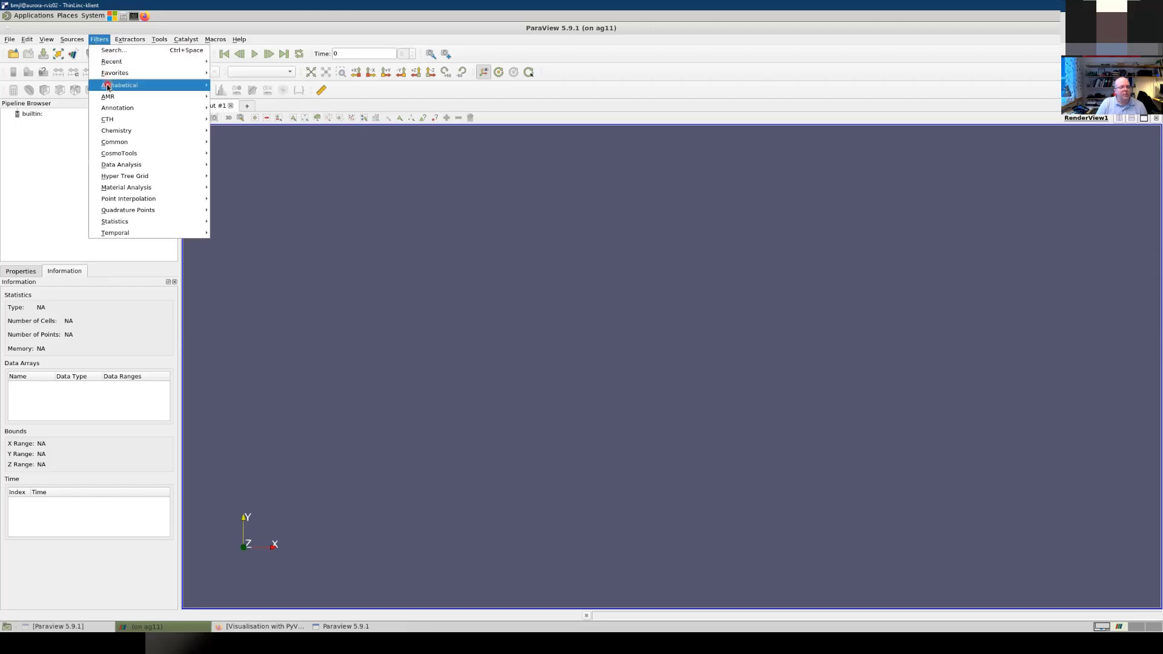
# Step: Add a cylinder geometric shape as a new source in the pipeline
pyautogui.moveTo(107, 85)
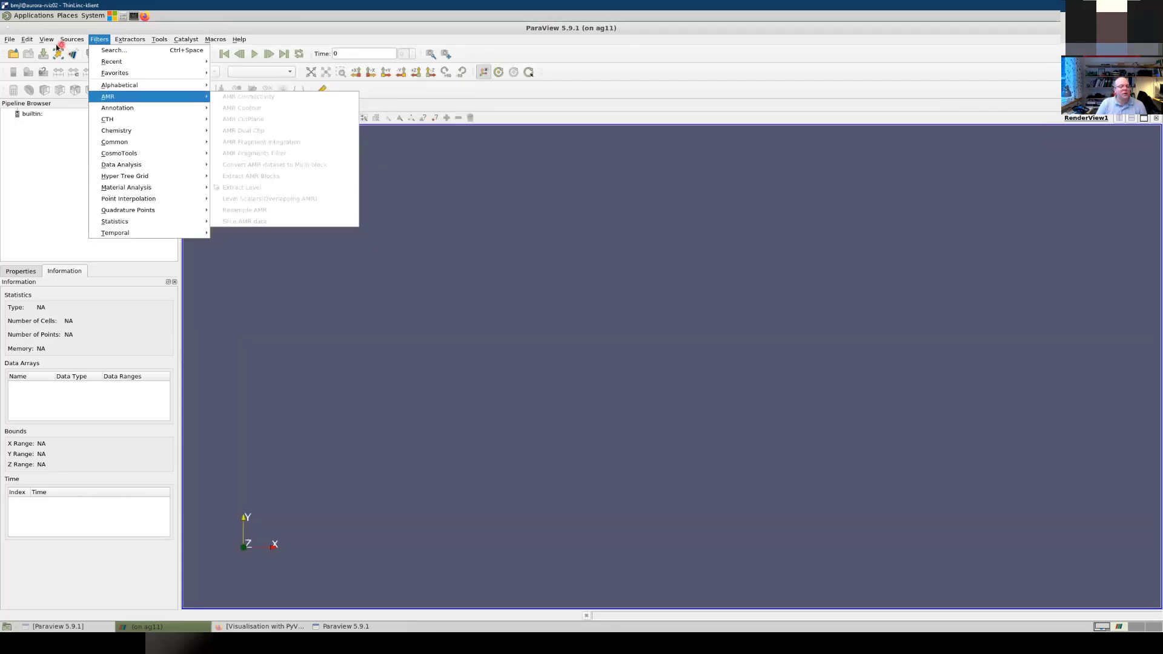
pyautogui.moveTo(66, 42)
pyautogui.moveTo(85, 108)
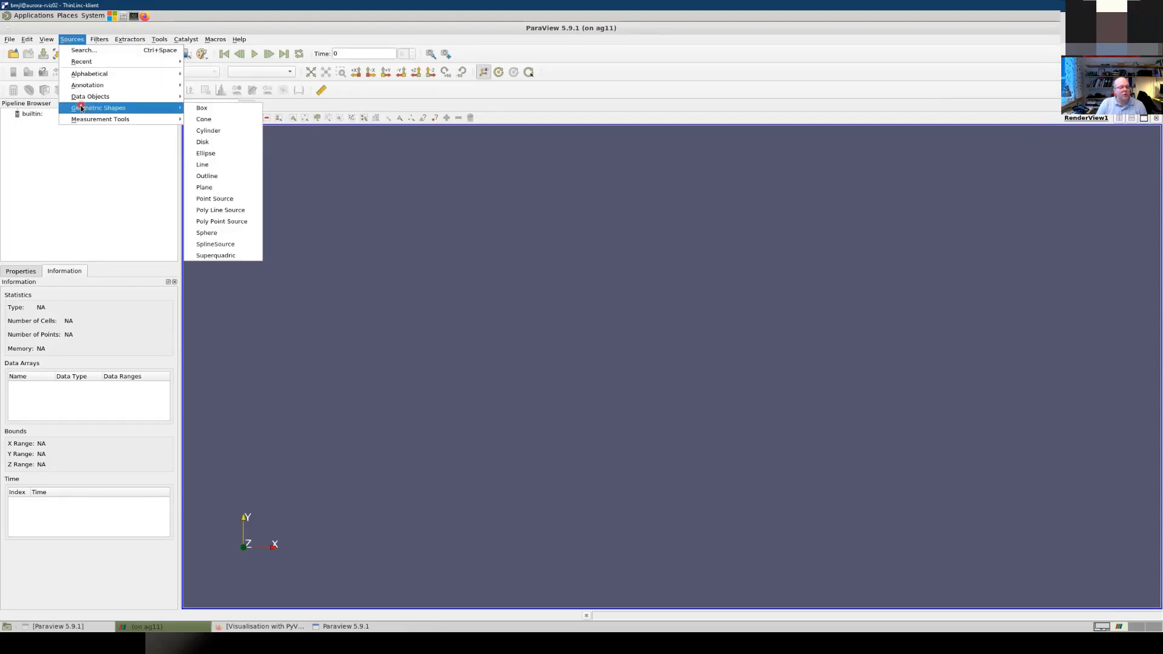
pyautogui.click(237, 134)
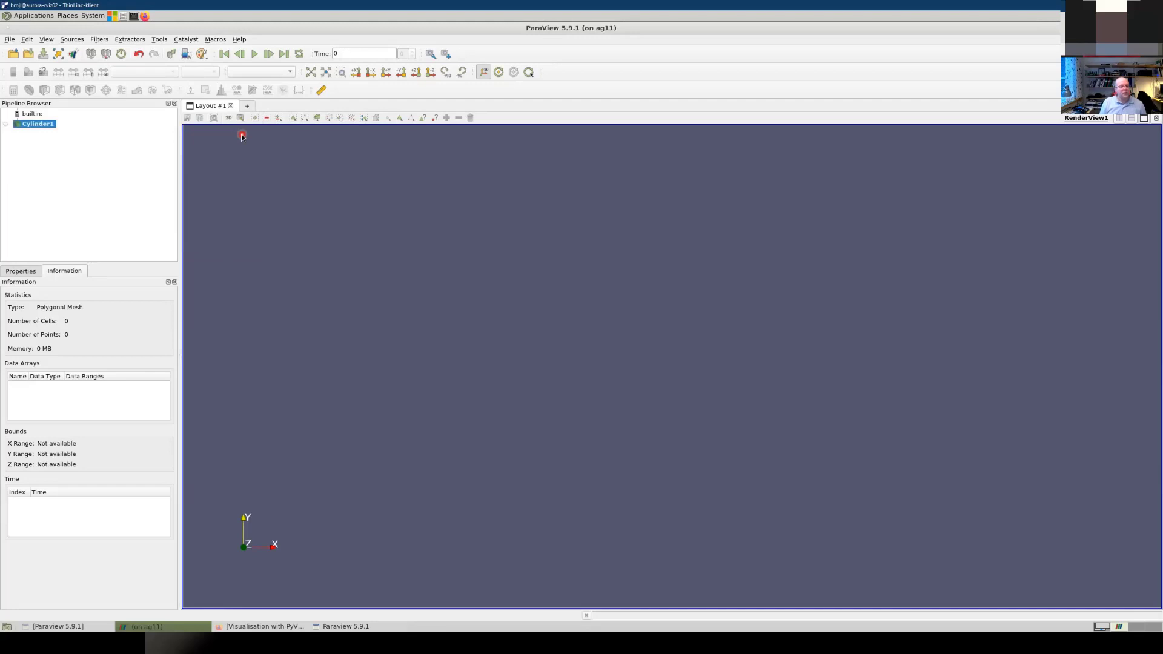
# Step: Set the cylinder's height to 2 and its resolution to 29, and apply the properties
pyautogui.click(20, 270)
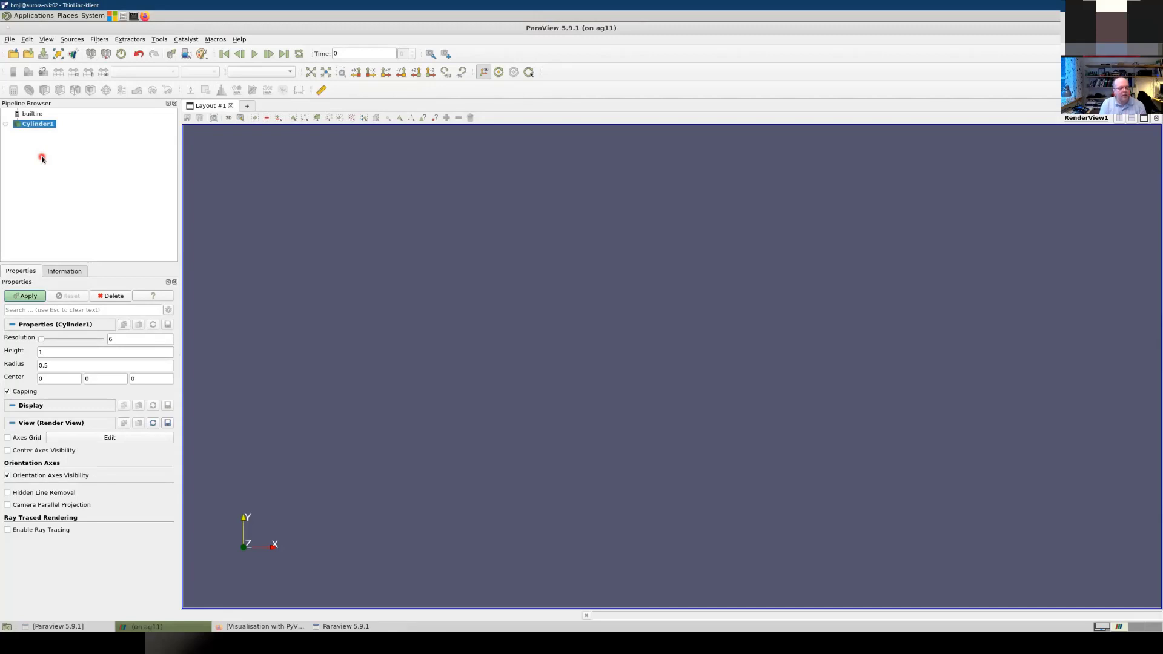
pyautogui.doubleClick(48, 351)
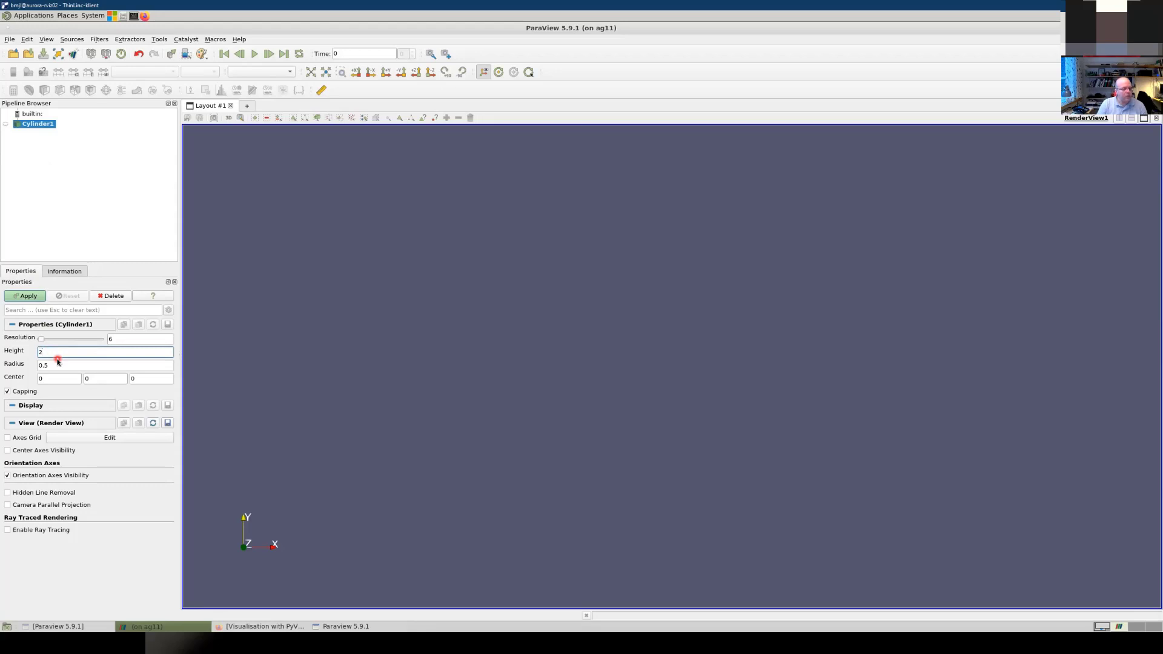
pyautogui.press('Tab')
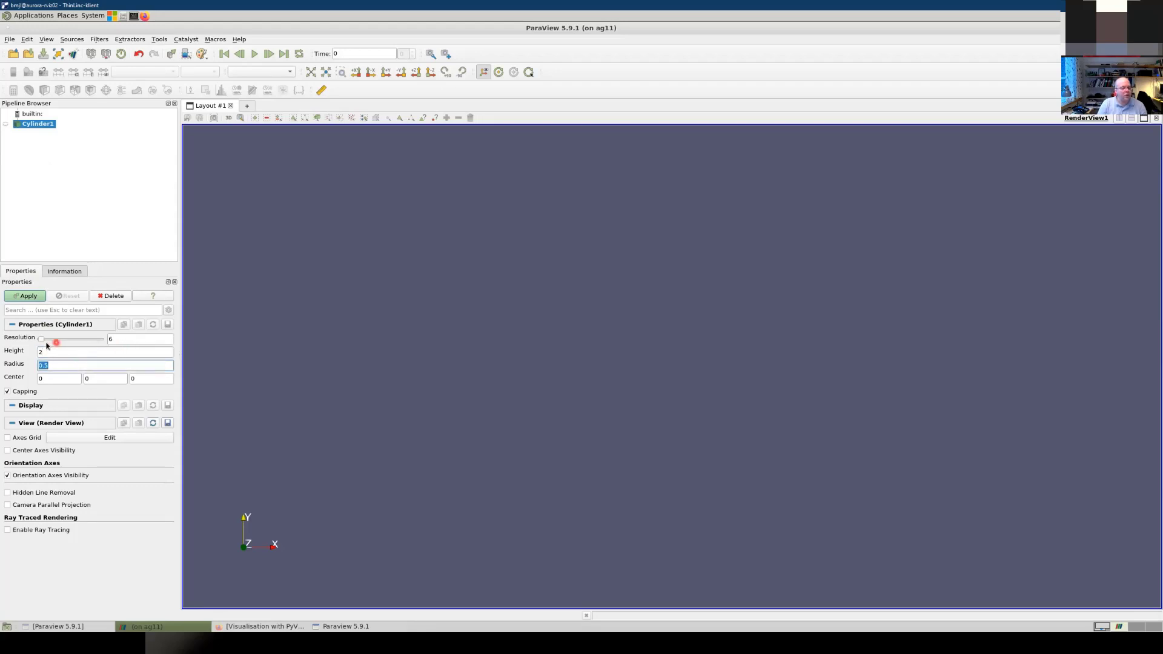
pyautogui.moveTo(41, 339); pyautogui.dragTo(44, 343)
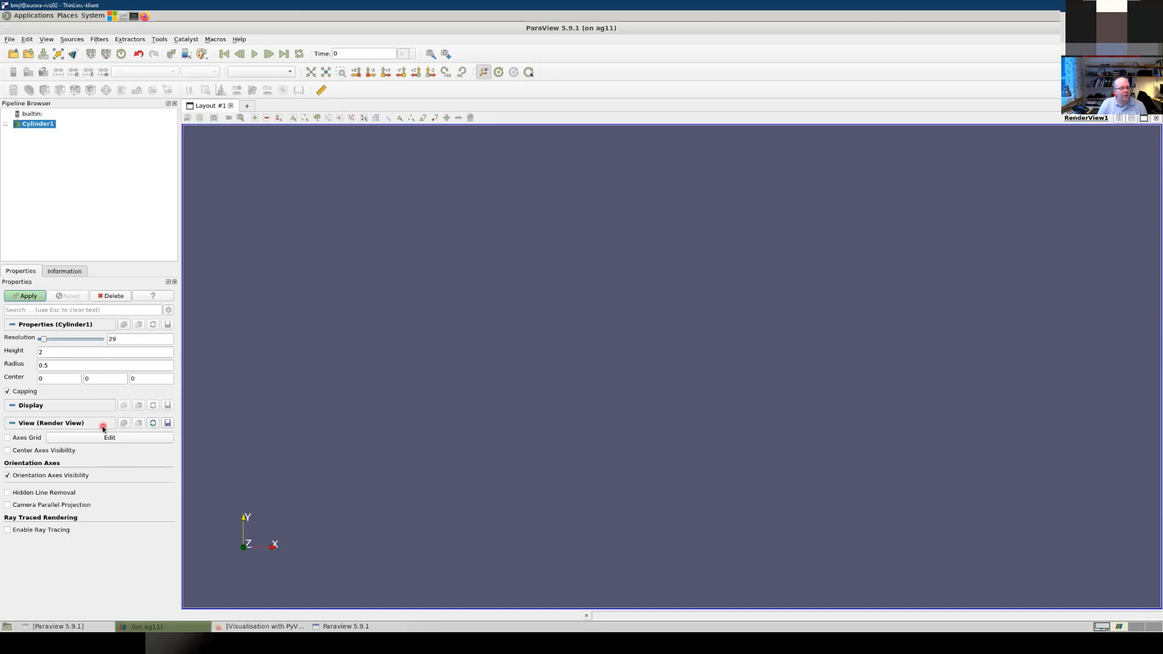
pyautogui.click(40, 296)
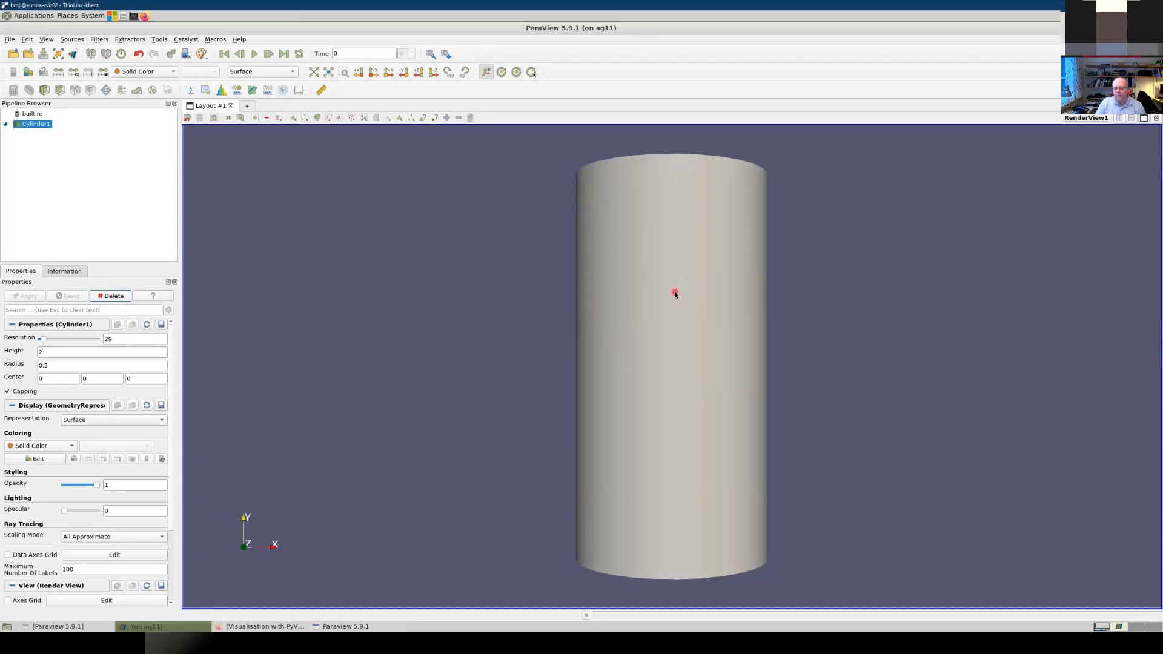
# Step: Examine the cylinder by rotating, zooming and panning around it, and reset the camera to fit it in the view
pyautogui.moveTo(671, 295); pyautogui.dragTo(720, 313)
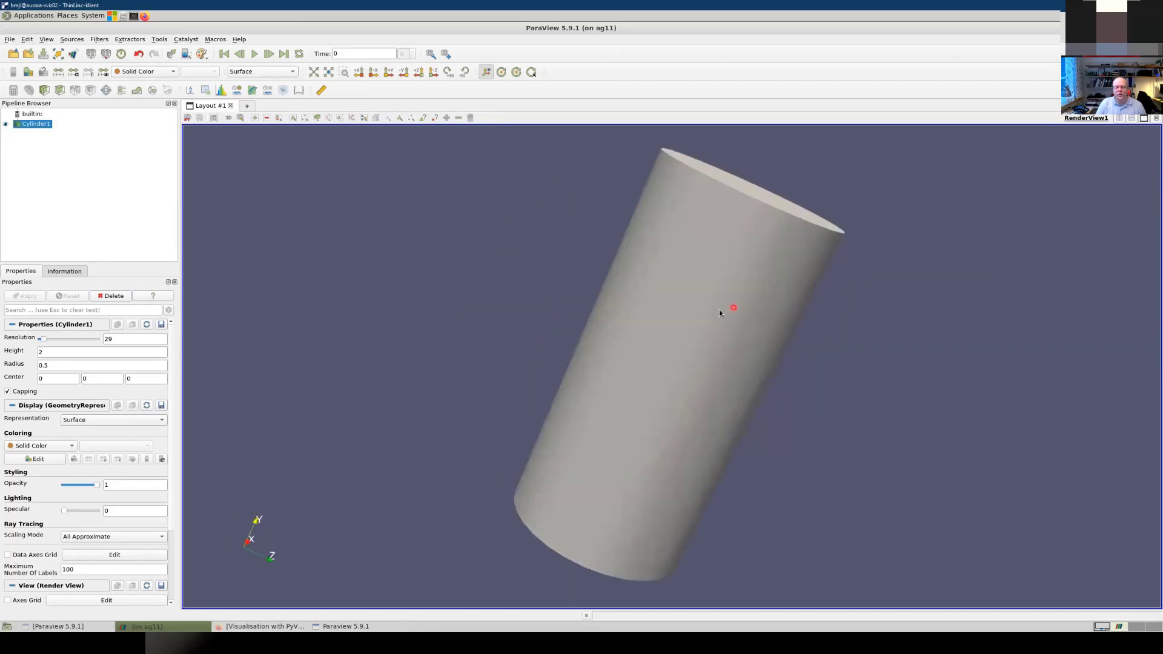
pyautogui.moveTo(630, 304); pyautogui.dragTo(685, 264)
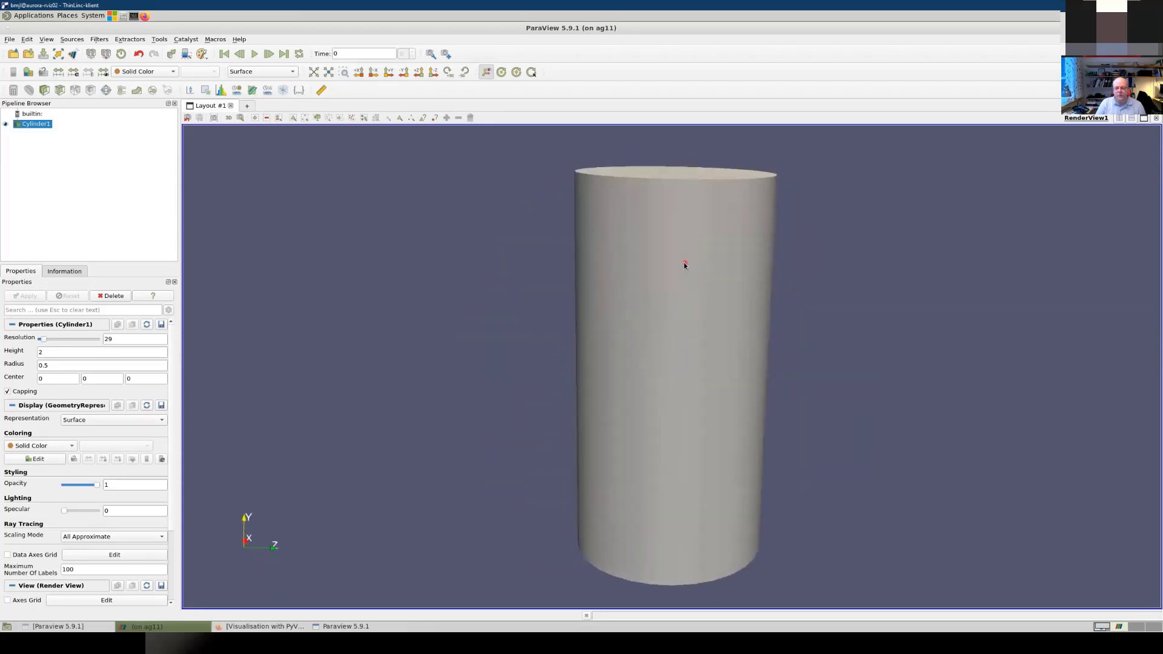
pyautogui.moveTo(595, 290); pyautogui.dragTo(608, 220, button='right')
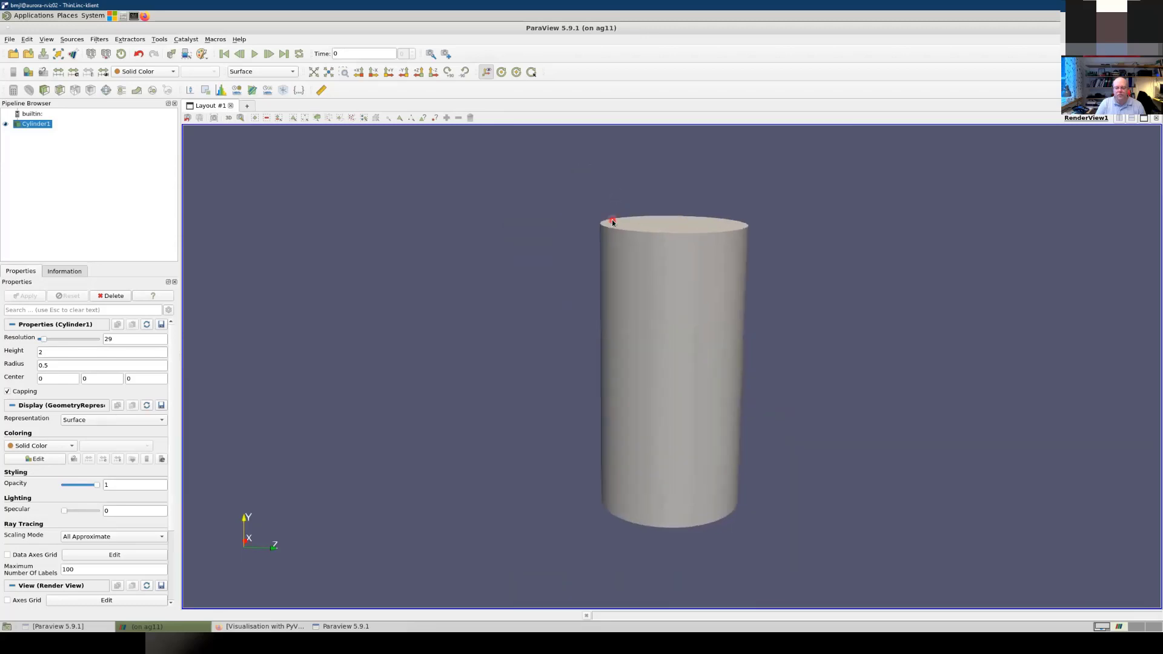
pyautogui.moveTo(680, 300); pyautogui.dragTo(681, 271)
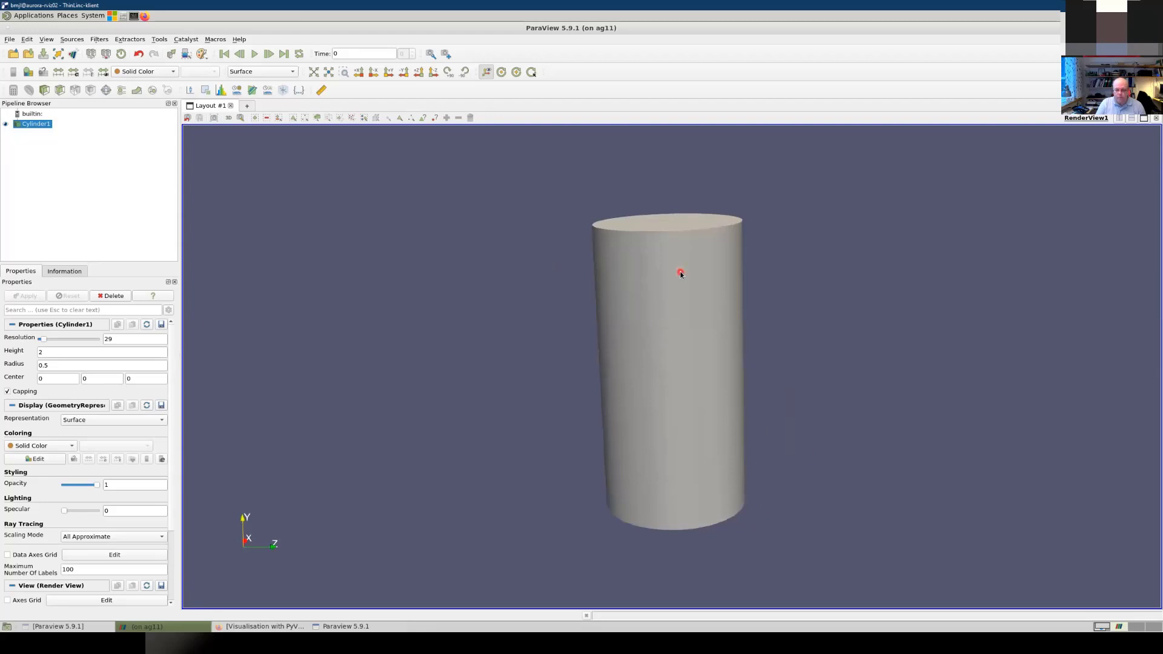
pyautogui.moveTo(680, 272); pyautogui.dragTo(750, 290, button='middle')
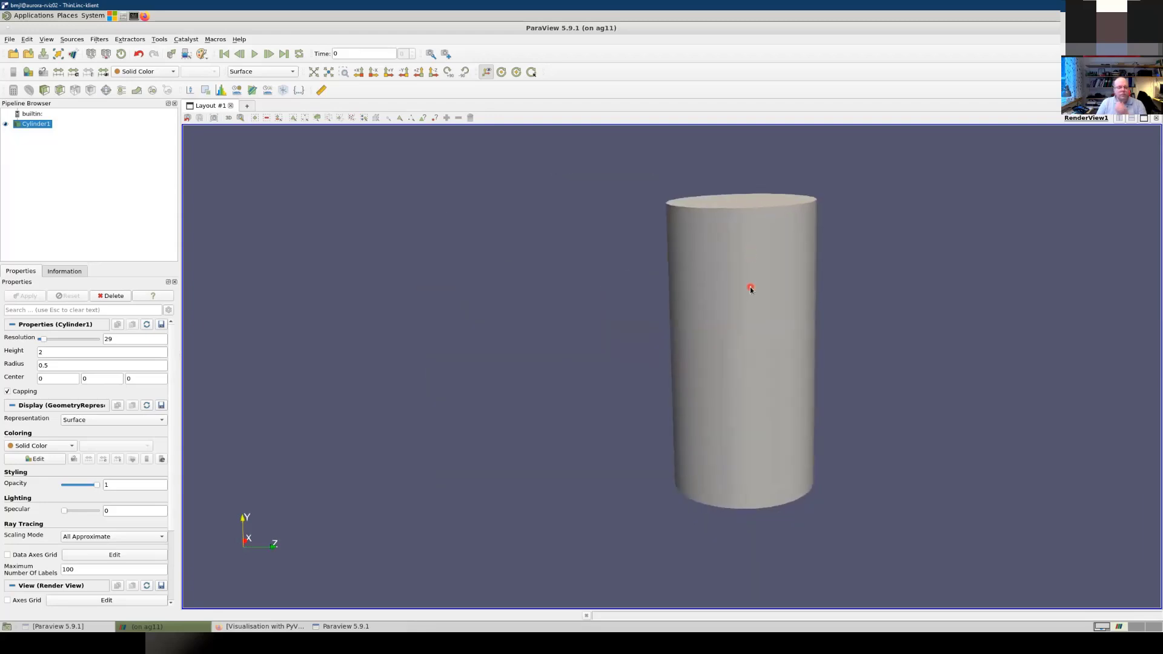
pyautogui.click(313, 73)
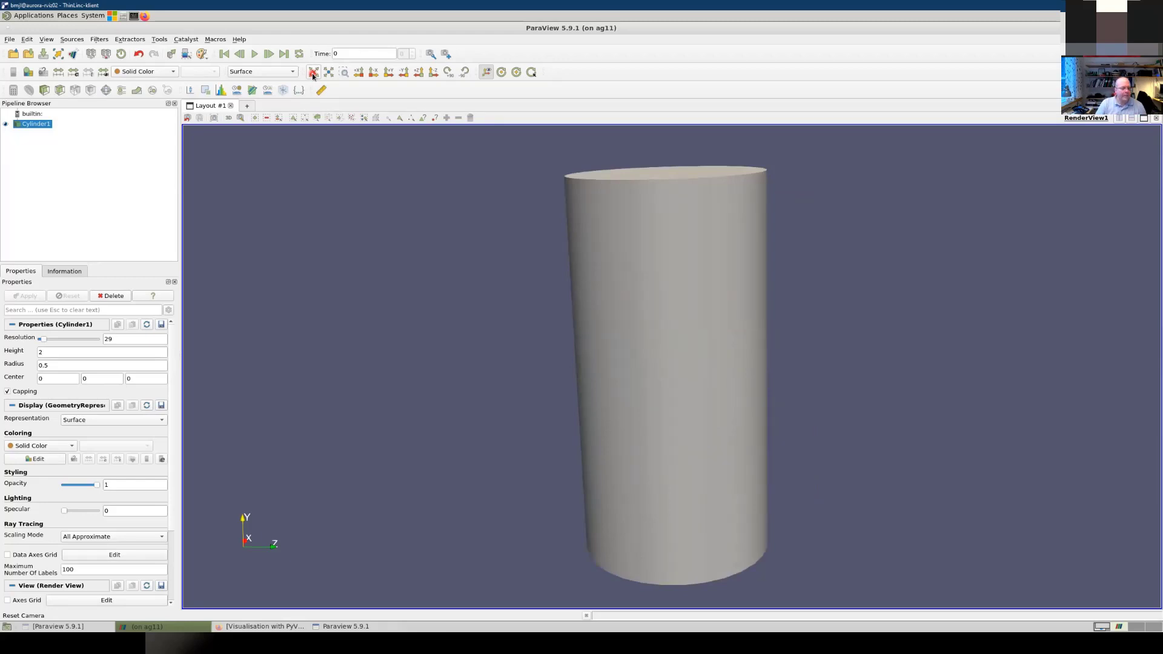
# Step: Change the cylinder's solid color to bright red
pyautogui.click(53, 458)
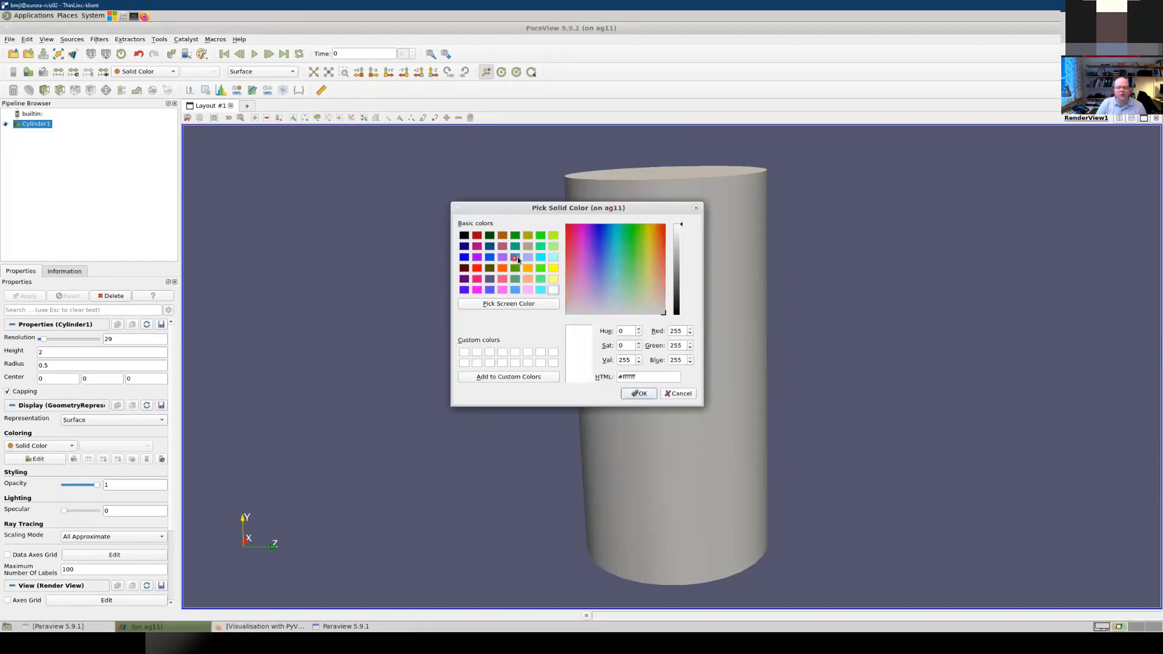
pyautogui.click(478, 236)
pyautogui.moveTo(679, 255); pyautogui.dragTo(679, 211)
pyautogui.click(639, 394)
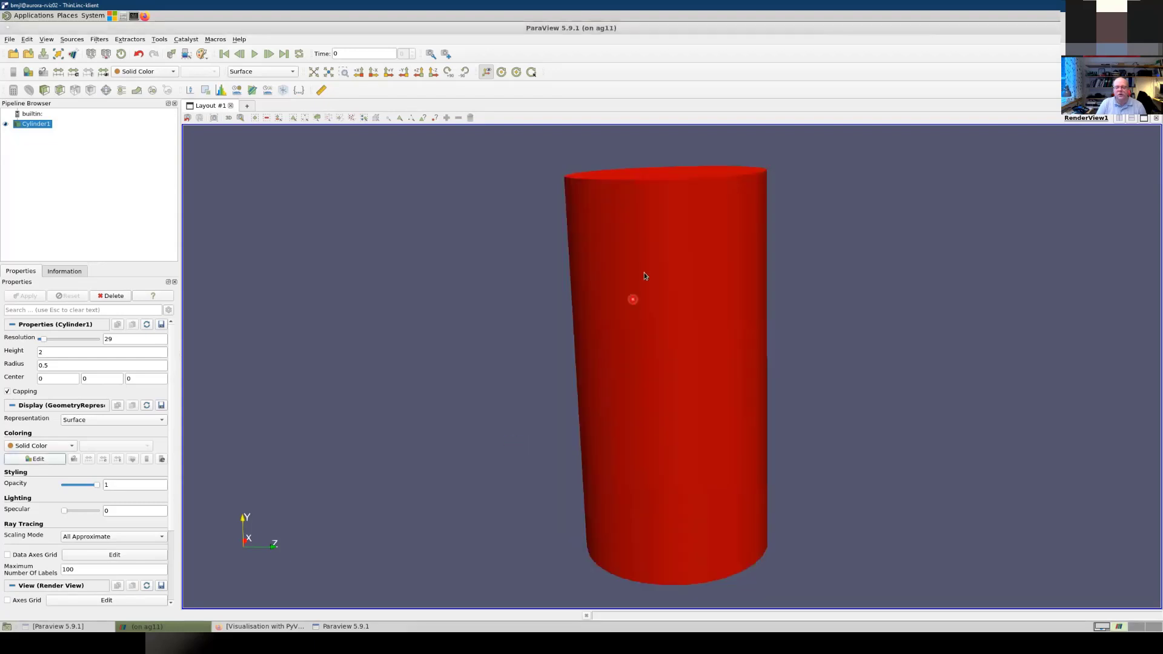
# Step: Set the red cylinder's specular lighting to 1 and inspect the highlight from different angles
pyautogui.moveTo(606, 337); pyautogui.dragTo(491, 389)
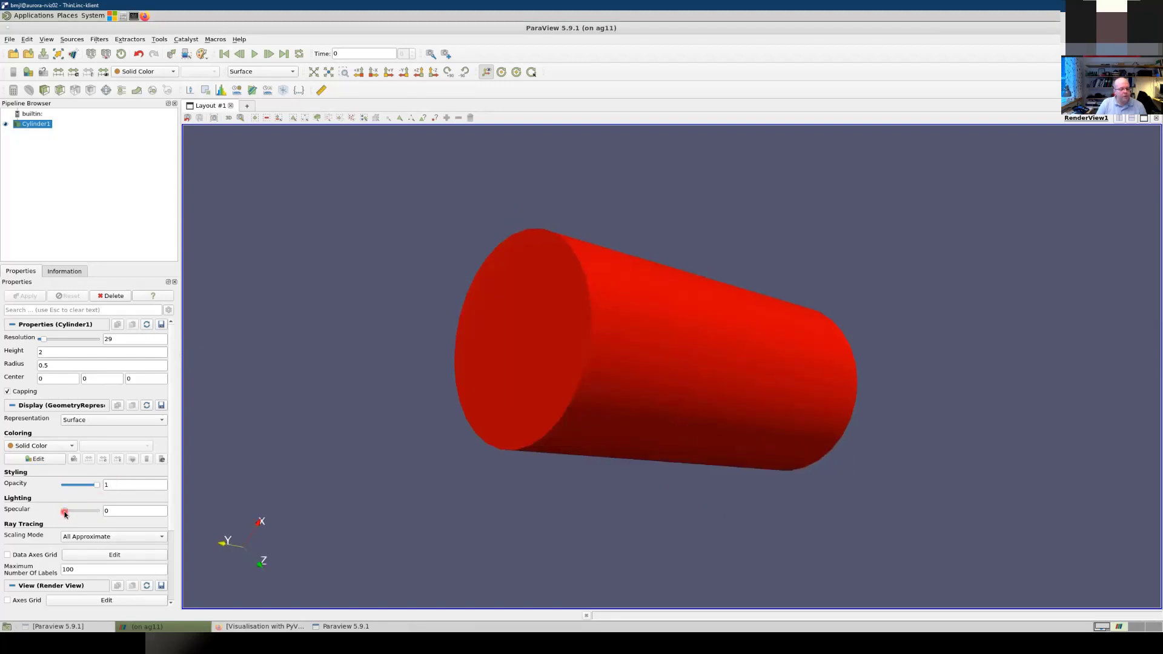
pyautogui.moveTo(64, 512); pyautogui.dragTo(104, 514)
pyautogui.moveTo(577, 351); pyautogui.dragTo(620, 255)
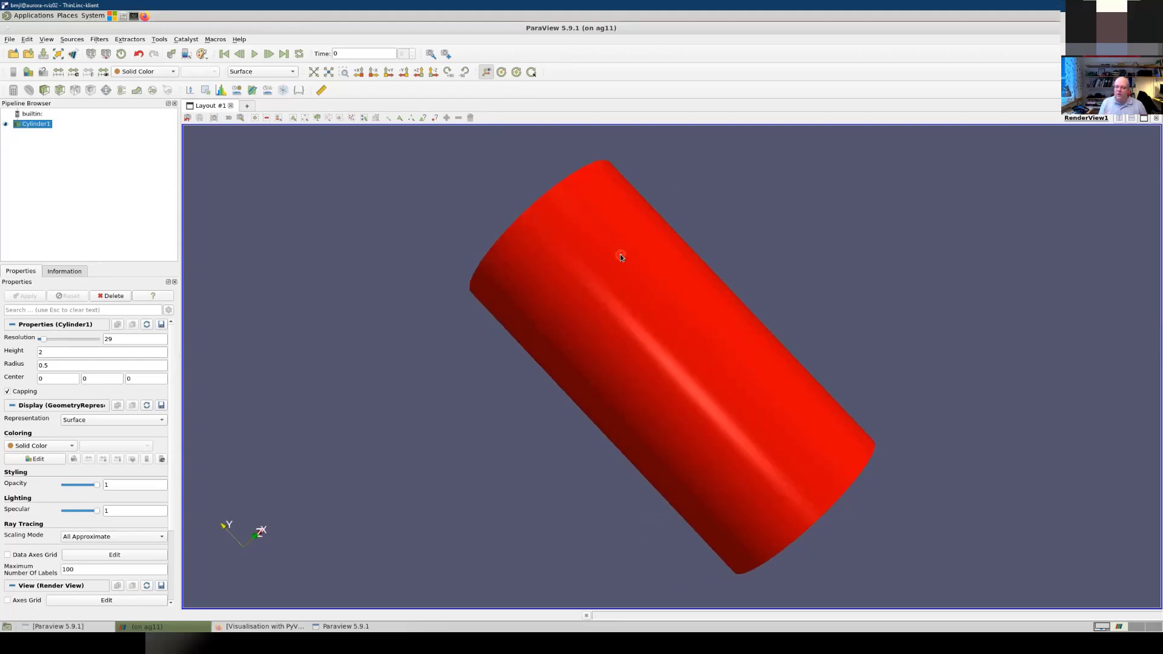
pyautogui.moveTo(655, 330)
pyautogui.mouseDown()
pyautogui.moveTo(700, 247)
pyautogui.moveTo(648, 219)
pyautogui.moveTo(584, 340)
pyautogui.moveTo(772, 445)
pyautogui.moveTo(816, 521)
pyautogui.moveTo(706, 391)
pyautogui.moveTo(670, 394)
pyautogui.moveTo(669, 371)
pyautogui.moveTo(571, 337)
pyautogui.moveTo(549, 347)
pyautogui.mouseUp()
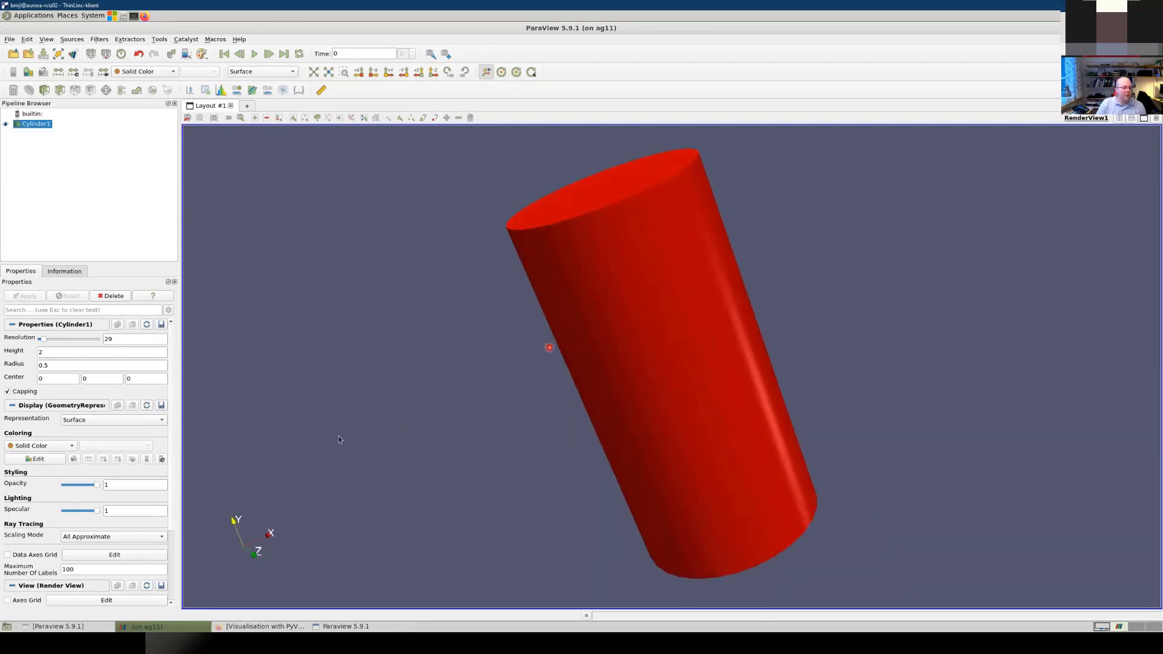
pyautogui.click(319, 435)
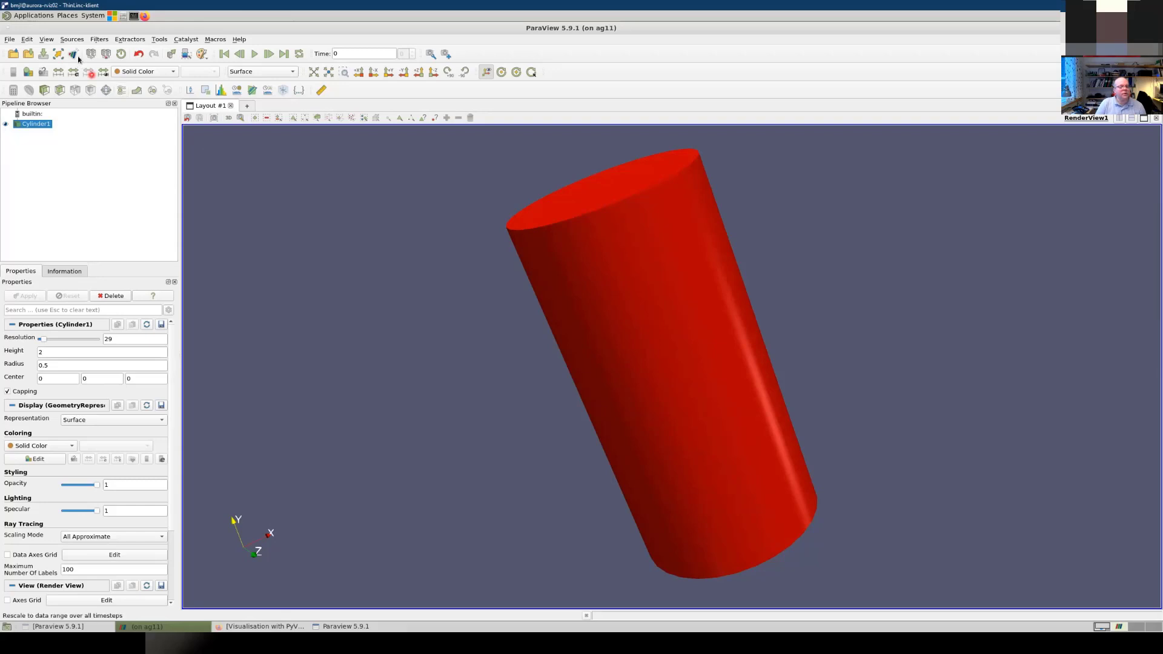
# Step: Apply a Shrink filter to the cylinder with a shrink factor of 0.84
pyautogui.click(100, 40)
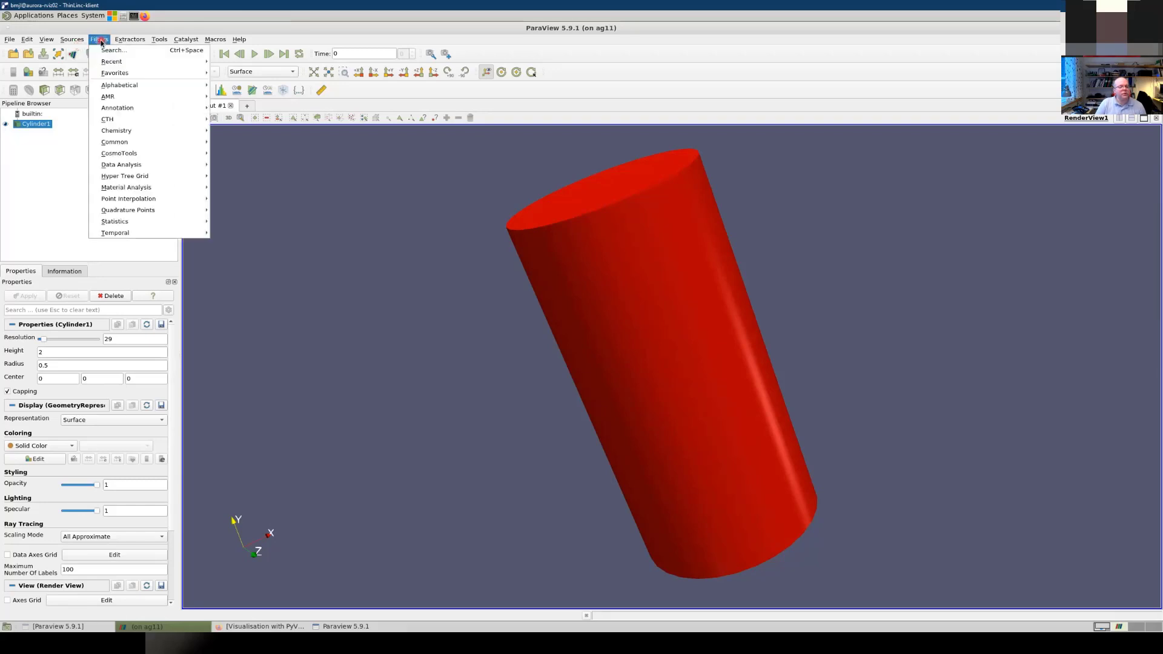
pyautogui.click(138, 51)
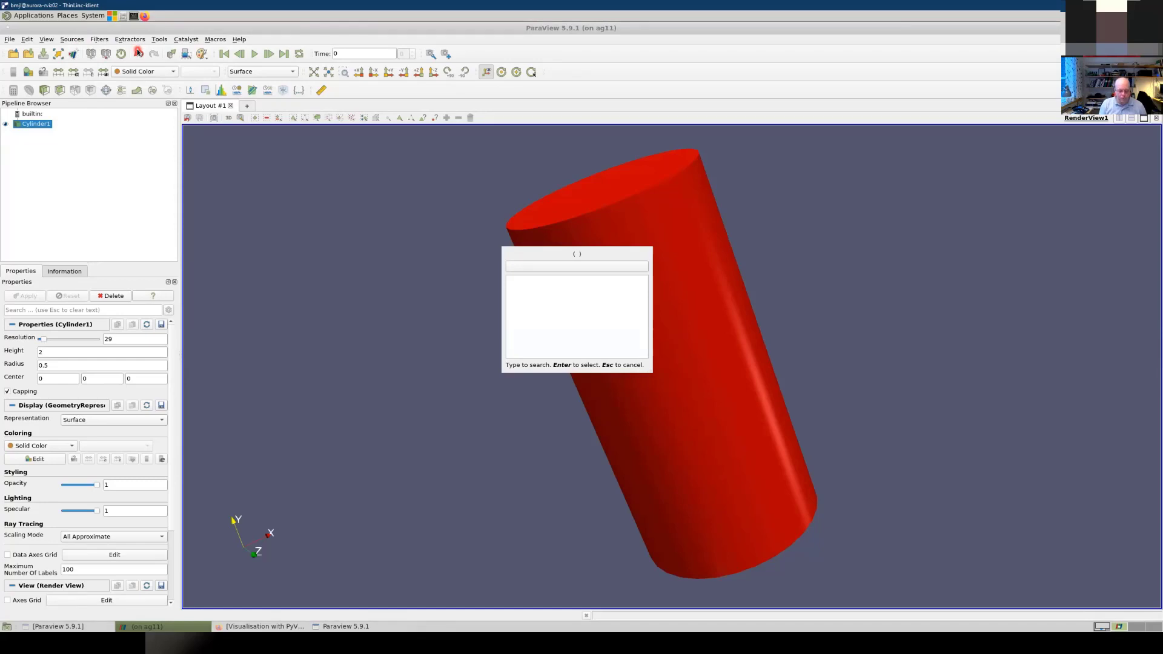
pyautogui.write('sh')
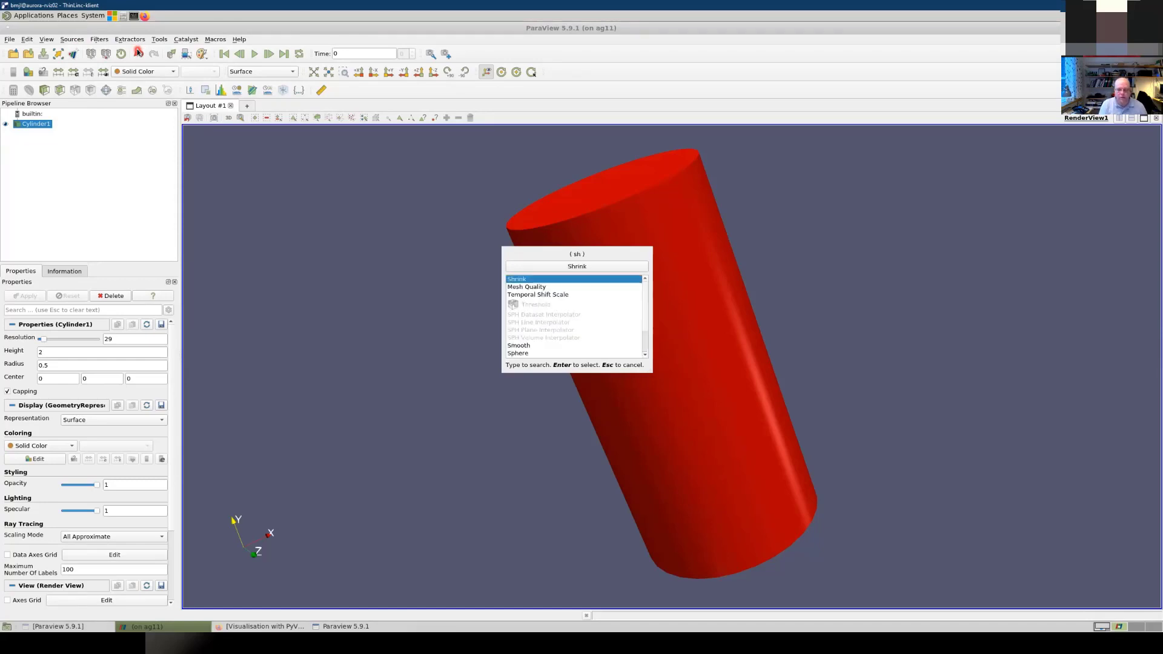
pyautogui.click(601, 267)
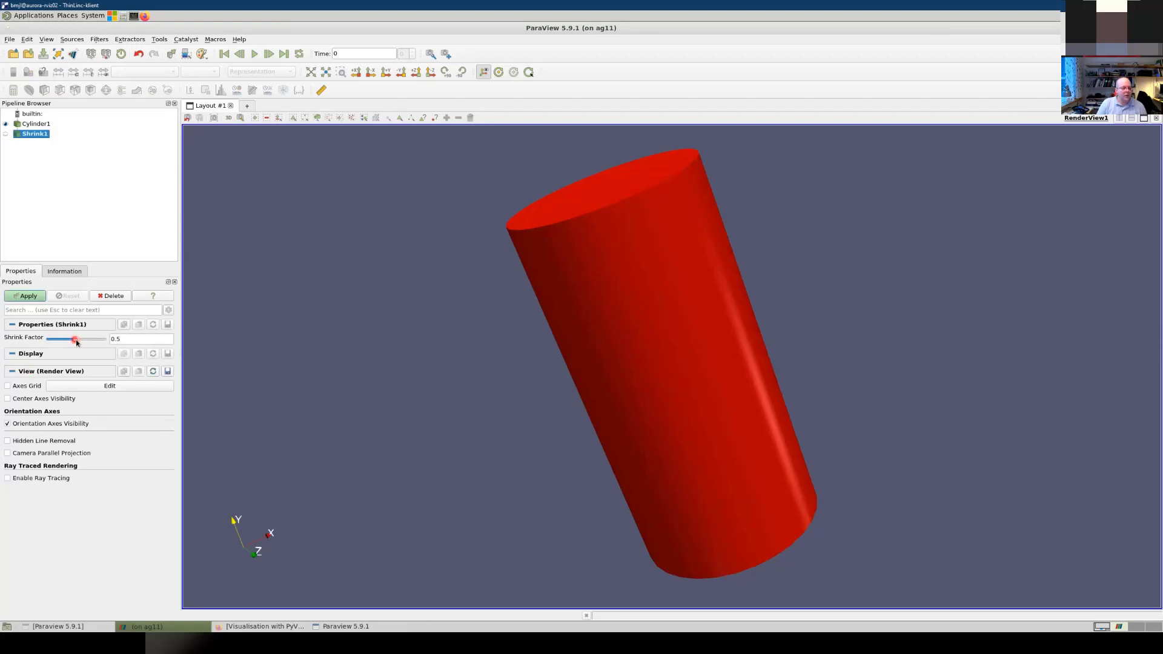
pyautogui.moveTo(77, 342); pyautogui.dragTo(95, 341)
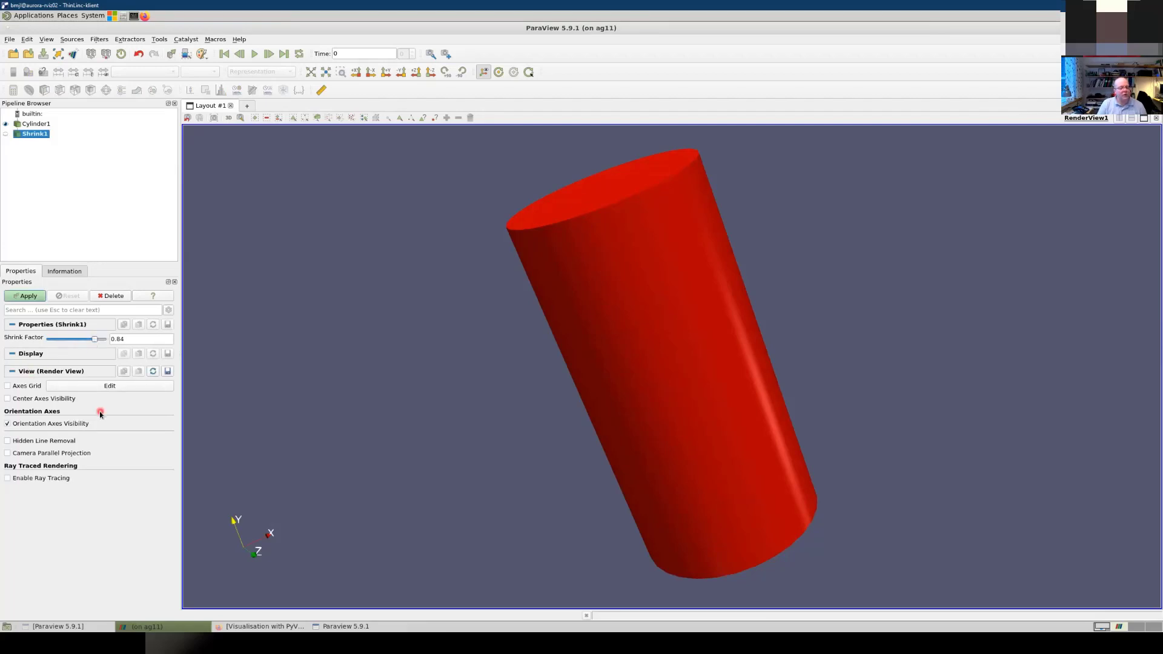
pyautogui.click(29, 296)
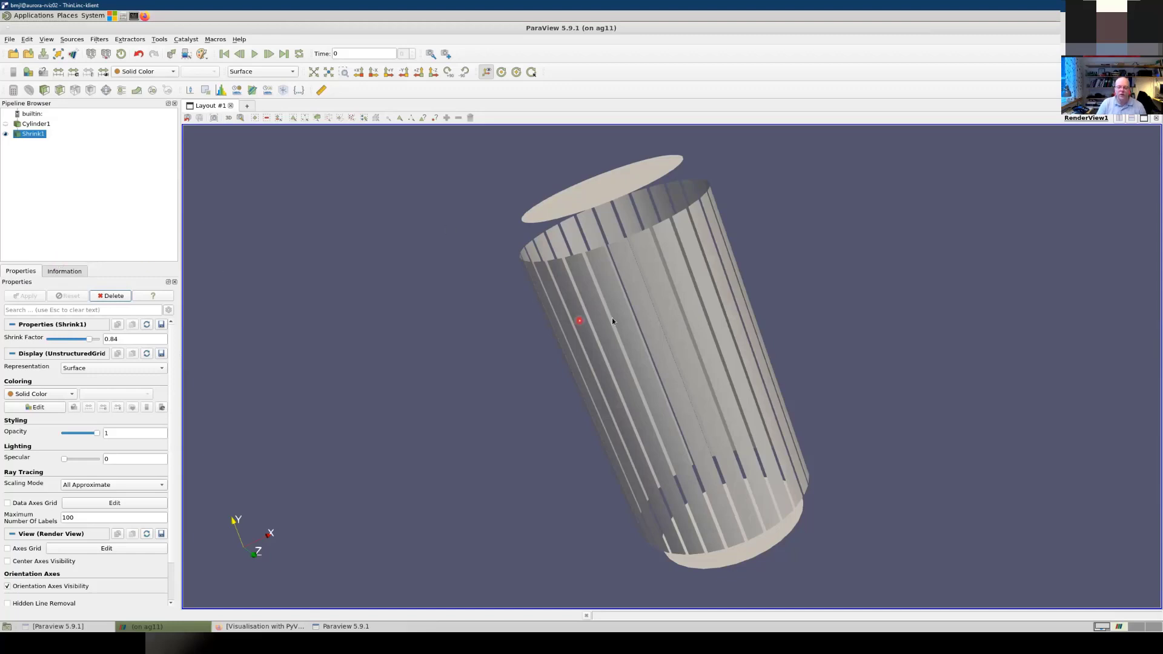
# Step: Change the solid color of the Shrink filter's result to green #00ff00
pyautogui.moveTo(611, 317); pyautogui.dragTo(511, 370)
pyautogui.click(38, 406)
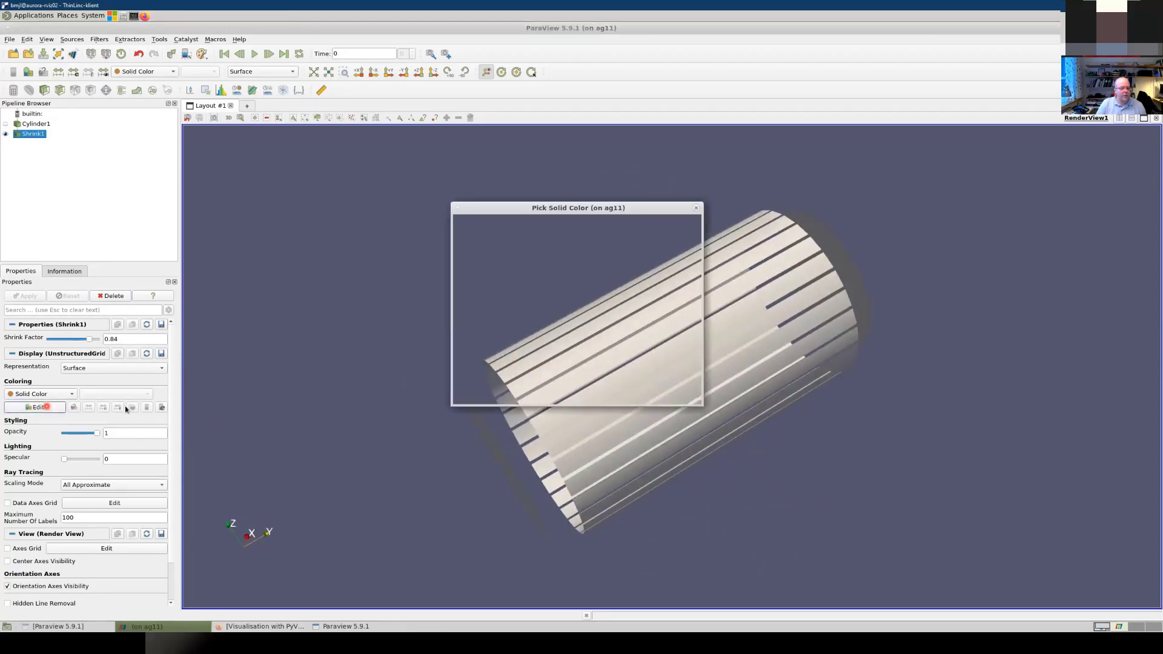
pyautogui.click(541, 237)
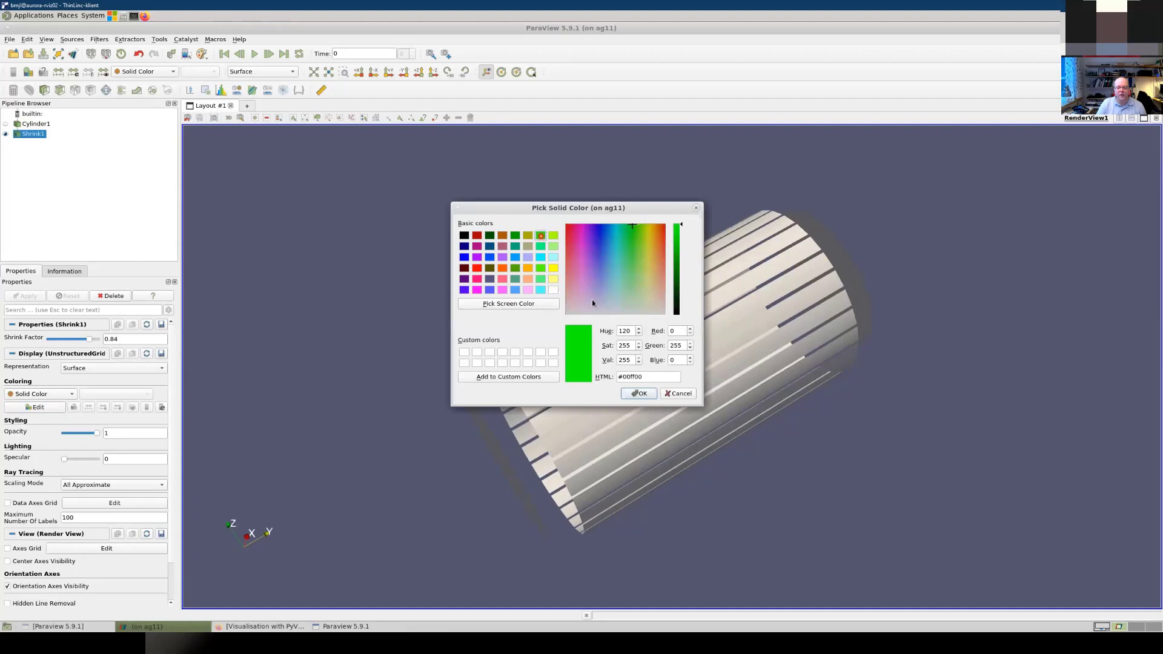
pyautogui.click(639, 394)
# Step: Set the shrunken cylinder's specular lighting to 1 and its opacity to 0.49
pyautogui.moveTo(532, 402); pyautogui.dragTo(85, 497)
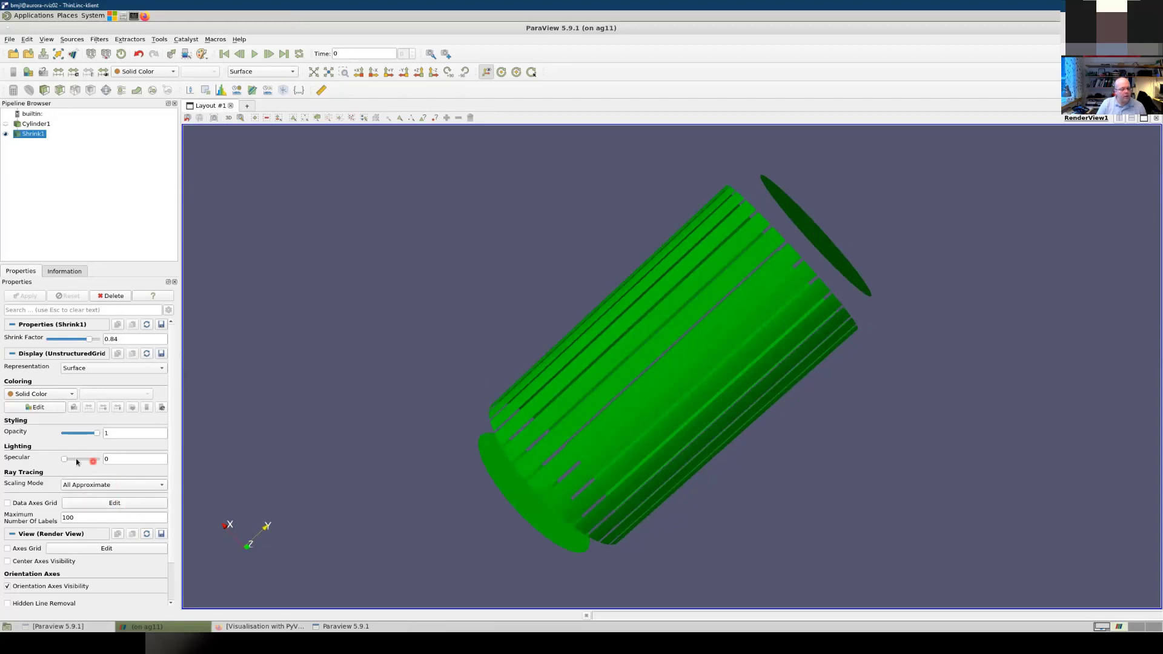
pyautogui.moveTo(78, 460); pyautogui.dragTo(132, 452)
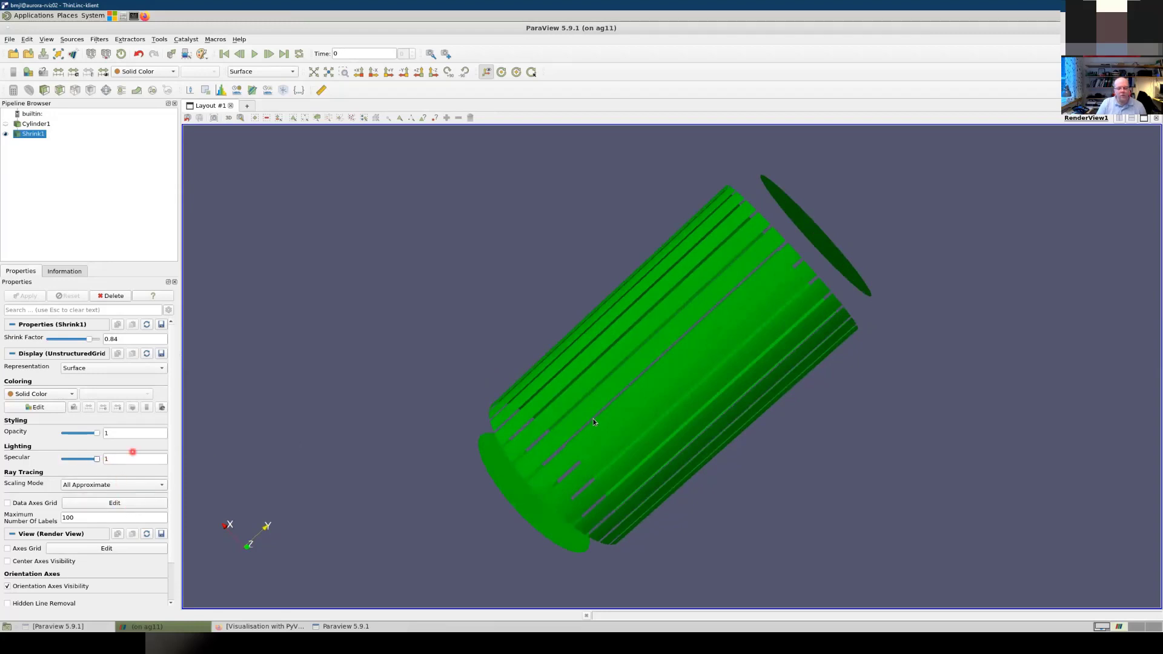
pyautogui.moveTo(645, 360); pyautogui.dragTo(399, 472)
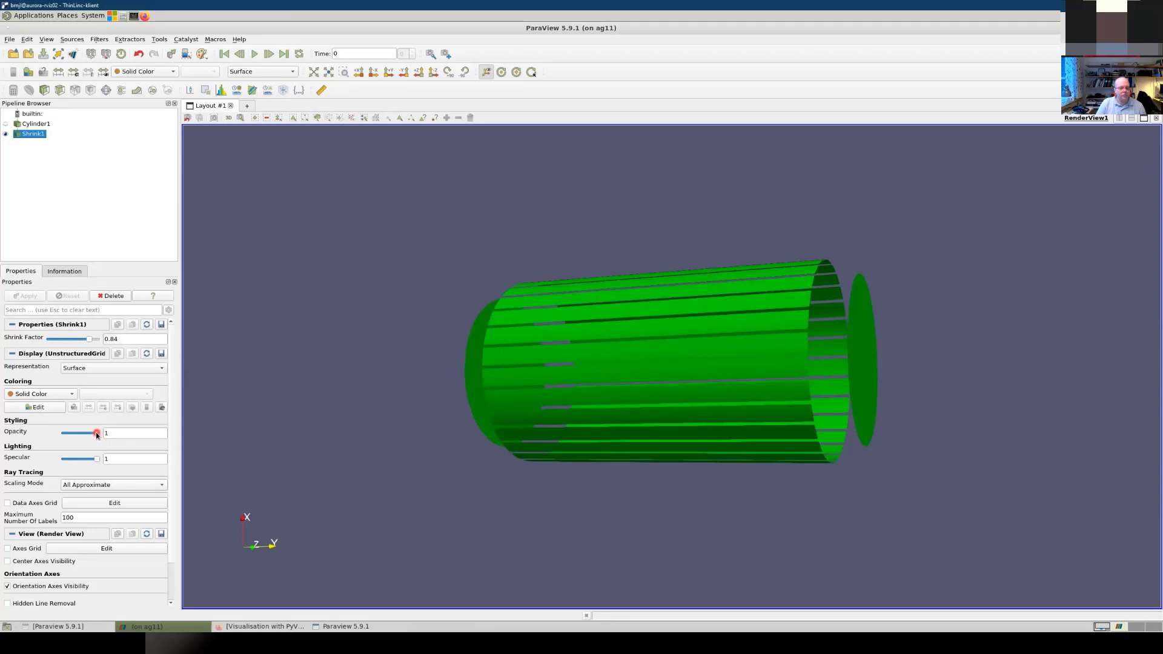
pyautogui.moveTo(97, 433); pyautogui.dragTo(81, 434)
pyautogui.moveTo(638, 368); pyautogui.dragTo(717, 420)
pyautogui.moveTo(821, 432); pyautogui.dragTo(794, 432)
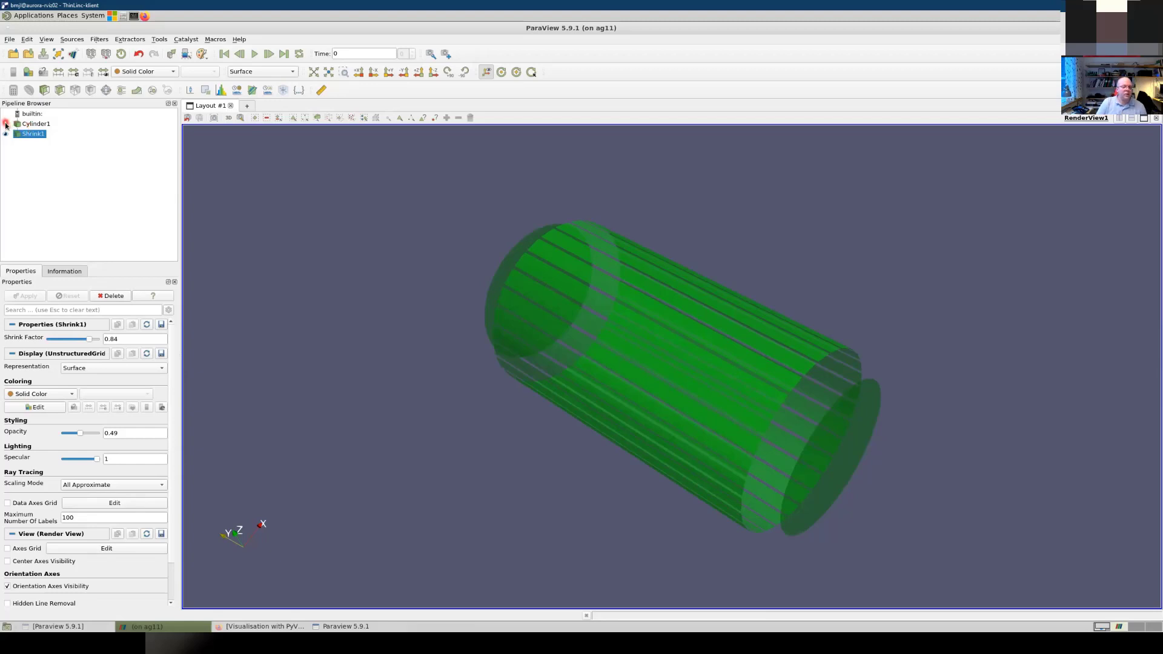
# Step: Show the original red cylinder together with the shrunken one to compare them, and hide the original again
pyautogui.click(6, 123)
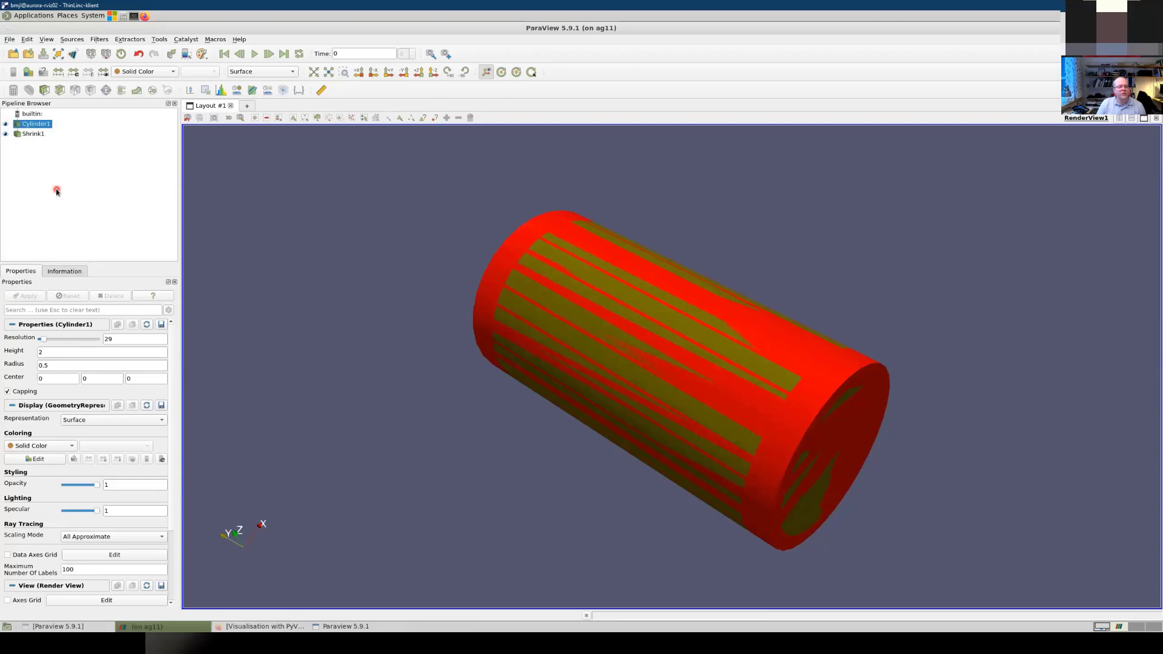
pyautogui.moveTo(653, 365)
pyautogui.mouseDown()
pyautogui.moveTo(383, 306)
pyautogui.moveTo(315, 343)
pyautogui.mouseUp()
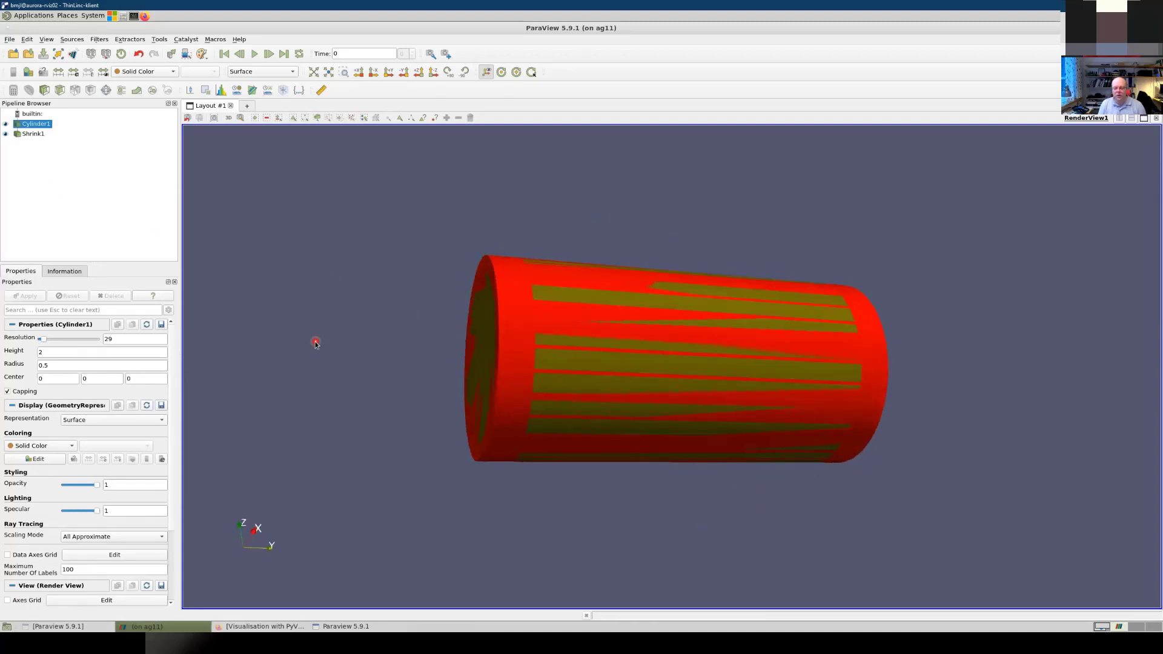
pyautogui.click(6, 128)
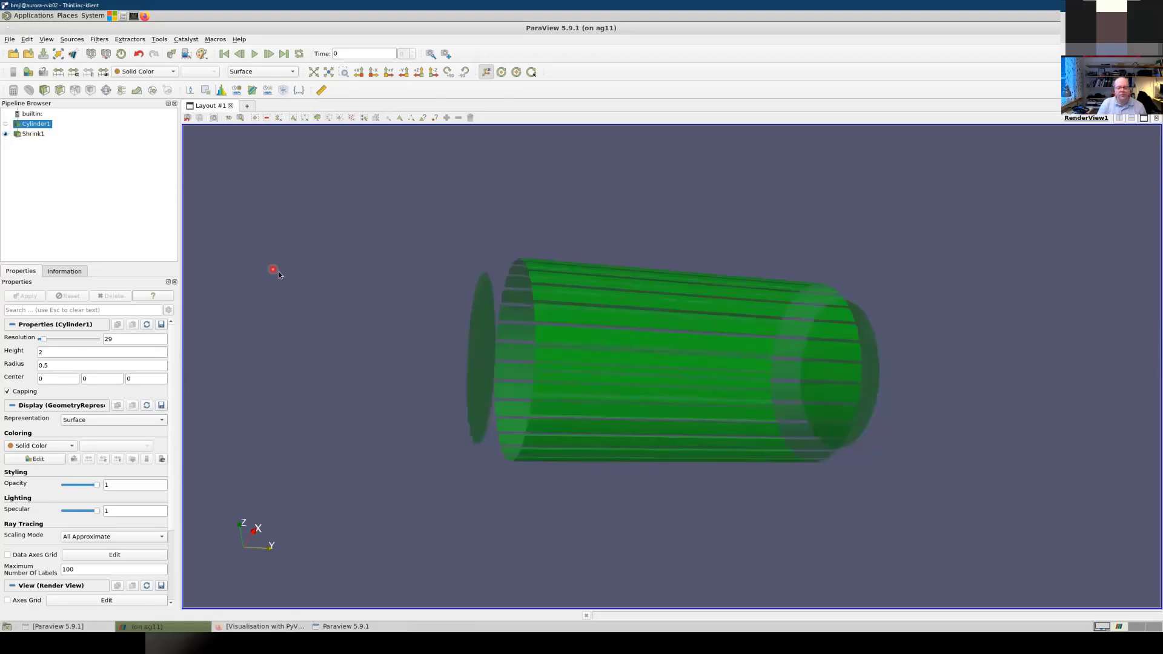
pyautogui.moveTo(576, 400); pyautogui.dragTo(441, 441)
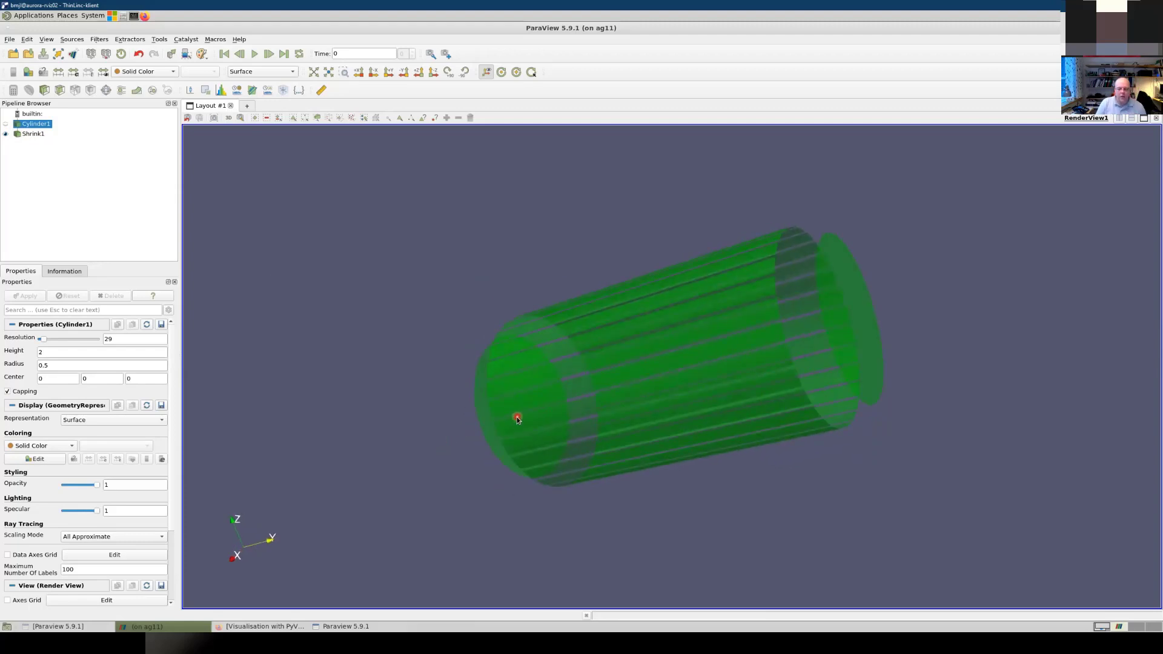
pyautogui.moveTo(666, 381); pyautogui.dragTo(534, 350)
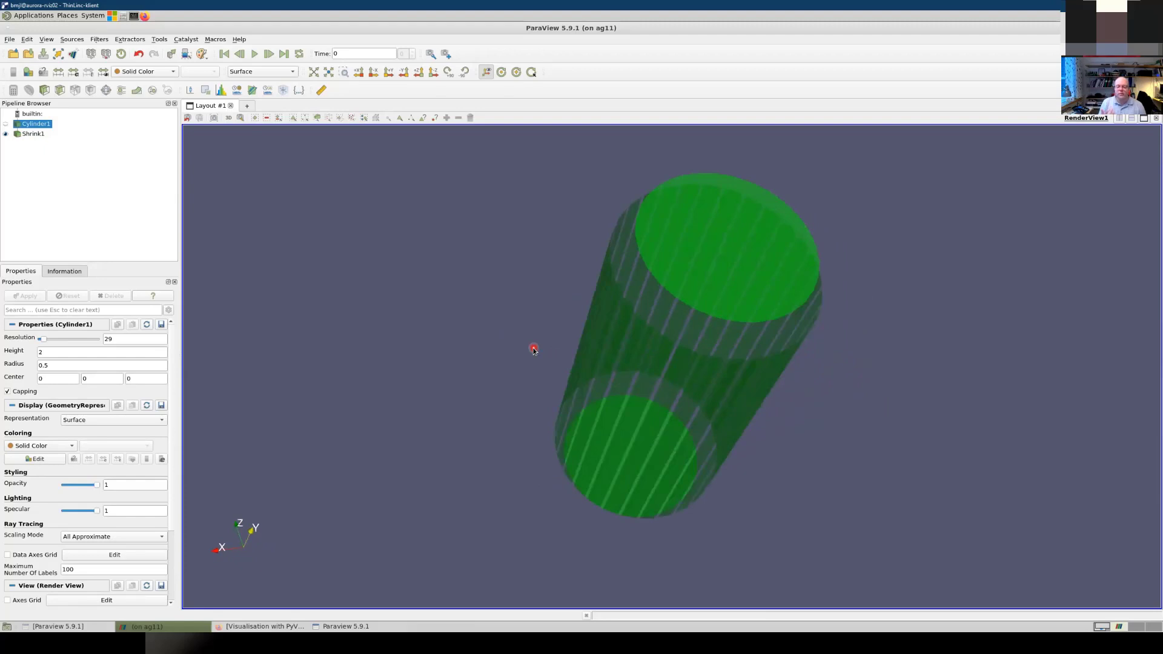
pyautogui.click(121, 53)
pyautogui.click(586, 329)
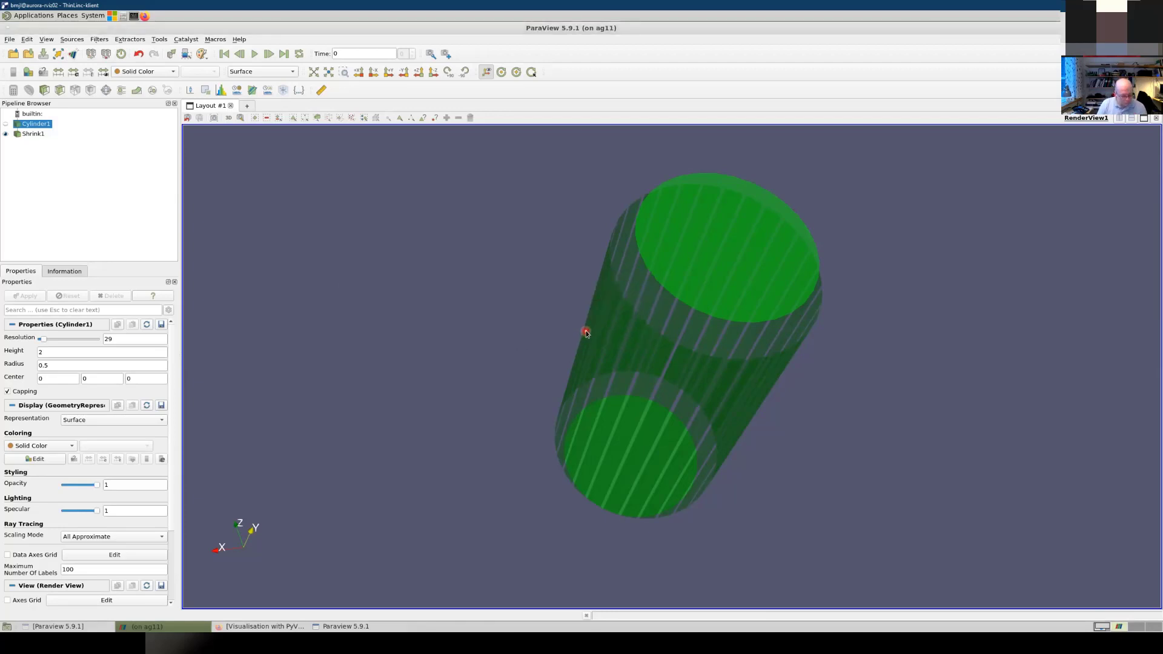
# Step: Switch to the PowerPoint slide show and advance to the Exercise slide
pyautogui.hotkey('alt', 'Tab')
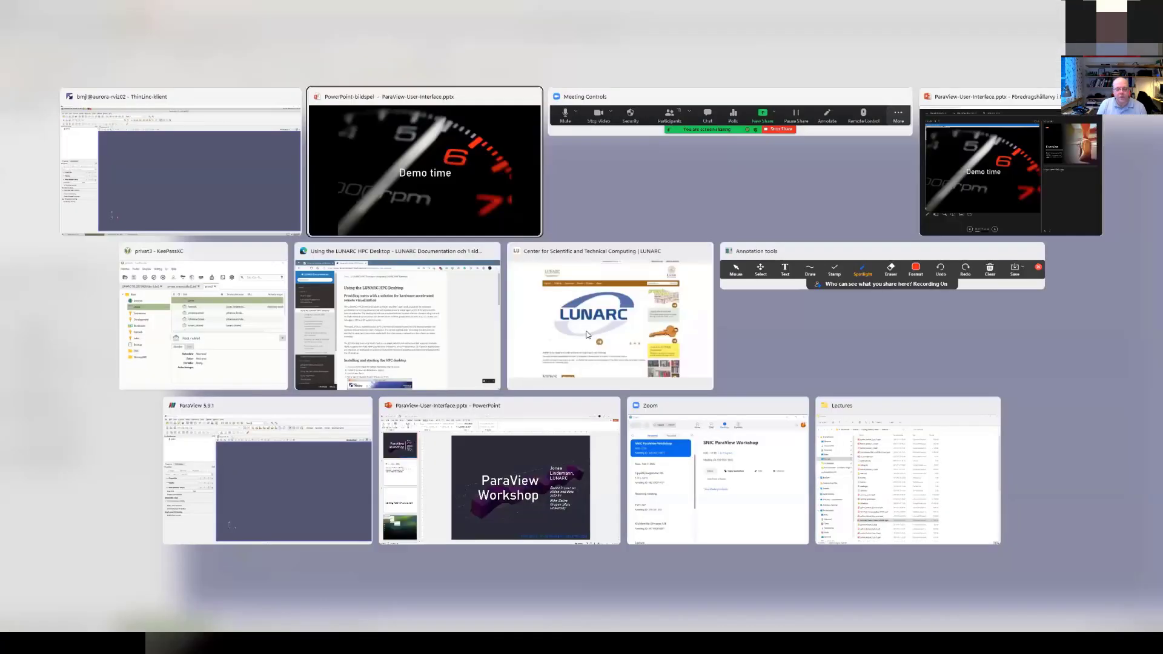
pyautogui.hotkey('alt', 'Tab')
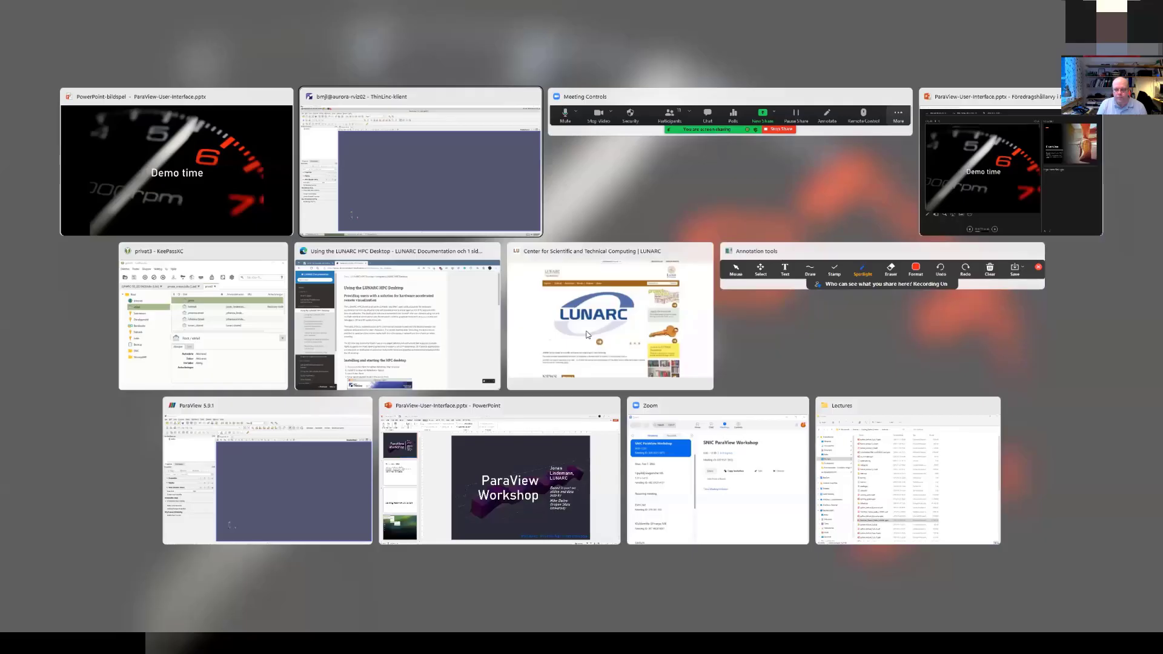
pyautogui.press('Right')
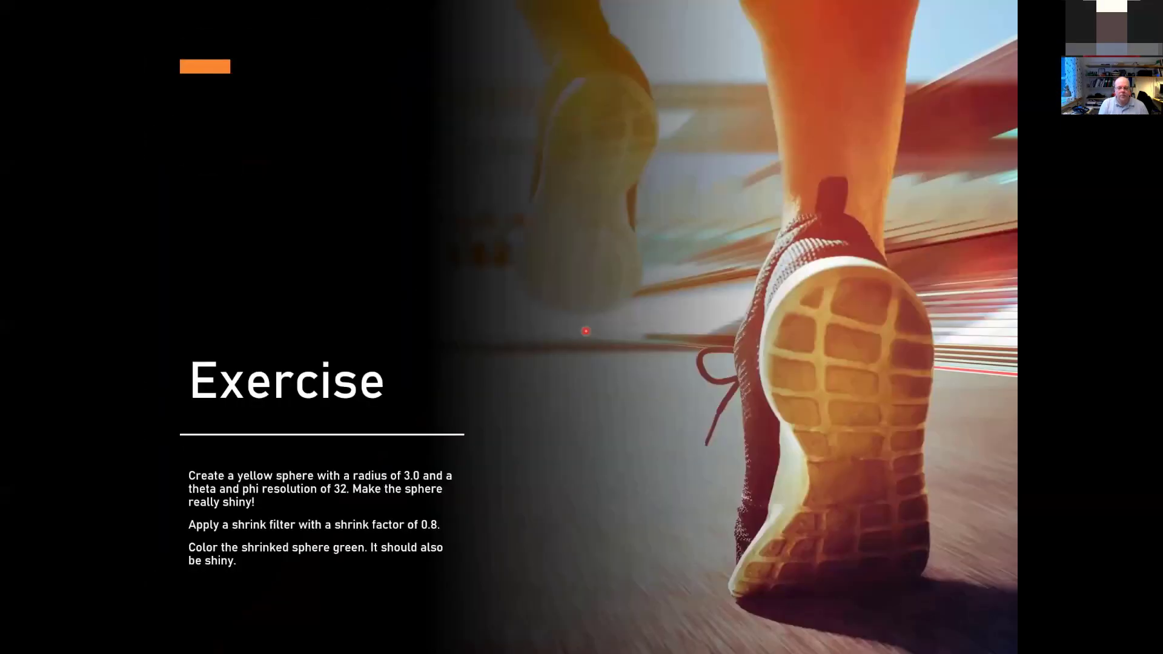
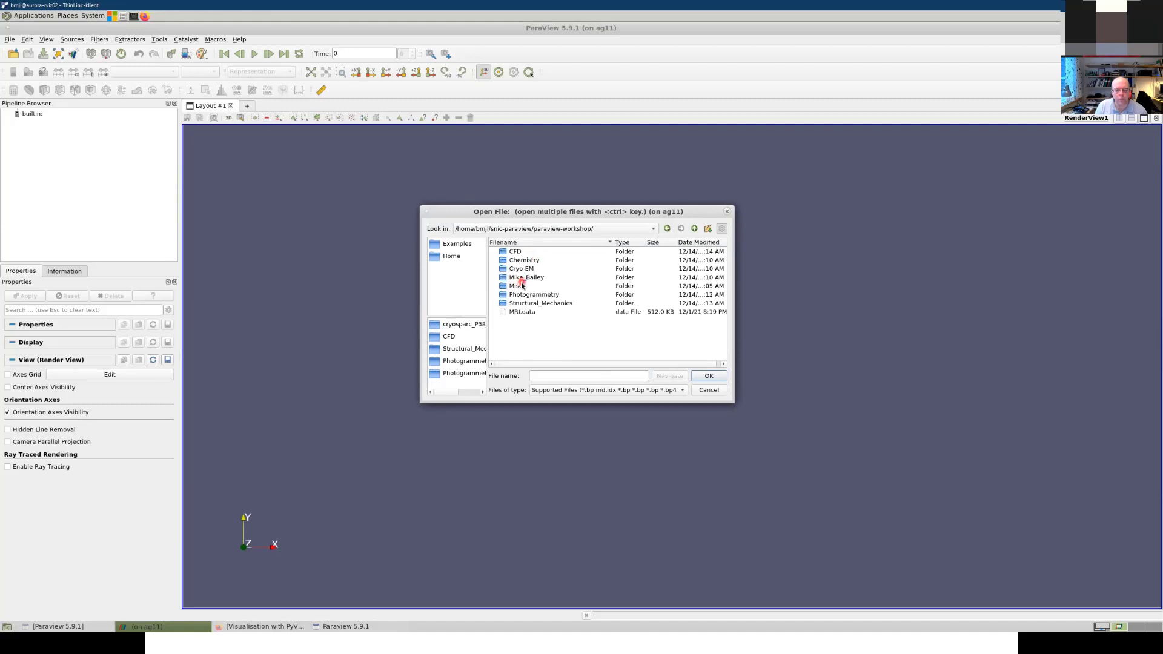
# Step: Open scalar.csv from the Mike_Bailey/Examples folder with the CSV Reader
pyautogui.doubleClick(522, 278)
pyautogui.doubleClick(524, 251)
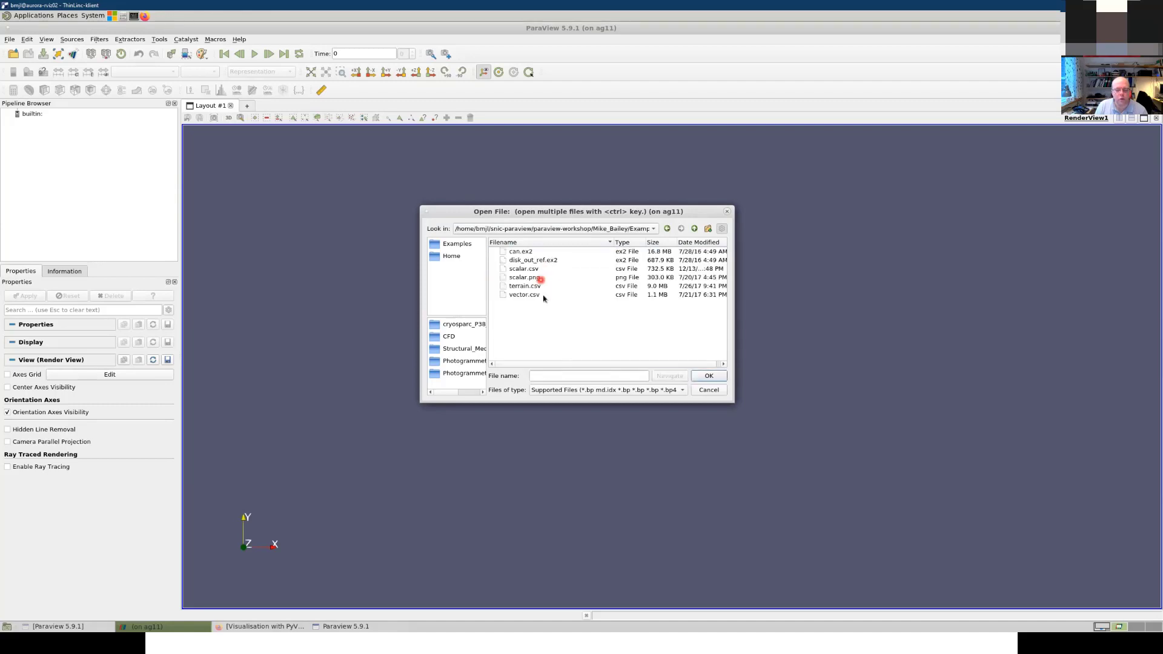
pyautogui.click(532, 269)
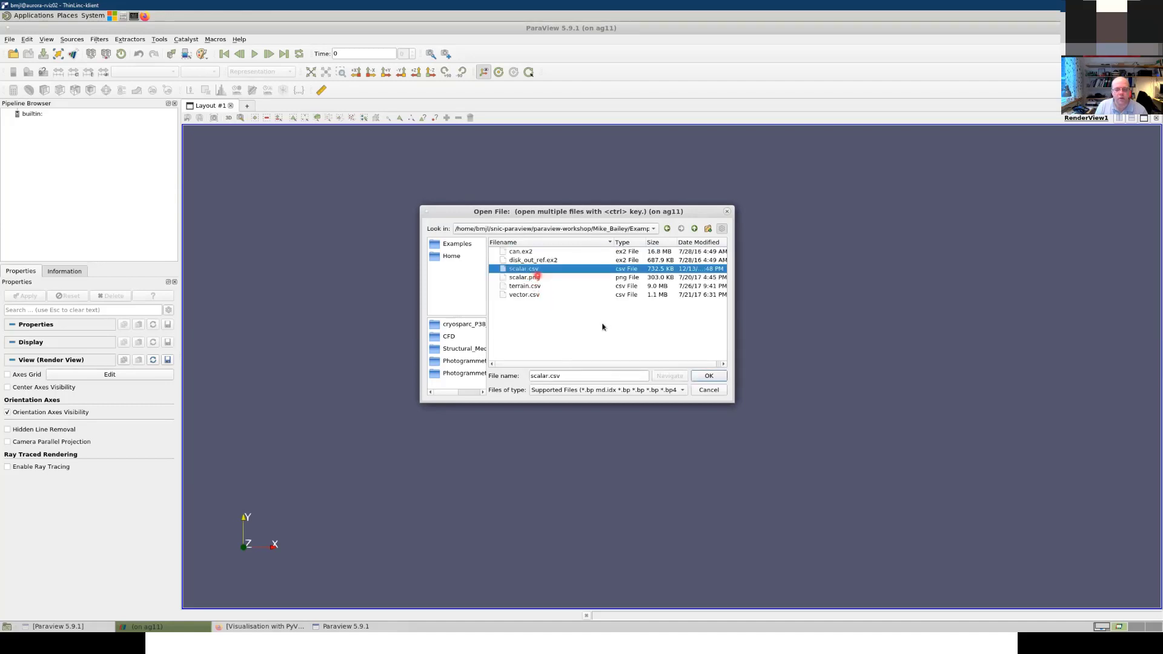
pyautogui.click(708, 376)
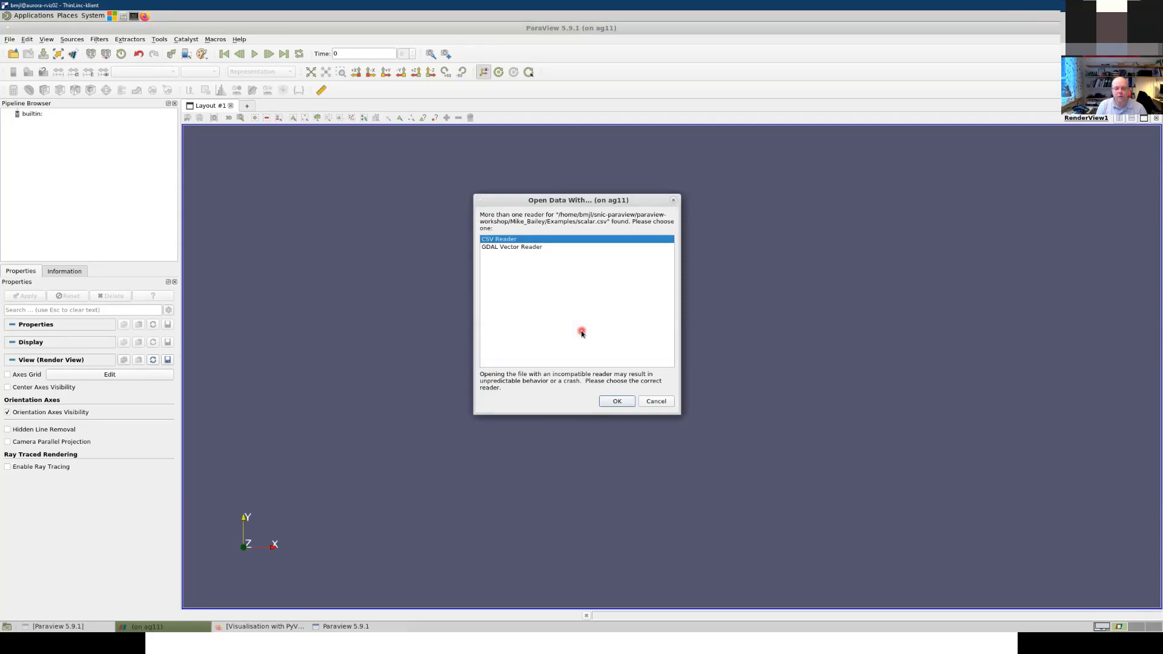
pyautogui.click(616, 401)
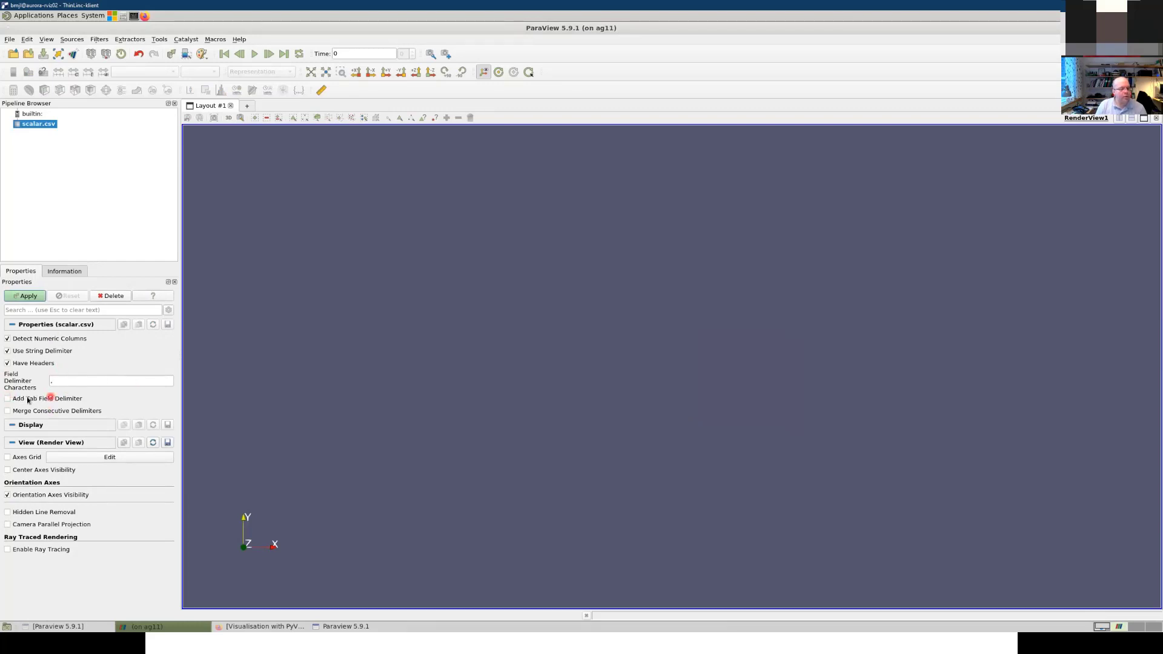
# Step: Load the scalar.csv table with the default reader settings and close its spreadsheet view
pyautogui.moveTo(63, 398)
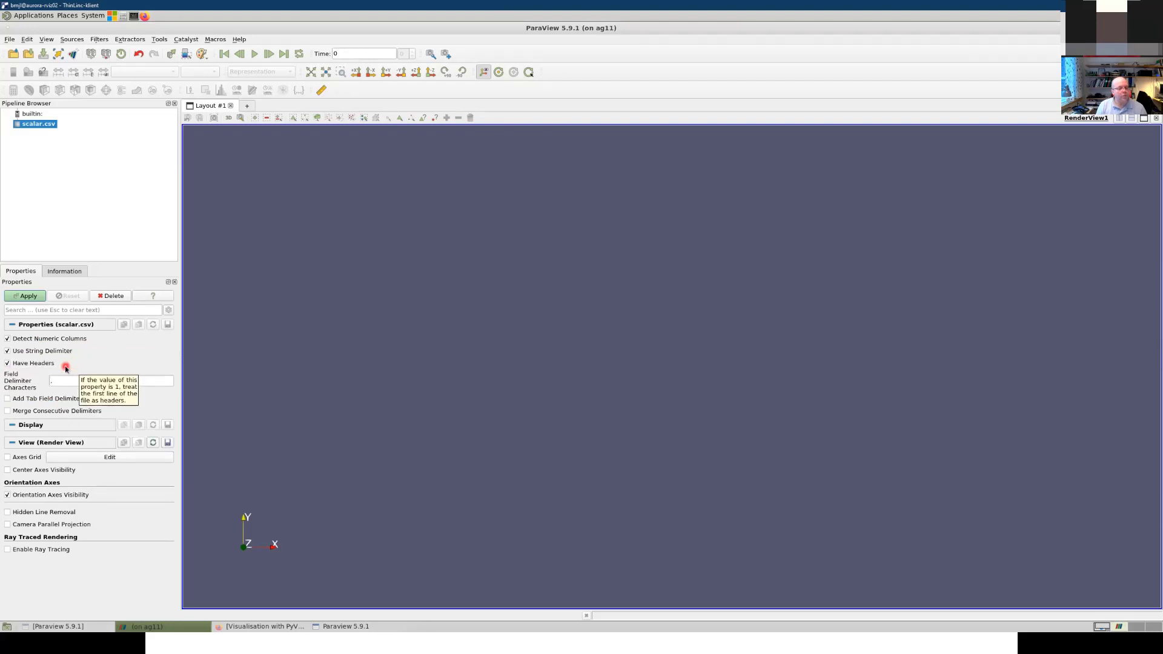
pyautogui.click(29, 297)
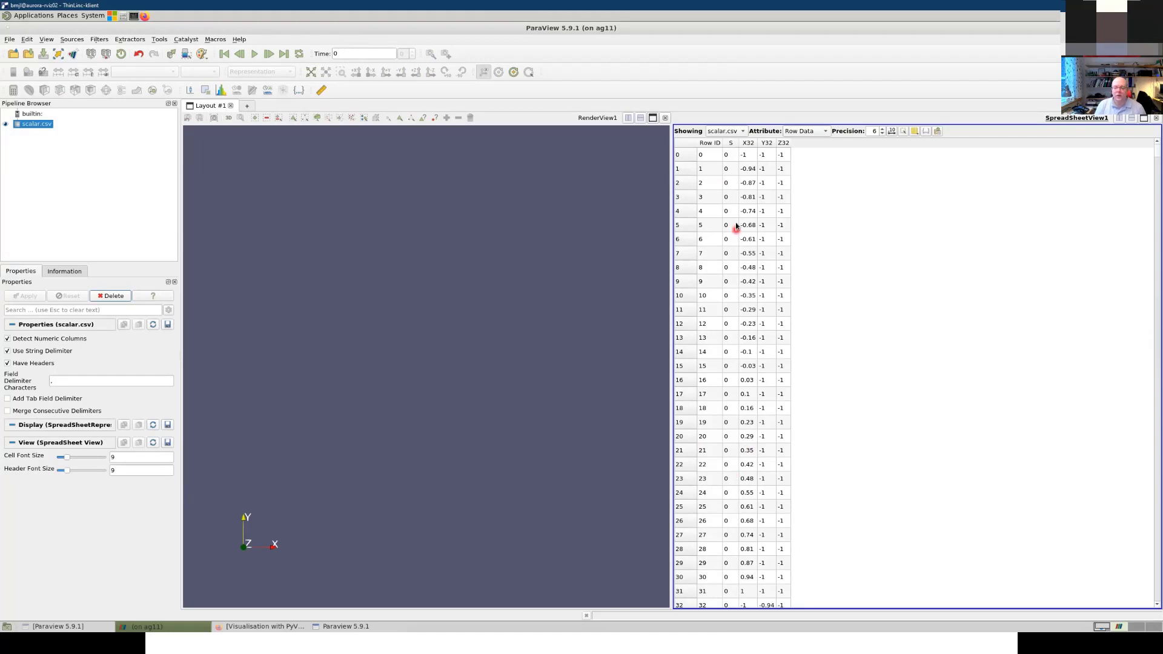
pyautogui.click(1156, 121)
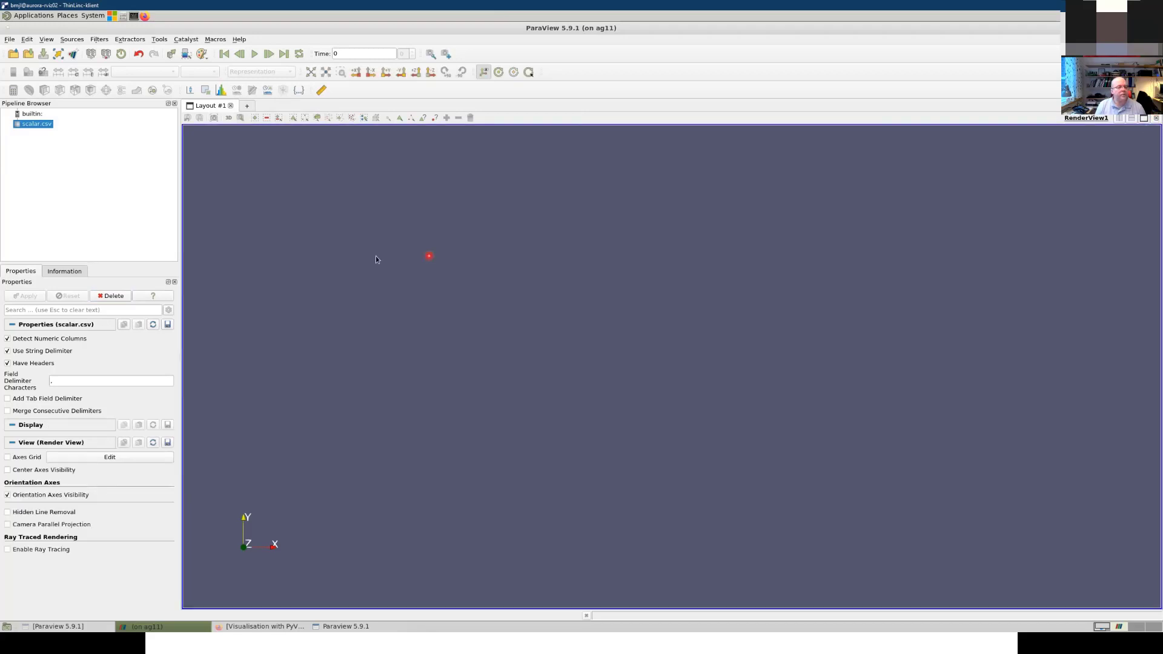
# Step: Add a Table To Structured Grid filter to scalar.csv by searching the filters for "tab"
pyautogui.click(100, 39)
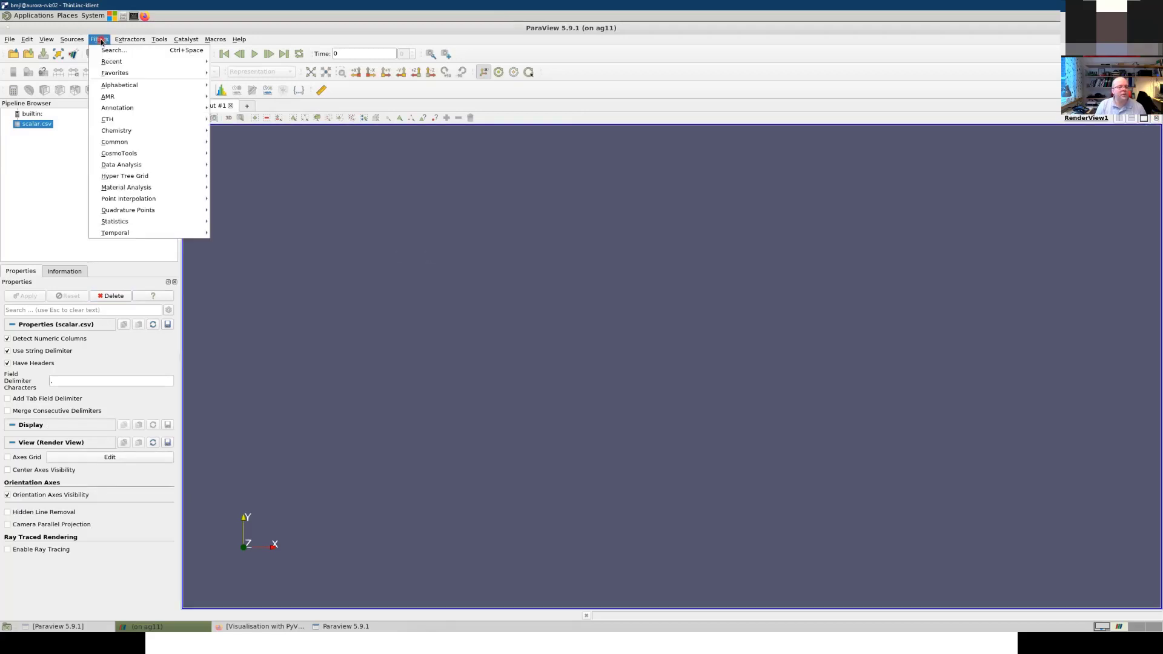
pyautogui.click(110, 51)
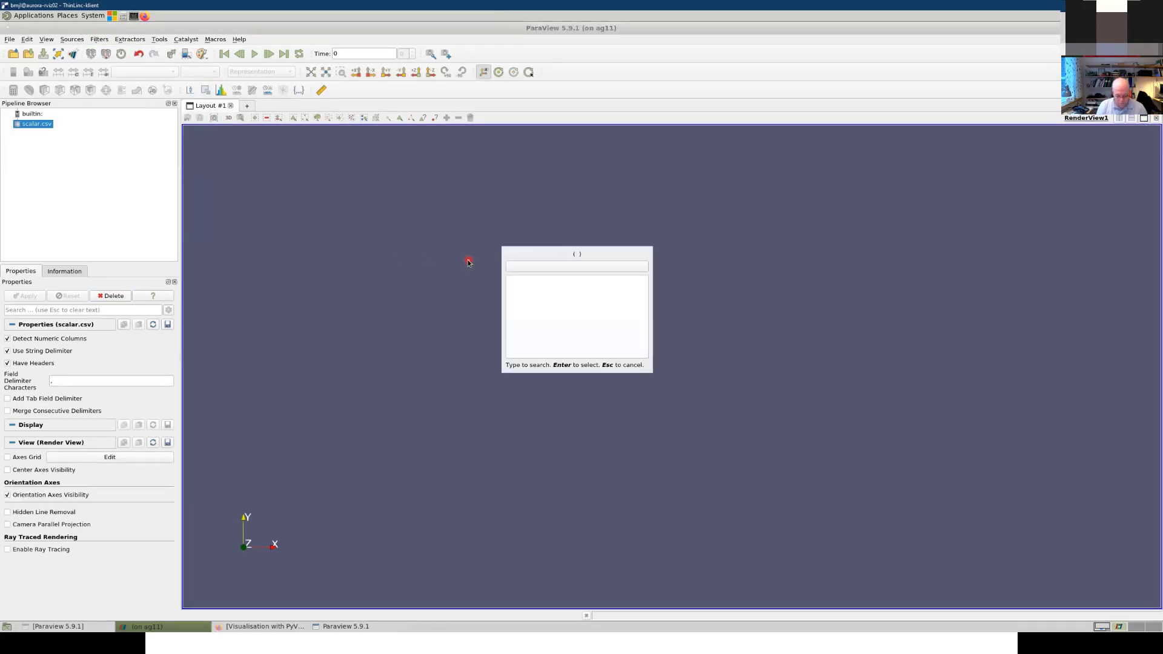
pyautogui.write('tab')
pyautogui.press('Down')
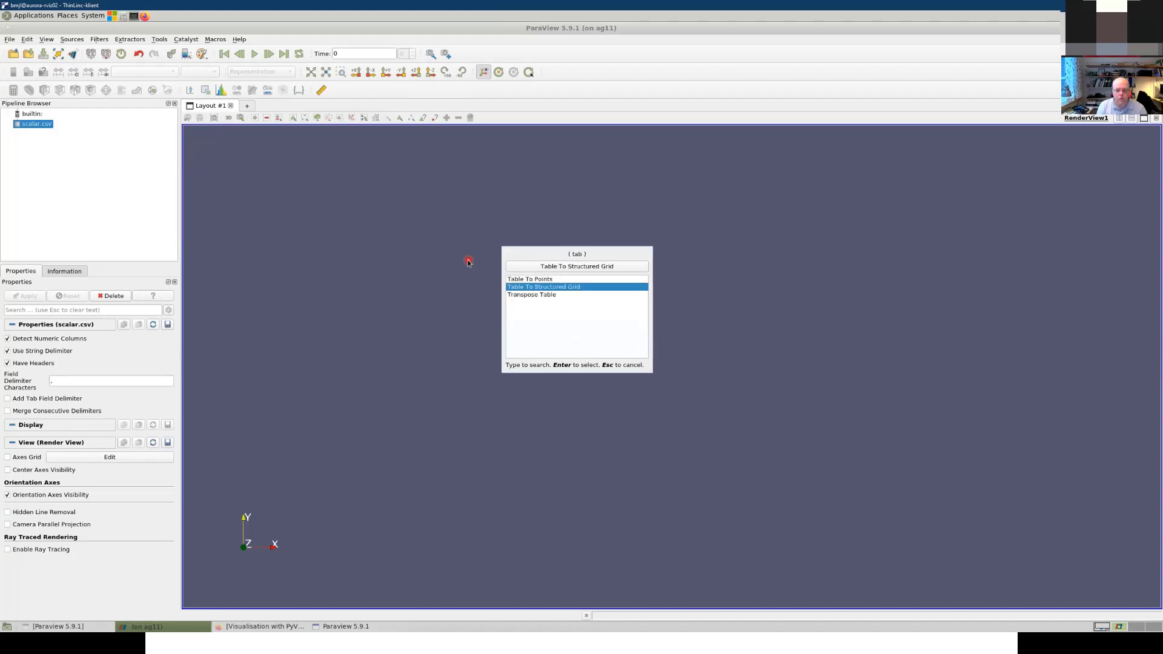
pyautogui.click(593, 267)
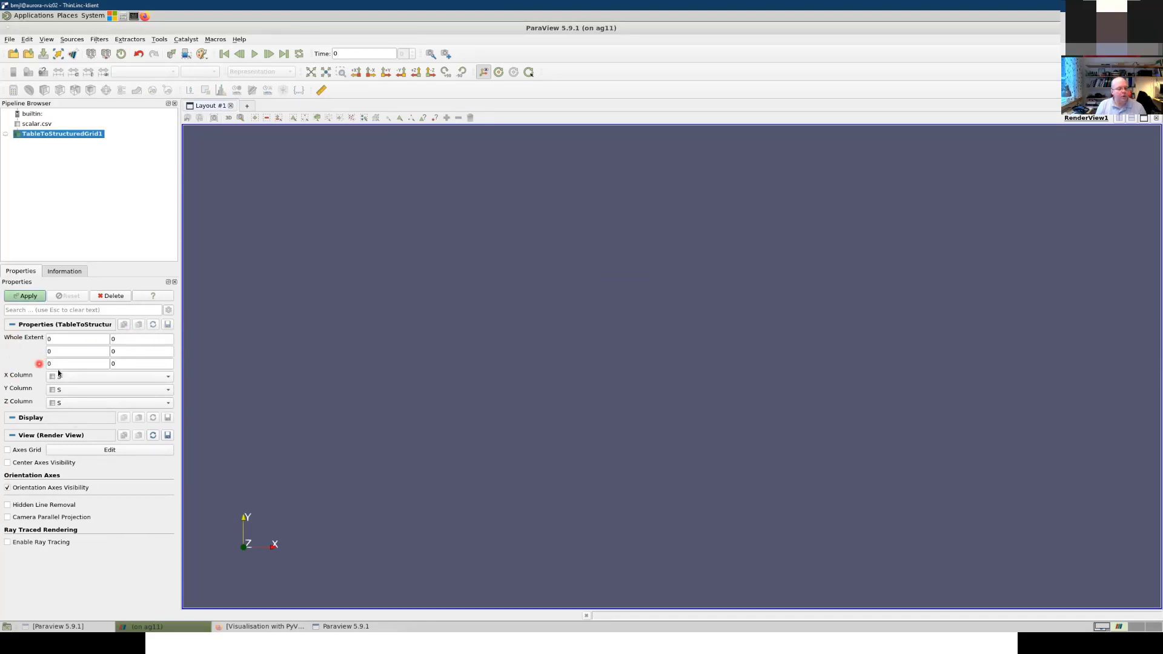
# Step: Set the structured grid's whole extent to 0–31 in all three directions
pyautogui.doubleClick(135, 340)
pyautogui.write('31')
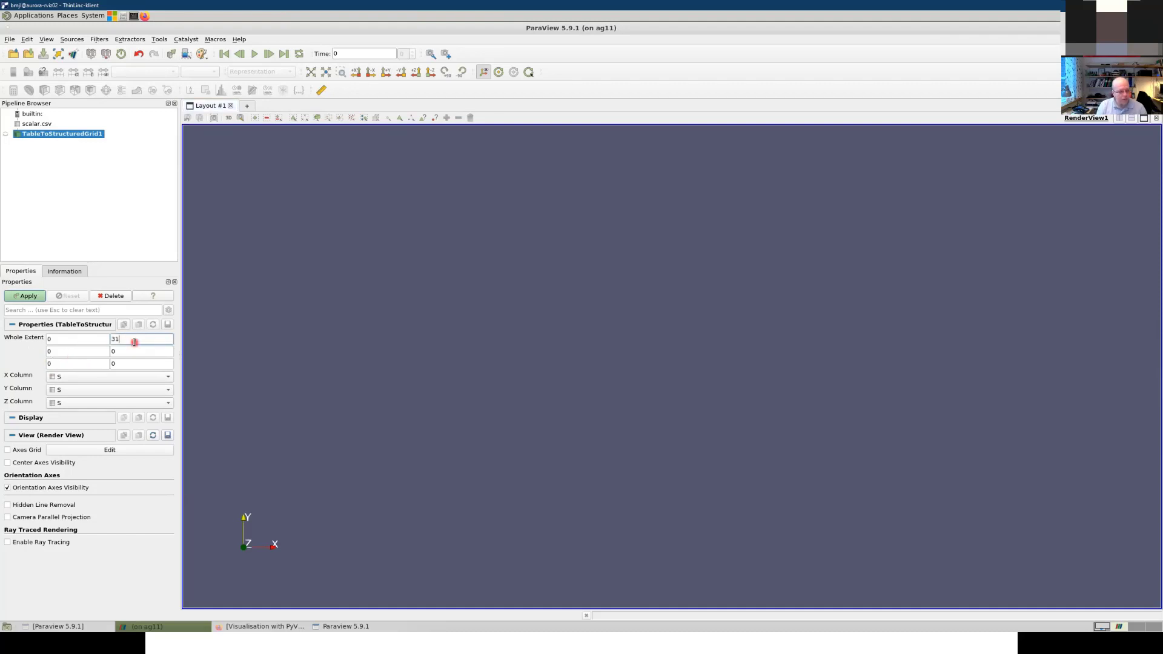
pyautogui.press('Tab')
pyautogui.press('Tab')
pyautogui.write('31')
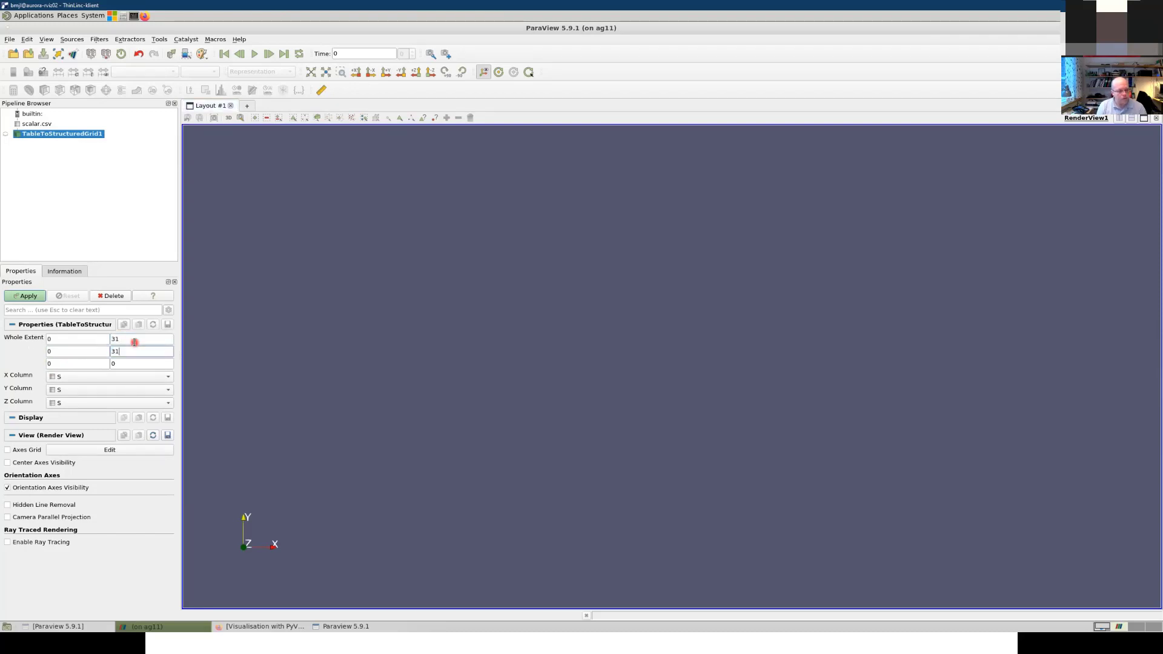
pyautogui.press('Tab')
pyautogui.press('Tab')
pyautogui.write('31')
pyautogui.press('Tab')
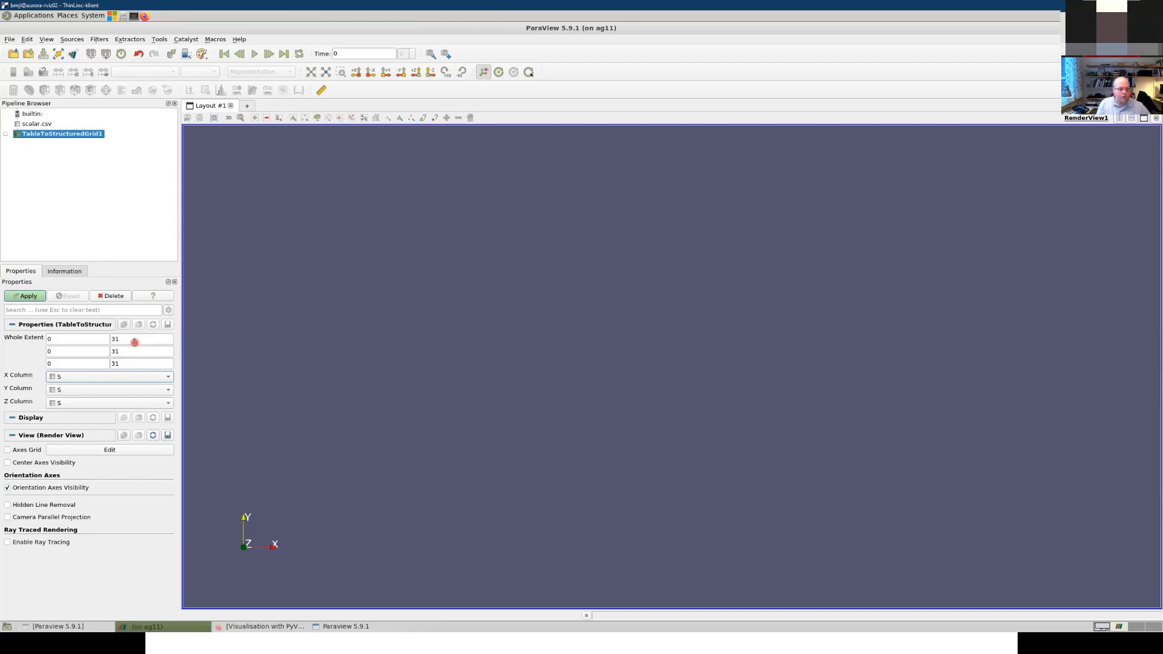
# Step: Assign X32, Y32 and Z32 as the grid's X, Y and Z columns and apply the filter
pyautogui.click(90, 376)
pyautogui.click(87, 389)
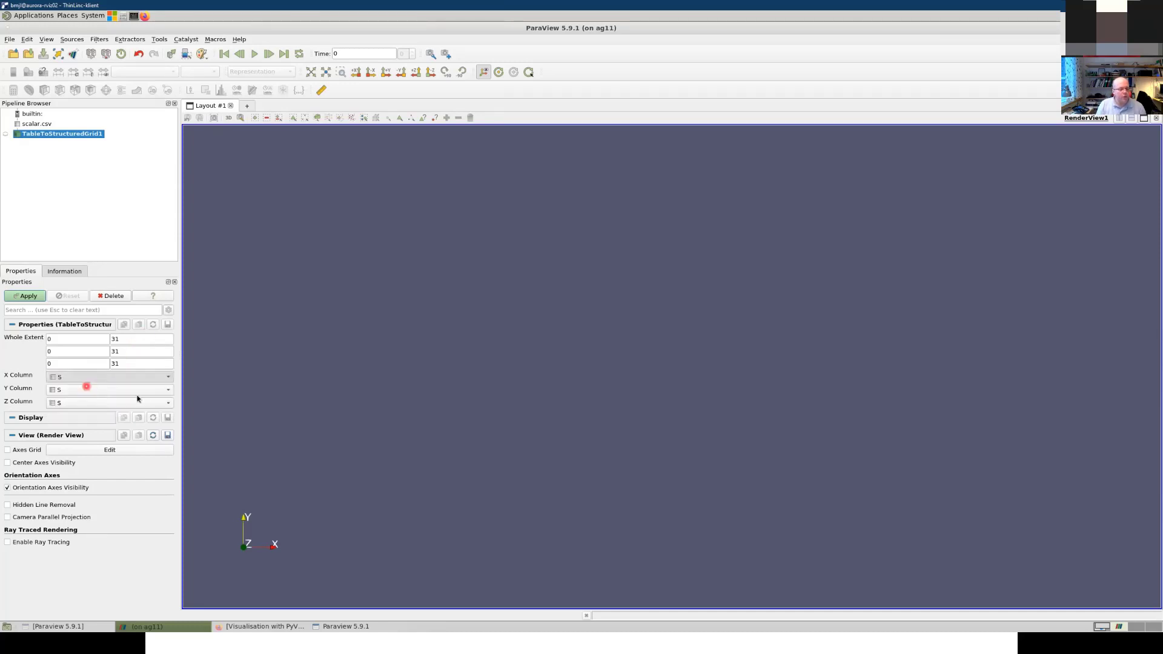
pyautogui.click(102, 390)
pyautogui.click(97, 413)
pyautogui.click(93, 403)
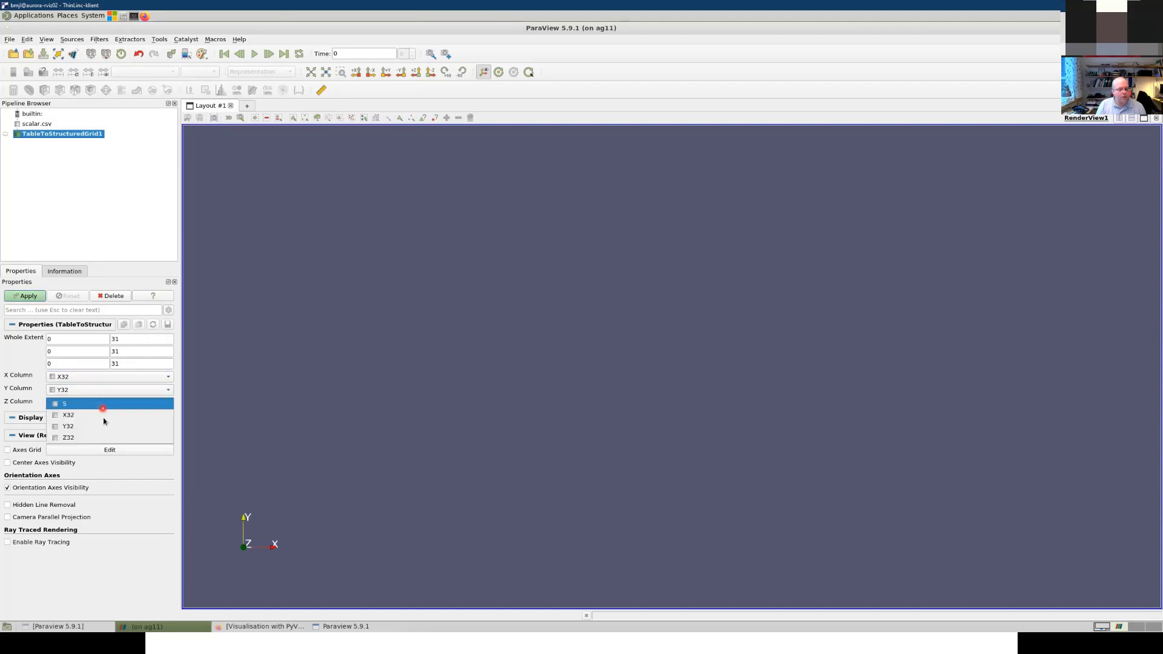
pyautogui.click(107, 435)
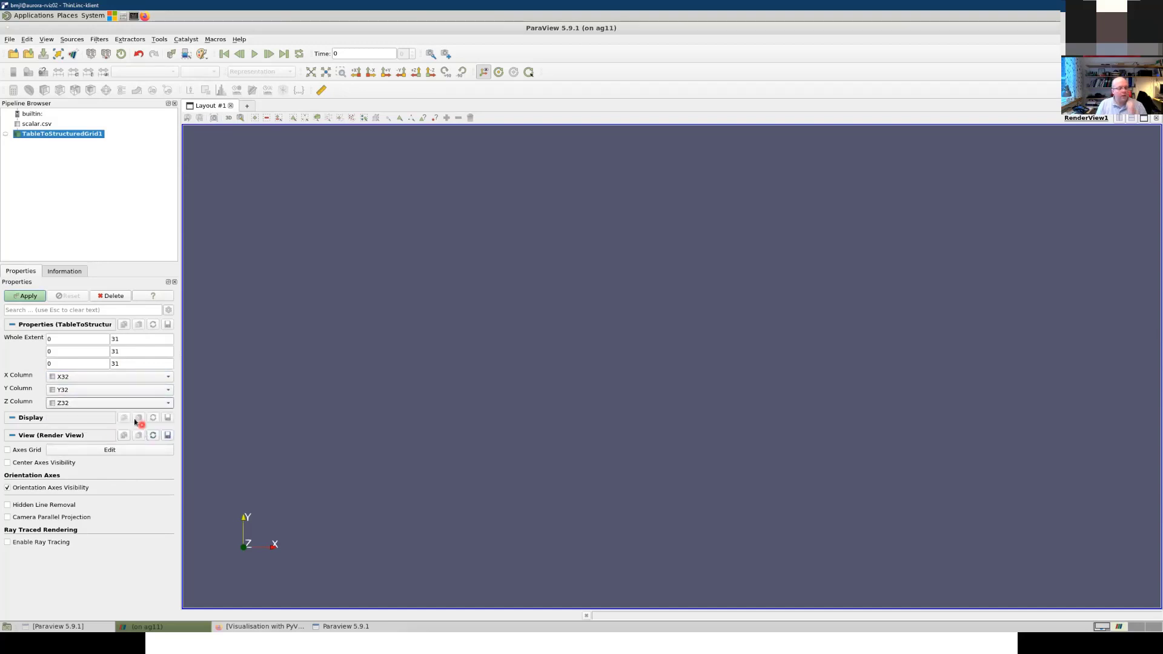
pyautogui.click(24, 298)
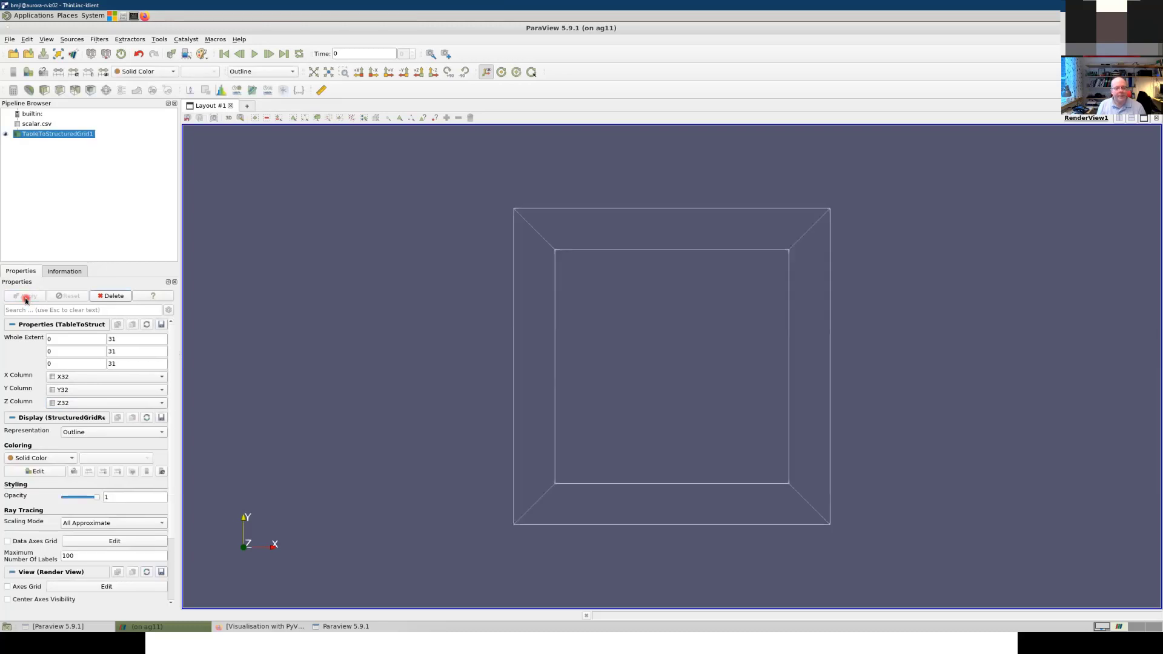
# Step: Show the axes grid around the structured grid's outline to check its coordinate ranges, and hide it again
pyautogui.moveTo(567, 220); pyautogui.dragTo(663, 390)
pyautogui.scroll(-2, 73, 506)
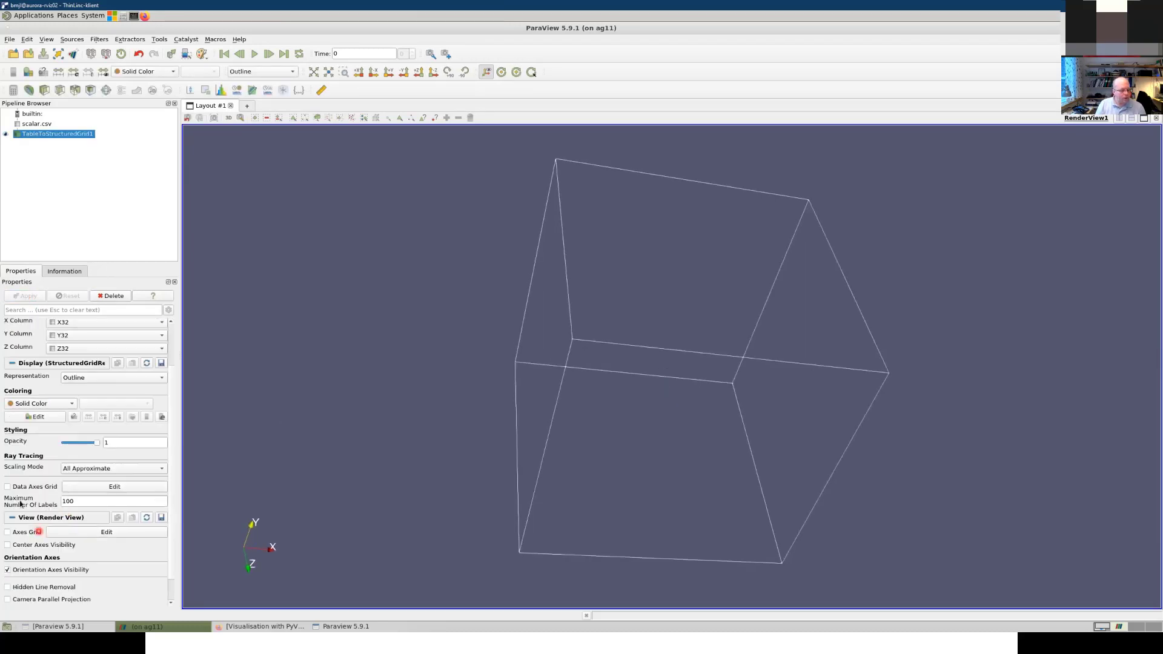
pyautogui.click(8, 487)
pyautogui.click(8, 531)
pyautogui.click(749, 209)
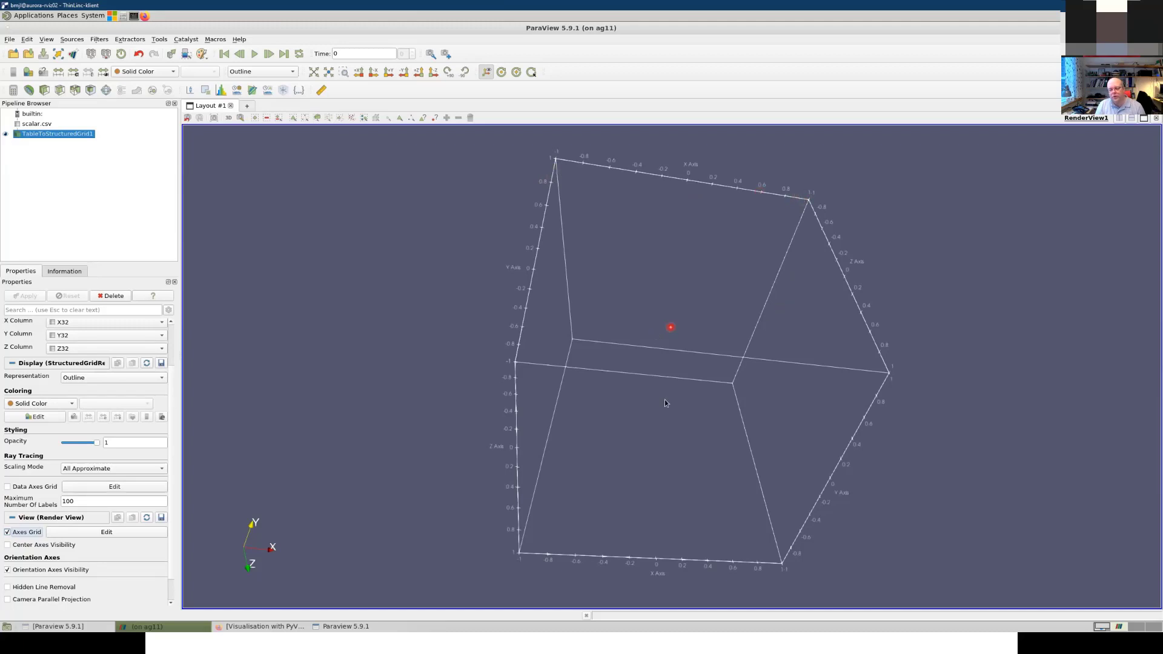
pyautogui.moveTo(630, 353); pyautogui.dragTo(677, 352)
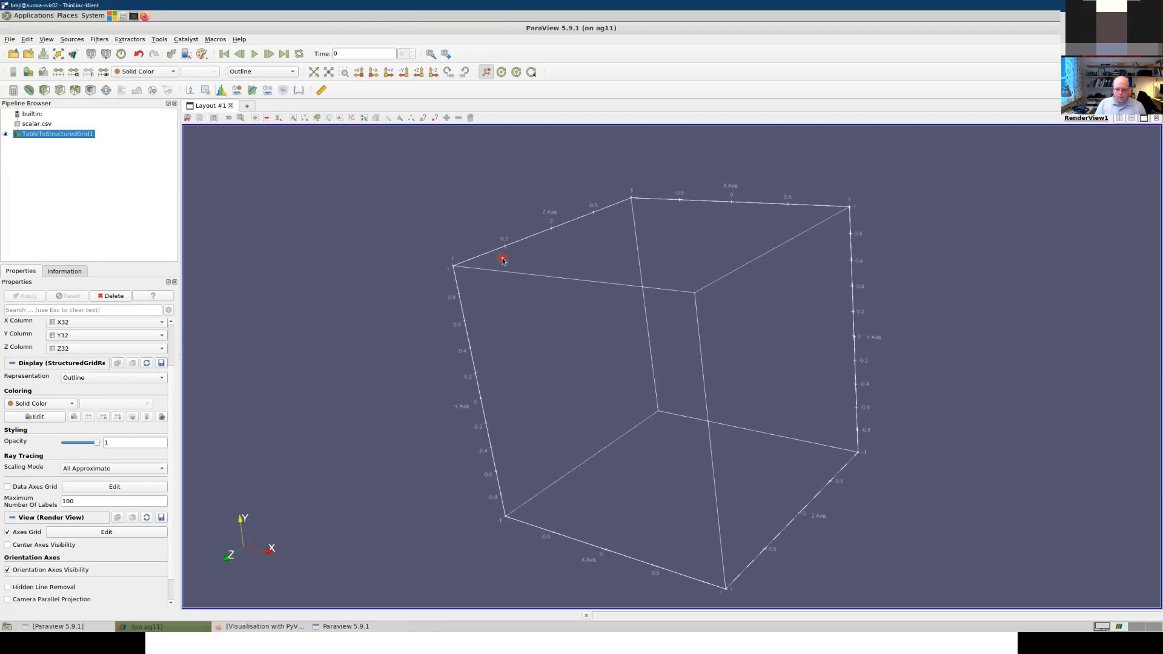
pyautogui.click(7, 531)
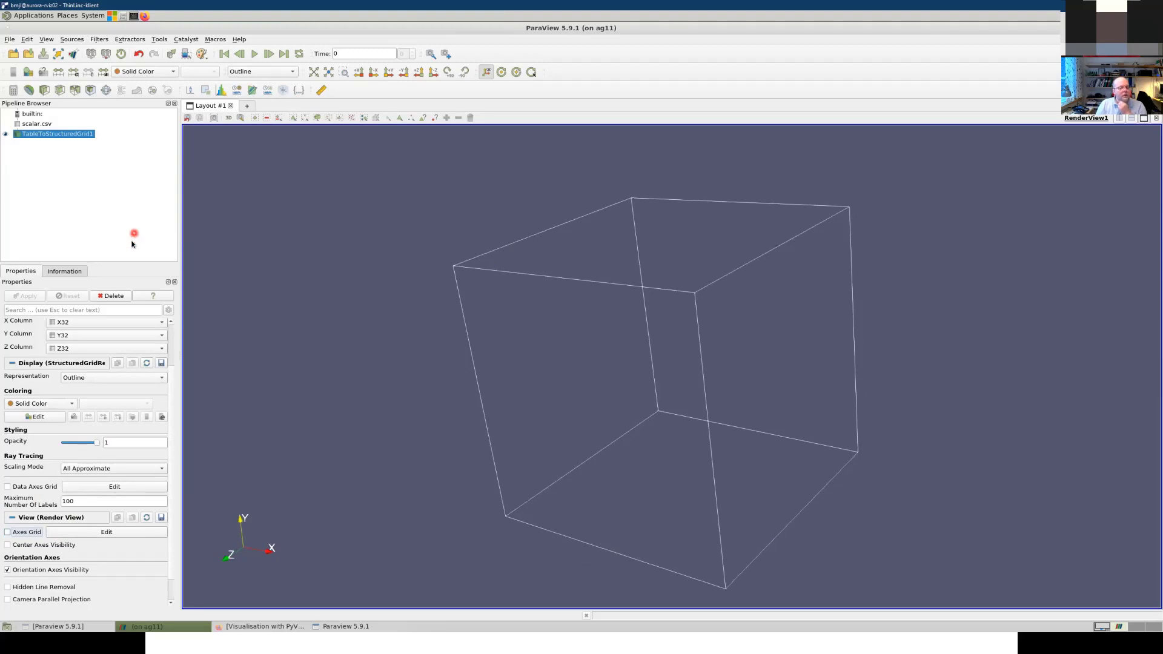
# Step: Change the structured grid's representation from Outline to Point Gaussian and examine its points up close
pyautogui.click(107, 378)
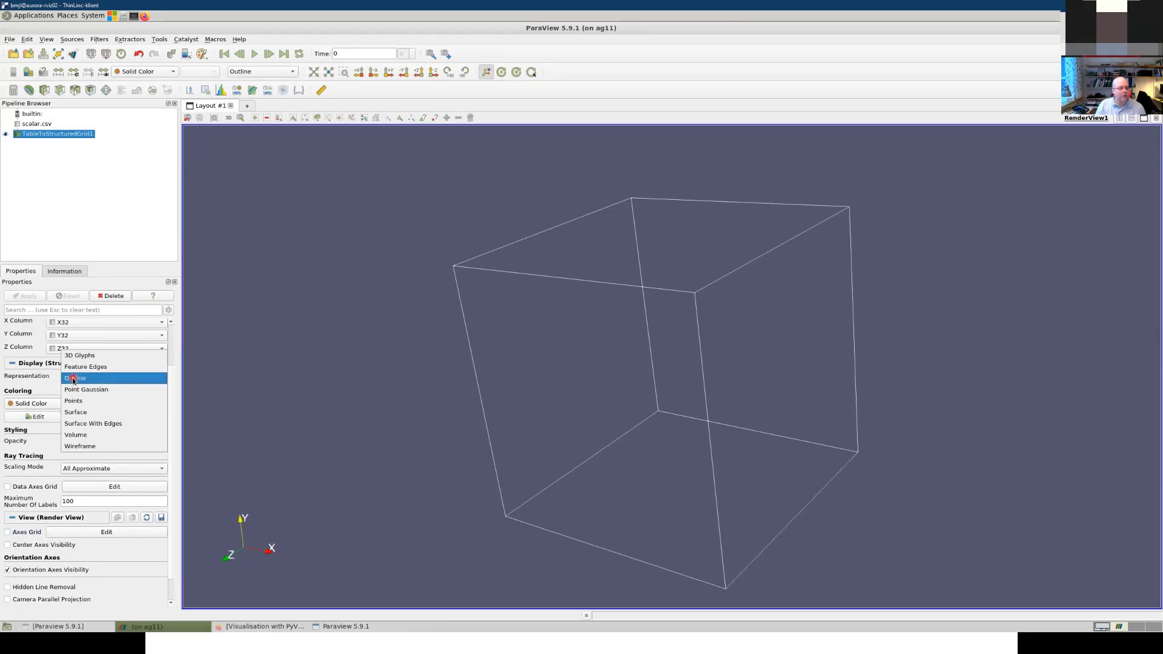
pyautogui.click(281, 75)
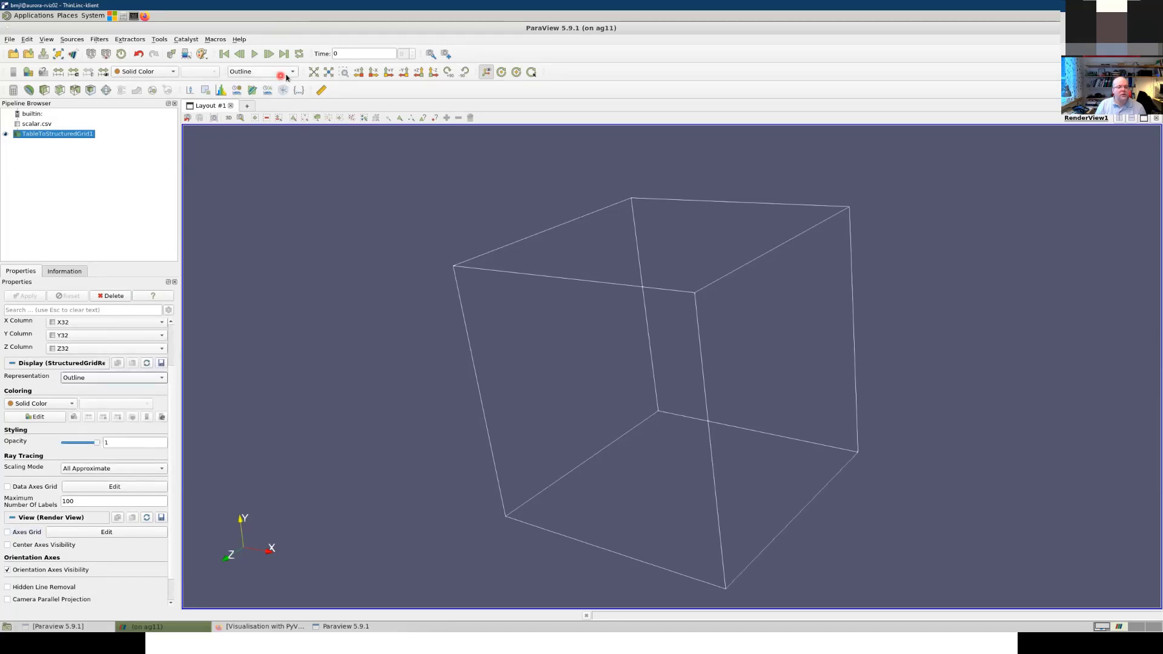
pyautogui.click(286, 73)
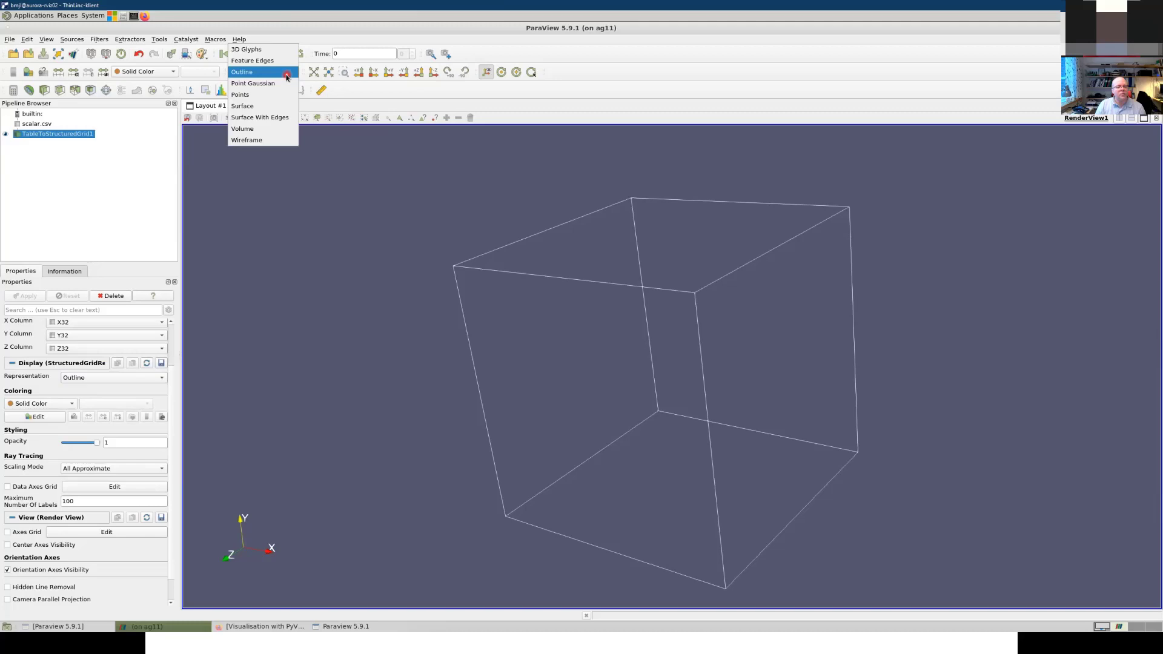
pyautogui.click(265, 84)
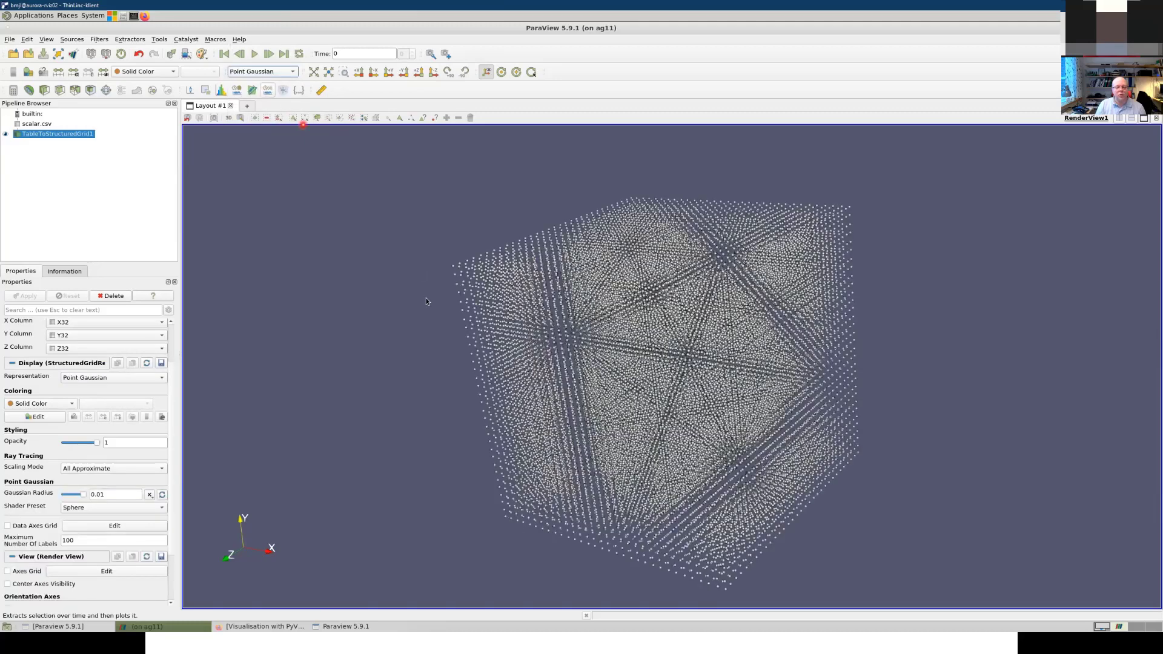
pyautogui.scroll(5, 736, 374)
pyautogui.scroll(5, 736, 374)
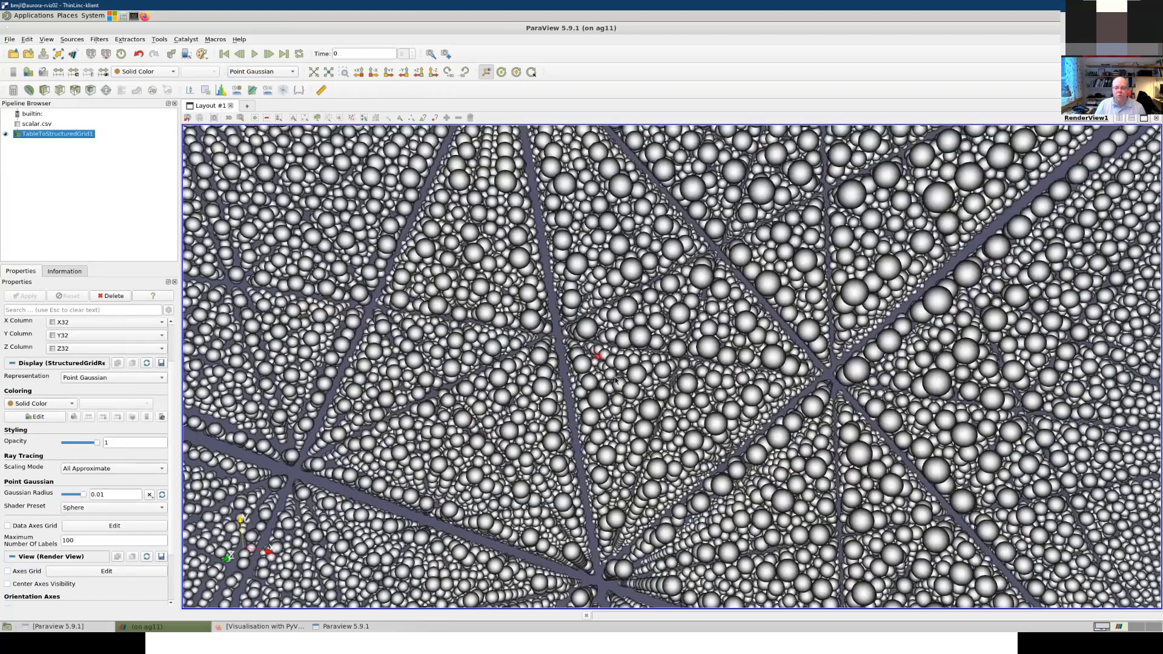
pyautogui.moveTo(615, 380); pyautogui.dragTo(613, 356)
pyautogui.scroll(-8, 630, 370)
pyautogui.scroll(1, 631, 370)
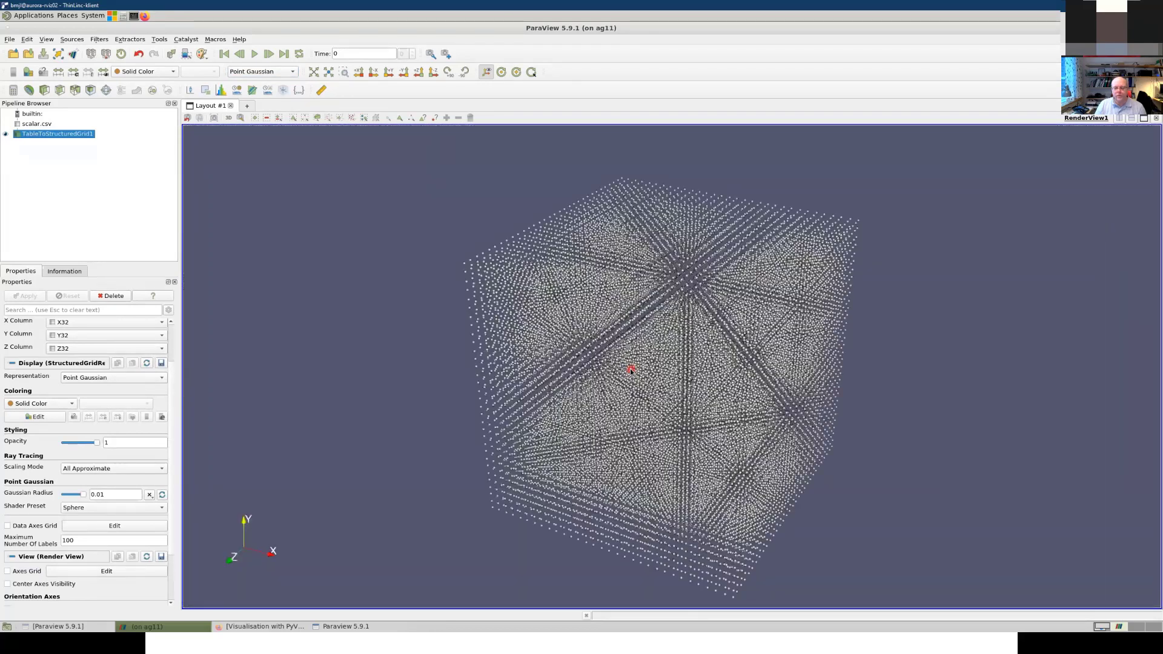
# Step: Color the structured grid's points by the S array and examine the color distribution up close from several angles
pyautogui.moveTo(614, 336); pyautogui.dragTo(487, 365)
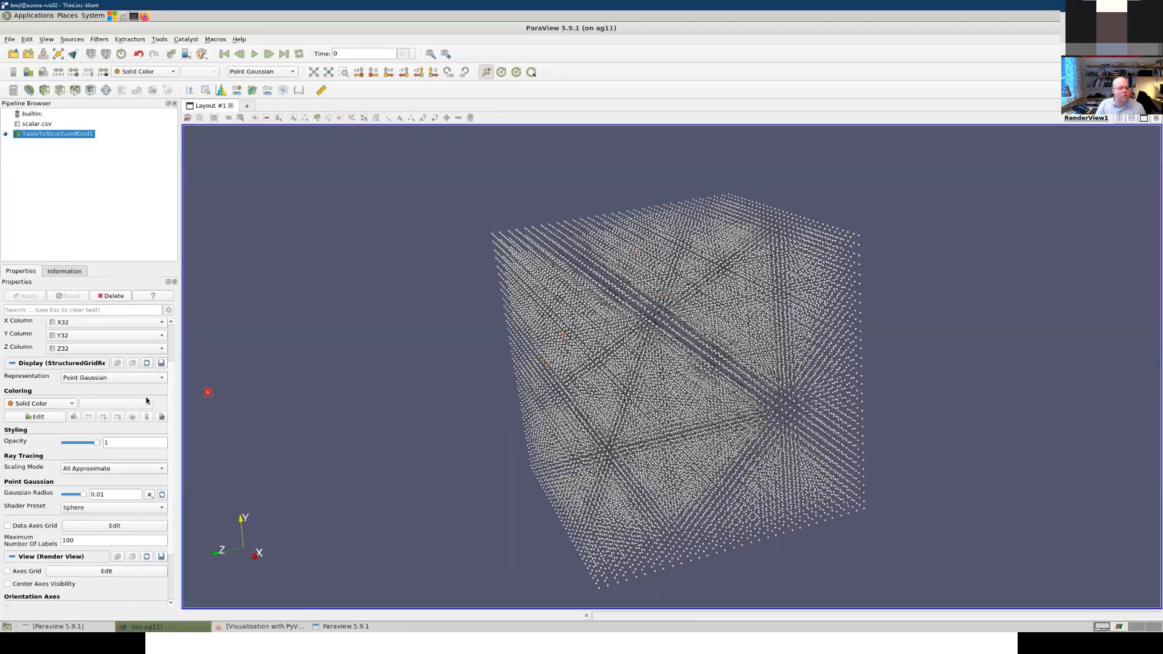
pyautogui.click(72, 404)
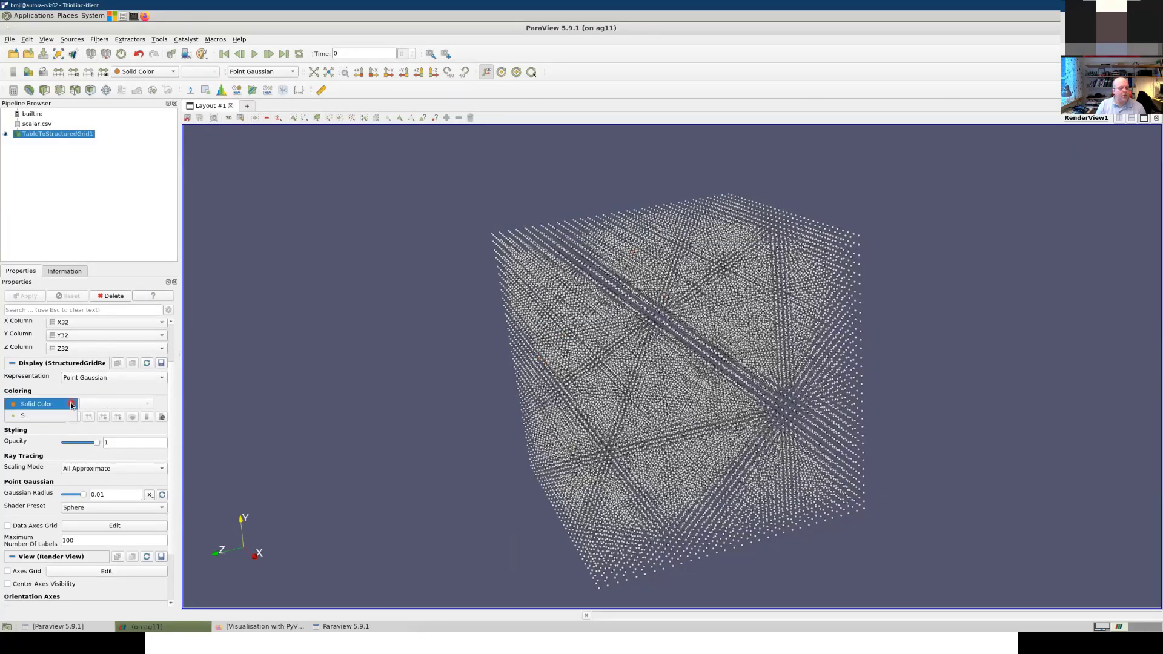
pyautogui.click(40, 416)
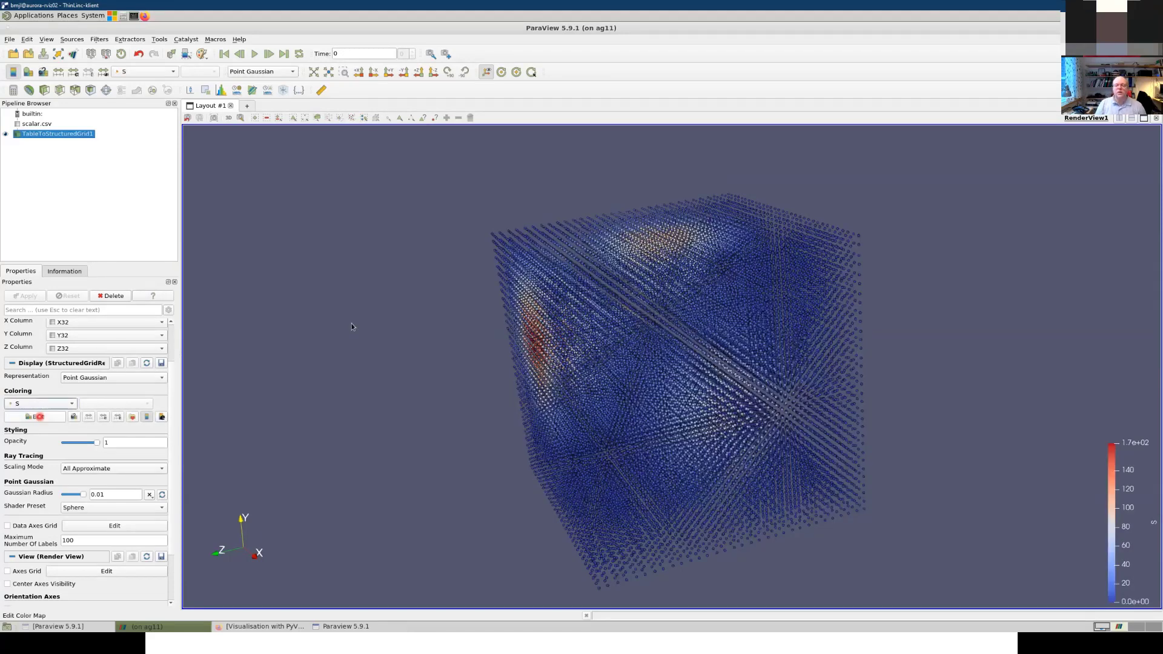
pyautogui.moveTo(641, 391); pyautogui.dragTo(669, 326)
pyautogui.scroll(5, 669, 331)
pyautogui.scroll(2, 669, 332)
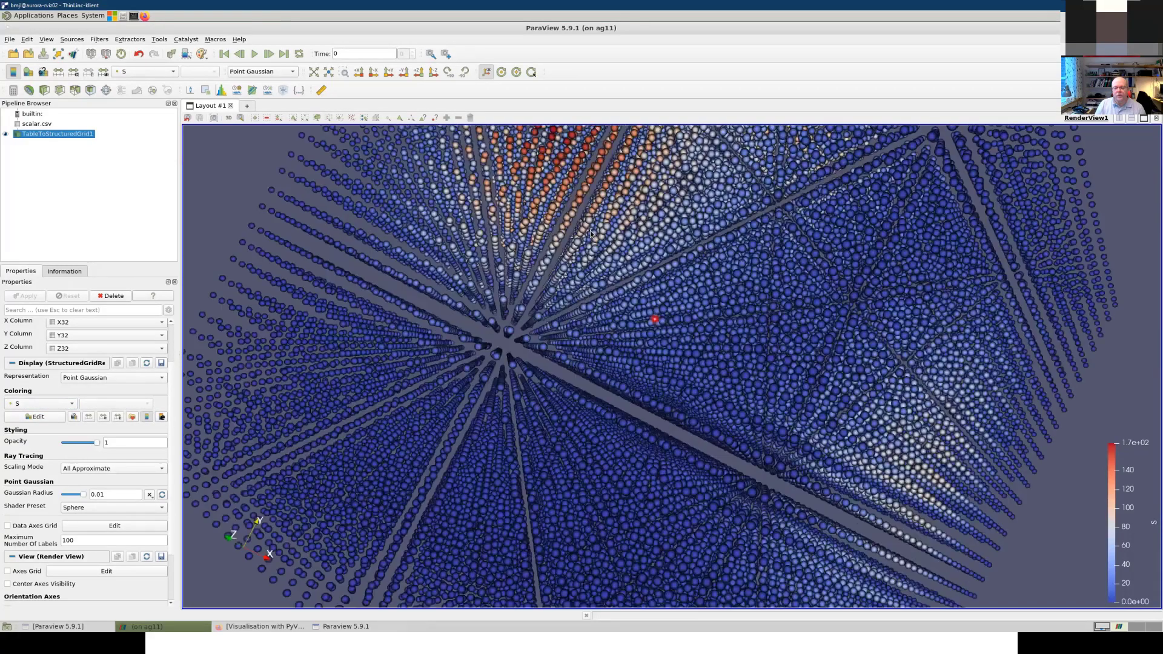
pyautogui.scroll(3, 654, 319)
pyautogui.moveTo(570, 305); pyautogui.dragTo(550, 359)
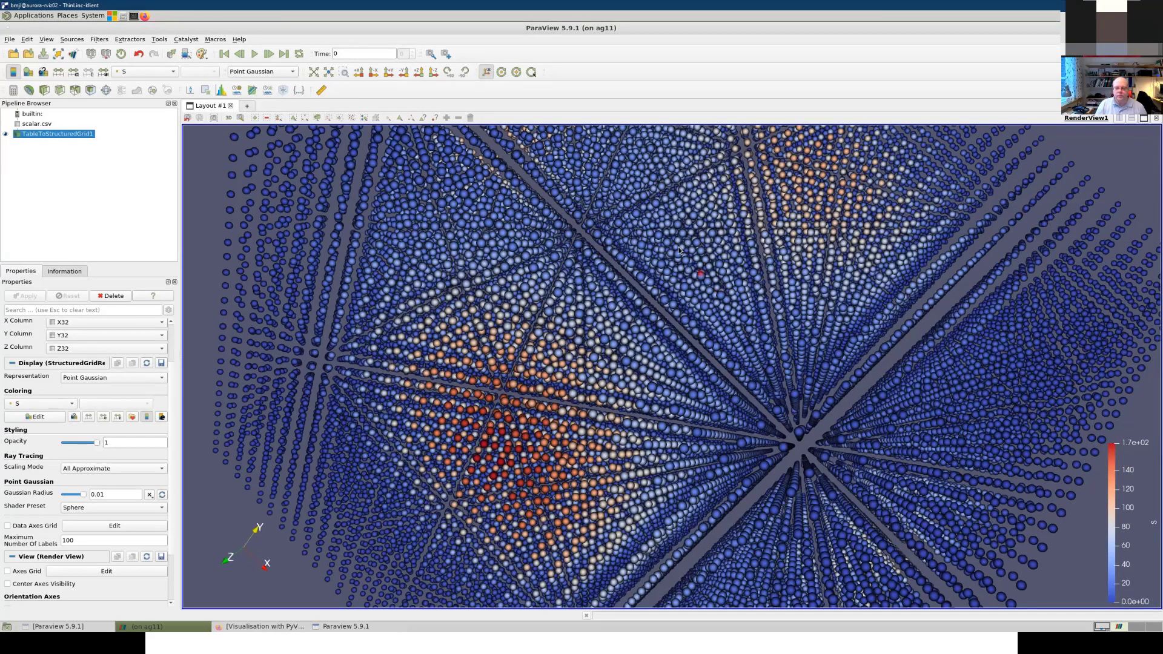
pyautogui.moveTo(679, 250); pyautogui.dragTo(563, 349)
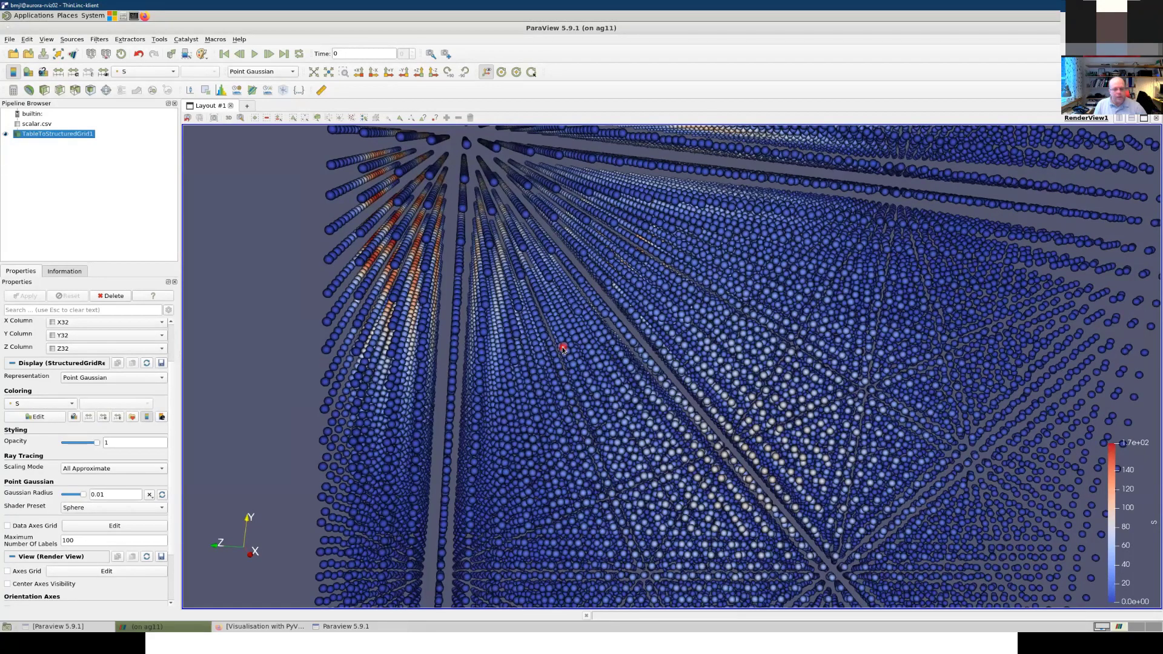
pyautogui.moveTo(562, 350); pyautogui.dragTo(482, 327)
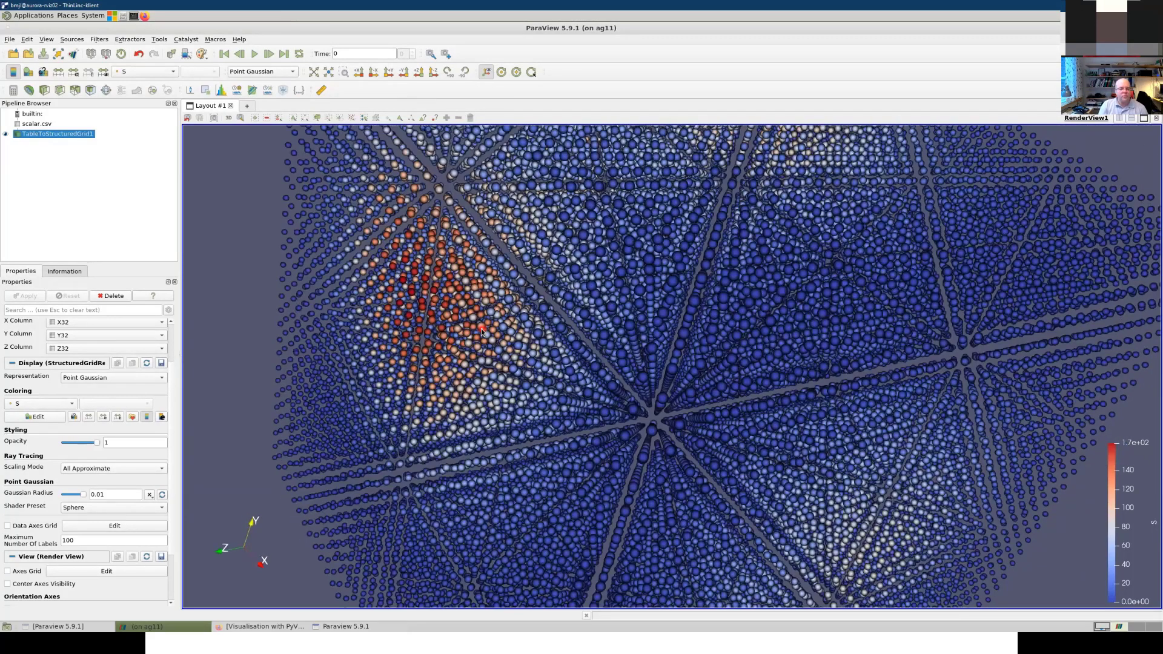
# Step: Open the S color map for editing and browse its Linear, Diverging, Rainbow, Isoluminant, Structured and Default preset groups
pyautogui.click(37, 416)
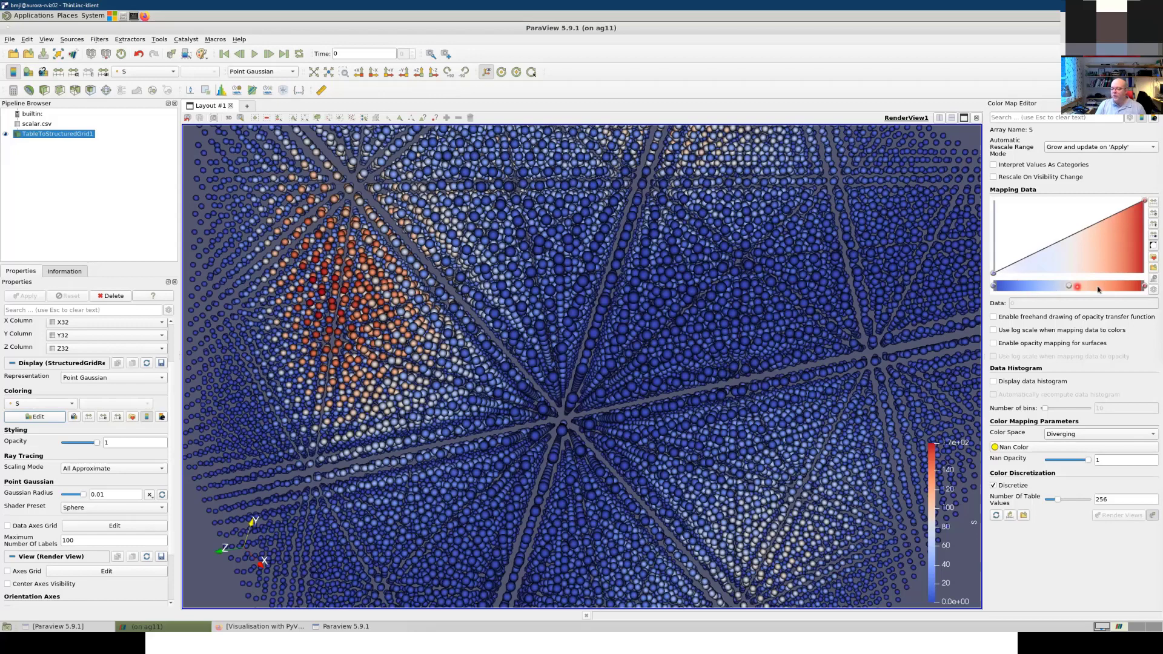
pyautogui.moveTo(1046, 289); pyautogui.dragTo(1043, 289)
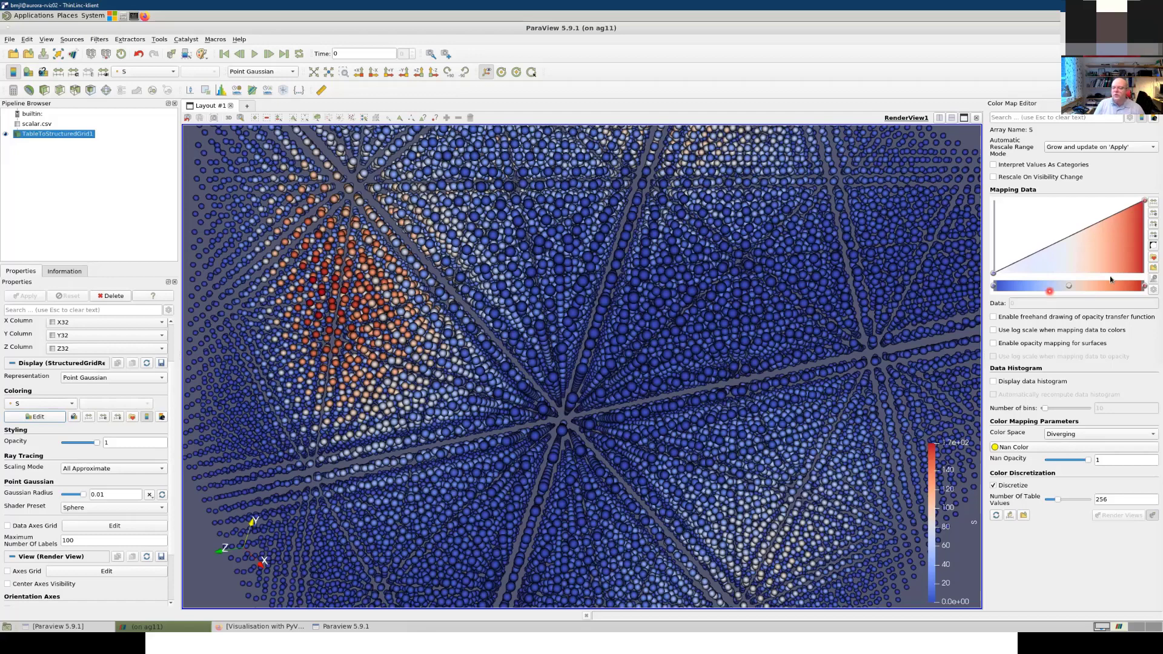
pyautogui.click(1154, 259)
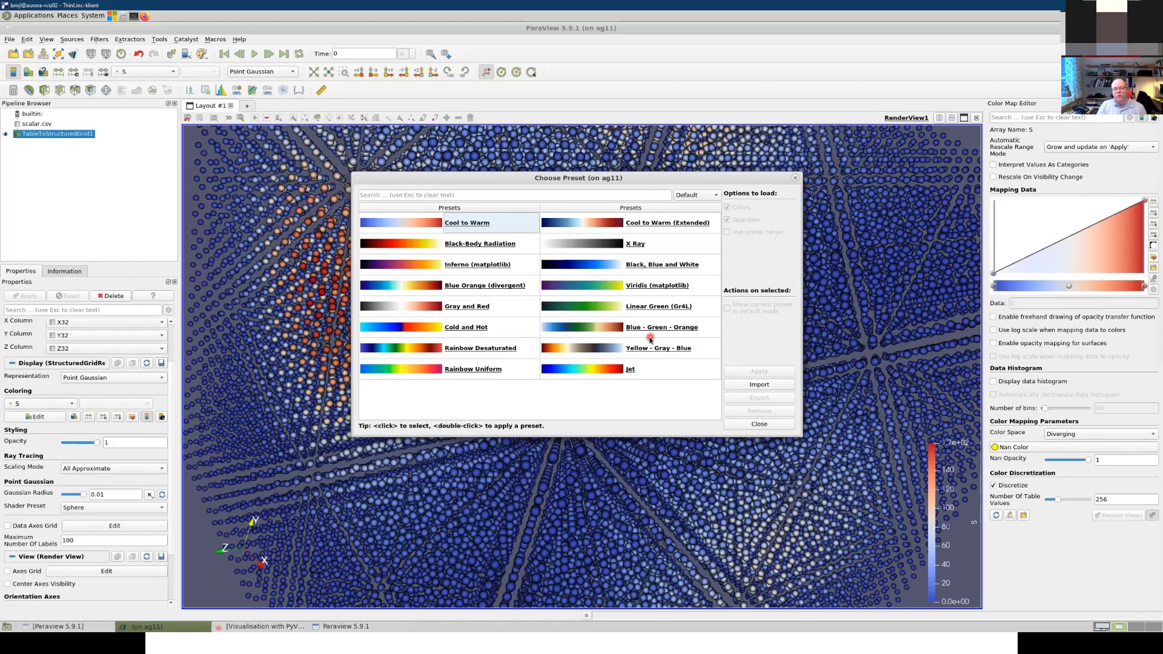
pyautogui.click(701, 198)
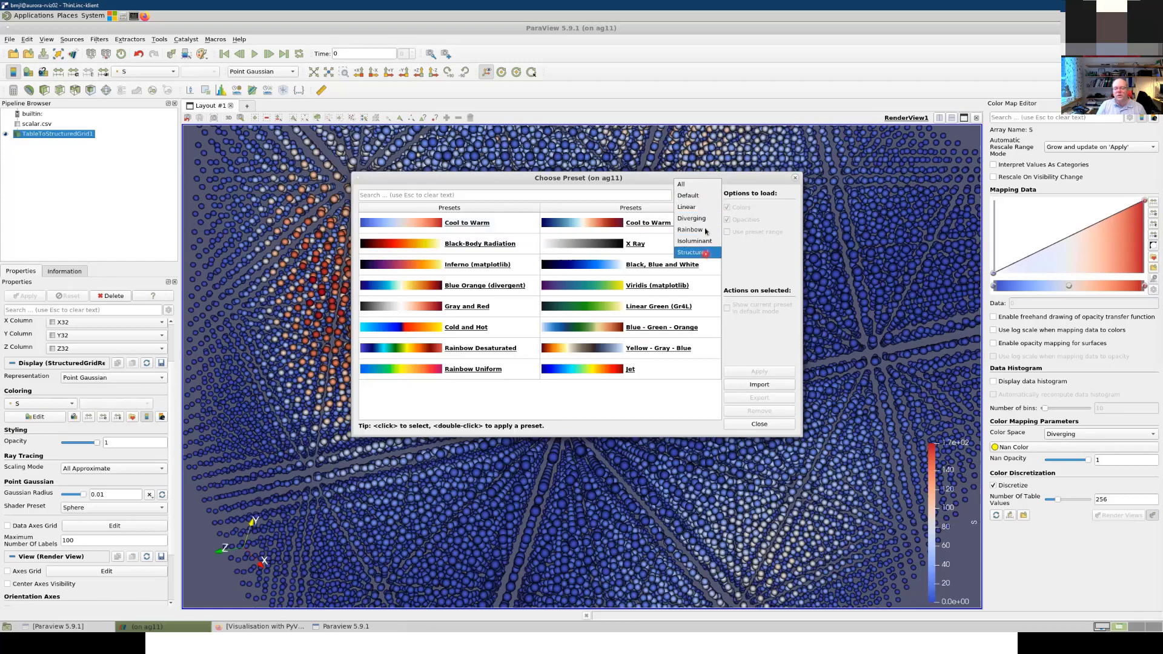
pyautogui.click(697, 207)
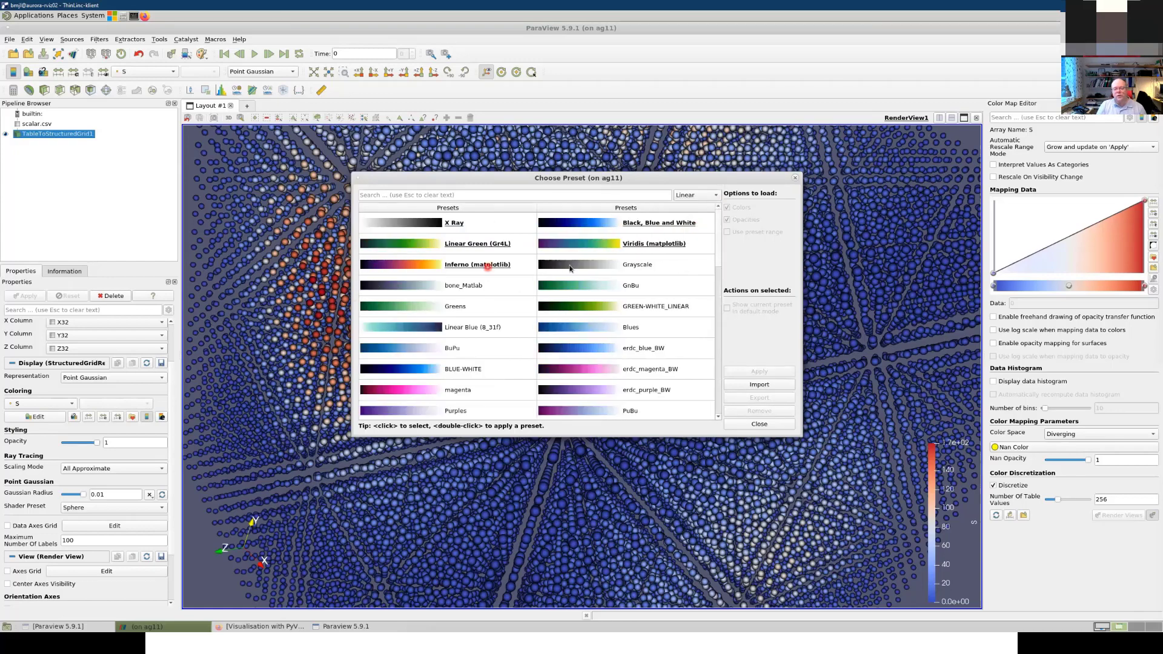
pyautogui.click(715, 195)
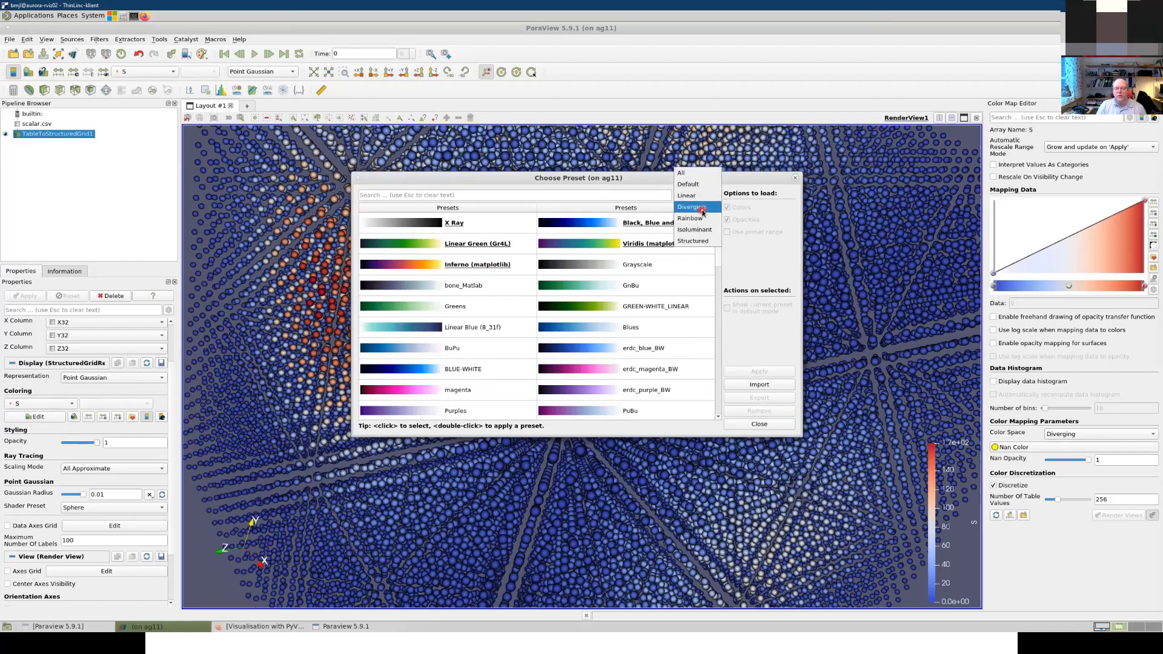
pyautogui.click(701, 209)
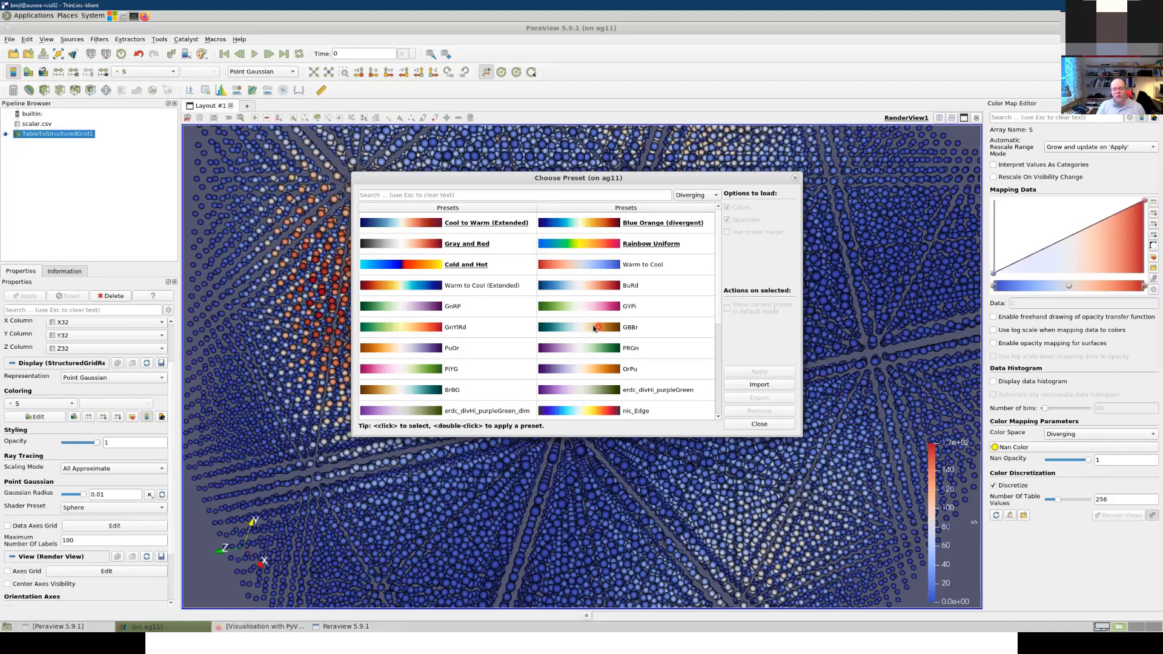
pyautogui.click(686, 195)
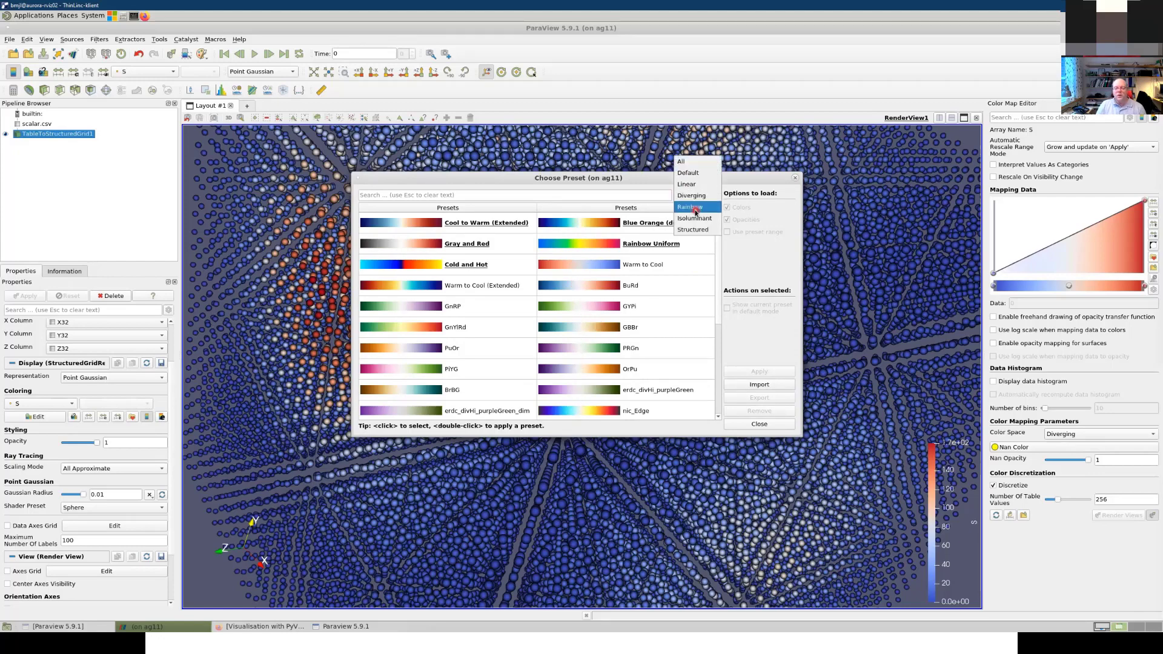
pyautogui.click(690, 207)
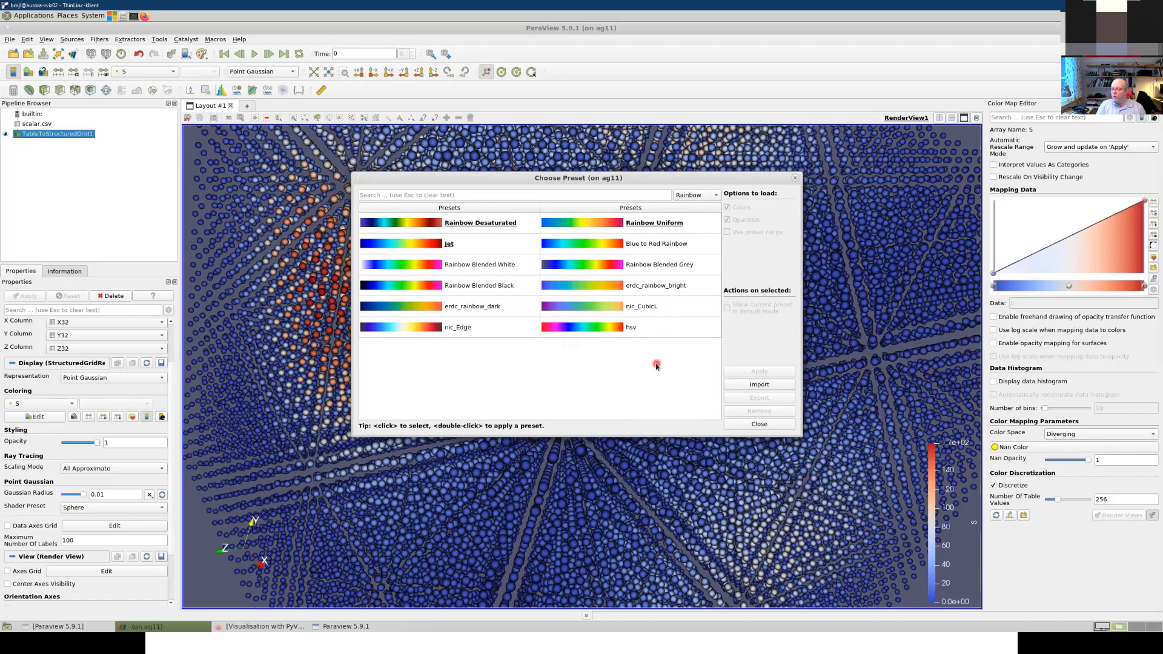
pyautogui.click(690, 195)
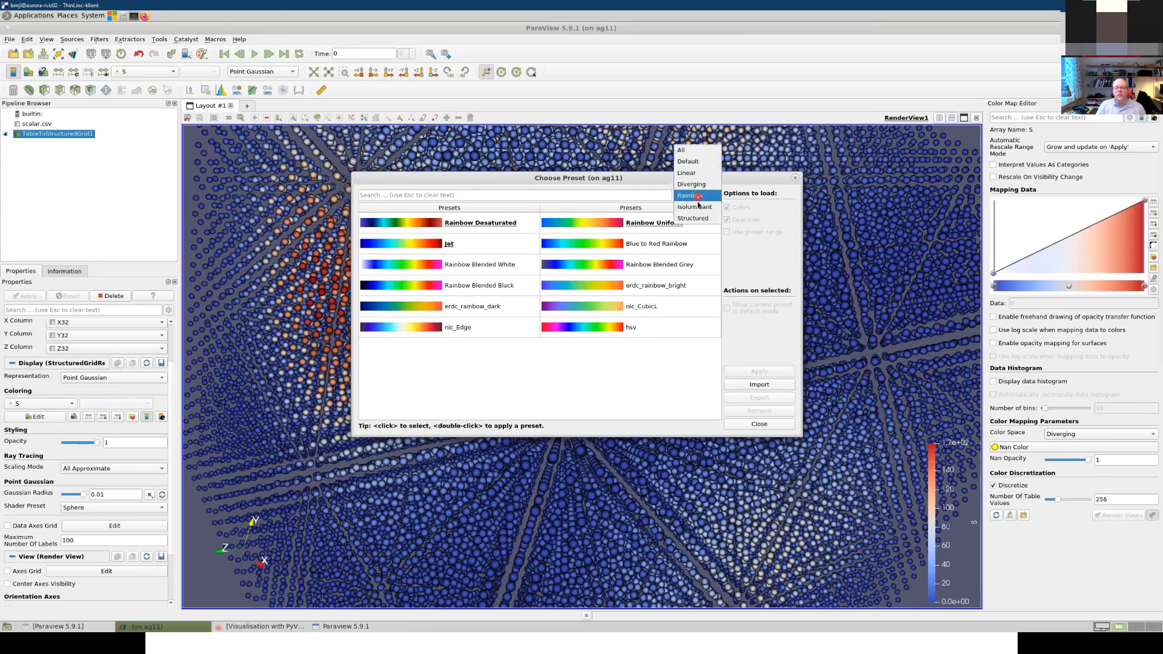
pyautogui.click(695, 207)
pyautogui.click(693, 196)
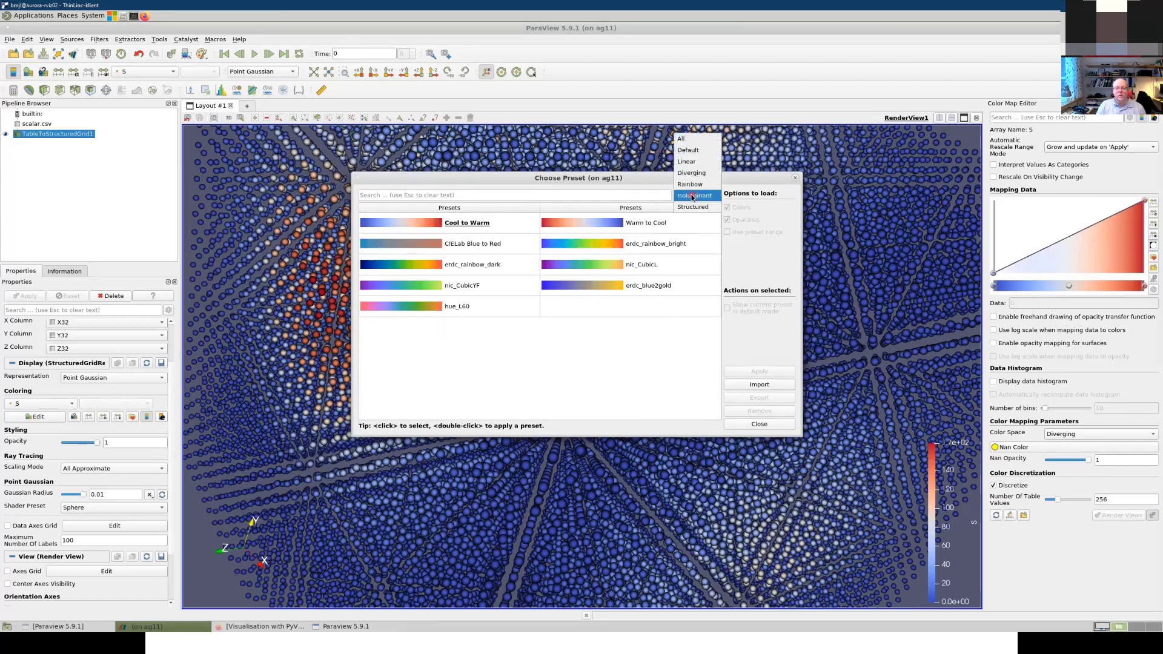
pyautogui.click(692, 207)
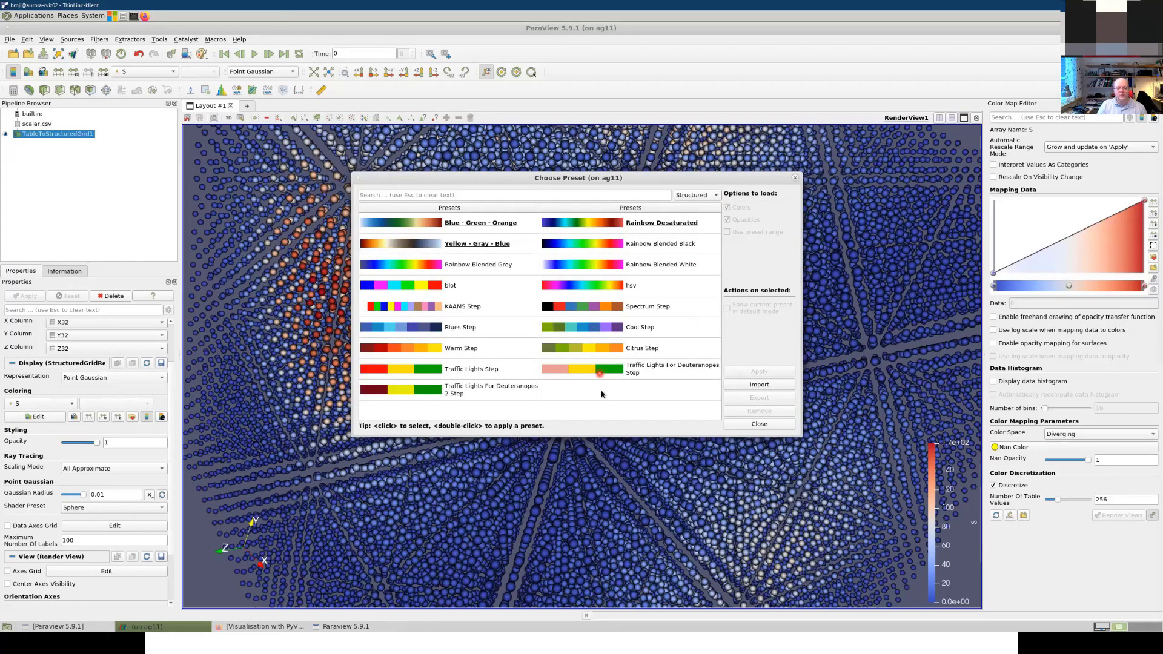
pyautogui.click(702, 196)
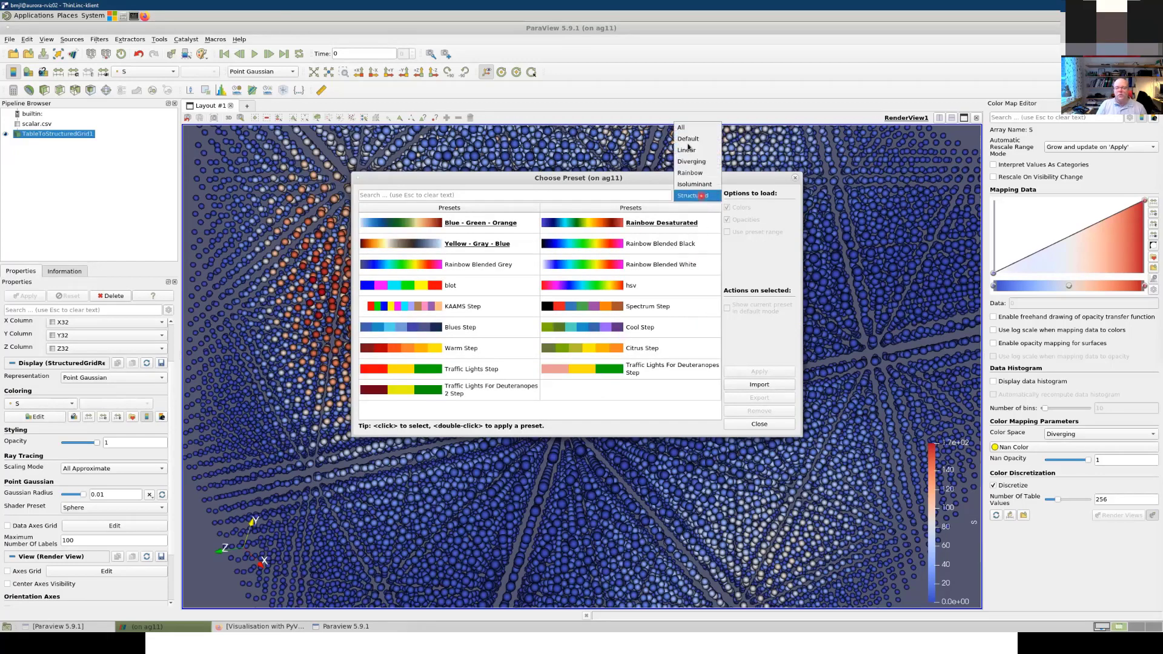
pyautogui.click(688, 139)
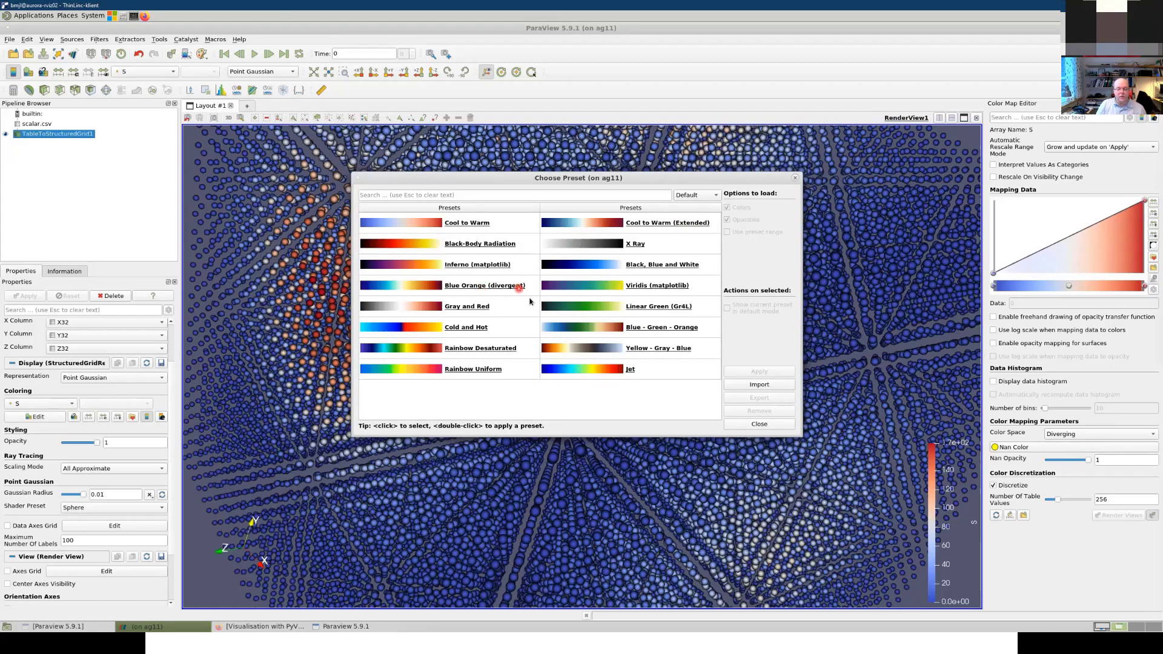
# Step: Try the Inferno (matplotlib) preset on the S color map, restore Cool to Warm and close the preset chooser
pyautogui.click(467, 268)
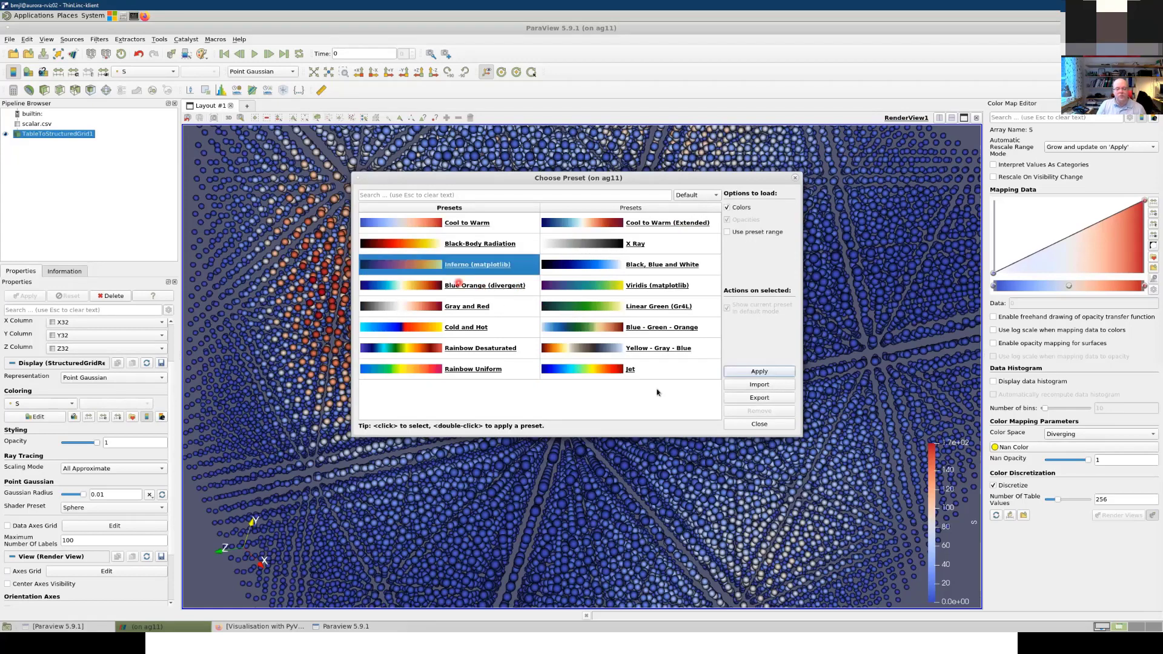
pyautogui.click(759, 374)
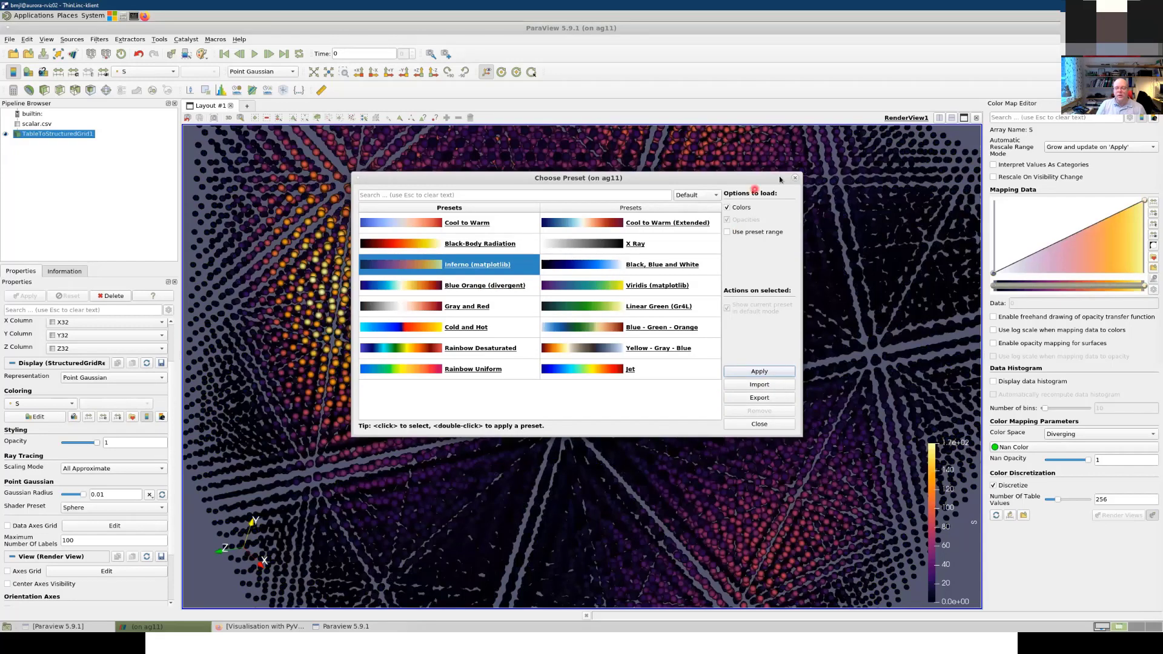
pyautogui.moveTo(780, 180); pyautogui.dragTo(765, 202)
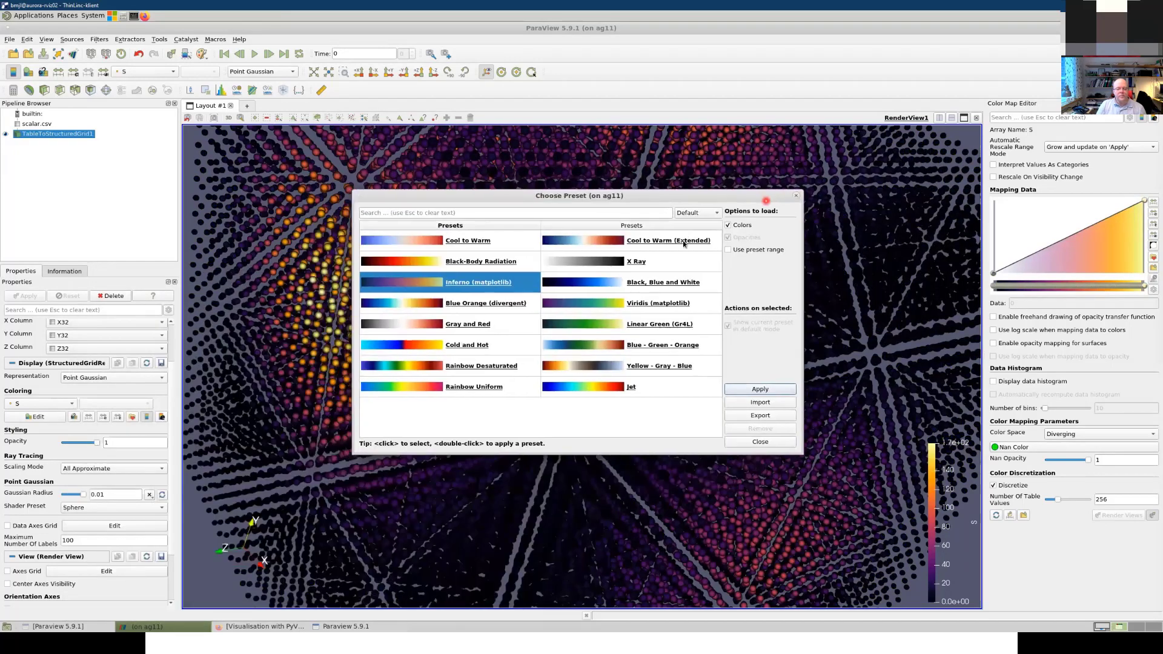
pyautogui.click(406, 244)
pyautogui.click(748, 388)
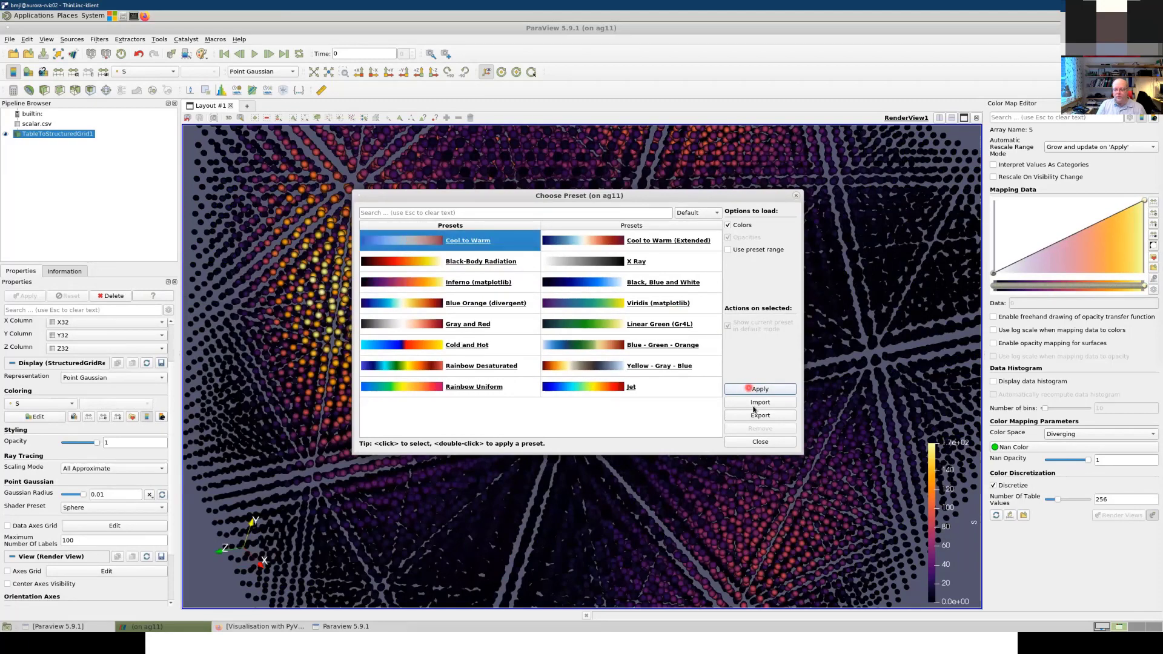
pyautogui.click(794, 194)
# Step: Select the middle control point of the S color map and inspect its data value
pyautogui.click(1068, 287)
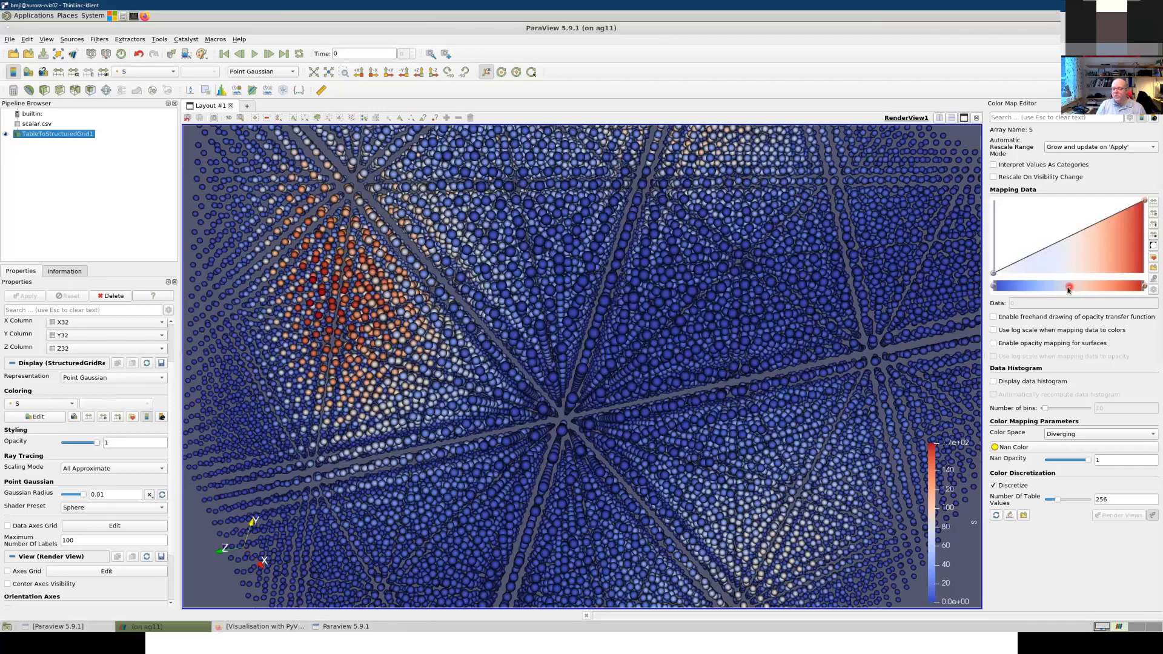
pyautogui.click(1069, 287)
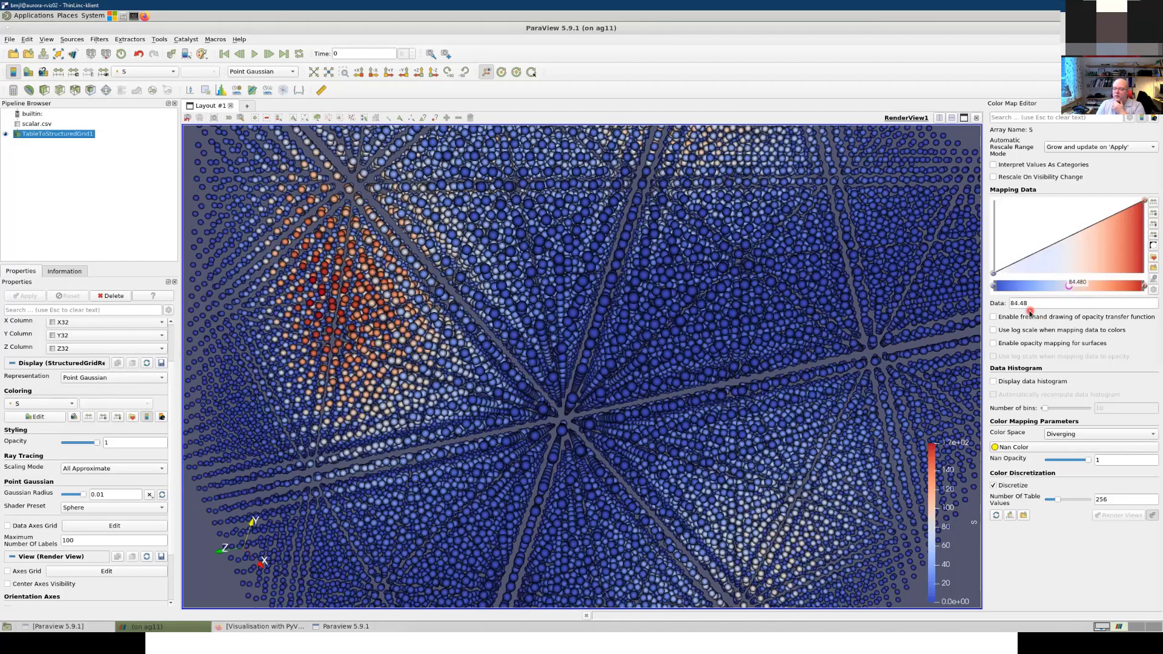
pyautogui.click(1015, 307)
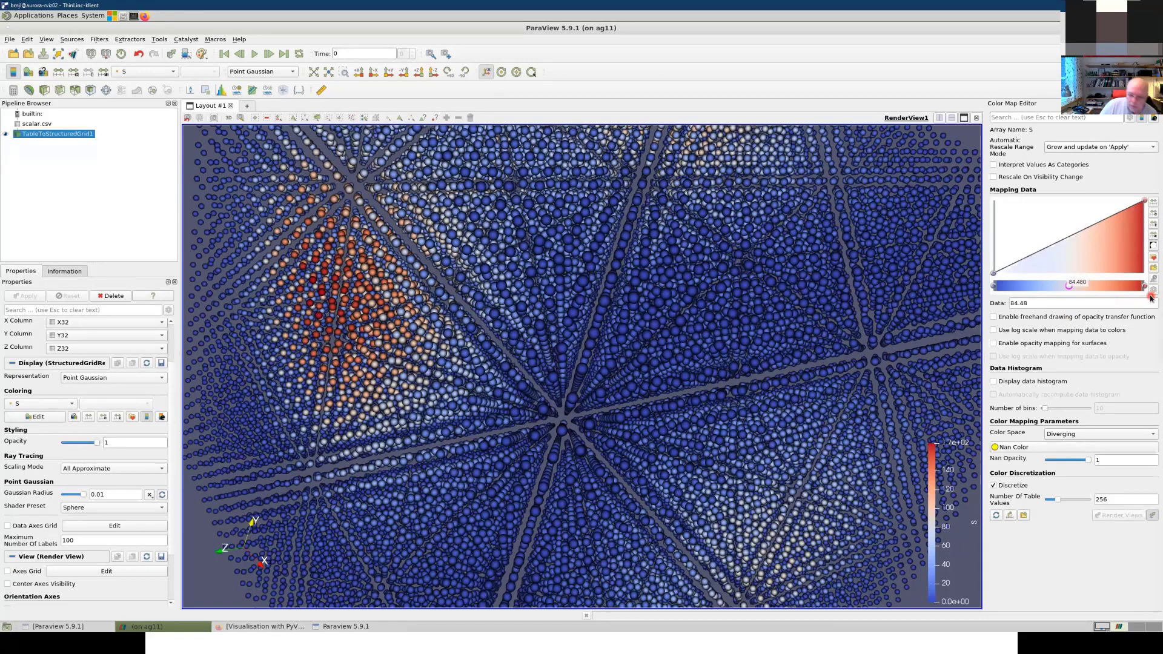
# Step: Show the advanced legend properties for S, disable the automatic label format and set the label format to %-#6.1f
pyautogui.click(161, 417)
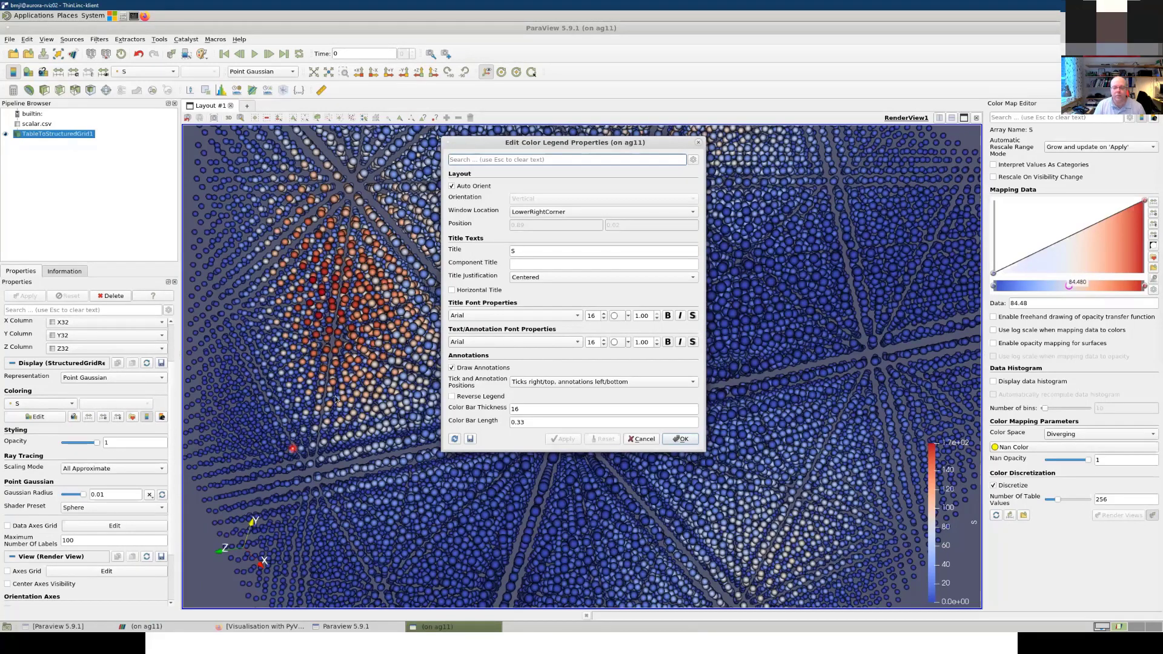
pyautogui.click(694, 160)
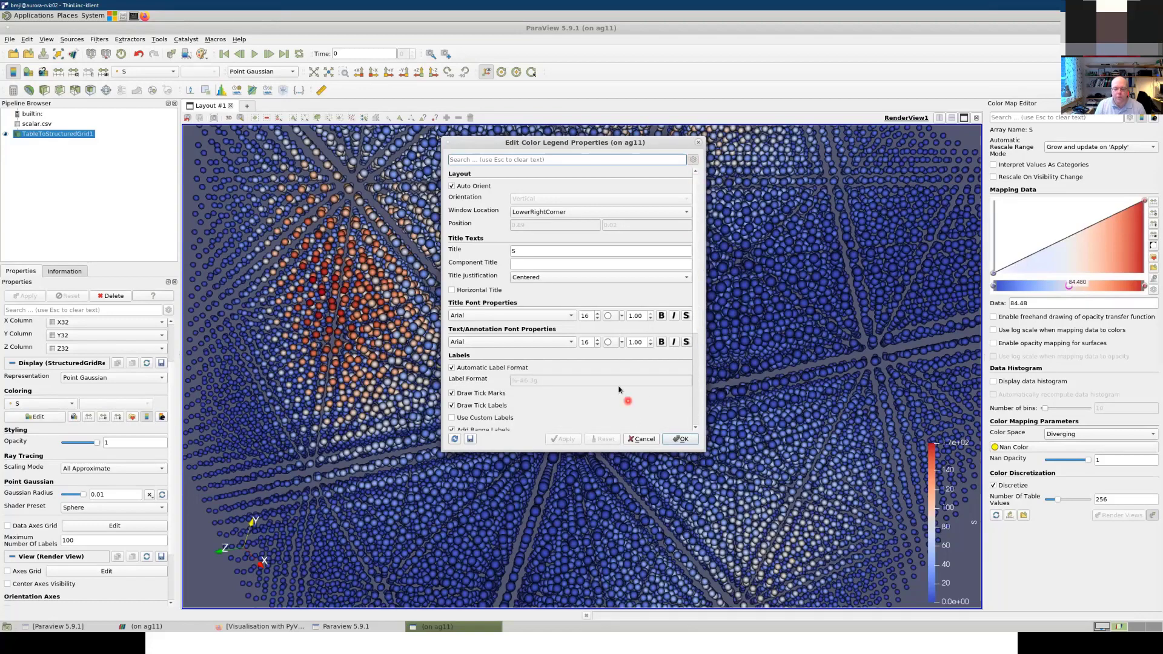
pyautogui.scroll(-5, 611, 410)
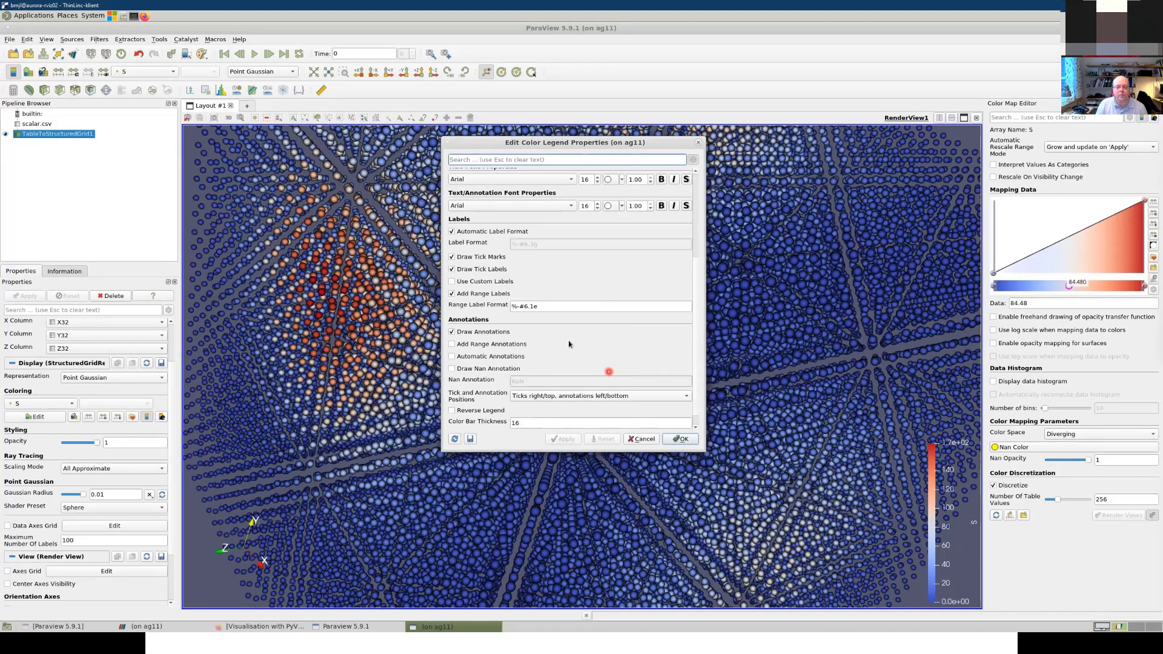
pyautogui.tripleClick(562, 308)
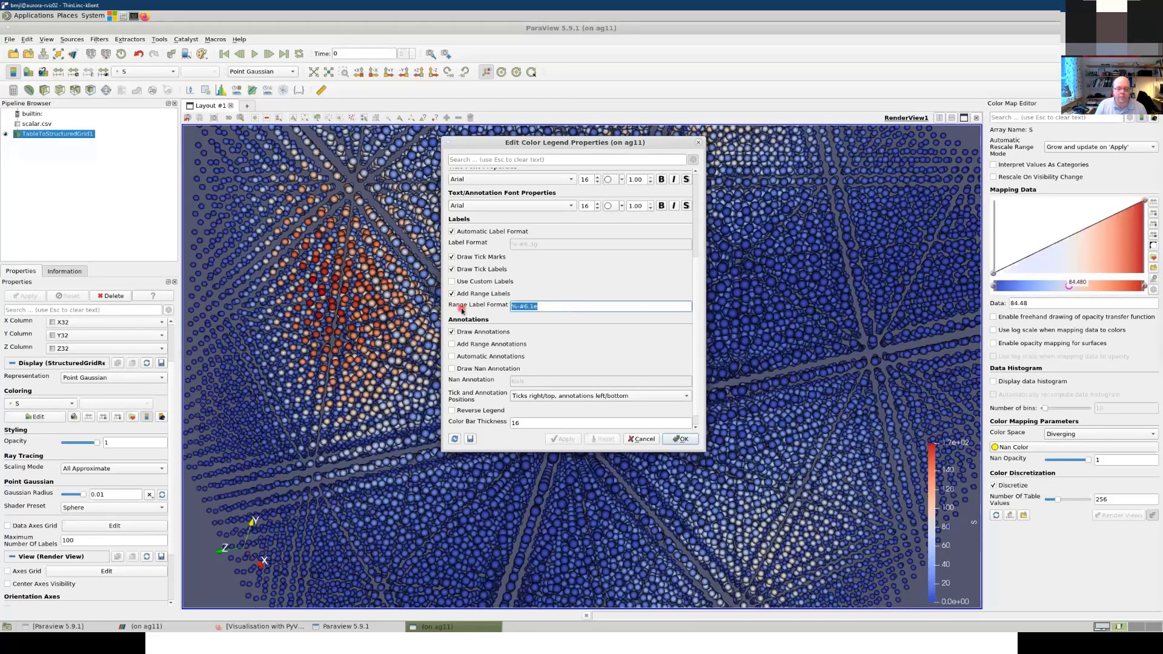
pyautogui.click(451, 231)
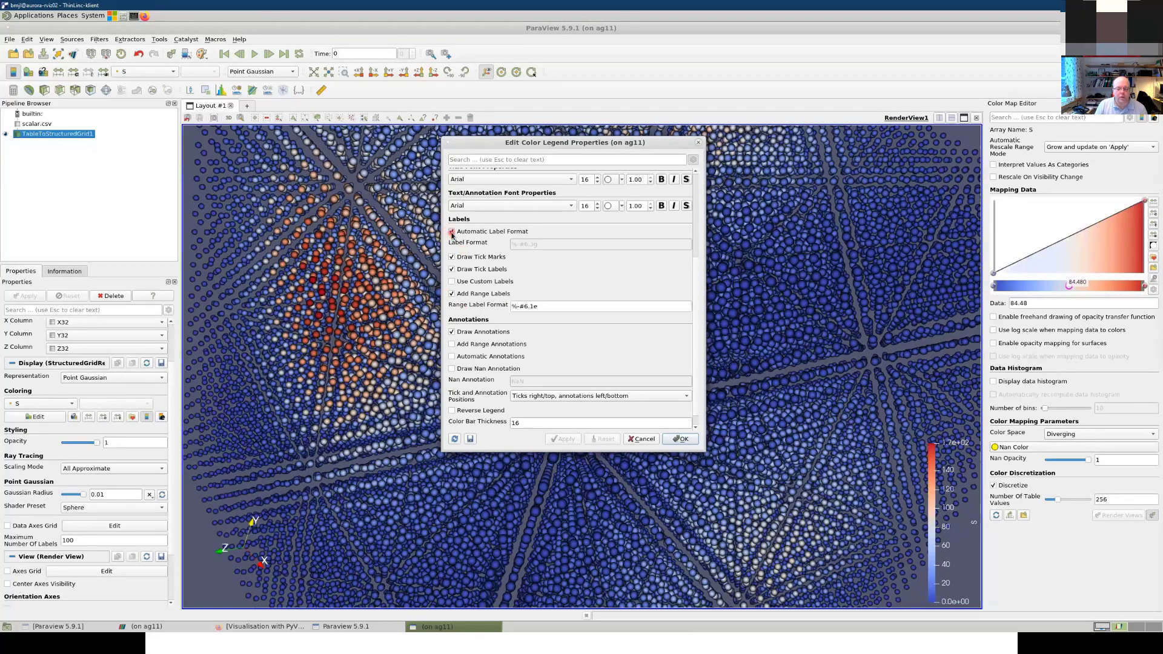
pyautogui.click(541, 242)
pyautogui.press('Right')
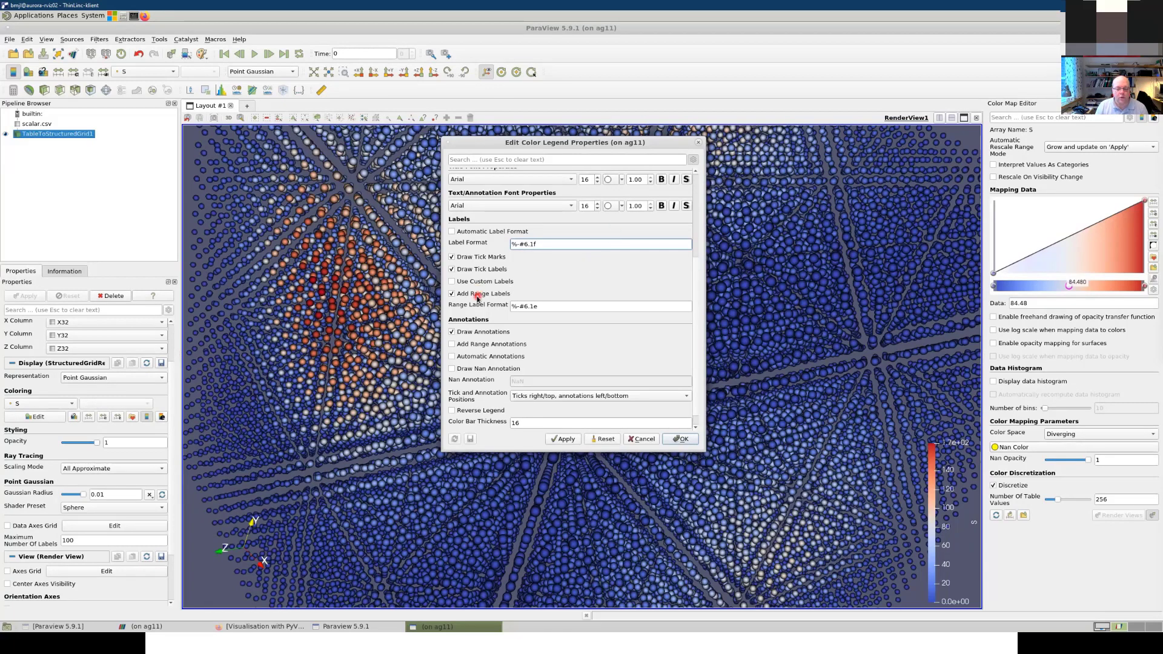
# Step: Set the color legend's range label format to %-#6.1f and apply the legend formatting
pyautogui.tripleClick(545, 306)
pyautogui.click(548, 306)
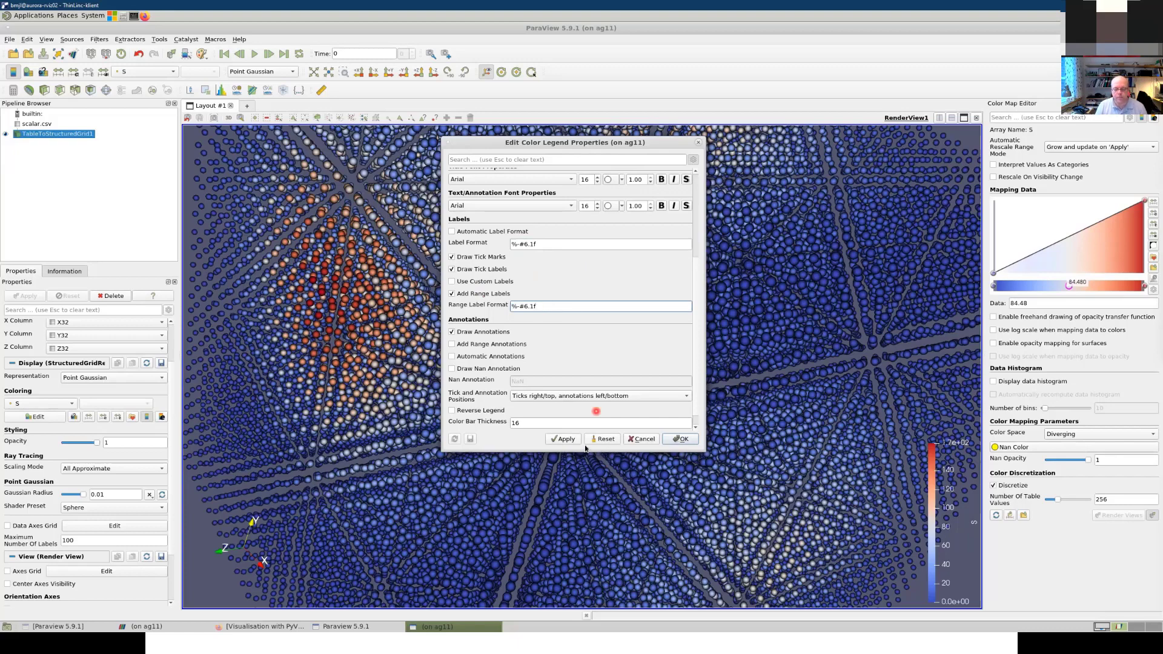
pyautogui.click(564, 441)
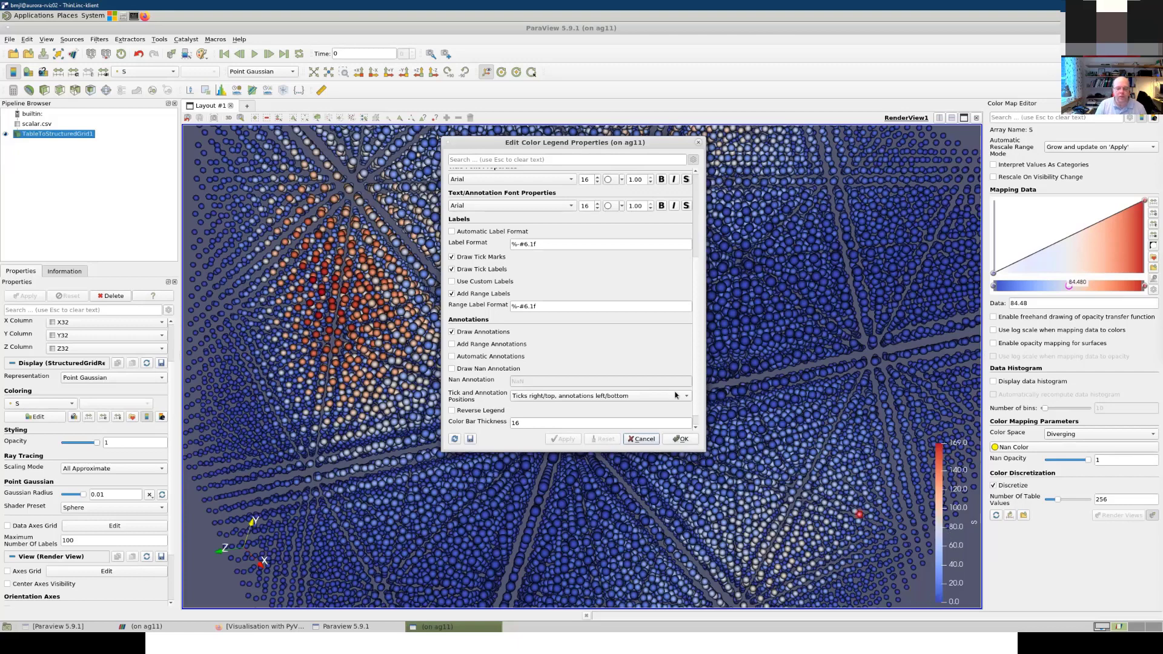
# Step: Set the color legend's title to Myvalue and apply it
pyautogui.scroll(5, 648, 313)
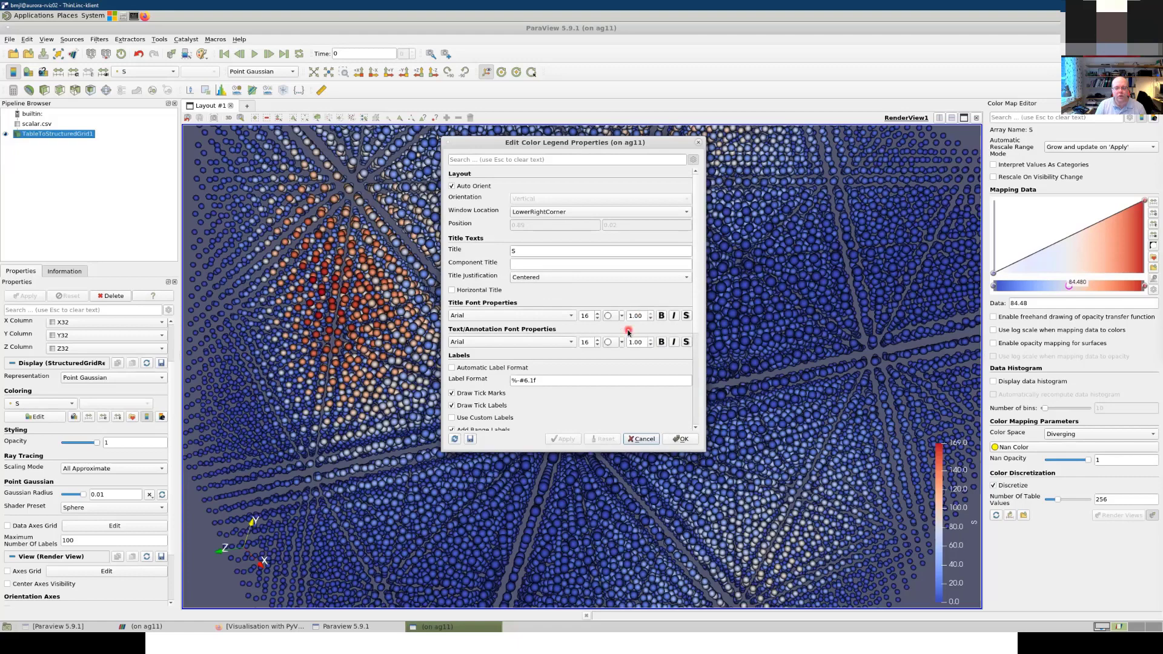
pyautogui.doubleClick(534, 250)
pyautogui.write('Myval')
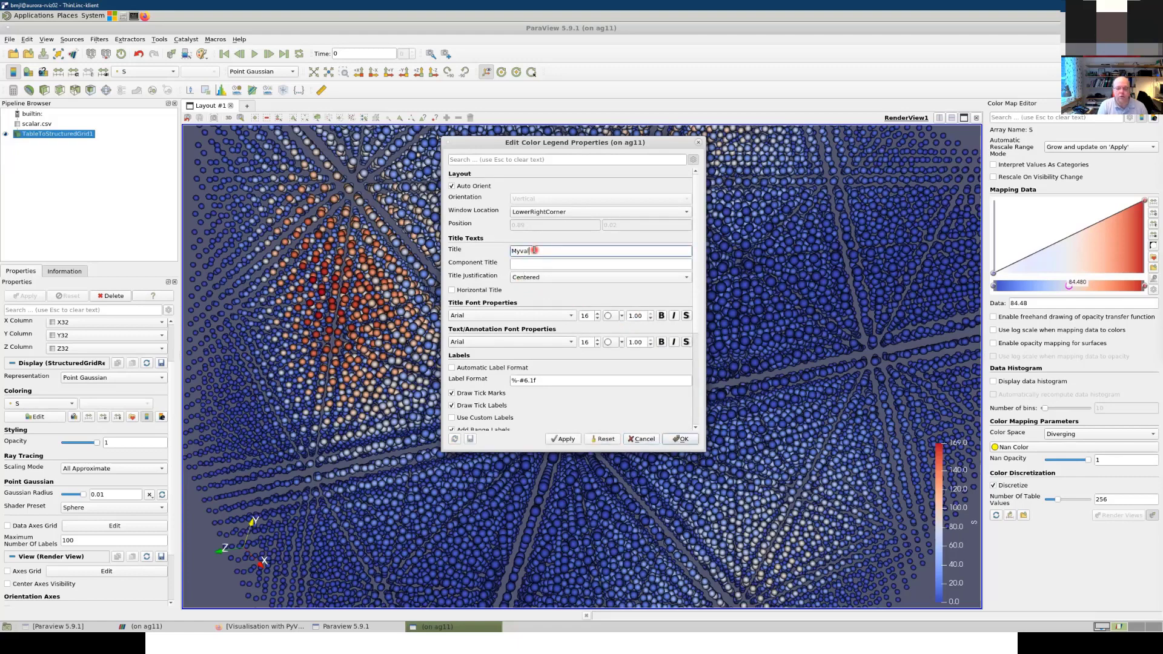
pyautogui.write('ue')
pyautogui.click(556, 439)
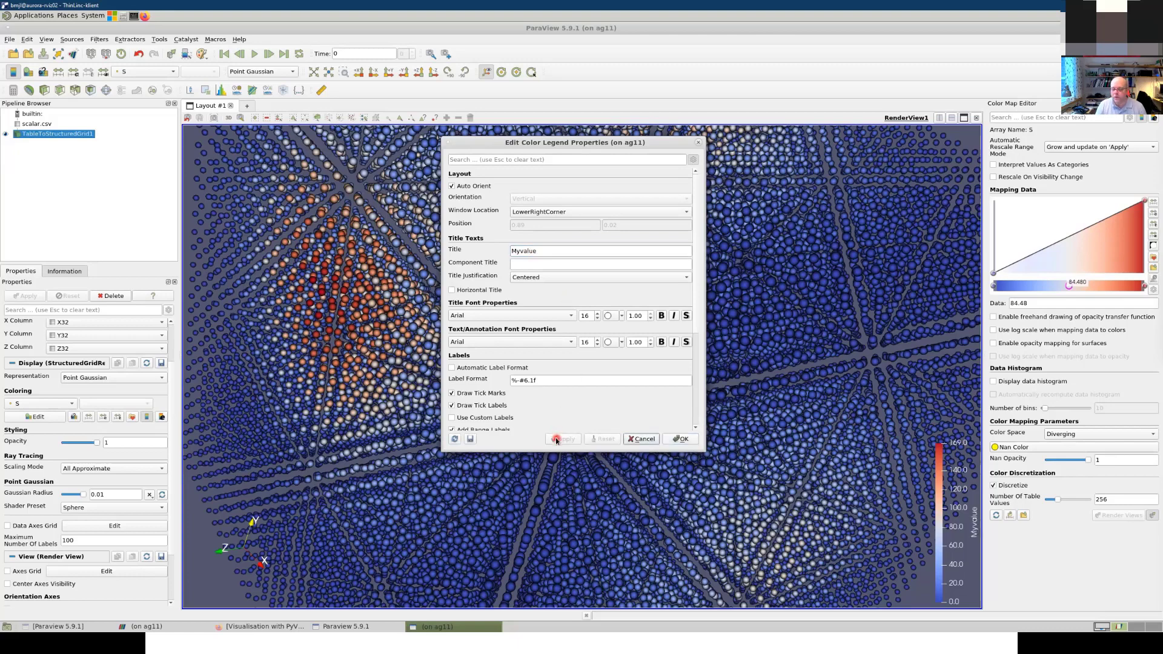
# Step: Change the color legend's title back to S, apply it and close the legend properties
pyautogui.doubleClick(545, 250)
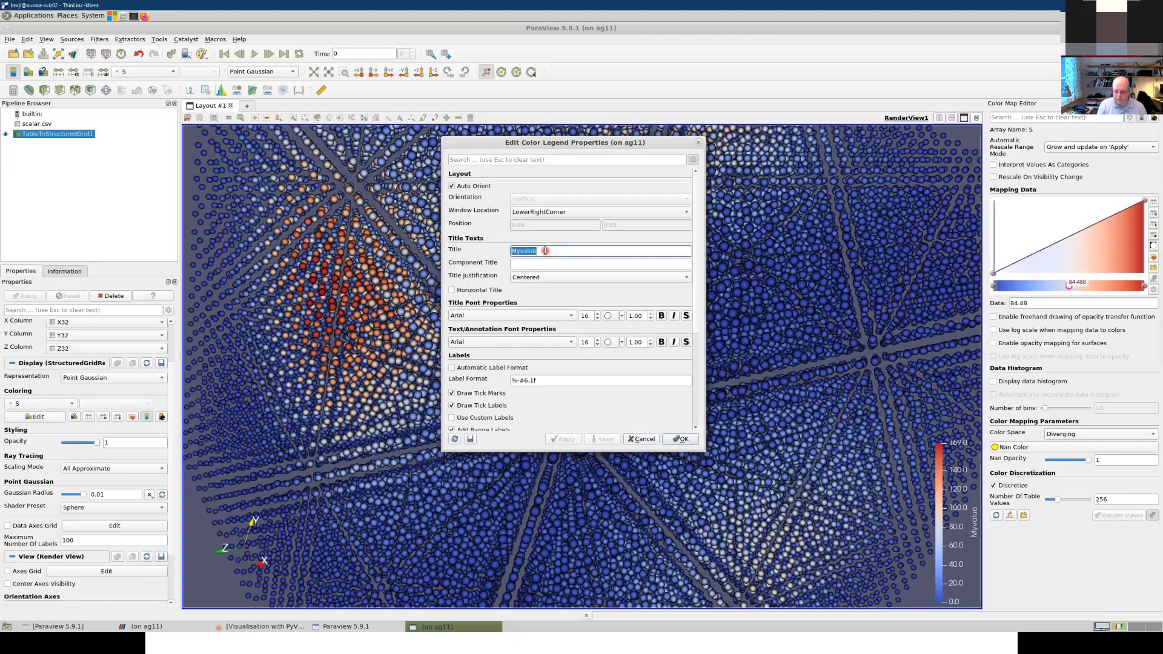
pyautogui.write('S')
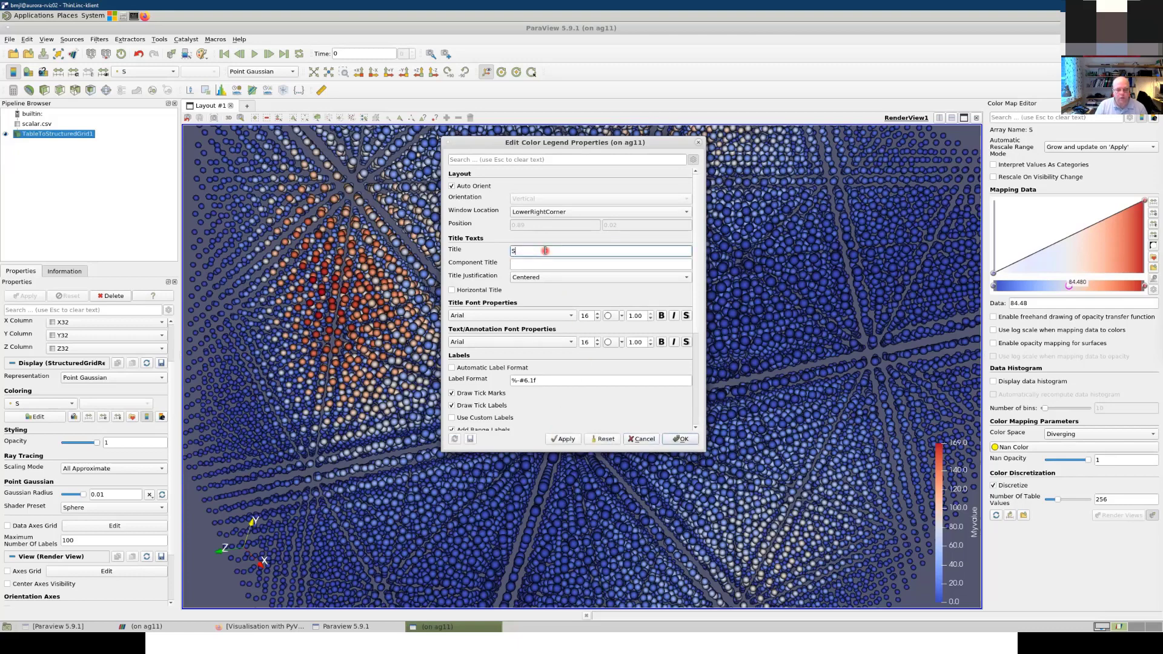
pyautogui.click(555, 439)
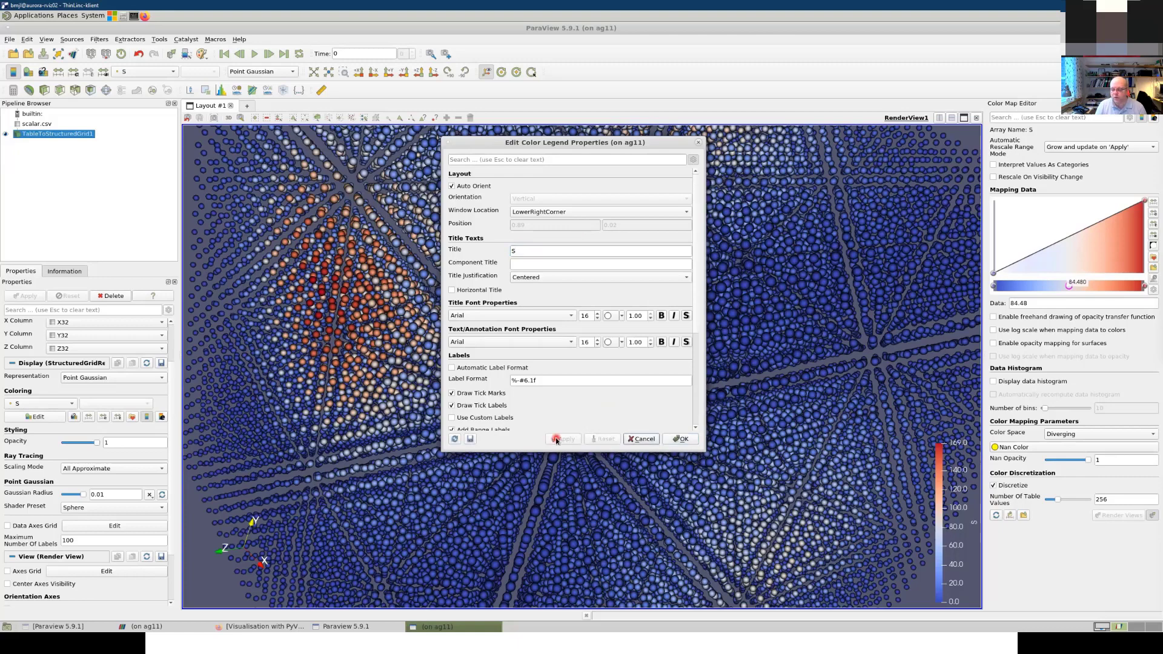
pyautogui.click(679, 439)
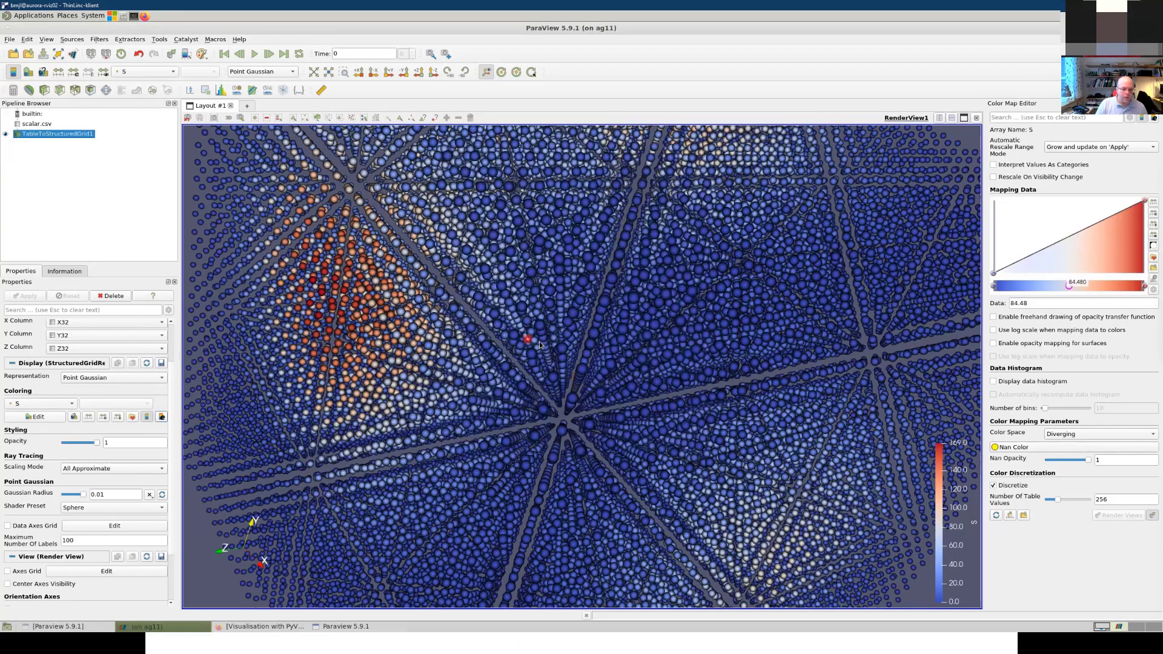
pyautogui.moveTo(526, 341)
pyautogui.mouseDown()
pyautogui.moveTo(545, 354)
pyautogui.moveTo(522, 341)
pyautogui.mouseUp()
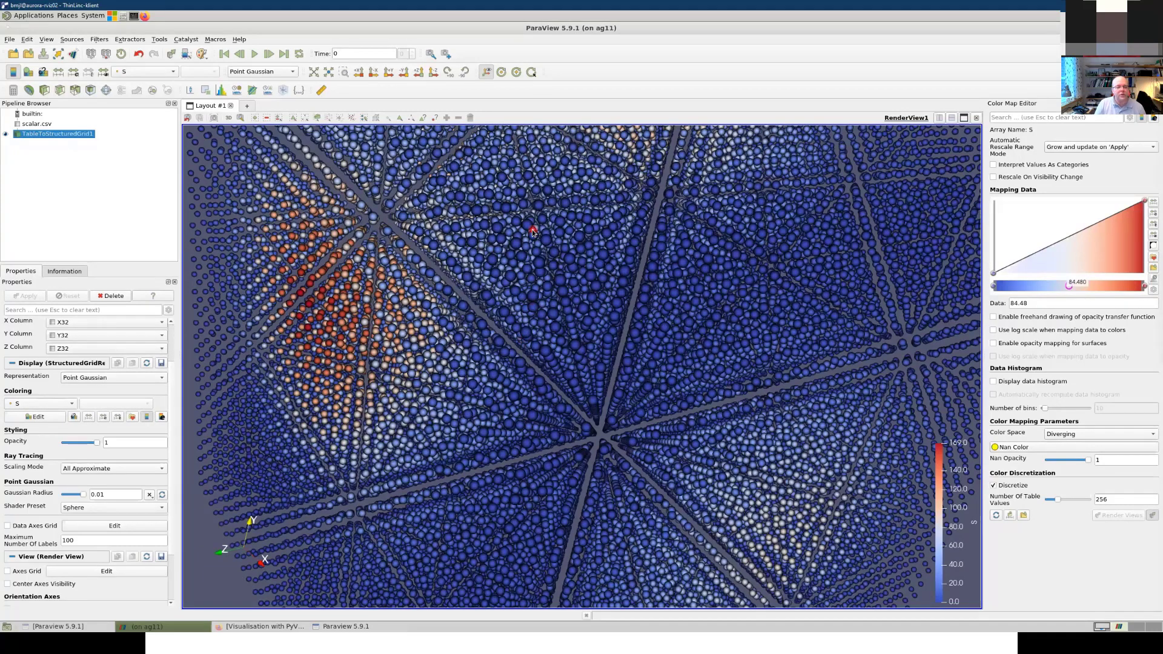
pyautogui.hotkey('alt', 'Tab')
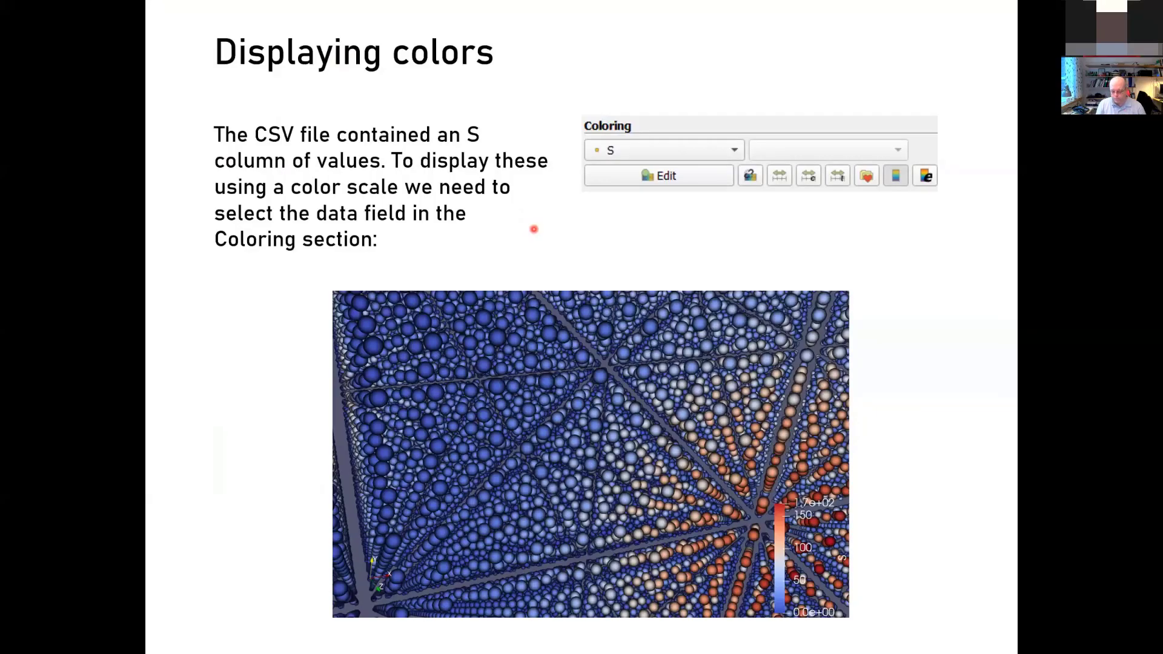
pyautogui.press('Right')
pyautogui.press('Right')
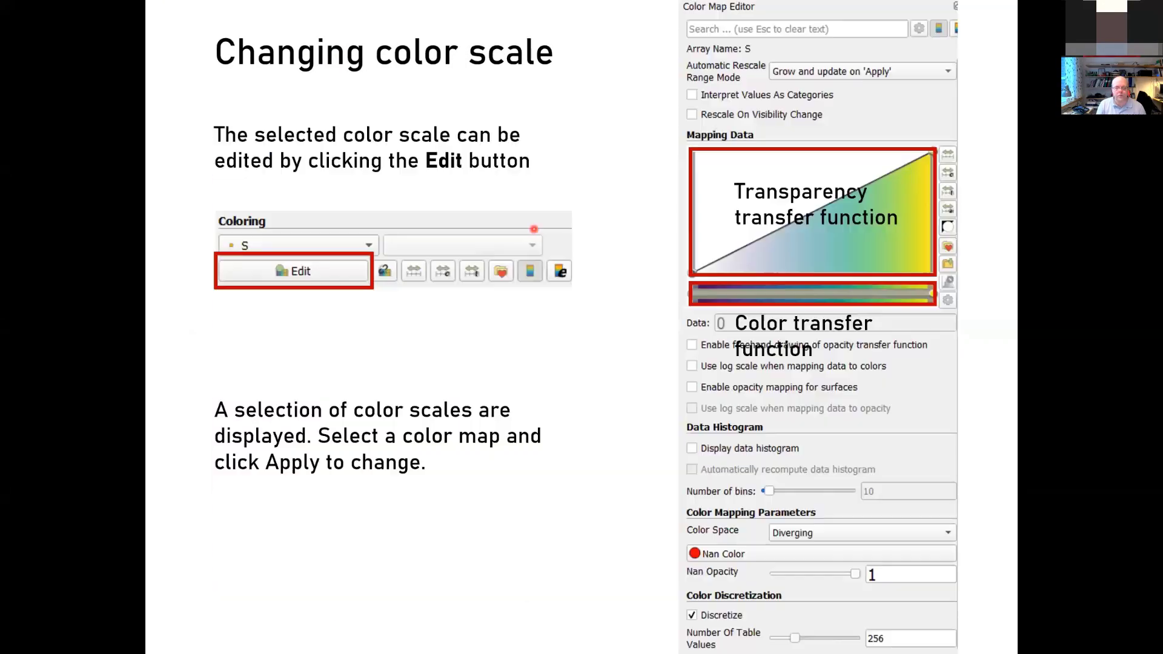
pyautogui.press('Right')
pyautogui.press('Right')
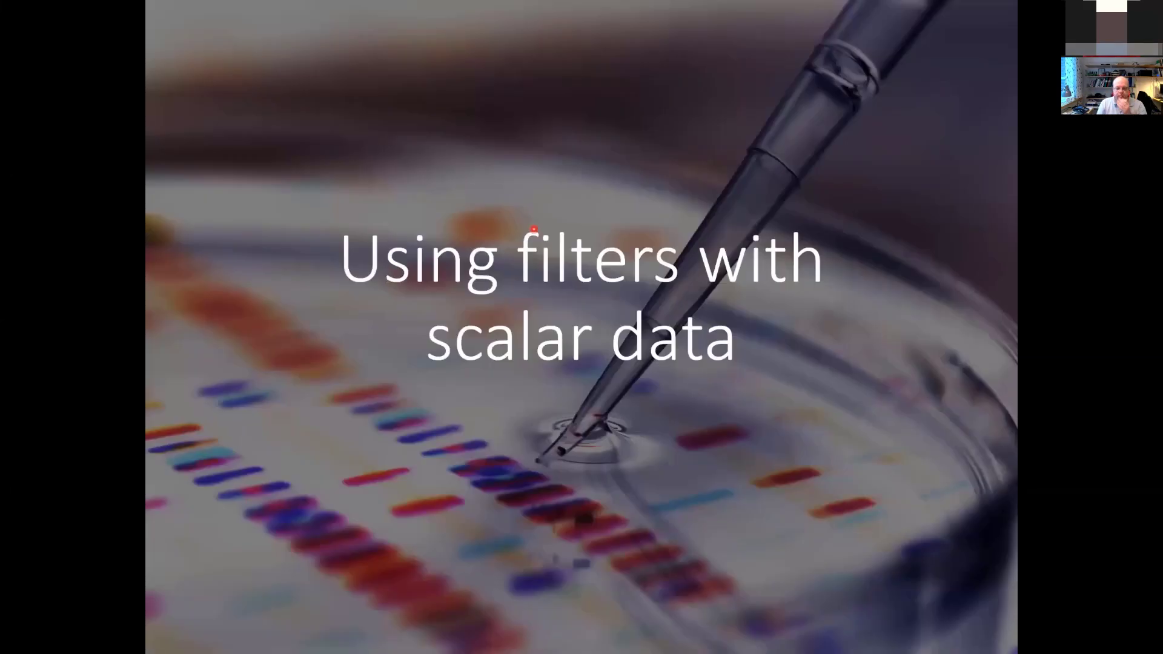
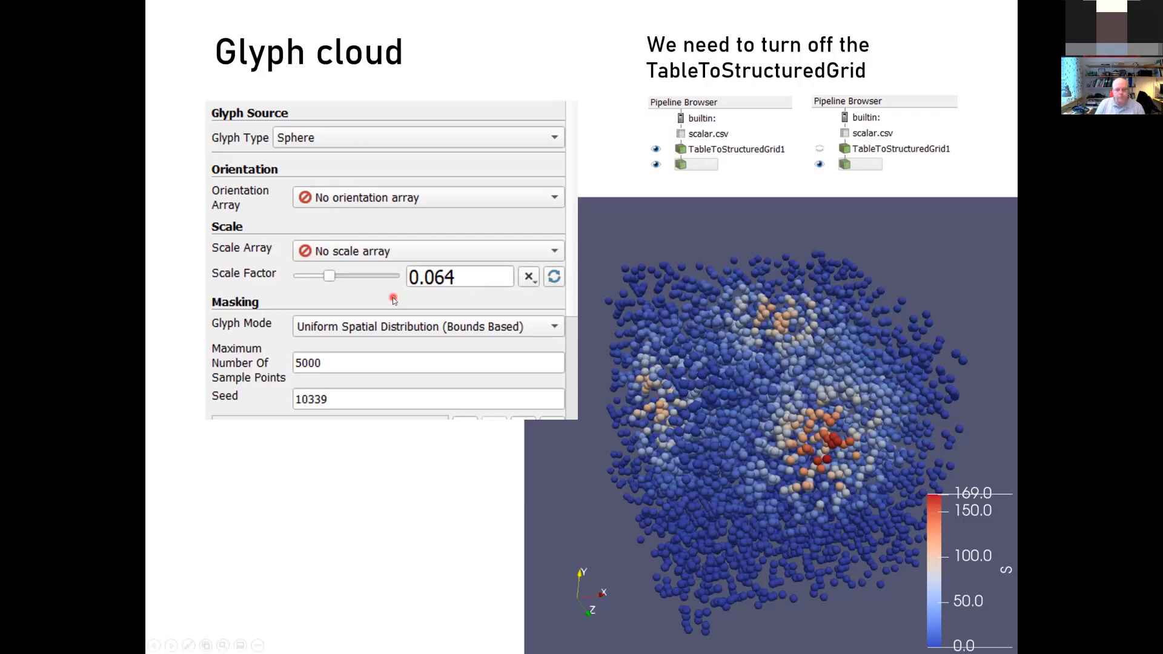
# Step: Return to ParaView and change the structured grid's representation to Outline
pyautogui.press('super+Tab')
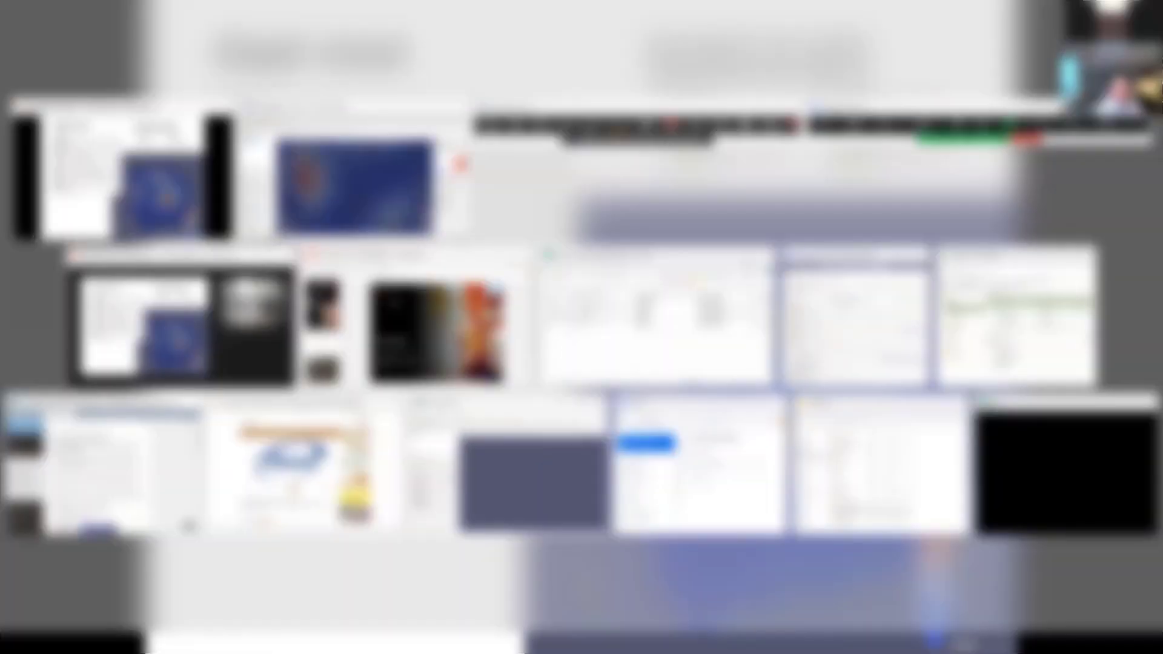
pyautogui.hotkey('alt', 'Tab')
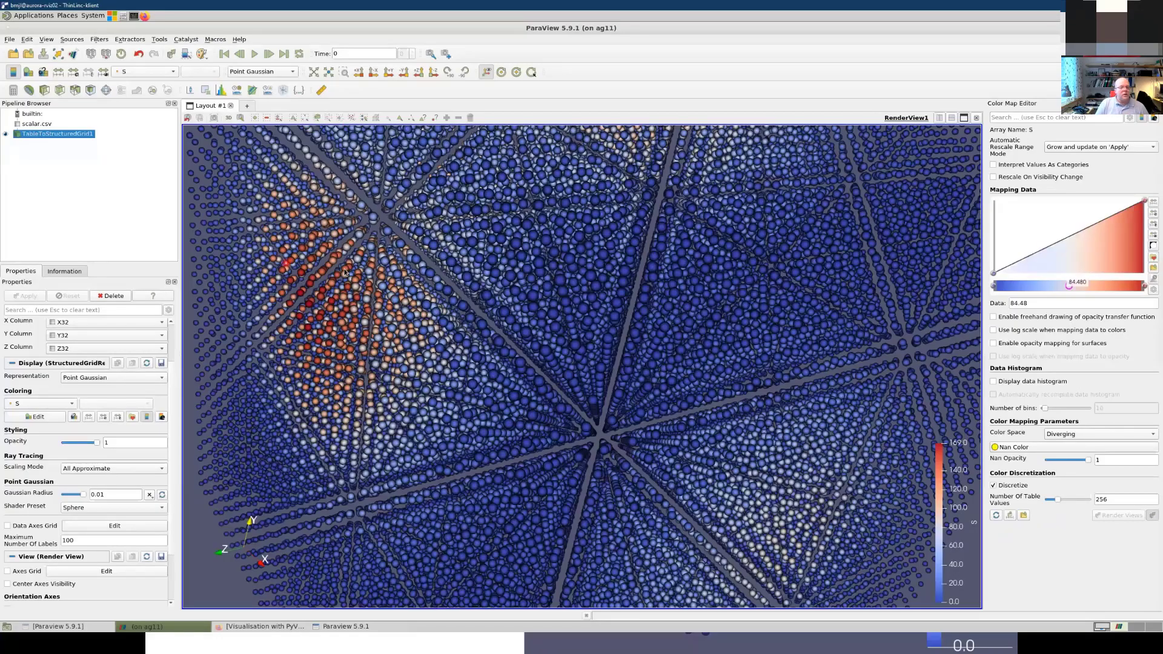
pyautogui.scroll(5, 534, 337)
pyautogui.scroll(-8, 534, 337)
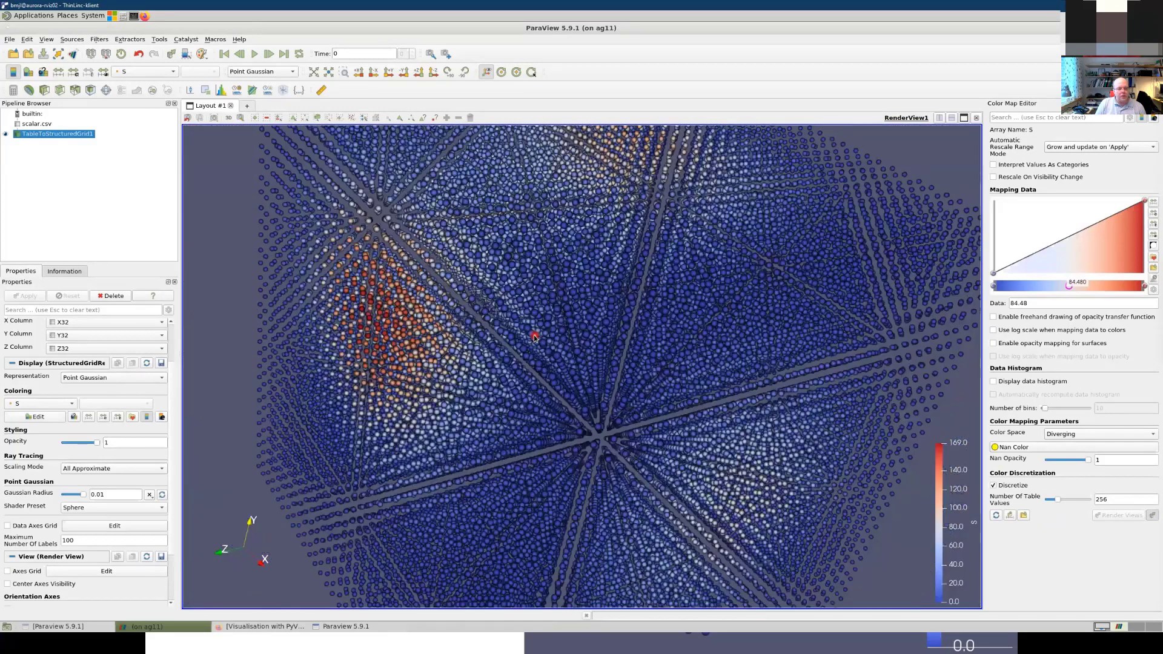
pyautogui.click(266, 71)
pyautogui.click(265, 61)
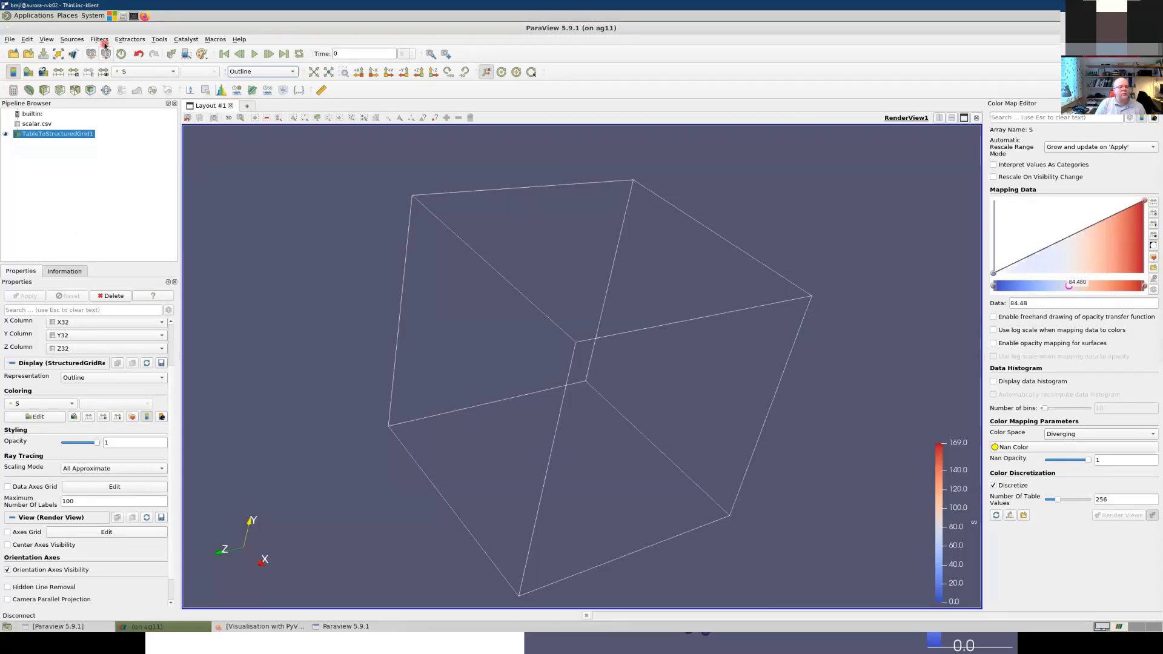
# Step: Add a Glyph filter to the structured grid, with no orientation array and S as the scale array
pyautogui.click(106, 91)
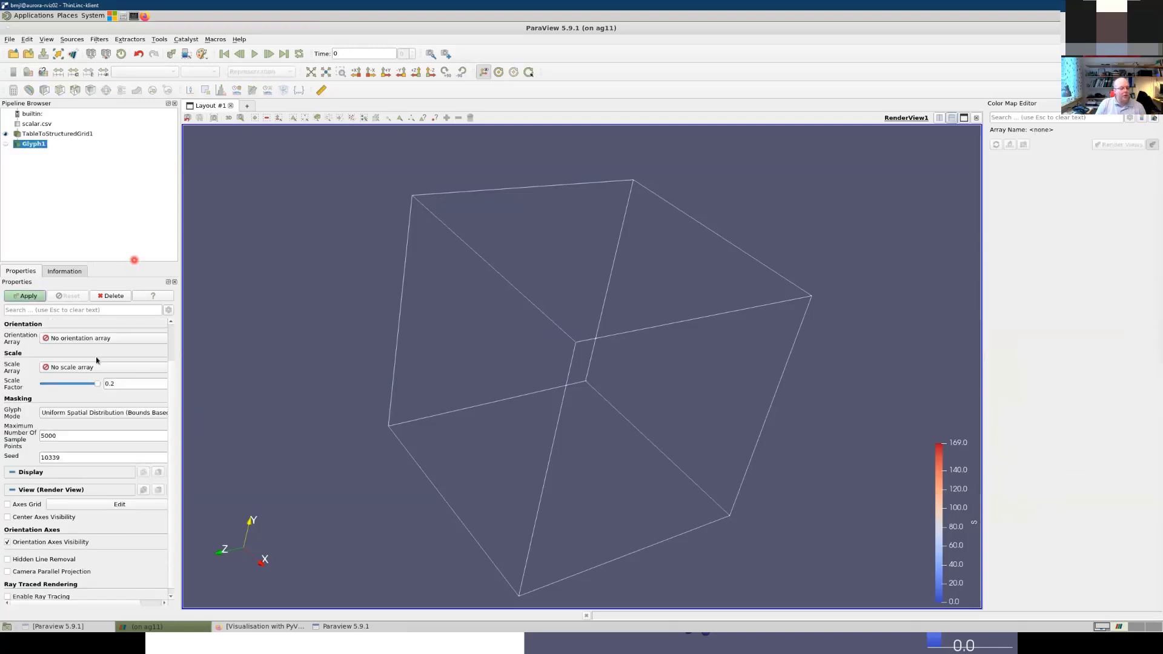
pyautogui.click(81, 339)
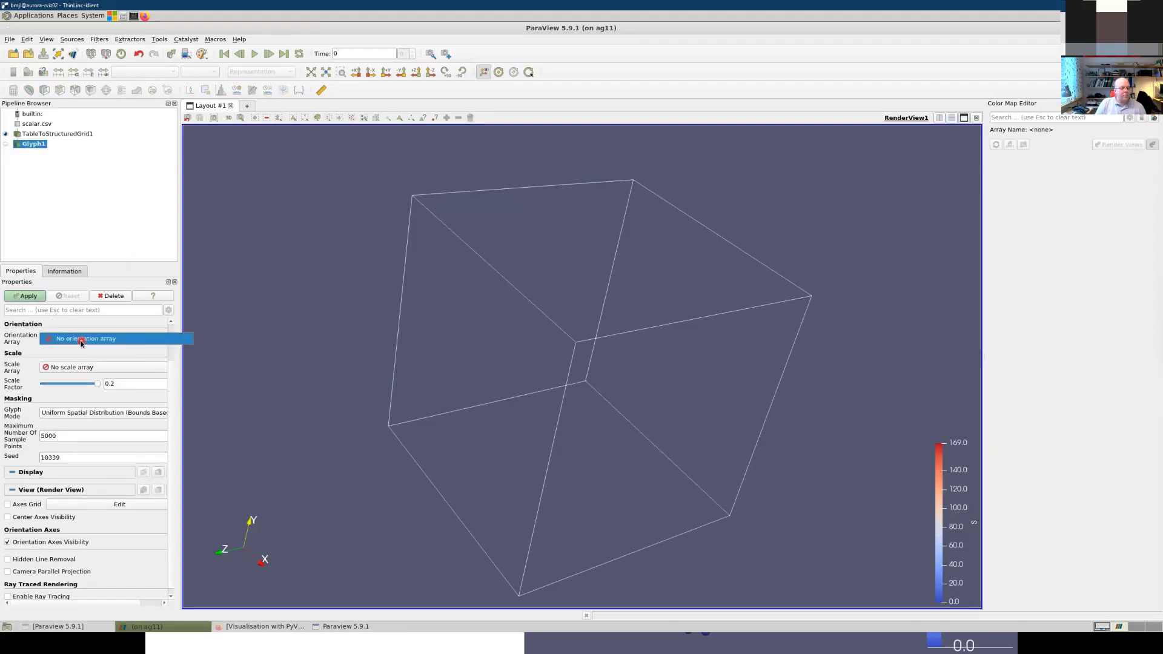
pyautogui.click(84, 339)
pyautogui.click(89, 371)
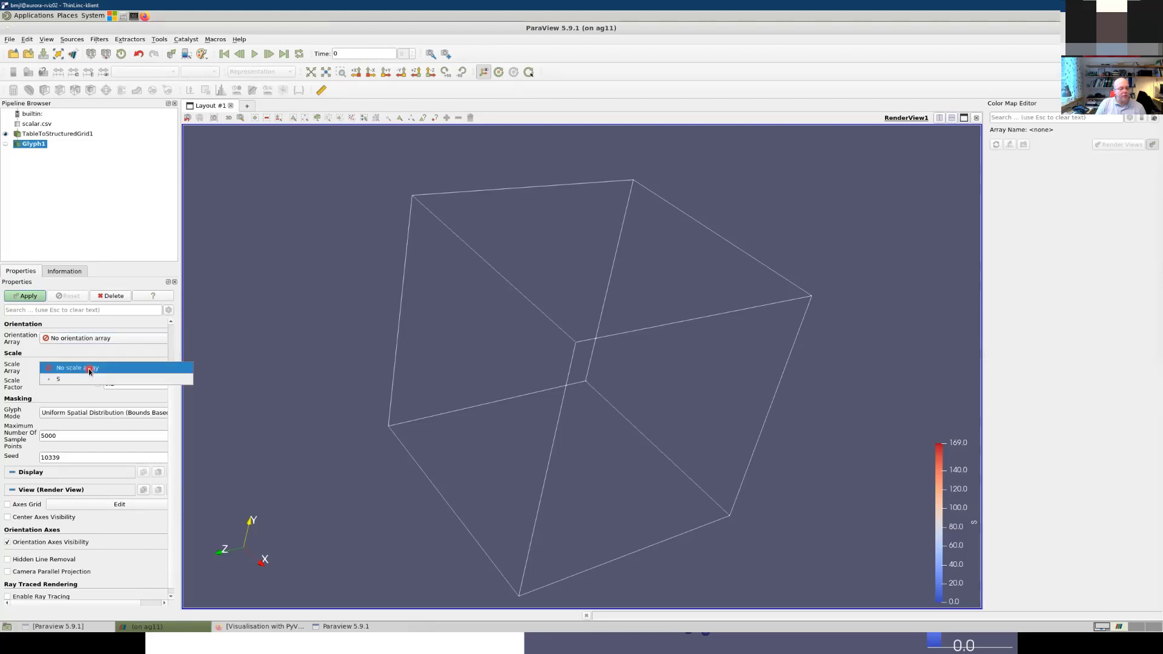
pyautogui.click(75, 379)
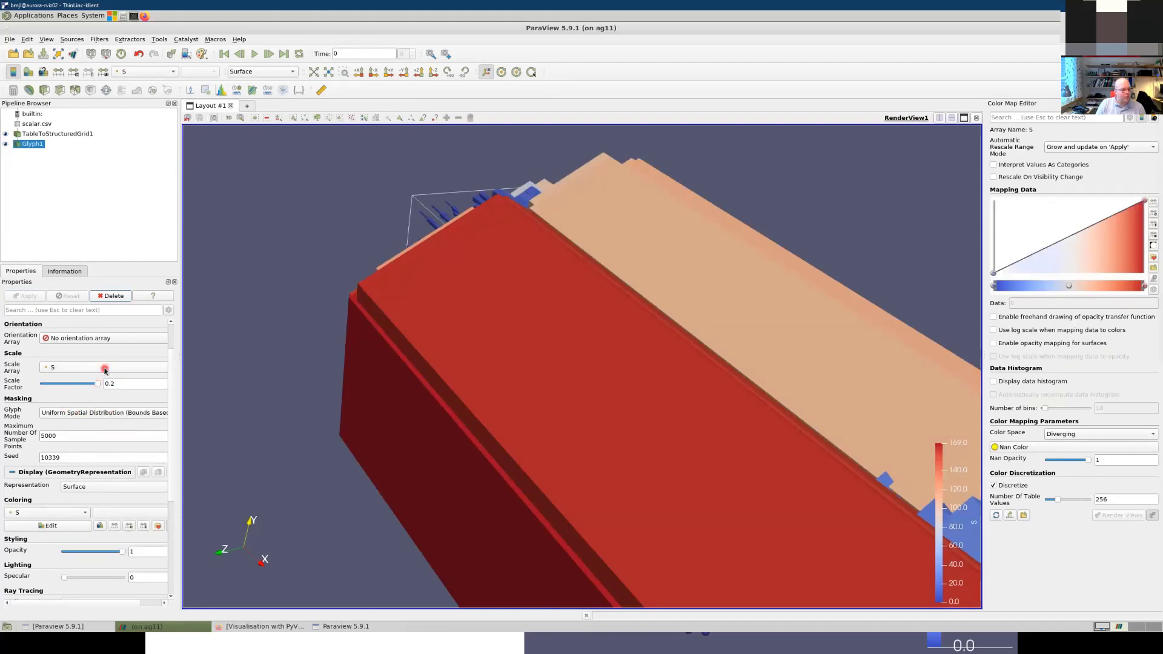
# Step: Change the glyph type to Sphere and apply it
pyautogui.scroll(2, 105, 371)
pyautogui.click(70, 351)
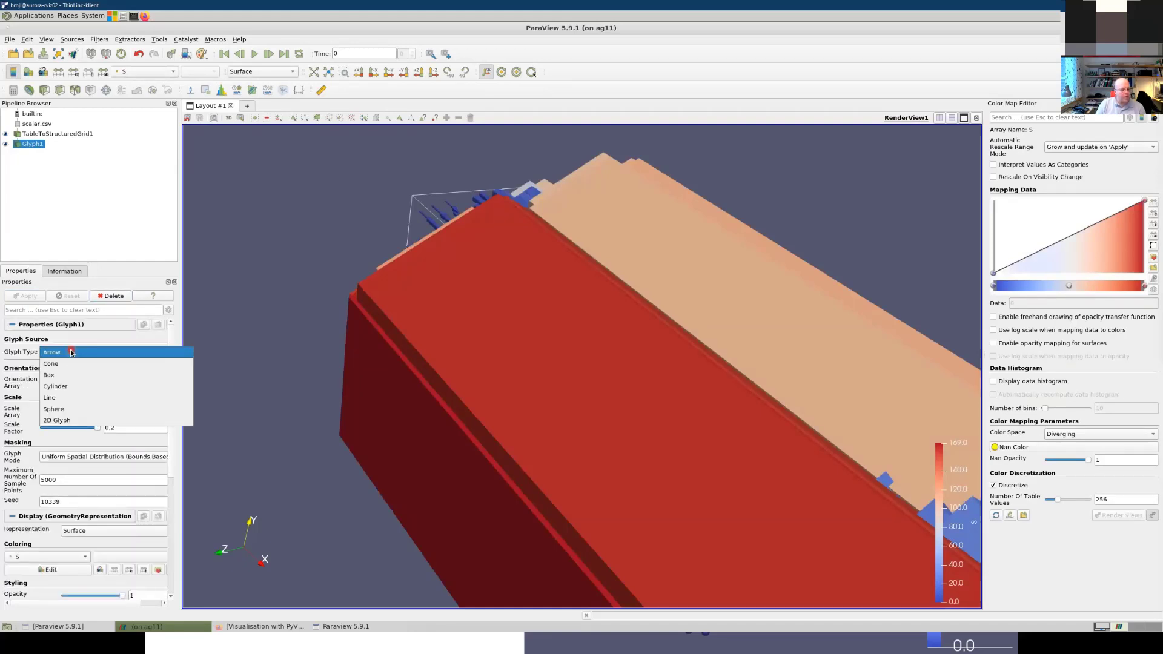
pyautogui.click(63, 408)
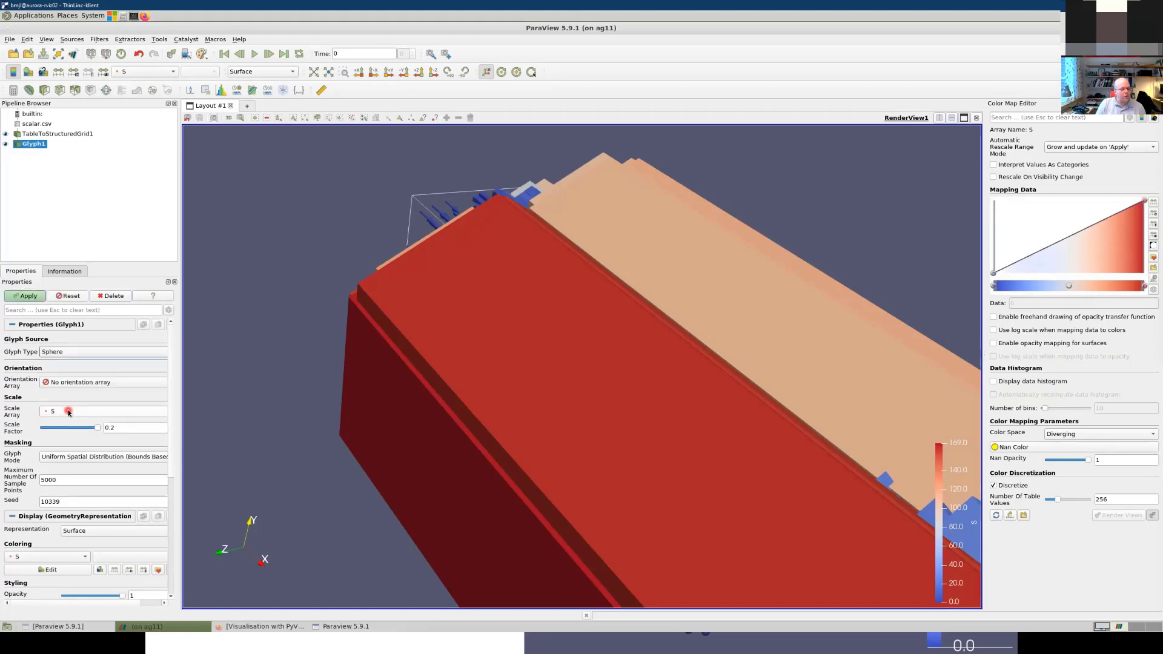
pyautogui.click(31, 297)
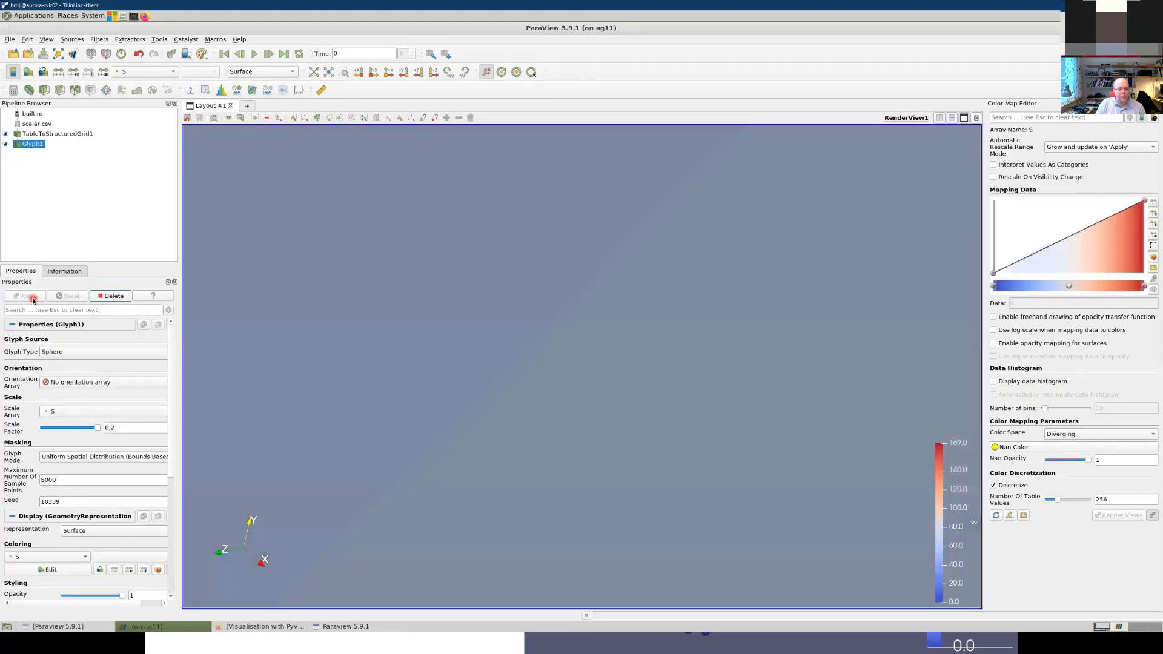
# Step: Reset the glyph scale factor to the data-based value 0.00118371, apply it and inspect the sphere cloud from another angle
pyautogui.moveTo(97, 428); pyautogui.dragTo(81, 427)
pyautogui.moveTo(180, 431); pyautogui.dragTo(213, 425)
pyautogui.click(194, 423)
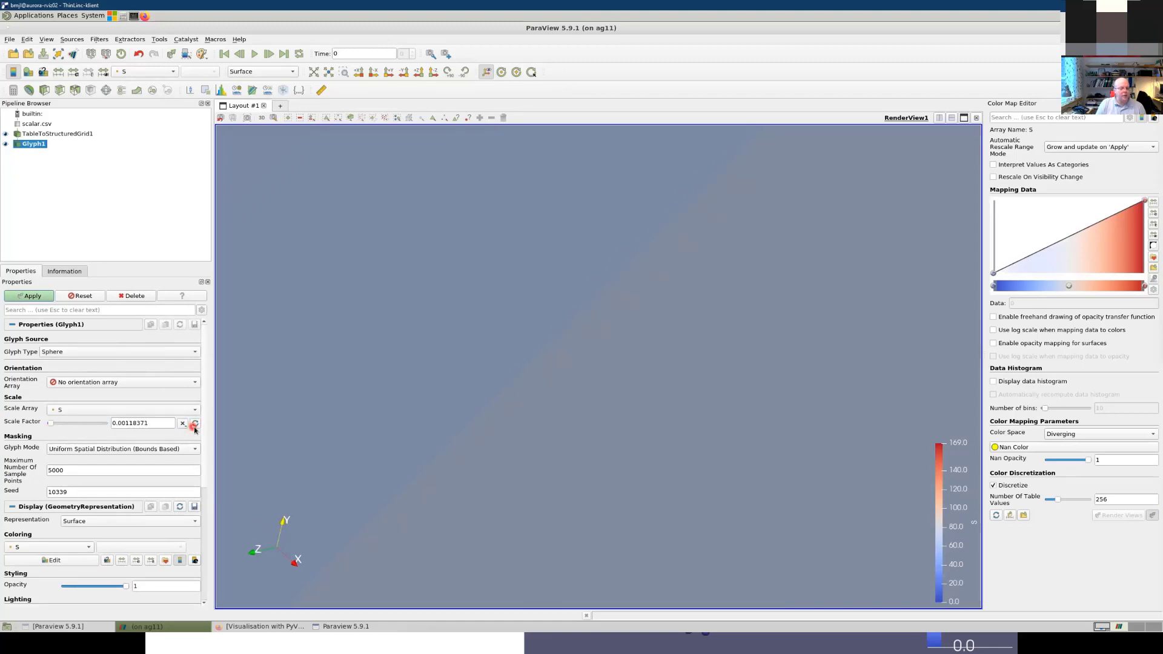
pyautogui.click(33, 296)
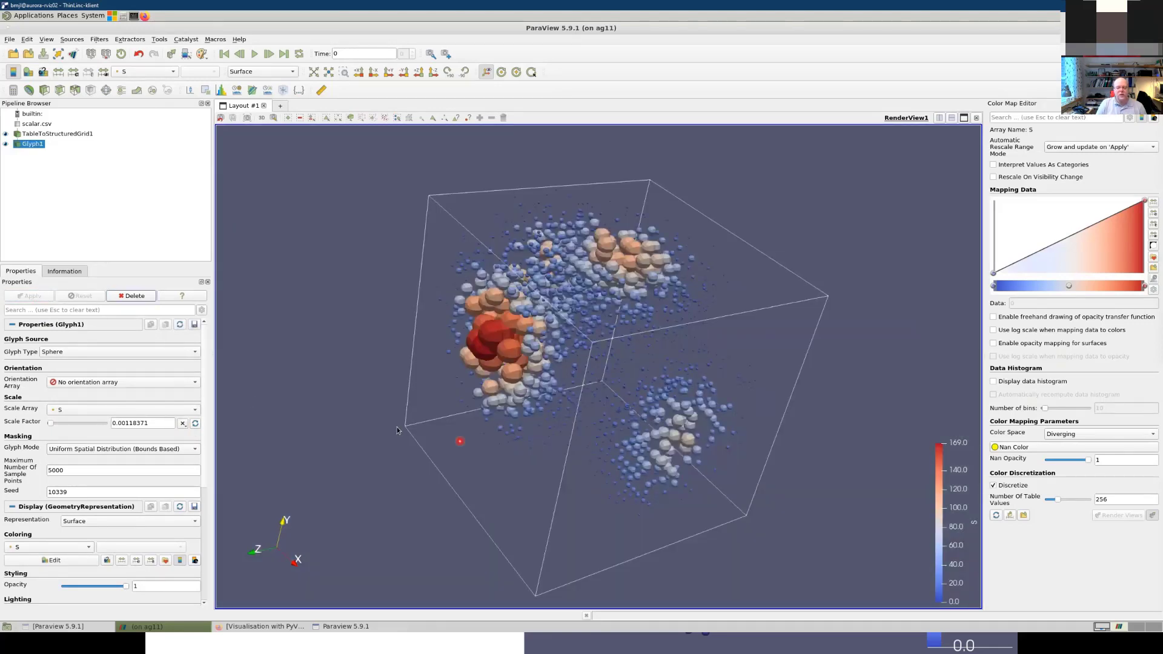
pyautogui.moveTo(390, 426); pyautogui.dragTo(308, 426)
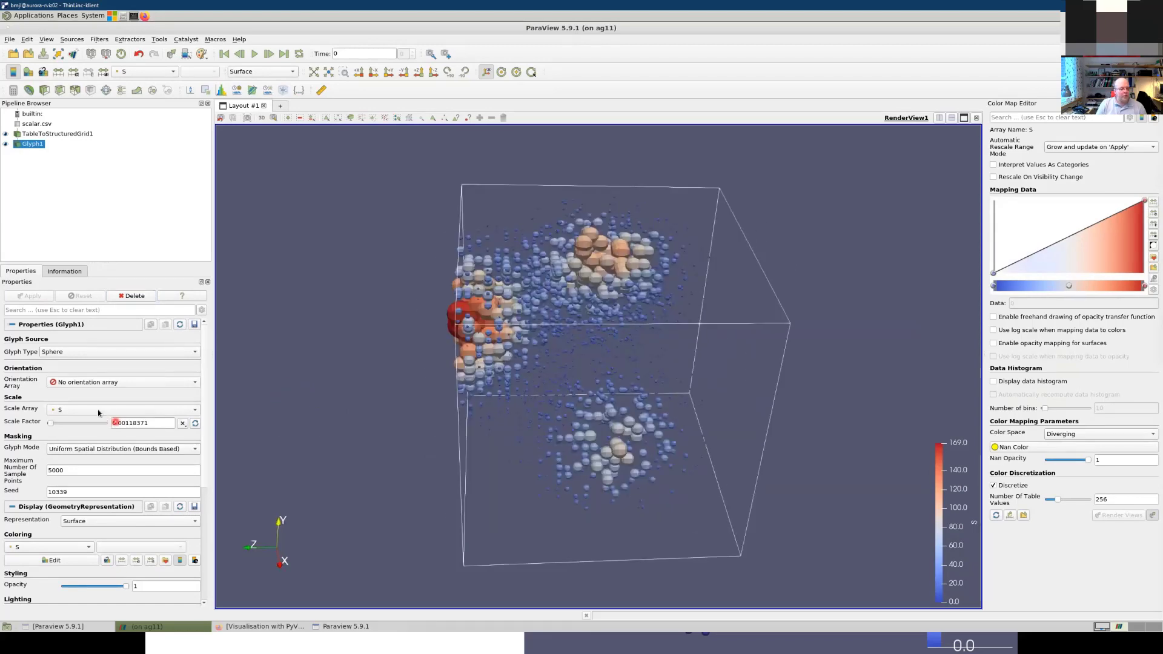
# Step: Set the glyphs' scale array to No scale array and apply the change
pyautogui.click(69, 412)
pyautogui.click(76, 400)
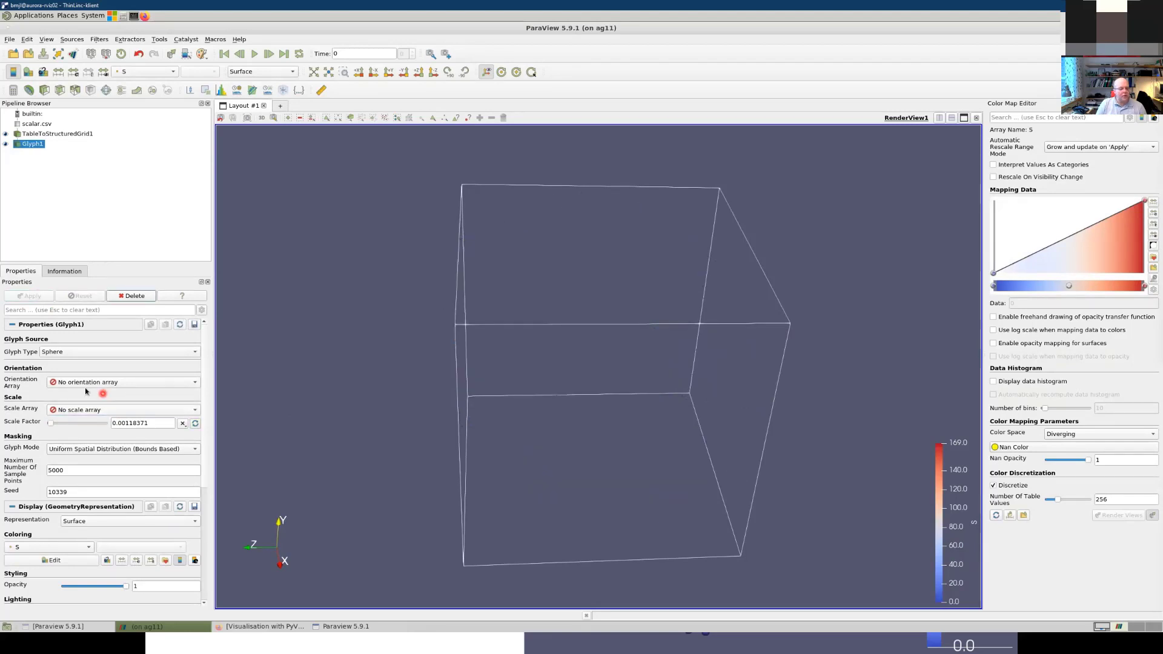
# Step: Set the sphere glyphs' scale factor to 0.062, apply it and inspect the cloud from another angle
pyautogui.moveTo(50, 425); pyautogui.dragTo(68, 424)
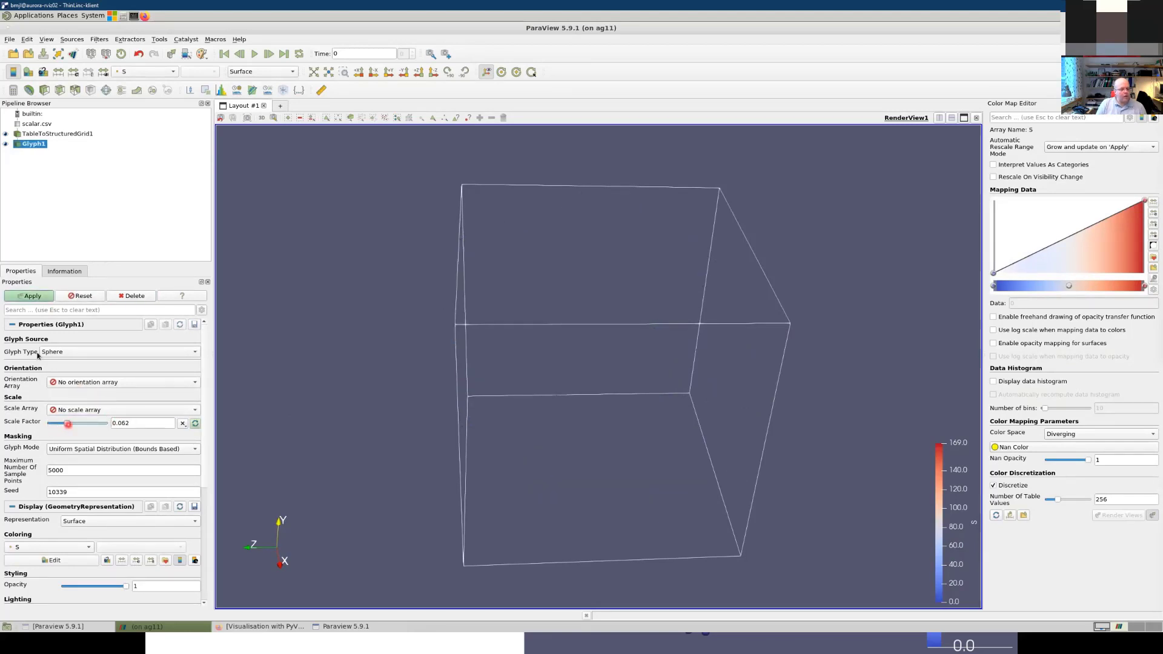
pyautogui.click(28, 296)
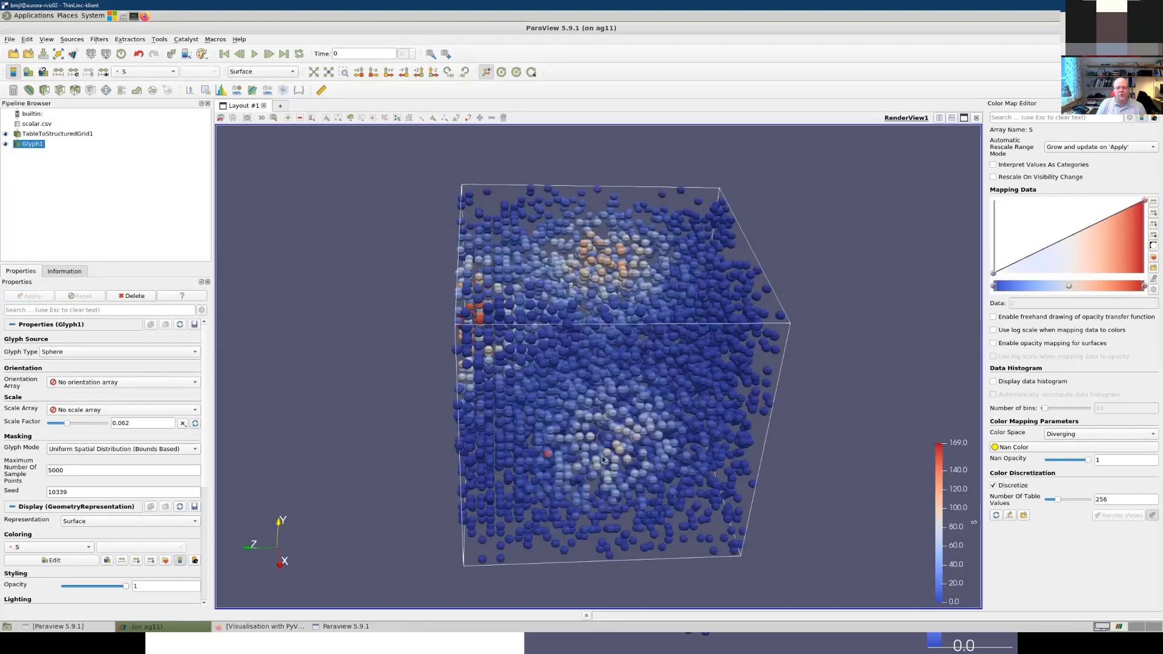
pyautogui.moveTo(602, 455); pyautogui.dragTo(558, 464)
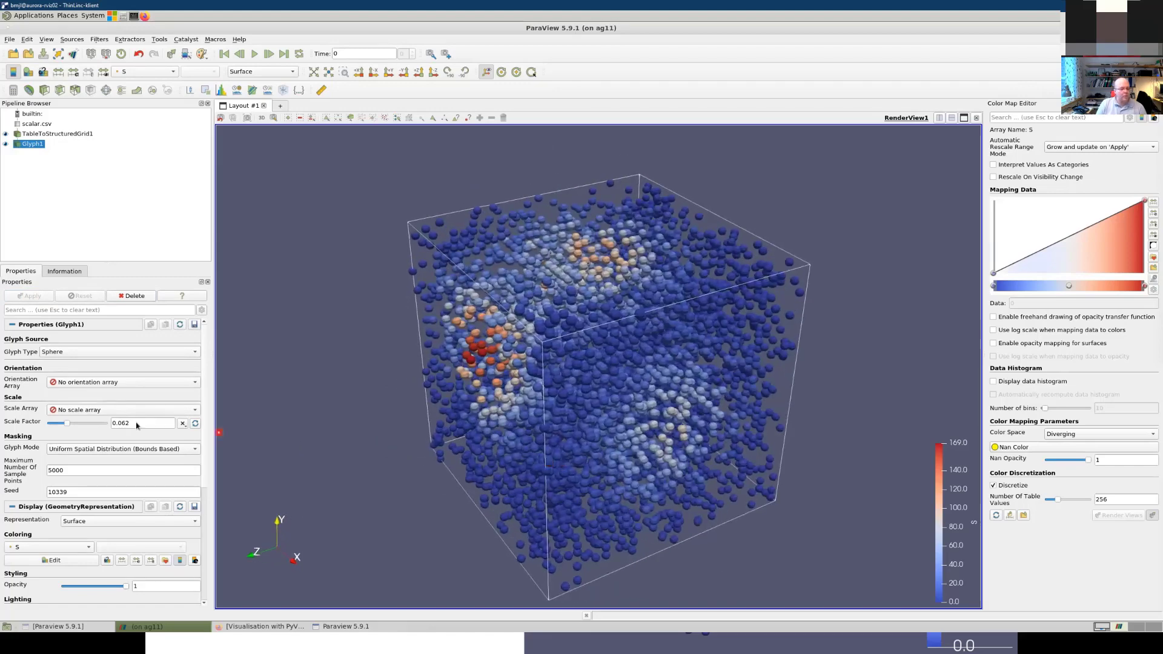
# Step: Scale the sphere glyphs by S with the data-based scale factor 0.00118371, apply it and inspect the result from another angle
pyautogui.click(77, 411)
pyautogui.click(109, 422)
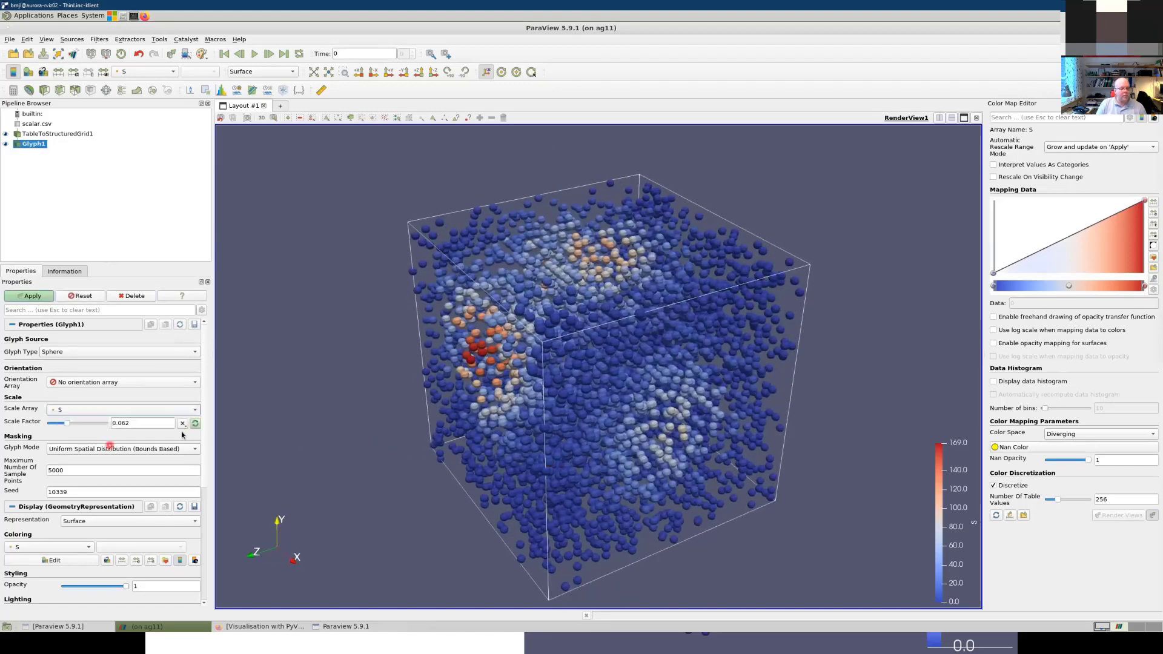
pyautogui.click(27, 298)
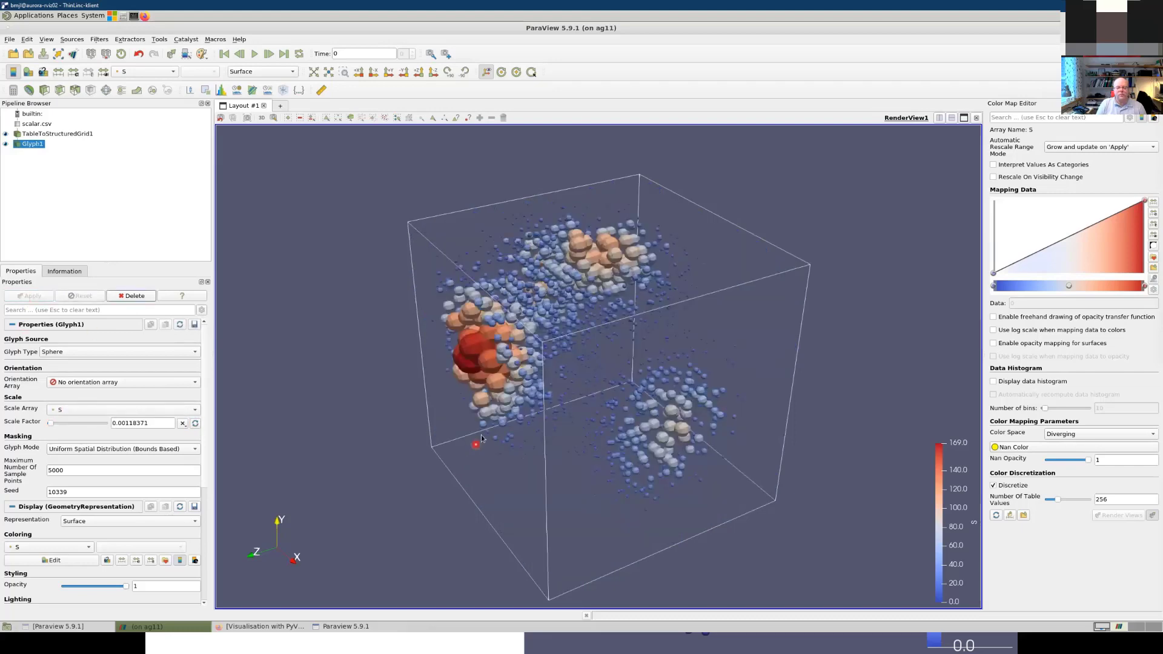
pyautogui.moveTo(531, 428)
pyautogui.mouseDown()
pyautogui.moveTo(556, 431)
pyautogui.moveTo(513, 433)
pyautogui.mouseUp()
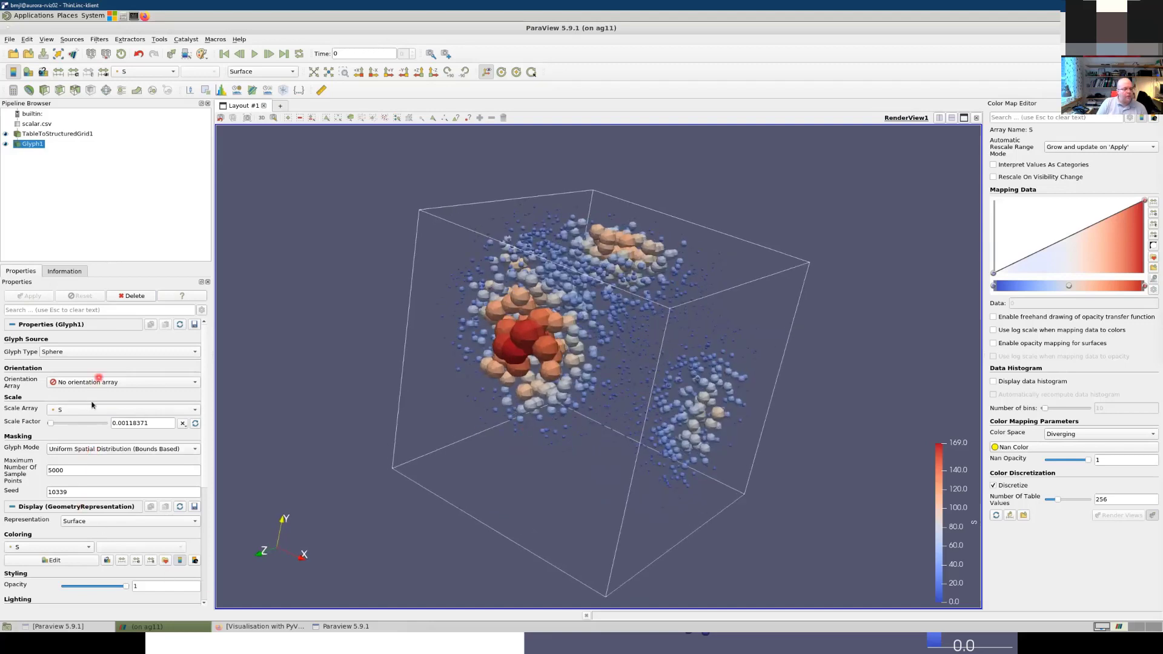
# Step: Set the glyphs to No scale array with a scale factor of 0.024 and apply the change
pyautogui.click(69, 409)
pyautogui.click(68, 401)
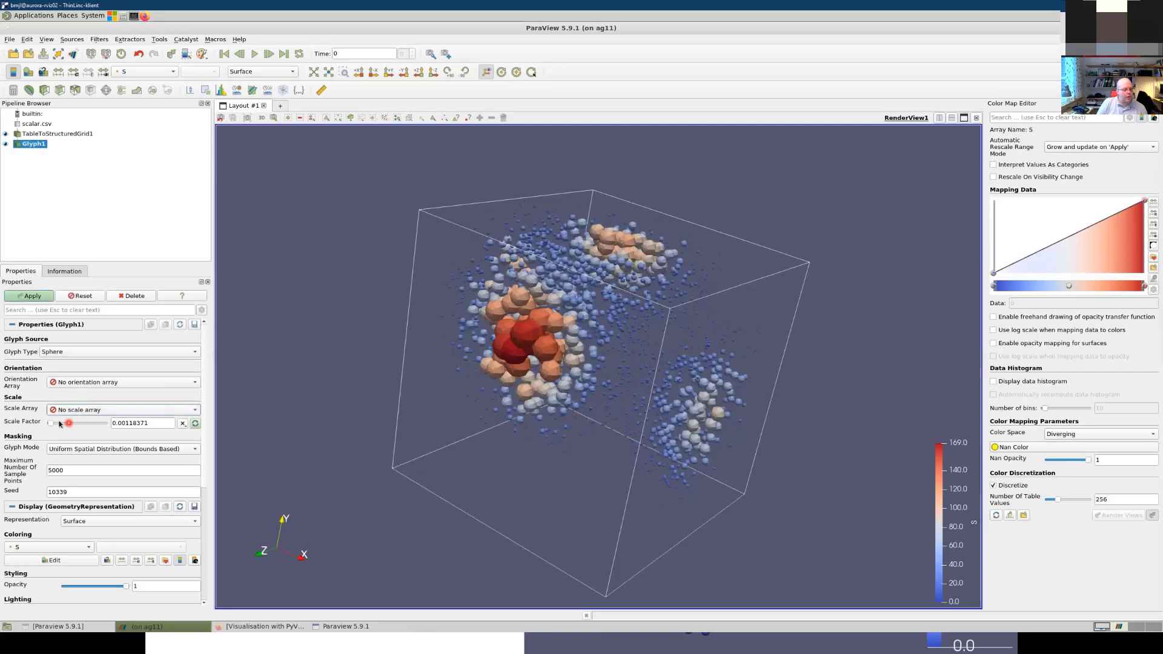
pyautogui.click(37, 297)
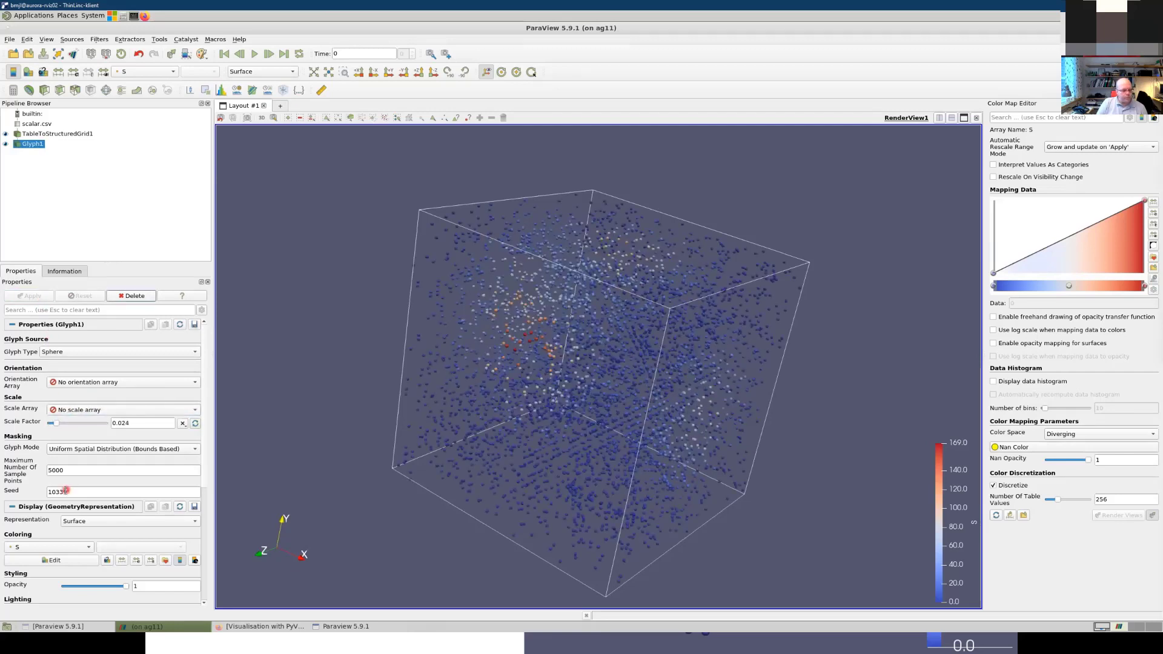
# Step: Change the glyph mode to All Points and apply it
pyautogui.click(90, 448)
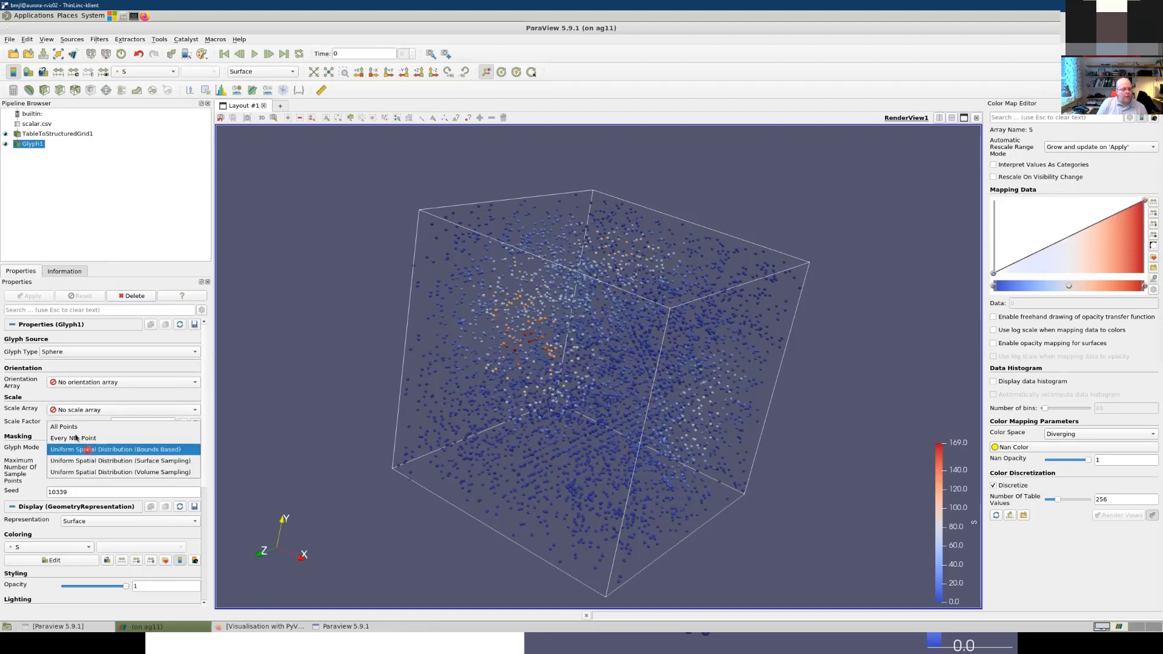
pyautogui.click(72, 426)
pyautogui.click(25, 298)
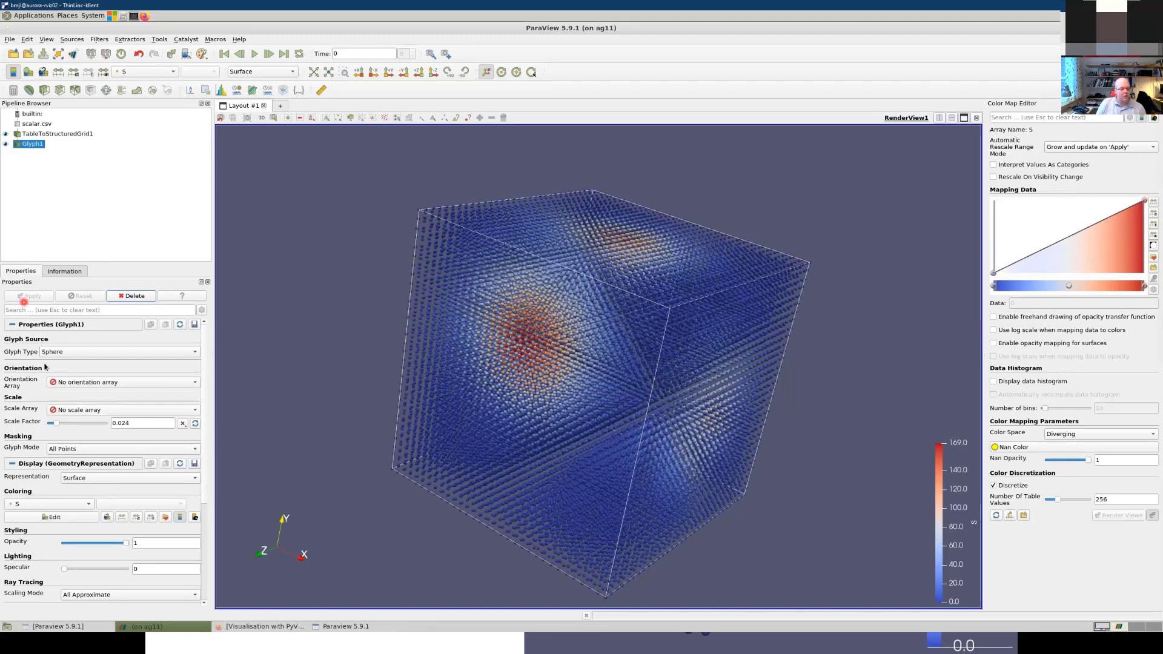
# Step: Change the glyph mode to Every Nth Point with a stride of 3 and apply it
pyautogui.click(82, 450)
pyautogui.click(98, 461)
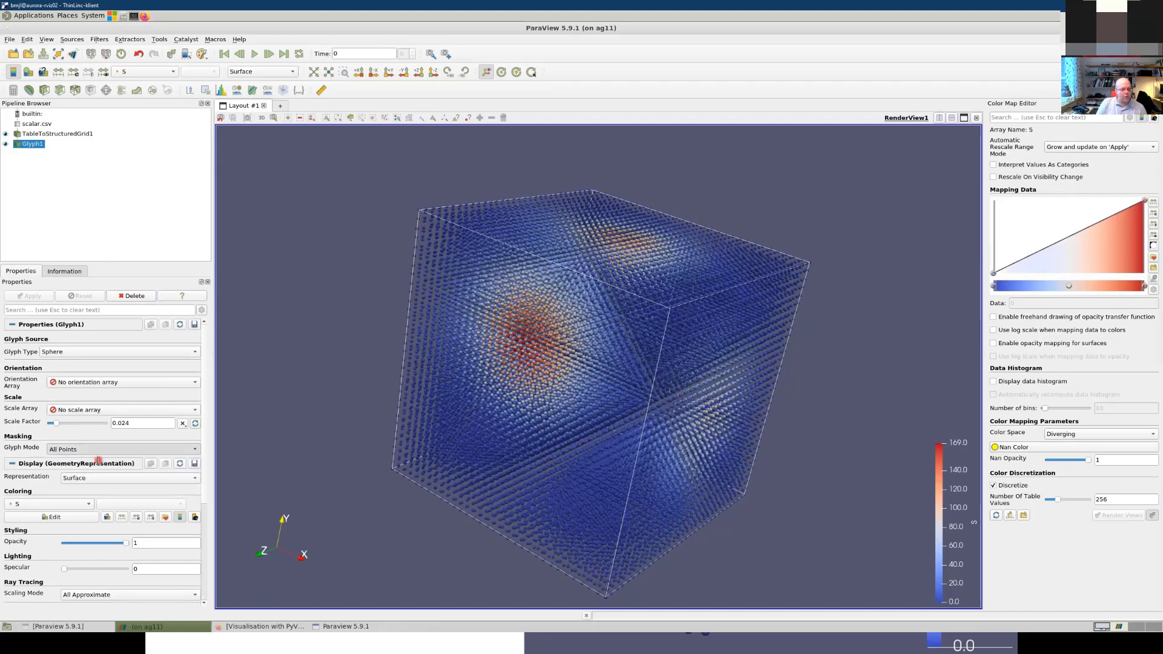
pyautogui.doubleClick(100, 462)
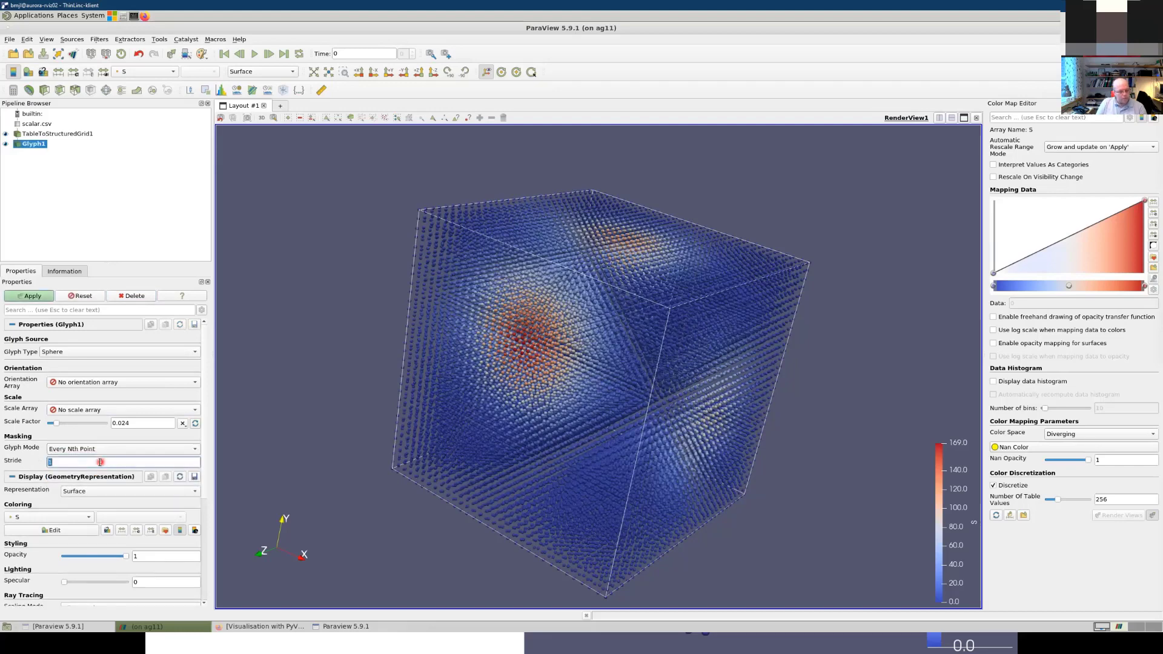
pyautogui.write('3')
pyautogui.click(34, 296)
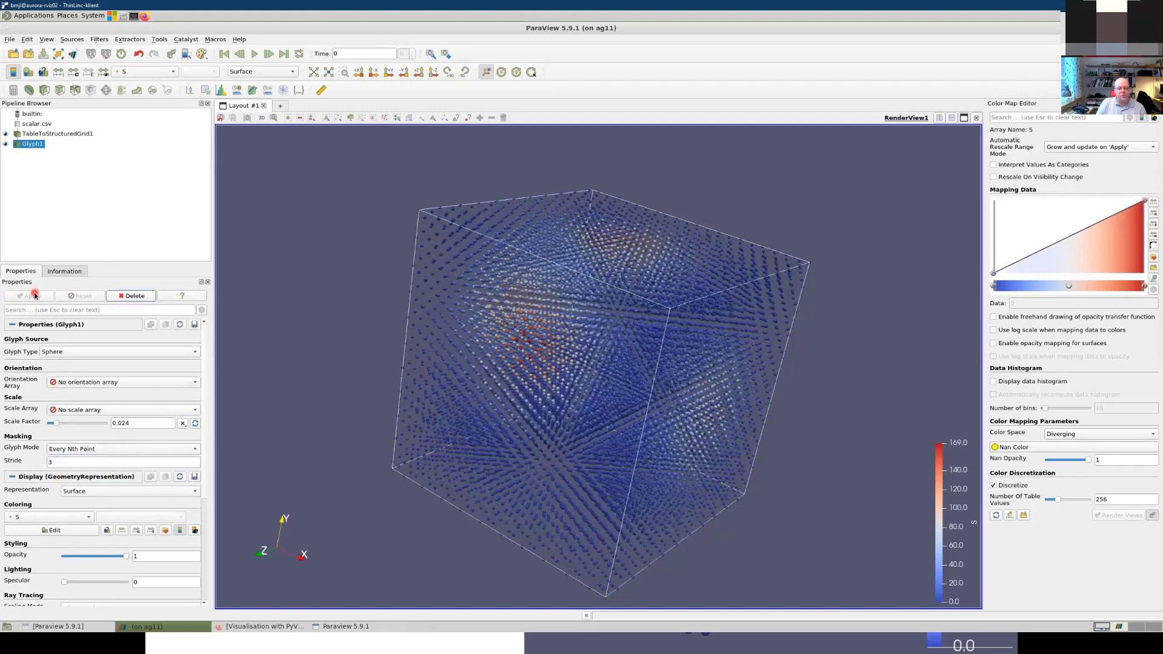
# Step: Change the glyph mode to Uniform Spatial Distribution (Bounds Based) with at most 1000 sample points and apply it
pyautogui.click(73, 450)
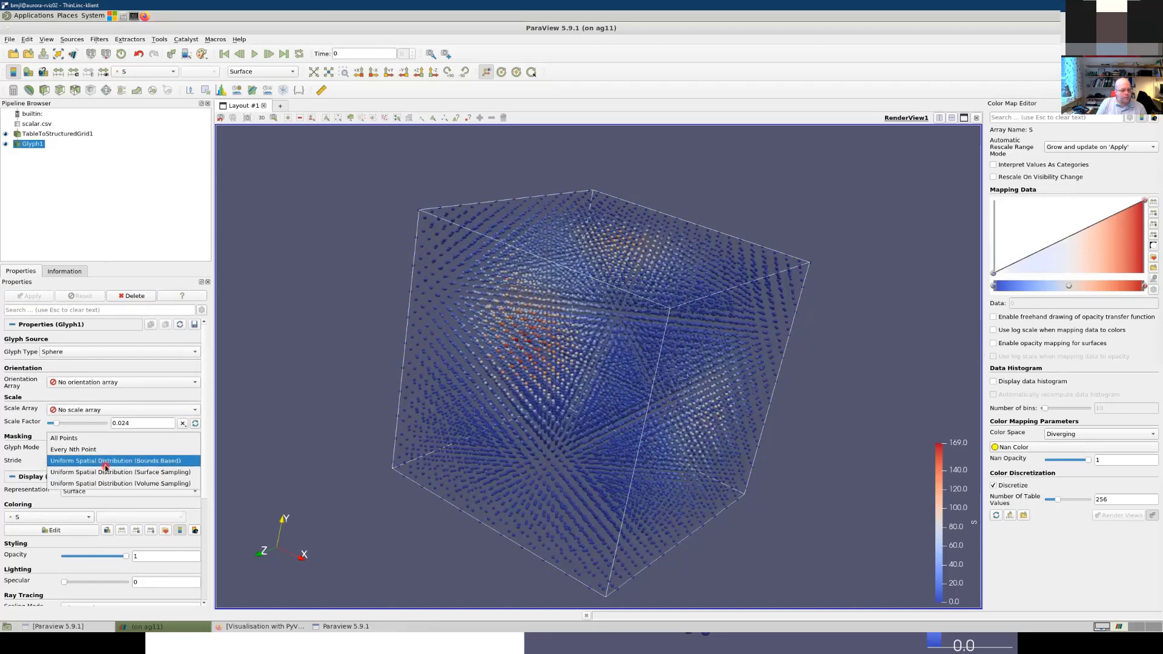
pyautogui.click(105, 463)
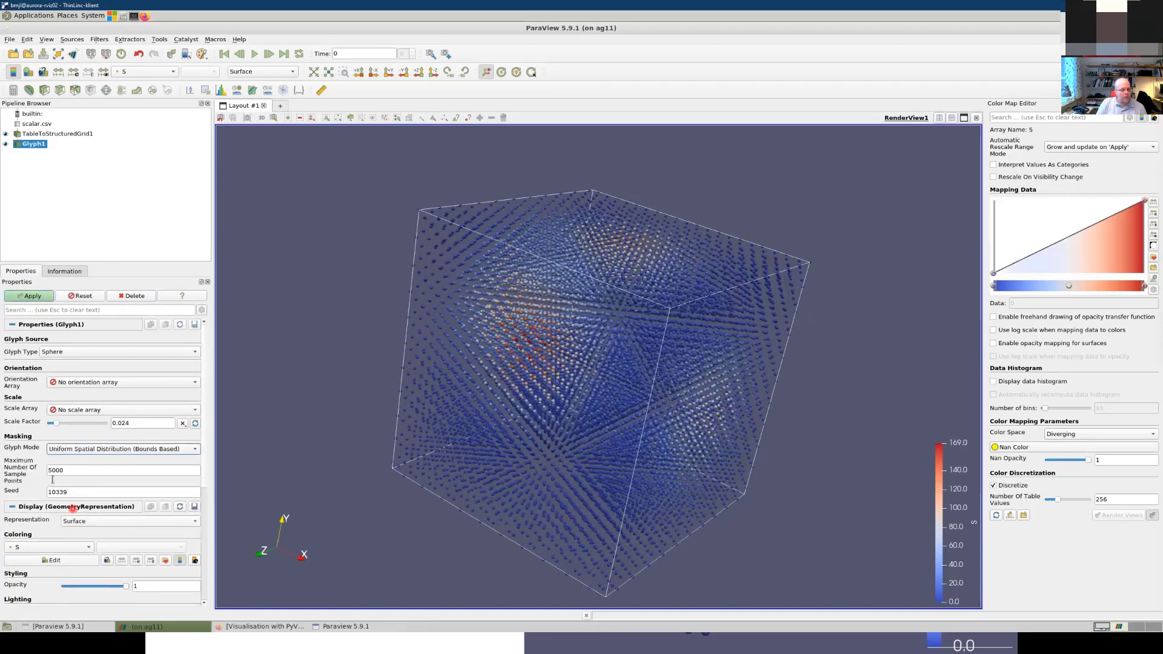
pyautogui.doubleClick(70, 470)
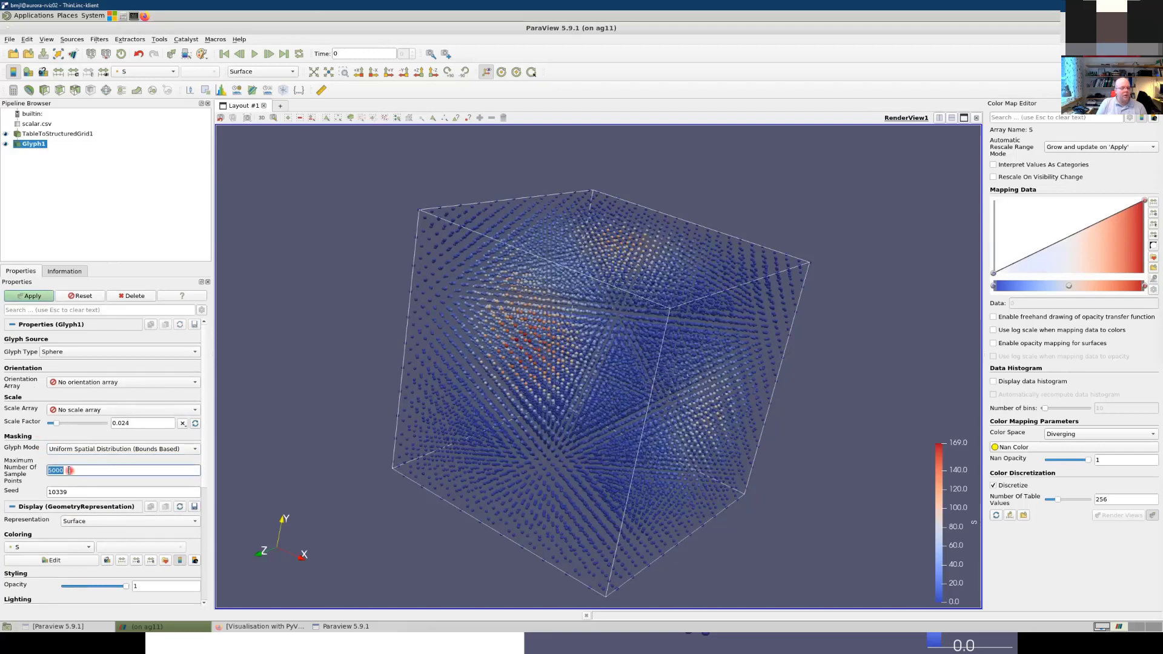
pyautogui.write('1000')
pyautogui.click(23, 296)
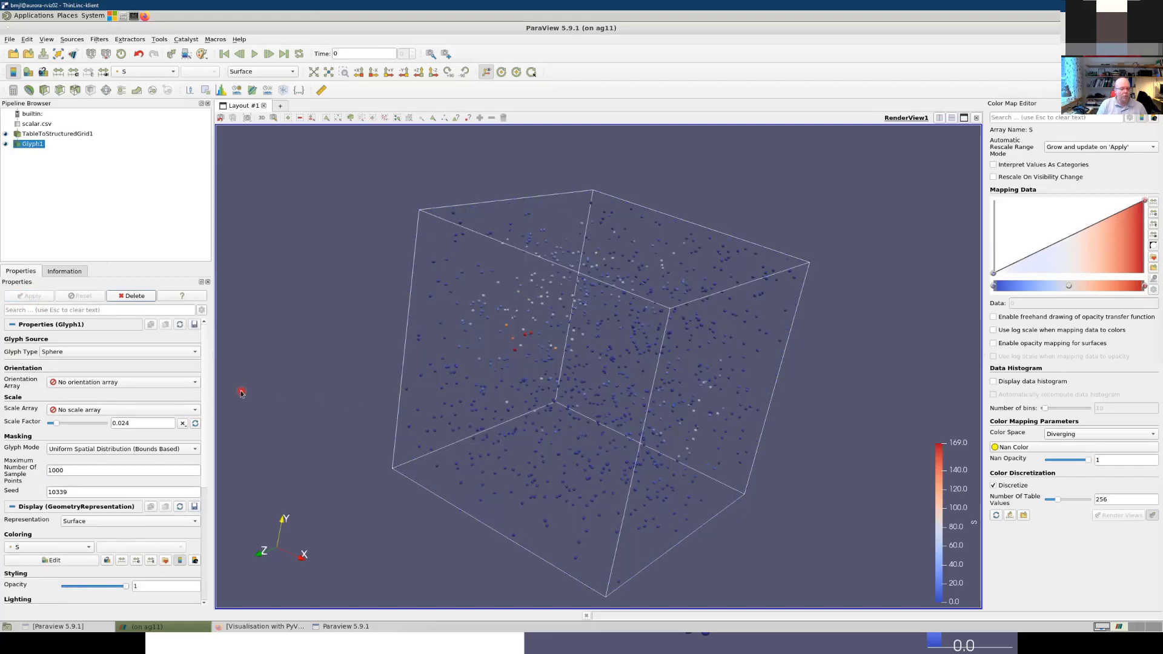
# Step: Set the maximum number of sample points to 5000, apply it and inspect the sphere cloud up close
pyautogui.doubleClick(69, 471)
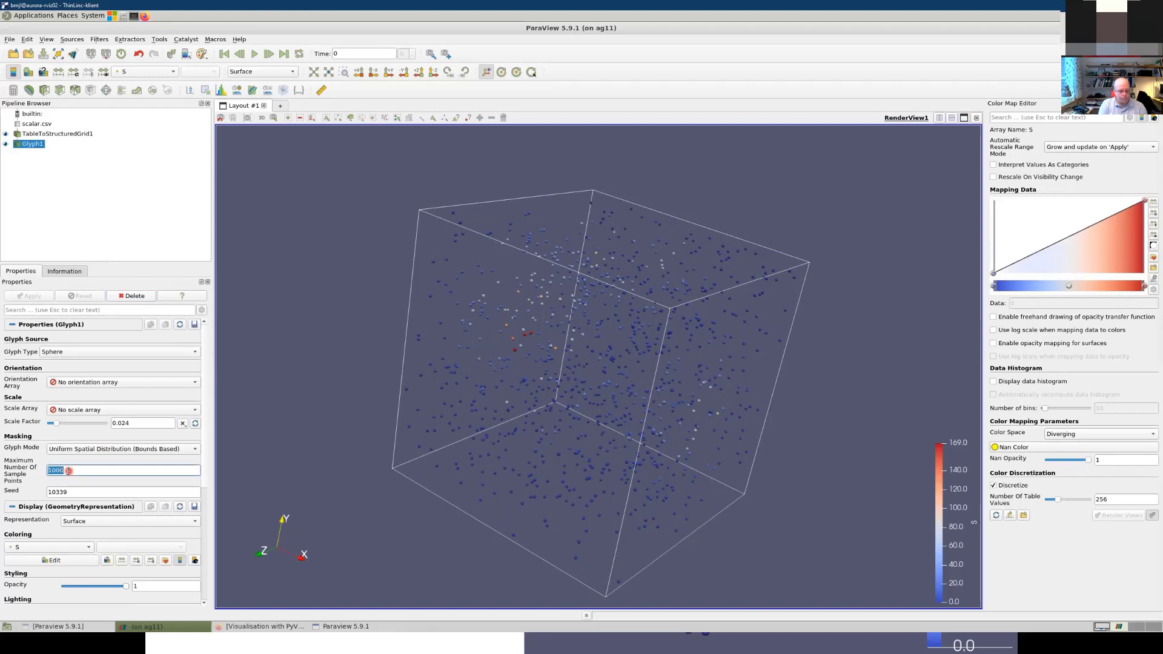
pyautogui.write('5000')
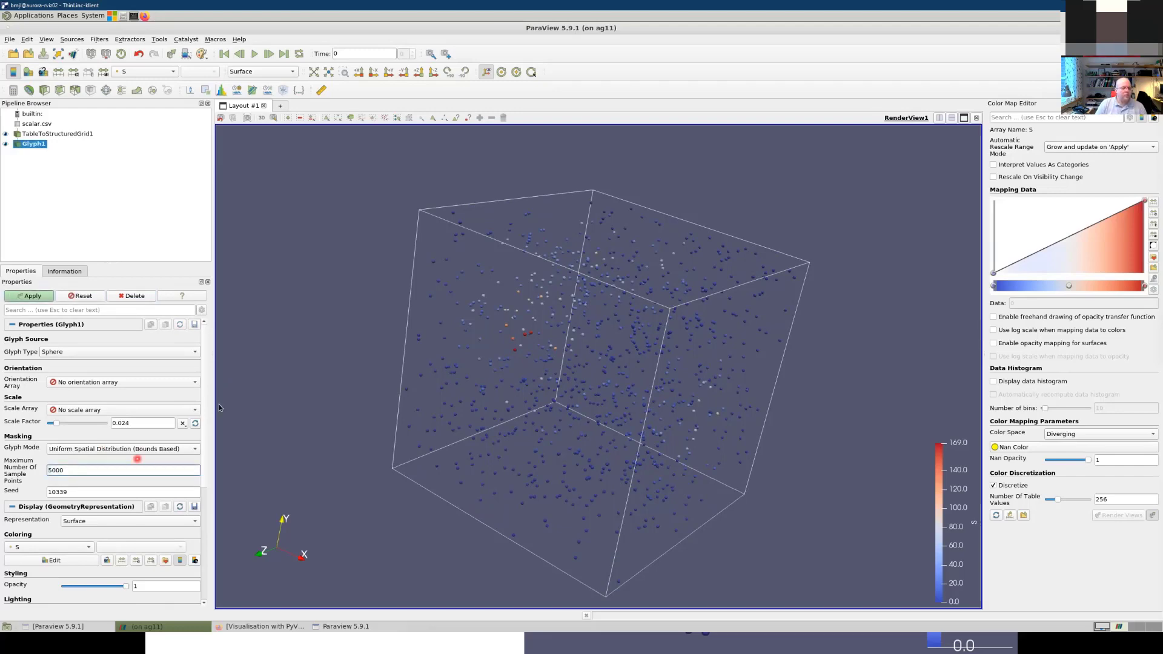
pyautogui.click(36, 296)
pyautogui.moveTo(557, 401); pyautogui.dragTo(449, 332)
pyautogui.scroll(5, 568, 368)
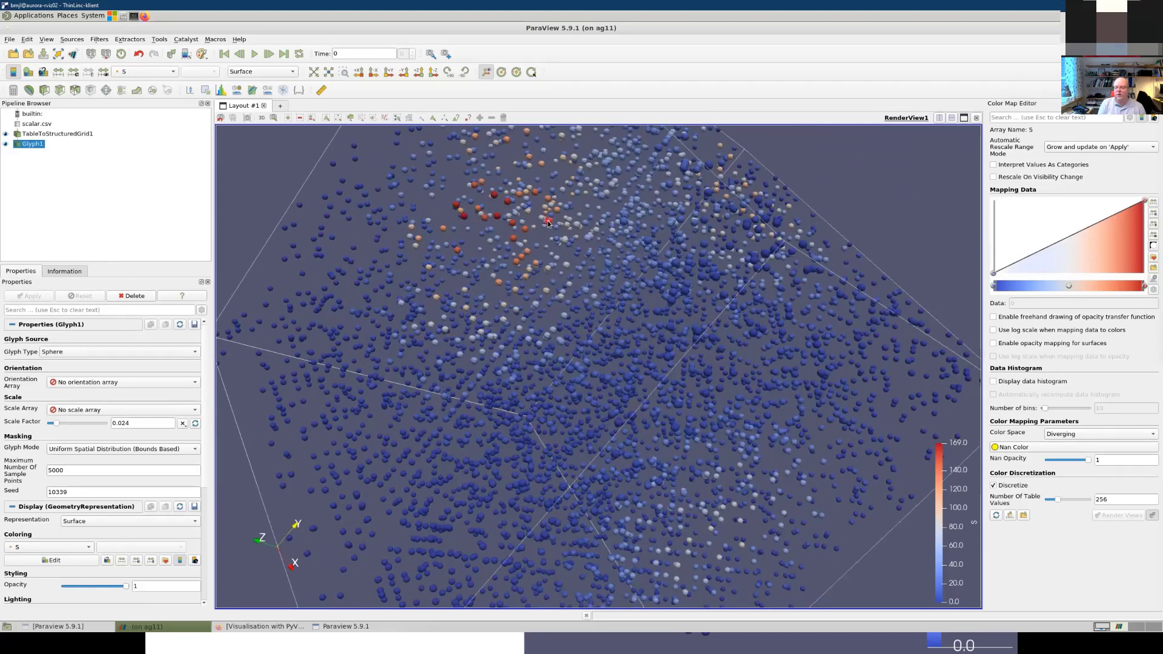
# Step: Switch to the presentation to show the Exercise slide and return to ParaView
pyautogui.hotkey('alt', 'Tab')
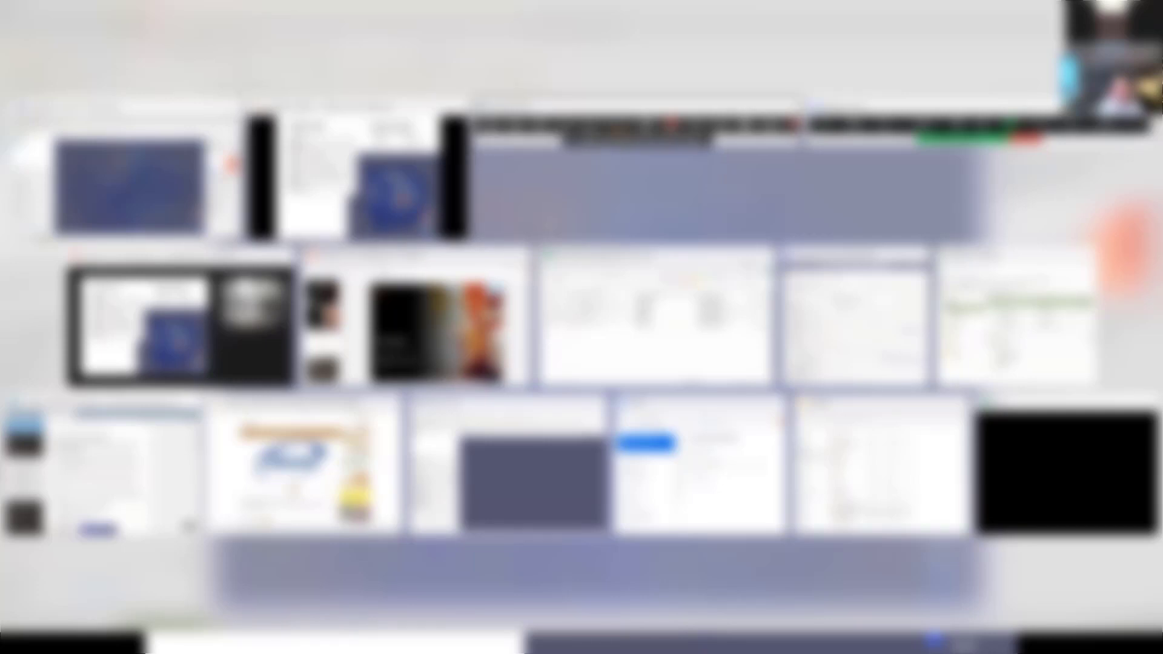
pyautogui.click(358, 173)
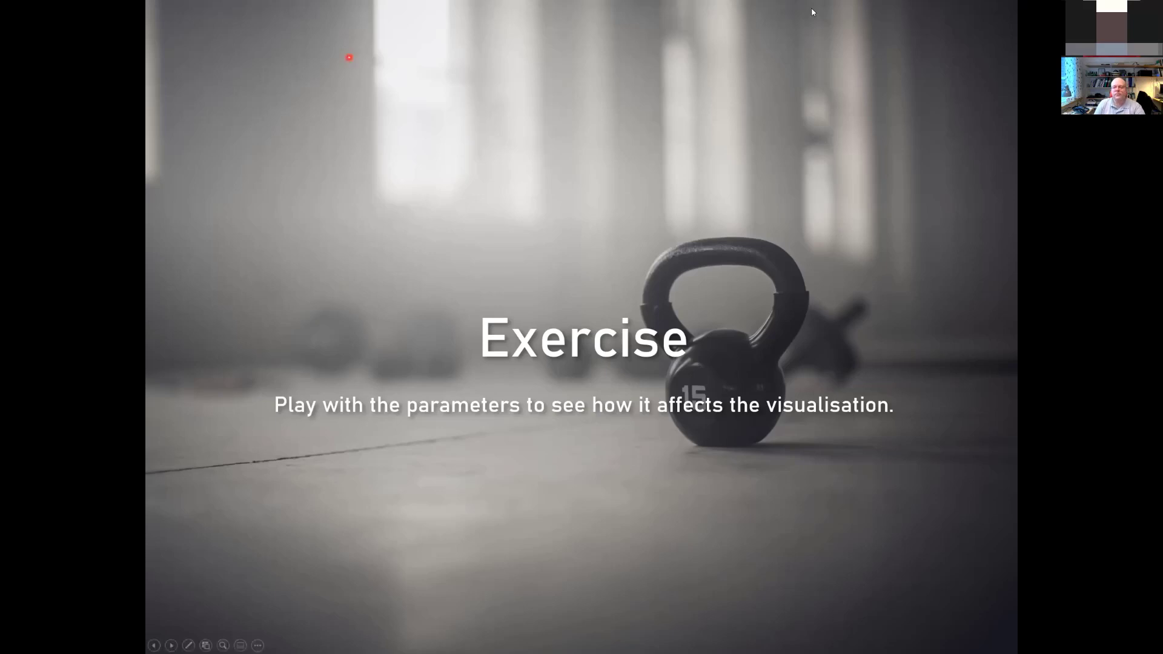
pyautogui.hotkey('alt', 'Tab')
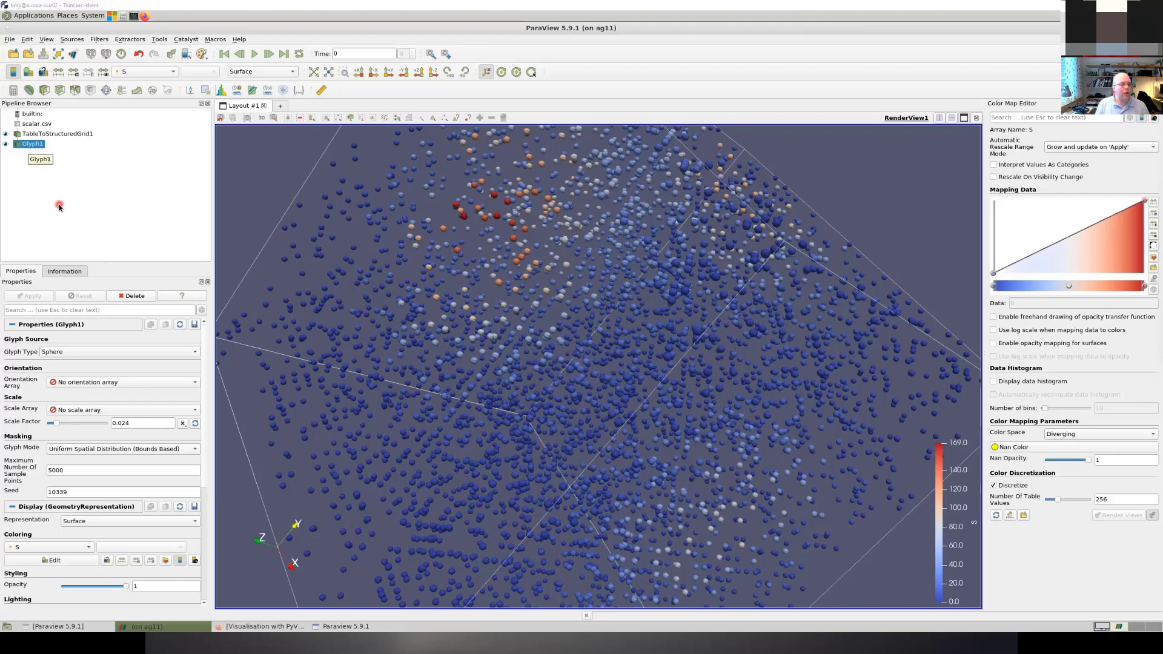
# Step: Replace the existing glyph filter with a new arrow Glyph filter on the structured grid, using a scale factor of 0.132, and apply it
pyautogui.click(139, 296)
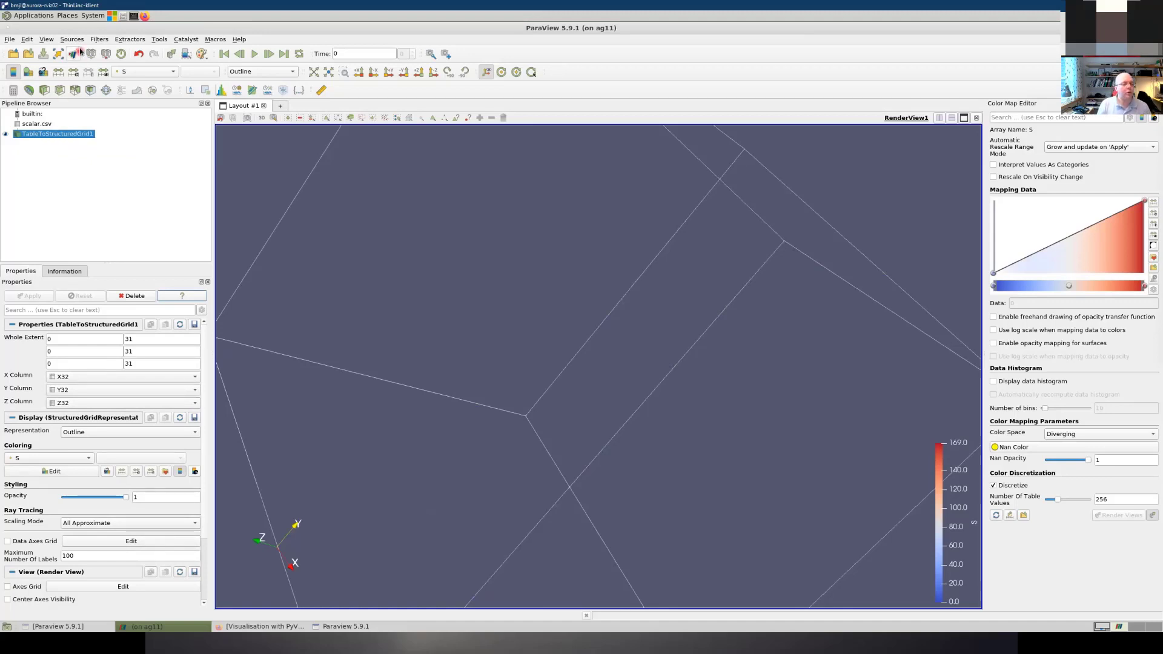
pyautogui.click(103, 90)
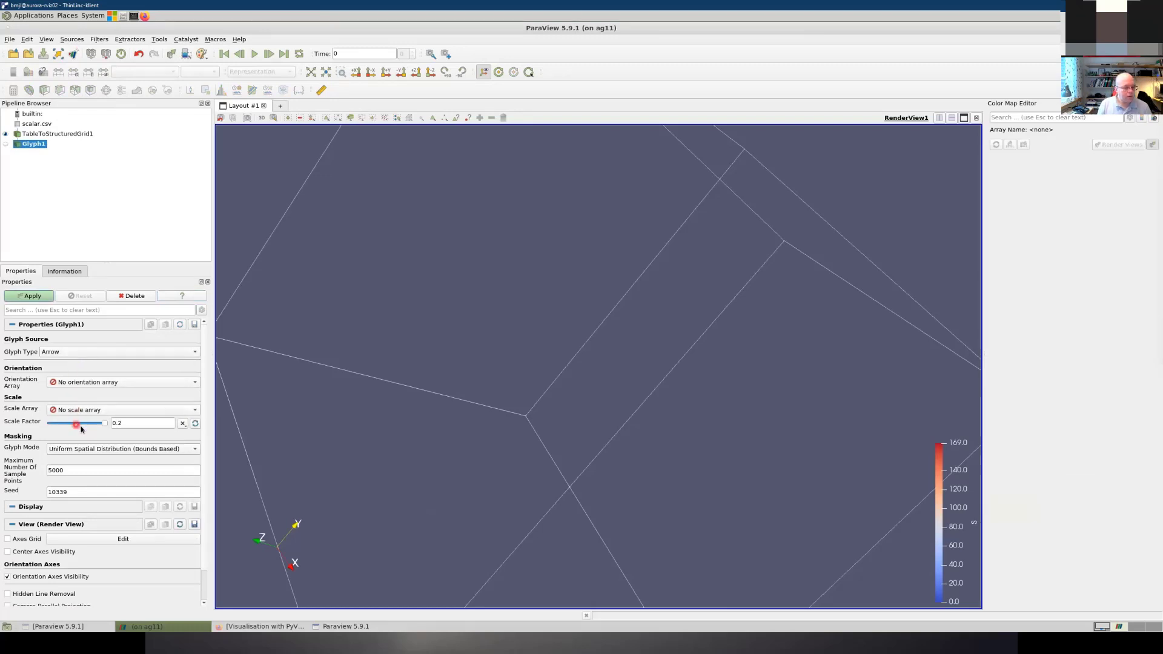
pyautogui.moveTo(104, 423); pyautogui.dragTo(87, 427)
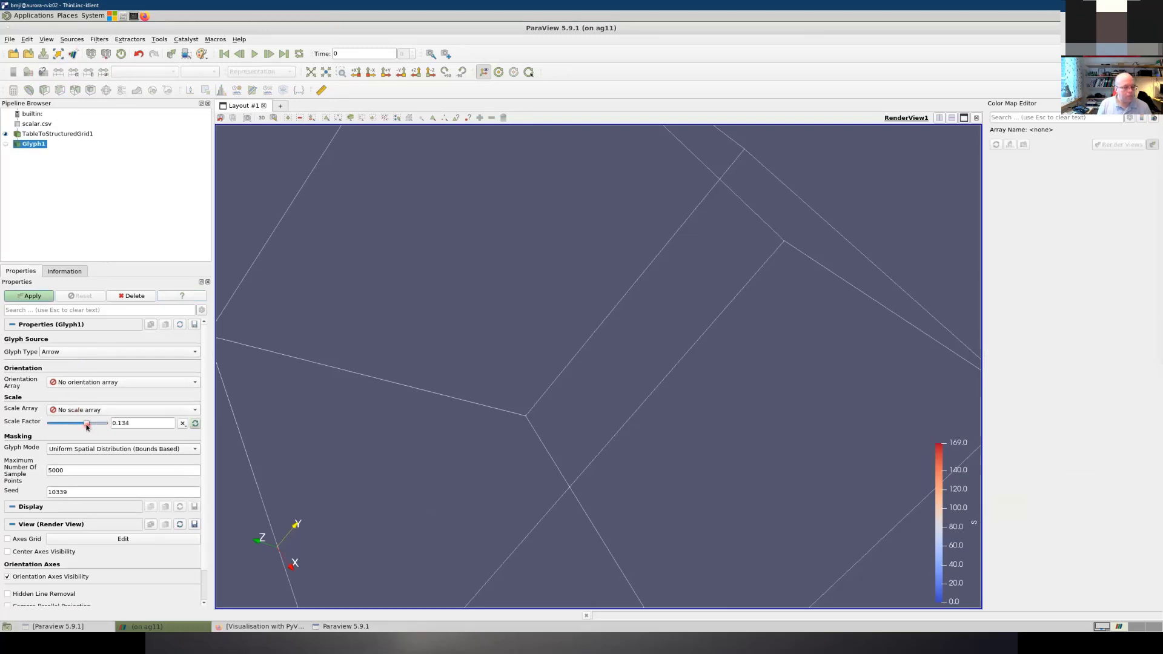
pyautogui.click(29, 296)
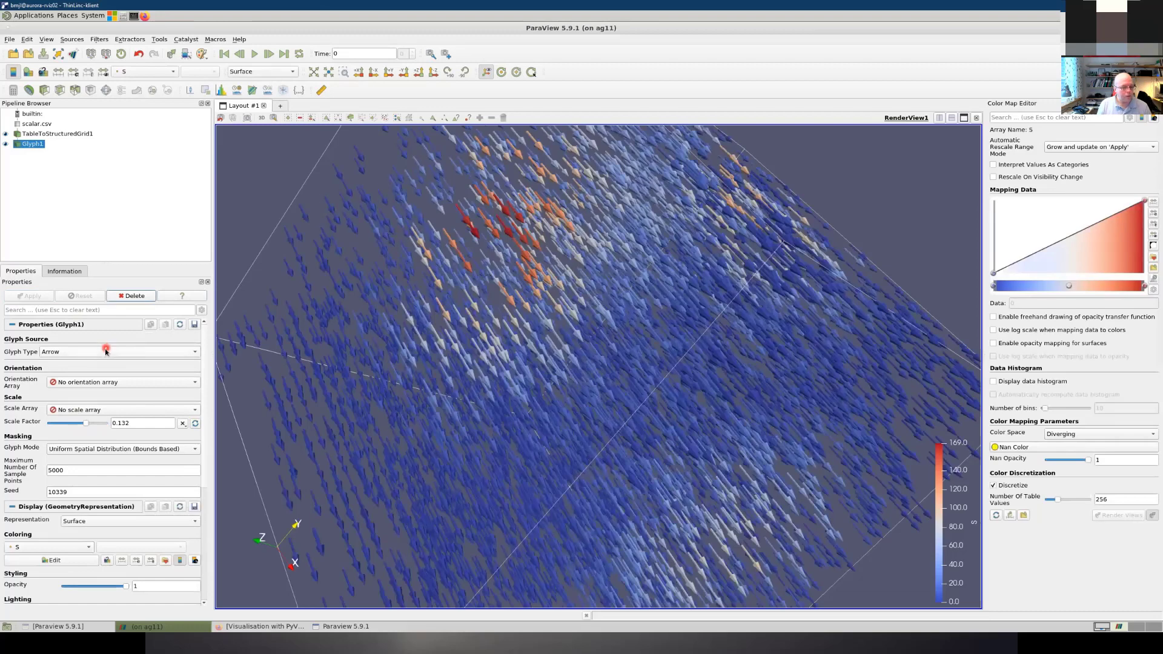
# Step: Change the new glyph filter's type to Sphere with a scale factor of 0.066 and apply it
pyautogui.click(106, 351)
pyautogui.click(90, 410)
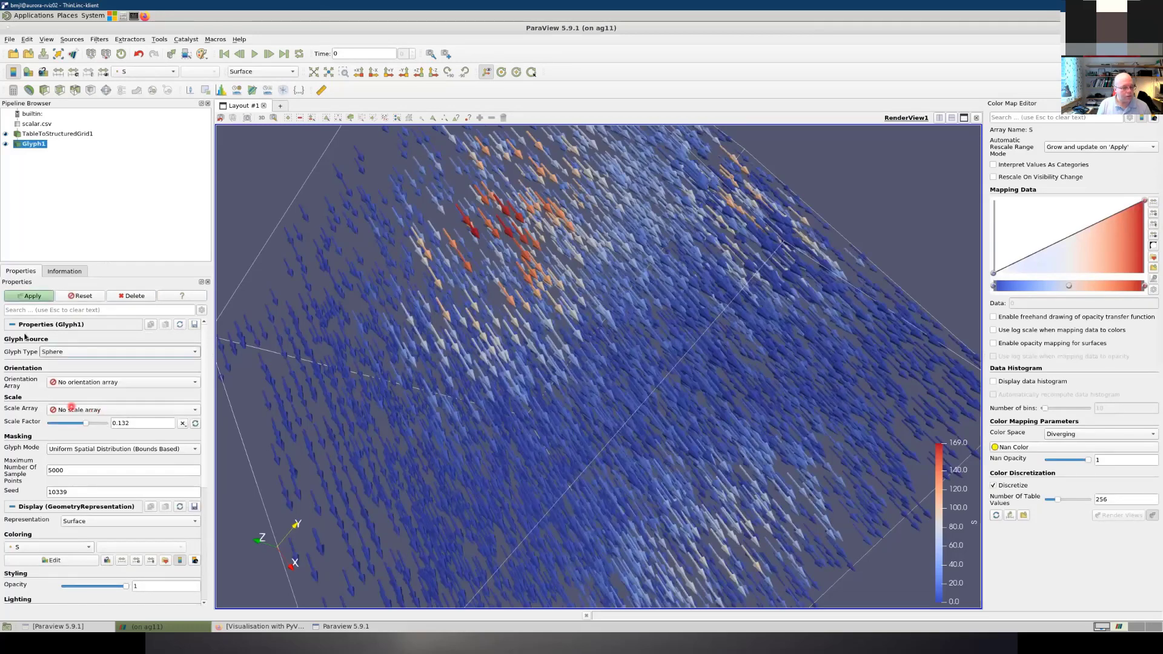
pyautogui.click(26, 298)
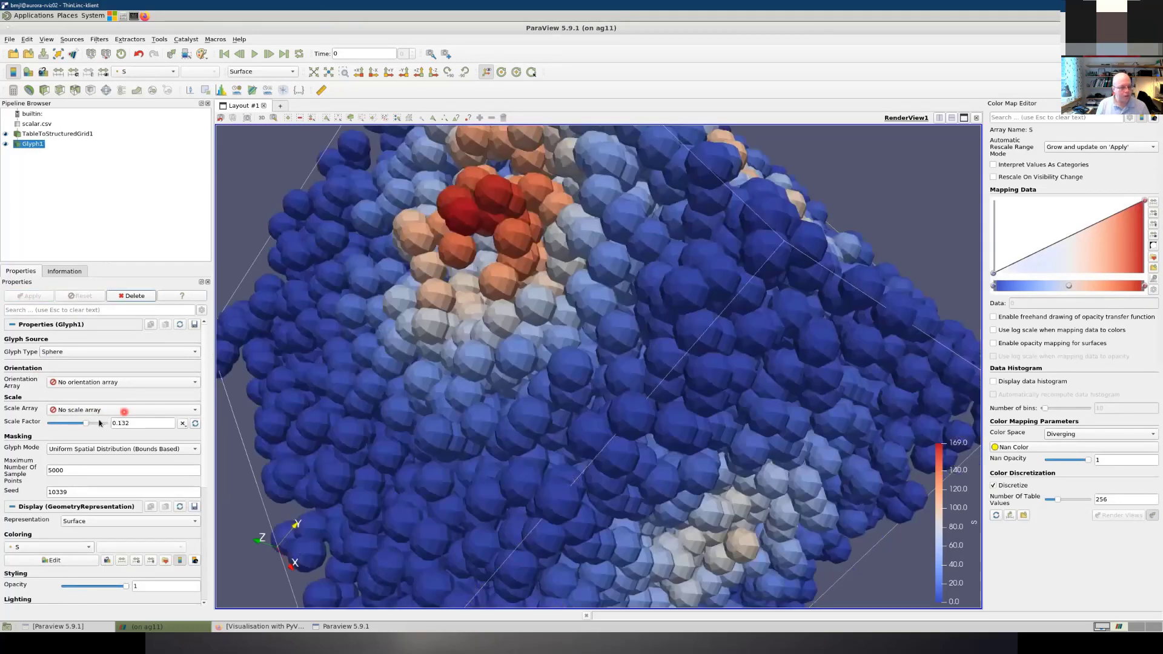
pyautogui.moveTo(85, 423); pyautogui.dragTo(68, 423)
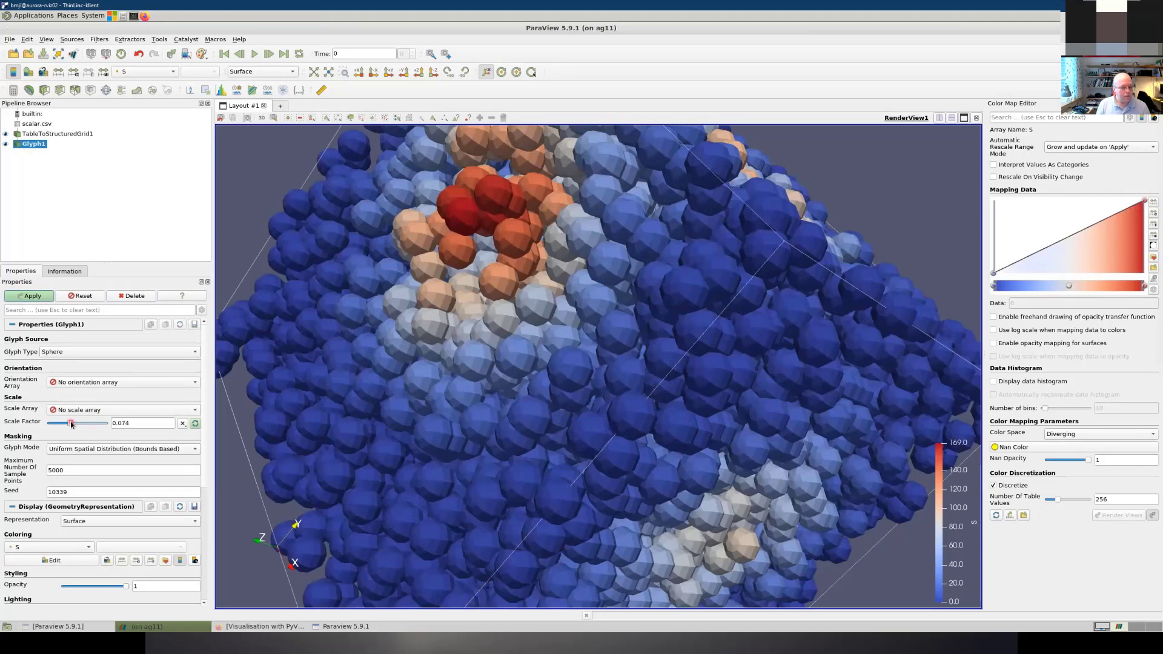
pyautogui.click(21, 297)
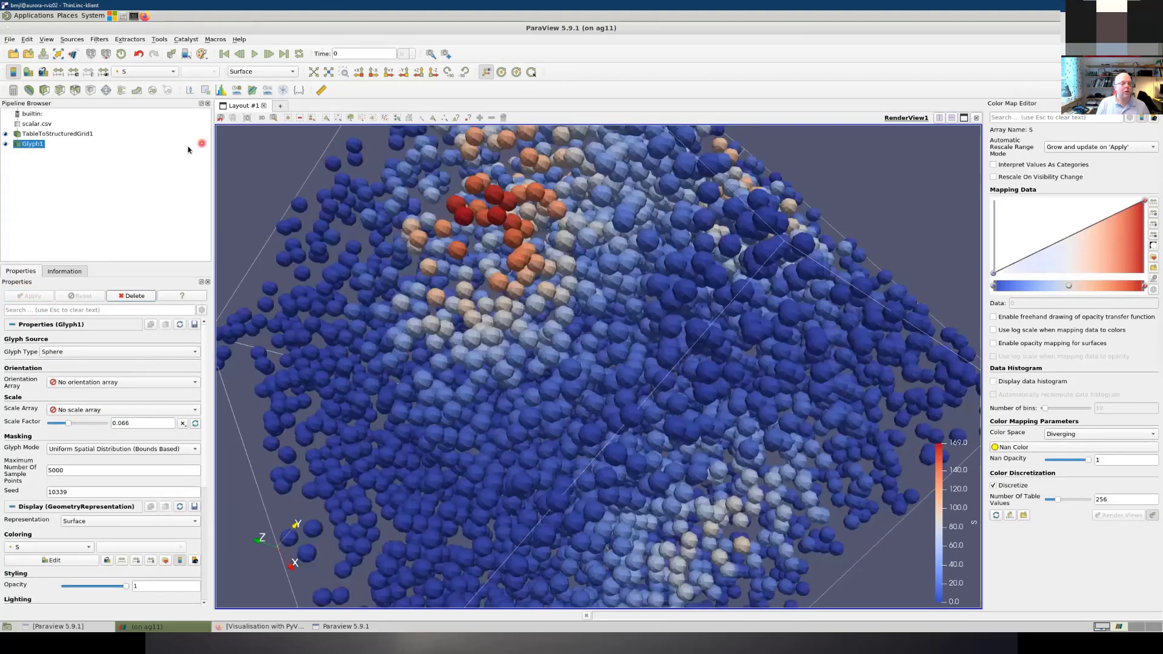
# Step: Add a Threshold filter on the structured grid's S scalar, ranging from 55.7568 to 121.651, and apply it
pyautogui.click(63, 134)
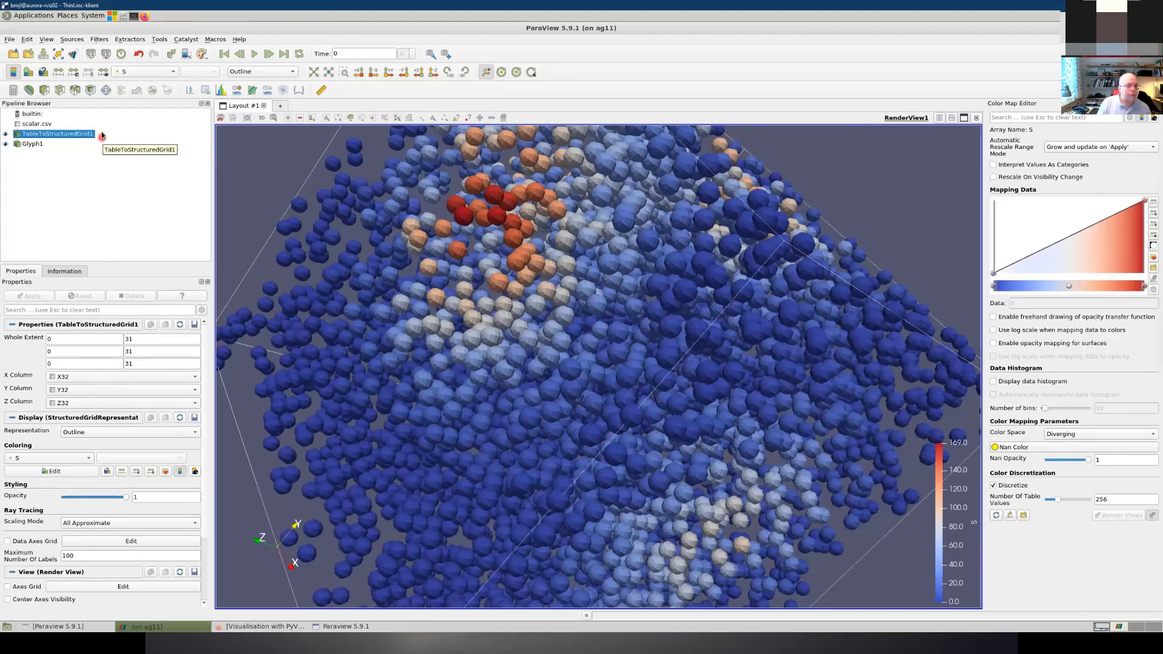
pyautogui.click(75, 91)
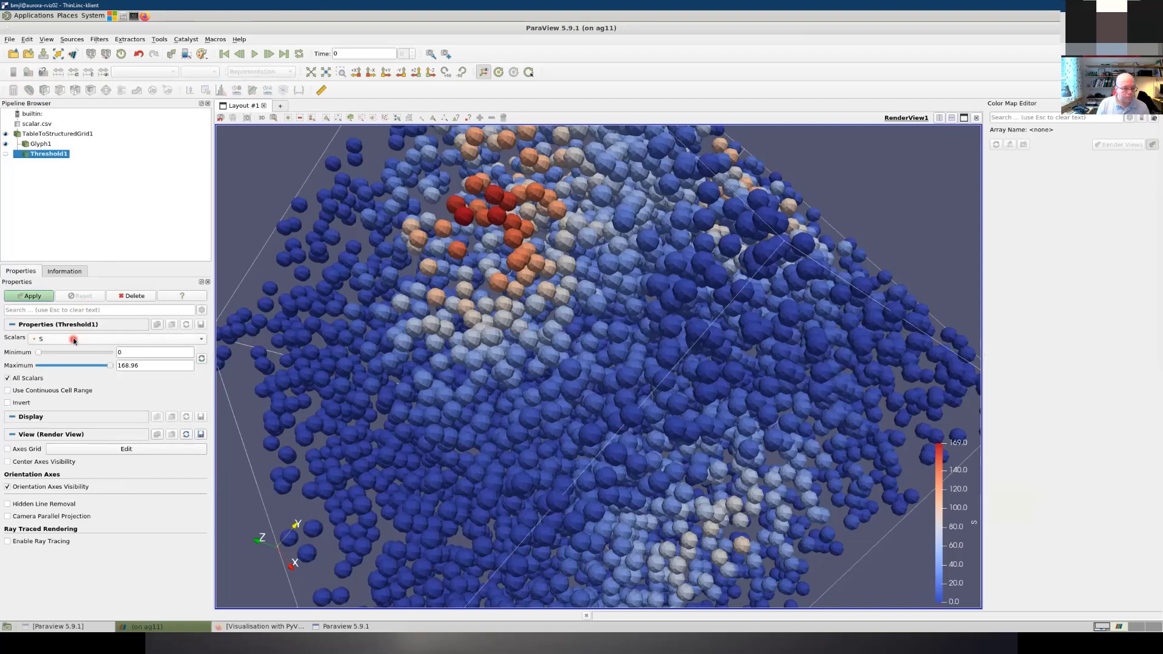
pyautogui.moveTo(38, 351); pyautogui.dragTo(91, 370)
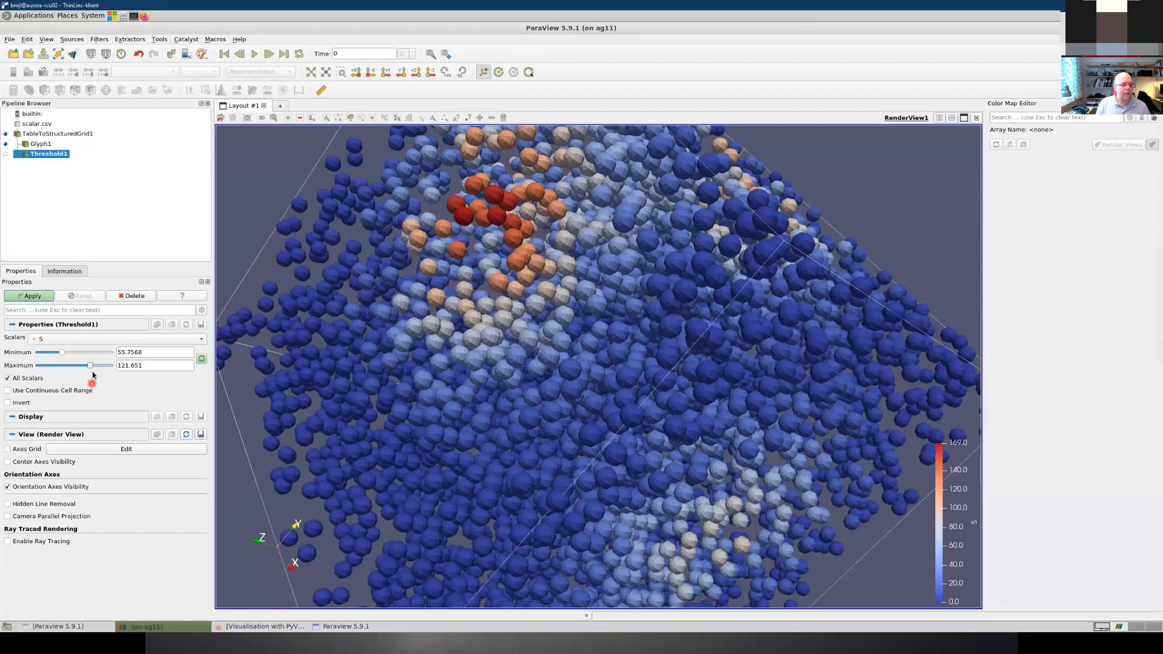
pyautogui.click(141, 367)
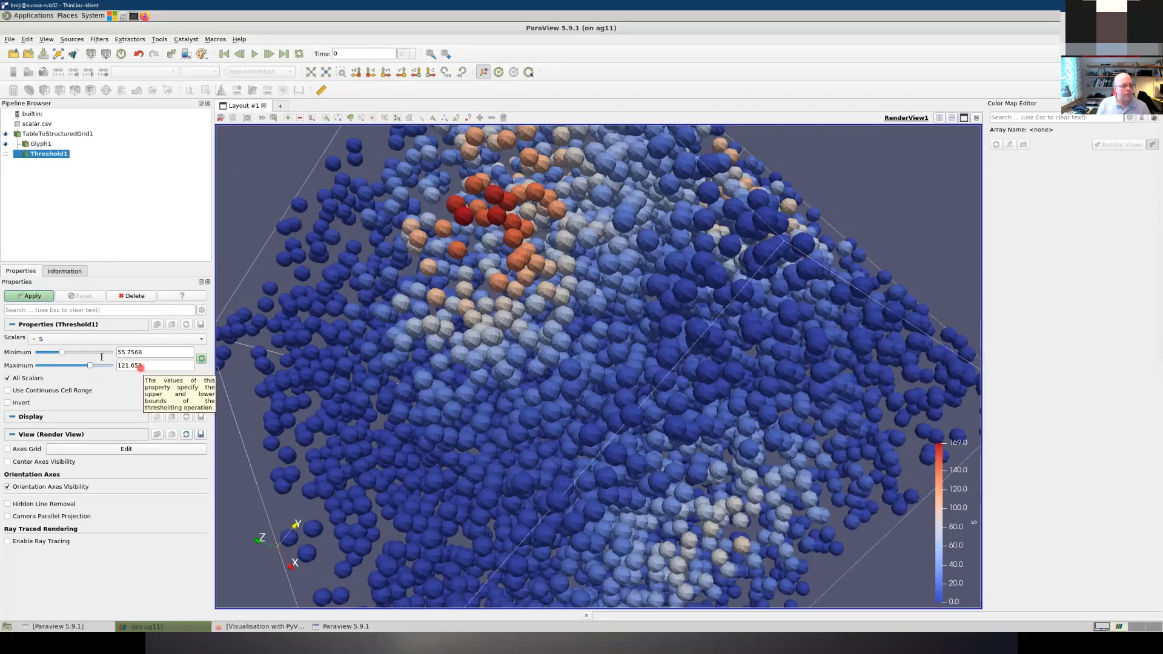
pyautogui.click(40, 296)
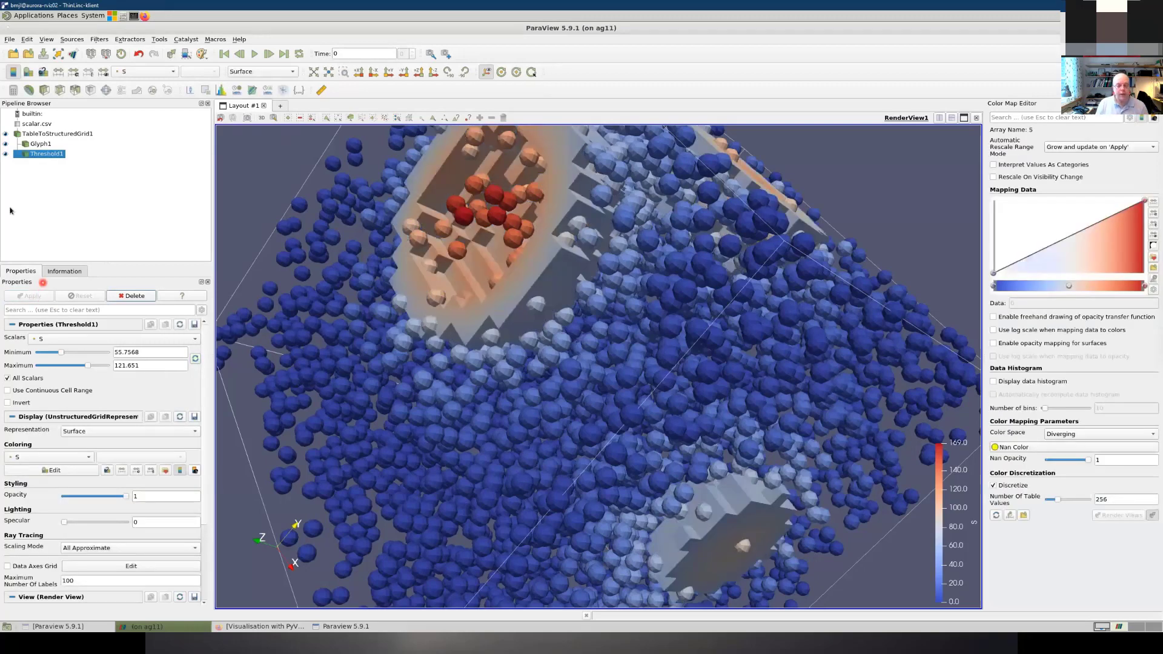
# Step: Hide the original sphere glyphs and inspect the thresholded blocks on their own
pyautogui.click(27, 154)
pyautogui.click(38, 144)
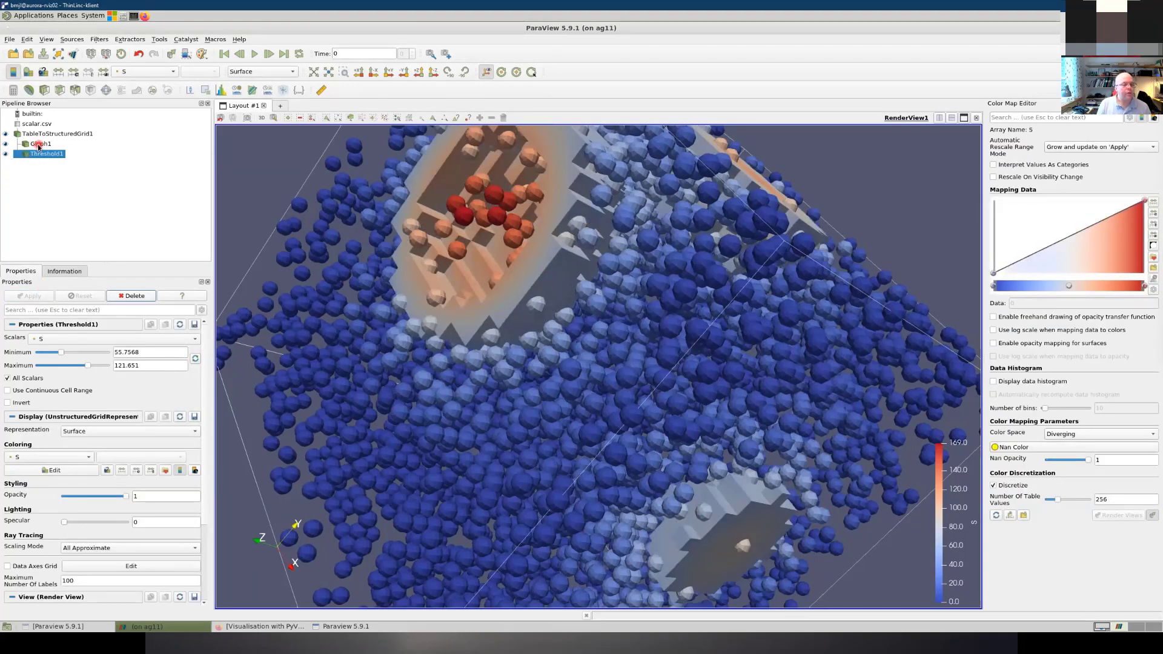
pyautogui.click(4, 144)
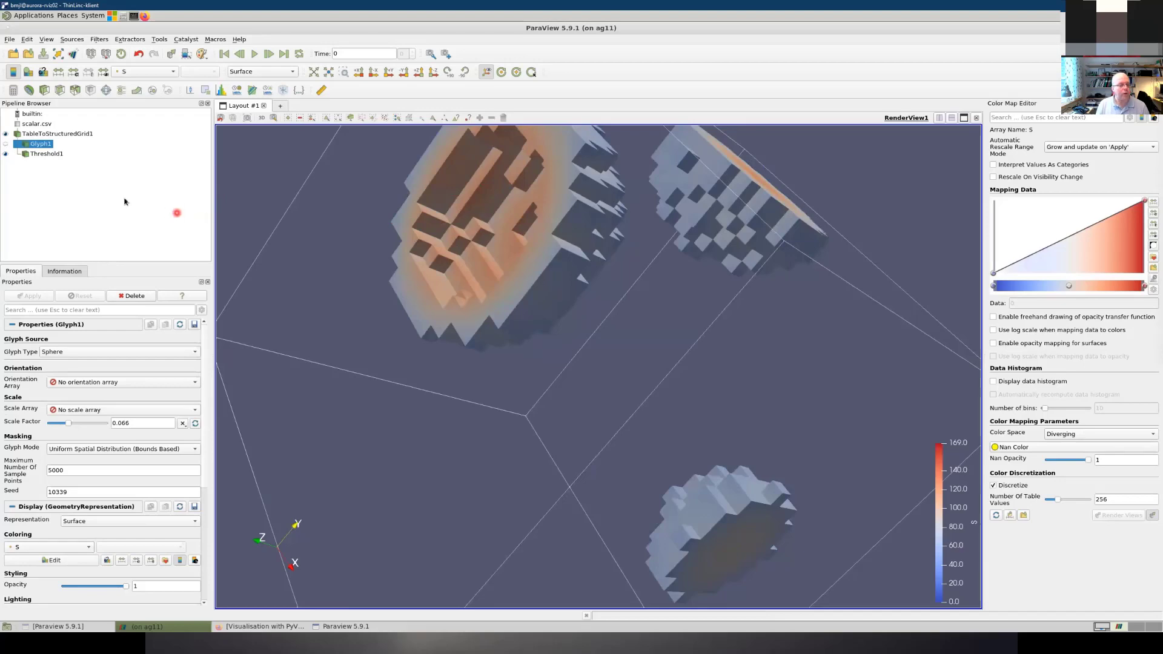
pyautogui.click(50, 156)
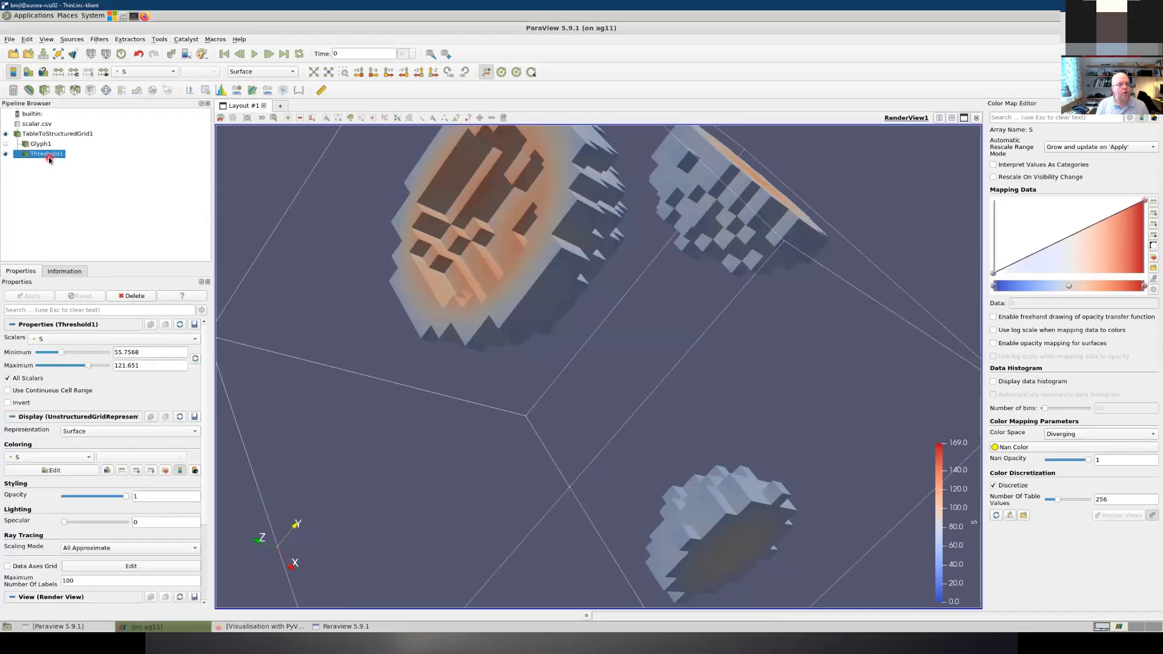
pyautogui.moveTo(297, 321); pyautogui.dragTo(202, 295)
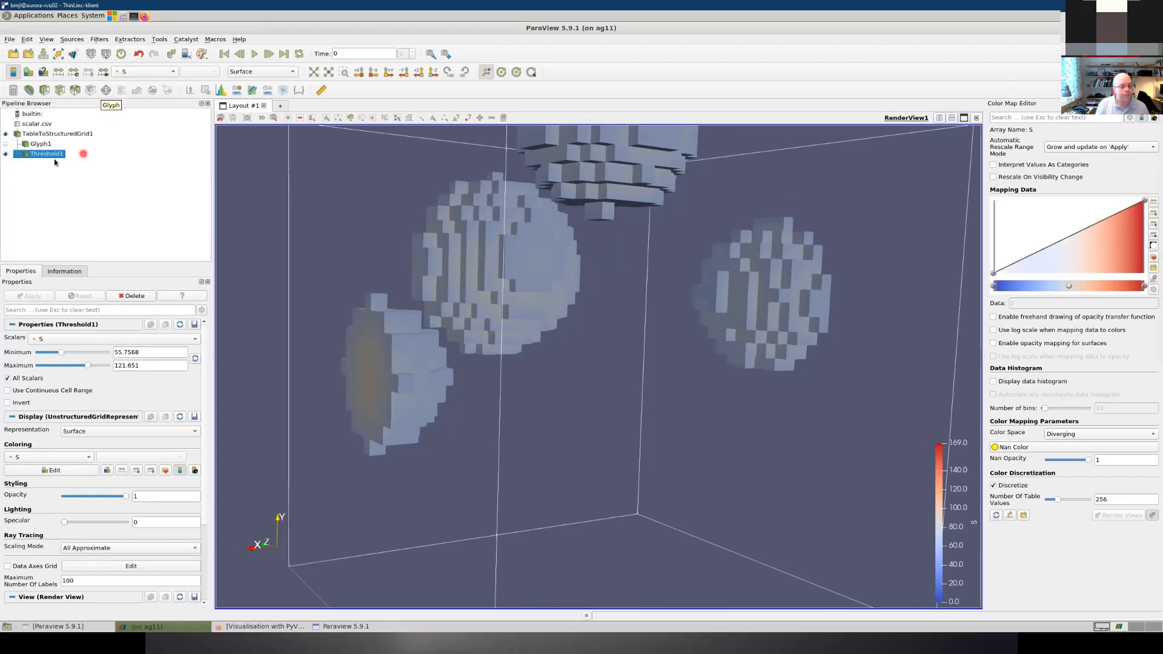
# Step: Add an arrow Glyph filter to the threshold result with a scale factor of 0.064 and apply it
pyautogui.click(107, 95)
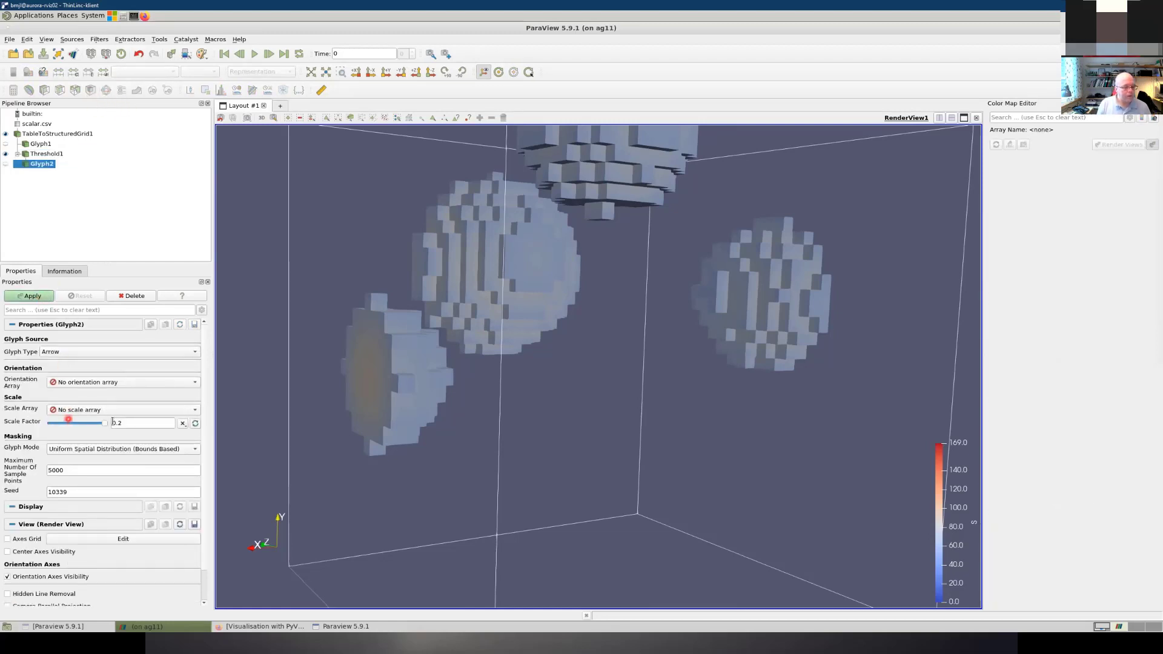
pyautogui.click(67, 424)
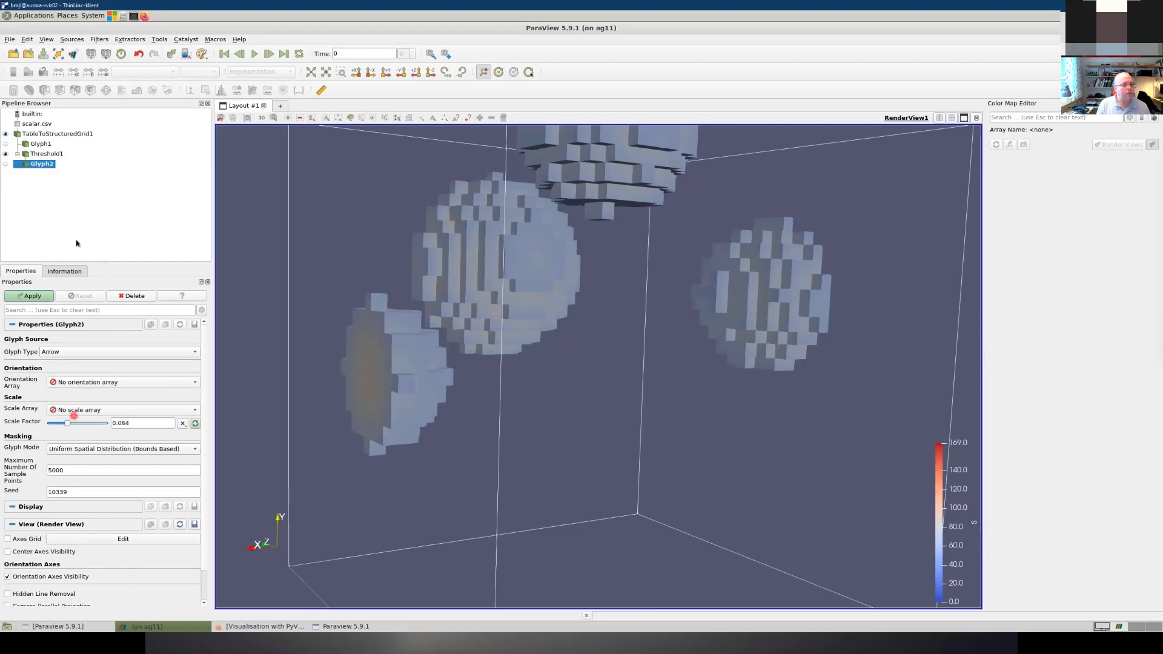
pyautogui.click(25, 296)
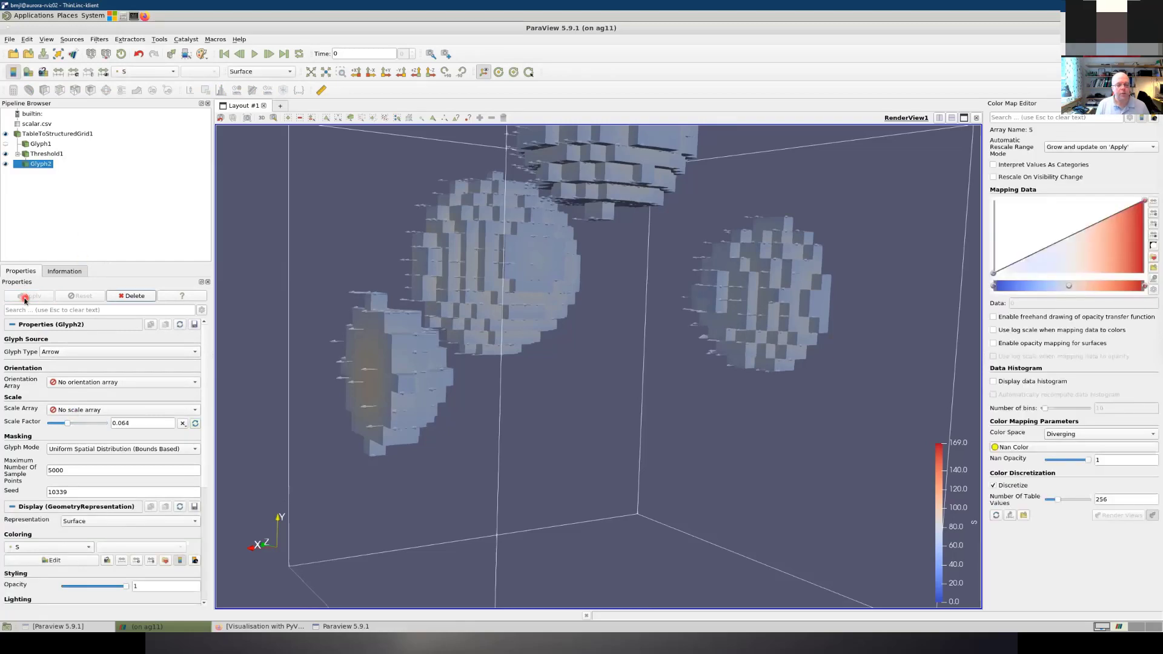
# Step: Change the threshold's glyph type to Sphere, apply it and hide the threshold surface
pyautogui.click(85, 351)
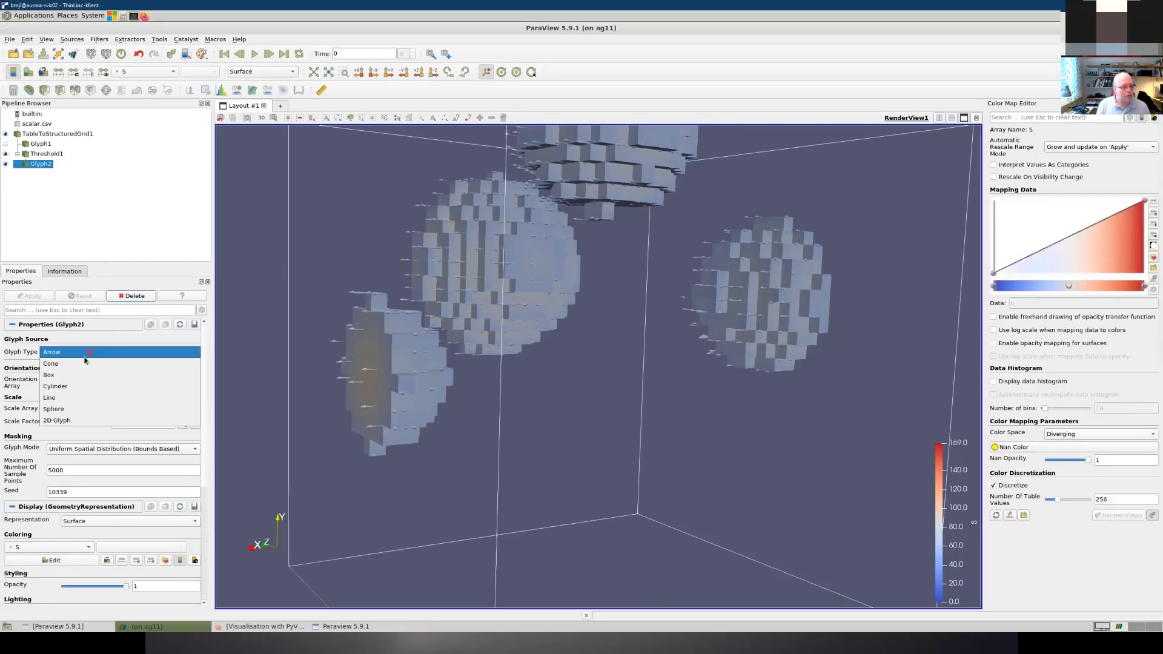
pyautogui.click(81, 409)
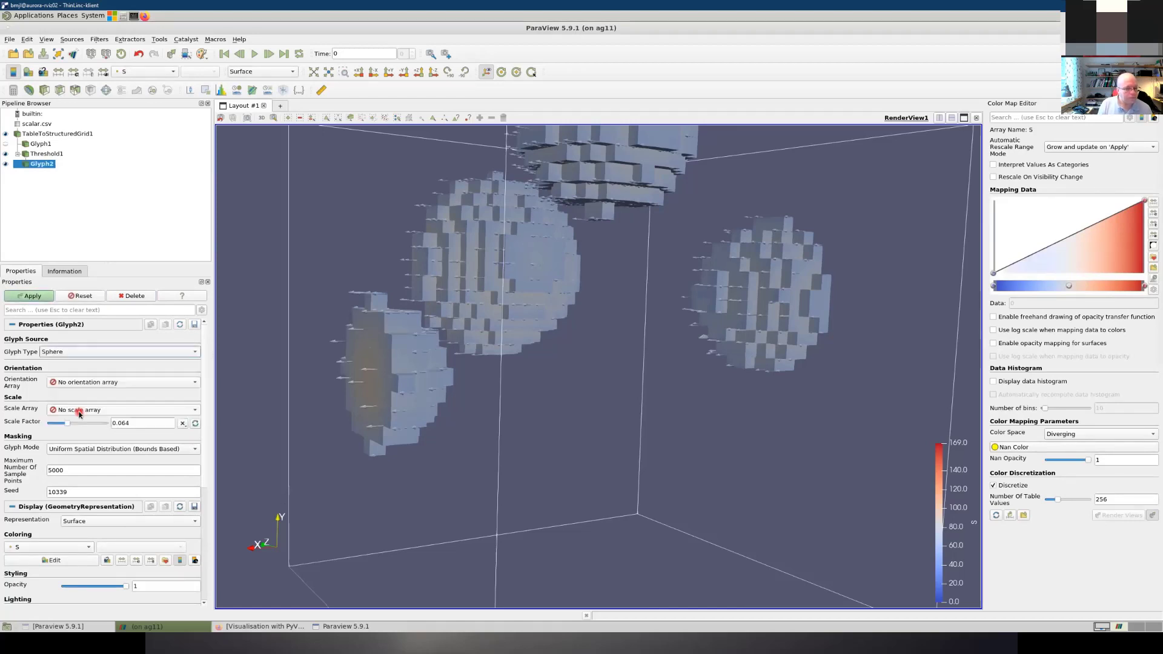
pyautogui.click(29, 296)
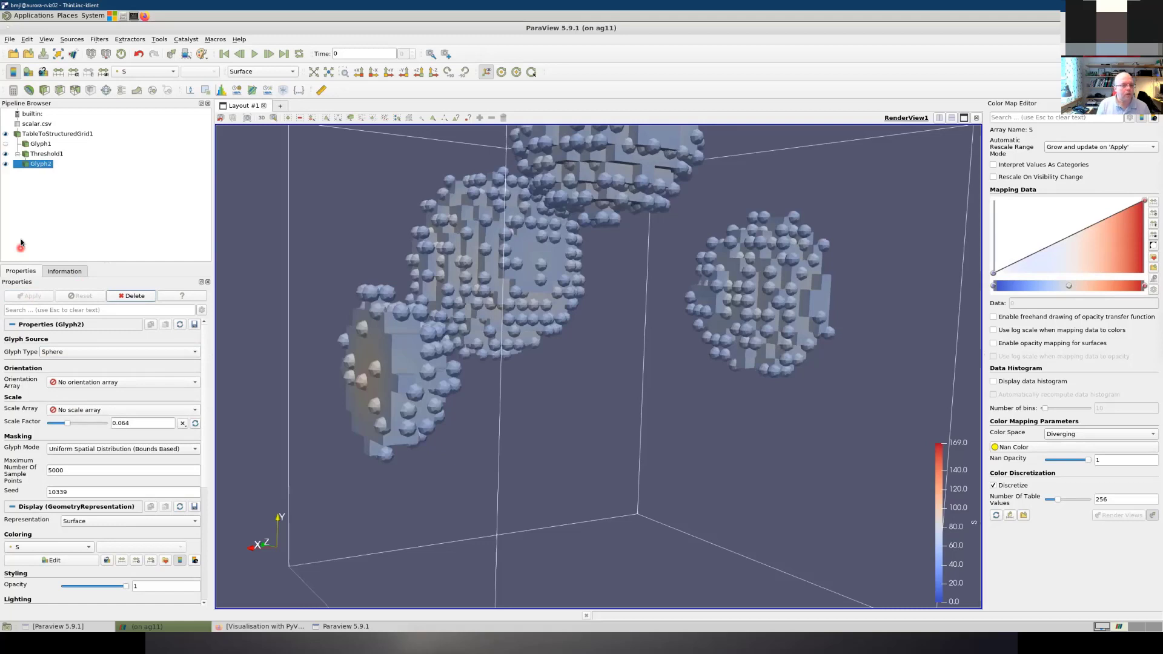
pyautogui.click(5, 154)
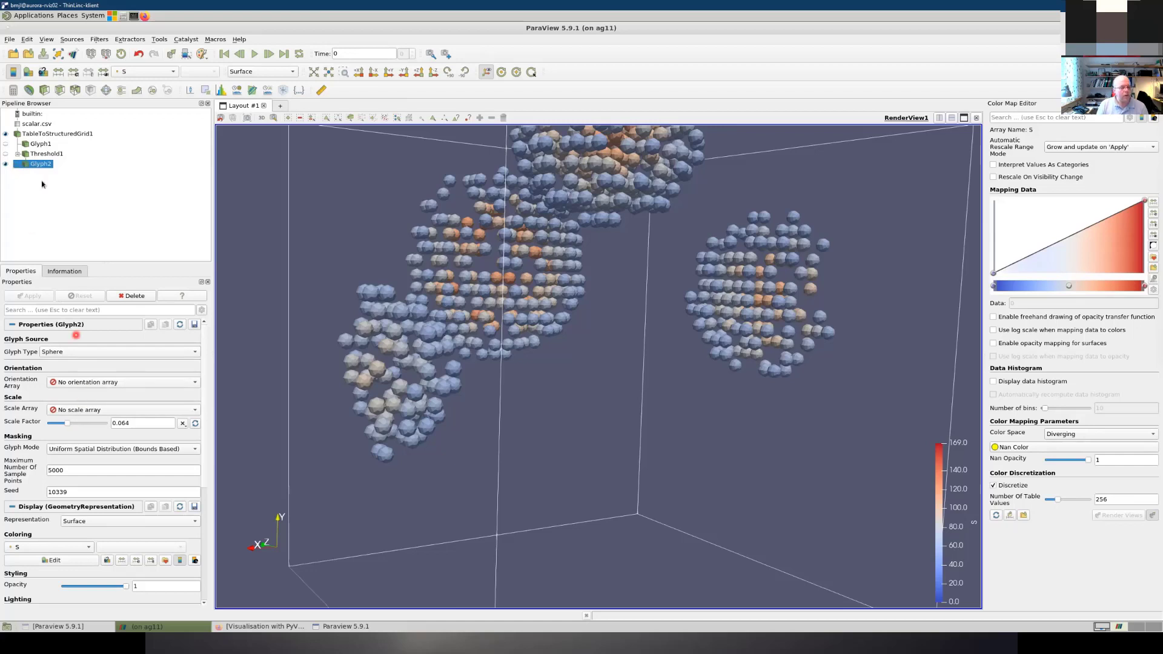
# Step: Widen the threshold range to 35.4816–140.237, apply it and inspect the sphere clusters
pyautogui.click(45, 154)
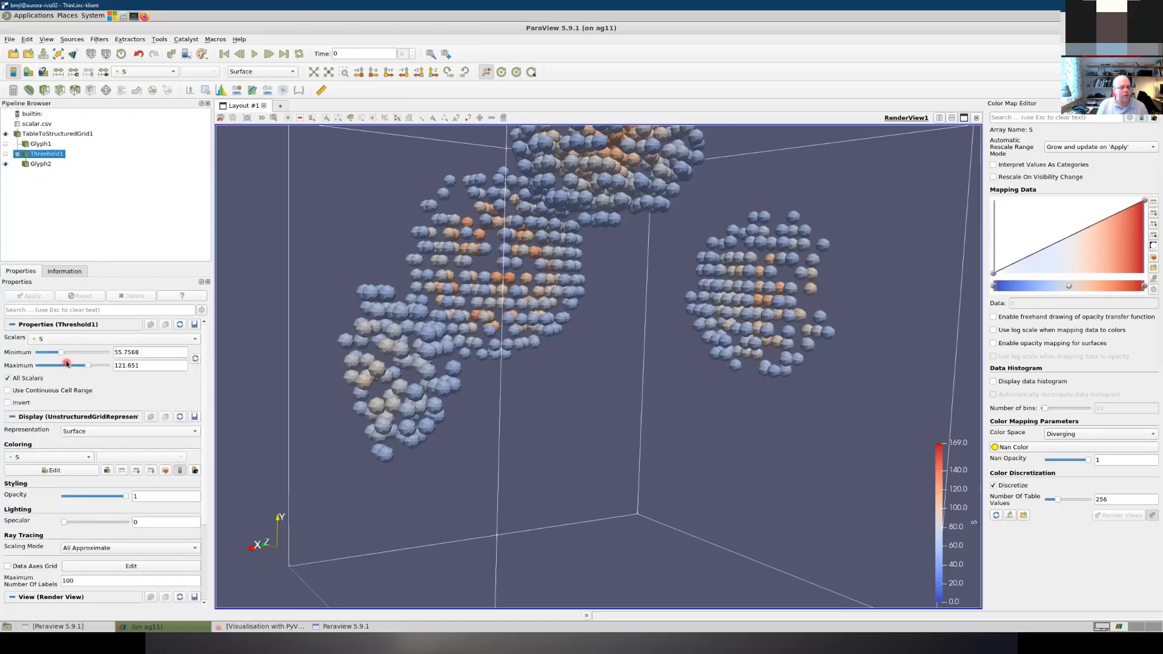
pyautogui.moveTo(63, 352); pyautogui.dragTo(97, 366)
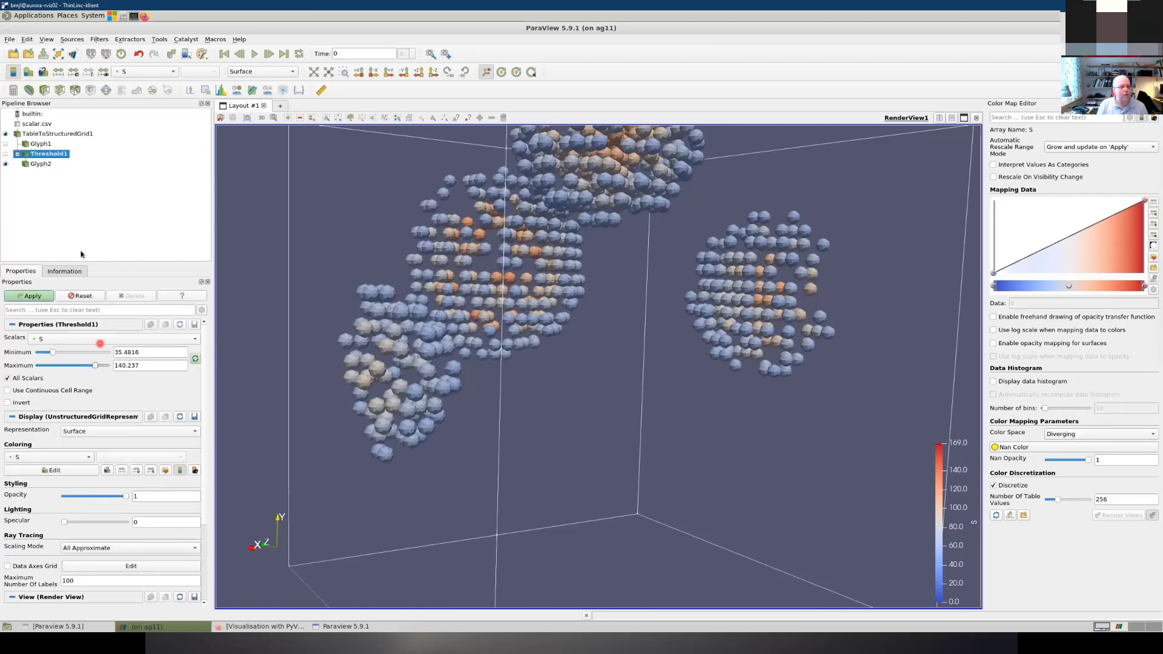
pyautogui.click(23, 297)
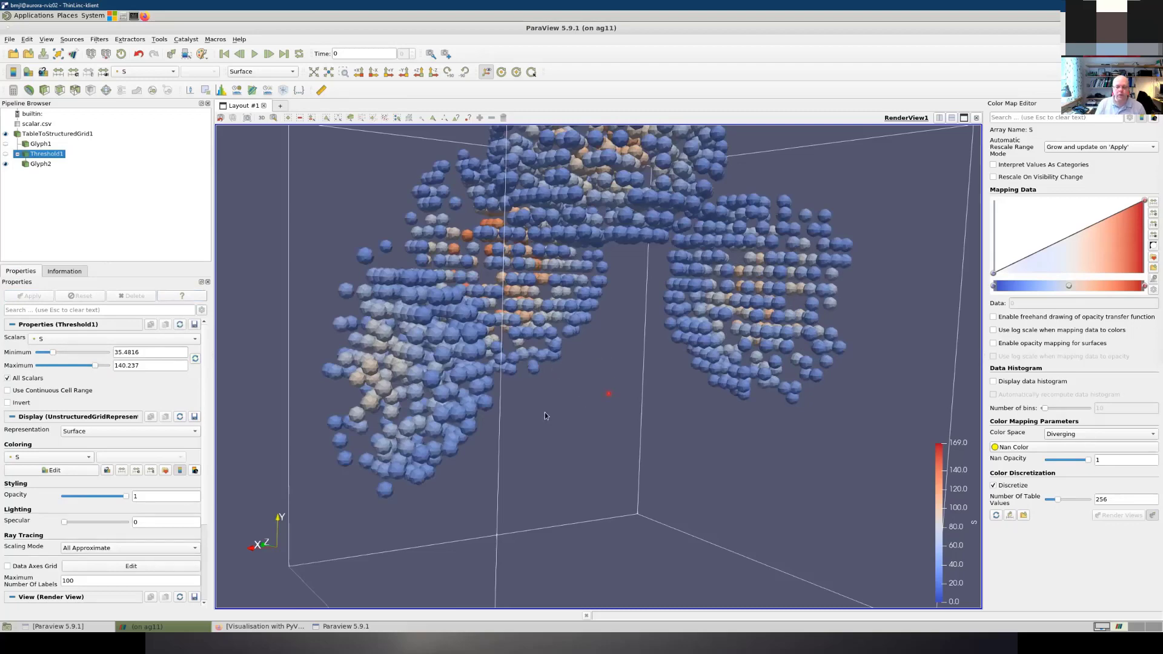
pyautogui.moveTo(544, 412); pyautogui.dragTo(568, 362)
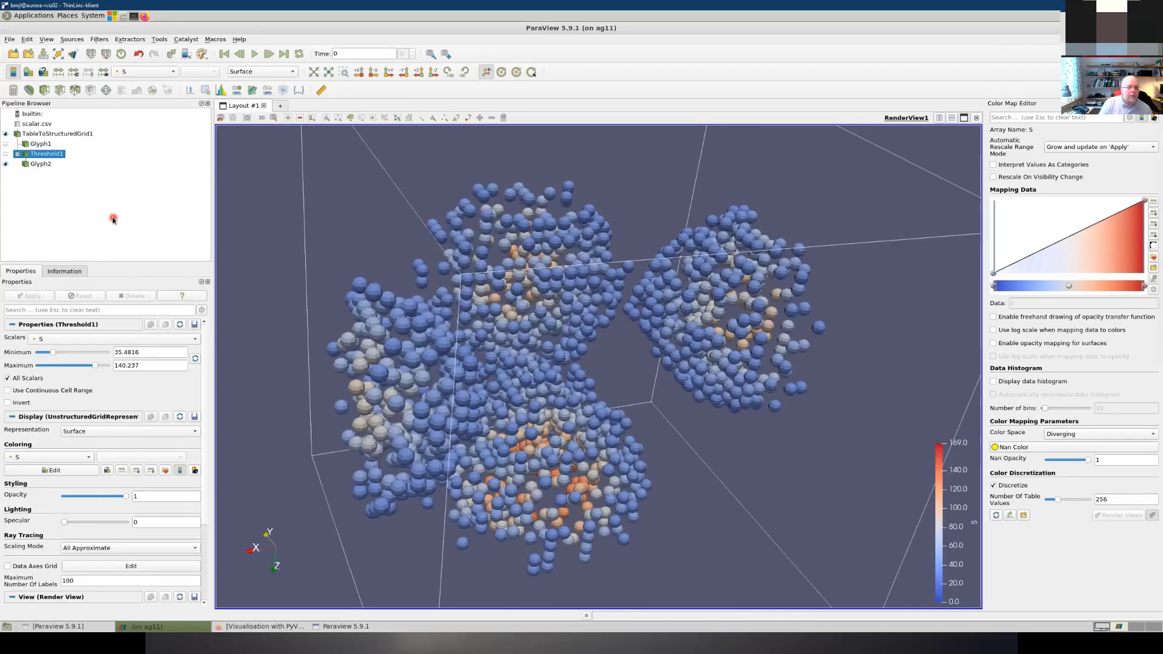
# Step: Hide the threshold's sphere glyphs and add a Slice filter to the structured grid
pyautogui.click(5, 163)
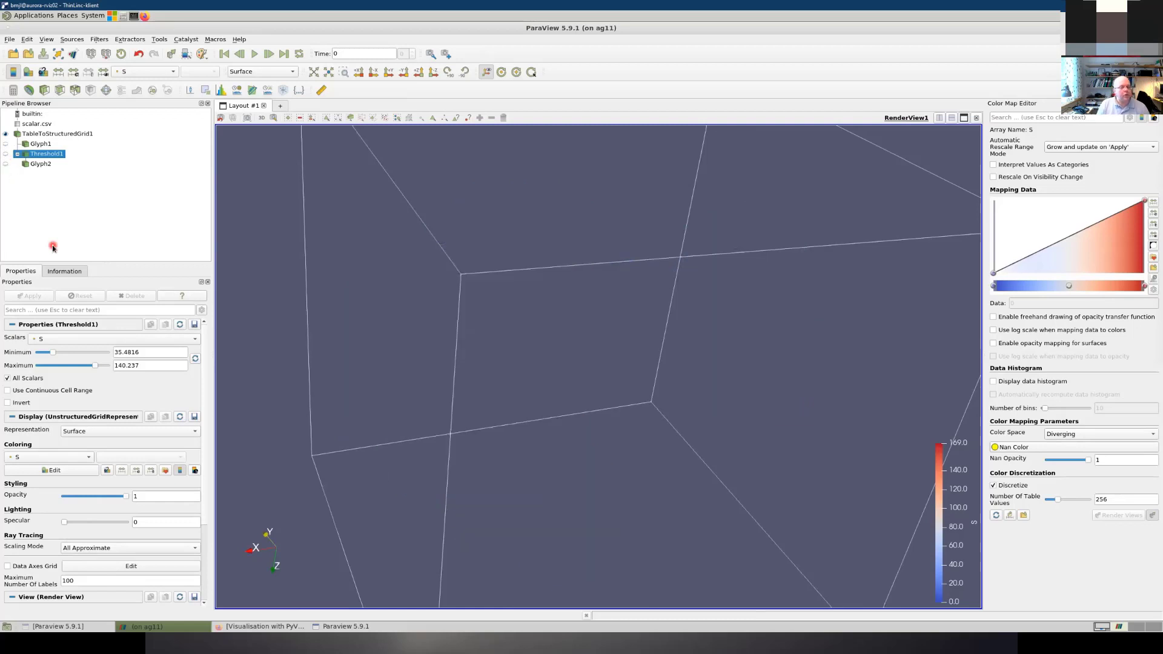
pyautogui.click(84, 135)
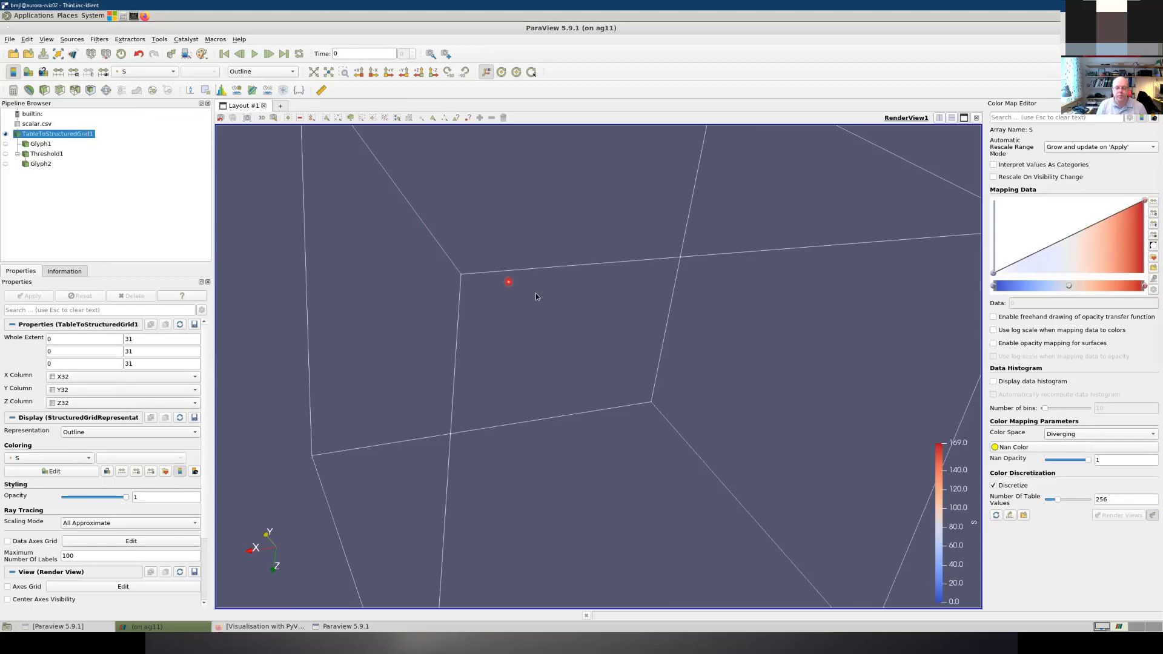
pyautogui.scroll(-3, 536, 294)
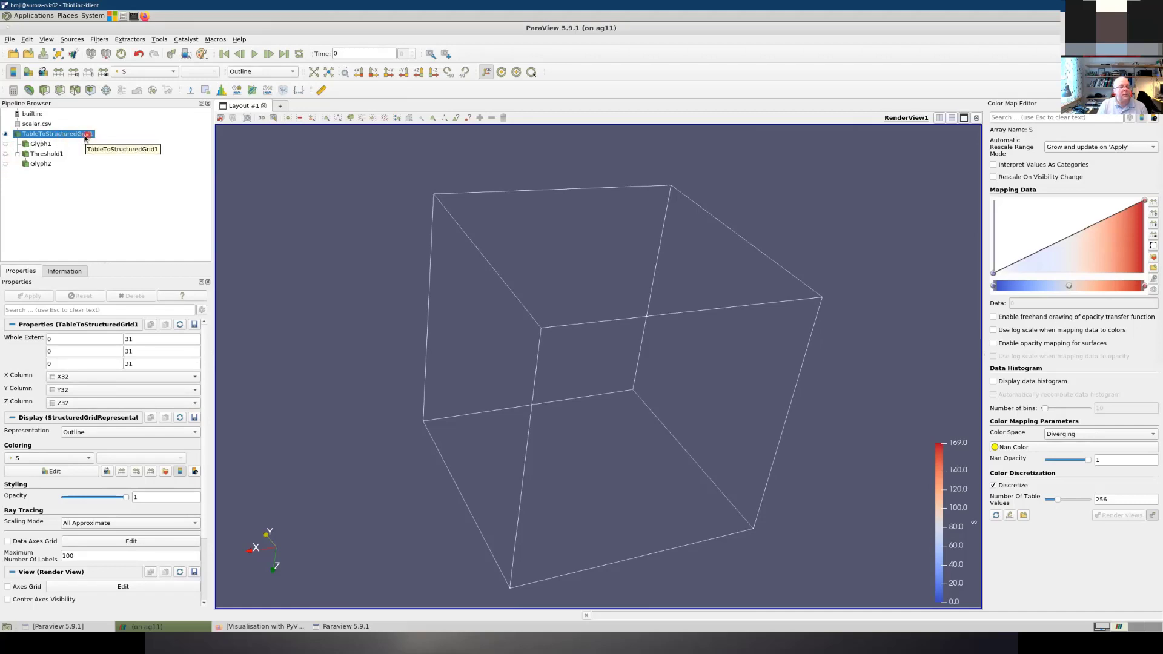
pyautogui.click(59, 90)
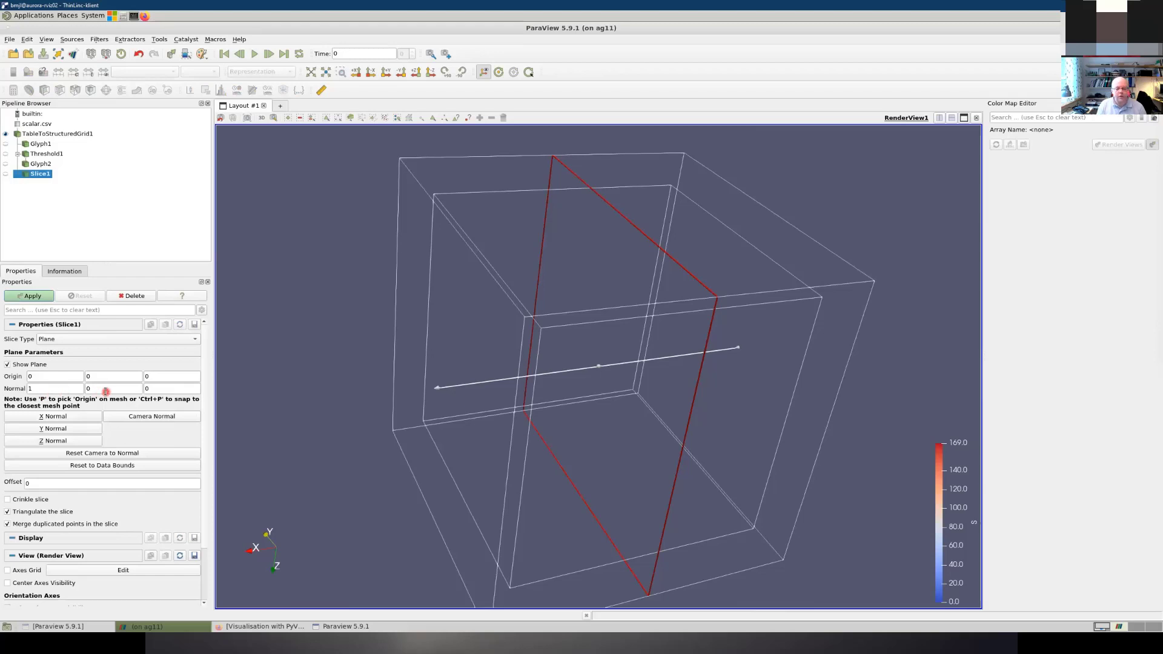
# Step: Preview the slice plane with the Y and Z normals and return it to the X normal
pyautogui.click(55, 429)
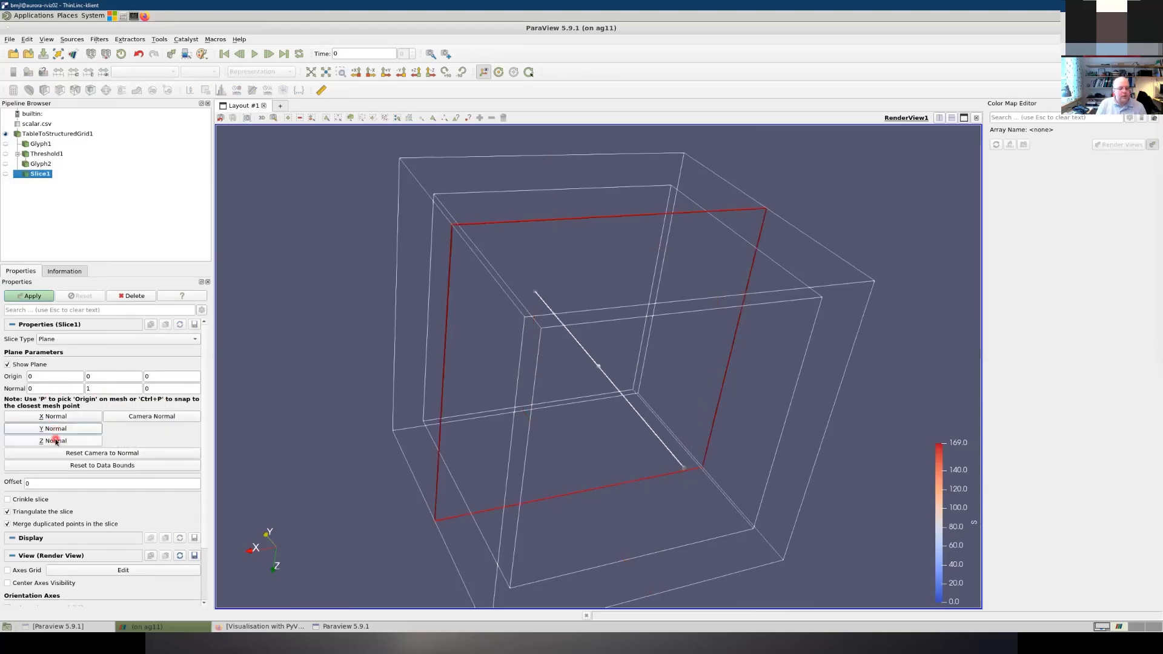
pyautogui.click(56, 440)
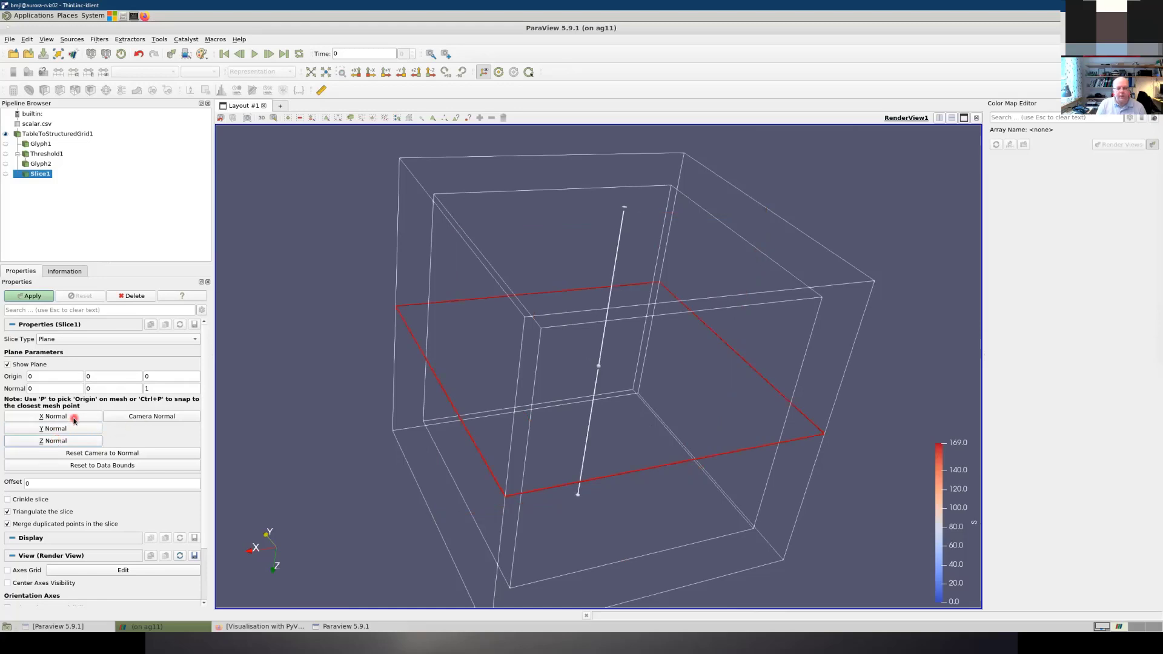
pyautogui.click(56, 417)
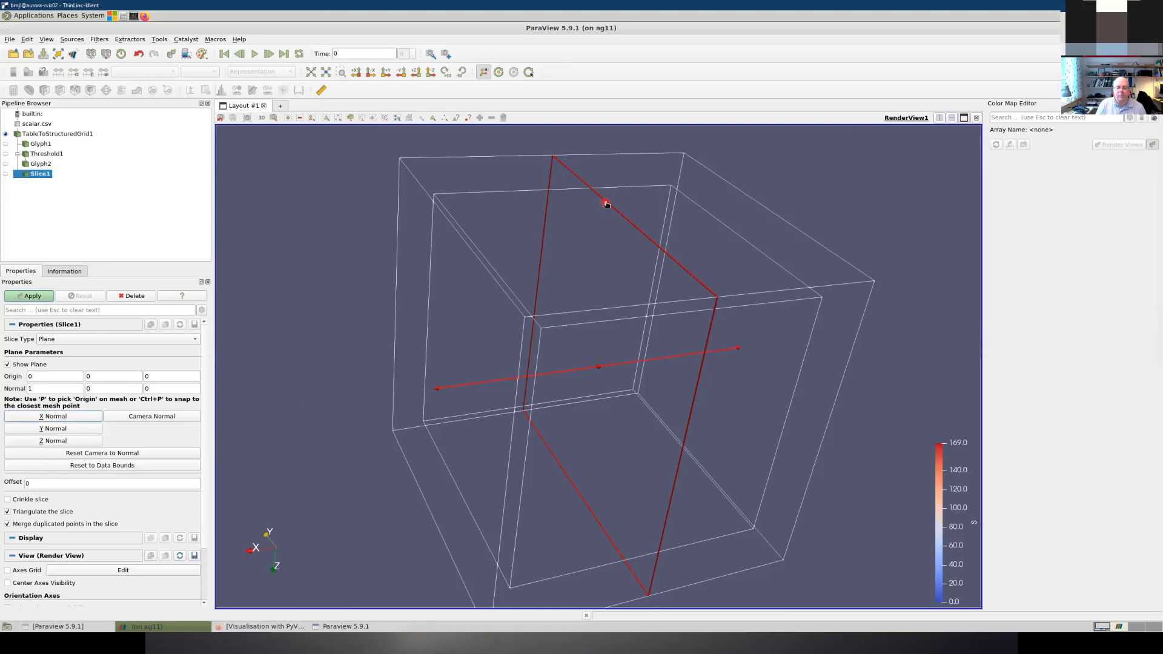
# Step: Shift the slice plane along its X normal to an X origin of about -0.303 and apply the slice
pyautogui.moveTo(606, 205); pyautogui.dragTo(660, 241)
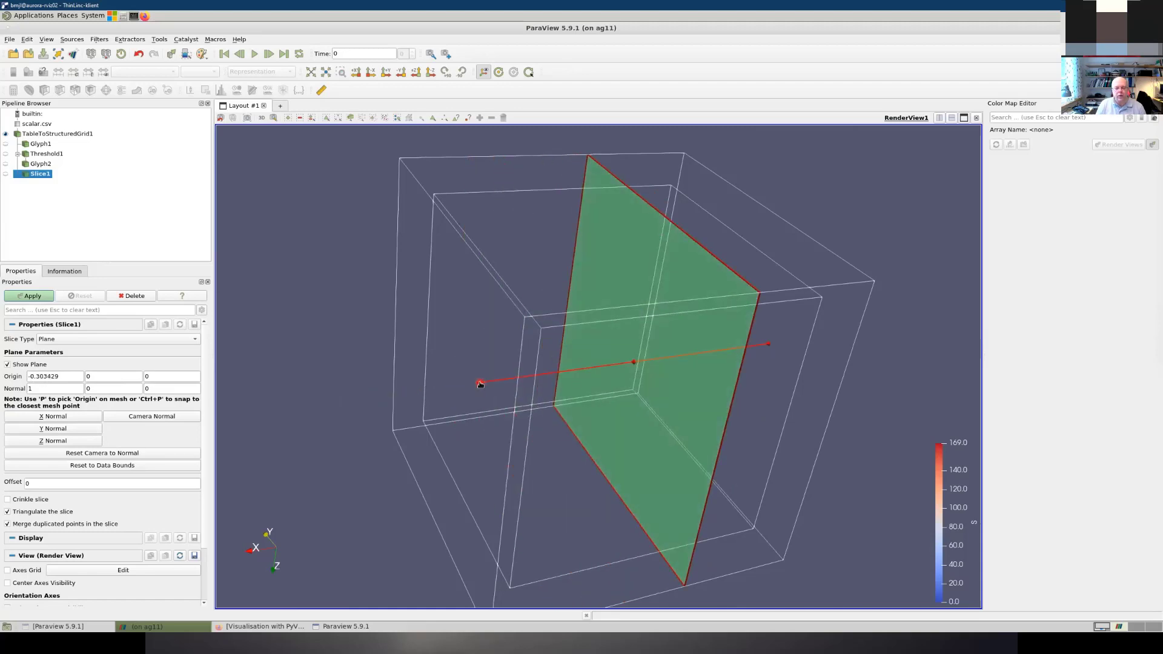
pyautogui.moveTo(479, 380); pyautogui.dragTo(602, 303)
pyautogui.click(68, 417)
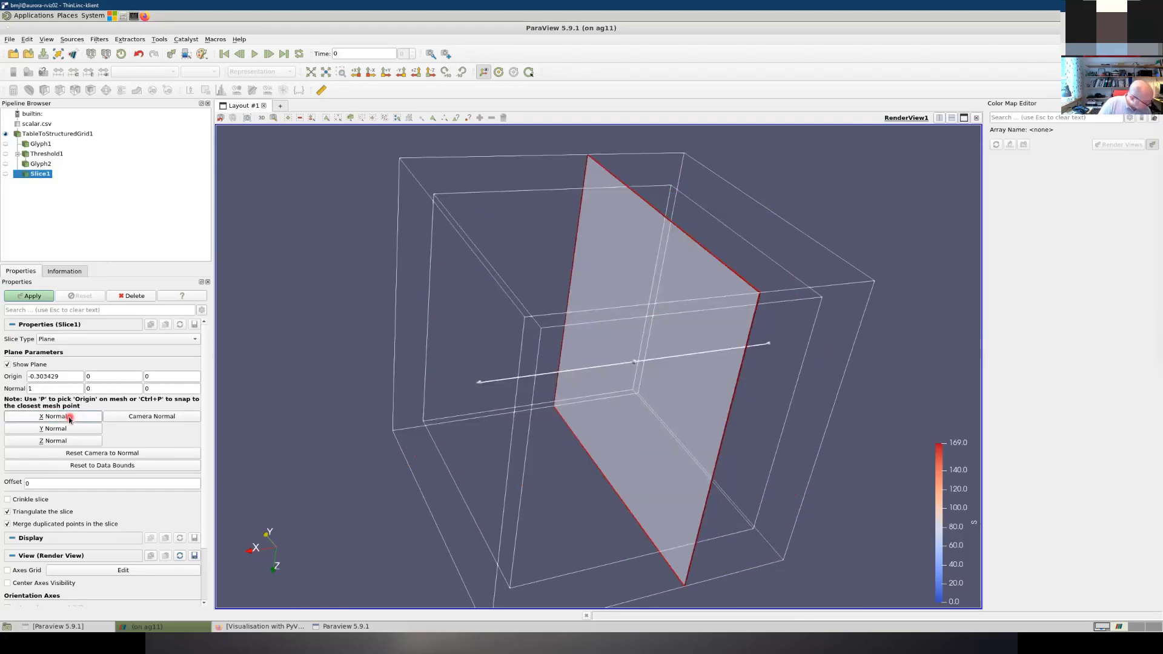
pyautogui.click(31, 296)
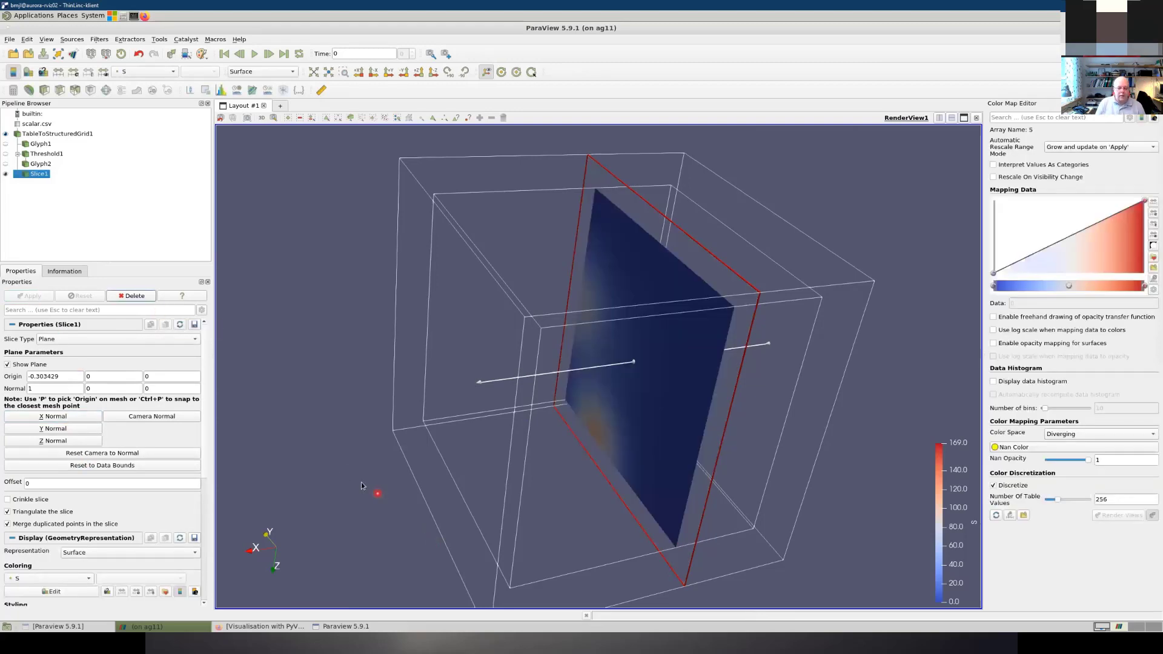
# Step: Move the slice plane to an X origin of about 0.071, apply it and turn on automatic applying of changes
pyautogui.moveTo(361, 482); pyautogui.dragTo(436, 478)
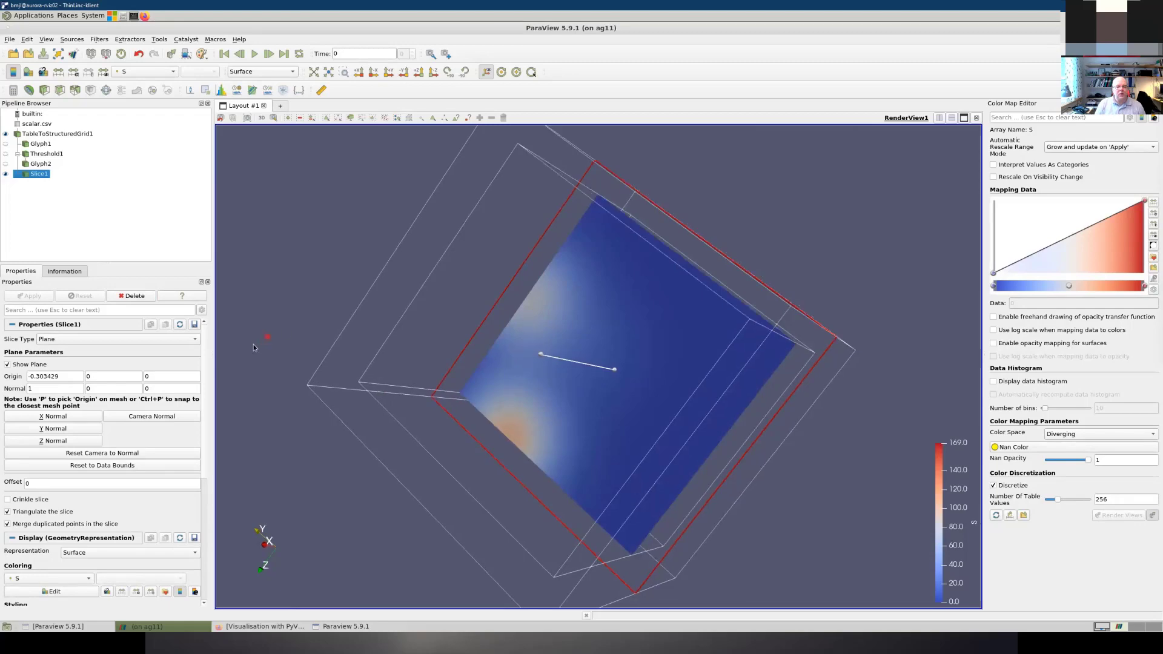
pyautogui.moveTo(253, 344); pyautogui.dragTo(232, 330)
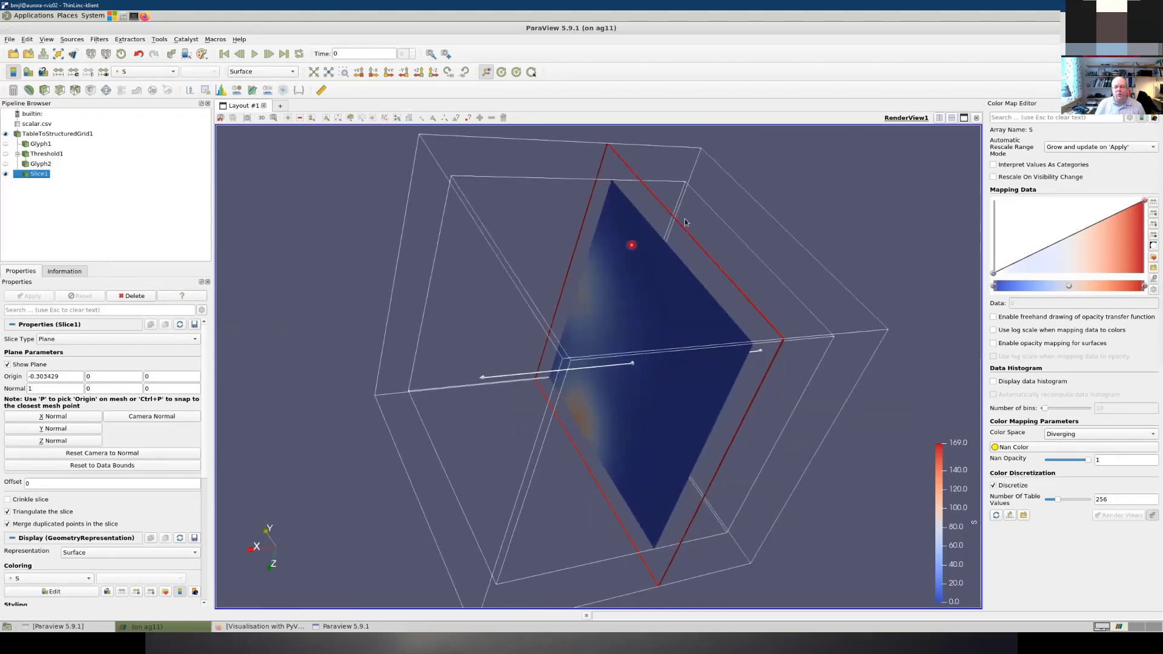
pyautogui.click(651, 228)
pyautogui.moveTo(651, 228); pyautogui.dragTo(586, 311)
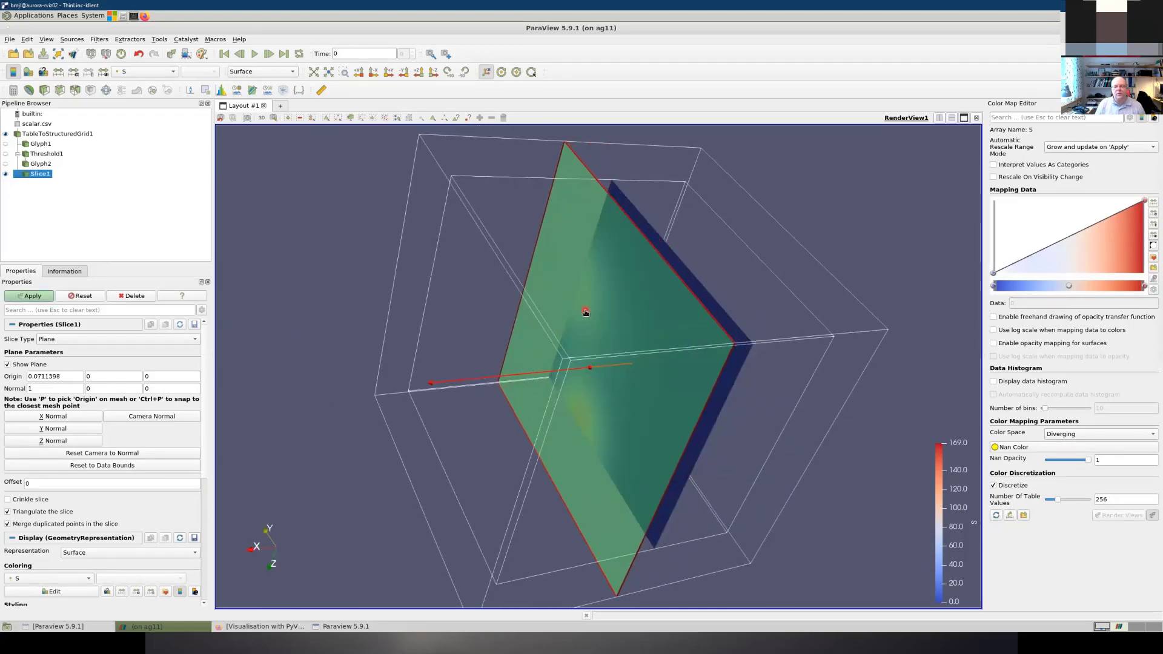
pyautogui.click(33, 303)
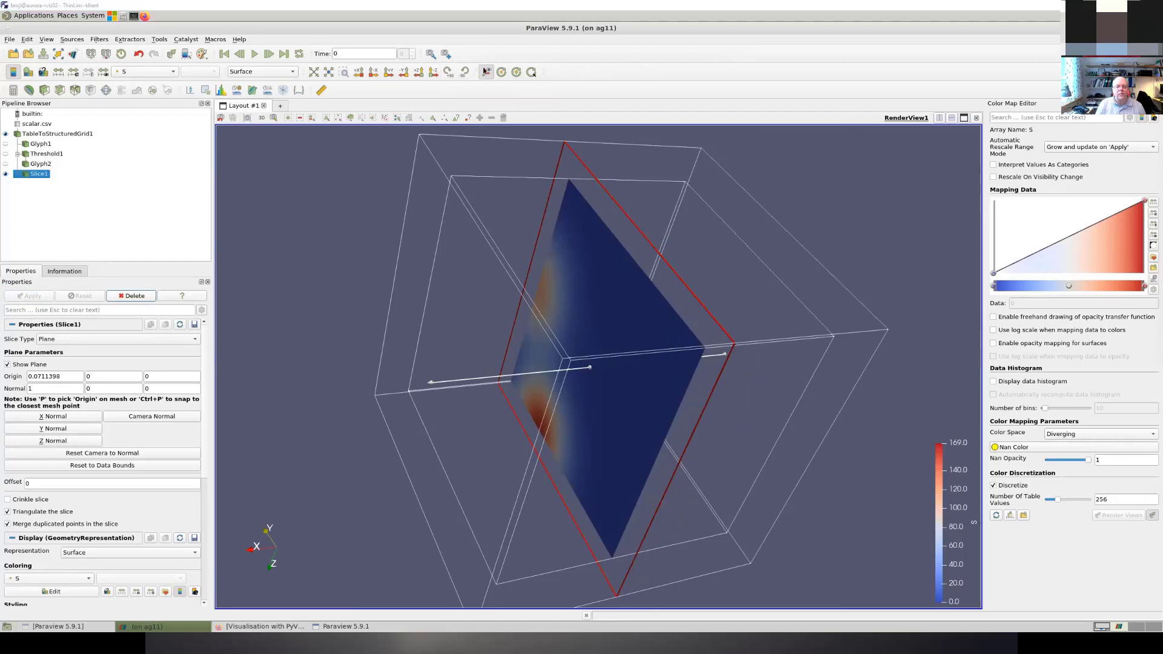
pyautogui.click(170, 56)
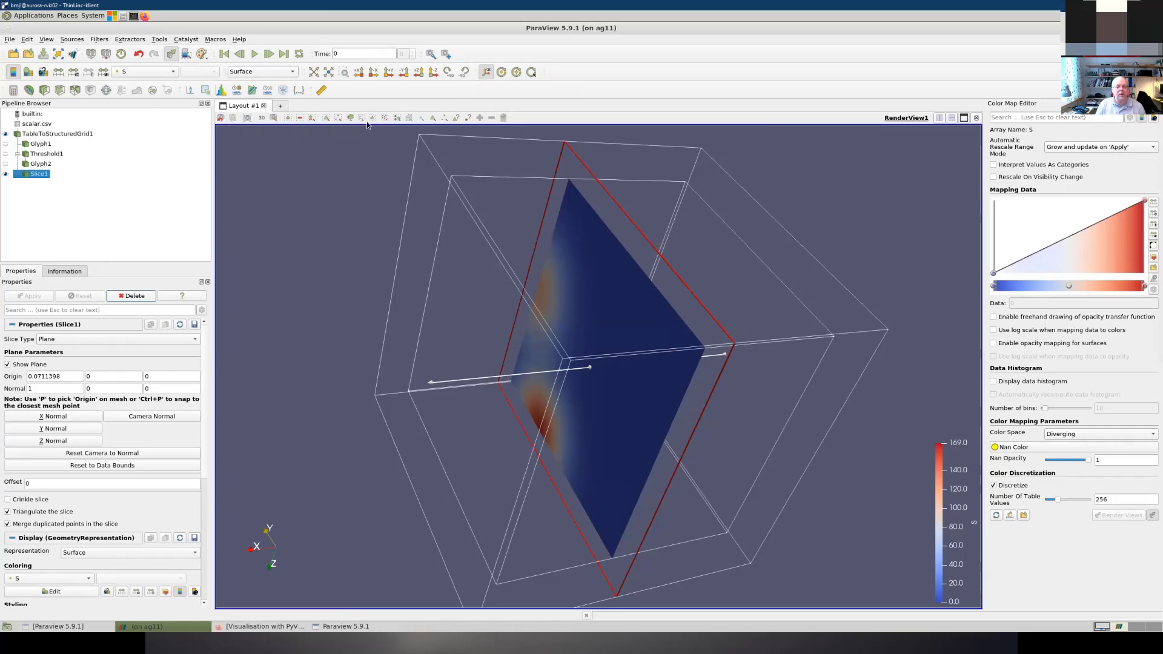
# Step: Shift the slice plane slightly along its X normal to an X origin of about 0.086
pyautogui.click(676, 44)
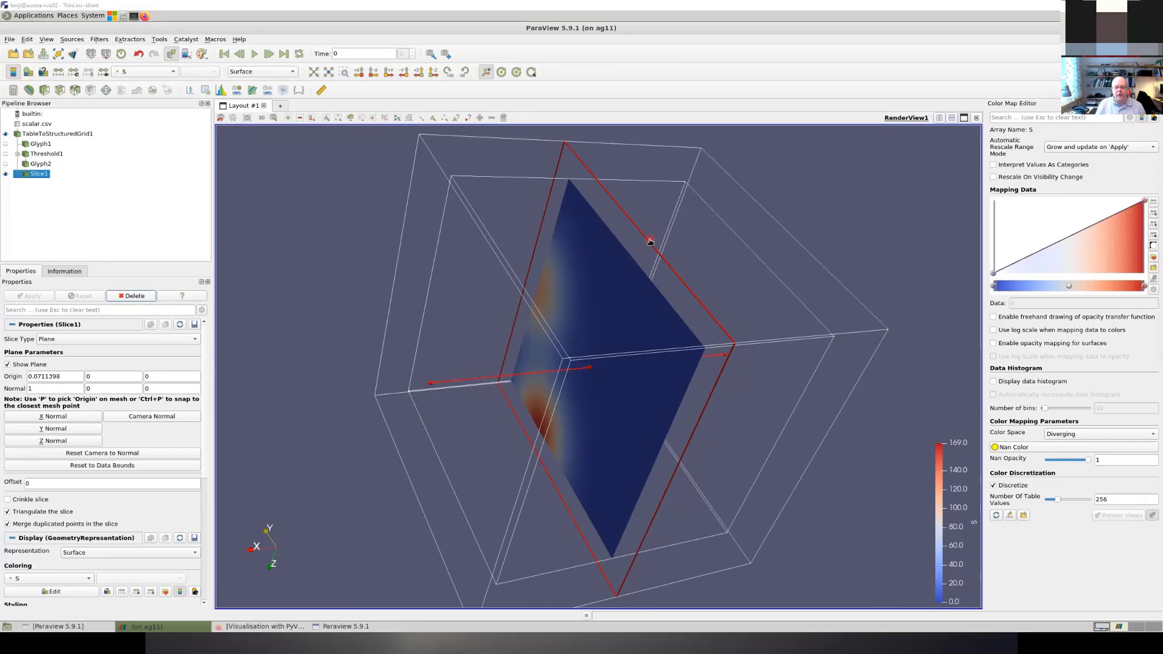
pyautogui.moveTo(643, 246); pyautogui.dragTo(645, 284)
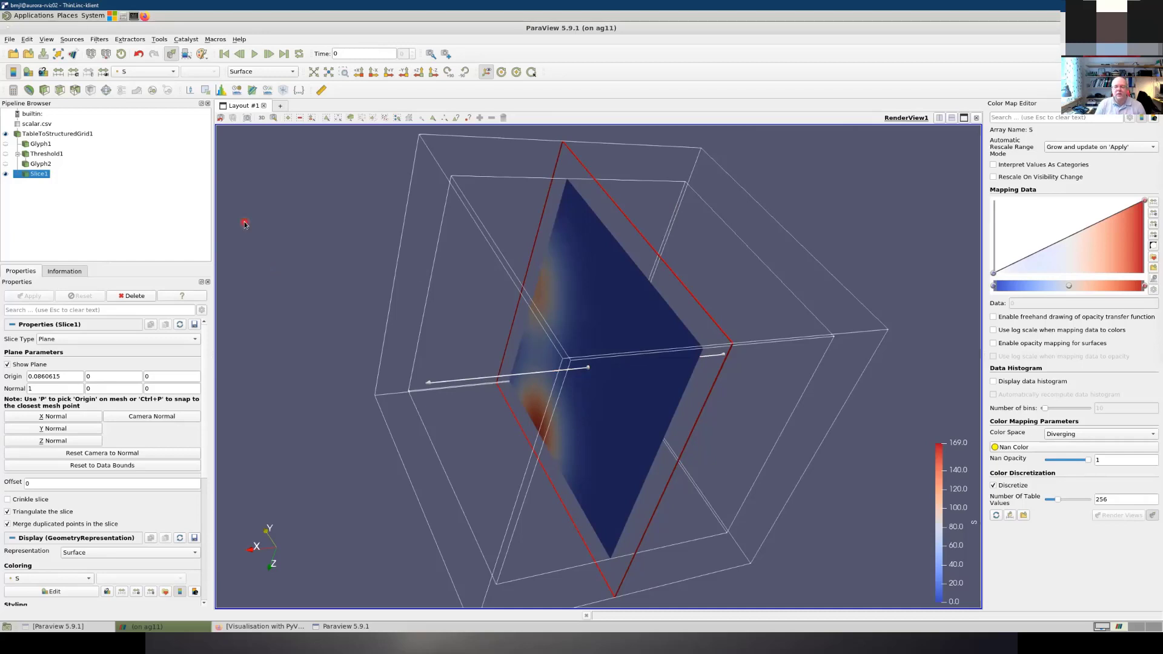
# Step: Display the structured grid around the slice as a translucent surface with an opacity of 0.16
pyautogui.click(36, 135)
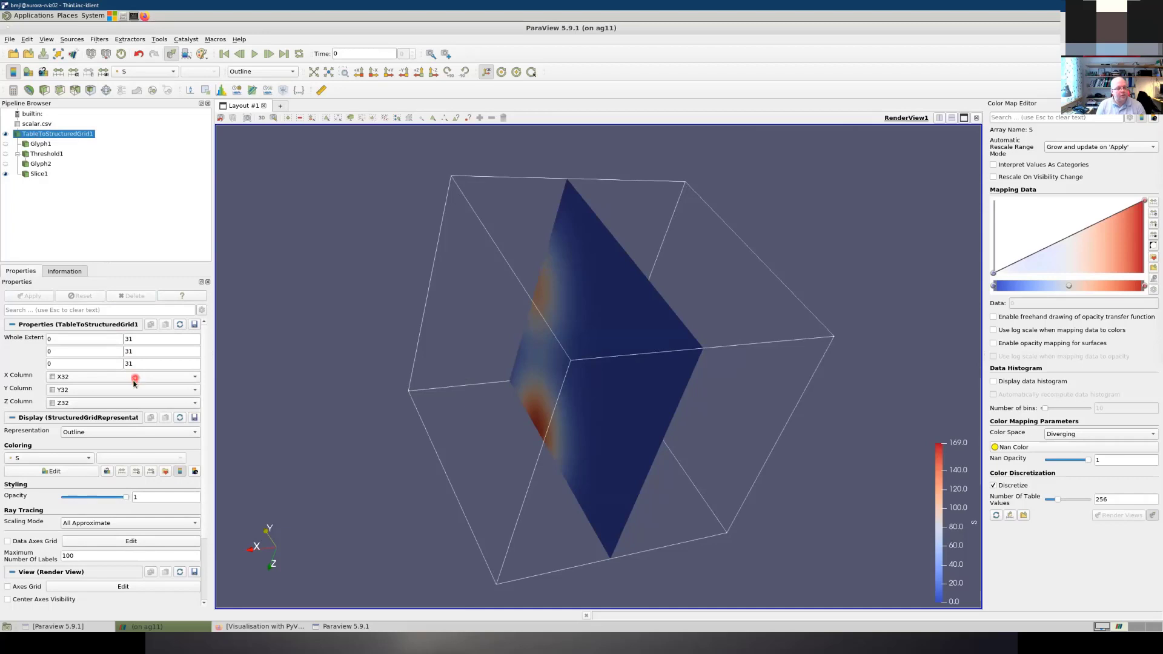
pyautogui.click(135, 433)
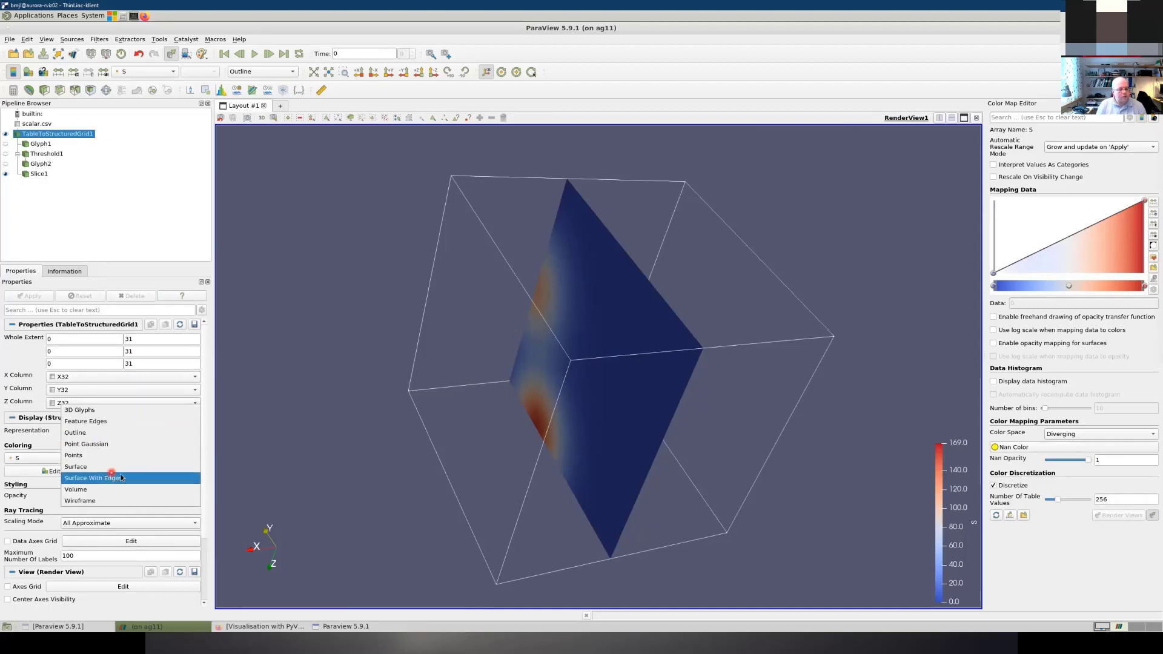
pyautogui.click(128, 468)
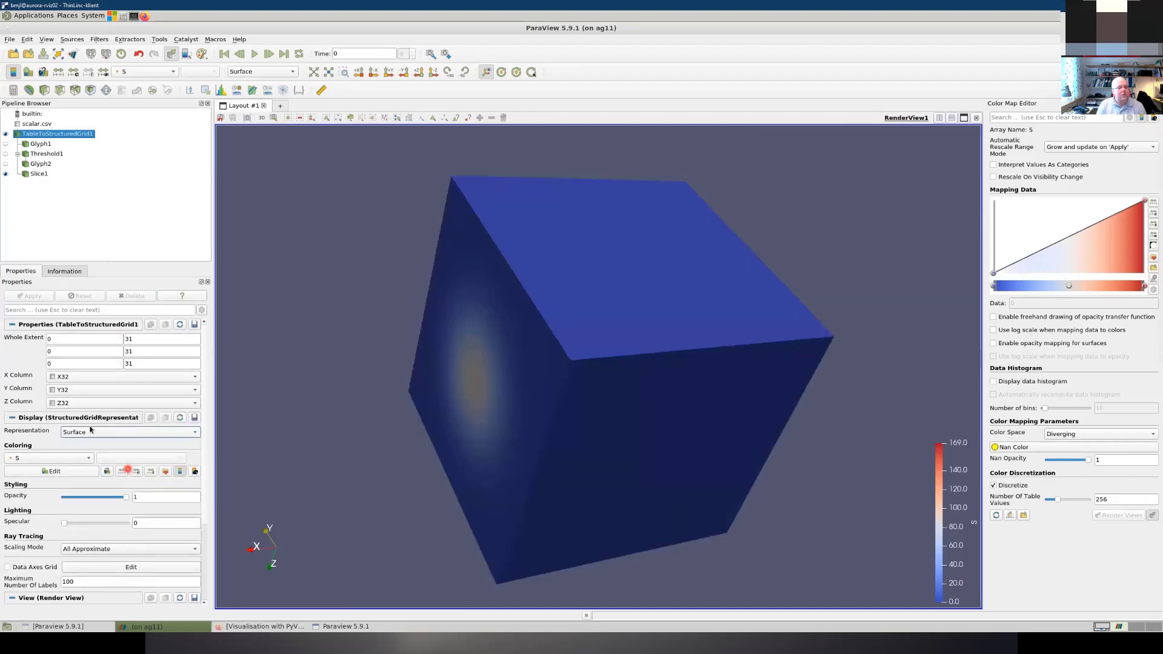
pyautogui.moveTo(125, 498); pyautogui.dragTo(74, 497)
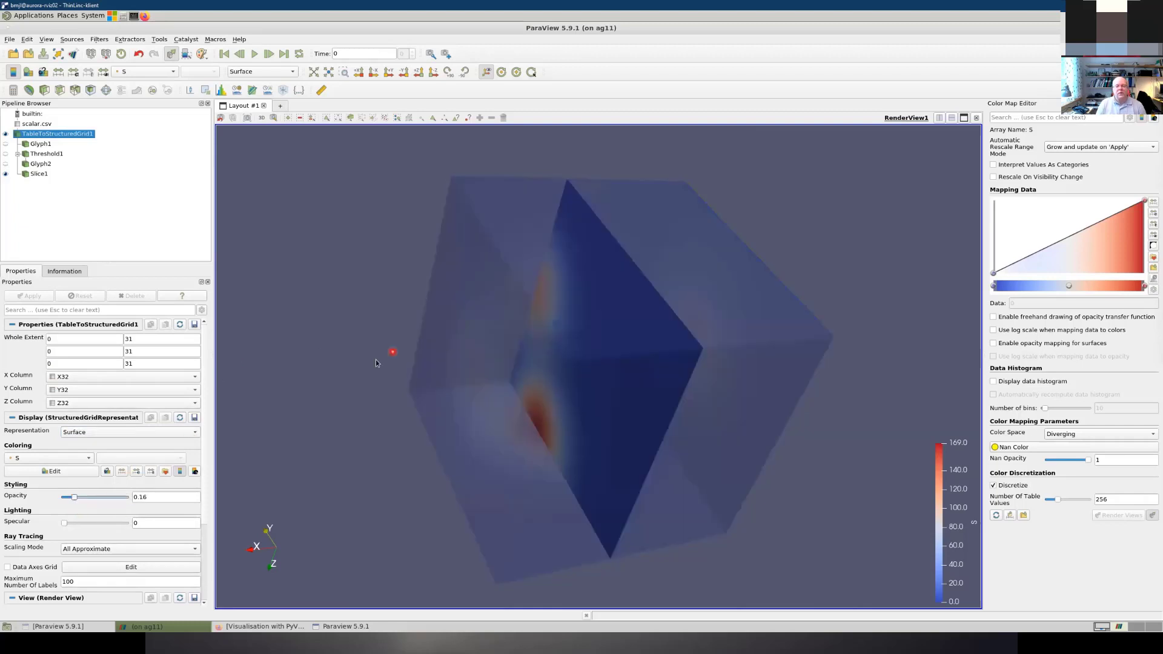
pyautogui.moveTo(376, 358); pyautogui.dragTo(136, 285)
pyautogui.moveTo(833, 397); pyautogui.dragTo(702, 408)
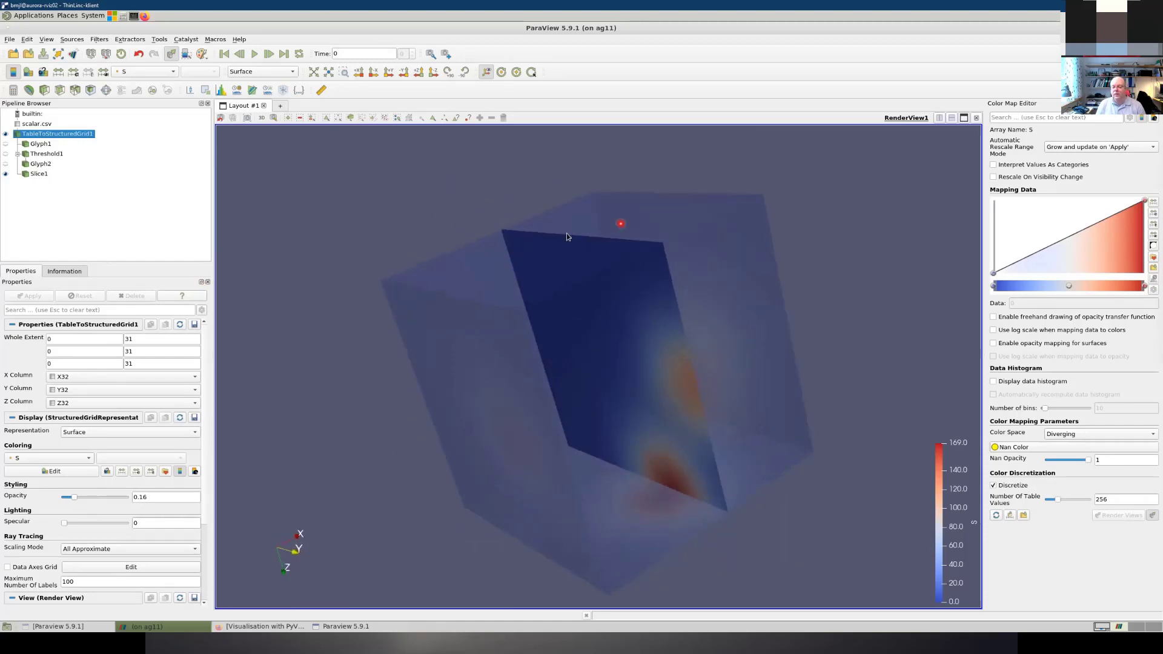
pyautogui.moveTo(310, 426); pyautogui.dragTo(343, 426)
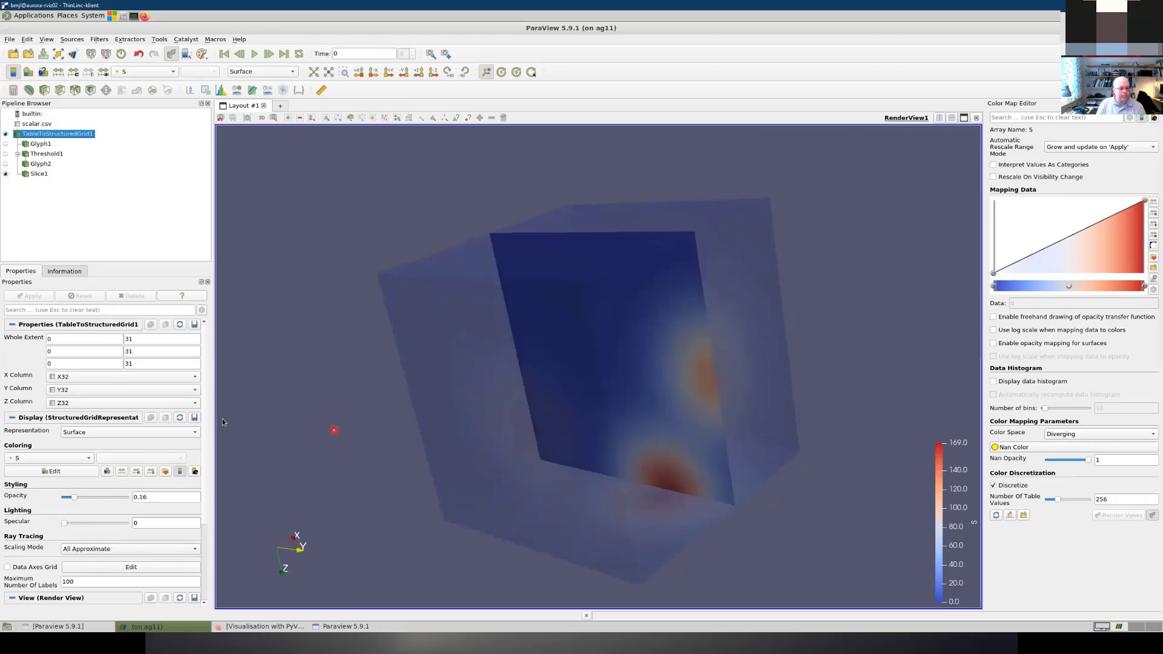
# Step: Hide the structured grid and contour the slice by S at 10 linearly spaced values from 0 to 163.442
pyautogui.click(5, 134)
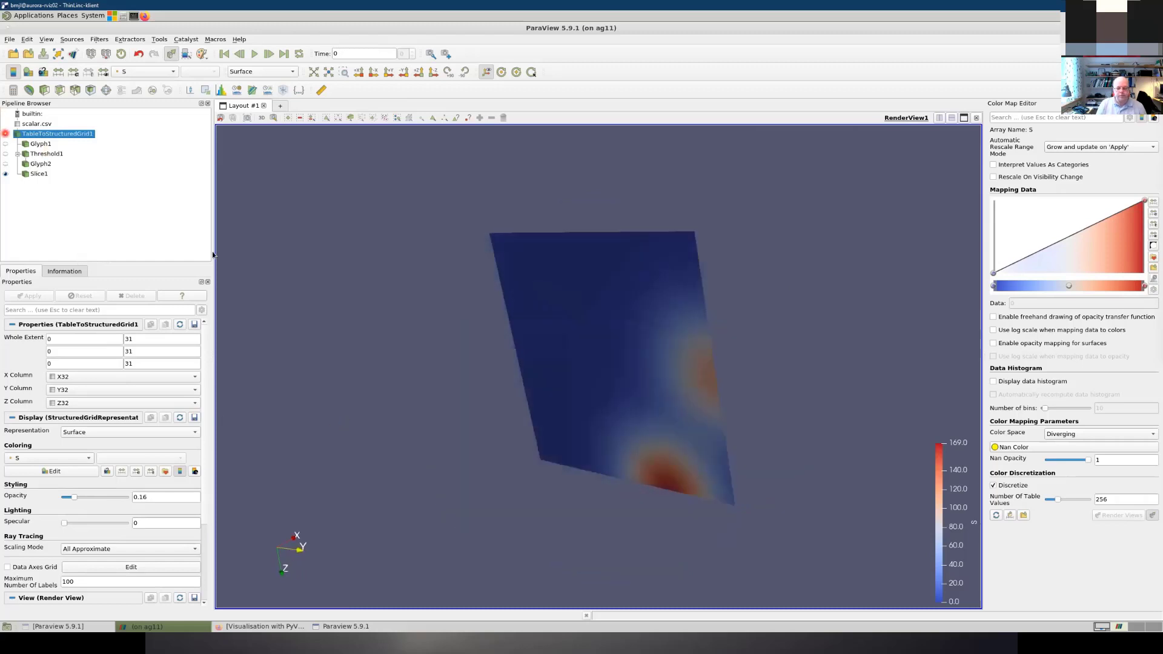
pyautogui.click(36, 175)
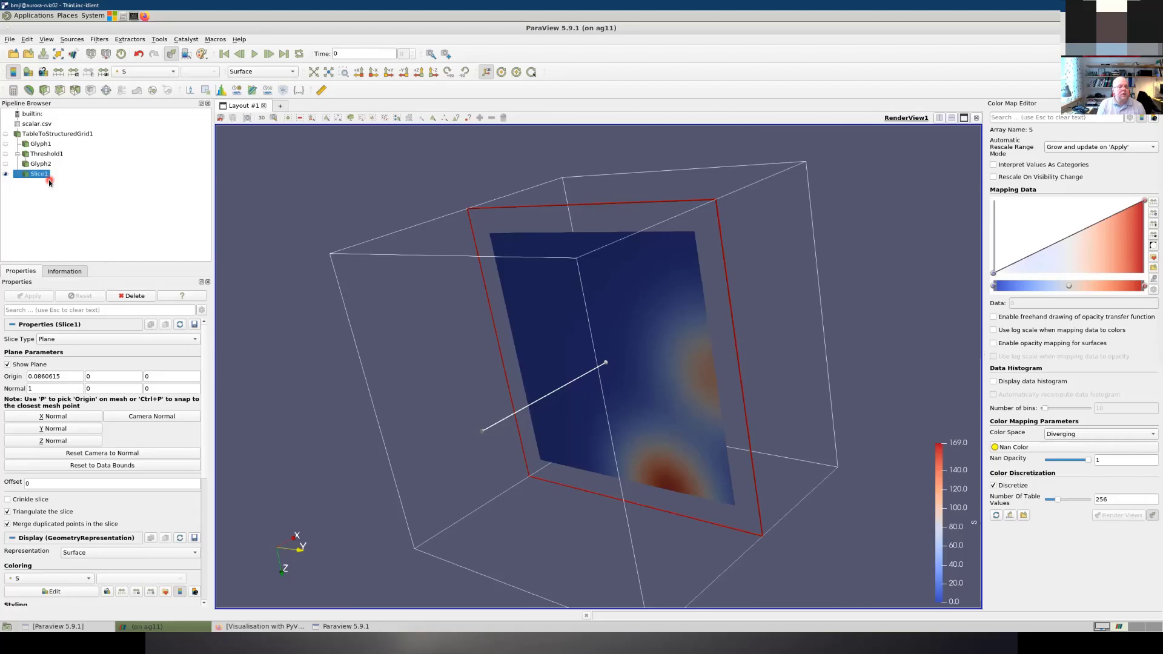
pyautogui.click(29, 91)
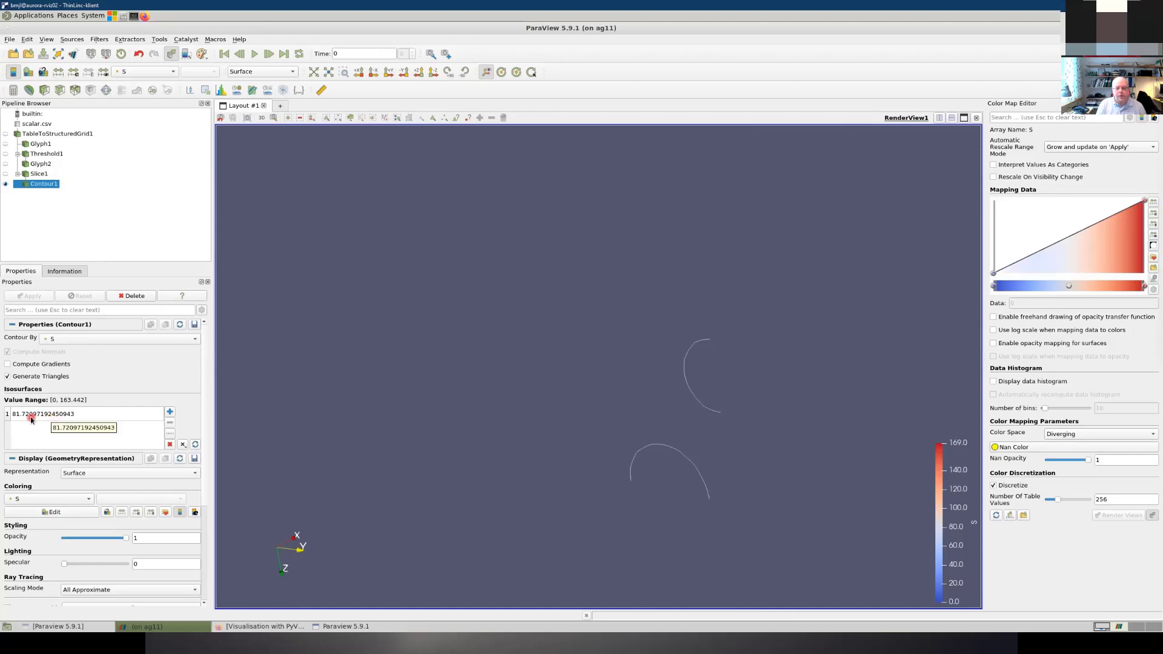
pyautogui.click(170, 445)
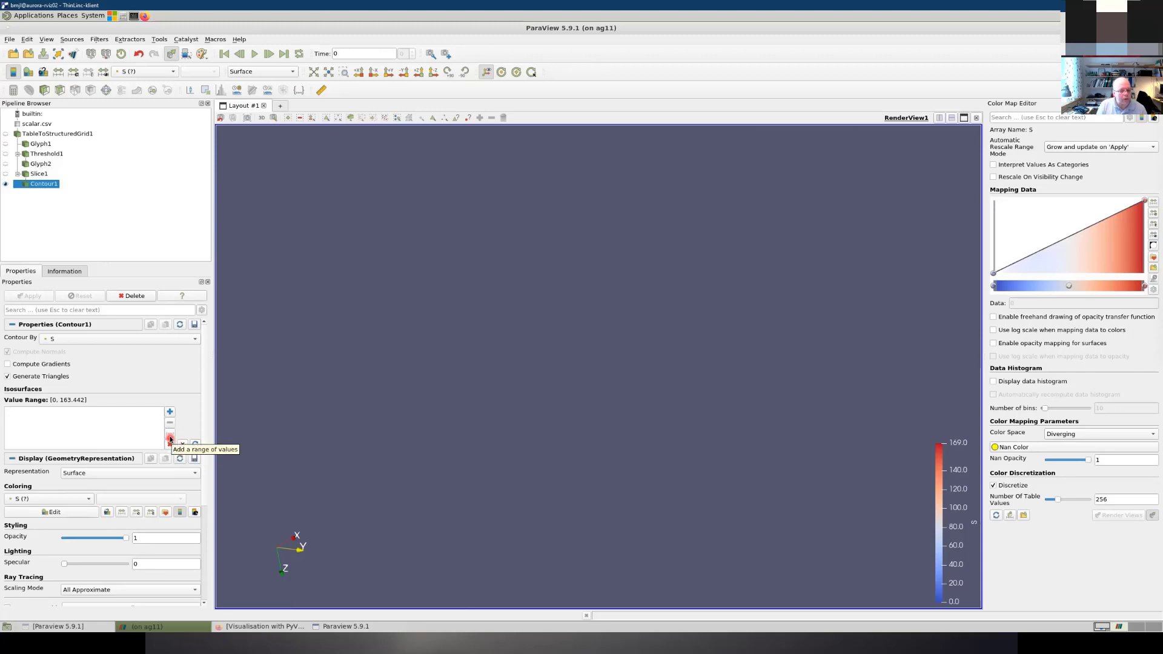
pyautogui.click(171, 436)
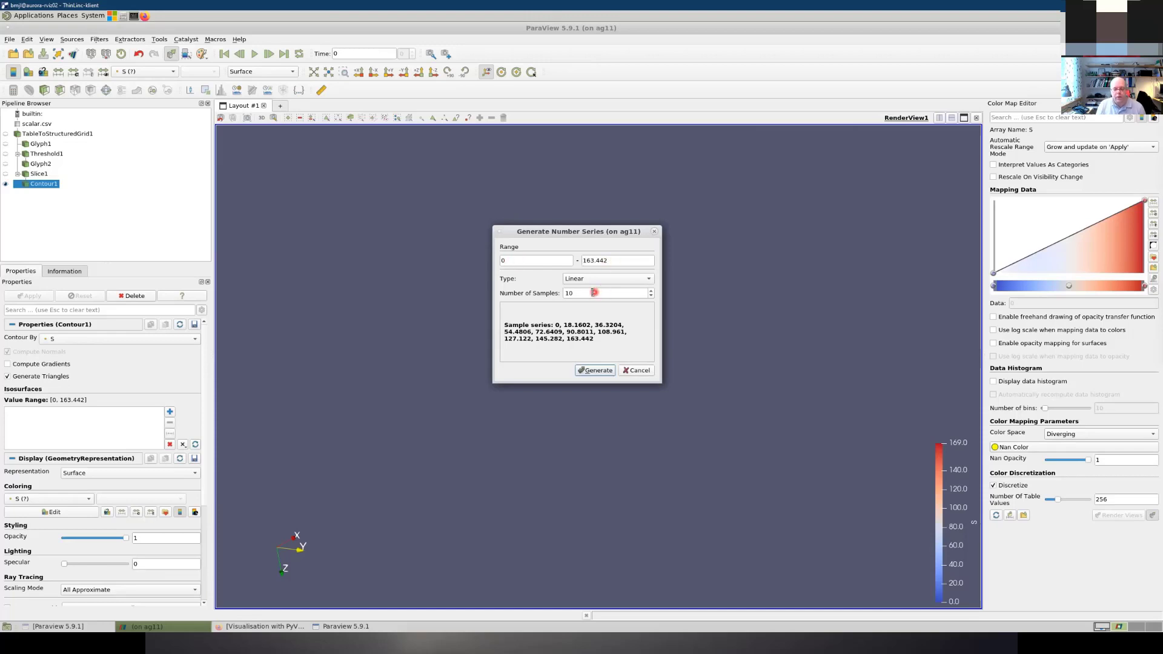
pyautogui.click(595, 370)
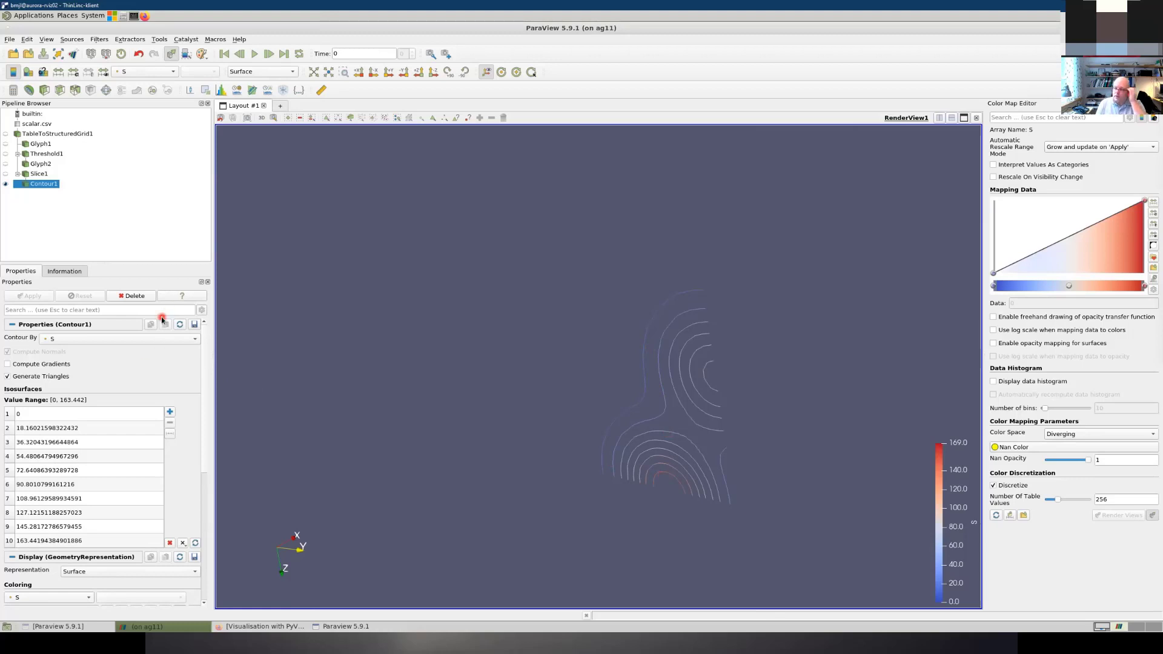
# Step: Move the slice plane under the contour lines to an X origin of about 0.303
pyautogui.click(36, 175)
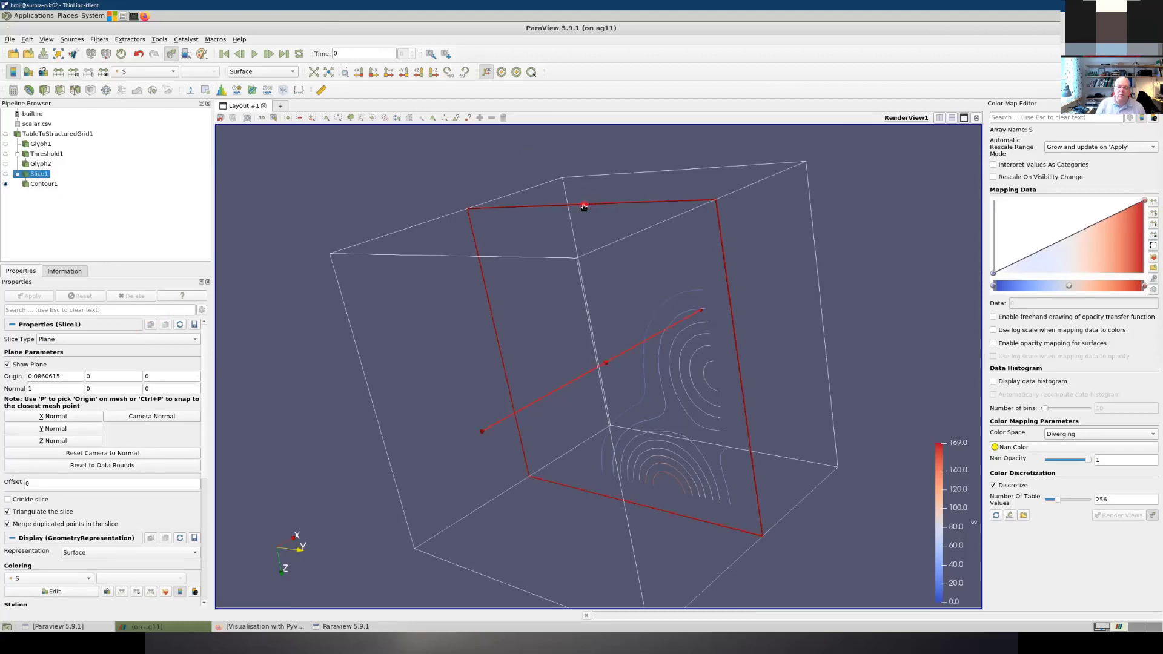
pyautogui.moveTo(575, 218); pyautogui.dragTo(644, 222)
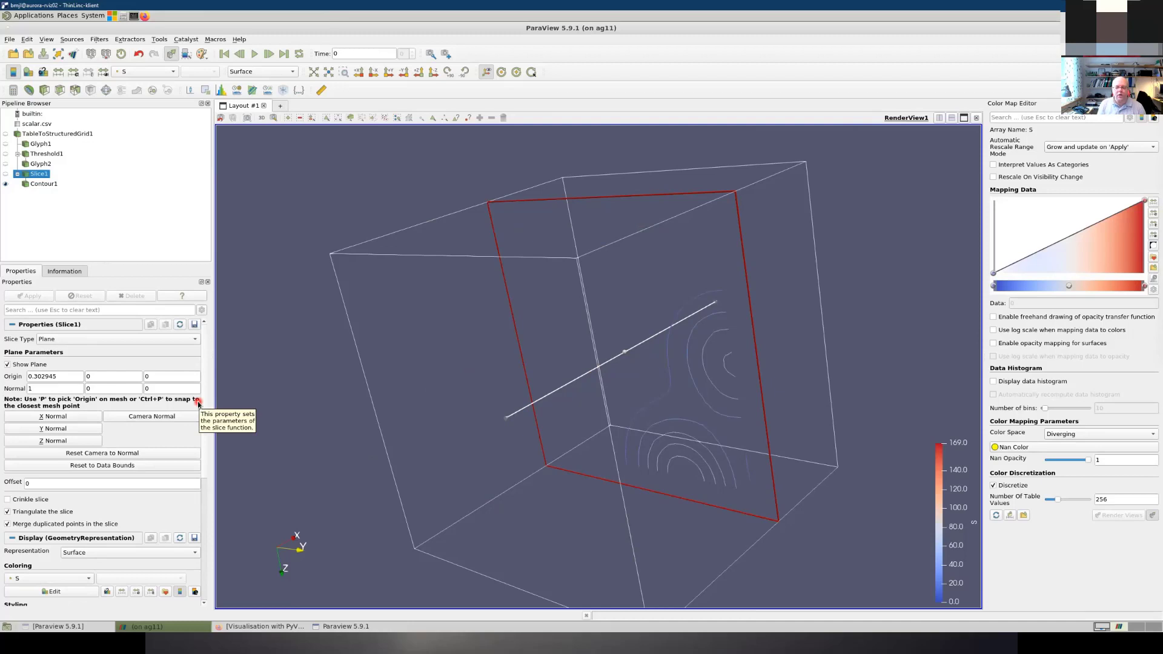
# Step: Display the slice's contour lines as a wireframe with a line width of 2
pyautogui.click(41, 184)
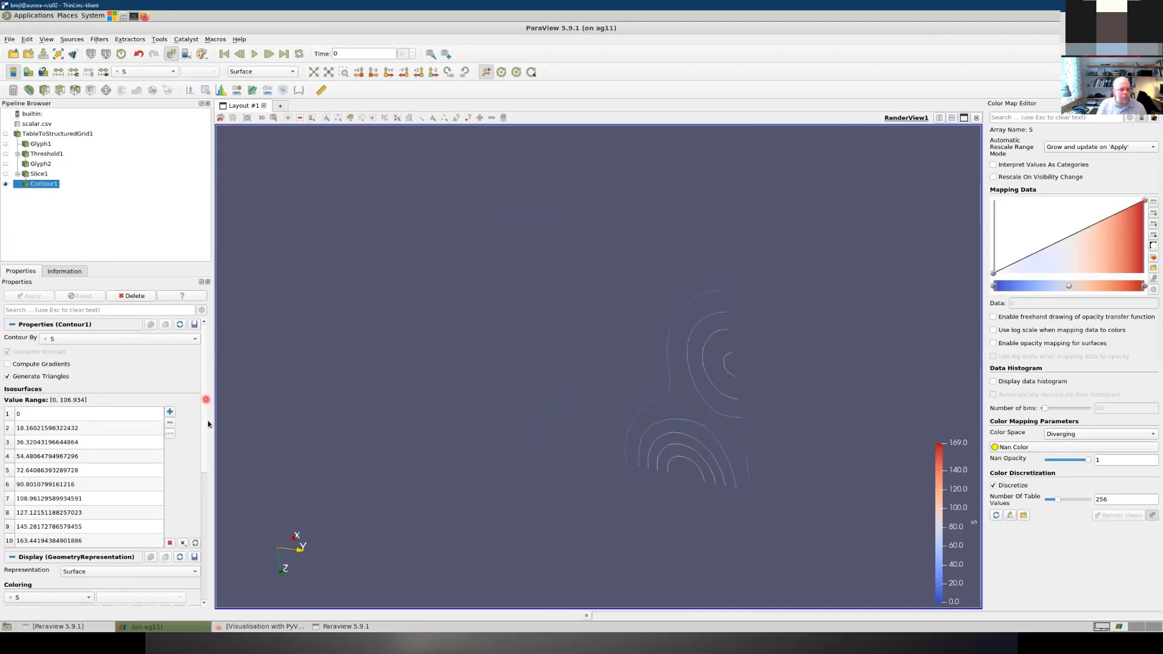
pyautogui.moveTo(206, 400); pyautogui.dragTo(202, 366)
pyautogui.click(106, 571)
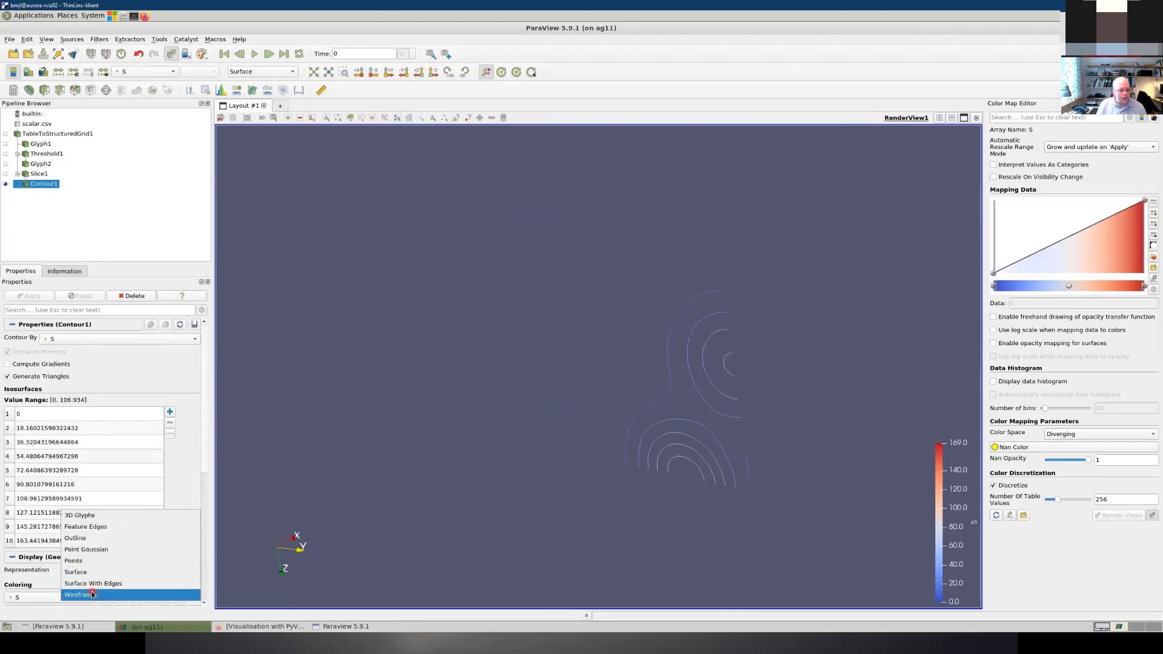
pyautogui.click(92, 594)
pyautogui.scroll(-4, 159, 520)
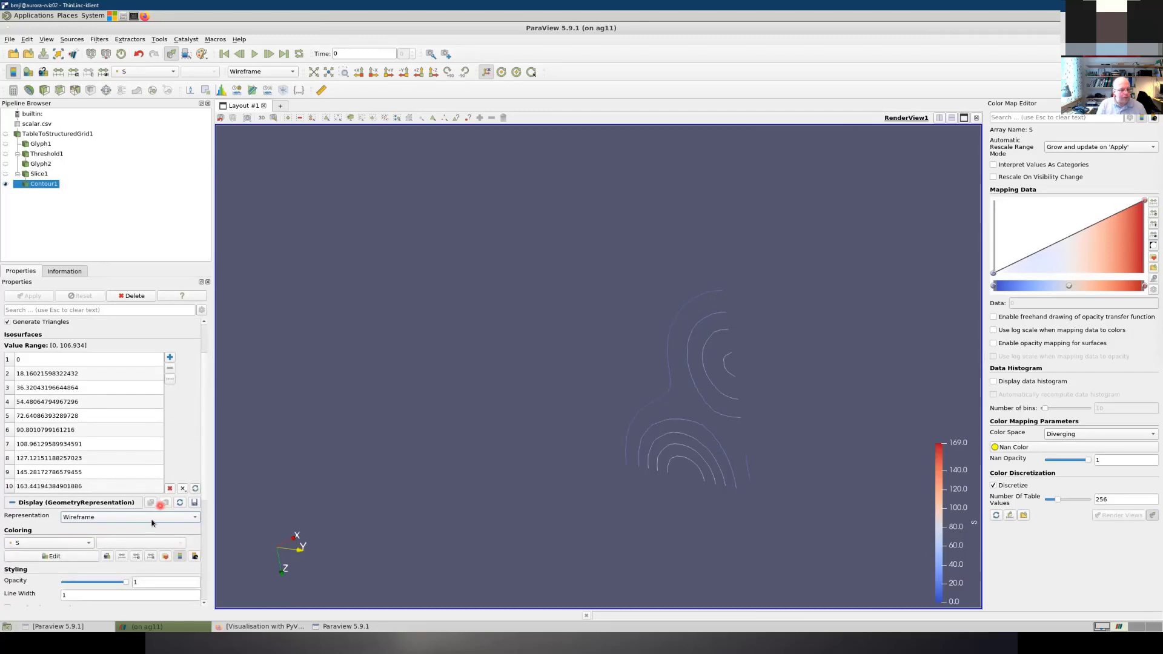
pyautogui.scroll(-2, 151, 522)
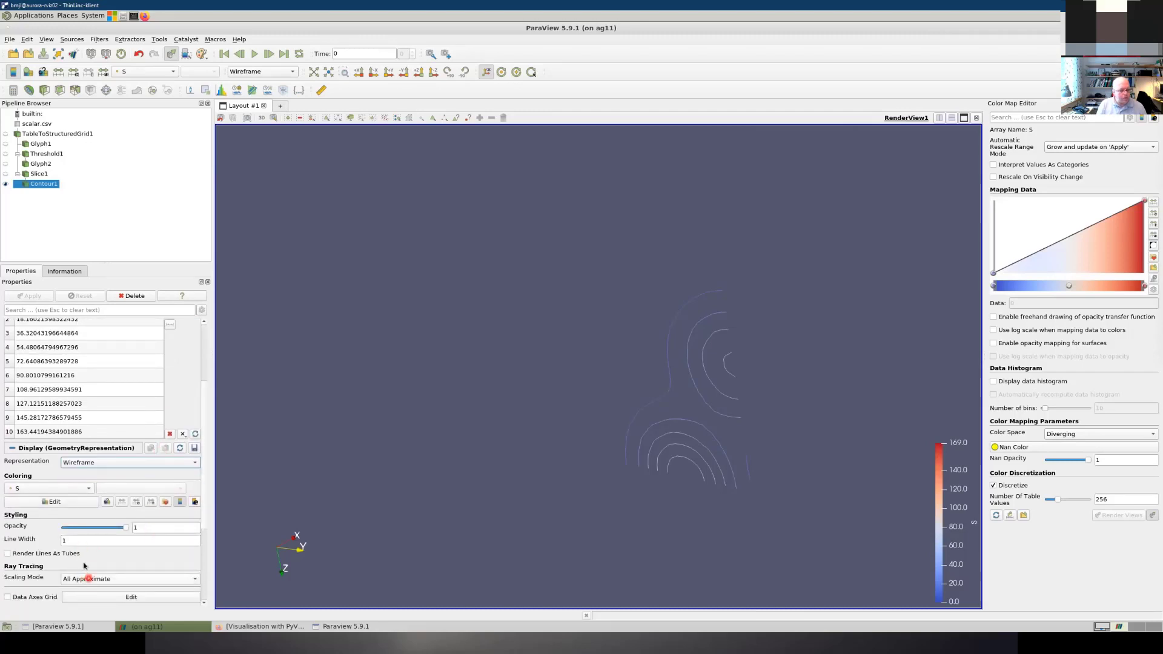
pyautogui.click(86, 540)
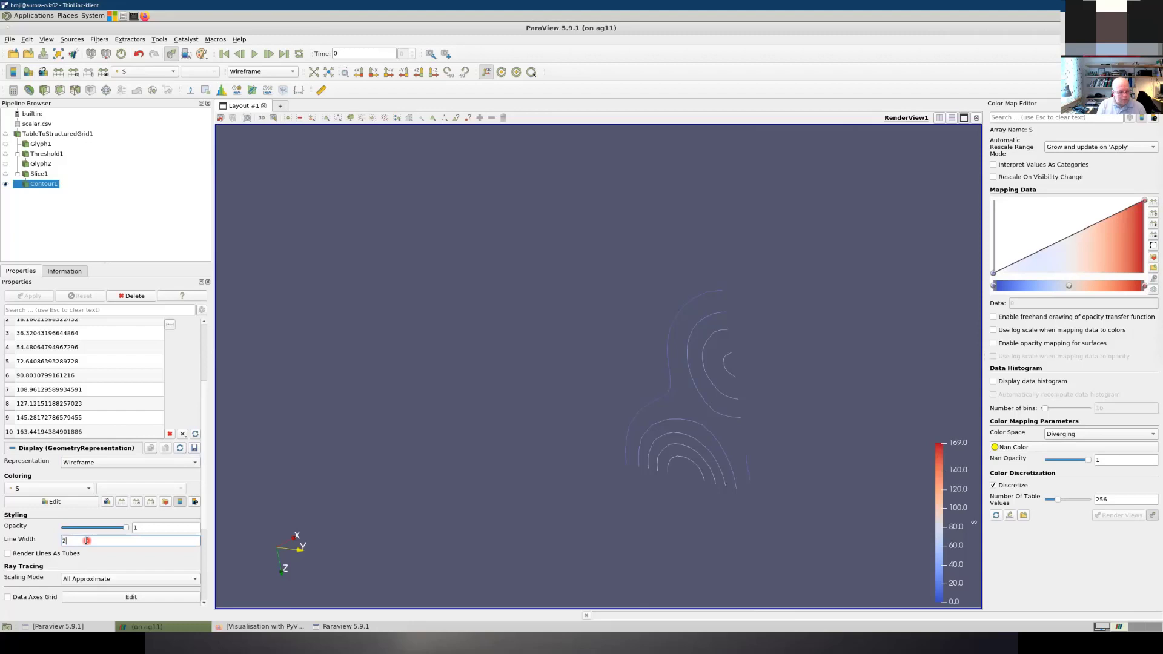
pyautogui.press('Tab')
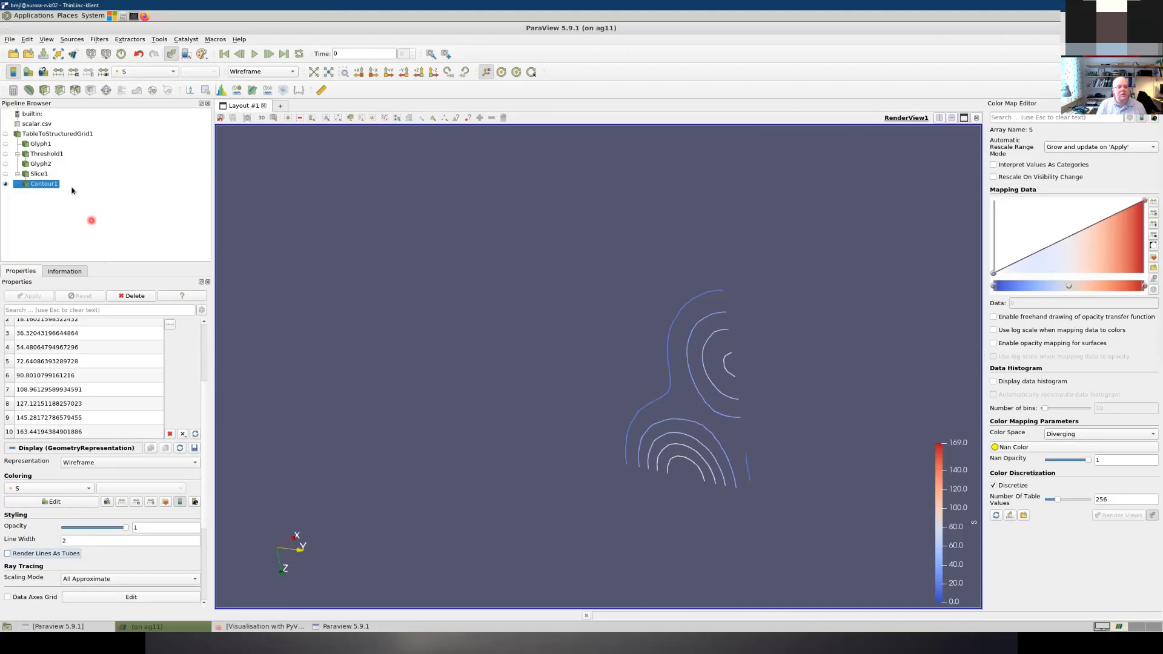
# Step: Show the translucent structured grid temporarily and examine where the contour lines lie inside the volume from several angles
pyautogui.click(5, 133)
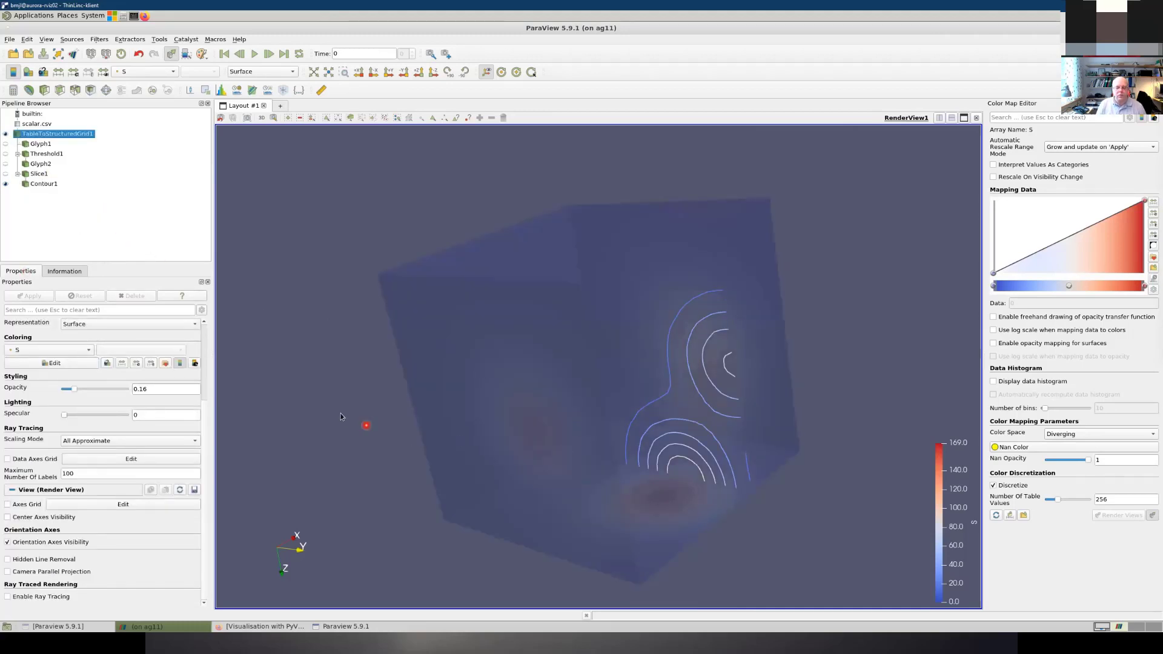
pyautogui.scroll(-2, 341, 413)
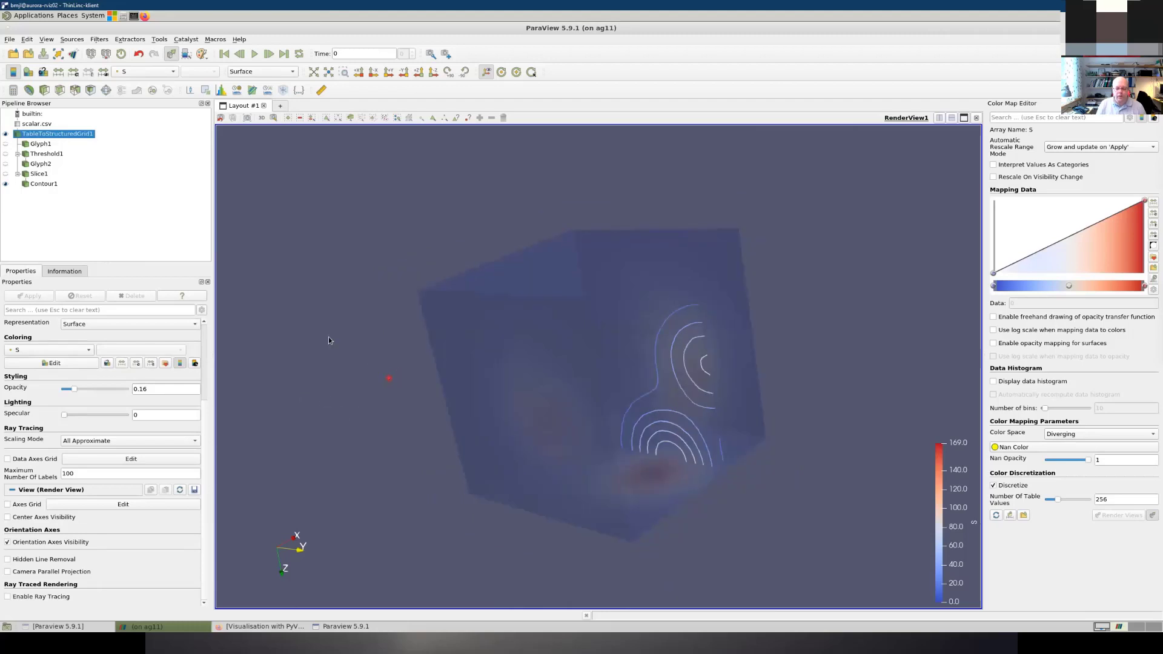
pyautogui.moveTo(329, 340); pyautogui.dragTo(152, 366)
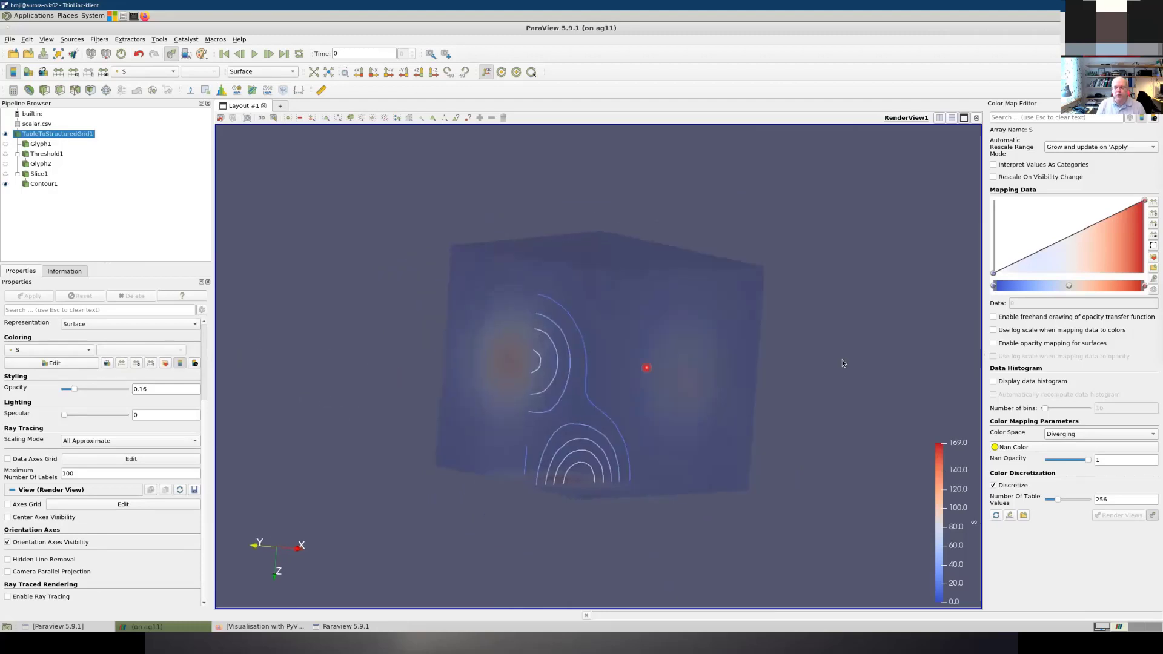
pyautogui.moveTo(841, 363); pyautogui.dragTo(553, 495)
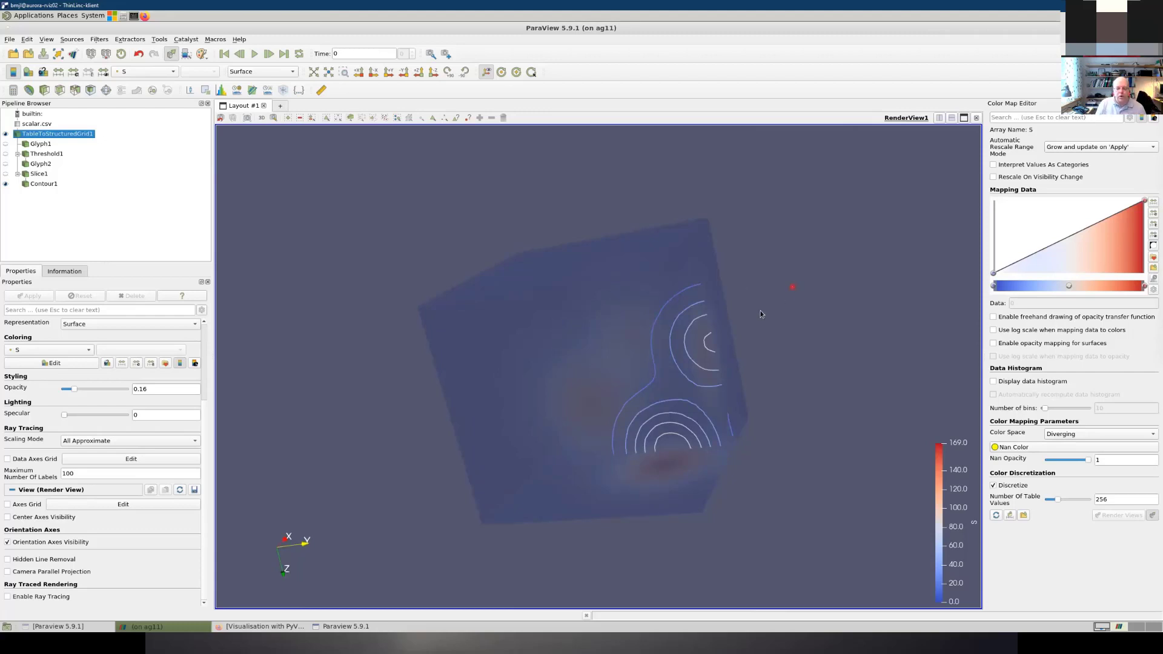
pyautogui.moveTo(792, 287); pyautogui.dragTo(752, 310)
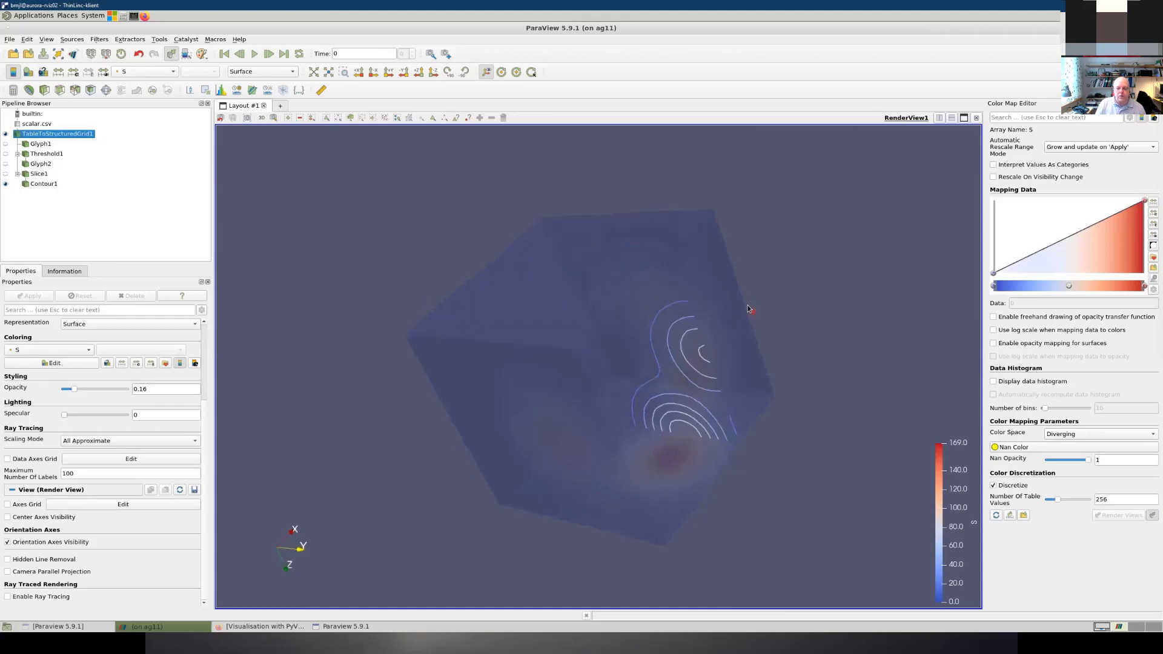
pyautogui.click(6, 135)
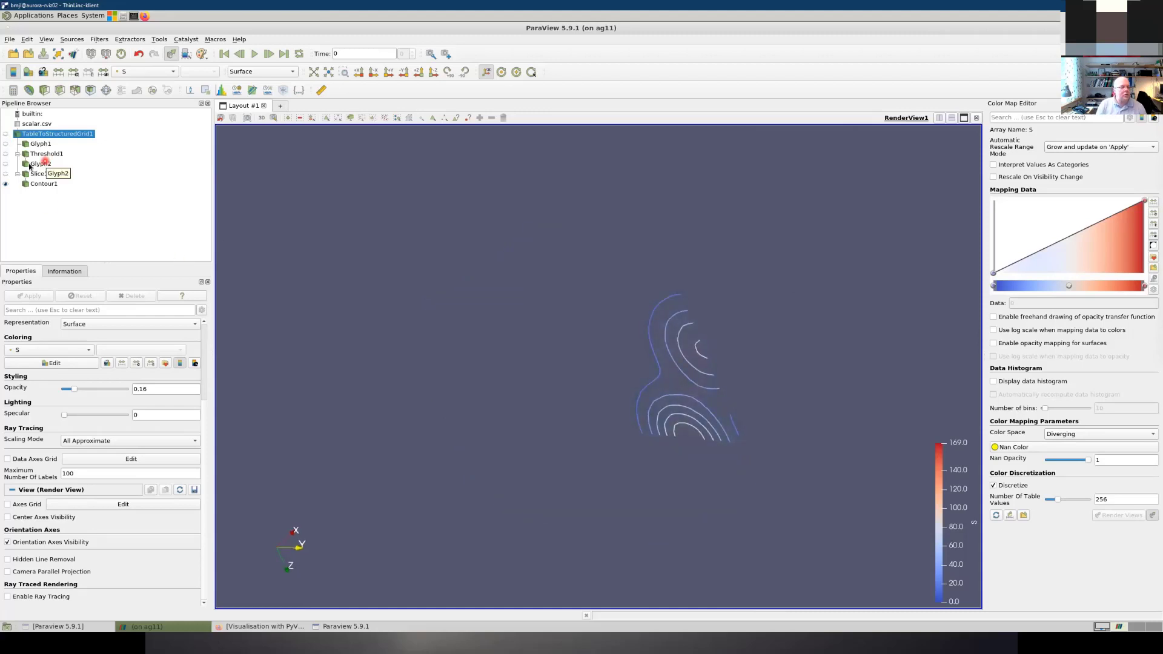
# Step: Hide the slice's contour lines and add a Contour filter by S to the structured grid with an isosurface value of 84.48
pyautogui.click(6, 184)
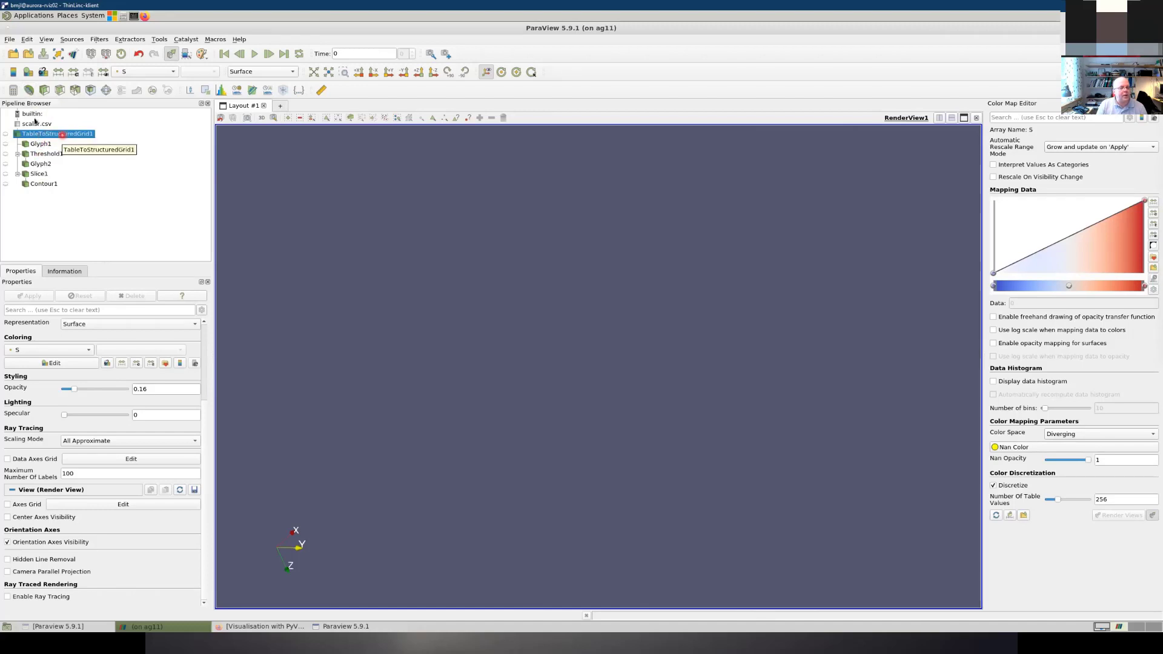
pyautogui.click(28, 89)
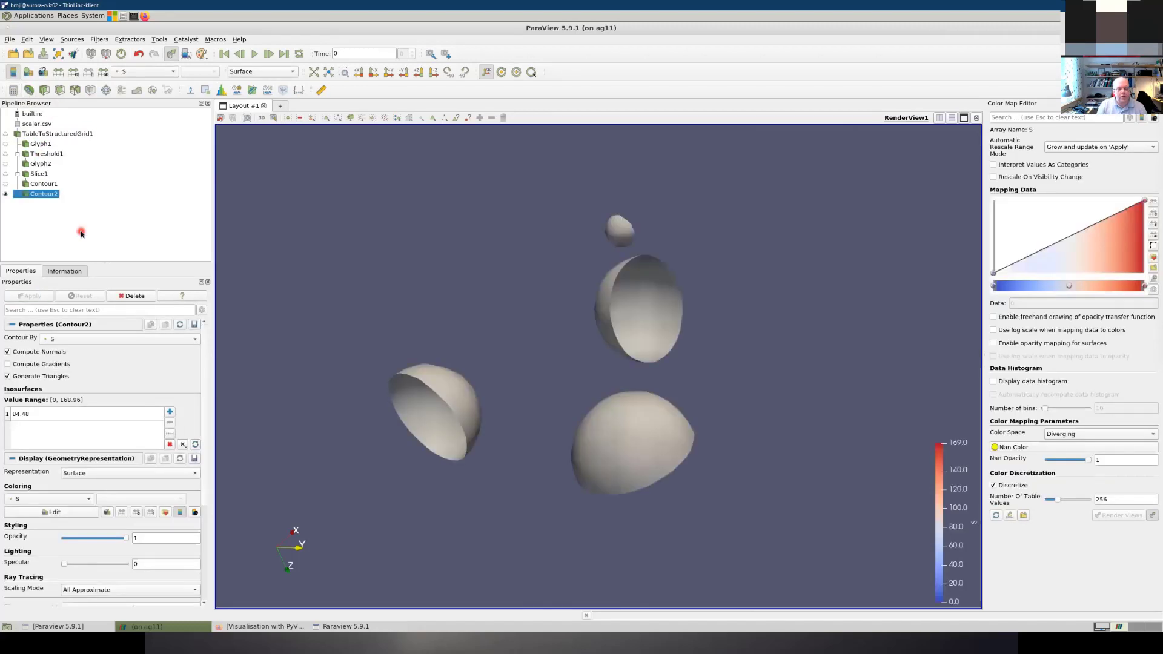
# Step: Show the structured grid around the isosurfaces as an outline with an opacity of 1
pyautogui.click(67, 134)
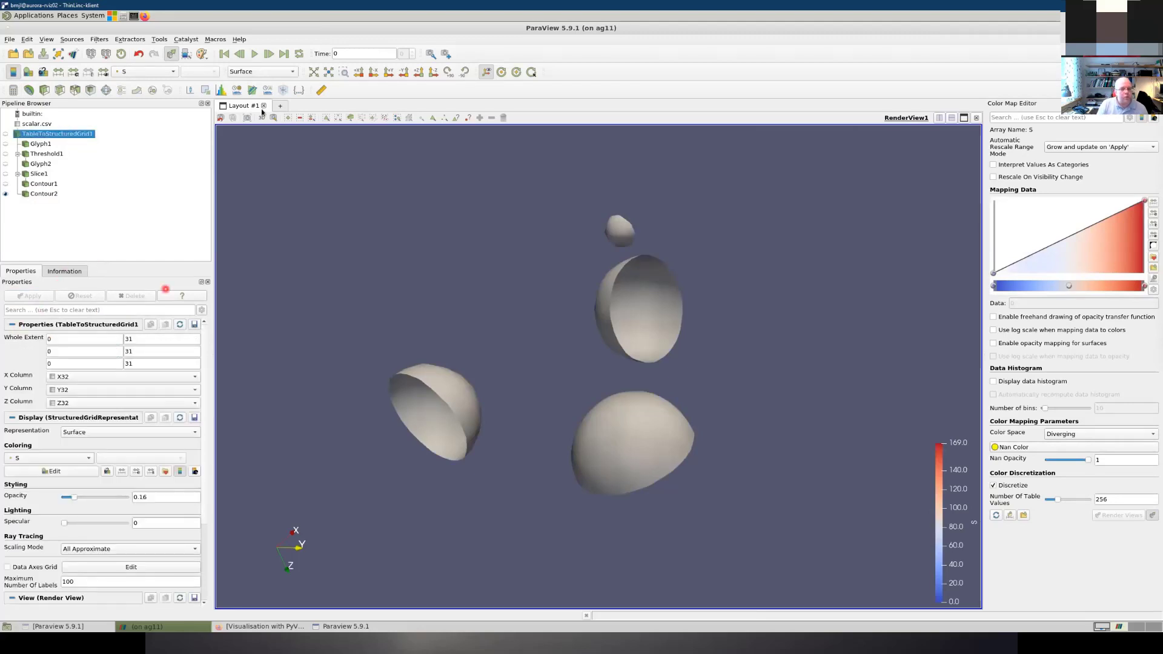
pyautogui.click(261, 71)
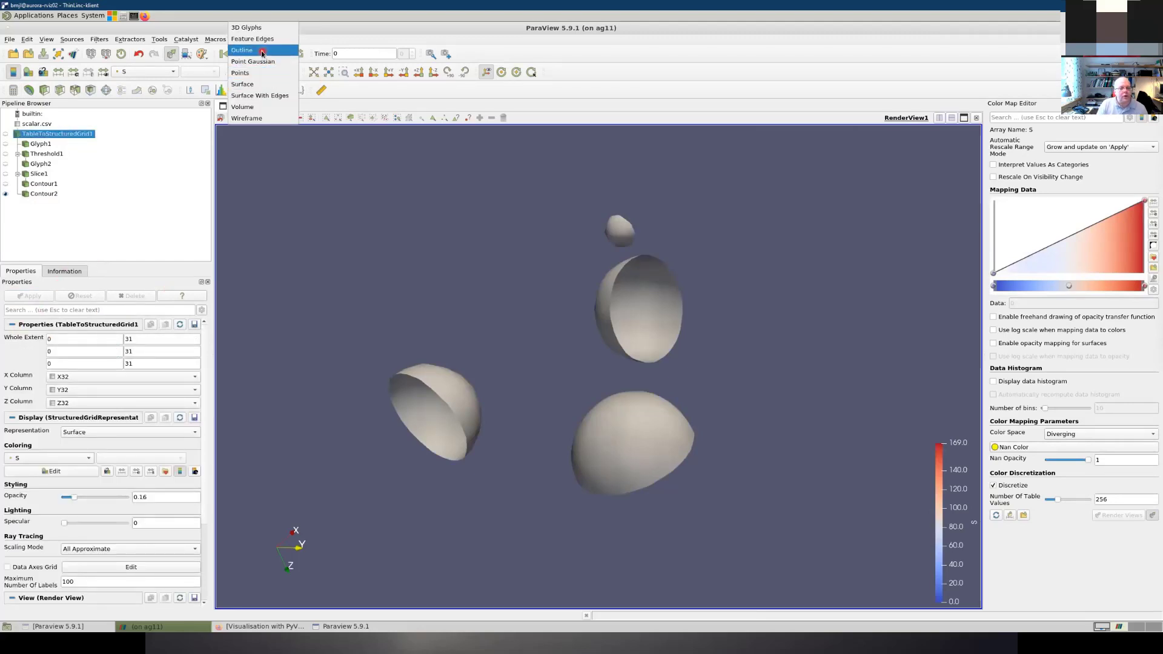
pyautogui.click(263, 51)
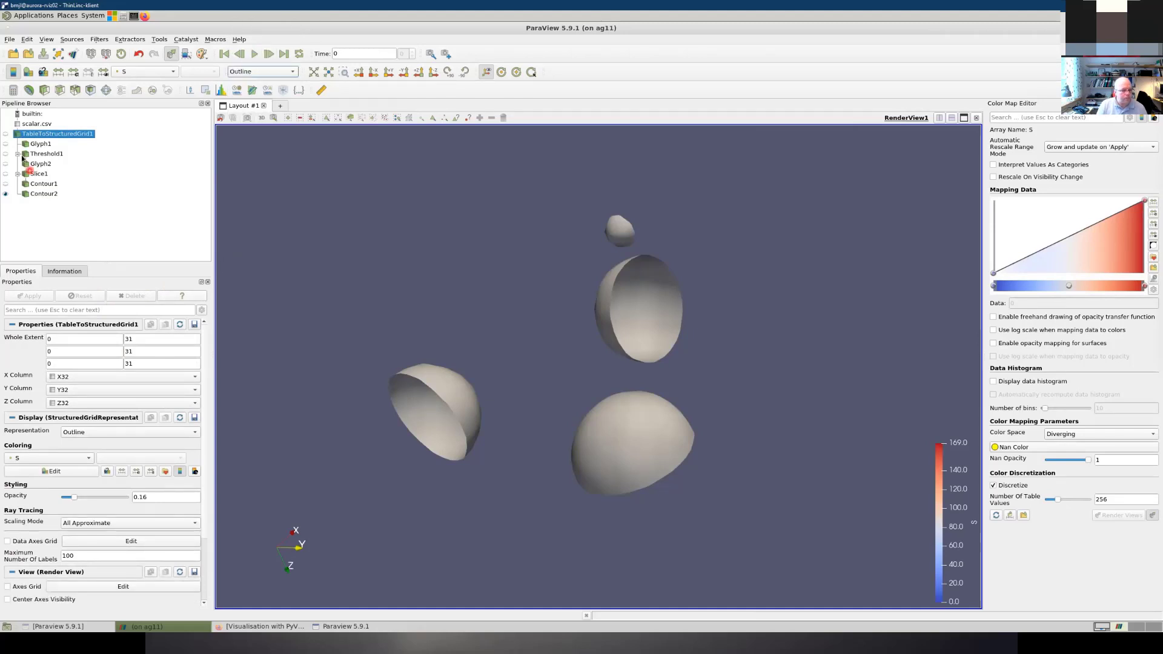
pyautogui.click(6, 133)
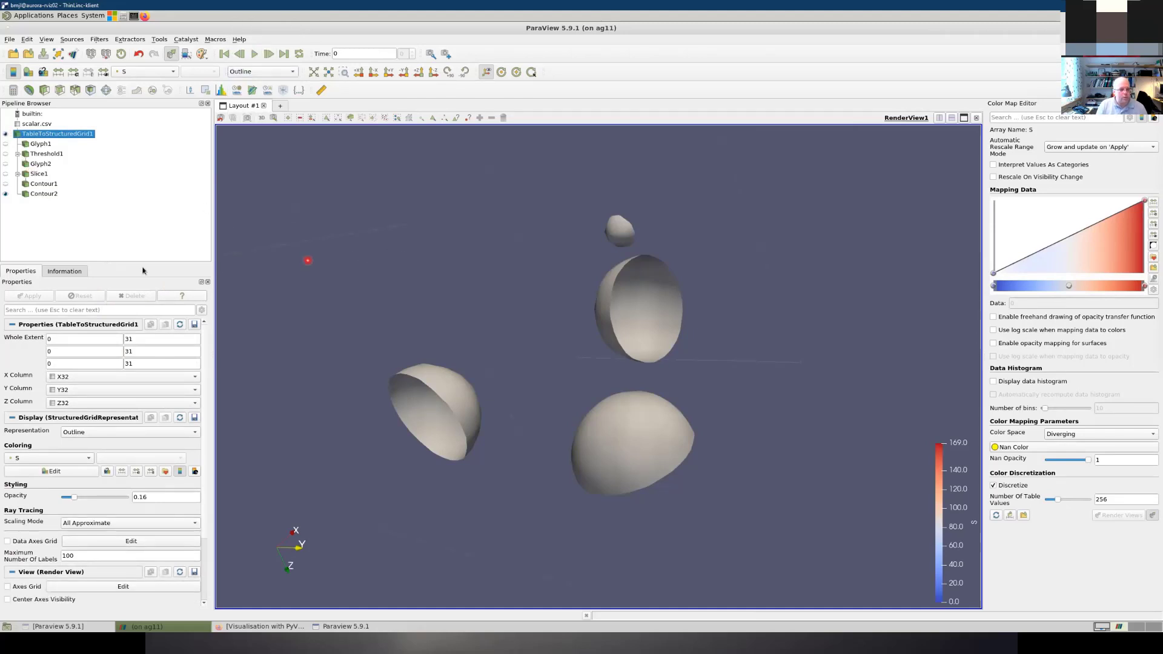
pyautogui.moveTo(78, 500); pyautogui.dragTo(159, 496)
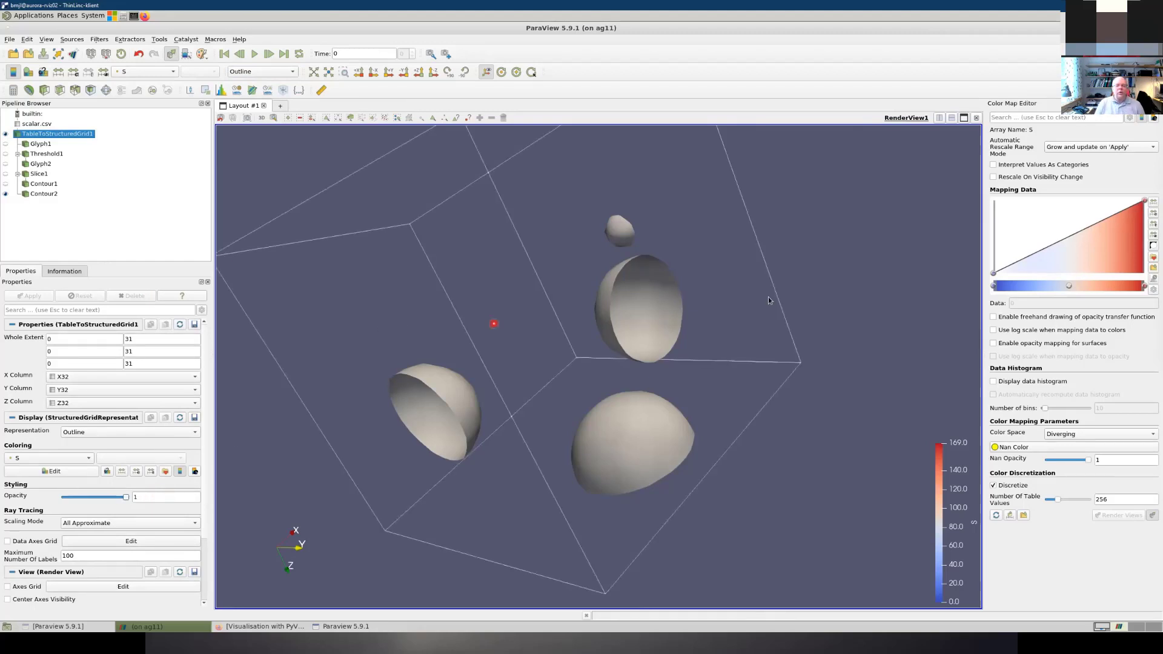
# Step: Replace the Contour2 isosurface value with a generated linear series of 10 values from 0 to 168.96
pyautogui.moveTo(892, 322); pyautogui.dragTo(759, 359)
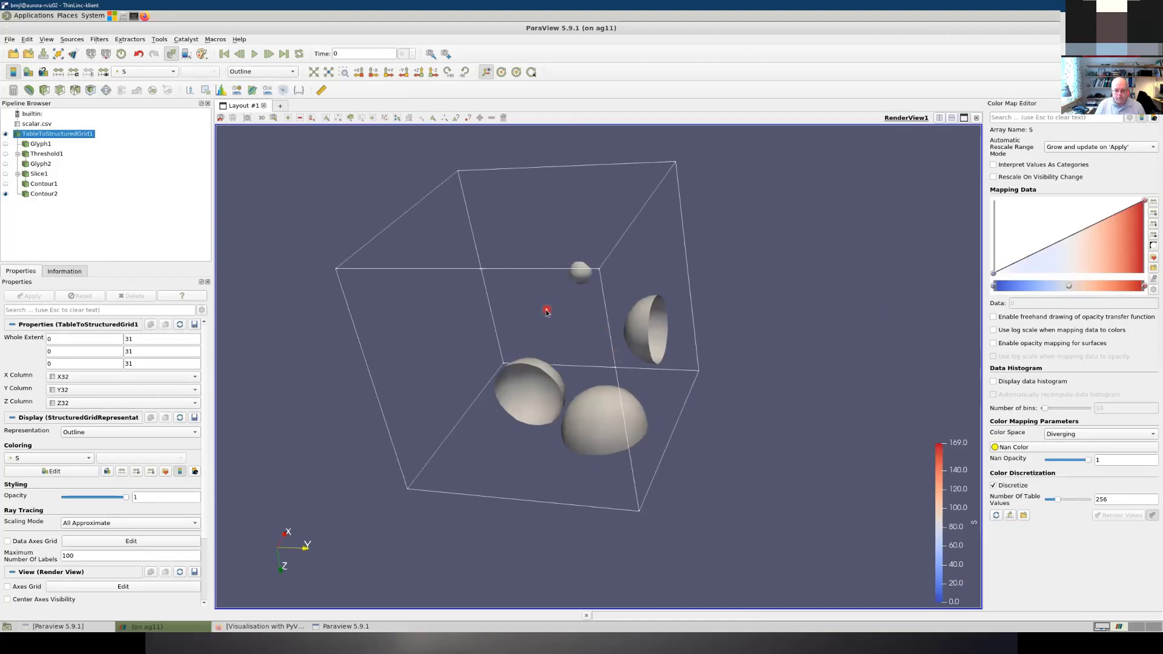
pyautogui.moveTo(599, 316); pyautogui.dragTo(796, 371)
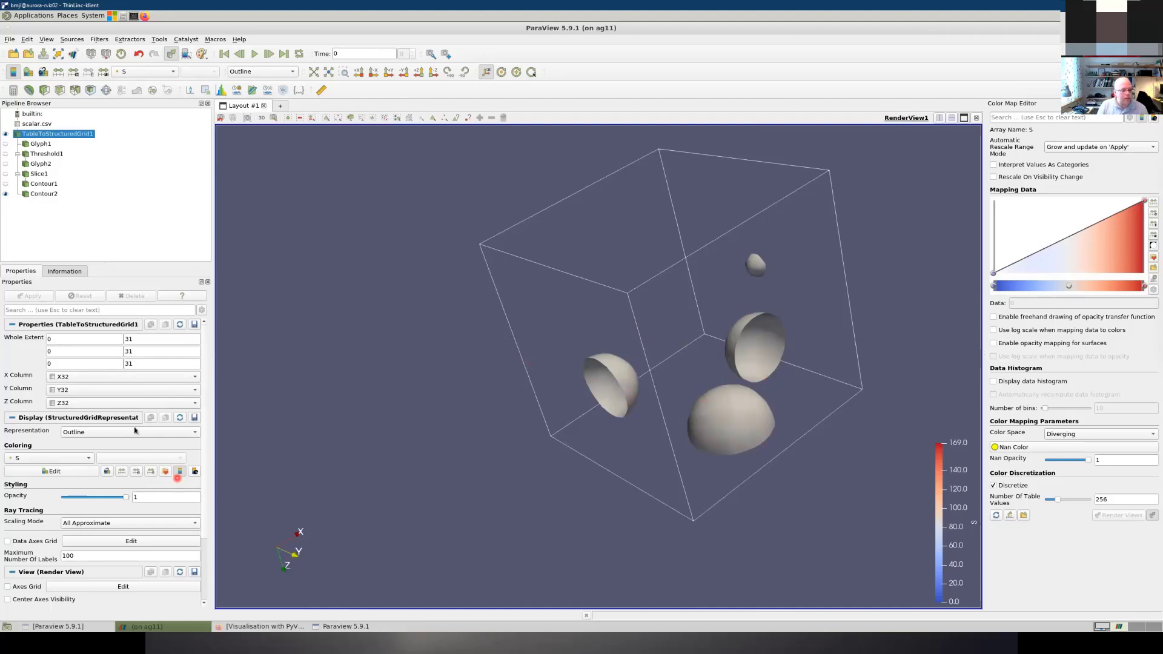
pyautogui.click(55, 193)
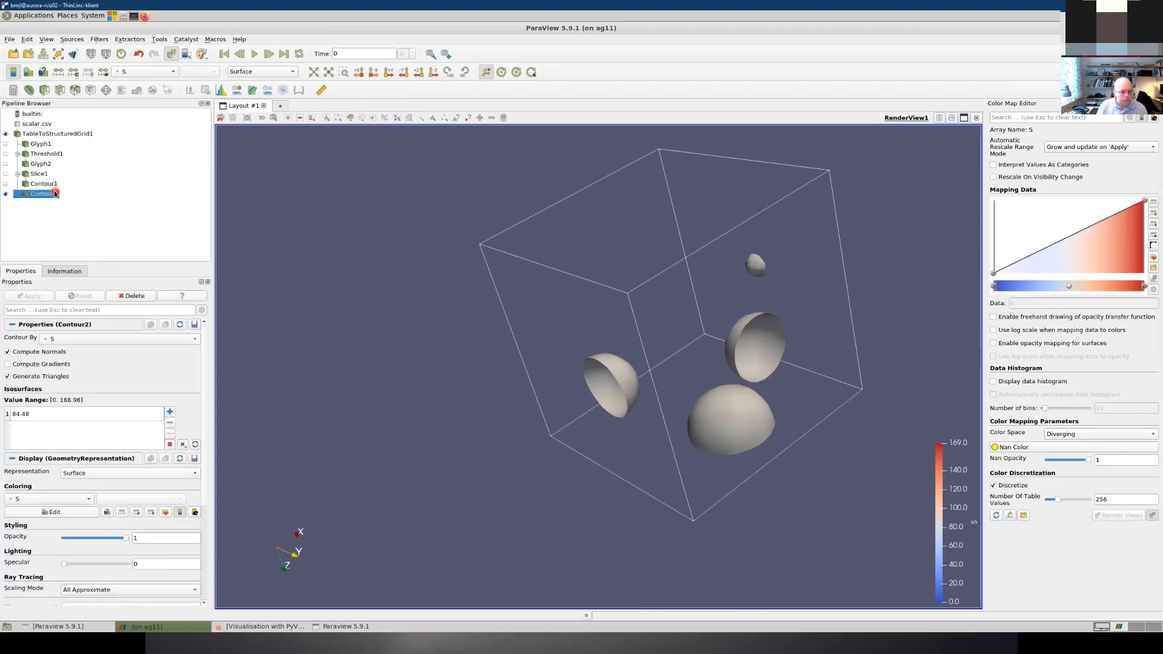
pyautogui.click(169, 444)
pyautogui.click(169, 434)
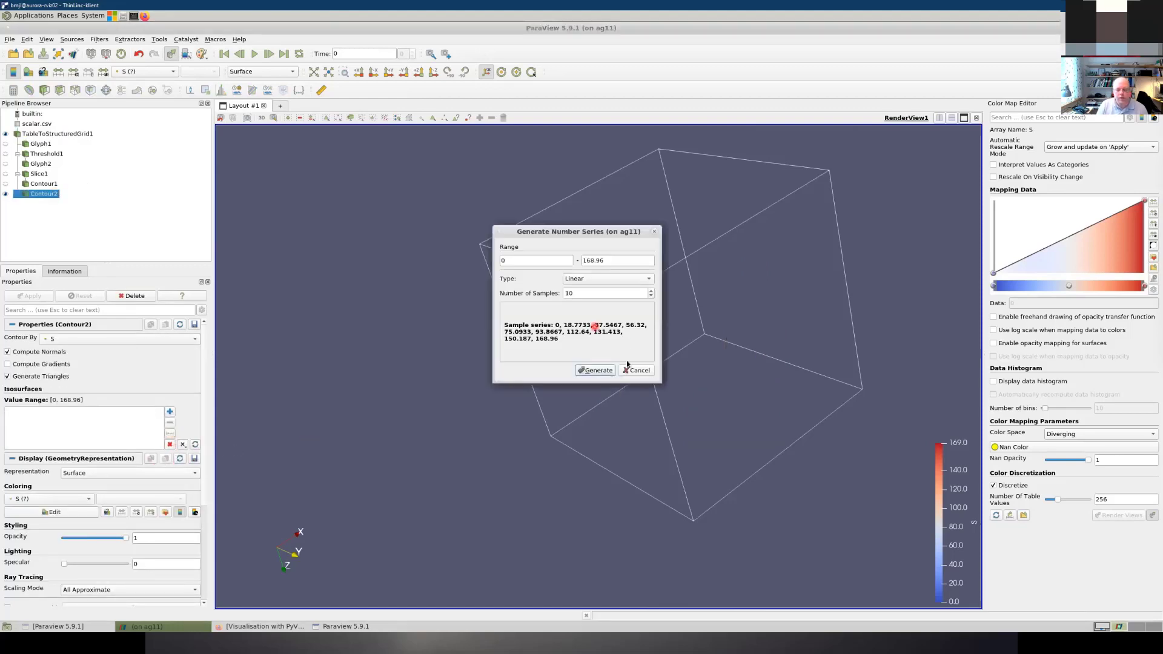
pyautogui.click(596, 371)
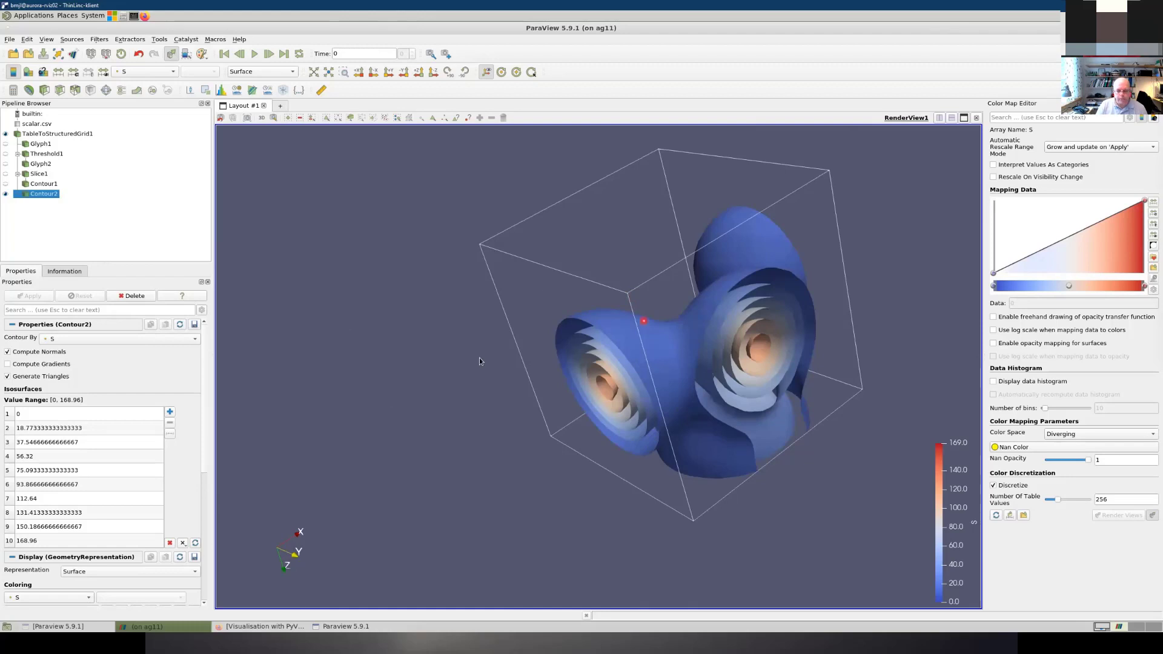
# Step: Set the specular lighting of the nested Contour2 isosurfaces to 1
pyautogui.moveTo(480, 362); pyautogui.dragTo(707, 404)
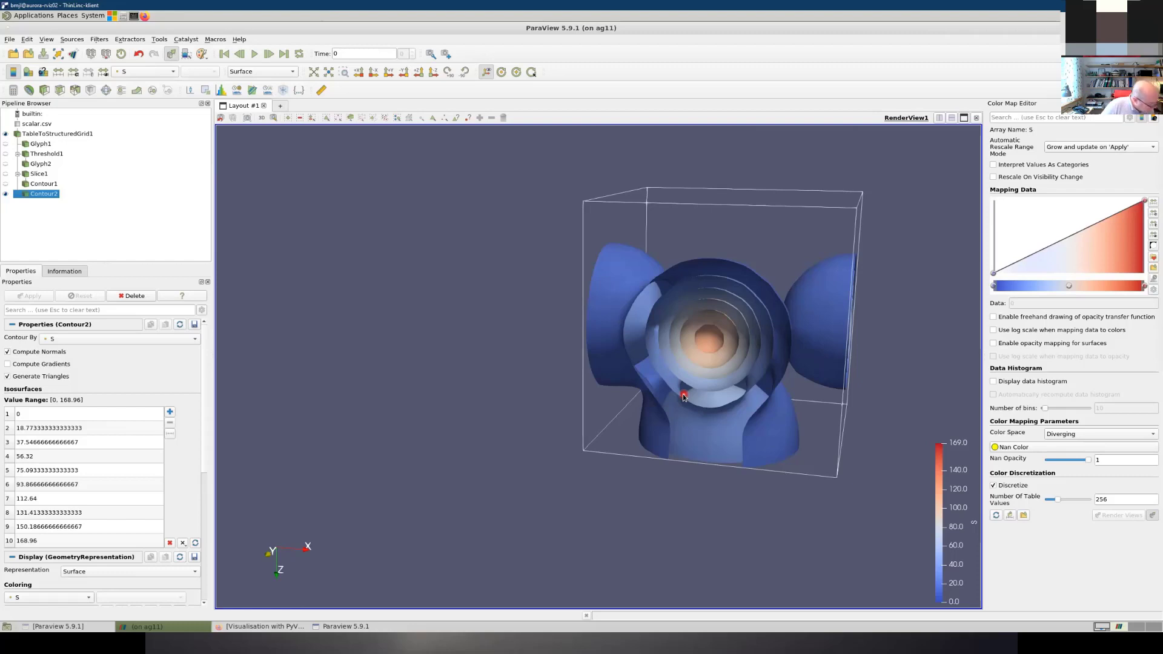
pyautogui.moveTo(495, 358); pyautogui.dragTo(448, 391)
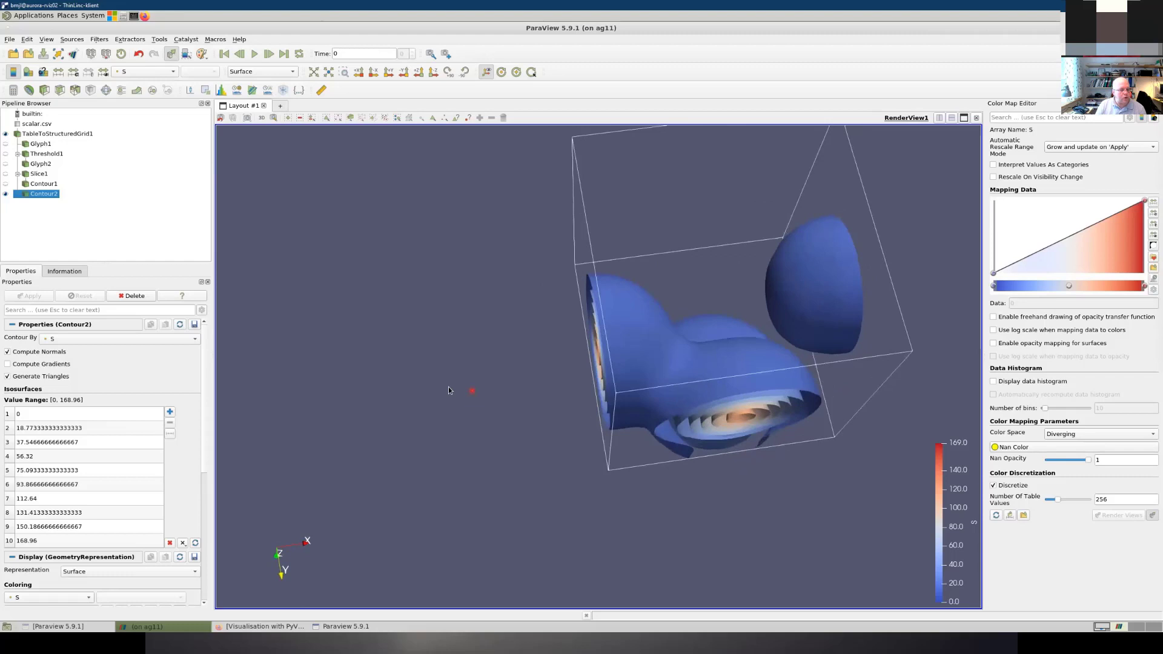
pyautogui.click(128, 413)
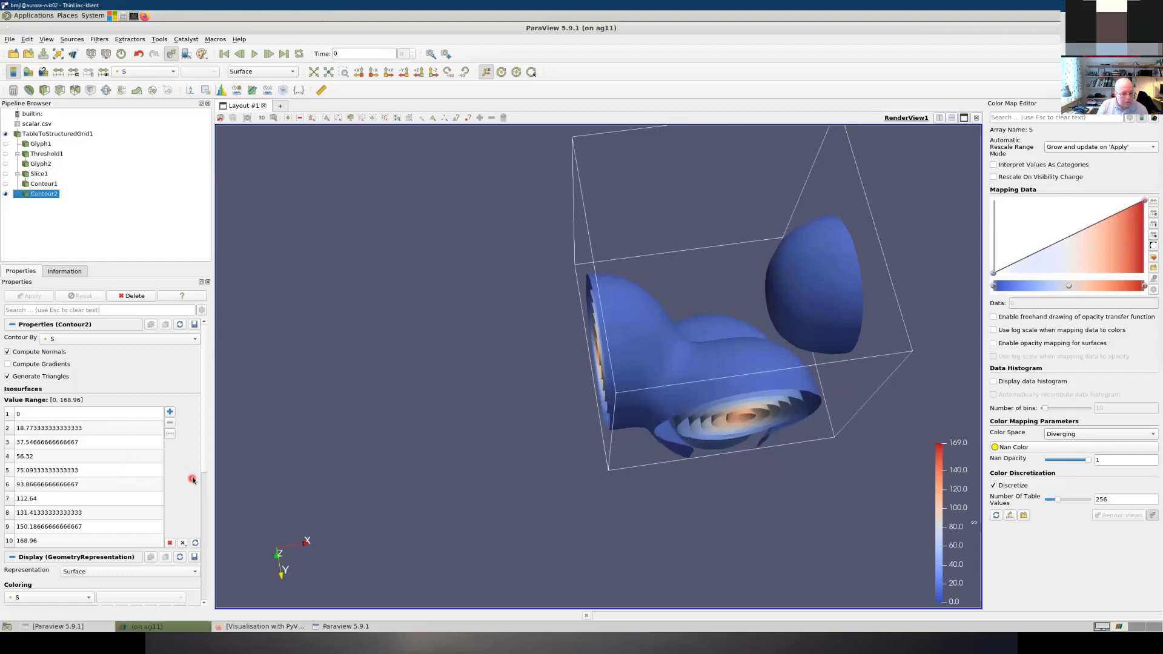
pyautogui.scroll(-5, 126, 494)
pyautogui.scroll(-1, 96, 526)
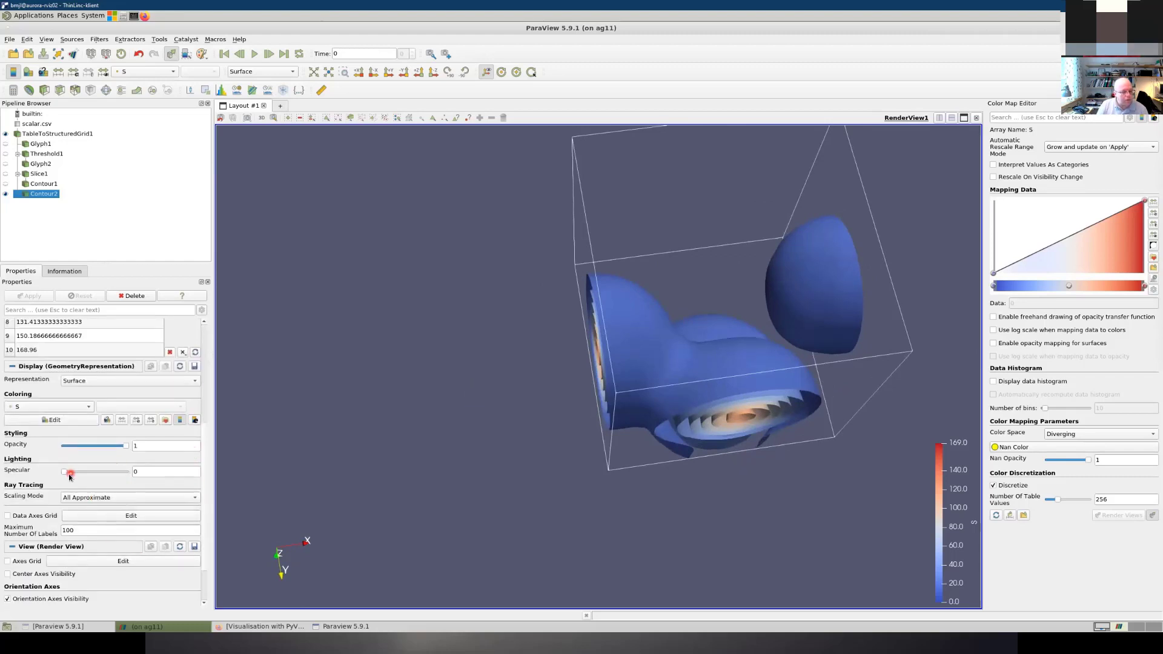
pyautogui.moveTo(64, 471); pyautogui.dragTo(142, 474)
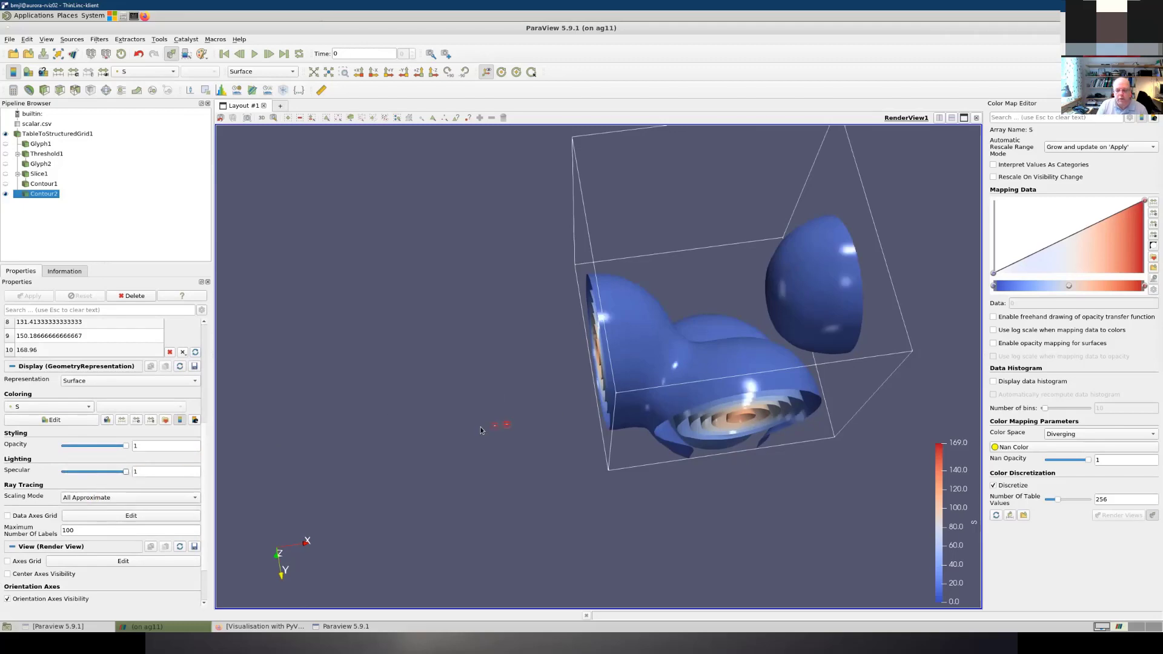
# Step: Set the opacity of the Contour2 isosurfaces to 0.38 and view the inner shells from several angles
pyautogui.moveTo(481, 427); pyautogui.dragTo(726, 381)
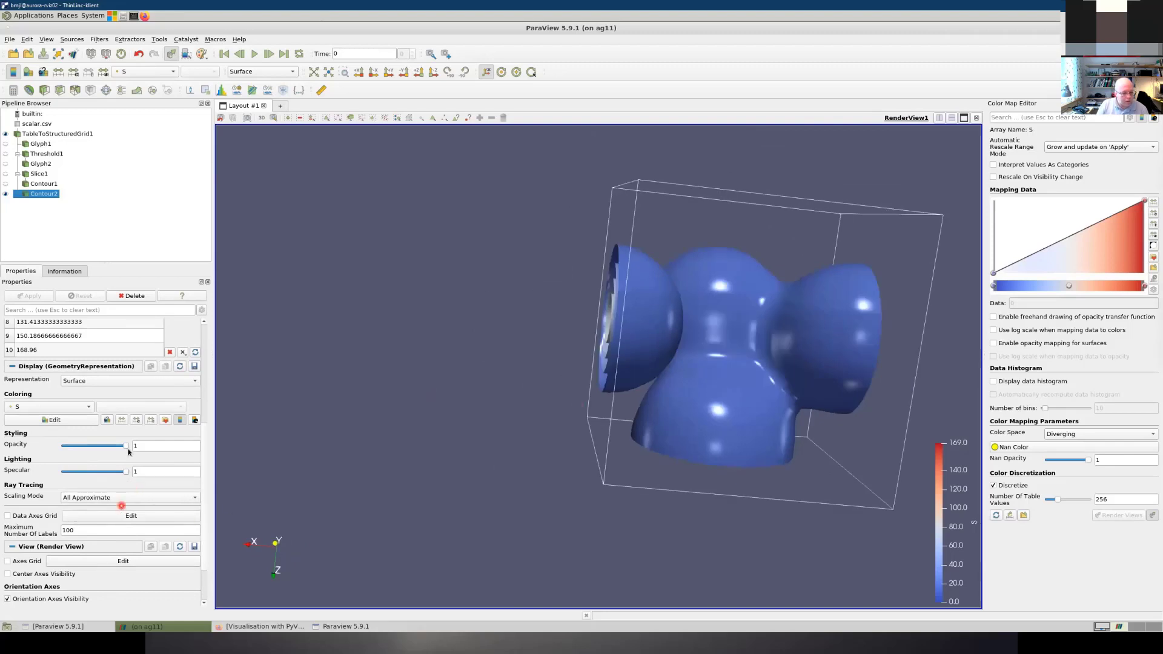
pyautogui.moveTo(99, 446); pyautogui.dragTo(88, 446)
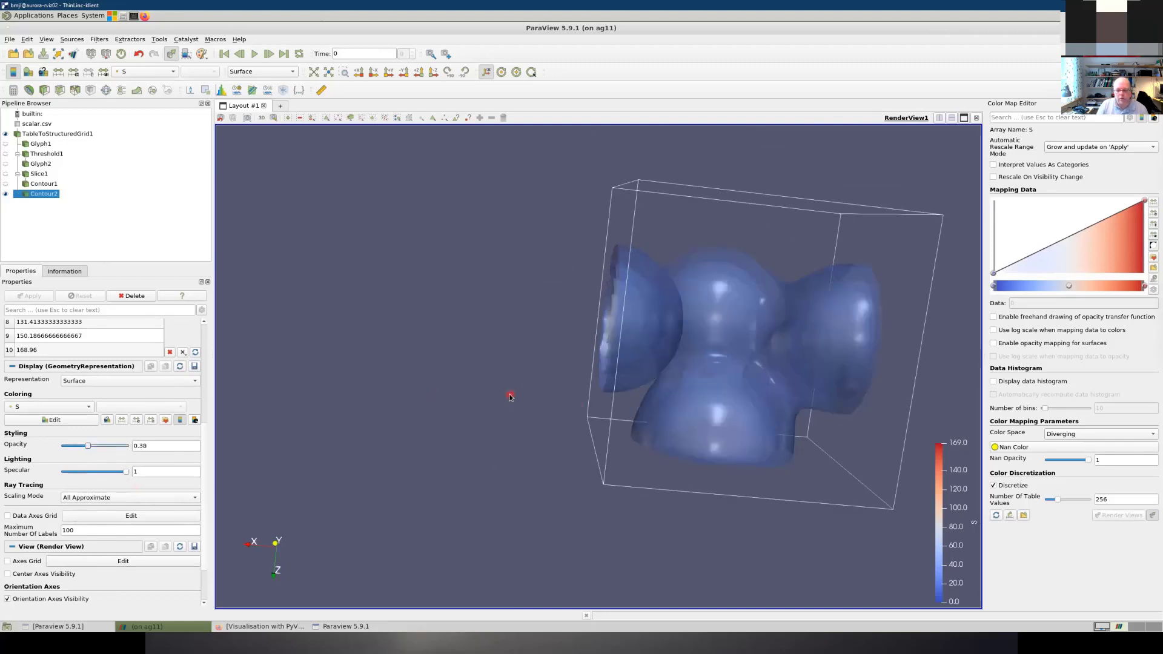
pyautogui.moveTo(572, 455); pyautogui.dragTo(334, 495)
pyautogui.moveTo(745, 306); pyautogui.dragTo(713, 293)
pyautogui.moveTo(638, 313); pyautogui.dragTo(601, 326)
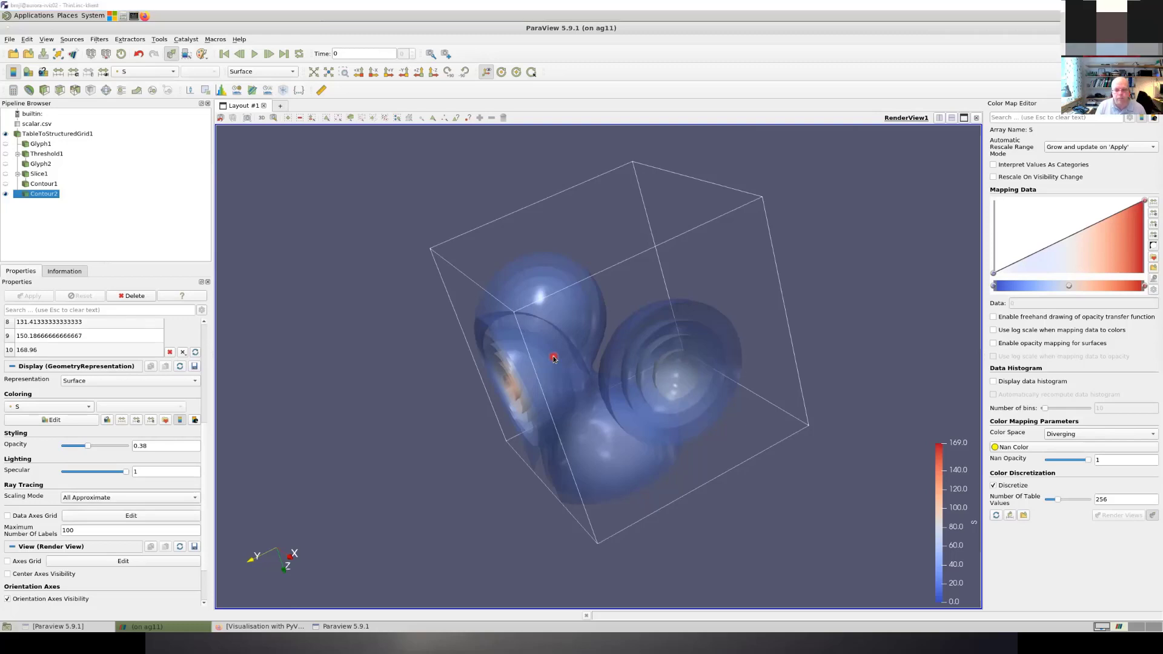
pyautogui.press('super+Tab')
pyautogui.press('super+Tab')
pyautogui.click(552, 357)
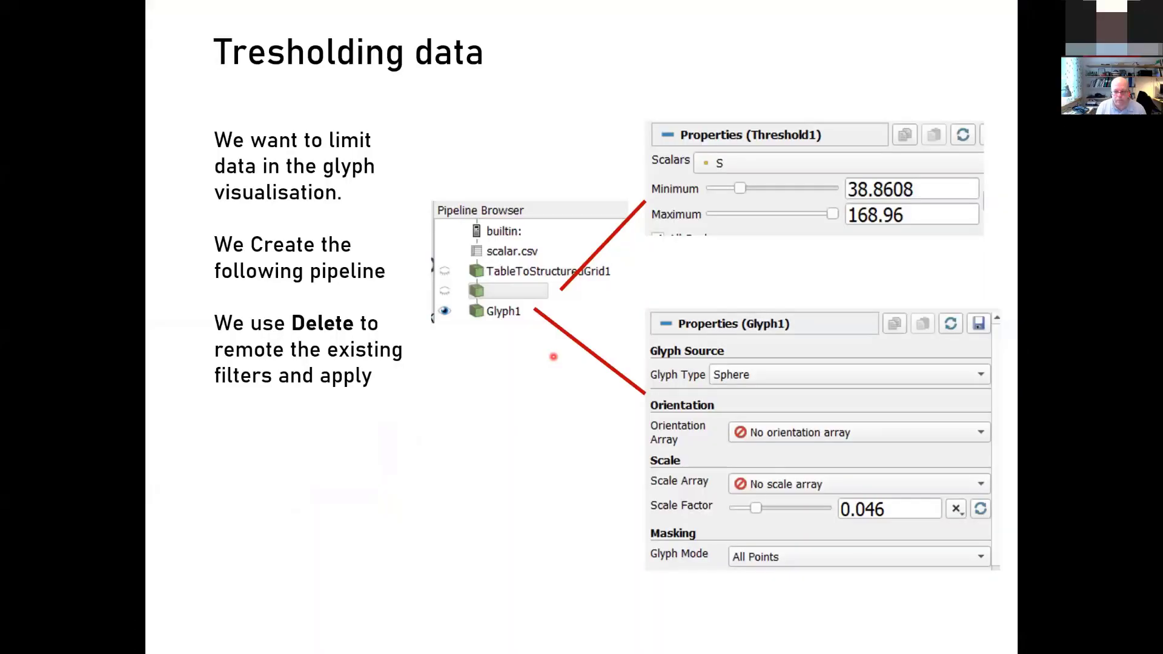
pyautogui.press('Right')
pyautogui.press('Right')
pyautogui.press('Right')
pyautogui.press('Right')
pyautogui.press('Right')
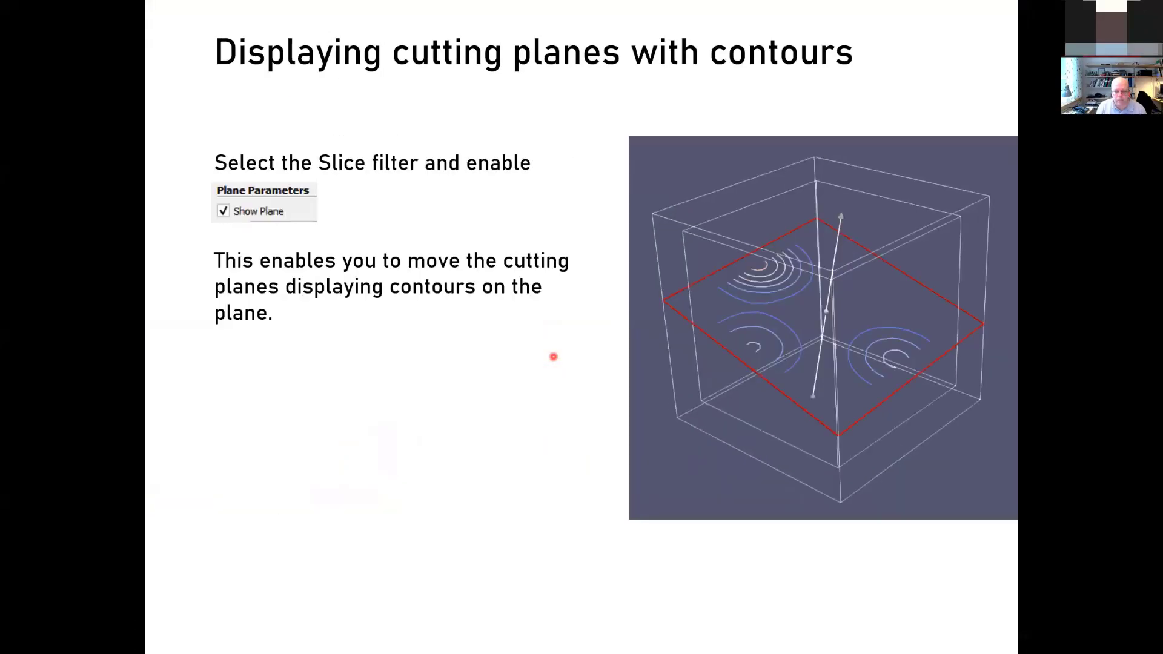
pyautogui.press('Right')
pyautogui.press('Right')
pyautogui.press('Right')
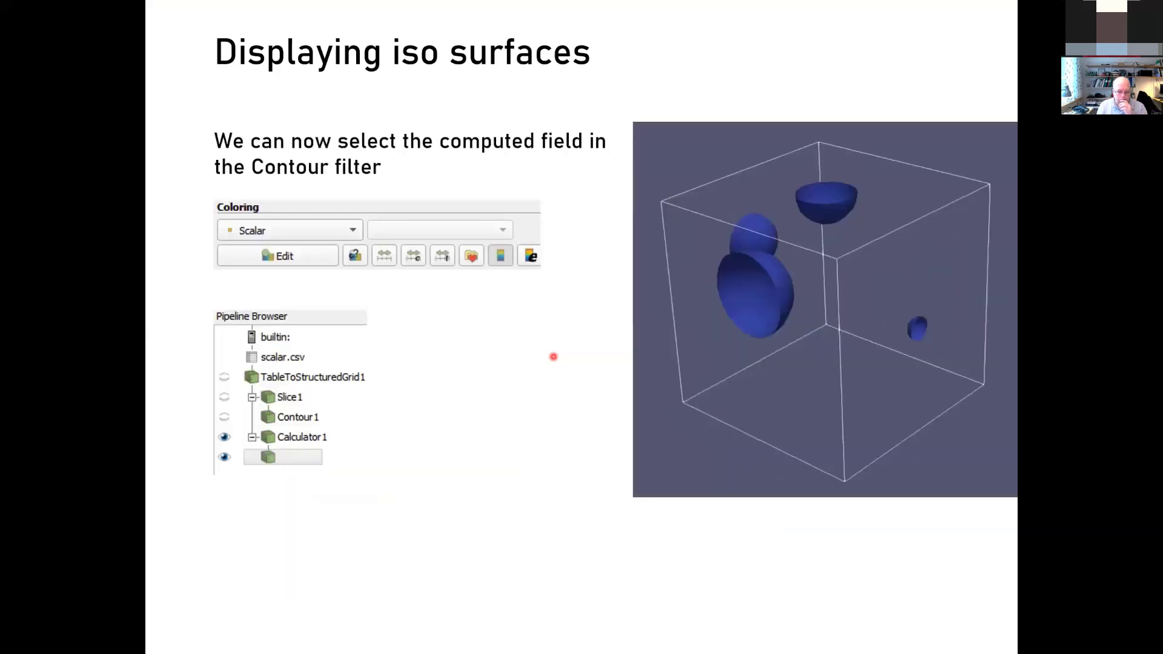
pyautogui.press('Right')
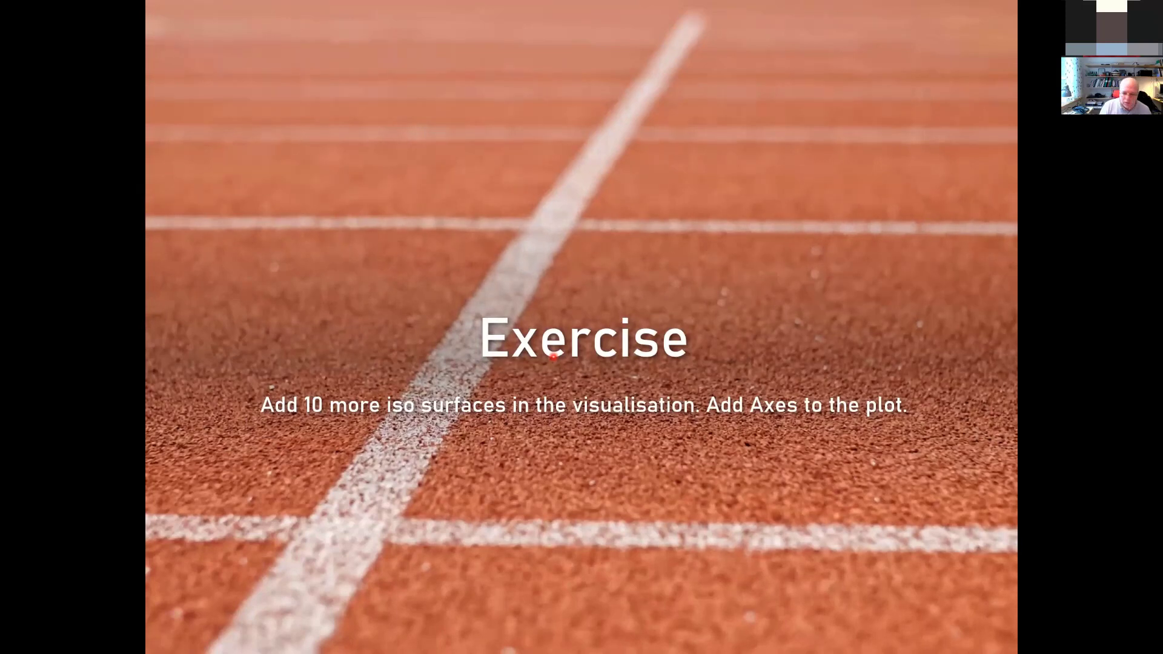
pyautogui.press('Right')
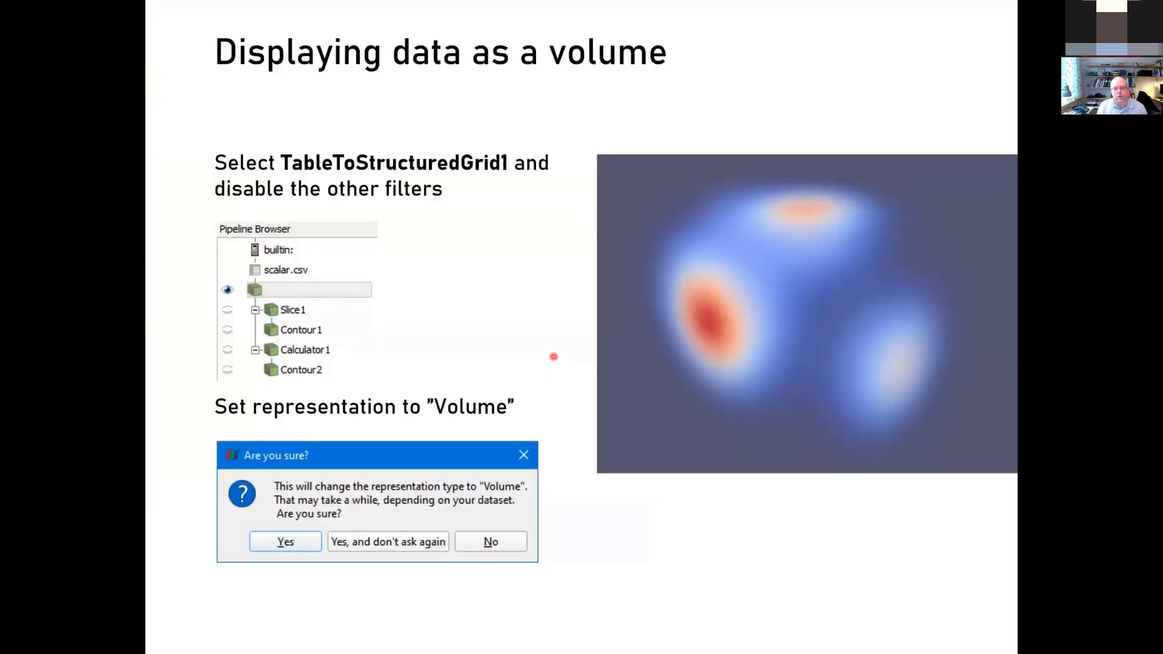
pyautogui.hotkey('alt', 'Tab')
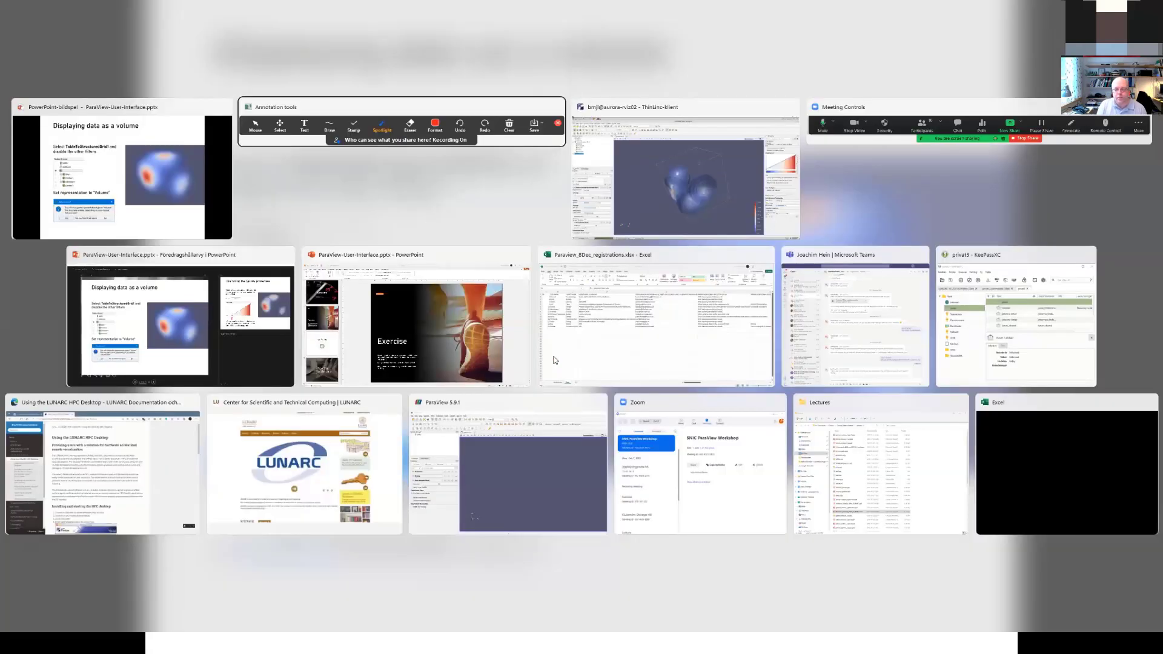
pyautogui.hotkey('alt', 'Tab')
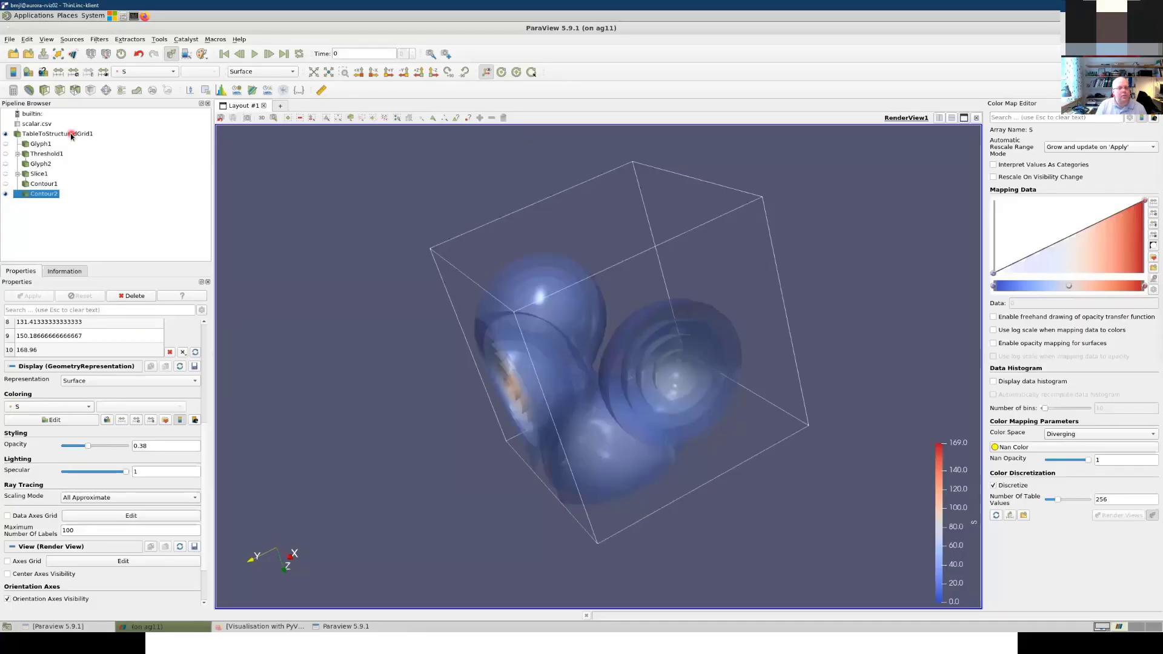
# Step: Hide the Contour2 isosurfaces and change the structured grid's representation to Volume, accepting the confirmation
pyautogui.click(70, 134)
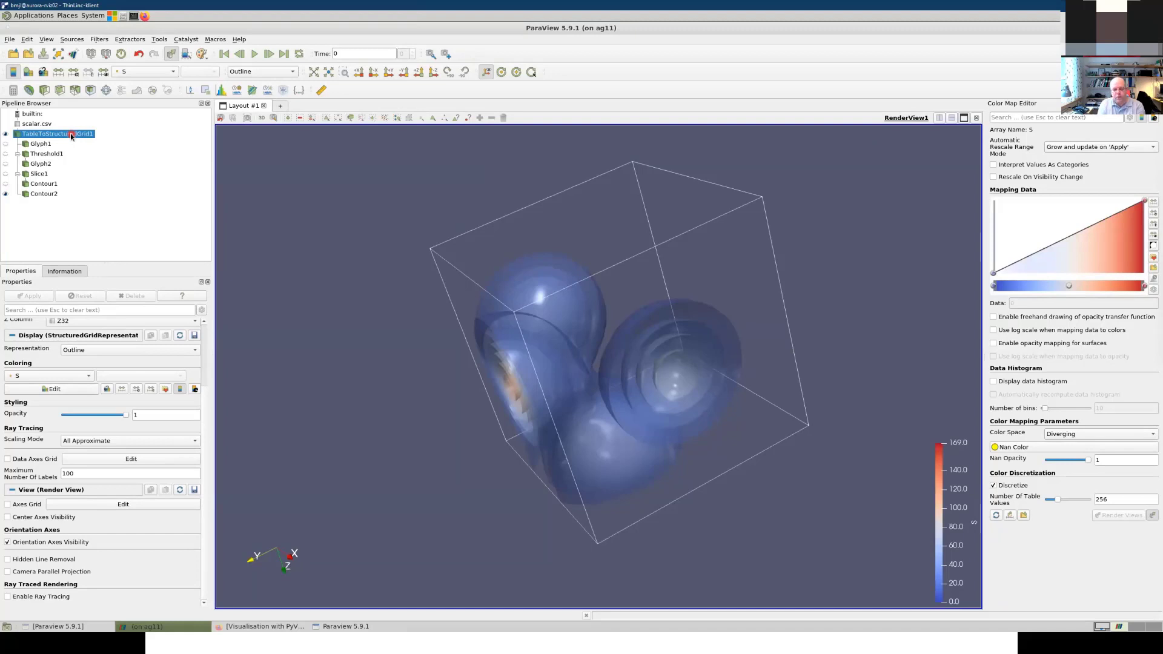
pyautogui.click(6, 194)
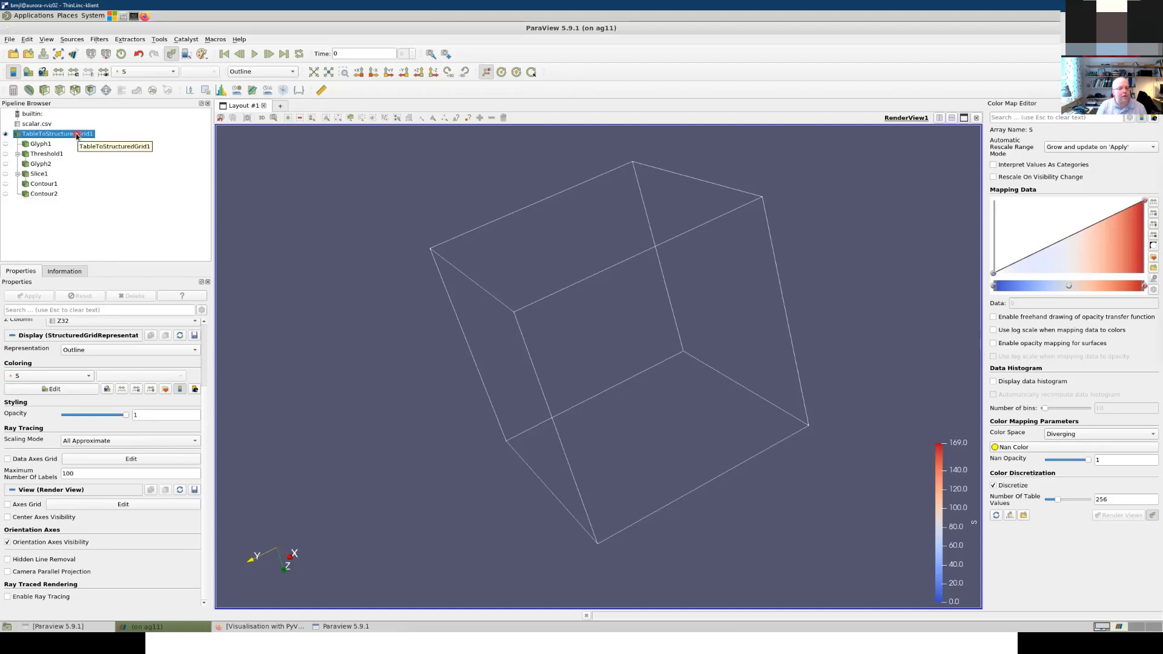
pyautogui.click(250, 71)
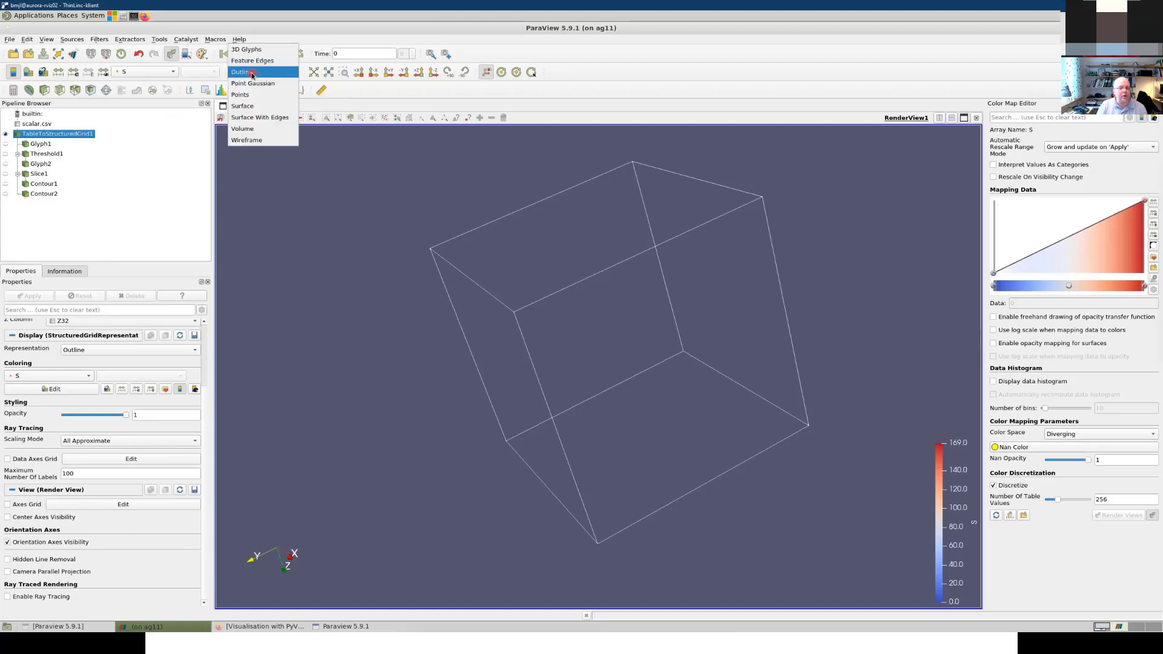
pyautogui.click(261, 130)
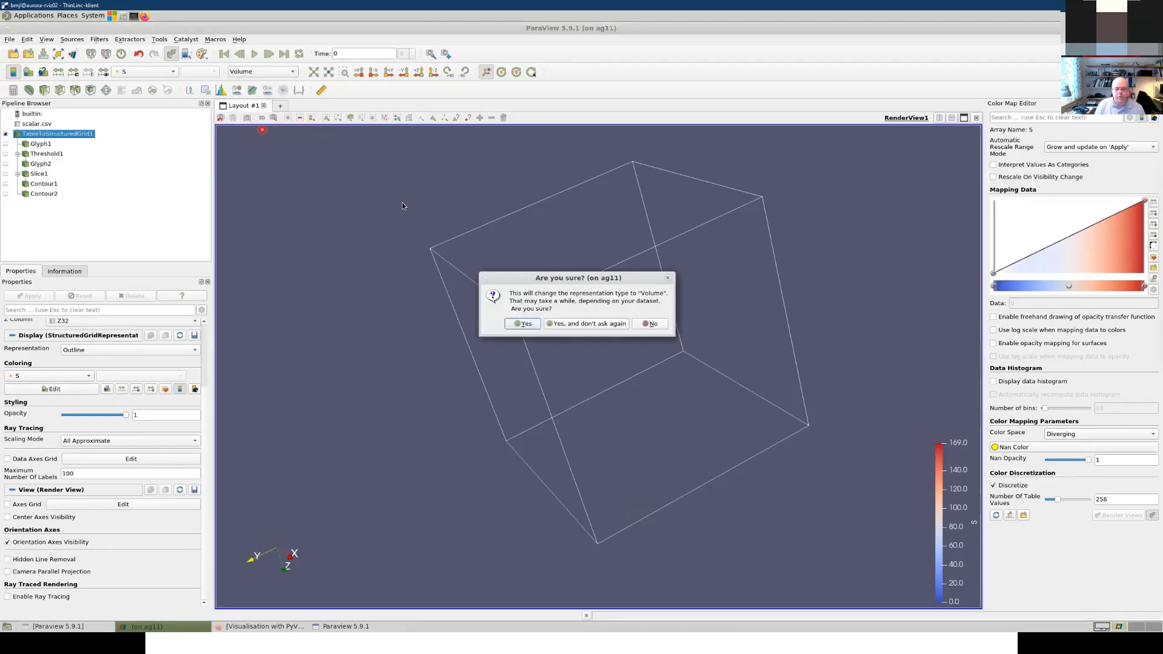
pyautogui.click(519, 326)
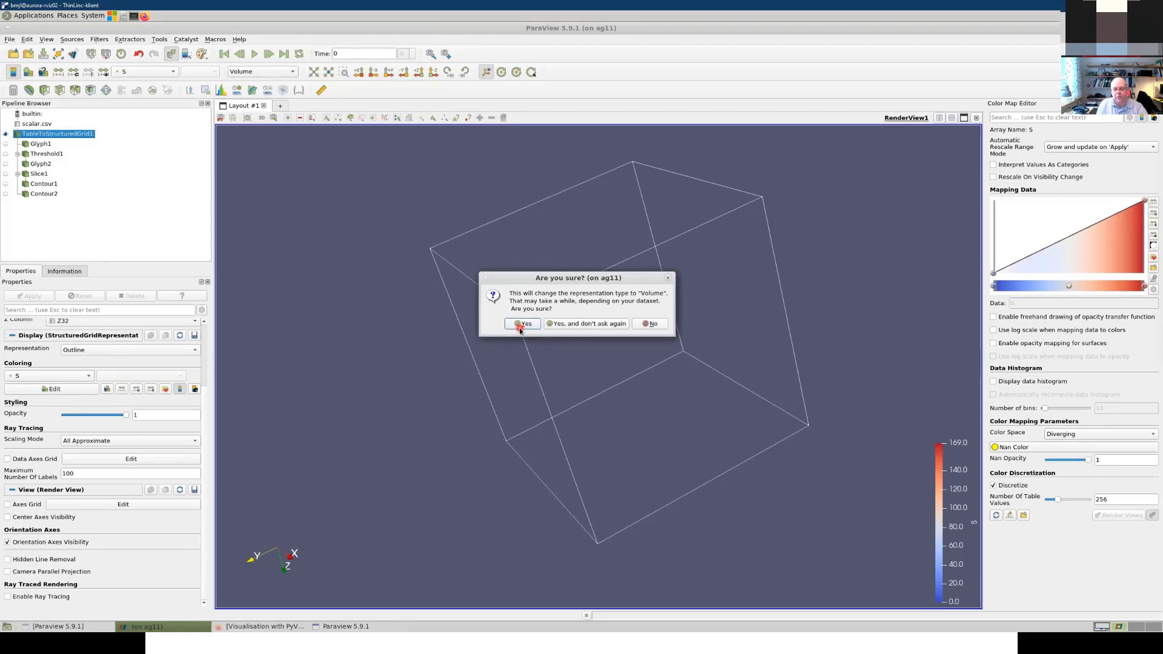
pyautogui.click(520, 325)
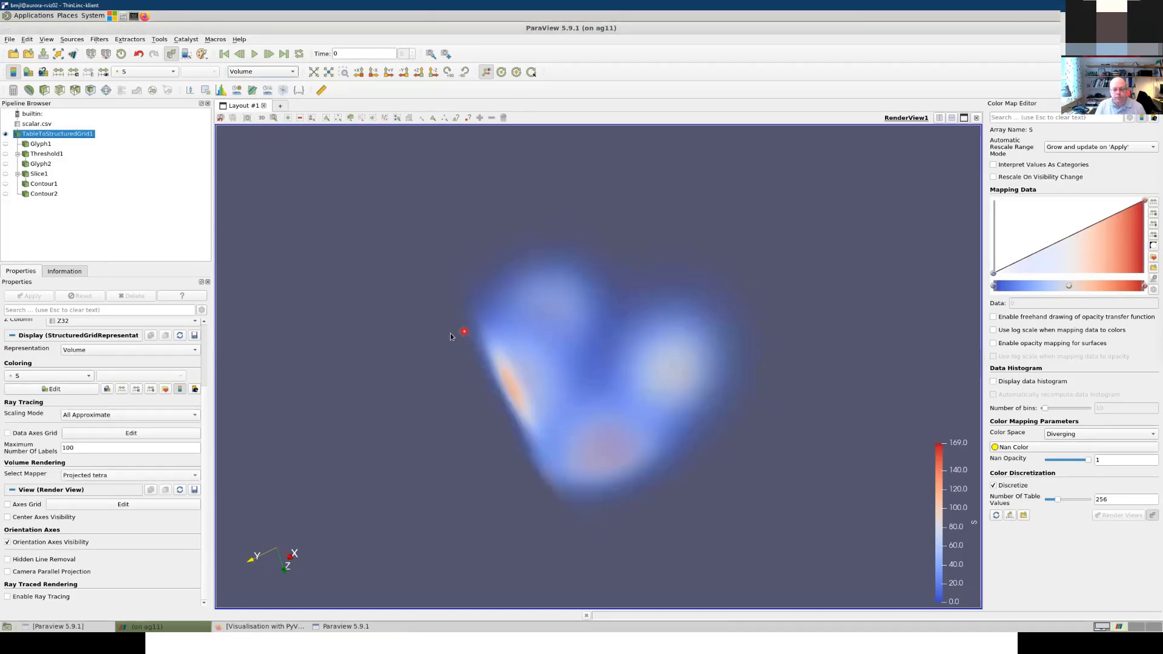
pyautogui.moveTo(565, 366); pyautogui.dragTo(666, 367)
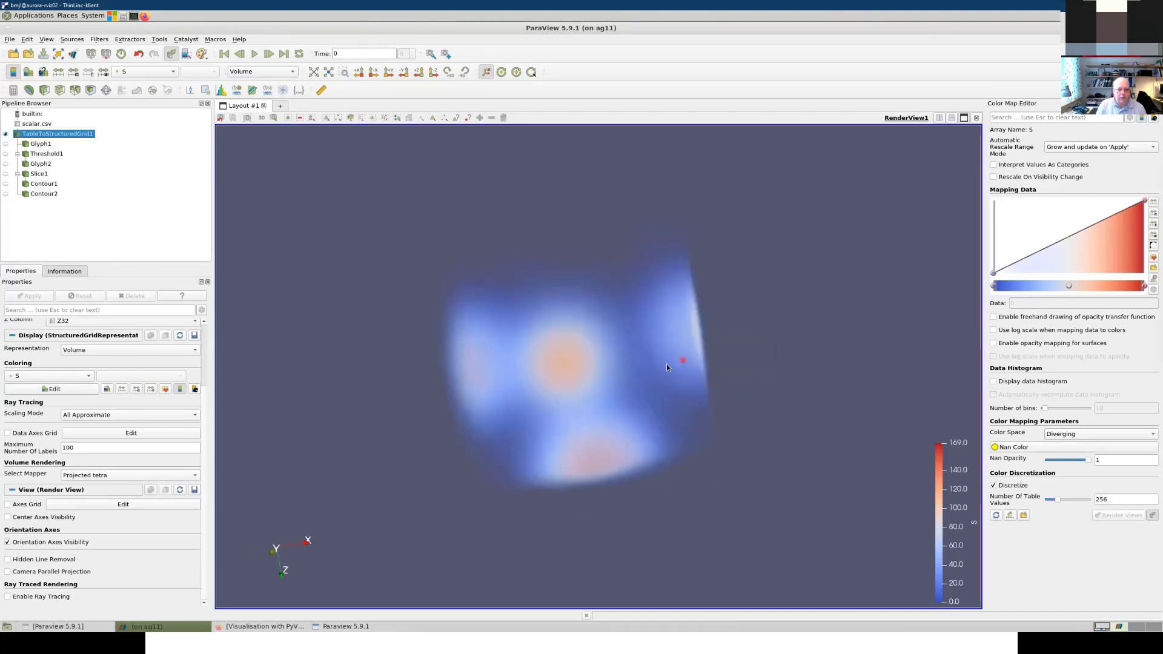
# Step: Try showing the view's axes grid and the data axes grid around the volume rendering
pyautogui.click(8, 505)
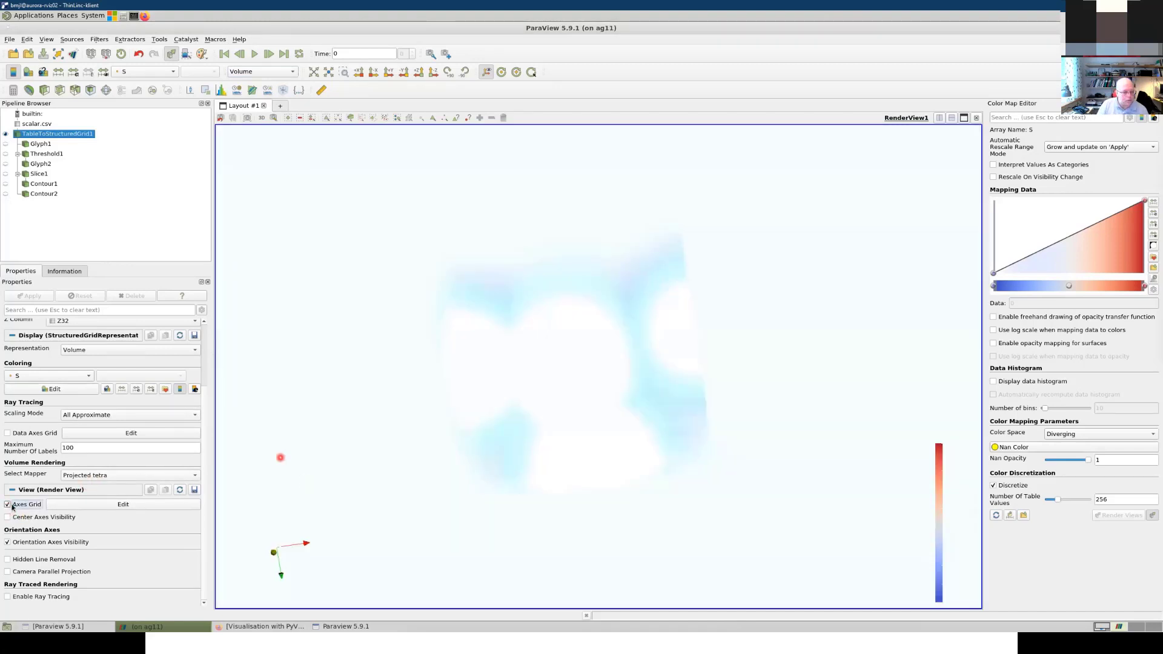
pyautogui.click(7, 504)
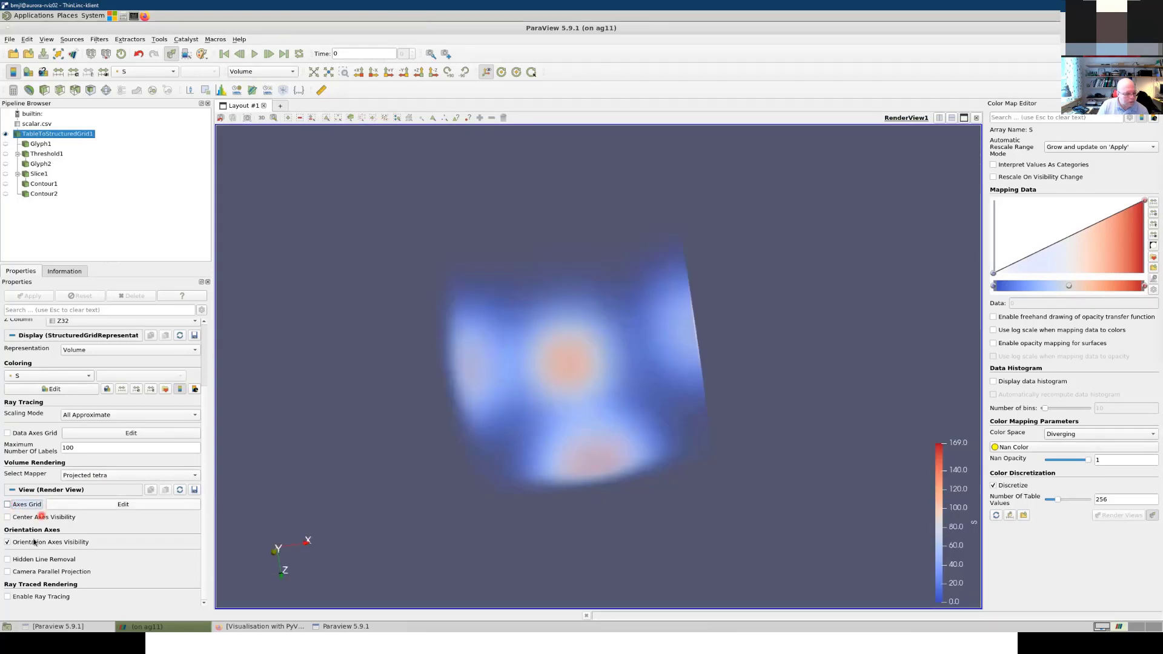
pyautogui.click(7, 434)
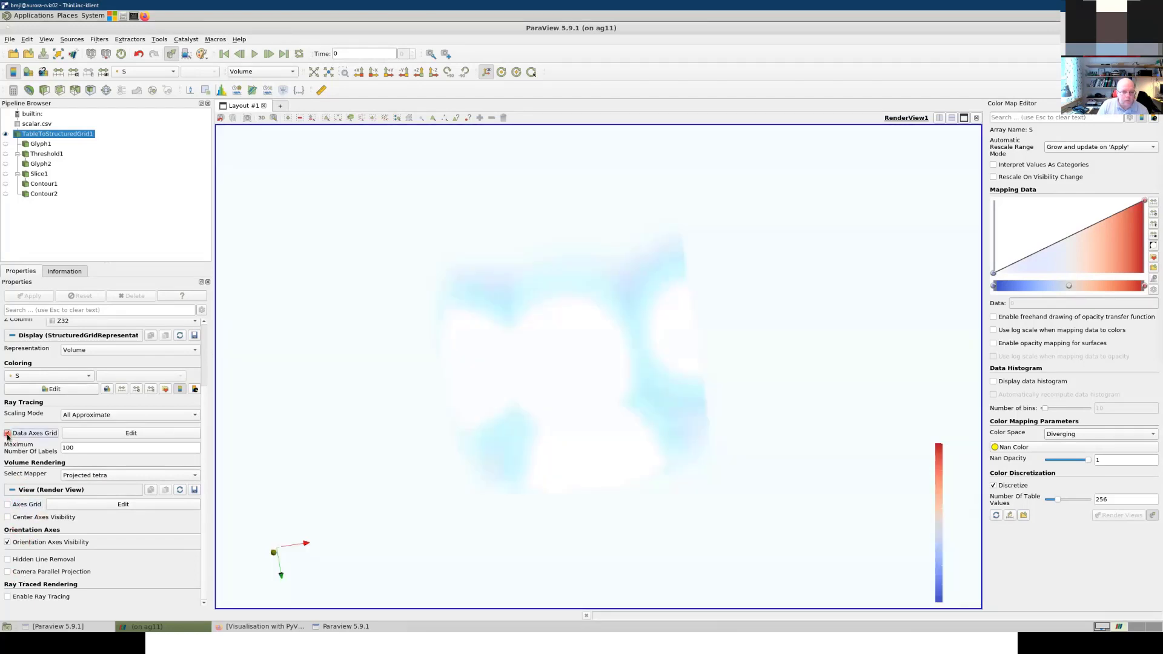
pyautogui.click(7, 433)
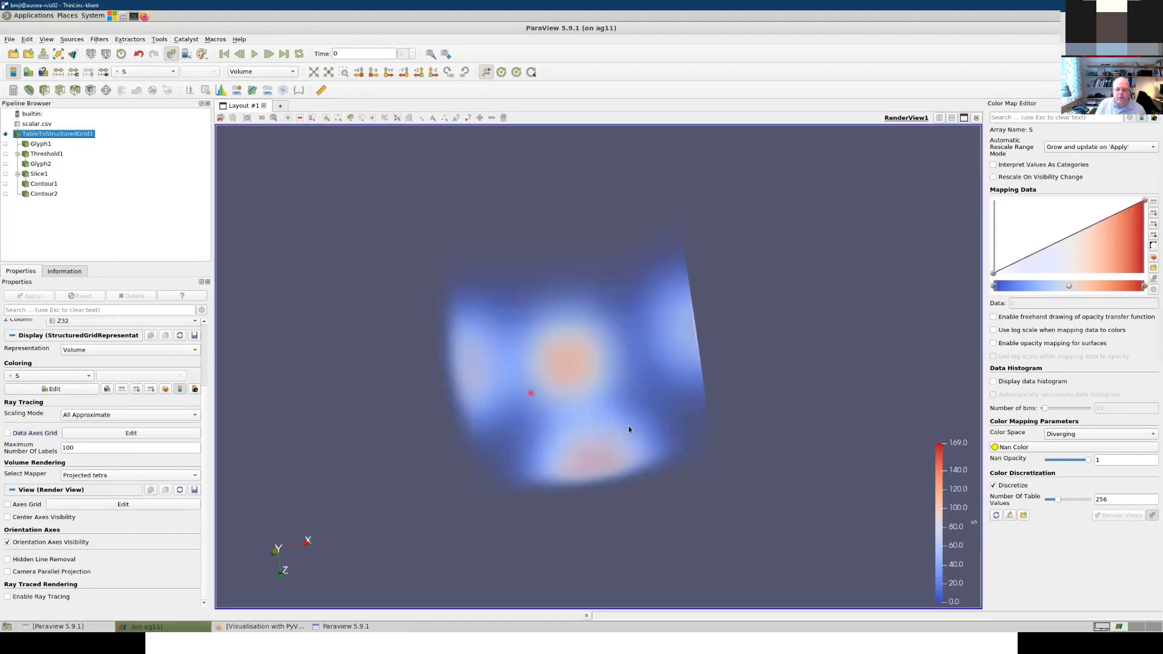
# Step: Add a control point to the opacity transfer function of S at data value 19.3388 with an opacity of about 0.1
pyautogui.moveTo(629, 429)
pyautogui.mouseDown()
pyautogui.moveTo(624, 441)
pyautogui.moveTo(587, 442)
pyautogui.moveTo(593, 459)
pyautogui.moveTo(613, 400)
pyautogui.moveTo(716, 395)
pyautogui.moveTo(543, 401)
pyautogui.moveTo(623, 429)
pyautogui.mouseUp()
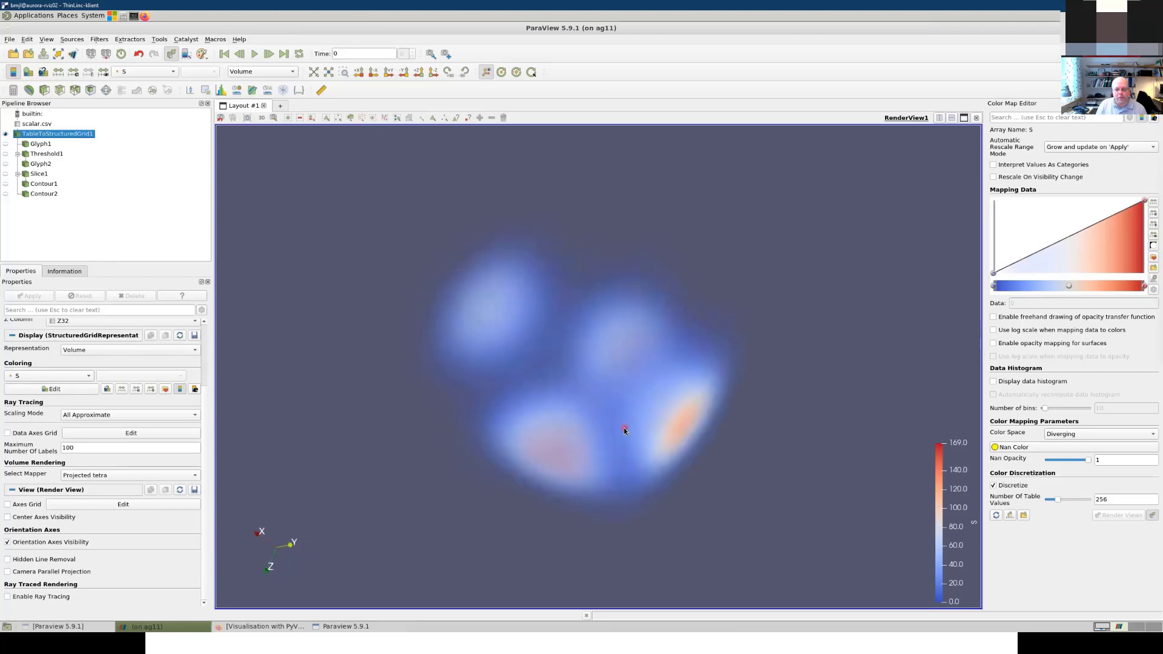
pyautogui.moveTo(564, 457); pyautogui.dragTo(623, 413)
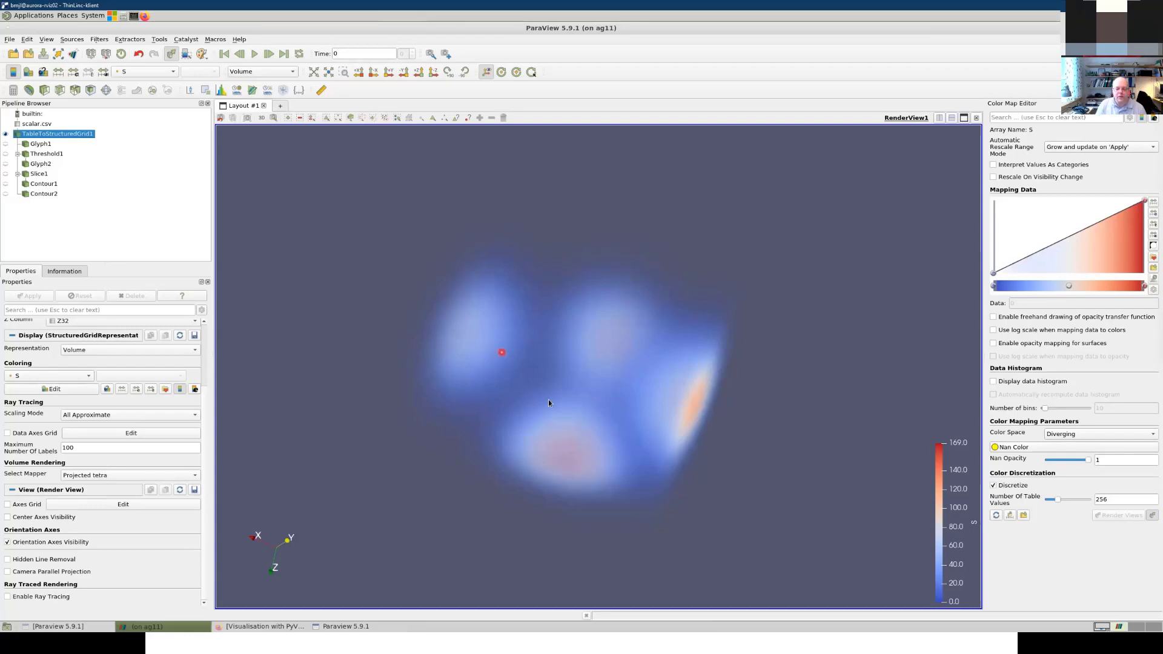
pyautogui.moveTo(500, 351); pyautogui.dragTo(495, 406)
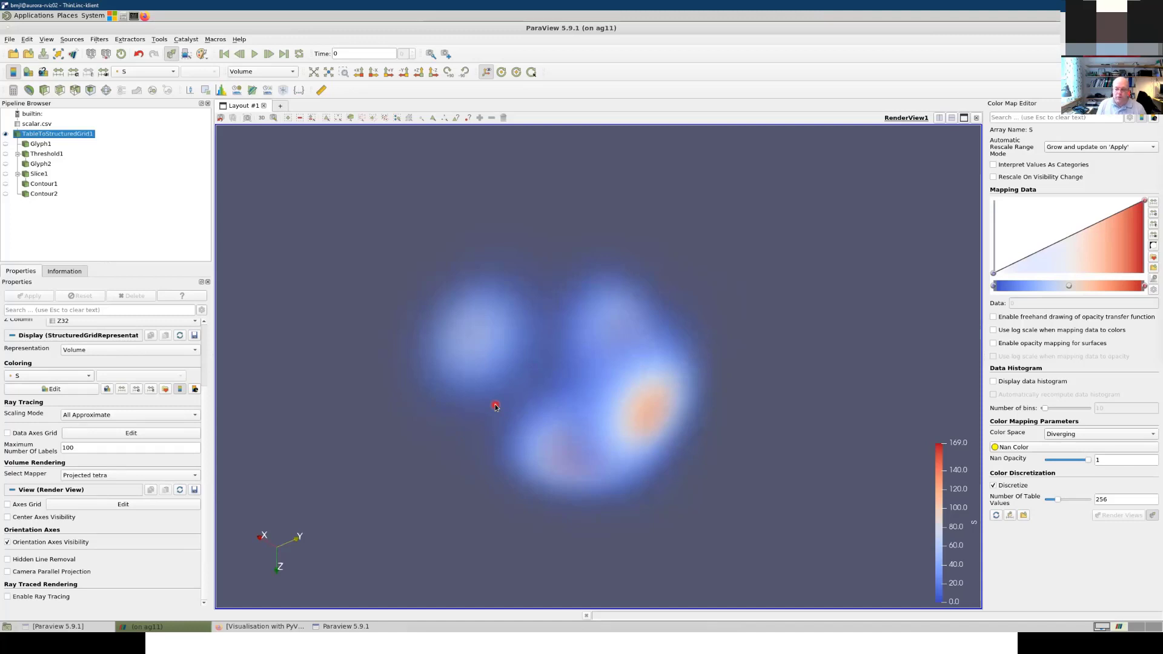
pyautogui.click(1010, 267)
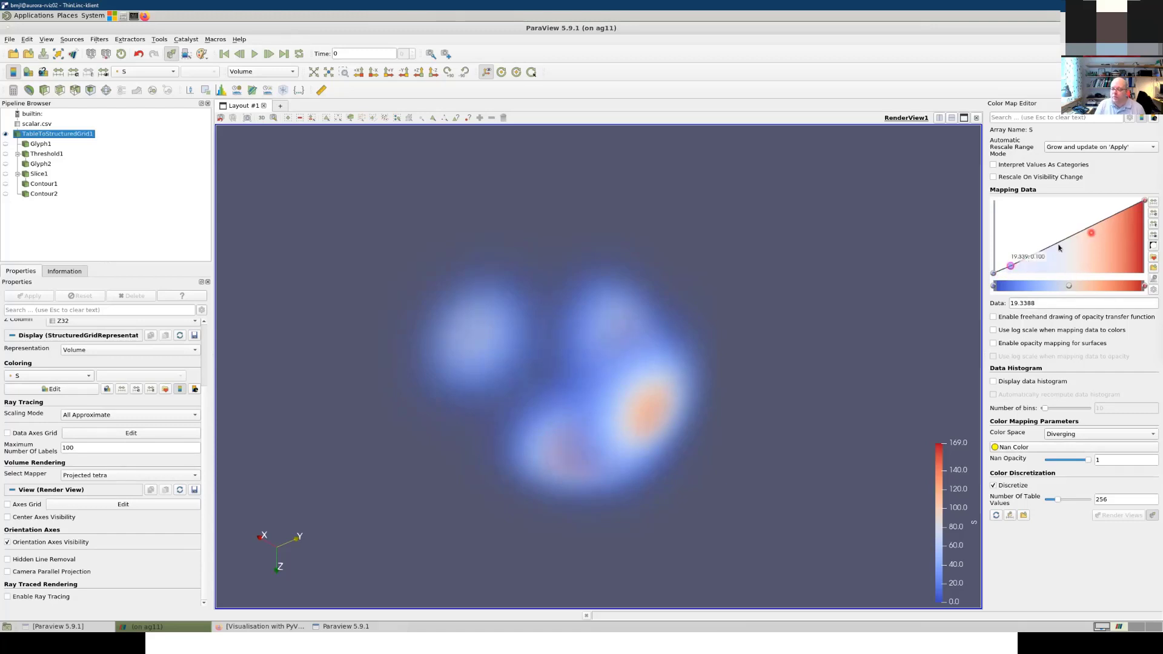
# Step: Move the low control point of the opacity transfer function to data value 30.5349 with opacity 0, and check the volume from other angles
pyautogui.moveTo(1015, 267)
pyautogui.mouseDown()
pyautogui.moveTo(968, 183)
pyautogui.moveTo(1023, 246)
pyautogui.moveTo(1023, 286)
pyautogui.moveTo(1034, 286)
pyautogui.moveTo(1021, 288)
pyautogui.mouseUp()
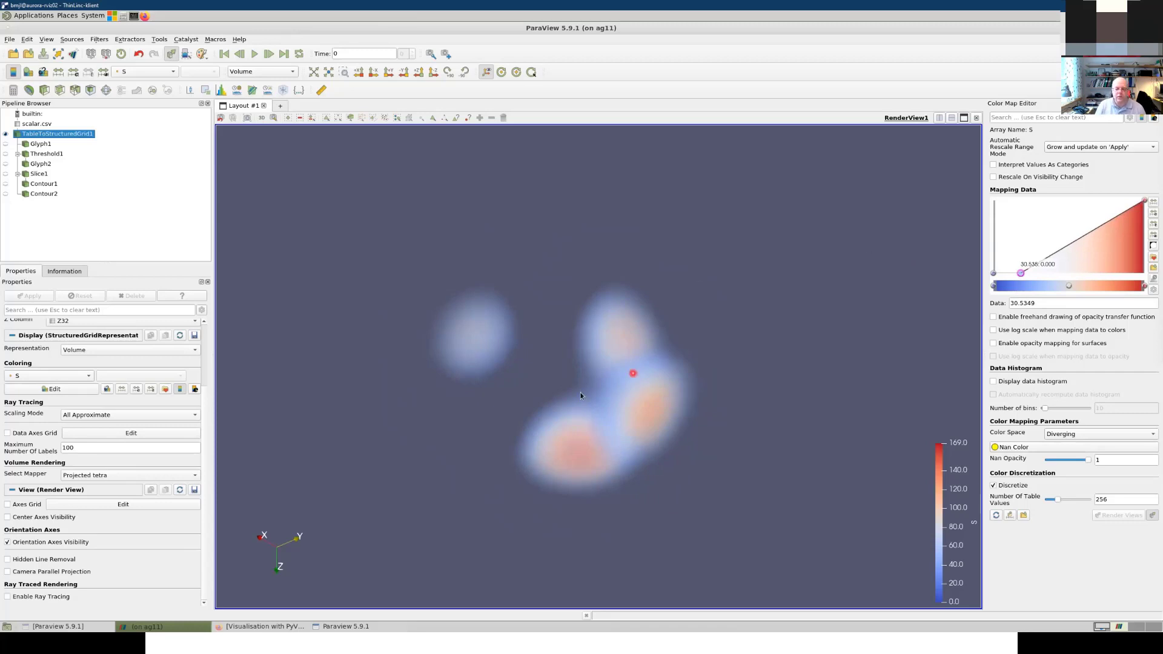
pyautogui.moveTo(626, 406); pyautogui.dragTo(641, 412)
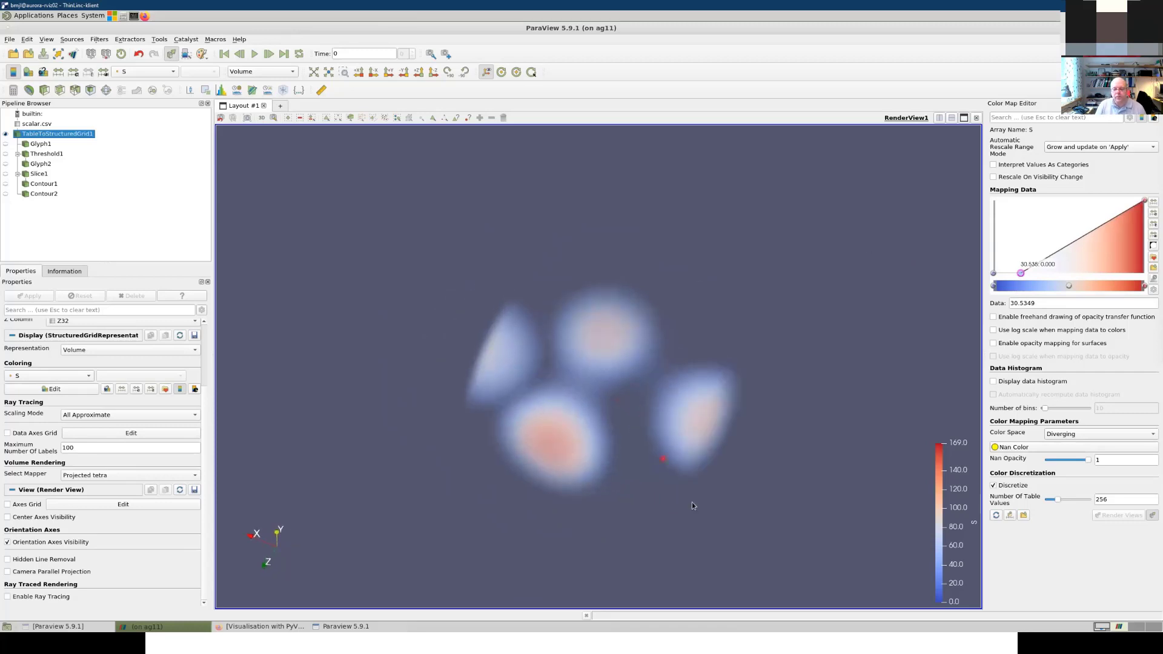
pyautogui.moveTo(691, 502); pyautogui.dragTo(660, 393)
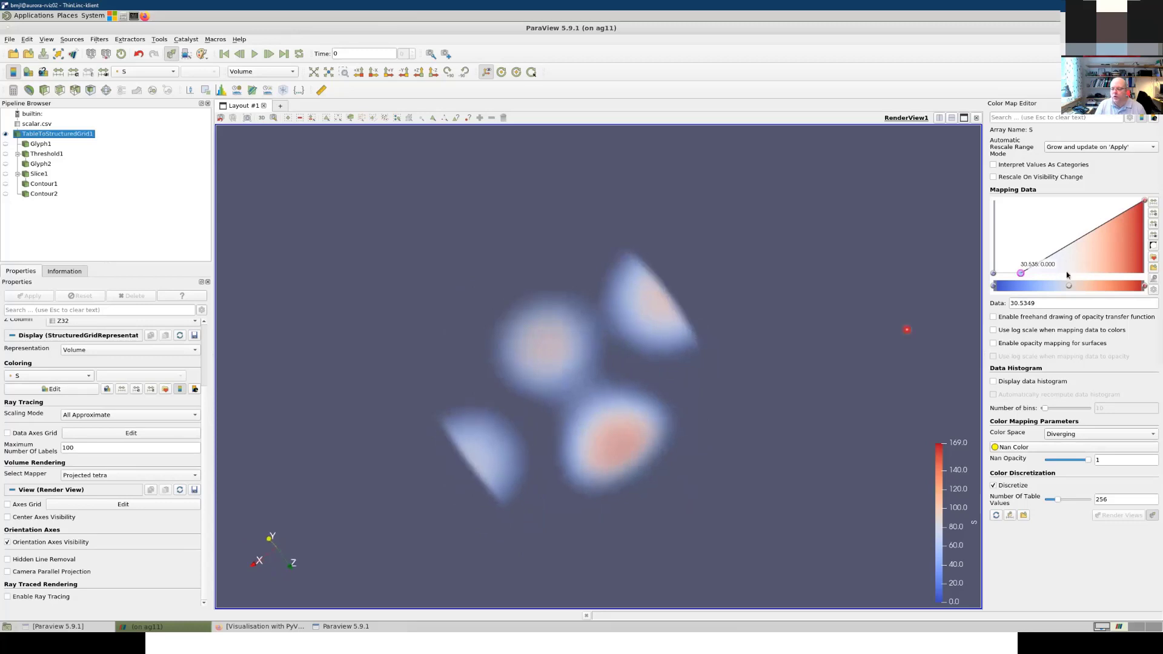
# Step: Add an opacity control point on the ramp and move it to data value 30.5349 at opacity 1, forming a vertical edge
pyautogui.click(1060, 249)
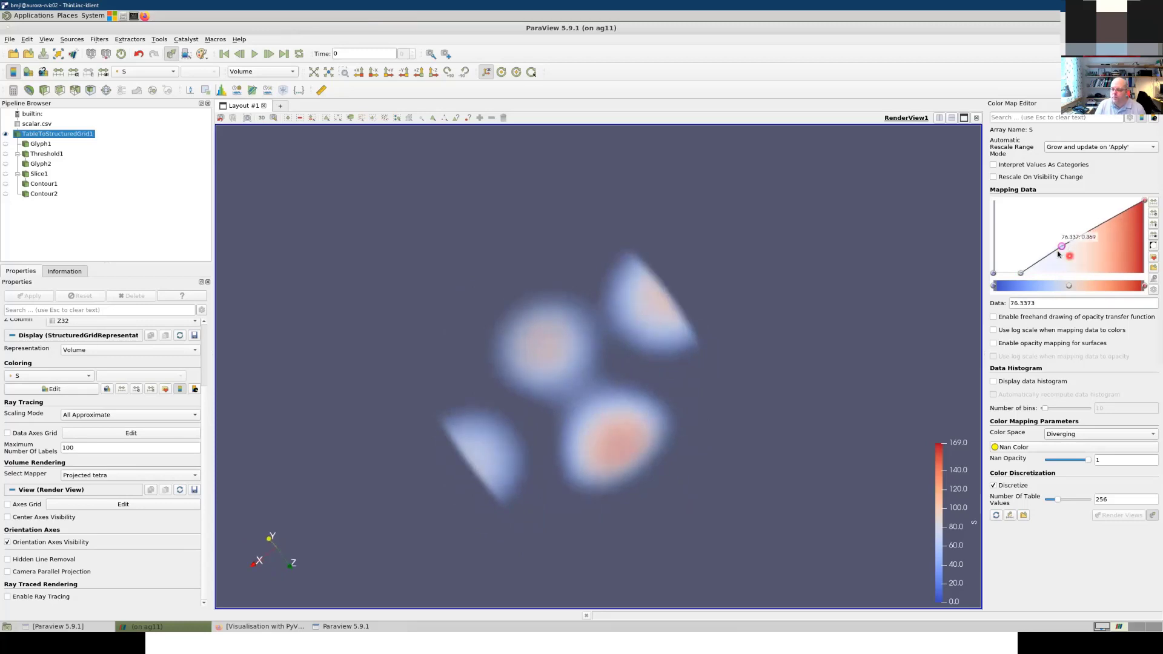
pyautogui.moveTo(1058, 249); pyautogui.dragTo(1010, 193)
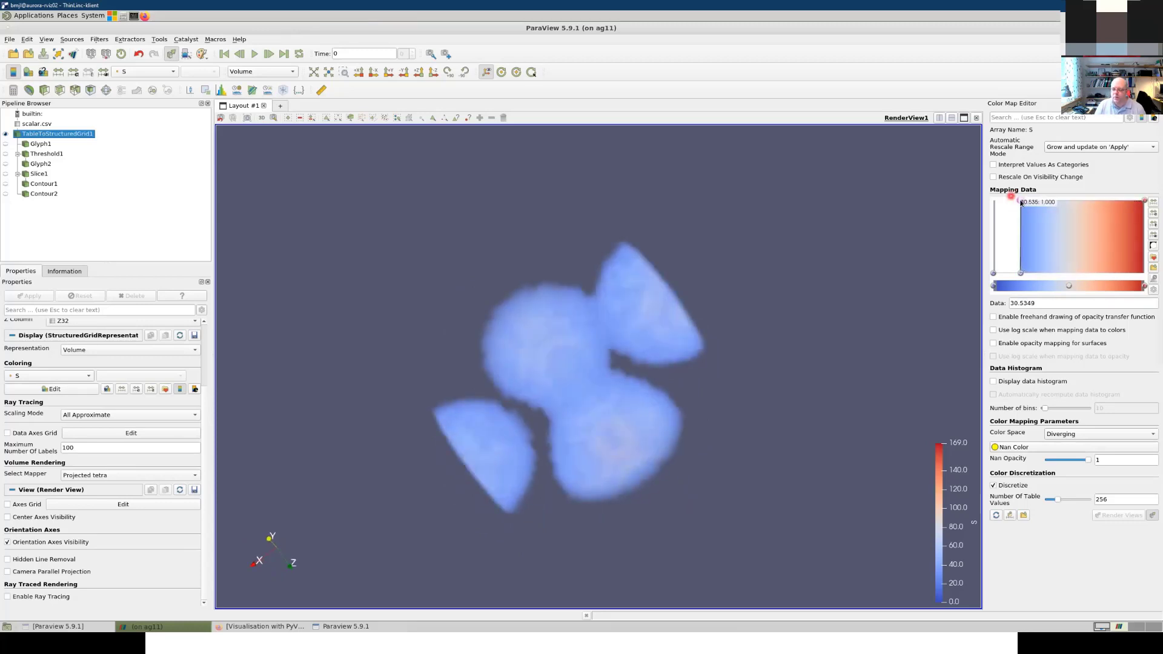
pyautogui.moveTo(678, 350); pyautogui.dragTo(605, 327)
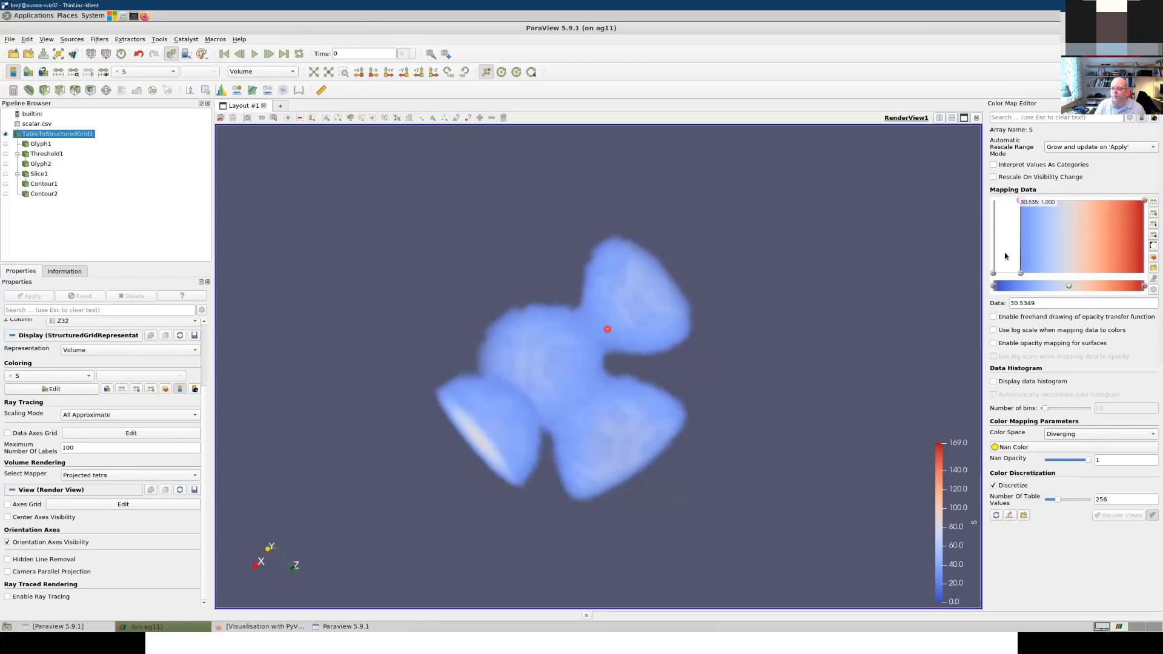
# Step: Add two opacity control points at data value 85.4978, one near full opacity and one at opacity 0
pyautogui.moveTo(1019, 201); pyautogui.dragTo(1082, 216)
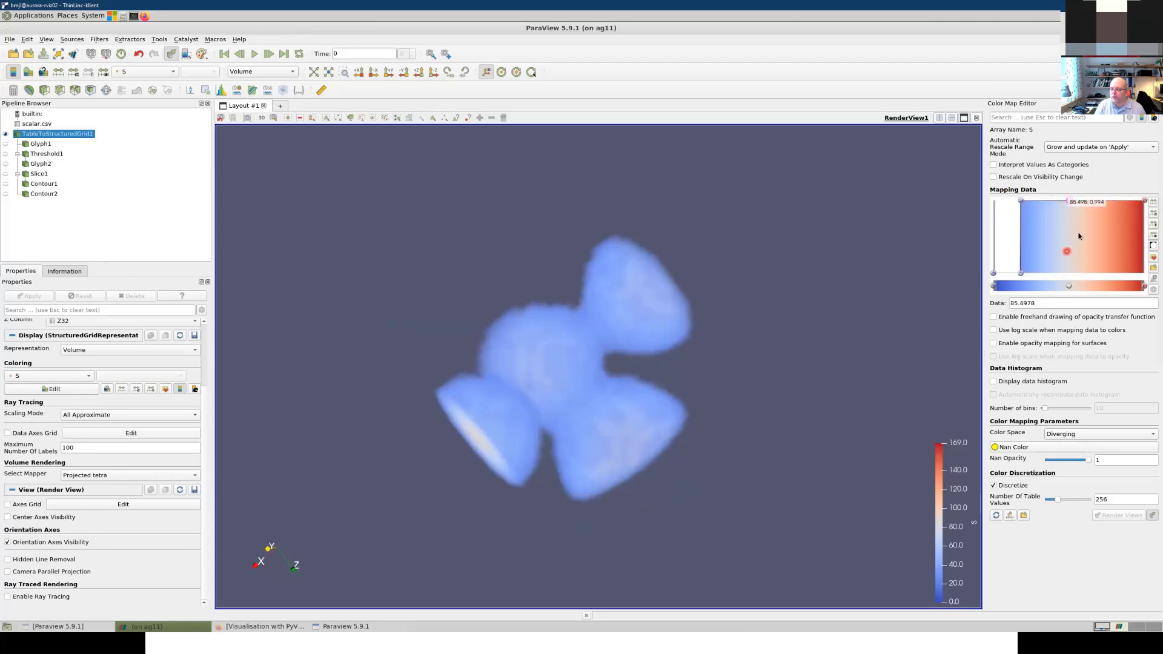
pyautogui.click(1111, 202)
pyautogui.moveTo(1084, 275); pyautogui.dragTo(1056, 298)
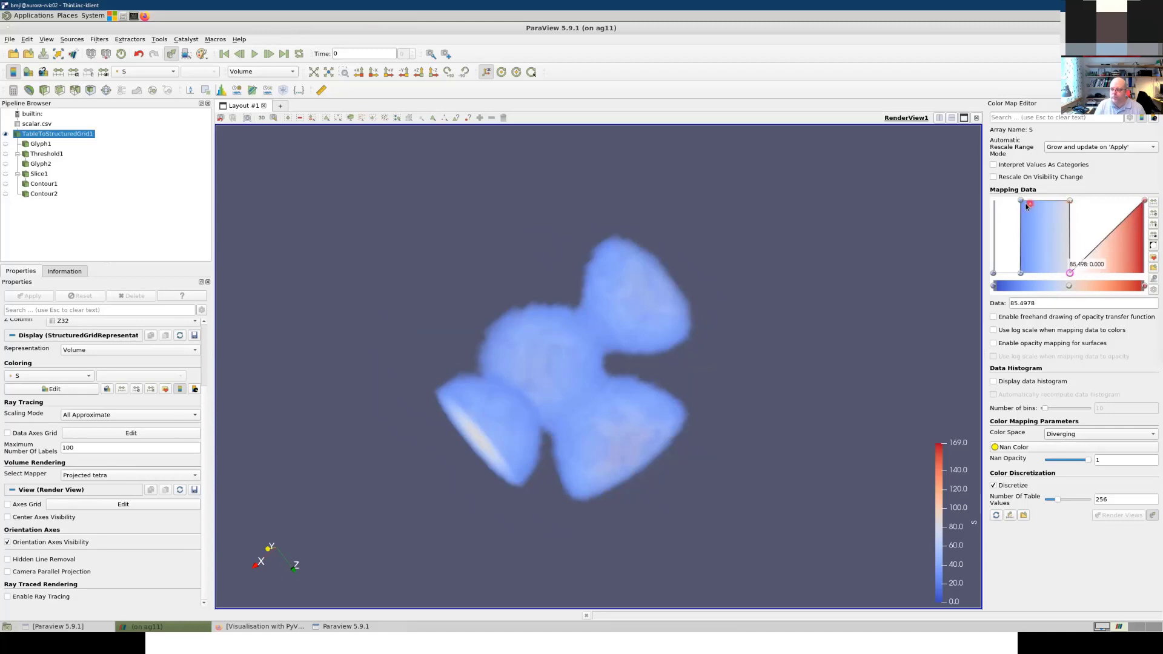
# Step: Adjust the rising edge of the opacity curve, keeping its lower point at zero opacity and moving an upper point to data value 61.5788
pyautogui.moveTo(1028, 204); pyautogui.dragTo(1019, 204)
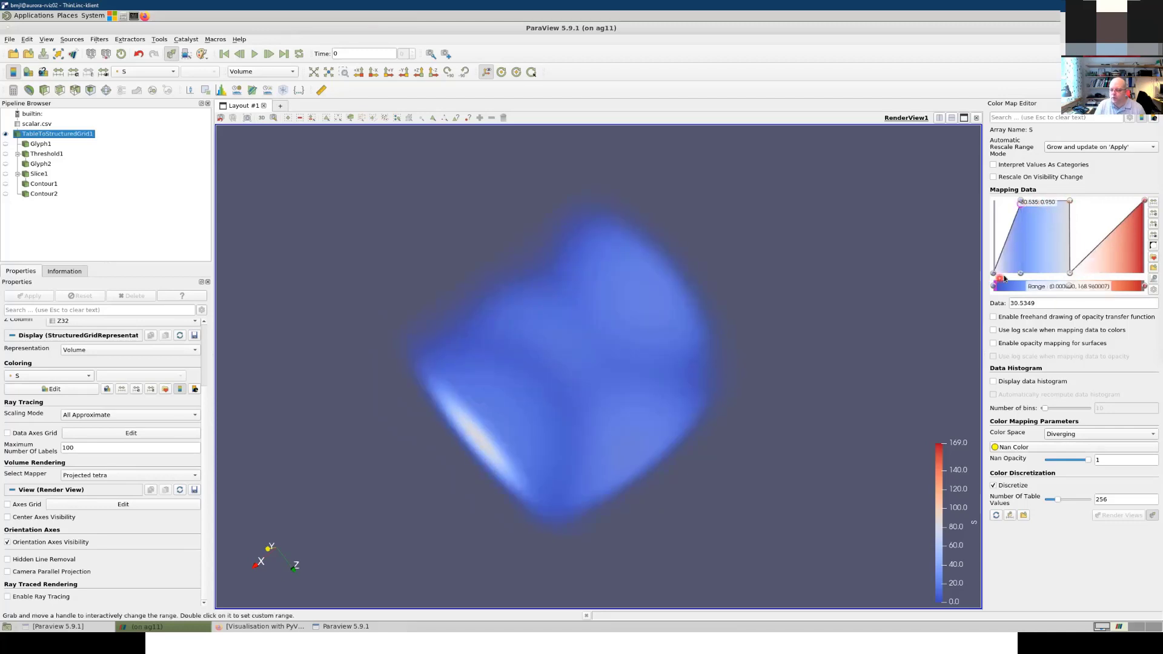
pyautogui.click(1003, 249)
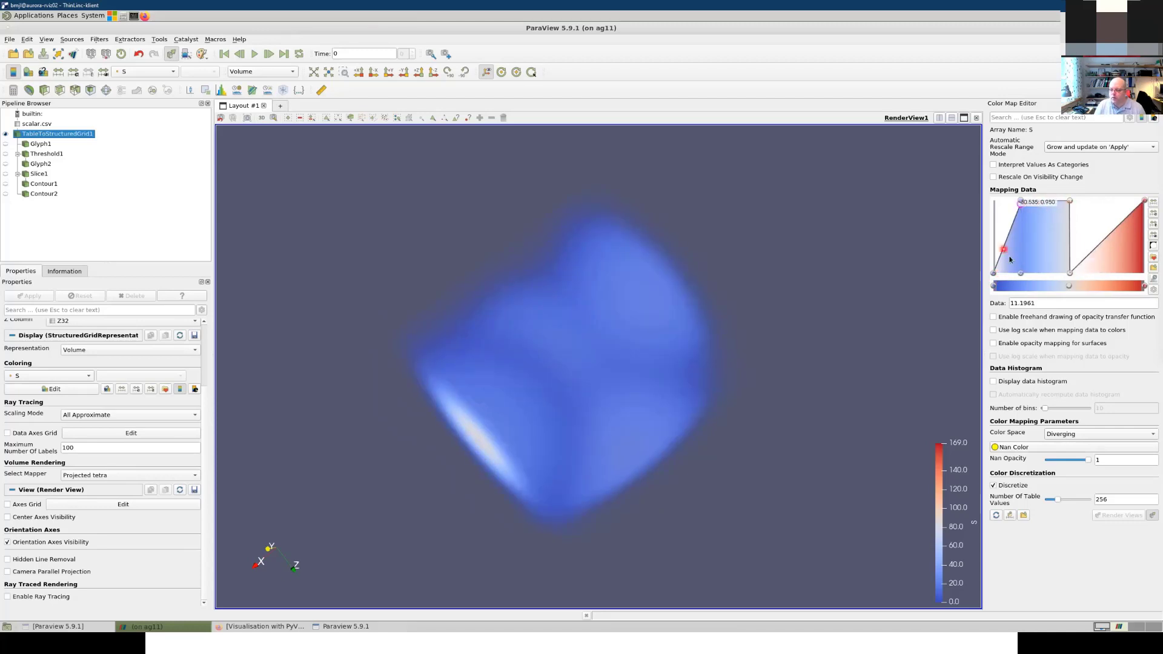
pyautogui.moveTo(1020, 272); pyautogui.dragTo(1035, 288)
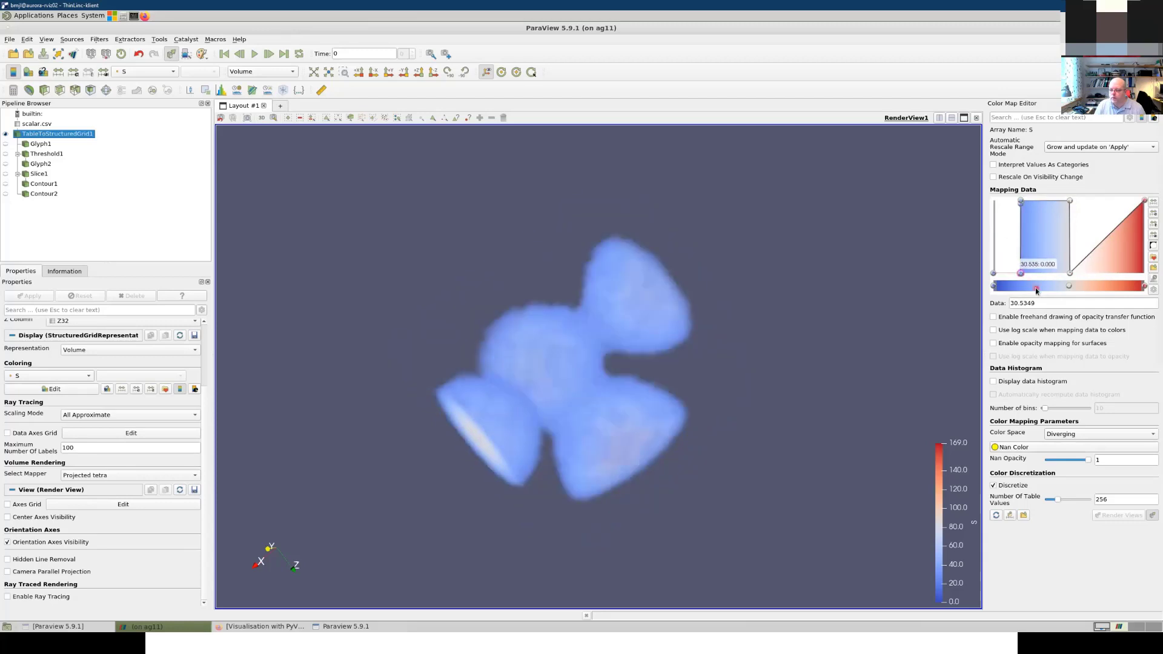
pyautogui.moveTo(1020, 202); pyautogui.dragTo(1046, 202)
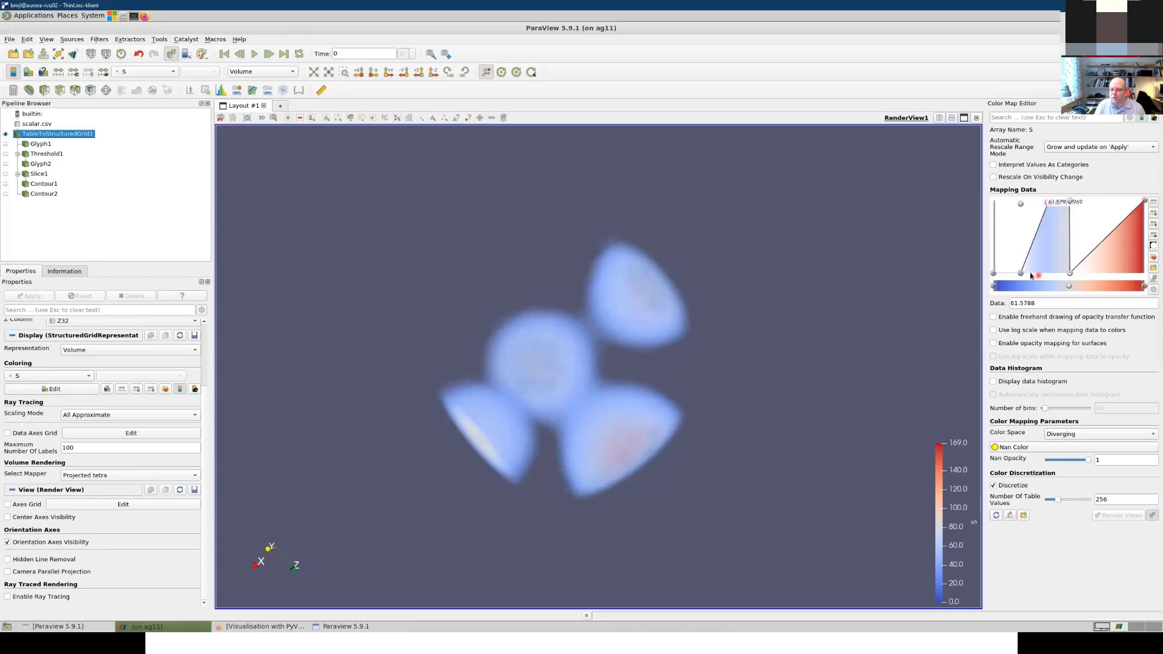
# Step: Delete the stray high-opacity control point at data value 30.5349 and keep the lower point there at opacity 0
pyautogui.click(1021, 274)
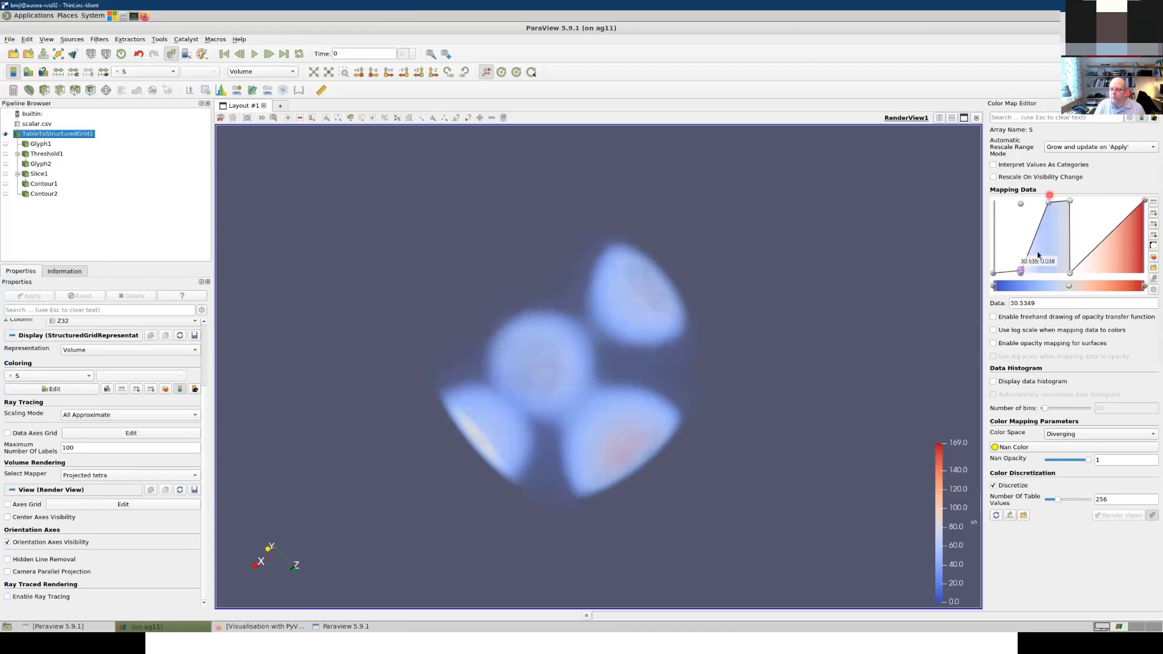
pyautogui.moveTo(1021, 278); pyautogui.dragTo(1023, 283)
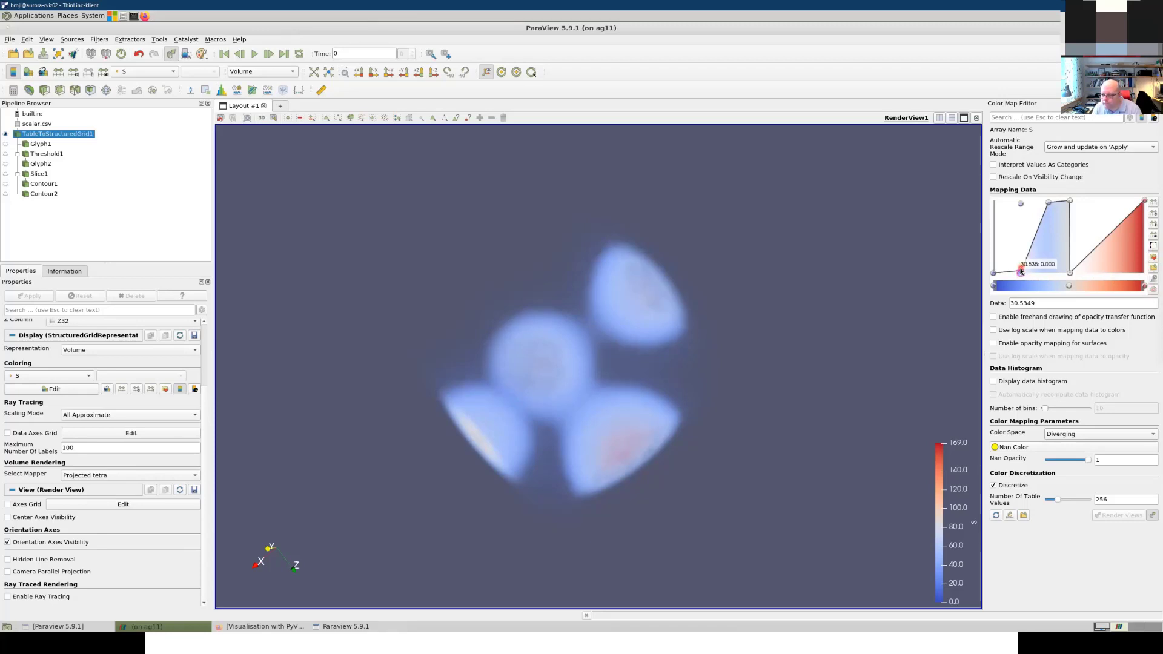
pyautogui.moveTo(1023, 275); pyautogui.dragTo(1023, 271)
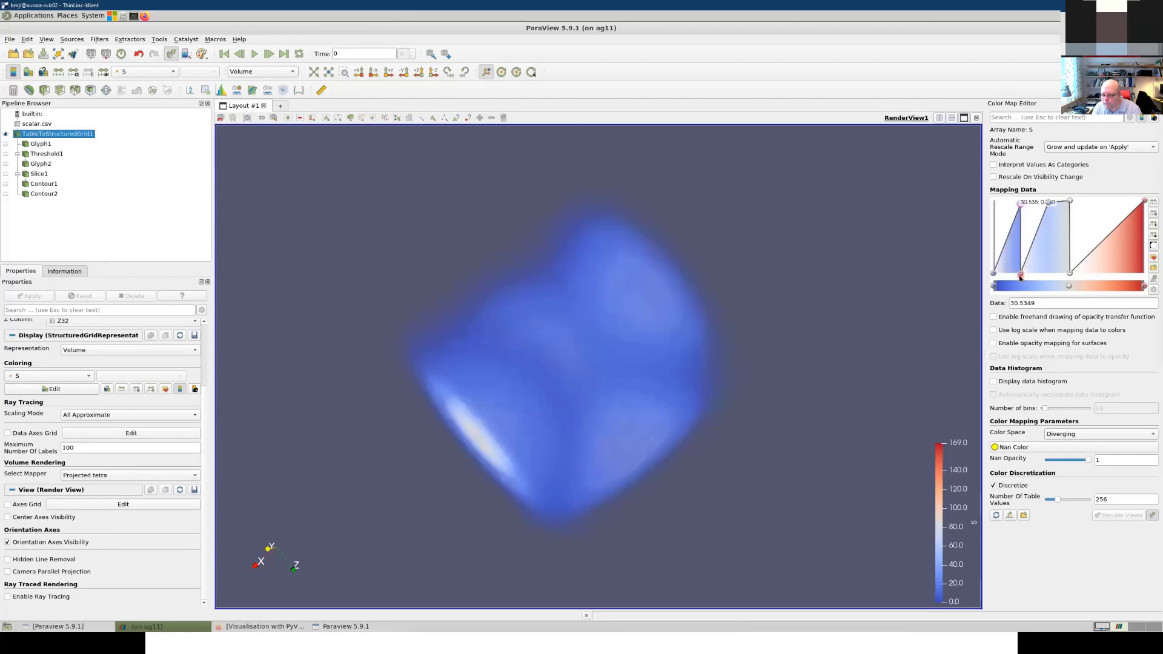
pyautogui.click(1026, 271)
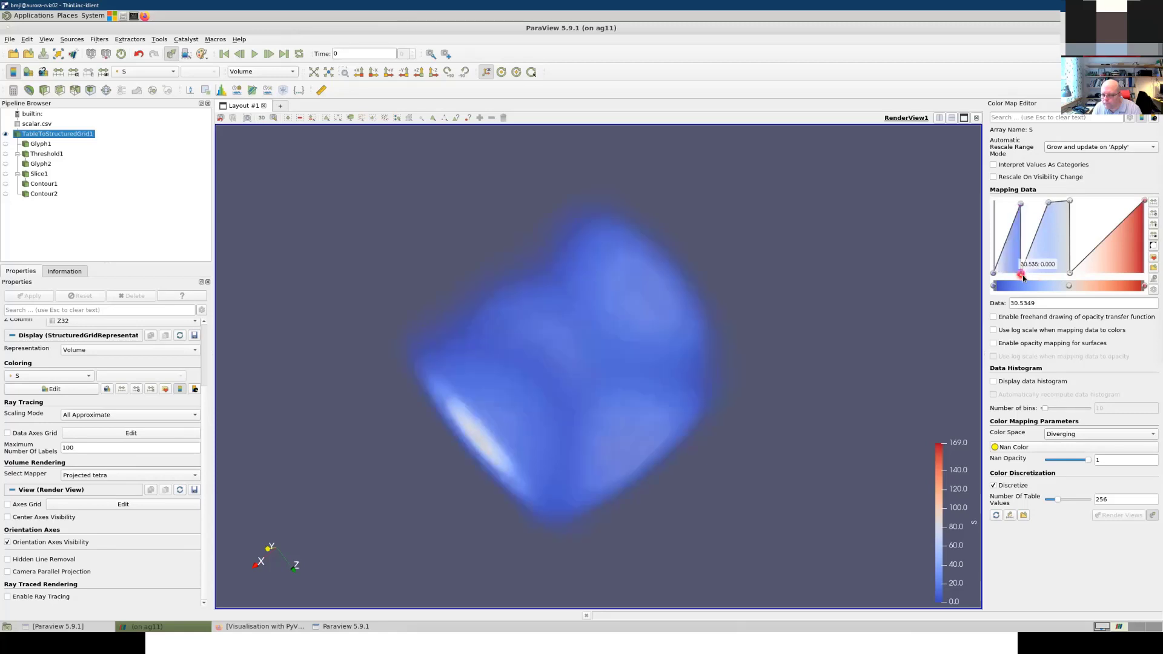
pyautogui.click(1020, 206)
pyautogui.press('Delete')
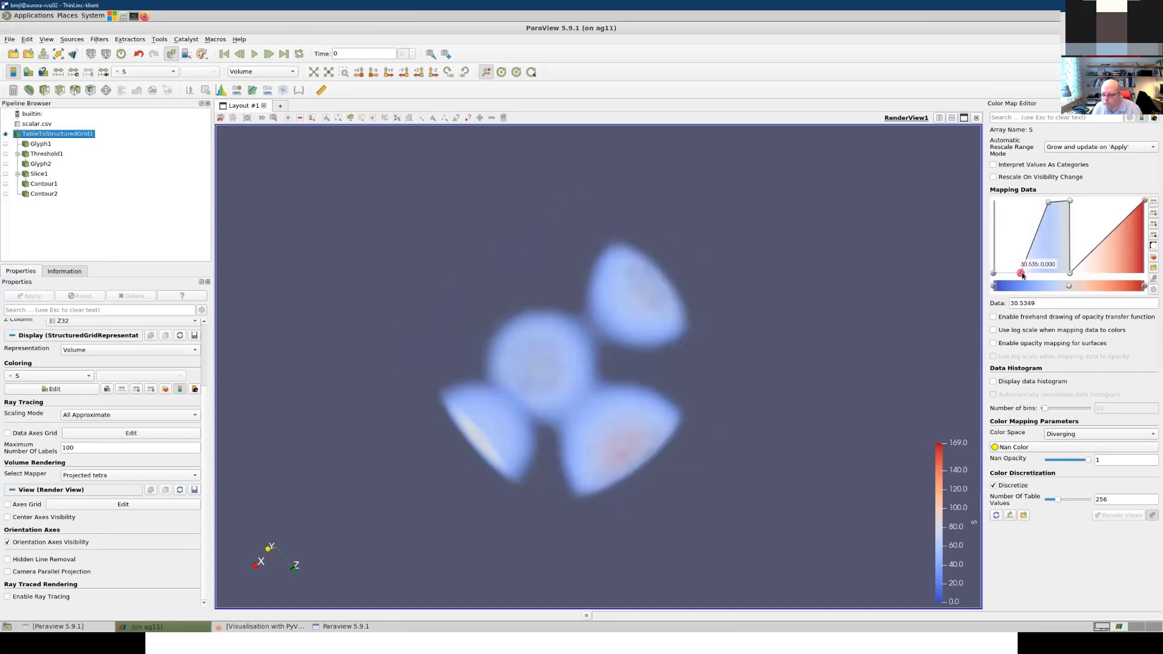
# Step: Move both rising-edge control points to data value 65.6501, at opacities 1 and 0, and view the volume from several angles
pyautogui.moveTo(1021, 272); pyautogui.dragTo(1060, 203)
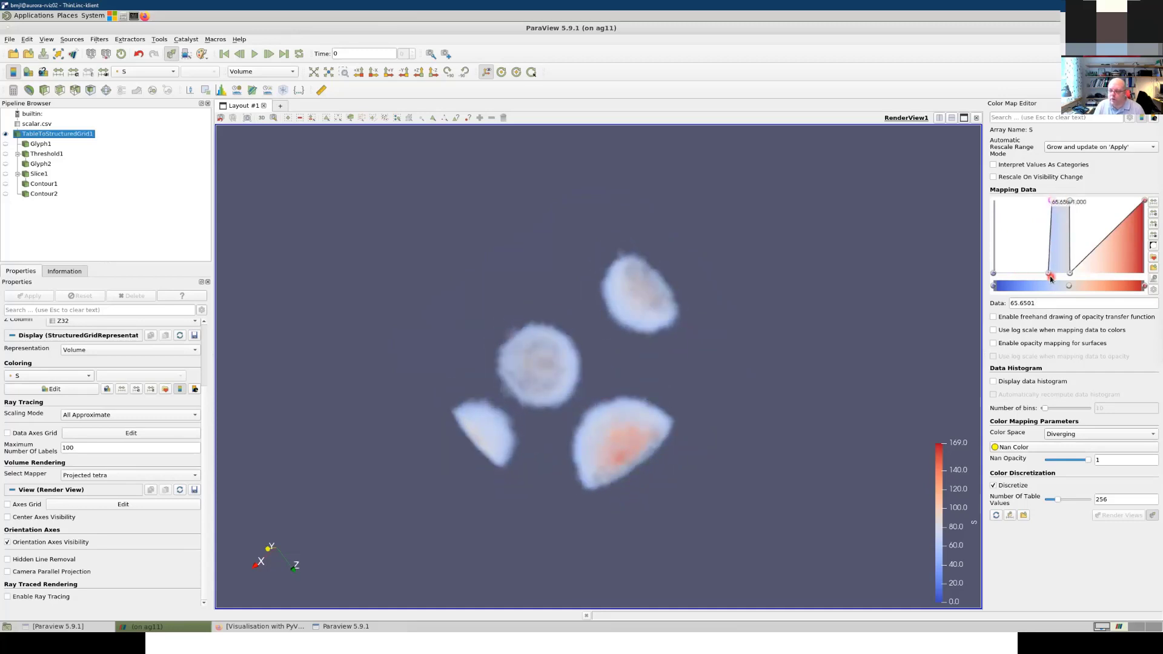
pyautogui.moveTo(1049, 274); pyautogui.dragTo(1057, 276)
pyautogui.moveTo(572, 321); pyautogui.dragTo(539, 308)
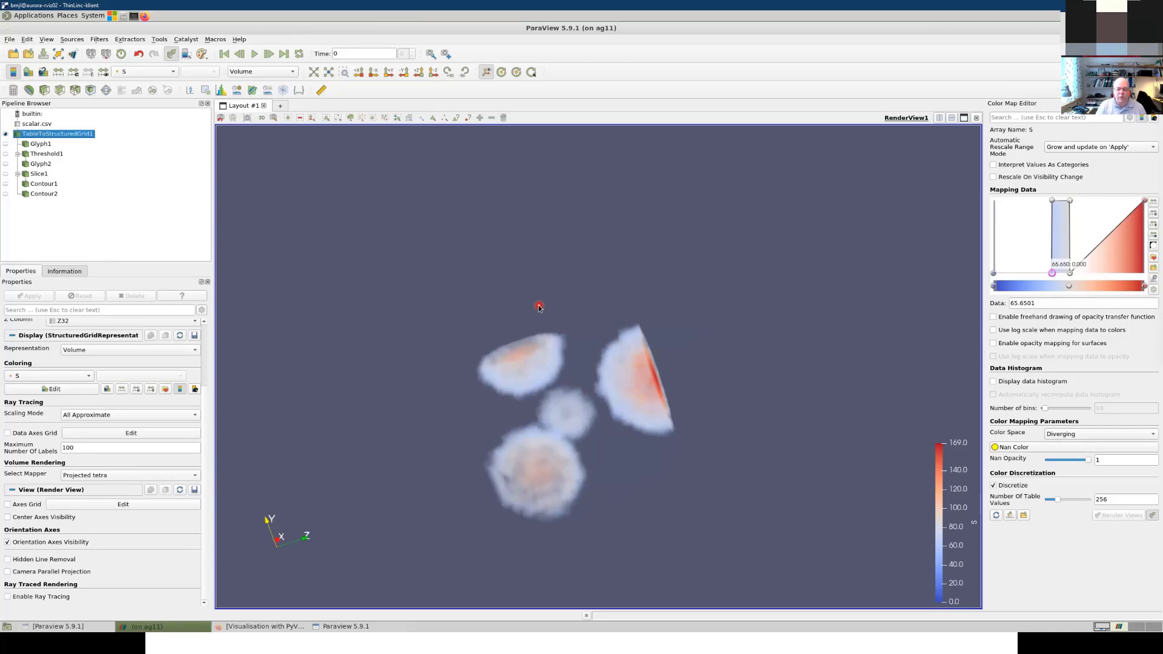
pyautogui.moveTo(512, 308); pyautogui.dragTo(499, 391)
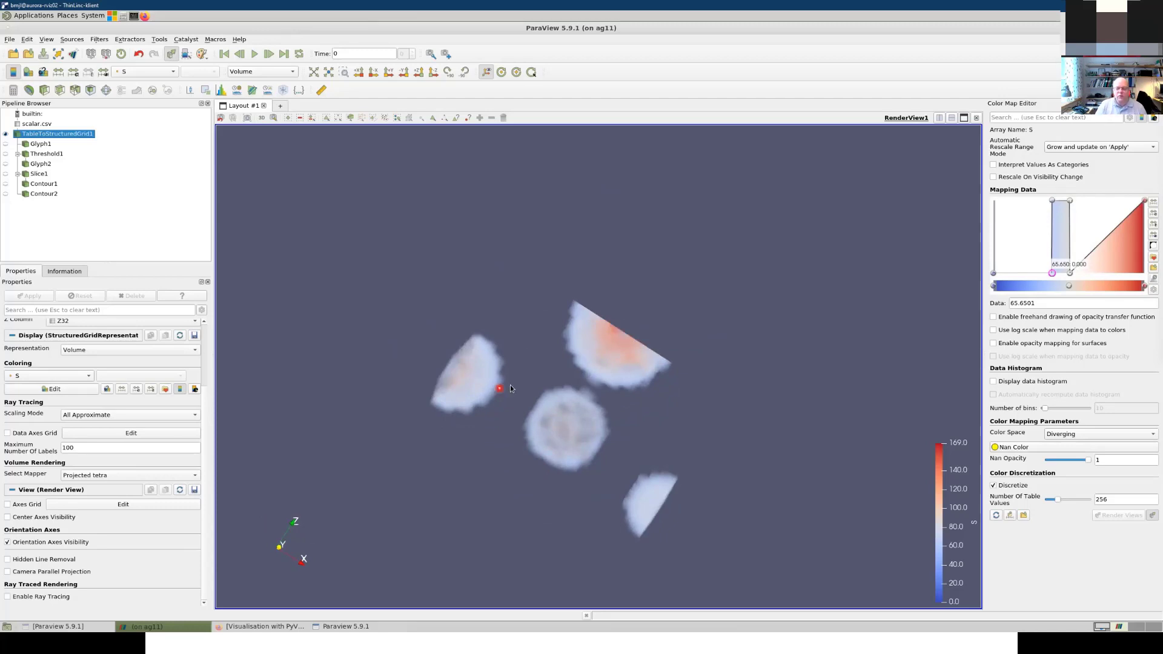
pyautogui.moveTo(584, 363); pyautogui.dragTo(364, 376)
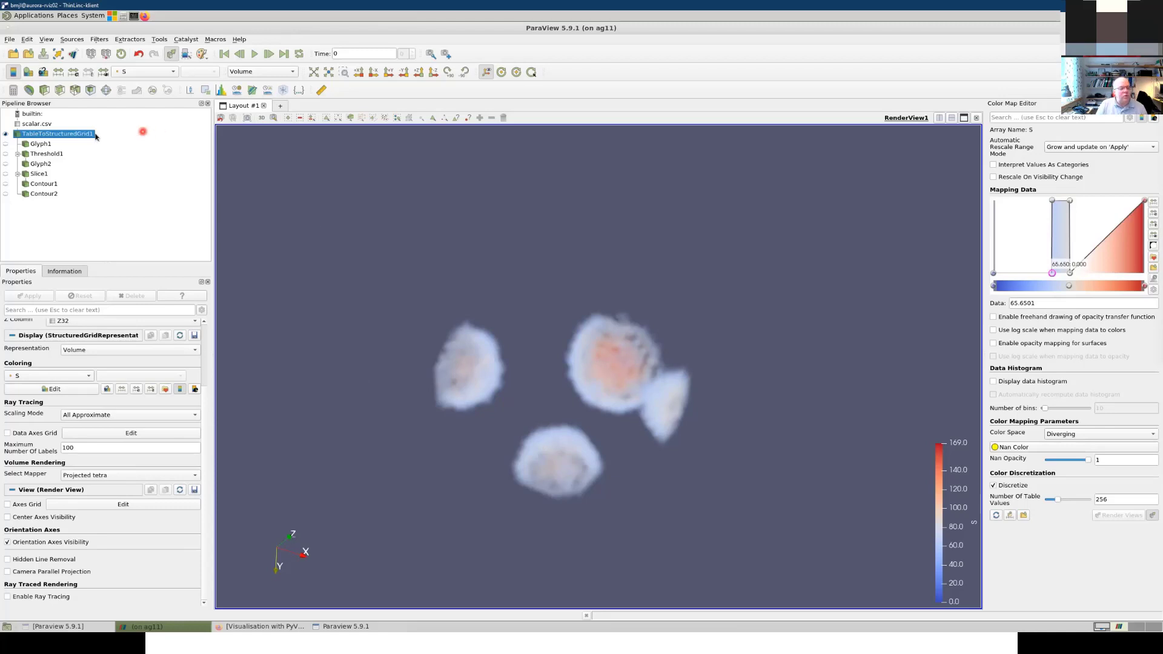
# Step: Change the structured grid's representation to Outline and apply an Iso Volume filter to it
pyautogui.click(274, 71)
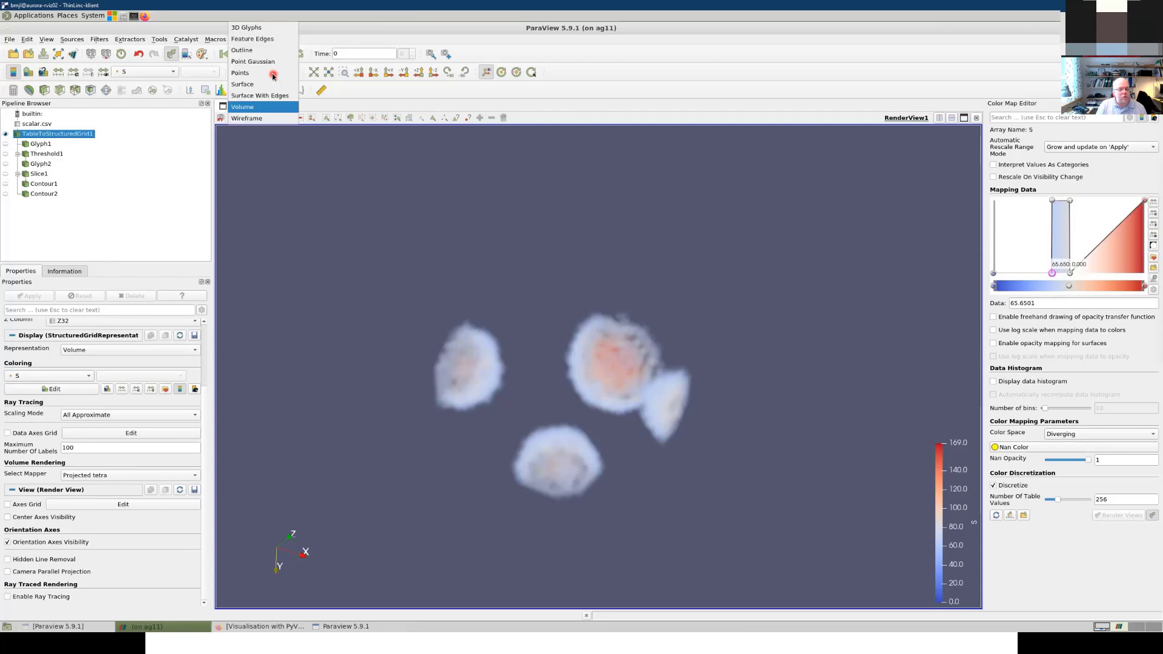
pyautogui.click(256, 50)
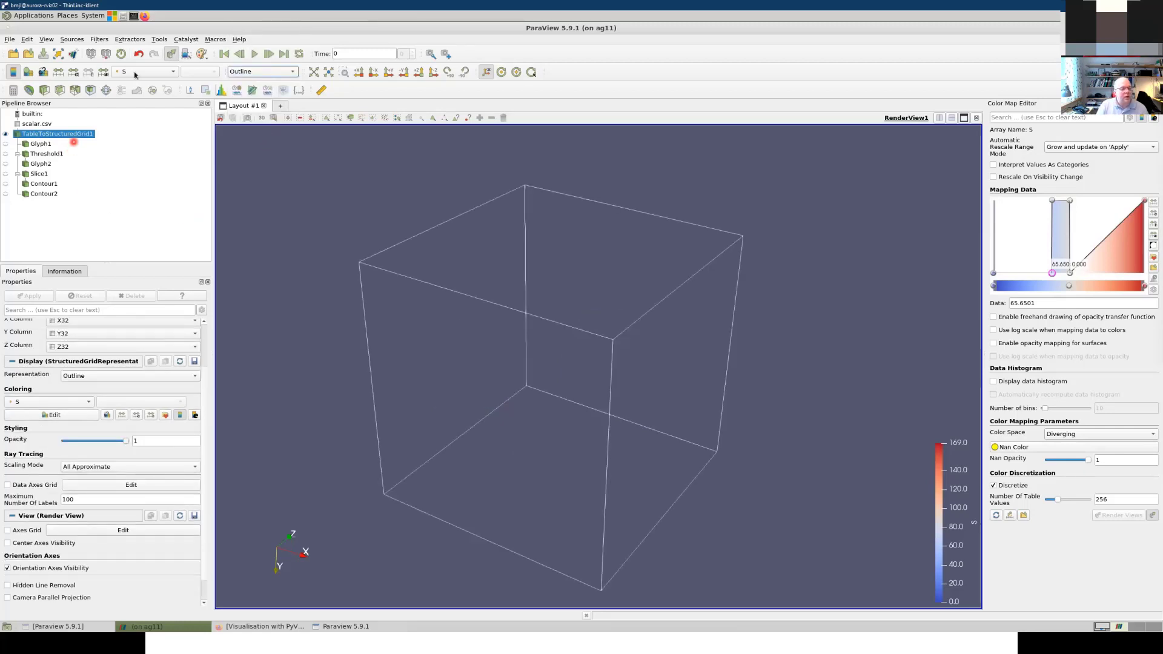
pyautogui.click(99, 39)
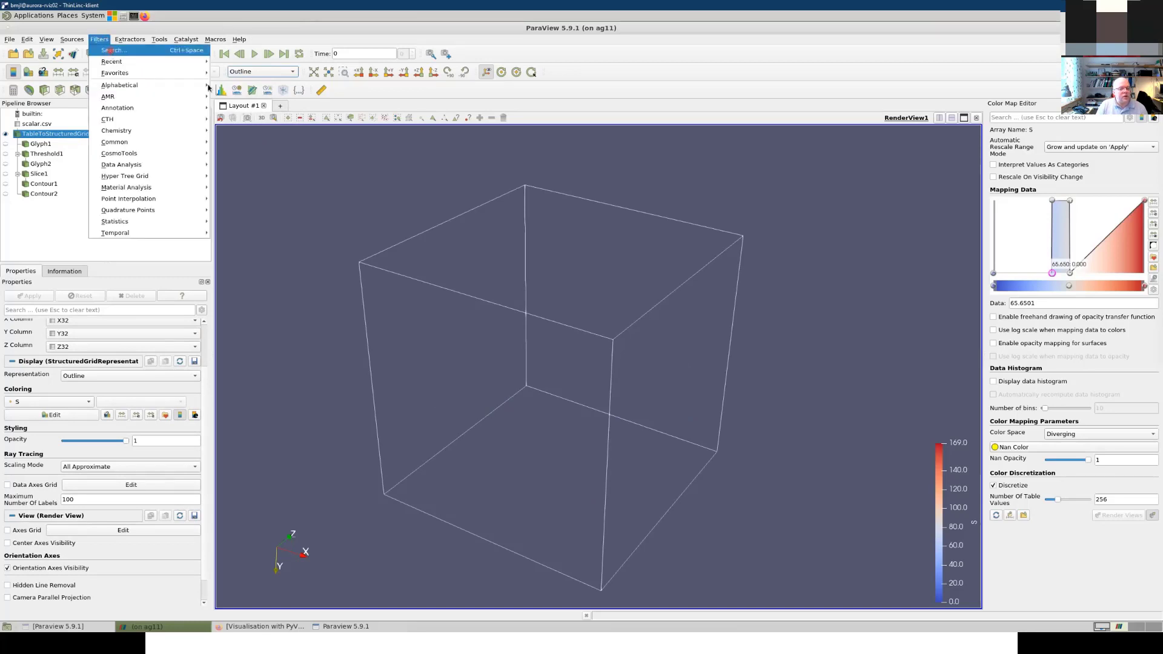
pyautogui.hotkey('ctrl', 'space')
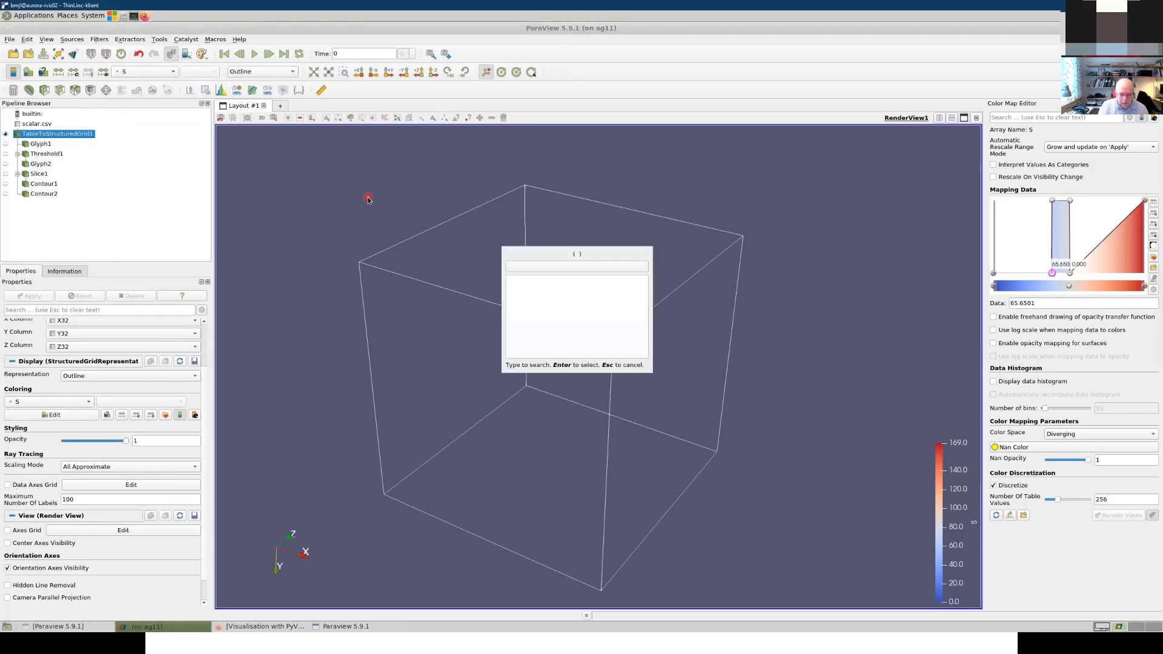
pyautogui.write('iso')
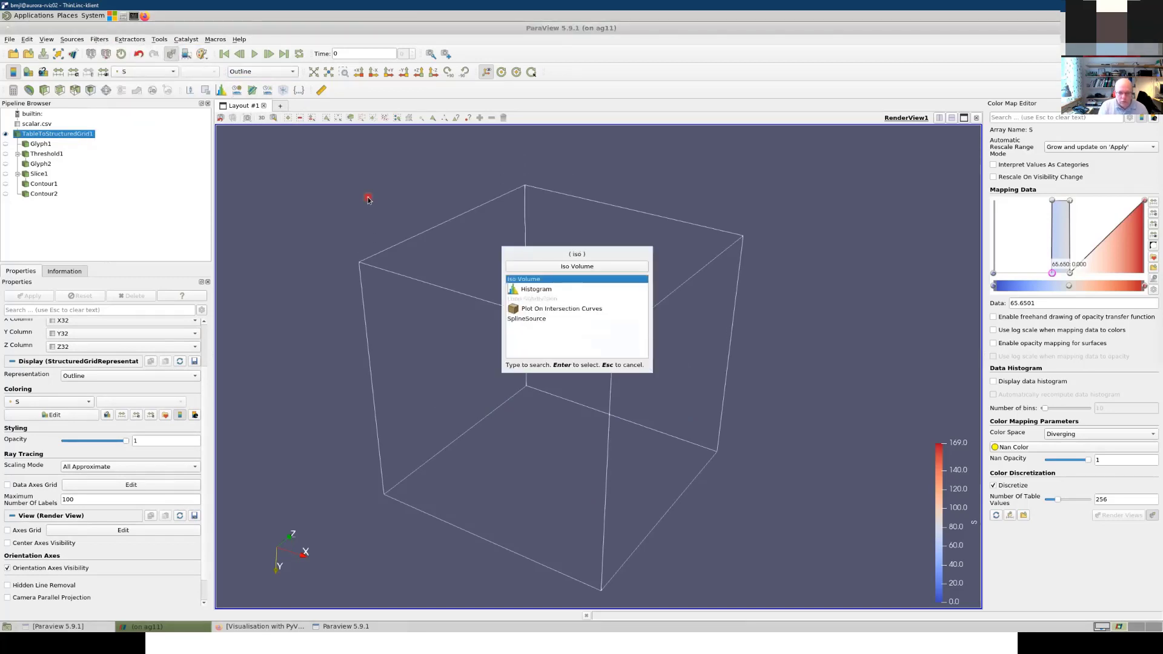
pyautogui.click(566, 268)
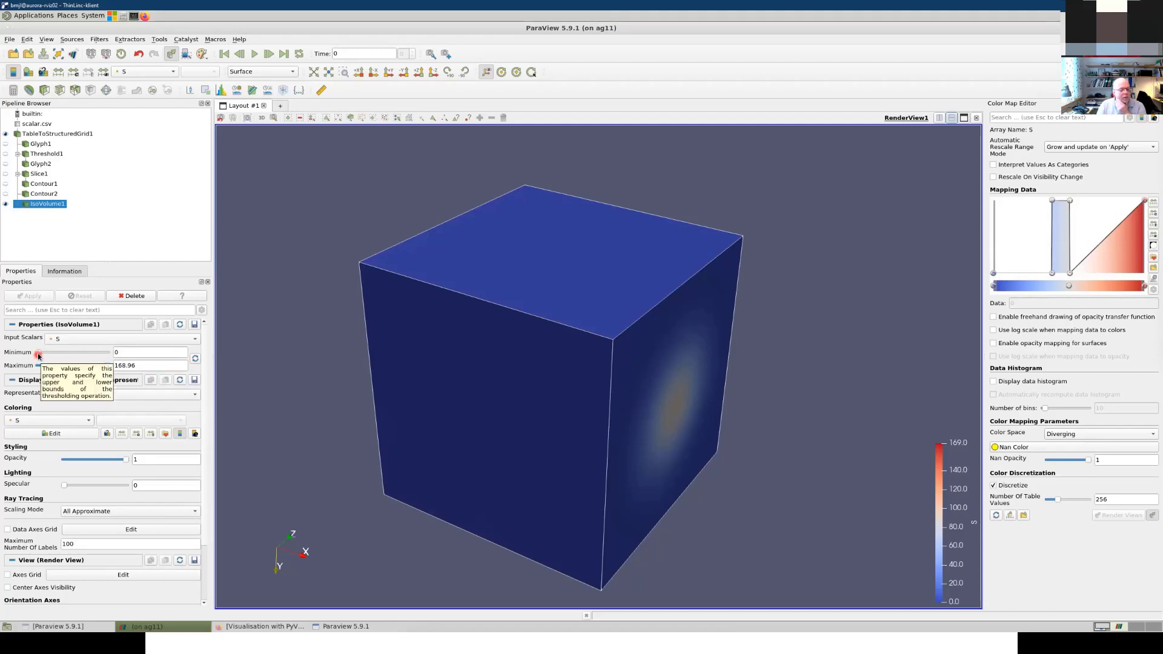
# Step: Set the iso volume's range to a minimum of 32.1024 and a maximum of 57.4464, and inspect the resulting shells
pyautogui.moveTo(38, 355); pyautogui.dragTo(64, 369)
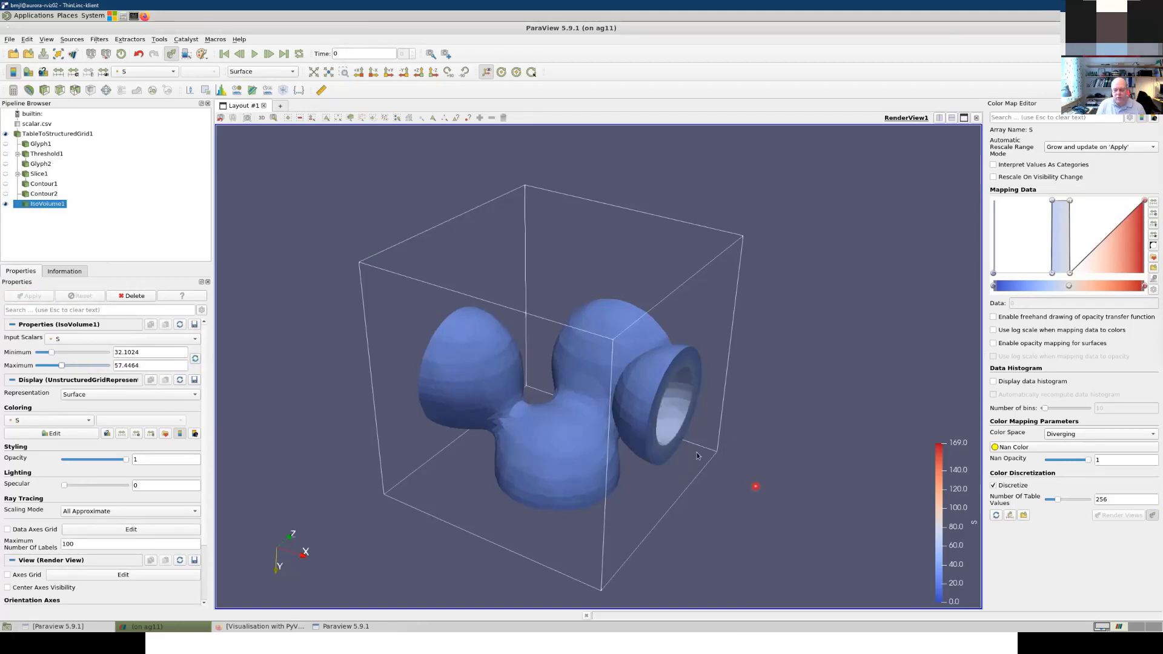
pyautogui.moveTo(697, 455); pyautogui.dragTo(756, 516)
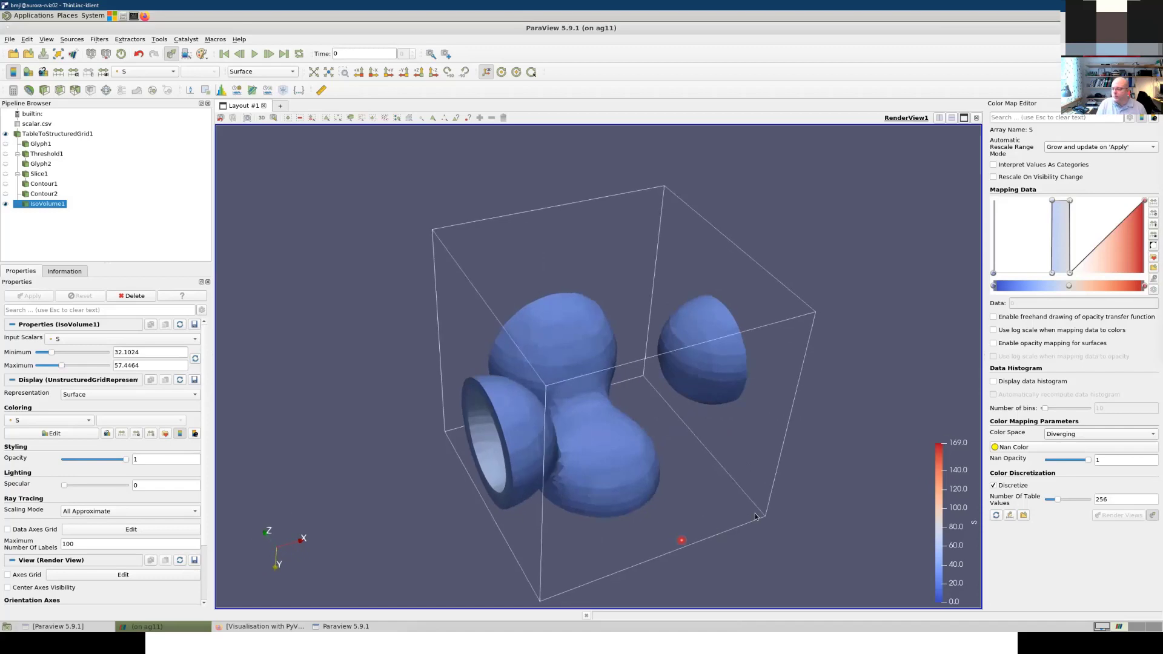
pyautogui.click(1056, 495)
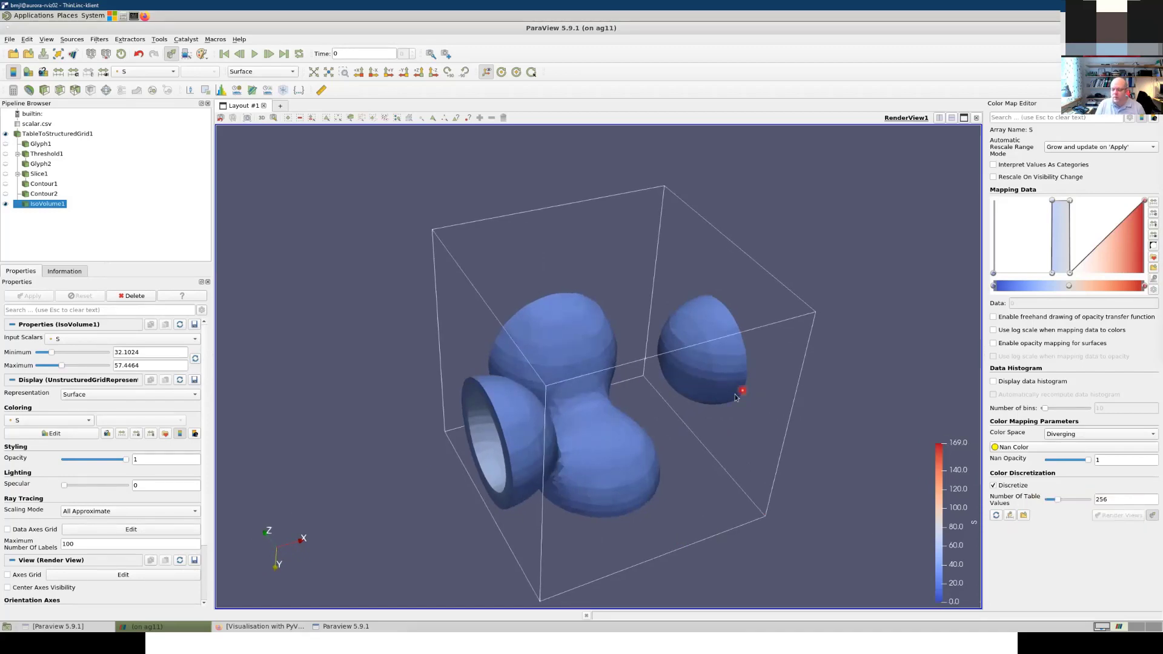
pyautogui.moveTo(832, 435); pyautogui.dragTo(780, 428)
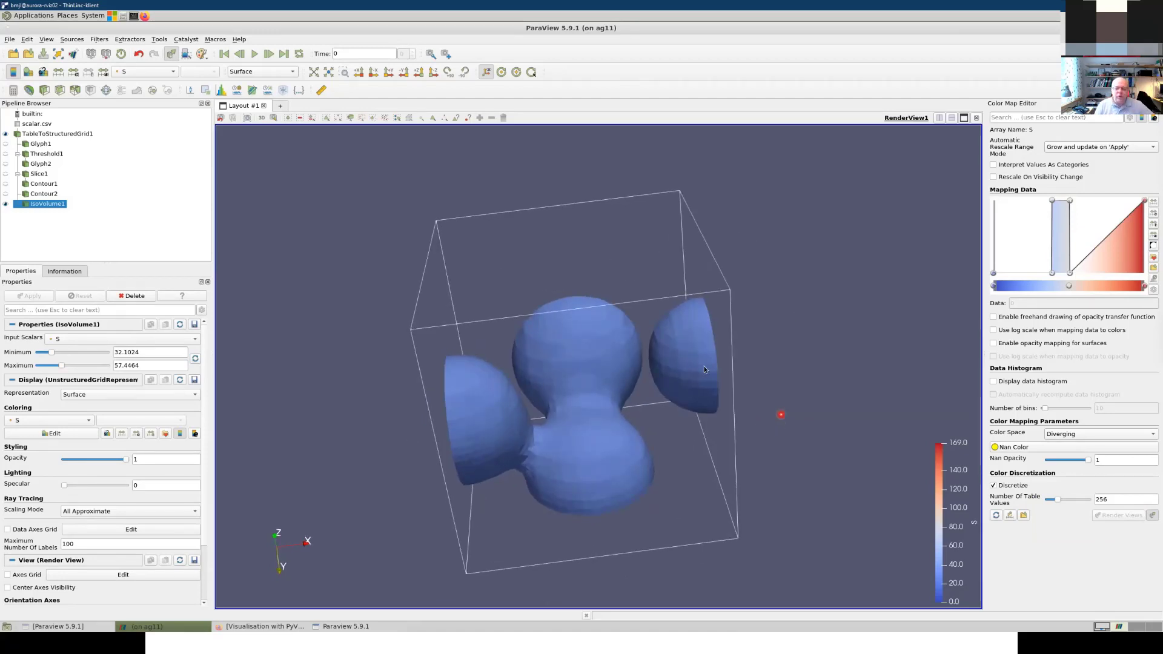
pyautogui.scroll(5, 590, 381)
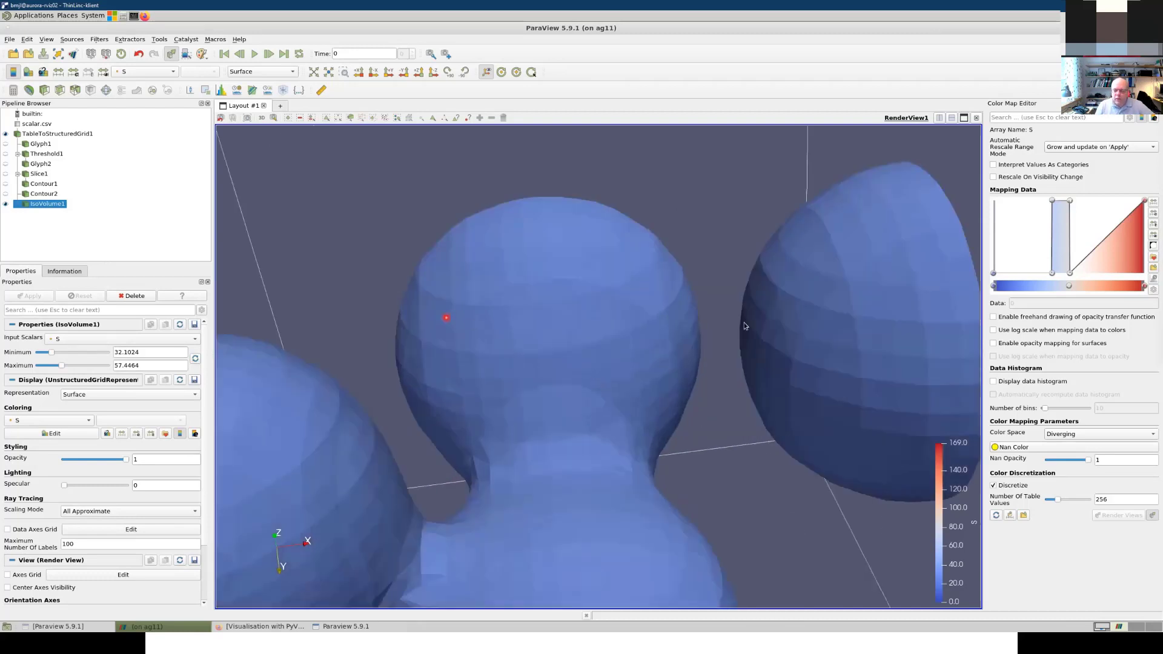
pyautogui.scroll(-3, 744, 412)
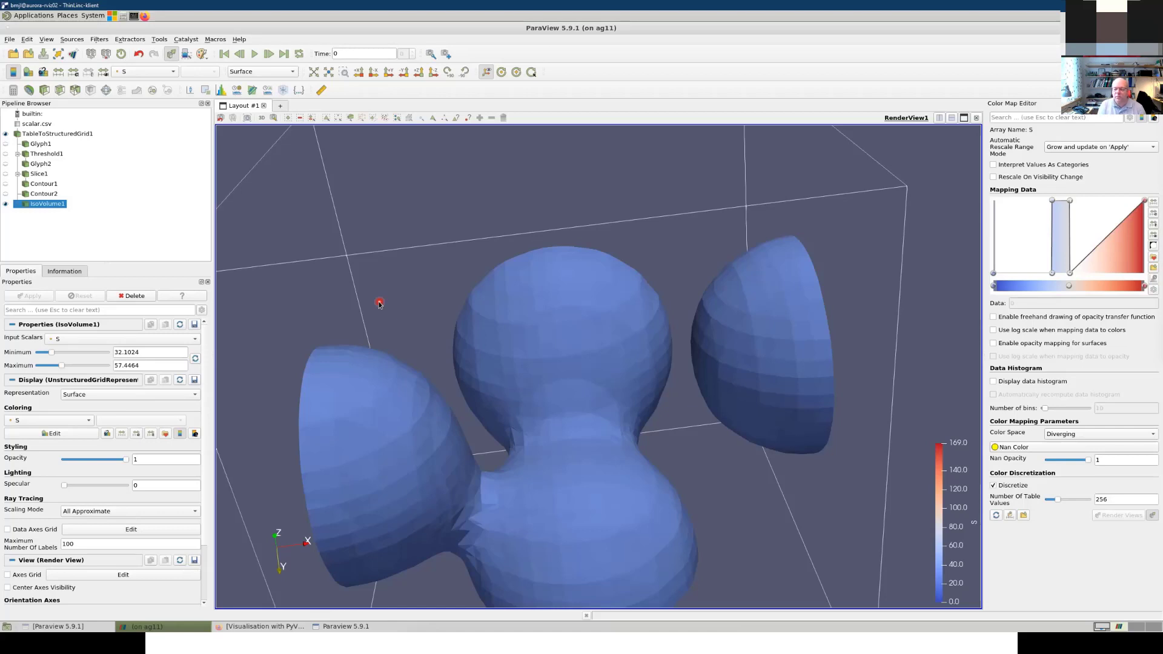
pyautogui.click(766, 288)
pyautogui.click(833, 244)
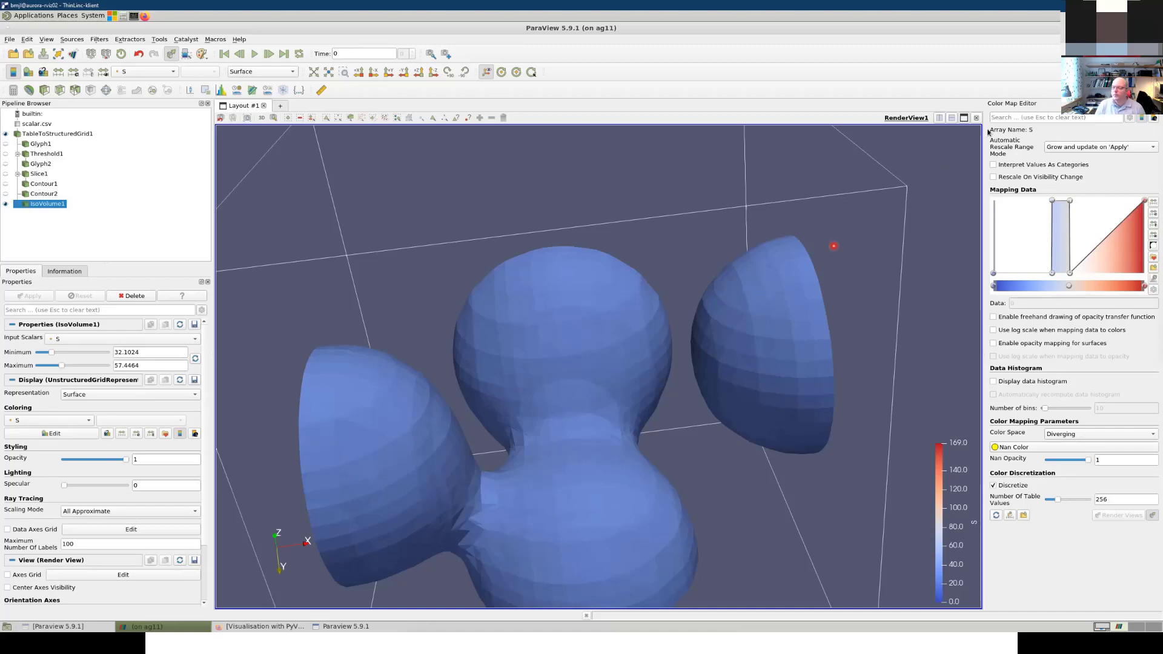
pyautogui.click(945, 290)
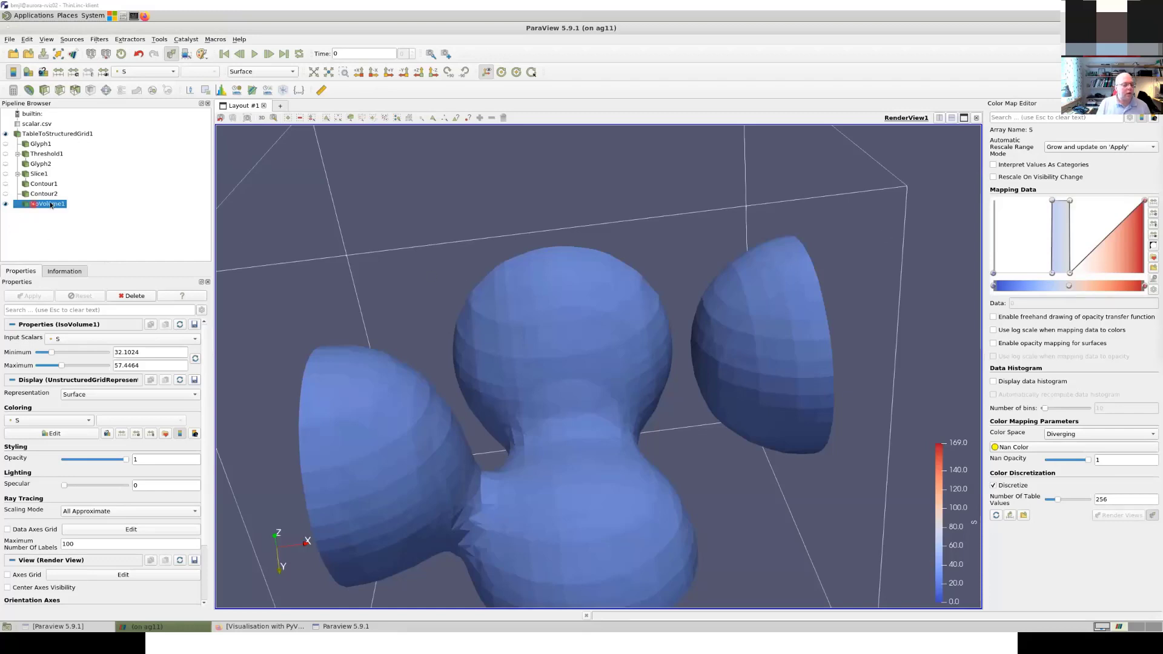
# Step: Apply an Extract Surface filter to the iso volume
pyautogui.click(98, 39)
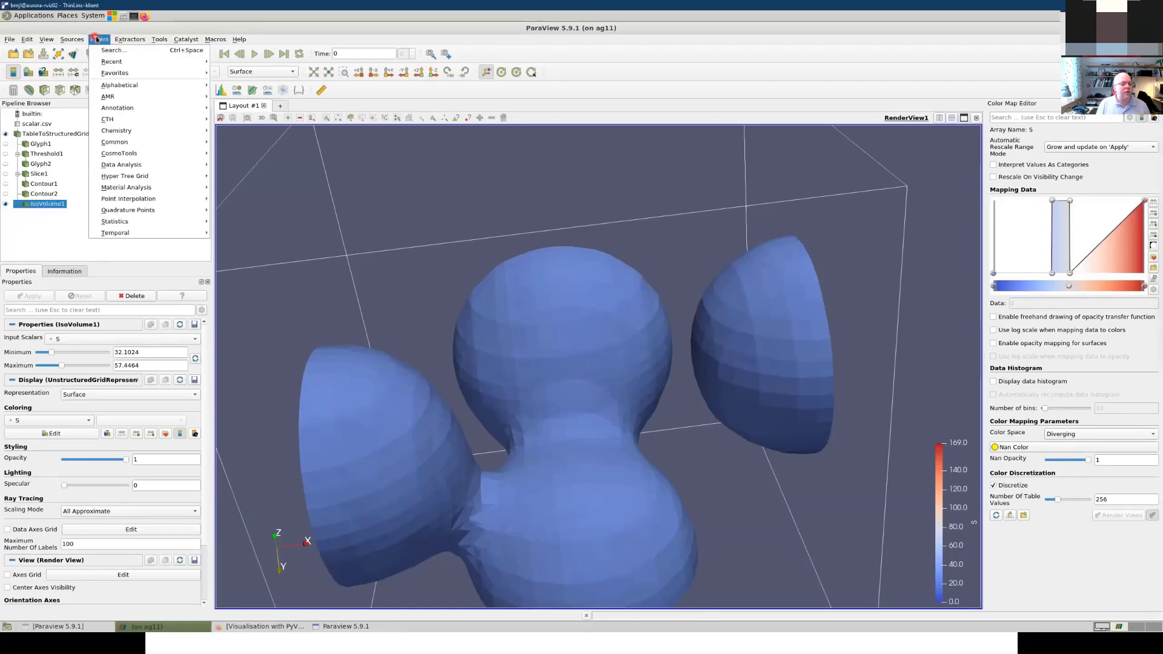
pyautogui.click(106, 50)
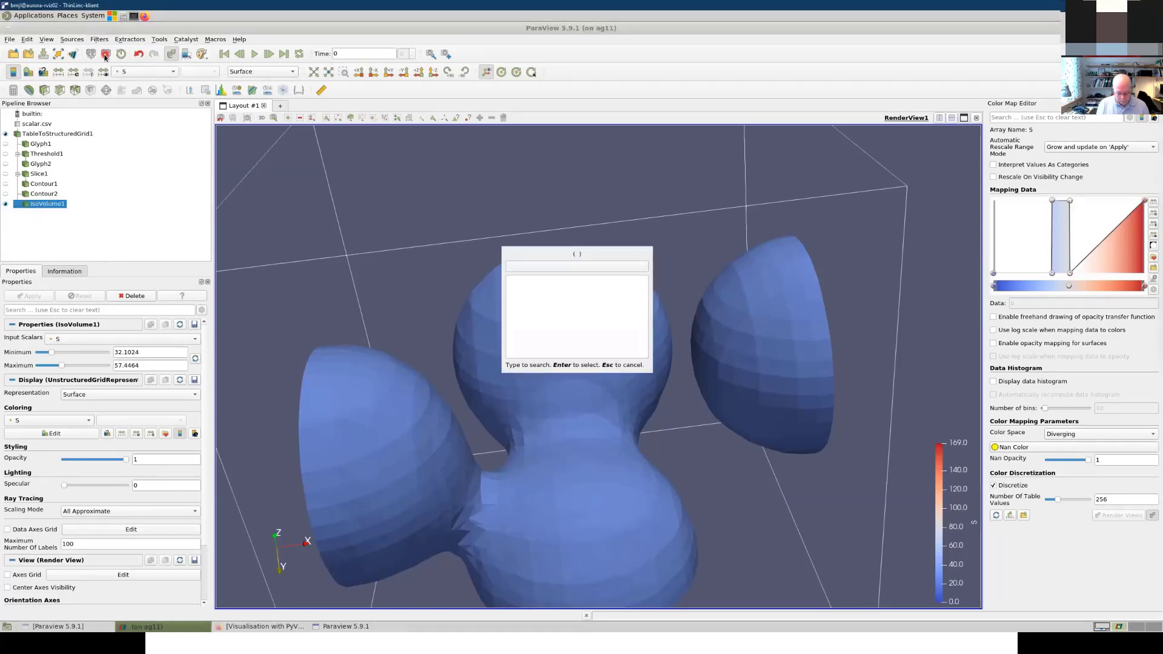
pyautogui.write('sur')
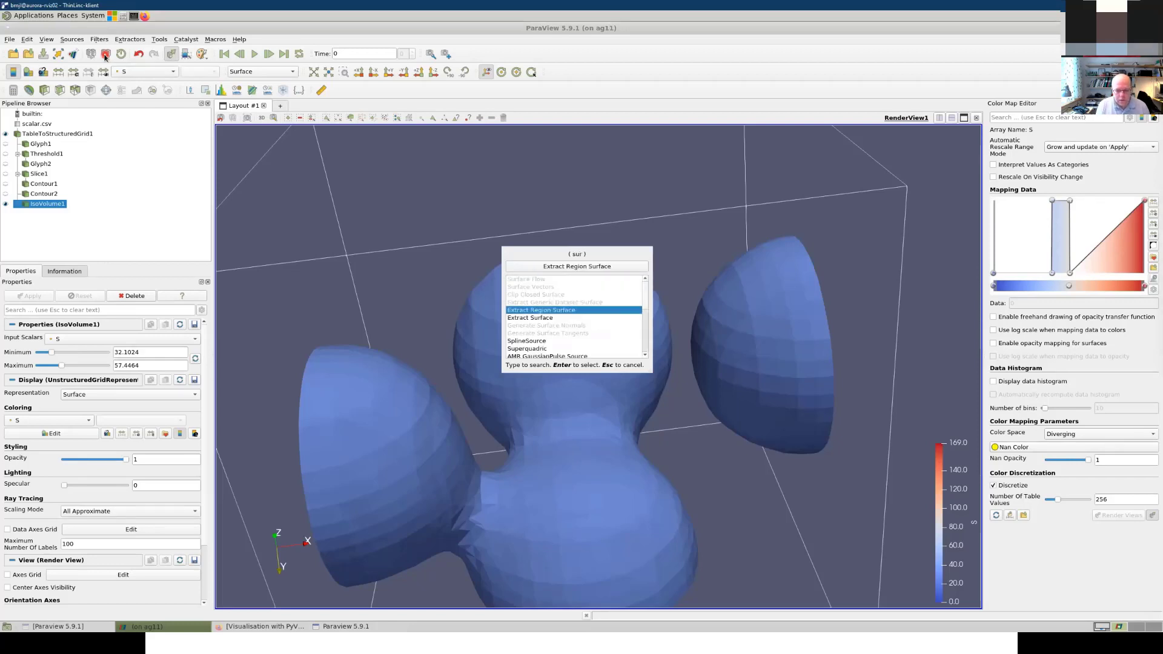
pyautogui.click(525, 317)
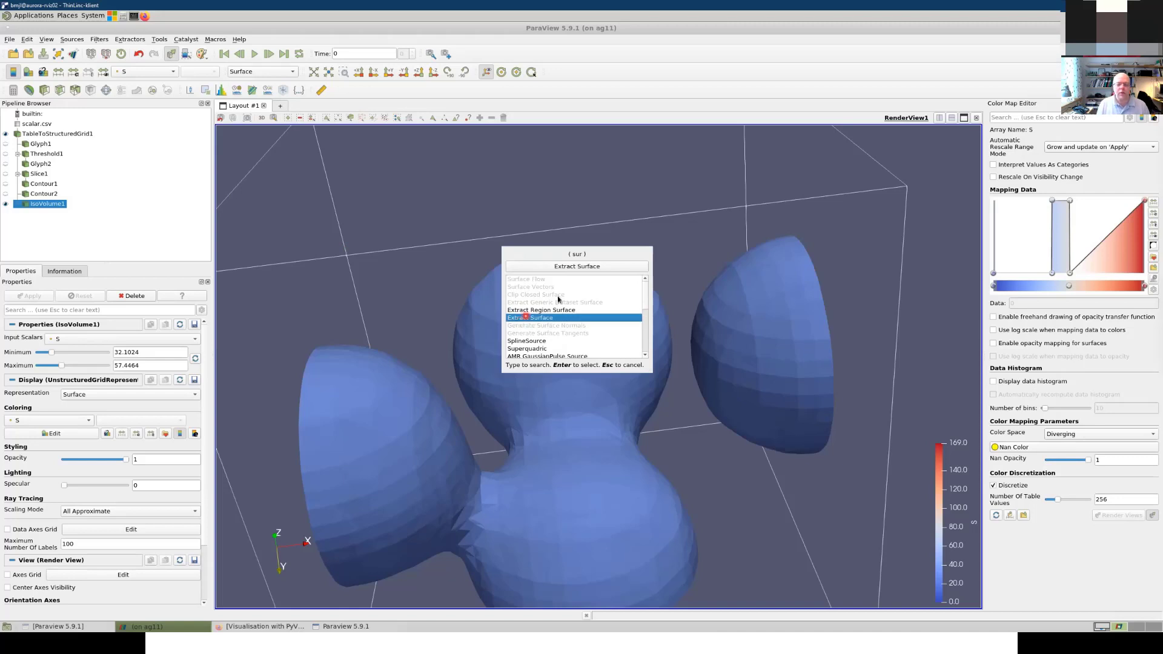
pyautogui.press('Return')
pyautogui.click(381, 304)
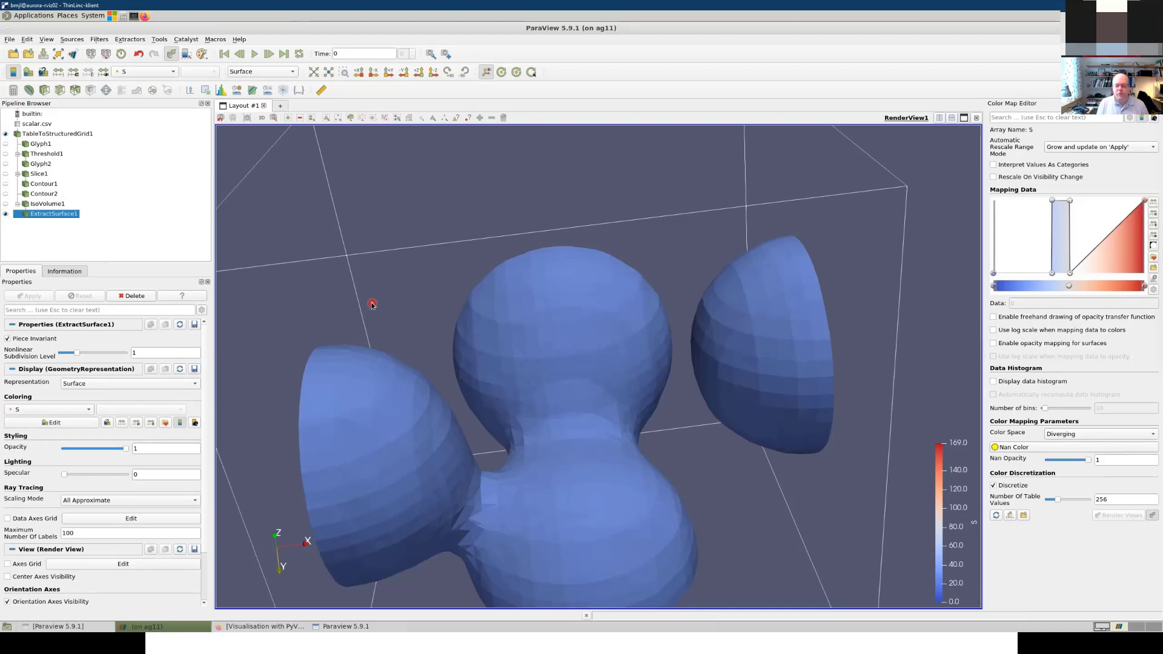
# Step: Apply a Generate Surface Normals filter to the extracted surface
pyautogui.click(99, 40)
pyautogui.click(106, 50)
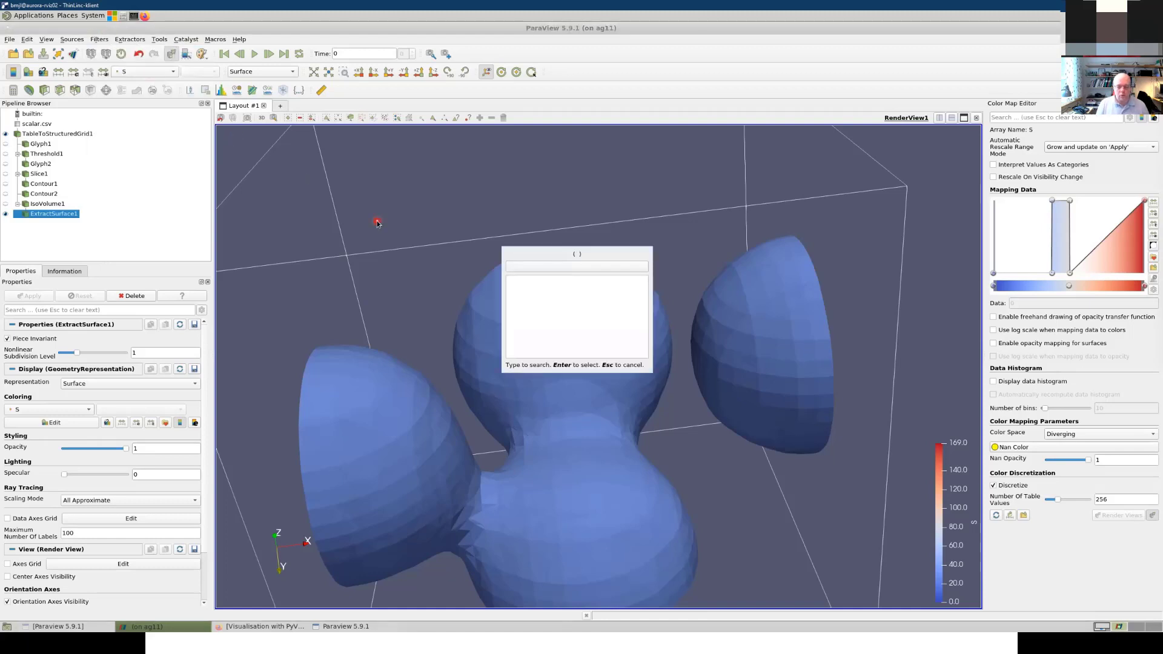
pyautogui.write('gen')
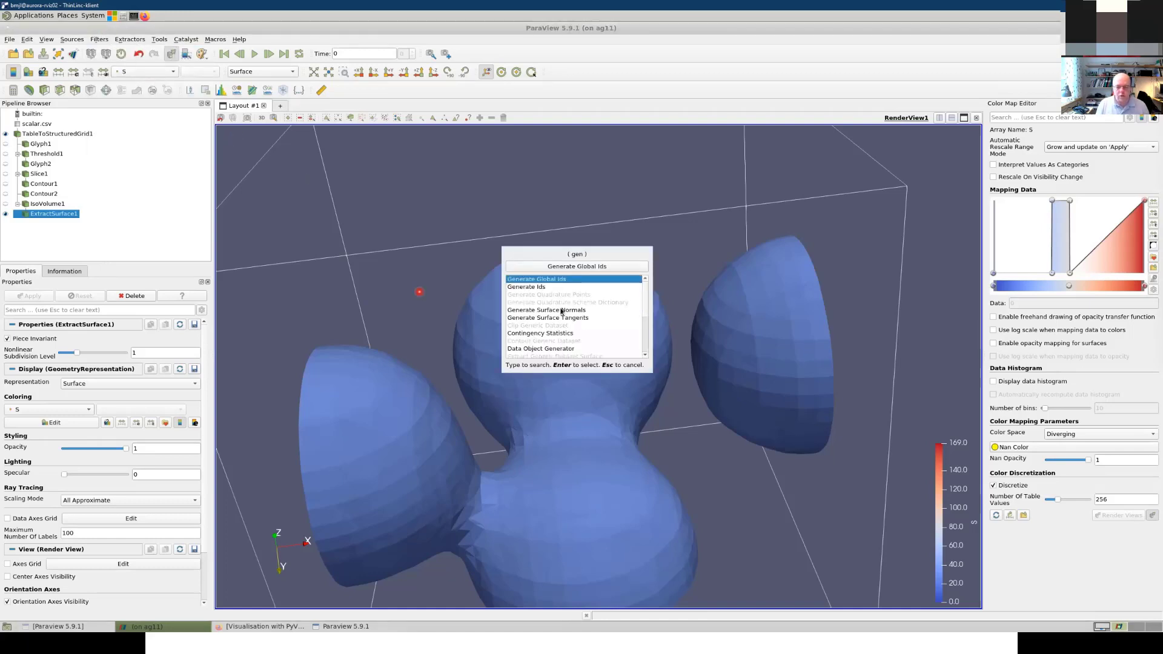
pyautogui.click(564, 312)
pyautogui.click(578, 266)
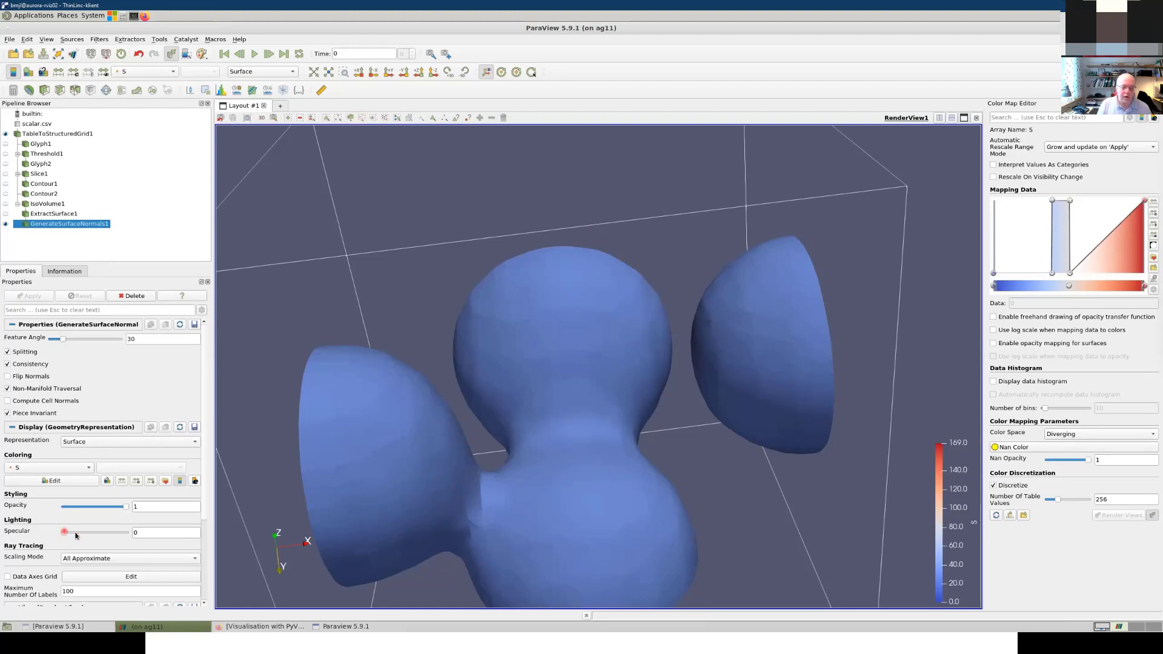
# Step: Set the specular lighting of the generated surface to 0.9, view its highlights from another angle, and switch to the presentation slides
pyautogui.moveTo(66, 532); pyautogui.dragTo(120, 532)
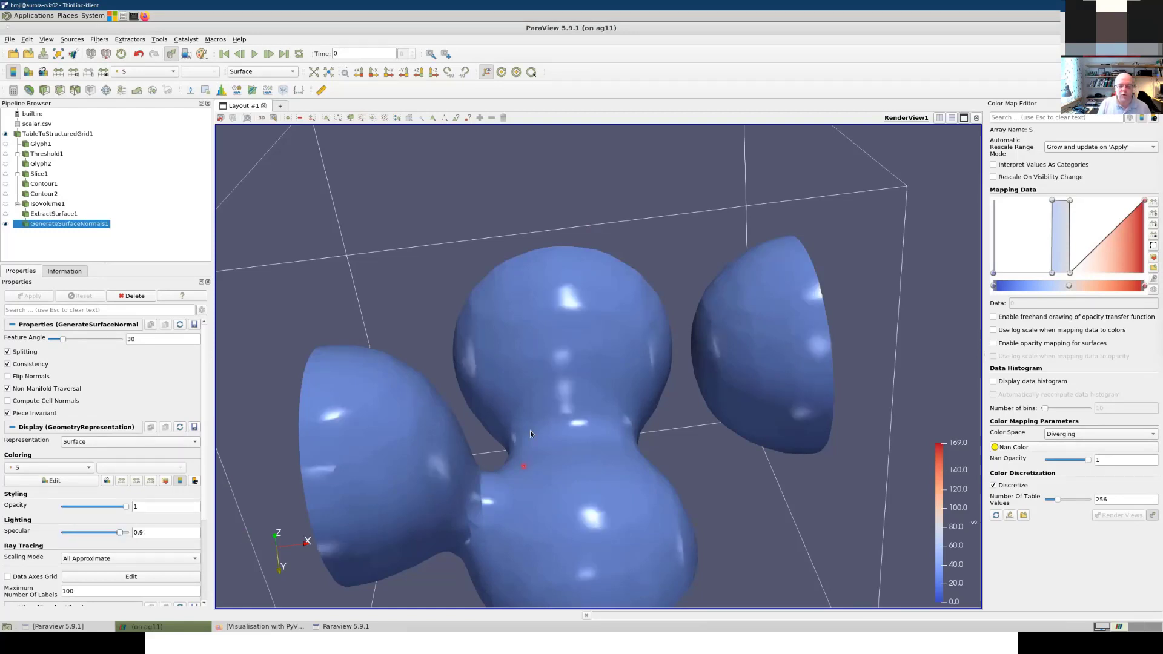
pyautogui.moveTo(531, 434); pyautogui.dragTo(707, 371)
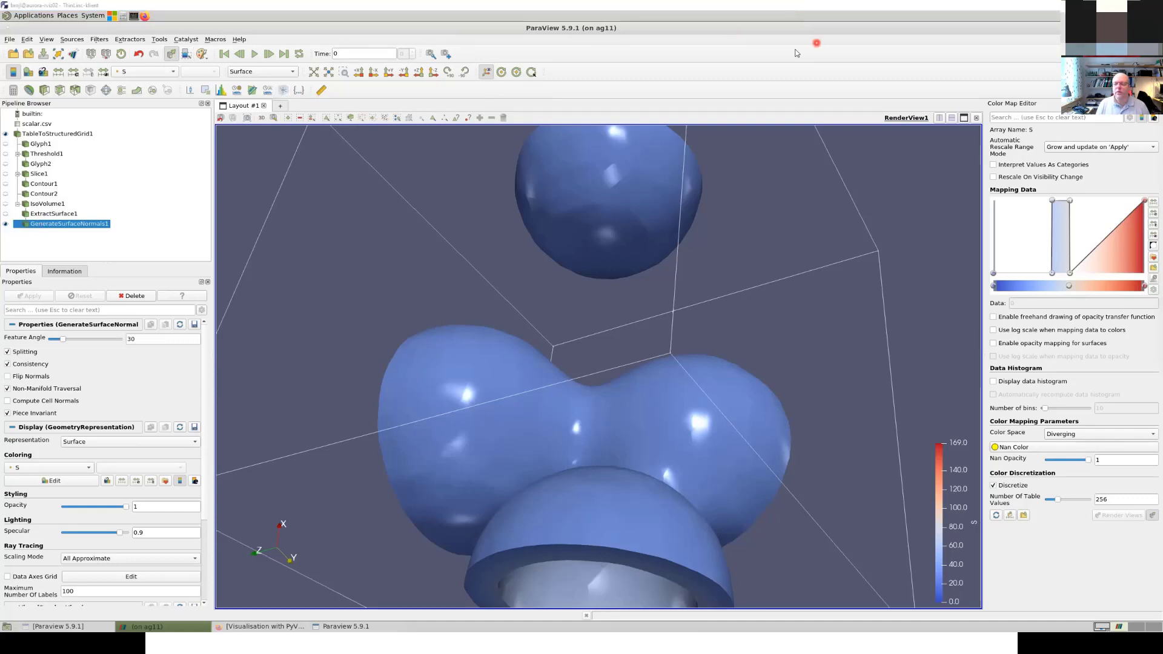
pyautogui.hotkey('alt', 'Tab')
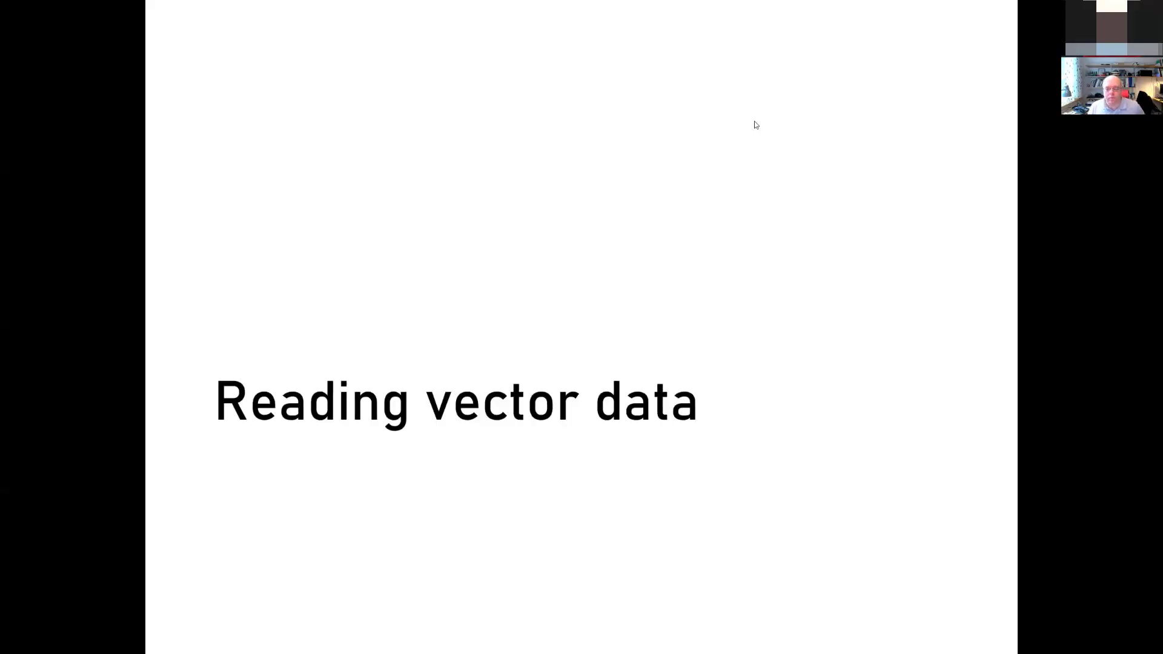
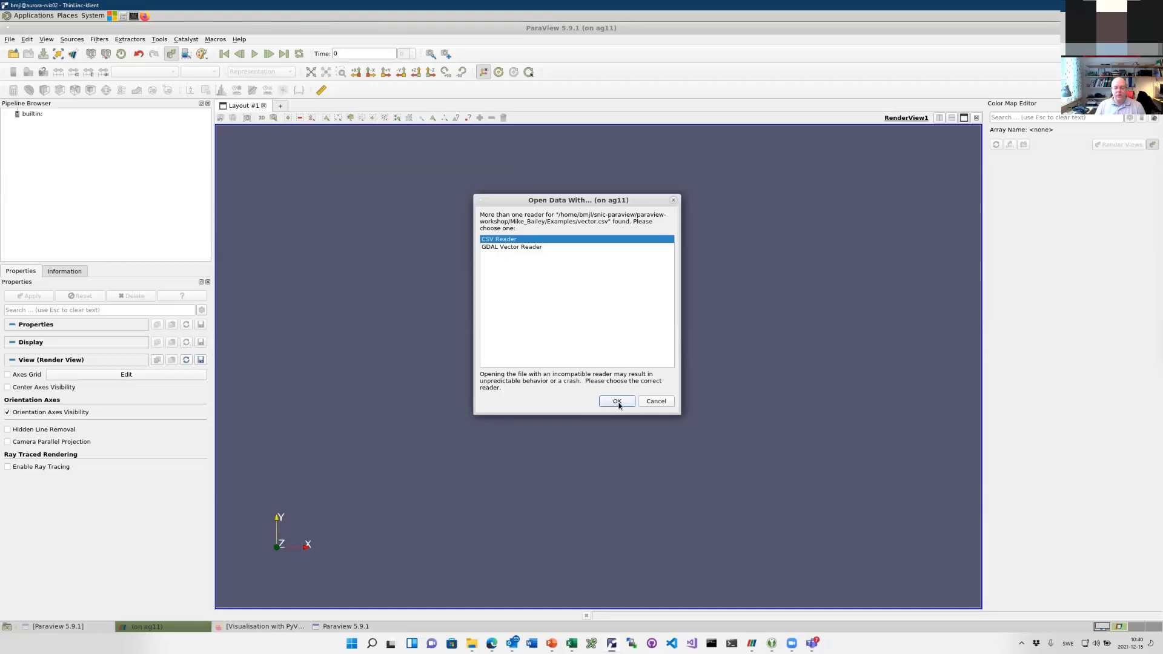
# Step: Load vector.csv with the CSV Reader and close its spreadsheet view
pyautogui.click(618, 401)
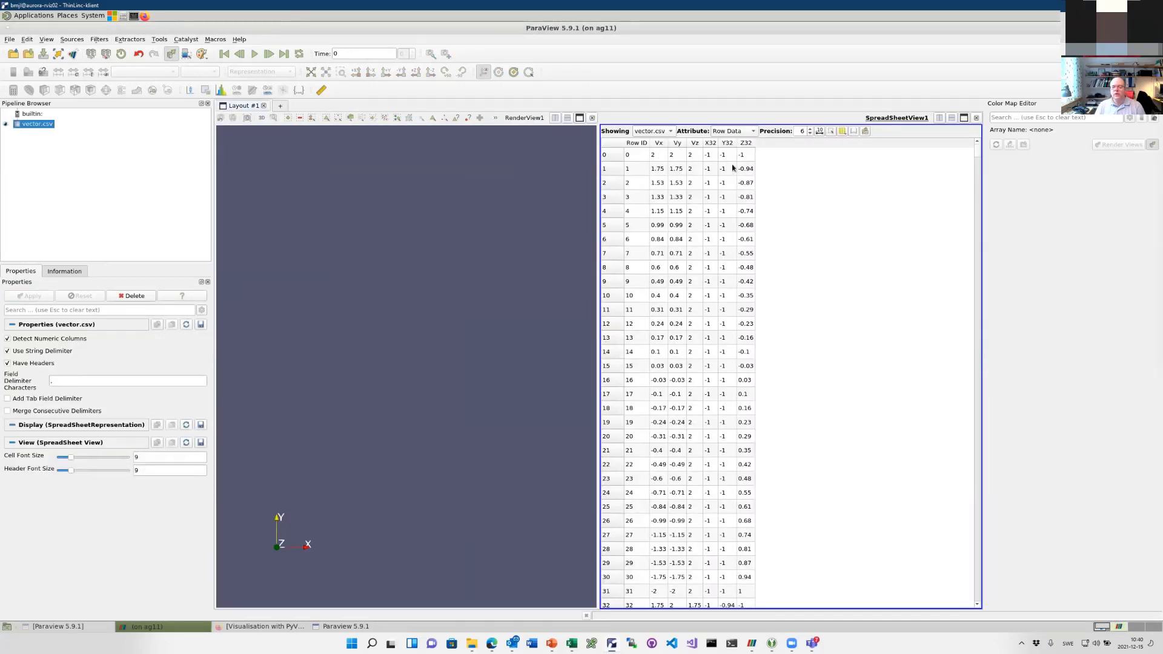
pyautogui.click(976, 117)
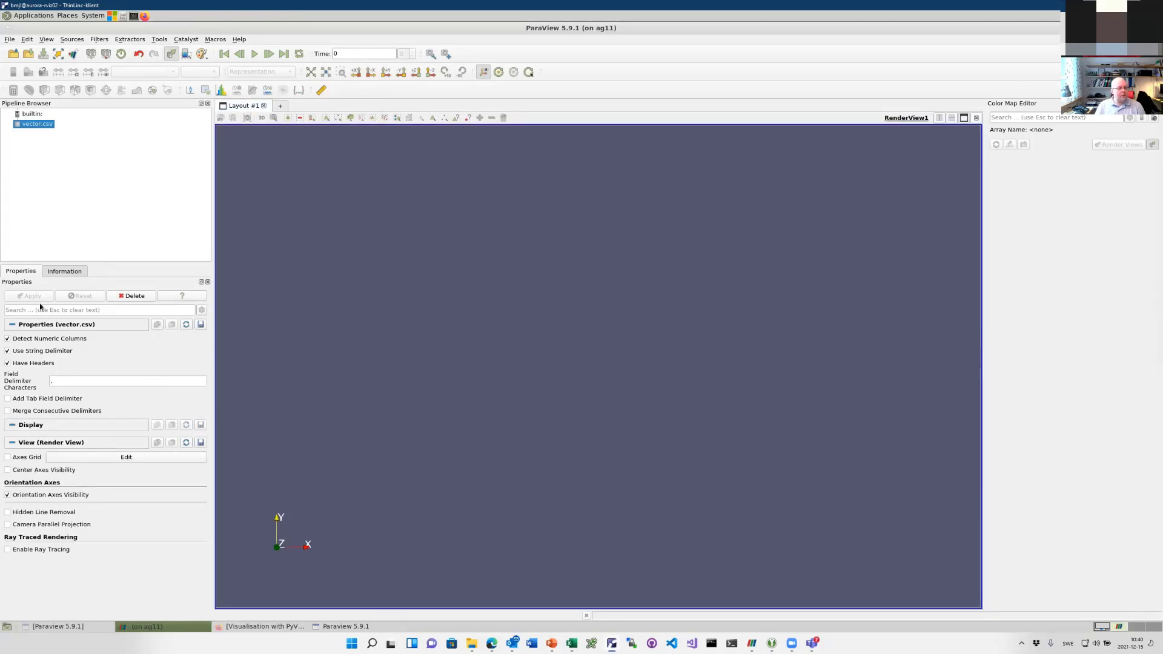
pyautogui.doubleClick(38, 124)
pyautogui.click(76, 197)
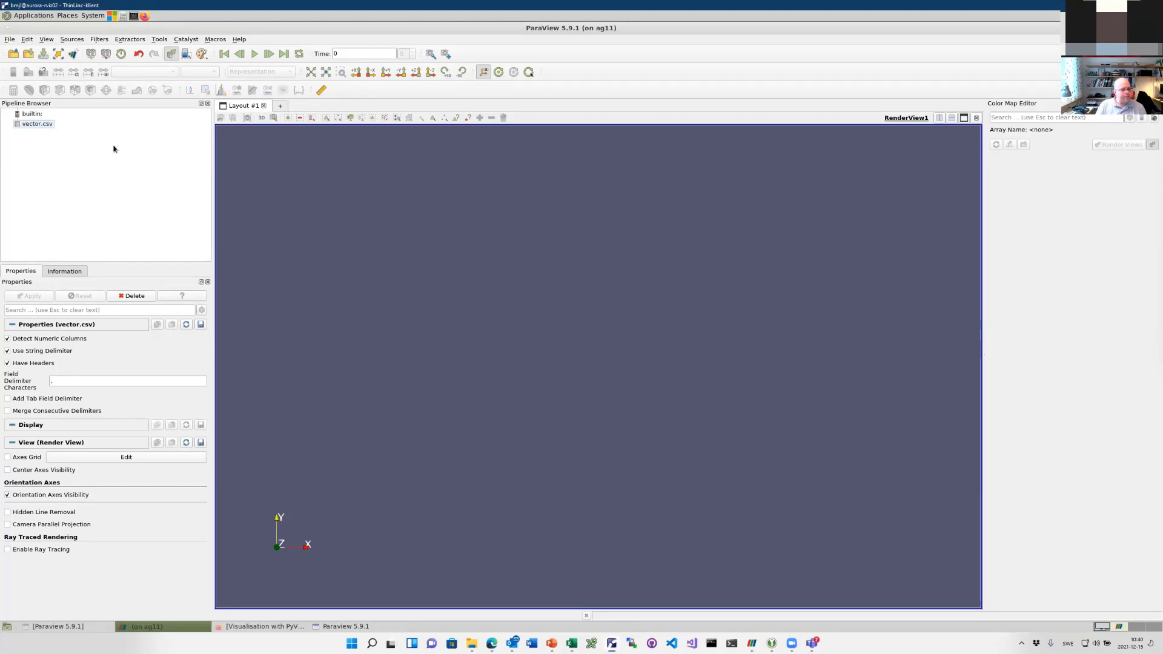
# Step: Add a Table To Structured Grid filter to the vector.csv data
pyautogui.click(39, 125)
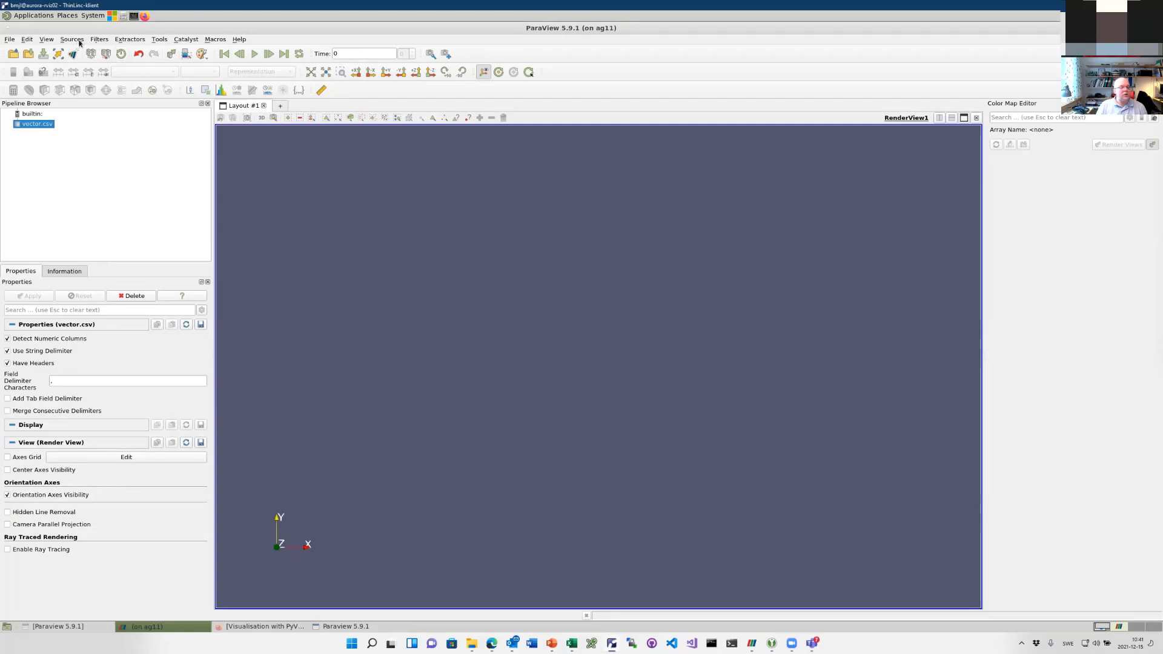
pyautogui.click(98, 40)
pyautogui.click(103, 50)
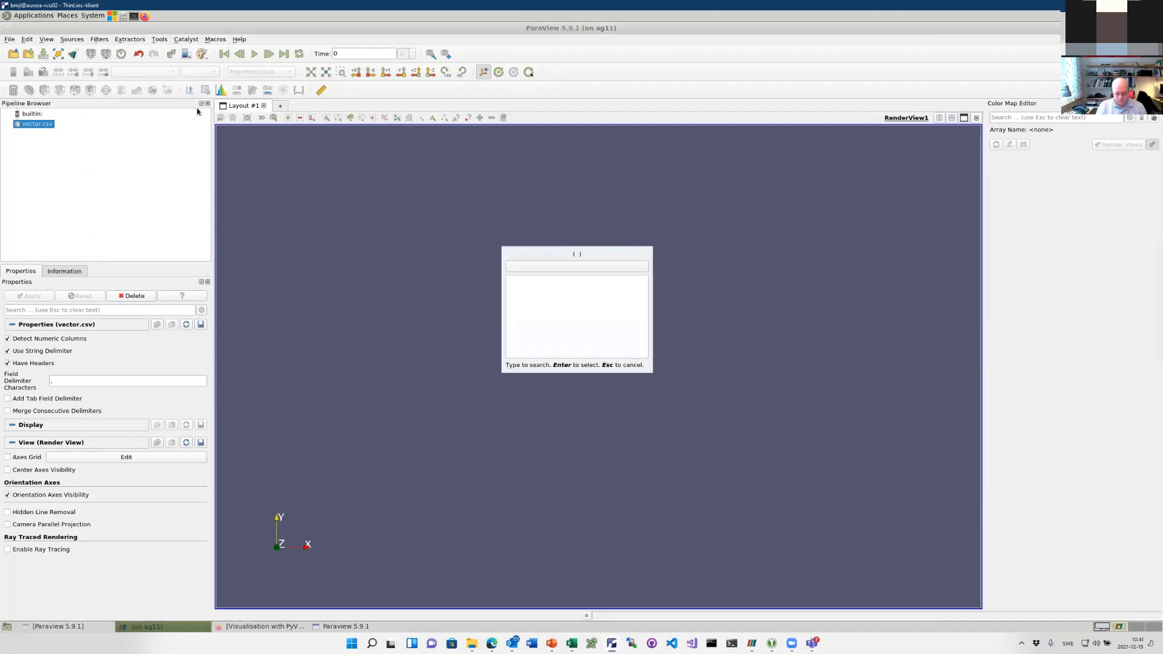
pyautogui.write('t')
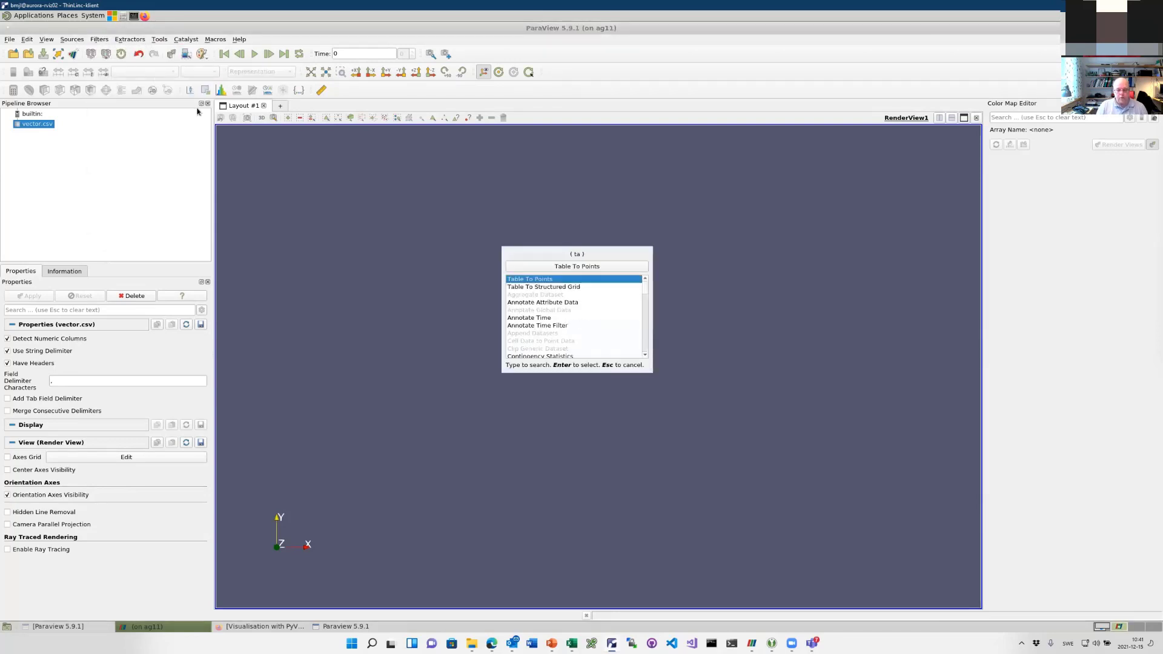
pyautogui.write('a')
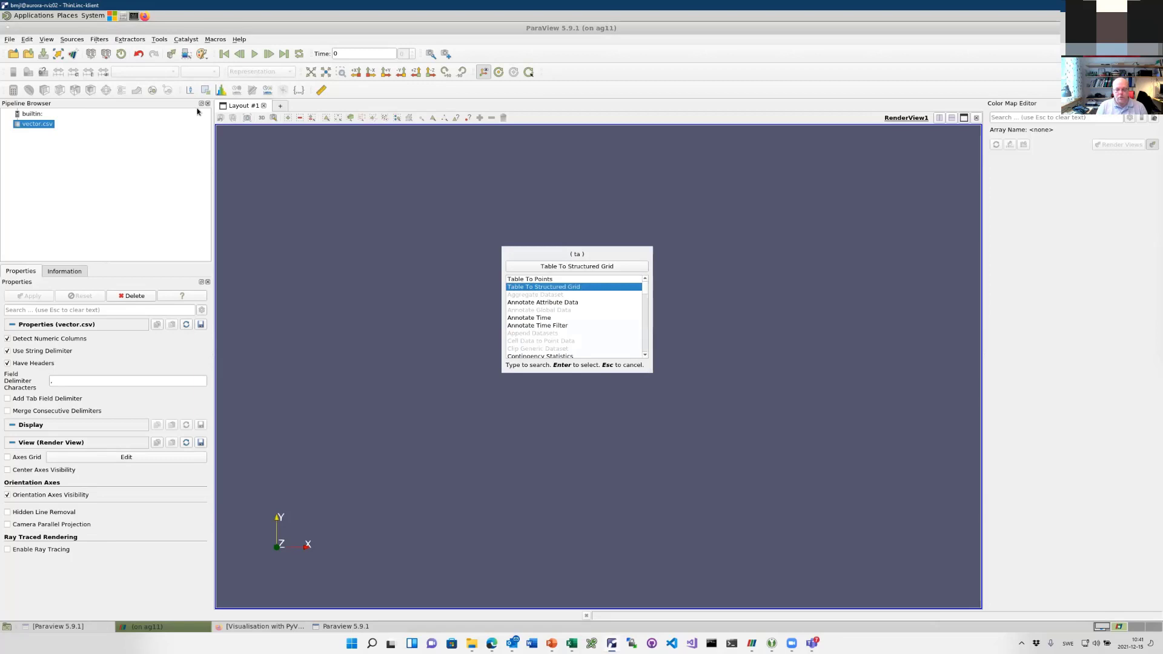
pyautogui.click(569, 271)
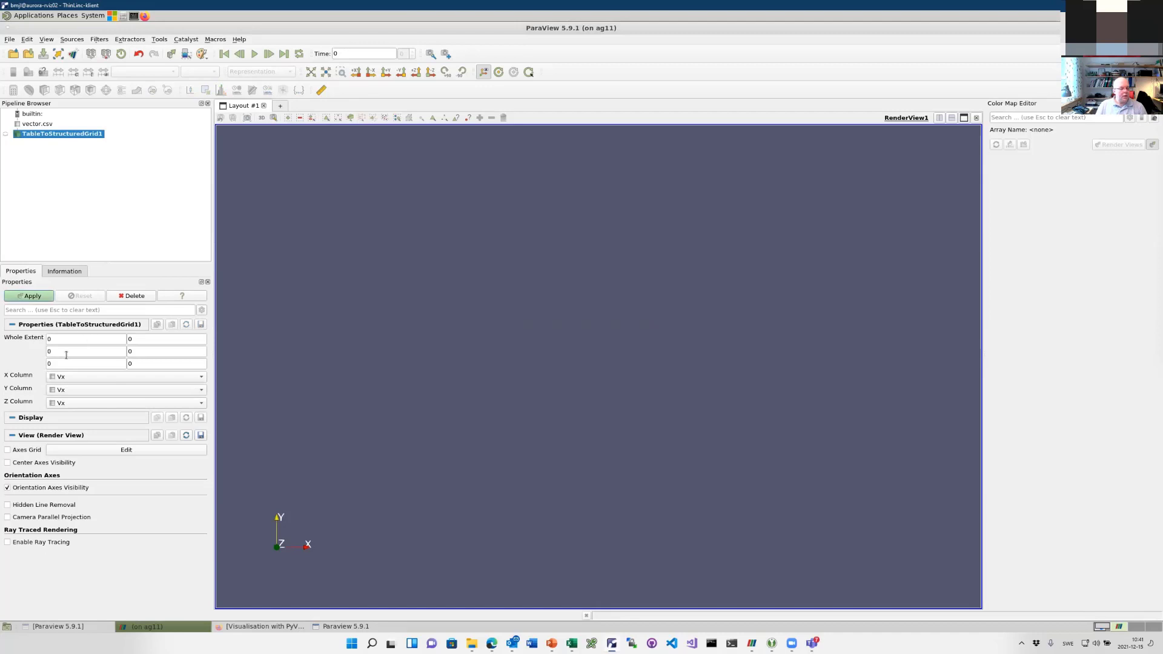
# Step: Set the structured grid's whole extent to 0–31 in all three dimensions
pyautogui.doubleClick(152, 343)
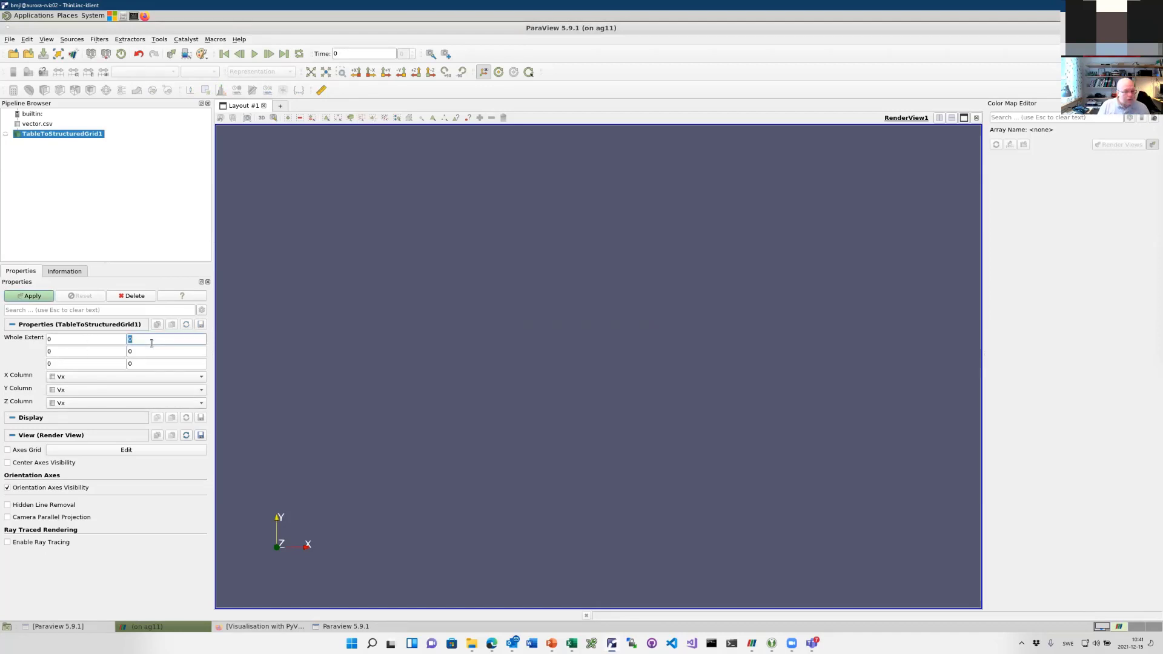
pyautogui.write('31')
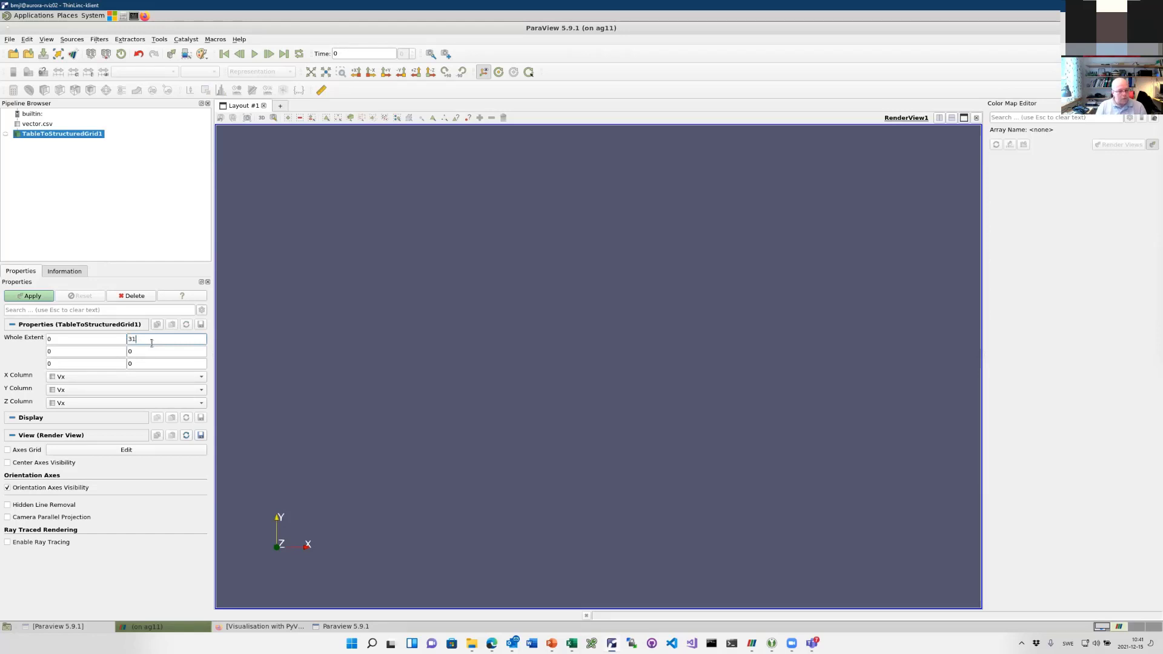
pyautogui.press('Tab')
pyautogui.press('Tab')
pyautogui.write('31')
pyautogui.press('Tab')
pyautogui.press('Tab')
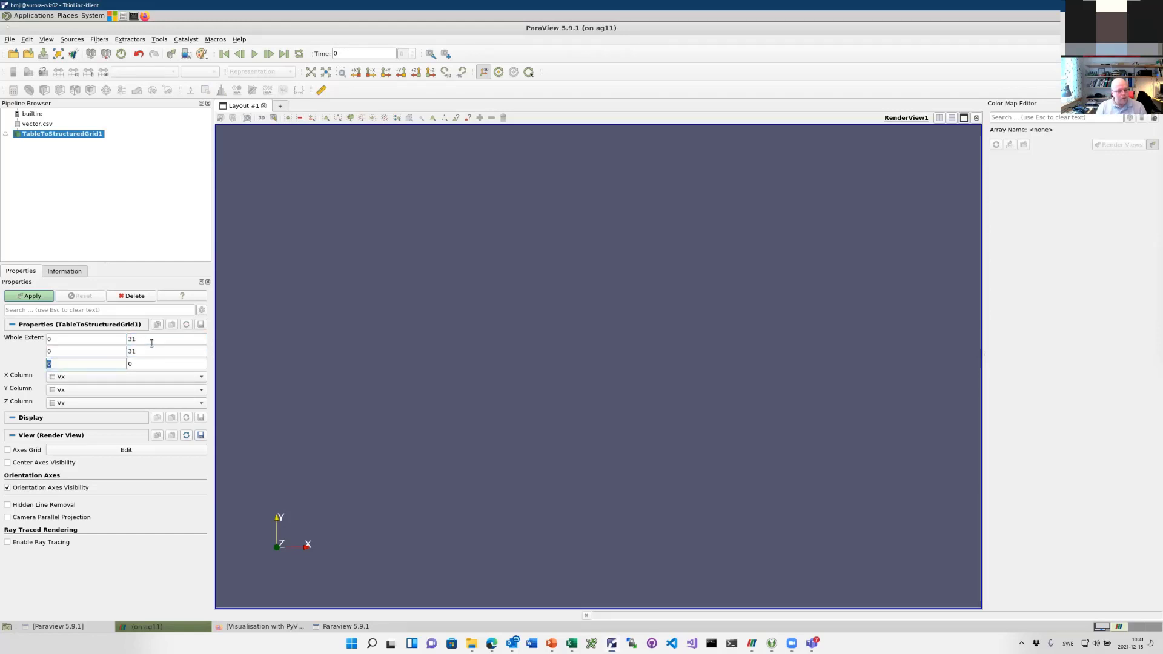
pyautogui.write('31')
pyautogui.press('Tab')
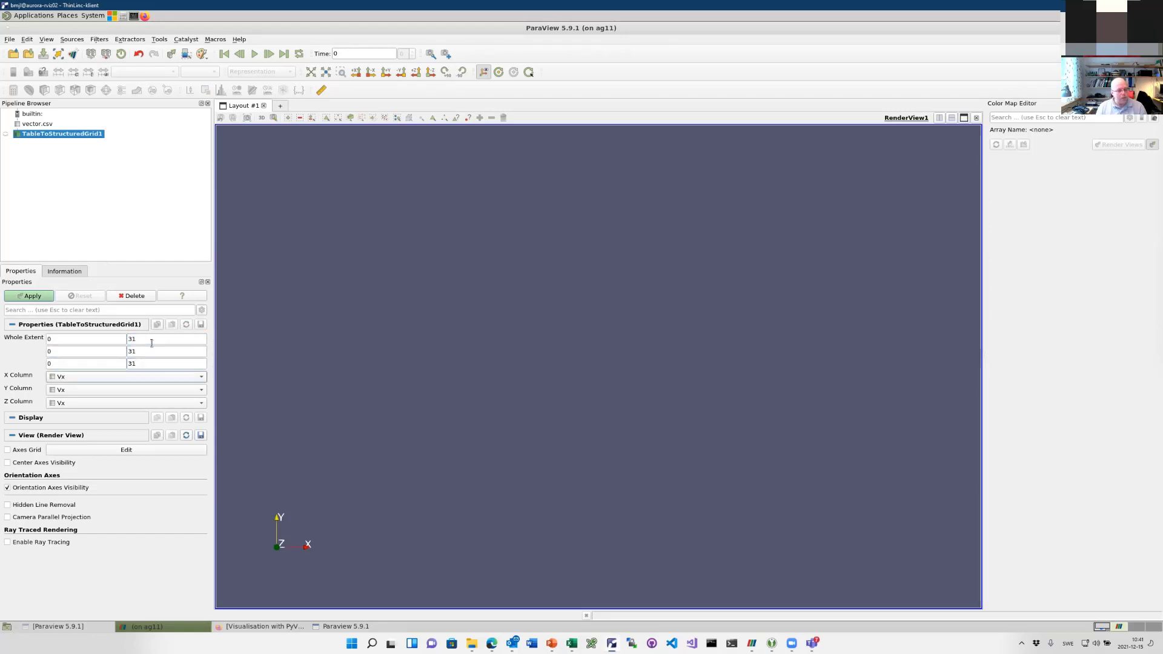
# Step: Map the grid's X, Y and Z columns to X32, Y32 and Z32, and apply the filter
pyautogui.click(79, 380)
pyautogui.click(83, 410)
pyautogui.click(89, 391)
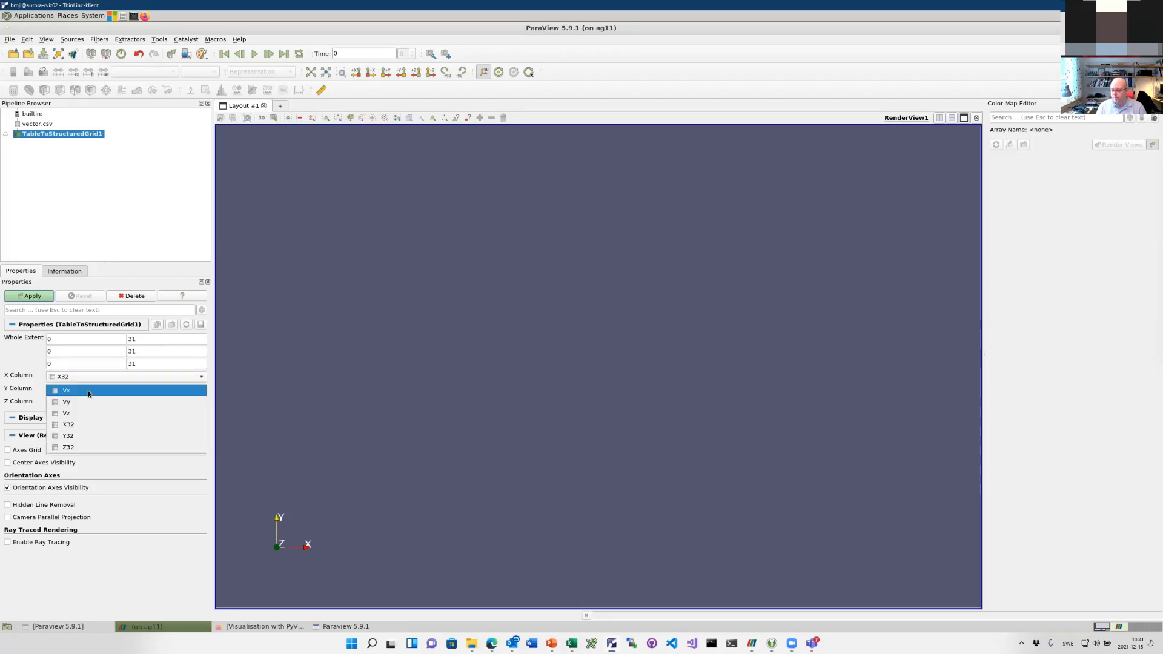
pyautogui.click(79, 436)
pyautogui.click(78, 402)
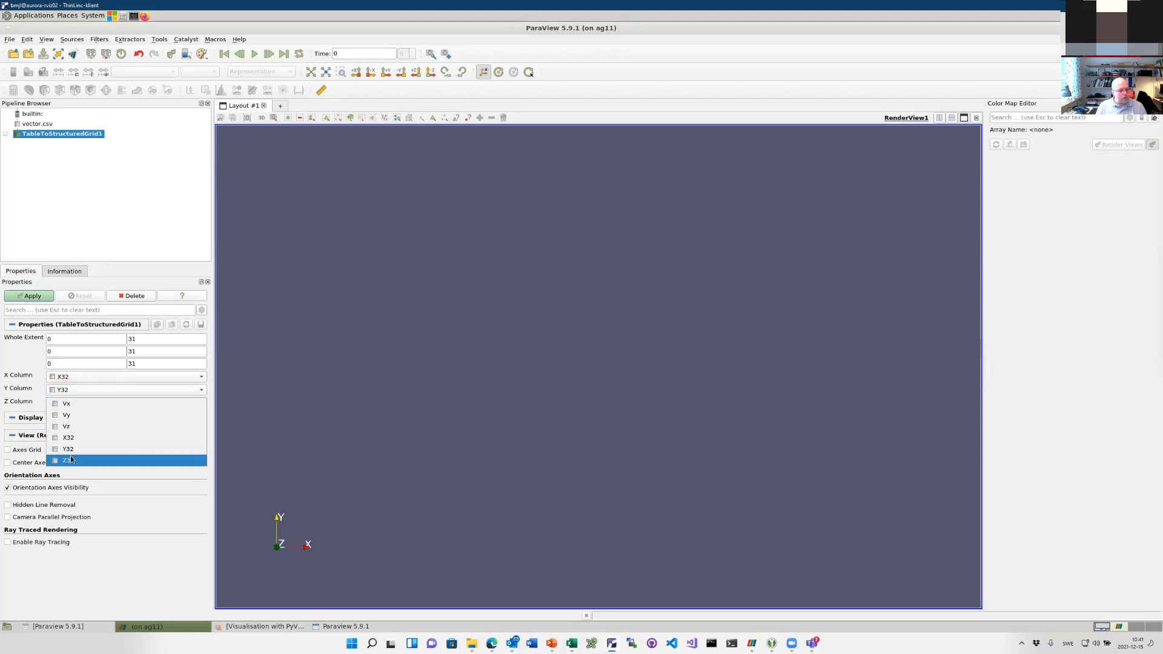
pyautogui.click(70, 459)
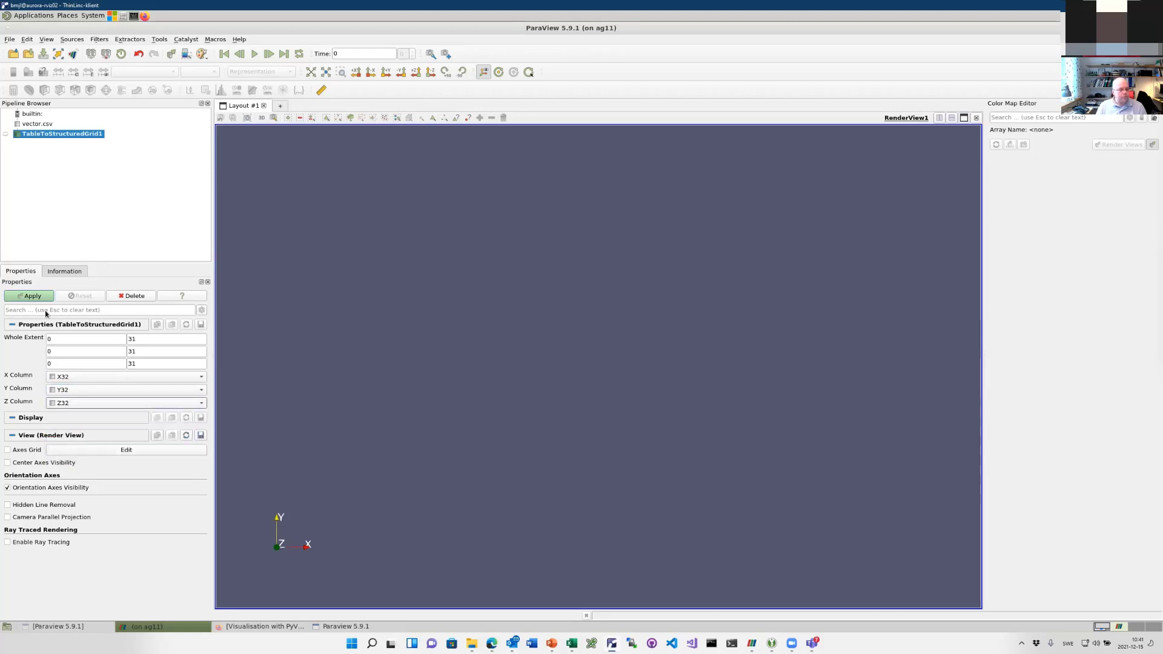
pyautogui.click(33, 296)
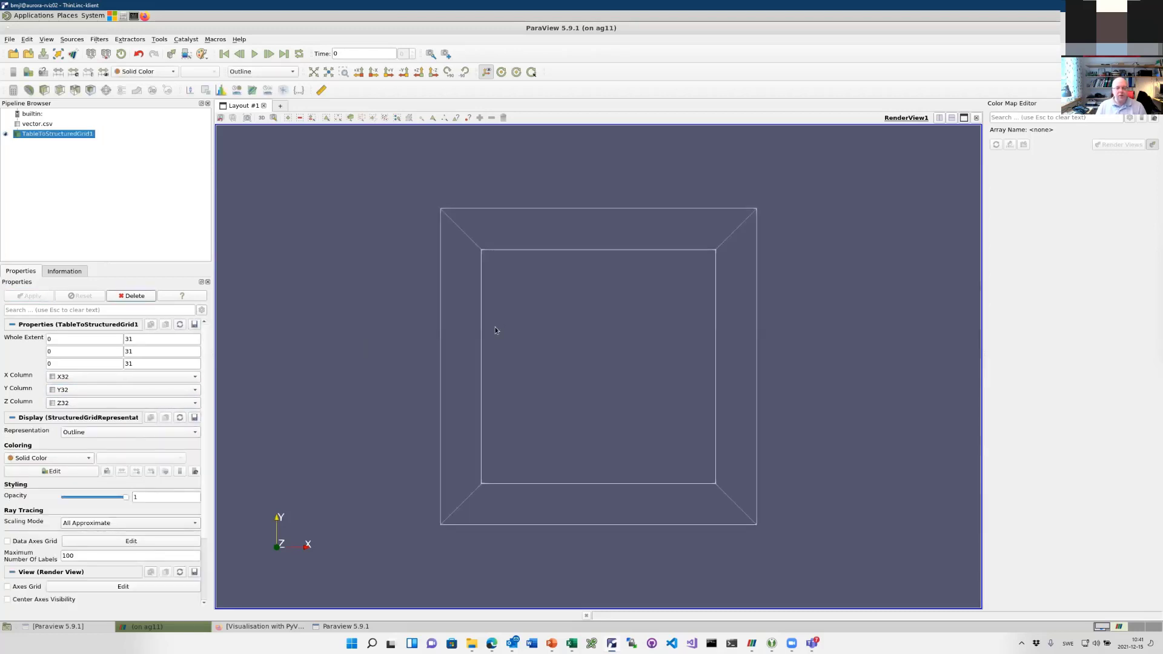
# Step: Examine the grid's outline from an oblique angle and check which arrays are offered for coloring it
pyautogui.moveTo(495, 329); pyautogui.dragTo(594, 304)
pyautogui.moveTo(761, 221); pyautogui.dragTo(524, 395)
pyautogui.moveTo(408, 412); pyautogui.dragTo(398, 413)
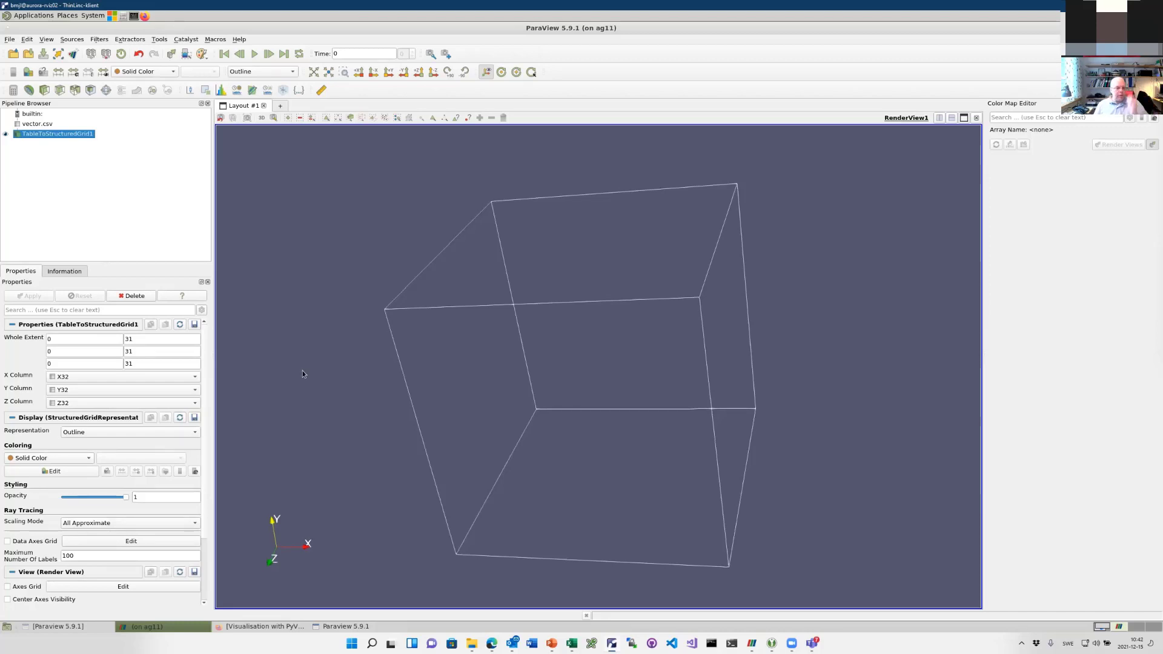
pyautogui.click(68, 457)
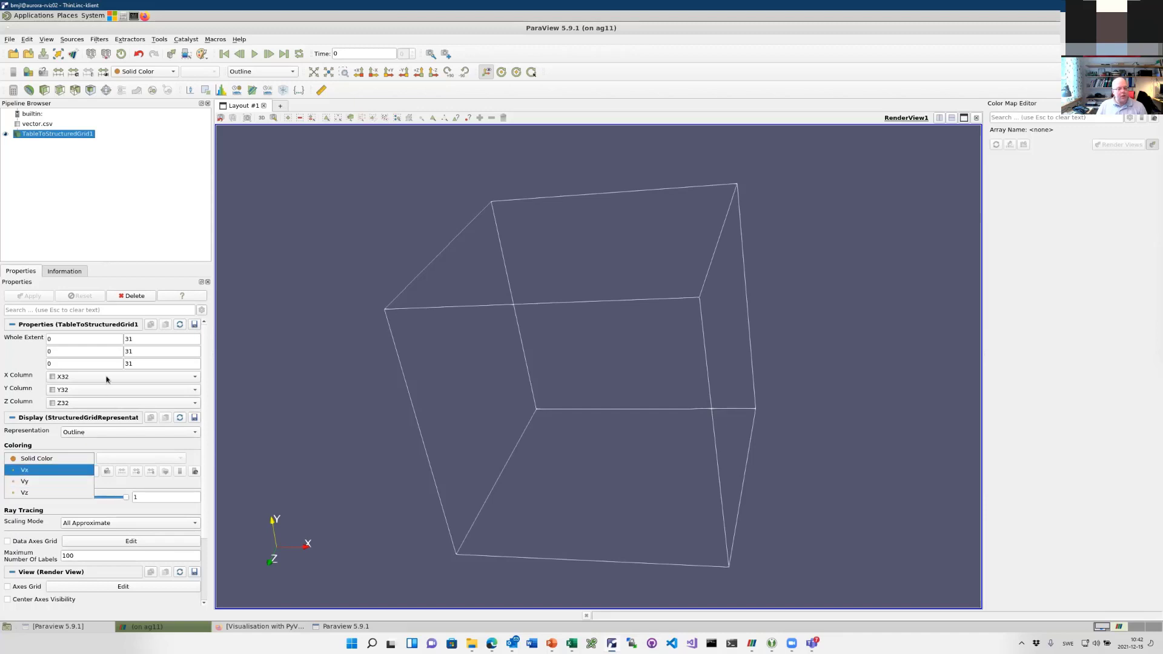
pyautogui.click(130, 279)
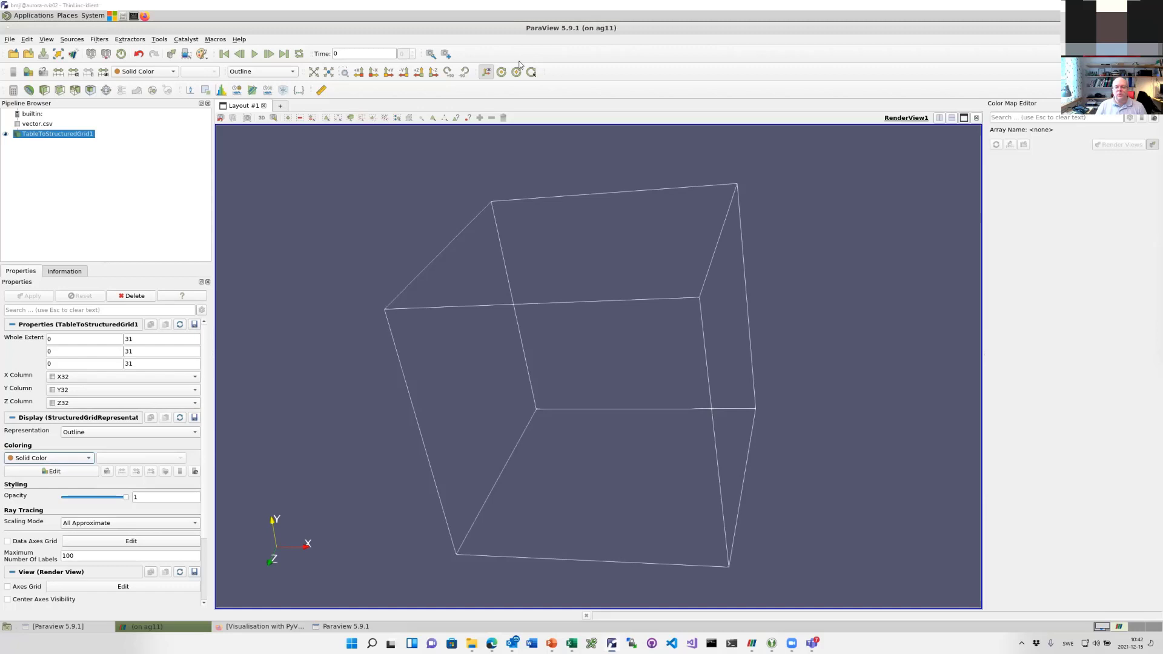
pyautogui.click(445, 313)
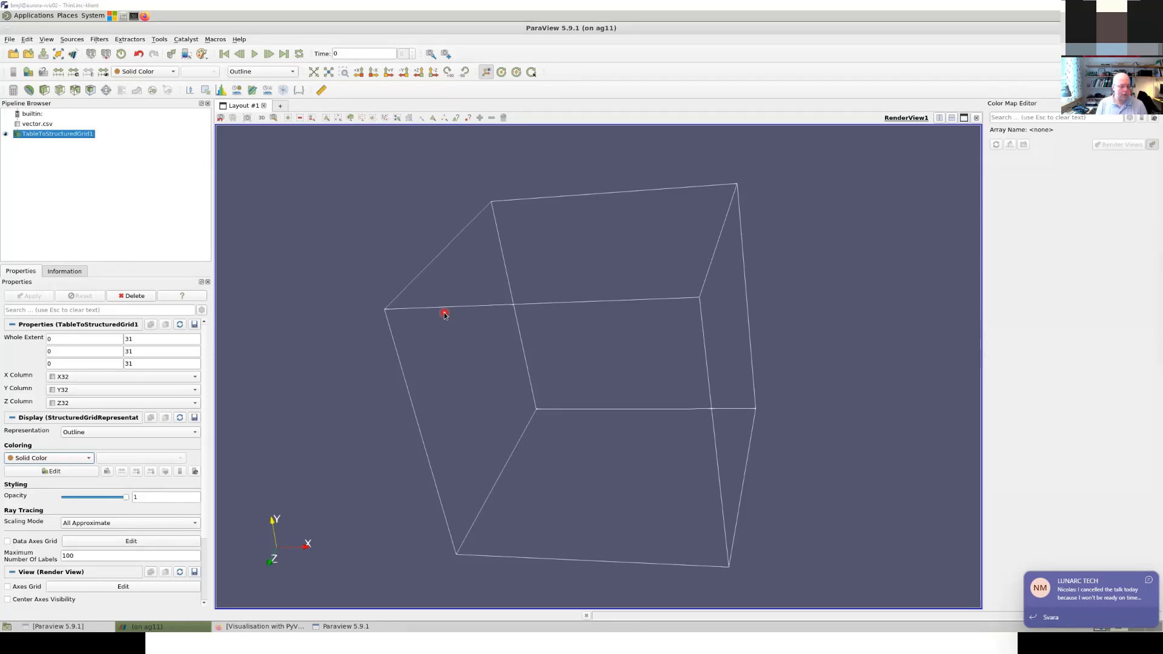
# Step: Add a Calculator filter to the structured grid and name its result array V
pyautogui.click(13, 91)
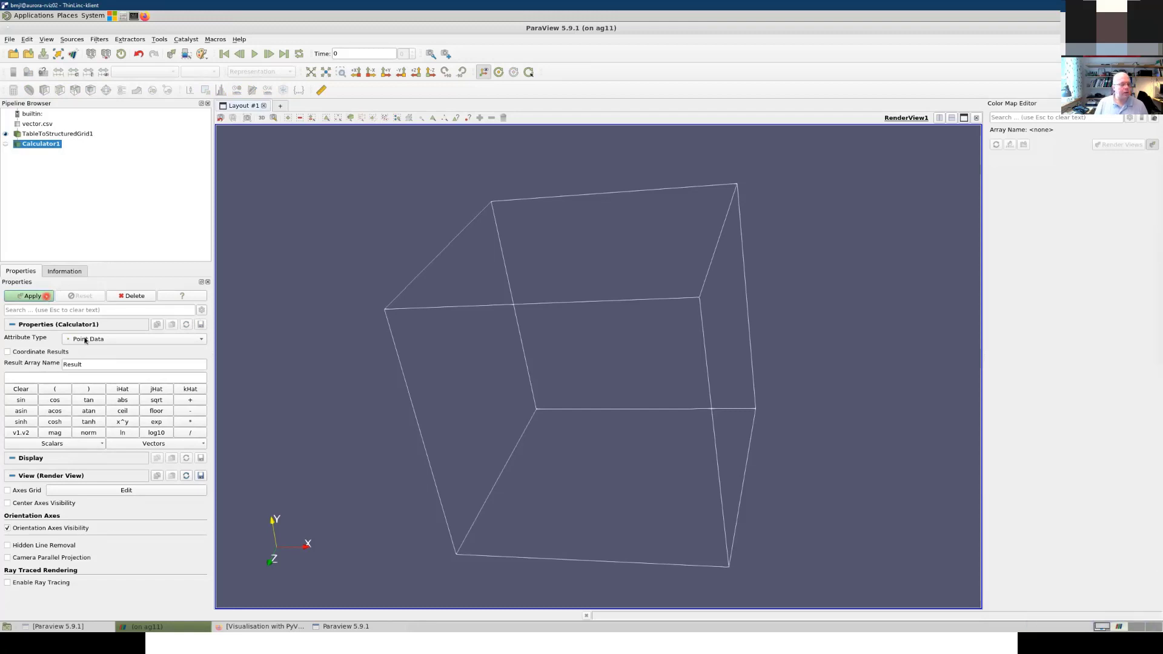
pyautogui.doubleClick(109, 365)
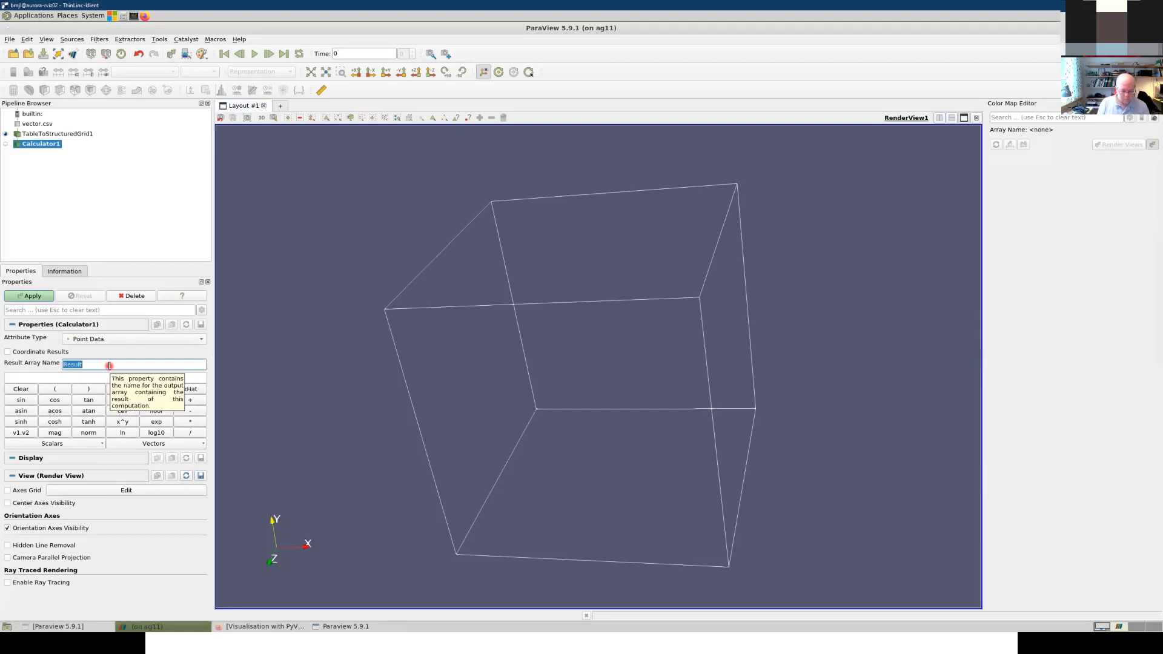
pyautogui.write('V')
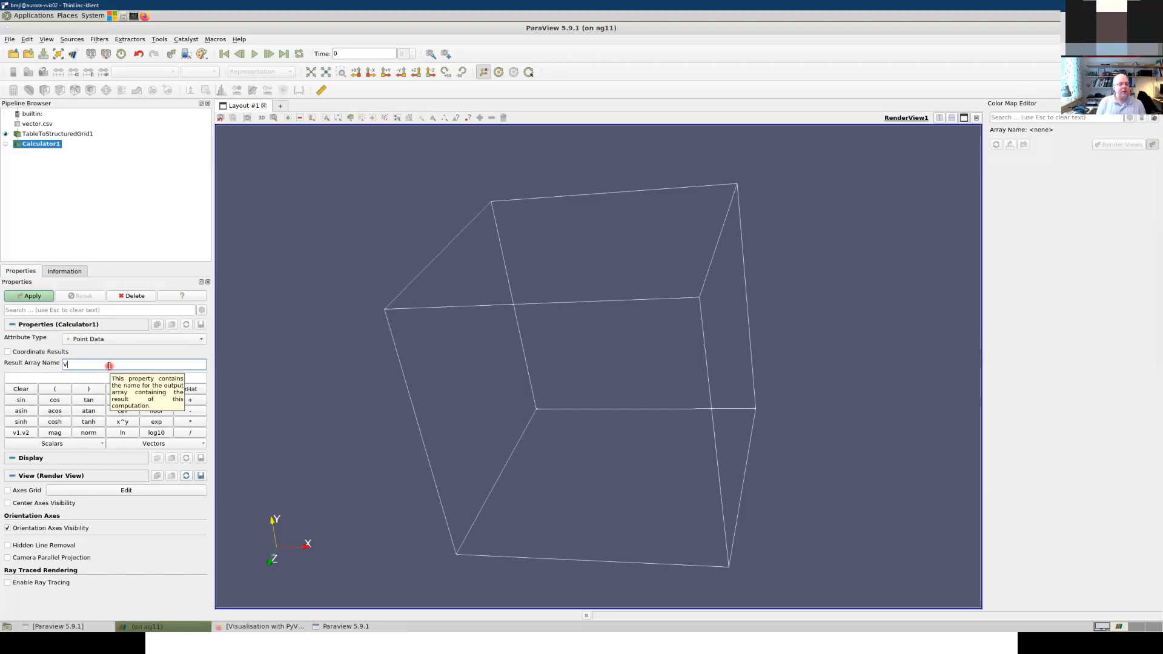
pyautogui.click(97, 447)
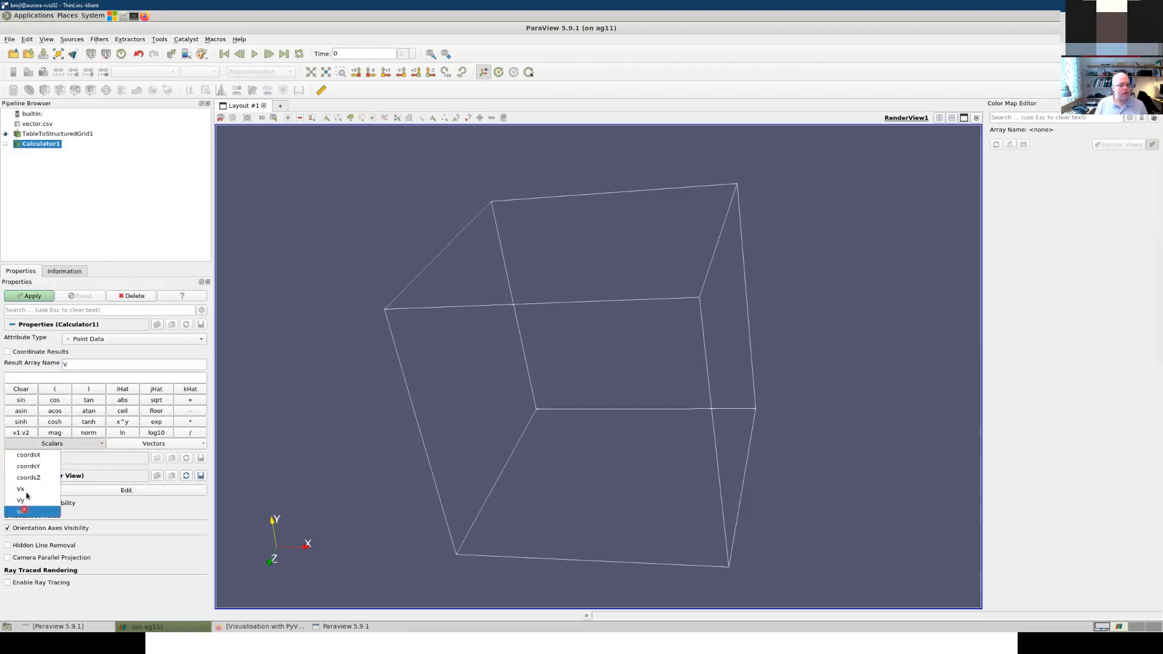
pyautogui.click(159, 445)
pyautogui.click(162, 443)
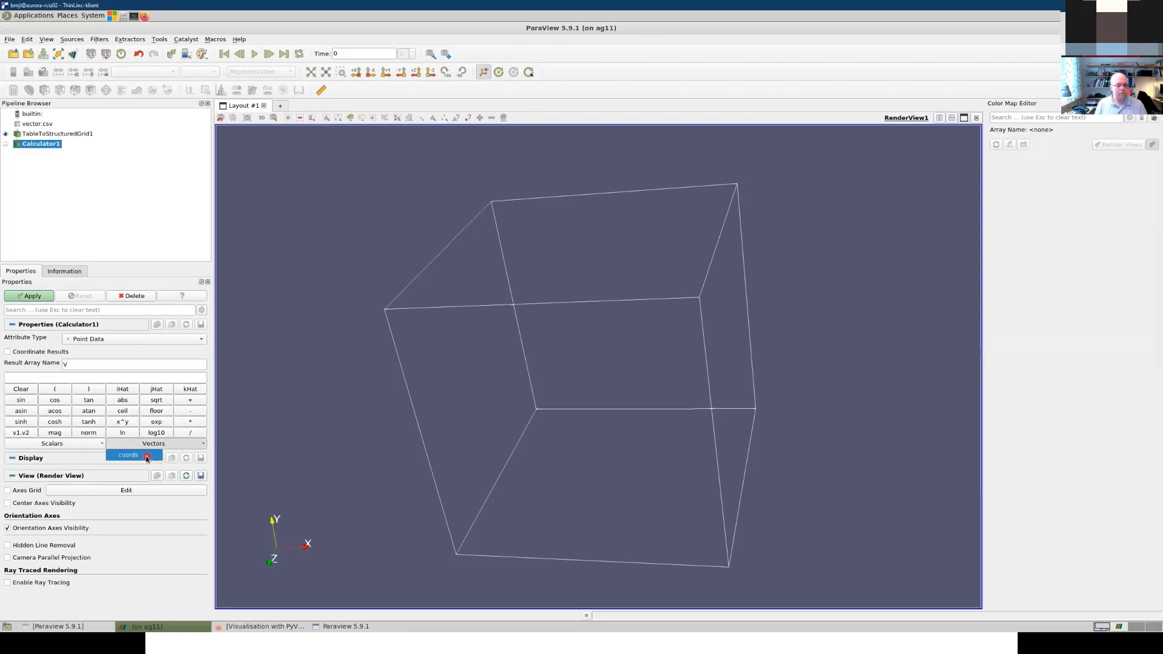
pyautogui.click(84, 454)
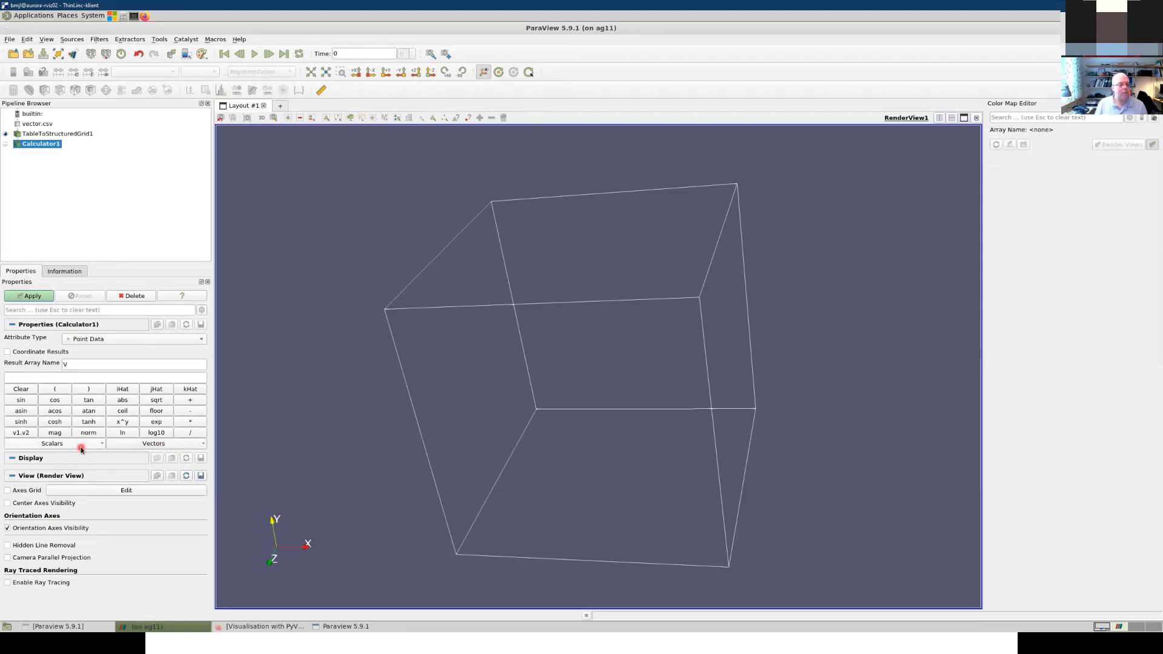
# Step: Enter the calculator expression Vx*iHat+Vy*jHat+Vz*kHat to combine the three scalar components into a vector
pyautogui.click(82, 447)
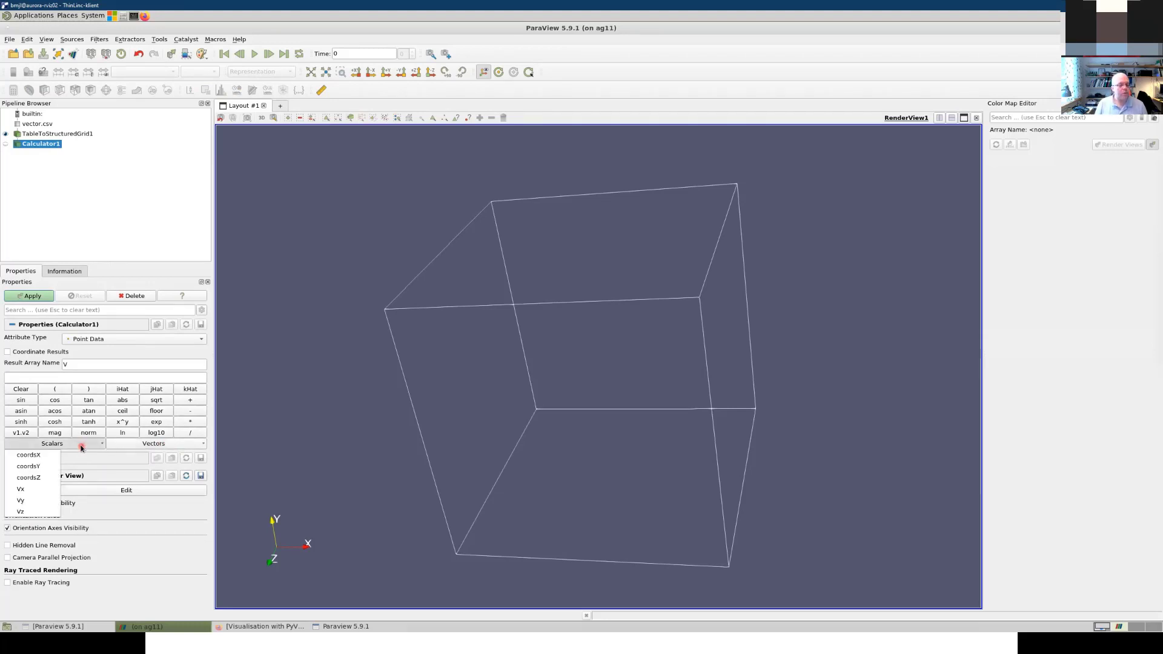
pyautogui.click(22, 489)
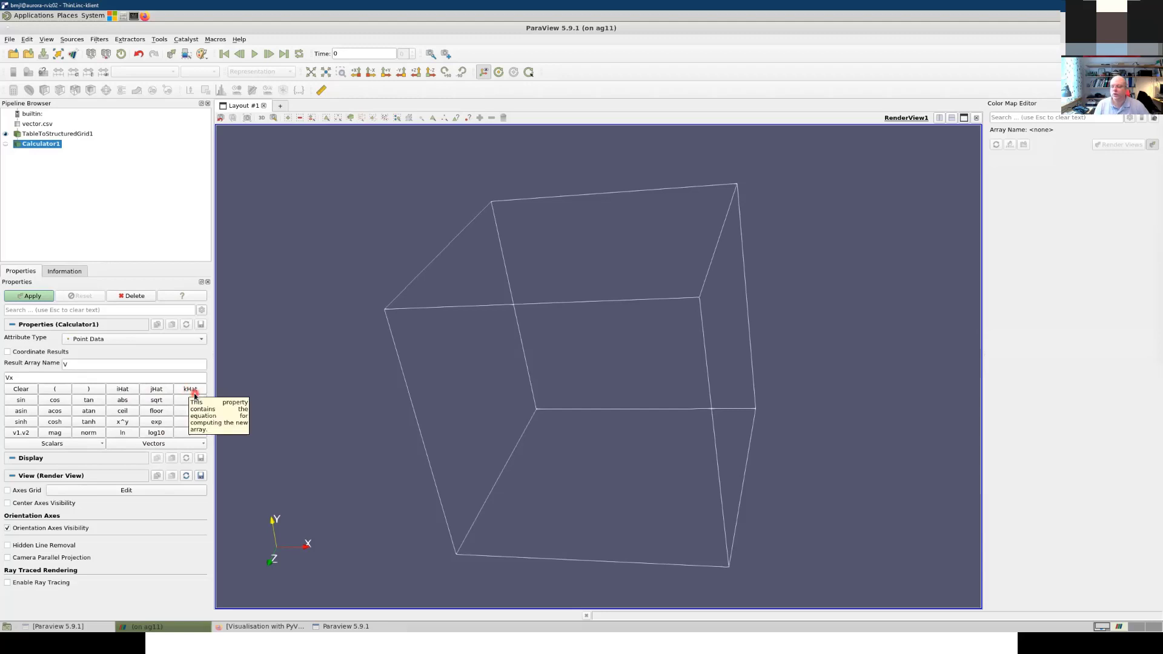
pyautogui.doubleClick(12, 377)
pyautogui.write('0')
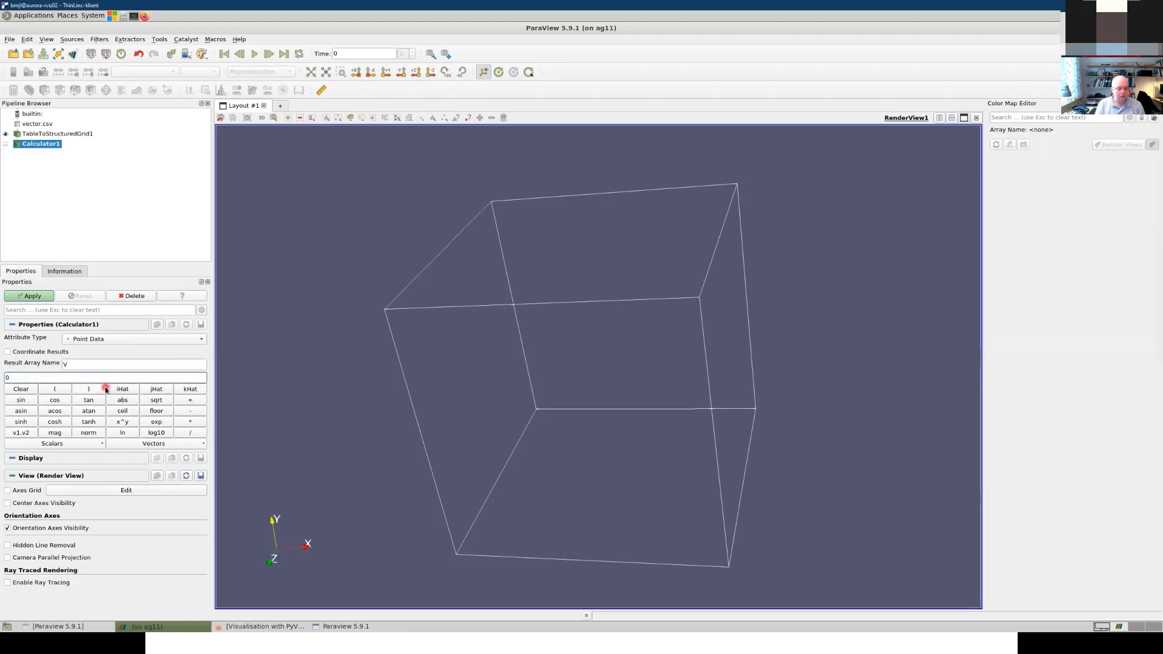
pyautogui.hotkey('ctrl', 'z')
pyautogui.write('*iHat+Vy')
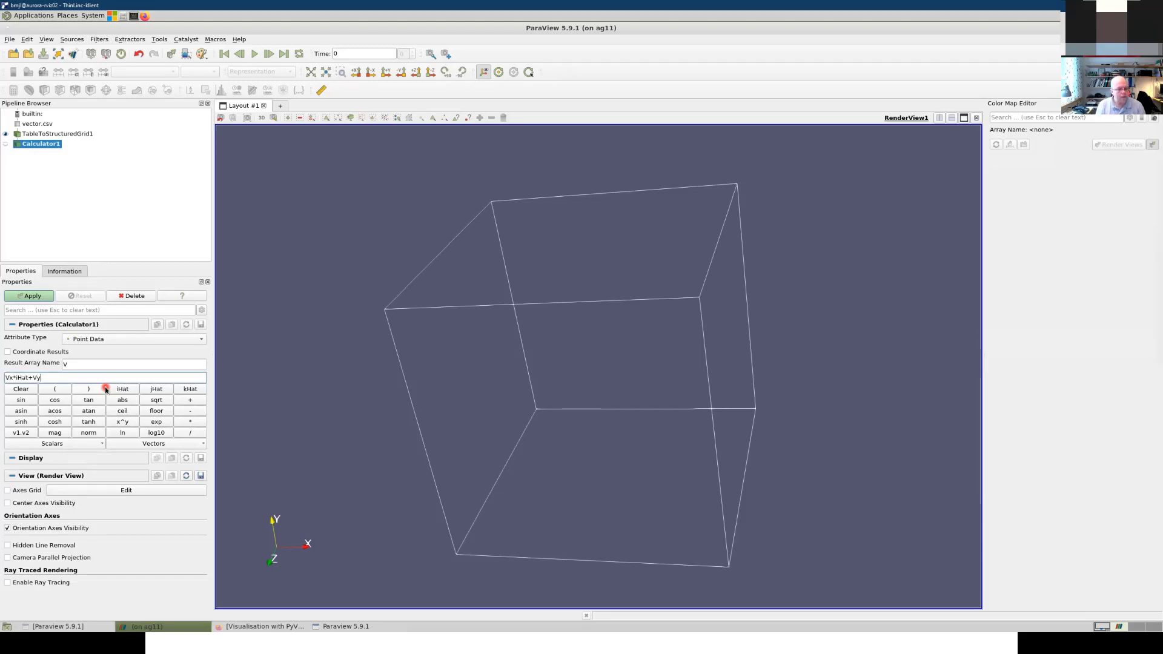
pyautogui.write('*jHat+Vz*kHat')
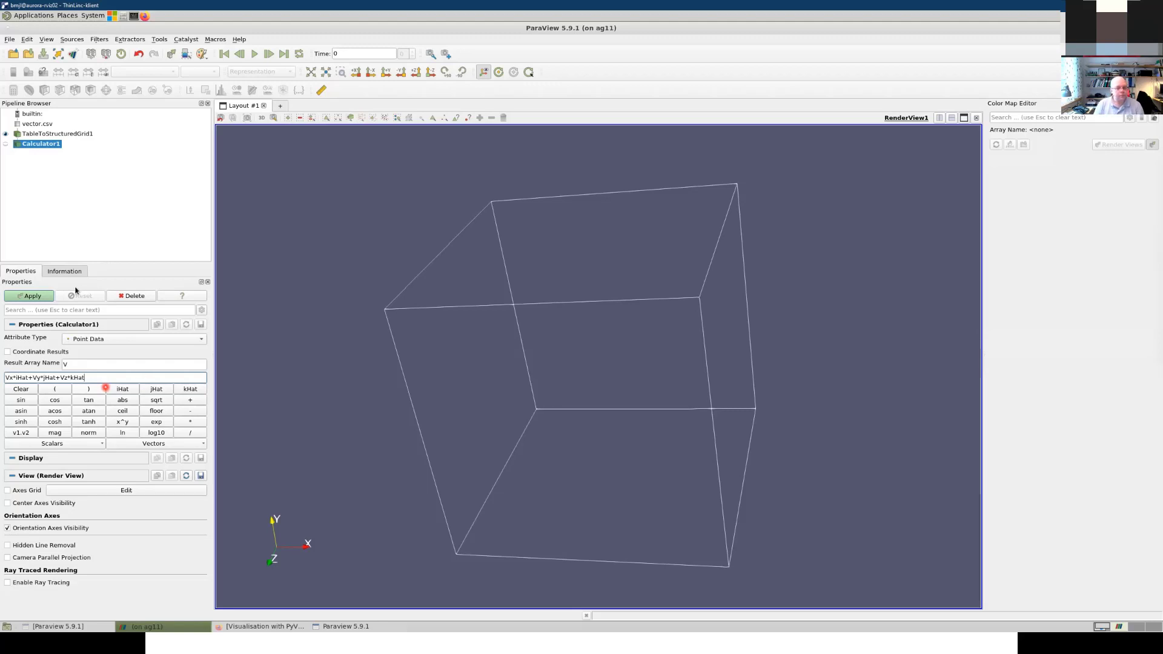
# Step: Apply the calculator filter and add a Glyph filter to its result
pyautogui.click(29, 296)
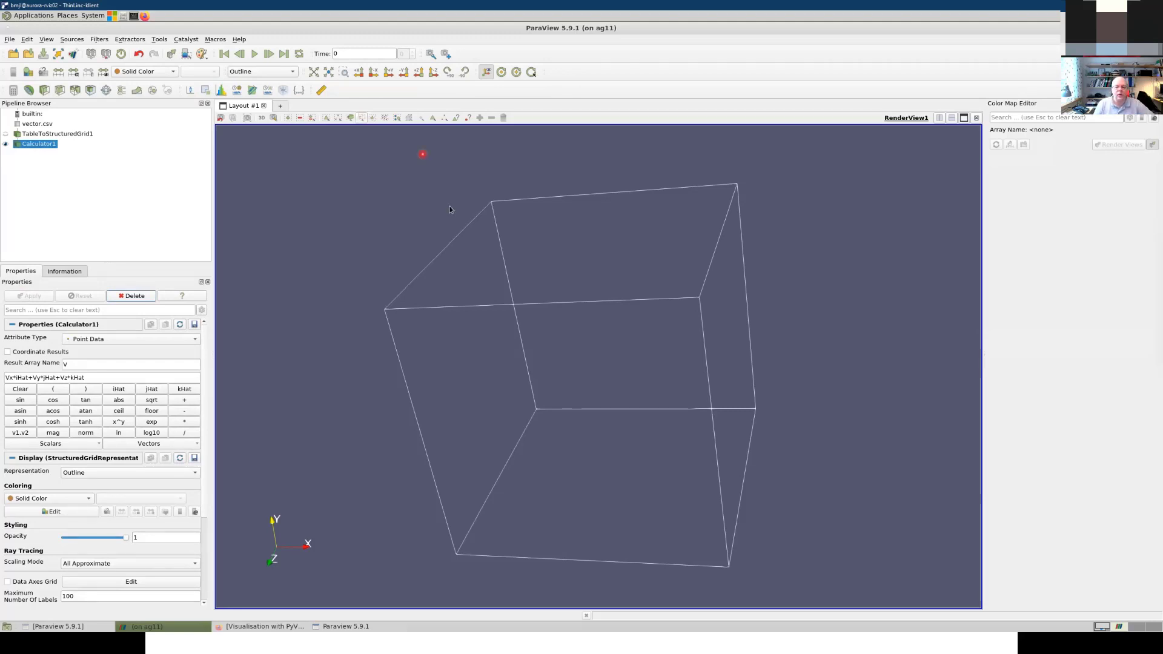
pyautogui.moveTo(433, 224); pyautogui.dragTo(512, 221)
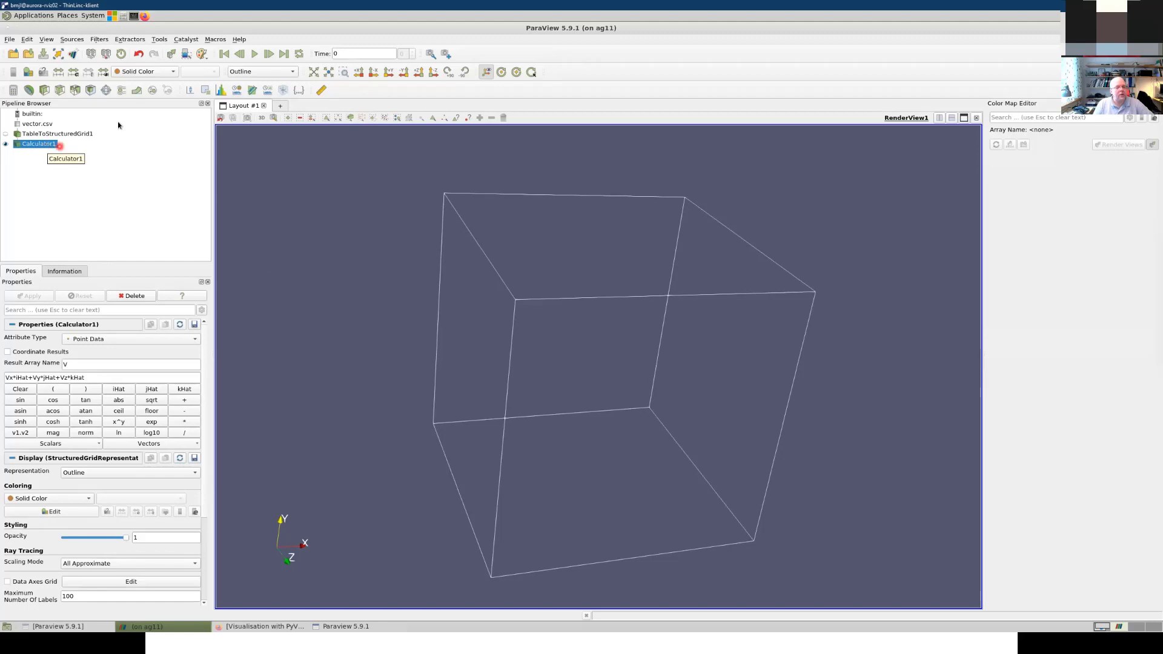
pyautogui.click(105, 90)
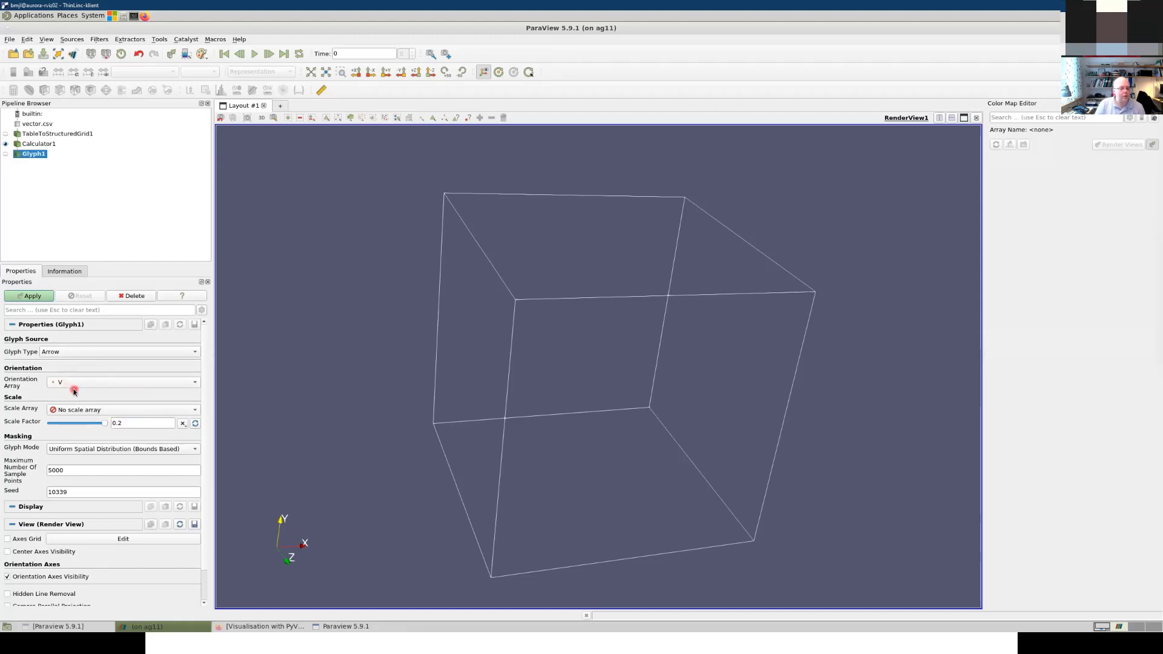
# Step: Scale the arrow glyphs by the magnitude of array V with a scale factor of 0.1, and apply the filter
pyautogui.click(96, 411)
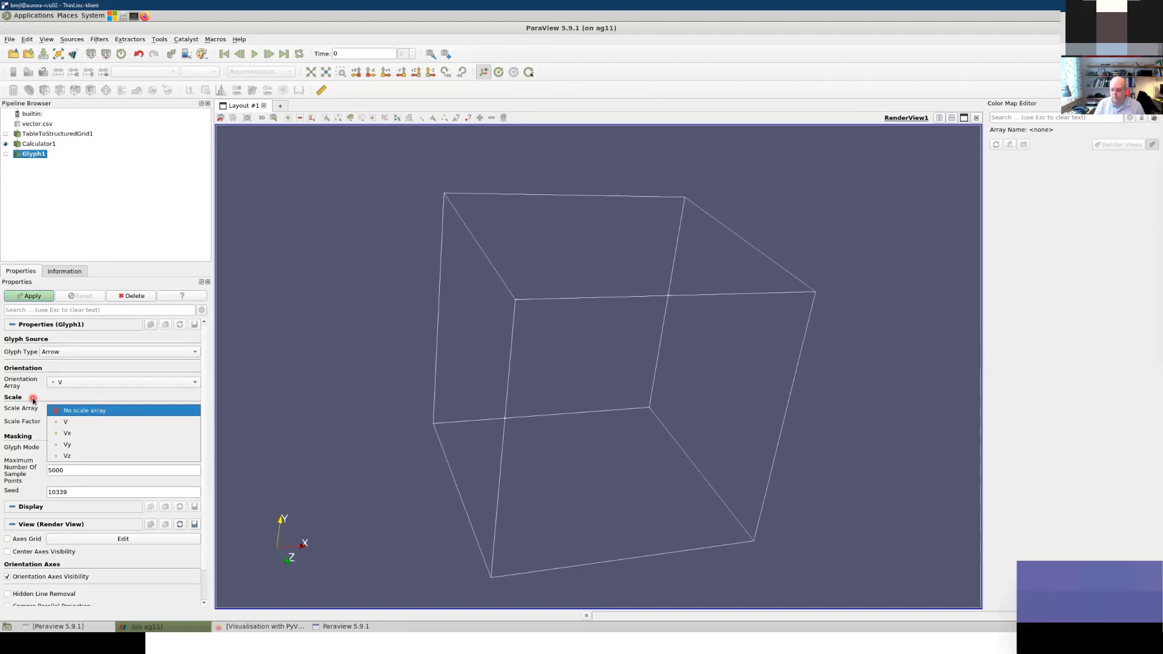
pyautogui.click(70, 422)
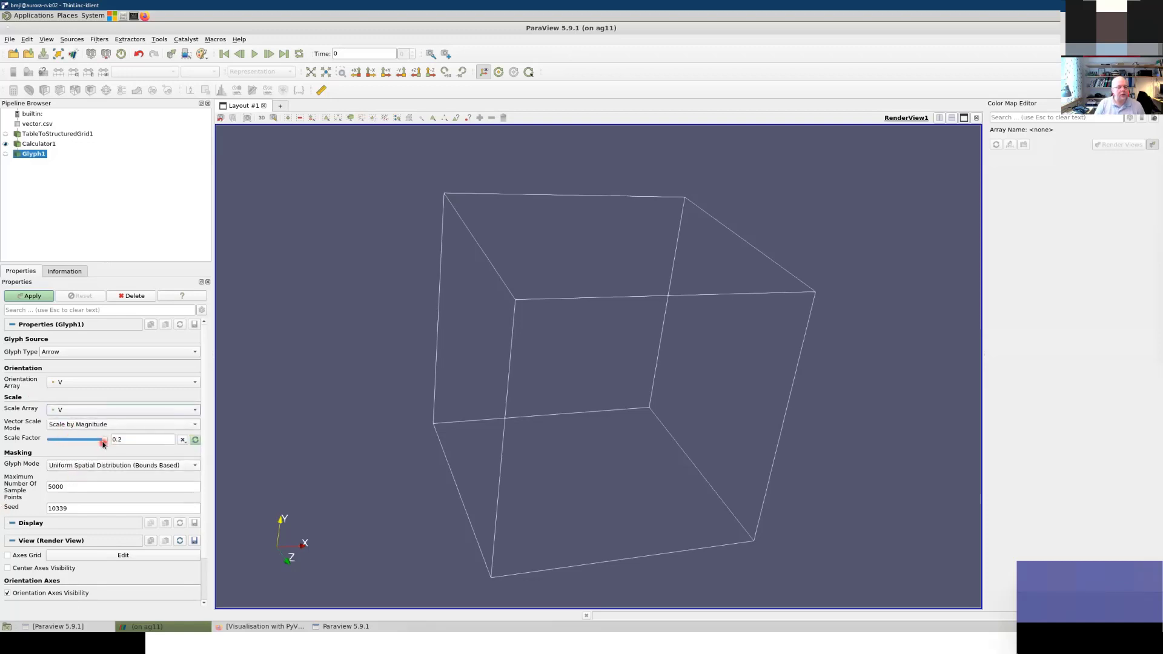
pyautogui.click(194, 440)
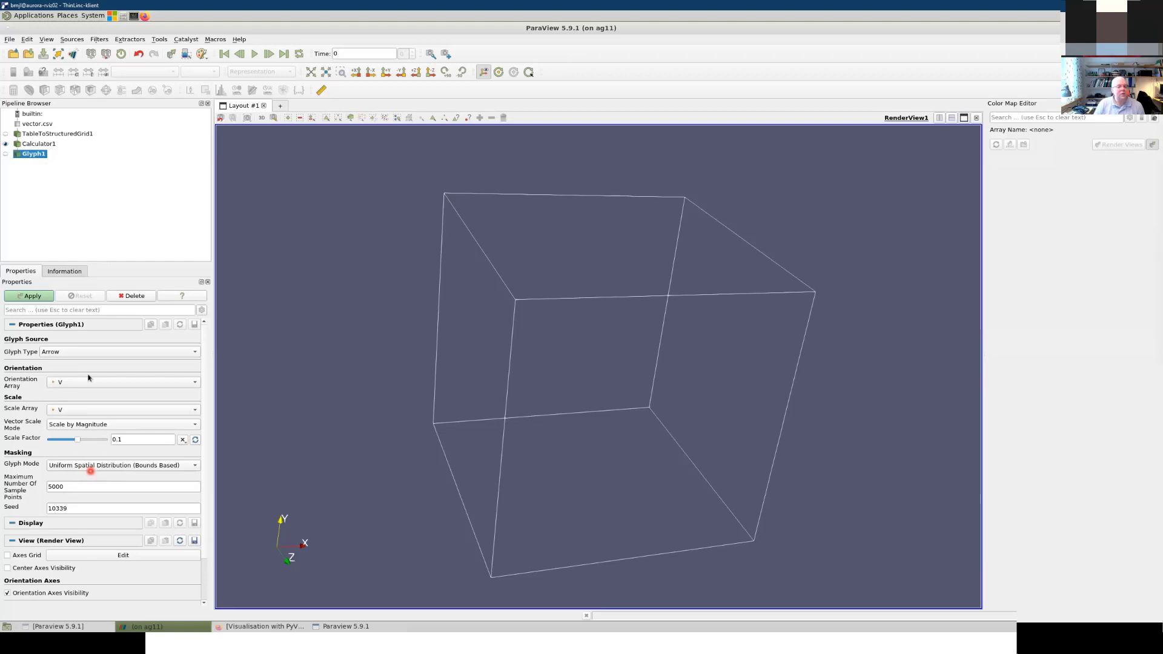
pyautogui.click(34, 296)
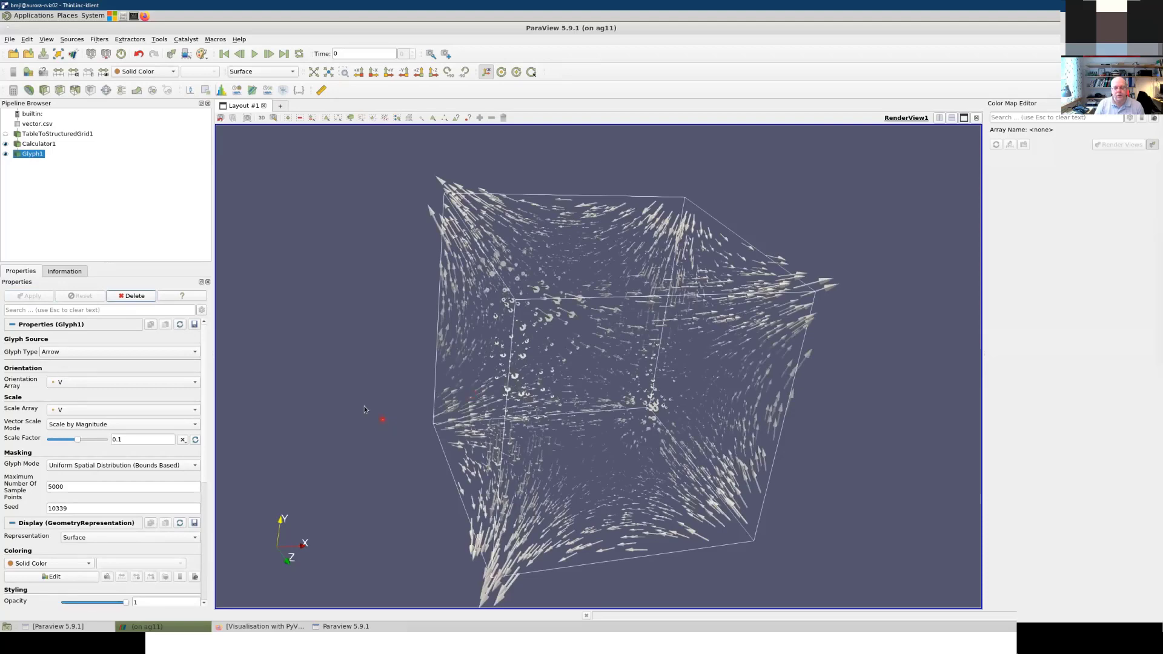
pyautogui.moveTo(365, 406); pyautogui.dragTo(576, 288)
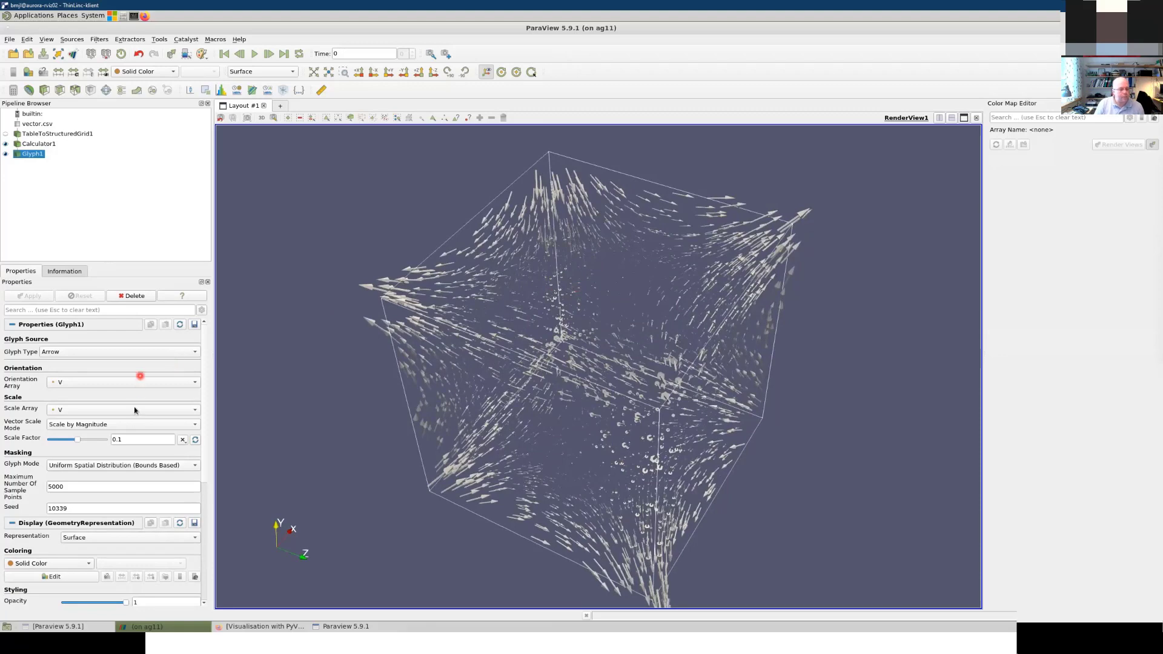
# Step: Try glyph scale factors of 0.136, 0.156 and 0.084, and settle on 0.112
pyautogui.moveTo(78, 440); pyautogui.dragTo(89, 440)
pyautogui.click(33, 296)
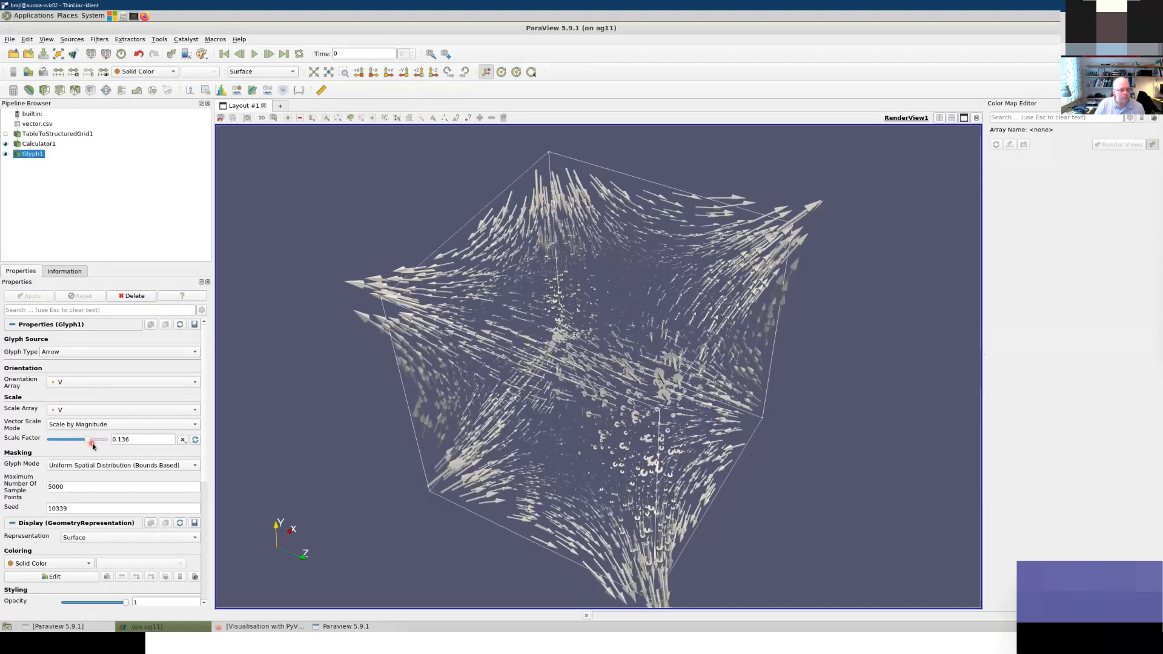
pyautogui.moveTo(93, 442); pyautogui.dragTo(96, 442)
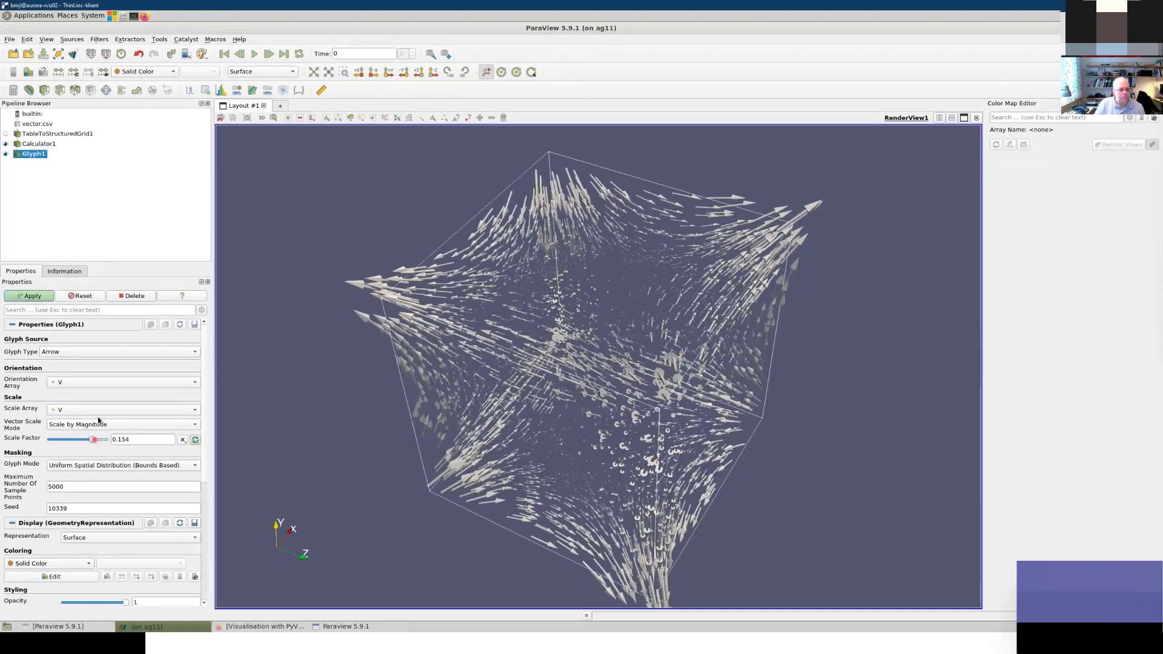
pyautogui.click(37, 297)
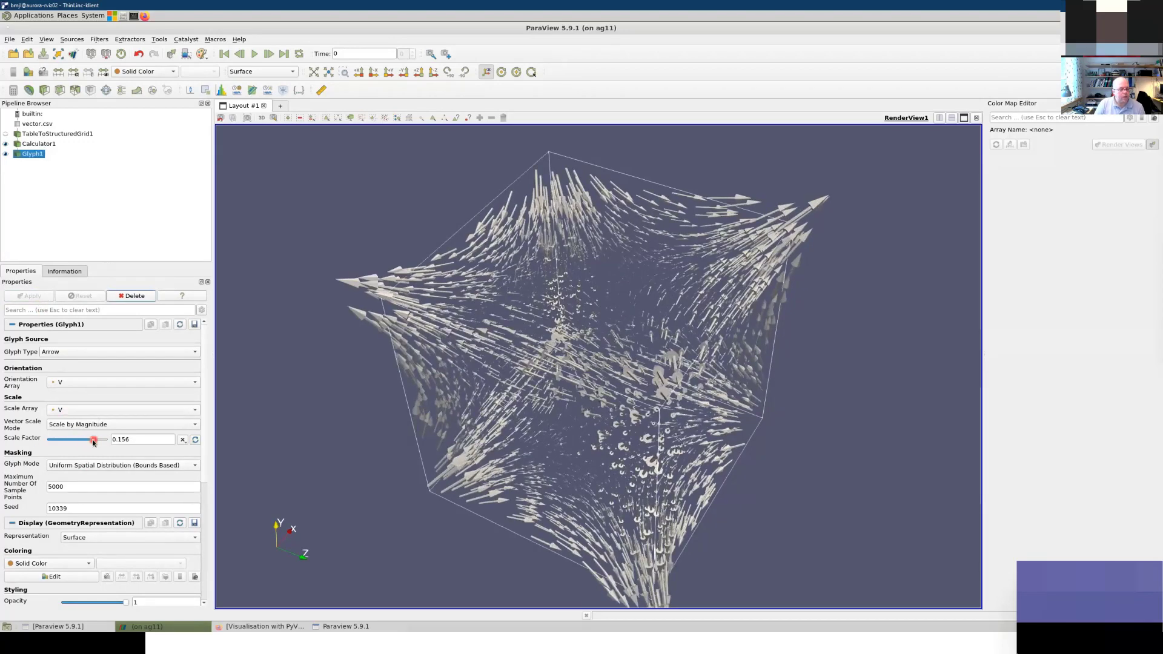
pyautogui.moveTo(92, 440); pyautogui.dragTo(73, 439)
pyautogui.click(33, 296)
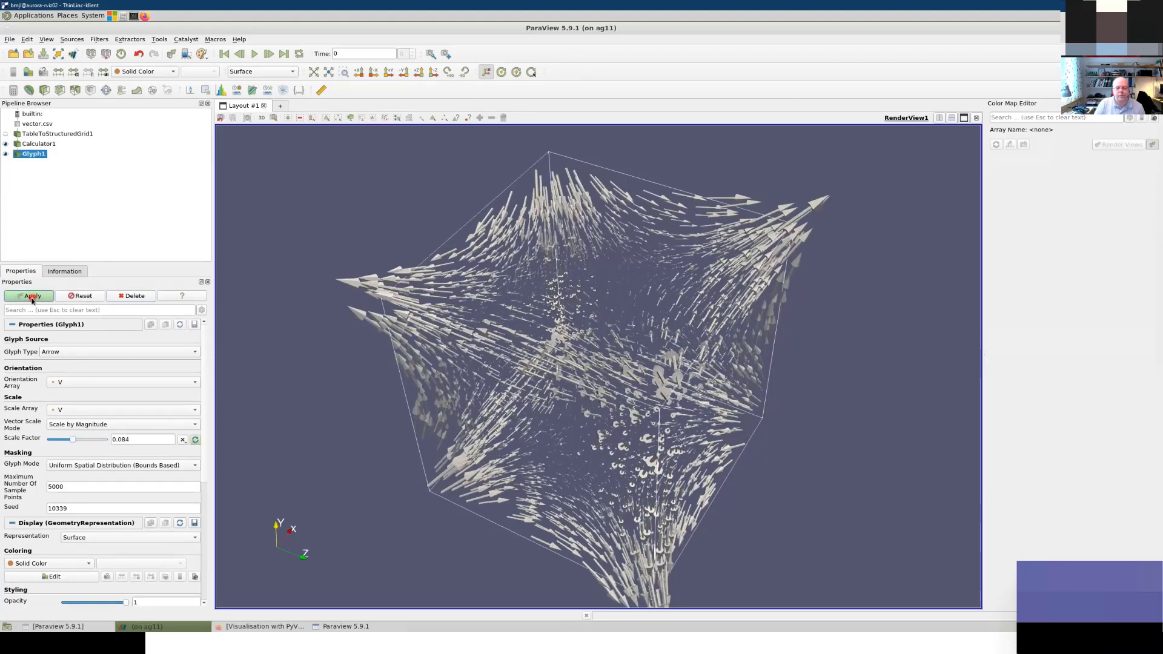
pyautogui.moveTo(69, 441); pyautogui.dragTo(76, 441)
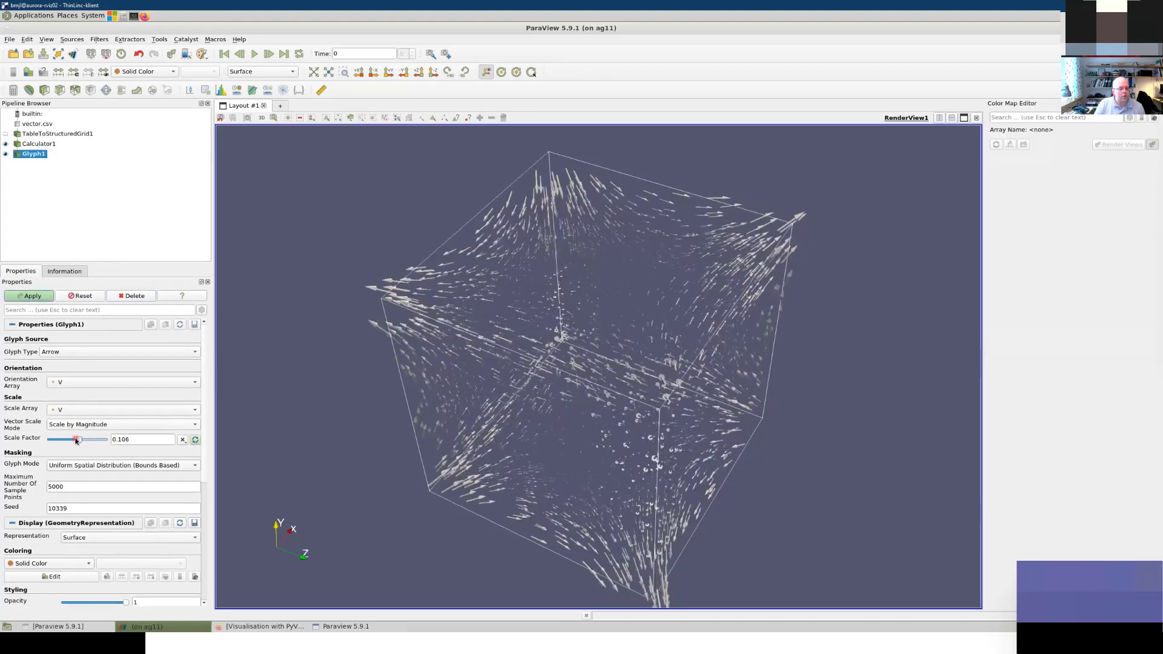
# Step: Try drawing the arrows at uniform length with no scale array, and inspect the field from several angles
pyautogui.click(96, 409)
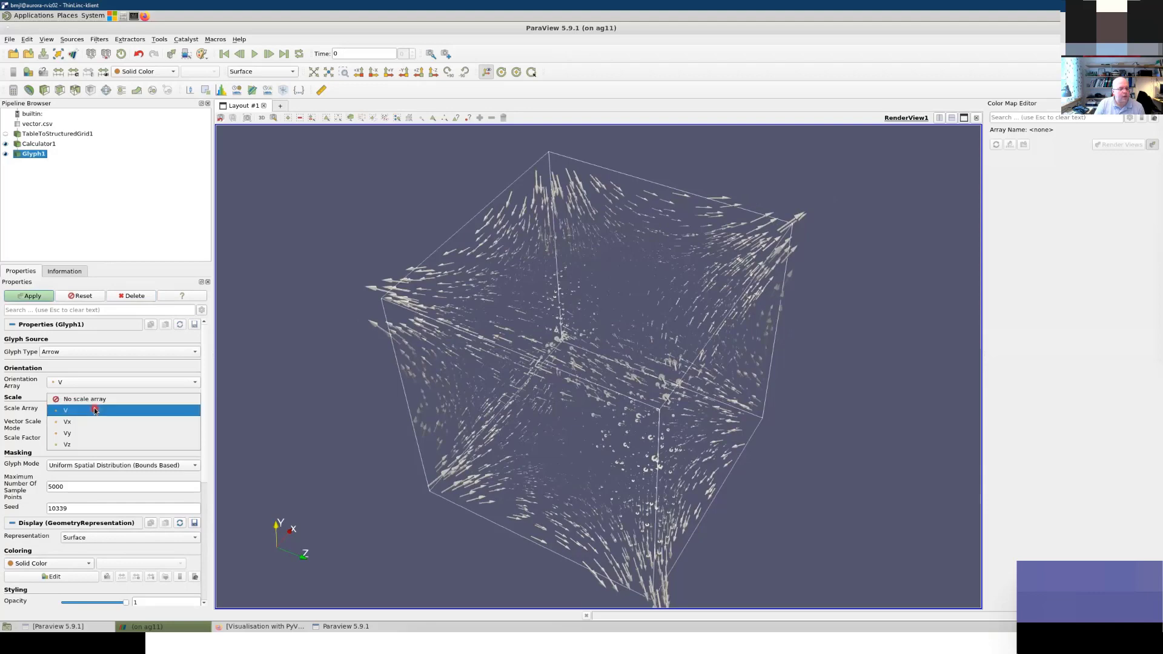
pyautogui.click(97, 406)
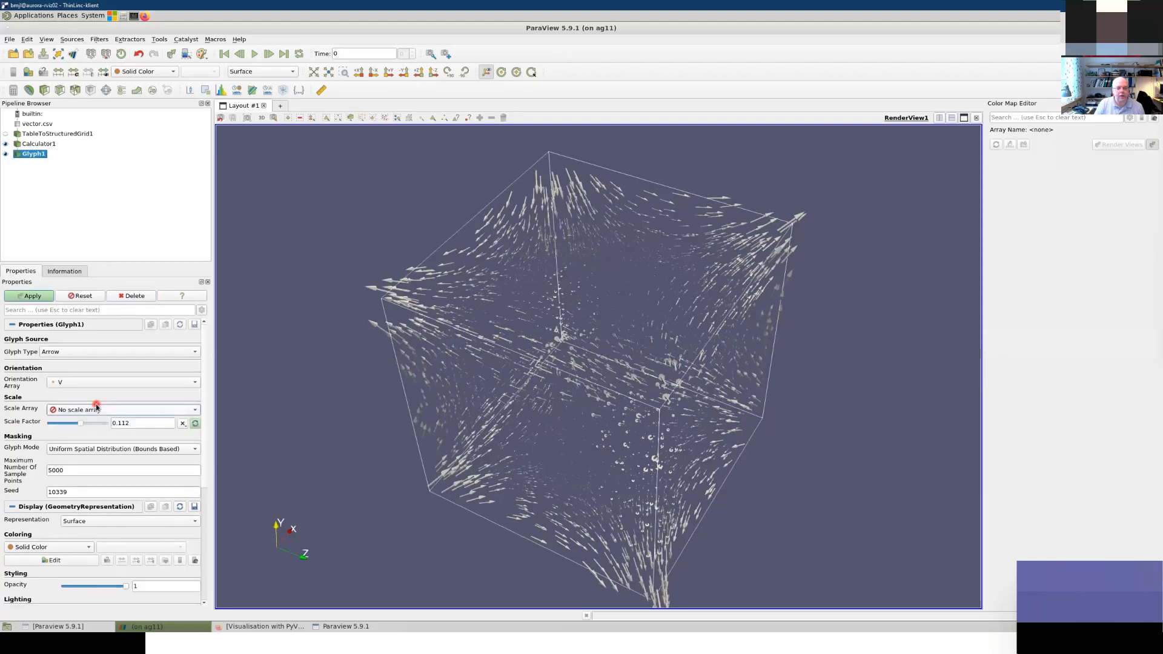
pyautogui.click(34, 297)
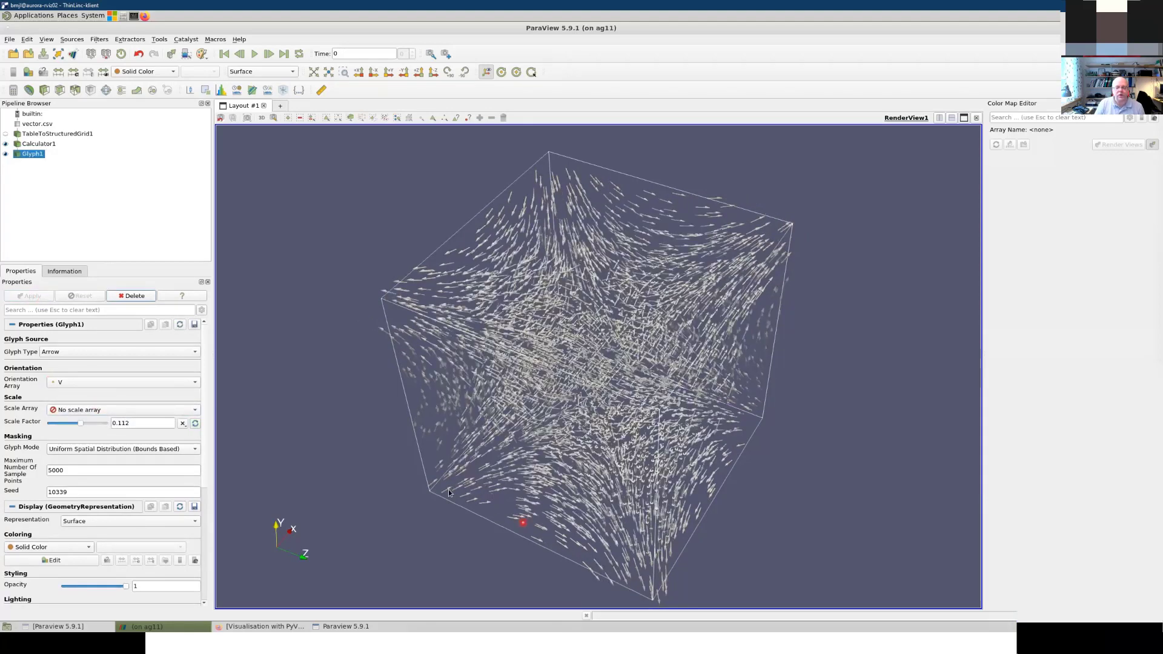
pyautogui.moveTo(501, 519); pyautogui.dragTo(648, 417)
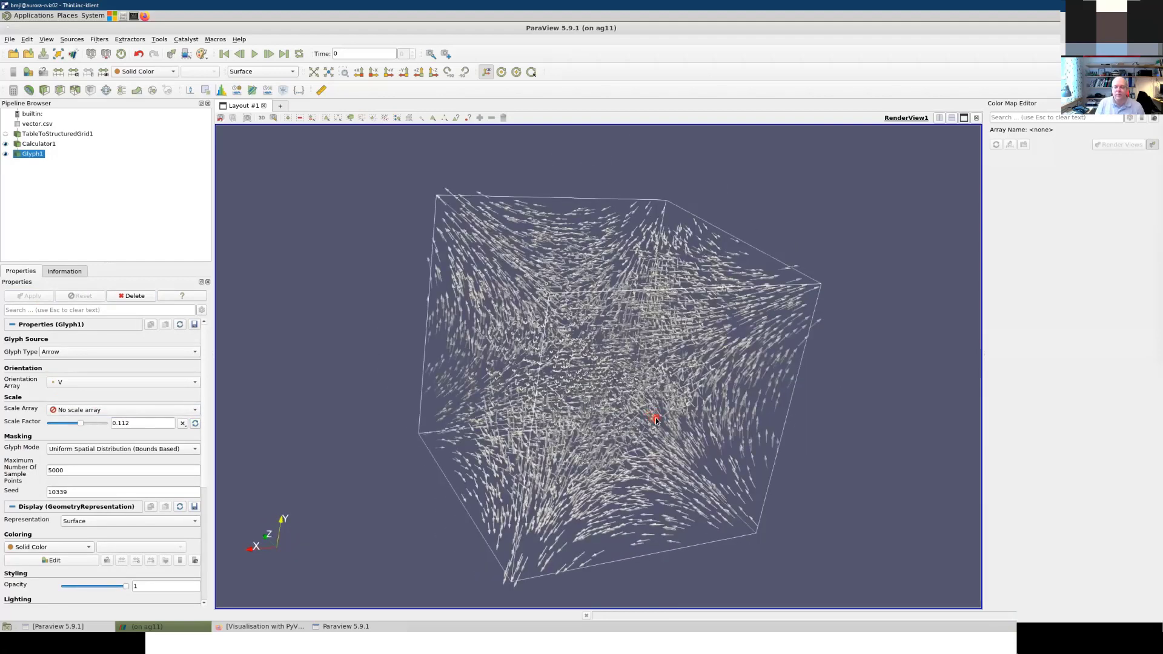
pyautogui.moveTo(647, 477); pyautogui.dragTo(714, 439)
# Step: Set the glyphs' scale array back to V, keeping scaling by magnitude, and apply it
pyautogui.click(79, 409)
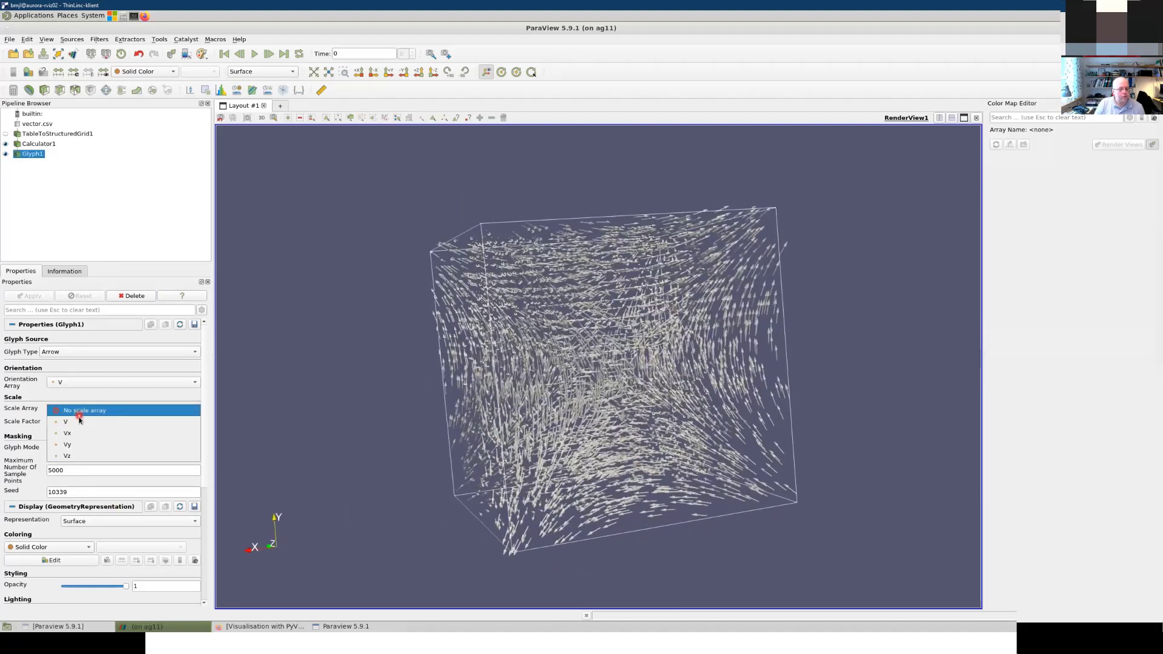
pyautogui.click(78, 422)
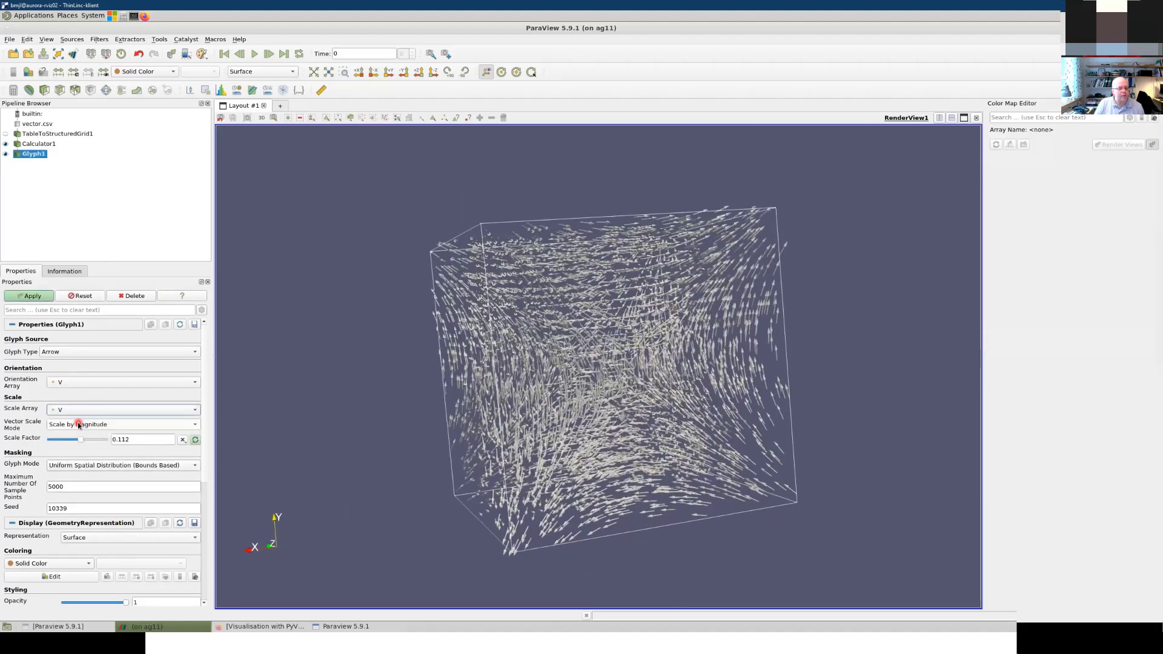
pyautogui.click(40, 296)
pyautogui.moveTo(359, 447); pyautogui.dragTo(393, 476)
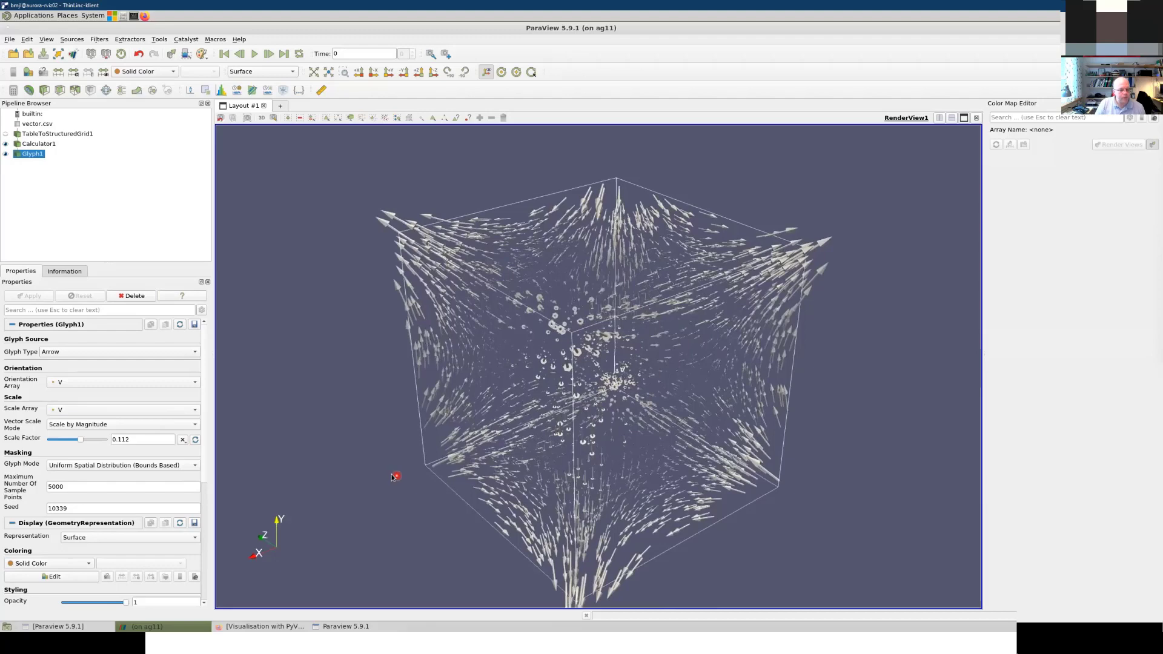
# Step: Try placing arrows with the All Points glyph mode and inspect the dense field from another angle
pyautogui.click(97, 467)
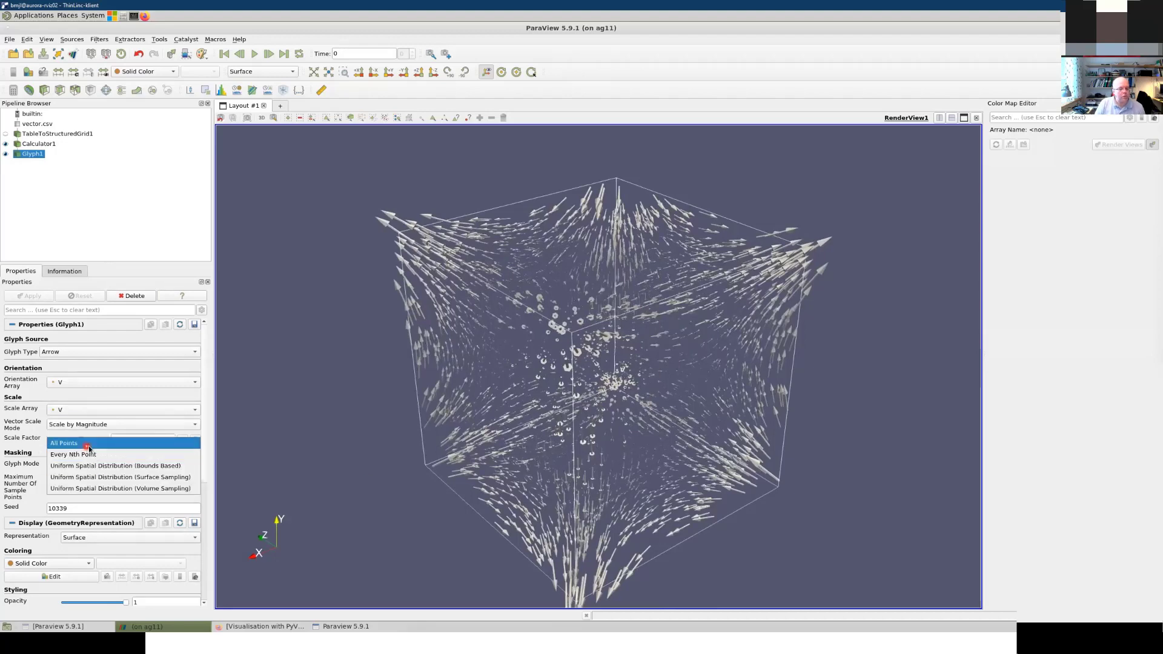
pyautogui.click(90, 444)
pyautogui.click(27, 297)
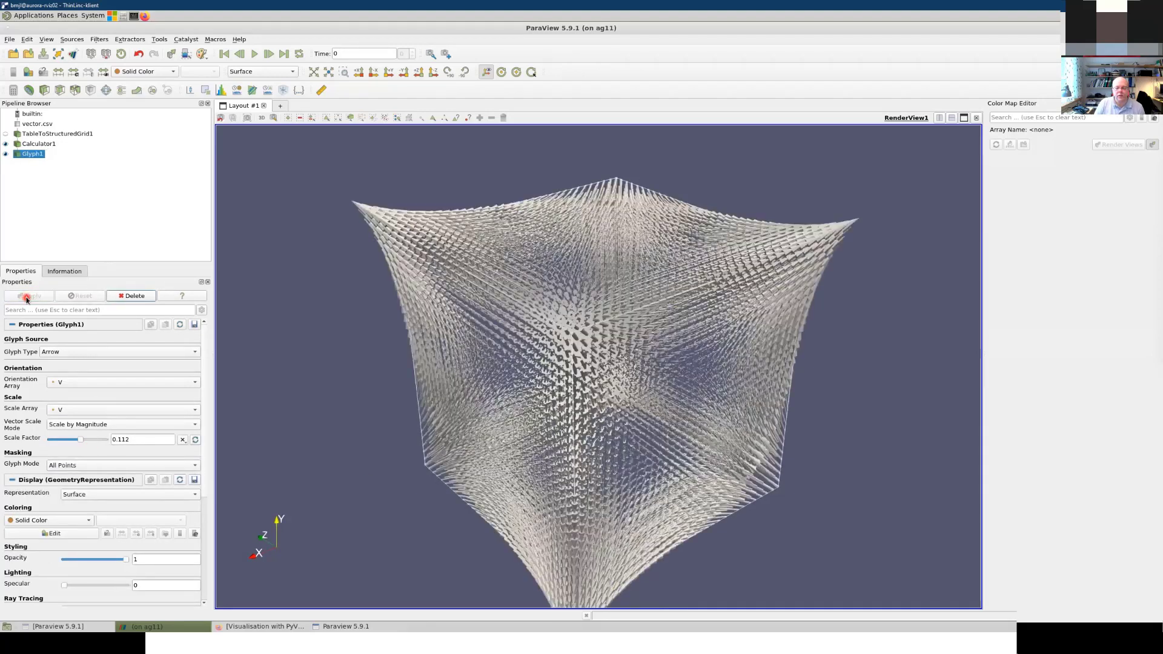
pyautogui.moveTo(417, 479); pyautogui.dragTo(79, 500)
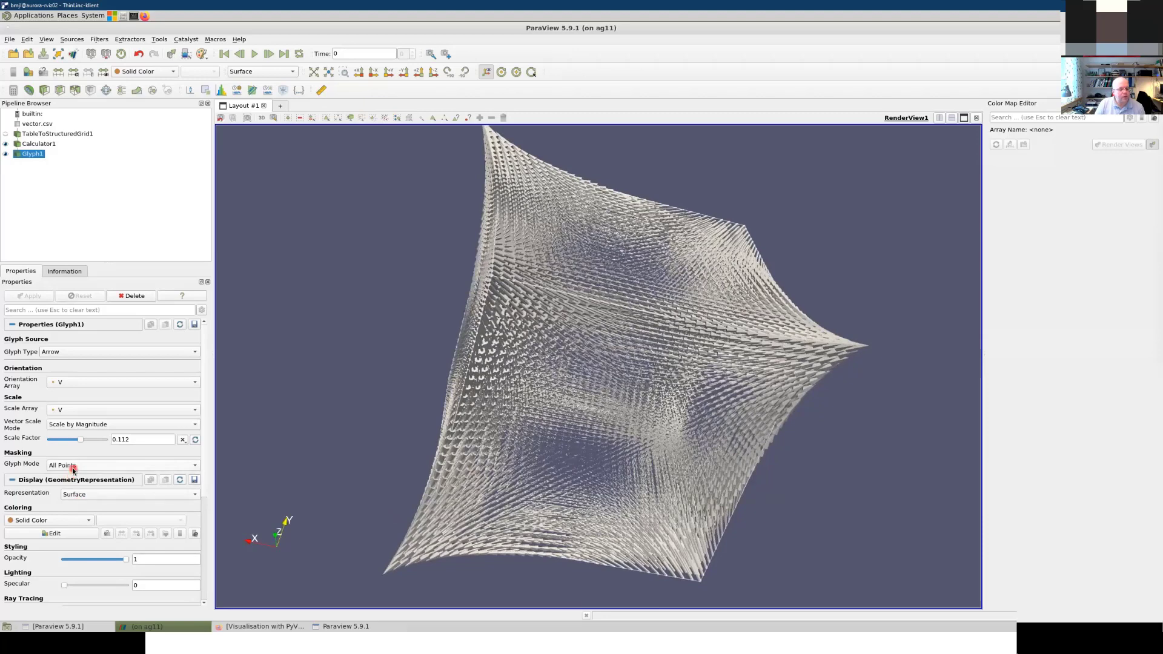
# Step: Return the glyph mode to Uniform Spatial Distribution (Bounds Based) and apply it
pyautogui.click(73, 466)
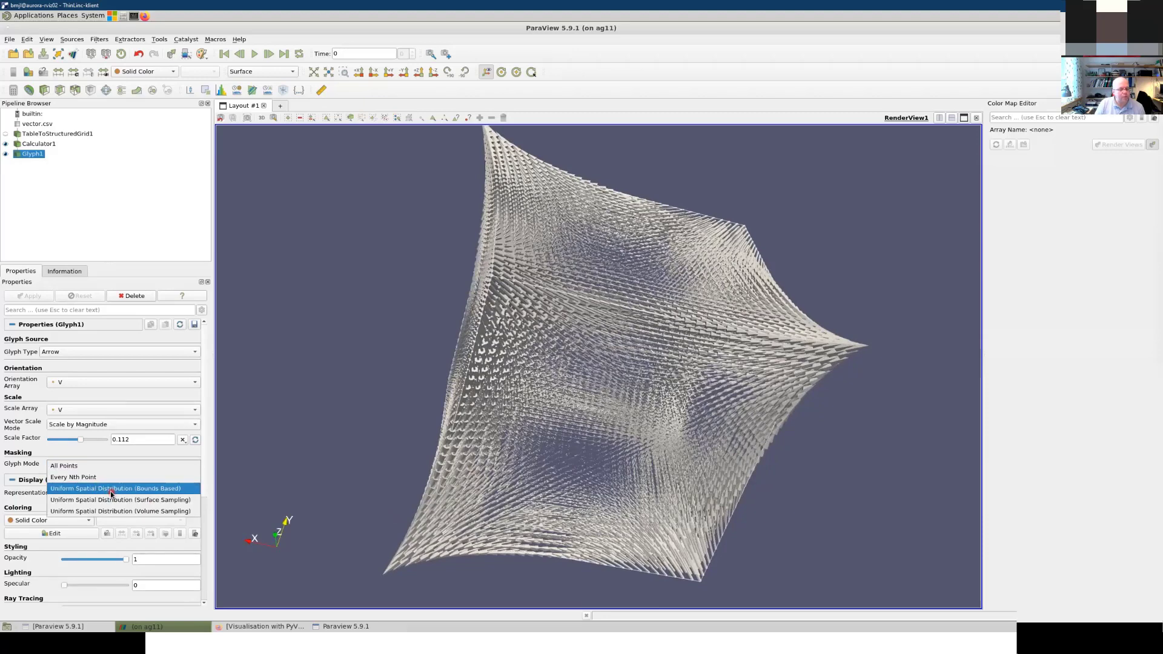
pyautogui.click(111, 490)
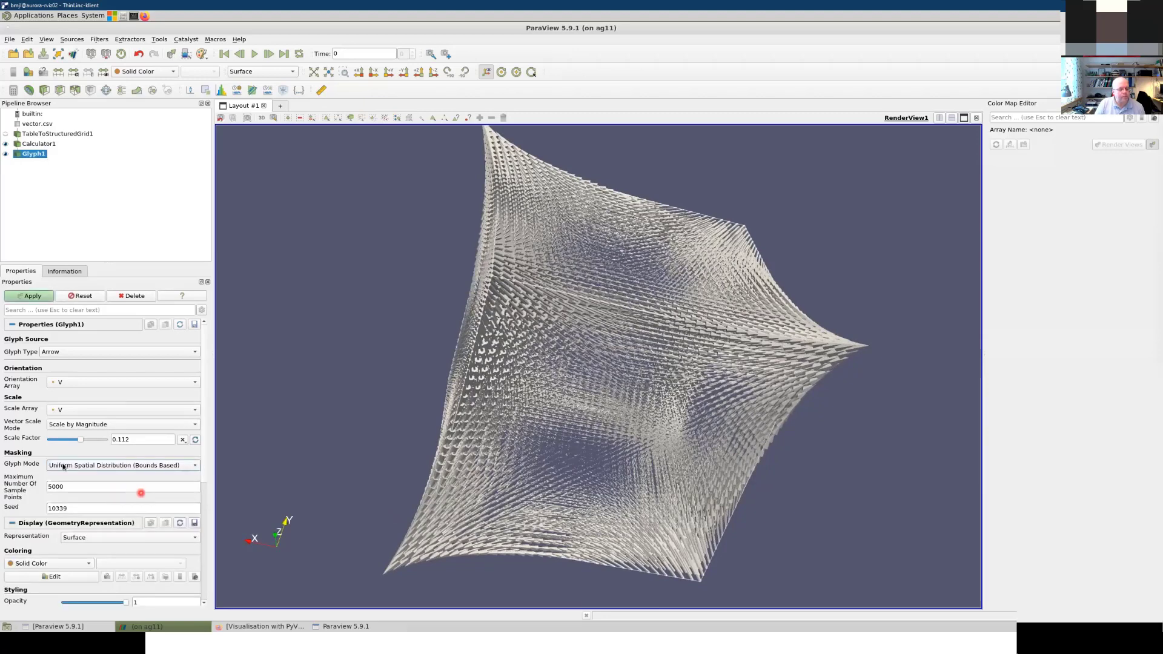
pyautogui.click(34, 296)
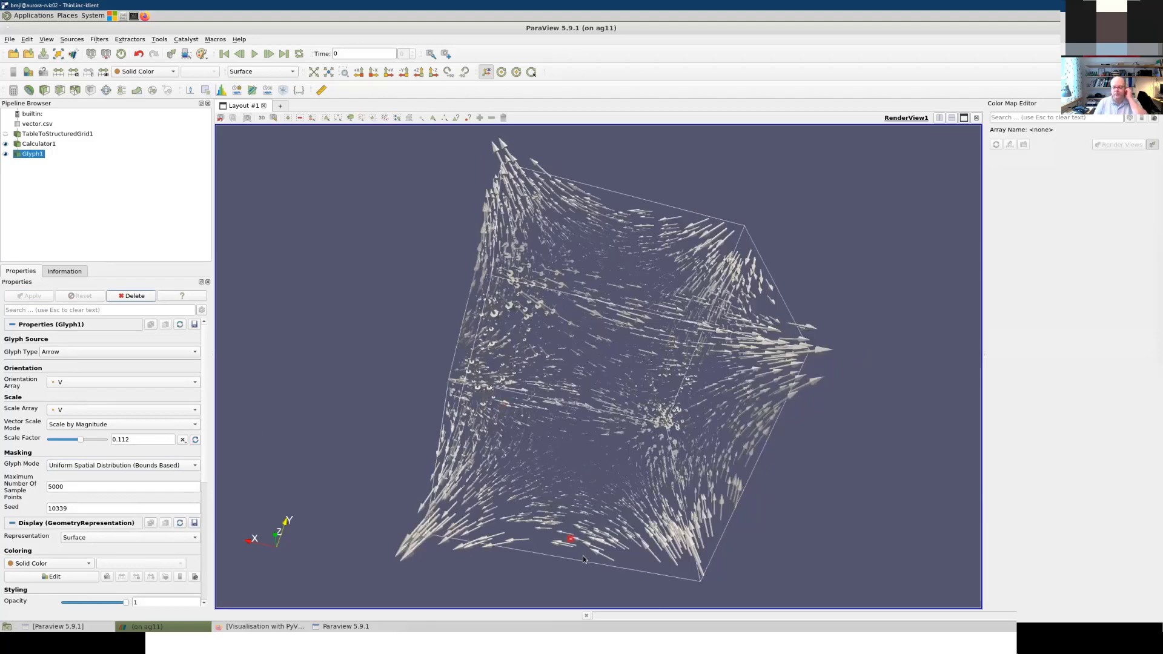
pyautogui.moveTo(551, 539); pyautogui.dragTo(496, 514)
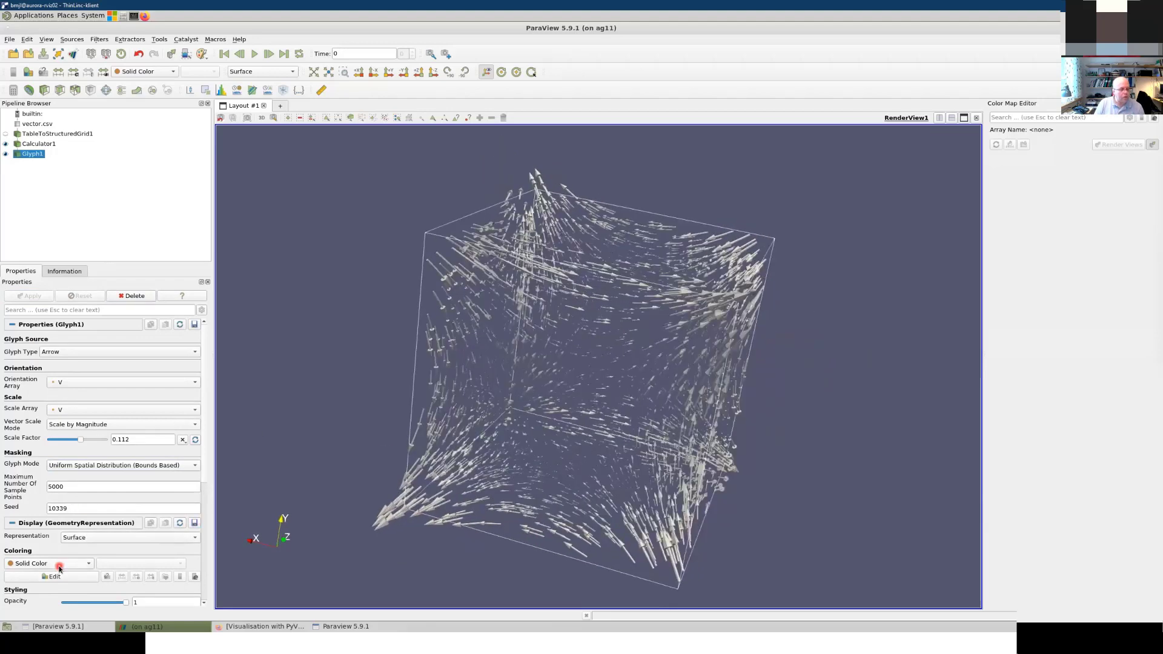
# Step: Color the arrow glyphs by the magnitude of V and inspect the vector field from several angles
pyautogui.click(59, 567)
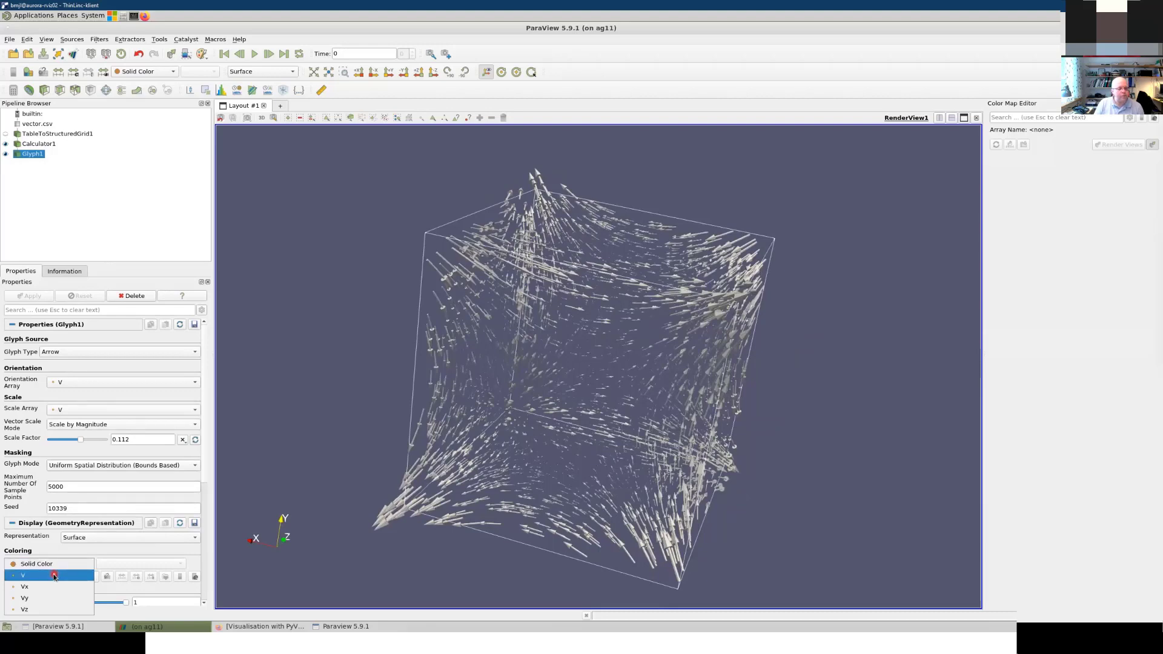
pyautogui.click(54, 576)
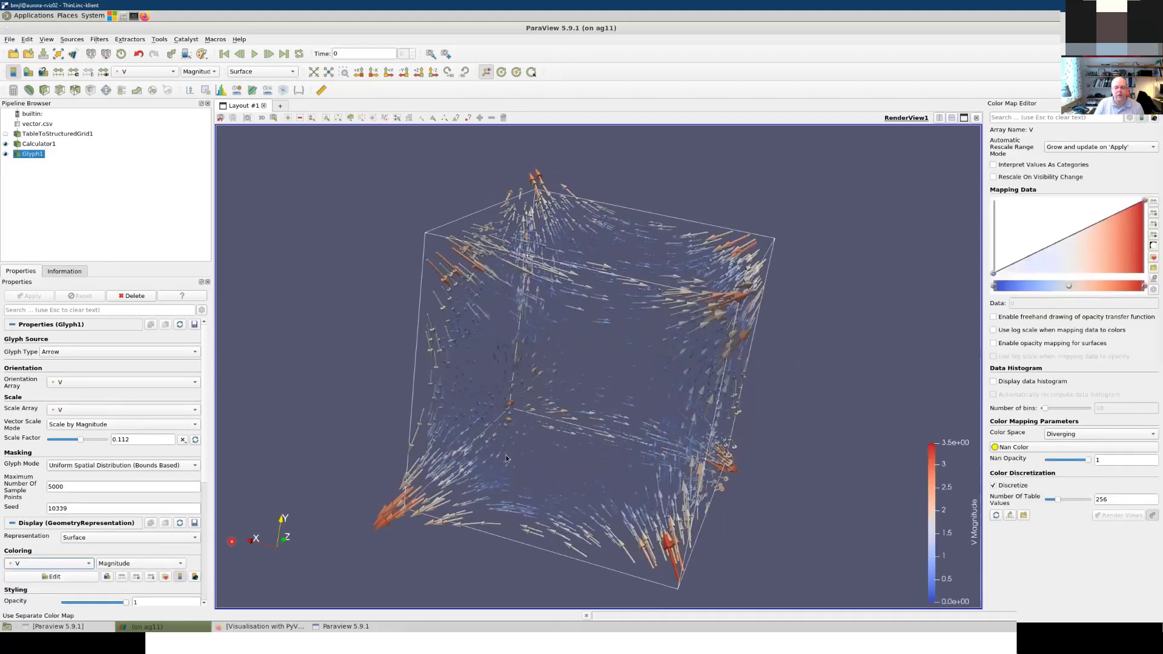
pyautogui.moveTo(564, 461); pyautogui.dragTo(491, 427)
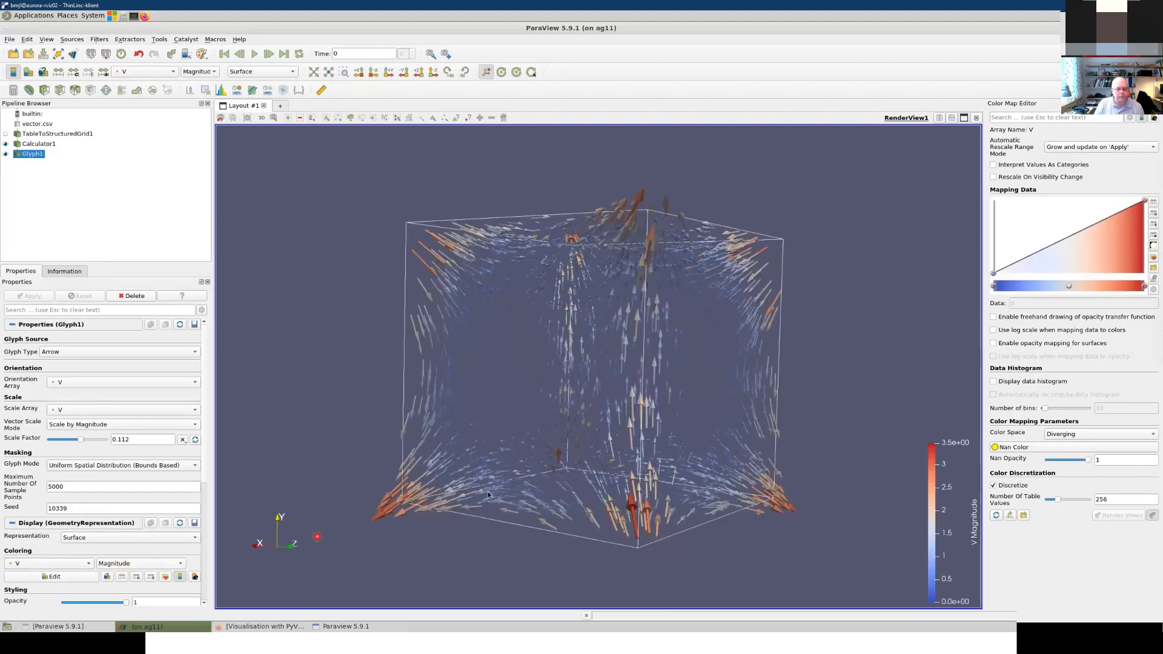
pyautogui.moveTo(611, 493); pyautogui.dragTo(714, 493)
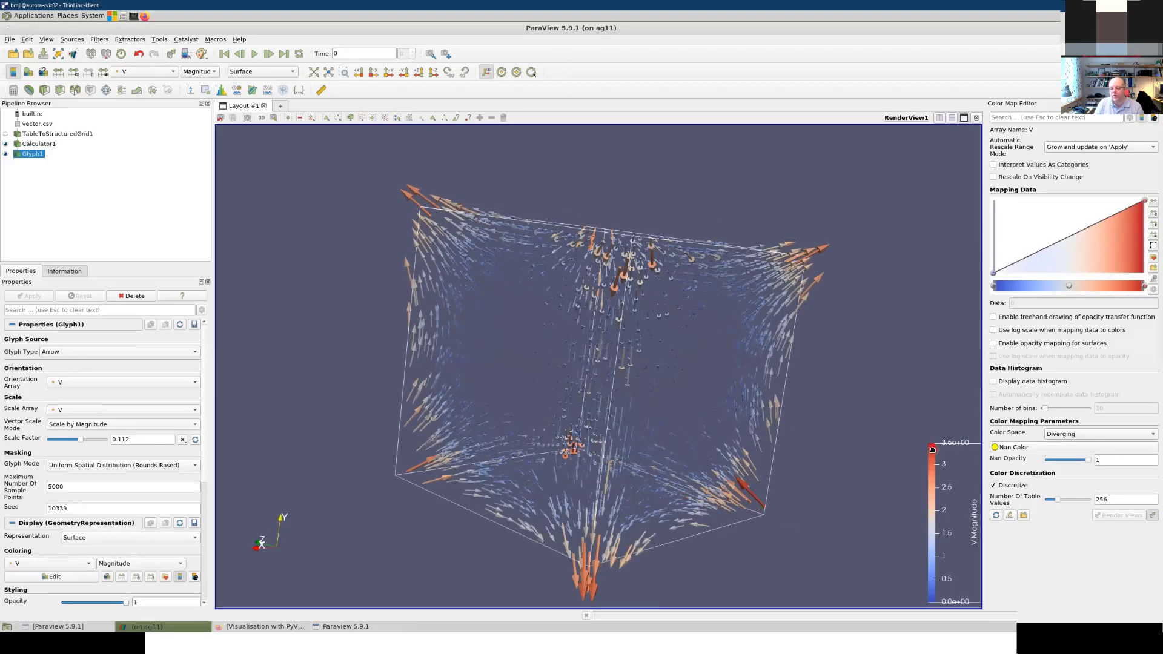
pyautogui.moveTo(717, 347); pyautogui.dragTo(604, 384)
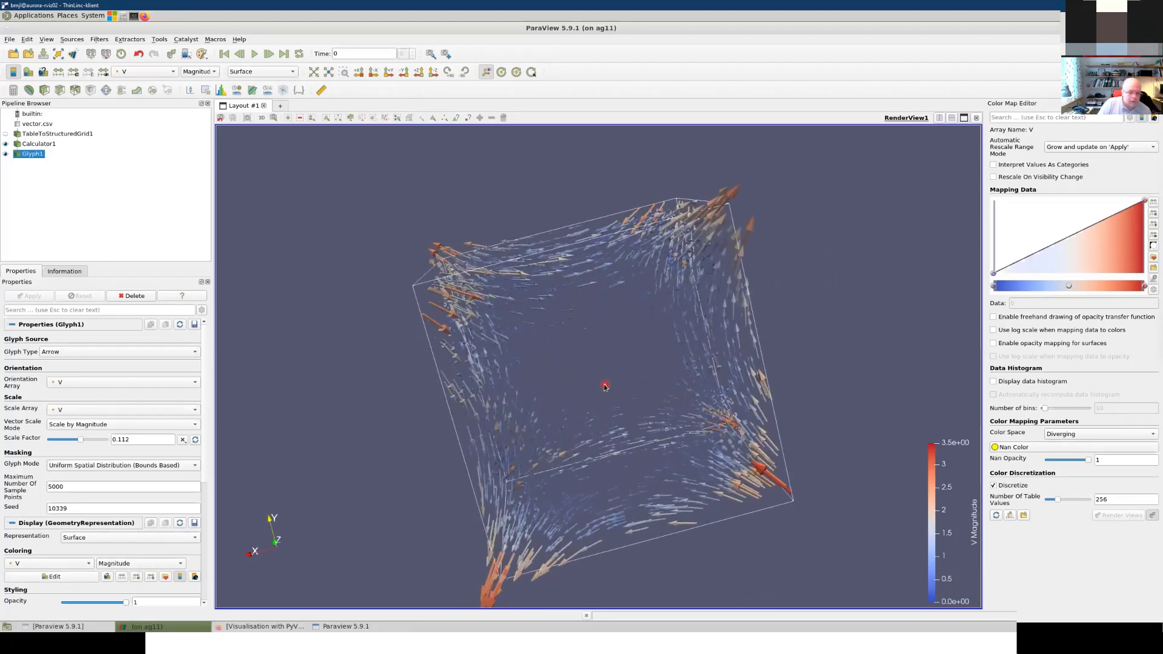
pyautogui.moveTo(670, 386); pyautogui.dragTo(691, 390)
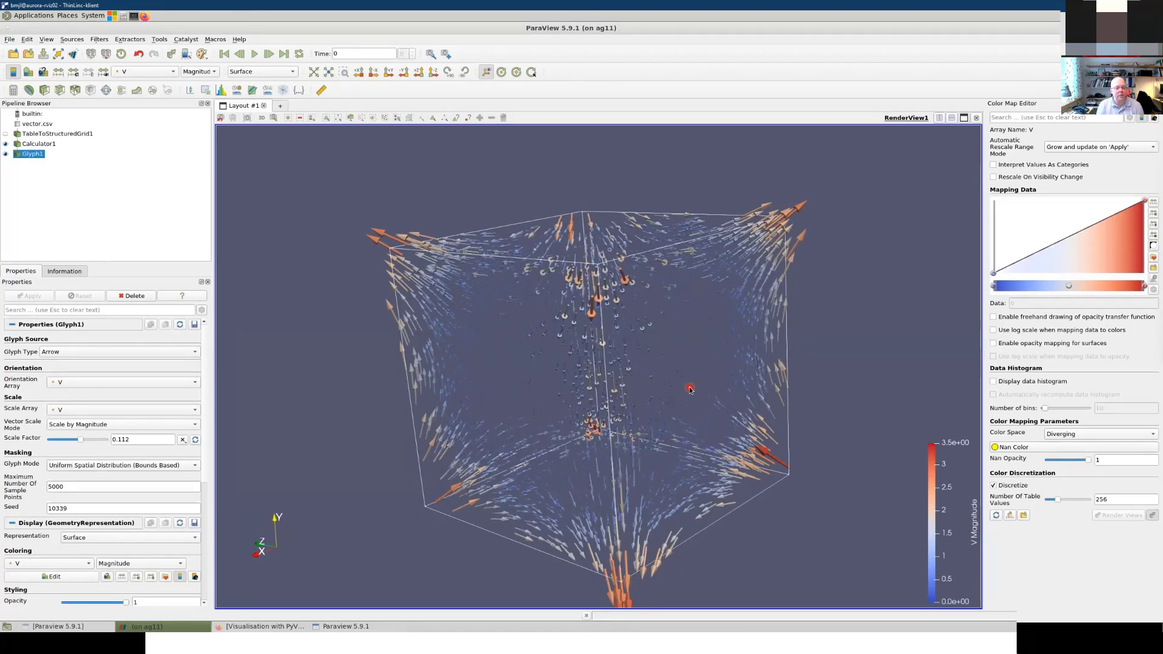
# Step: Change the glyph type to Line, apply it, and inspect the line glyphs from other angles
pyautogui.click(131, 352)
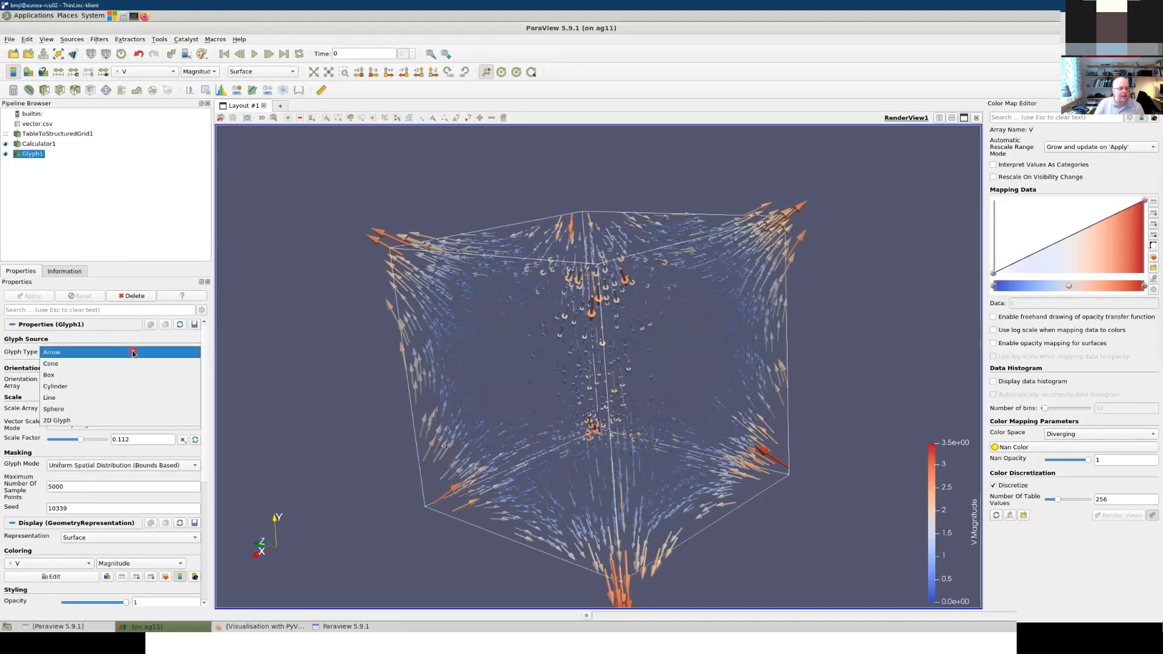
pyautogui.click(90, 399)
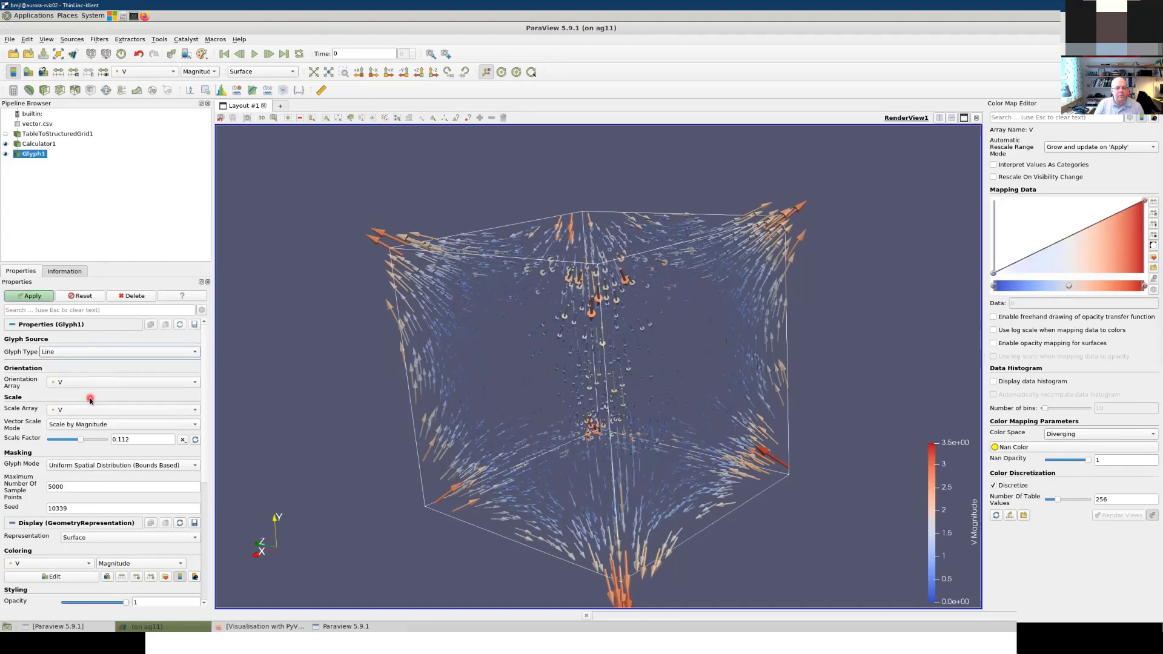
pyautogui.click(36, 298)
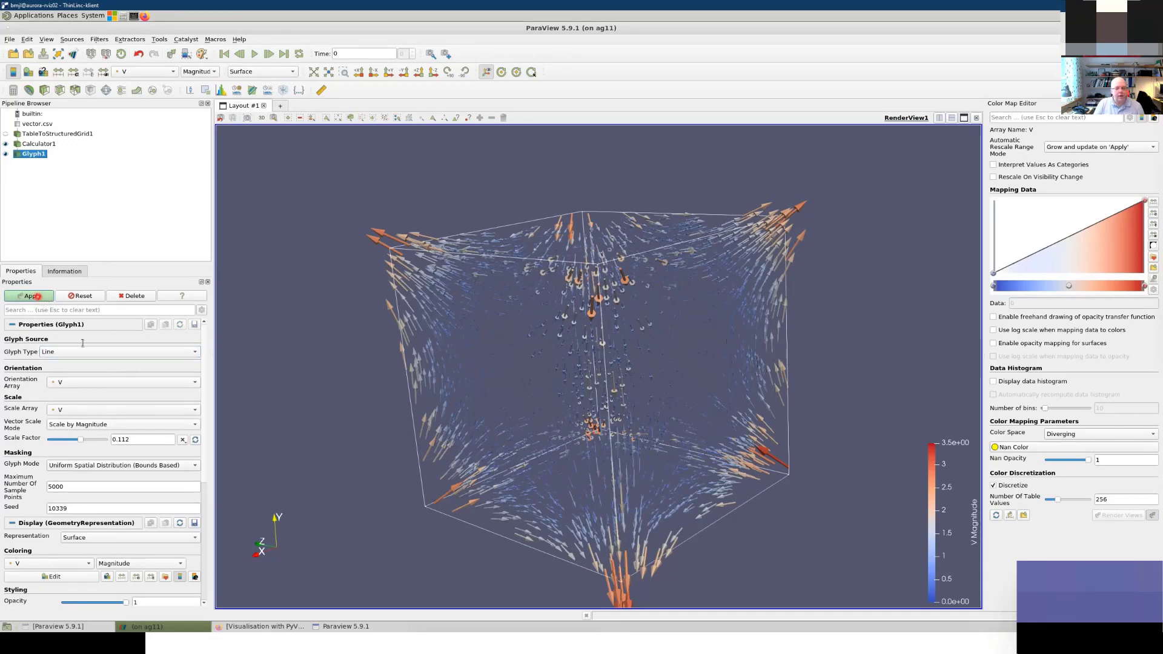
pyautogui.moveTo(517, 437); pyautogui.dragTo(485, 417)
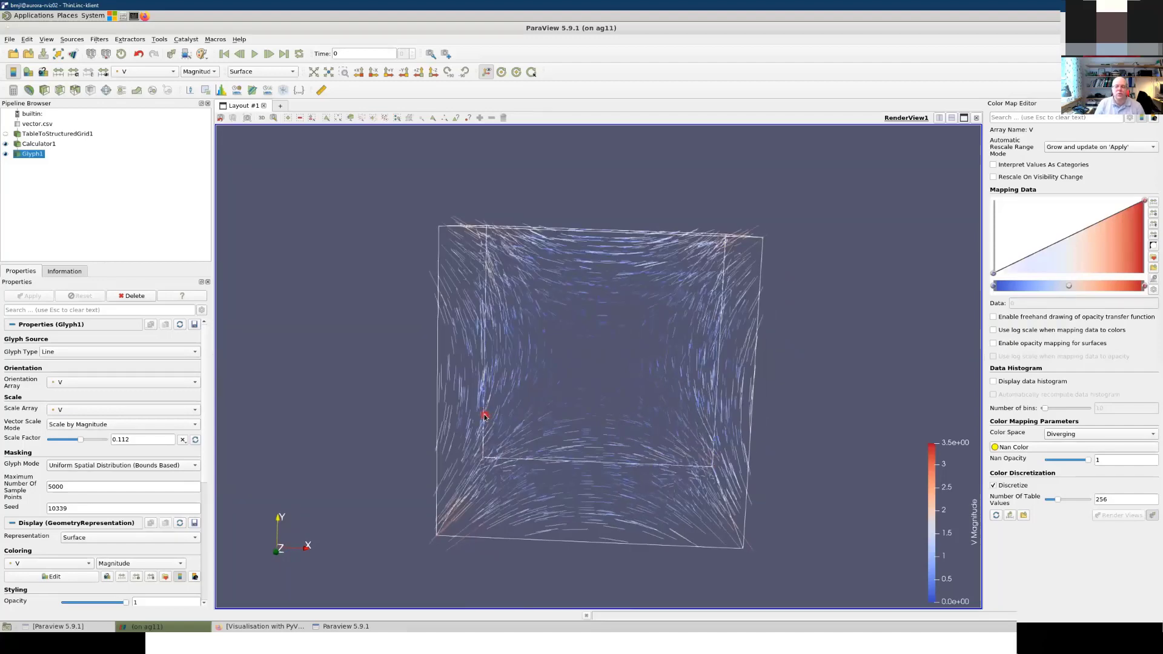
pyautogui.moveTo(677, 504); pyautogui.dragTo(635, 507)
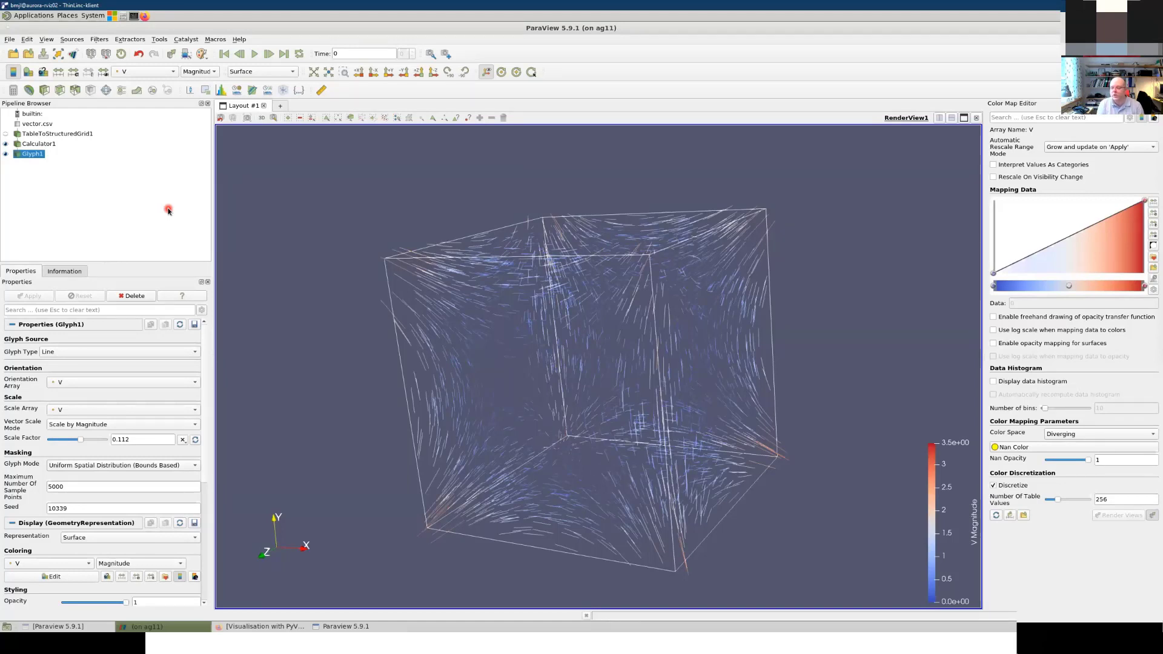
# Step: Hide the glyphs and apply a Stream Tracer to Calculator1 using vectors V and a Line seed
pyautogui.click(6, 155)
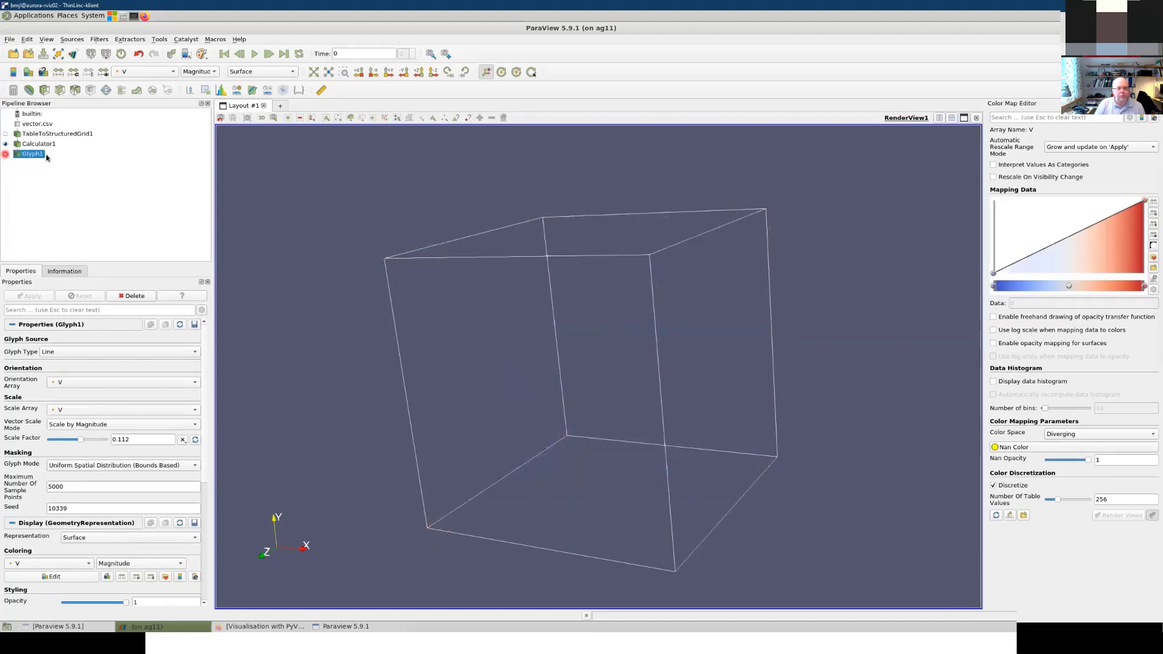
pyautogui.click(45, 147)
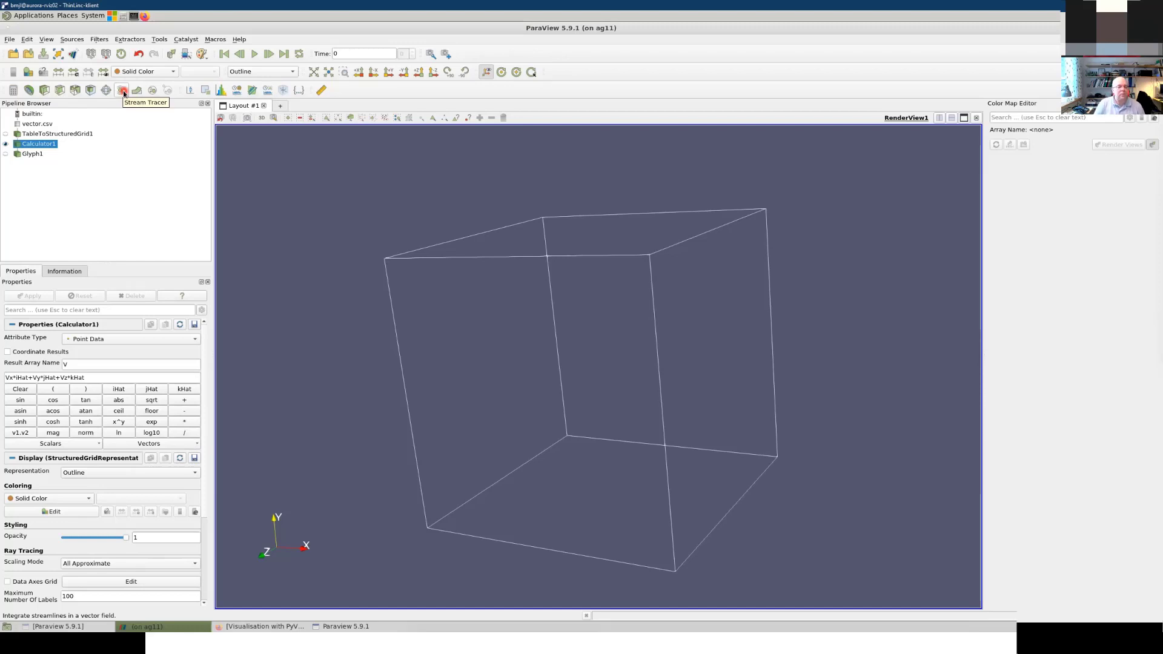
pyautogui.click(122, 91)
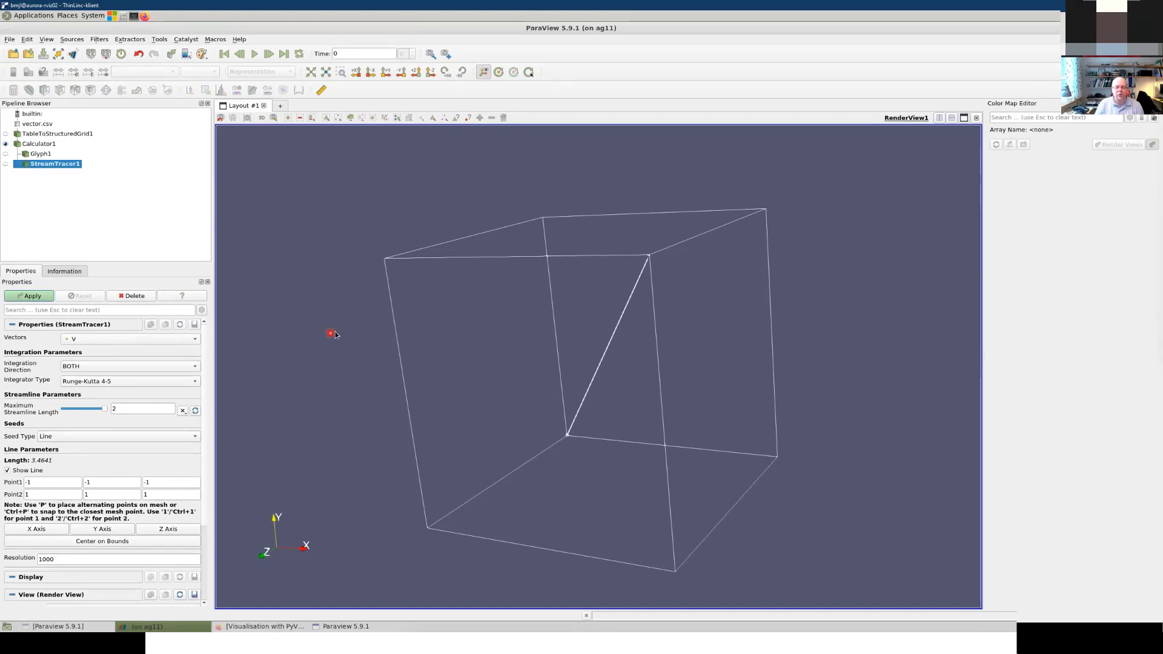
pyautogui.moveTo(336, 332); pyautogui.dragTo(392, 348)
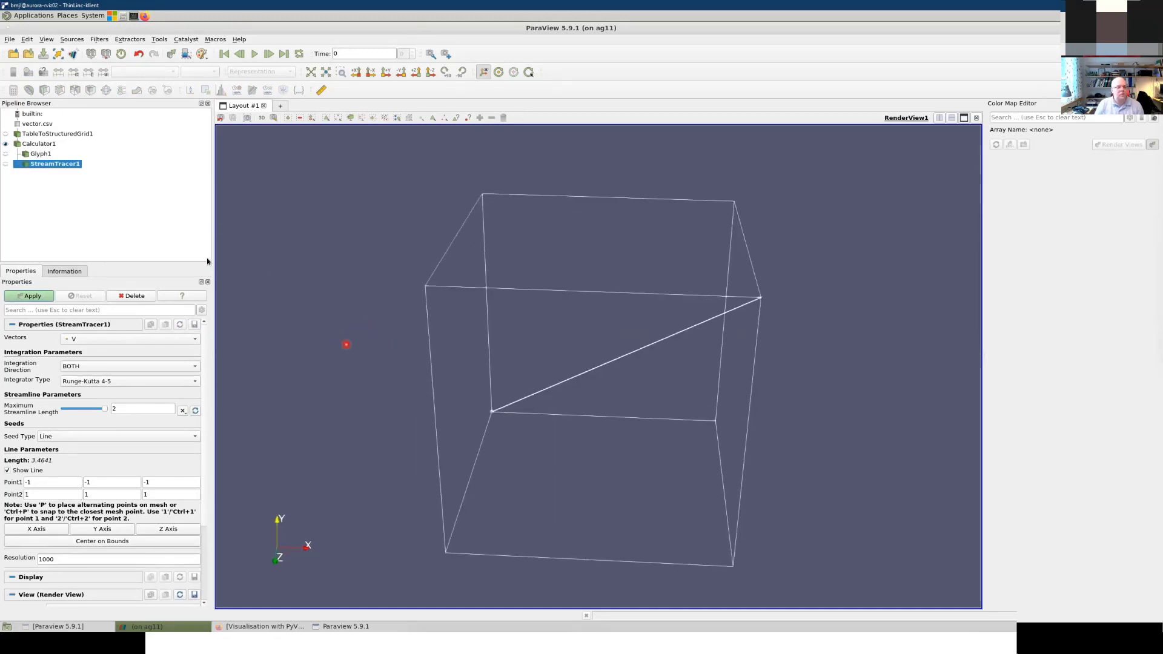
pyautogui.click(33, 296)
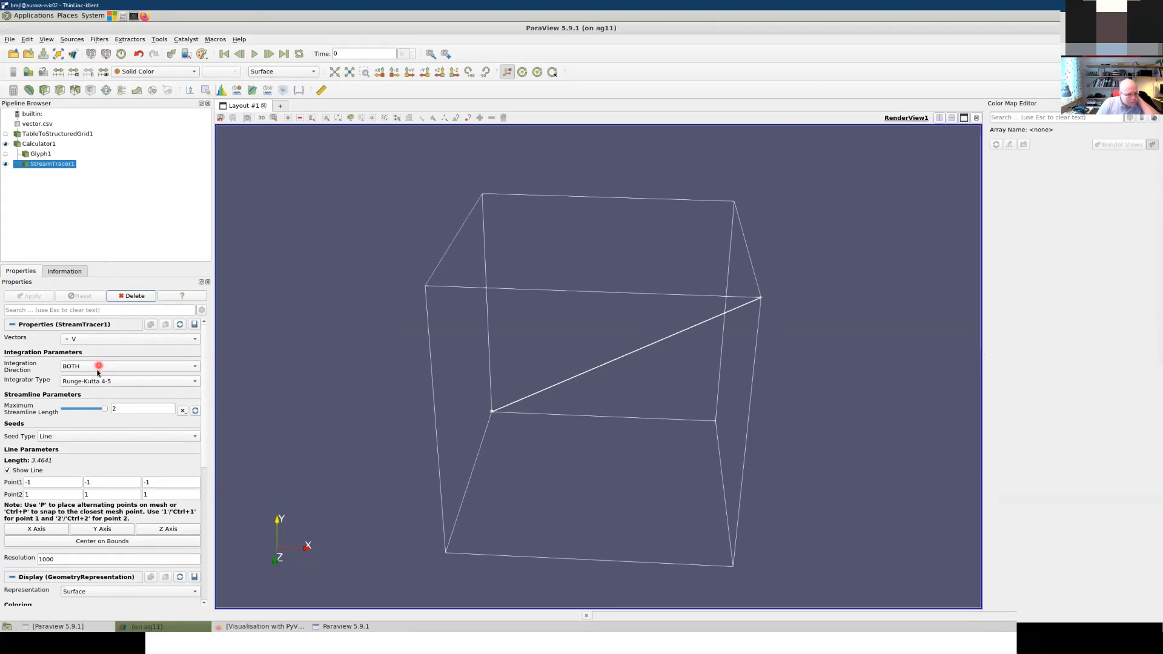
# Step: Reset the maximum streamline length from the data, reapply the stream tracer, and check the result from another angle
pyautogui.click(196, 413)
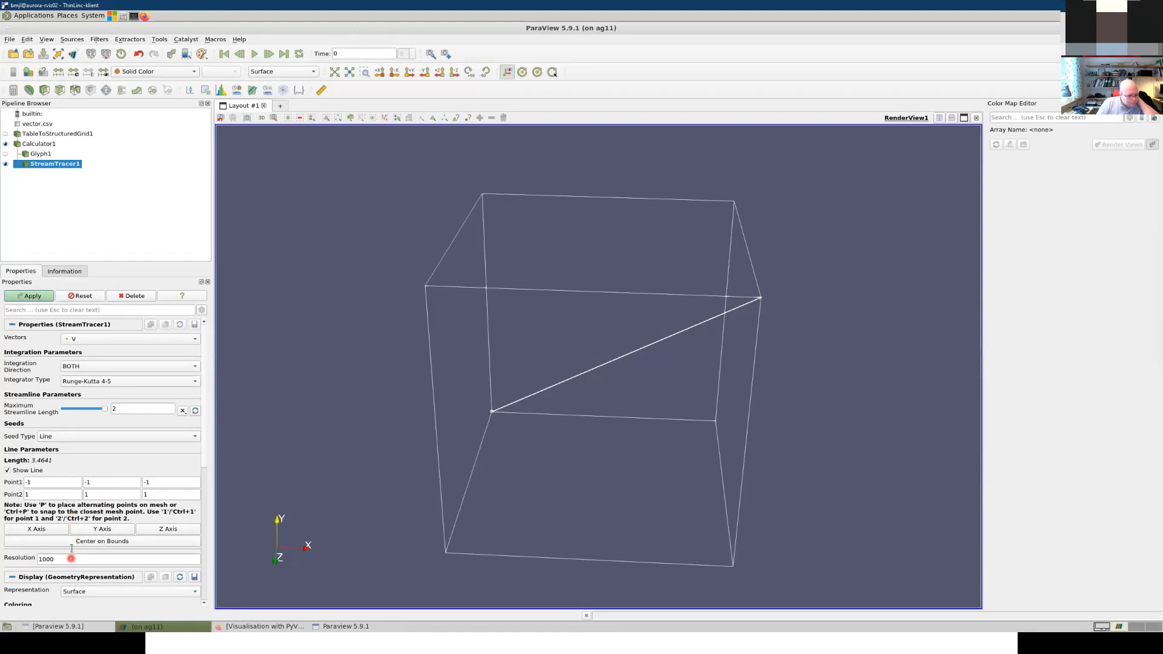
pyautogui.click(33, 296)
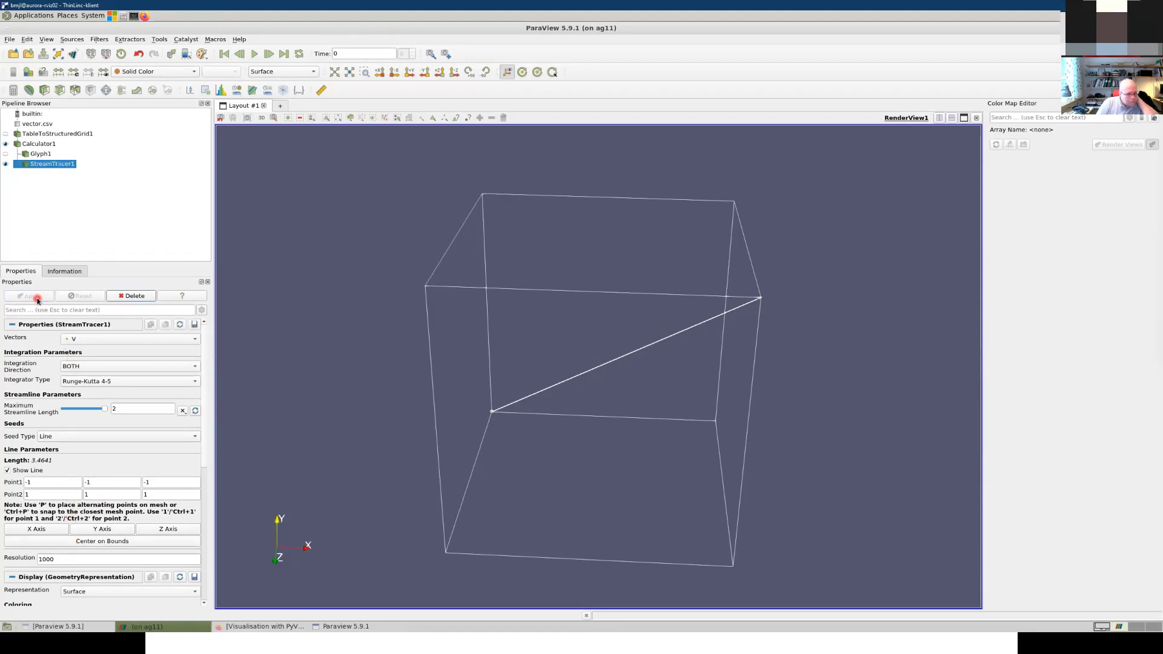
pyautogui.moveTo(341, 356)
pyautogui.mouseDown()
pyautogui.moveTo(304, 333)
pyautogui.moveTo(319, 337)
pyautogui.mouseUp()
pyautogui.click(224, 347)
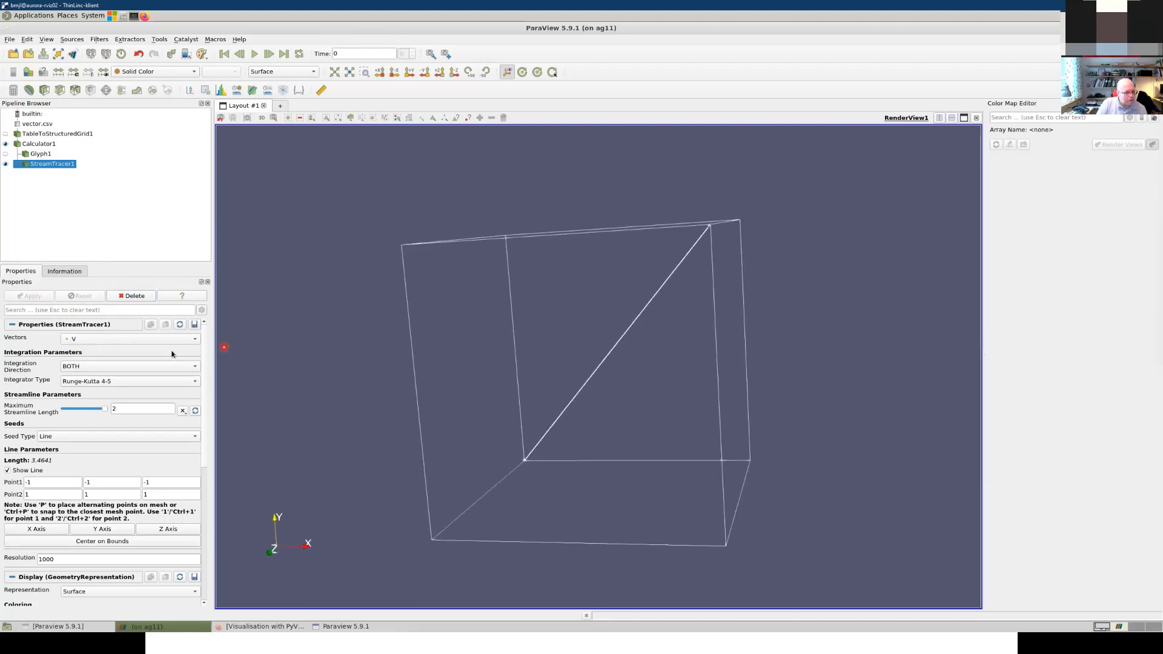
pyautogui.click(140, 344)
pyautogui.click(39, 345)
pyautogui.click(105, 410)
# Step: Change the stream tracer's seed type to Point Cloud with a radius of 1 and apply it
pyautogui.click(101, 439)
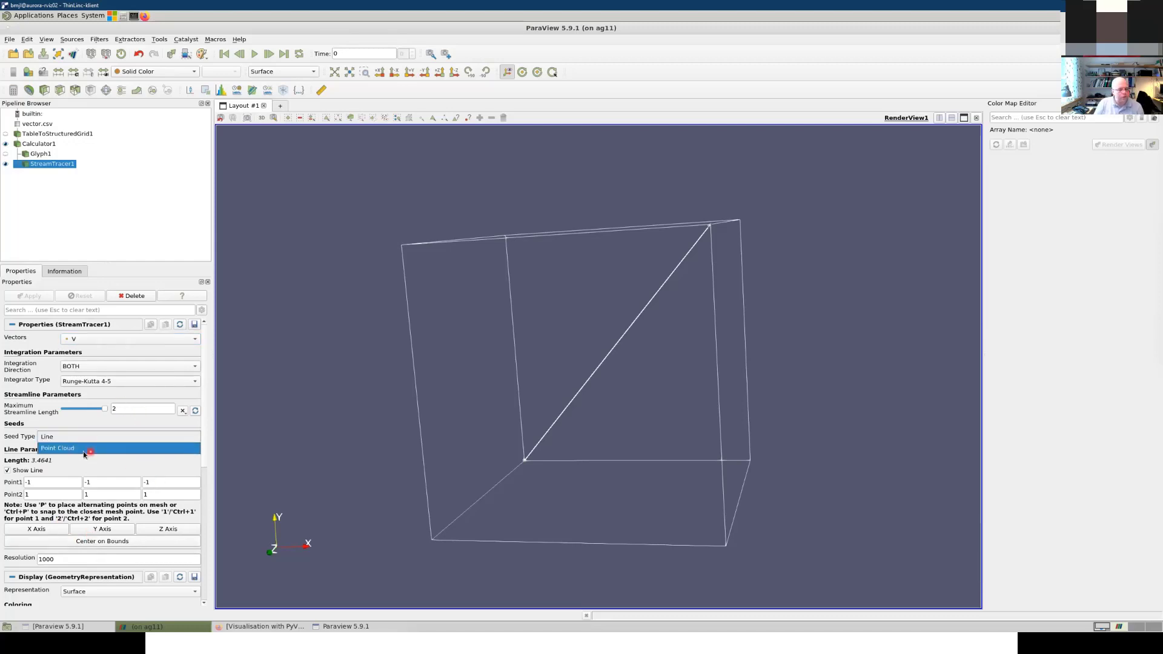
pyautogui.click(55, 448)
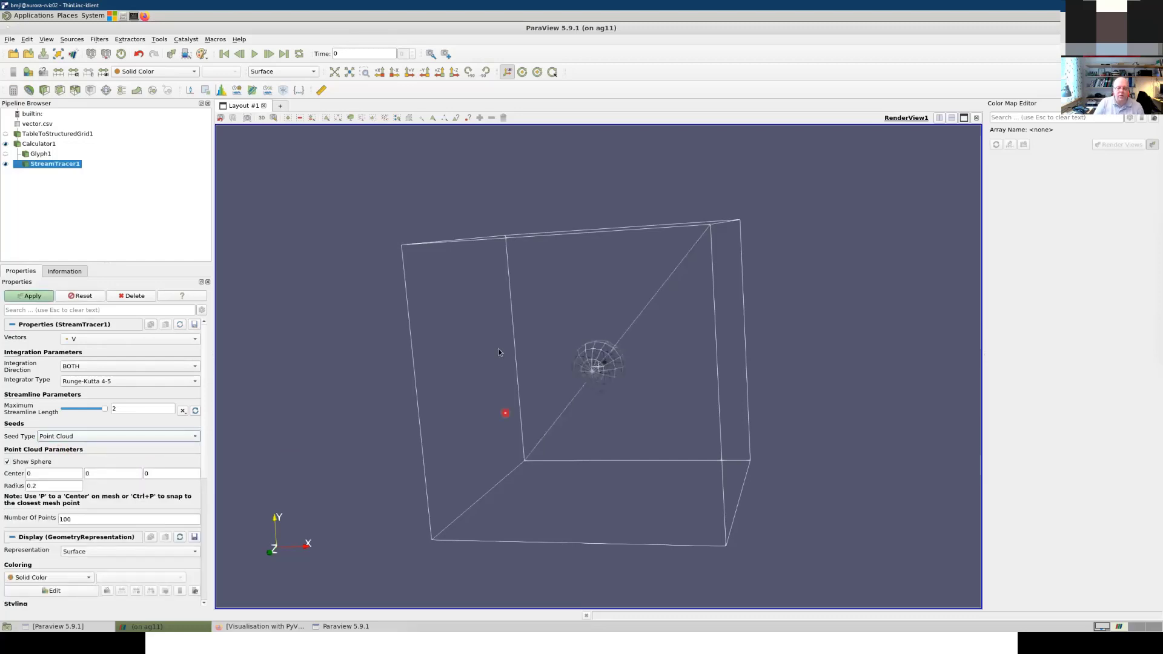
pyautogui.moveTo(336, 419); pyautogui.dragTo(338, 419)
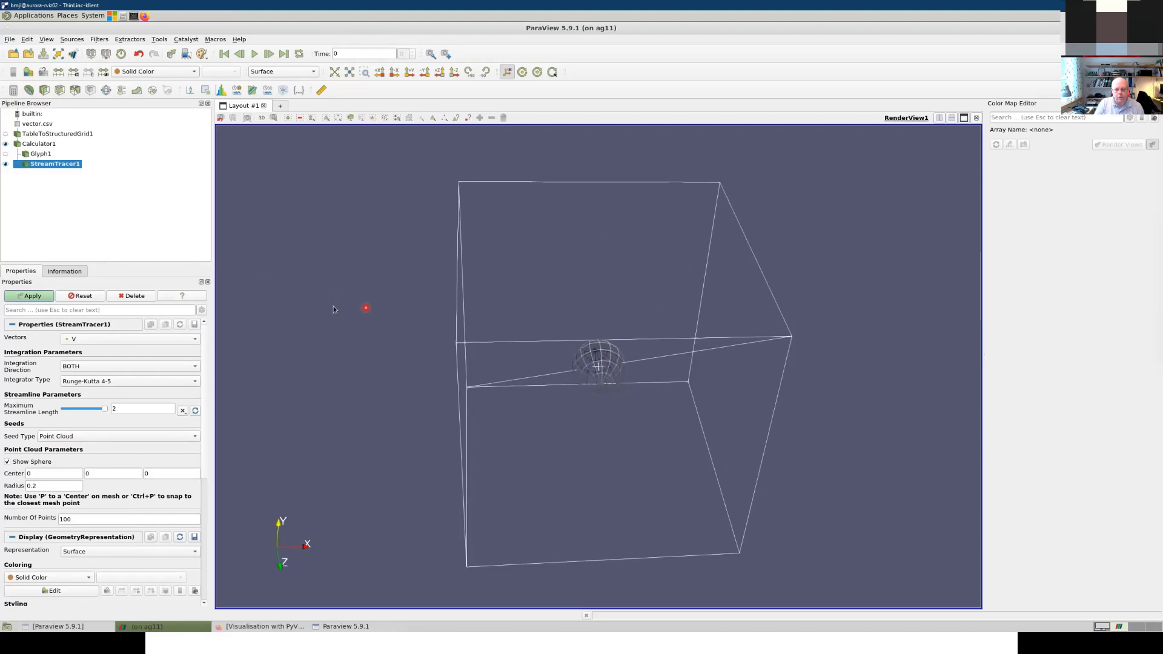
pyautogui.moveTo(333, 307); pyautogui.dragTo(356, 311)
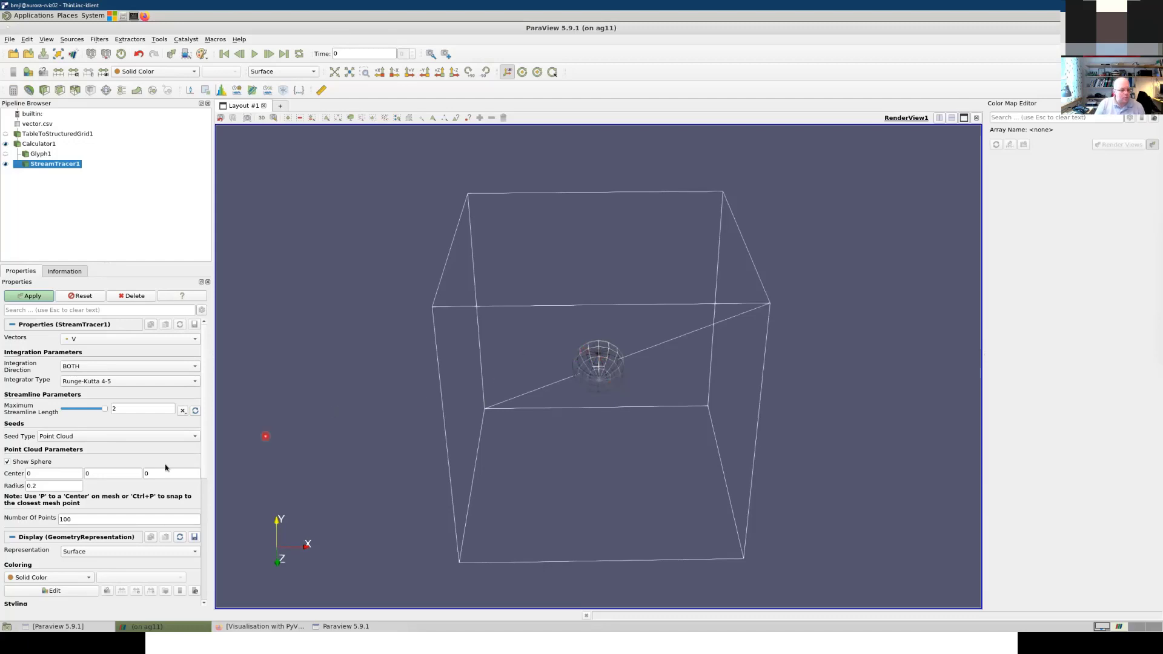
pyautogui.doubleClick(44, 488)
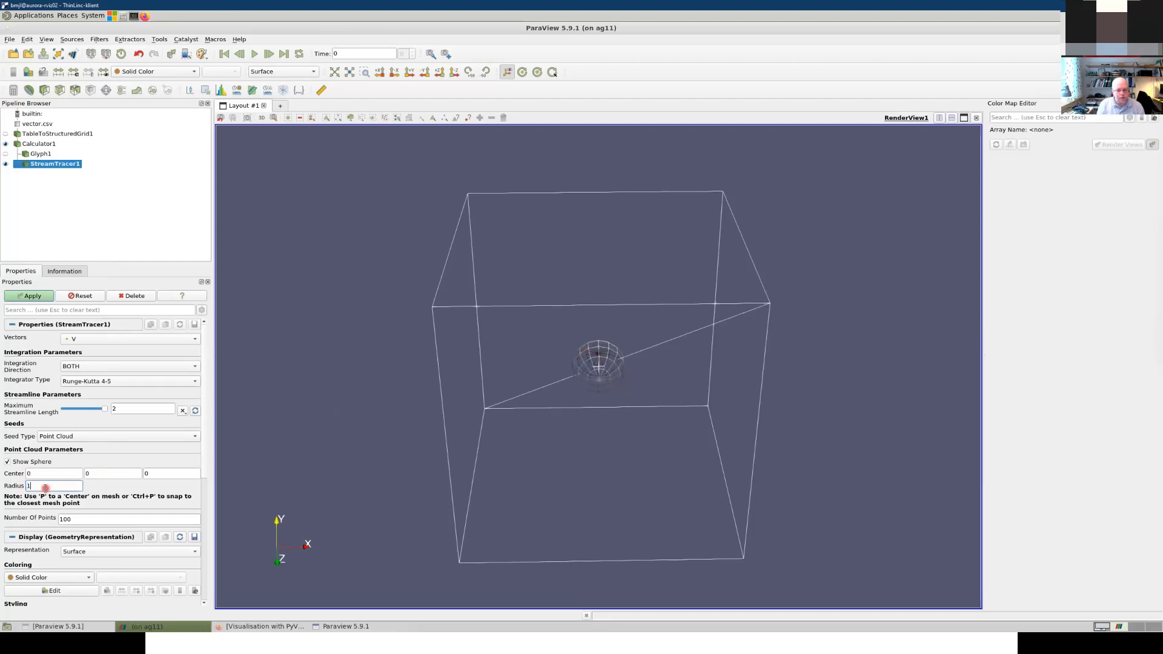
pyautogui.press('Tab')
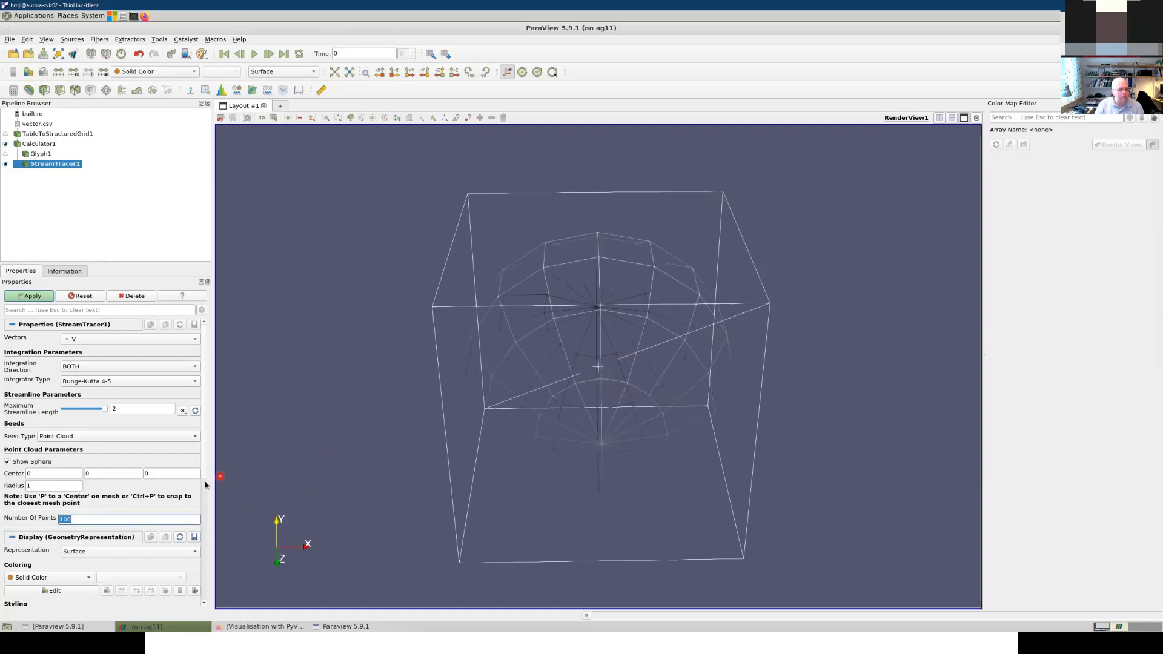
pyautogui.click(33, 297)
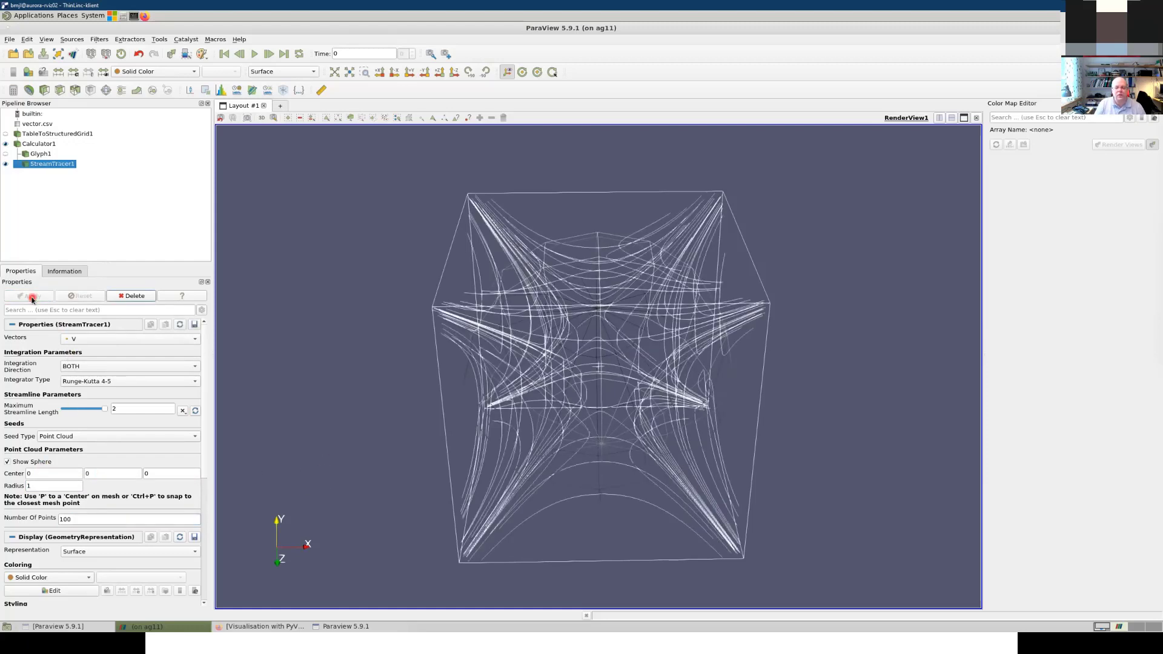
# Step: Set the number of seed points to 300 and apply it to the stream tracer
pyautogui.doubleClick(93, 519)
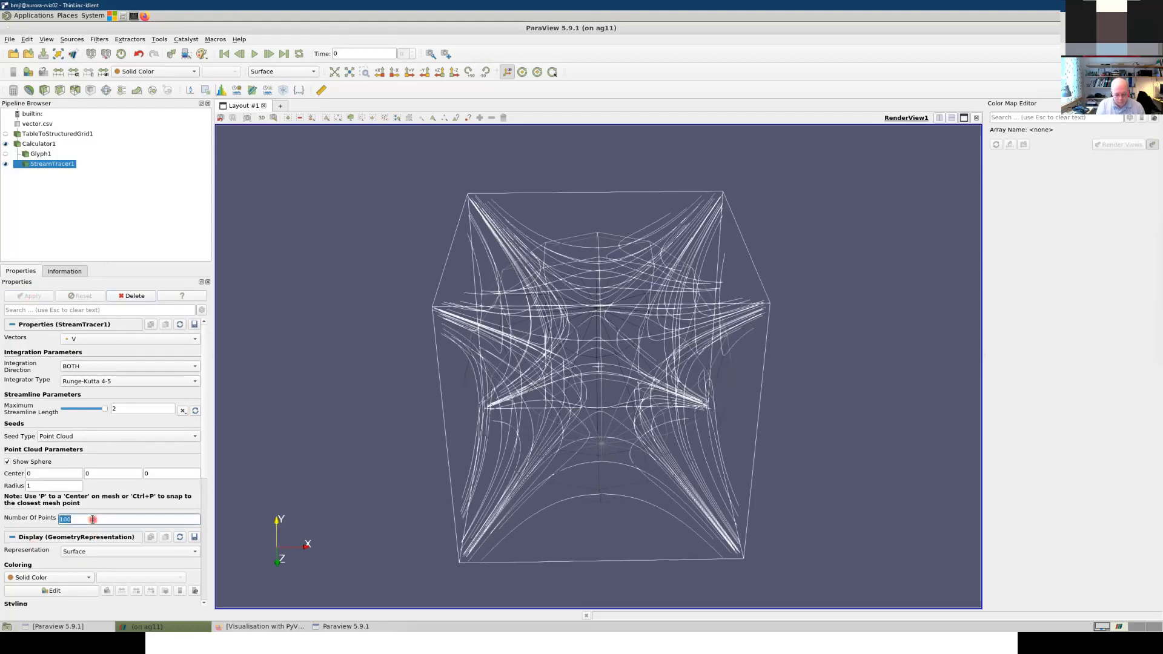
pyautogui.write('300')
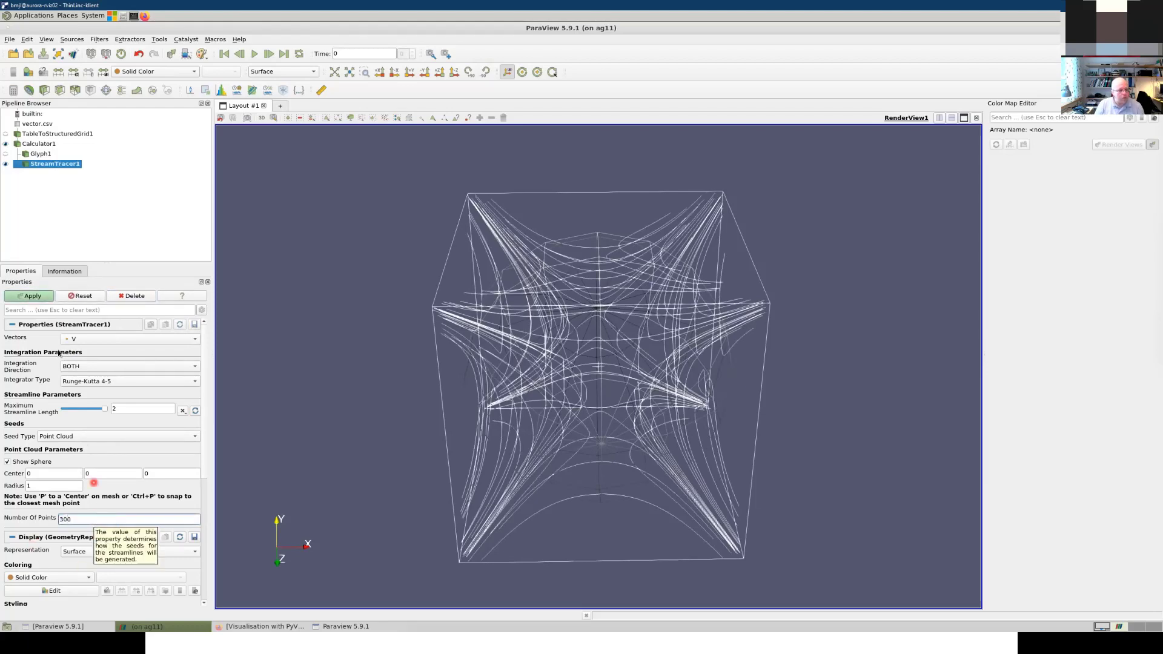
pyautogui.click(37, 297)
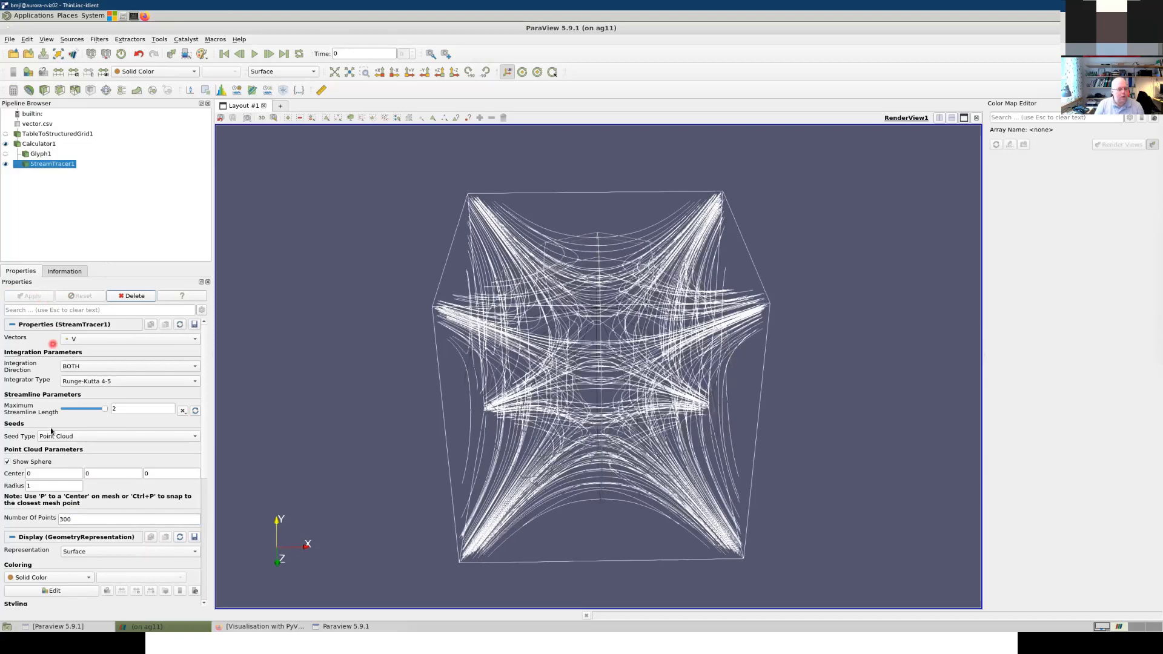
# Step: Hide the seed sphere and inspect the streamlines from several angles
pyautogui.click(8, 463)
pyautogui.click(135, 471)
pyautogui.moveTo(325, 366); pyautogui.dragTo(451, 391)
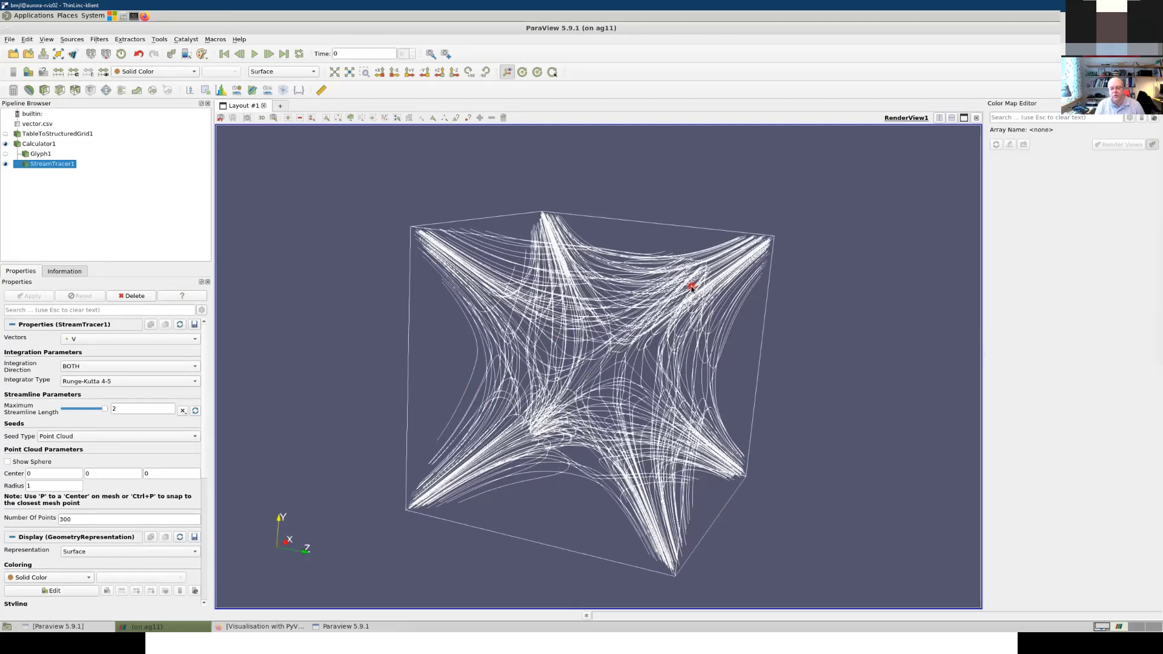
pyautogui.moveTo(543, 399); pyautogui.dragTo(750, 350)
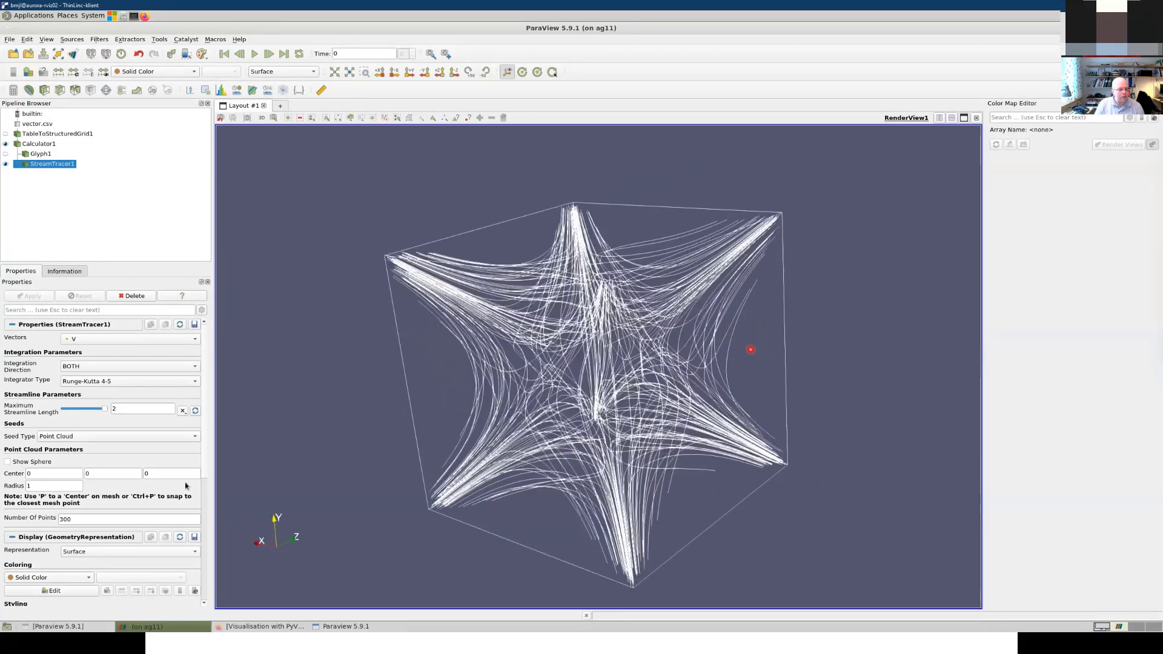
# Step: Color the streamlines by the magnitude of V
pyautogui.click(62, 578)
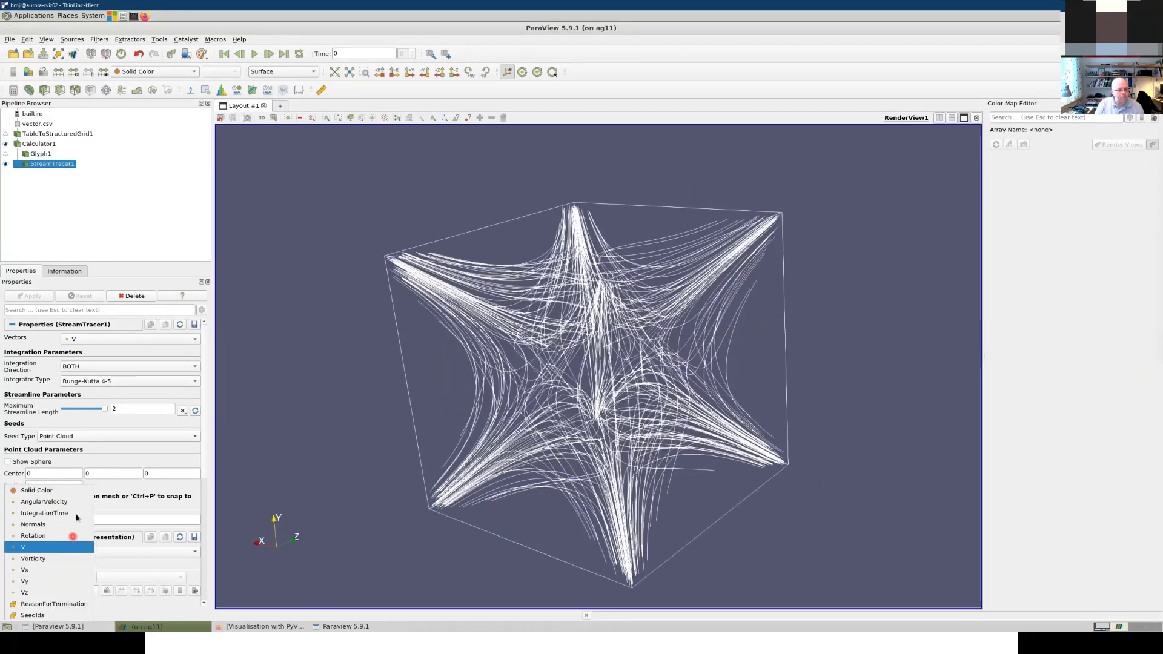
pyautogui.click(57, 550)
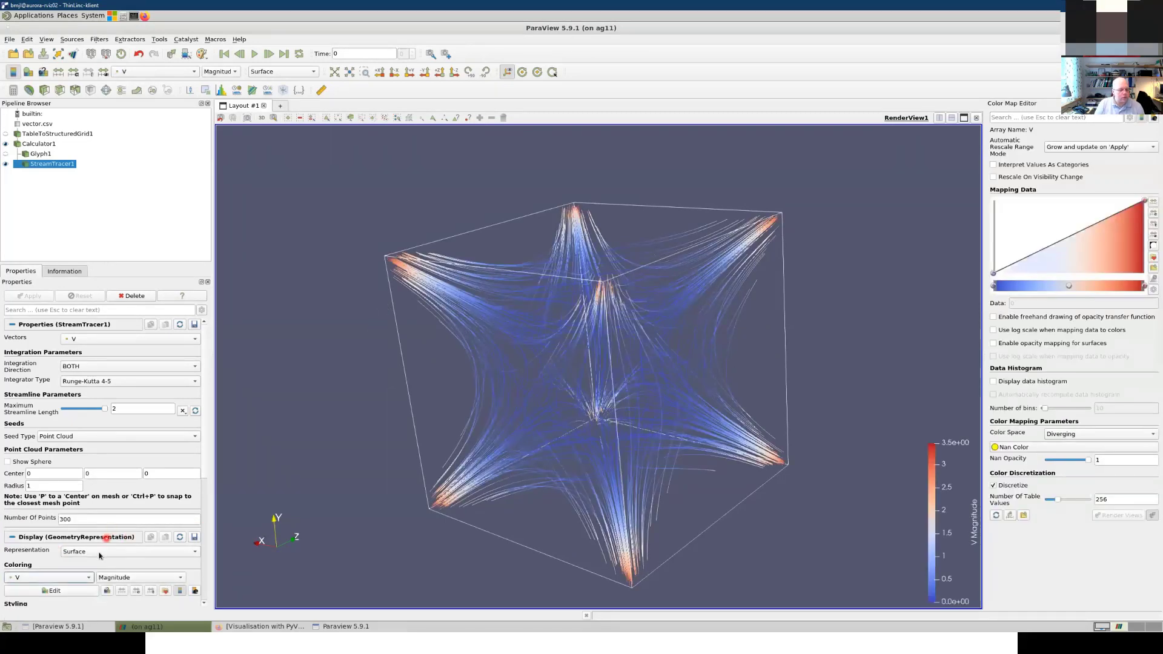
# Step: Try coloring the streamlines by AngularVelocity and Vorticity, and return the coloring to V
pyautogui.click(70, 578)
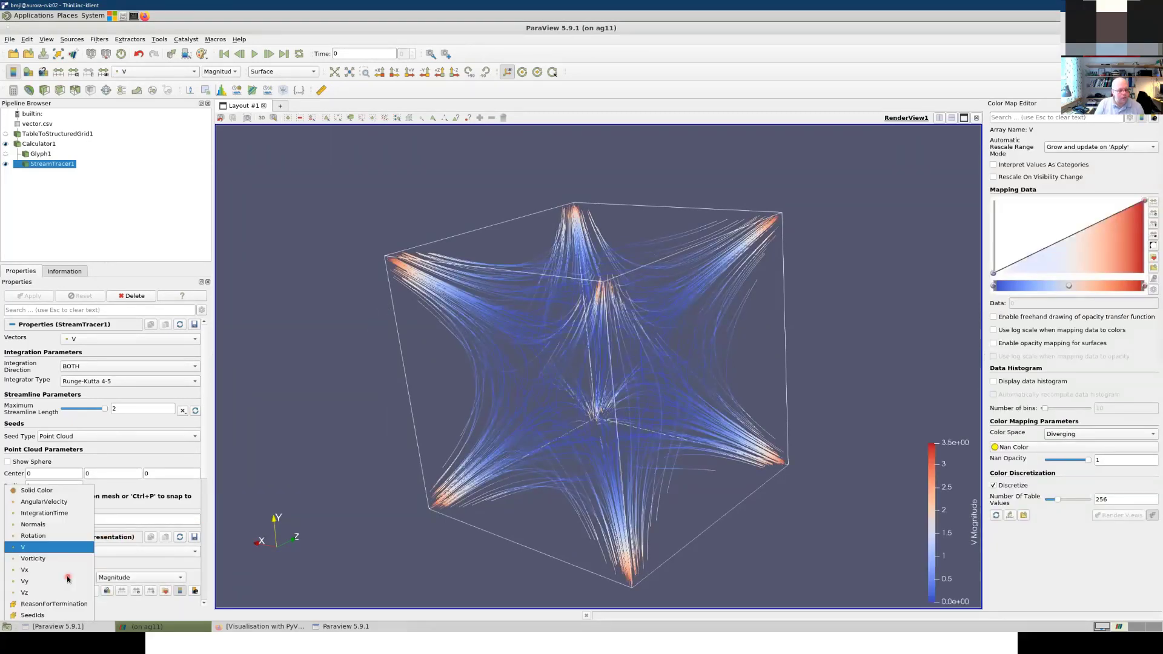
pyautogui.click(61, 502)
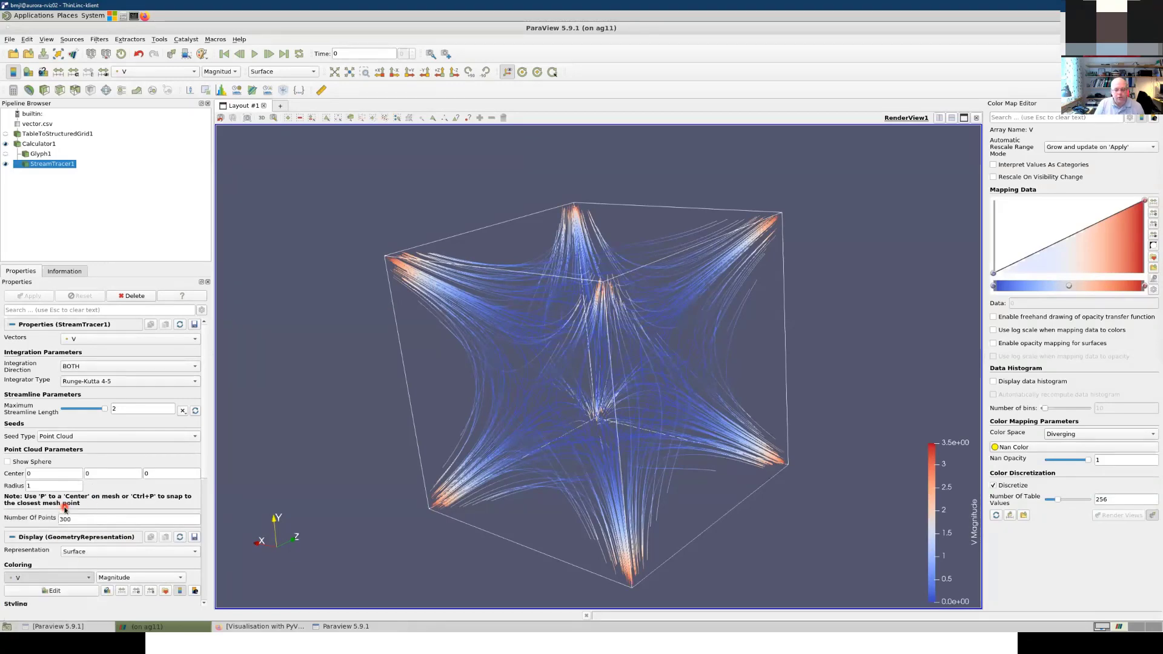
pyautogui.click(50, 577)
pyautogui.click(47, 559)
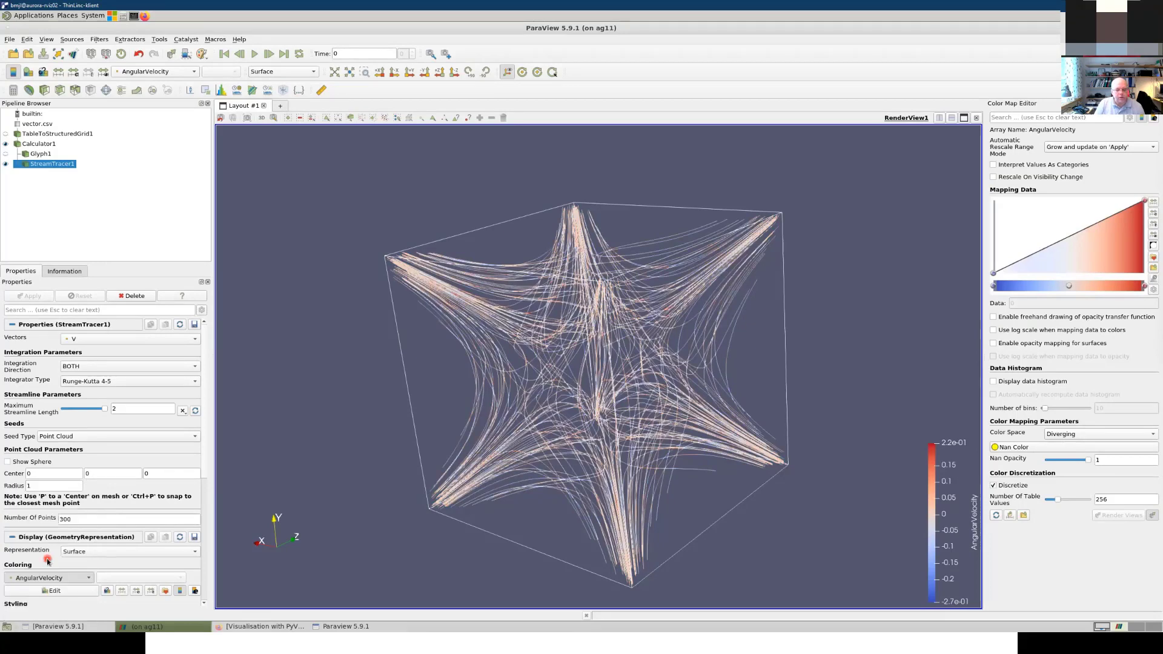
pyautogui.click(51, 579)
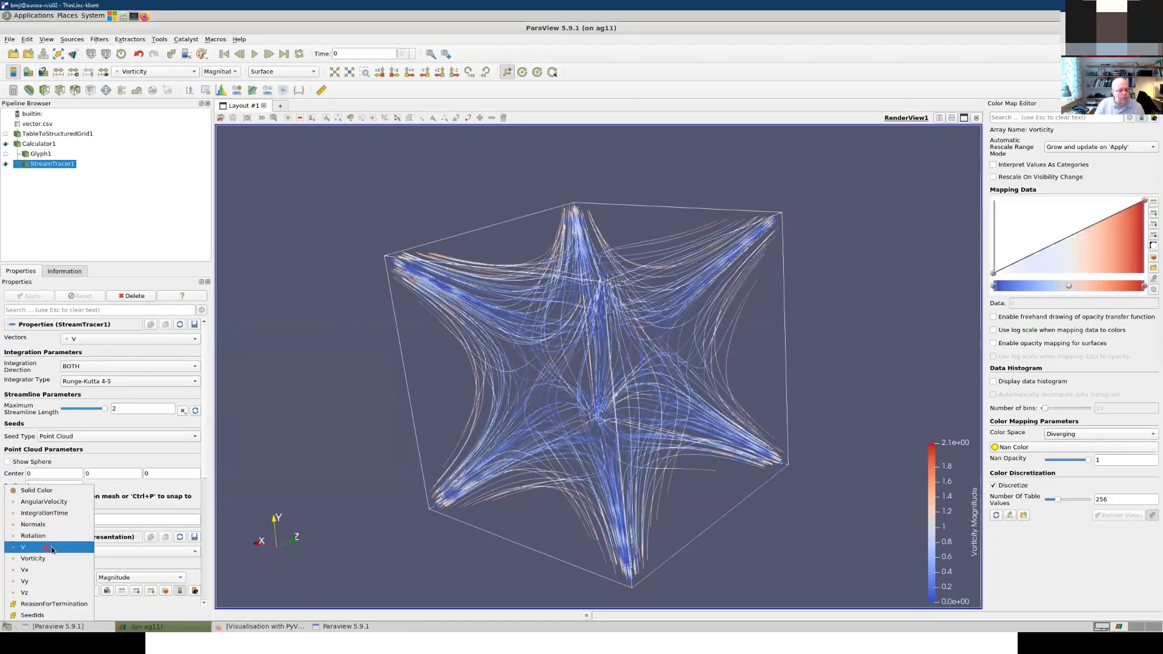
pyautogui.click(48, 548)
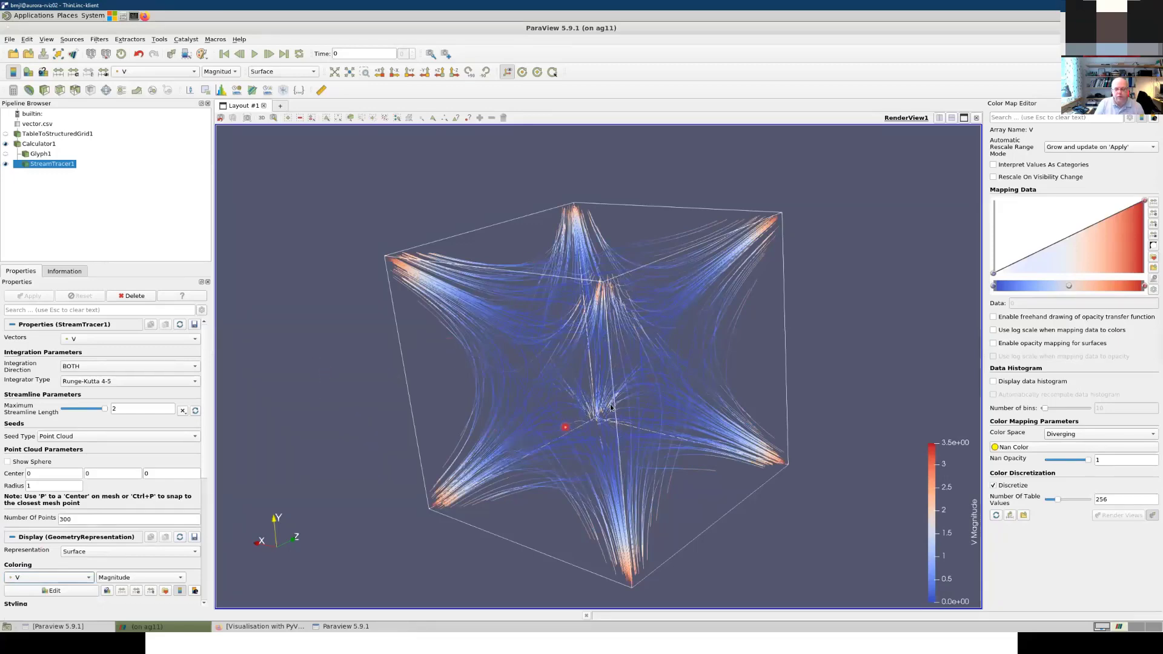
# Step: Inspect the colored streamlines up close near a corner of the domain and from several angles
pyautogui.moveTo(610, 407)
pyautogui.mouseDown()
pyautogui.moveTo(648, 408)
pyautogui.moveTo(608, 410)
pyautogui.moveTo(623, 427)
pyautogui.moveTo(603, 429)
pyautogui.mouseUp()
pyautogui.scroll(5, 603, 429)
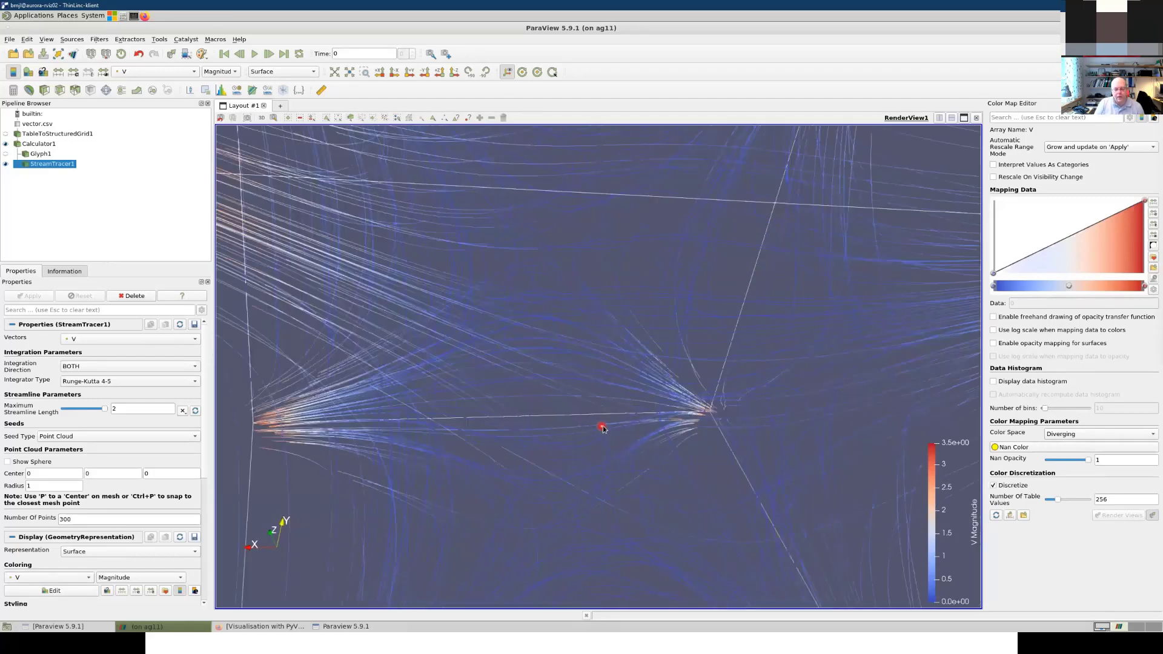
pyautogui.scroll(2, 603, 428)
pyautogui.scroll(-2, 573, 392)
pyautogui.scroll(-5, 573, 395)
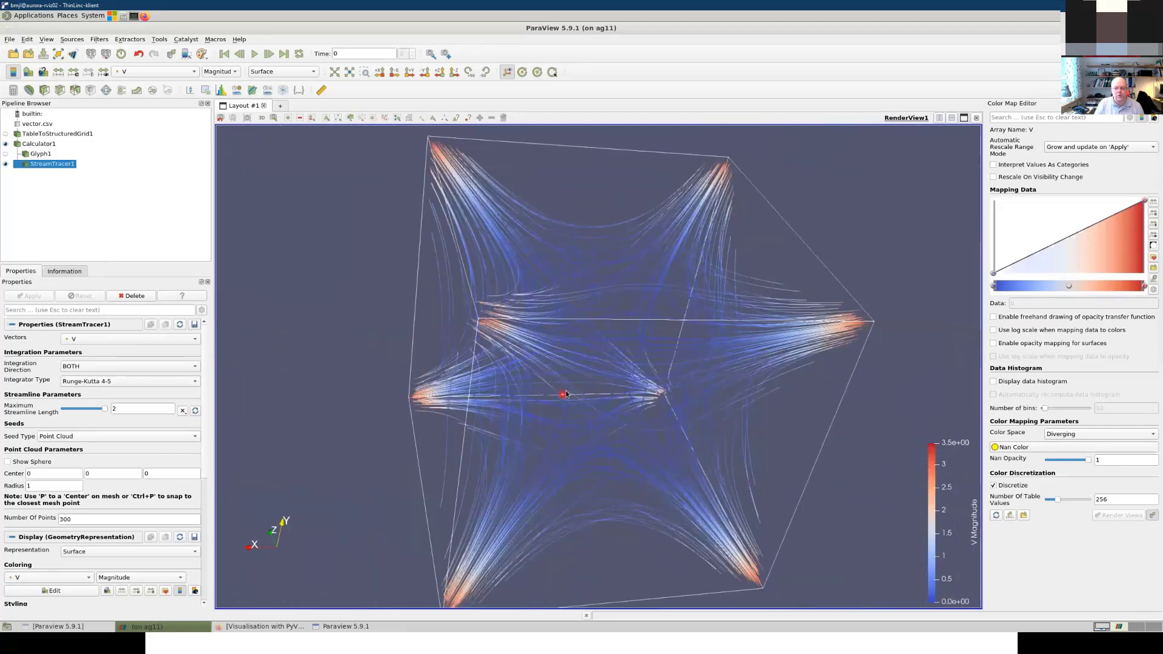
pyautogui.moveTo(569, 397); pyautogui.dragTo(479, 401)
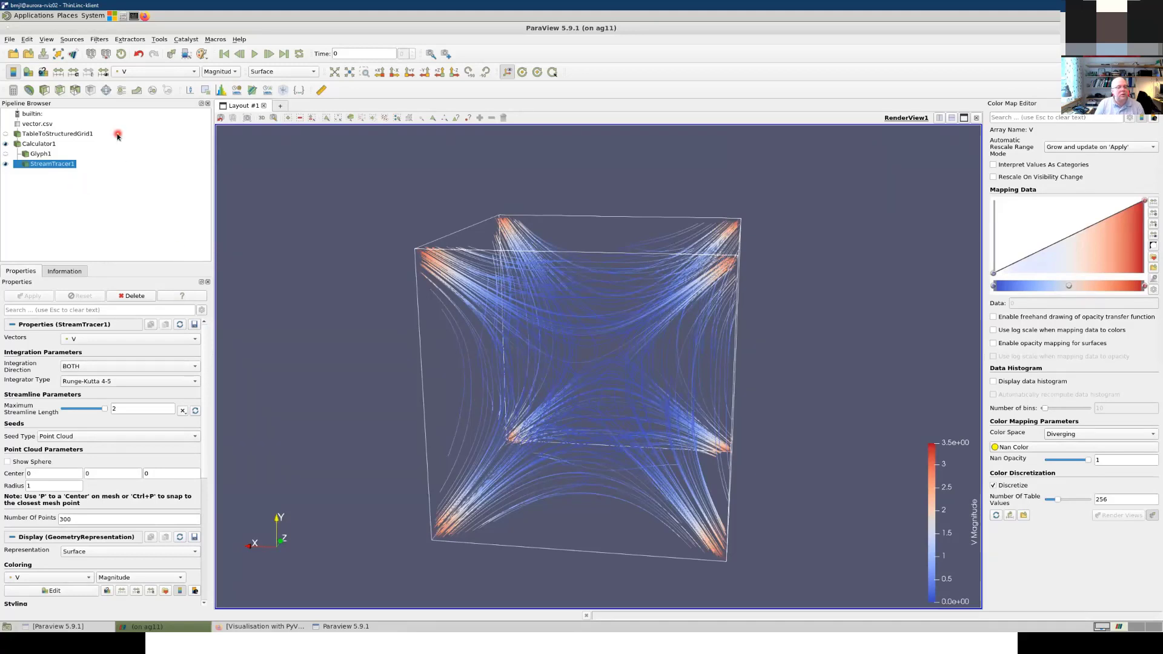
# Step: Add a Ribbon filter to StreamTracer1 with AngularVelocity as scalars and Normals as vectors, and apply it
pyautogui.click(76, 40)
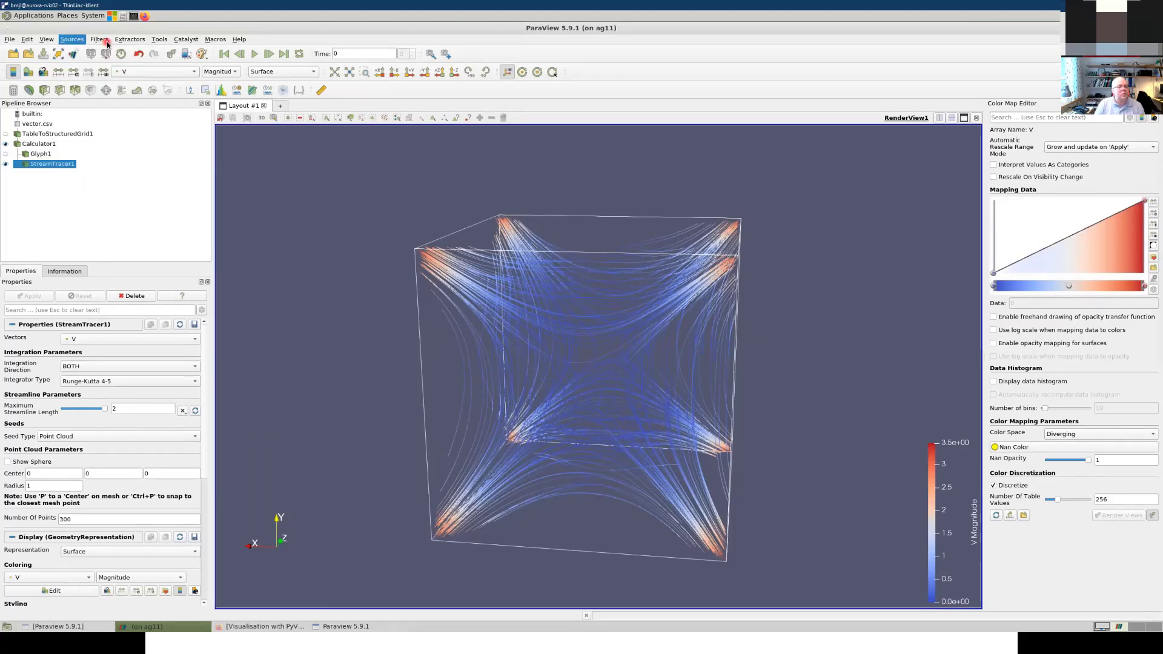
pyautogui.click(106, 51)
pyautogui.write('ri')
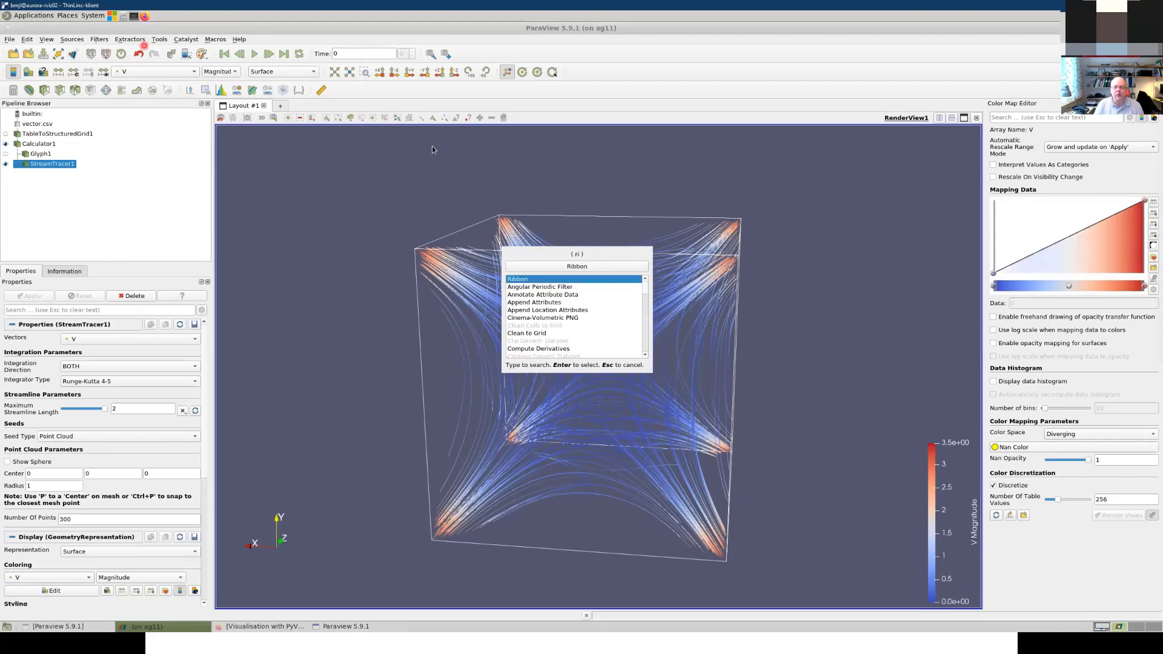
pyautogui.click(560, 267)
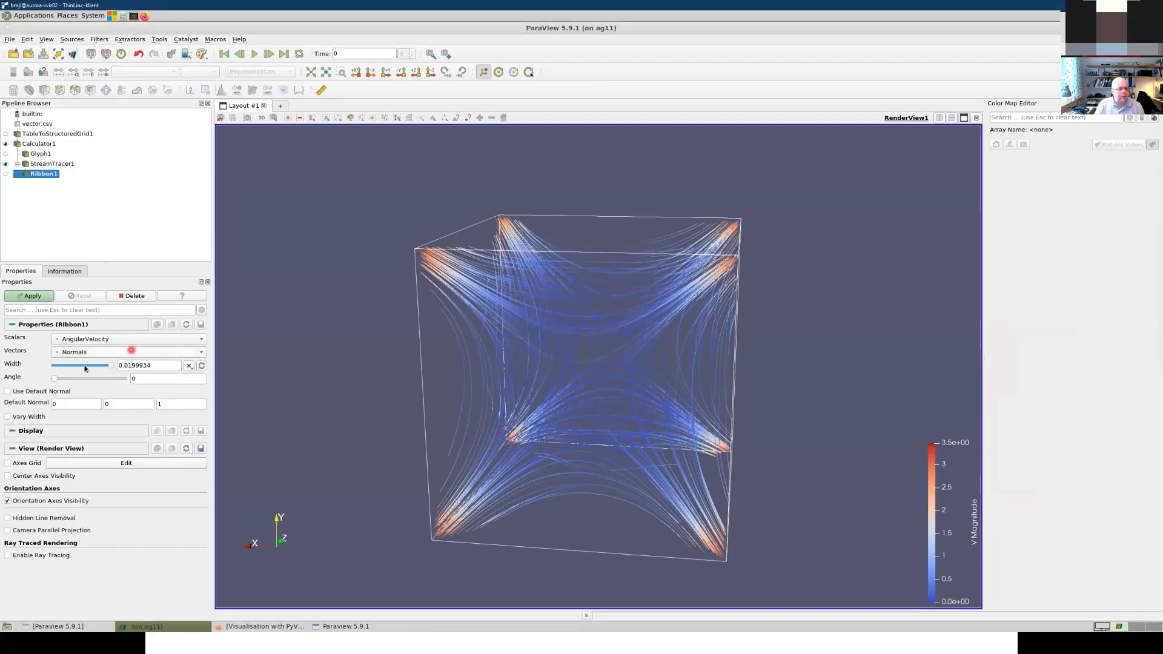
pyautogui.click(108, 342)
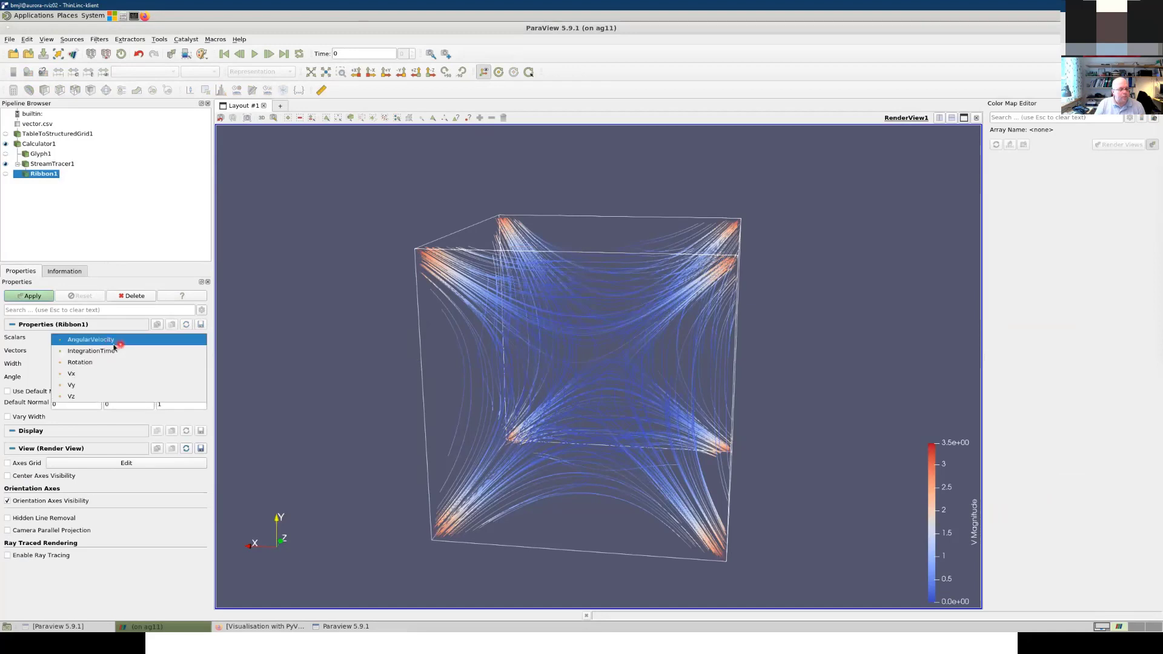
pyautogui.click(38, 339)
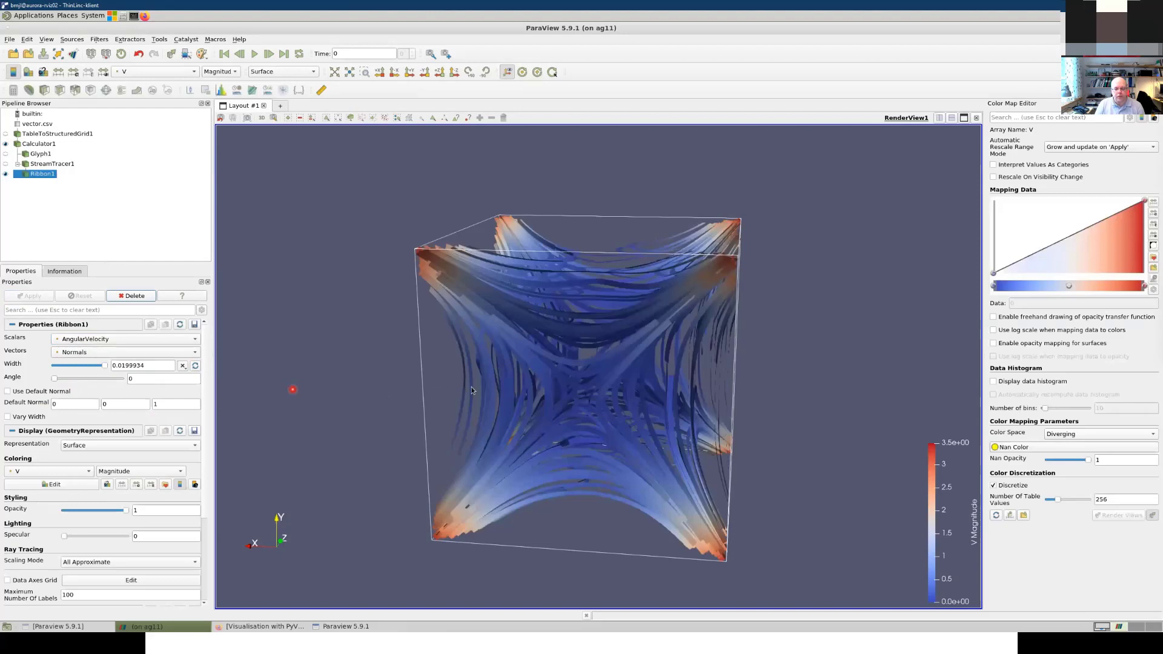
# Step: Set the ribbon width to about 0.0118 and the ribbon angle to 104.4, and apply the changes
pyautogui.moveTo(472, 386); pyautogui.dragTo(224, 385)
pyautogui.moveTo(103, 367); pyautogui.dragTo(80, 367)
pyautogui.click(26, 298)
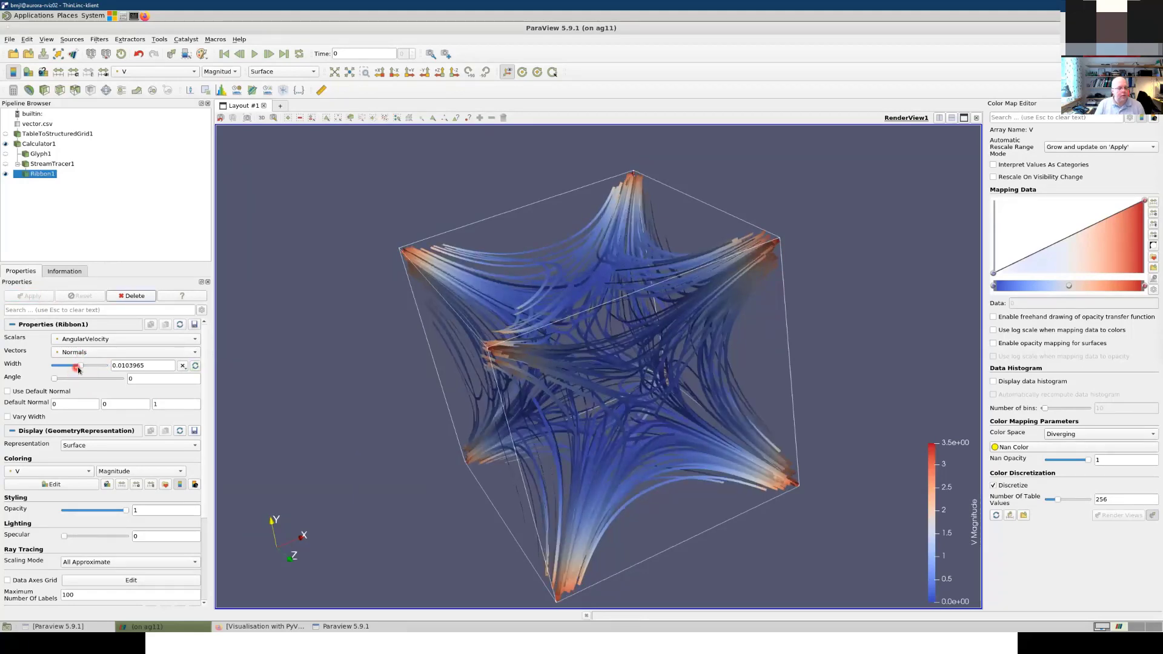
pyautogui.moveTo(80, 365); pyautogui.dragTo(73, 379)
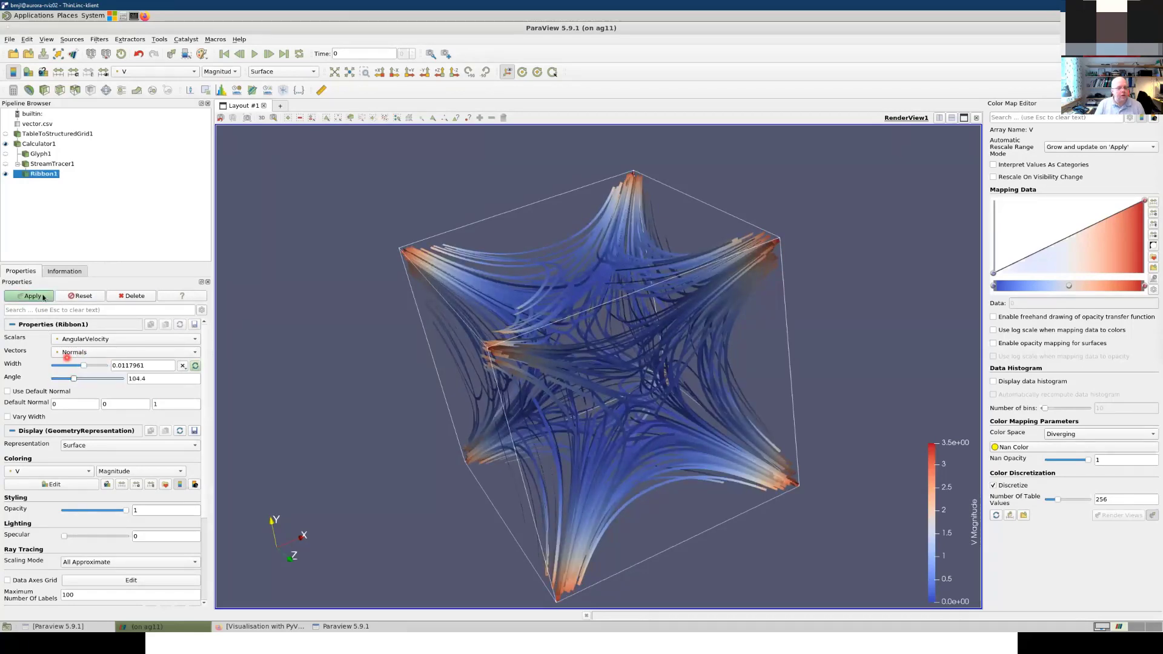
pyautogui.click(42, 295)
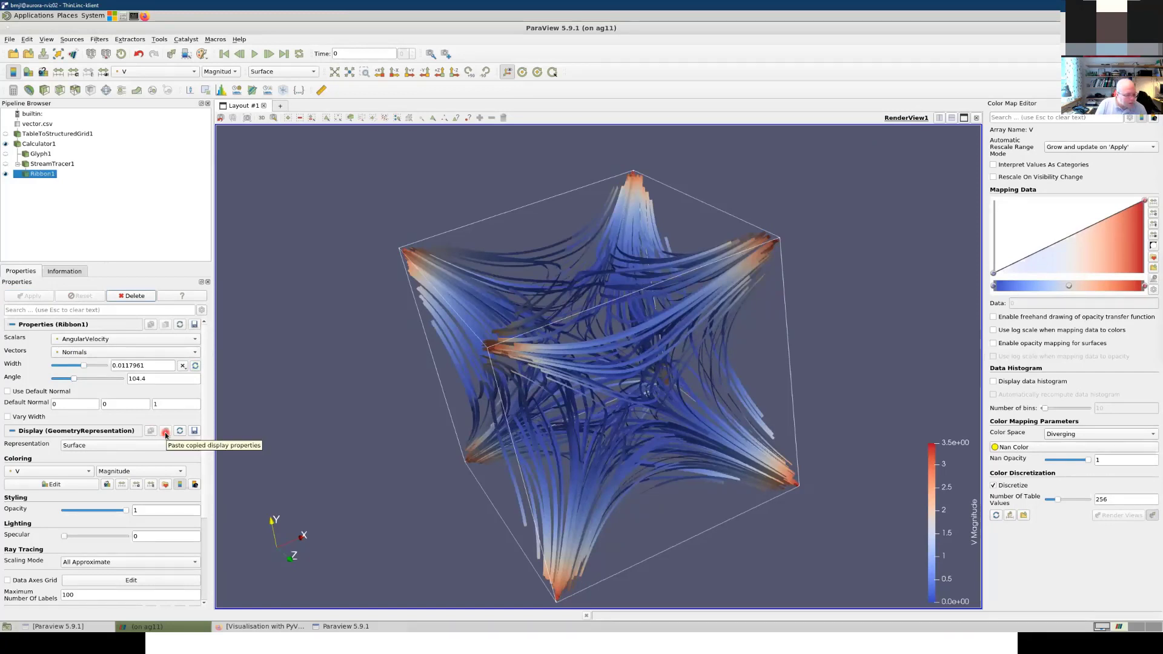
# Step: Hide the ribbons and apply a Tube filter with default settings to StreamTracer1
pyautogui.click(5, 176)
pyautogui.click(65, 165)
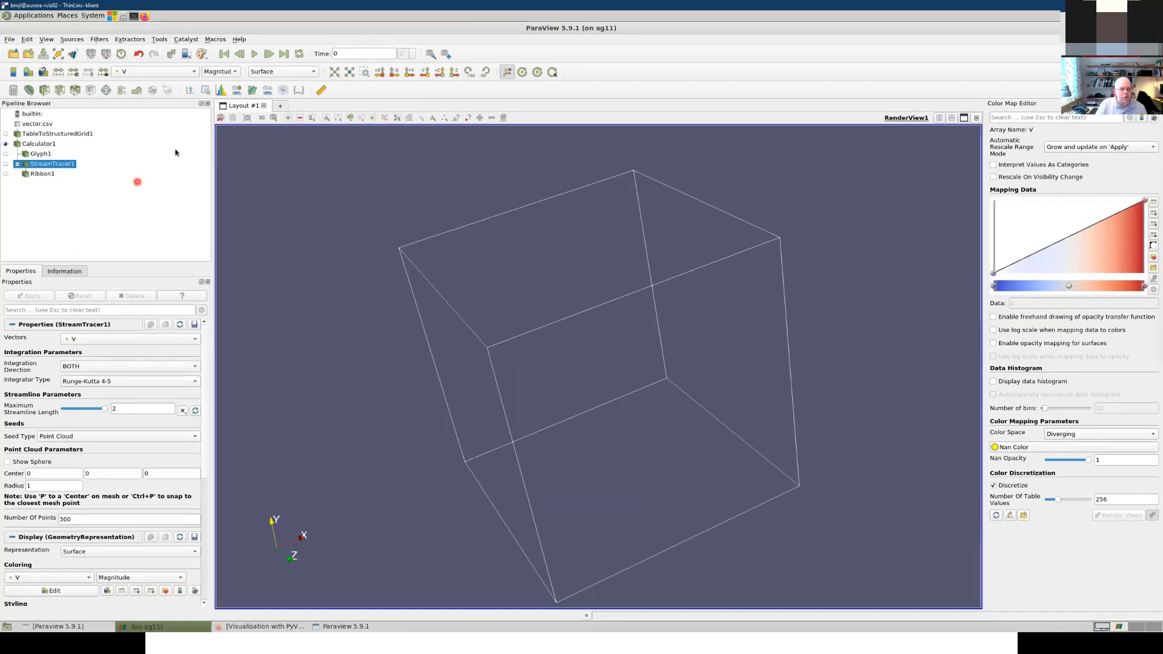
pyautogui.click(99, 39)
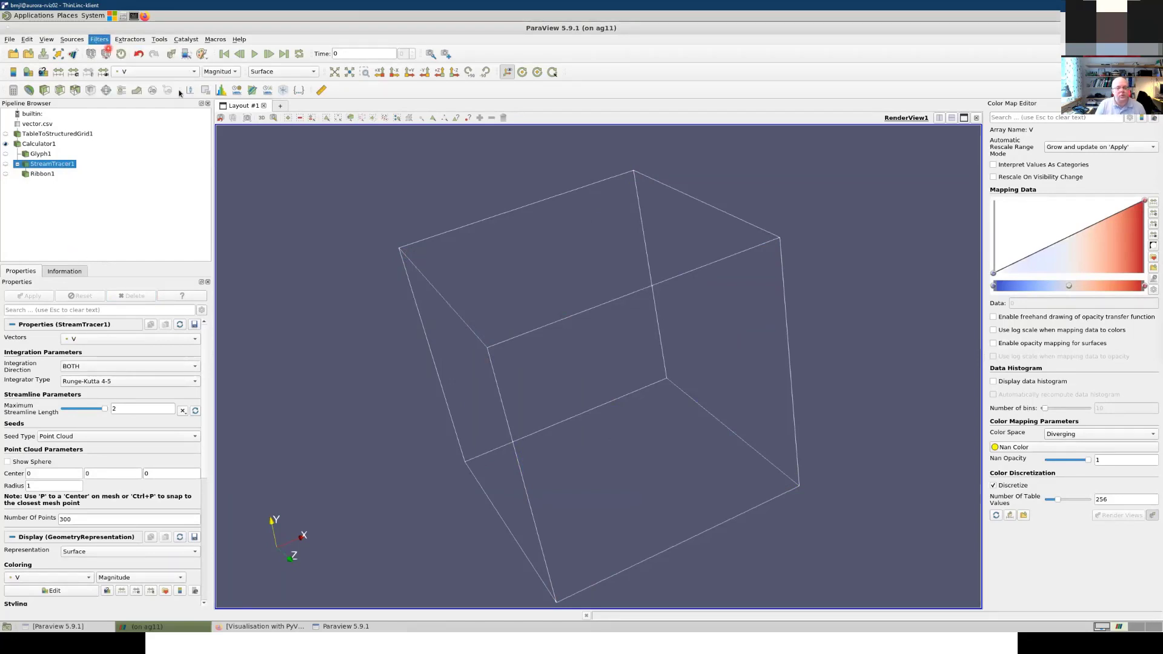
pyautogui.hotkey('ctrl', 'space')
pyautogui.write('tube')
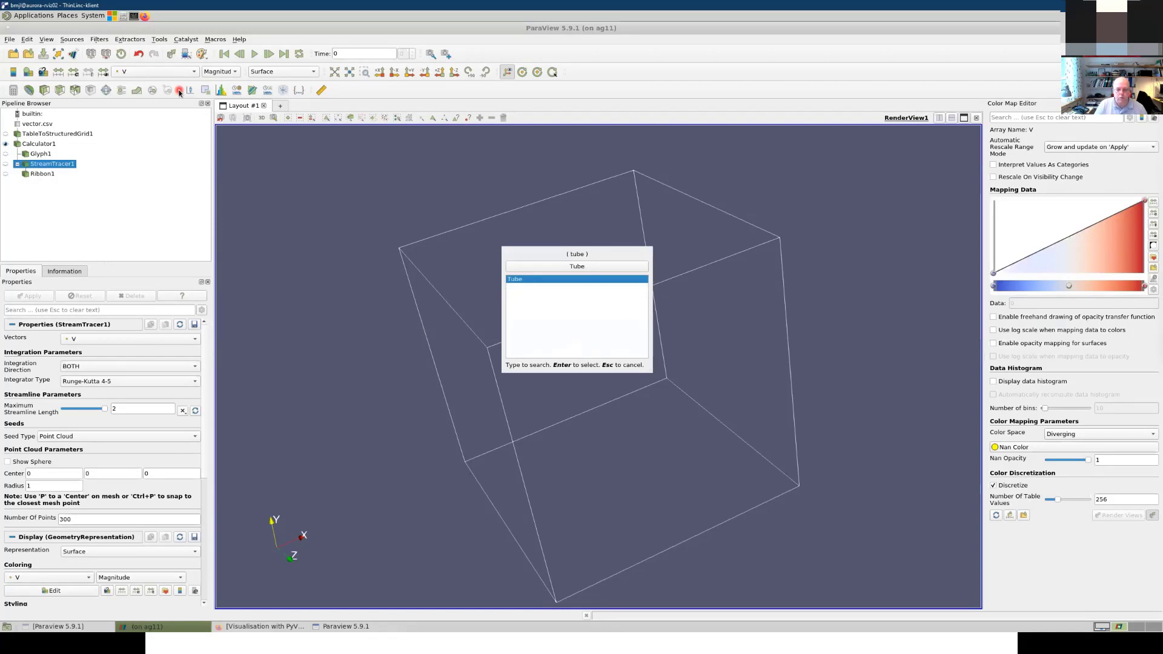
pyautogui.click(586, 267)
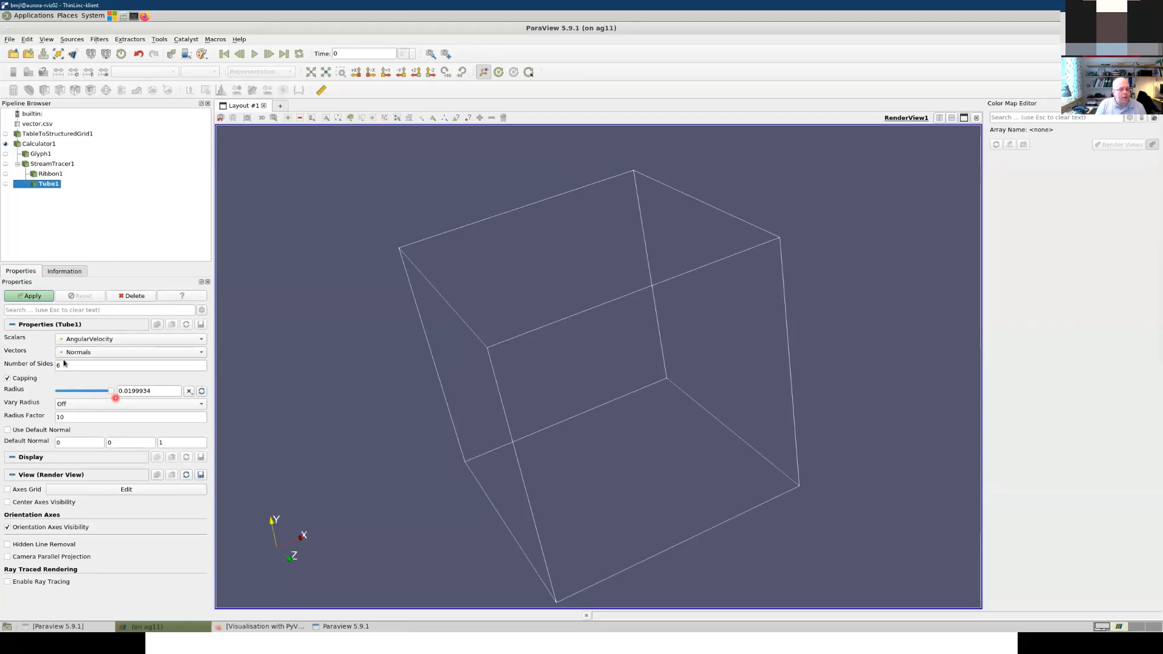
pyautogui.click(32, 297)
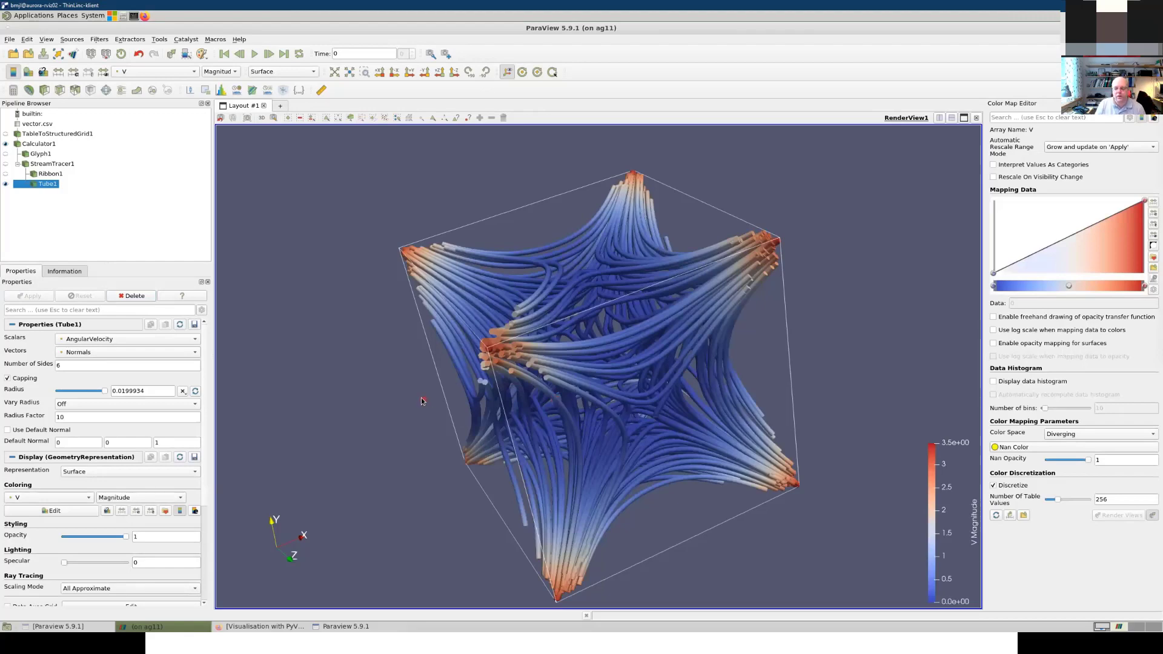
# Step: Reduce the tube radius to about 0.0098 and inspect the tubes up close and from other angles
pyautogui.moveTo(422, 401); pyautogui.dragTo(315, 388)
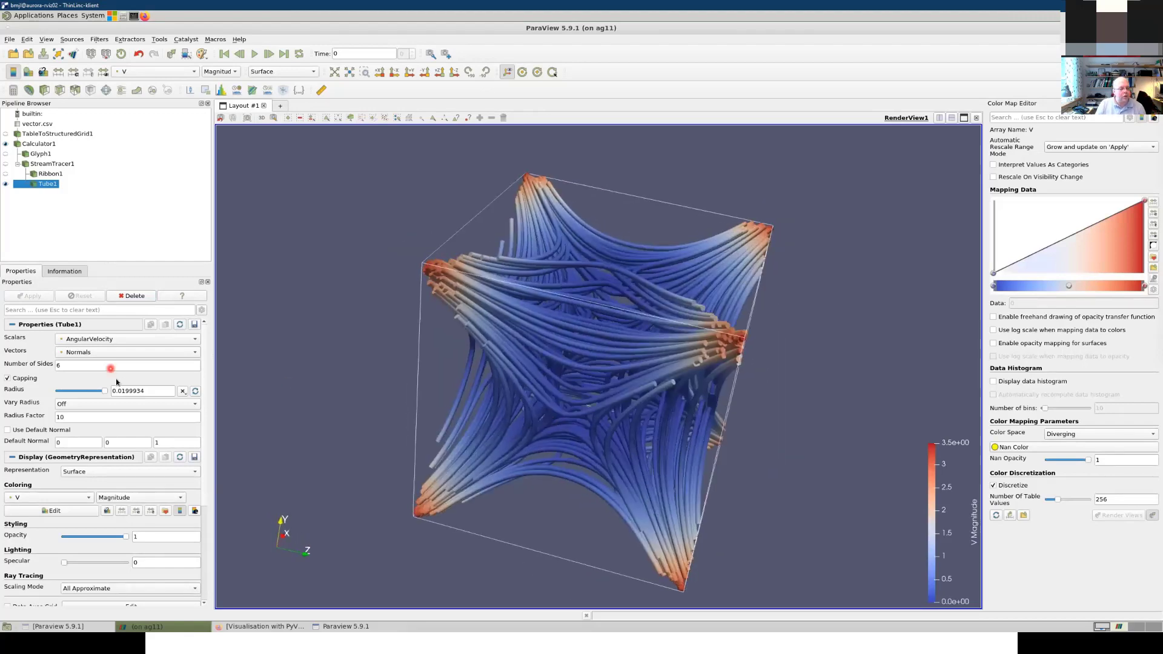
pyautogui.moveTo(105, 391); pyautogui.dragTo(81, 391)
pyautogui.click(35, 296)
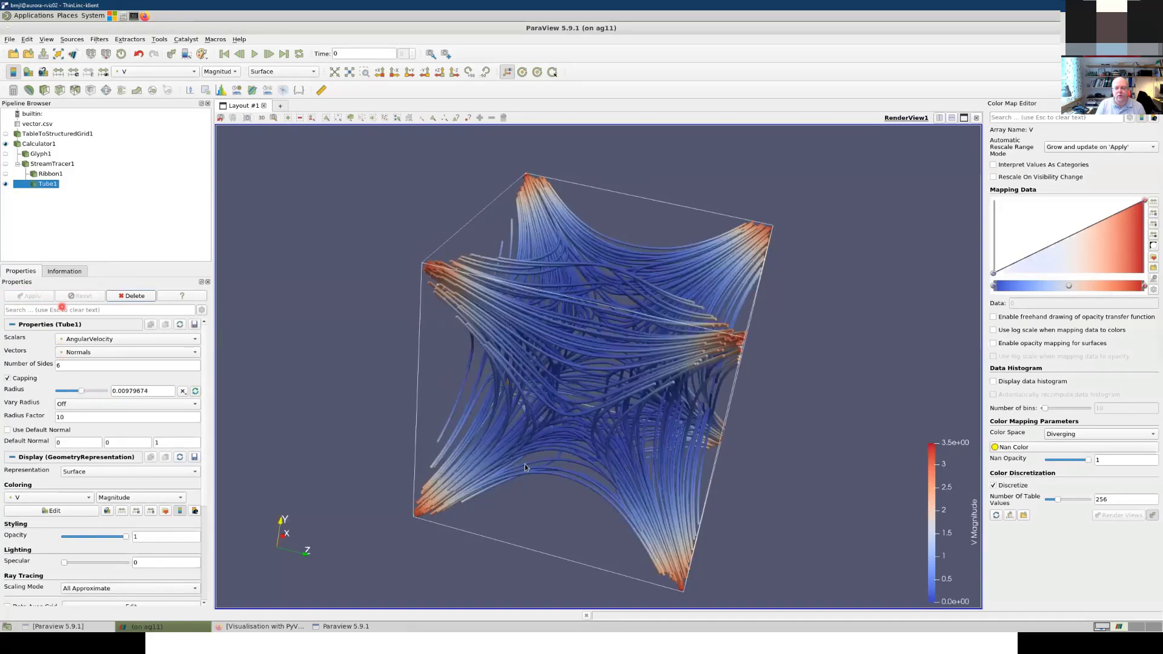
pyautogui.moveTo(524, 464)
pyautogui.mouseDown()
pyautogui.moveTo(638, 492)
pyautogui.moveTo(445, 456)
pyautogui.moveTo(535, 445)
pyautogui.mouseUp()
pyautogui.scroll(5, 535, 444)
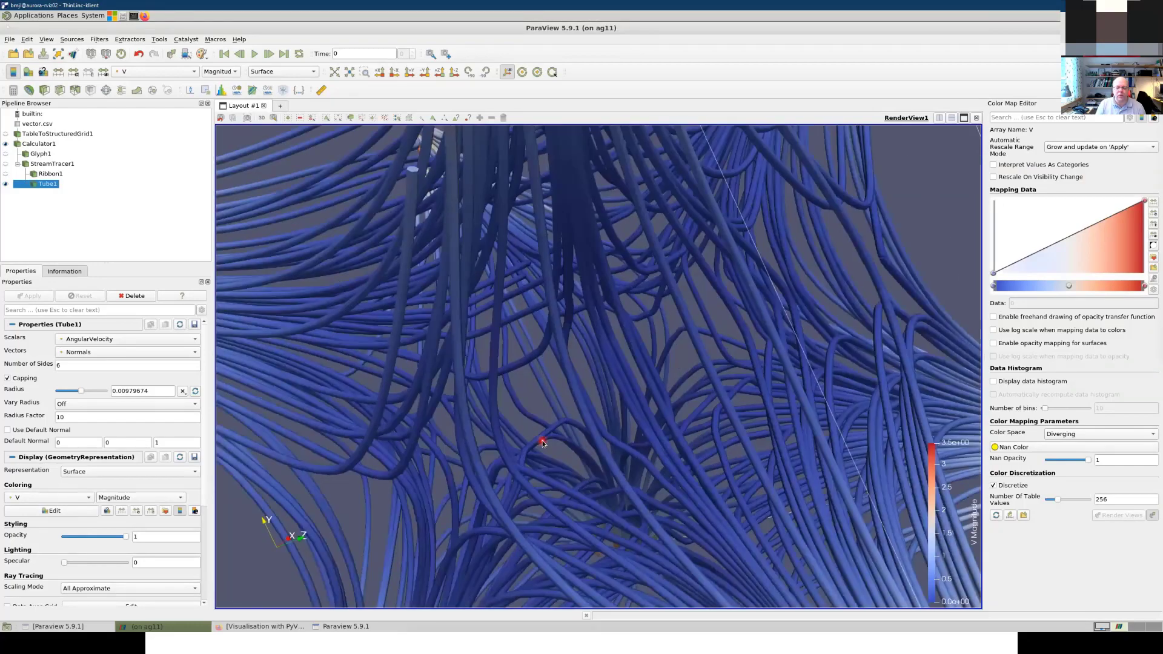
pyautogui.moveTo(524, 390); pyautogui.dragTo(472, 339)
pyautogui.scroll(-5, 609, 425)
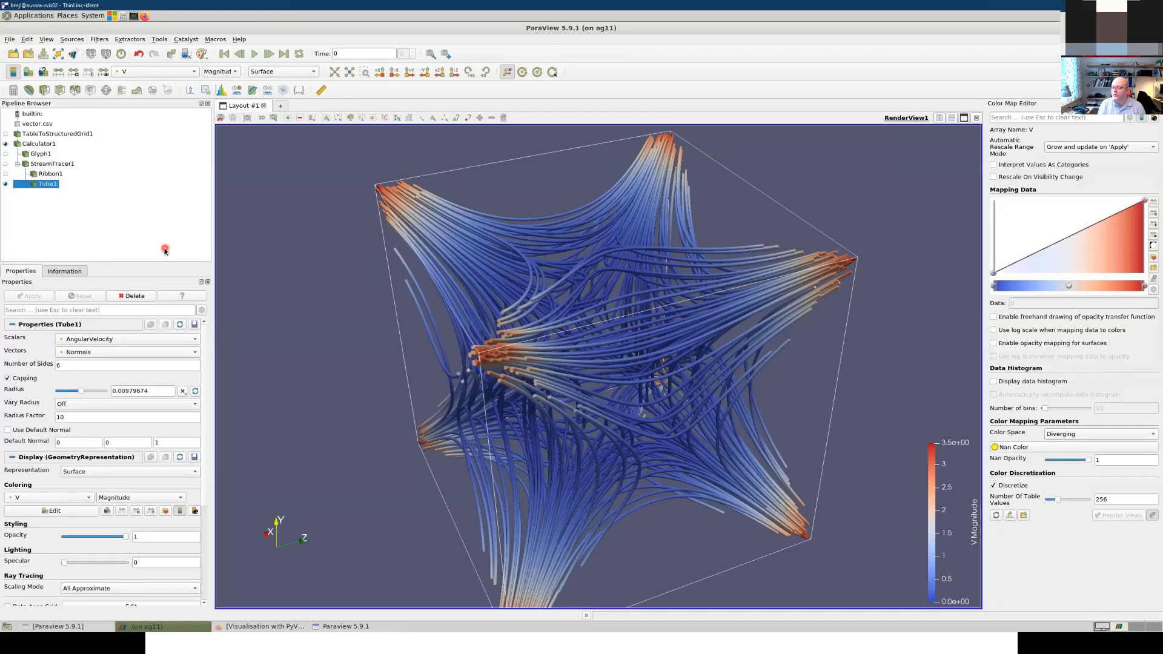
# Step: Show the line glyphs together with the tubes, giving the glyphs a solid color and an opacity of 0.55
pyautogui.click(5, 155)
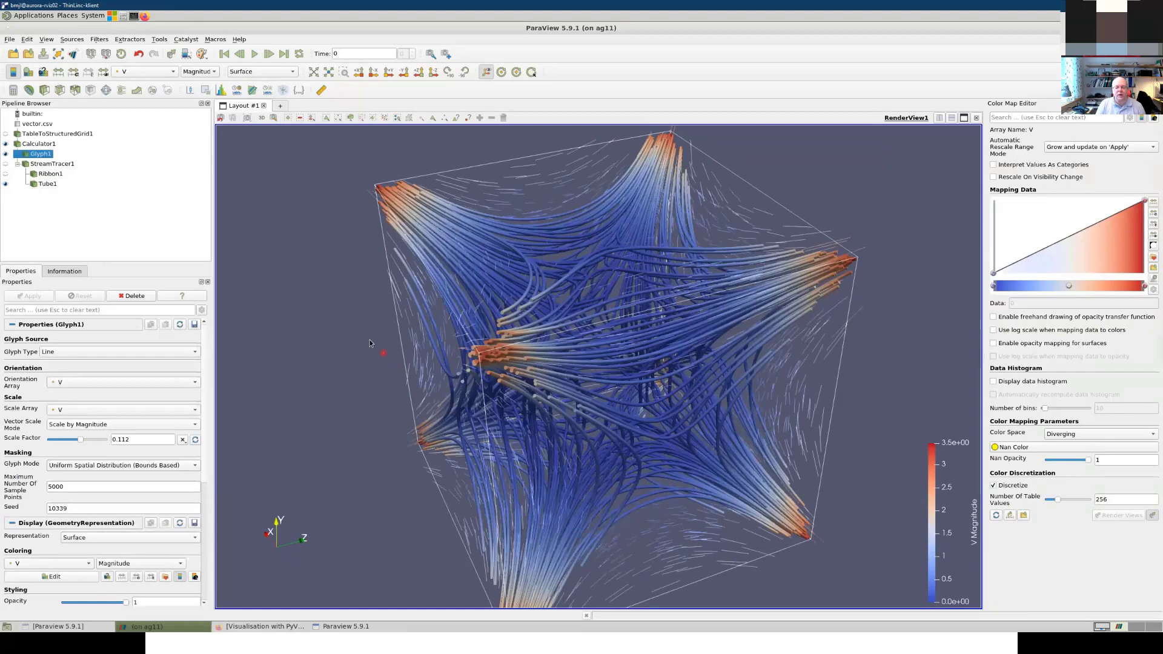
pyautogui.moveTo(396, 369); pyautogui.dragTo(242, 318)
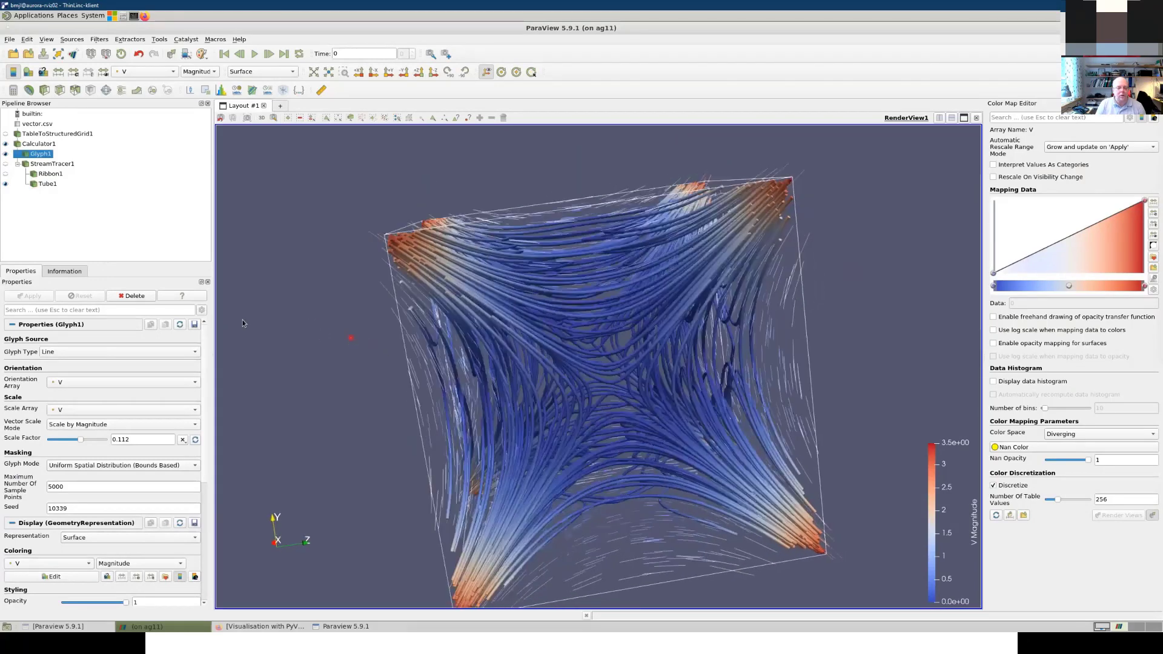
pyautogui.scroll(-5, 98, 506)
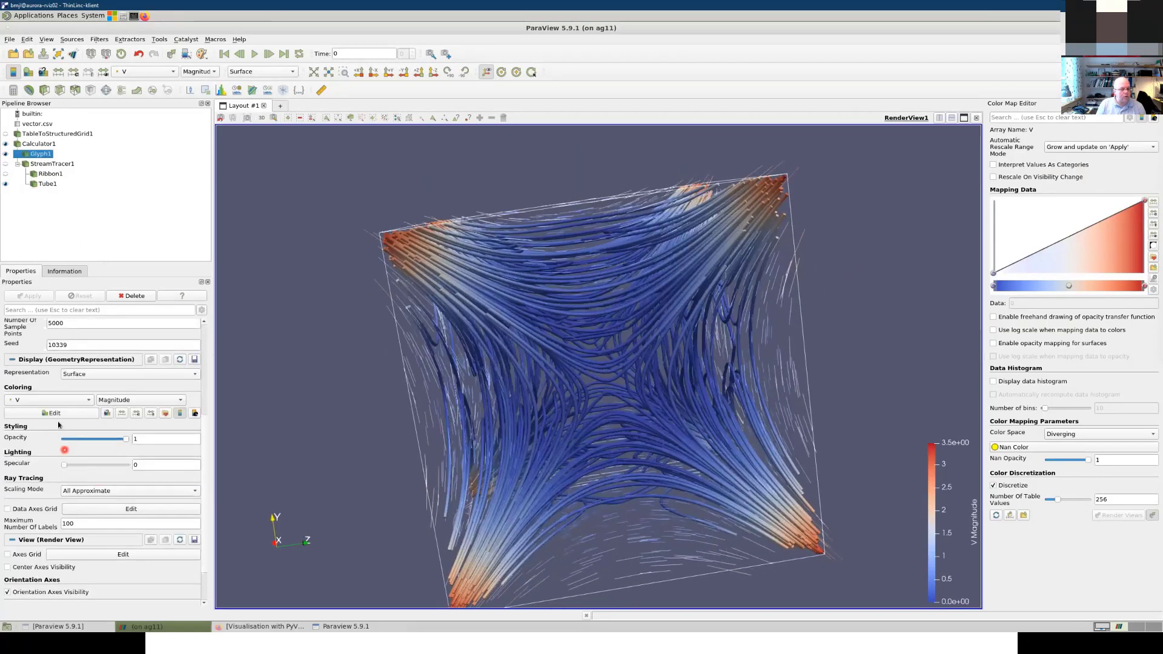
pyautogui.click(52, 399)
pyautogui.click(52, 391)
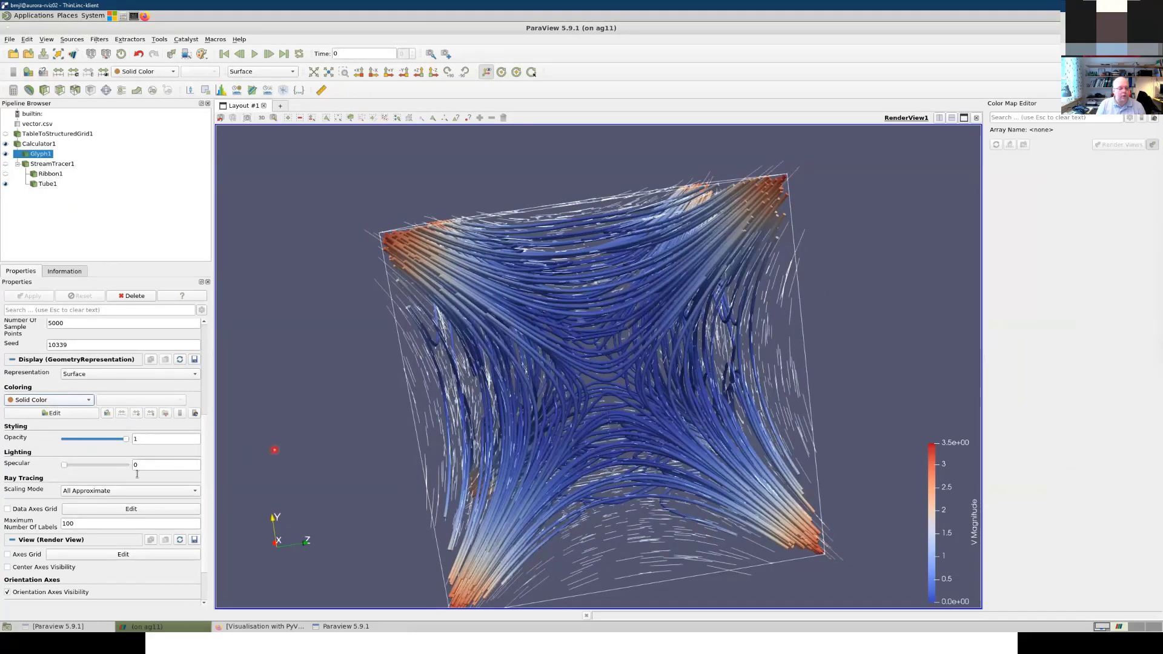
pyautogui.moveTo(125, 439); pyautogui.dragTo(98, 444)
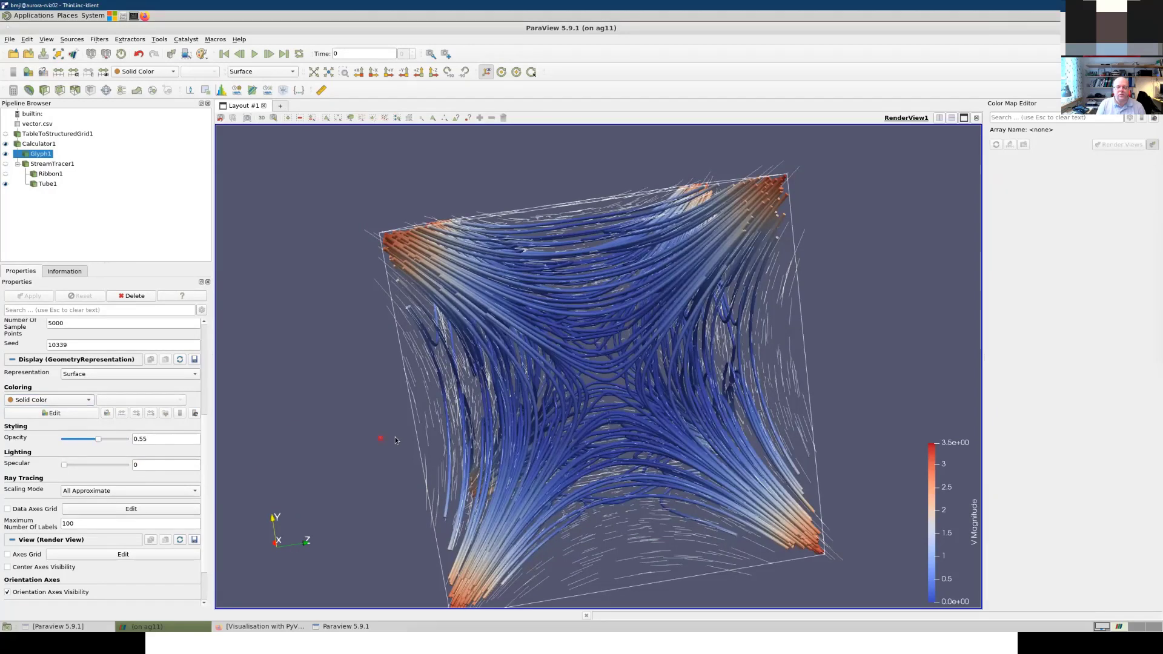
pyautogui.moveTo(395, 438); pyautogui.dragTo(443, 452)
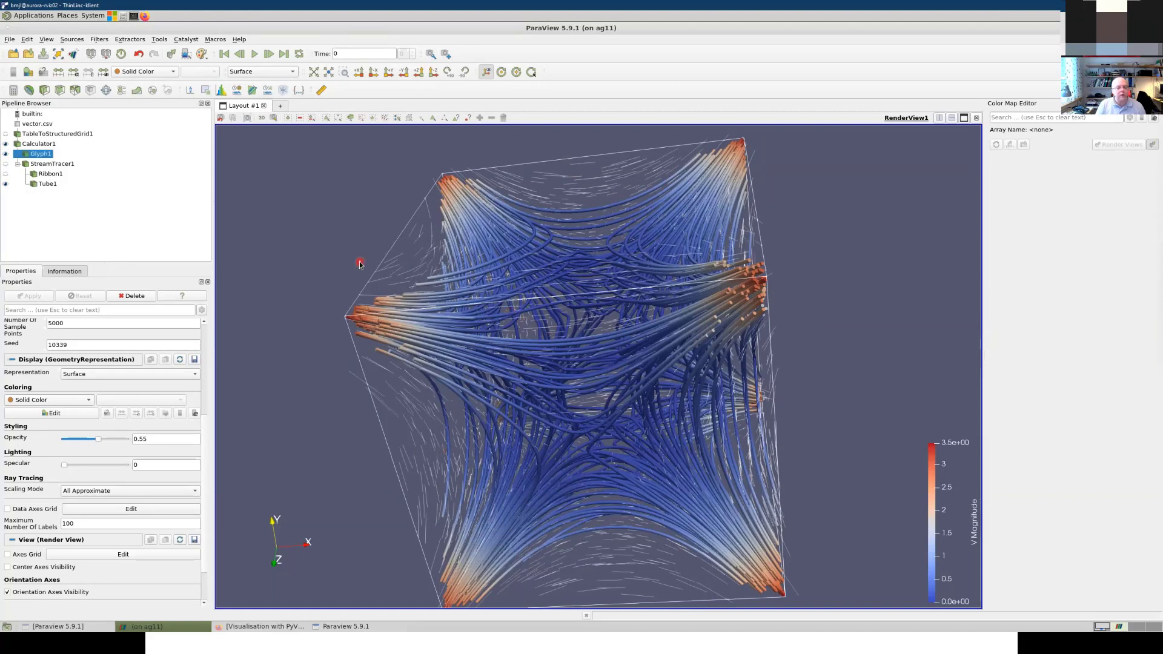
# Step: Reset the session, discarding the whole vector pipeline
pyautogui.click(122, 56)
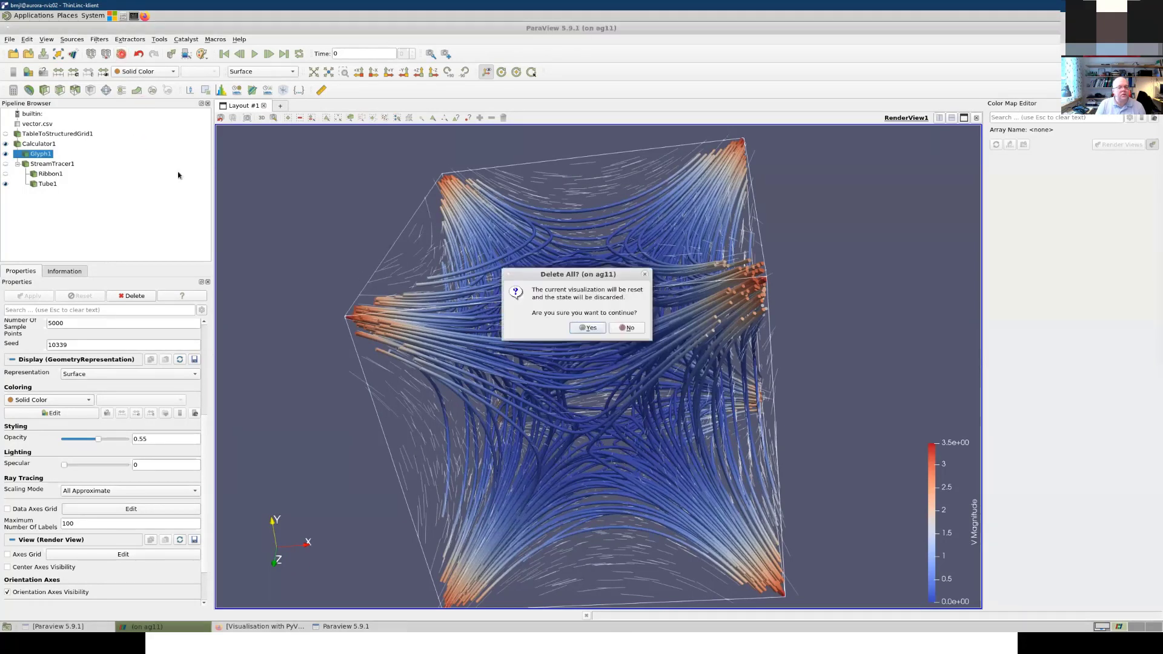
pyautogui.click(588, 328)
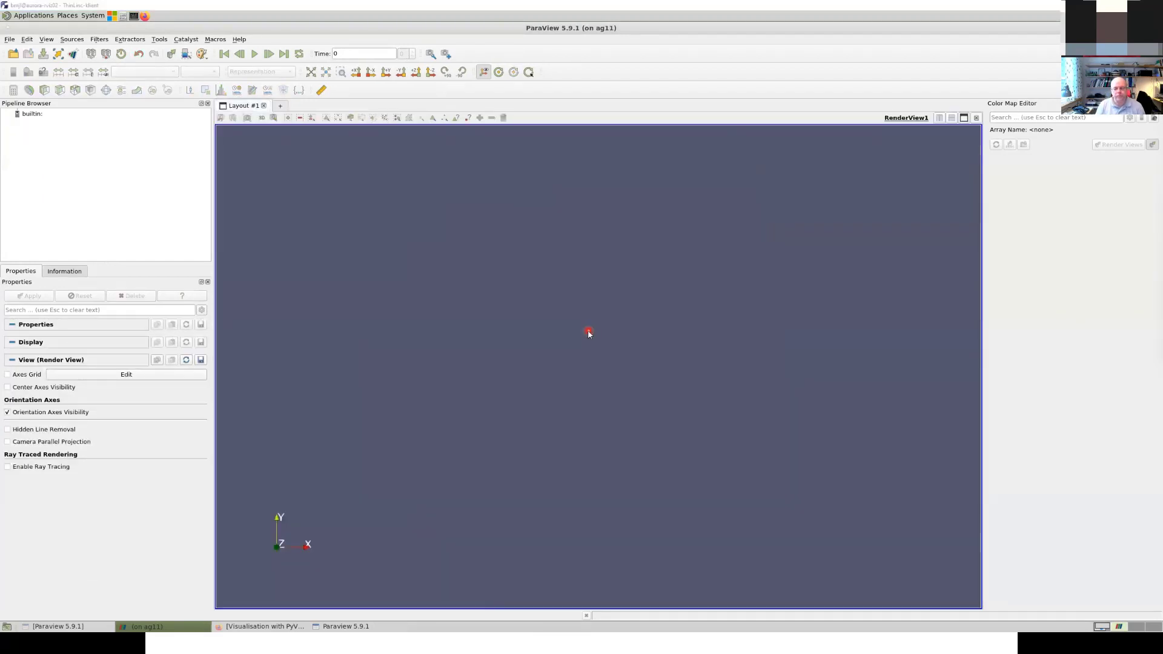
pyautogui.press('super+Tab')
pyautogui.press('Escape')
pyautogui.press('super+Tab')
pyautogui.press('Return')
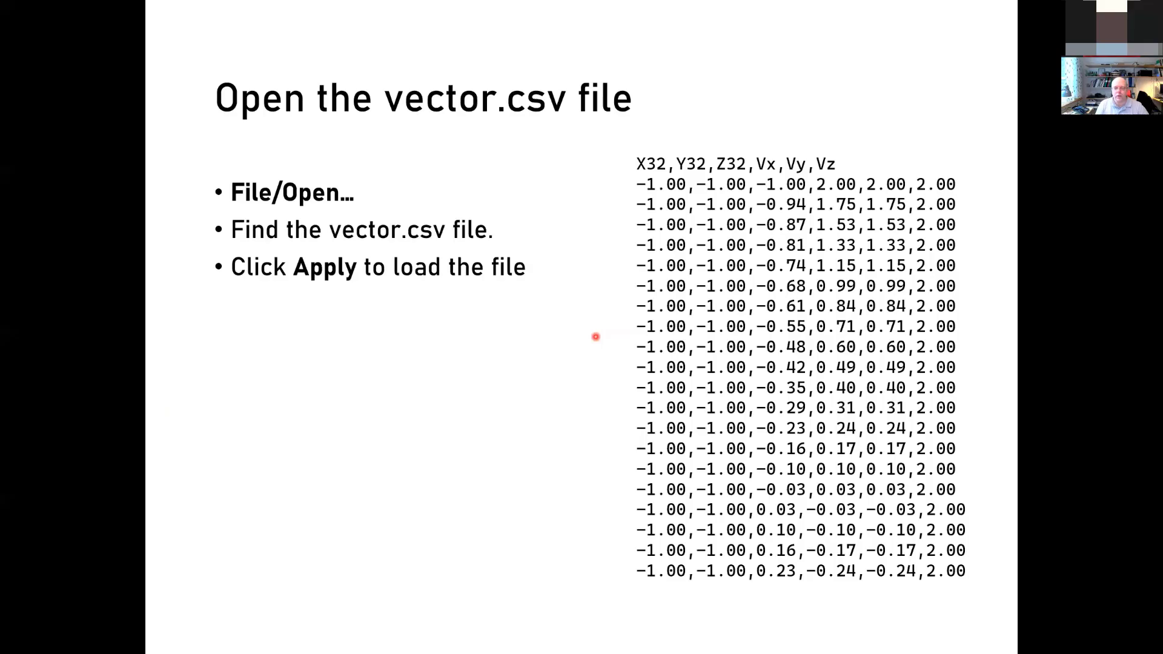
pyautogui.press('Right')
pyautogui.press('Right')
pyautogui.press('Right')
pyautogui.press('Right')
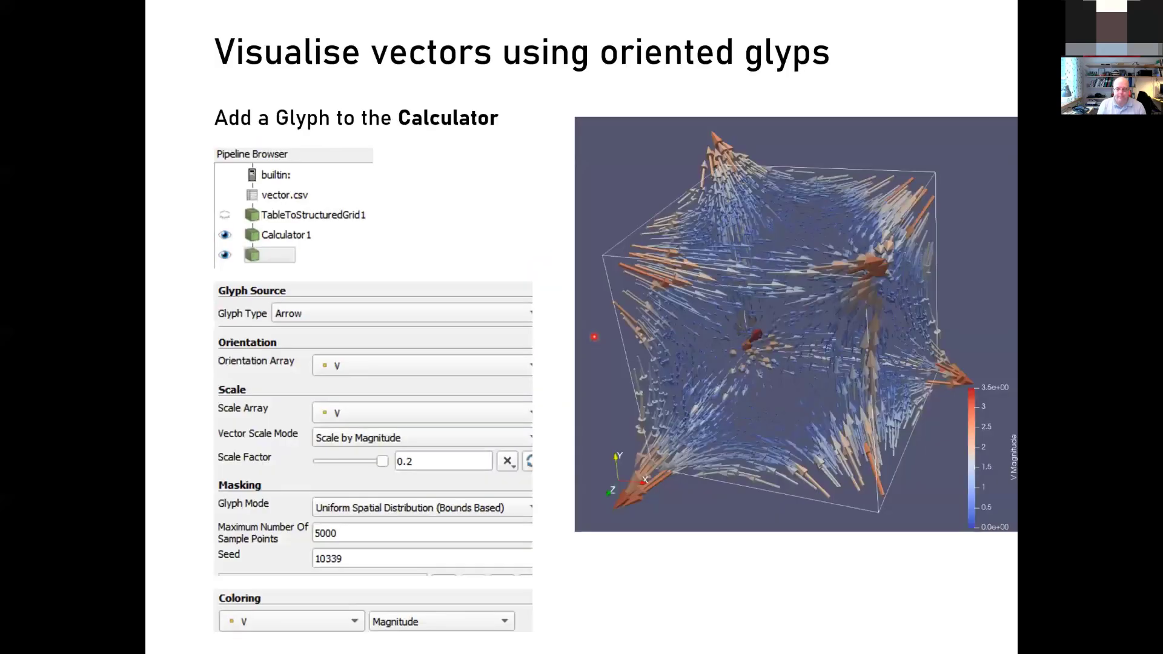
pyautogui.press('Right')
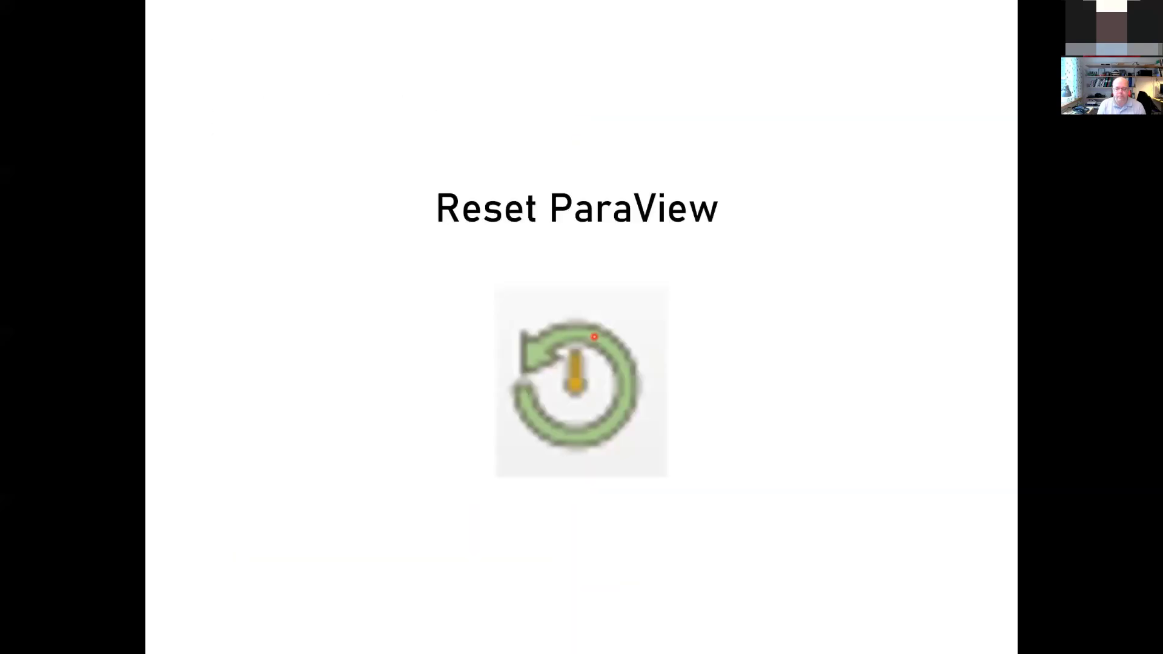
pyautogui.press('Right')
pyautogui.press('Right')
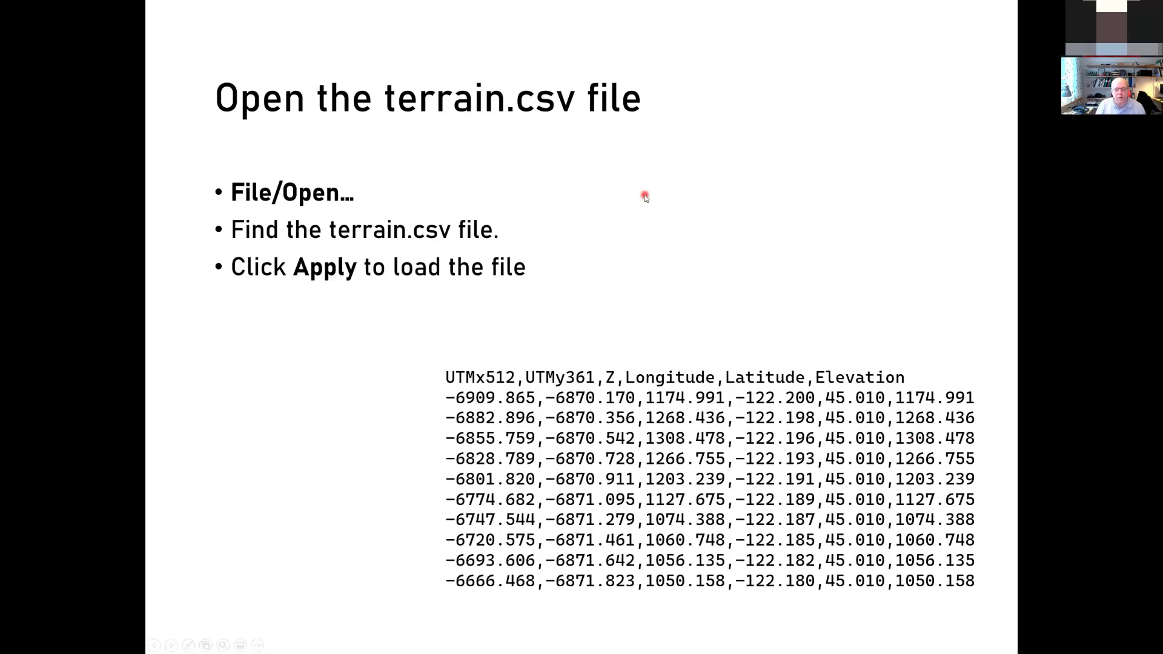
# Step: Switch back to ParaView and open terrain.csv from the Examples folder with the CSV Reader
pyautogui.hotkey('alt', 'Tab')
pyautogui.click(579, 188)
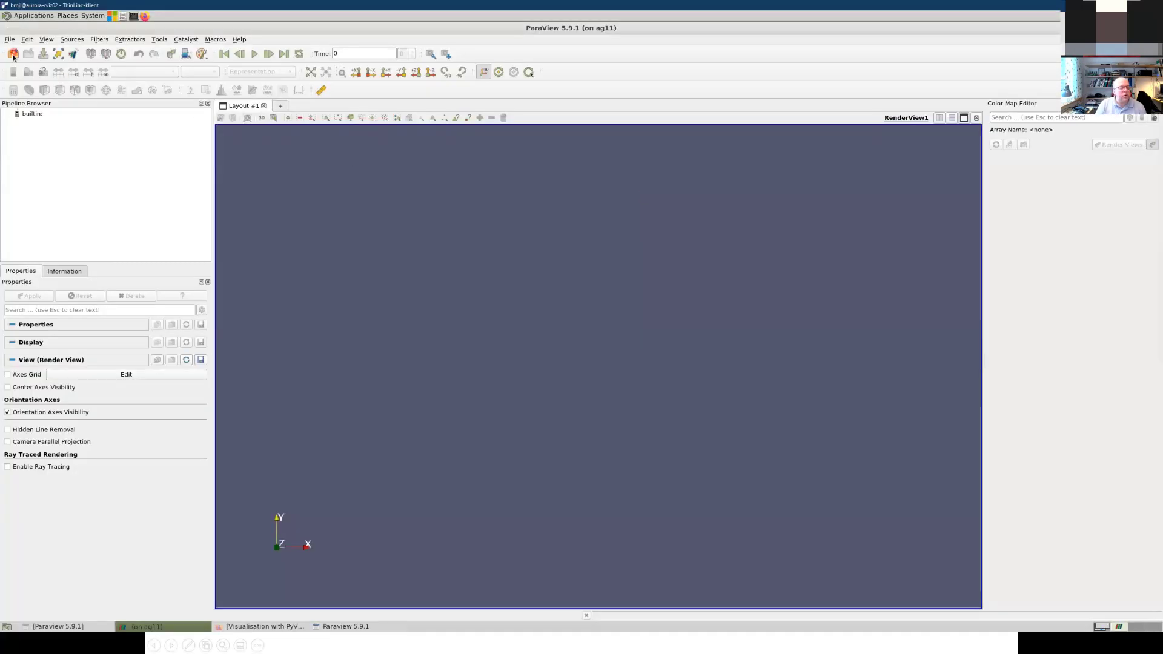
pyautogui.click(12, 55)
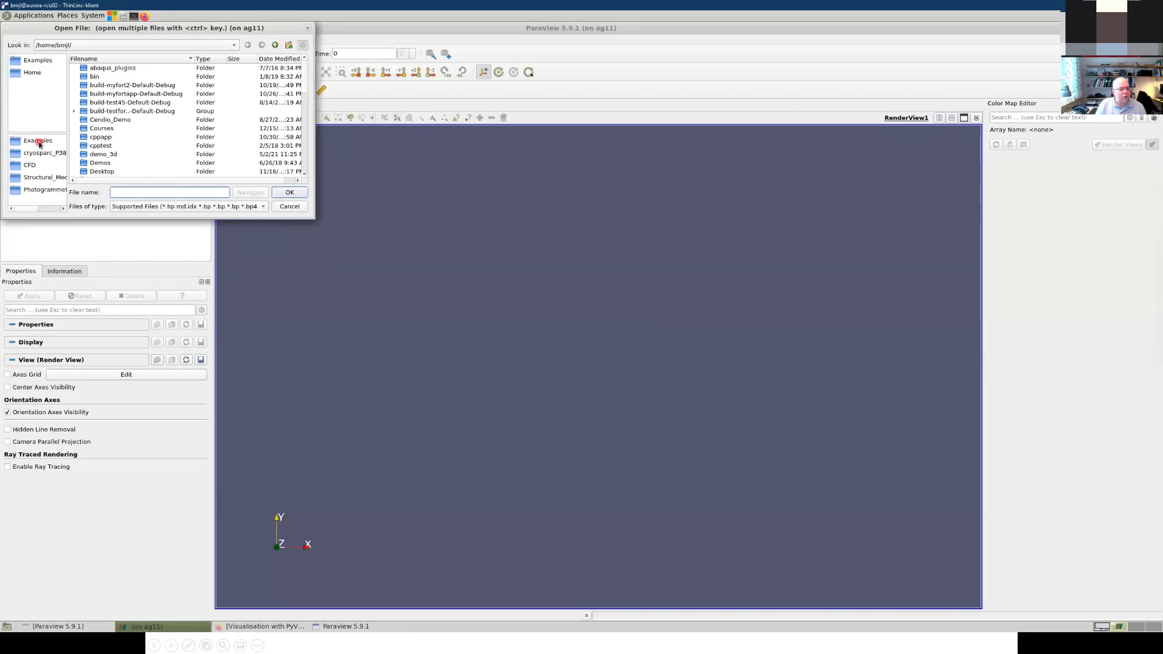
pyautogui.click(39, 143)
pyautogui.click(108, 103)
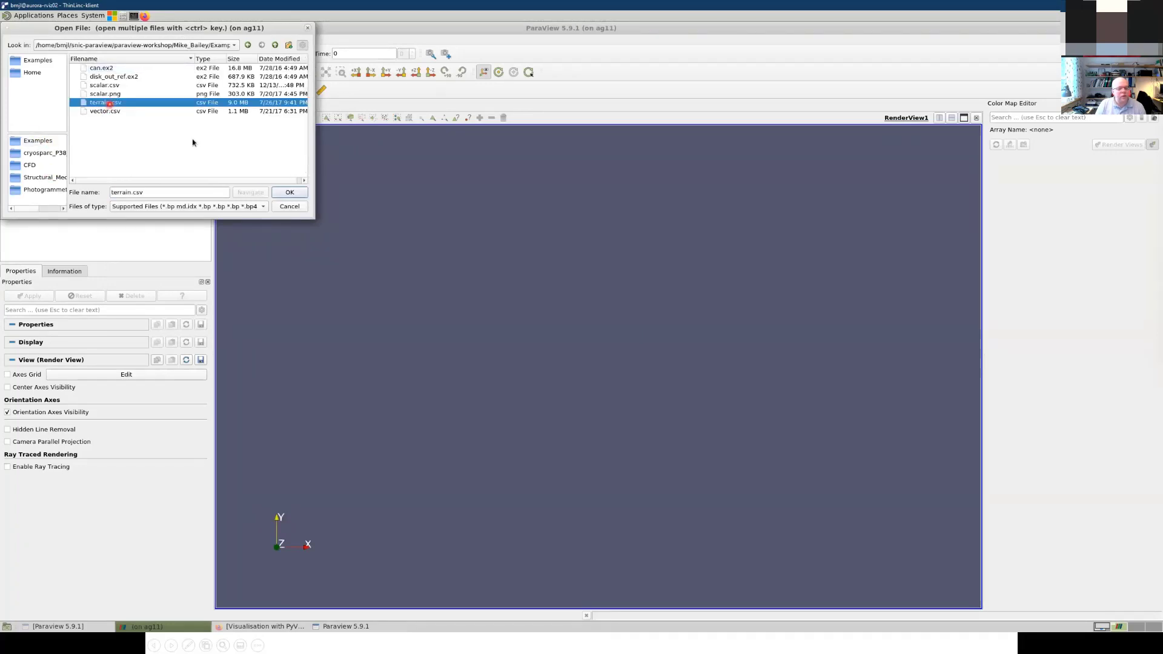
pyautogui.click(293, 197)
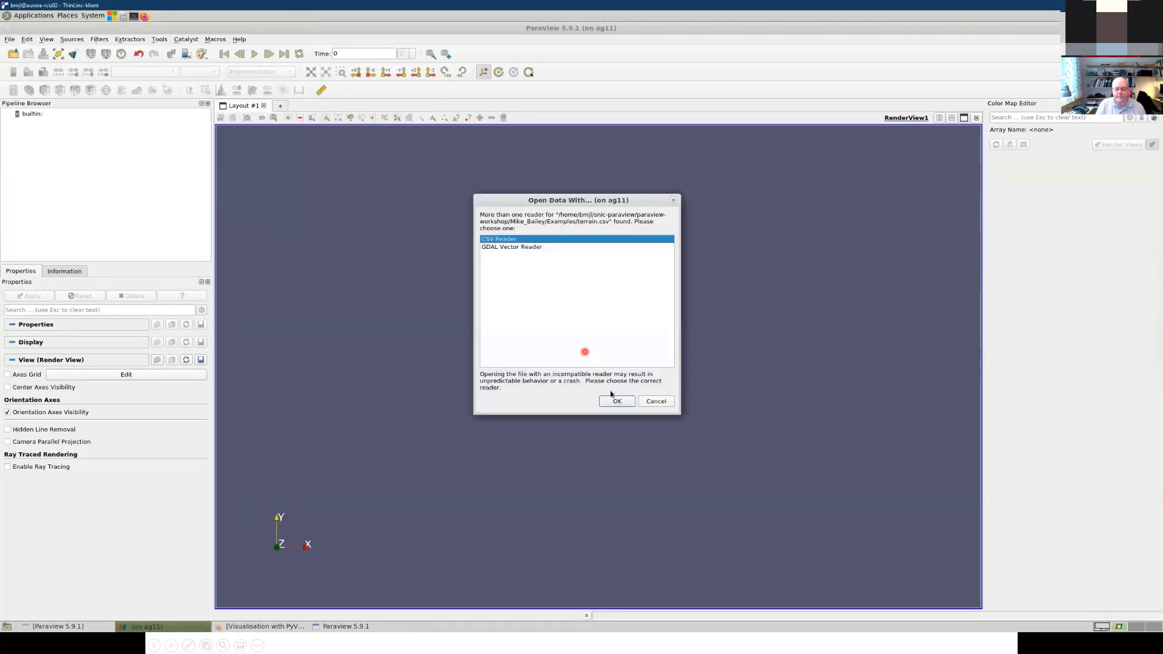
pyautogui.click(614, 400)
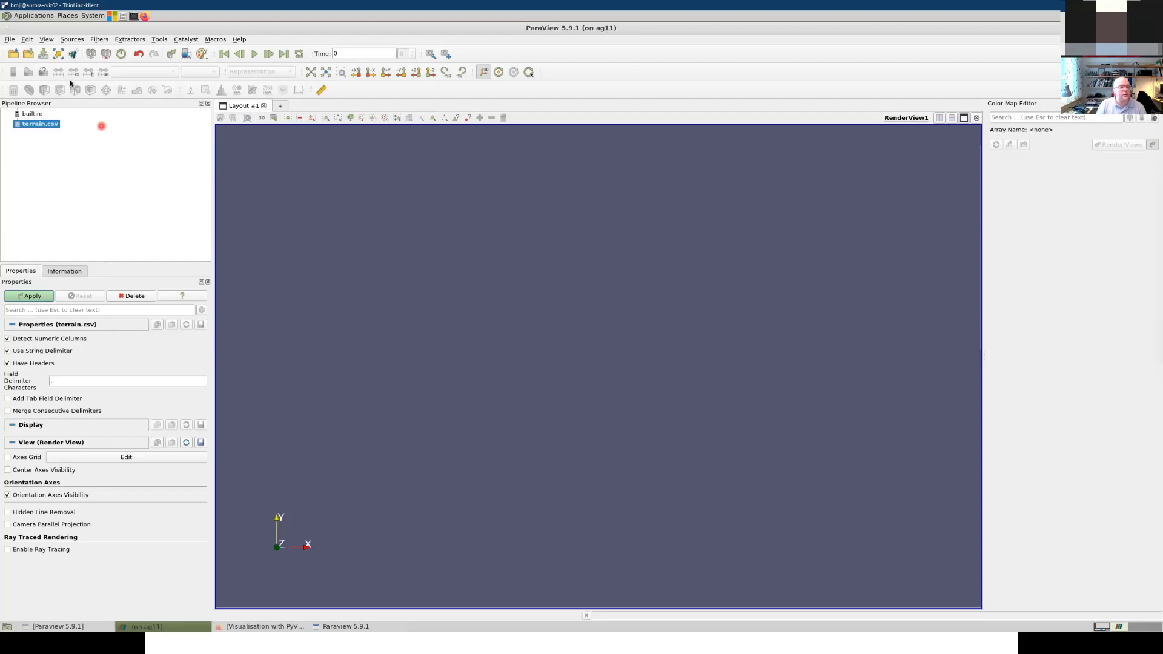
pyautogui.click(99, 40)
pyautogui.press('Escape')
pyautogui.hotkey('ctrl', 'space')
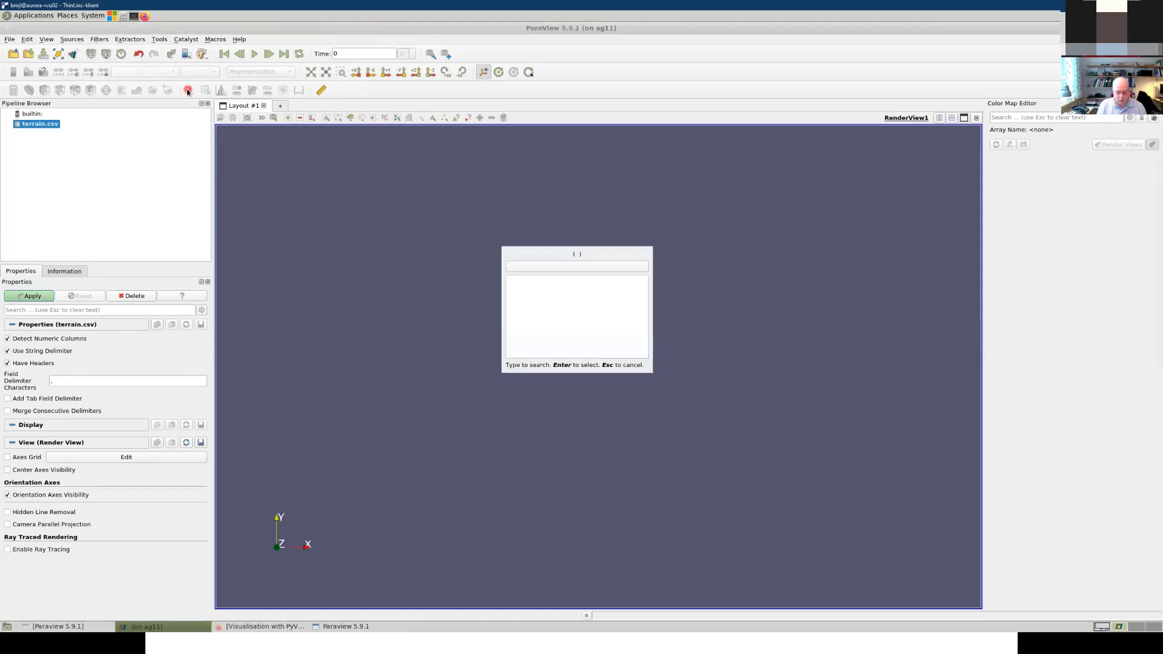
pyautogui.write('tab')
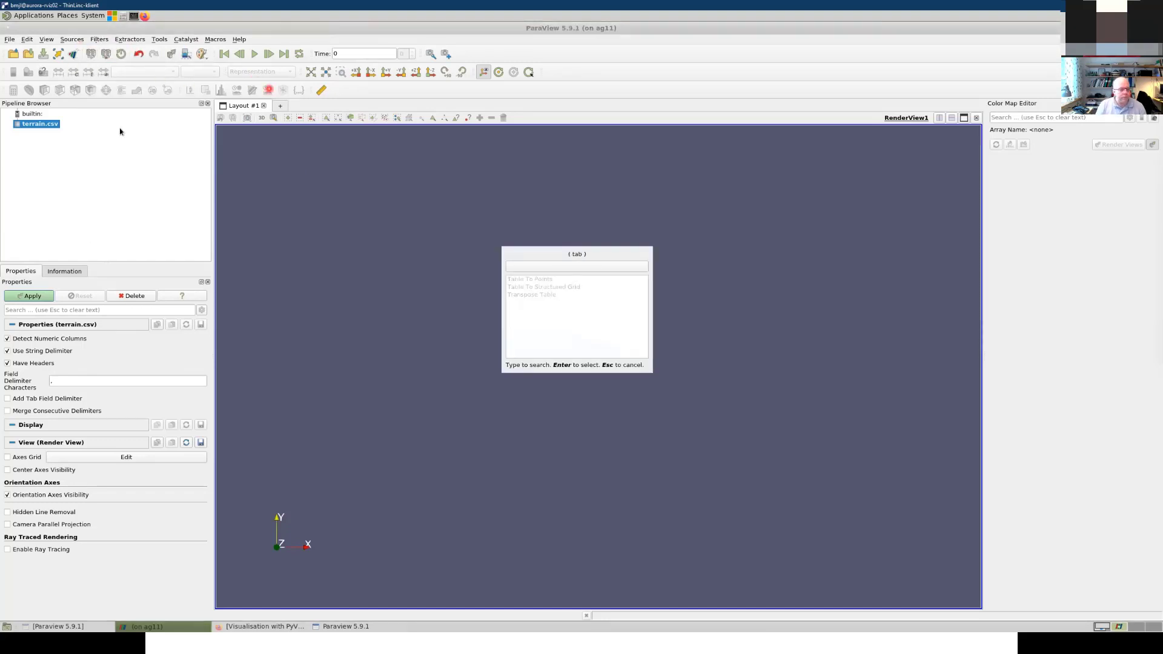
pyautogui.press('BackSpace')
pyautogui.press('BackSpace')
pyautogui.press('BackSpace')
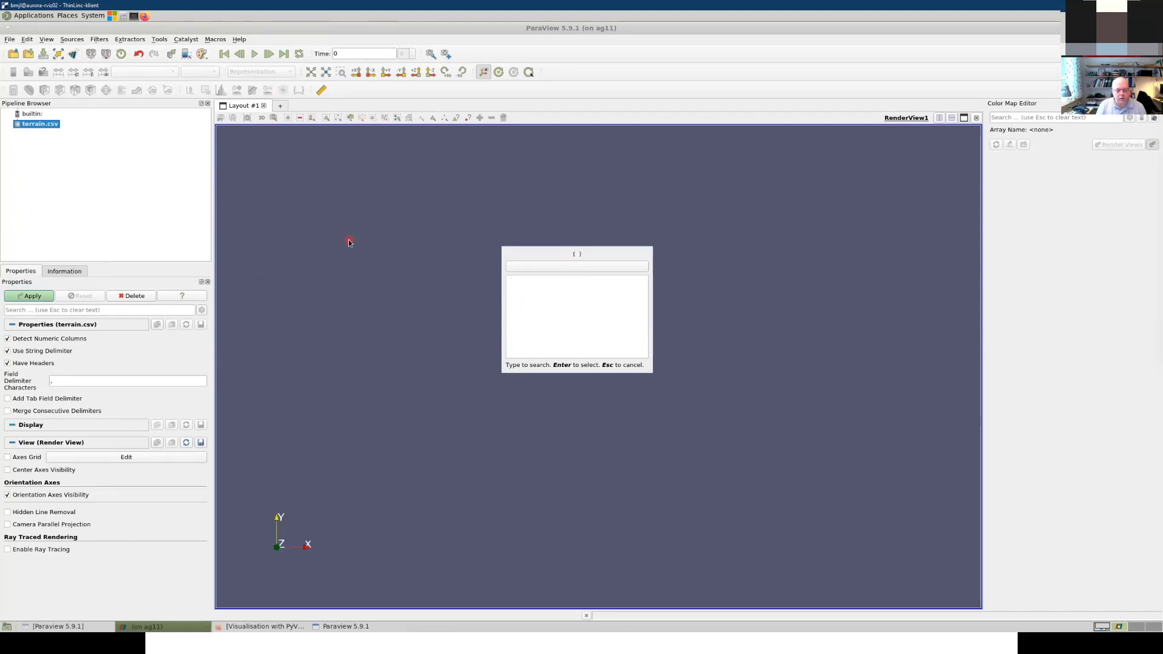
pyautogui.press('Escape')
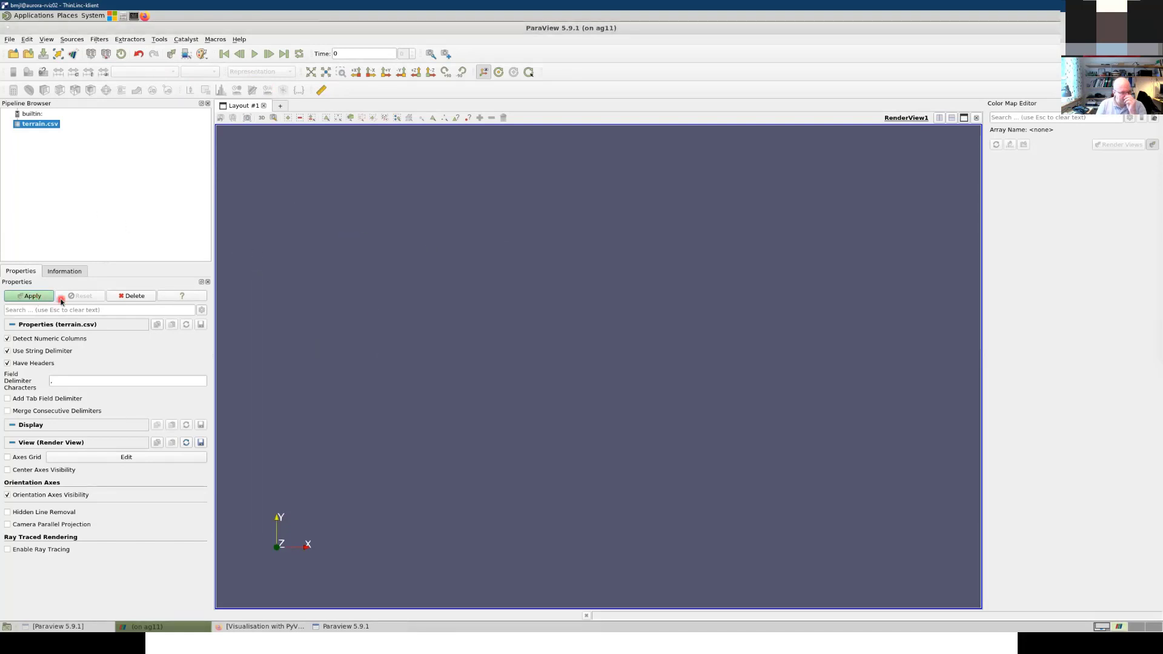
# Step: Load the terrain.csv table with the current reader settings and close the spreadsheet view that opens
pyautogui.click(29, 296)
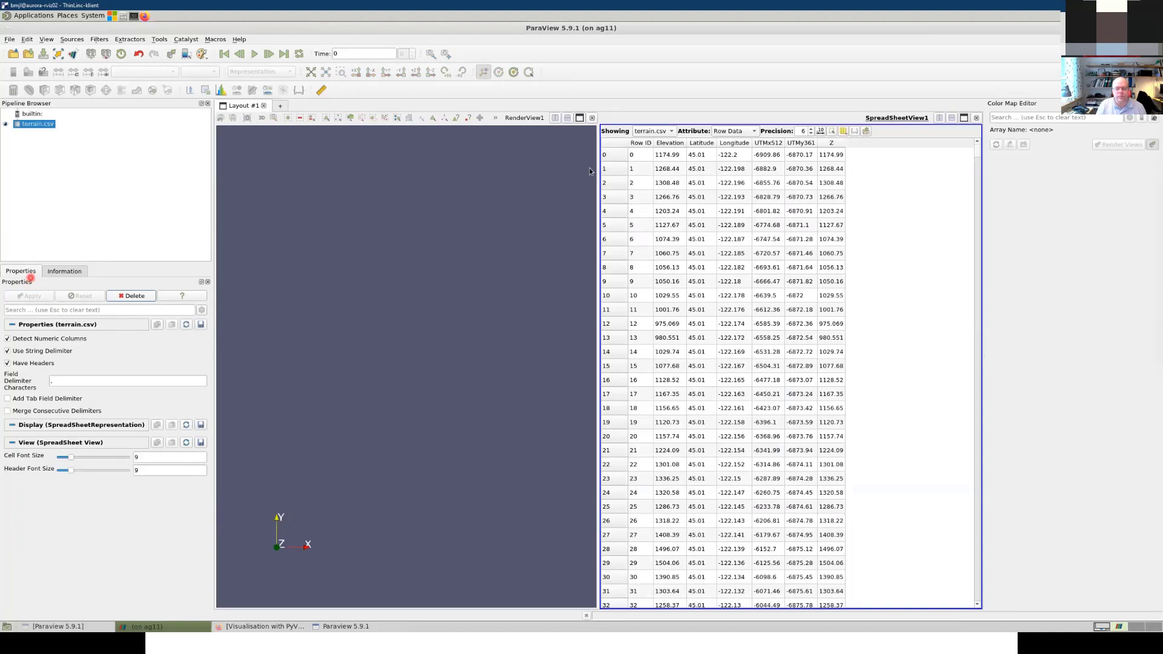
pyautogui.click(977, 119)
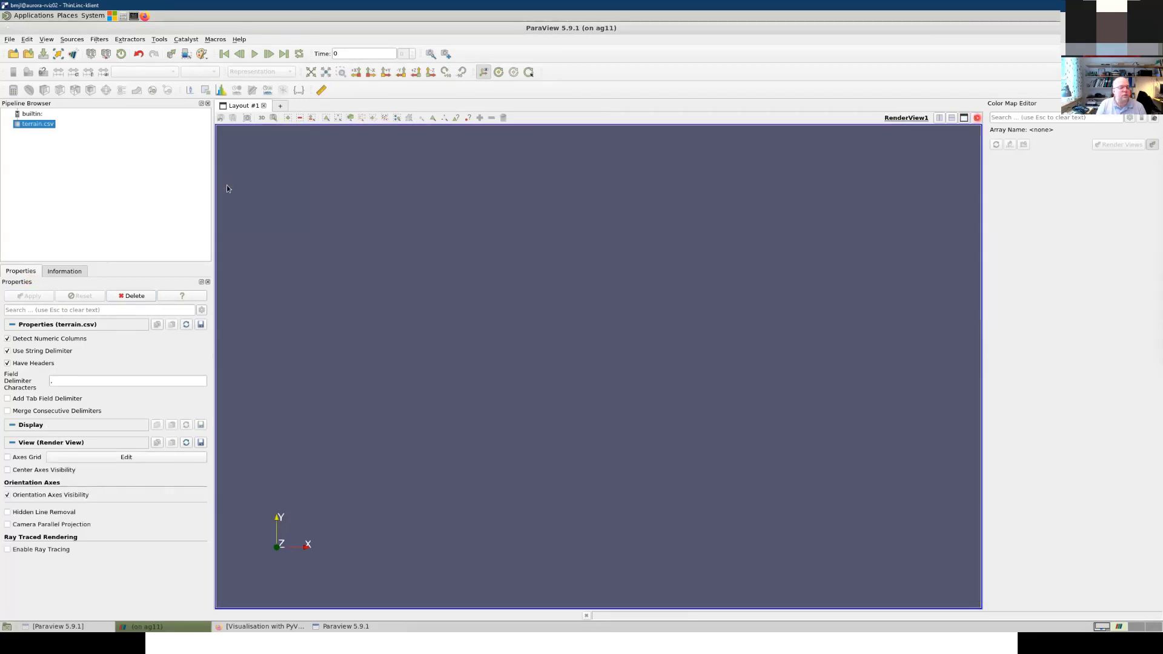
# Step: Add a Table To Structured Grid filter to terrain.csv
pyautogui.click(101, 40)
pyautogui.hotkey('ctrl', 'space')
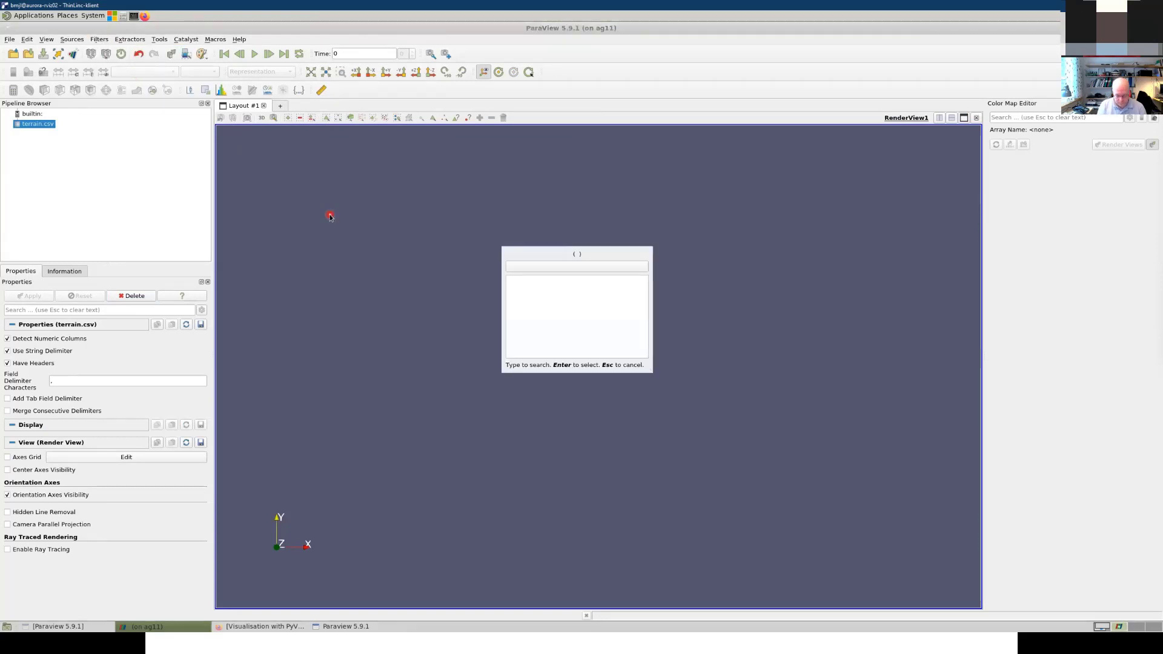
pyautogui.write('tab')
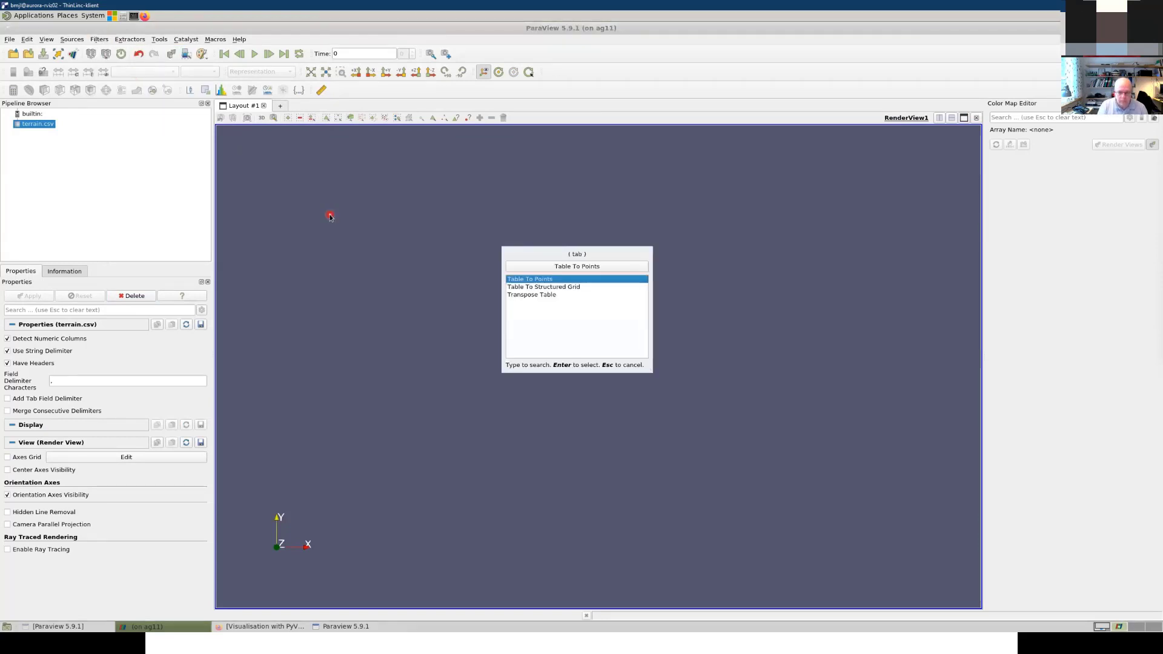
pyautogui.click(571, 286)
pyautogui.click(571, 266)
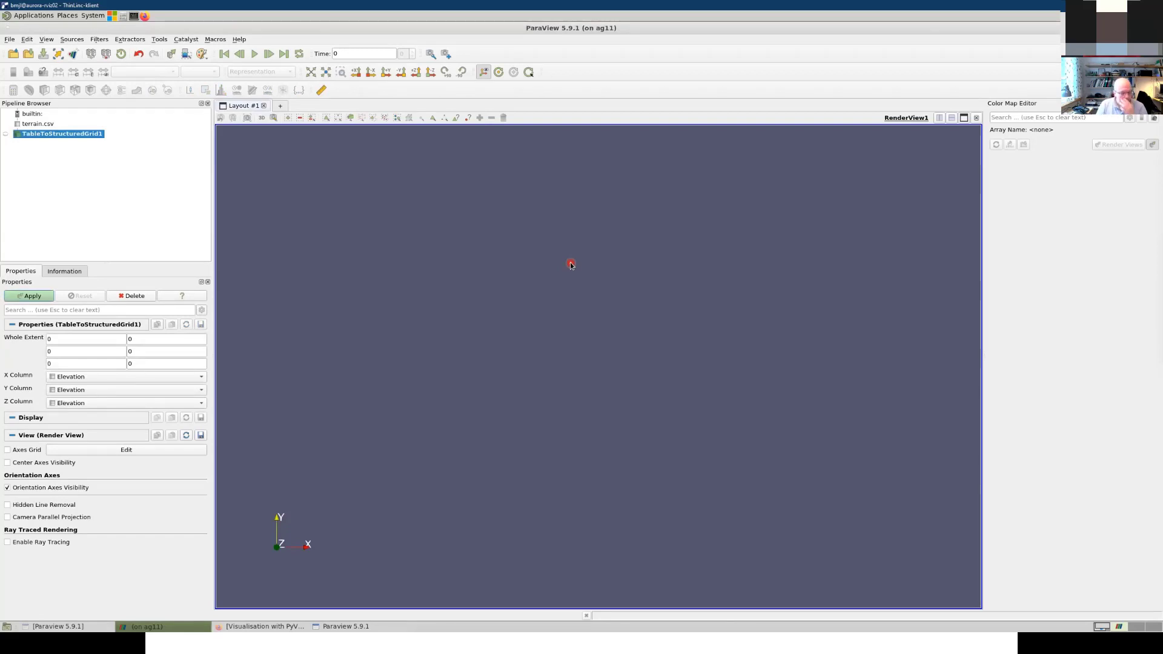
# Step: Select the first row's upper Whole Extent value, check the 2D grid settings on the terrain slide, and return to ParaView
pyautogui.click(144, 339)
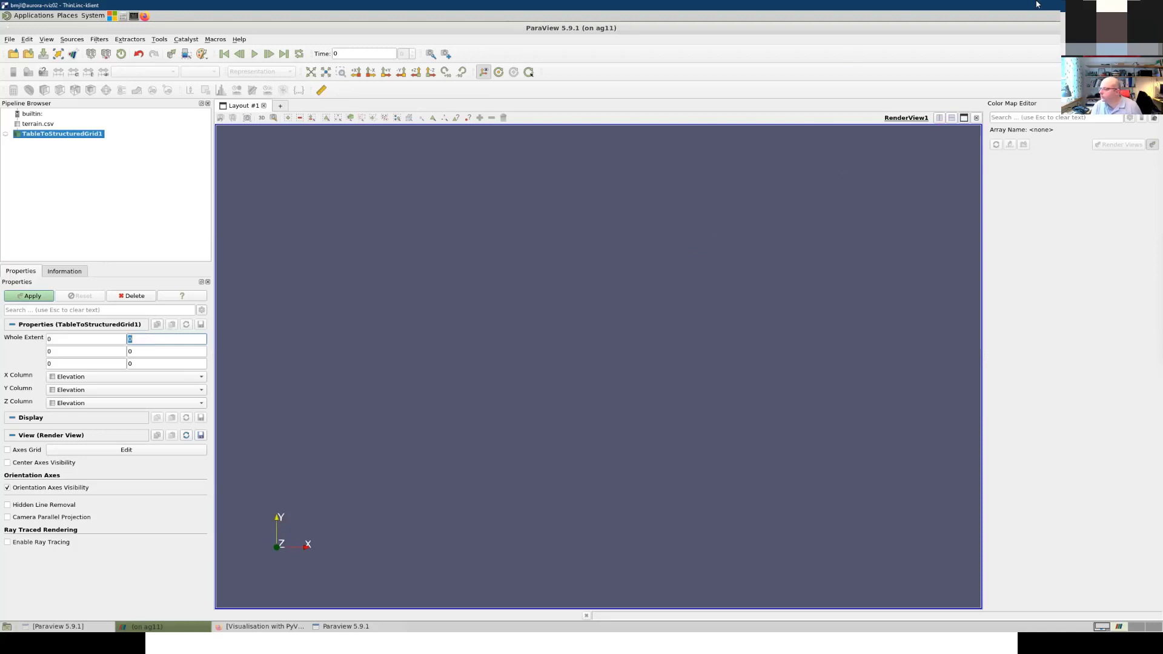
pyautogui.click(1111, 5)
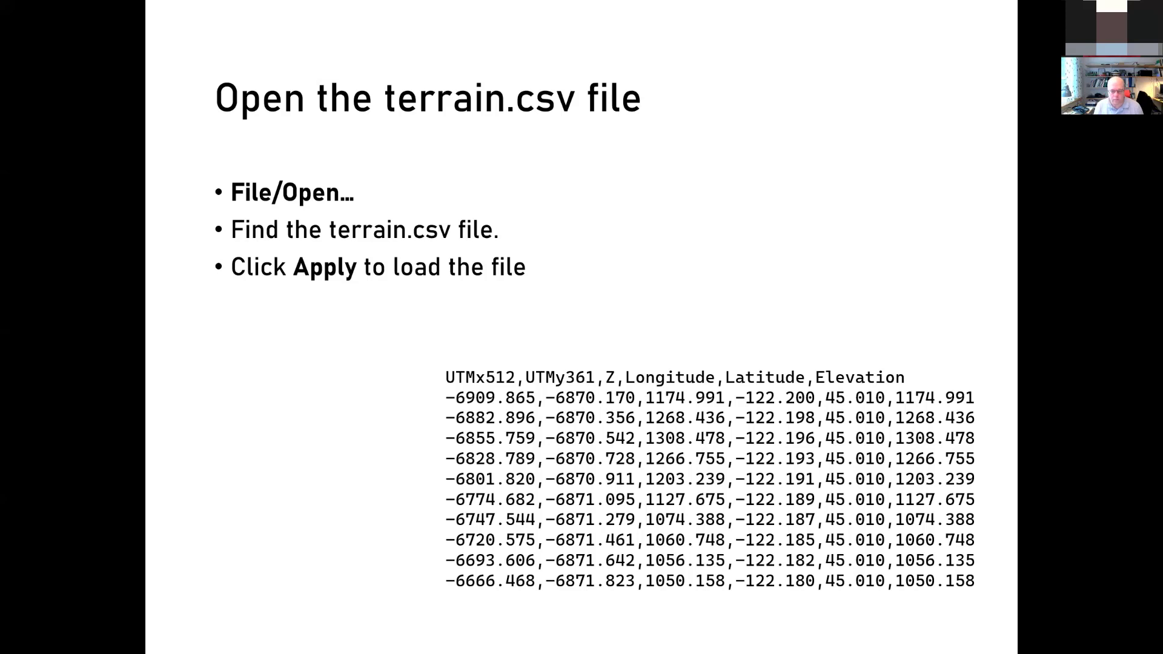
pyautogui.click(819, 165)
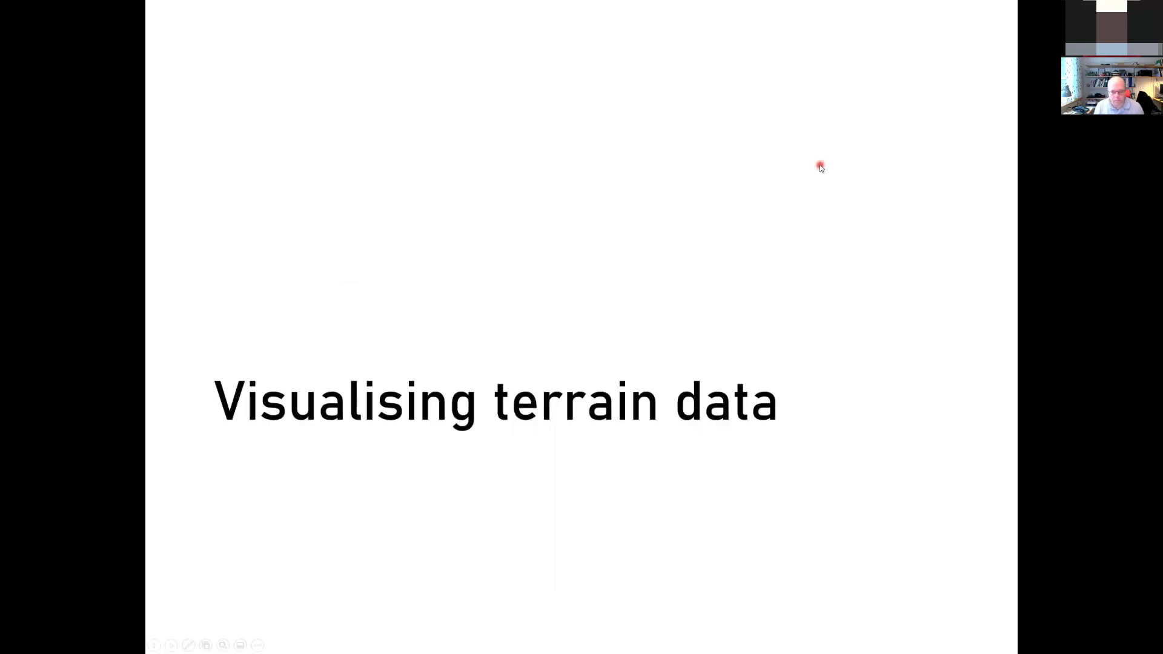
pyautogui.click(820, 165)
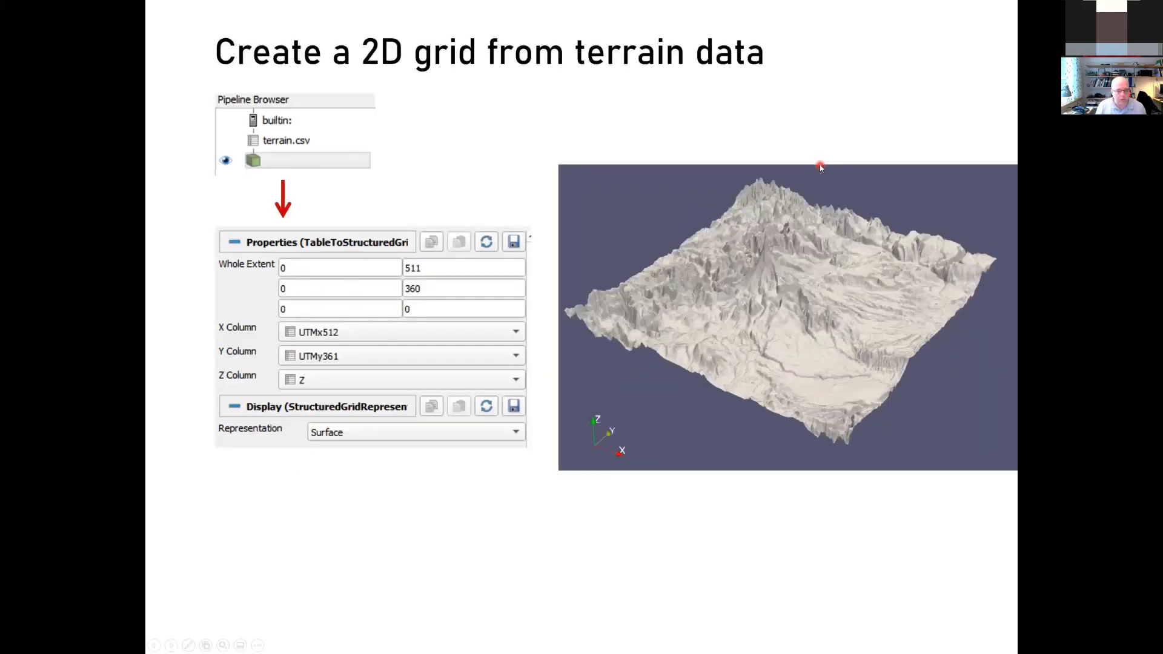
pyautogui.hotkey('alt', 'Tab')
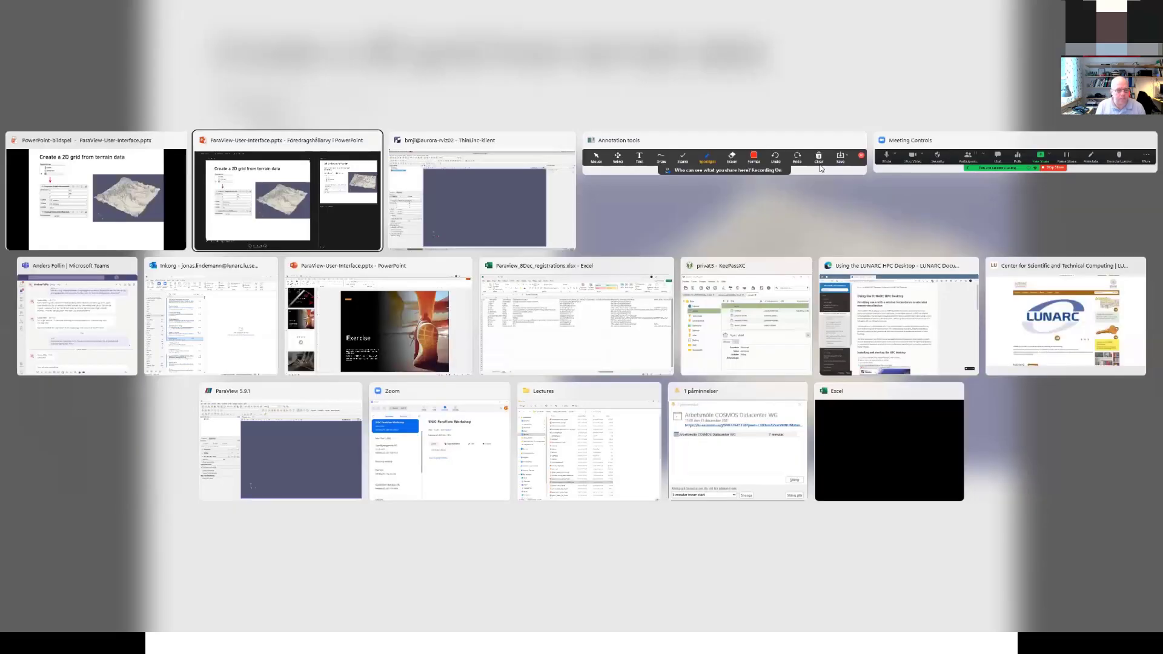
pyautogui.hotkey('alt', 'Tab')
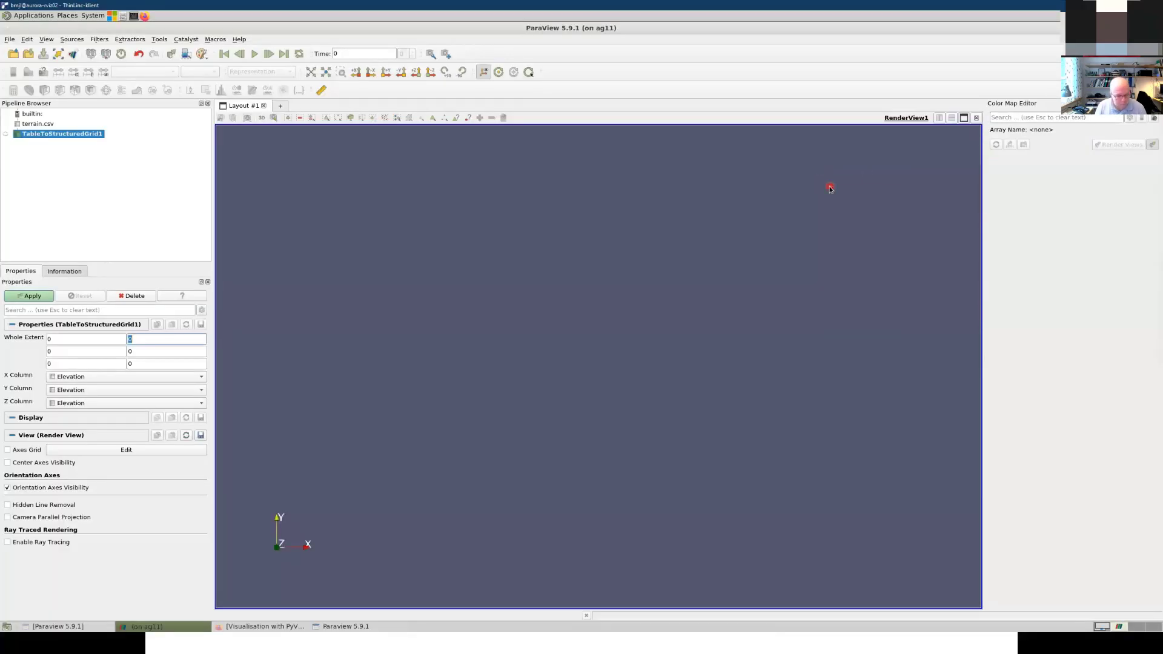
# Step: Set the structured grid's Whole Extent to 0–511 in the first direction and 0–360 in the second
pyautogui.write('511')
pyautogui.press('Tab')
pyautogui.press('Tab')
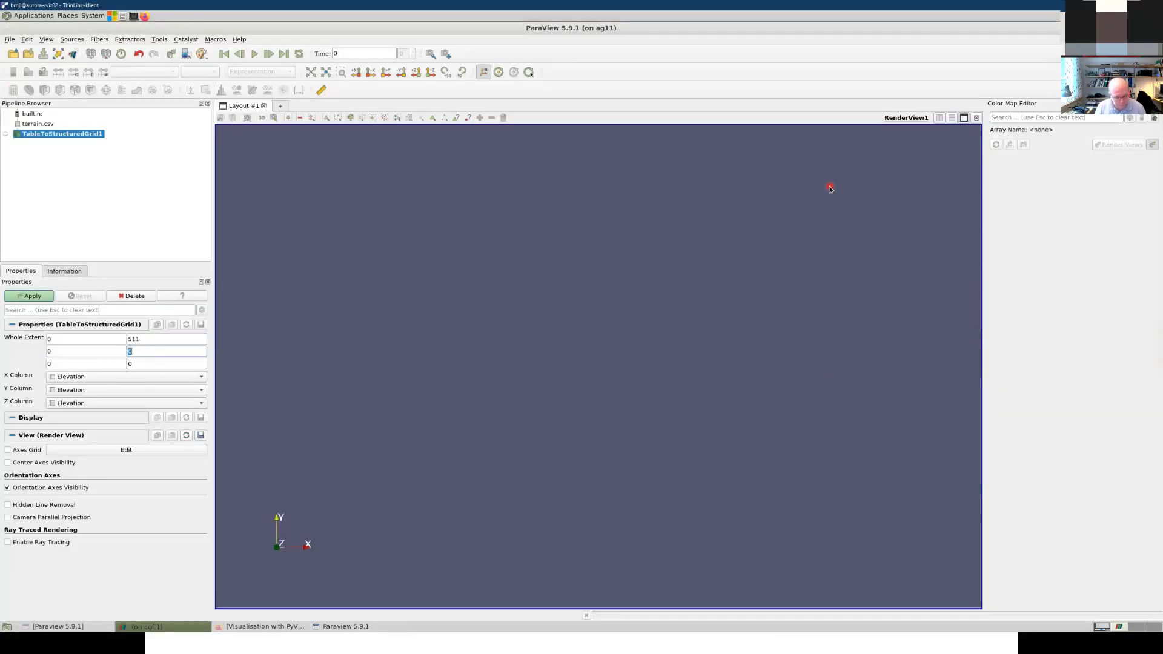
pyautogui.write('36')
pyautogui.press('Tab')
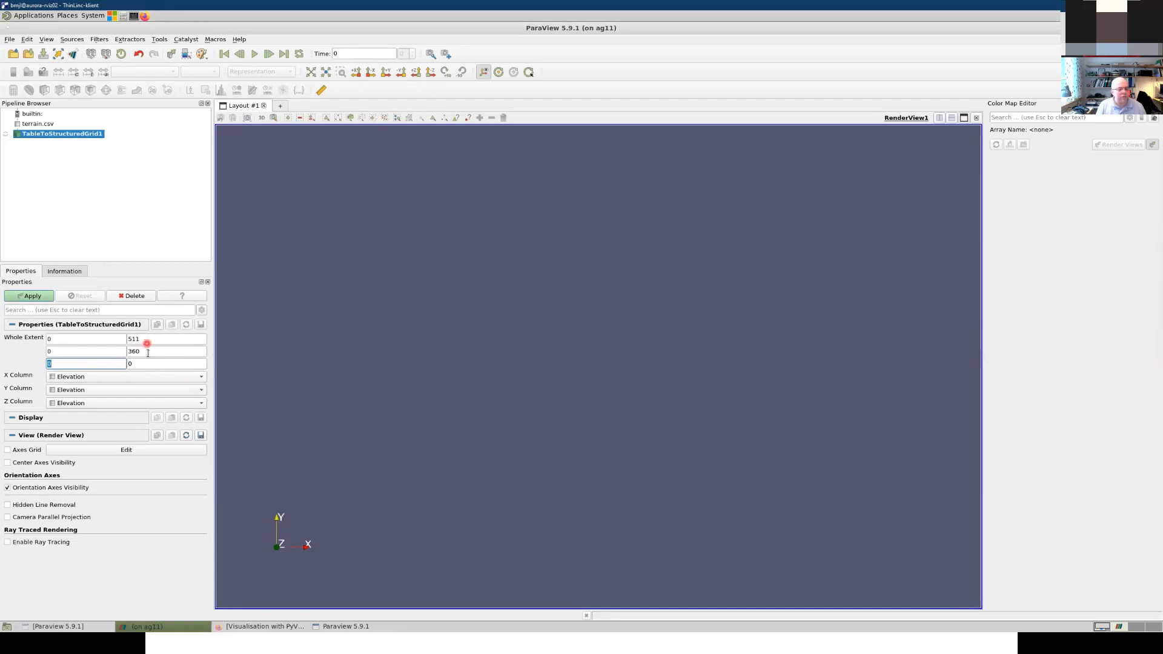
# Step: Assign UTMx512, UTMy361 and Z as the grid's X, Y and Z columns and generate the terrain surface
pyautogui.click(107, 379)
pyautogui.click(98, 409)
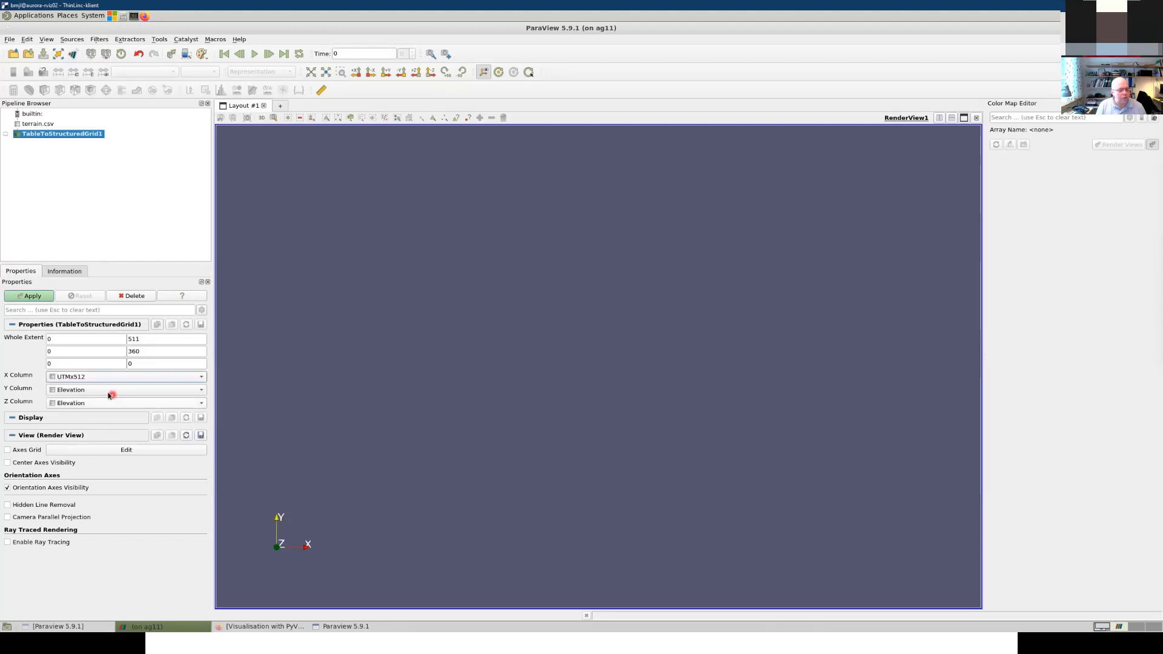
pyautogui.click(108, 393)
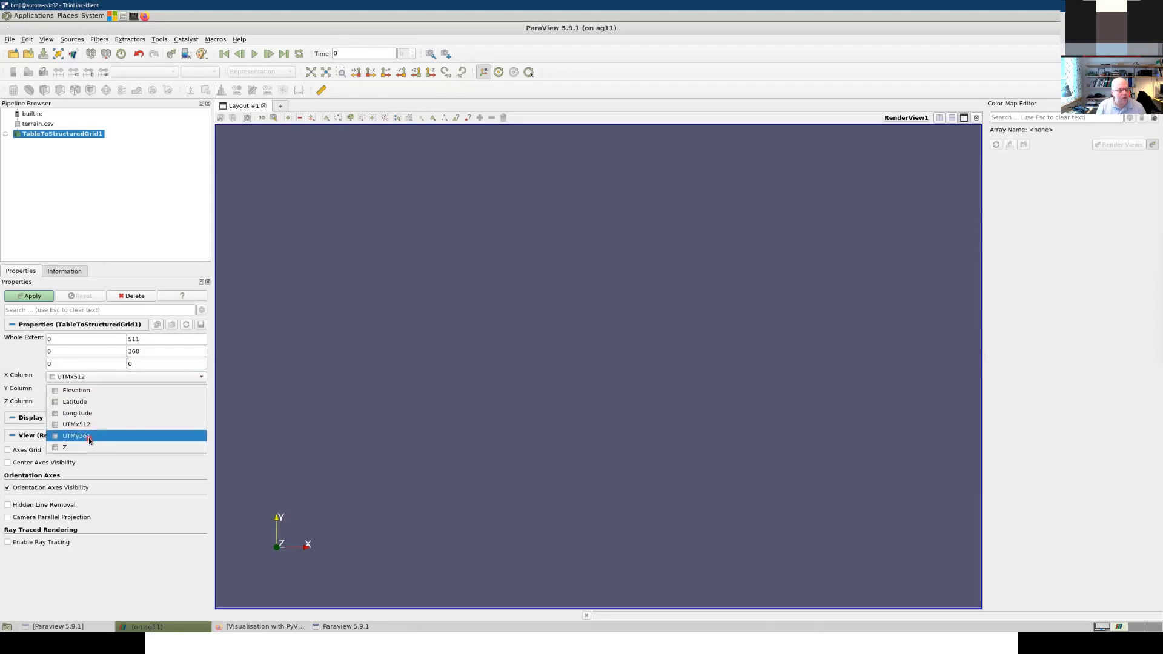
pyautogui.click(88, 438)
pyautogui.click(83, 402)
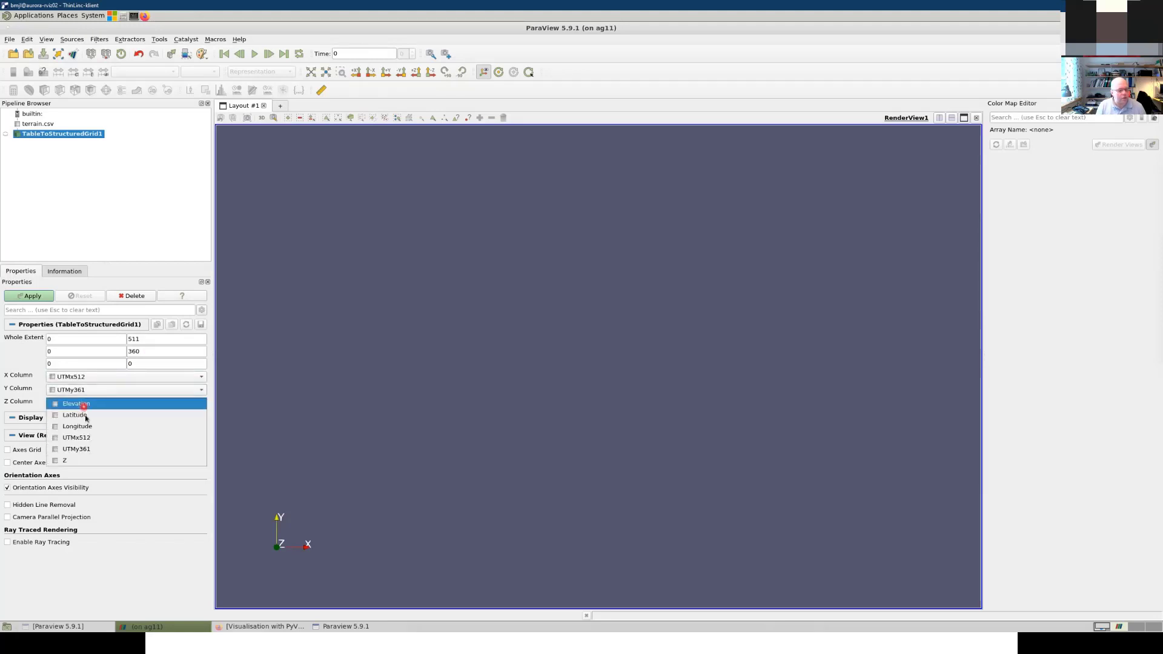
pyautogui.click(86, 405)
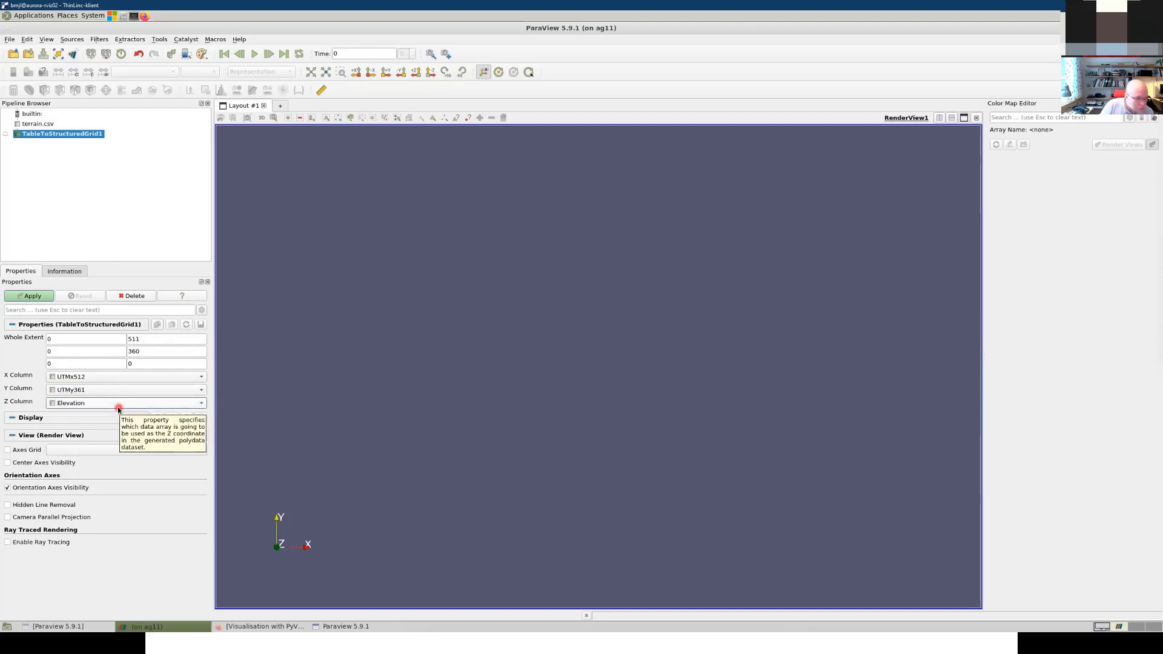
pyautogui.click(116, 404)
pyautogui.click(78, 461)
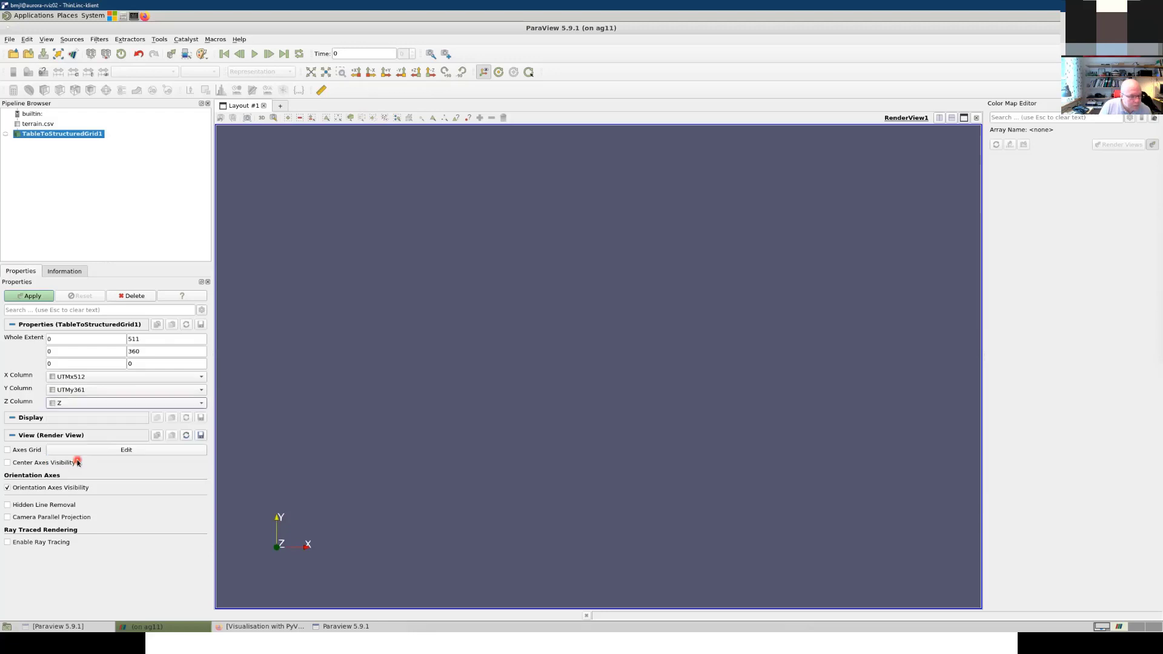
pyautogui.click(32, 298)
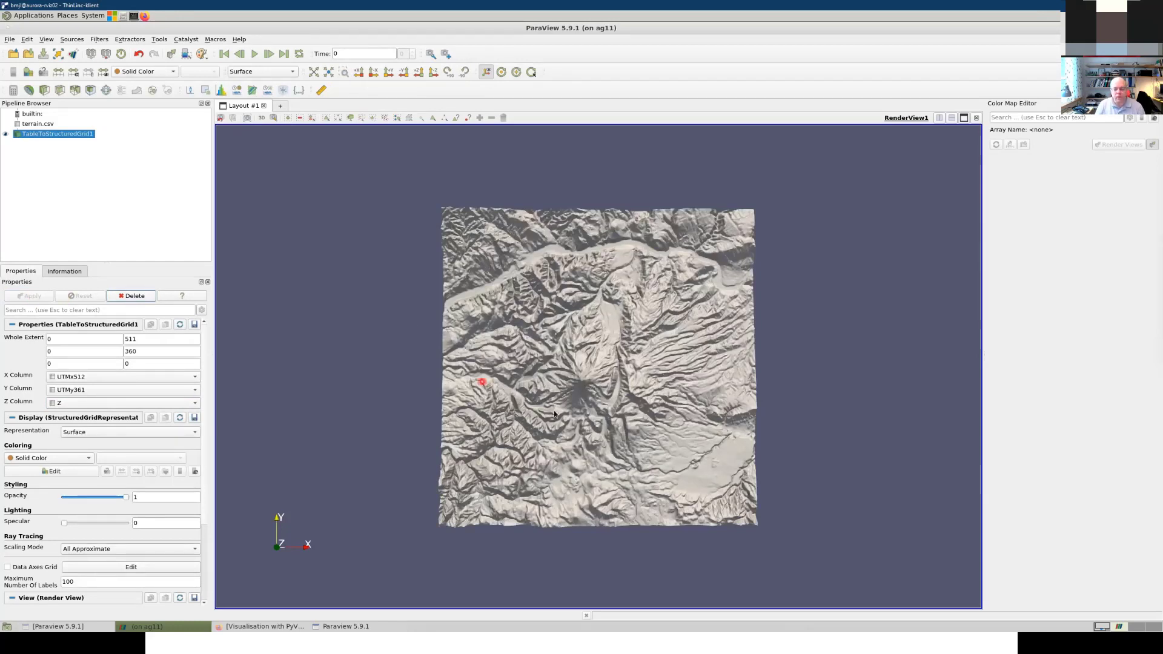
# Step: Inspect the terrain surface from an oblique angle, looking closely at the central peak and at the whole landscape
pyautogui.moveTo(557, 421); pyautogui.dragTo(554, 332)
pyautogui.moveTo(732, 466); pyautogui.dragTo(439, 427)
pyautogui.moveTo(749, 321); pyautogui.dragTo(619, 414)
pyautogui.scroll(5, 608, 397)
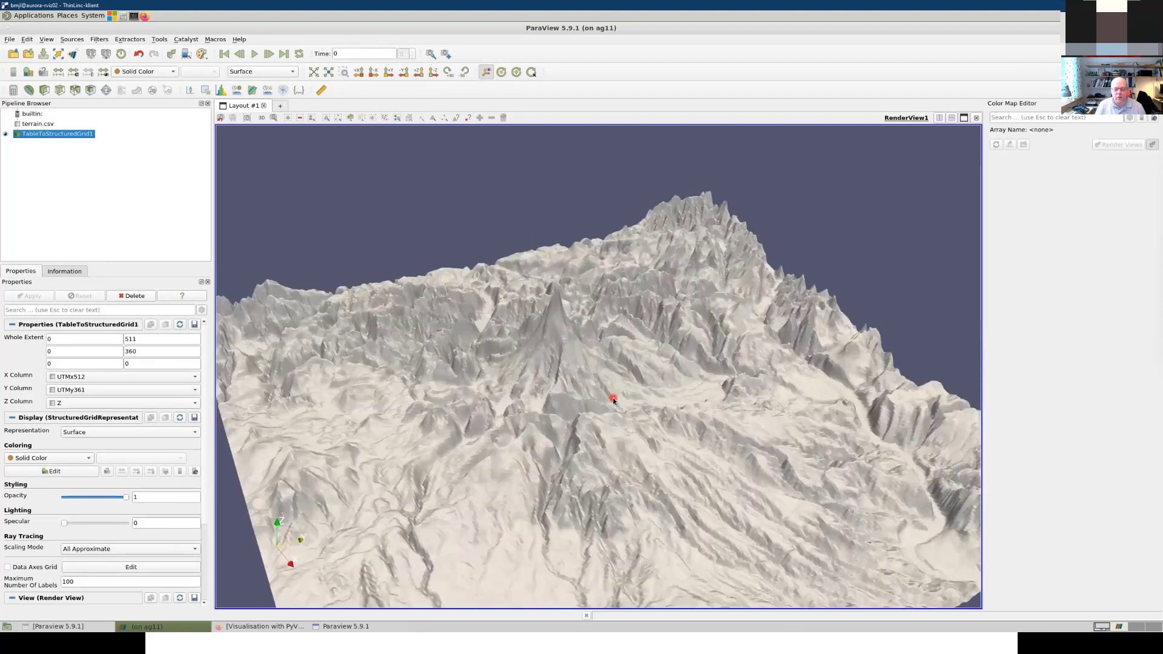
pyautogui.scroll(-2, 613, 397)
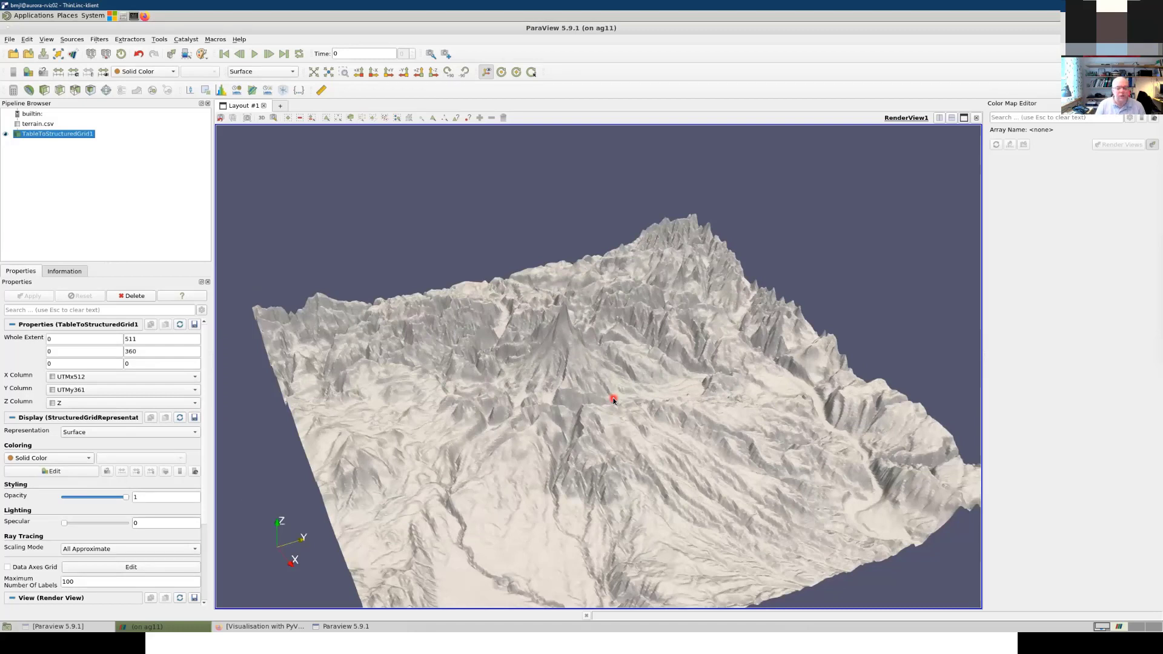
pyautogui.scroll(-2, 609, 394)
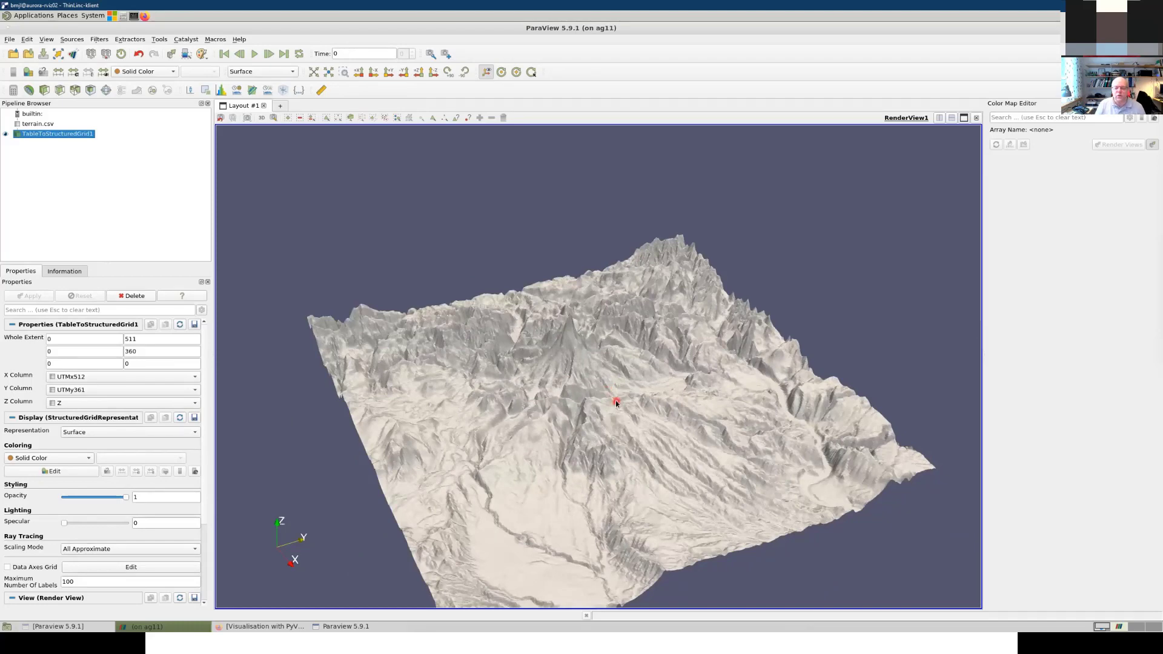
pyautogui.moveTo(632, 372); pyautogui.dragTo(647, 311, button='middle')
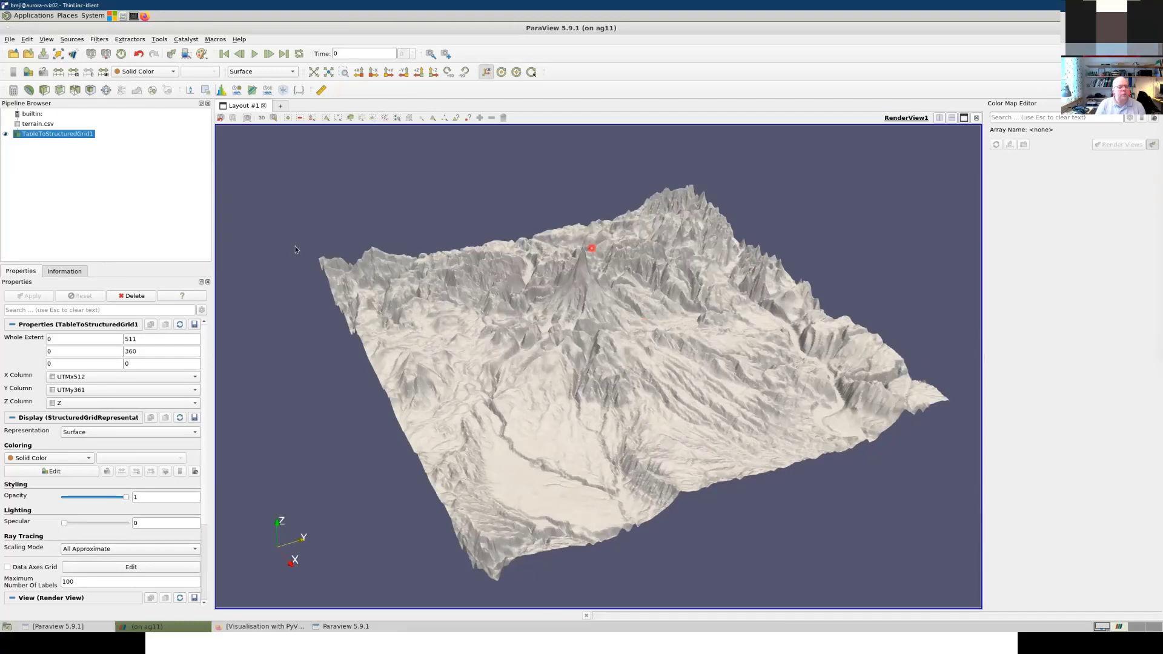
# Step: Add a Transform filter to the structured terrain grid
pyautogui.click(100, 39)
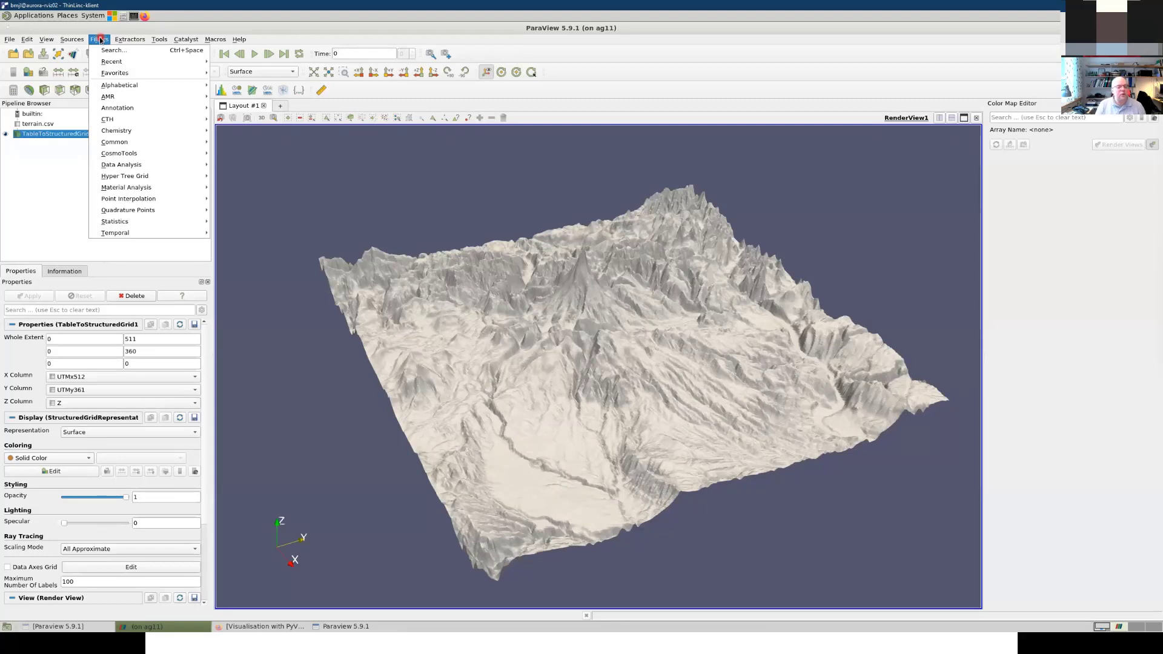
pyautogui.click(106, 52)
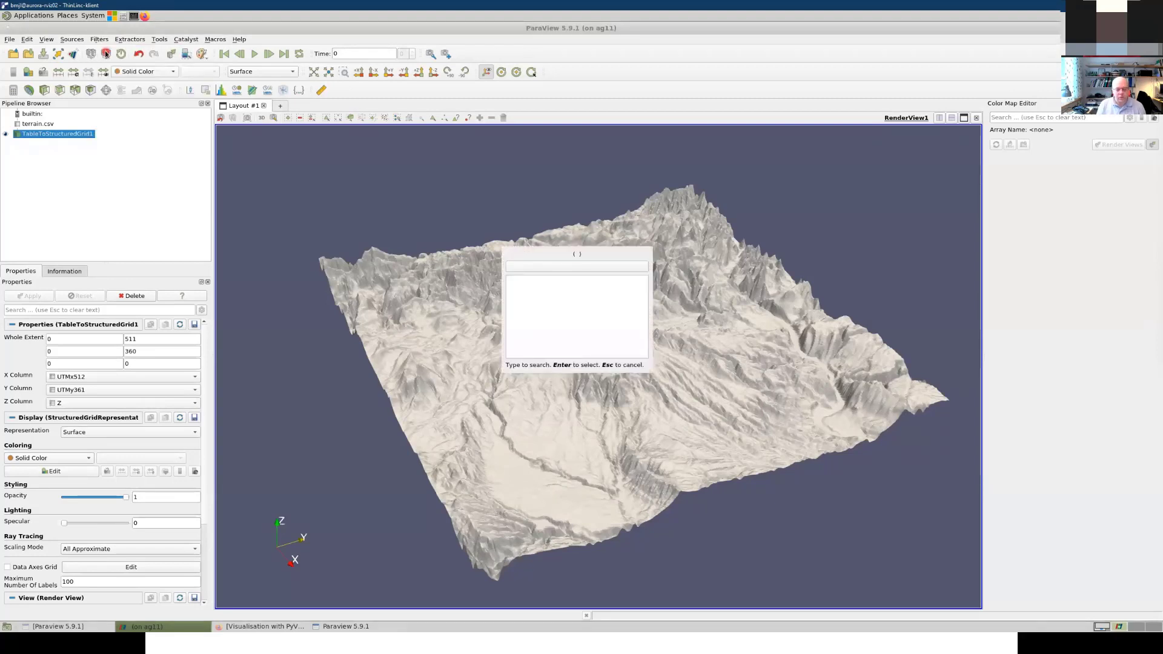
pyautogui.write('tran')
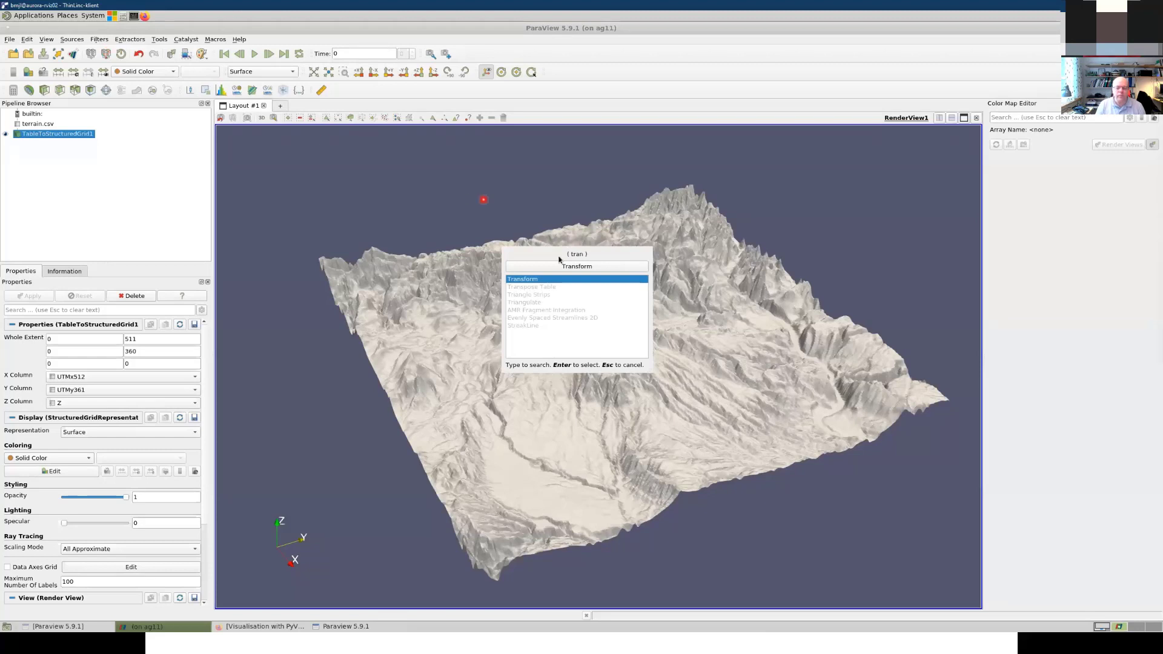
pyautogui.press('Return')
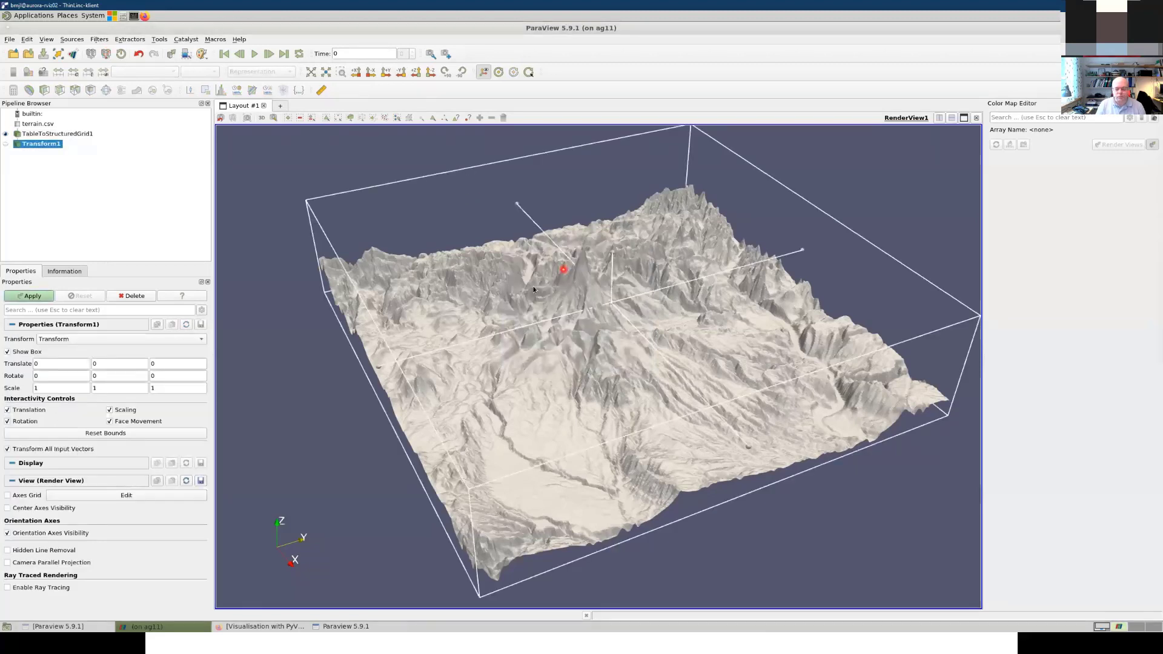
# Step: Set the Transform filter's X scale to 1.4194 and apply it to the terrain grid
pyautogui.doubleClick(56, 388)
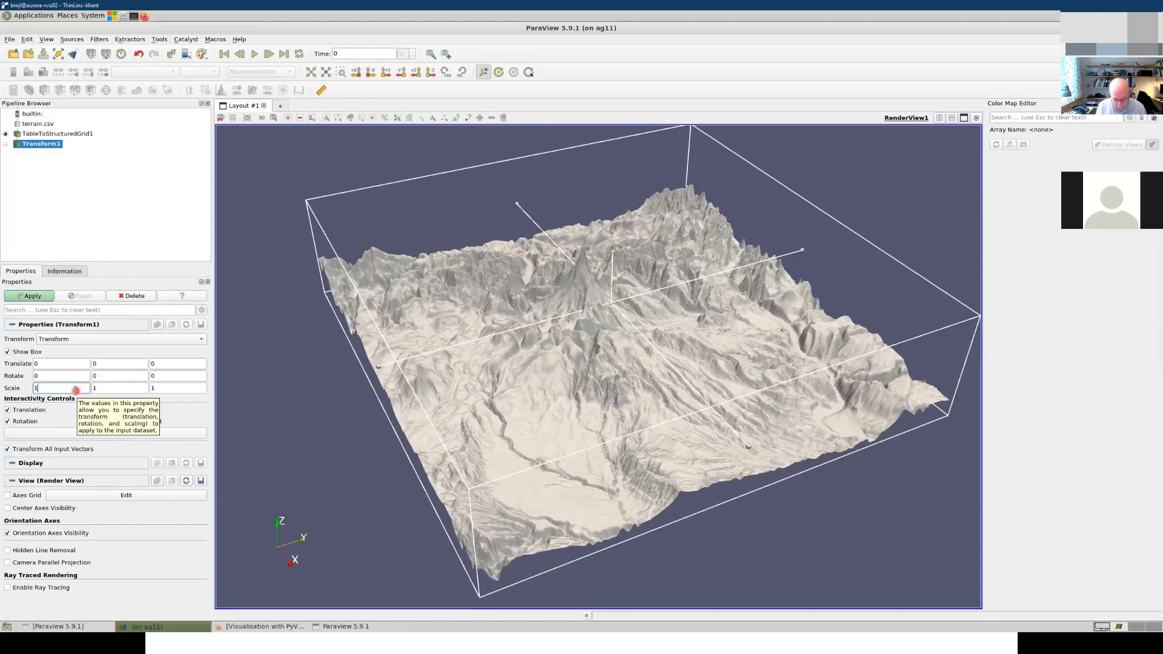
pyautogui.write('.49')
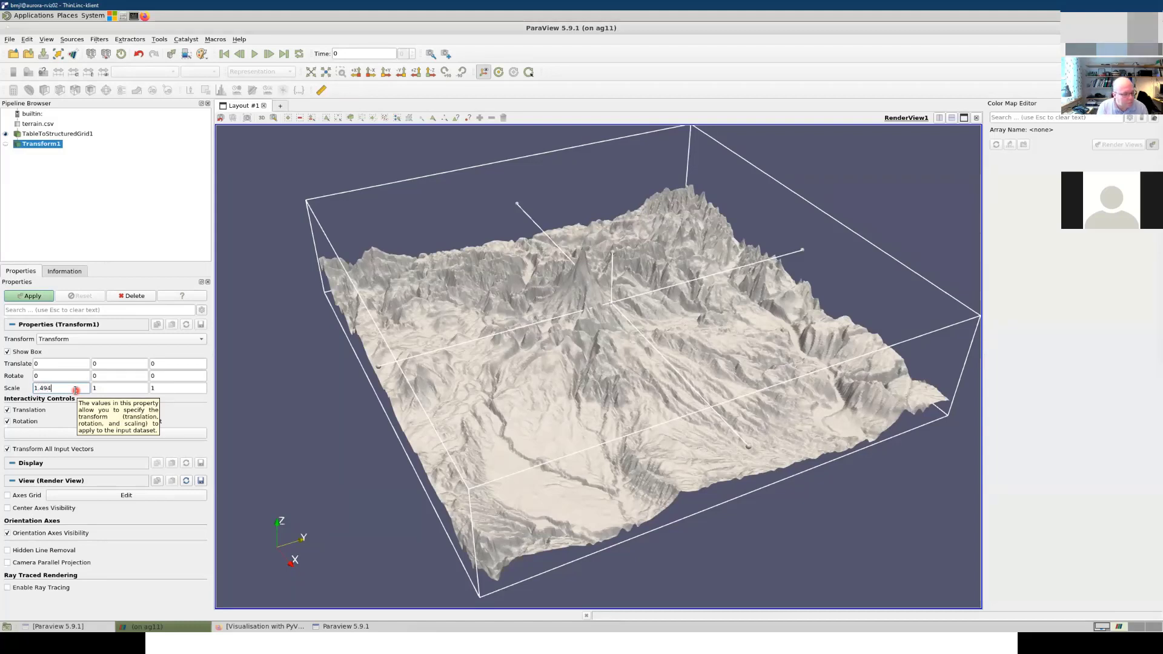
pyautogui.write('4')
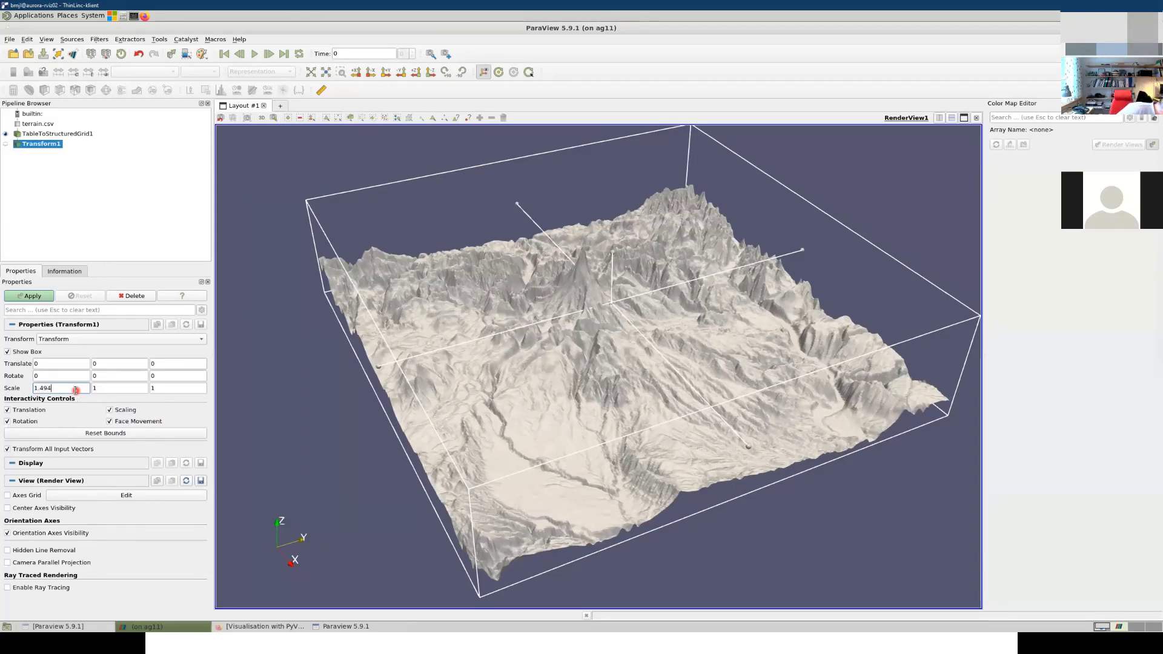
pyautogui.press('BackSpace')
pyautogui.press('BackSpace')
pyautogui.write('1')
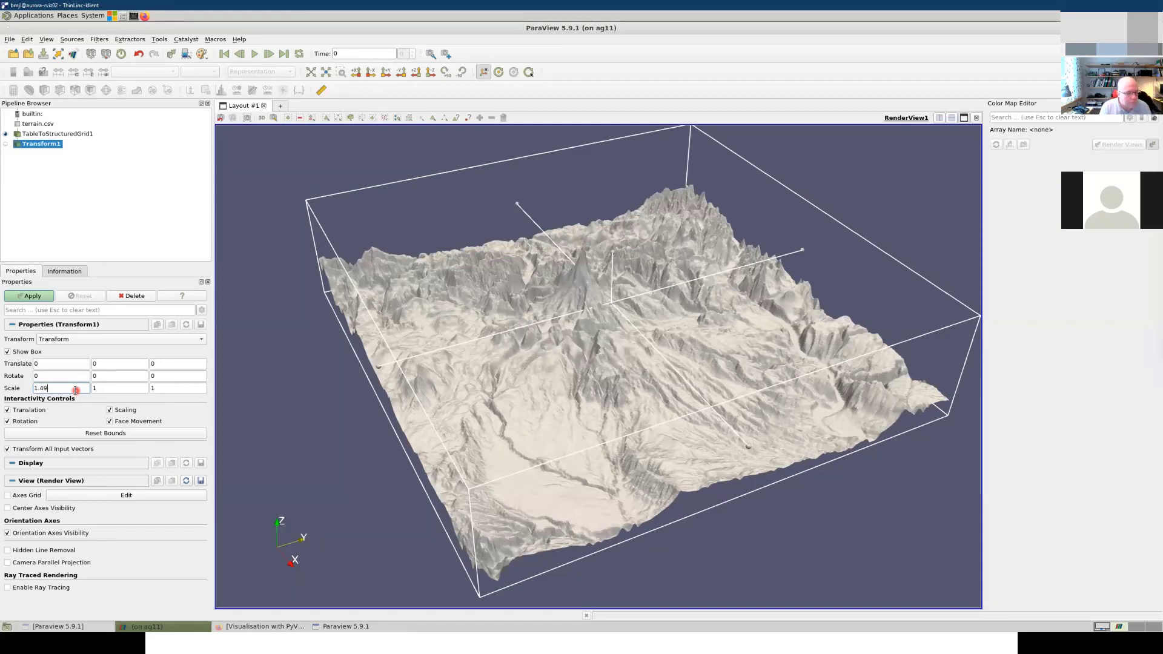
pyautogui.write('94')
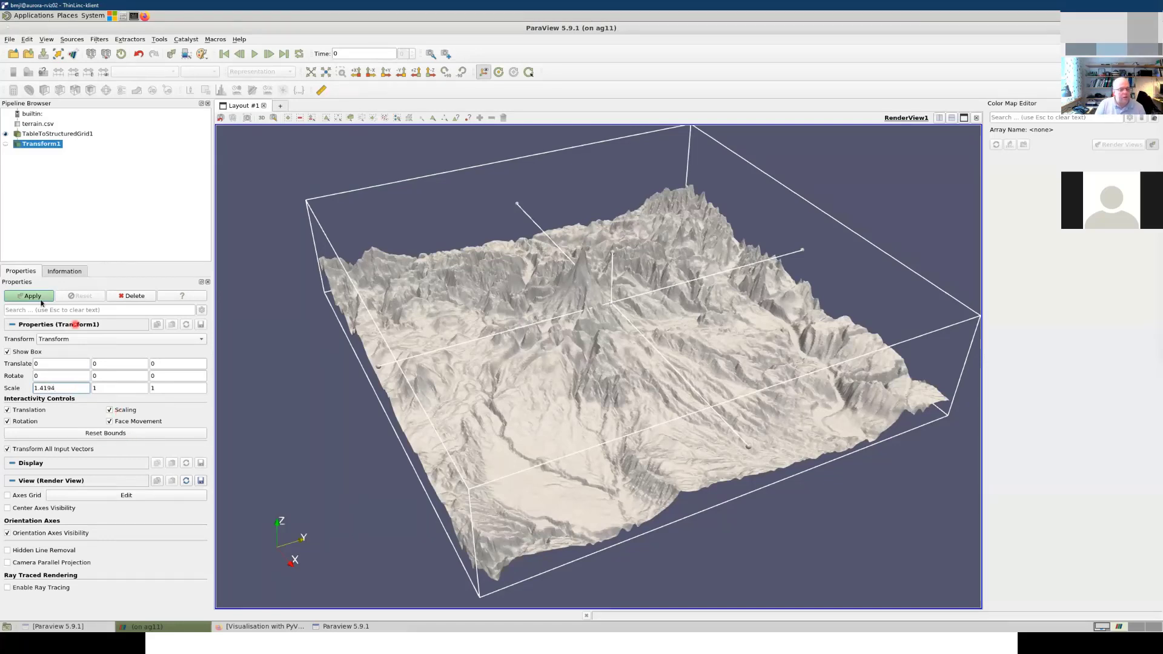
pyautogui.click(7, 144)
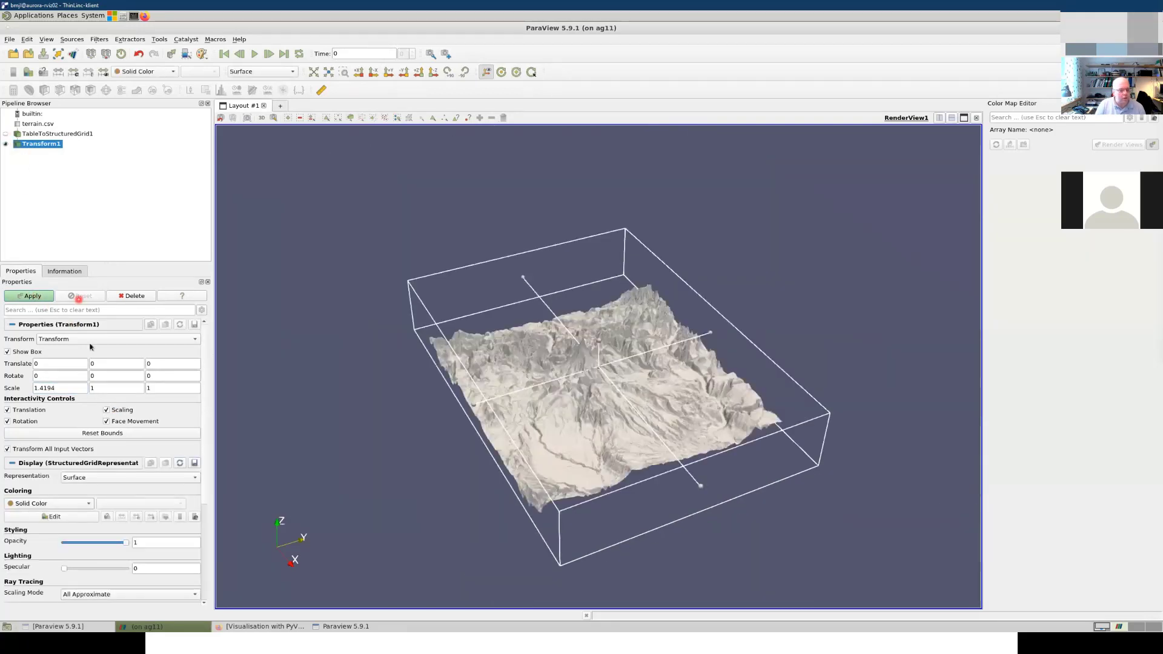
pyautogui.click(33, 297)
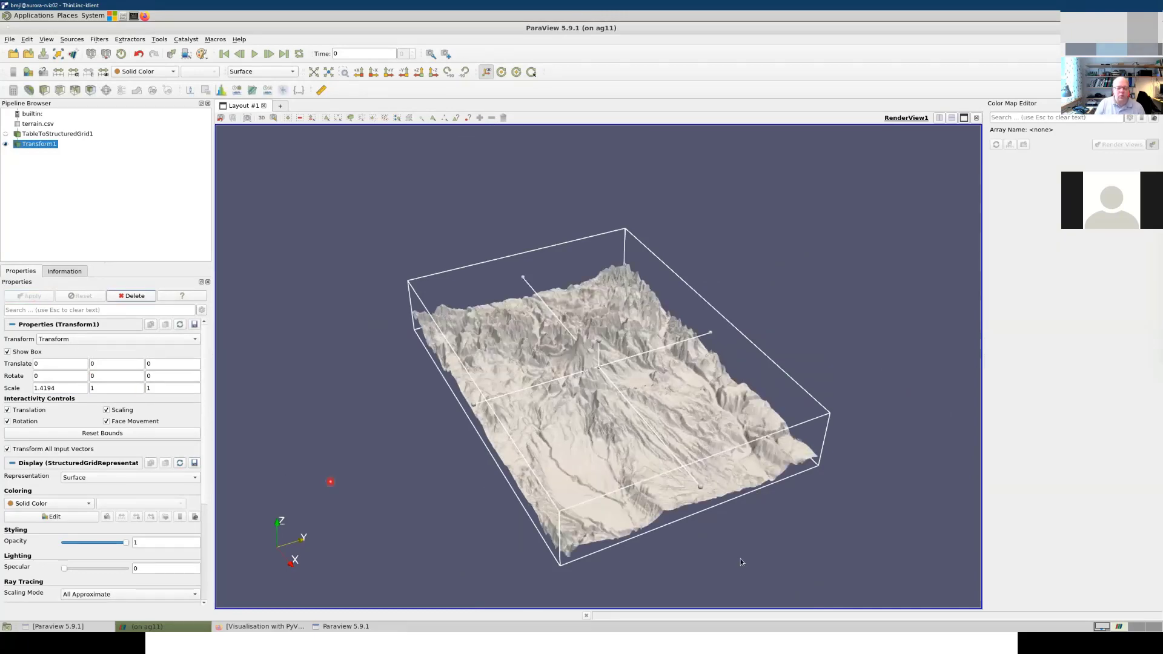
pyautogui.moveTo(707, 564); pyautogui.dragTo(872, 259)
pyautogui.moveTo(891, 334); pyautogui.dragTo(877, 394)
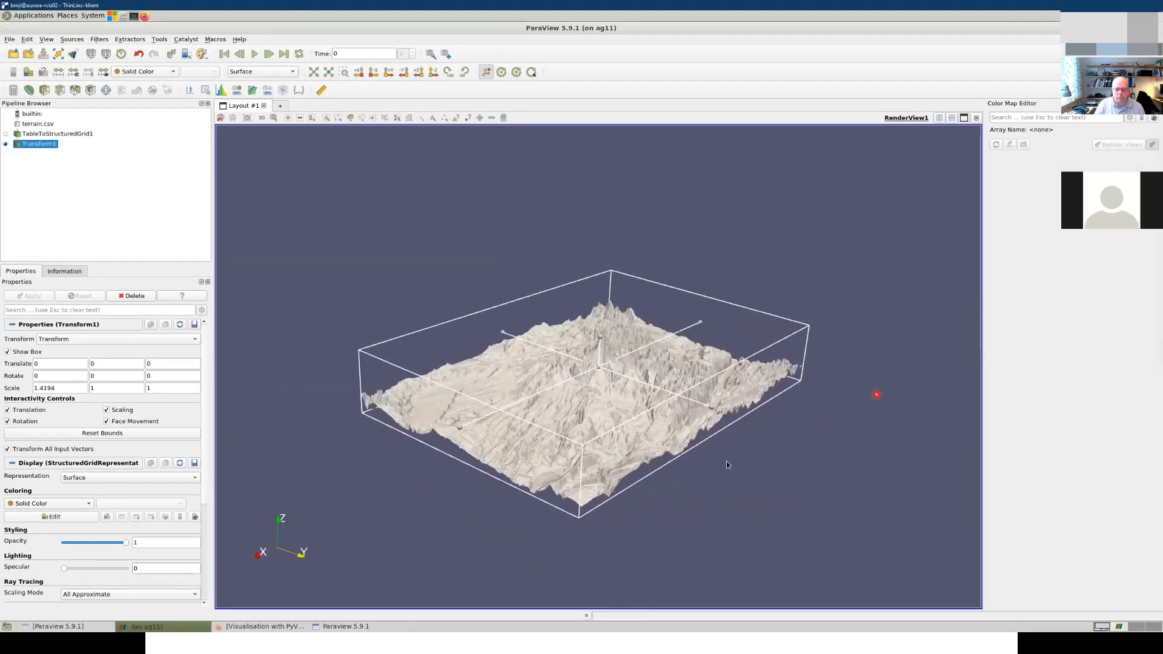
pyautogui.moveTo(733, 457); pyautogui.dragTo(685, 474)
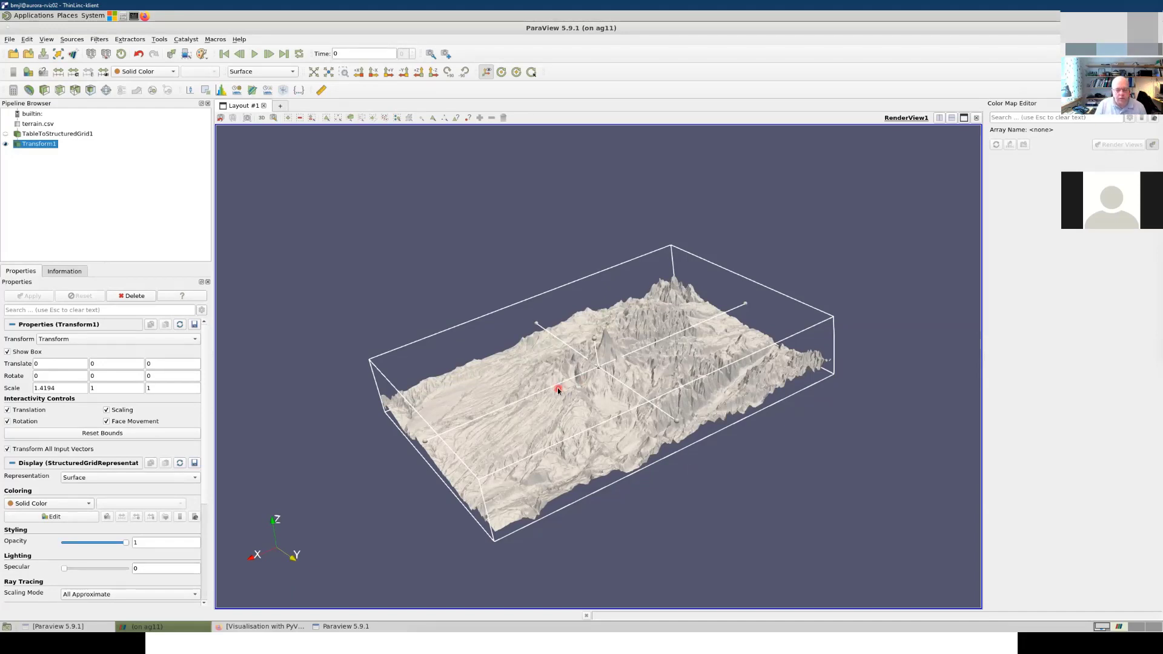
pyautogui.hotkey('alt', 'Tab')
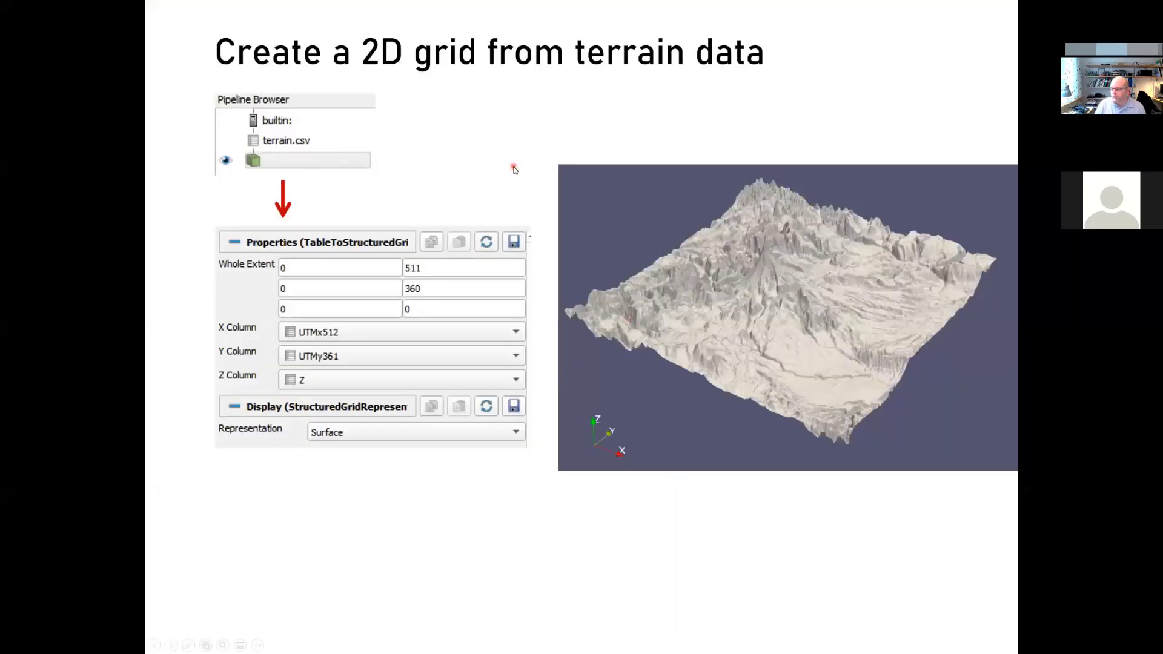
pyautogui.click(513, 169)
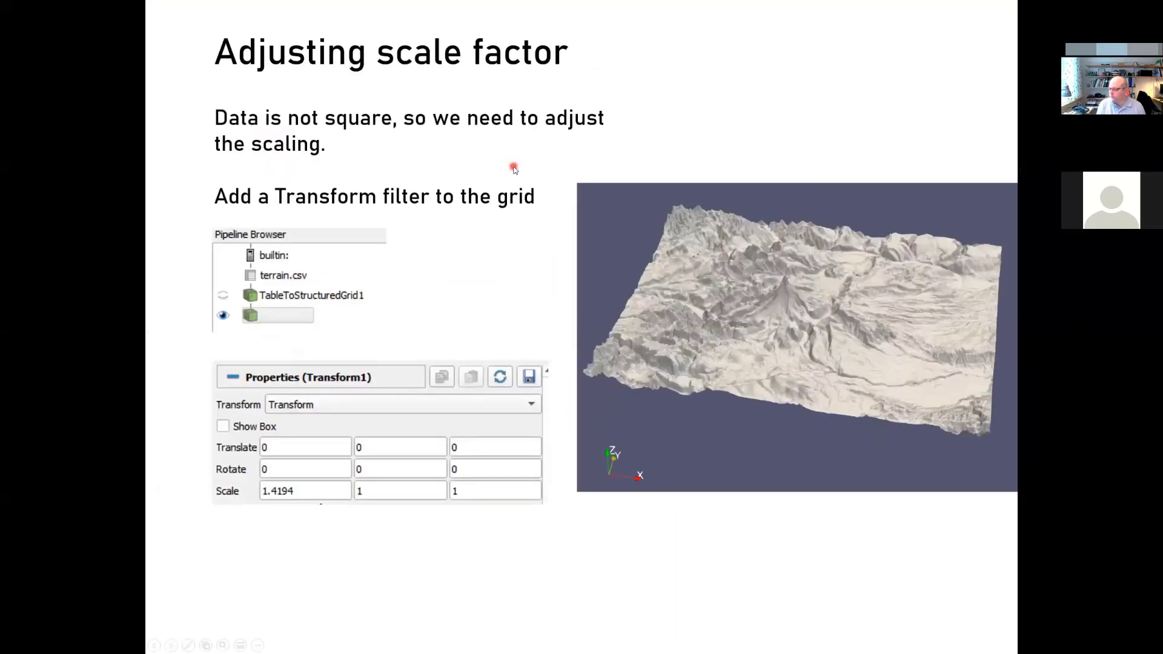
pyautogui.press('Right')
pyautogui.press('Left')
pyautogui.press('Right')
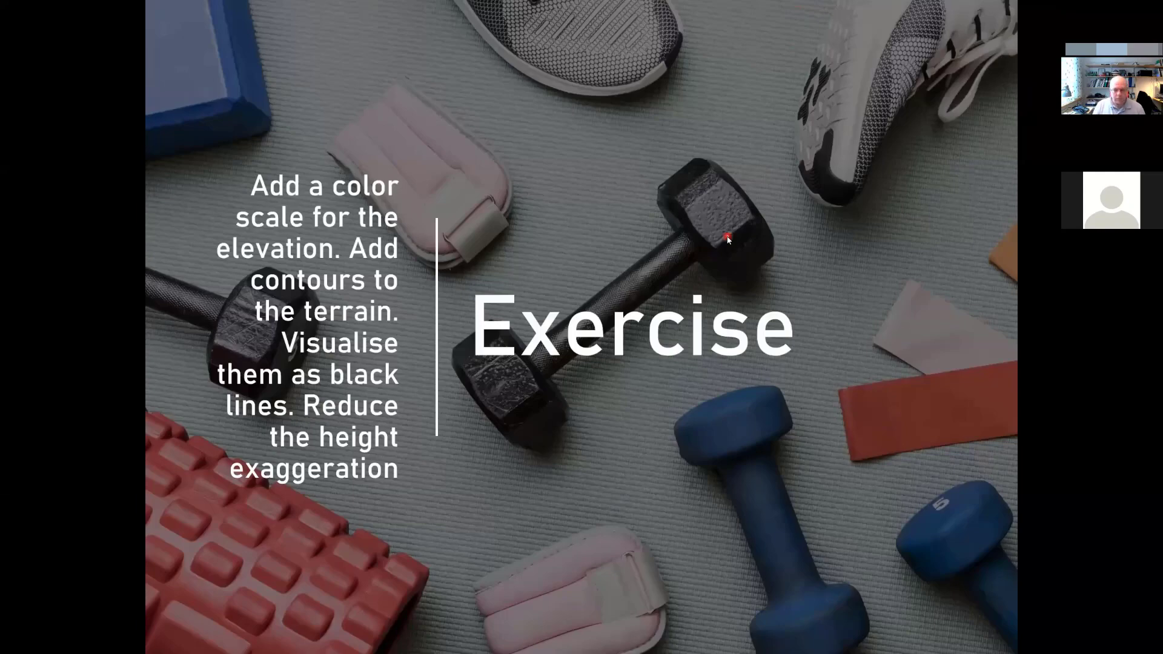
pyautogui.hotkey('alt', 'Tab')
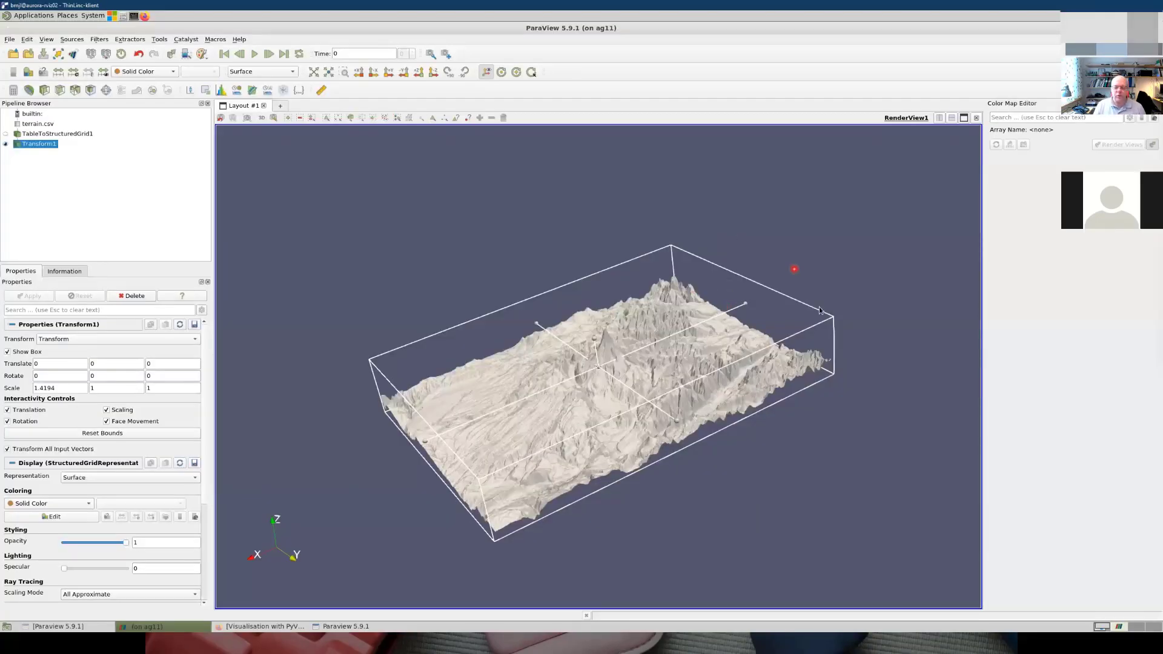
# Step: Color the transformed terrain by Elevation and hide the transform box
pyautogui.moveTo(819, 310); pyautogui.dragTo(576, 393)
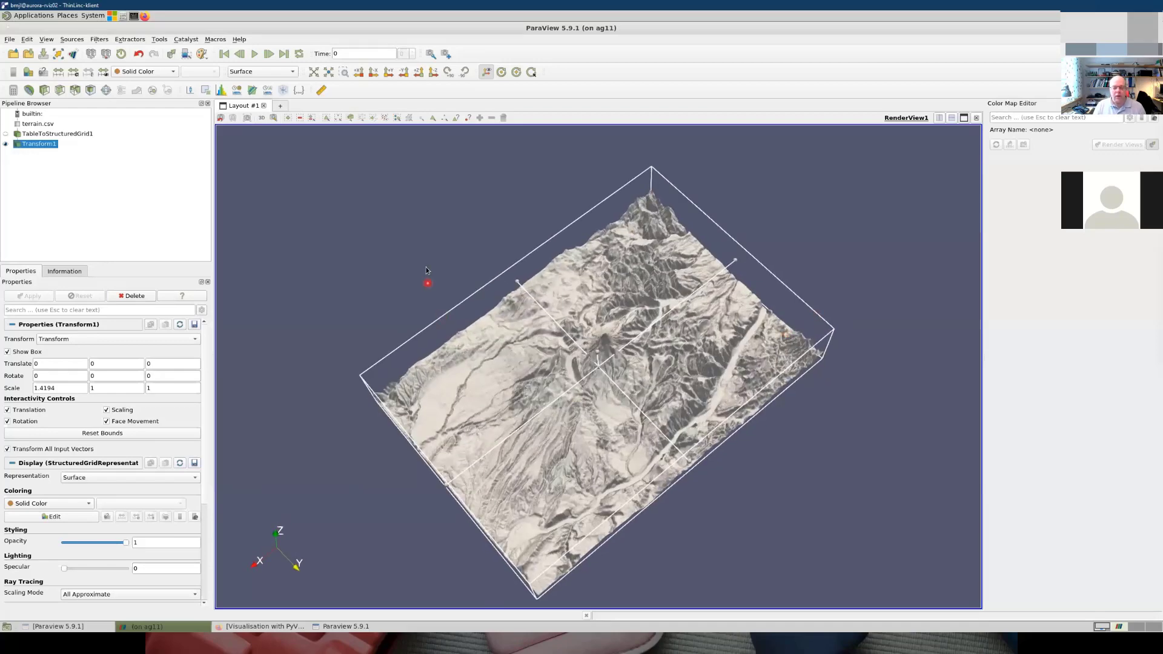
pyautogui.moveTo(427, 270); pyautogui.dragTo(428, 239)
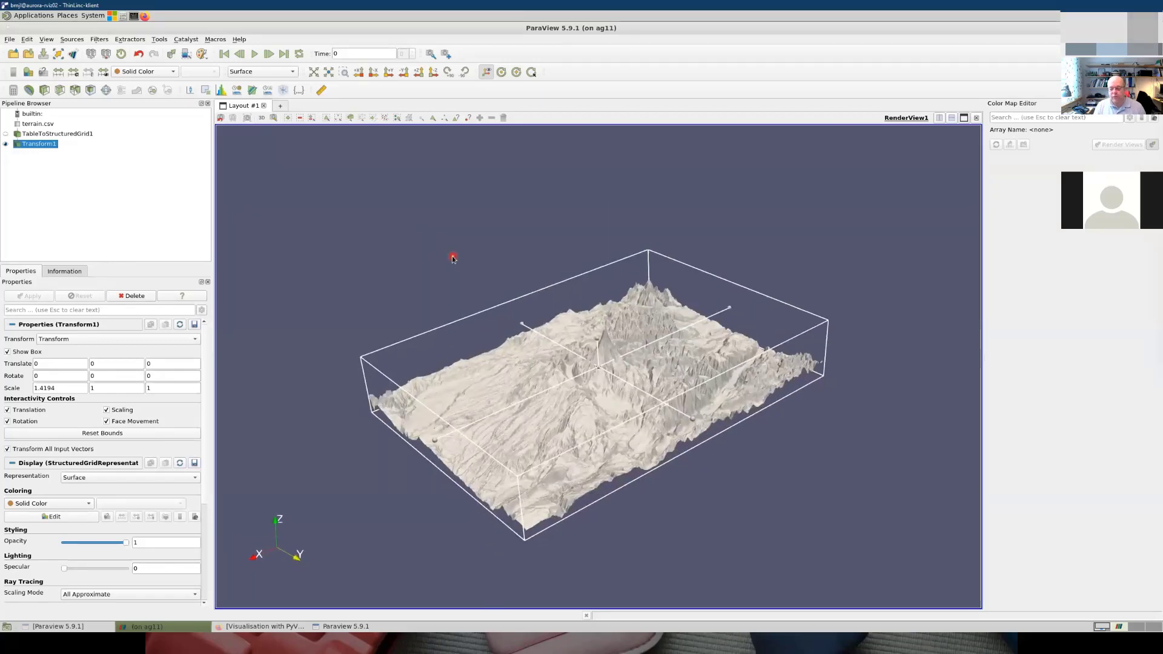
pyautogui.click(81, 505)
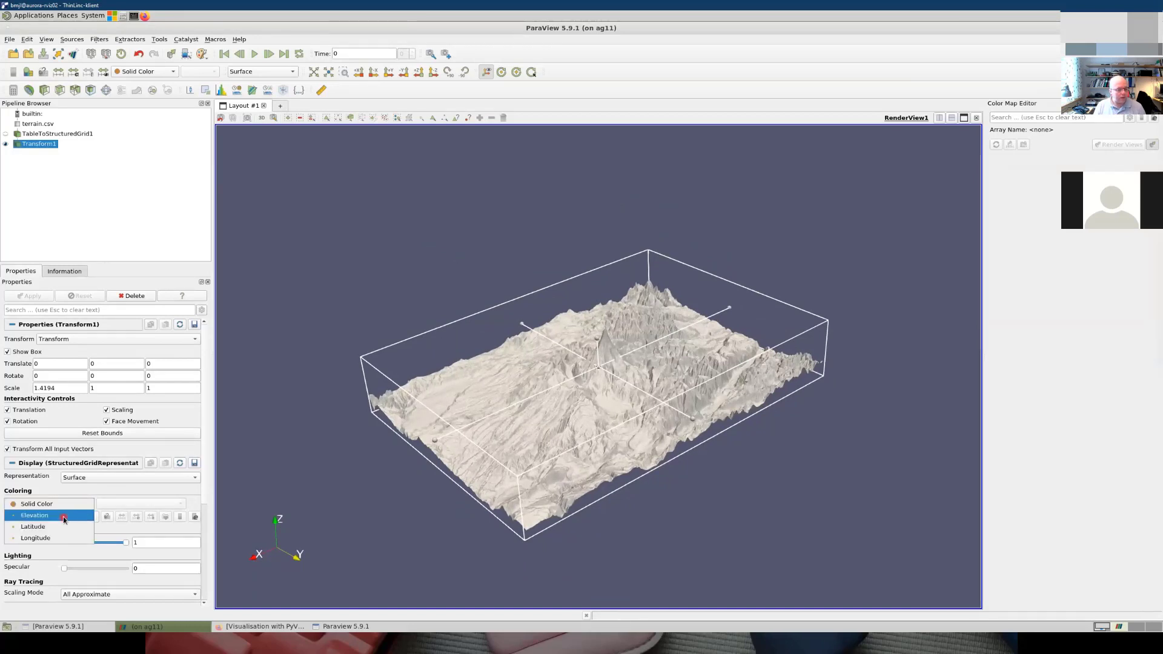
pyautogui.click(65, 516)
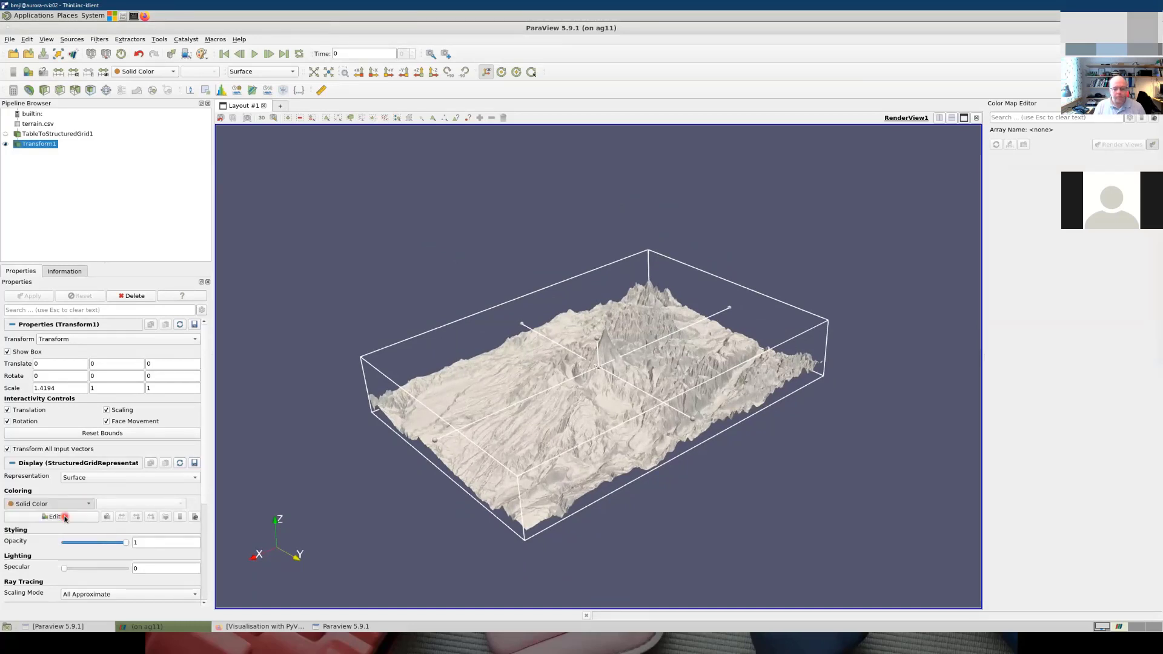
pyautogui.moveTo(812, 445); pyautogui.dragTo(849, 411)
pyautogui.moveTo(781, 427); pyautogui.dragTo(620, 471)
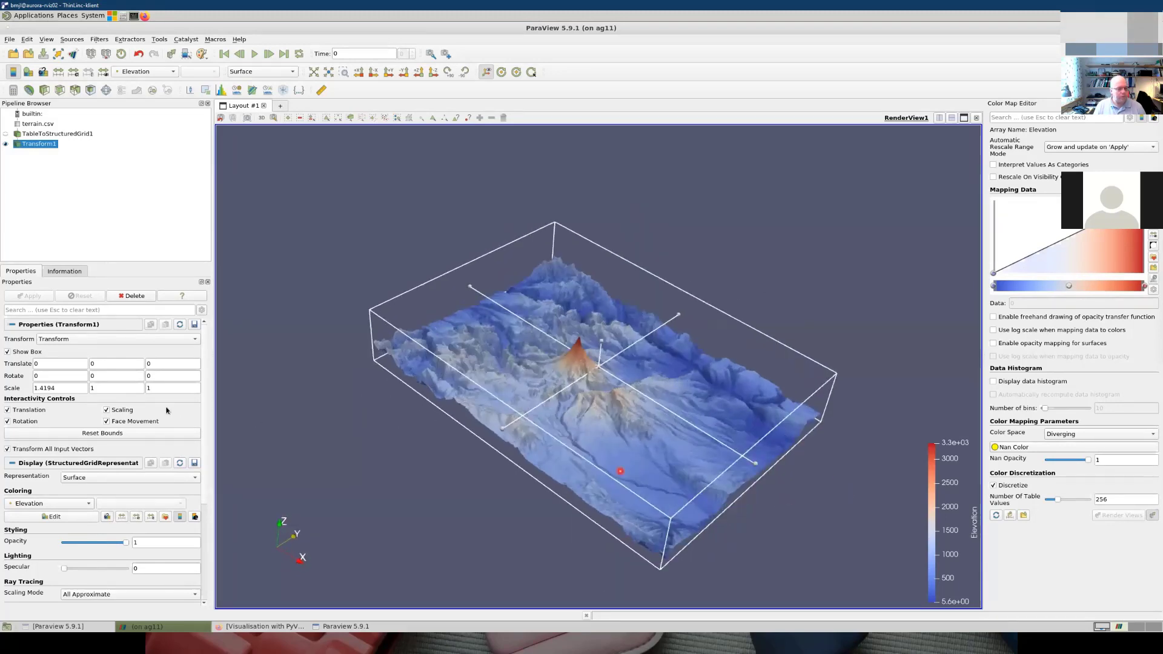
pyautogui.click(7, 352)
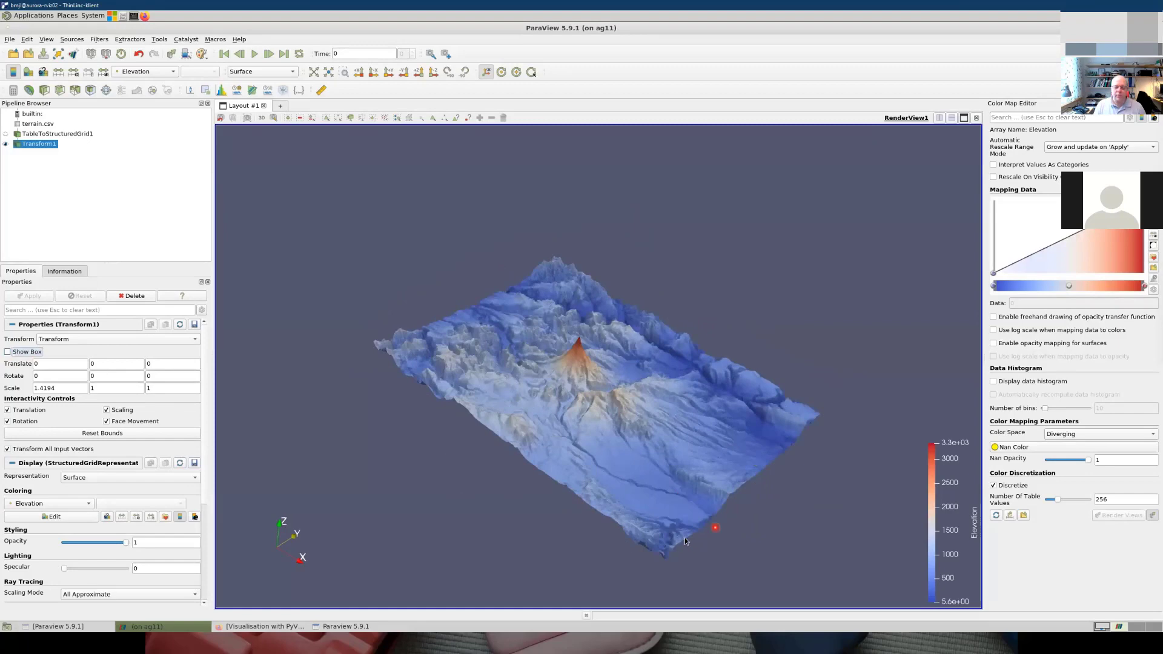
# Step: Add a Contour filter to the transformed terrain and clear its default isosurface value
pyautogui.moveTo(685, 536); pyautogui.dragTo(638, 398)
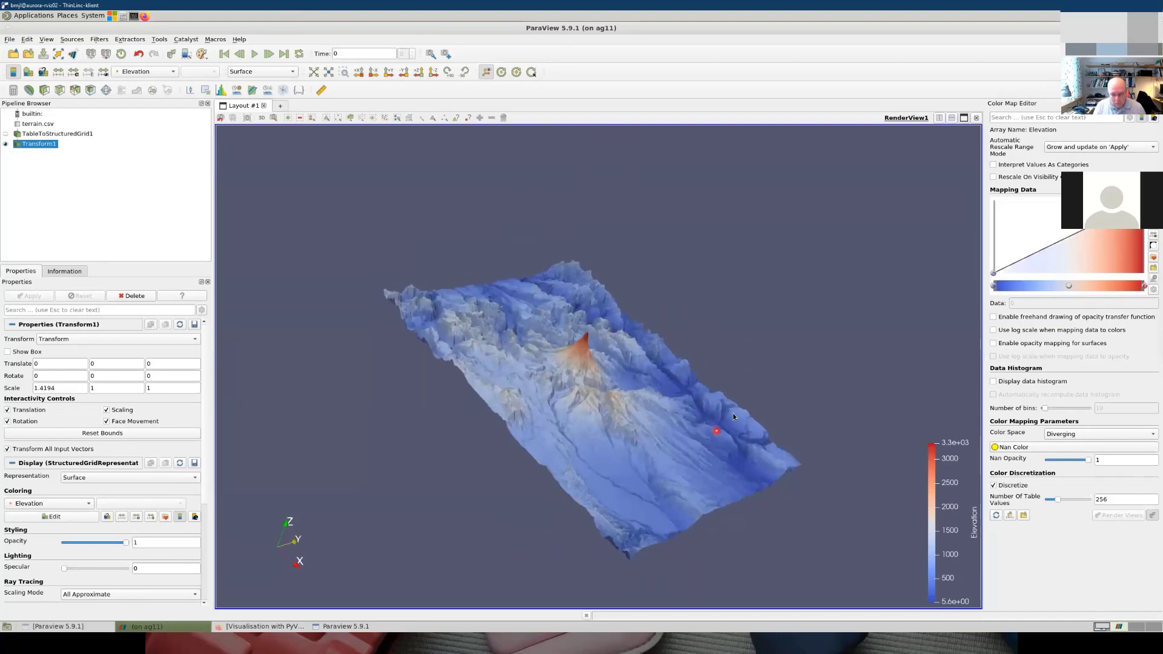
pyautogui.moveTo(732, 415); pyautogui.dragTo(602, 387)
pyautogui.scroll(5, 602, 385)
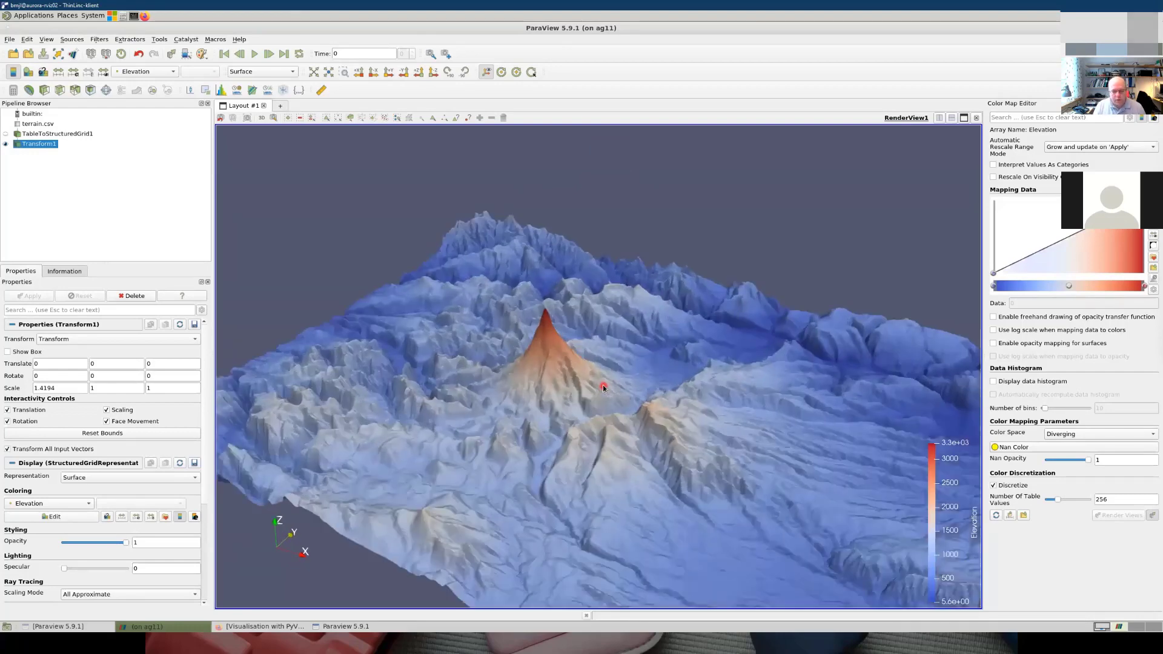
pyautogui.click(28, 91)
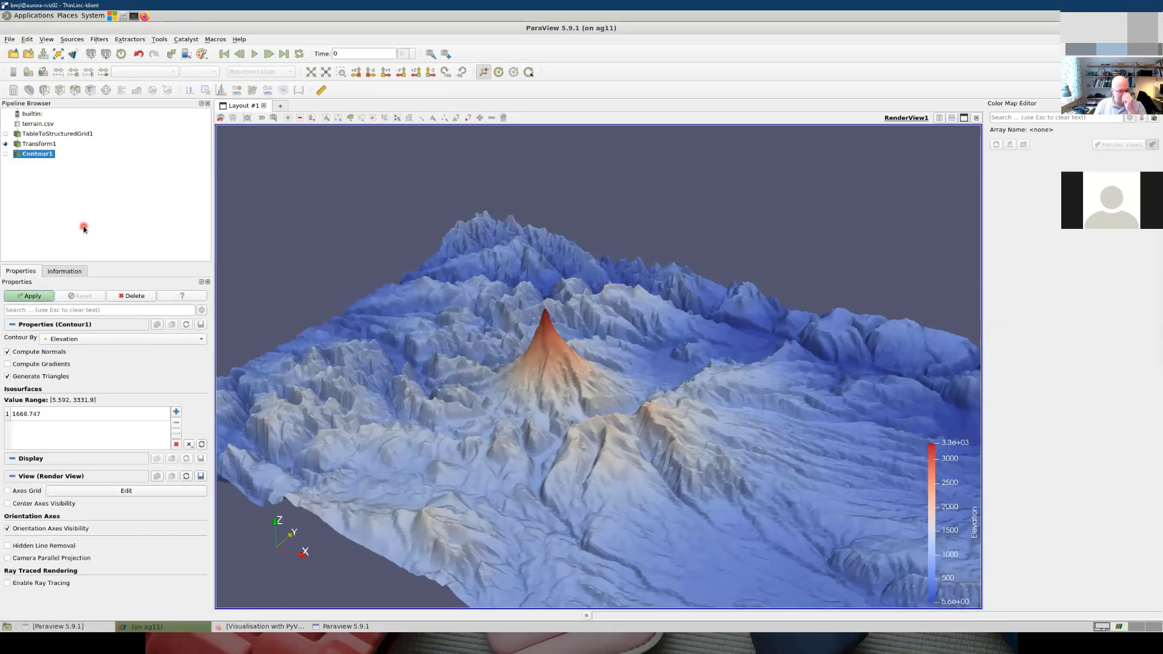
pyautogui.click(176, 446)
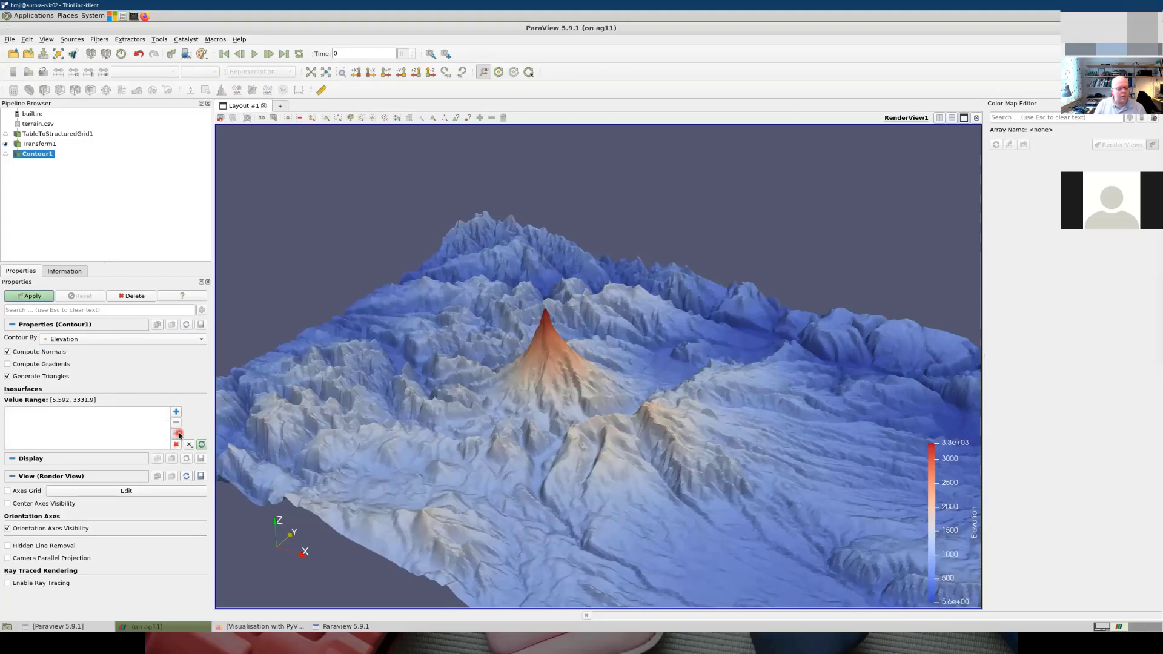
# Step: Fill the contour's isosurface values with a linear number series of 20 samples over the full elevation range
pyautogui.click(177, 434)
pyautogui.click(470, 333)
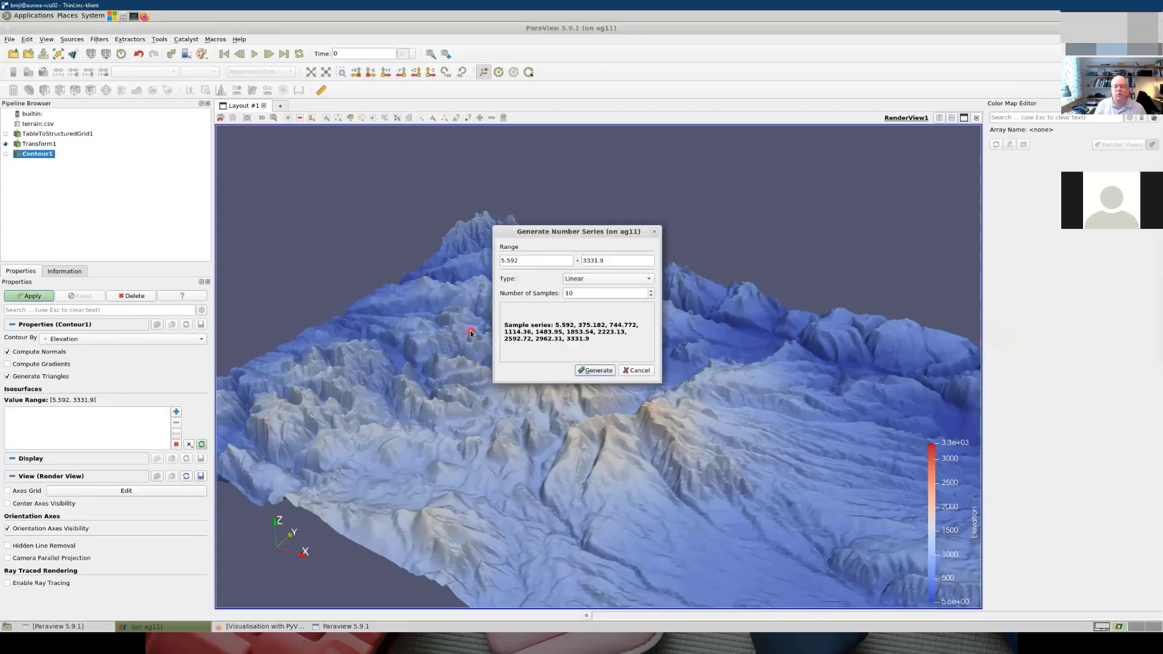
pyautogui.click(593, 296)
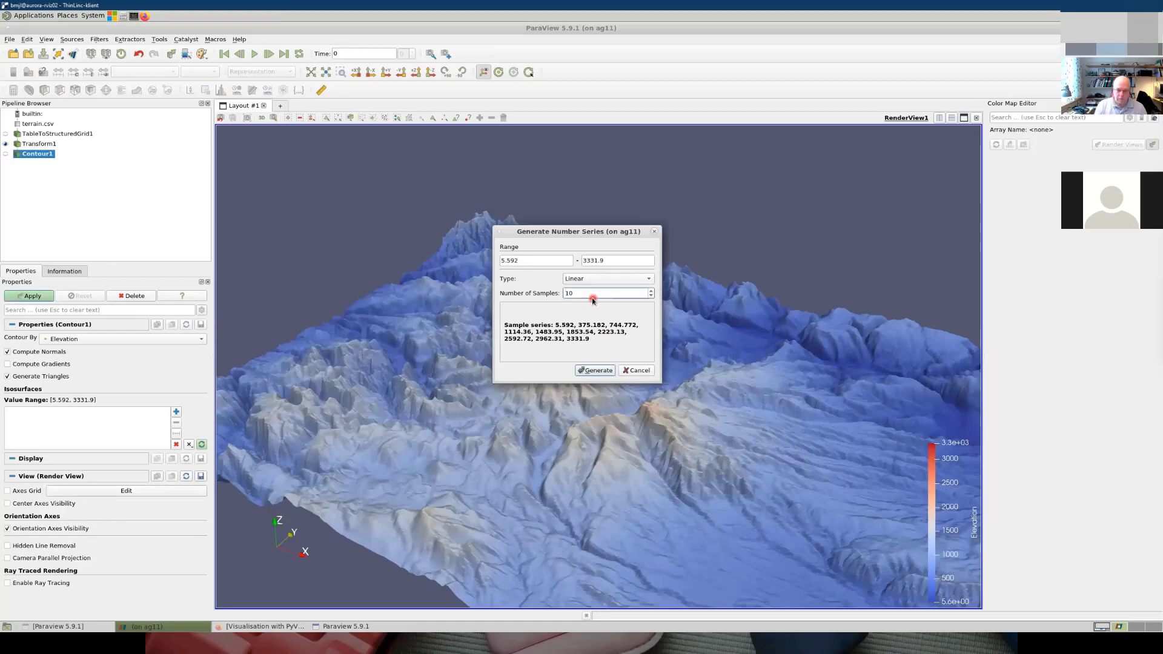
pyautogui.press('BackSpace')
pyautogui.press('BackSpace')
pyautogui.write('20')
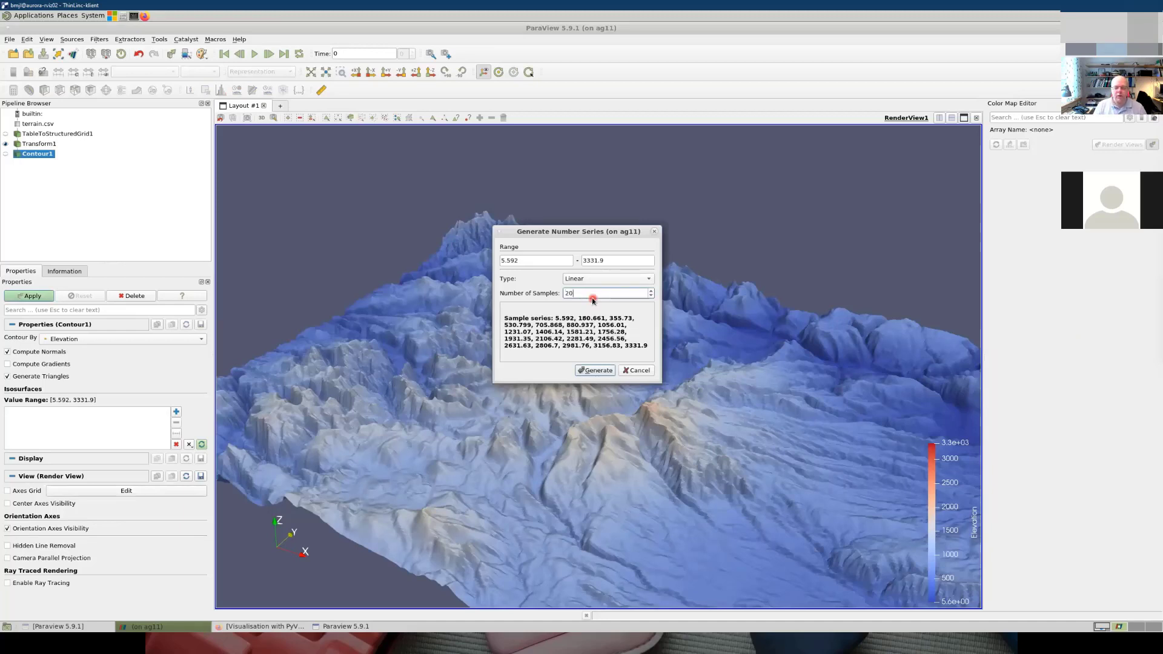
pyautogui.click(590, 370)
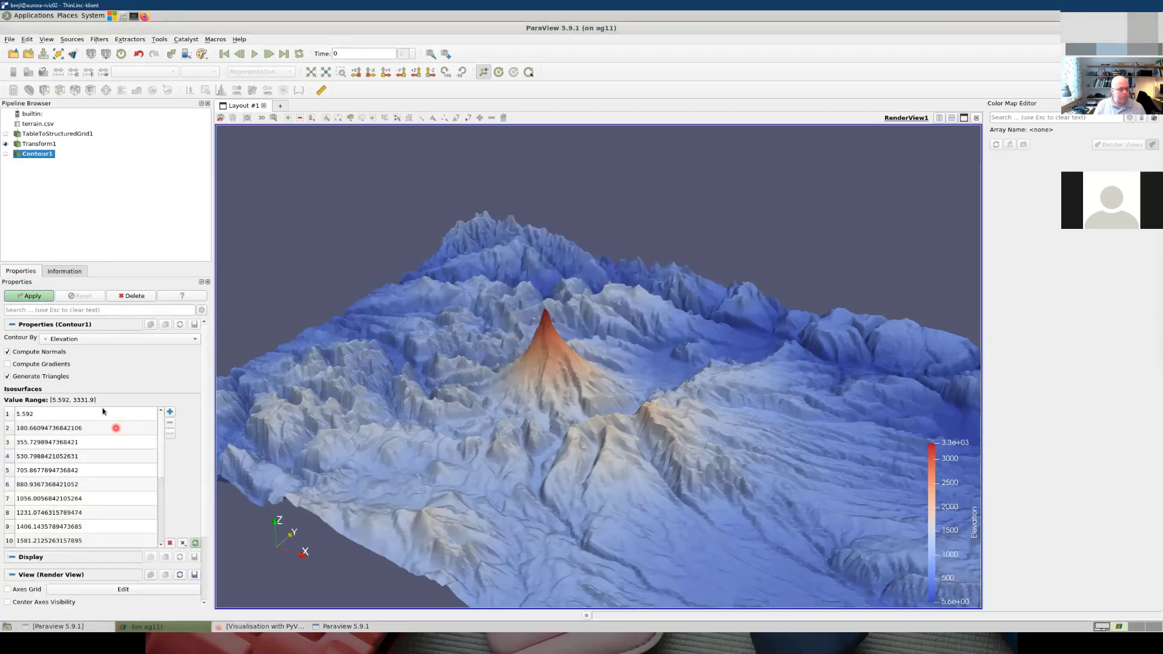
# Step: Generate the contour lines and show the transformed terrain surface together with them
pyautogui.click(31, 298)
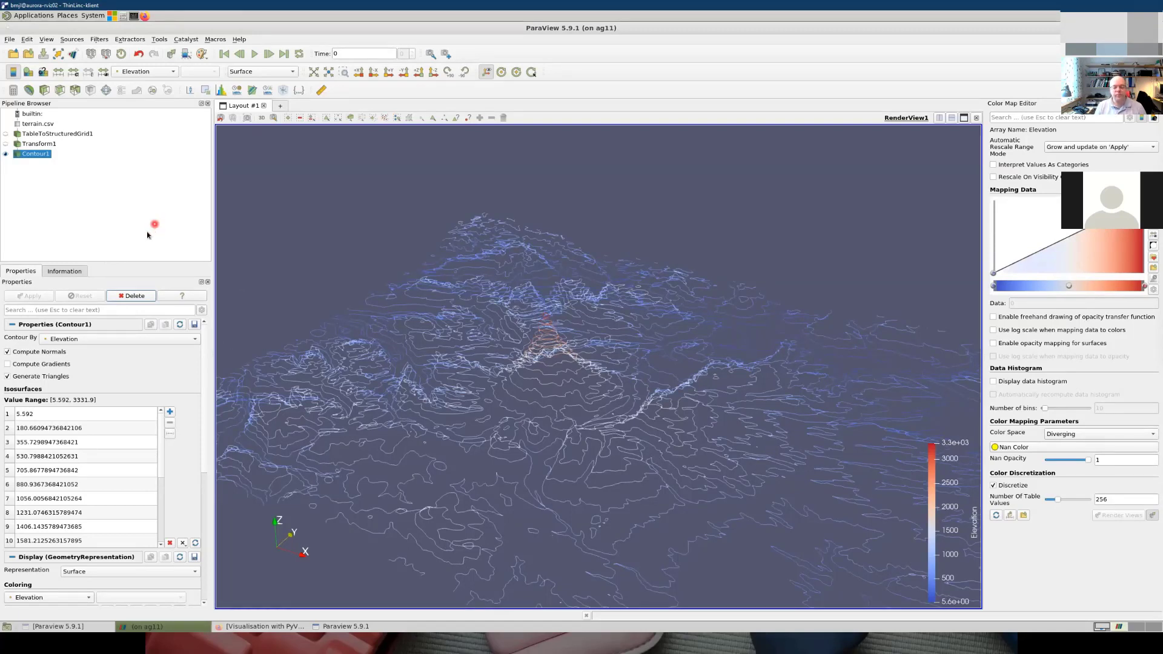
pyautogui.click(6, 146)
pyautogui.click(7, 147)
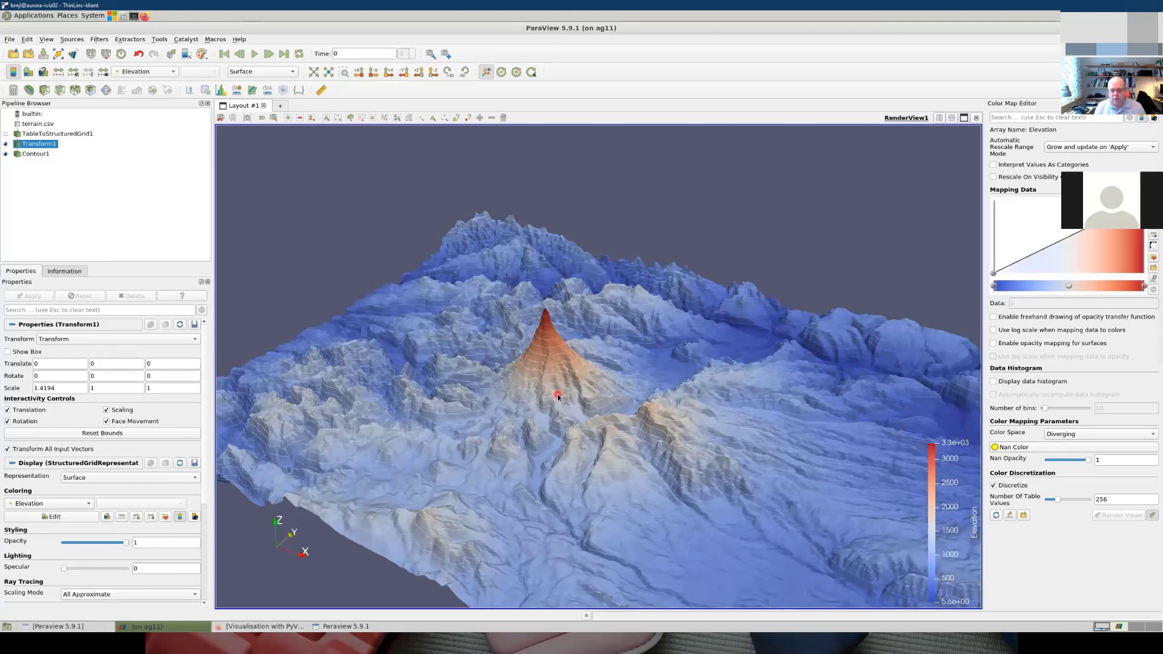
pyautogui.click(86, 504)
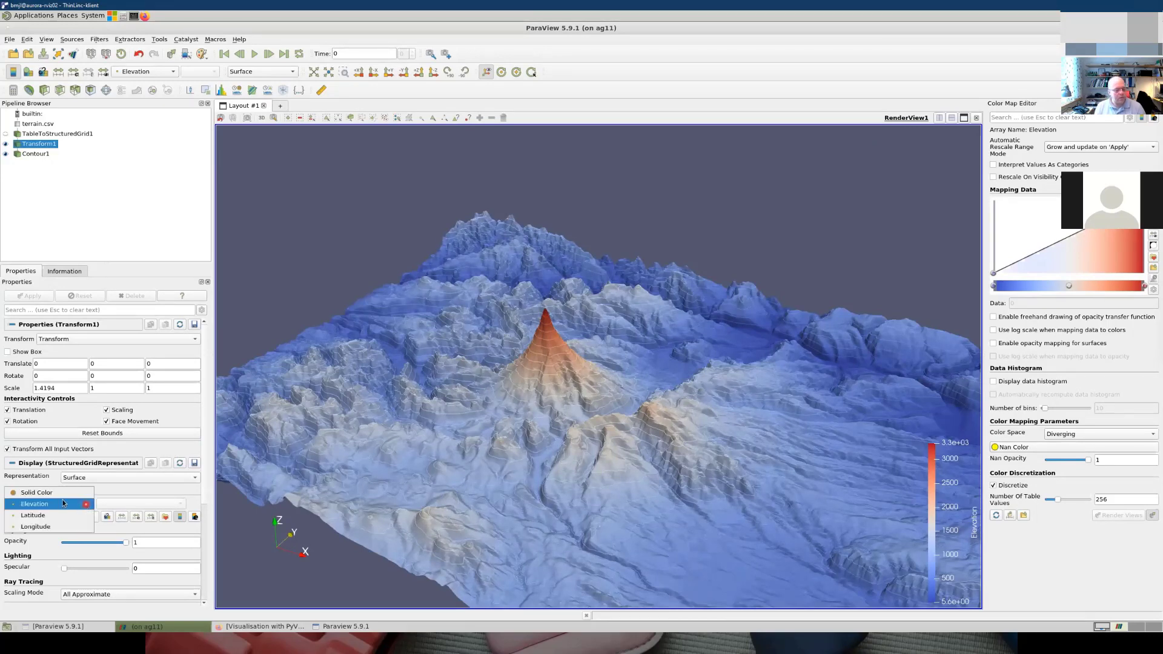
pyautogui.click(61, 498)
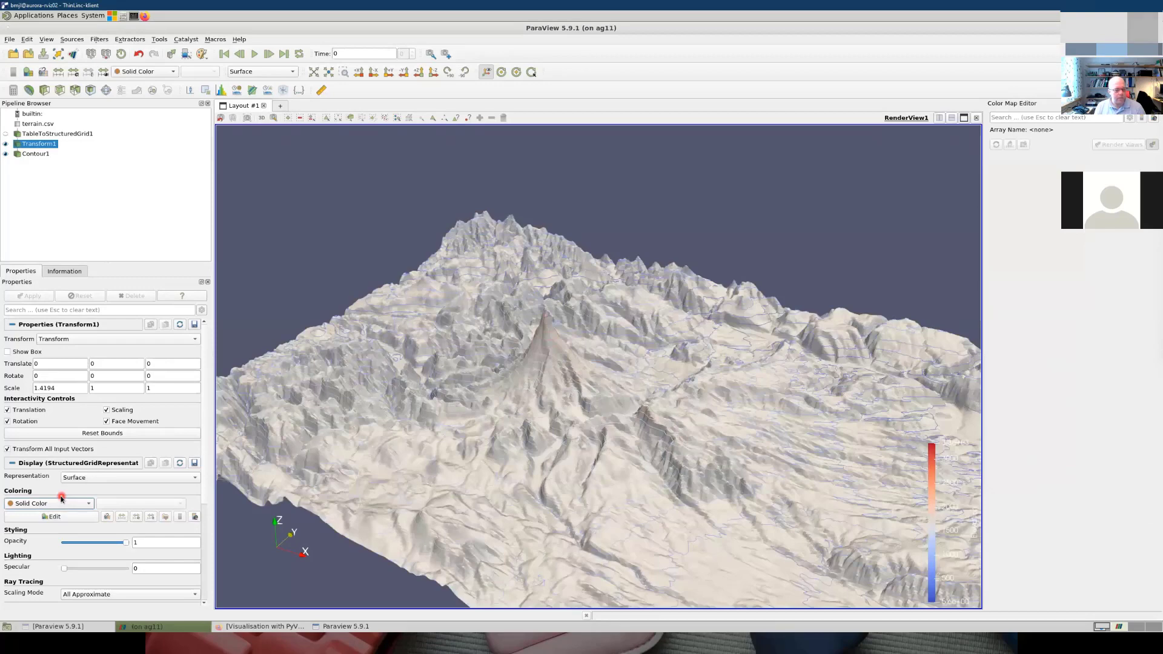
pyautogui.click(61, 501)
pyautogui.click(60, 513)
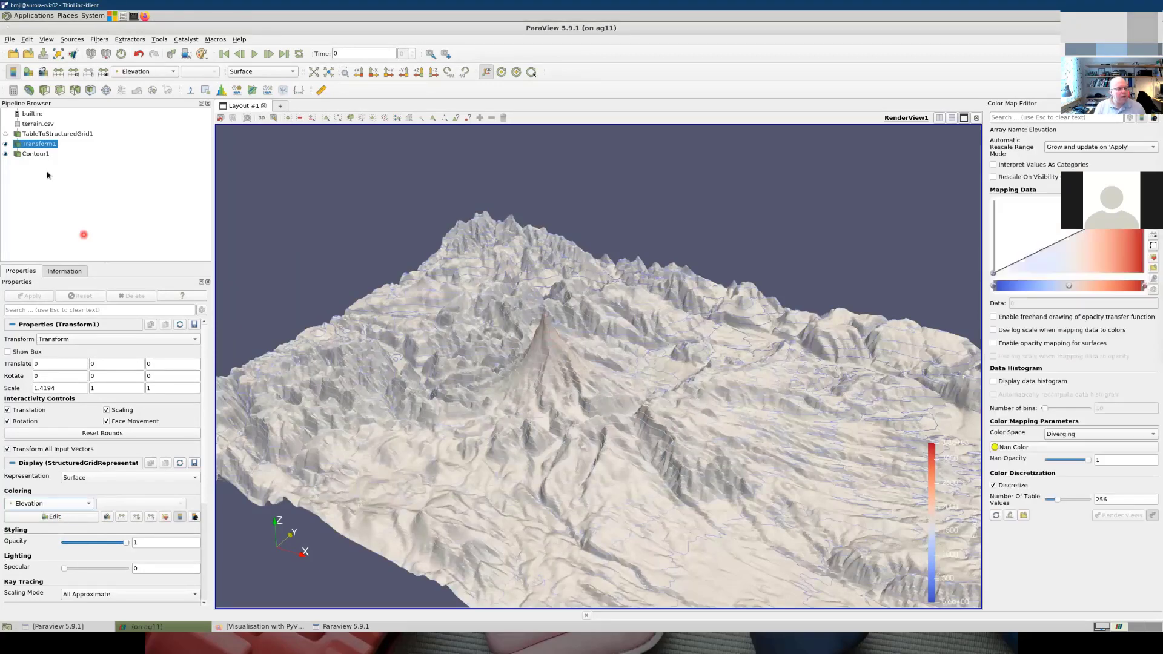
# Step: Switch the contour lines' coloring from Elevation to Solid Color
pyautogui.click(40, 155)
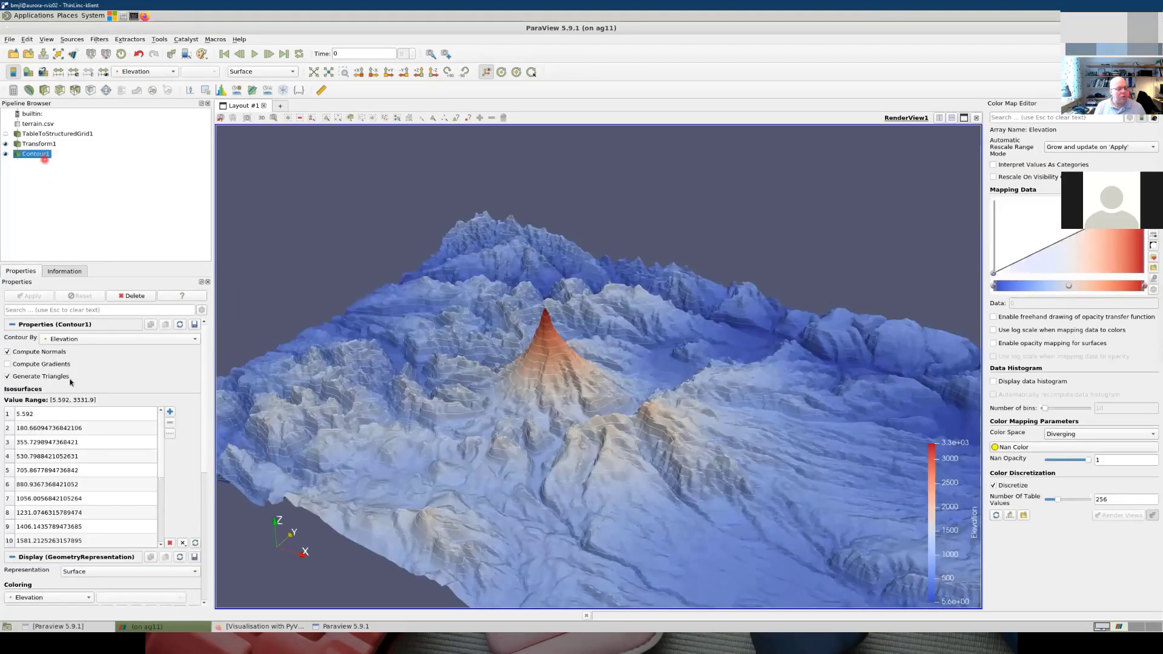
pyautogui.scroll(-3, 97, 448)
pyautogui.click(70, 499)
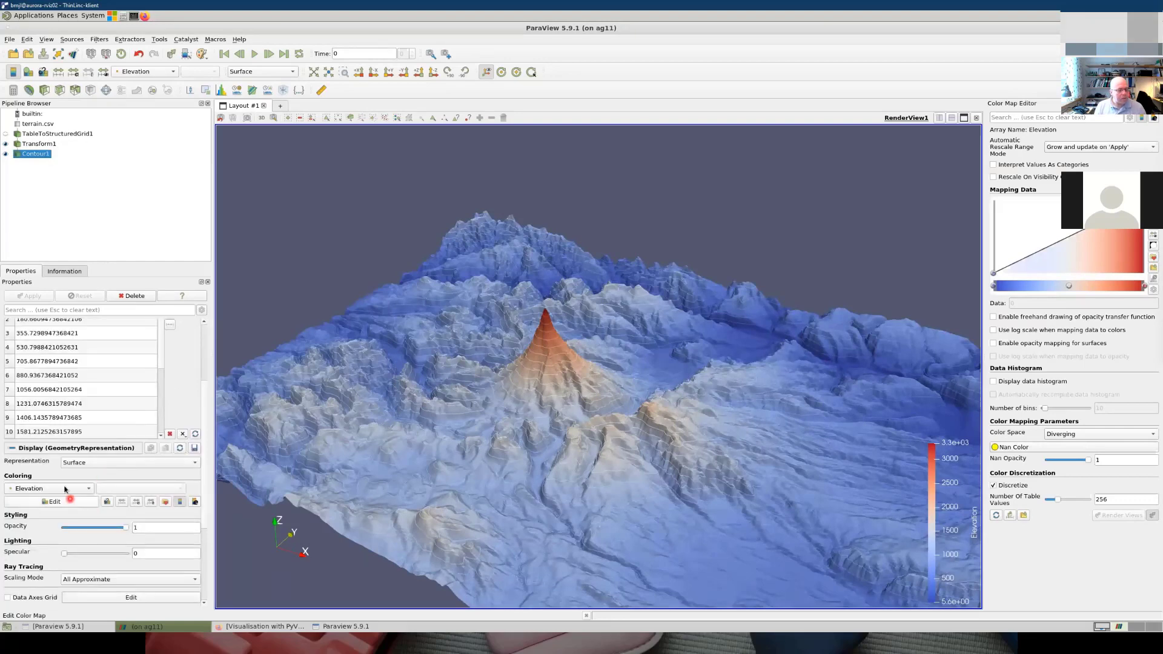
pyautogui.click(65, 488)
pyautogui.click(53, 480)
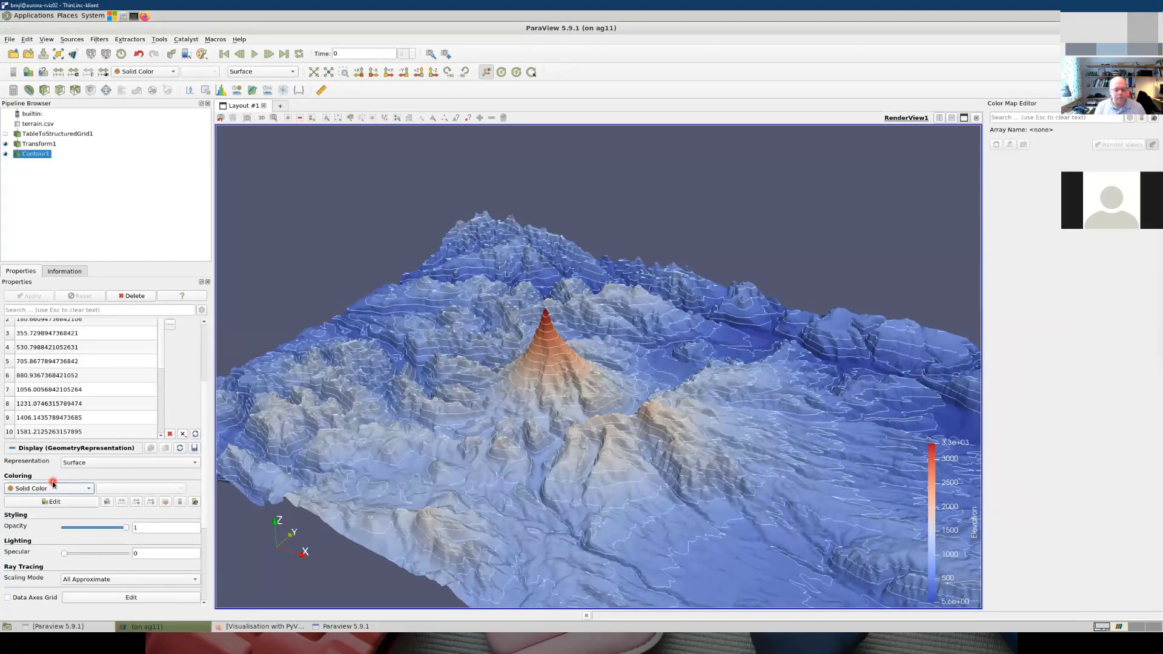
# Step: Set the contour lines' solid color to black (#000000)
pyautogui.click(82, 497)
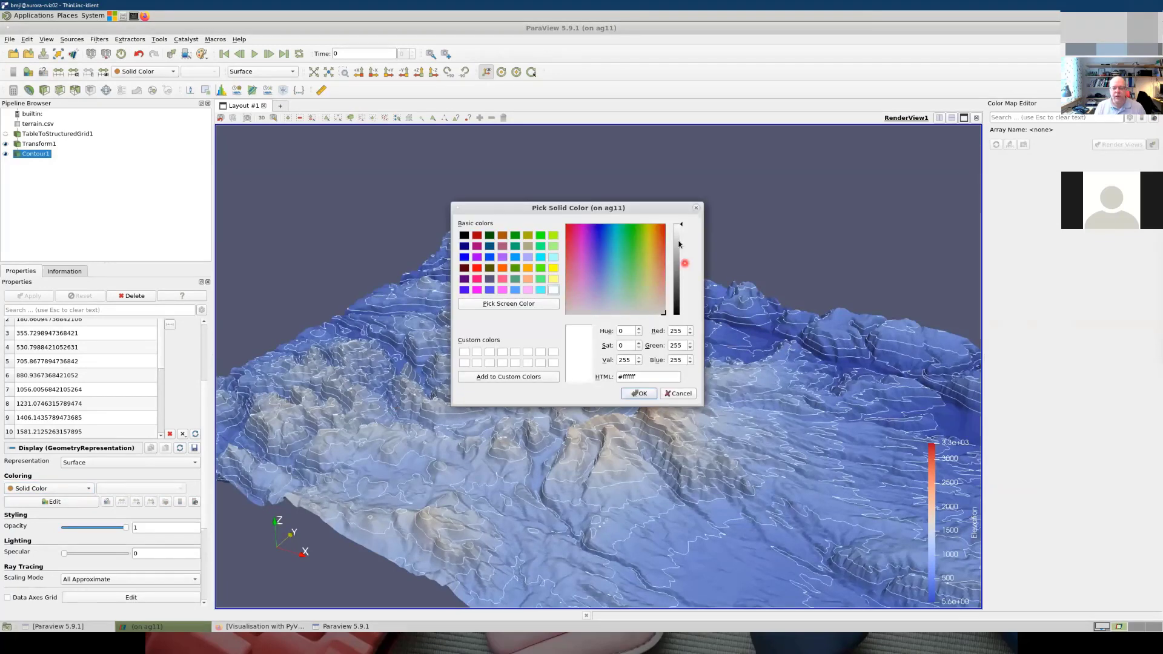
pyautogui.click(463, 236)
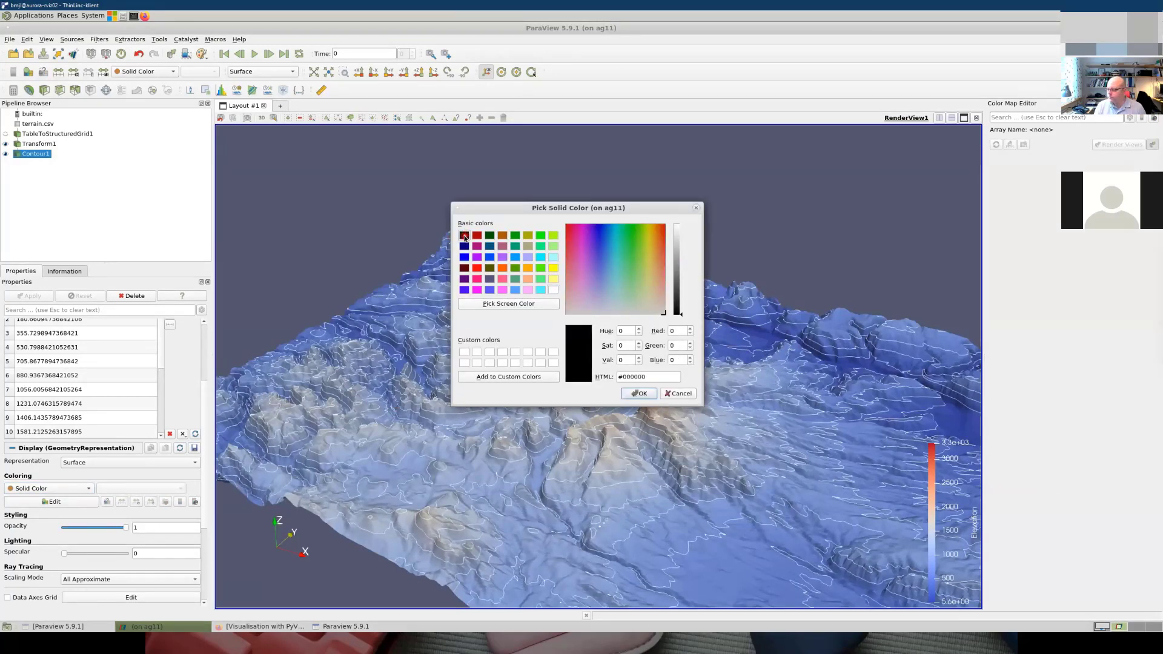
pyautogui.click(638, 393)
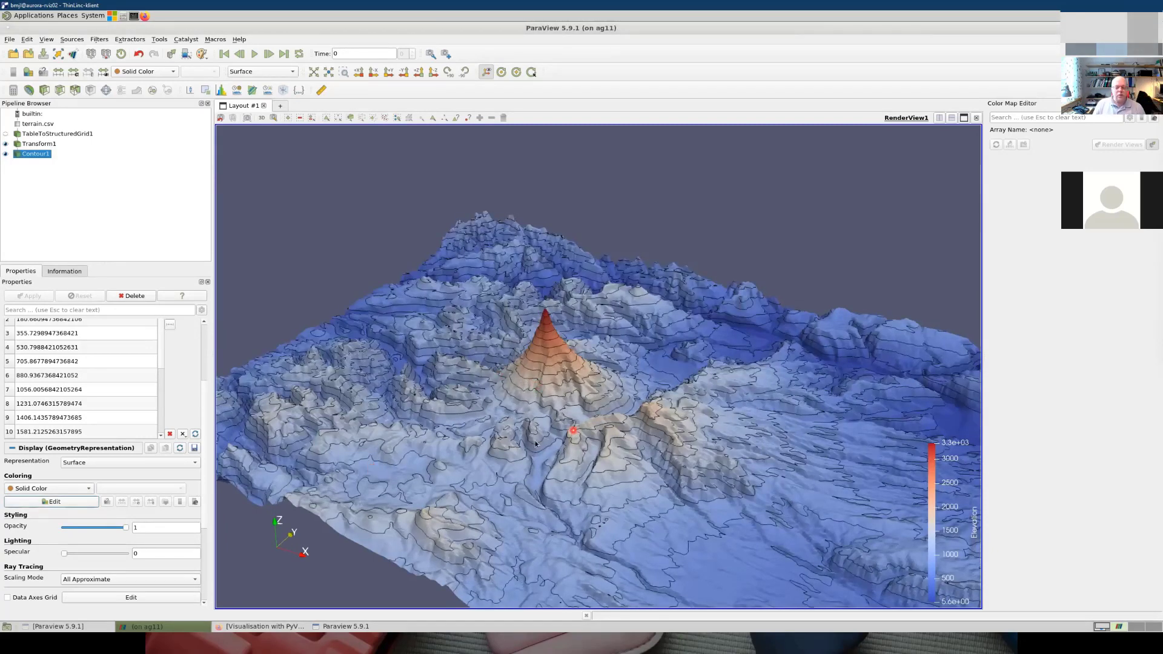
pyautogui.moveTo(556, 471); pyautogui.dragTo(494, 509)
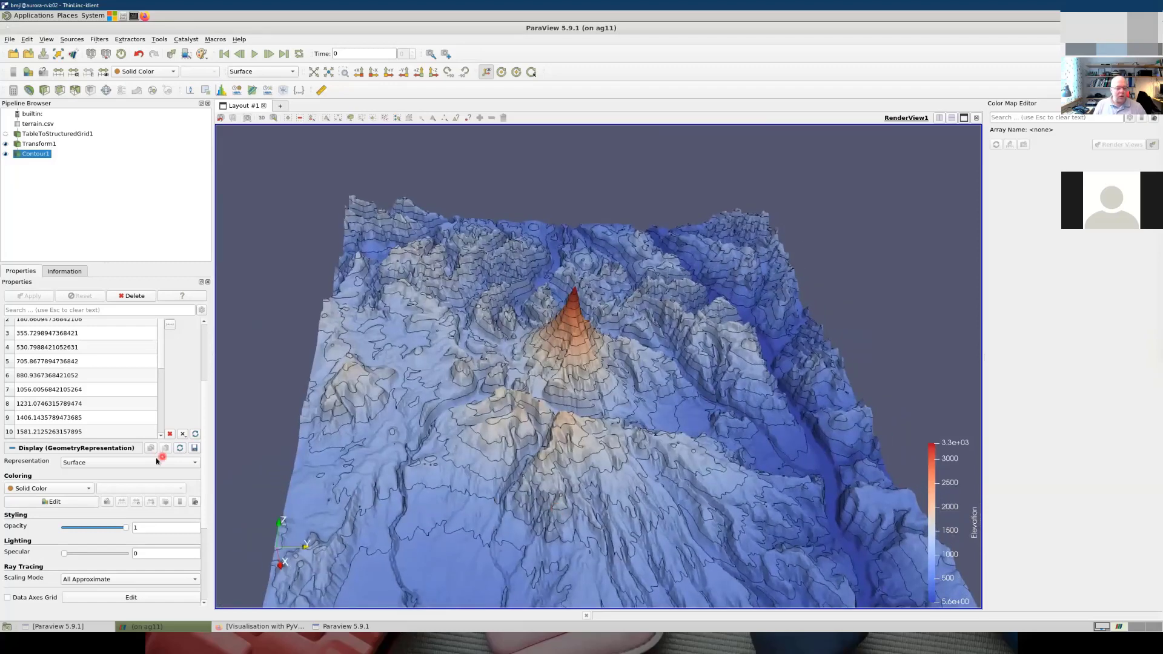
pyautogui.click(67, 502)
pyautogui.click(697, 208)
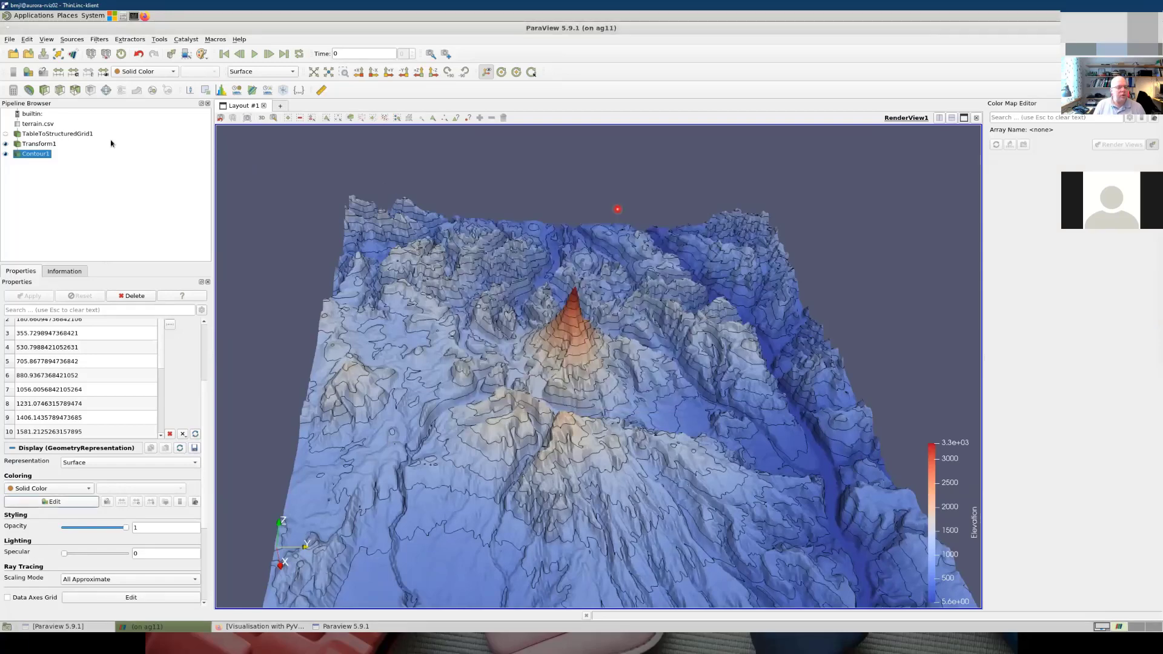
# Step: Apply the Blue - Green - Orange color preset to the elevation coloring of the transformed terrain
pyautogui.click(45, 146)
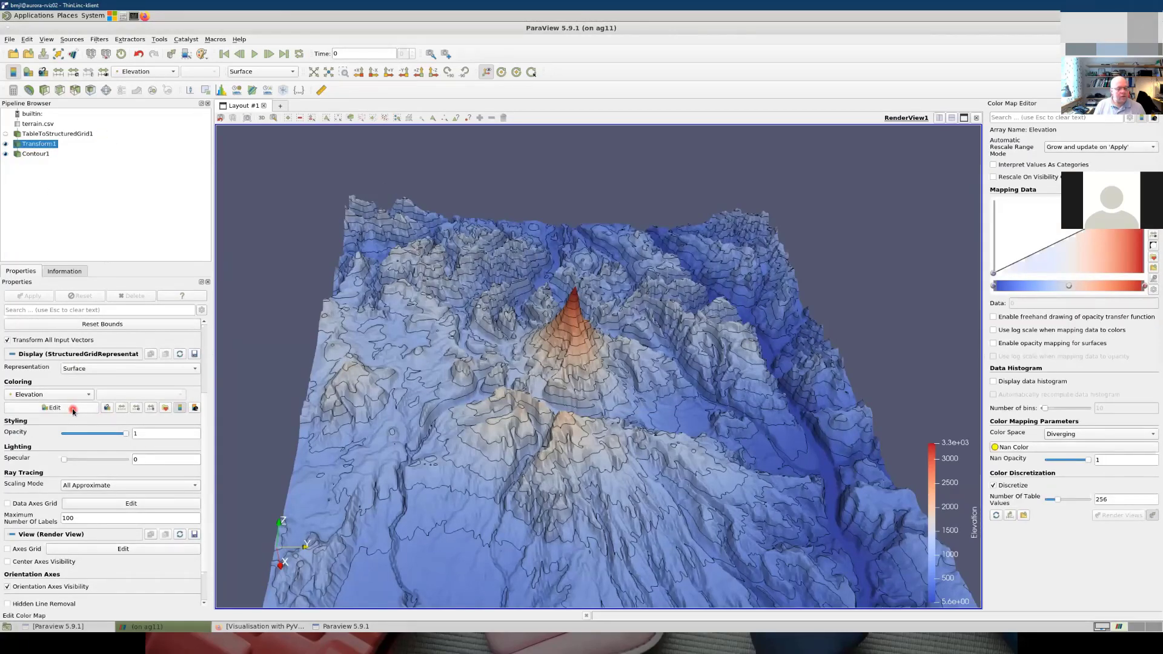
pyautogui.click(165, 408)
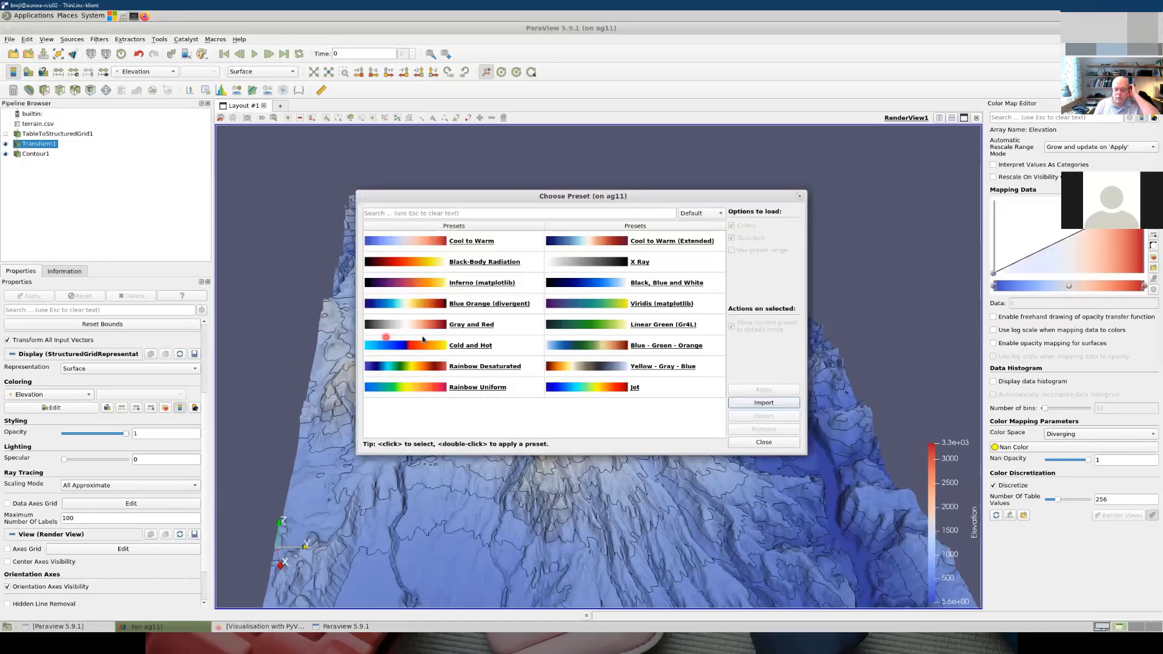
pyautogui.click(555, 345)
pyautogui.click(768, 394)
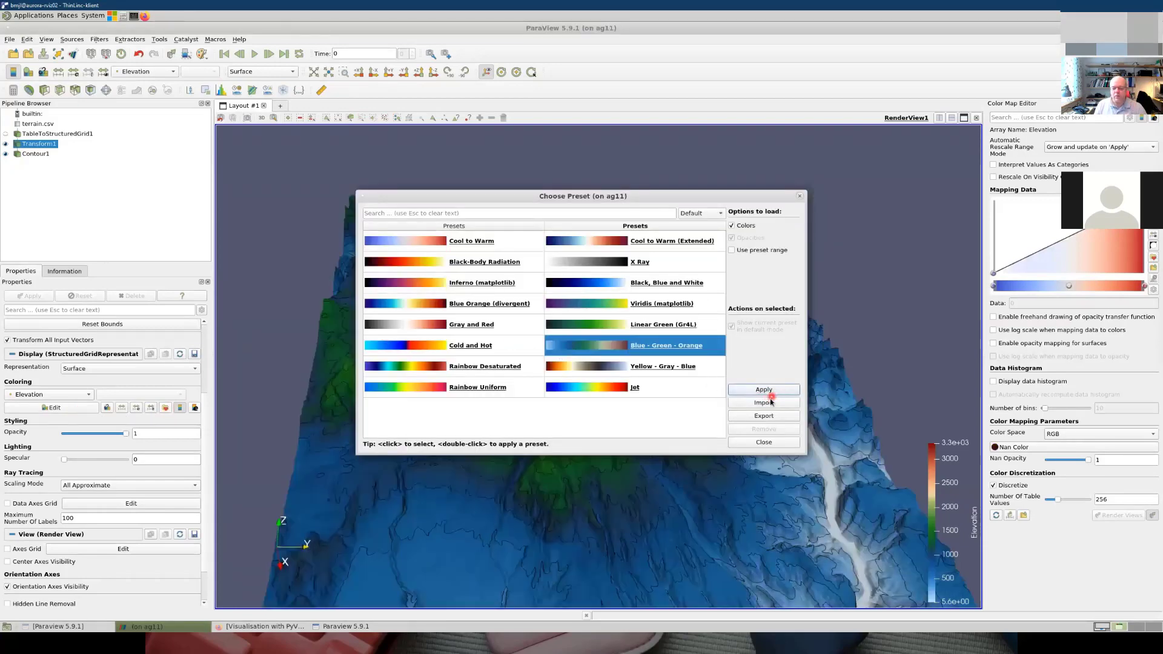
pyautogui.click(780, 443)
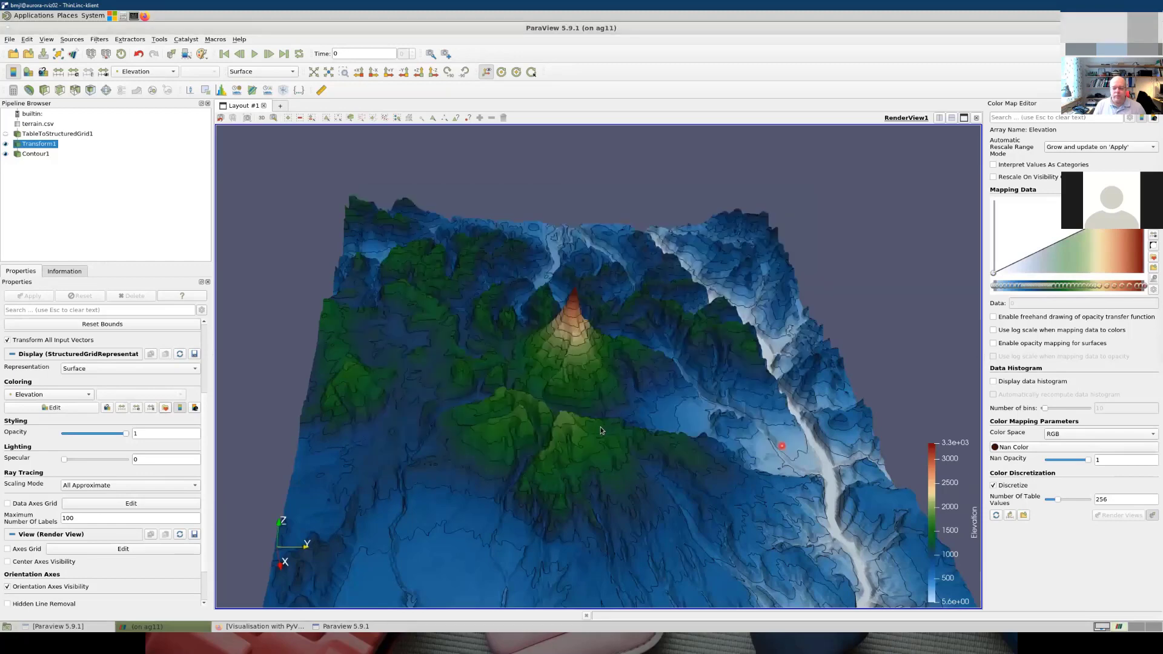
pyautogui.moveTo(566, 399); pyautogui.dragTo(625, 402)
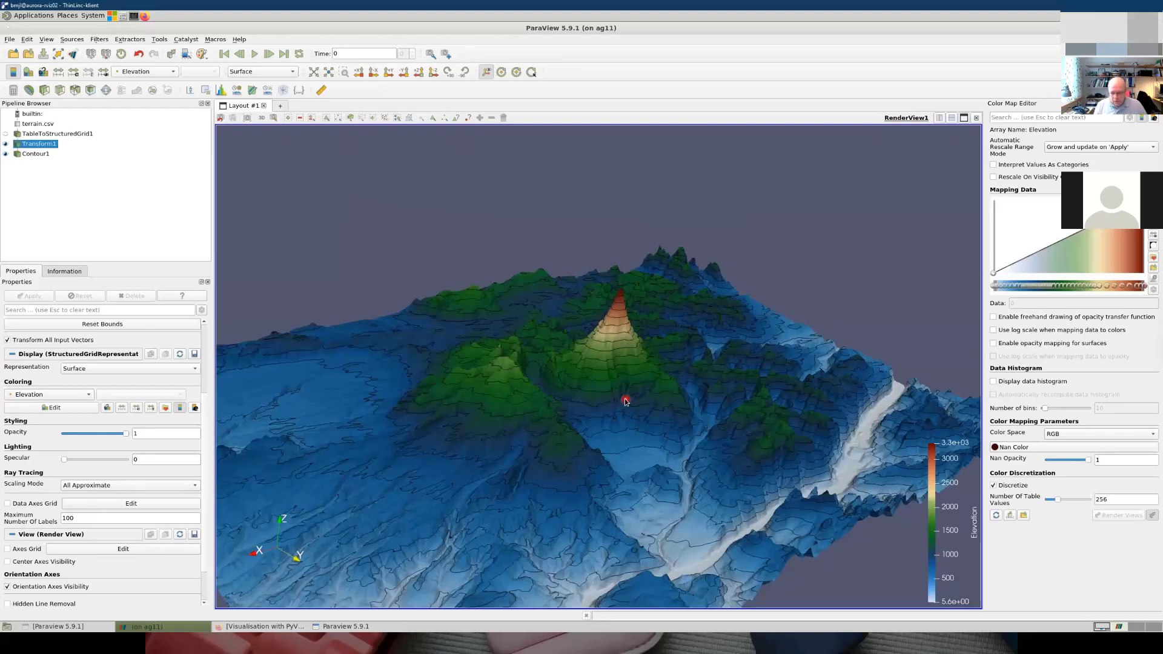
pyautogui.moveTo(624, 399); pyautogui.dragTo(597, 380)
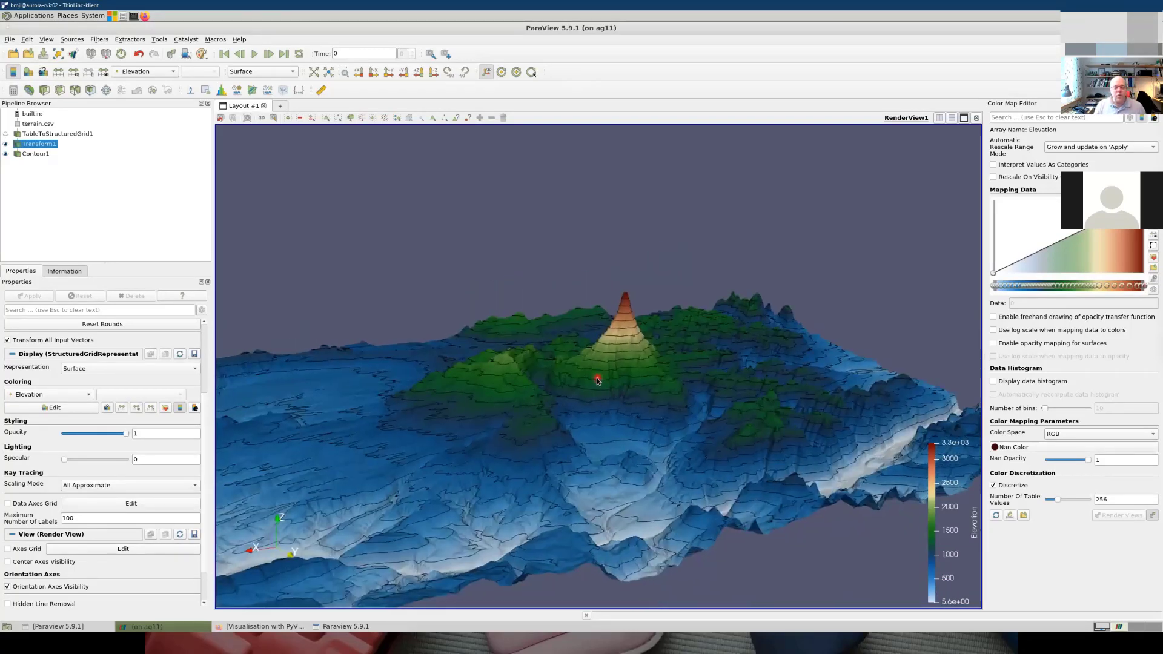
# Step: Examine the list of file formats that can be opened, and leave the file dialog without opening anything
pyautogui.click(9, 40)
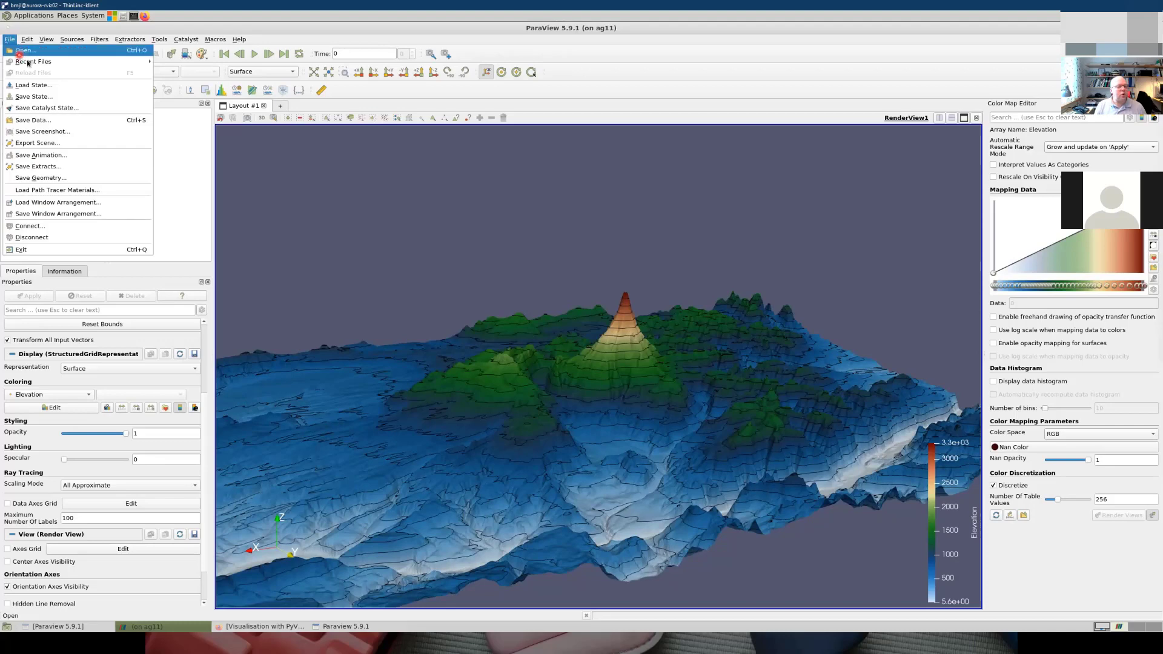
pyautogui.click(19, 52)
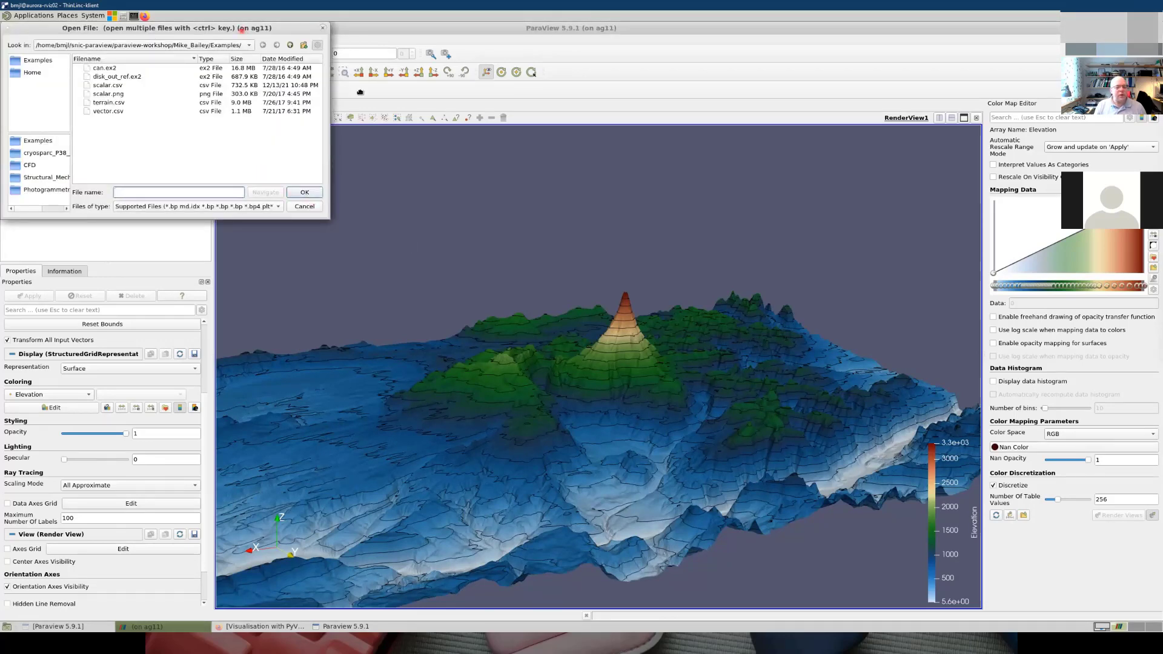
pyautogui.moveTo(242, 32); pyautogui.dragTo(363, 92)
pyautogui.click(402, 268)
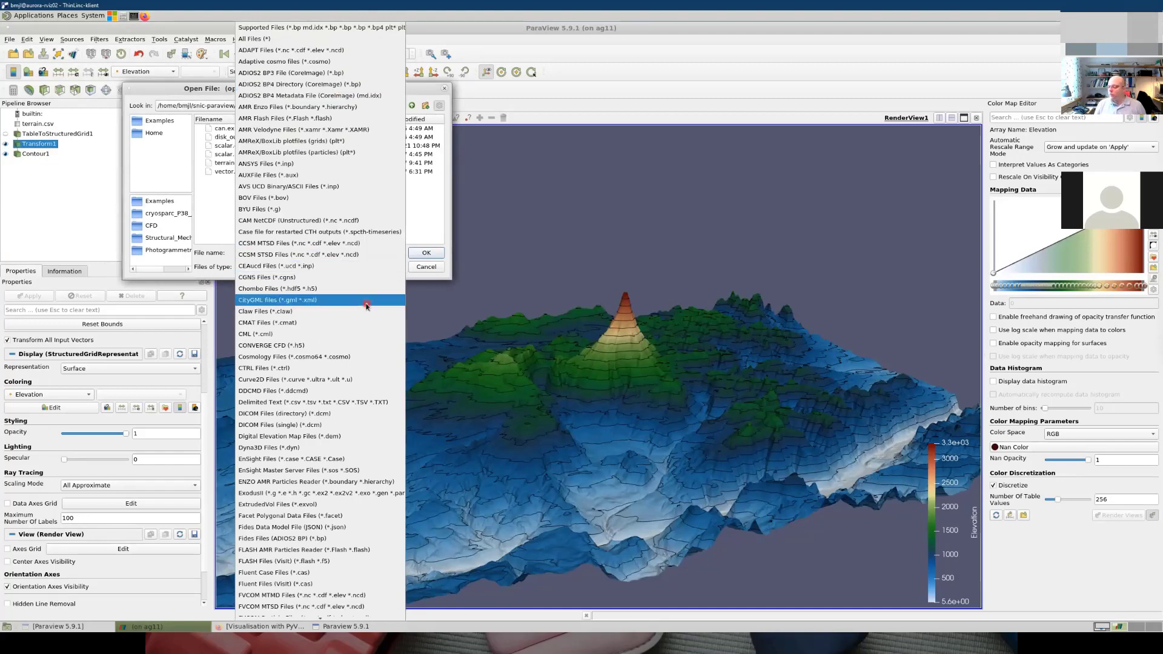
pyautogui.scroll(-9, 313, 436)
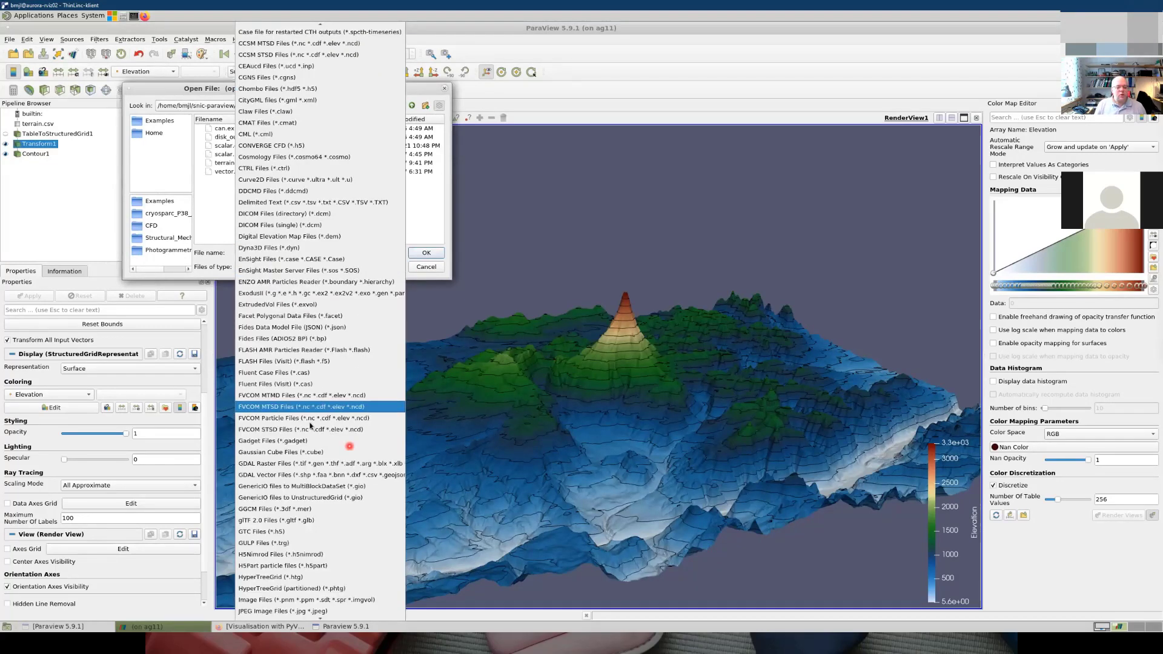
pyautogui.scroll(-3, 314, 435)
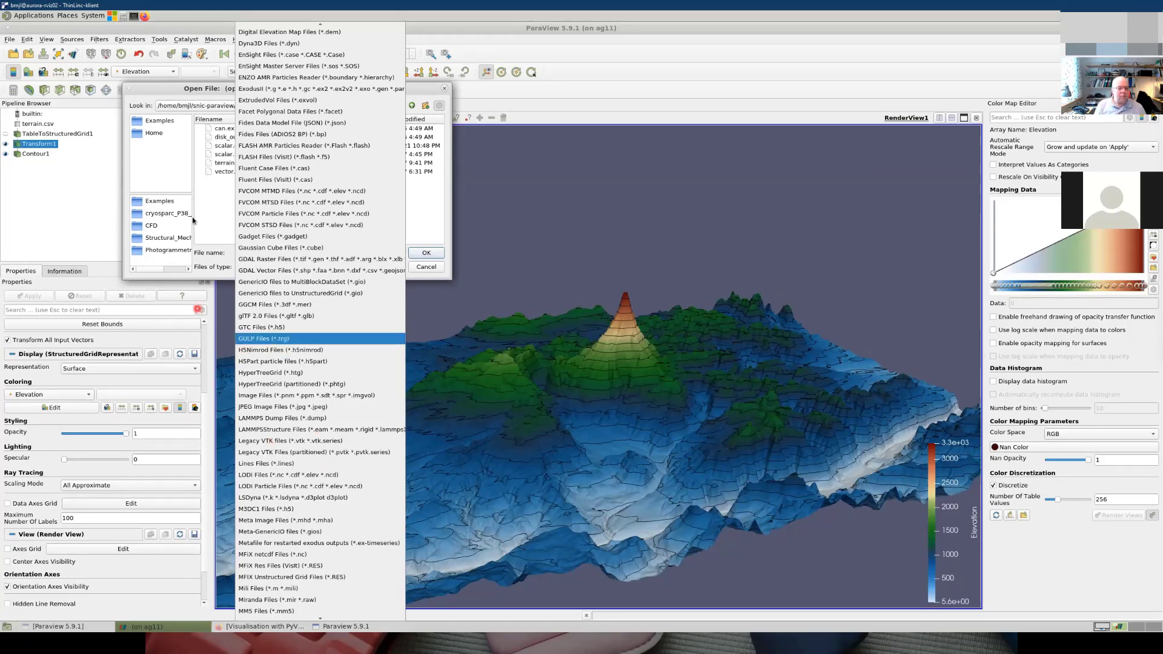
pyautogui.click(207, 244)
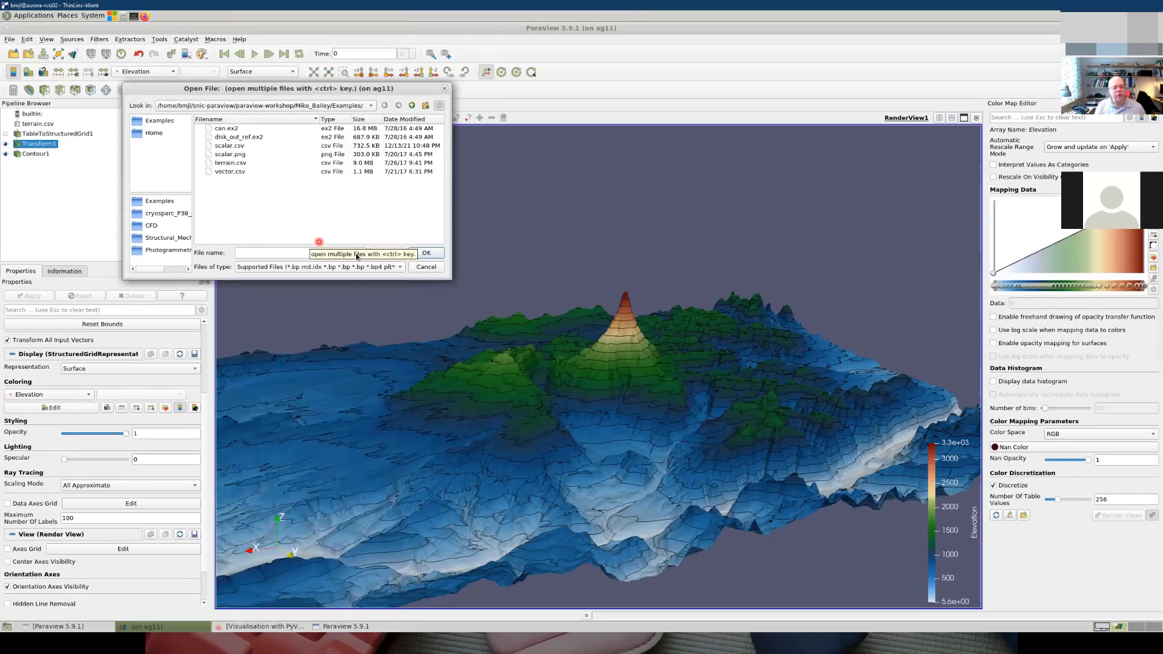
pyautogui.click(426, 266)
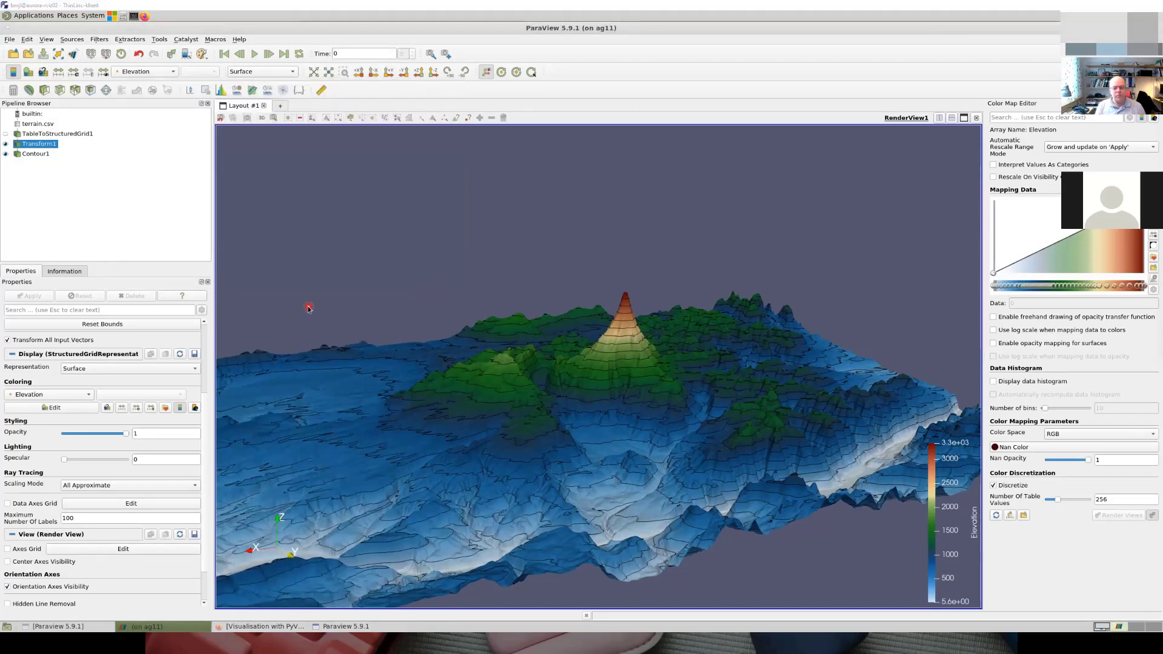
pyautogui.hotkey('alt', 'Tab')
pyautogui.hotkey('alt', 'Tab')
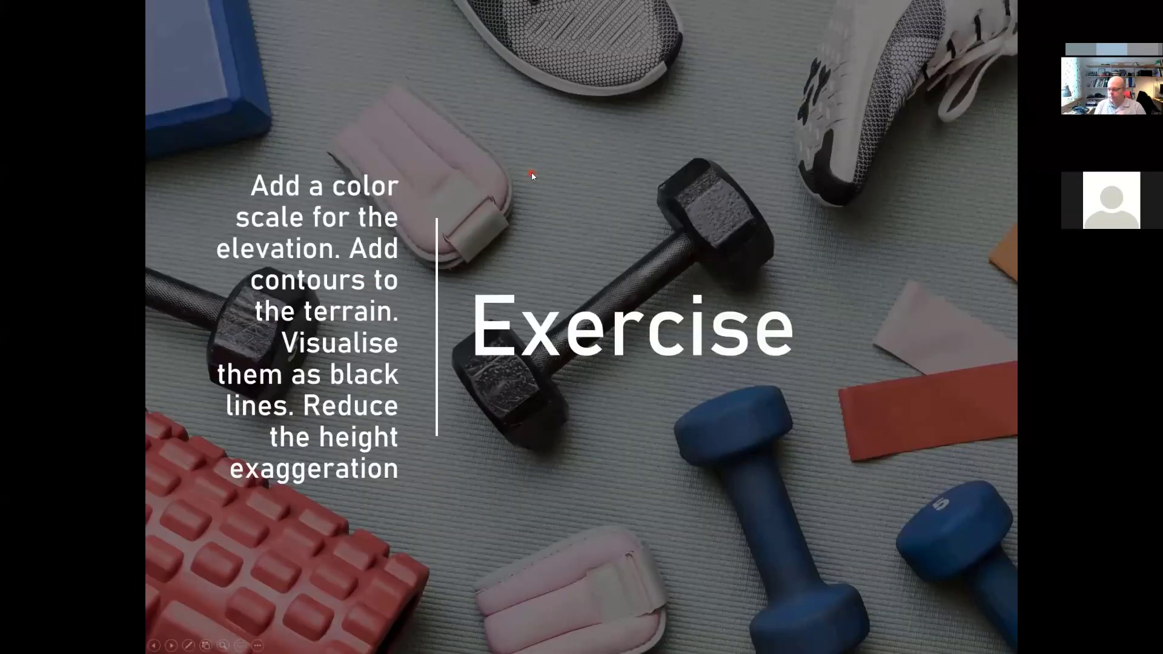
pyautogui.click(532, 174)
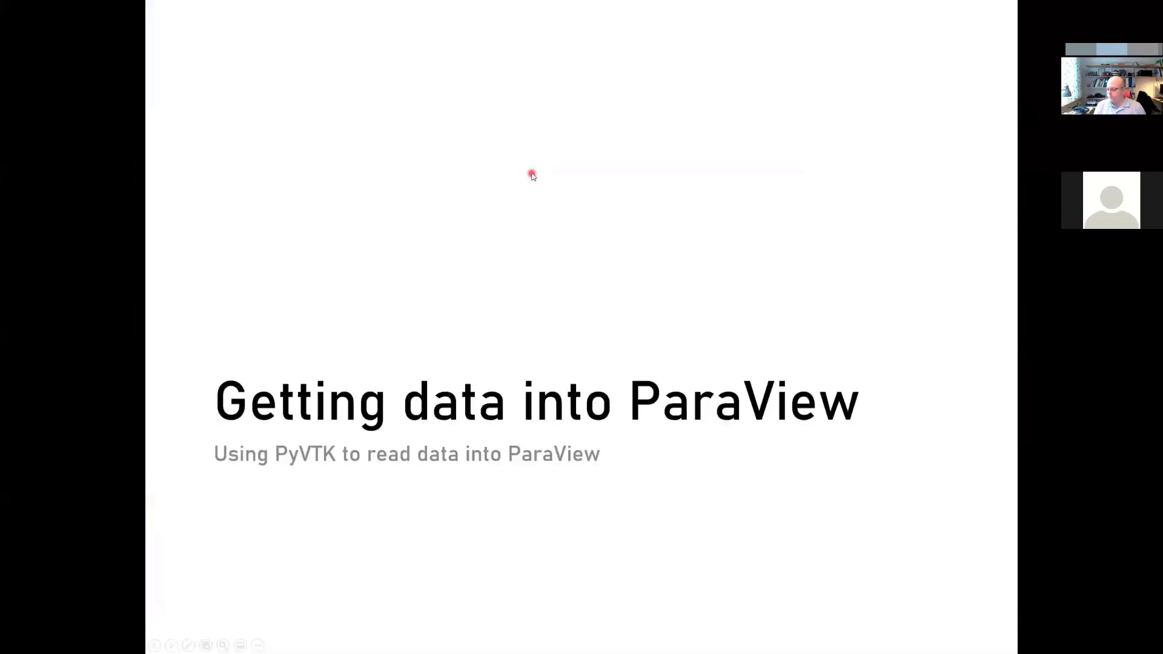
pyautogui.click(531, 175)
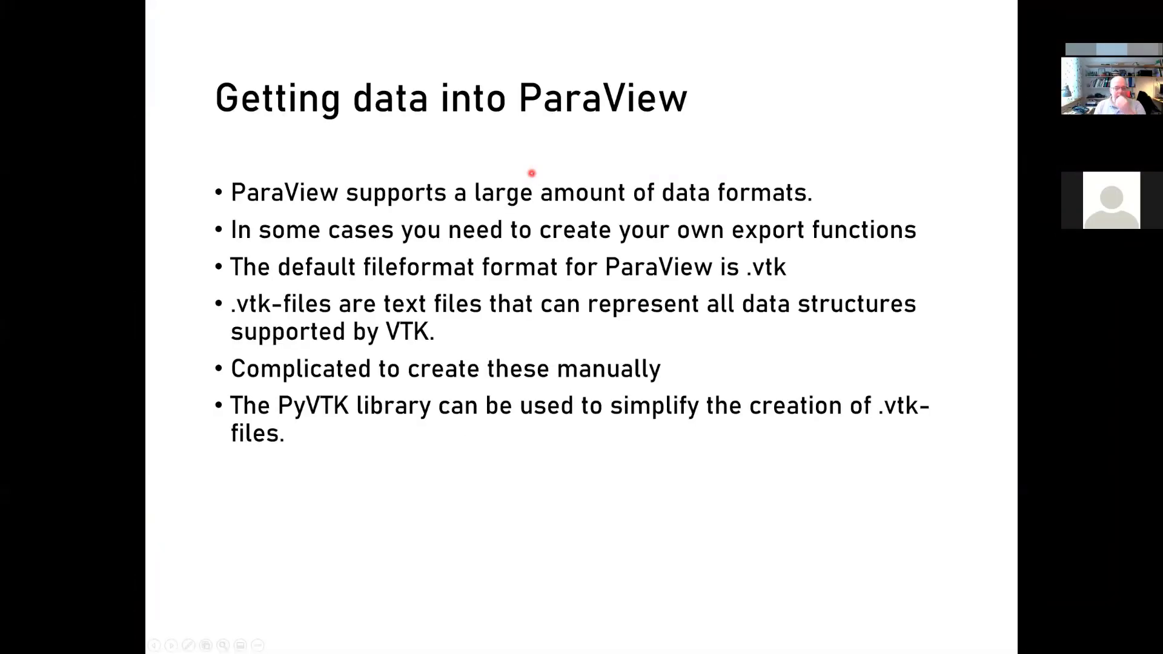
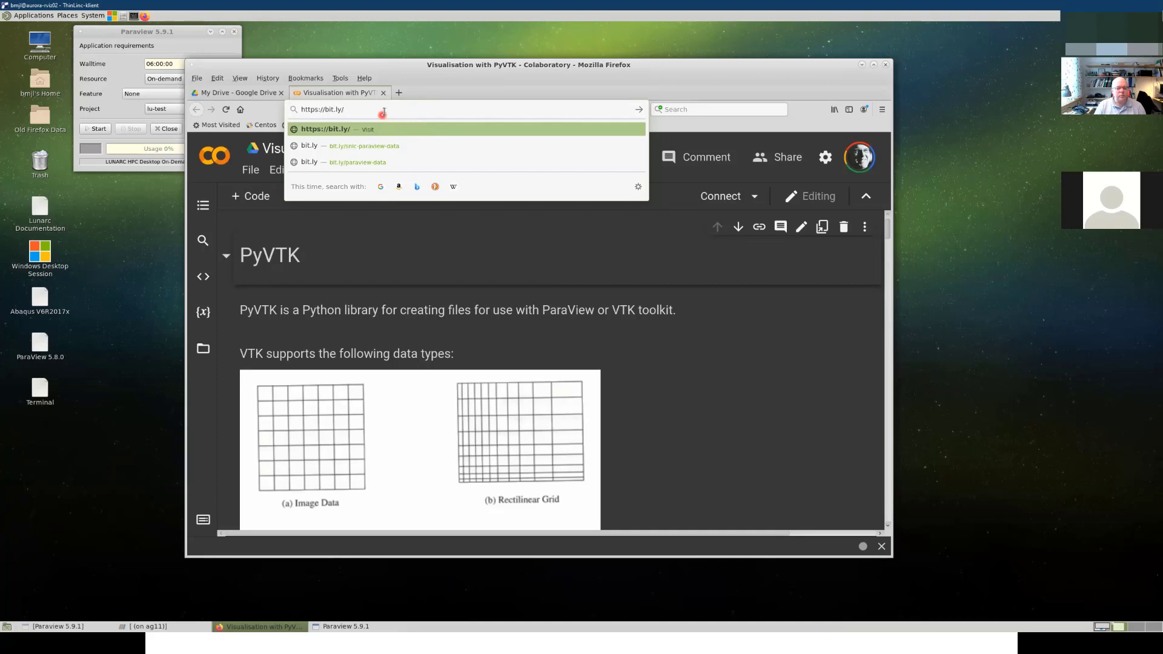
pyautogui.click(383, 112)
pyautogui.write('pyv')
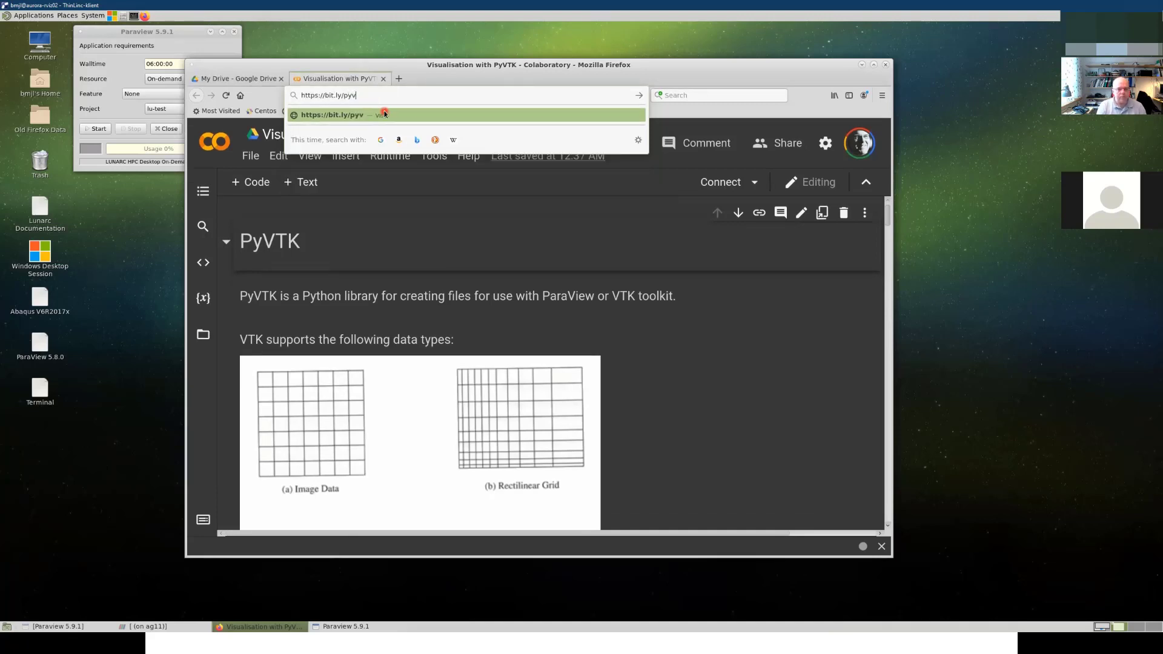
pyautogui.write('ytk-')
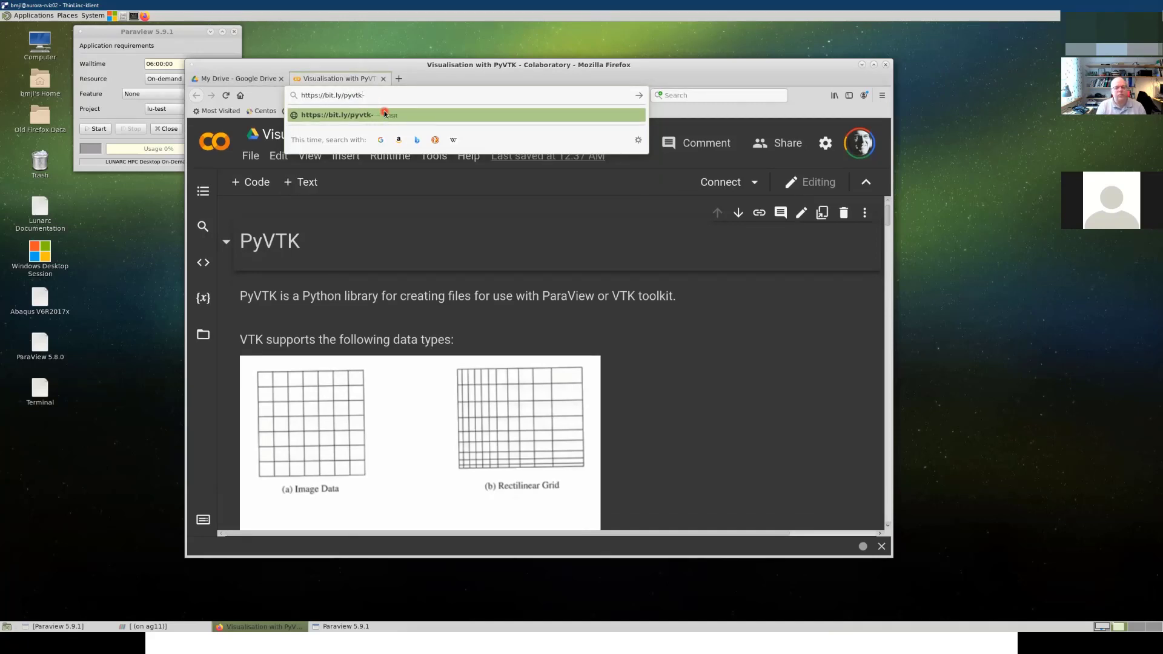
pyautogui.write('lecture')
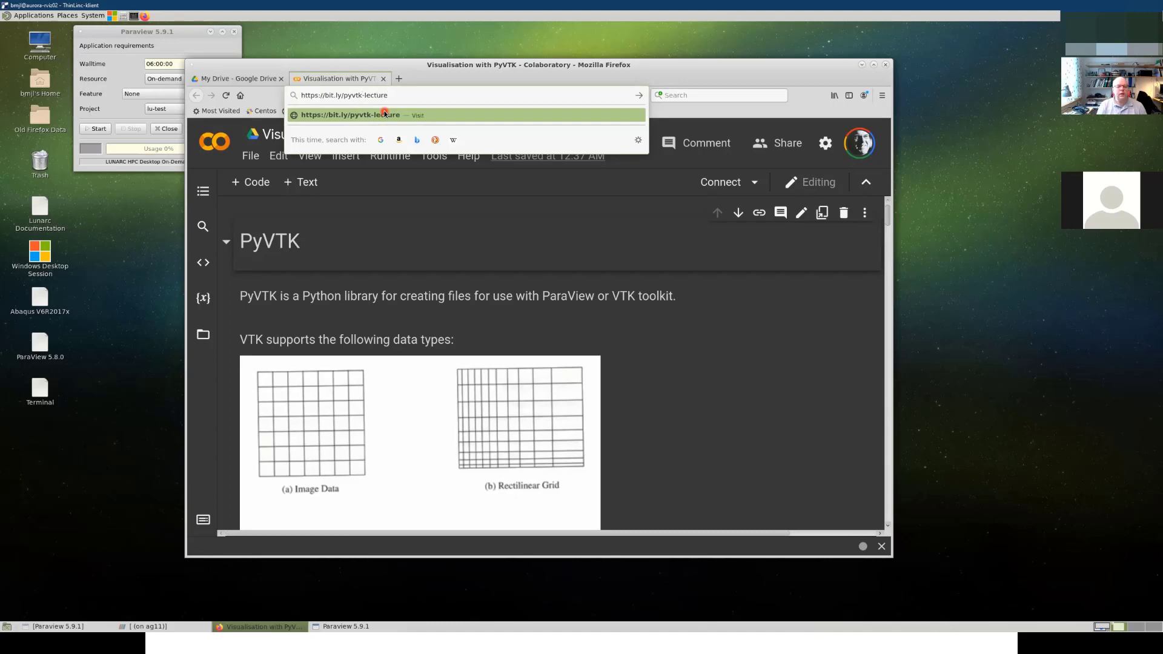
pyautogui.click(384, 114)
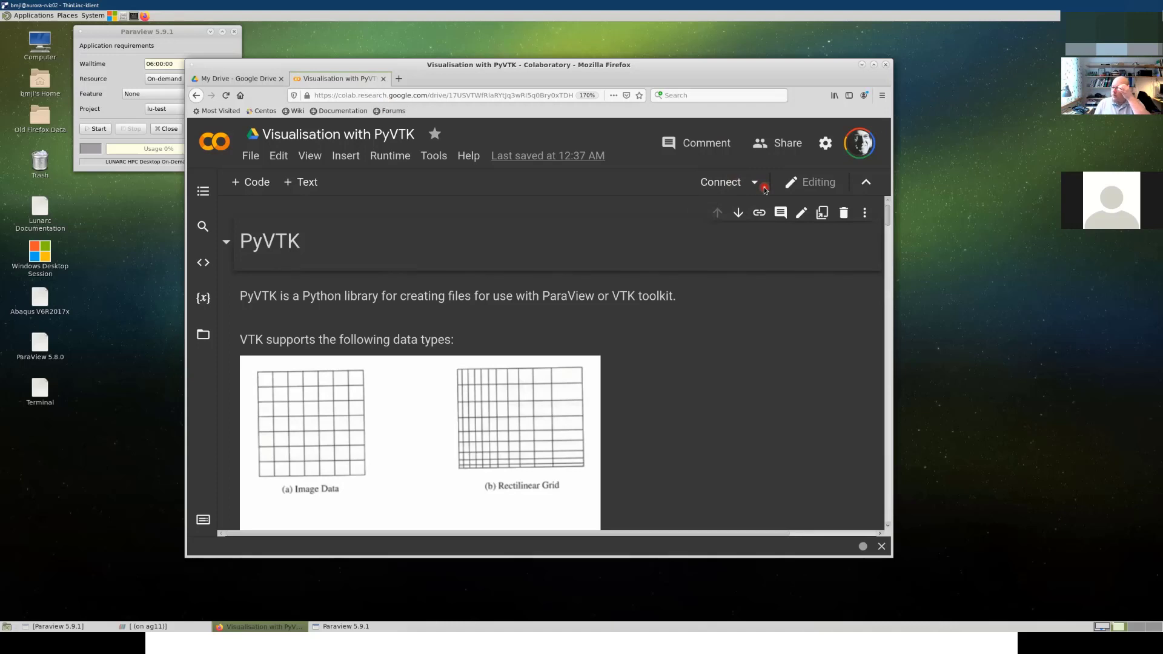
# Step: Connect the Visualisation with PyVTK notebook to a runtime and enlarge and reposition the browser window
pyautogui.click(740, 185)
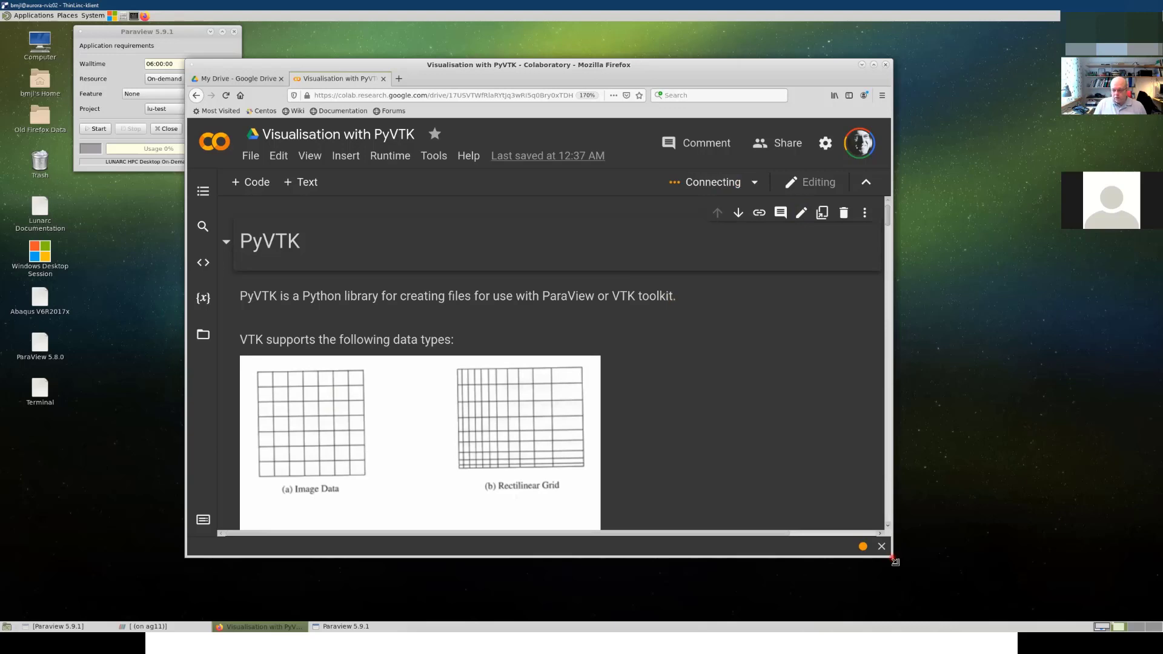
pyautogui.moveTo(896, 563); pyautogui.dragTo(933, 607)
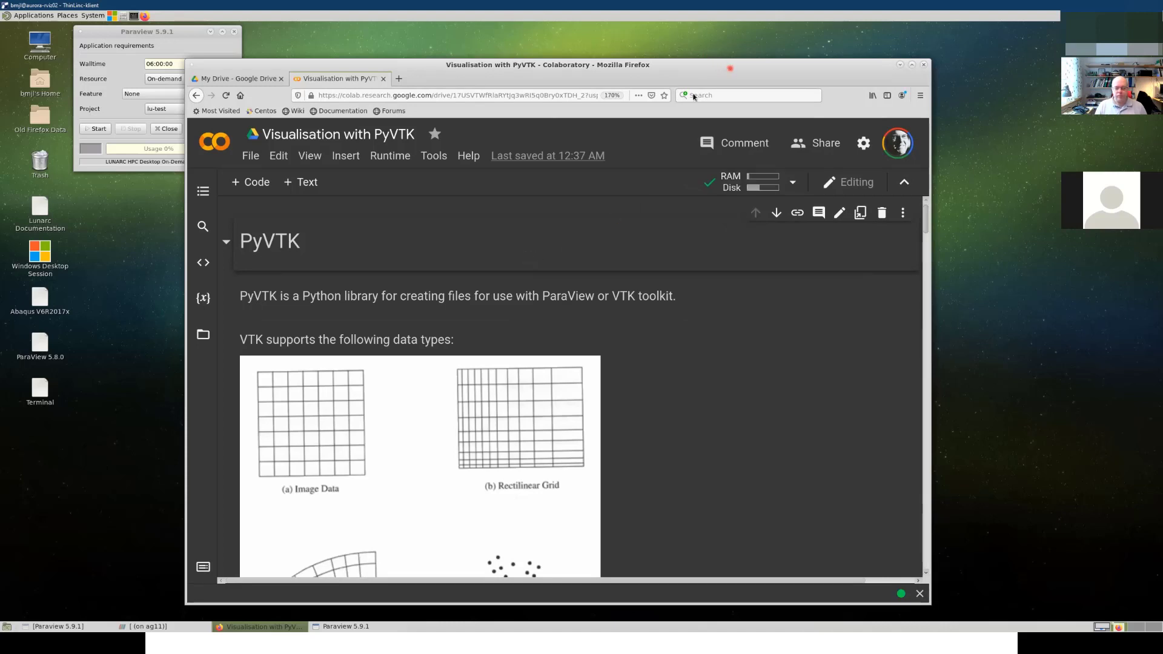
pyautogui.moveTo(729, 68); pyautogui.dragTo(744, 61)
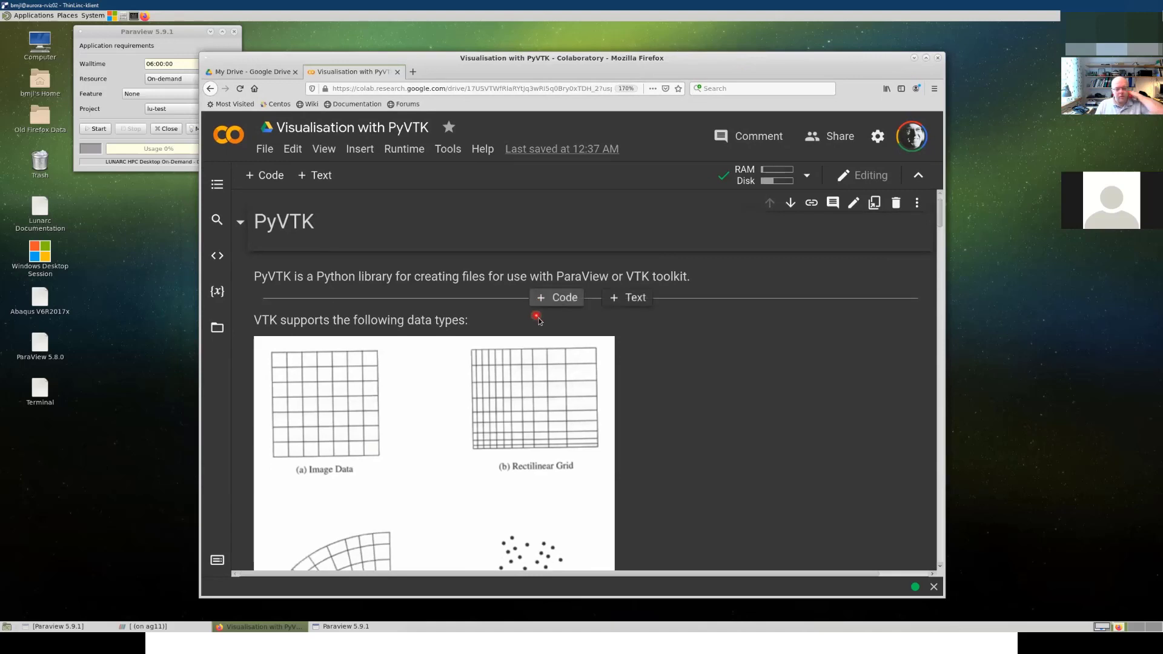
# Step: Run the notebook cell below the VTK data types figure that installs pyvtk and downloads the example file with wget
pyautogui.scroll(-3, 539, 319)
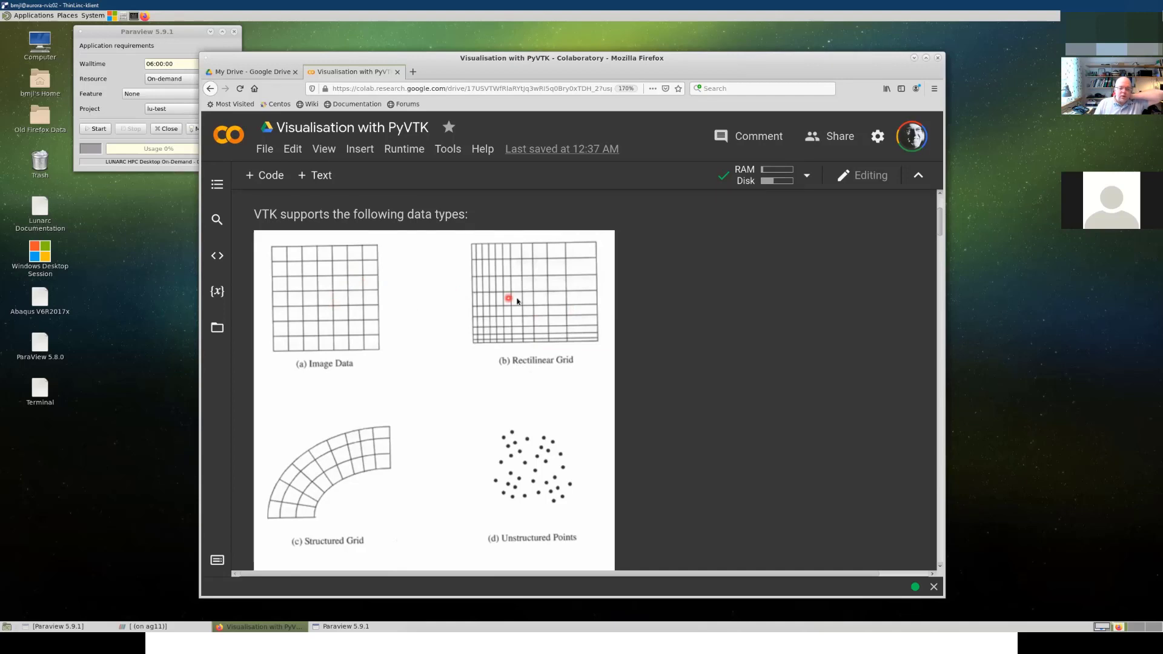
pyautogui.scroll(-1, 515, 304)
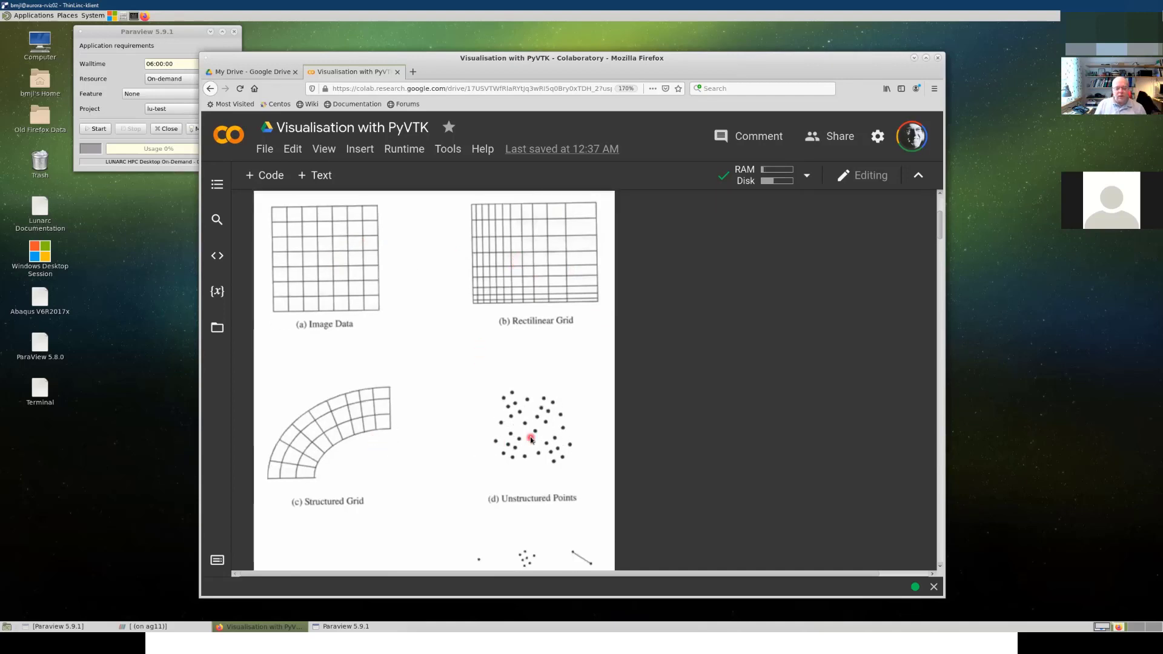
pyautogui.scroll(-1, 533, 439)
pyautogui.scroll(-3, 515, 454)
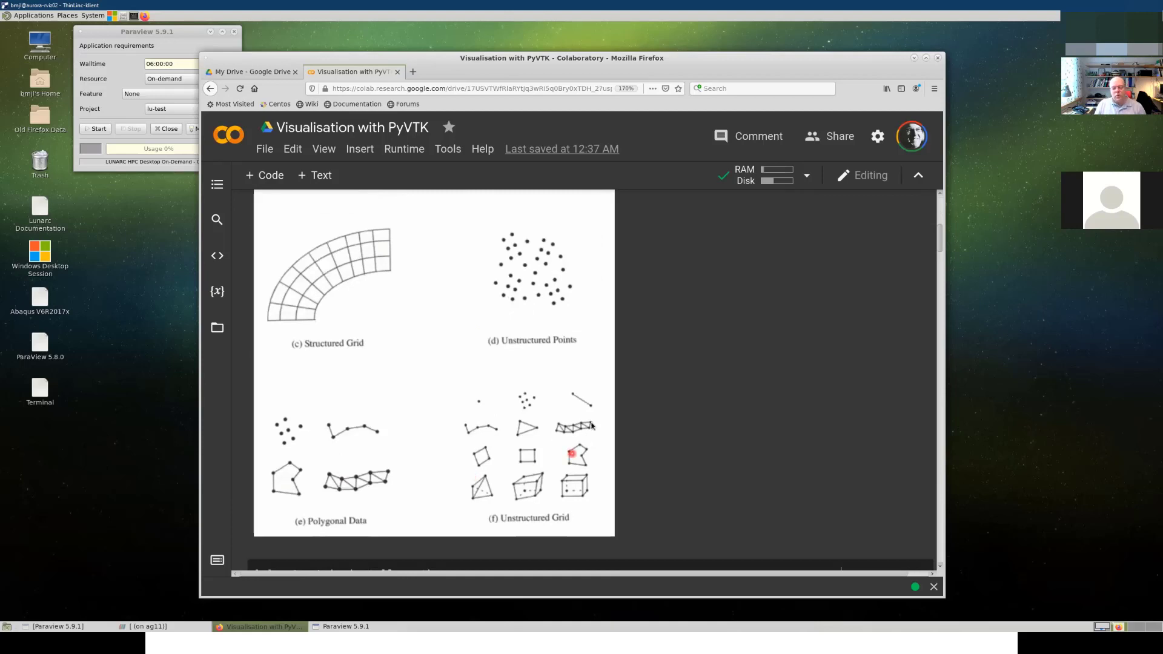
pyautogui.scroll(-4, 650, 386)
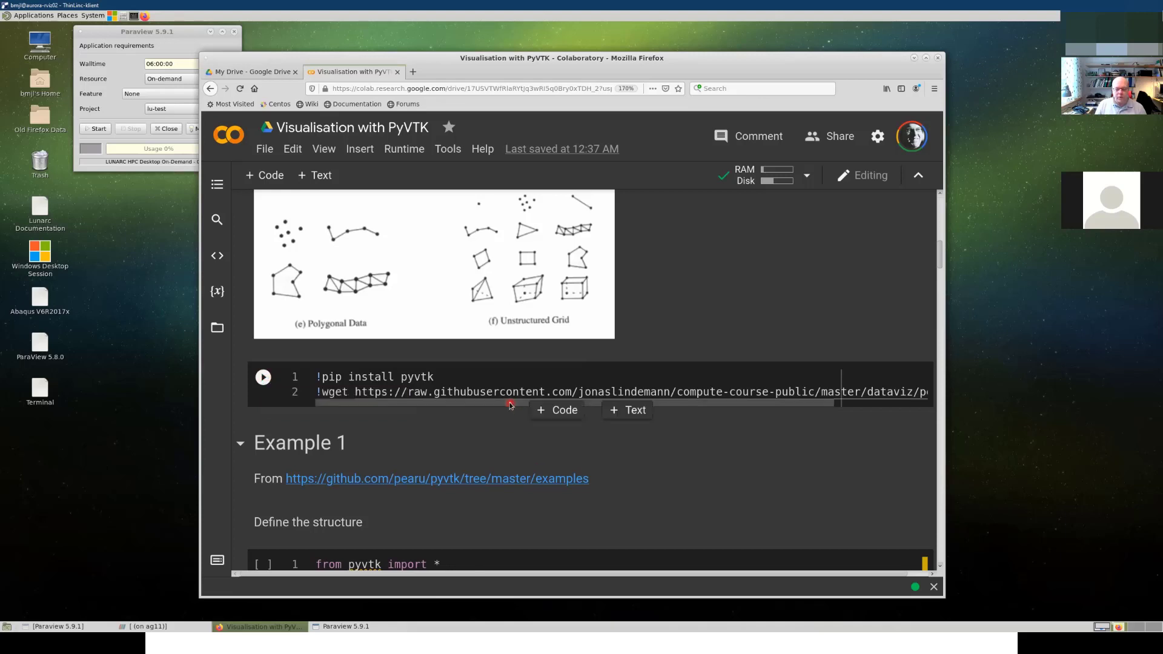
pyautogui.moveTo(605, 407); pyautogui.dragTo(348, 400)
pyautogui.click(264, 377)
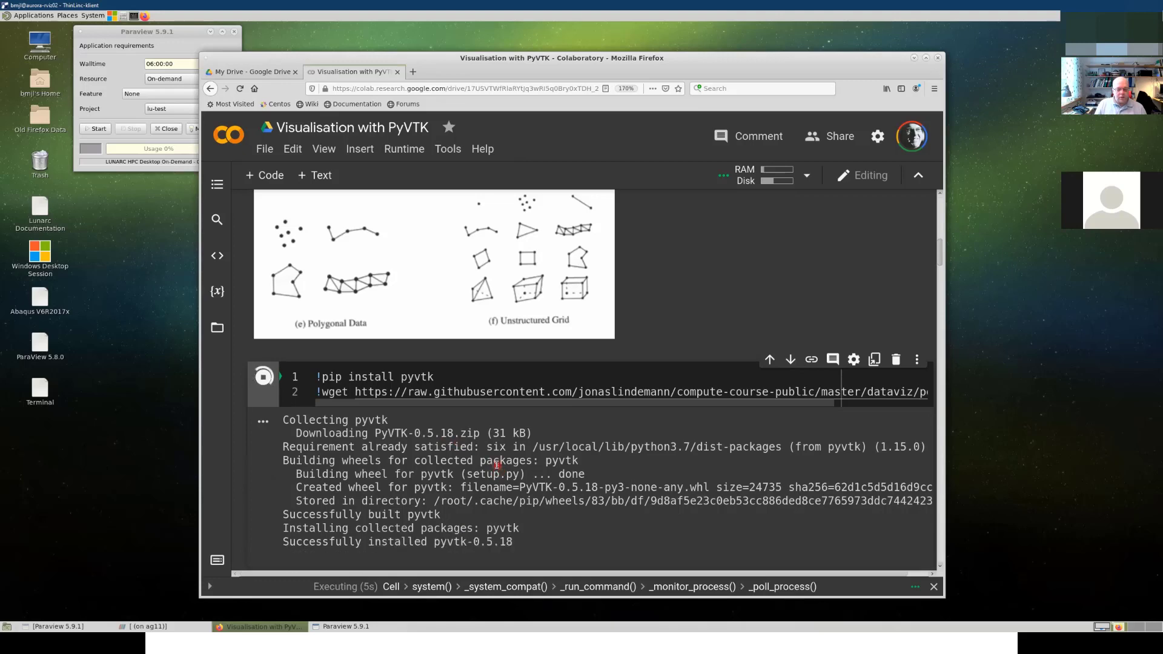
pyautogui.scroll(-3, 606, 515)
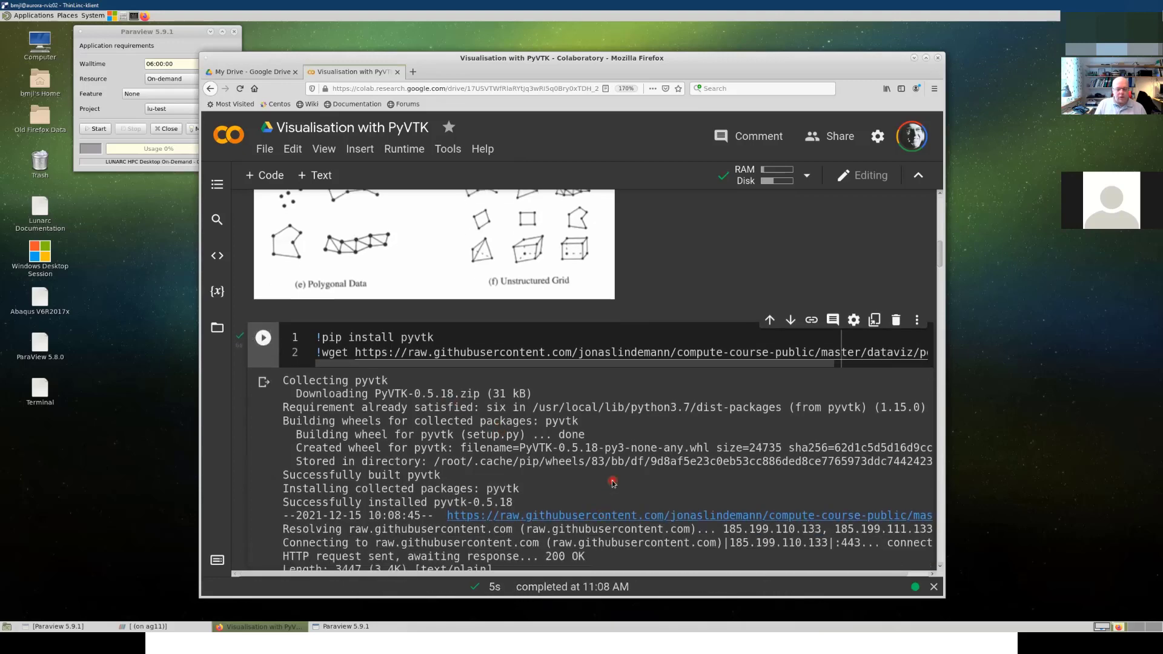
# Step: Run the first Example 1 cell, which imports pyvtk and defines the PolyData structure from points and polygons
pyautogui.scroll(-3, 635, 494)
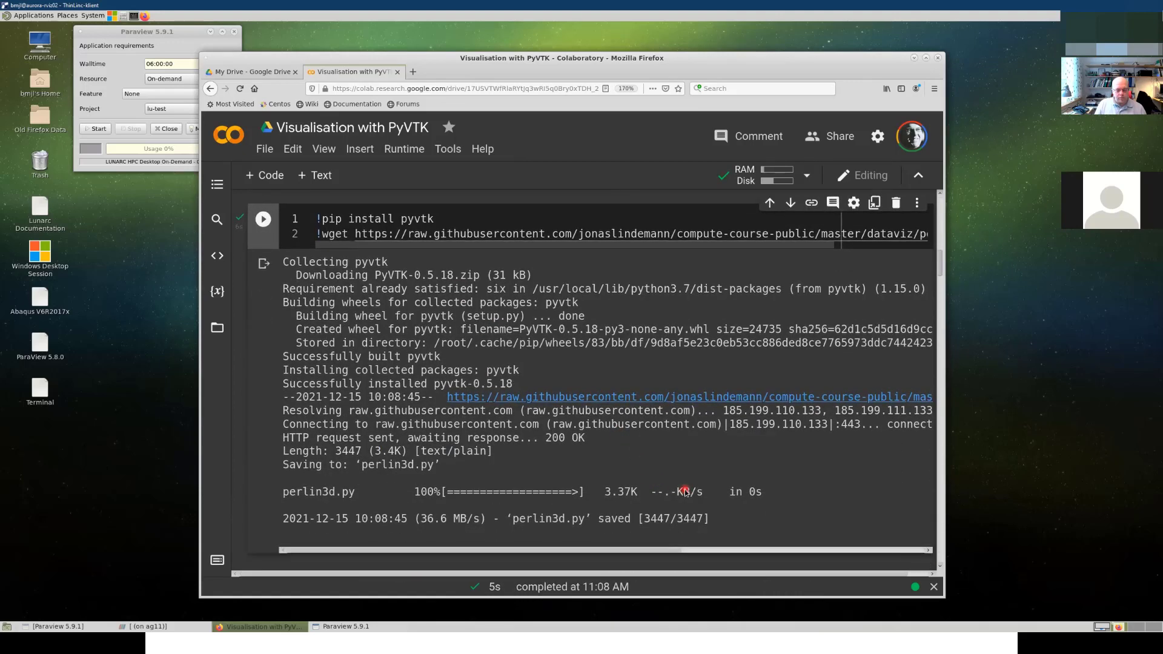
pyautogui.scroll(-2, 670, 486)
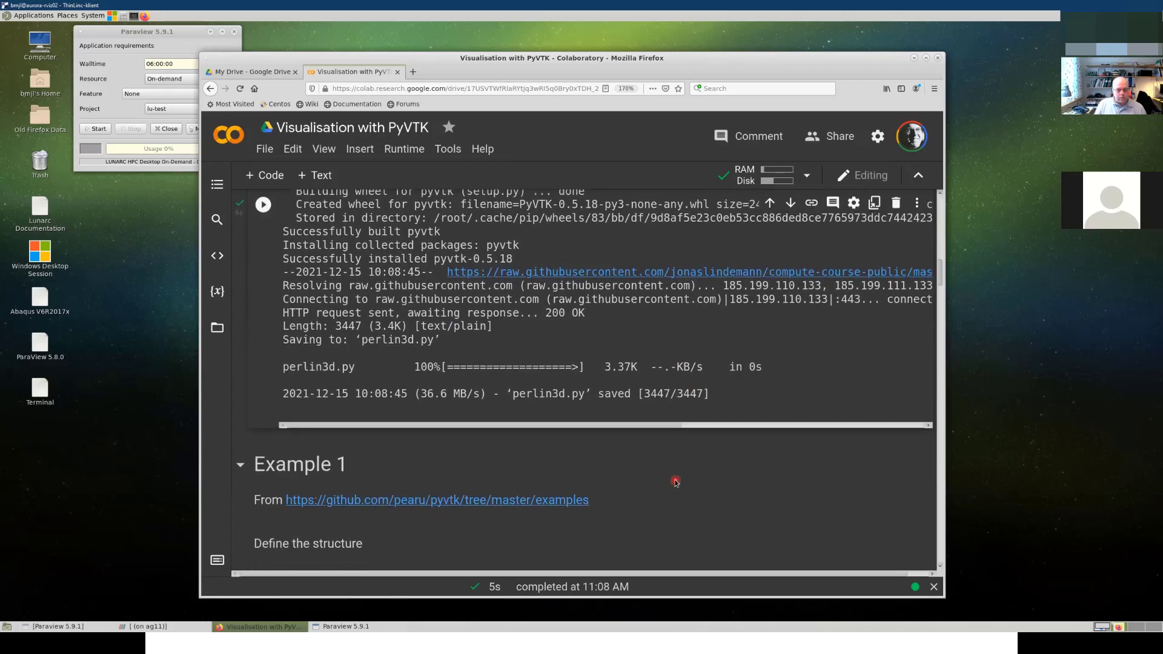
pyautogui.scroll(-2, 653, 439)
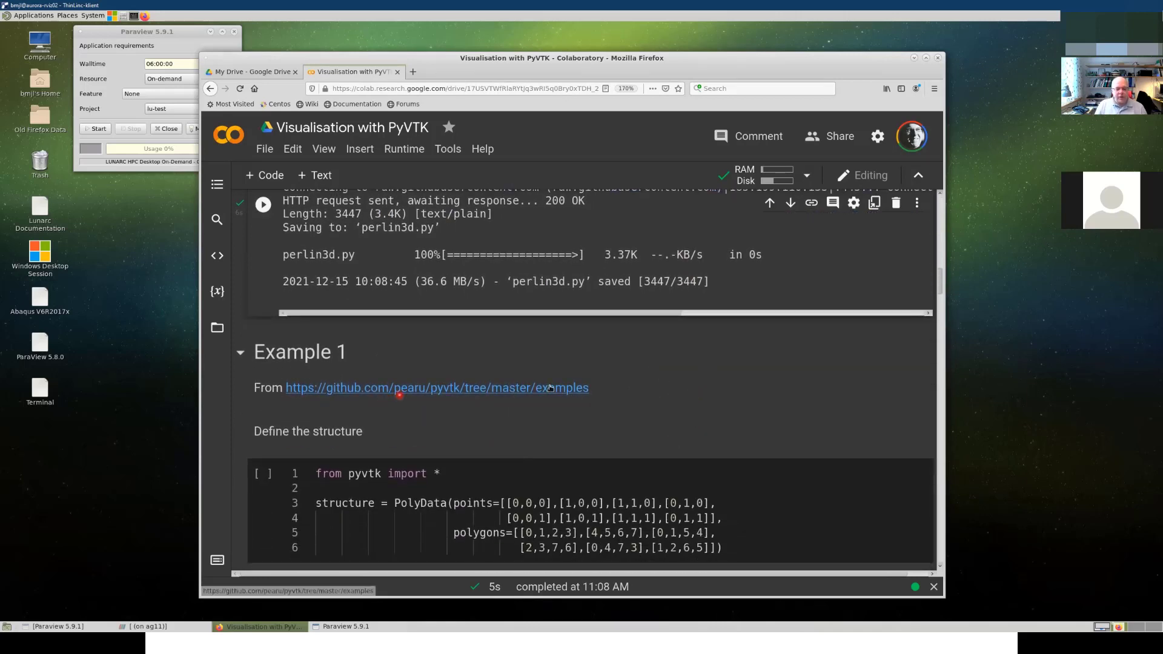
pyautogui.scroll(-1, 558, 389)
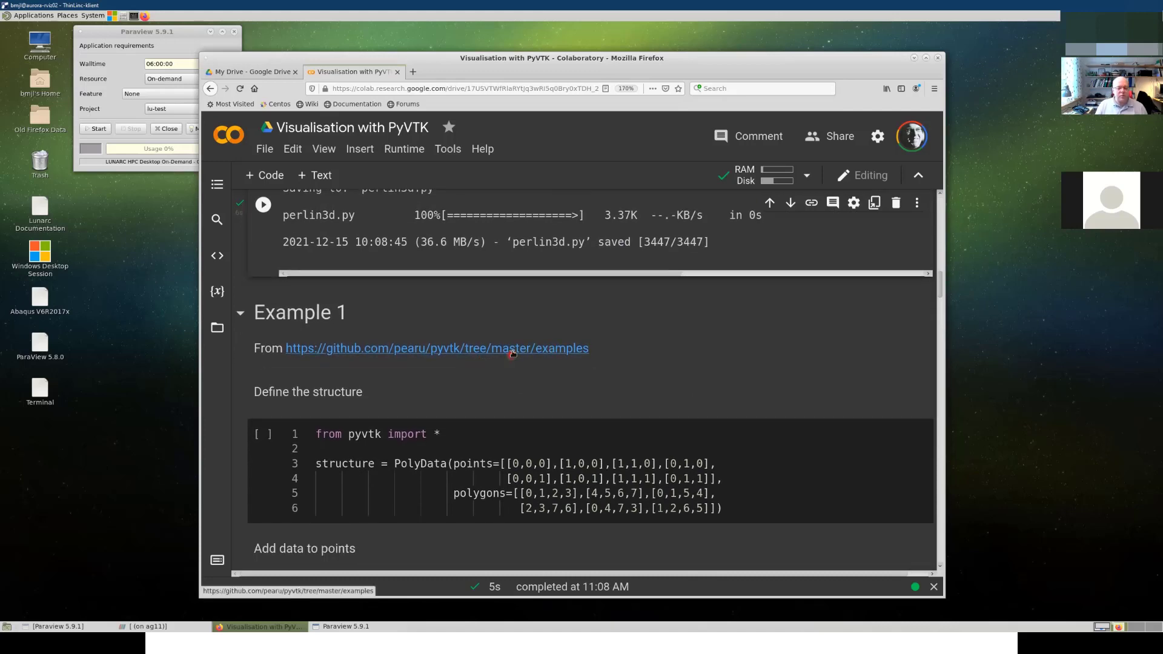
pyautogui.scroll(-2, 512, 354)
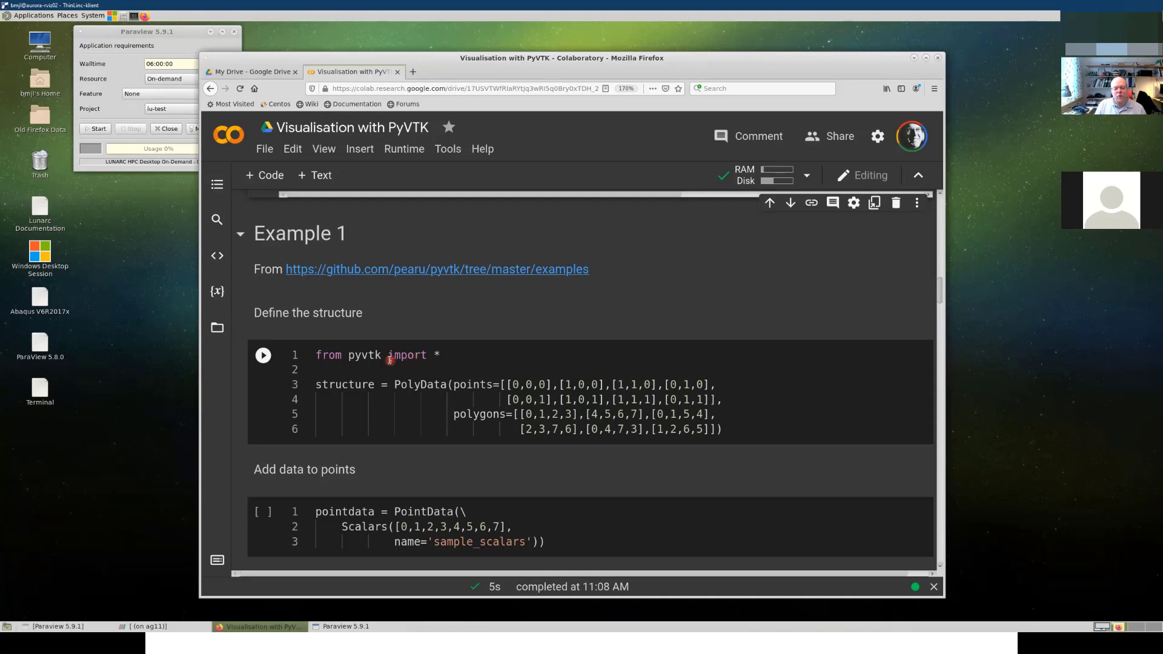
pyautogui.click(263, 356)
pyautogui.scroll(-2, 263, 358)
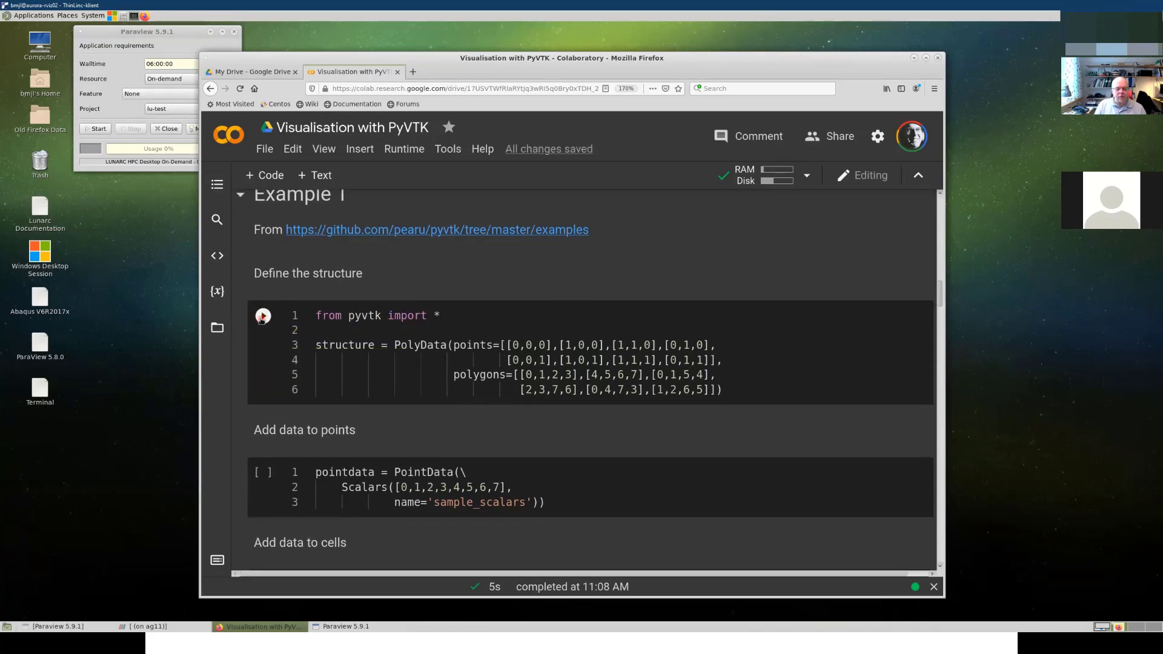
pyautogui.click(263, 316)
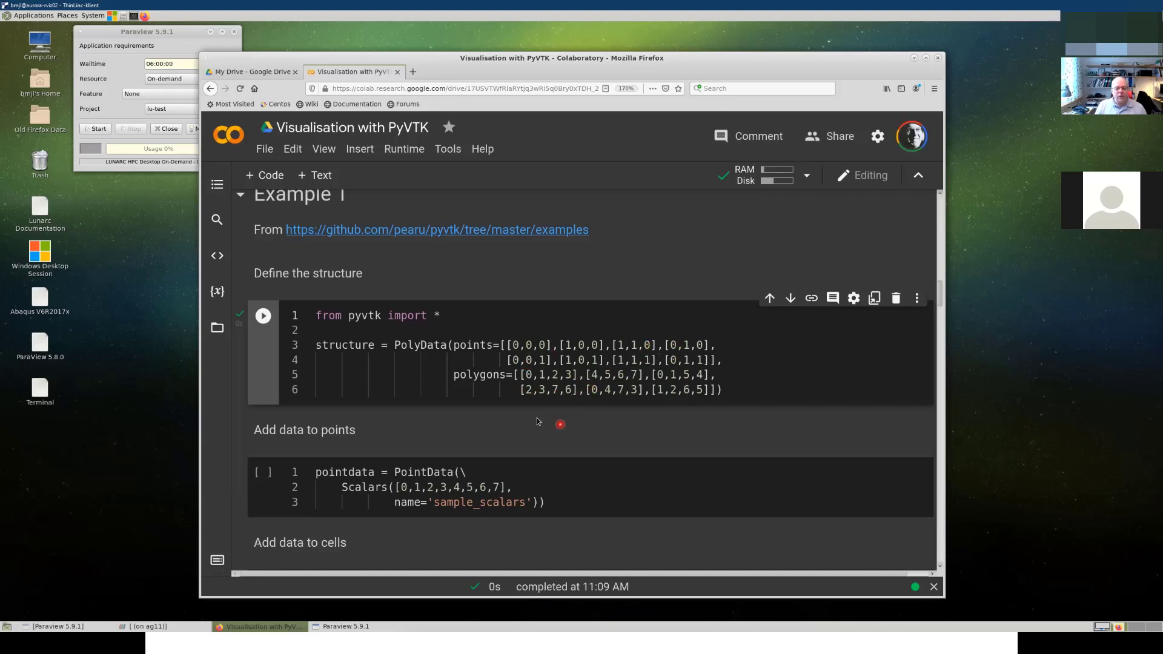
# Step: Run the cell that adds the sample_scalars point data
pyautogui.scroll(-1, 519, 407)
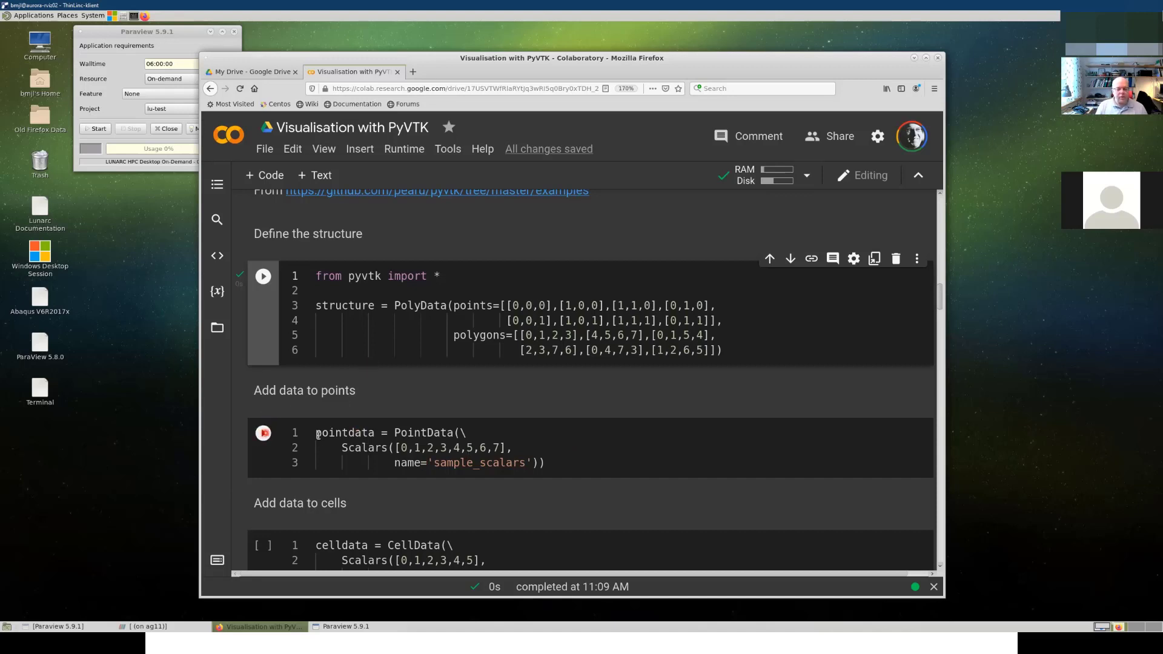
pyautogui.click(353, 448)
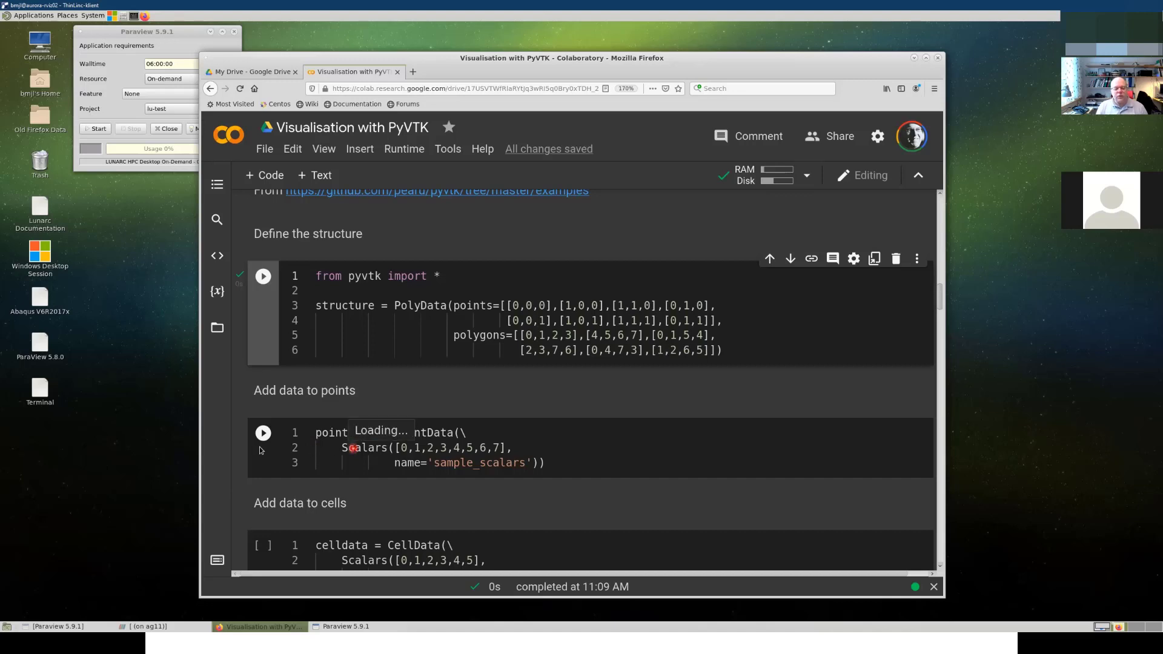
pyautogui.hotkey('ctrl', 'Return')
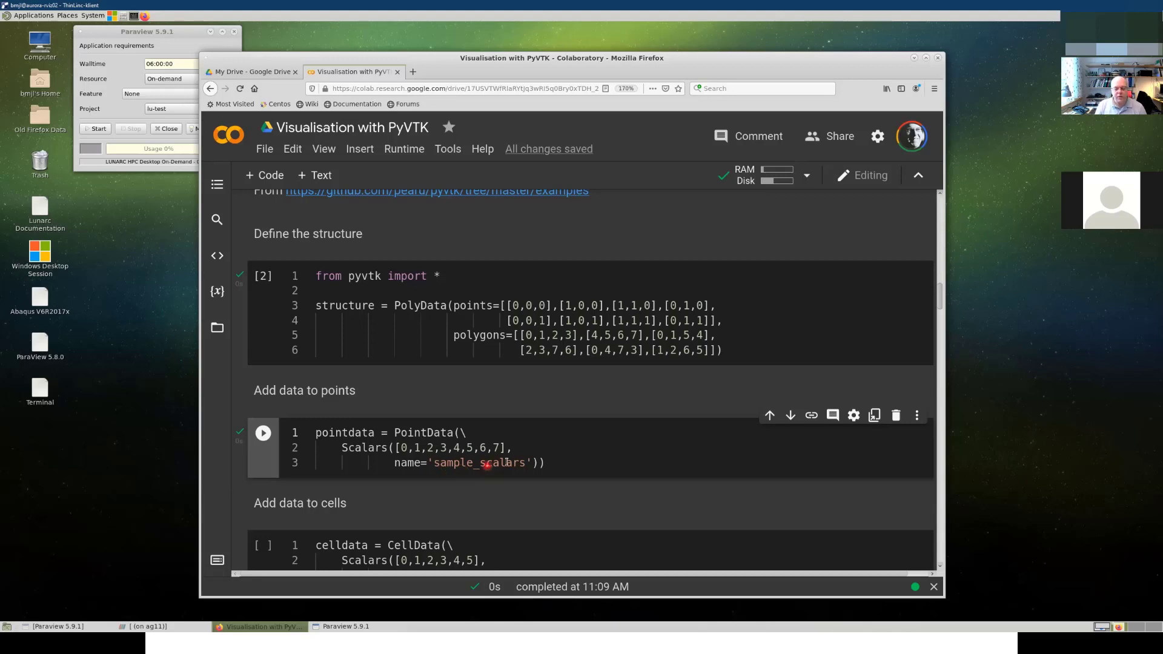
# Step: Run the cell that adds cell data with cell_scalars, cell_normals and the FieldData field
pyautogui.scroll(-3, 509, 466)
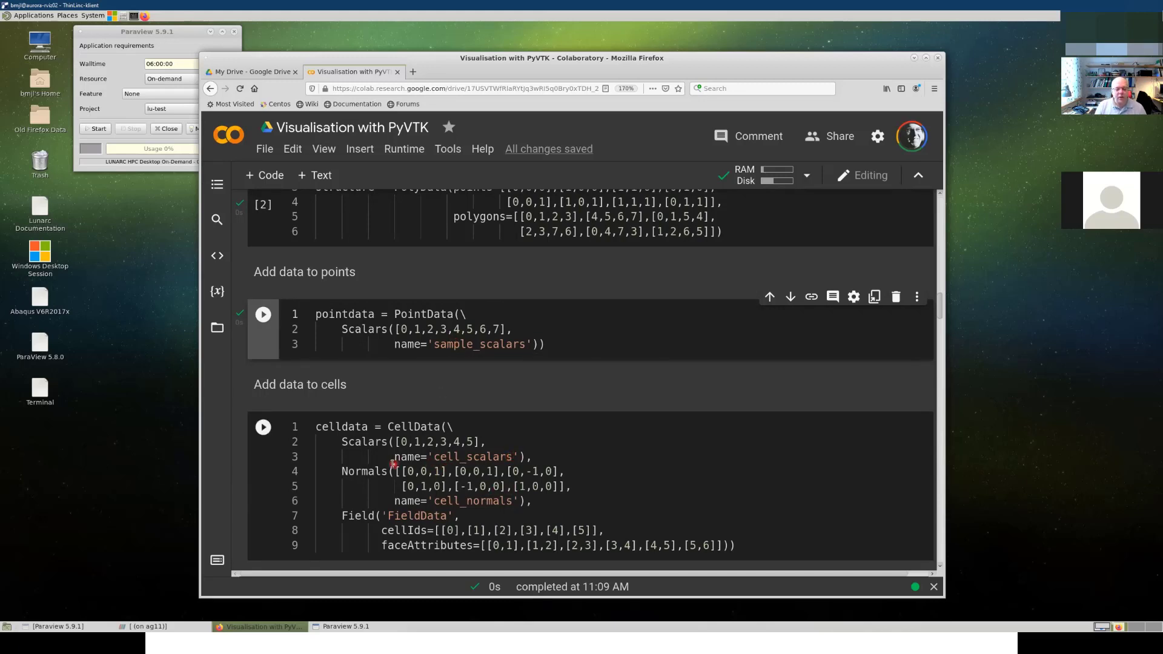
pyautogui.scroll(-1, 354, 418)
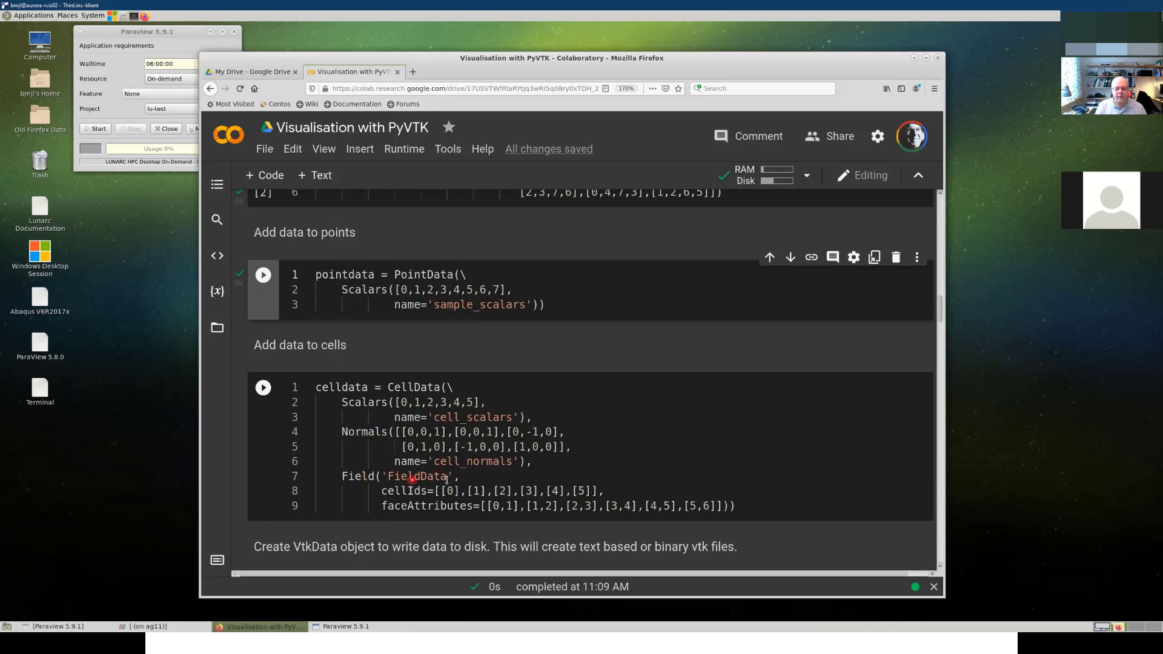
pyautogui.scroll(-1, 487, 492)
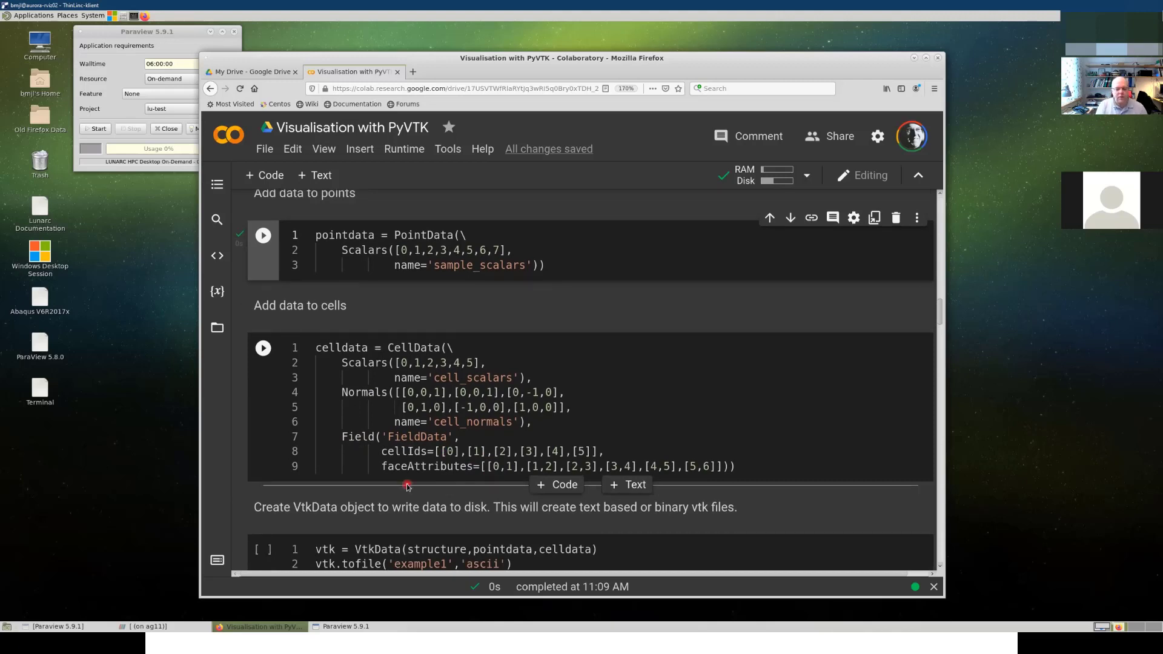
pyautogui.click(263, 350)
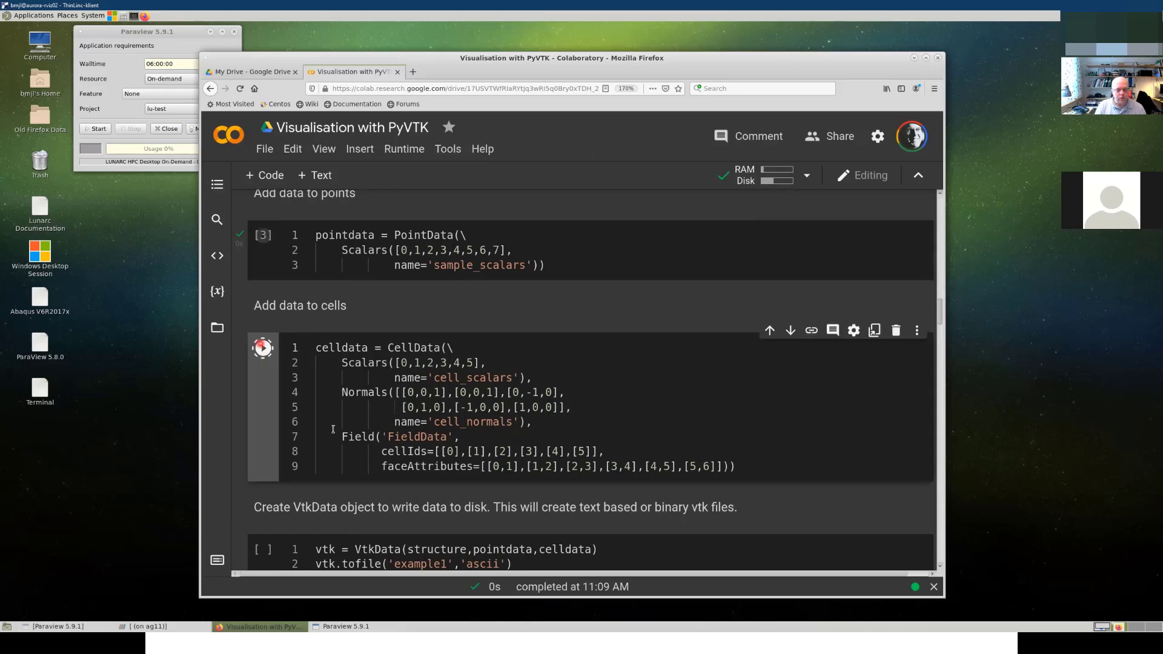
# Step: Run the cell that writes example1 as ascii and example1b as binary, and display the contents of example1.vtk with %pycat
pyautogui.scroll(-2, 614, 442)
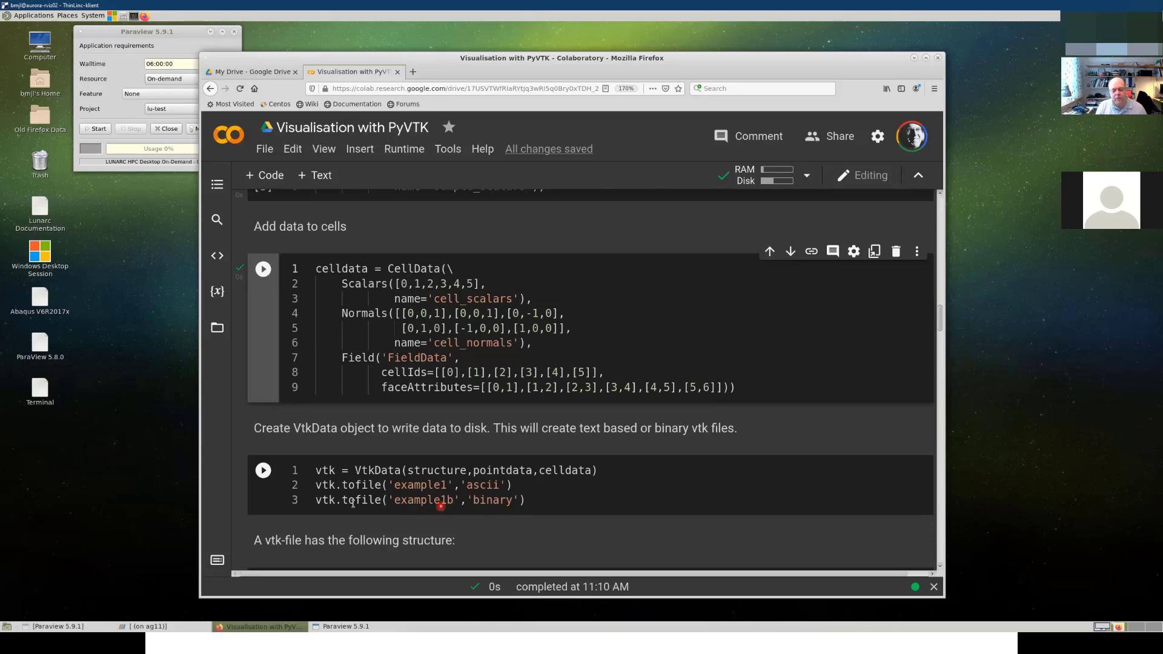
pyautogui.click(263, 471)
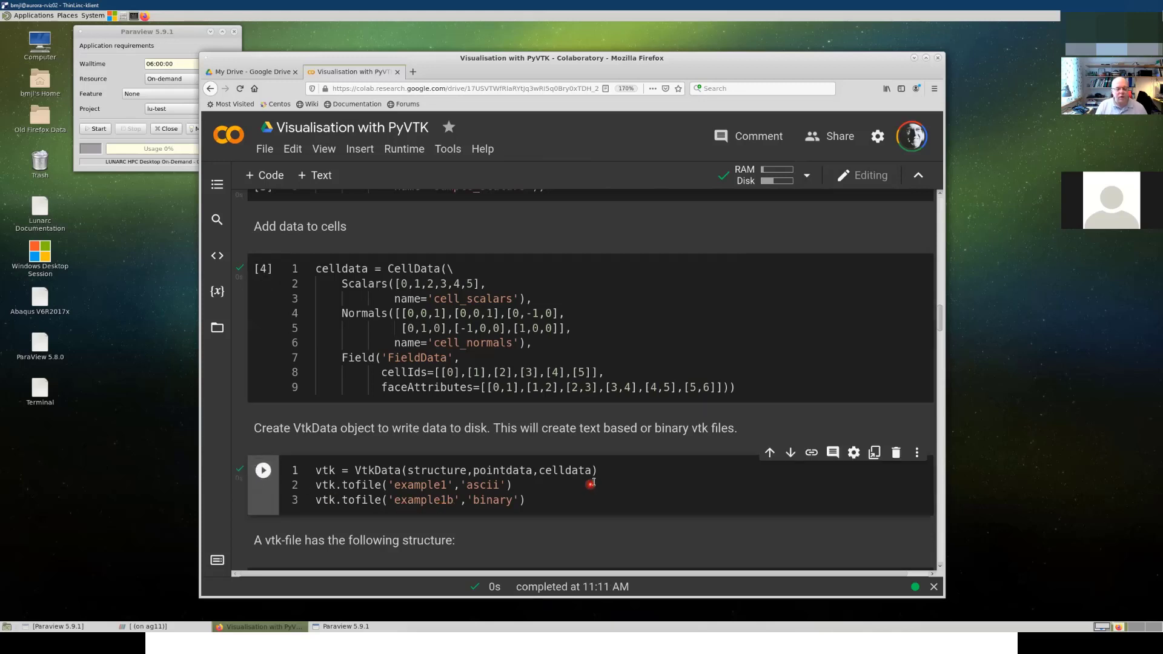
pyautogui.scroll(-2, 585, 486)
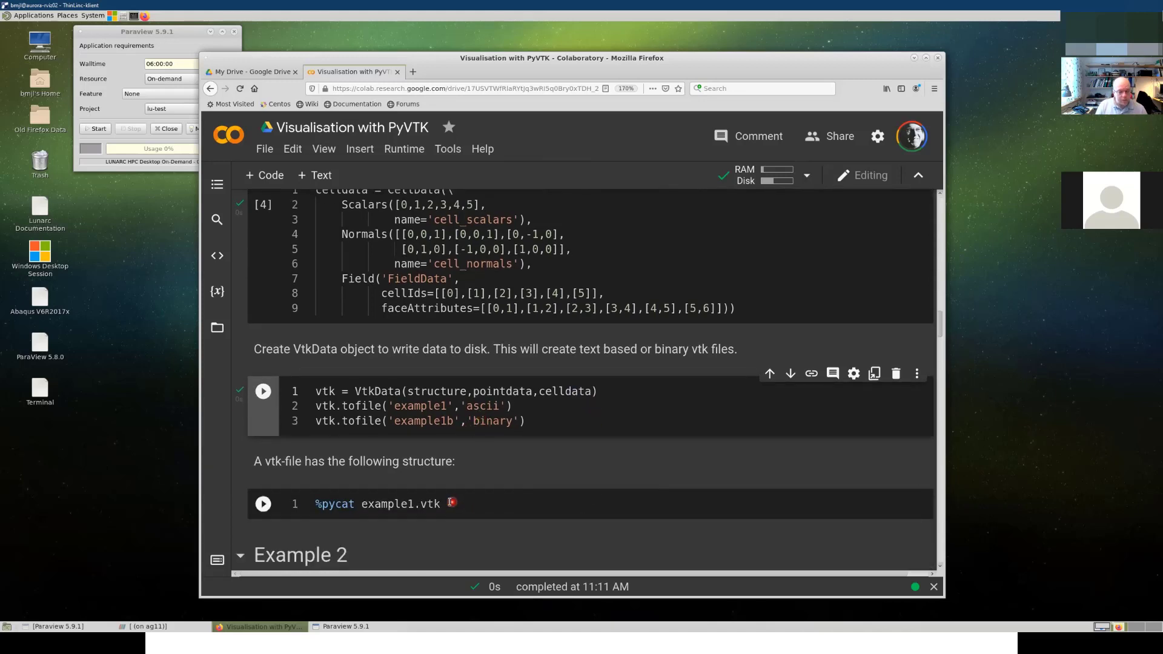
pyautogui.click(264, 503)
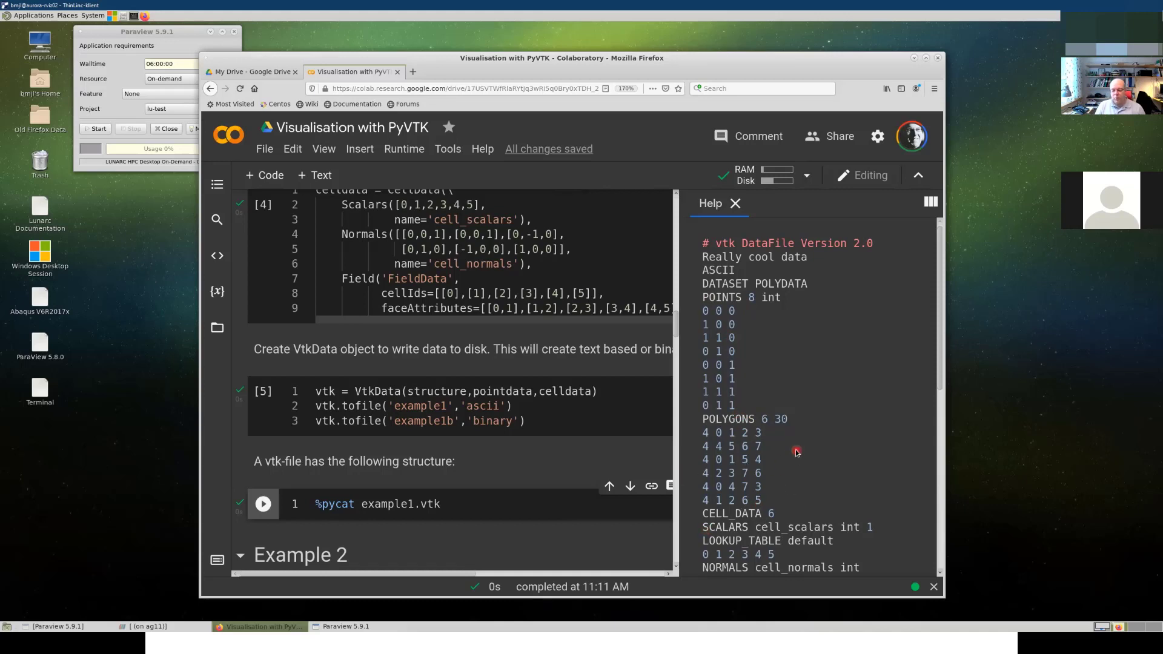
pyautogui.scroll(-1, 781, 479)
pyautogui.scroll(-6, 781, 486)
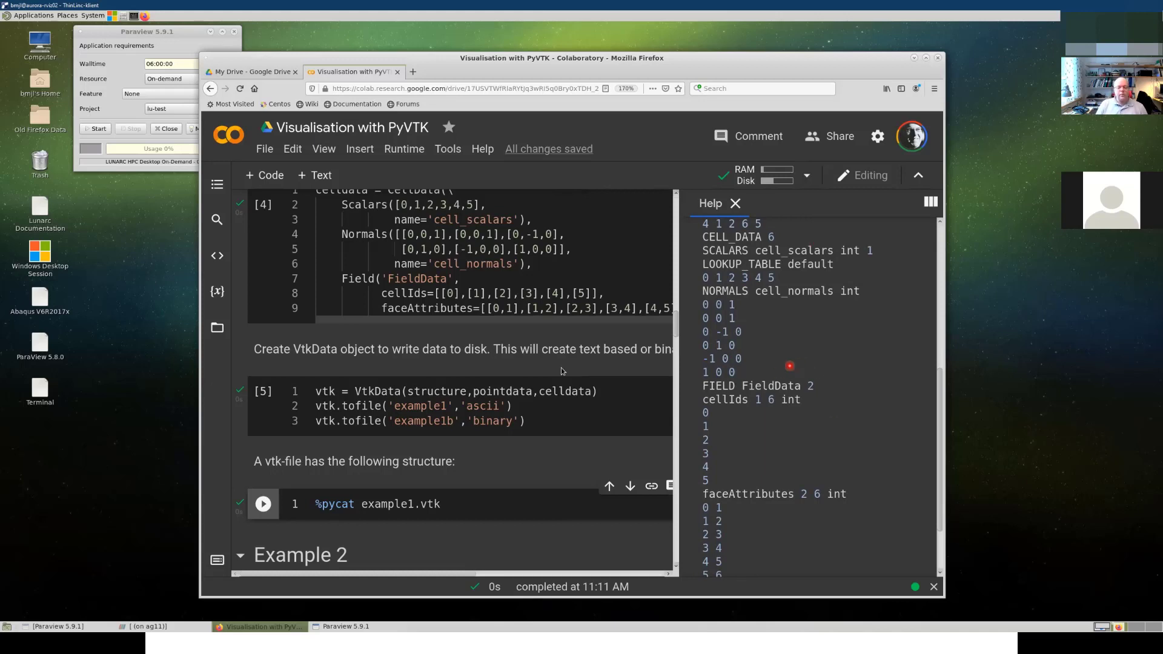
# Step: Download example1.vtk from the notebook's files and save it in the home directory's snic-paraview/paraview-workshop folder
pyautogui.click(216, 329)
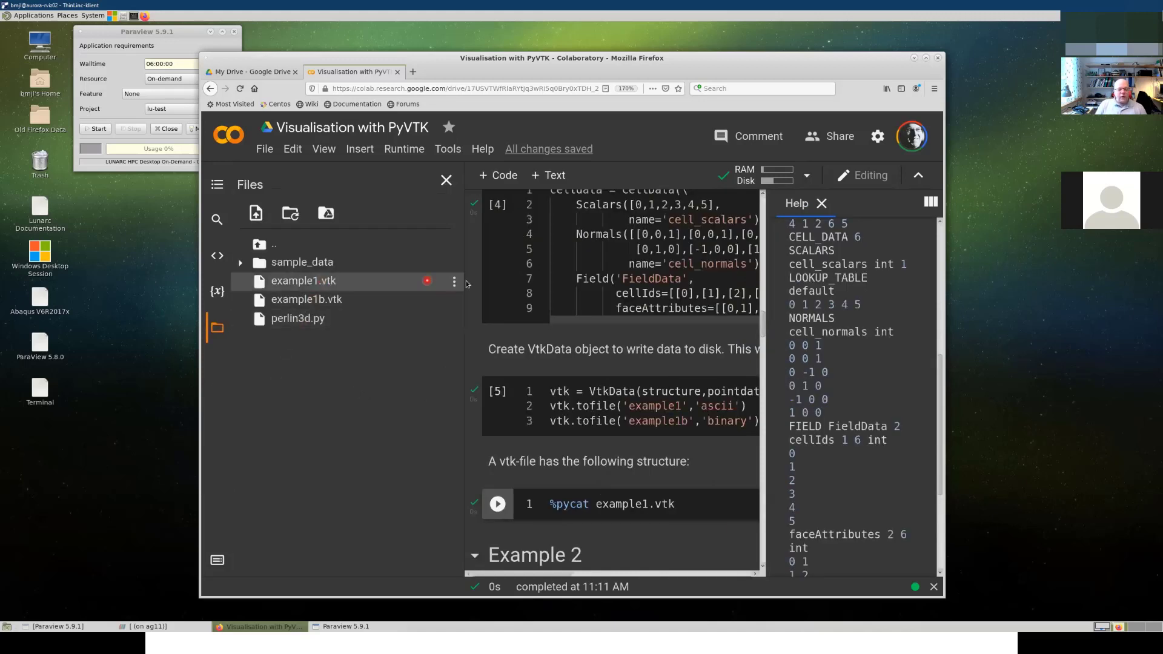
pyautogui.click(454, 282)
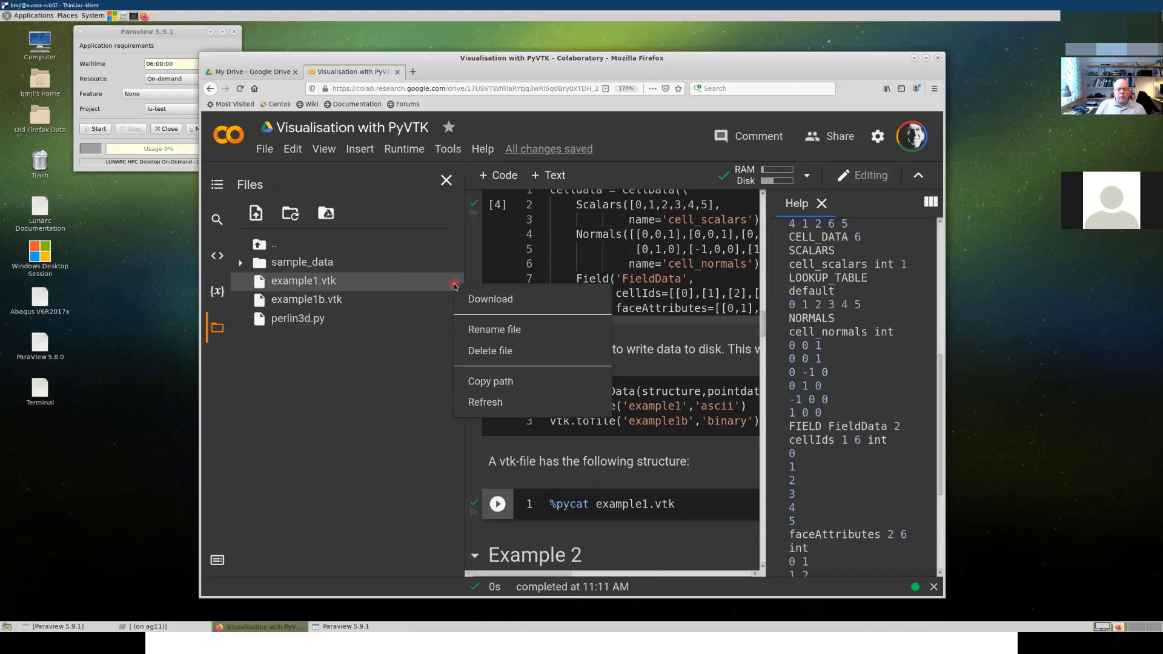
pyautogui.click(488, 300)
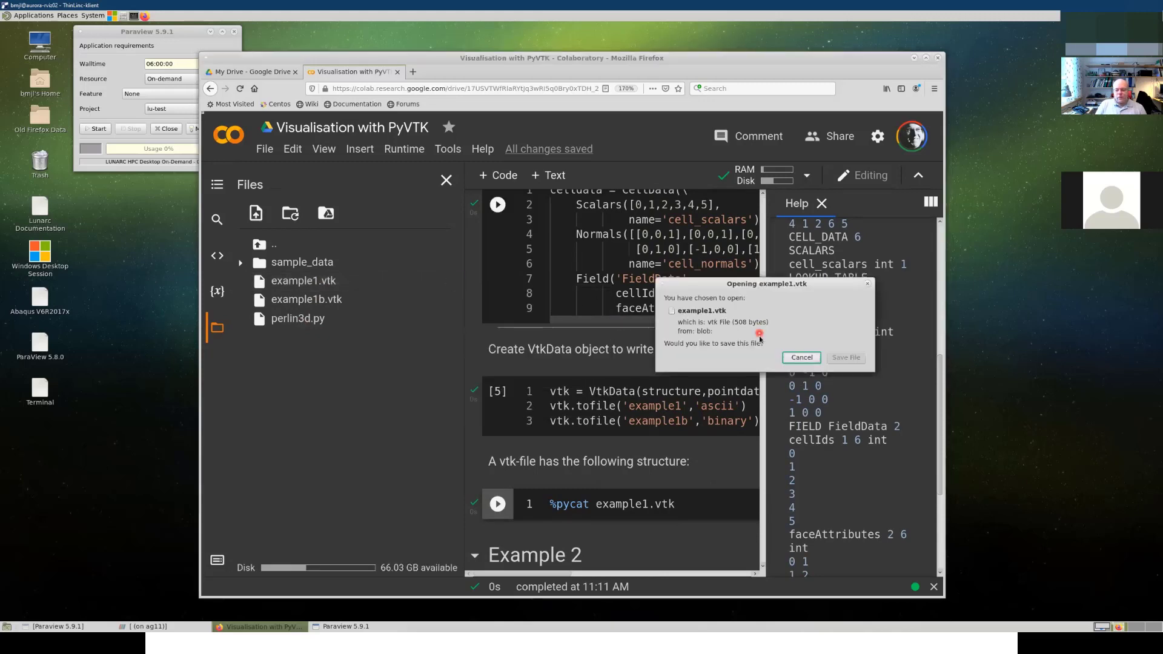
pyautogui.click(846, 357)
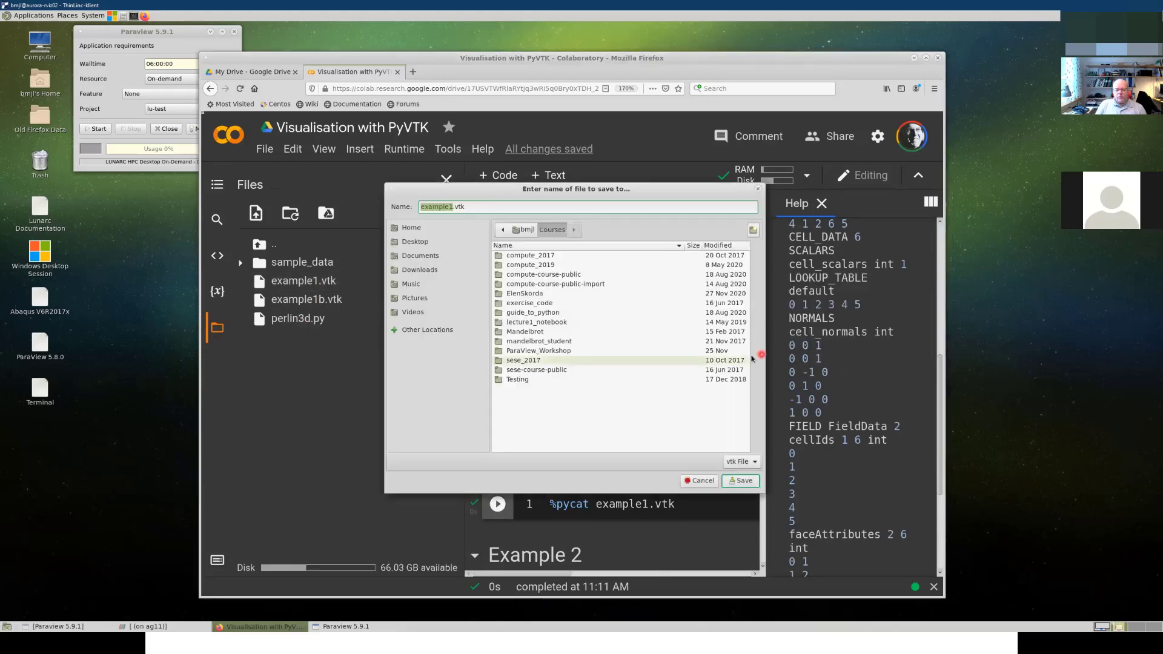
pyautogui.click(525, 233)
pyautogui.scroll(-5, 576, 382)
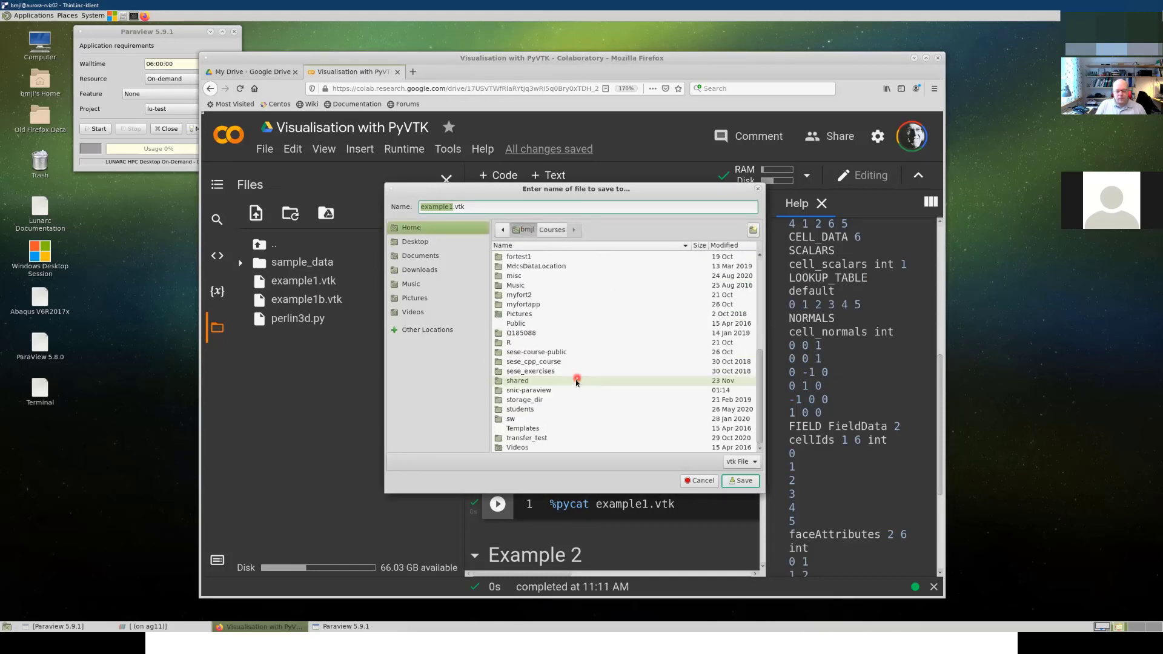
pyautogui.doubleClick(543, 392)
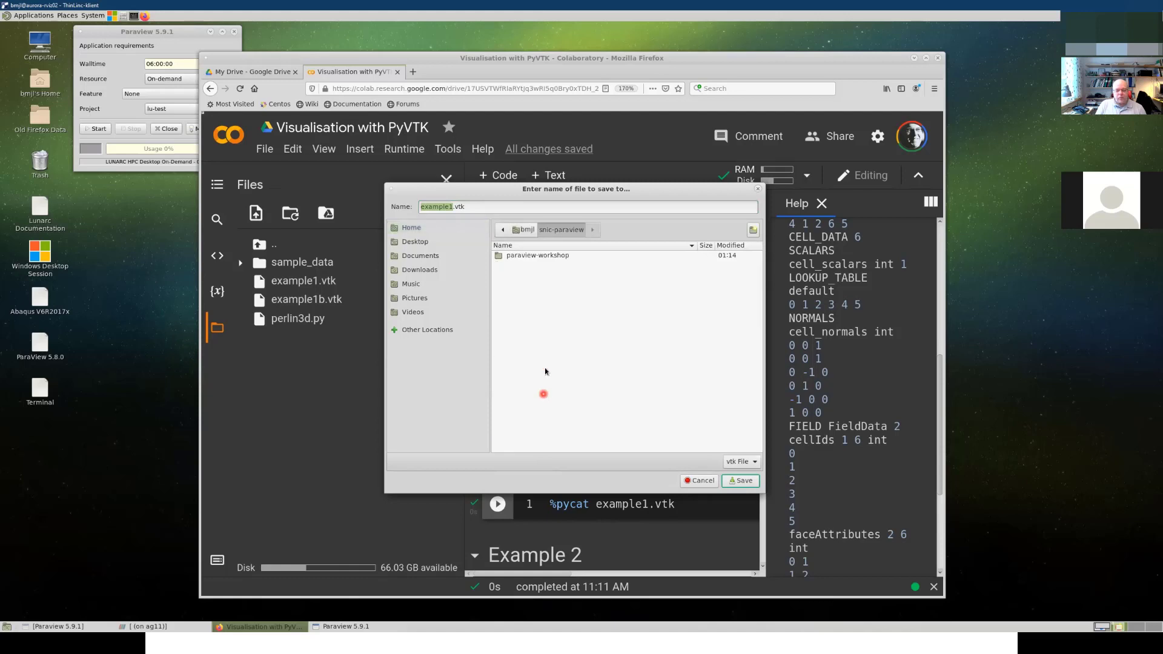
pyautogui.doubleClick(543, 255)
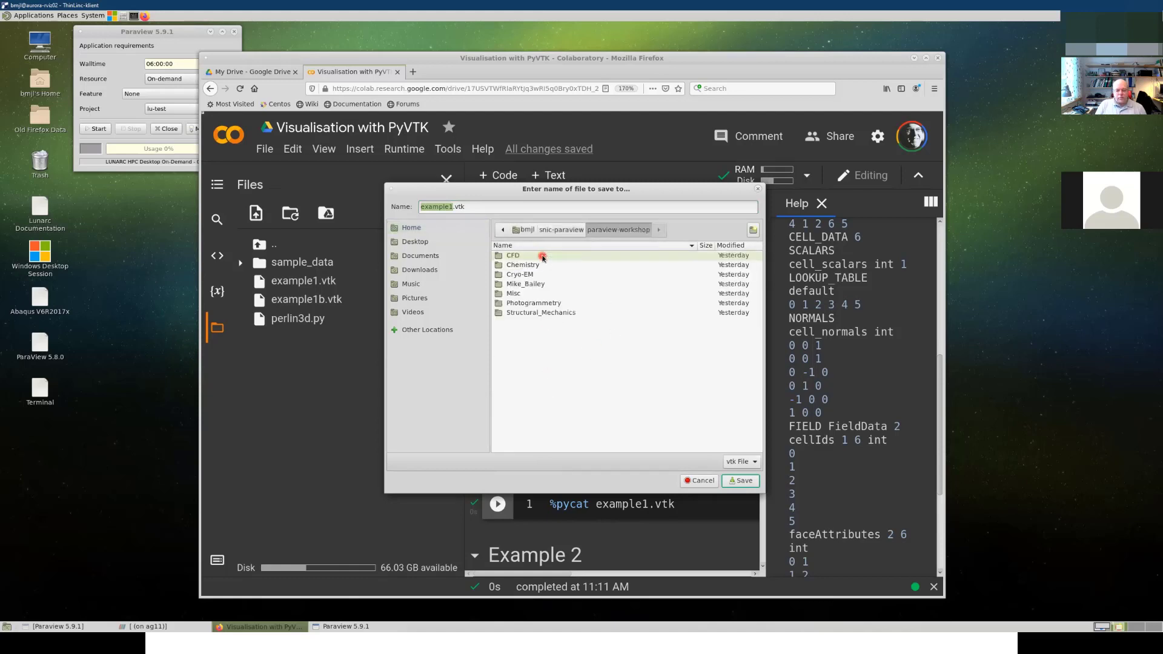
pyautogui.click(739, 480)
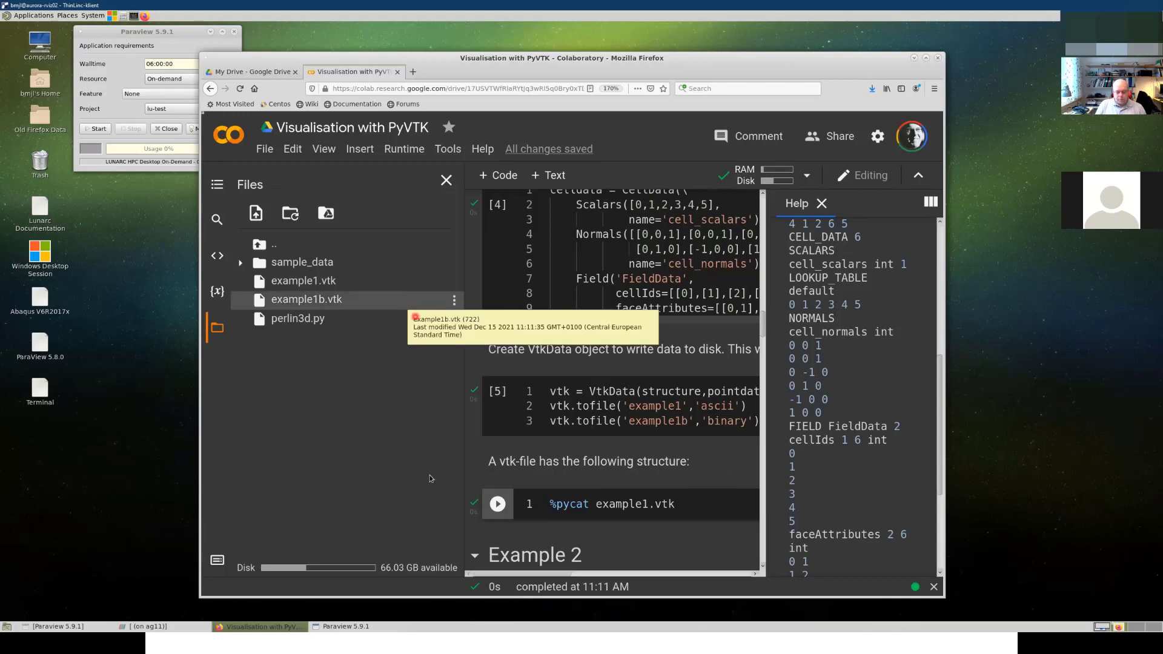
# Step: Switch to the ParaView window and reset the session, discarding the current terrain visualization
pyautogui.click(363, 627)
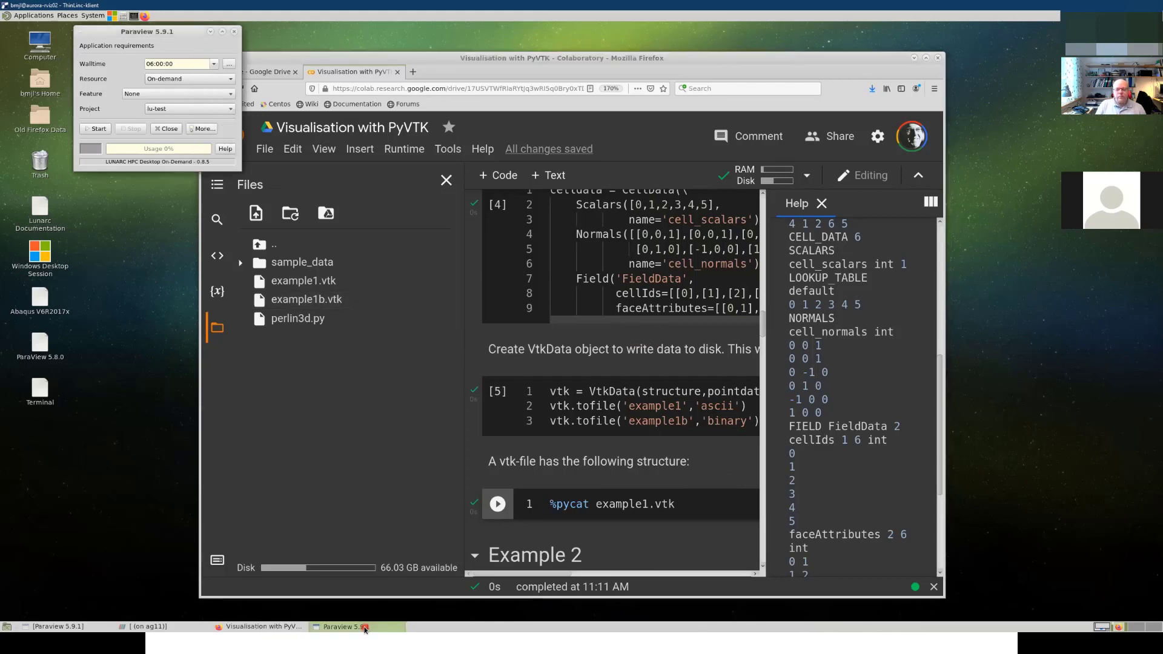
pyautogui.click(368, 630)
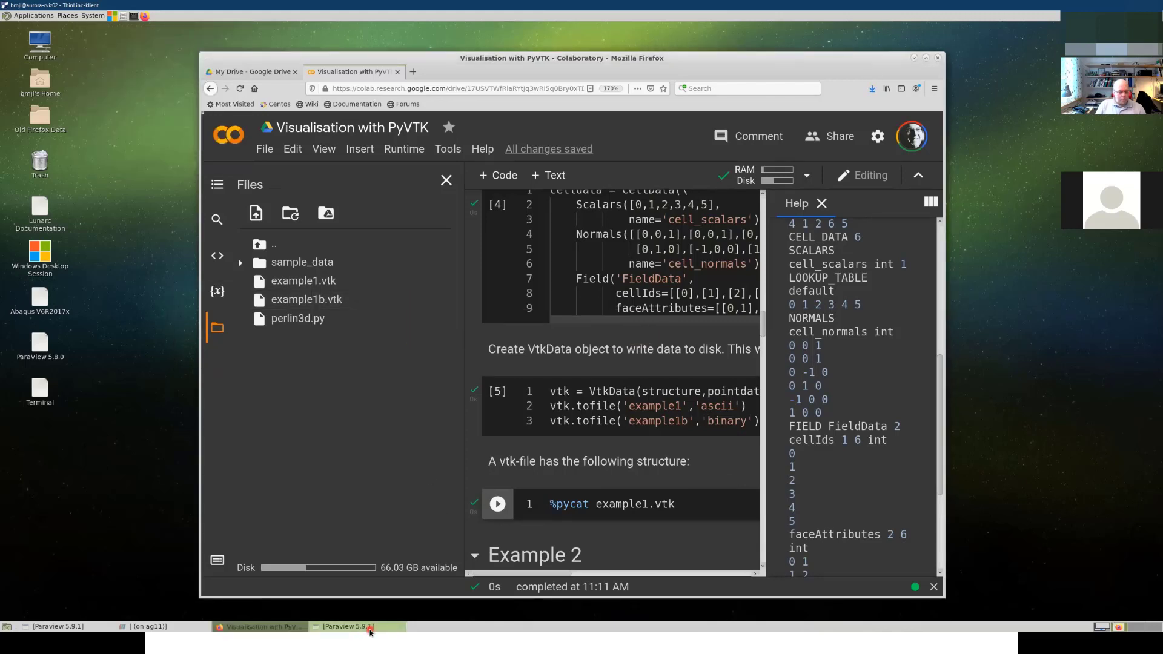
pyautogui.click(367, 630)
pyautogui.click(149, 626)
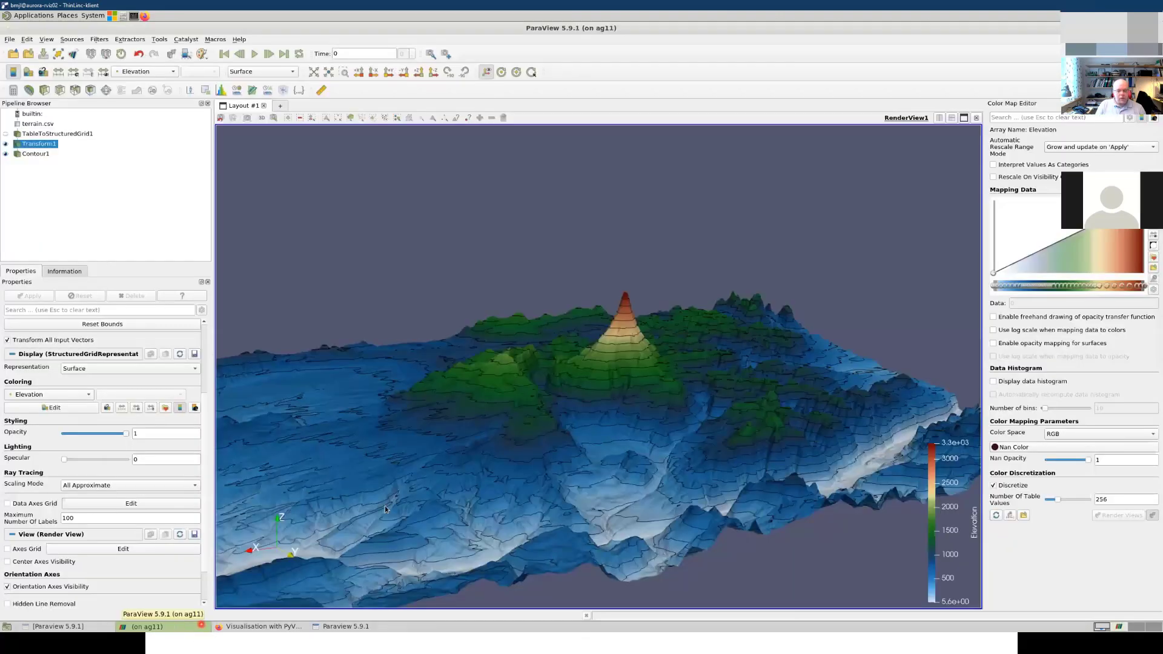
pyautogui.click(121, 53)
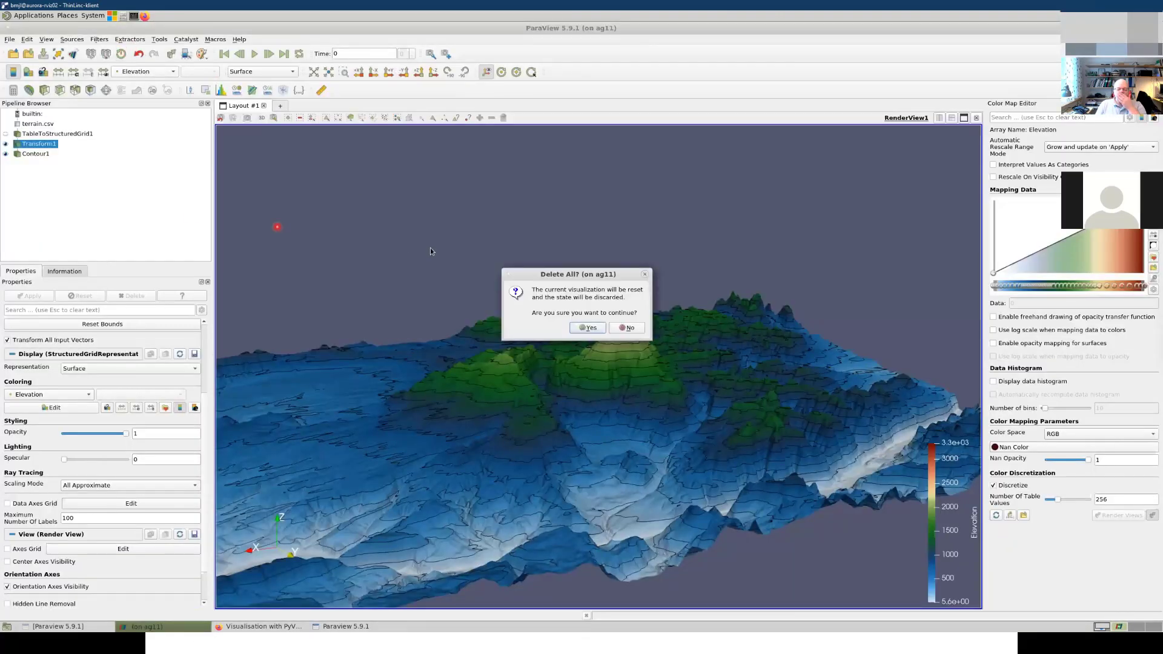
pyautogui.click(589, 328)
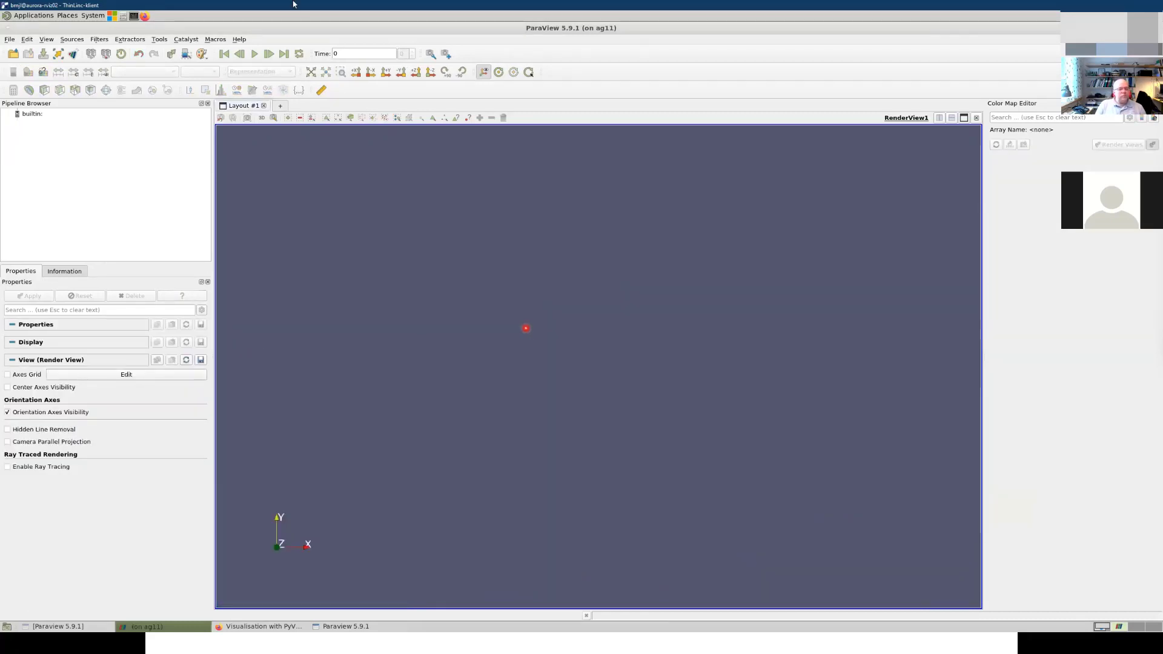
# Step: Open example1.vtk from the home directory's snic-paraview/paraview-workshop folder and apply it to display the geometry
pyautogui.click(13, 54)
pyautogui.scroll(-5, 265, 212)
pyautogui.scroll(2, 264, 212)
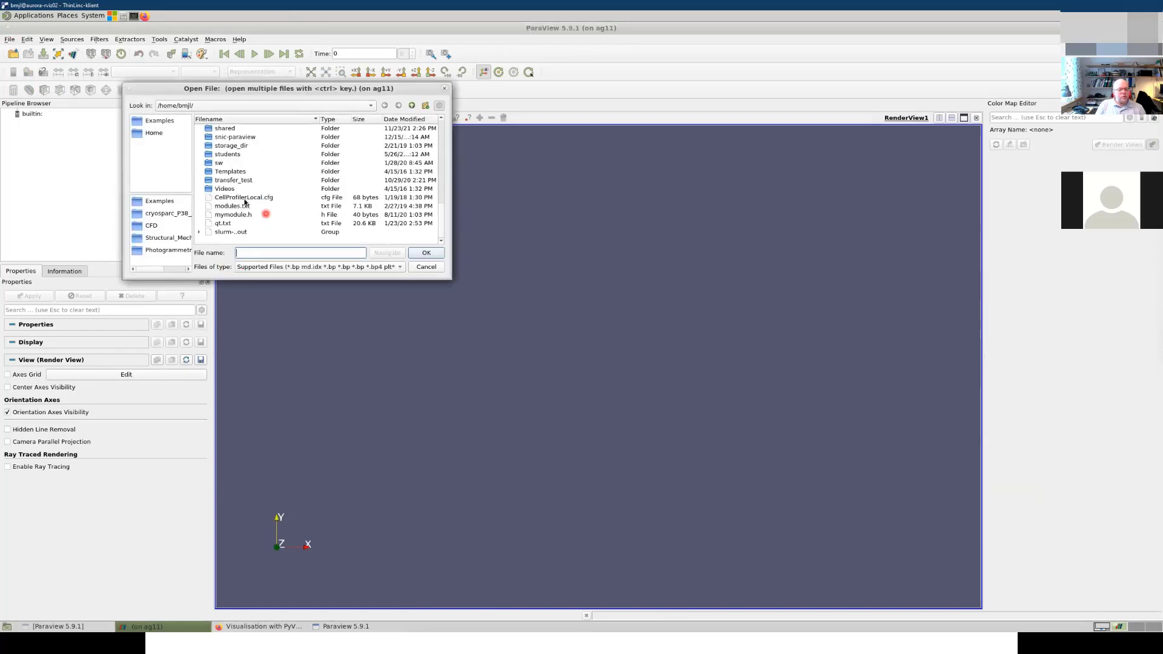
pyautogui.doubleClick(243, 137)
pyautogui.doubleClick(245, 129)
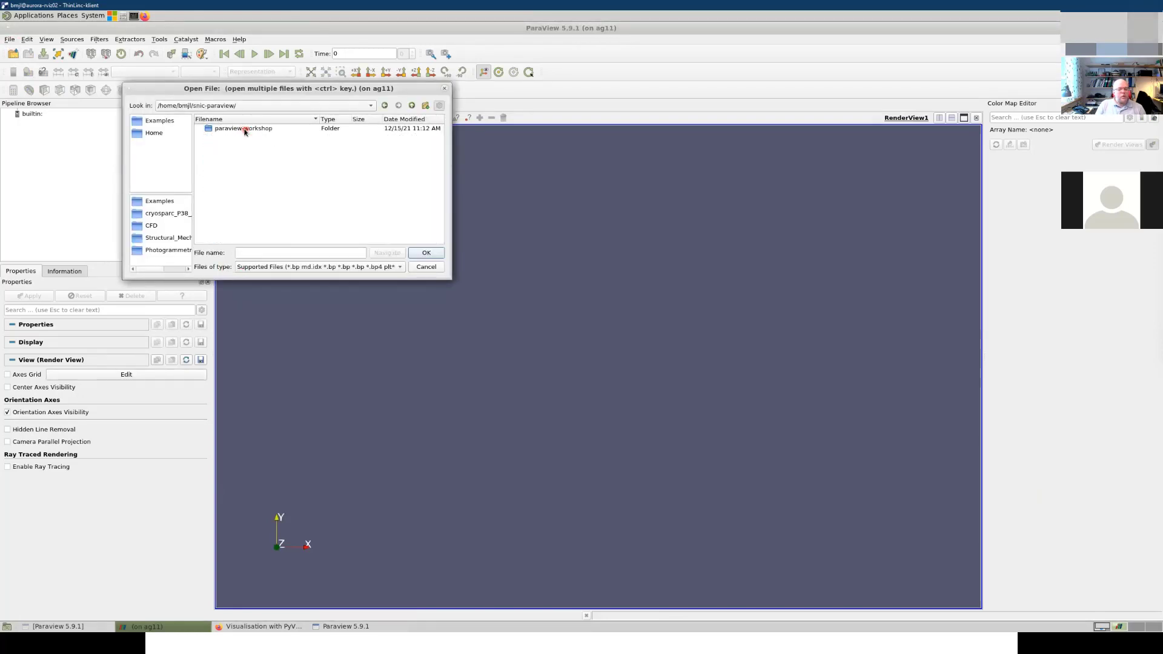
pyautogui.click(242, 189)
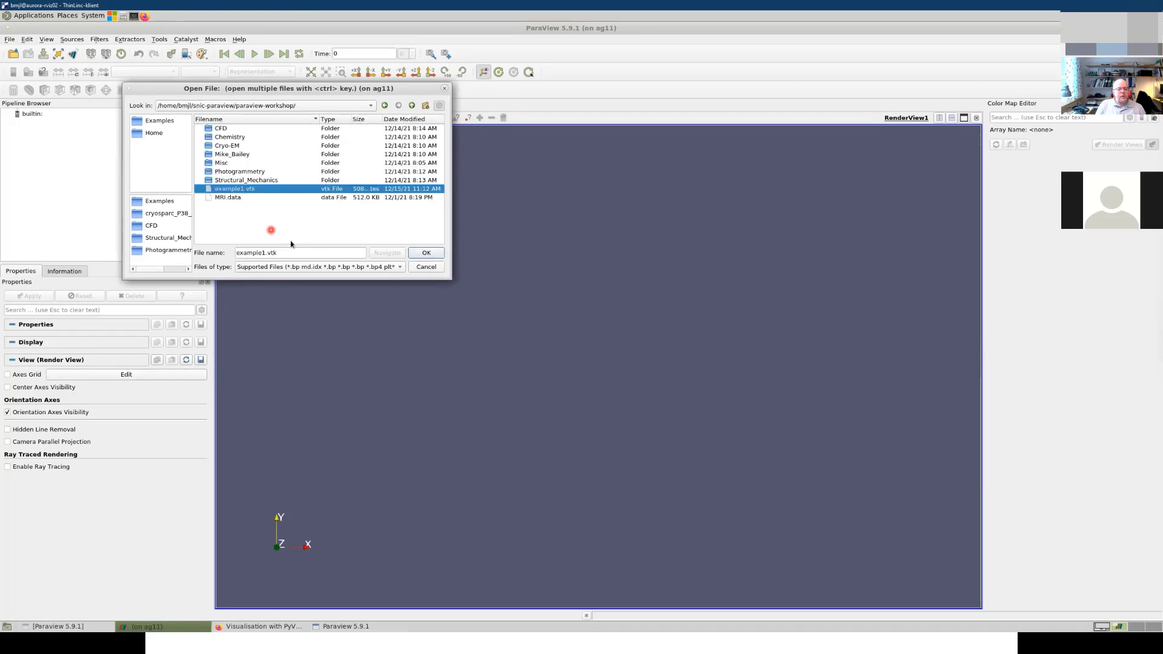
pyautogui.click(424, 254)
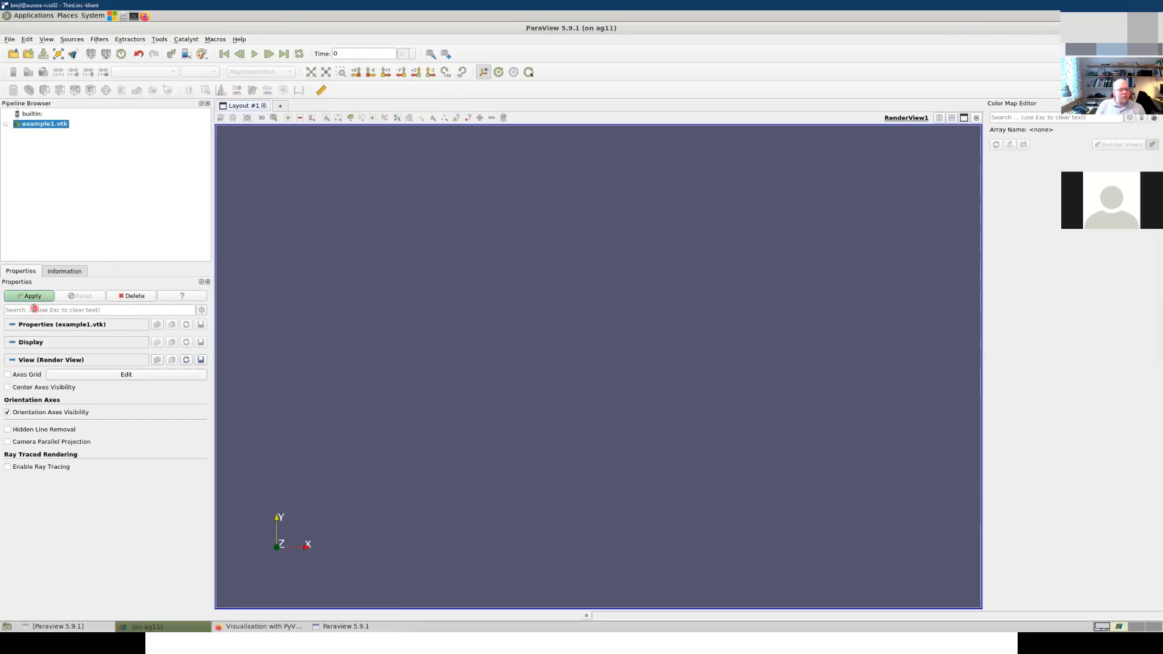
pyautogui.click(27, 297)
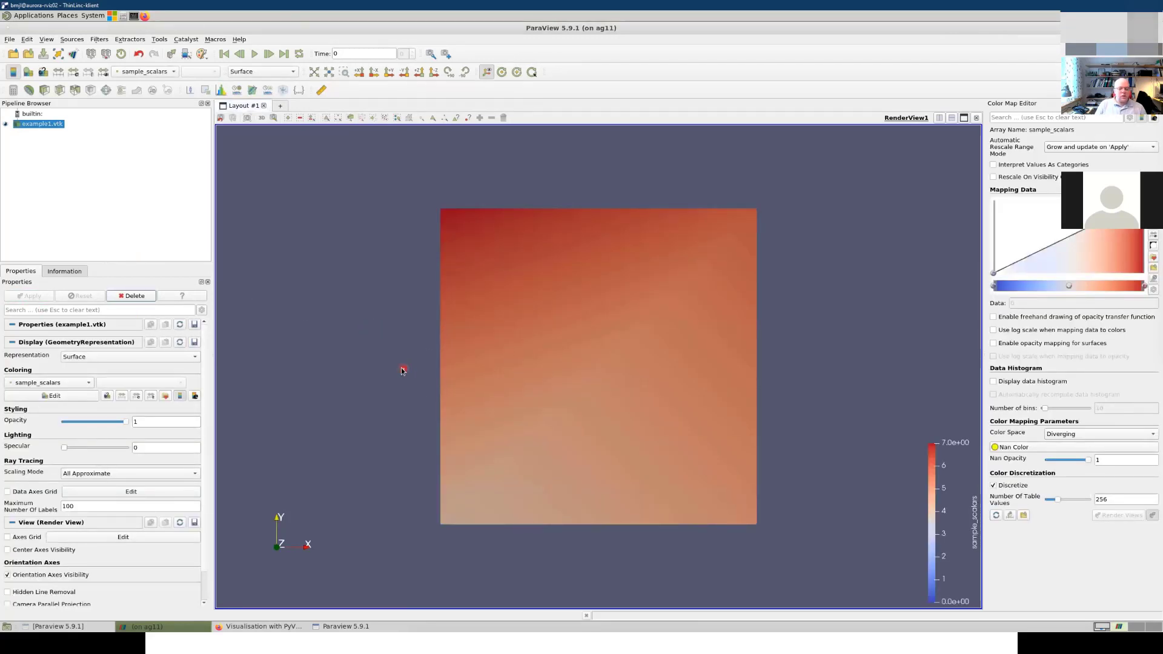
# Step: Examine the cube's sample_scalars coloring from several sides, along with the list of arrays available for coloring
pyautogui.moveTo(402, 371); pyautogui.dragTo(462, 420)
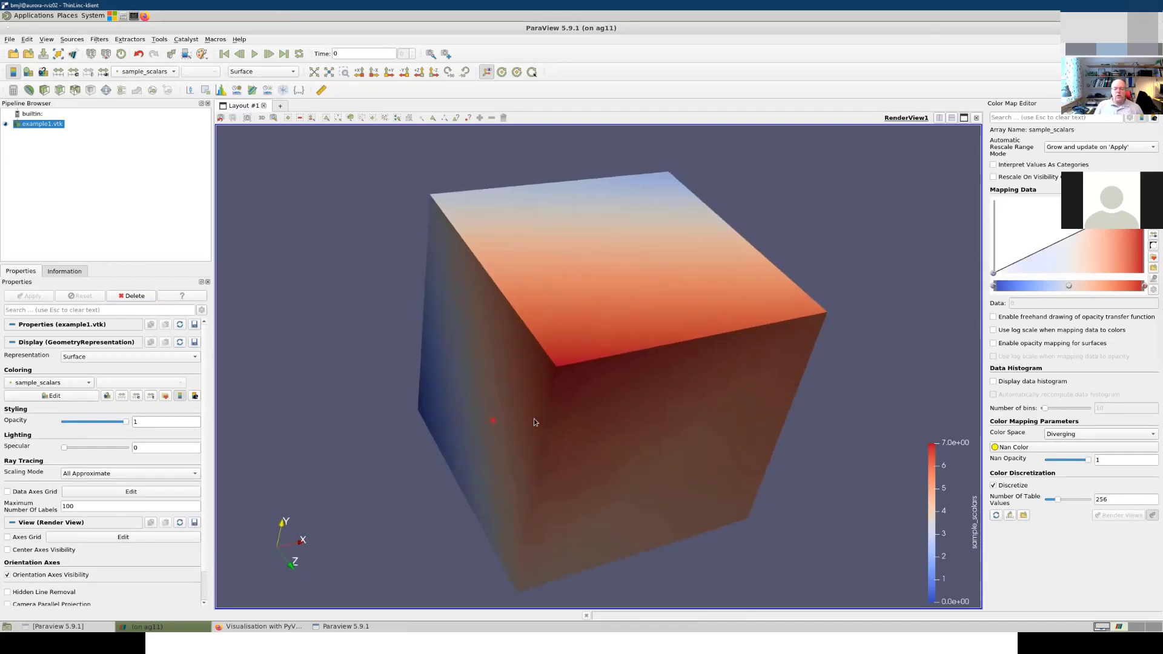
pyautogui.moveTo(533, 419); pyautogui.dragTo(452, 410)
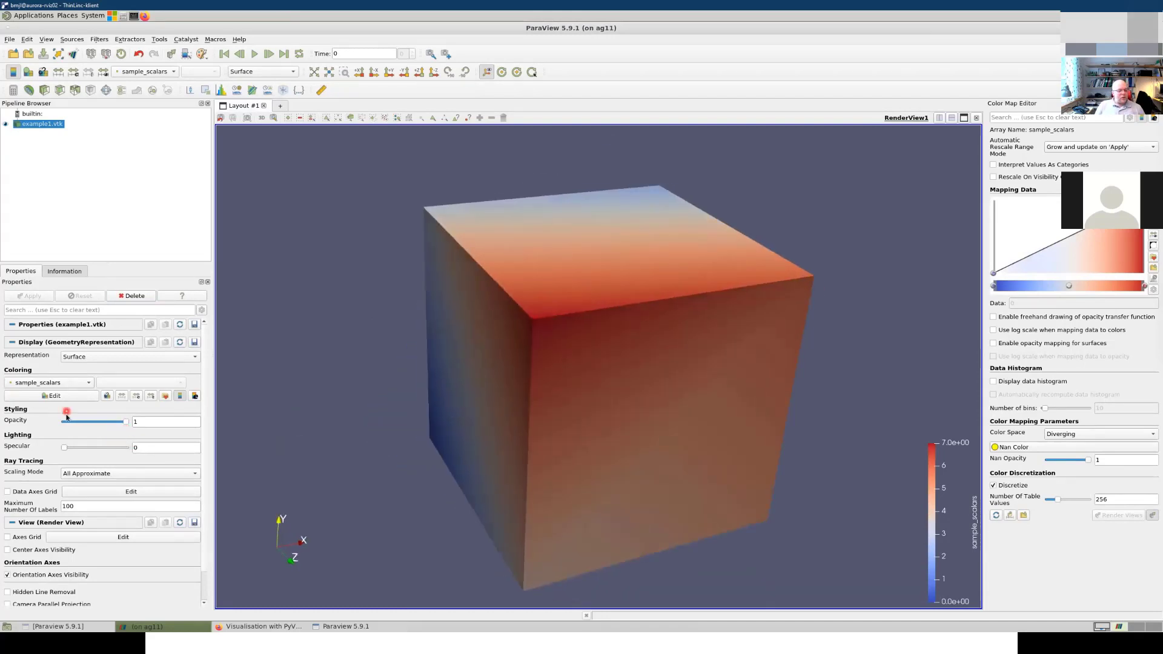
pyautogui.click(56, 397)
pyautogui.click(86, 383)
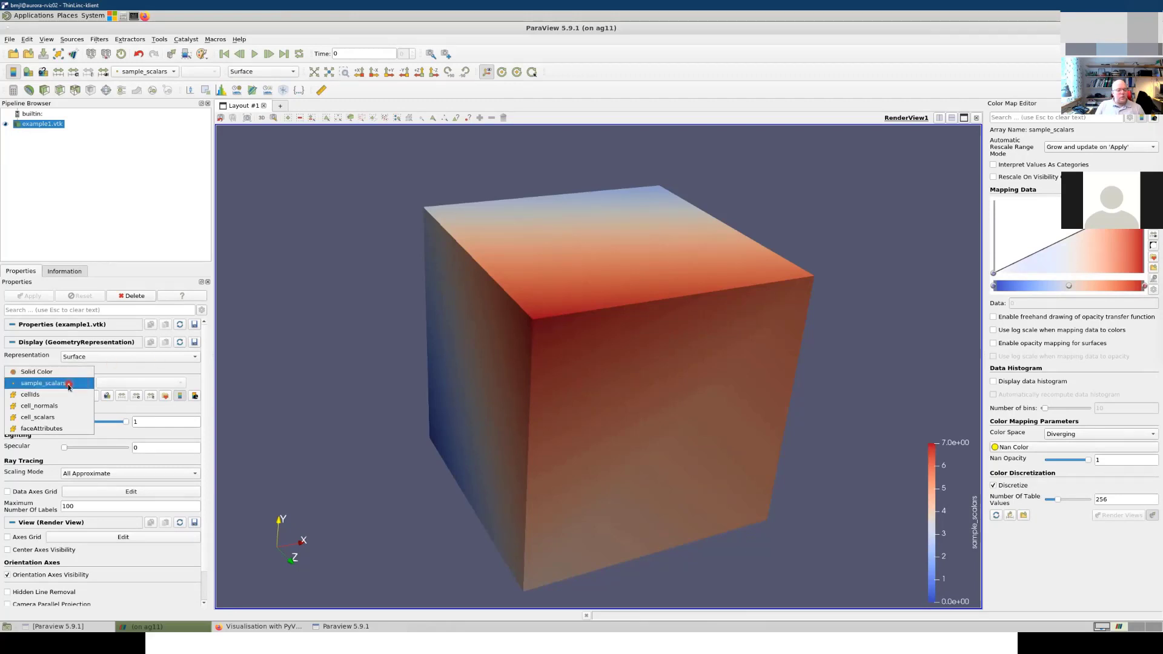
pyautogui.click(320, 346)
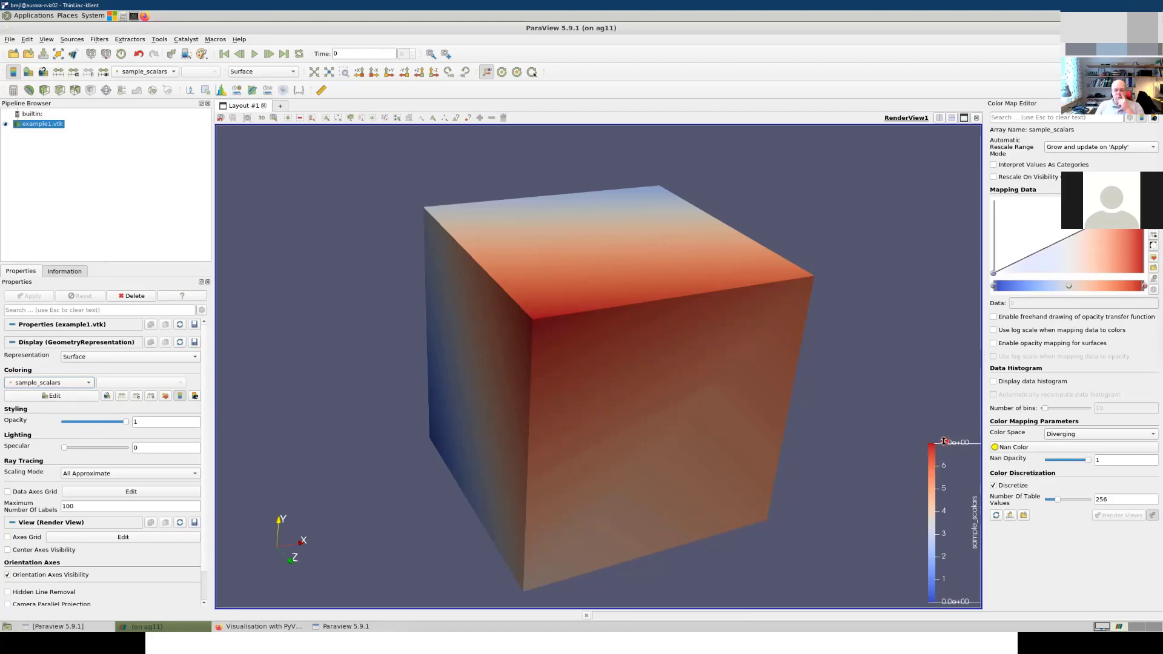
pyautogui.moveTo(792, 428); pyautogui.dragTo(475, 432)
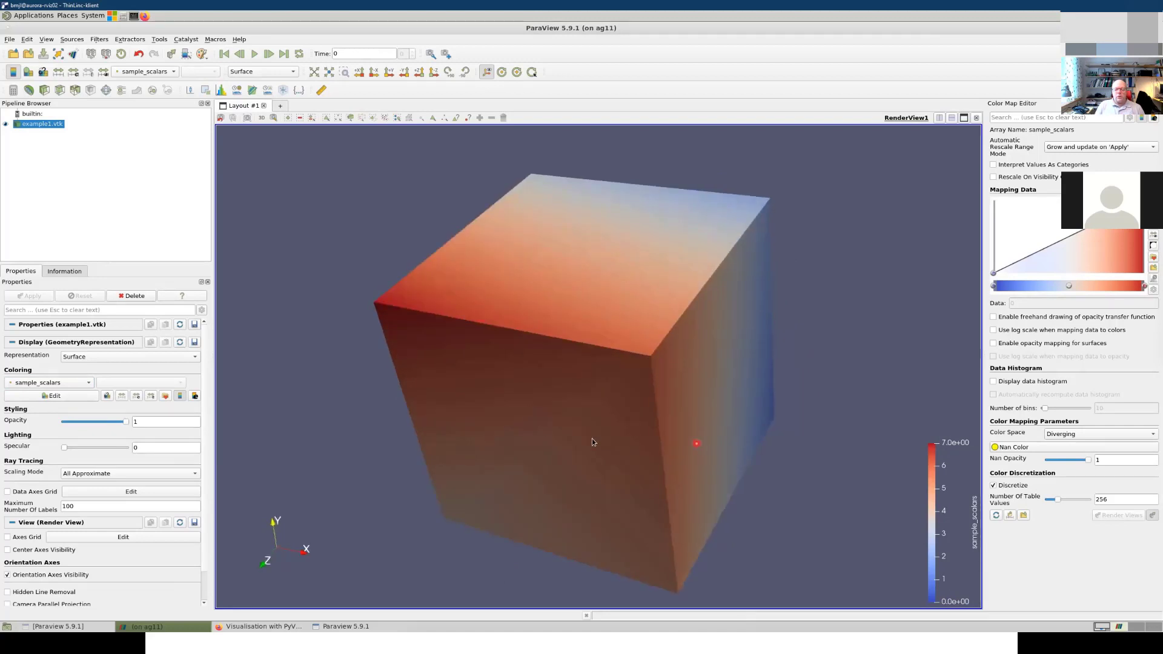
pyautogui.moveTo(592, 442); pyautogui.dragTo(287, 450)
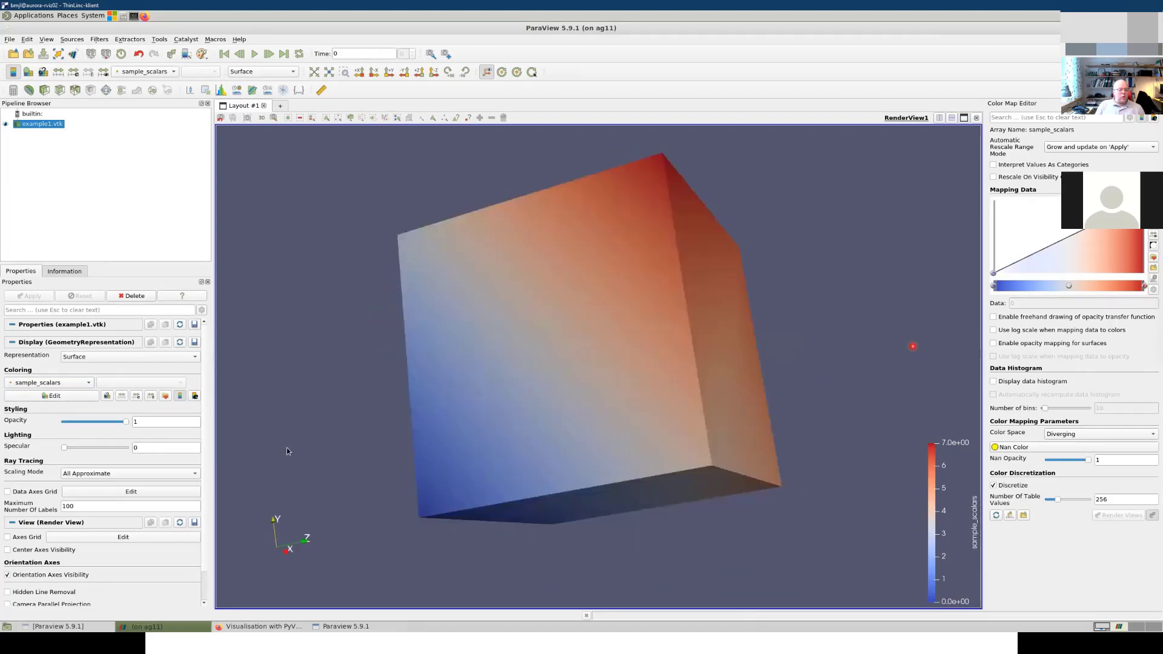
# Step: Color the cube by cellIds and then by cell_scalars, inspecting its faces with each array
pyautogui.click(34, 383)
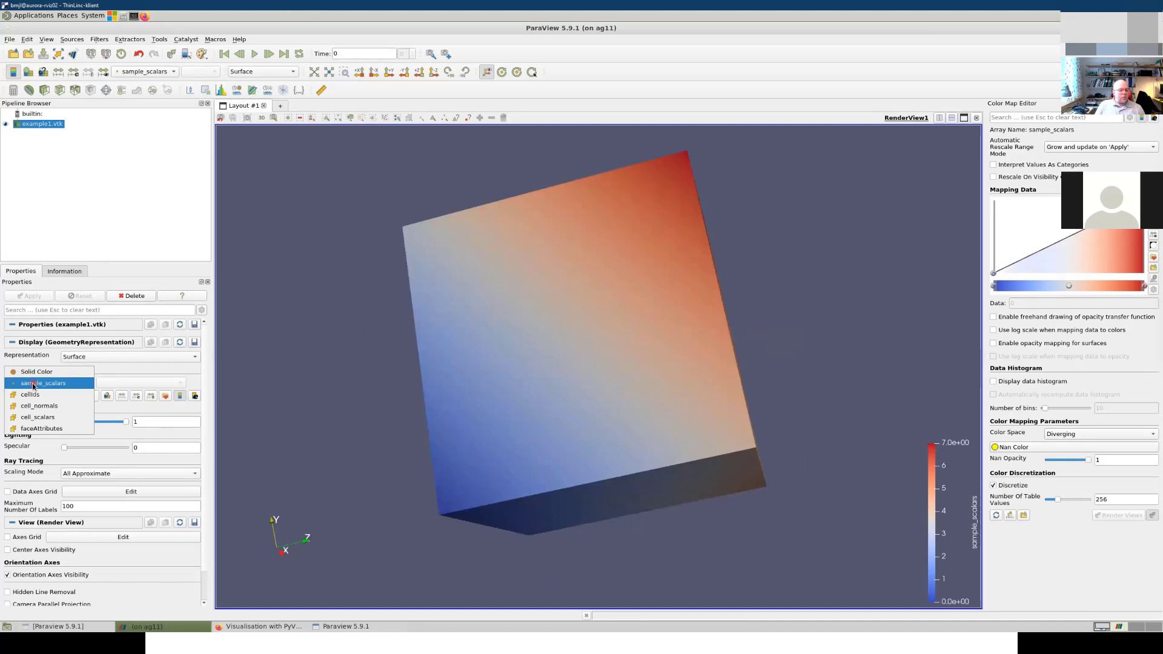
pyautogui.click(61, 395)
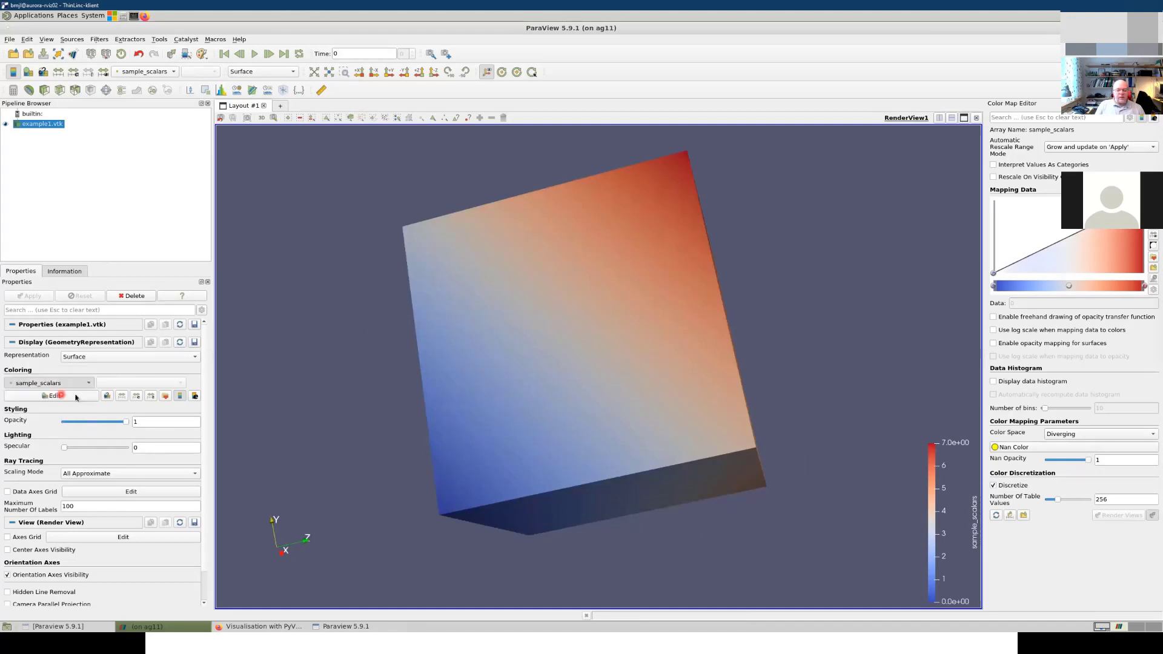
pyautogui.moveTo(605, 386); pyautogui.dragTo(700, 500)
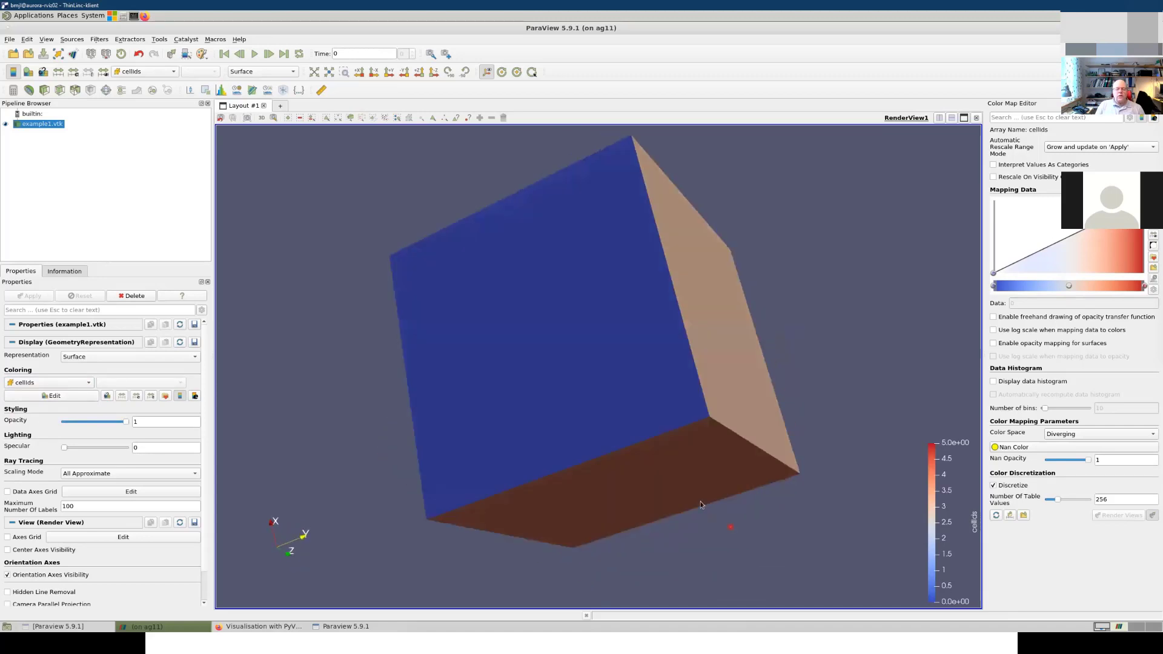
pyautogui.click(56, 383)
pyautogui.click(54, 407)
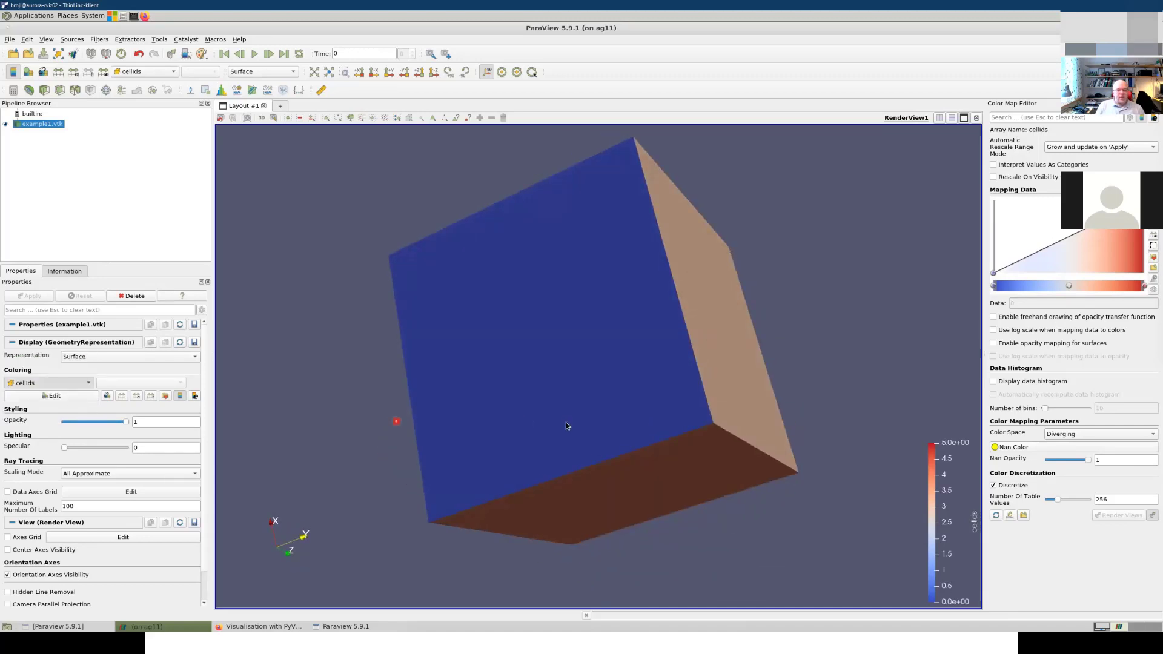
pyautogui.moveTo(541, 443); pyautogui.dragTo(562, 281)
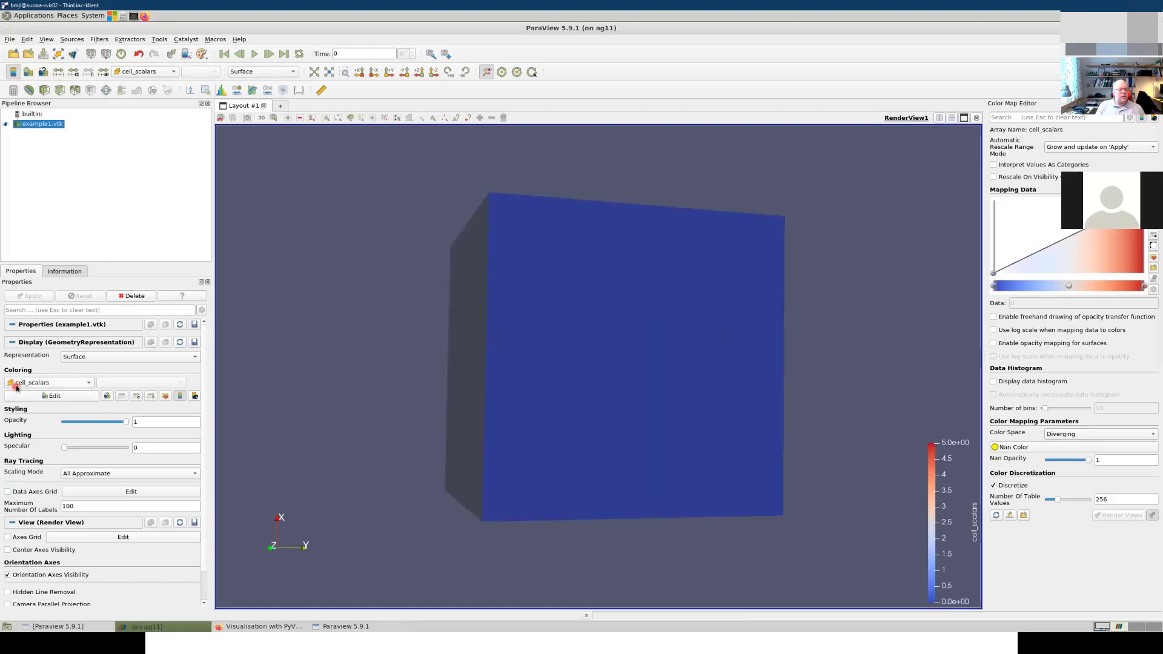
# Step: Color the cube by sample_scalars and set its representation to Surface With Edges
pyautogui.click(49, 382)
pyautogui.click(55, 349)
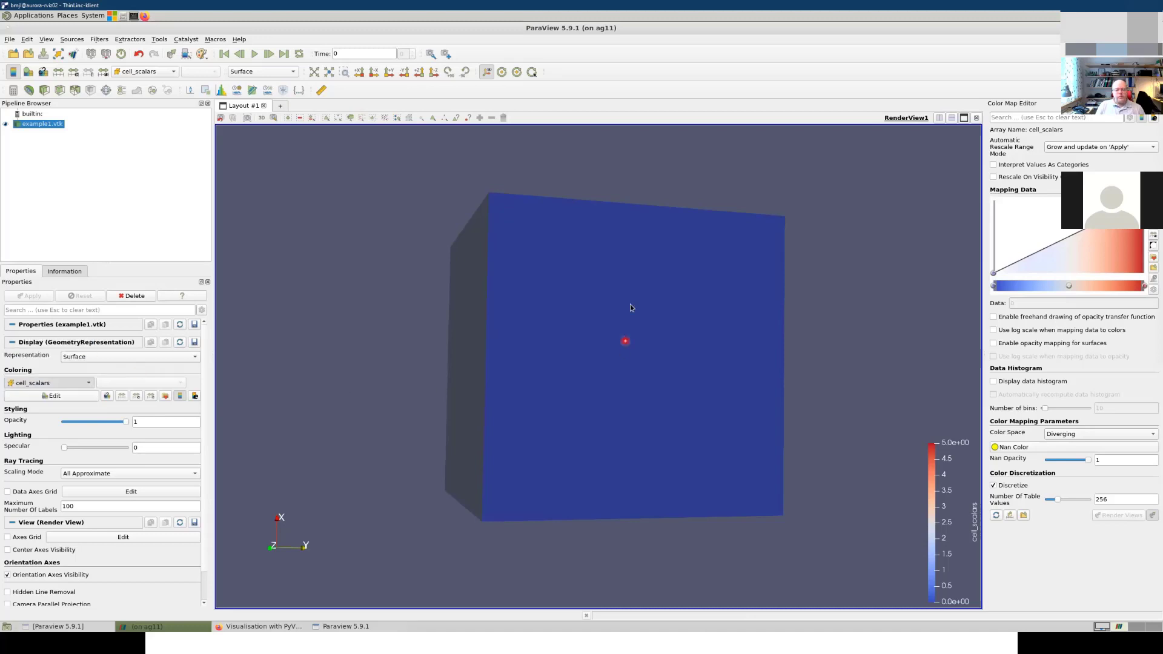
pyautogui.moveTo(545, 316); pyautogui.dragTo(678, 411)
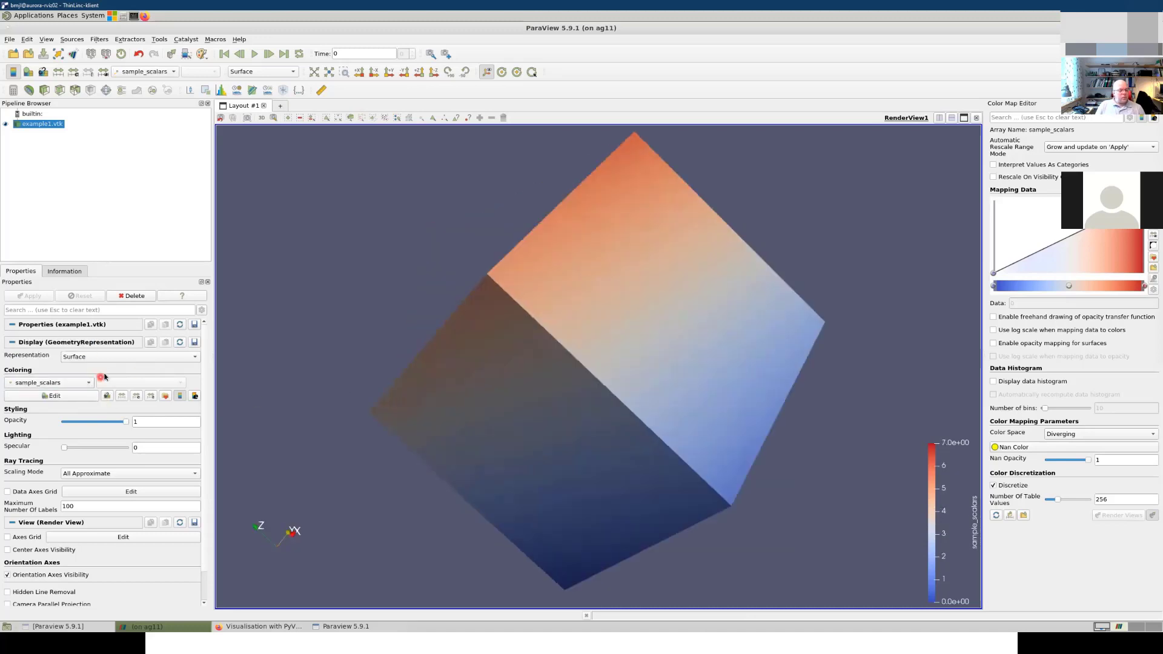
pyautogui.click(114, 357)
pyautogui.click(107, 368)
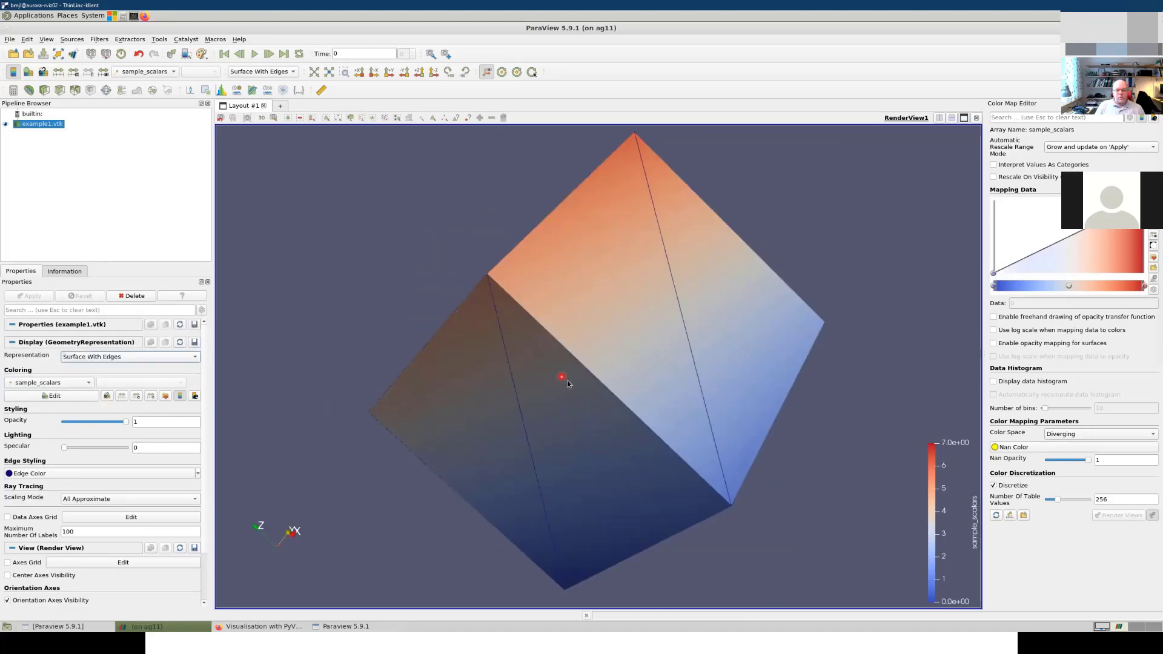
pyautogui.moveTo(666, 448); pyautogui.dragTo(488, 380)
# Step: Switch to the Colab notebook in Firefox, close its Help pane, and minimize the ParaView window behind it
pyautogui.press('super+Tab')
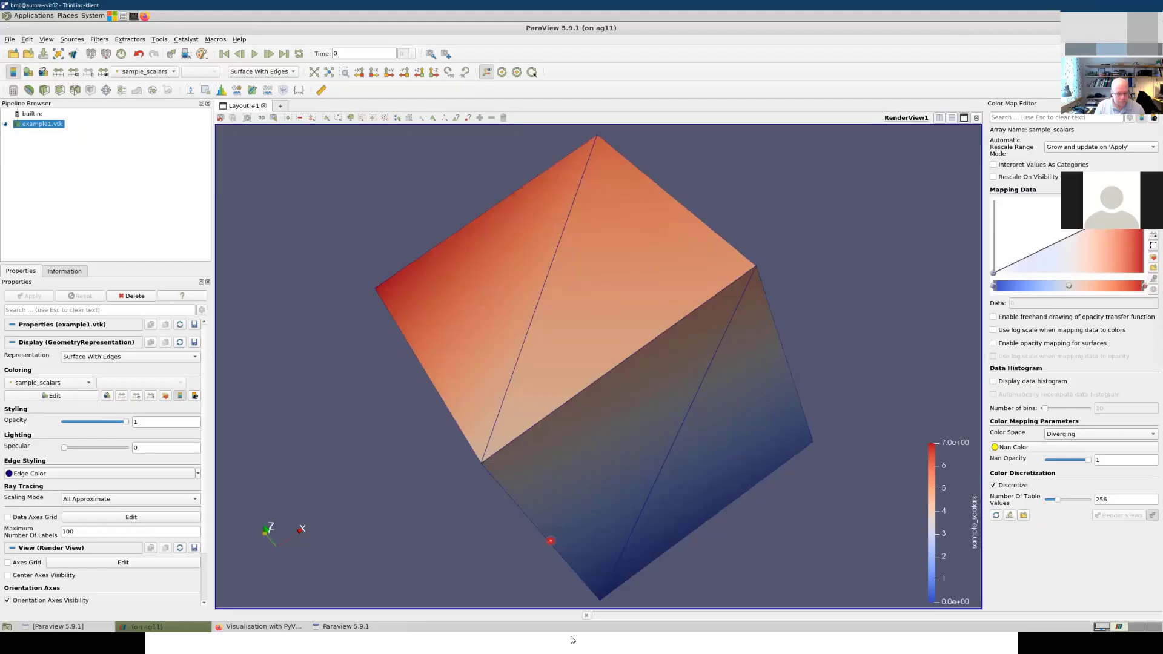
pyautogui.click(256, 626)
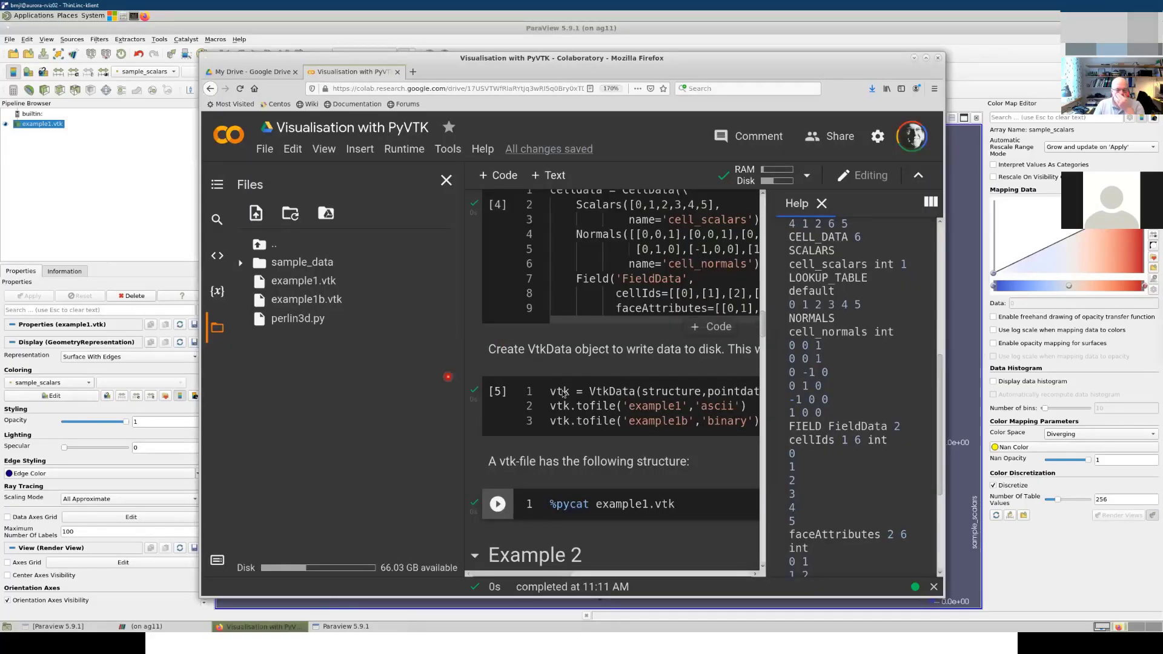
pyautogui.click(821, 204)
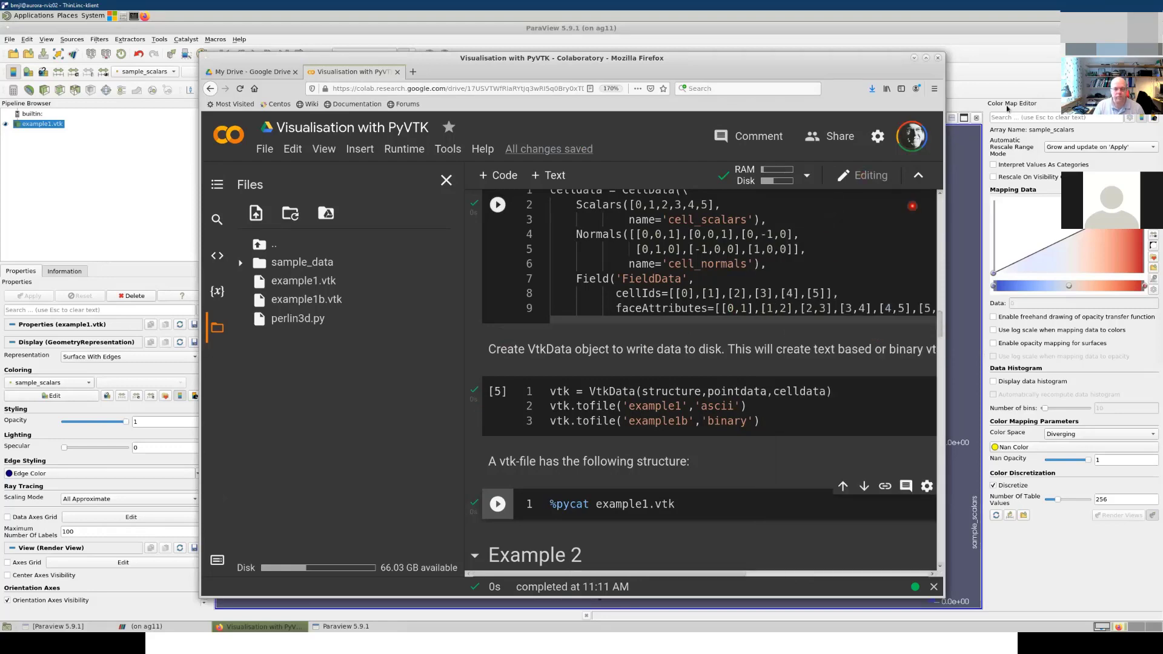
pyautogui.click(1131, 28)
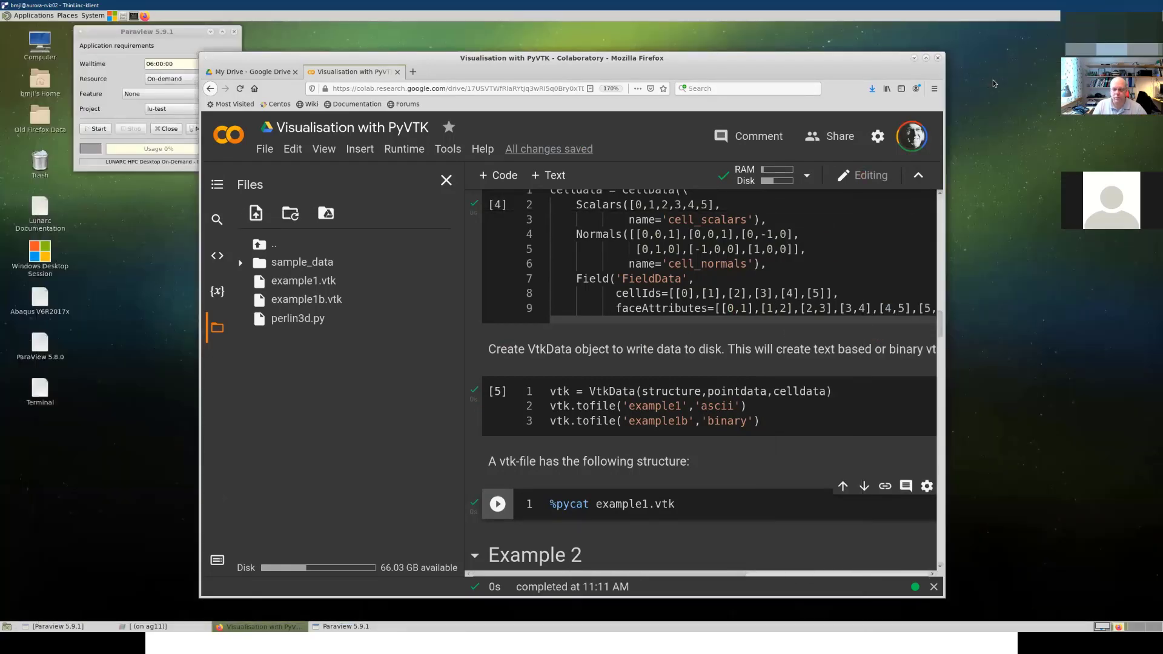
# Step: Narrow the notebook's file browser and run the Example 2 cell that writes the StructuredPoints([3,4,6]) data to example2
pyautogui.scroll(-1, 634, 361)
pyautogui.scroll(-5, 634, 362)
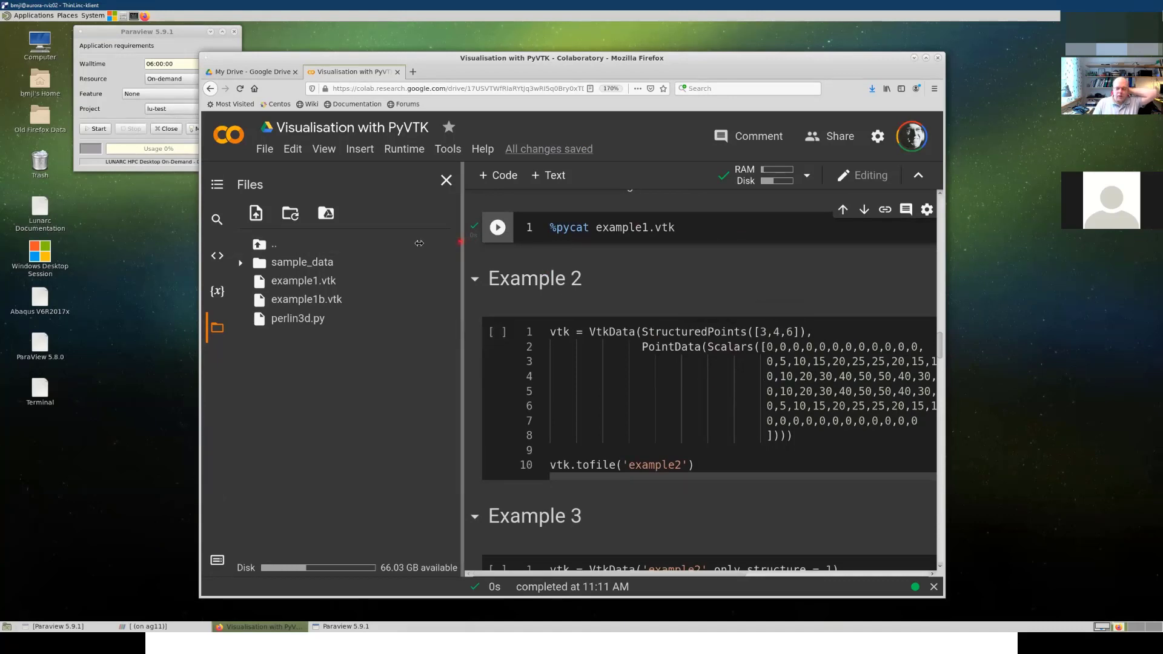
pyautogui.moveTo(461, 242); pyautogui.dragTo(410, 242)
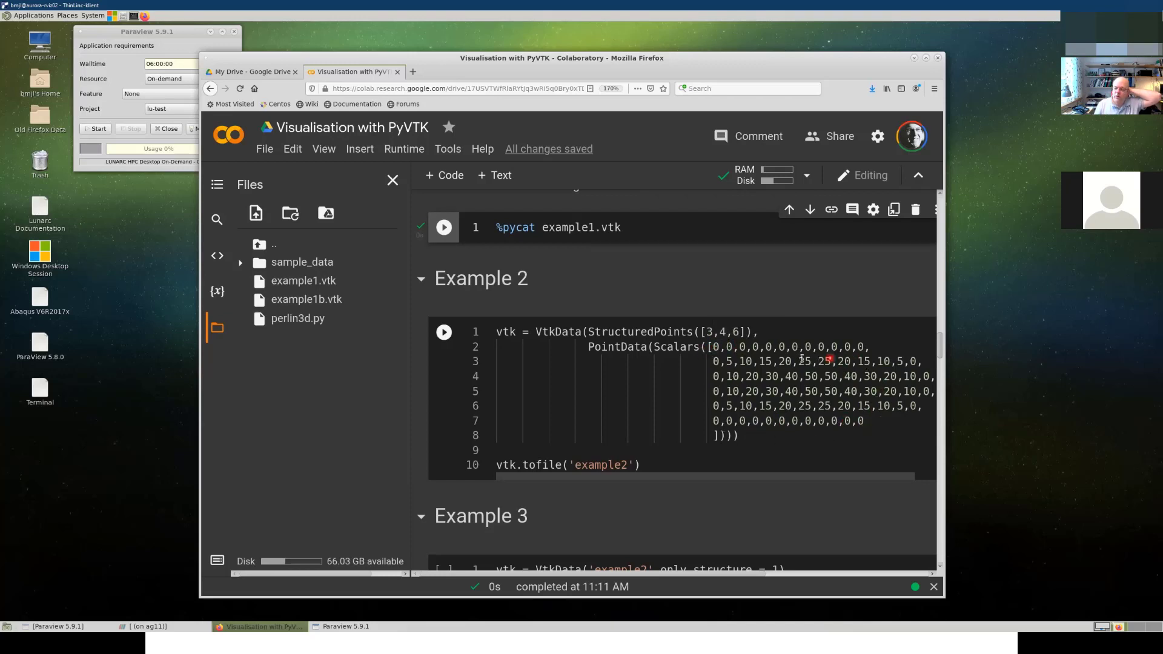
pyautogui.click(444, 332)
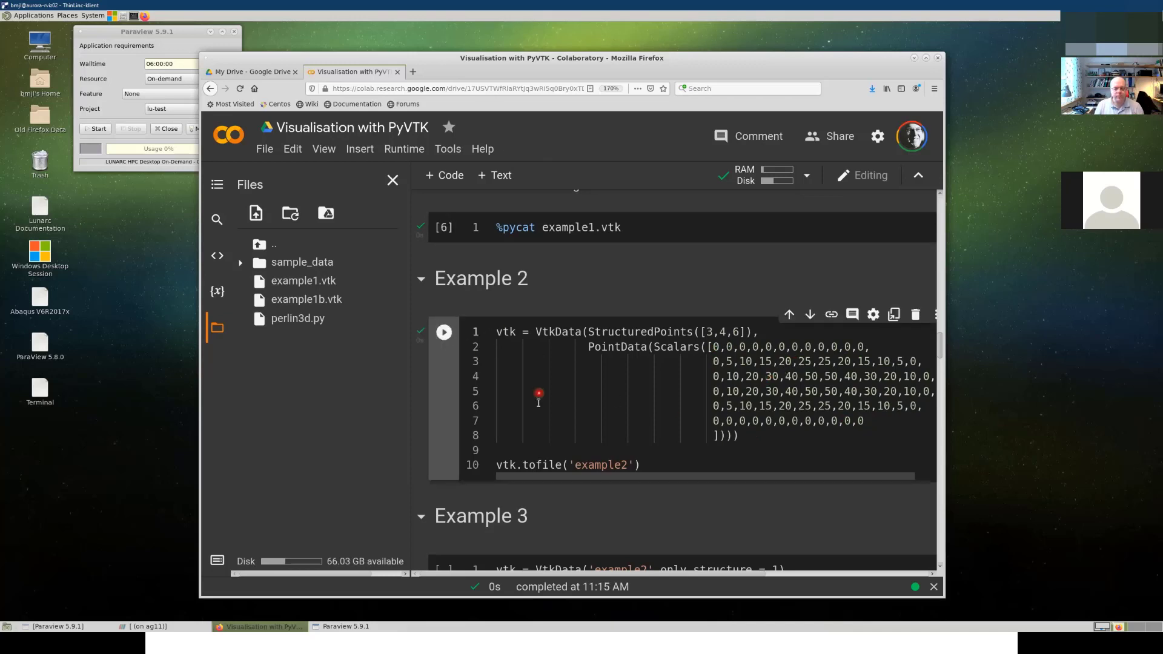
# Step: Refresh the notebook's file list and download example2.vtk into the snic-paraview/paraview-workshop folder
pyautogui.click(216, 291)
pyautogui.click(217, 329)
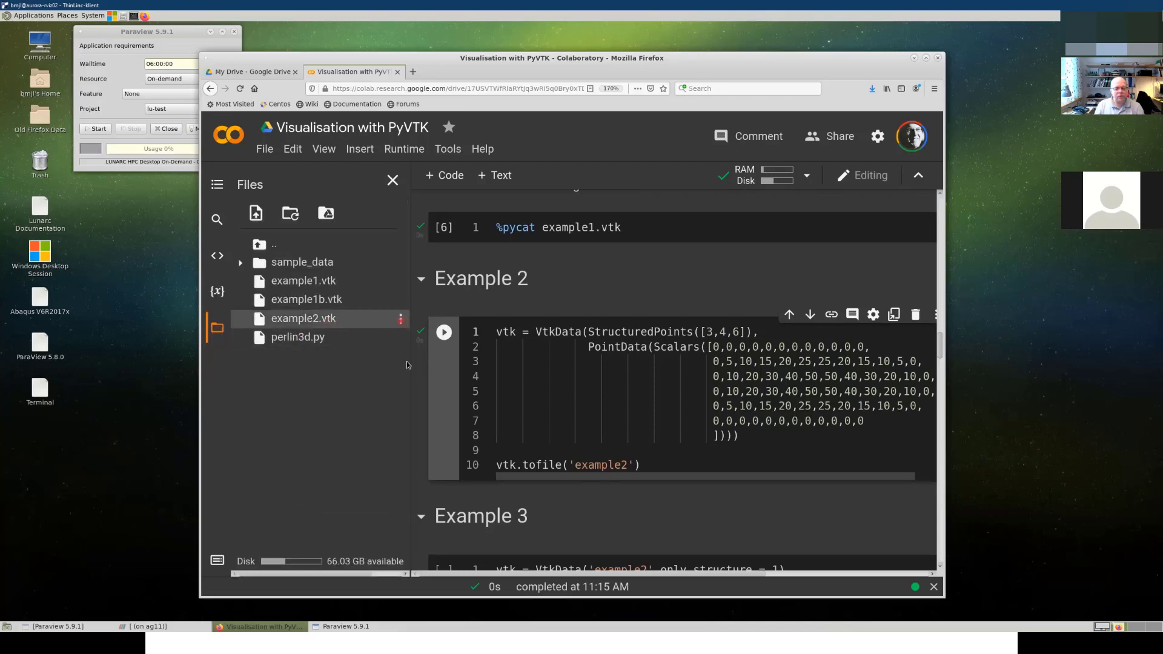
pyautogui.click(400, 318)
pyautogui.click(447, 337)
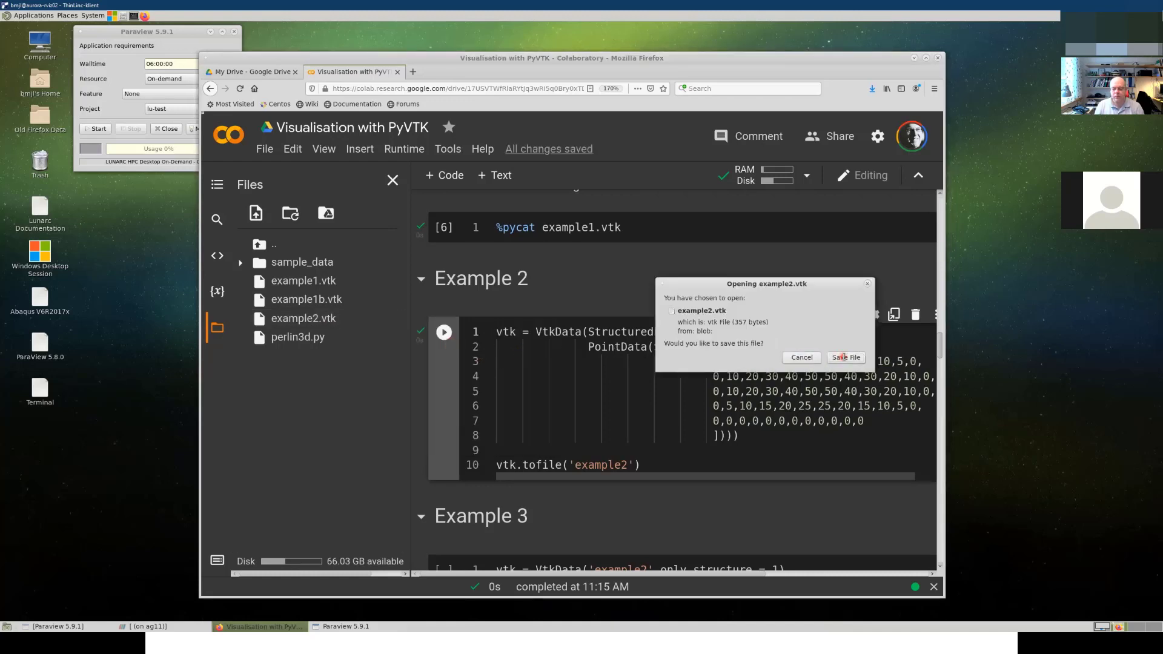
pyautogui.click(846, 357)
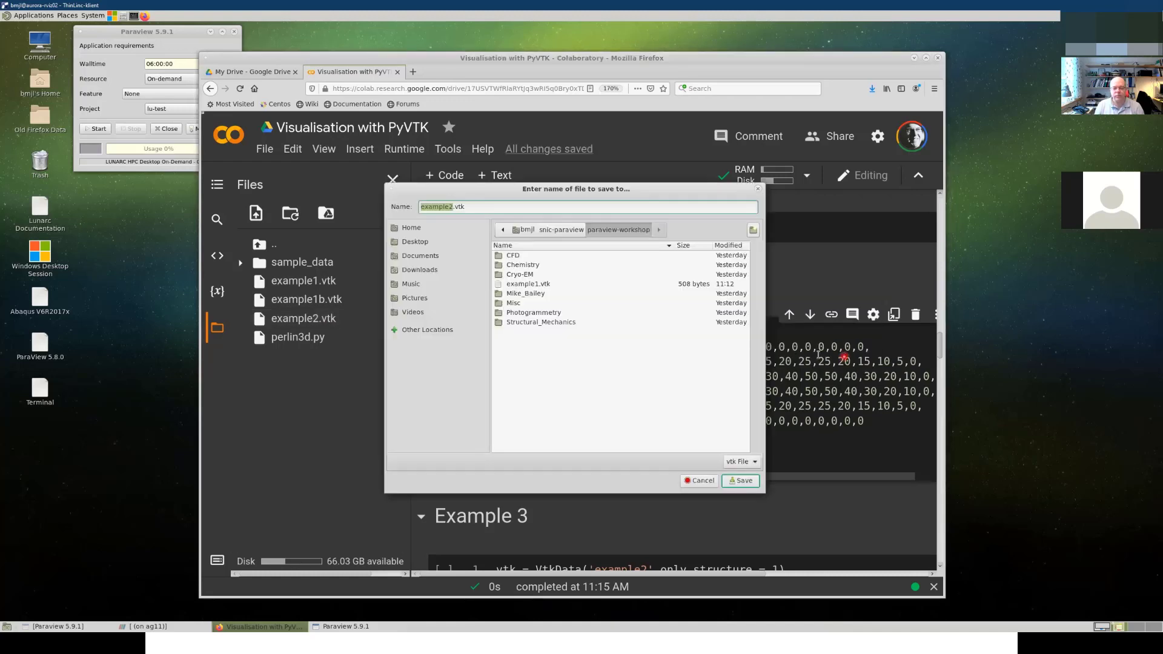
pyautogui.click(737, 481)
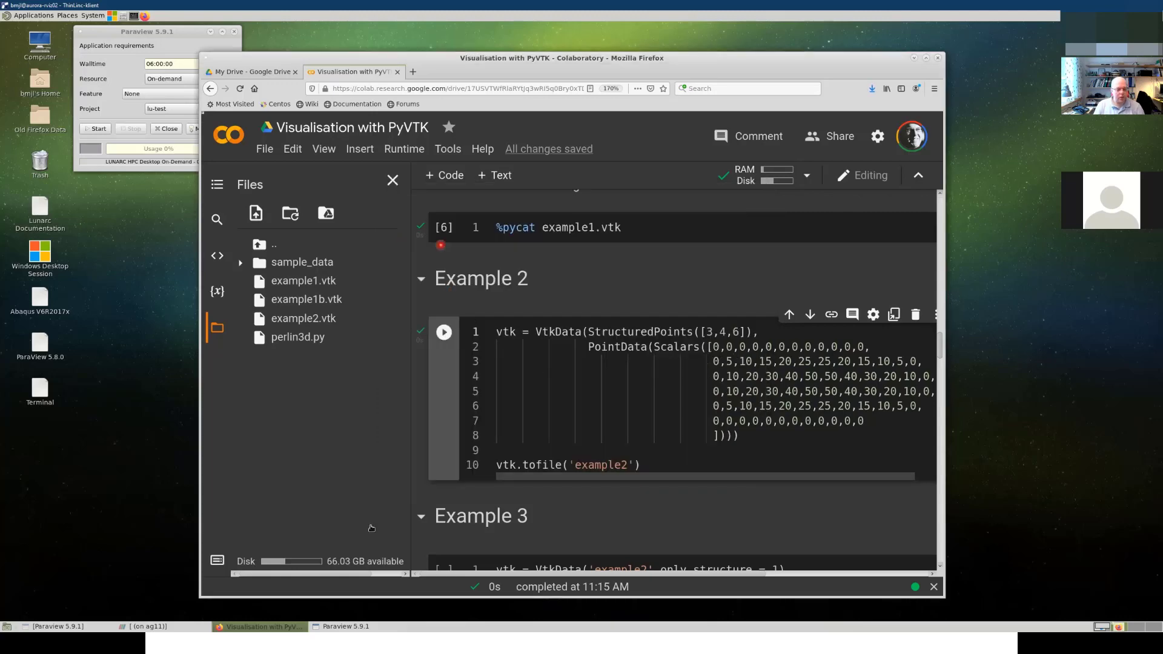
# Step: Switch to the ParaView window and reset the session, discarding the example1 cube visualization
pyautogui.click(163, 627)
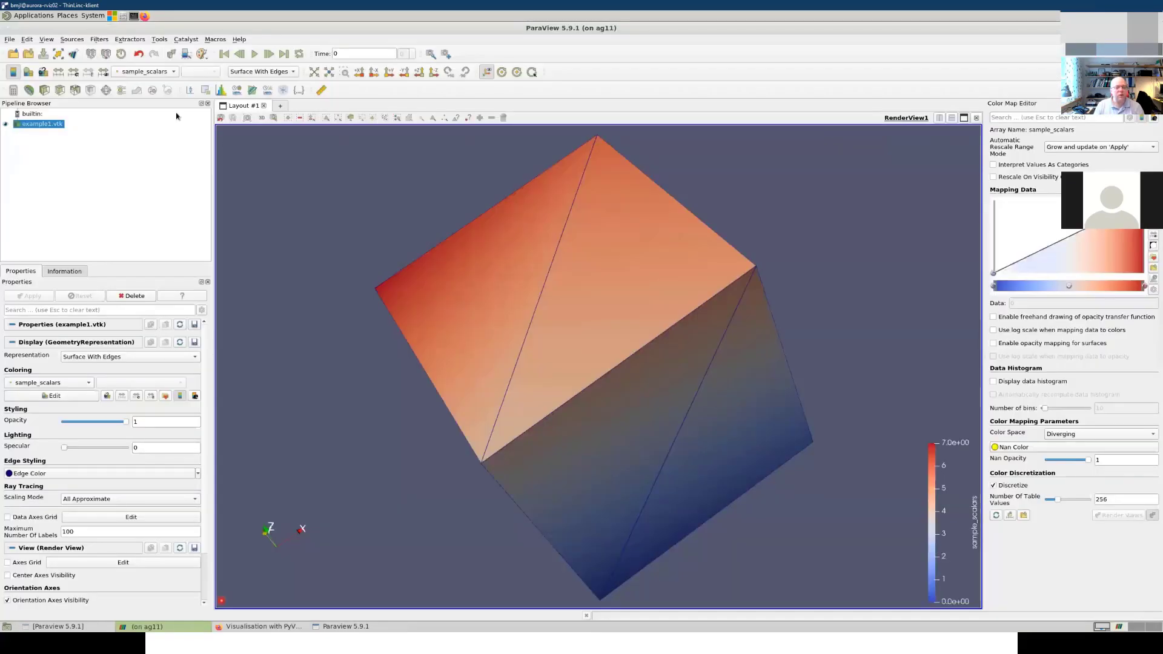
pyautogui.click(120, 53)
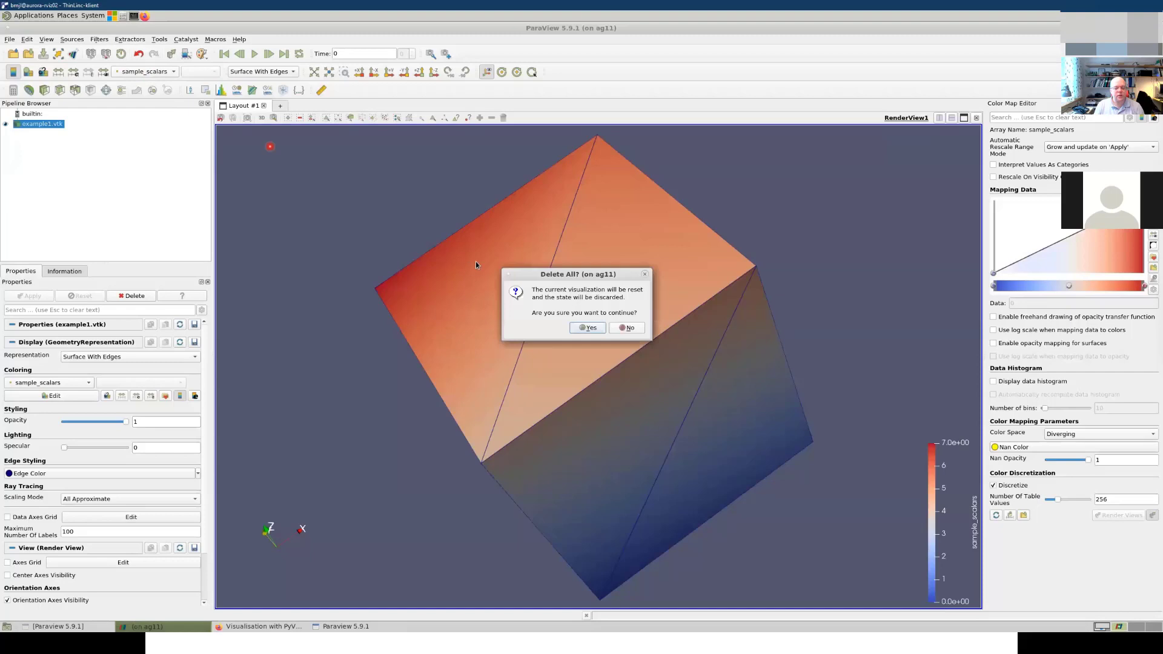
pyautogui.click(587, 327)
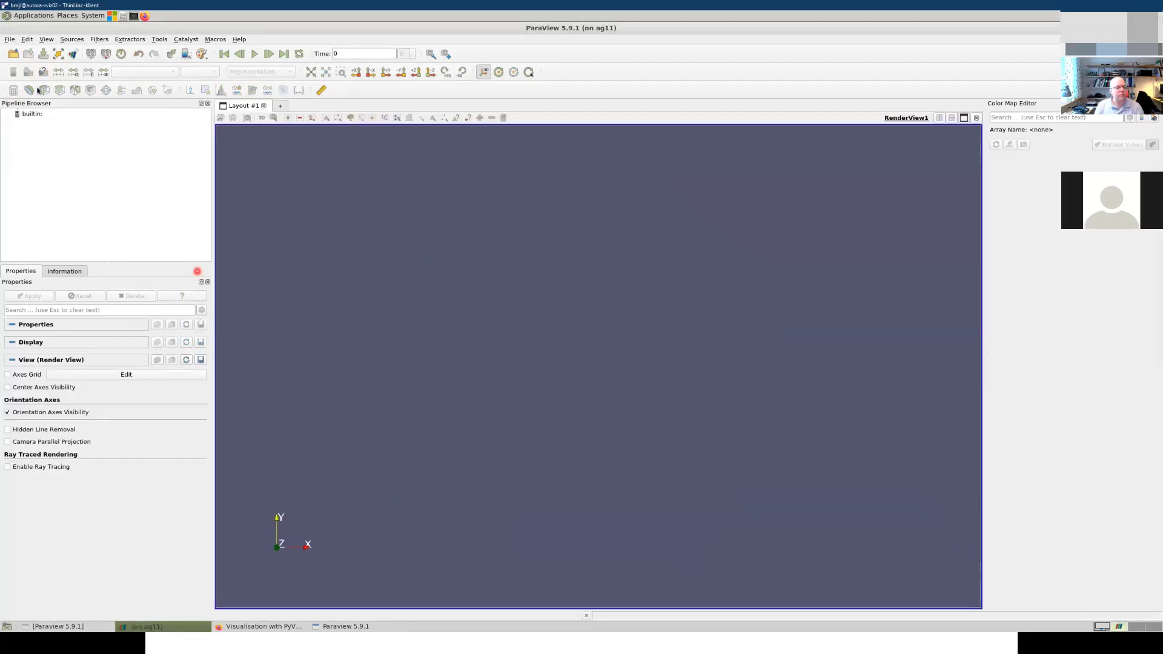
# Step: Open example2.vtk from the snic-paraview/paraview-workshop folder and apply it so the dataset loads into the render view
pyautogui.click(12, 53)
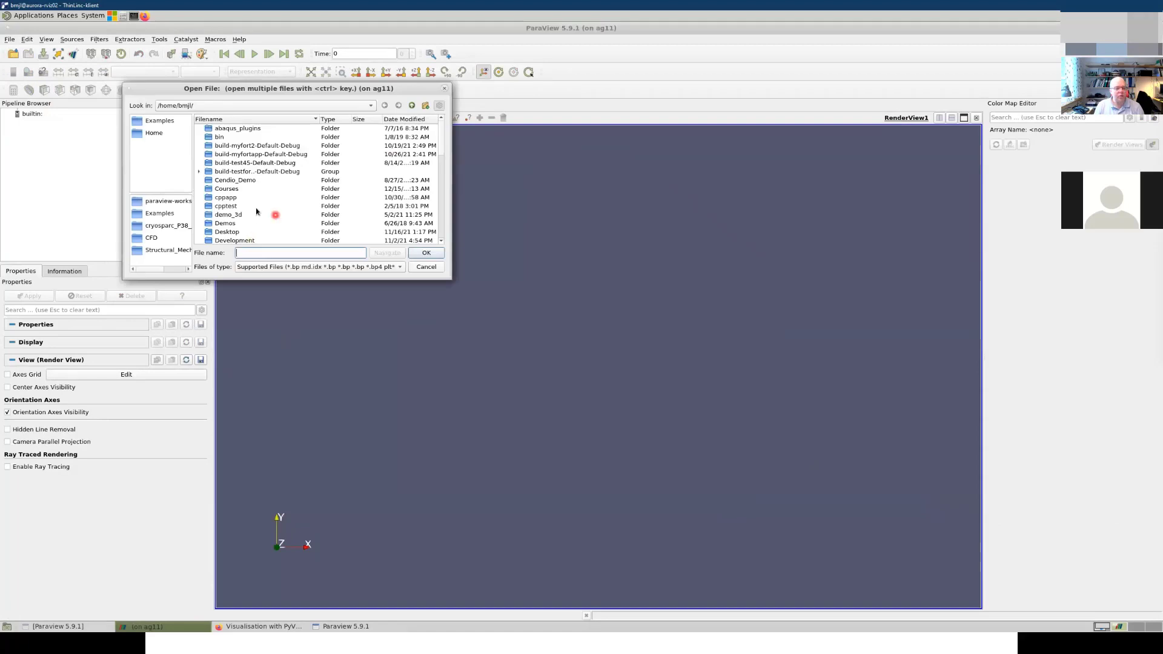
pyautogui.scroll(-5, 267, 212)
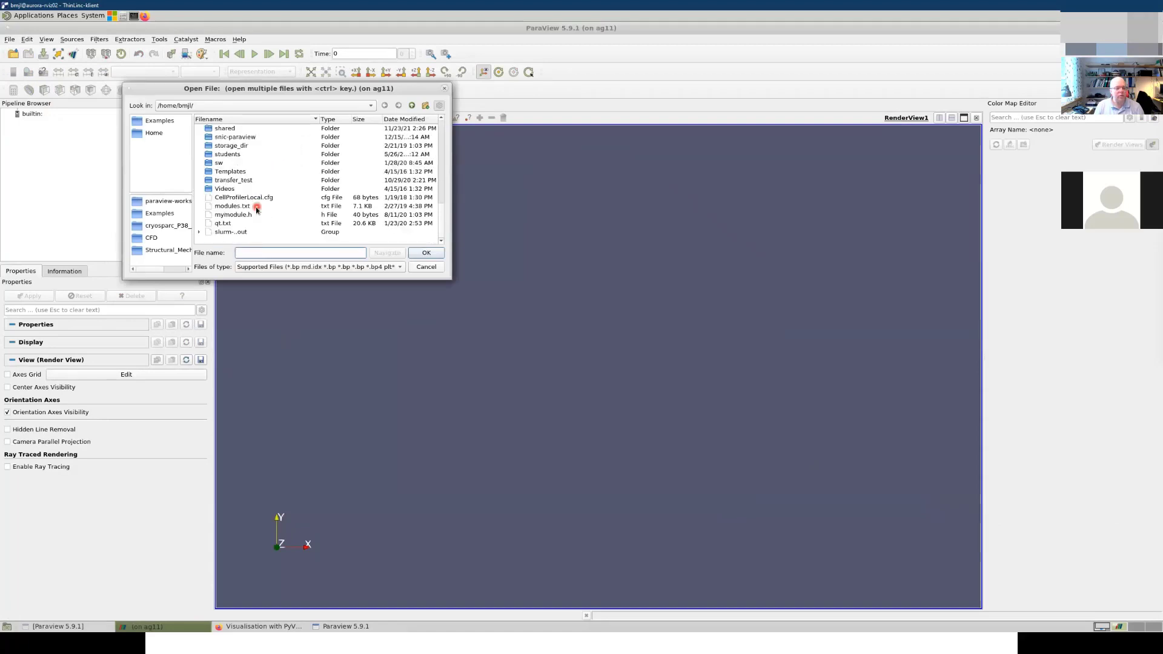
pyautogui.doubleClick(235, 138)
pyautogui.doubleClick(252, 129)
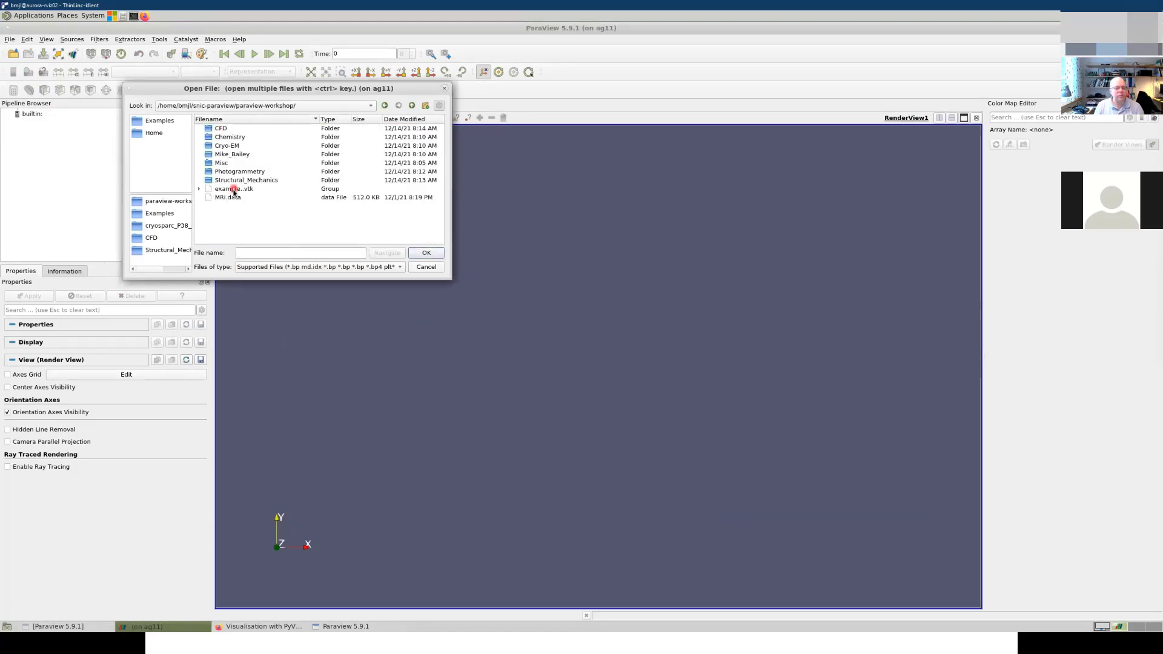
pyautogui.click(199, 189)
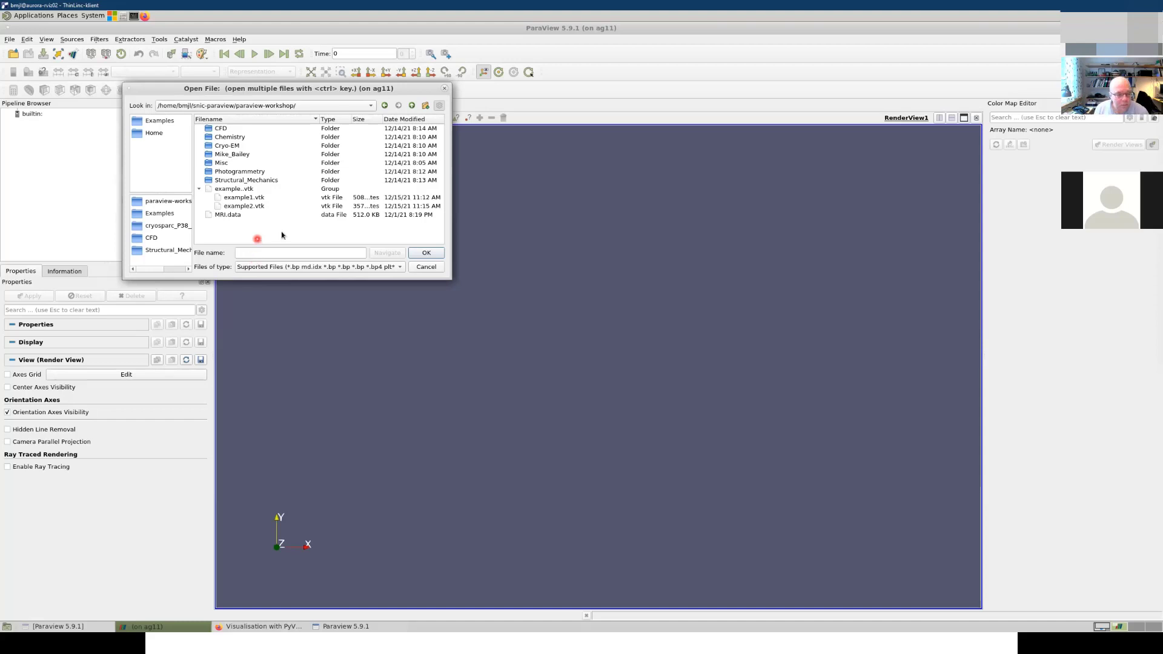
pyautogui.click(254, 208)
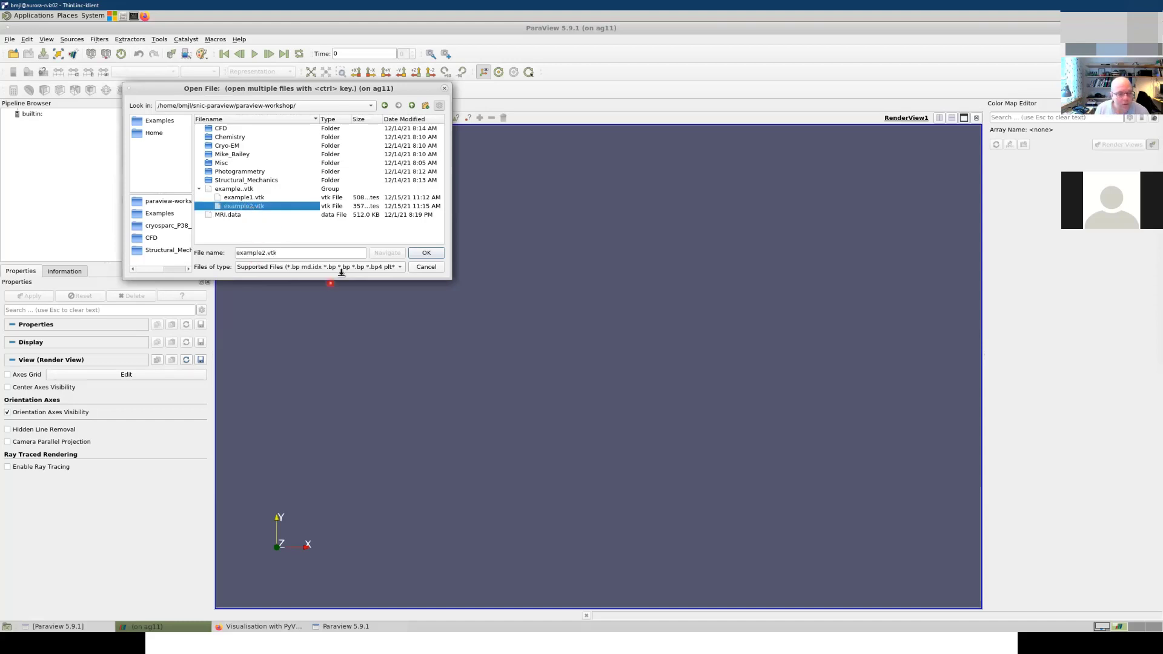
pyautogui.click(427, 253)
pyautogui.click(24, 297)
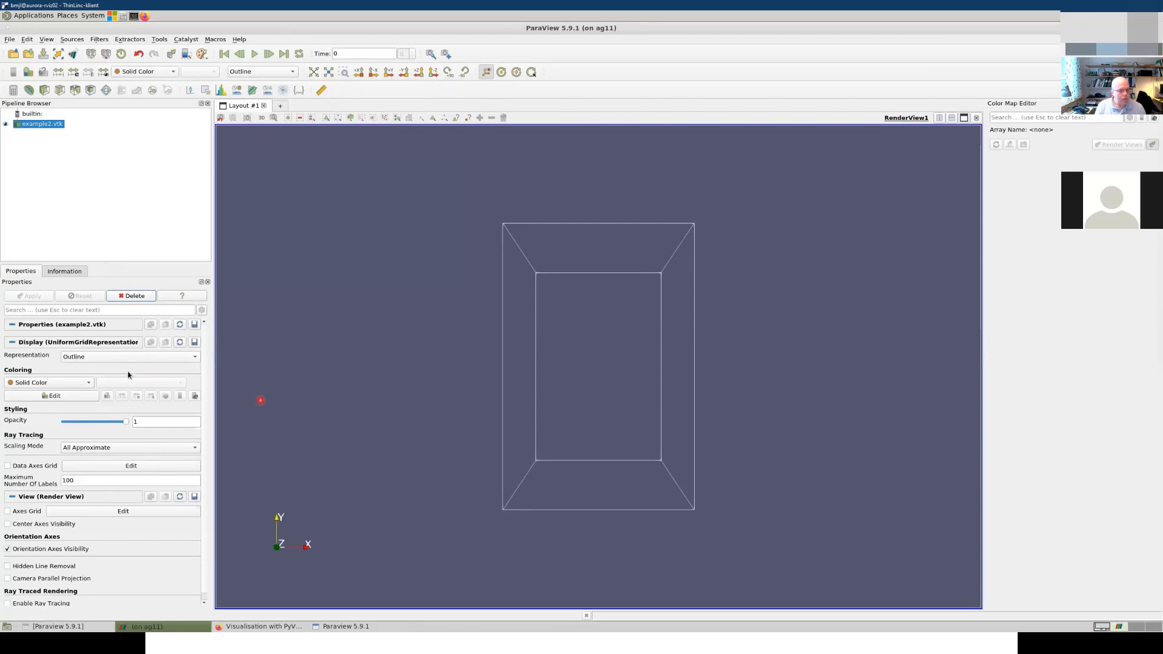
# Step: Display the example2.vtk grid as Surface With Edges and rotate it to show its front, side and top faces
pyautogui.click(122, 357)
pyautogui.click(112, 413)
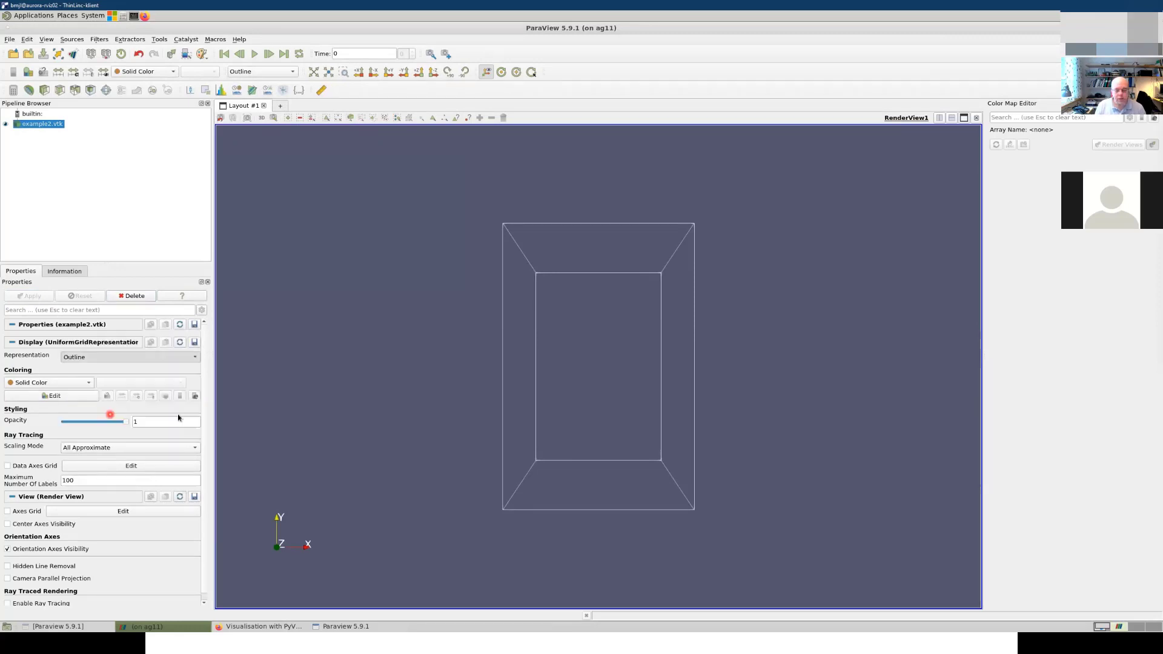
pyautogui.moveTo(535, 435)
pyautogui.mouseDown()
pyautogui.moveTo(495, 441)
pyautogui.moveTo(533, 442)
pyautogui.mouseUp()
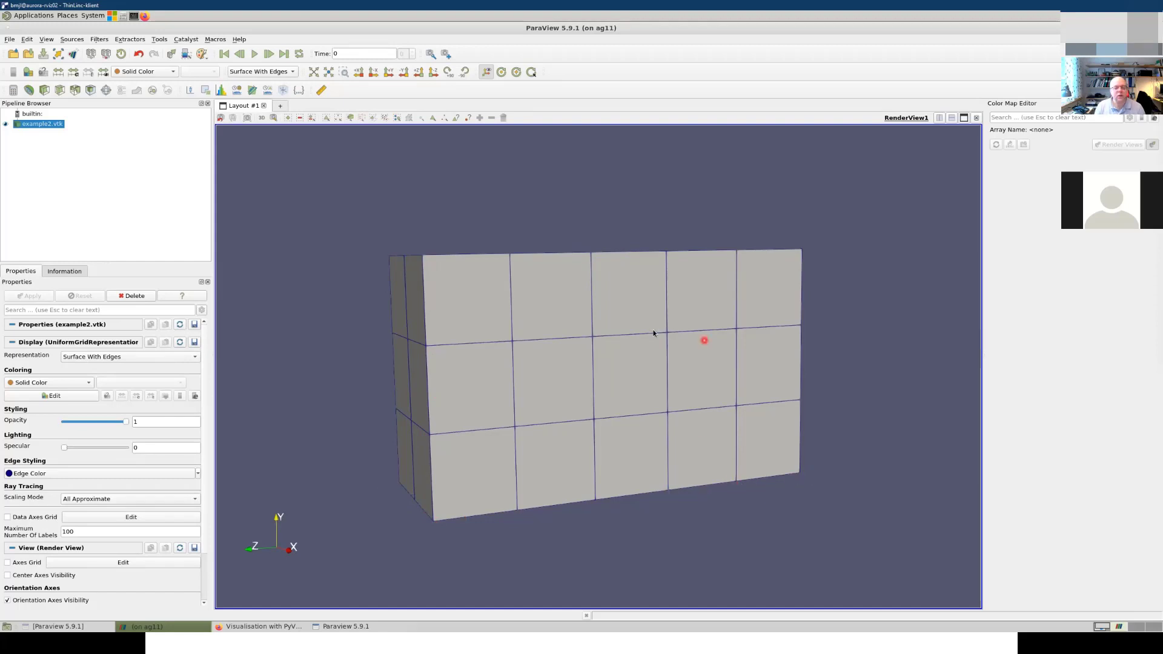
pyautogui.moveTo(385, 375); pyautogui.dragTo(415, 421)
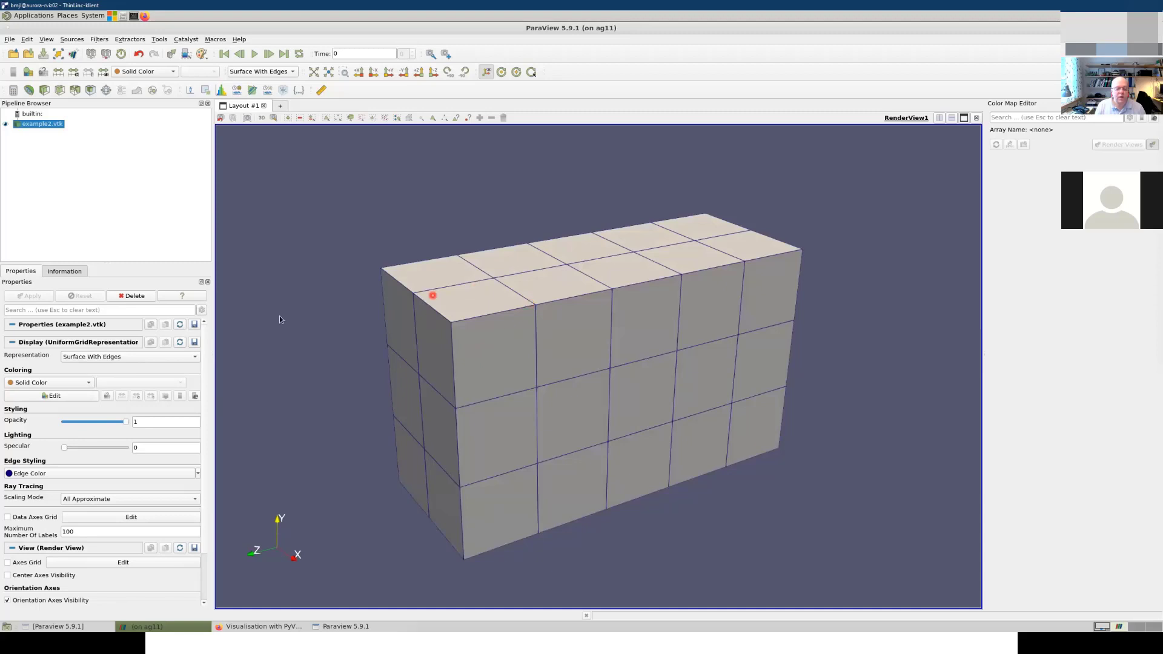
# Step: Color the example2.vtk block by the Scalars0 array and rotate it to inspect the color distribution
pyautogui.click(59, 387)
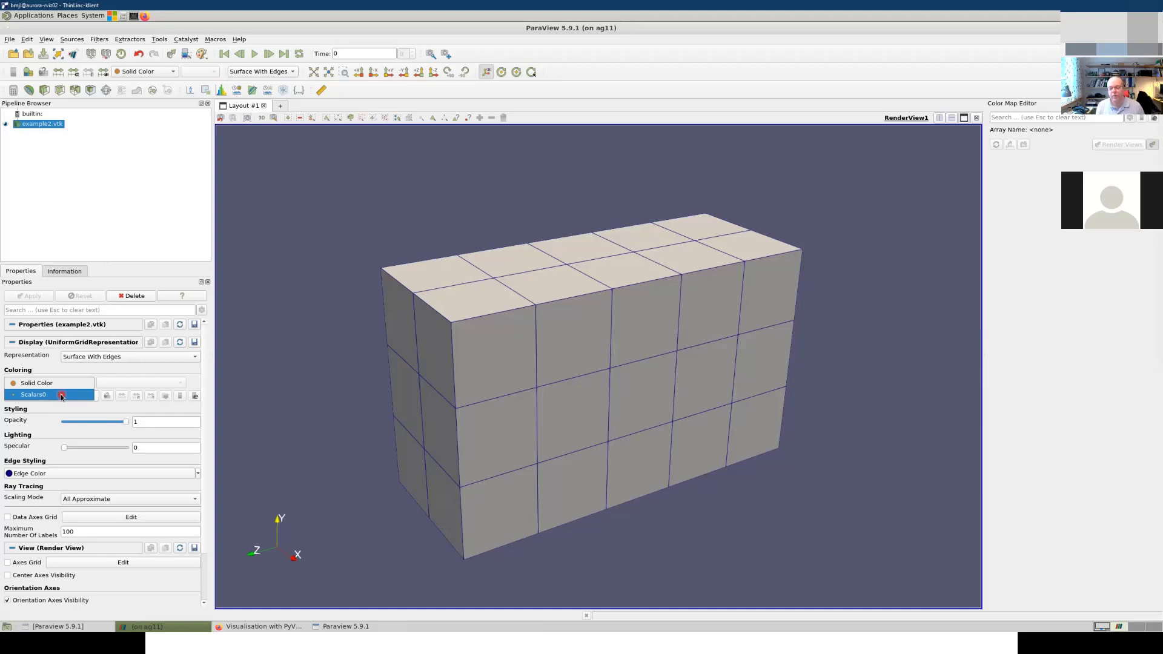
pyautogui.click(61, 395)
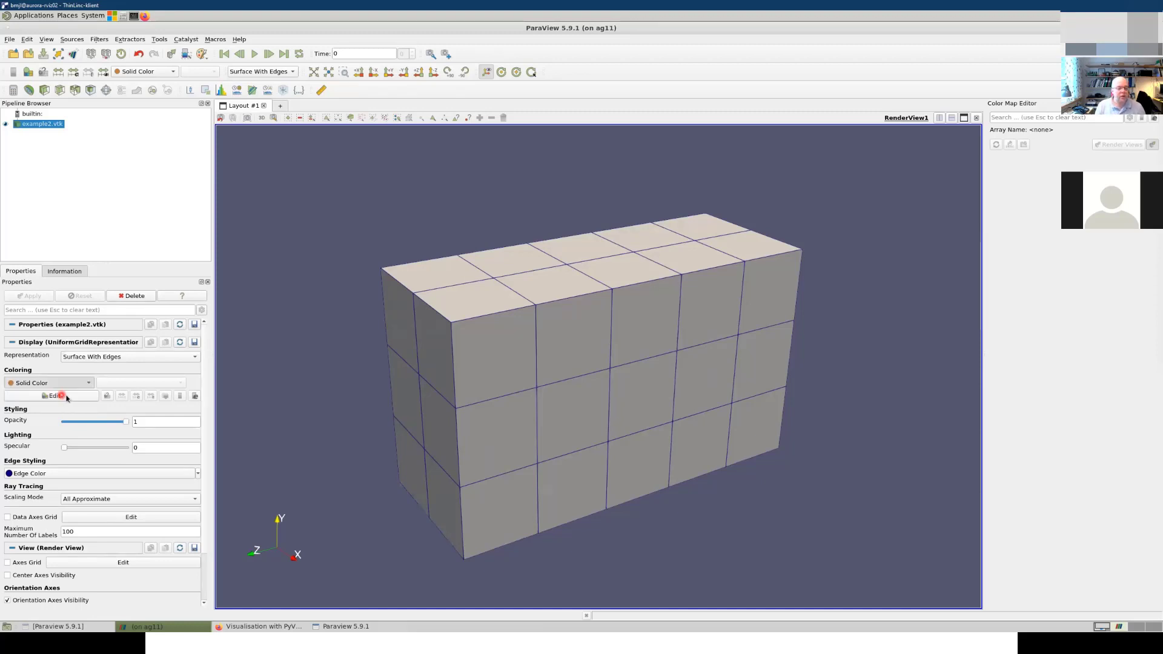
pyautogui.moveTo(602, 497); pyautogui.dragTo(388, 415)
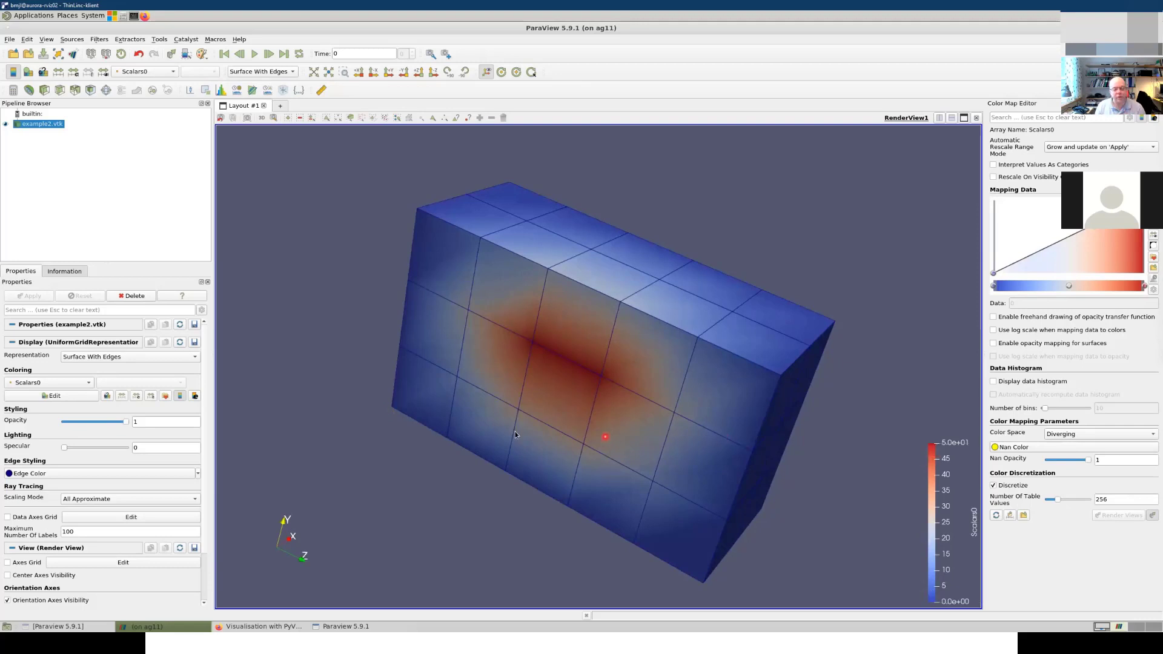
pyautogui.moveTo(529, 433); pyautogui.dragTo(568, 466)
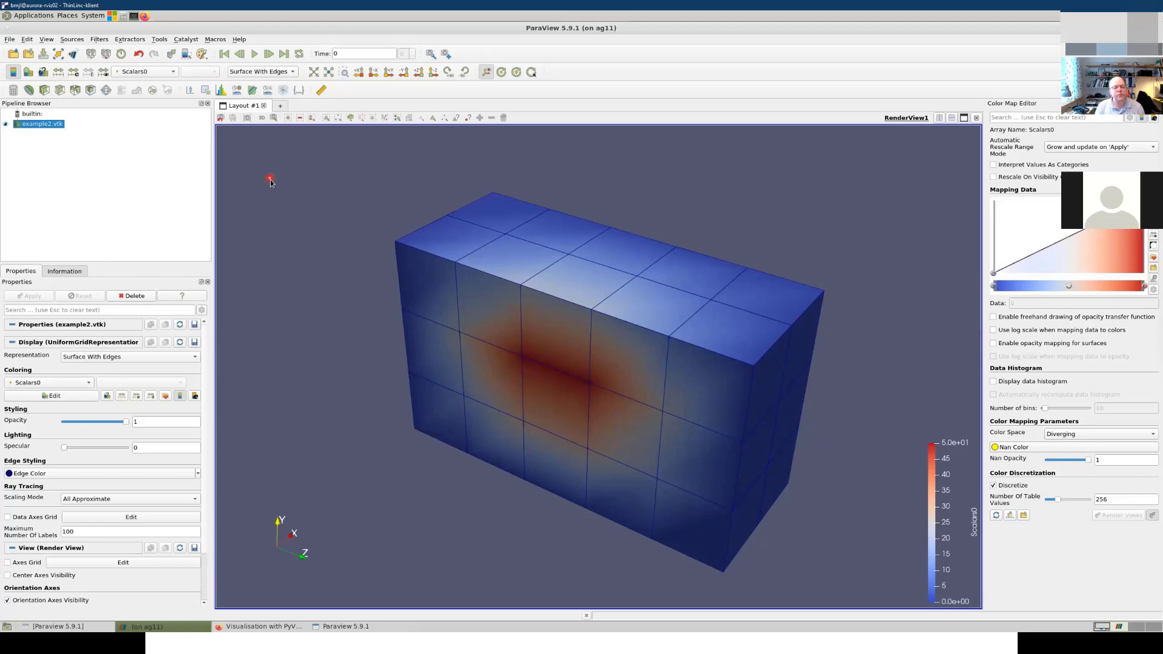
# Step: Switch to the Visualisation with PyVTK notebook in Firefox and run the Example 3 cell that writes example2f_sp
pyautogui.hotkey('alt', 'Tab')
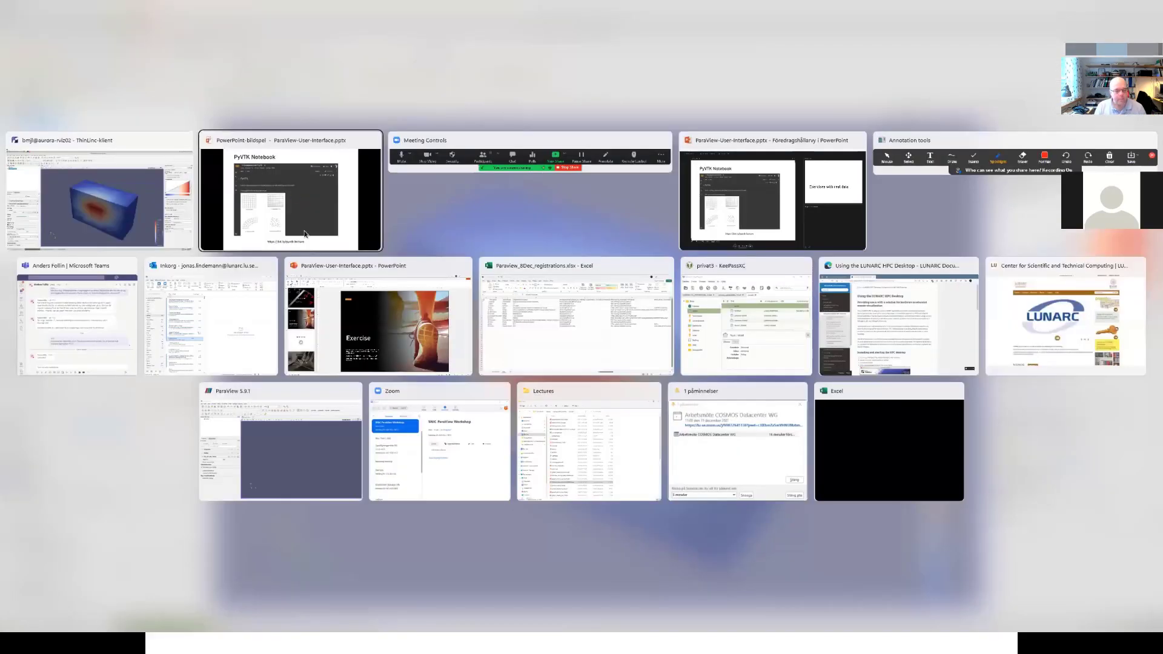
pyautogui.hotkey('alt', 'shift', 'Tab')
pyautogui.click(254, 626)
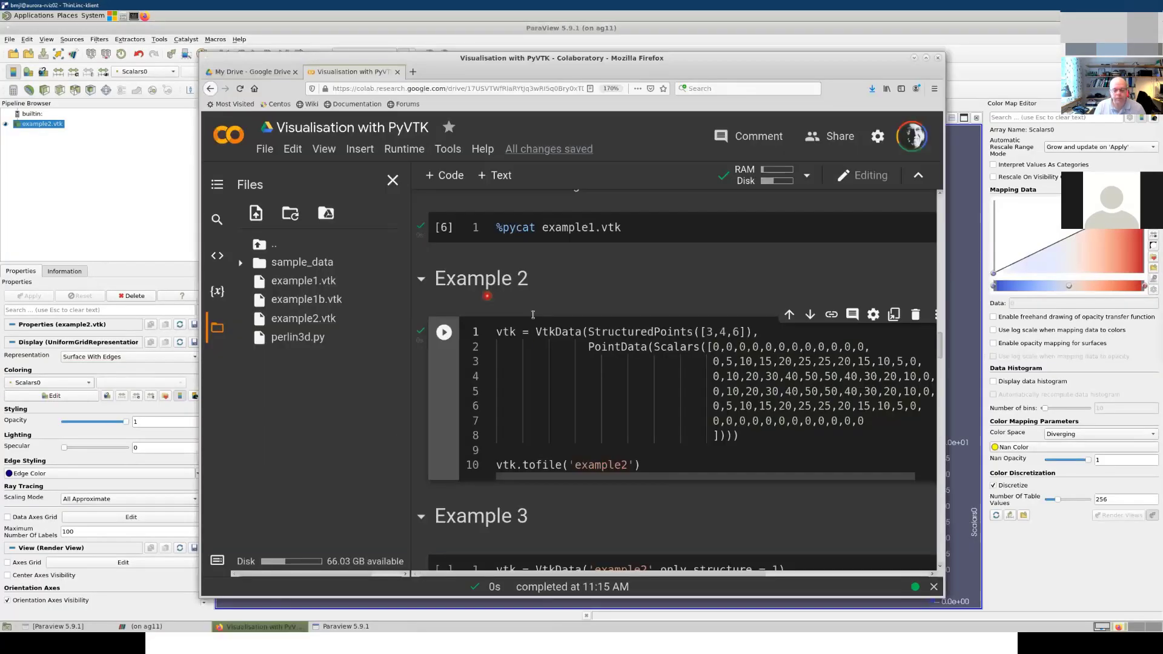
pyautogui.scroll(-3, 599, 406)
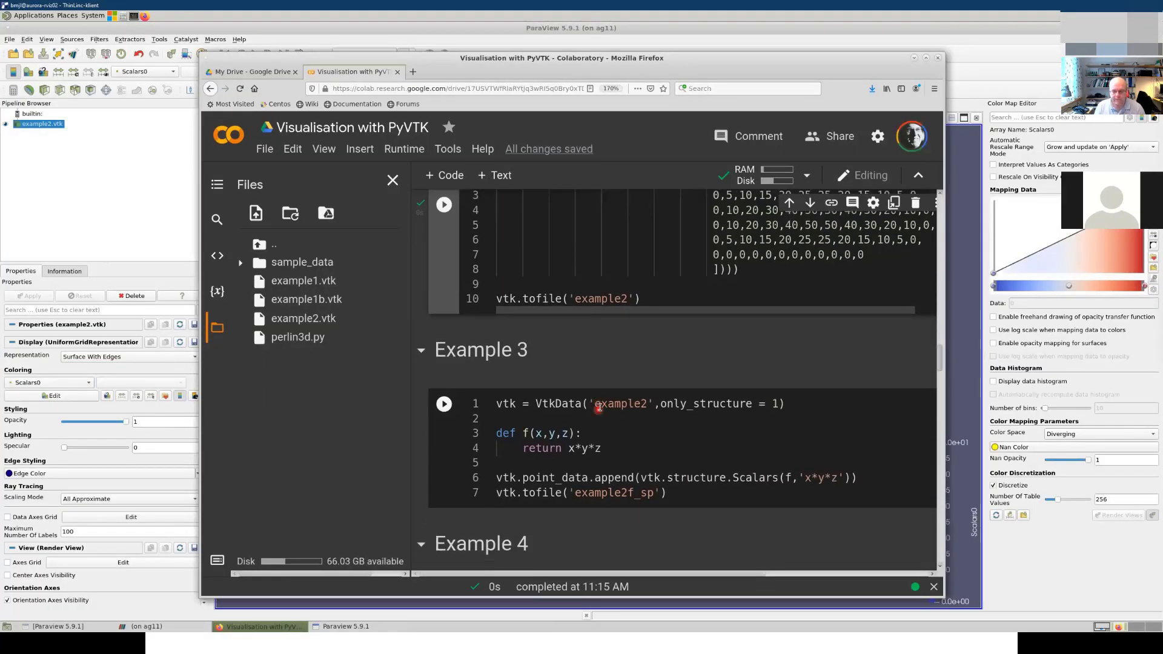
pyautogui.scroll(-2, 599, 408)
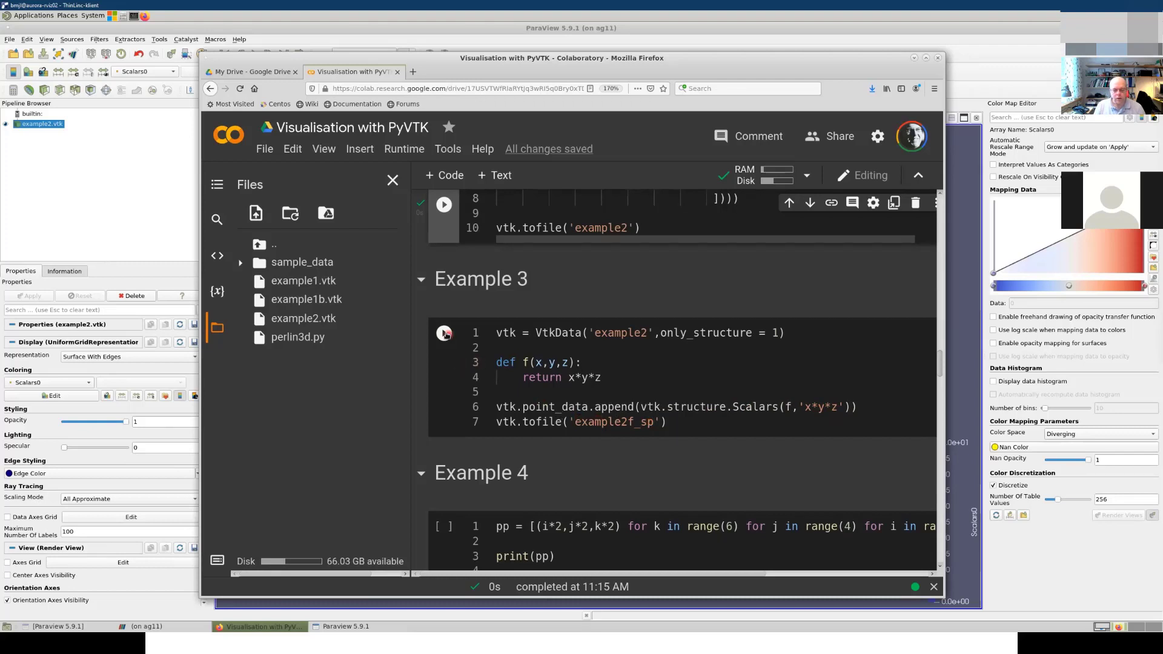
pyautogui.click(645, 425)
pyautogui.hotkey('ctrl', 'Return')
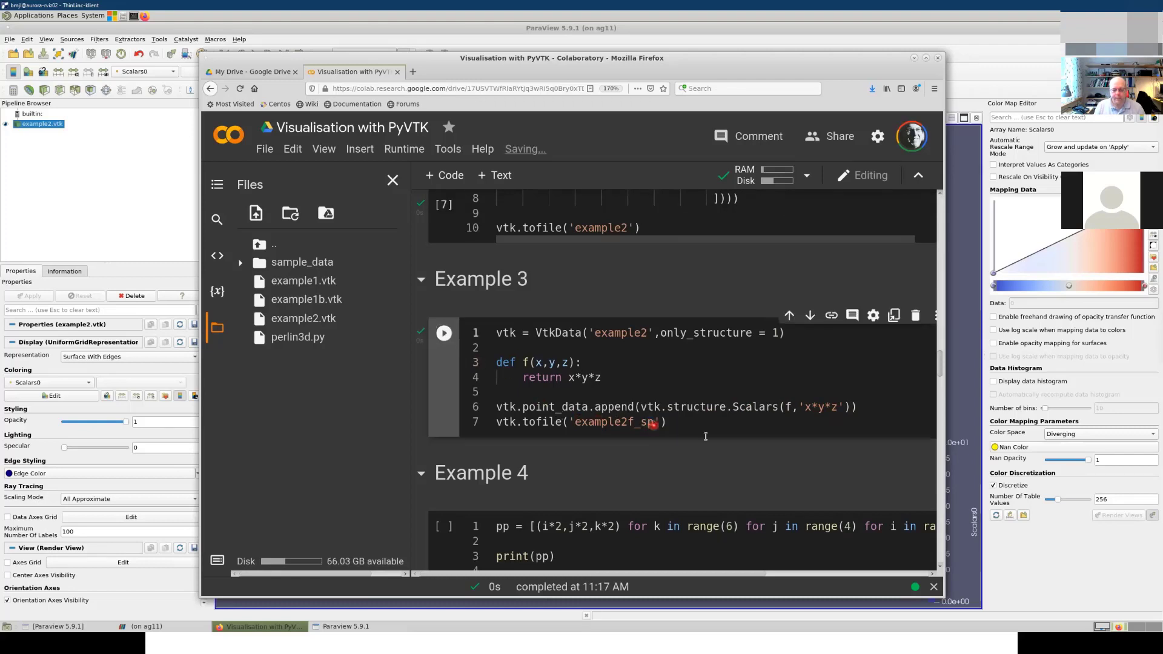
# Step: Refresh the notebook's file listing and download example2f_sp.vtk into the paraview-workshop folder
pyautogui.moveTo(721, 442)
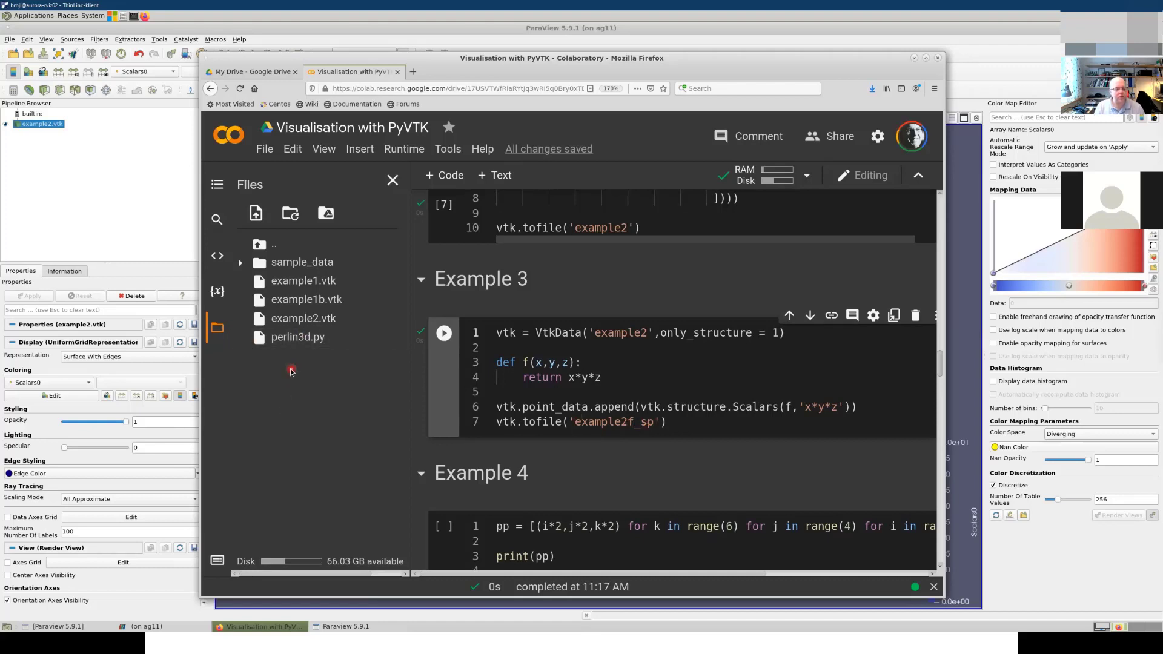
pyautogui.click(220, 327)
pyautogui.click(218, 327)
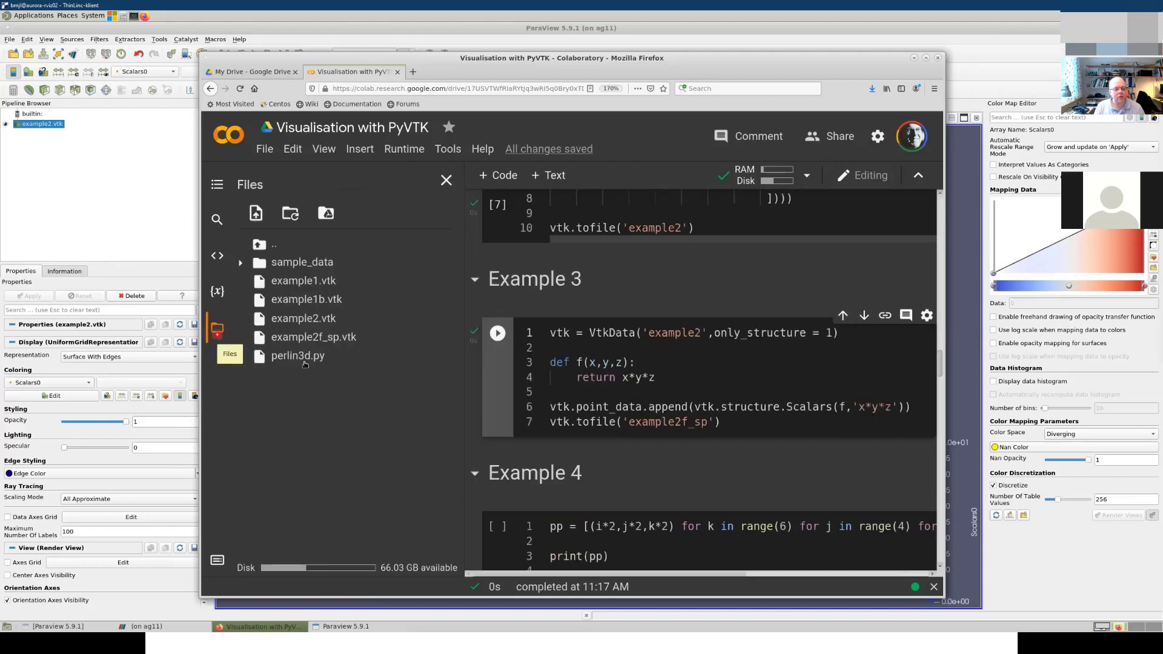
pyautogui.click(454, 341)
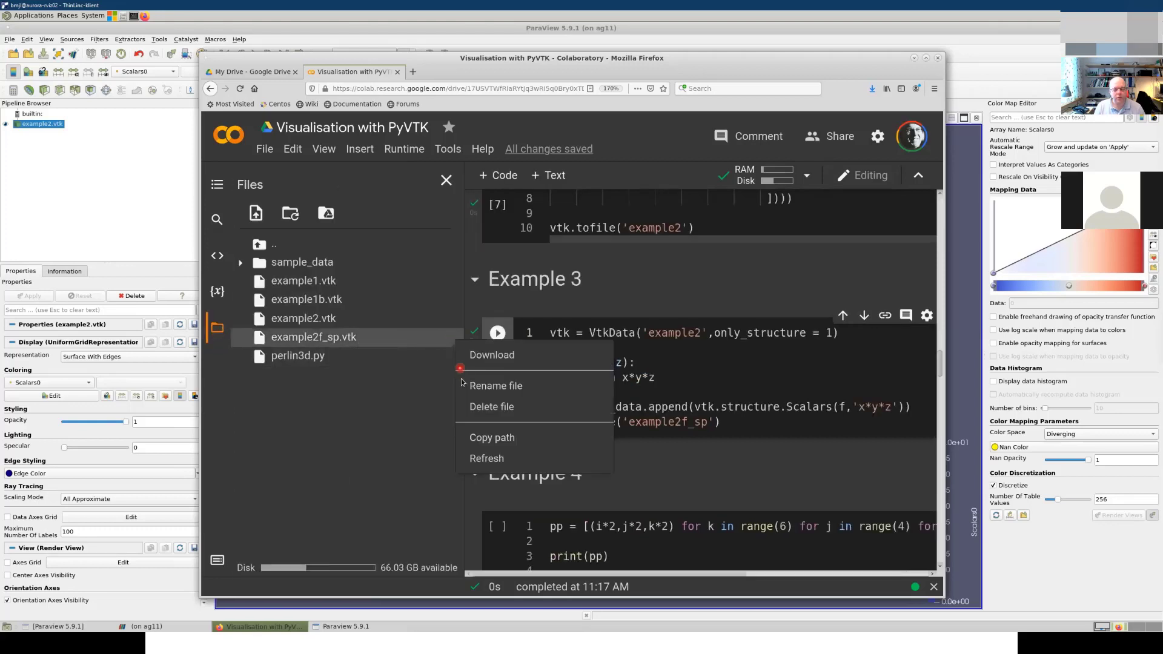
pyautogui.click(507, 363)
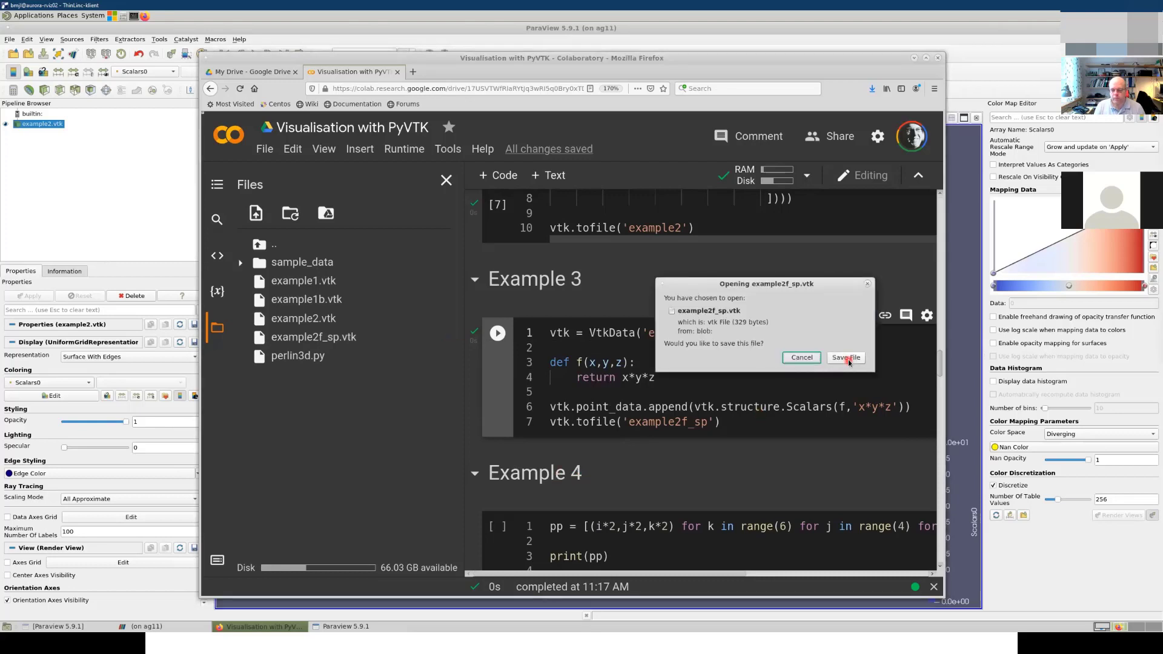
pyautogui.click(846, 358)
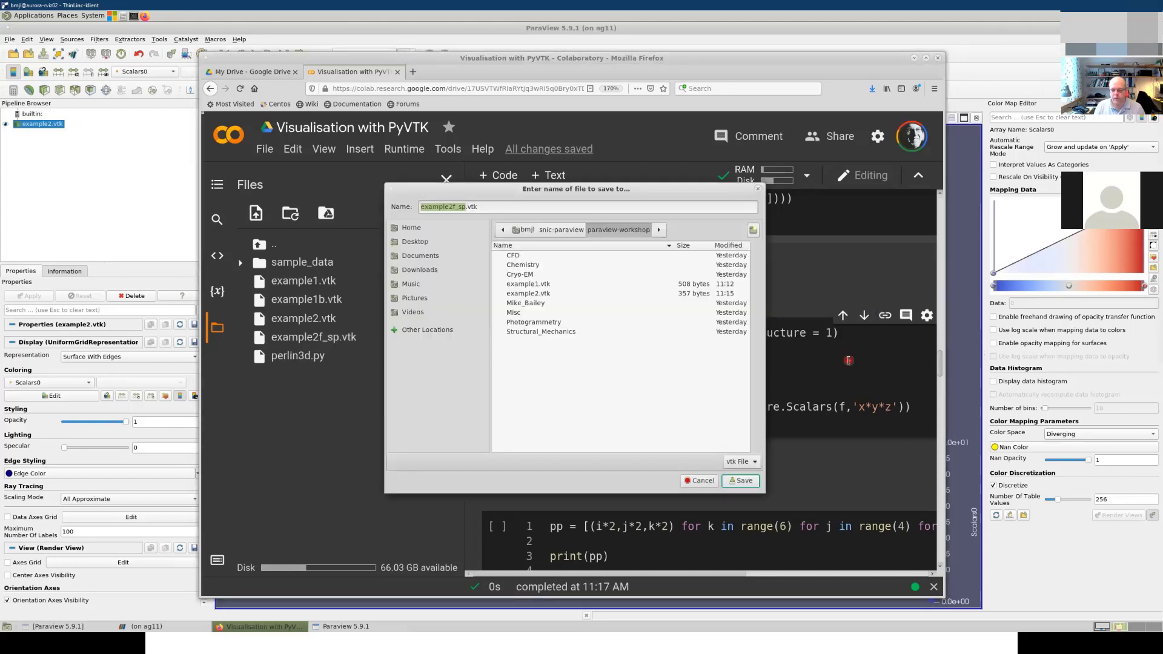
pyautogui.click(740, 484)
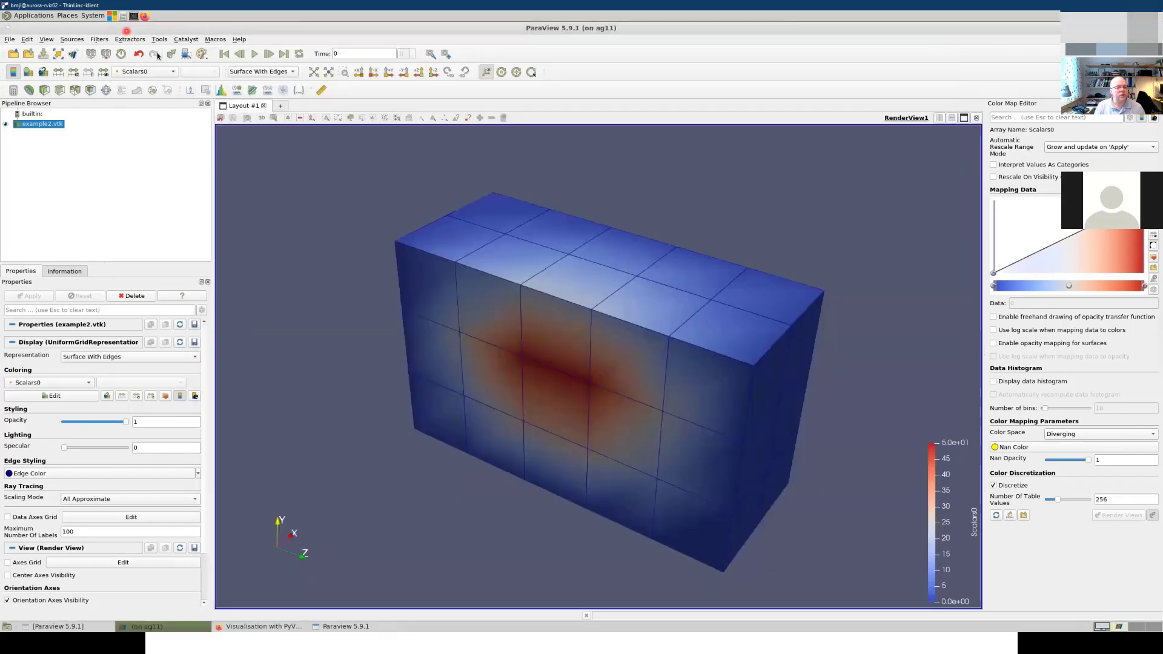
# Step: Switch back to ParaView and reset the session to clear the example2.vtk pipeline
pyautogui.click(127, 32)
pyautogui.click(122, 53)
pyautogui.click(583, 328)
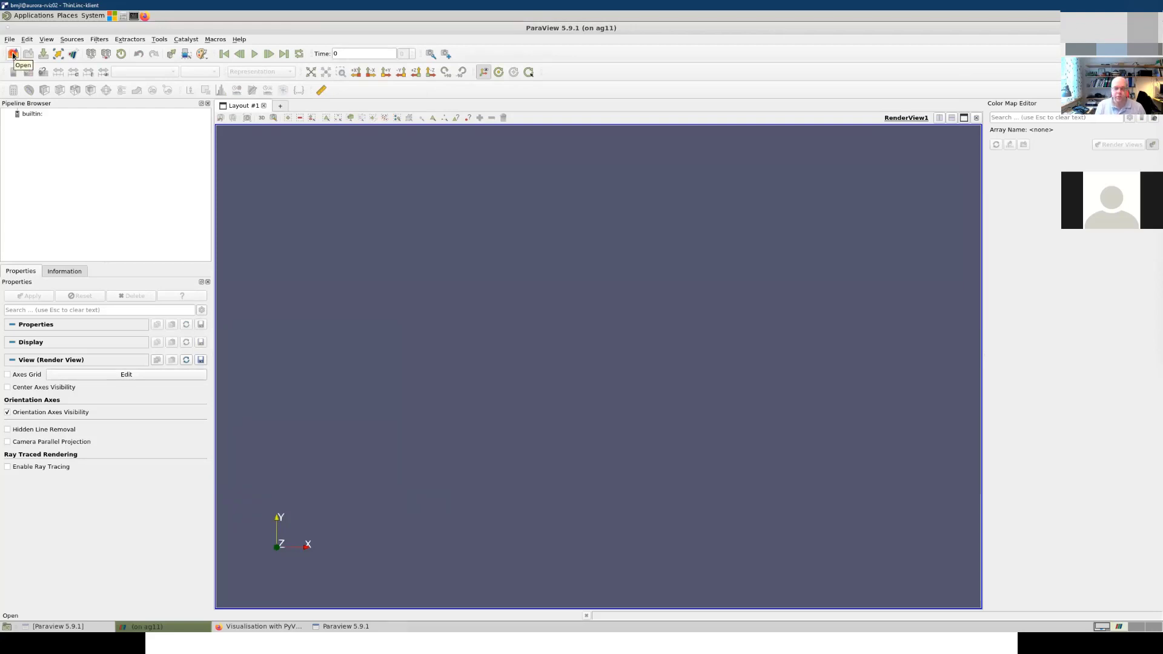
# Step: Open example2f_sp.vtk from the paraview-workshop folder and apply it to load the data
pyautogui.click(12, 54)
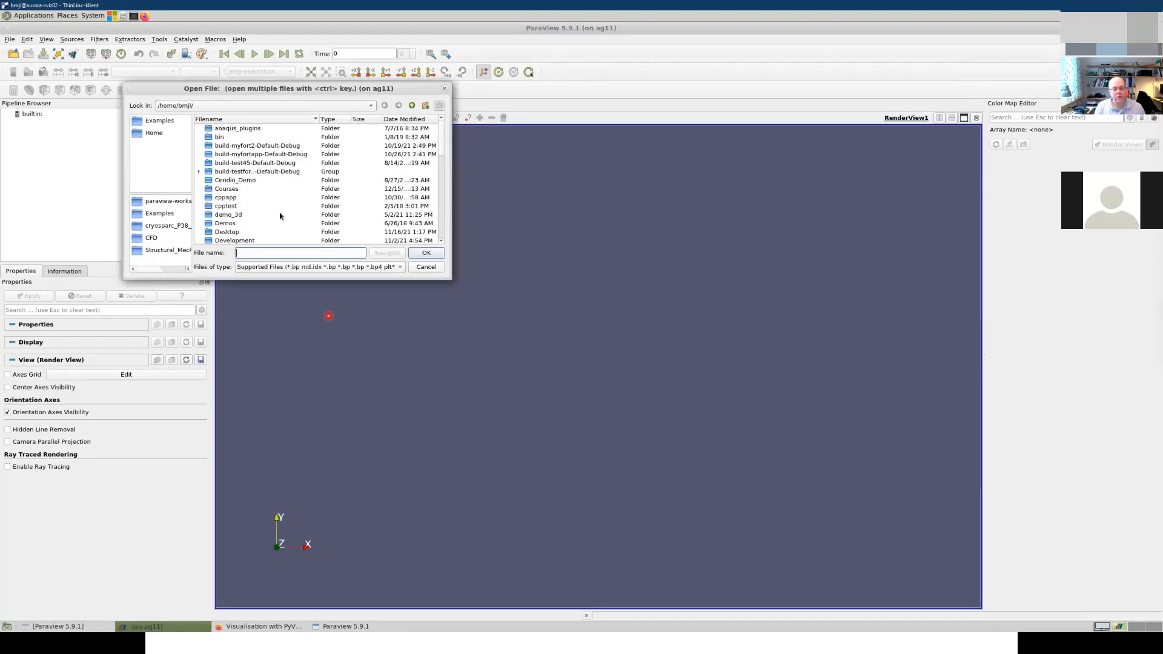
pyautogui.scroll(-1, 257, 213)
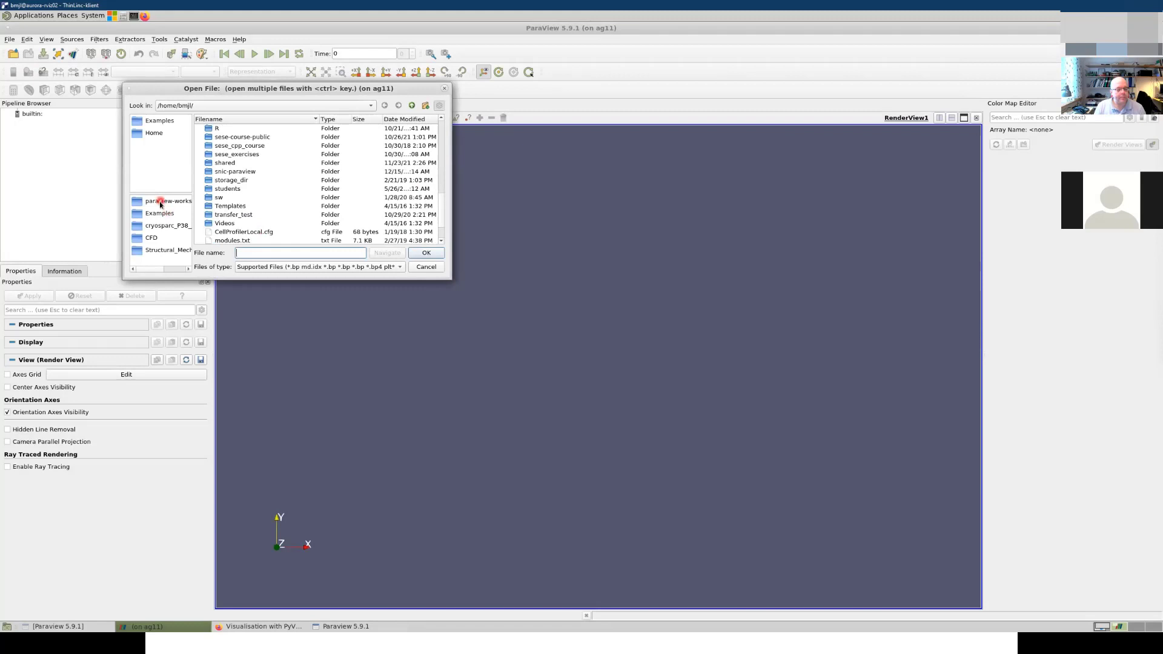
pyautogui.click(173, 205)
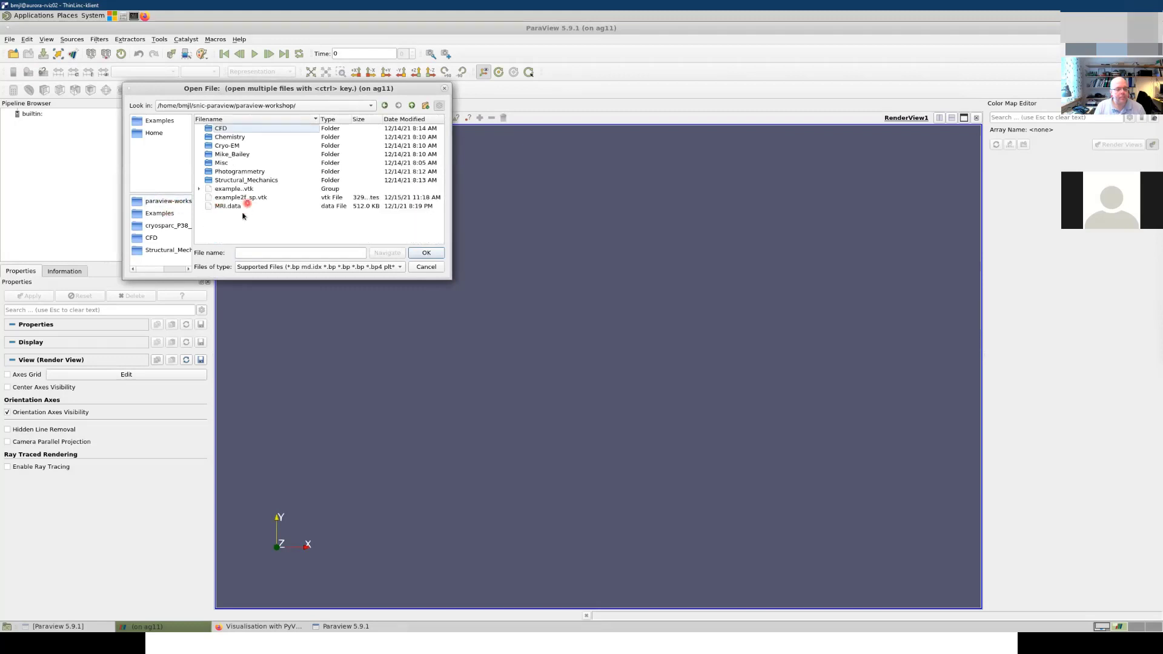
pyautogui.click(220, 201)
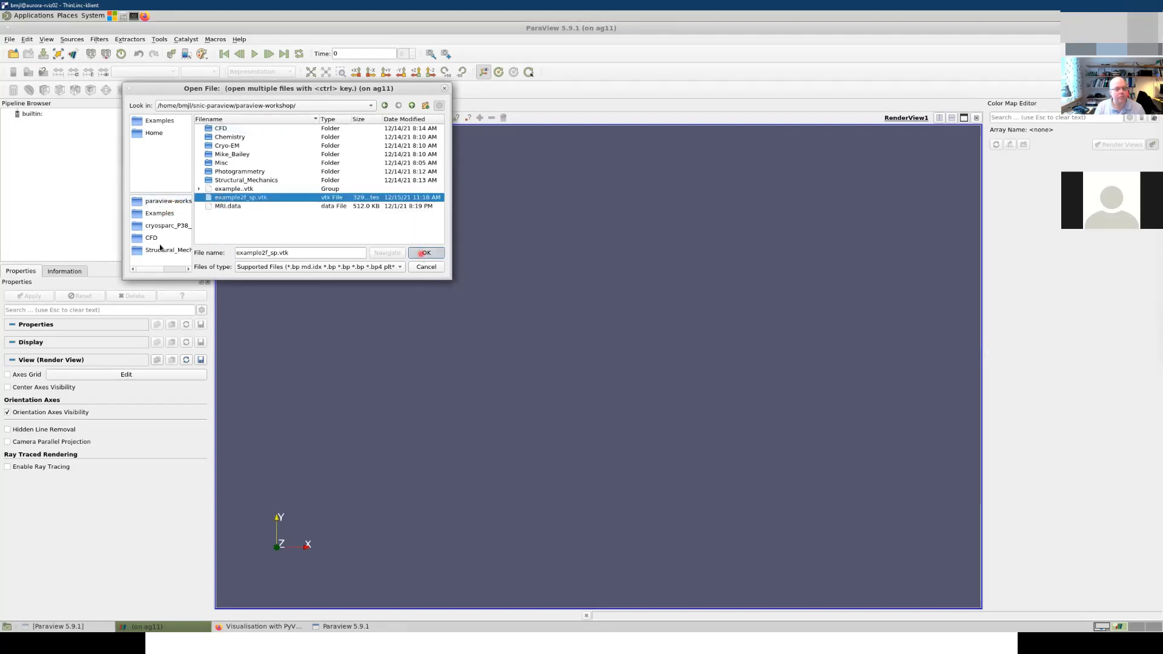
pyautogui.click(426, 253)
pyautogui.click(31, 298)
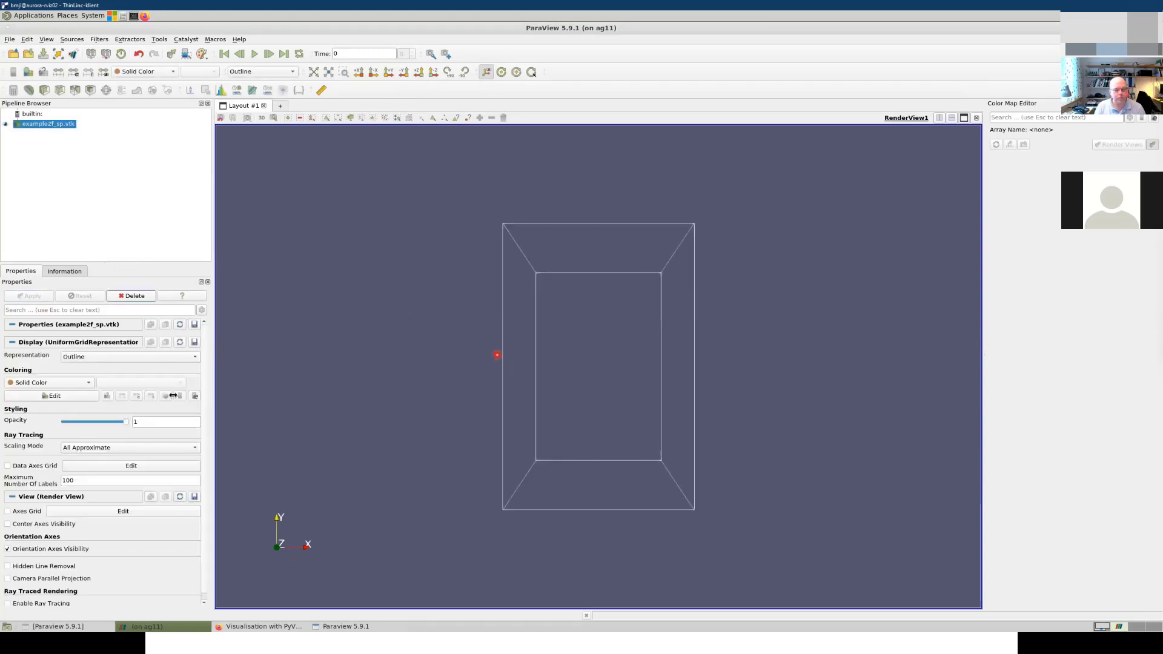
# Step: Color the example2f_sp.vtk grid by x*y*z, show it as Surface With Edges, and rotate it to inspect the values
pyautogui.click(86, 382)
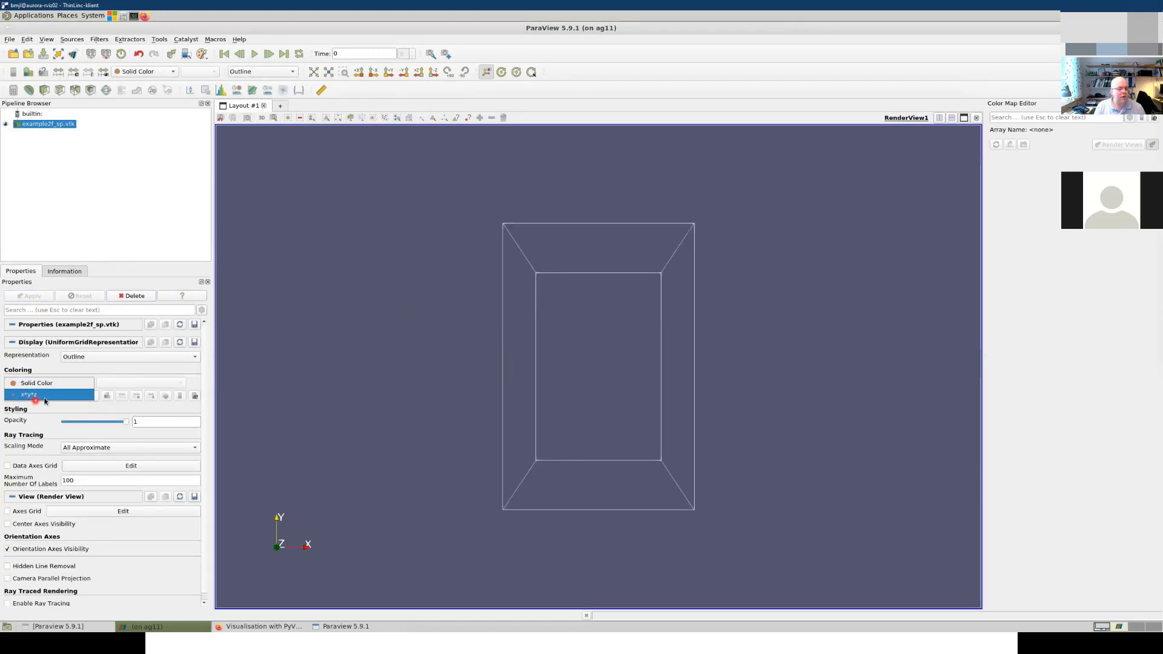
pyautogui.click(44, 400)
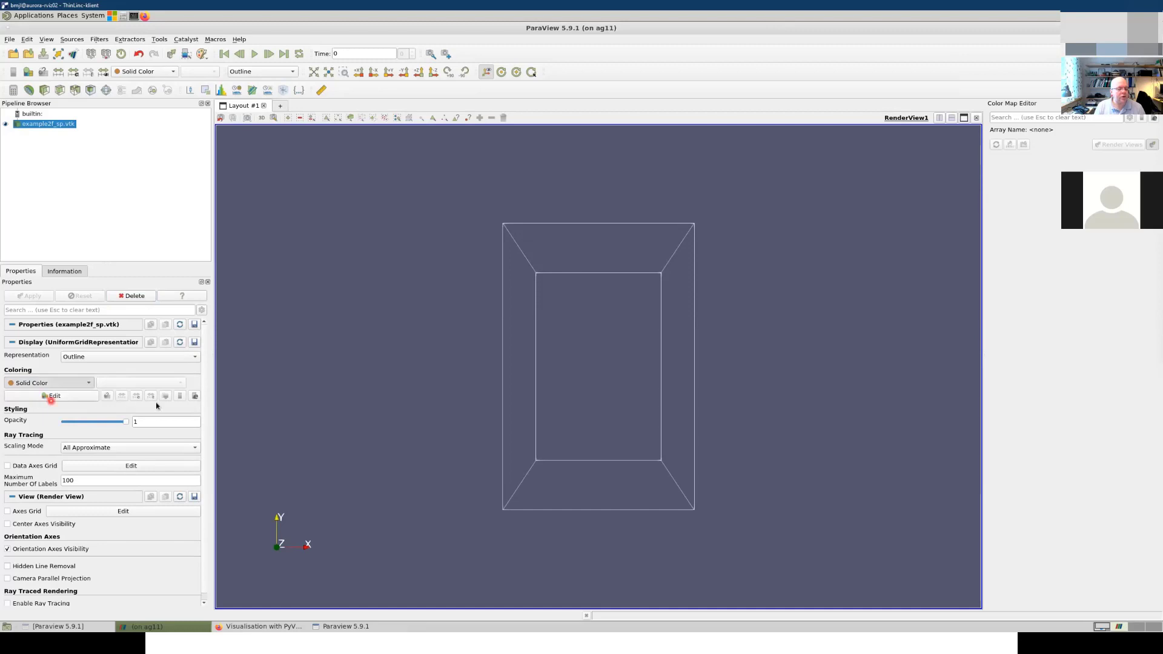
pyautogui.click(115, 357)
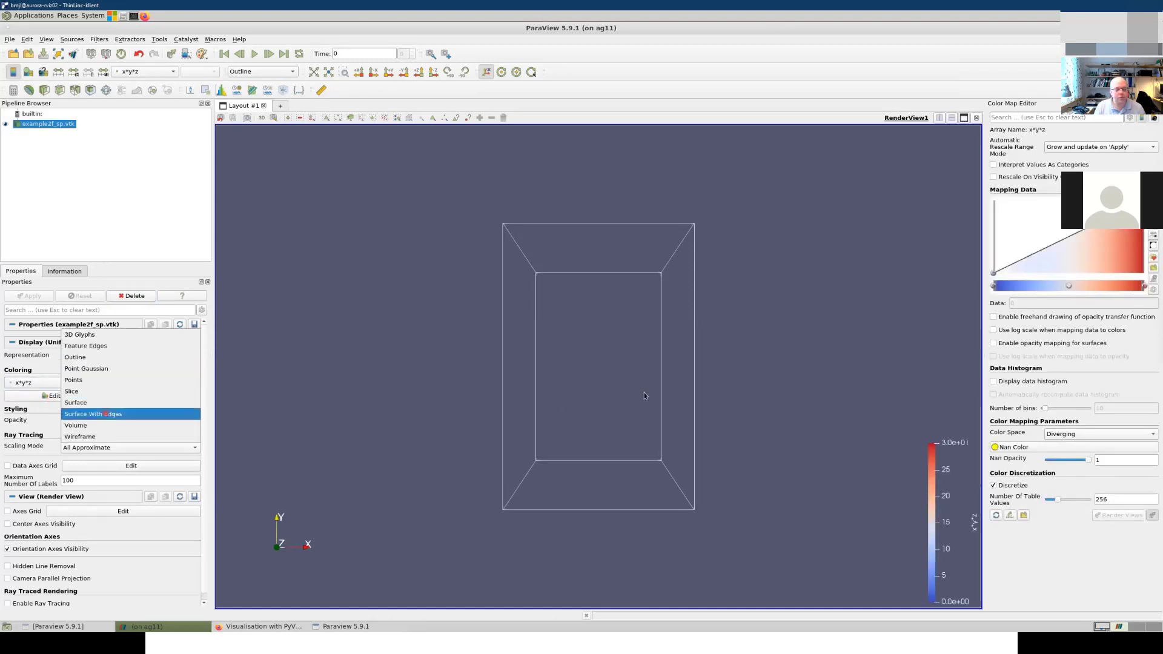
pyautogui.click(106, 413)
pyautogui.moveTo(558, 440); pyautogui.dragTo(461, 345)
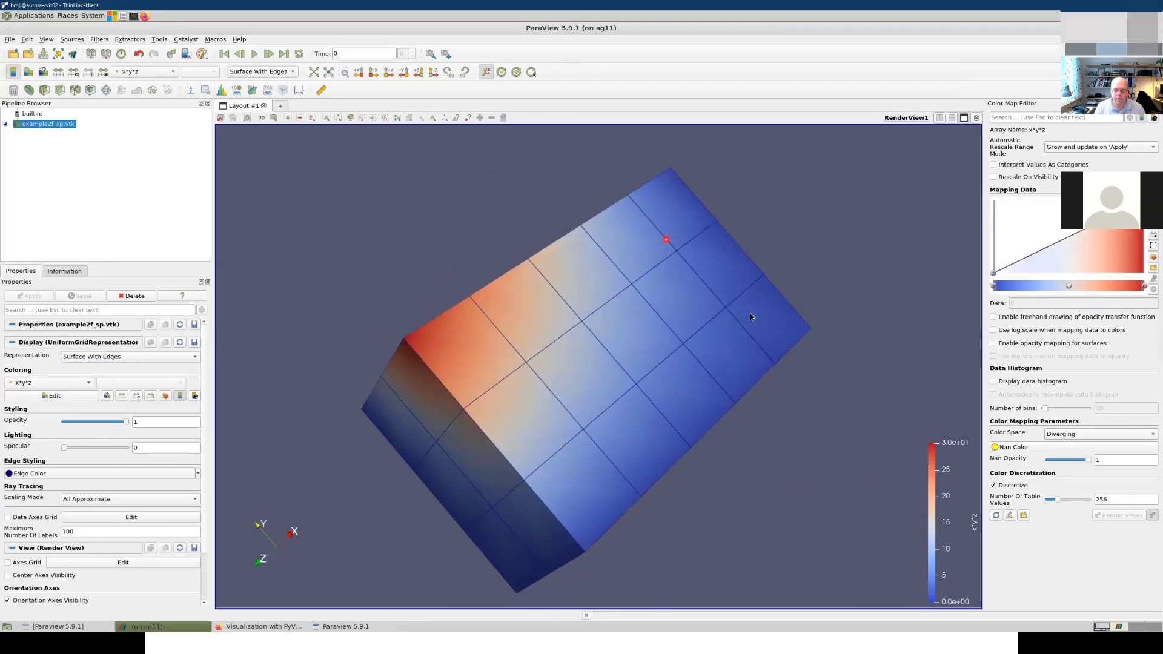
pyautogui.moveTo(750, 315); pyautogui.dragTo(805, 351)
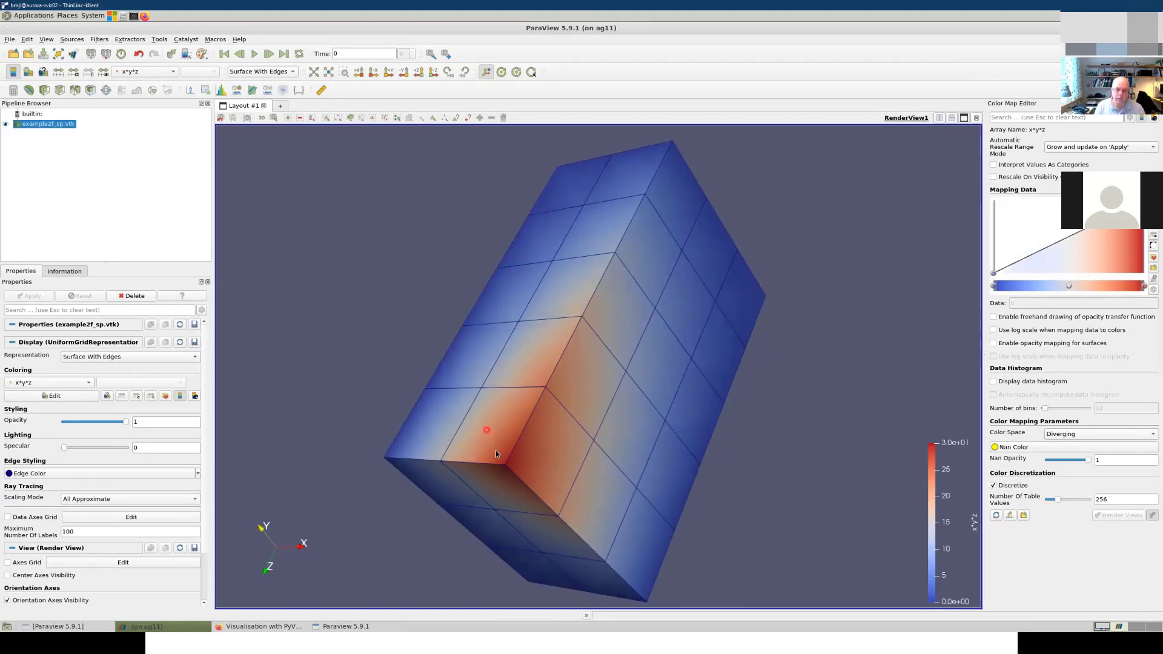
pyautogui.moveTo(554, 366); pyautogui.dragTo(624, 330)
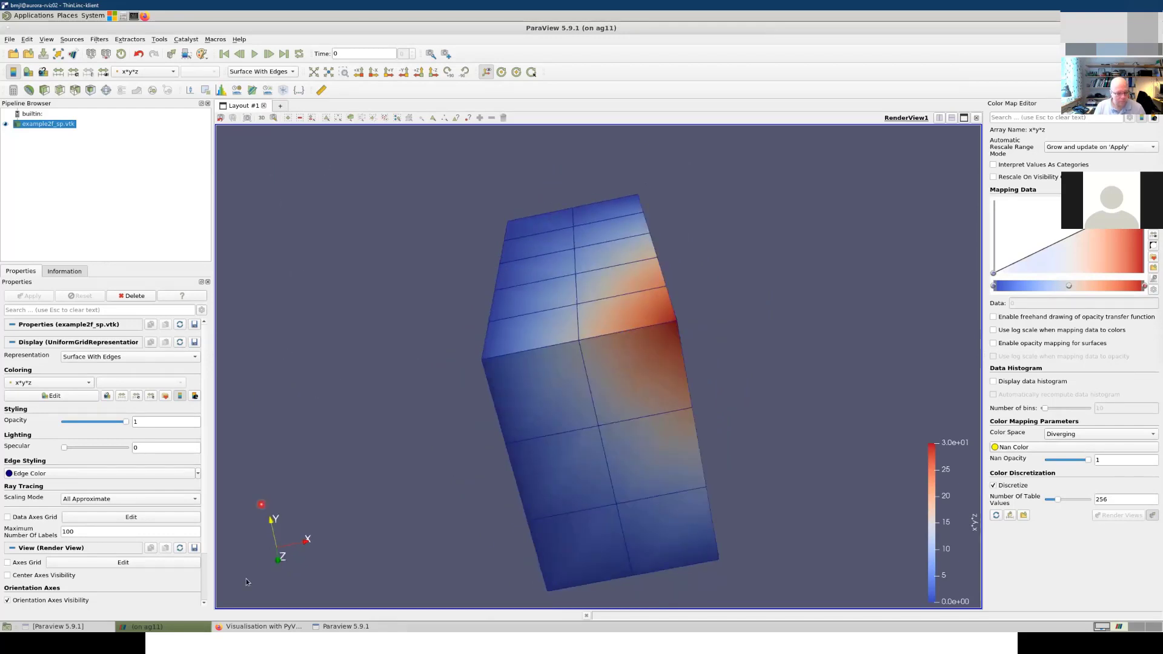
# Step: Switch to the PyVTK notebook, look through Examples 4 to 7, and narrow the file browser to reveal more of Example 7's code
pyautogui.click(252, 626)
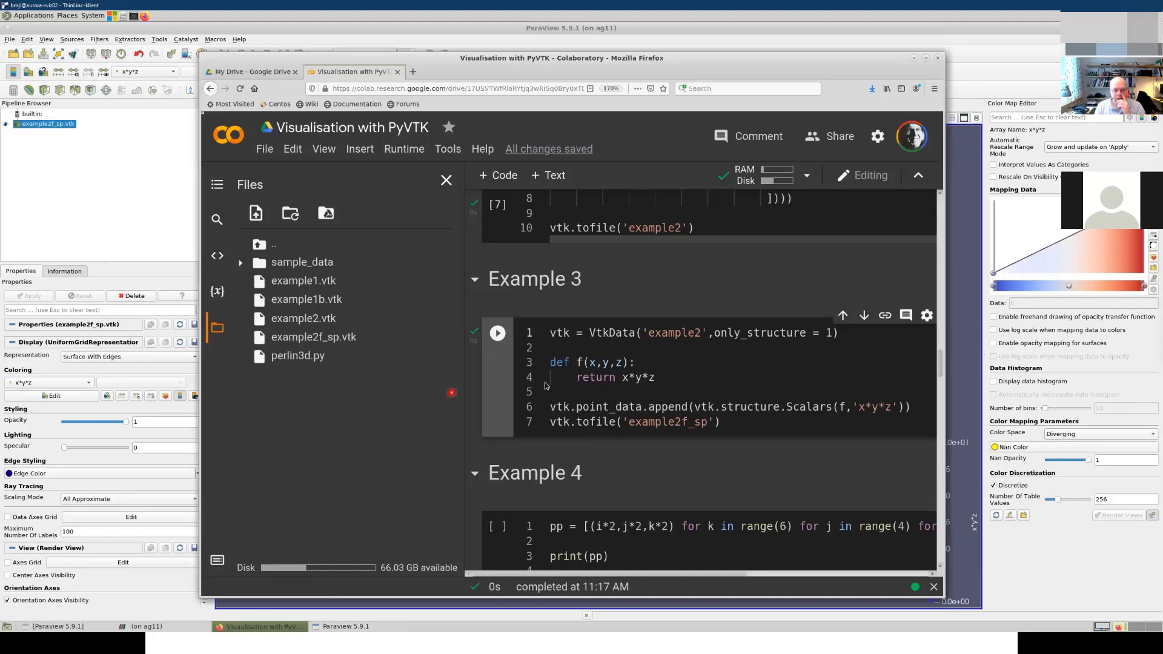
pyautogui.scroll(-5, 594, 407)
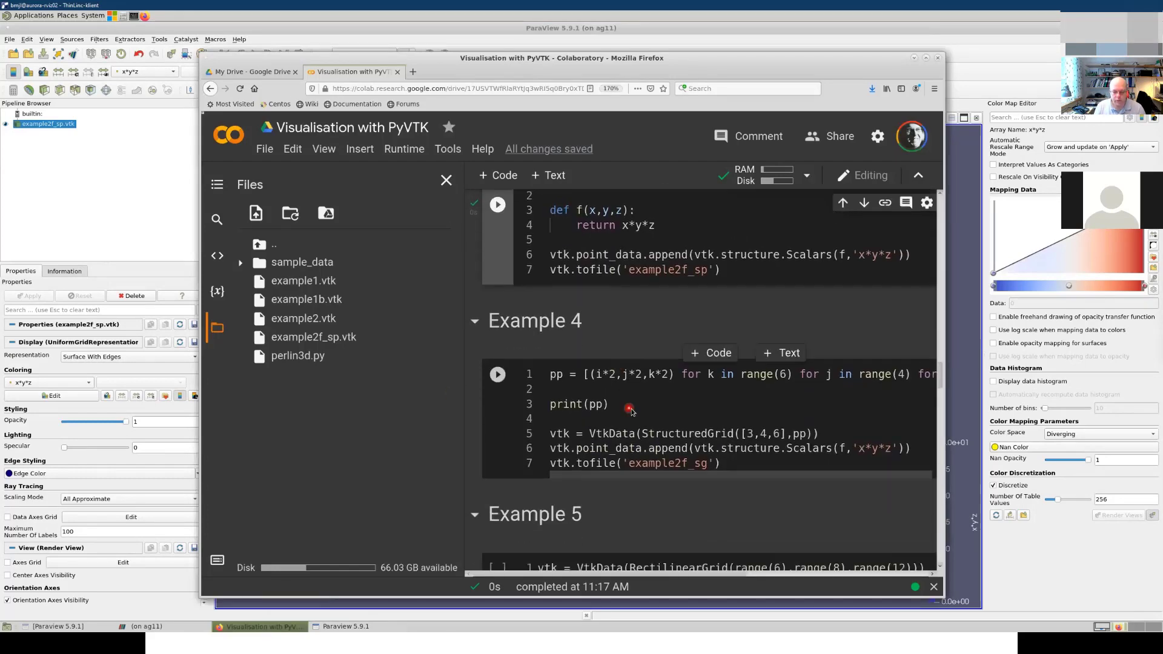
pyautogui.scroll(-4, 640, 412)
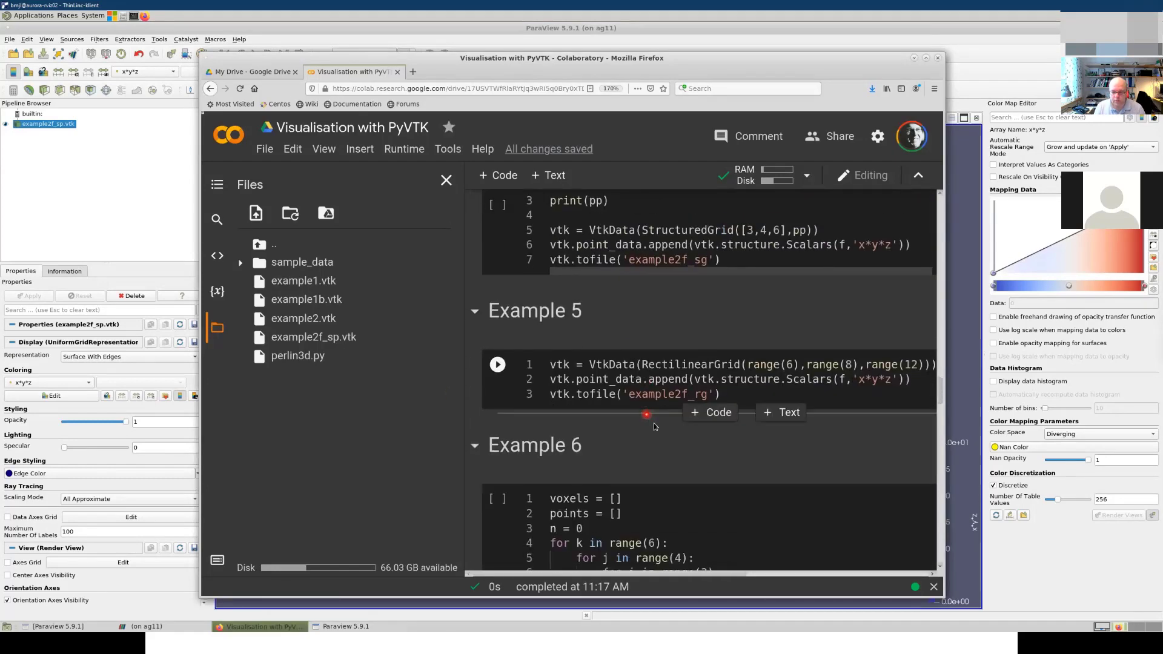
pyautogui.scroll(-6, 674, 432)
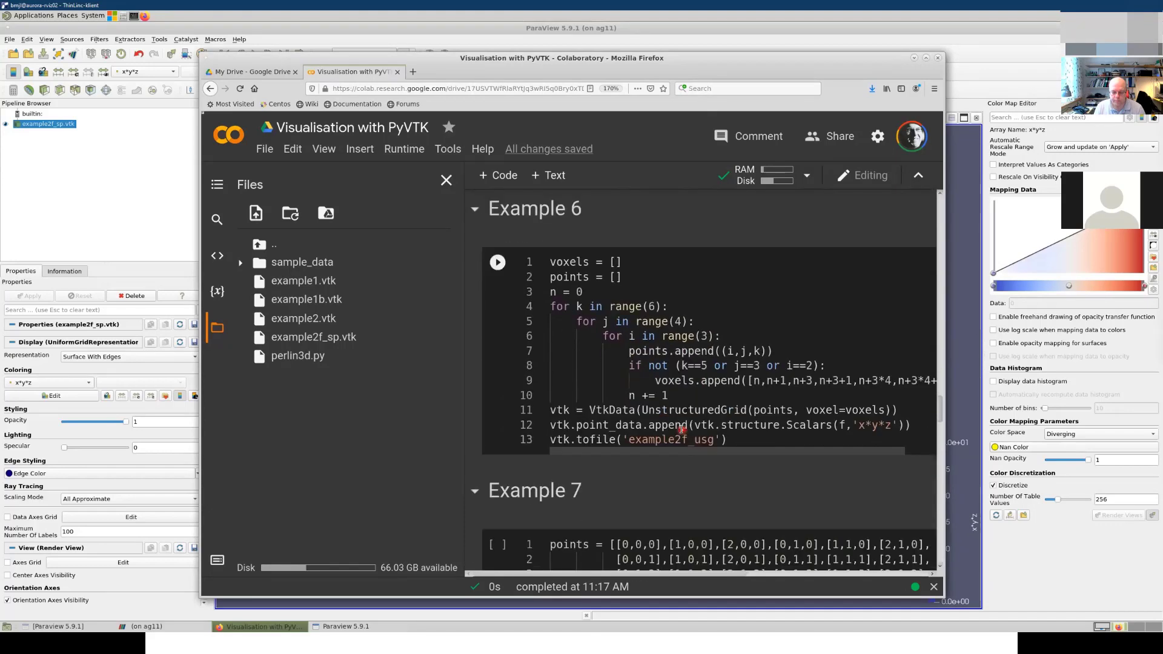
pyautogui.scroll(-3, 681, 431)
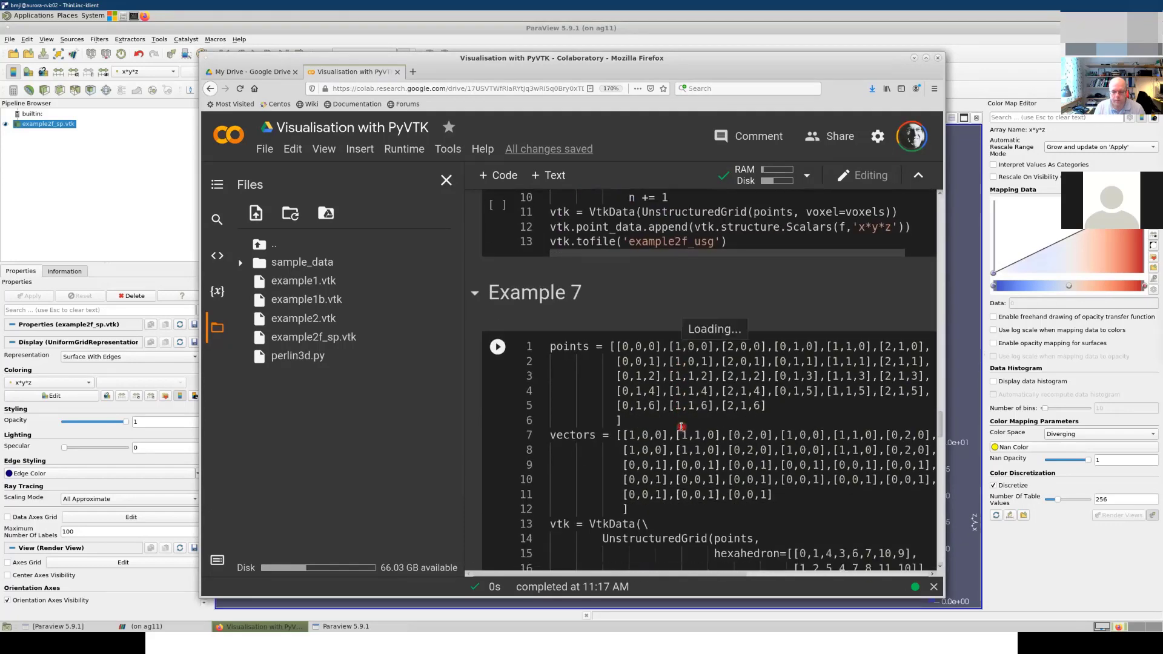
pyautogui.scroll(3, 622, 254)
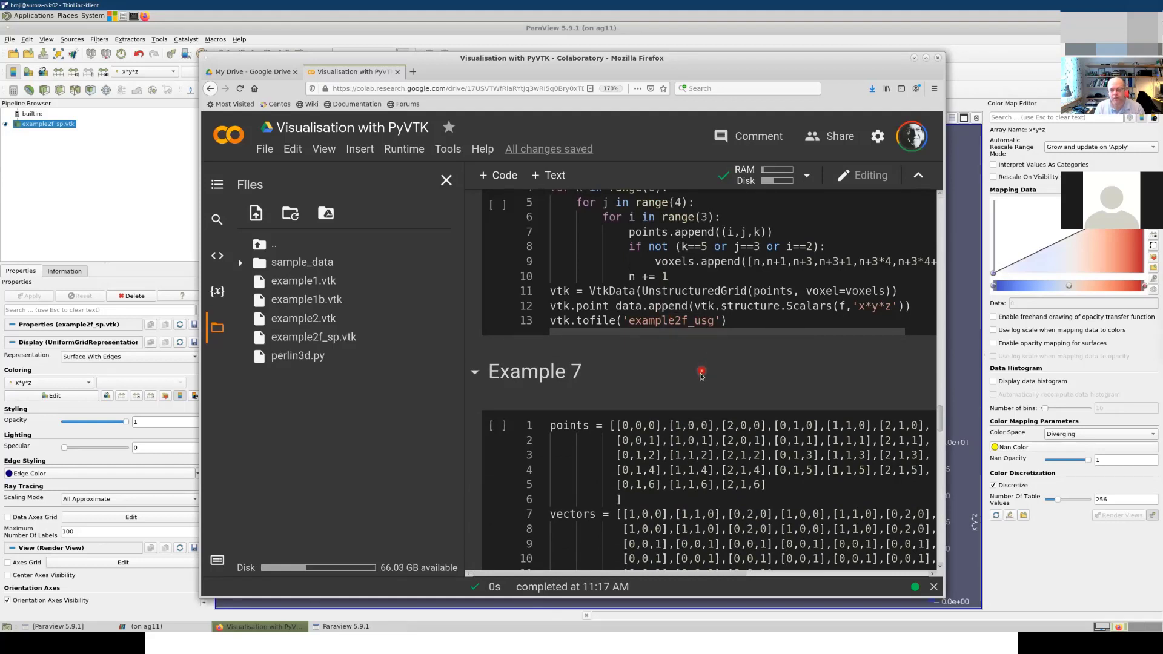
pyautogui.scroll(-2, 702, 374)
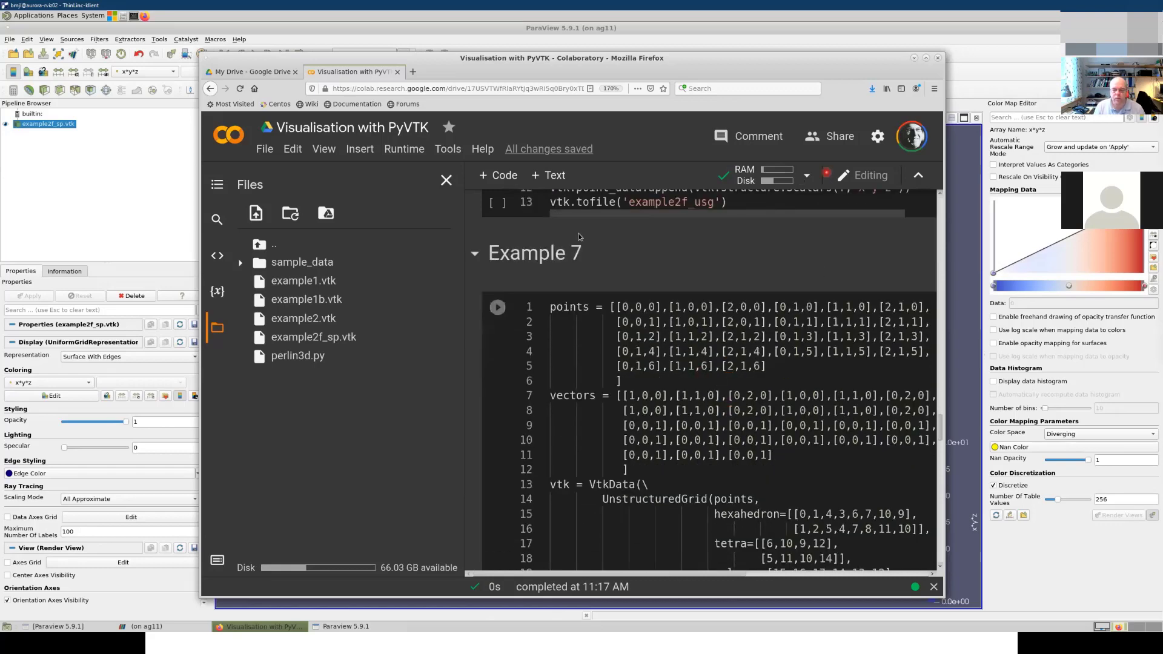
pyautogui.moveTo(461, 264); pyautogui.dragTo(388, 265)
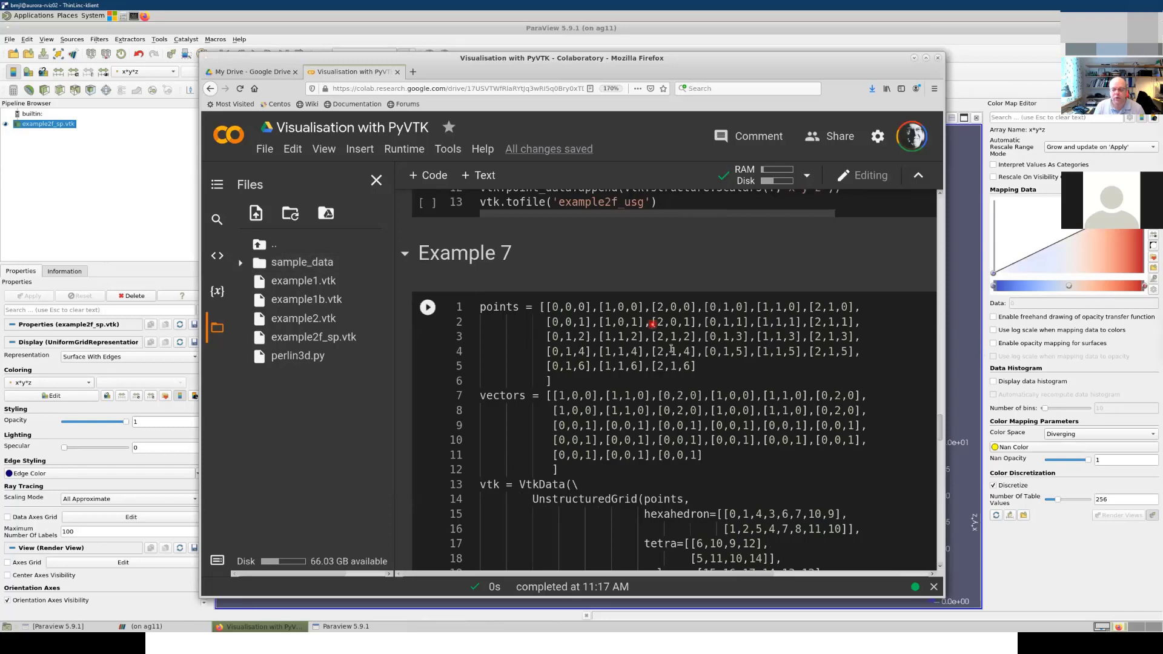
# Step: Review Example 7's unstructured grid code and run its cell to write the example3 file
pyautogui.scroll(-1, 660, 333)
pyautogui.scroll(1, 674, 350)
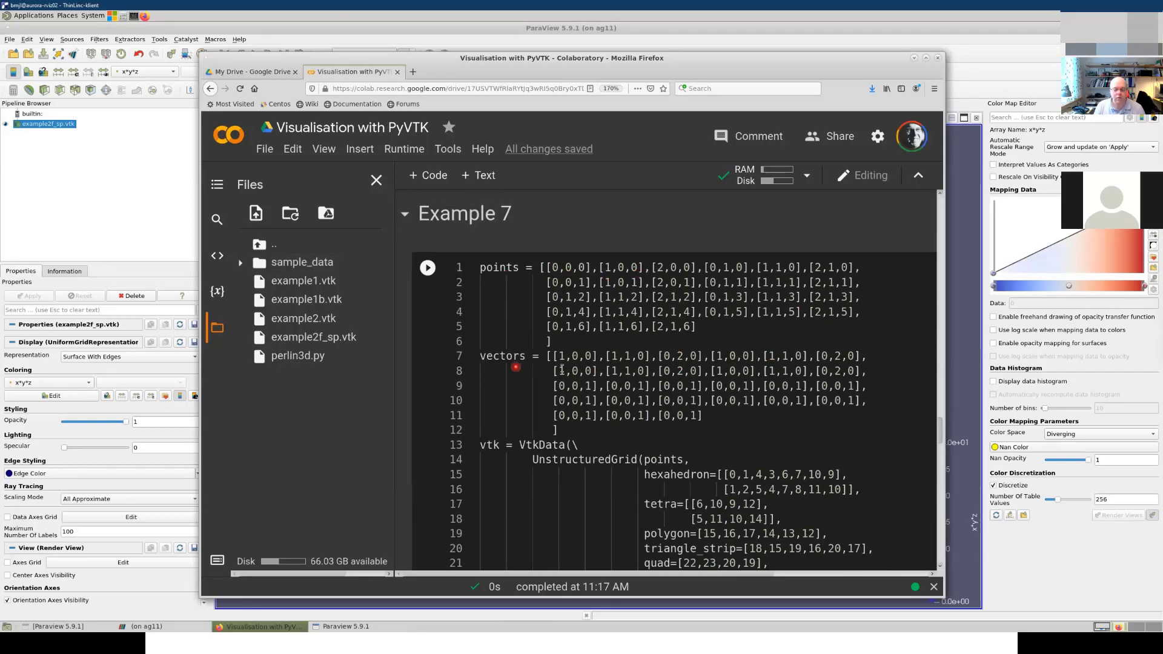
pyautogui.scroll(-3, 622, 437)
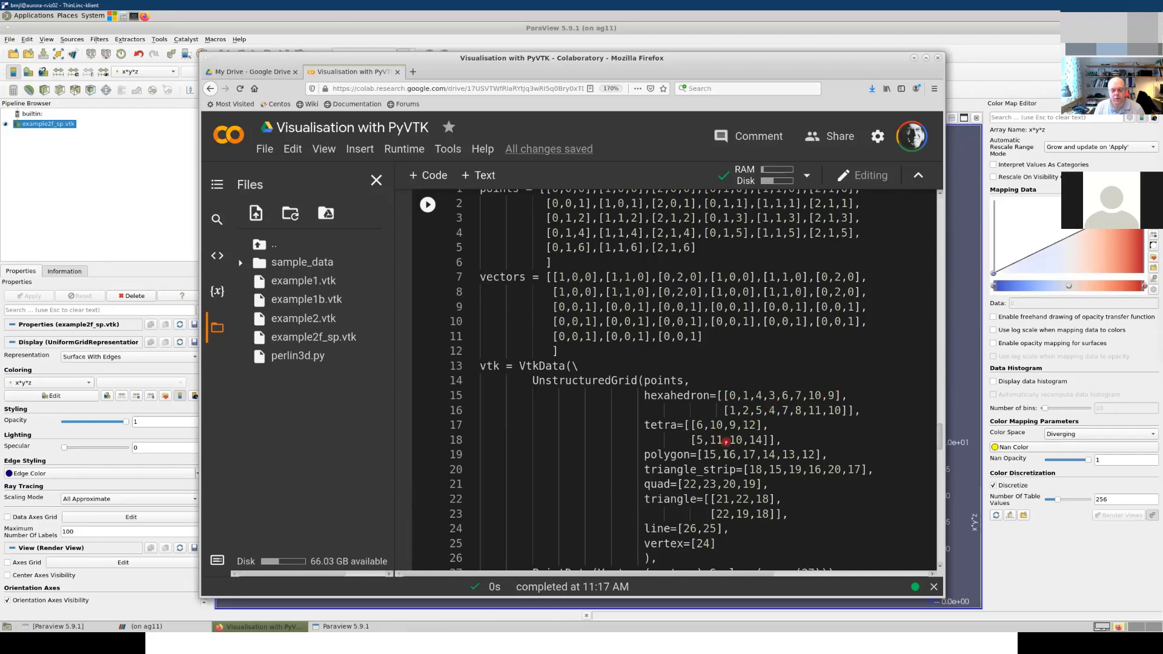
pyautogui.scroll(-1, 734, 482)
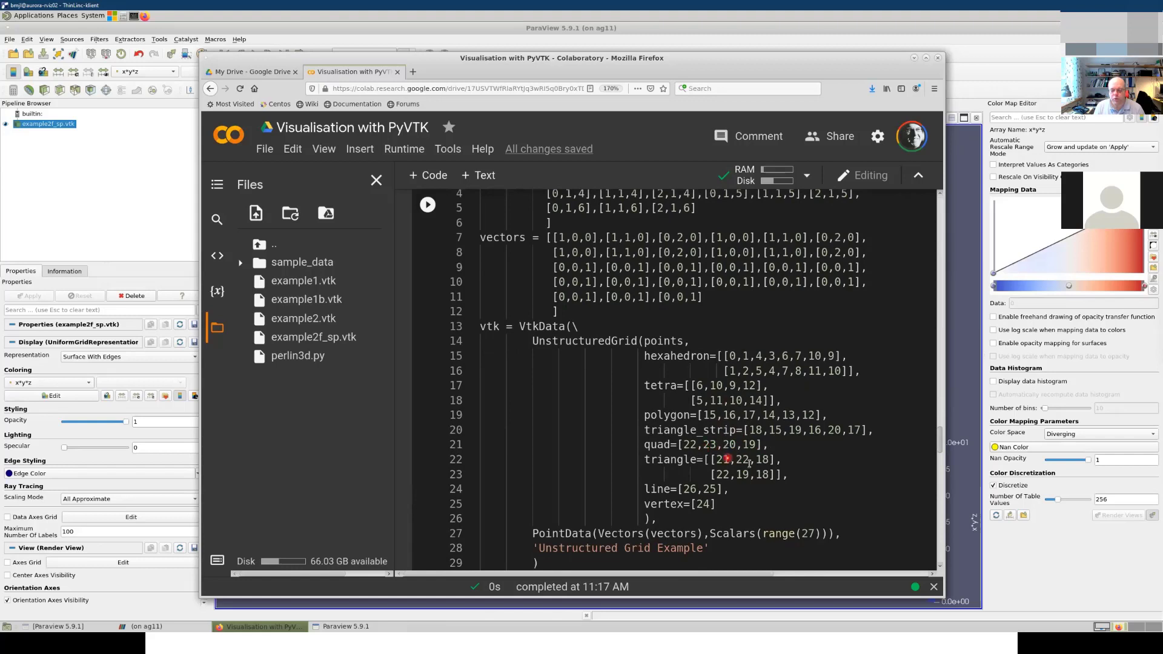
pyautogui.scroll(-2, 726, 441)
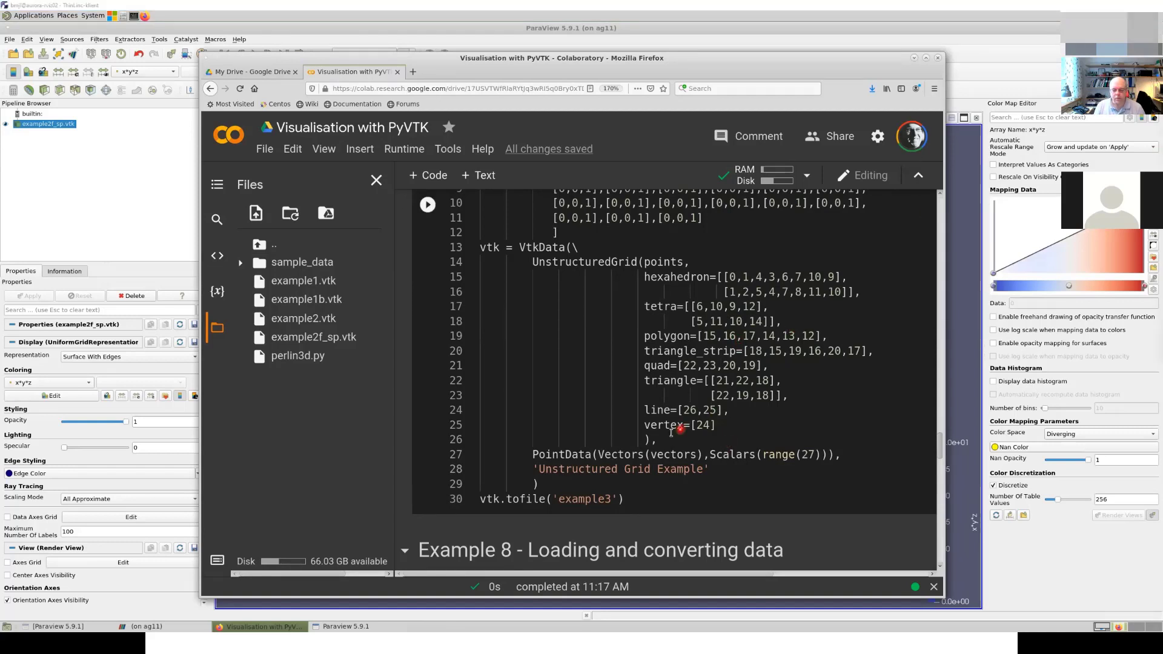
pyautogui.scroll(-1, 671, 432)
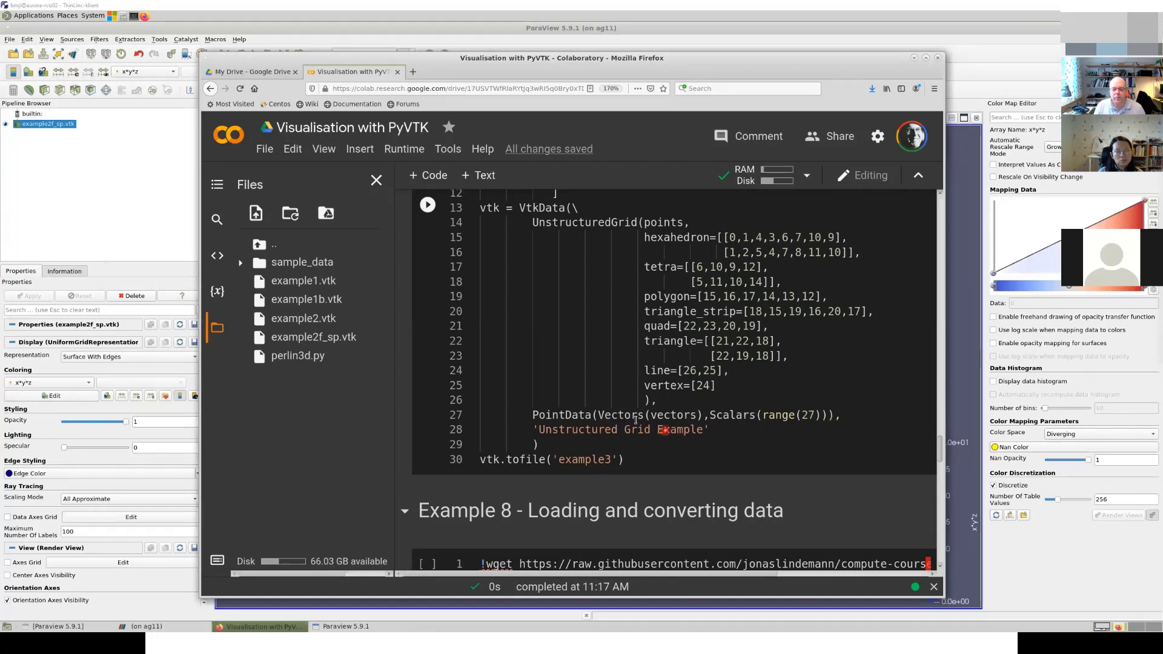
pyautogui.scroll(-1, 633, 414)
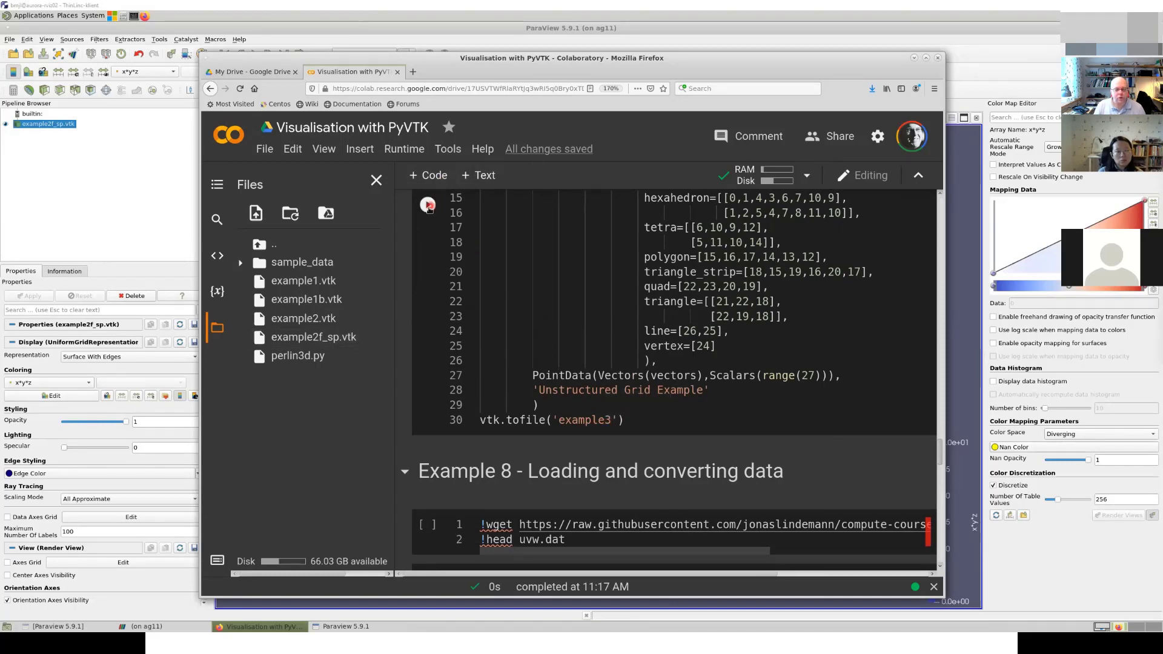
pyautogui.click(428, 206)
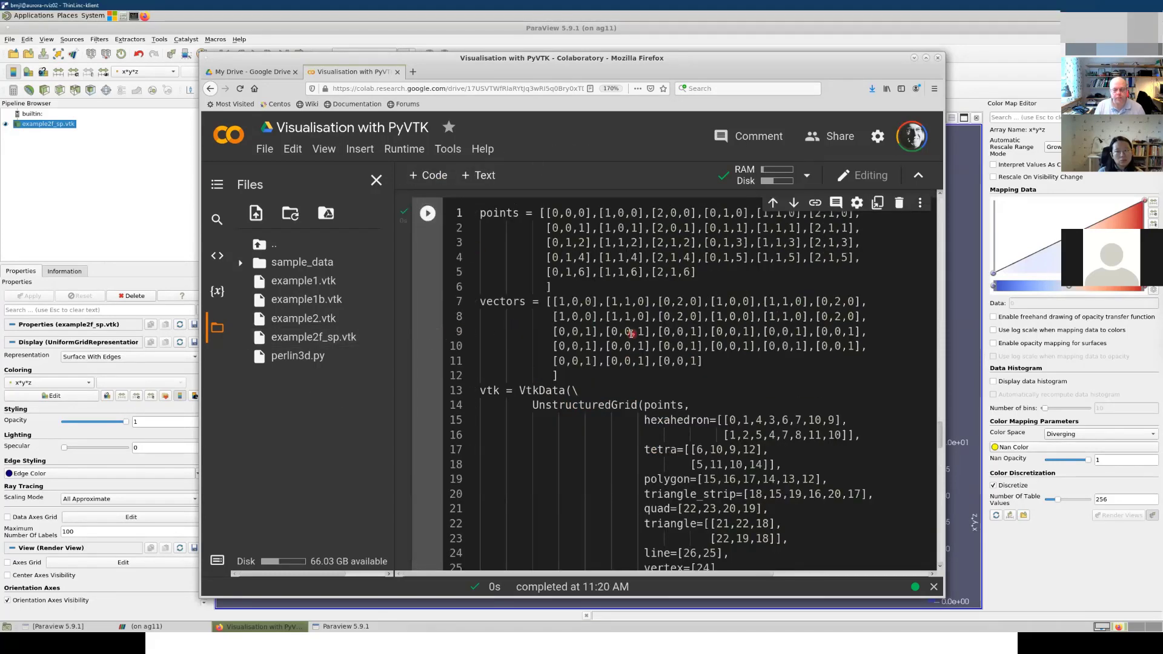
pyautogui.scroll(-2, 665, 336)
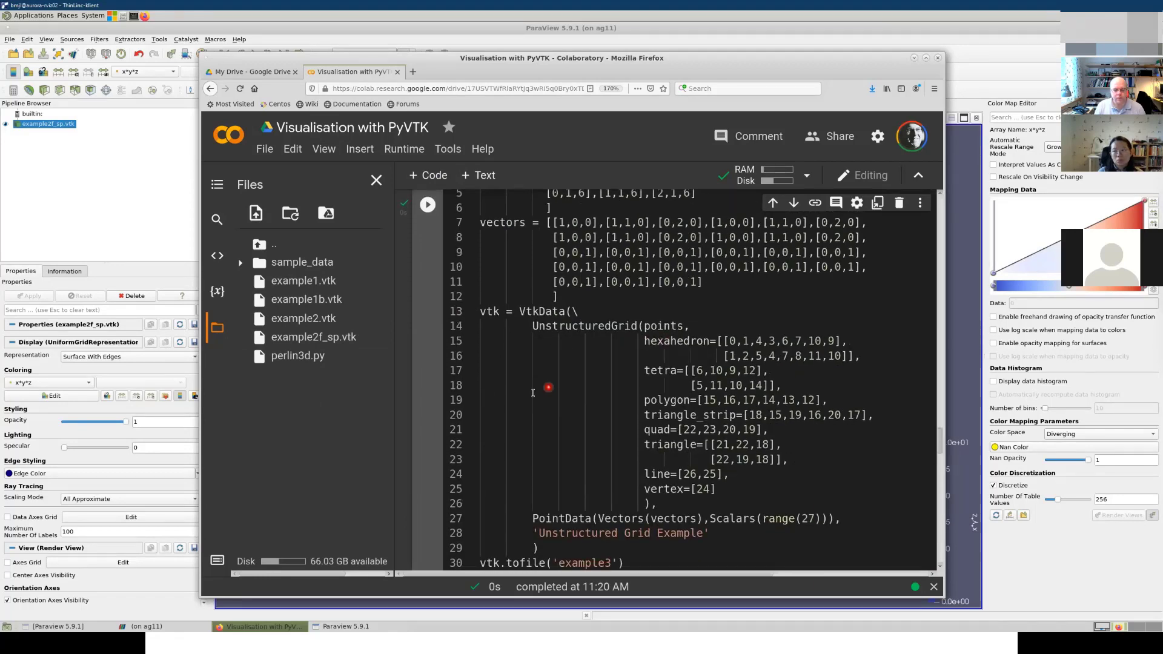
# Step: Switch to ParaView and reset the session to clear the example2f_sp.vtk pipeline
pyautogui.click(198, 99)
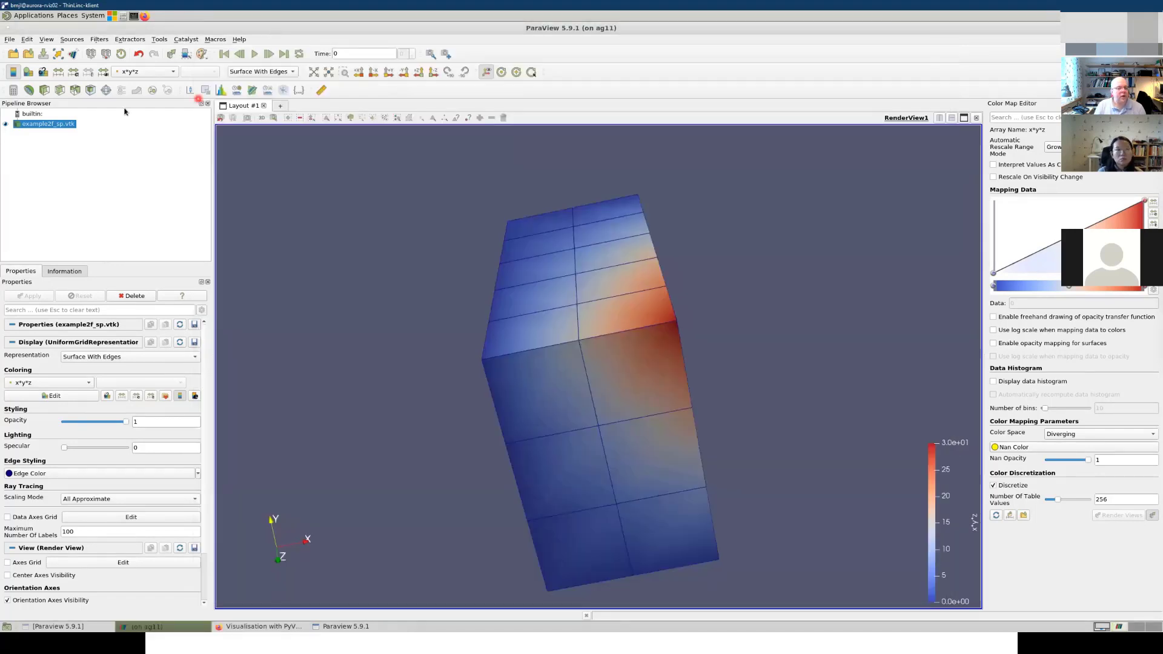
pyautogui.click(121, 53)
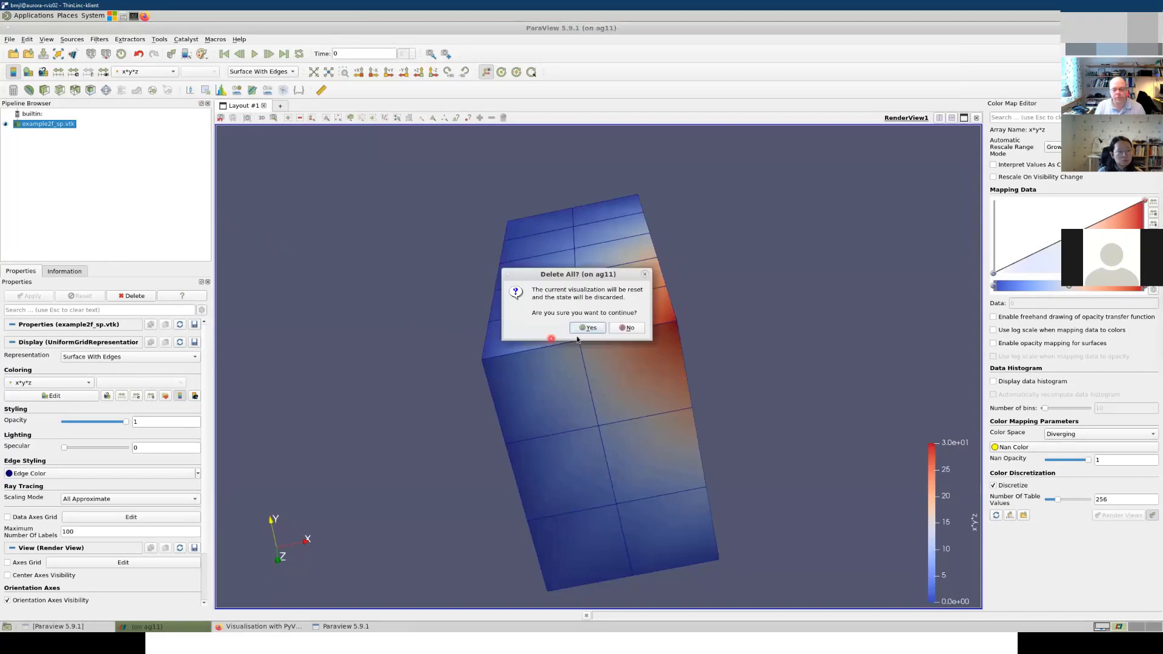
pyautogui.click(587, 328)
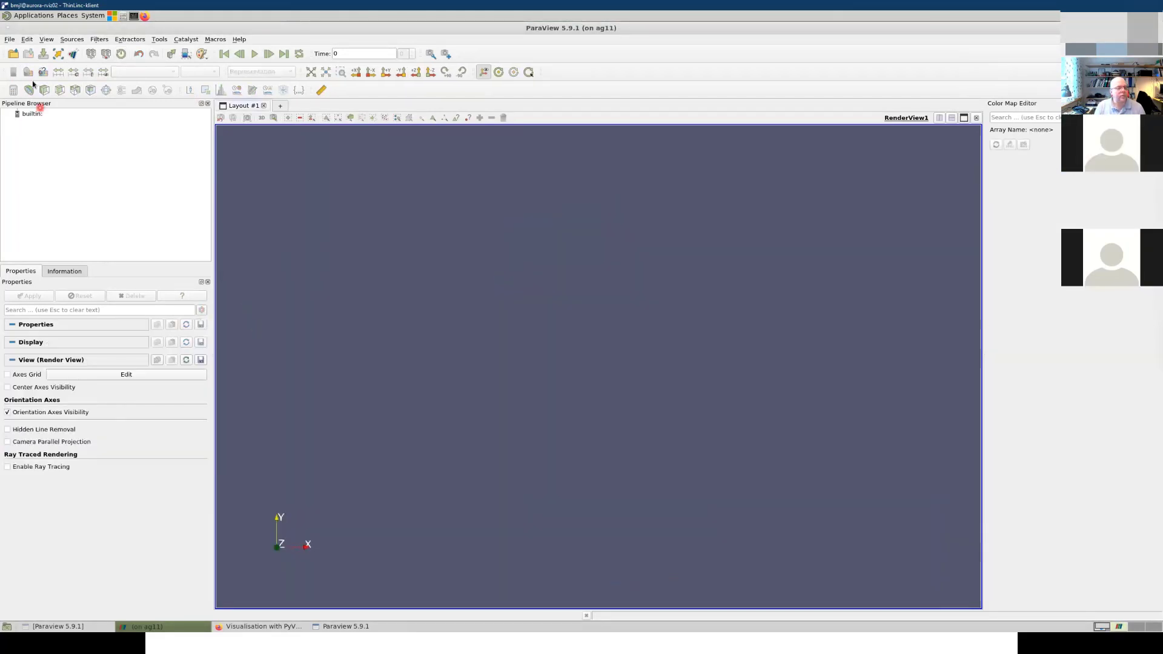
pyautogui.click(13, 54)
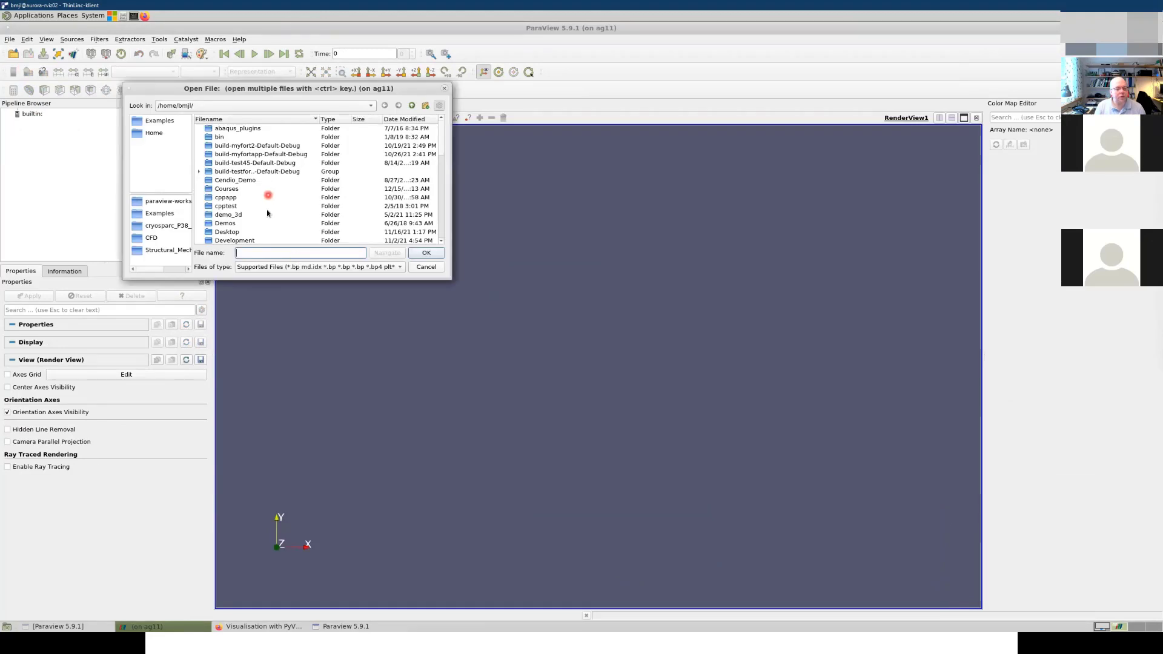
pyautogui.scroll(-7, 260, 218)
pyautogui.click(157, 203)
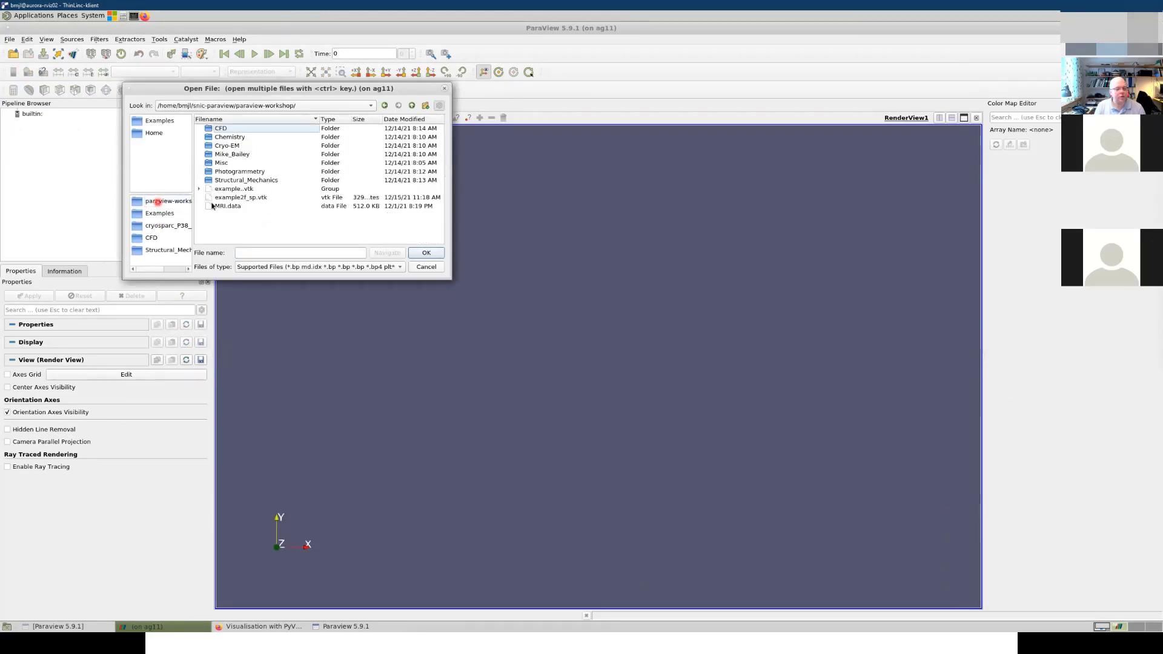
pyautogui.click(200, 188)
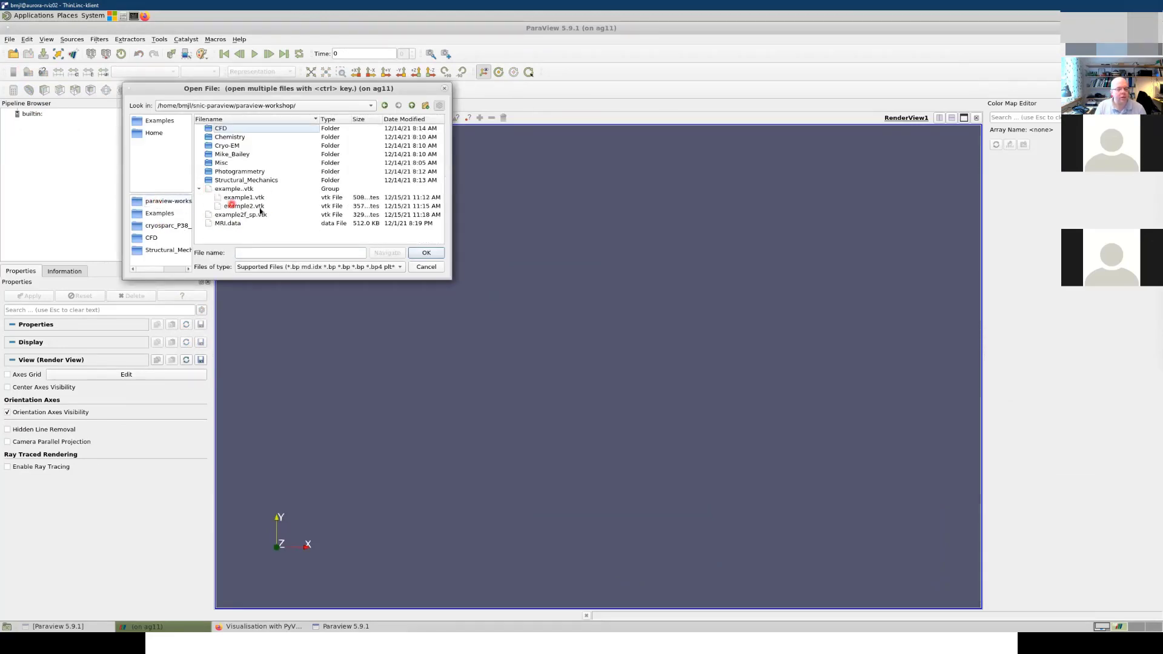
pyautogui.click(426, 267)
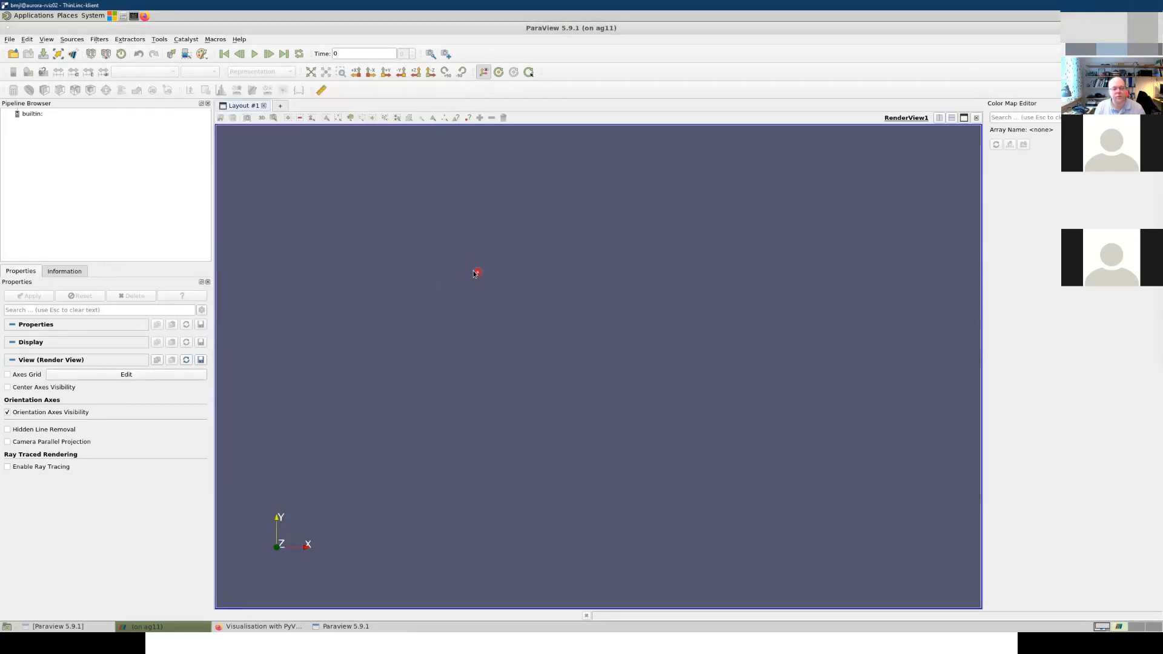
# Step: Switch to the PyVTK notebook, refresh the file list, and download example3.vtk into the paraview-workshop folder
pyautogui.click(261, 626)
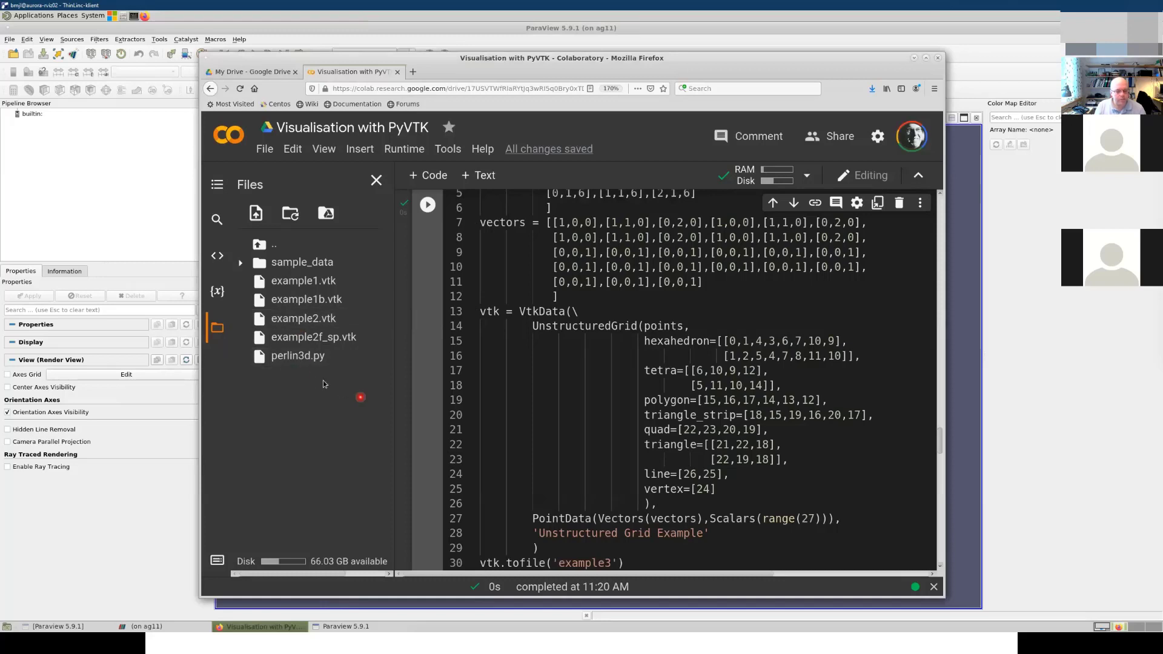
pyautogui.click(217, 255)
pyautogui.click(216, 327)
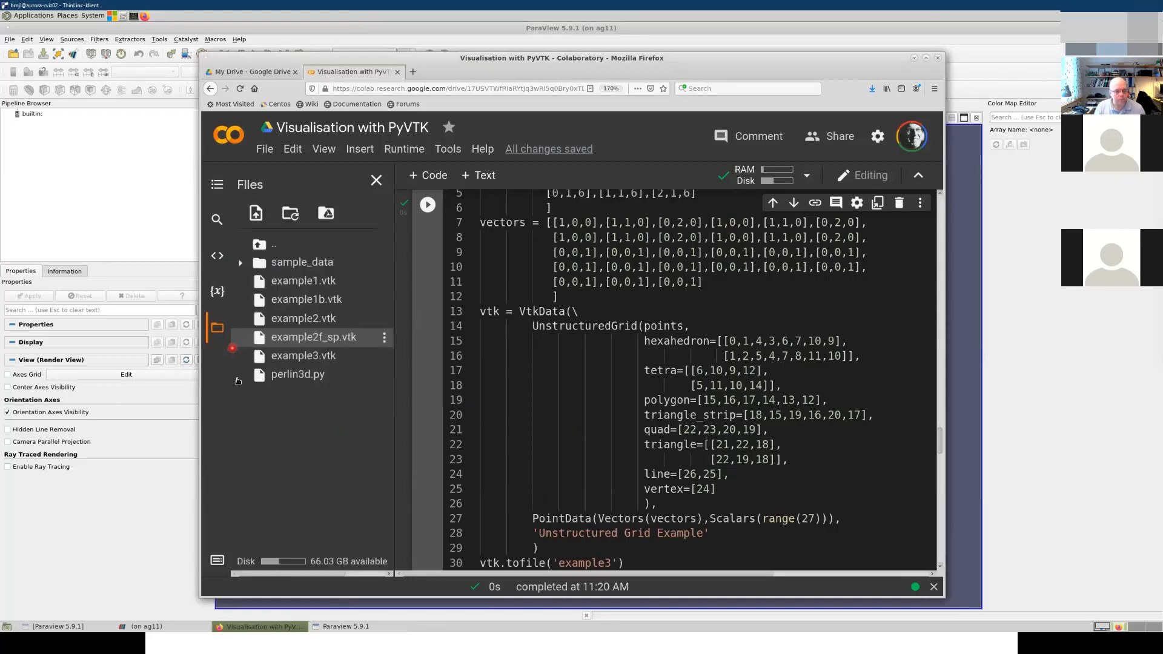
pyautogui.click(385, 356)
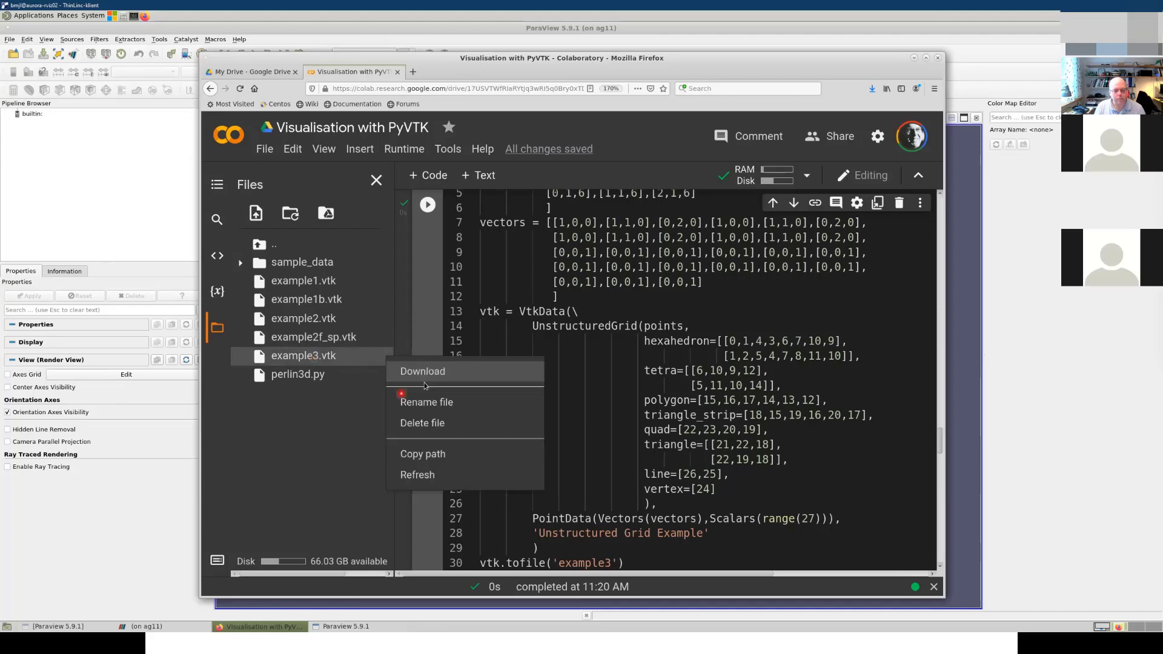
pyautogui.click(424, 372)
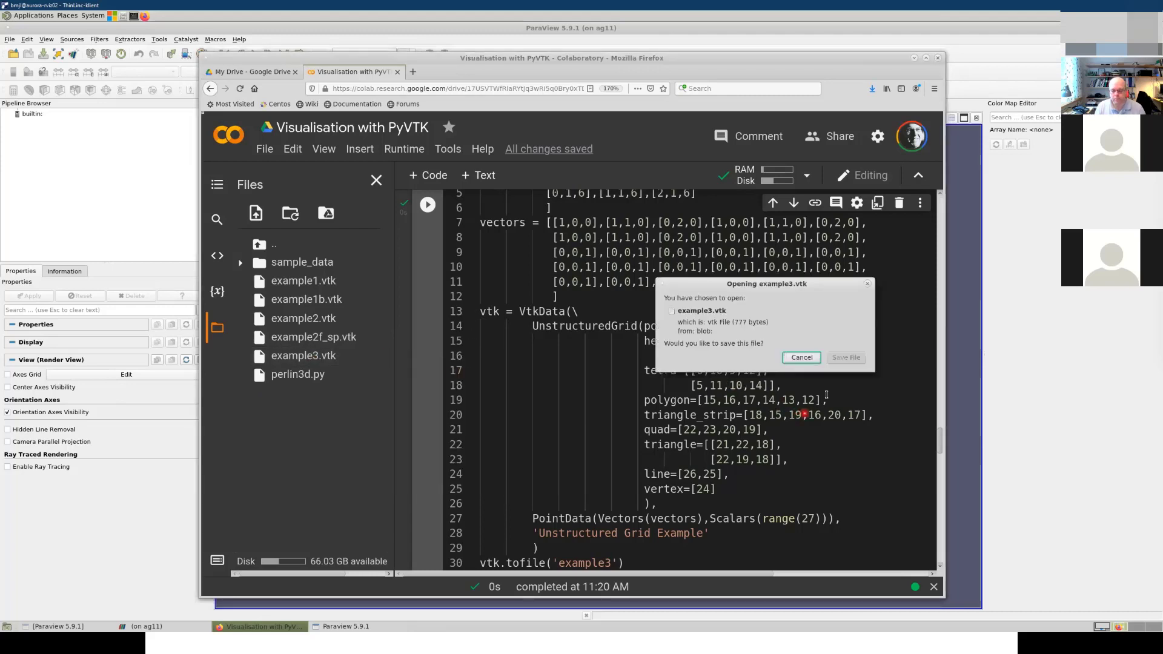
pyautogui.click(846, 358)
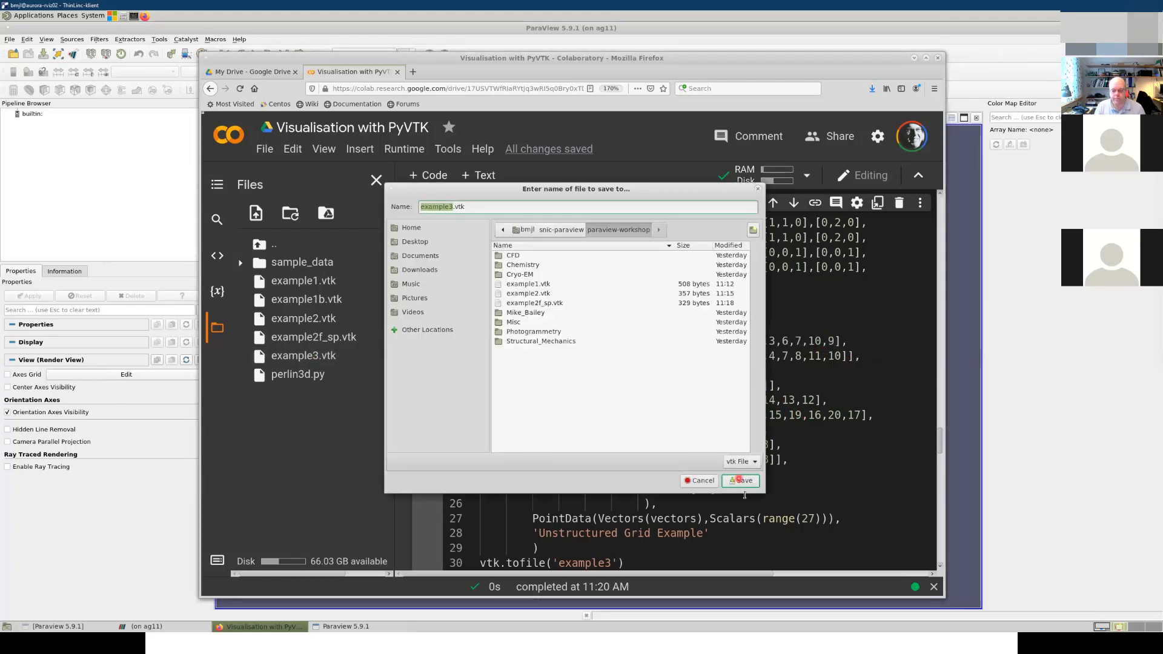
pyautogui.click(743, 481)
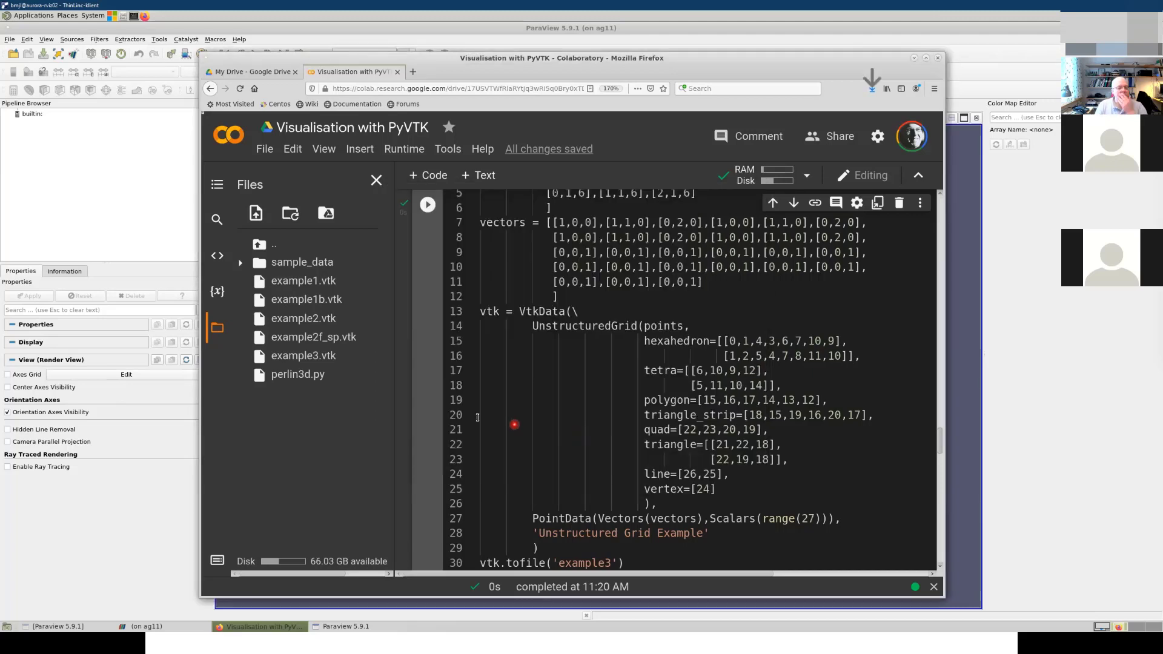
# Step: Switch to ParaView, open example3.vtk from the paraview-workshop folder, and apply it to load the data
pyautogui.click(42, 175)
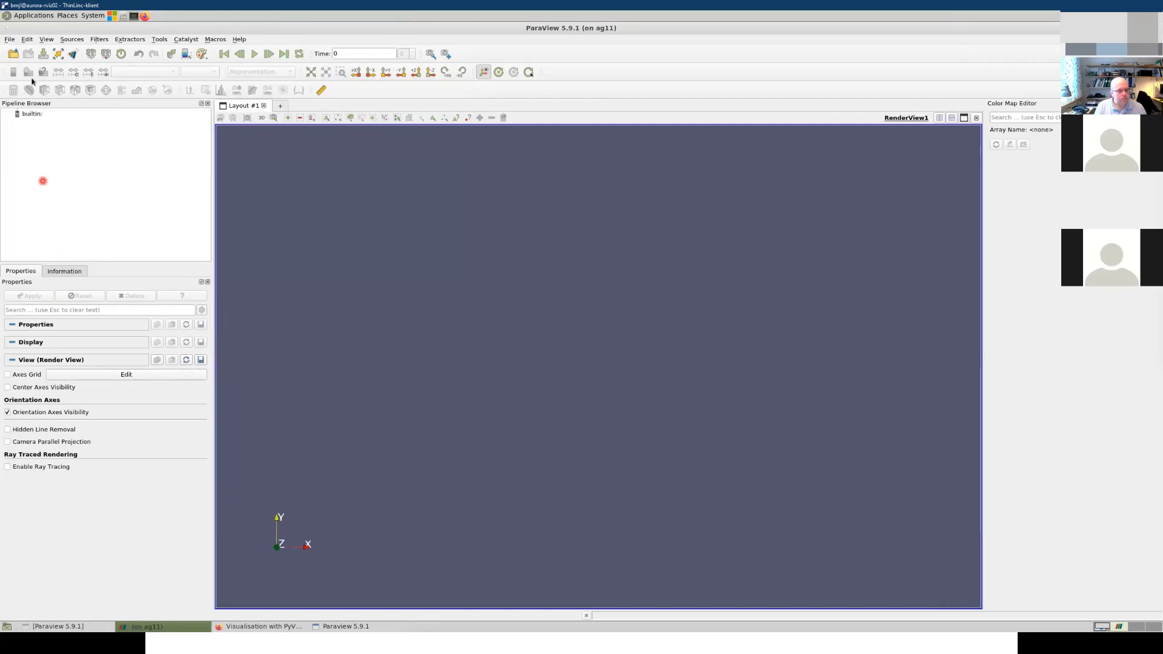
pyautogui.click(13, 53)
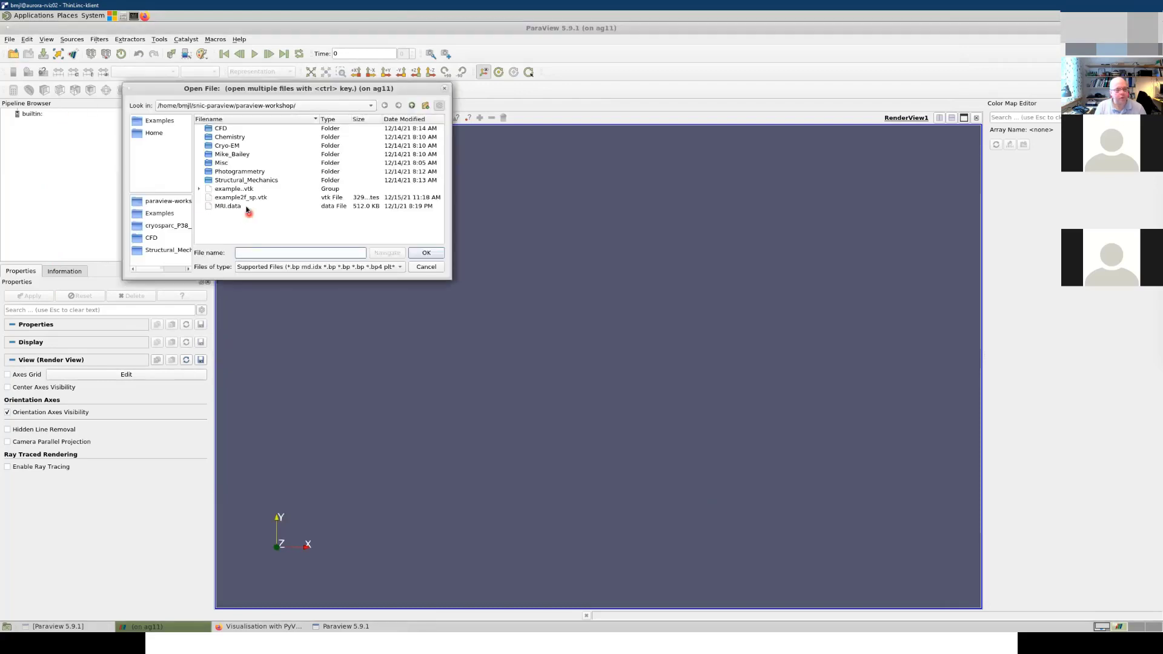
pyautogui.click(199, 189)
pyautogui.click(239, 215)
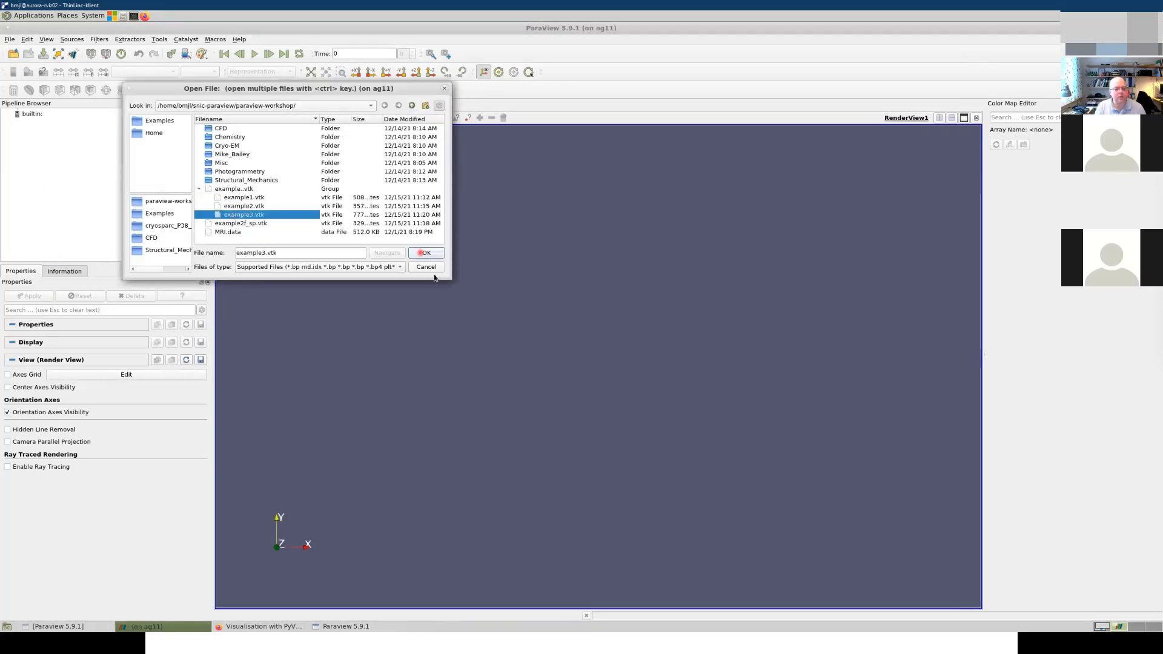
pyautogui.click(30, 295)
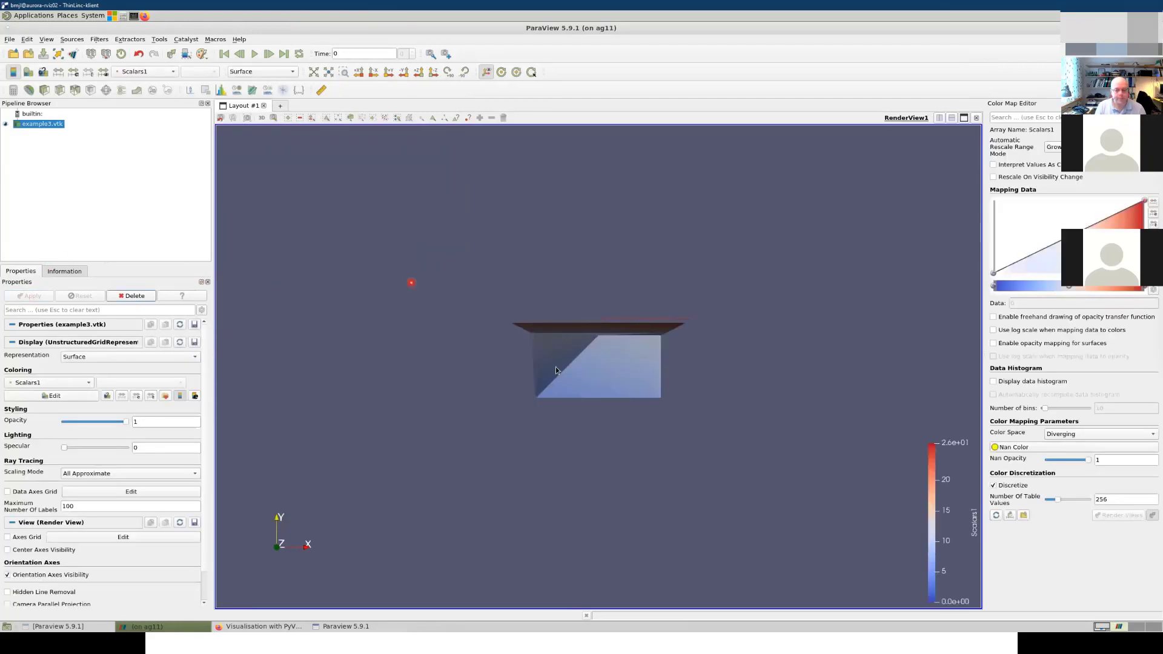
# Step: Rotate the example3.vtk grid to view its cell types and display it as Surface With Edges
pyautogui.moveTo(528, 259); pyautogui.dragTo(613, 502)
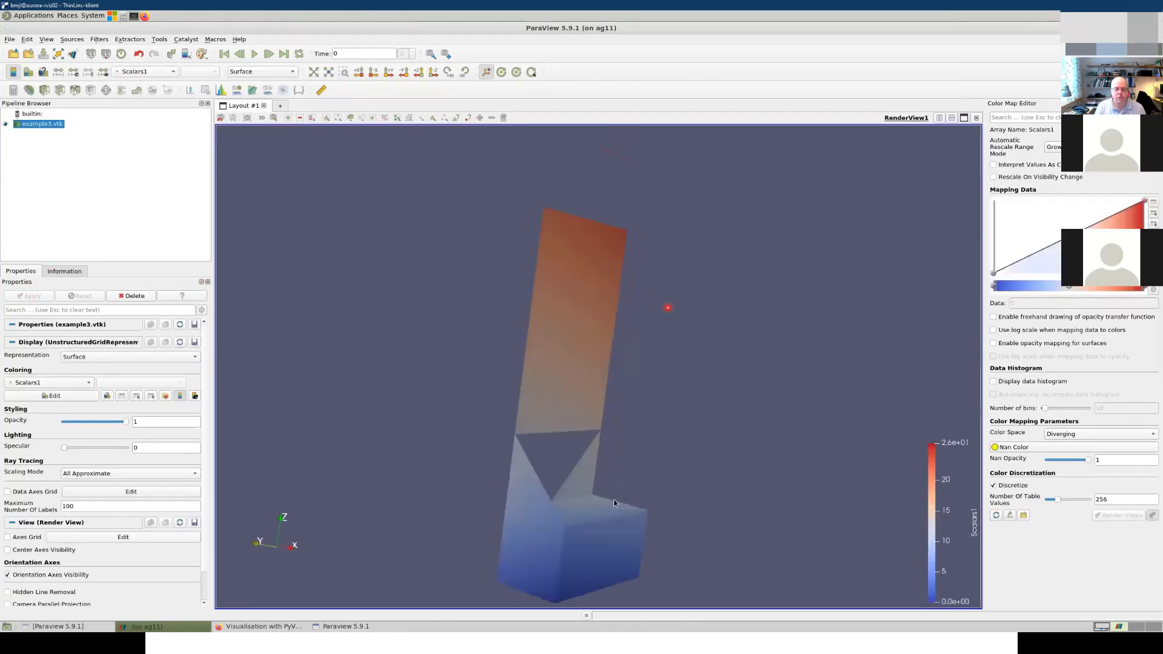
pyautogui.moveTo(489, 514); pyautogui.dragTo(460, 475)
pyautogui.moveTo(587, 572); pyautogui.dragTo(336, 458)
pyautogui.click(117, 358)
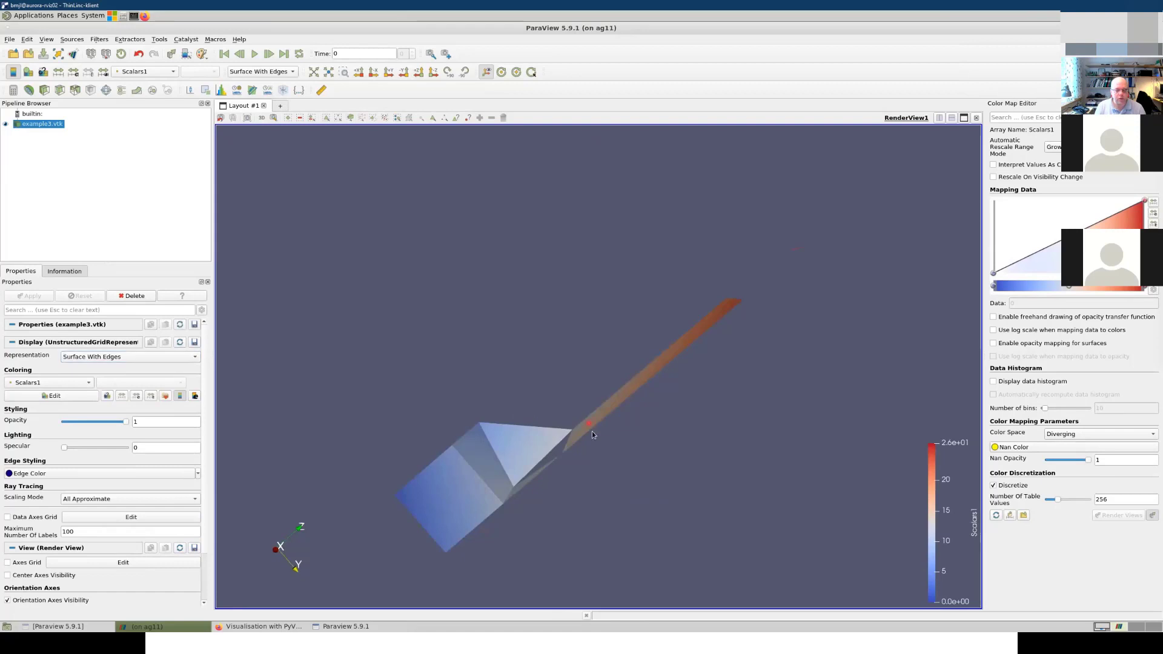
pyautogui.moveTo(591, 431); pyautogui.dragTo(525, 422)
# Step: Display the example3.vtk grid as Wireframe and rotate it to inspect the individual cells
pyautogui.click(112, 356)
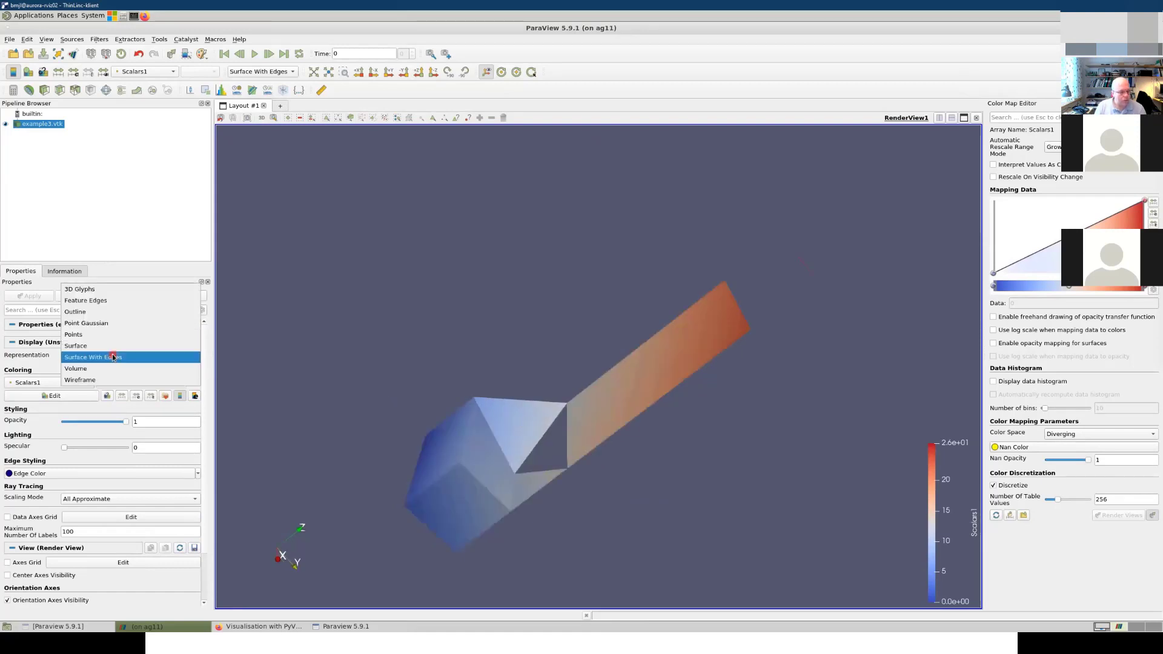
pyautogui.click(100, 378)
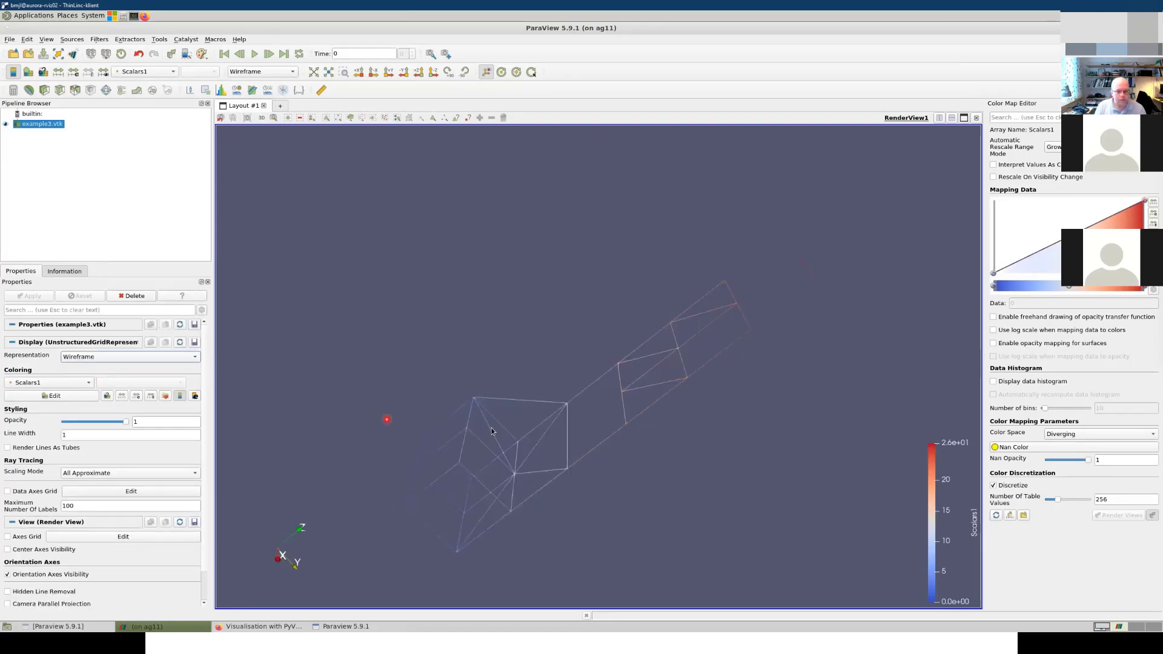
pyautogui.moveTo(488, 420); pyautogui.dragTo(632, 367)
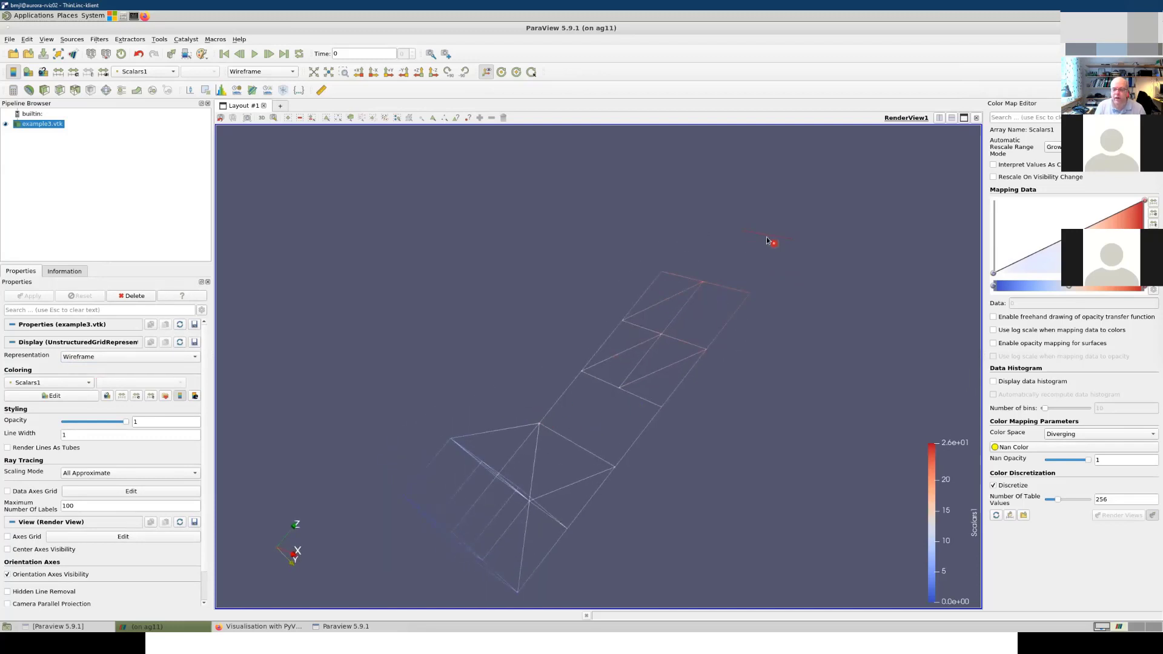
# Step: Return the example3.vtk grid to Surface With Edges and rotate it to view the other side
pyautogui.click(122, 355)
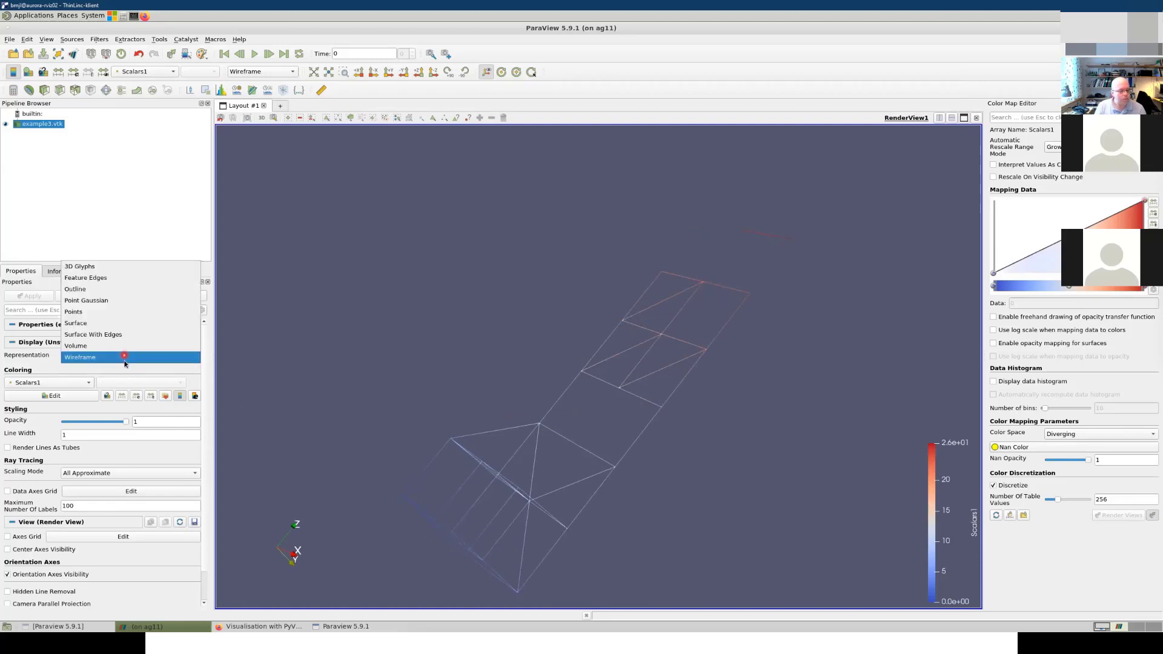
pyautogui.click(116, 336)
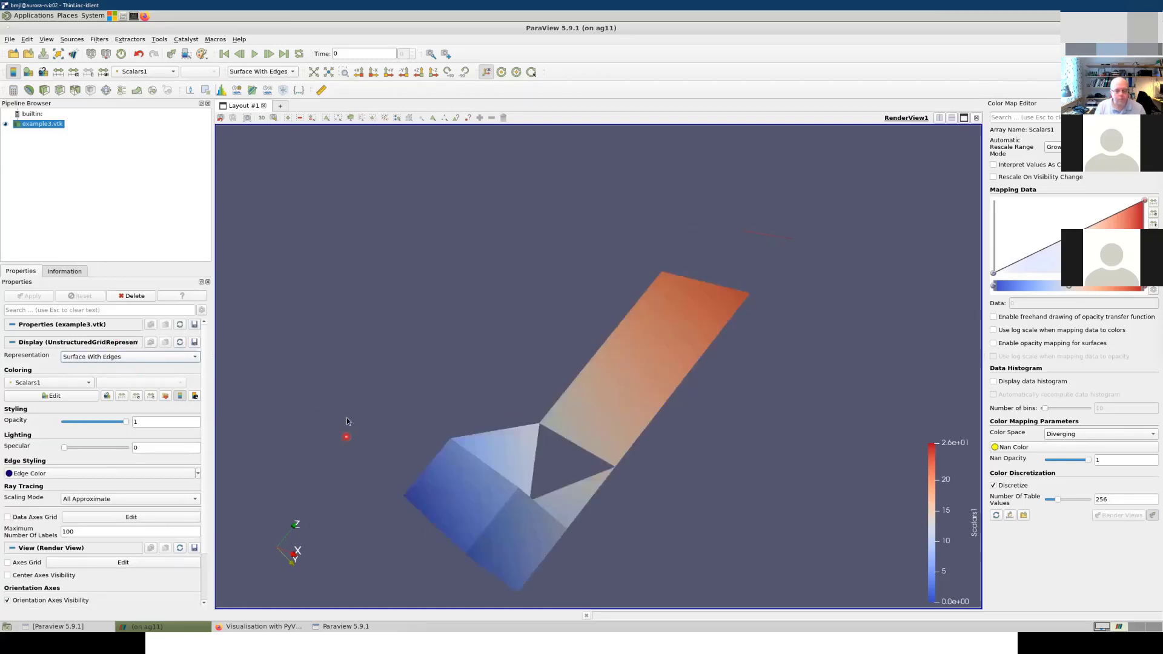
pyautogui.moveTo(346, 417); pyautogui.dragTo(500, 496)
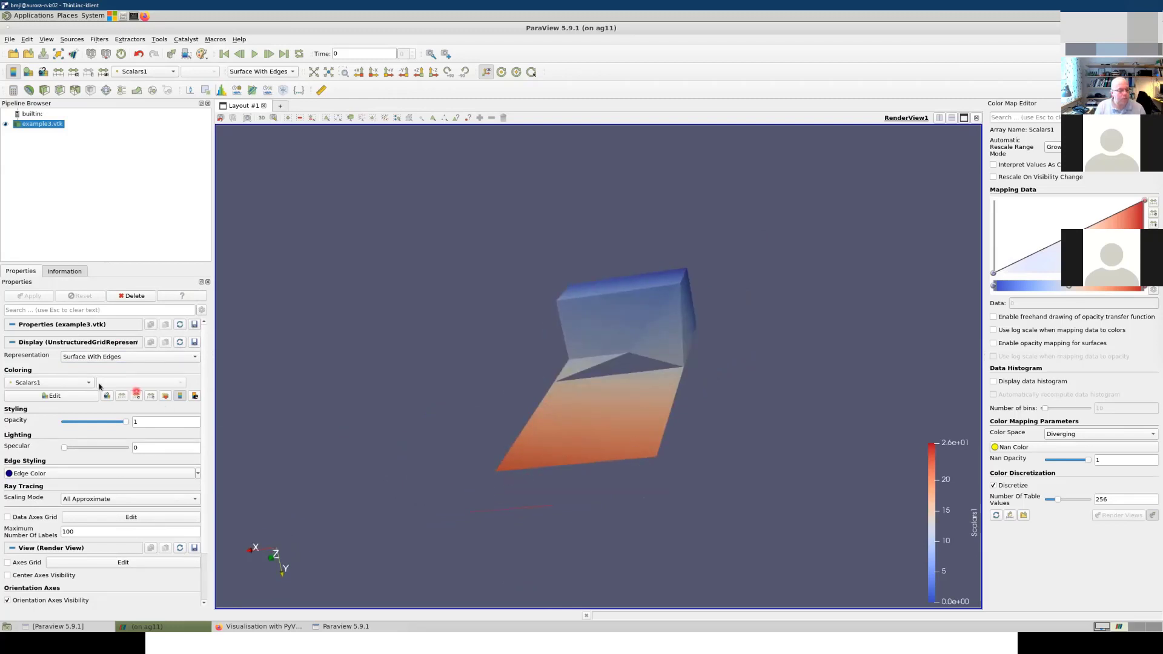
# Step: Color the example3.vtk grid by Vectors0 magnitude, and return its coloring to Scalars1
pyautogui.click(49, 382)
pyautogui.click(48, 395)
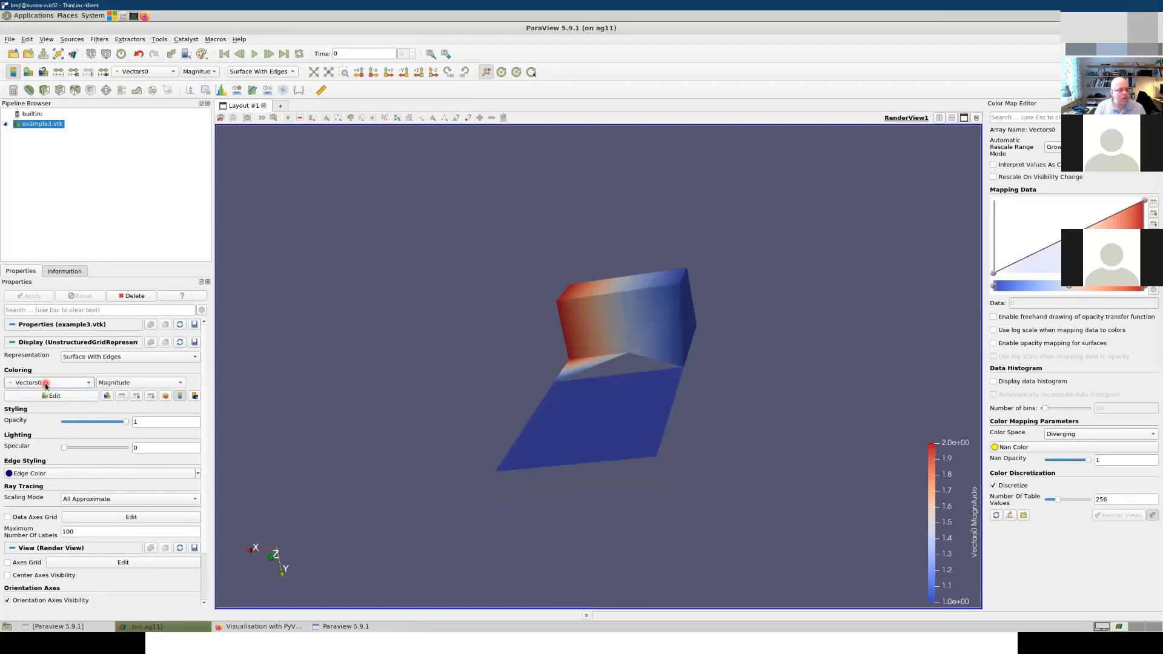
pyautogui.click(46, 383)
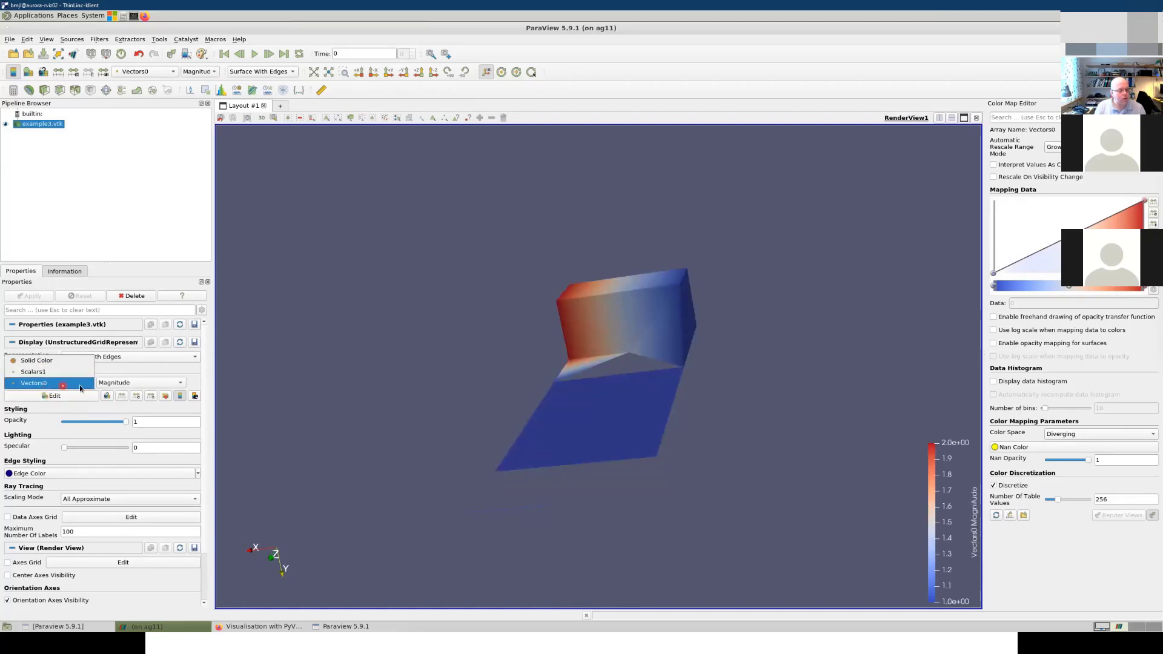
pyautogui.click(44, 373)
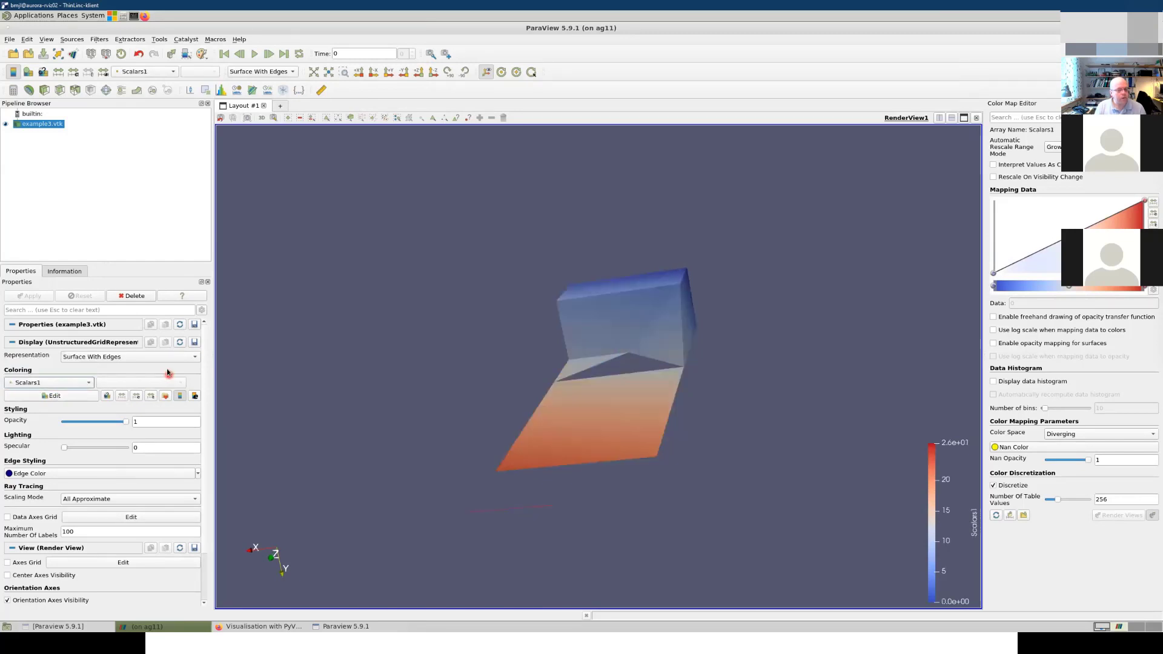
# Step: Add arrow glyphs to the example3.vtk grid, oriented by Vectors0 and scaled by the magnitude of Vectors0
pyautogui.click(107, 92)
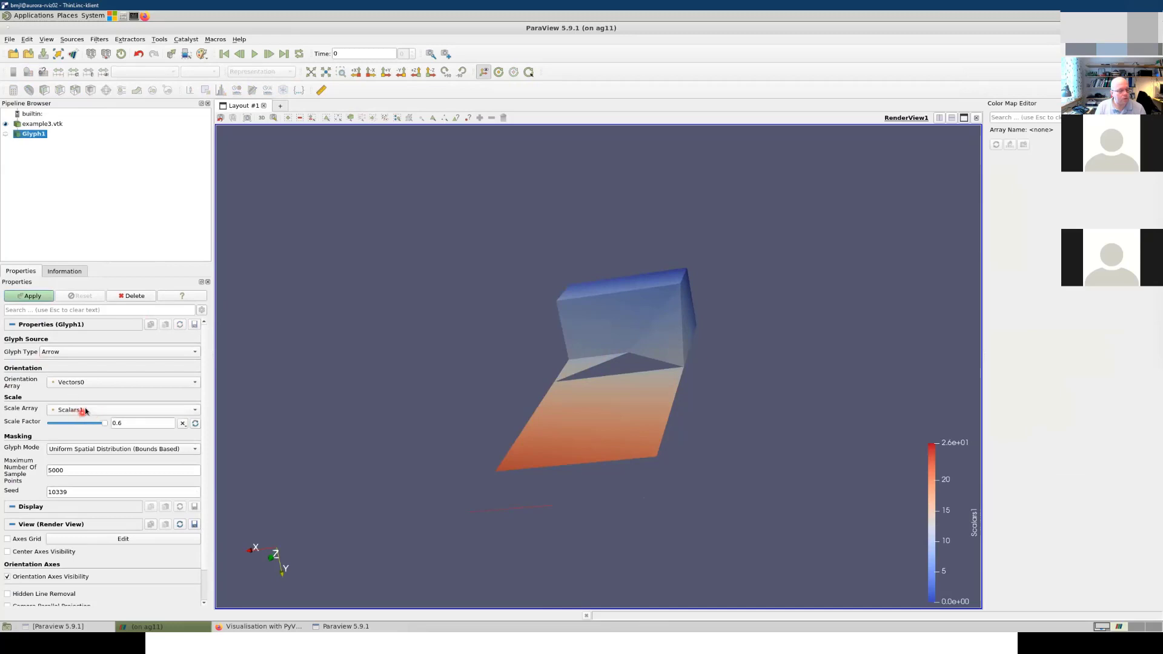
pyautogui.click(76, 410)
pyautogui.click(95, 423)
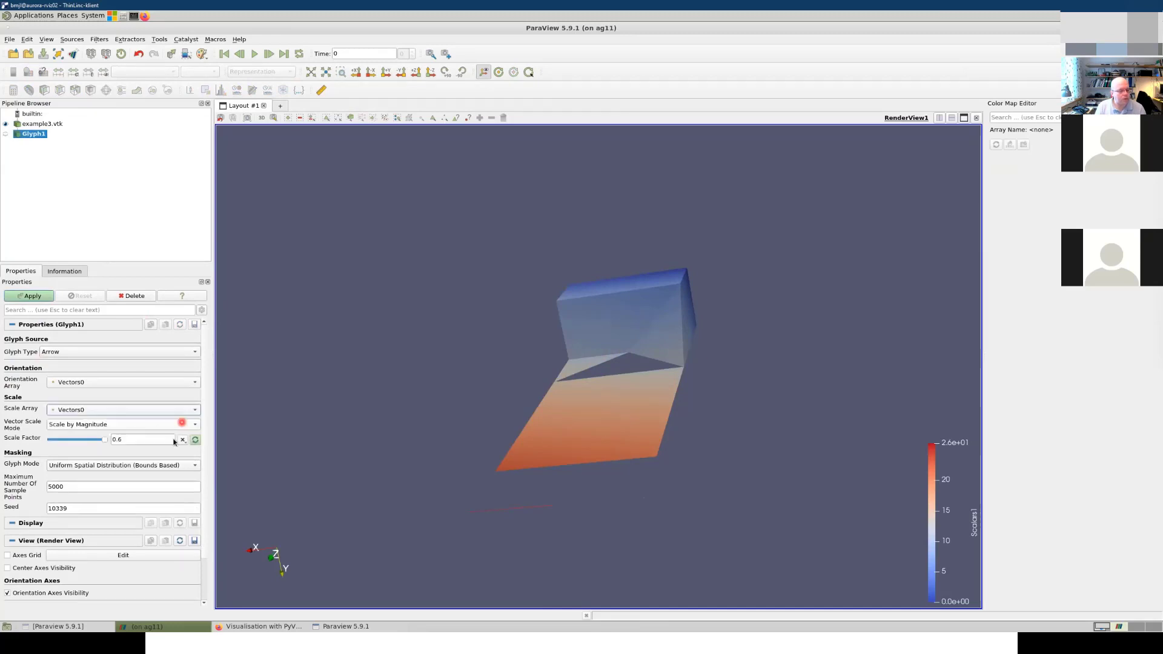
pyautogui.click(34, 298)
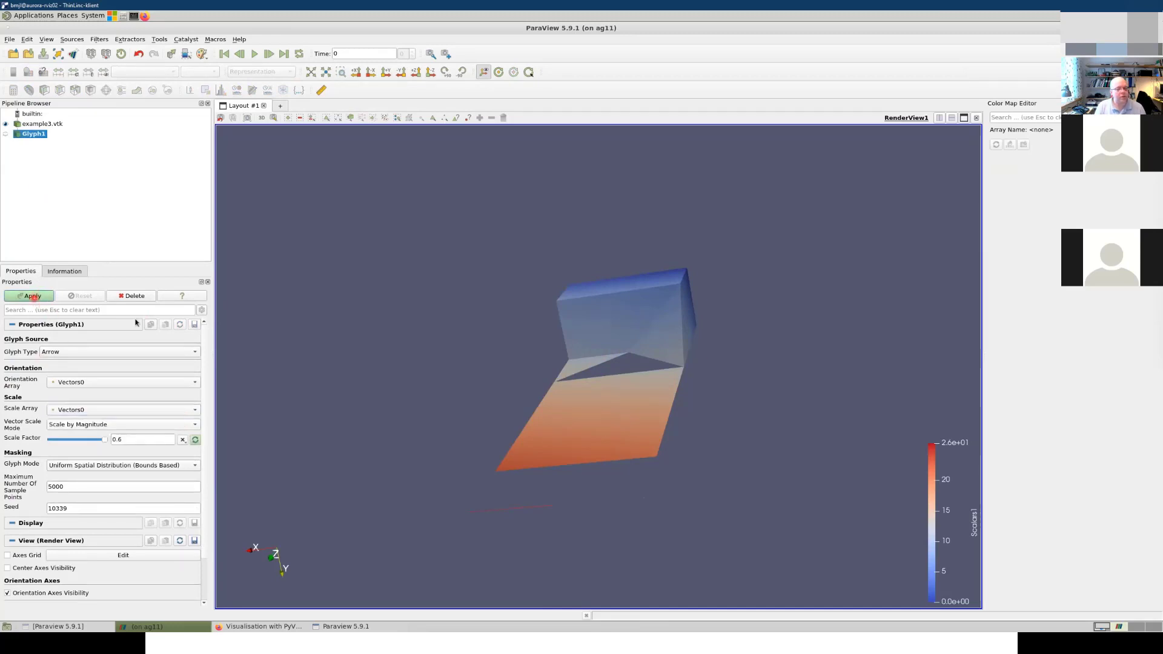
pyautogui.moveTo(798, 480); pyautogui.dragTo(350, 310)
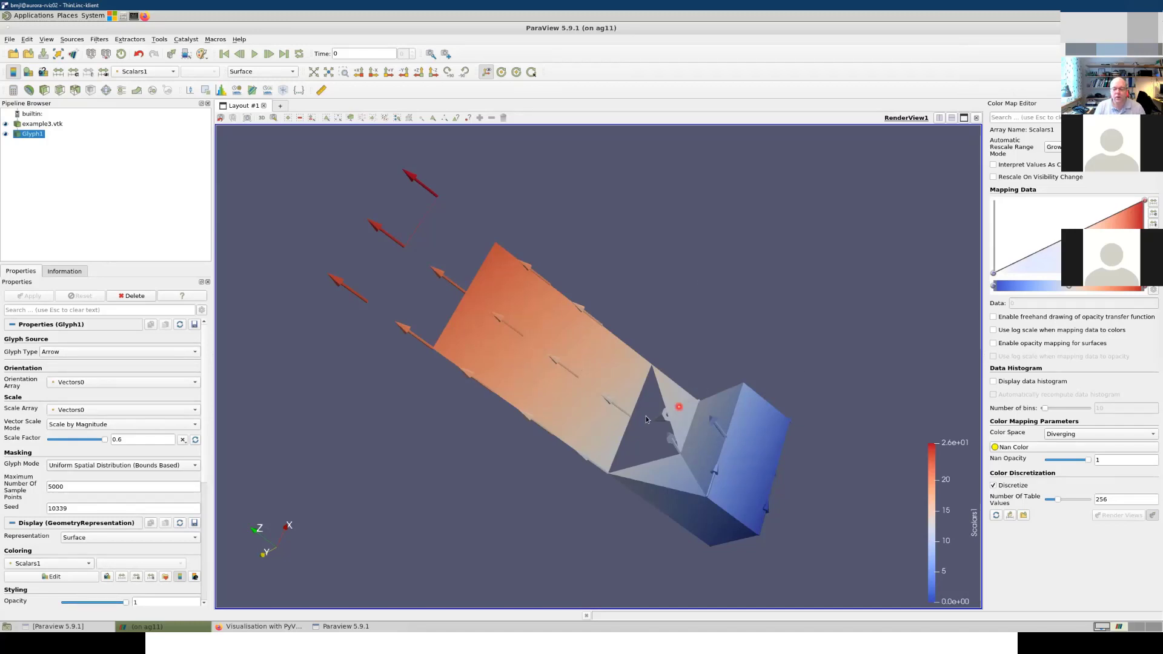
pyautogui.moveTo(646, 415); pyautogui.dragTo(376, 399)
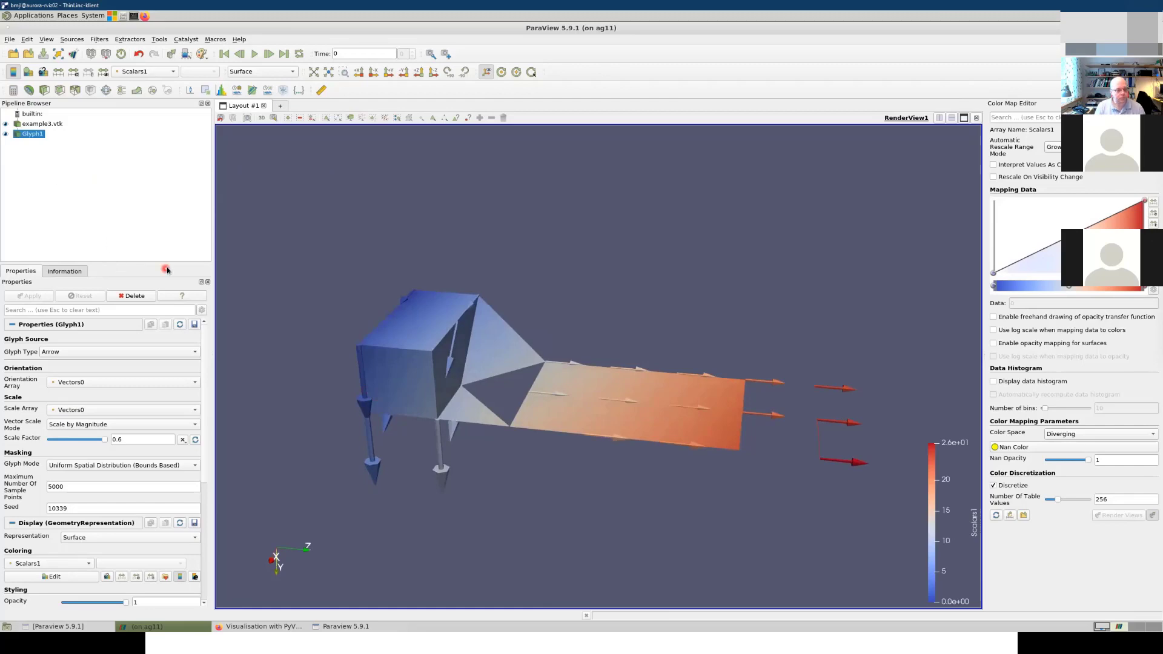
# Step: Switch to the PyVTK notebook in Firefox, widen its window, and run the Example 8 cell that downloads uvw.dat
pyautogui.hotkey('alt', 'Tab')
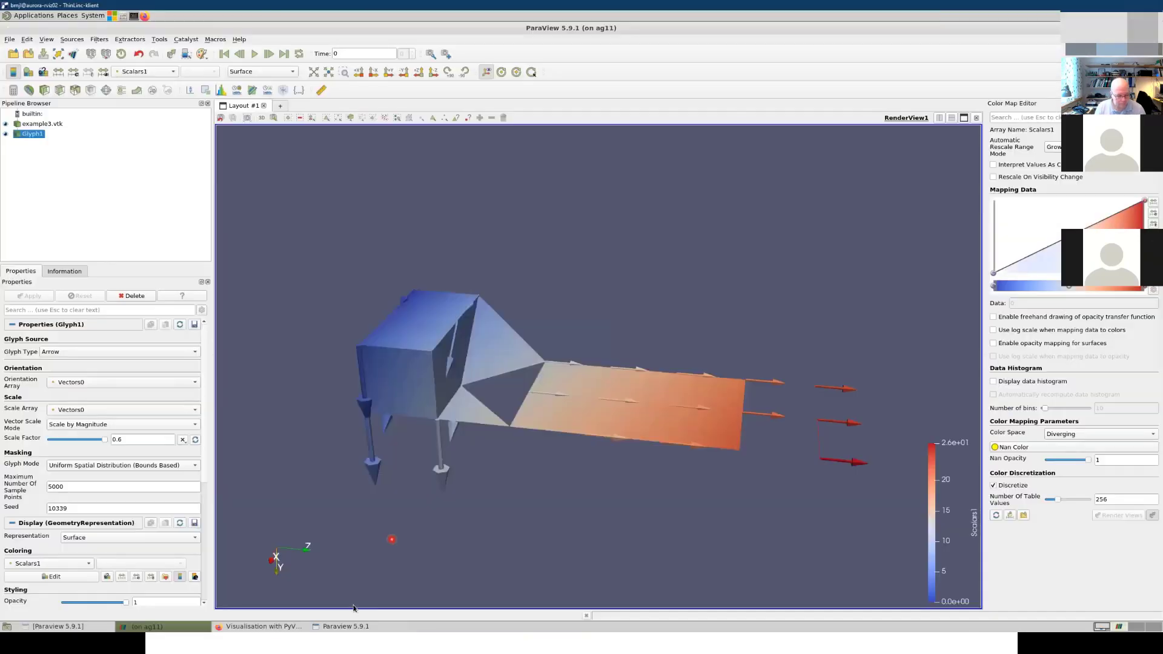
pyautogui.click(280, 627)
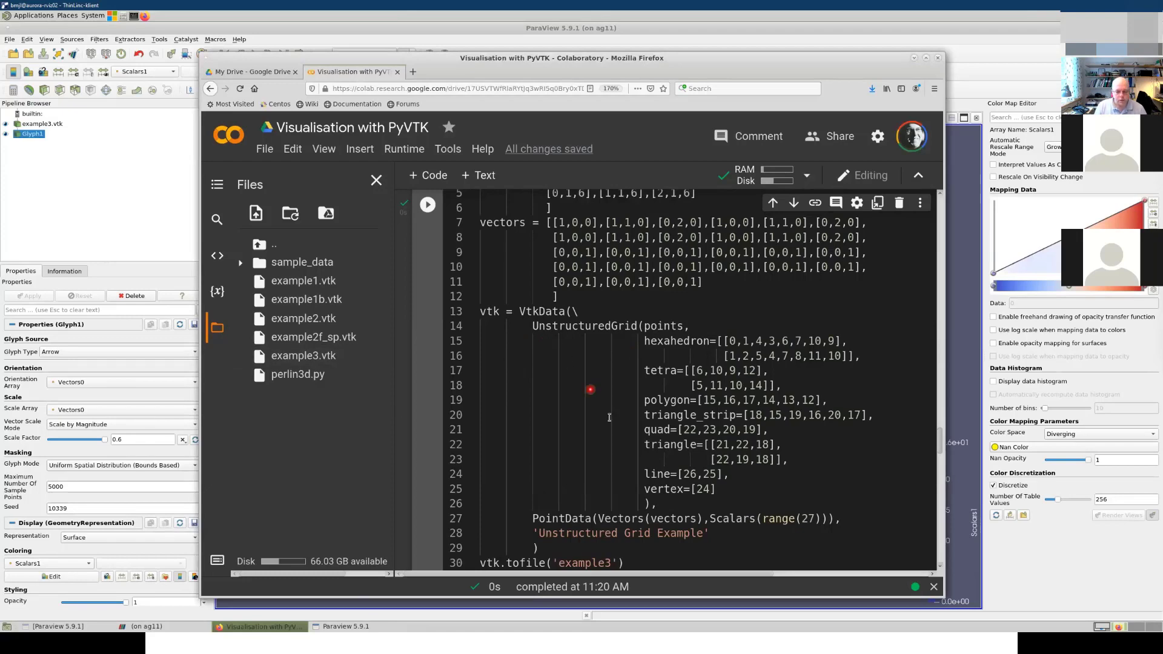
pyautogui.scroll(-3, 666, 403)
pyautogui.scroll(-3, 666, 403)
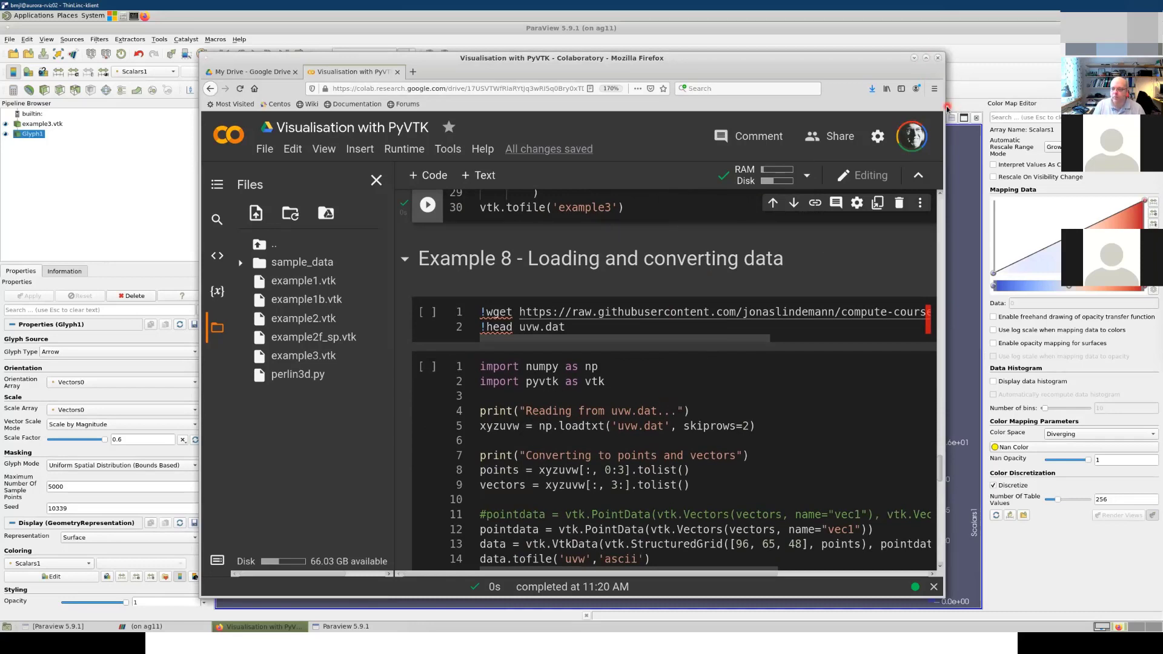
pyautogui.moveTo(944, 107); pyautogui.dragTo(1034, 104)
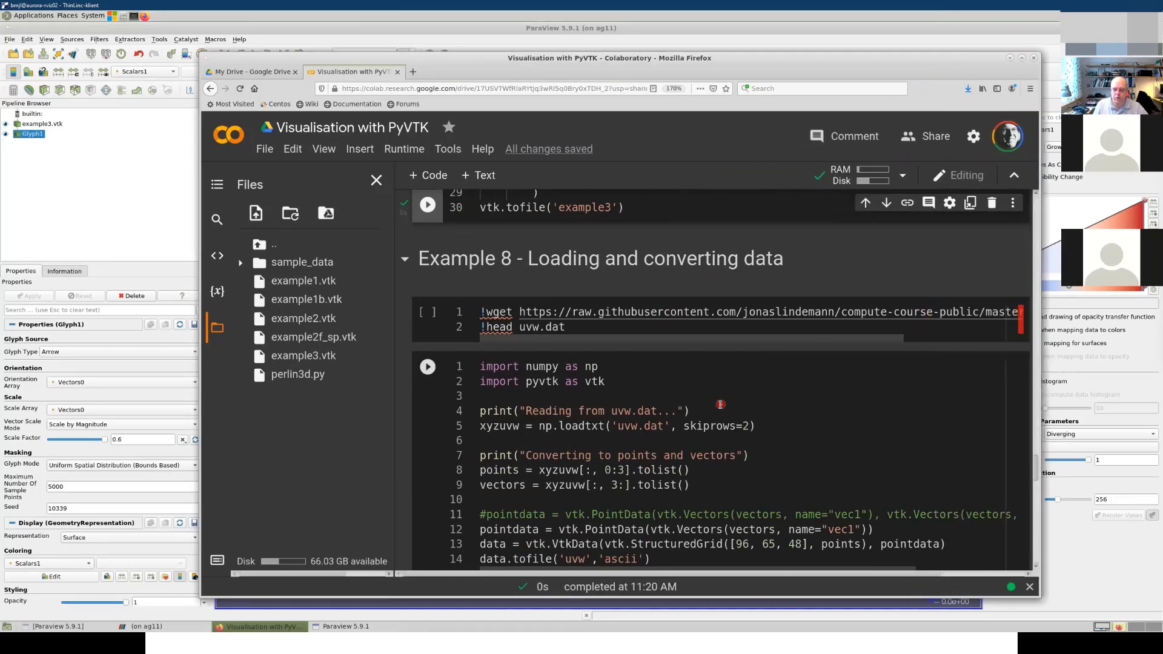
pyautogui.scroll(-1, 720, 403)
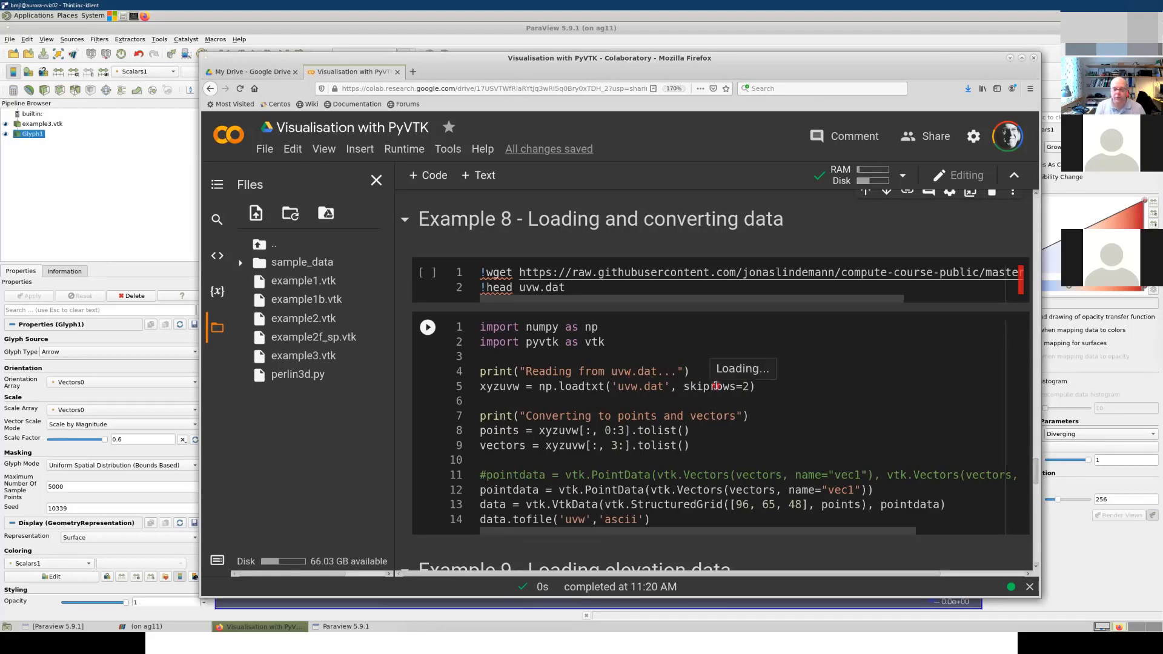
pyautogui.click(427, 272)
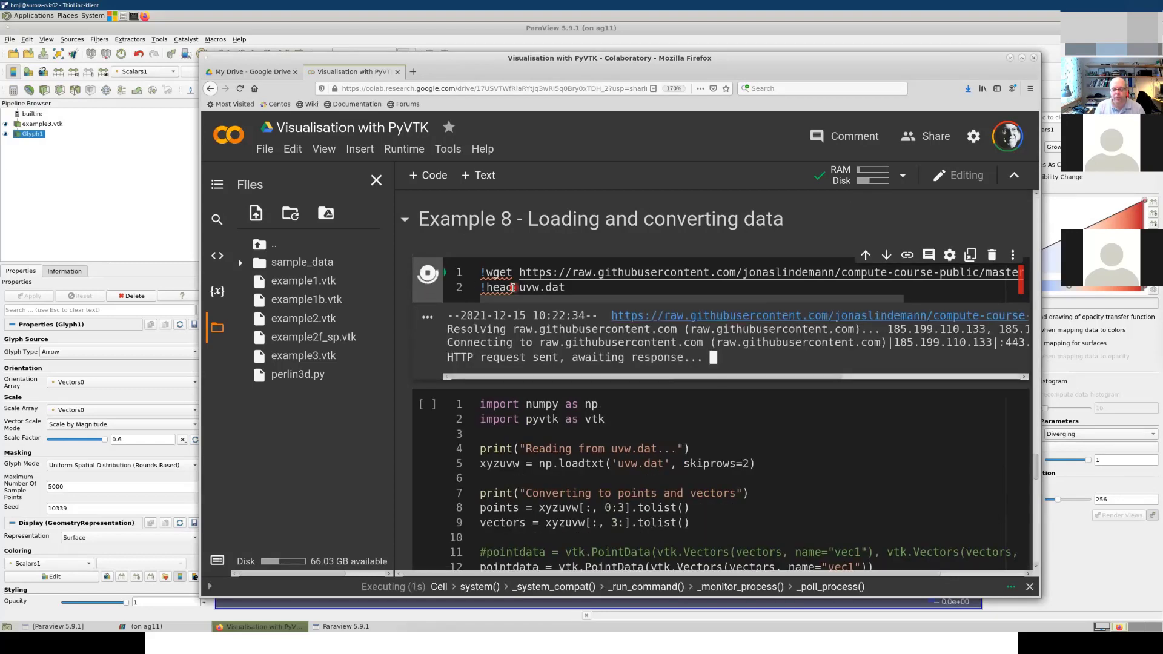
# Step: Examine the header lines of uvw.dat and the Example 8 code that converts its points and vectors to a structured grid
pyautogui.scroll(-3, 676, 441)
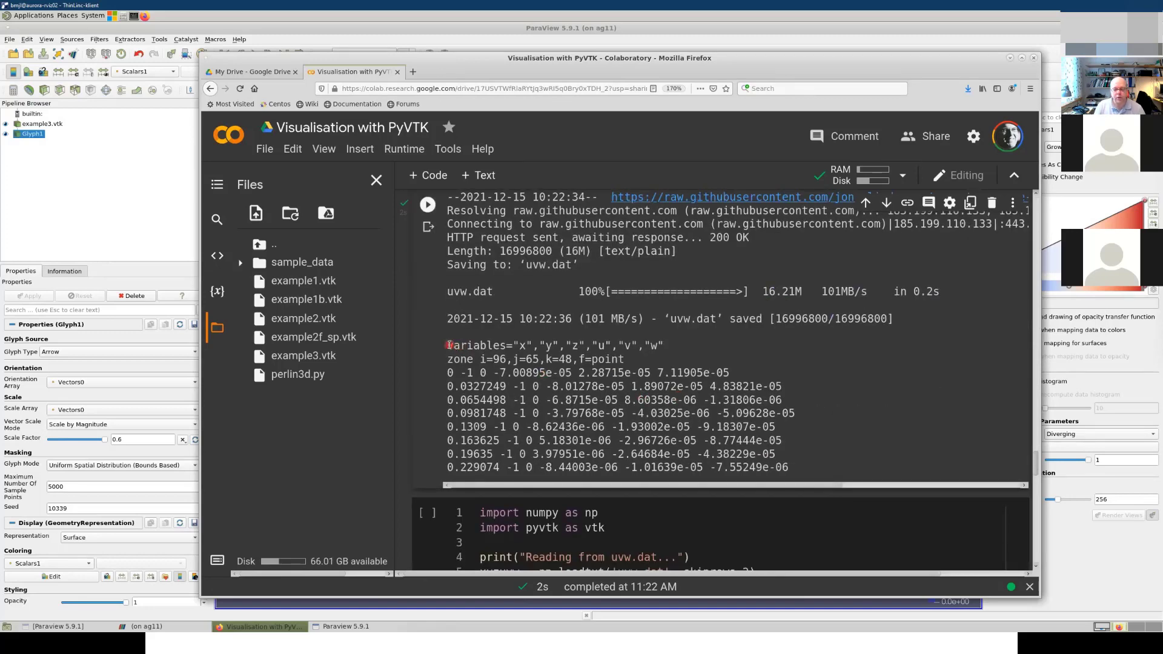
pyautogui.moveTo(448, 345); pyautogui.dragTo(675, 360)
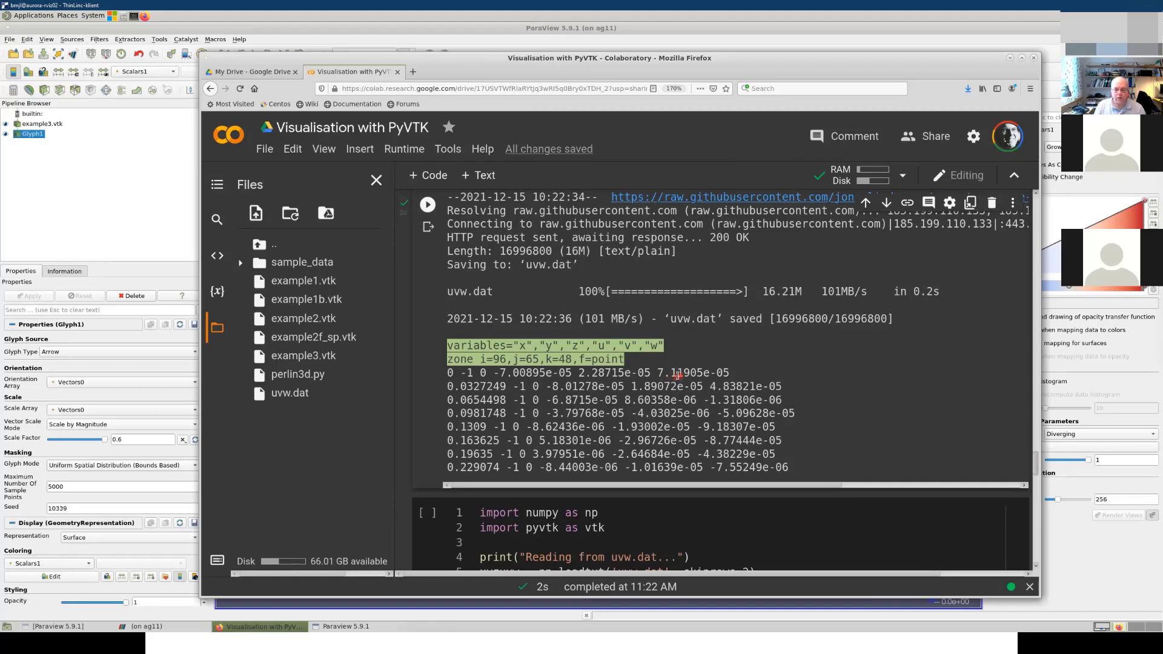
pyautogui.scroll(-1, 686, 374)
pyautogui.scroll(-1, 685, 374)
pyautogui.scroll(-5, 638, 484)
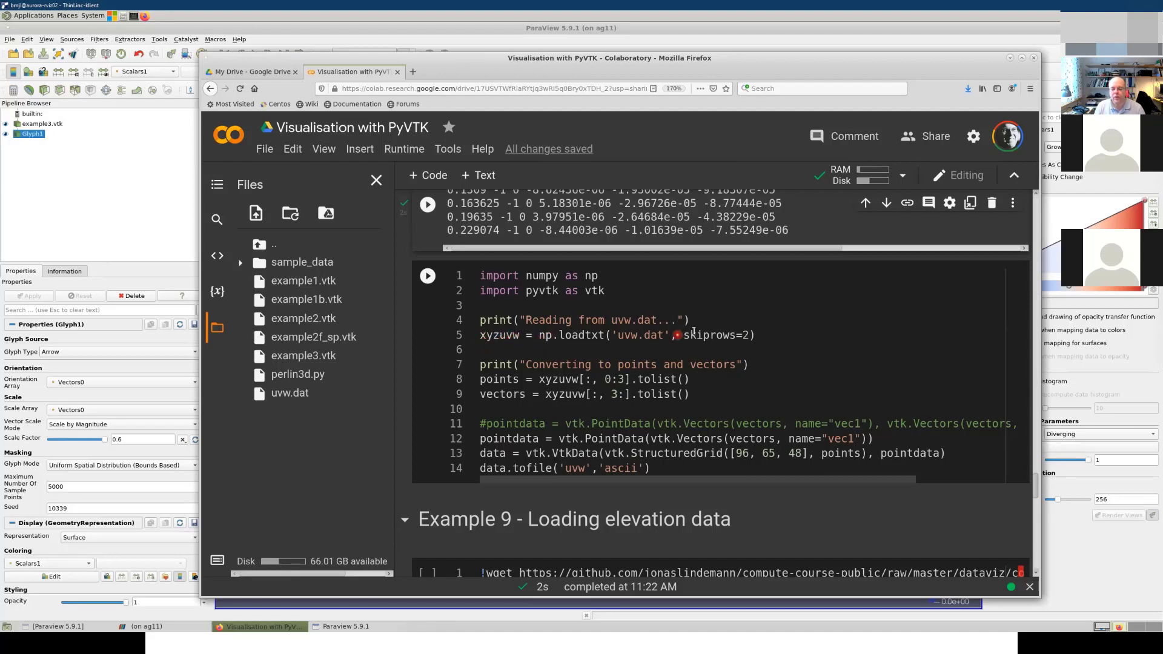
pyautogui.moveTo(683, 336); pyautogui.dragTo(749, 336)
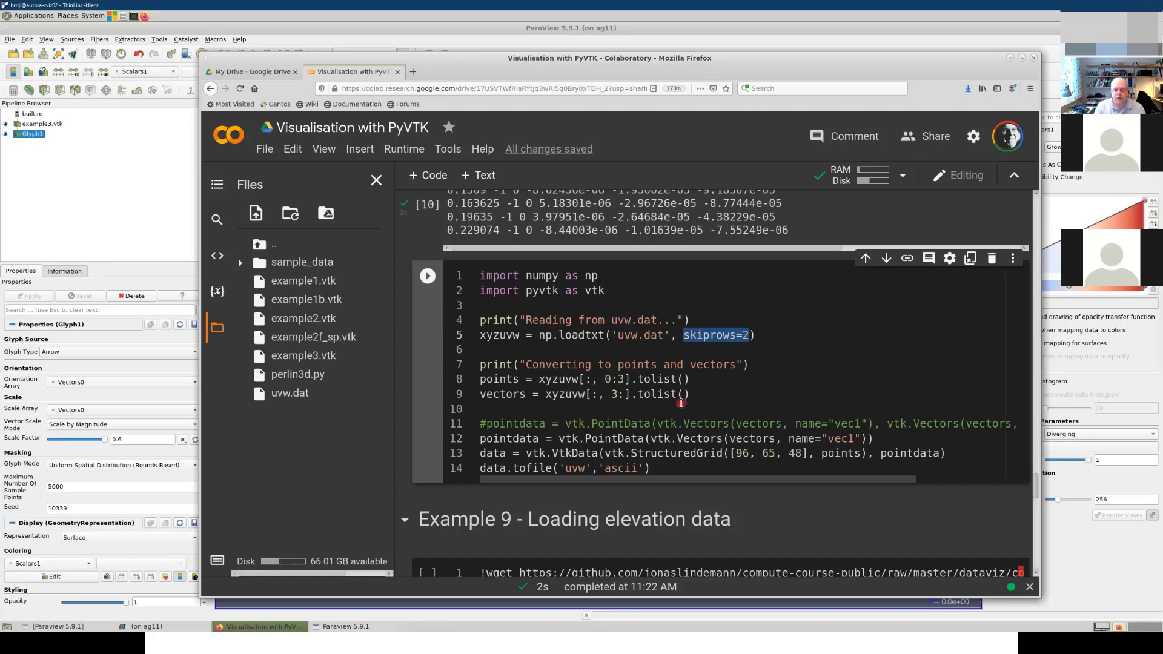
pyautogui.scroll(-1, 681, 402)
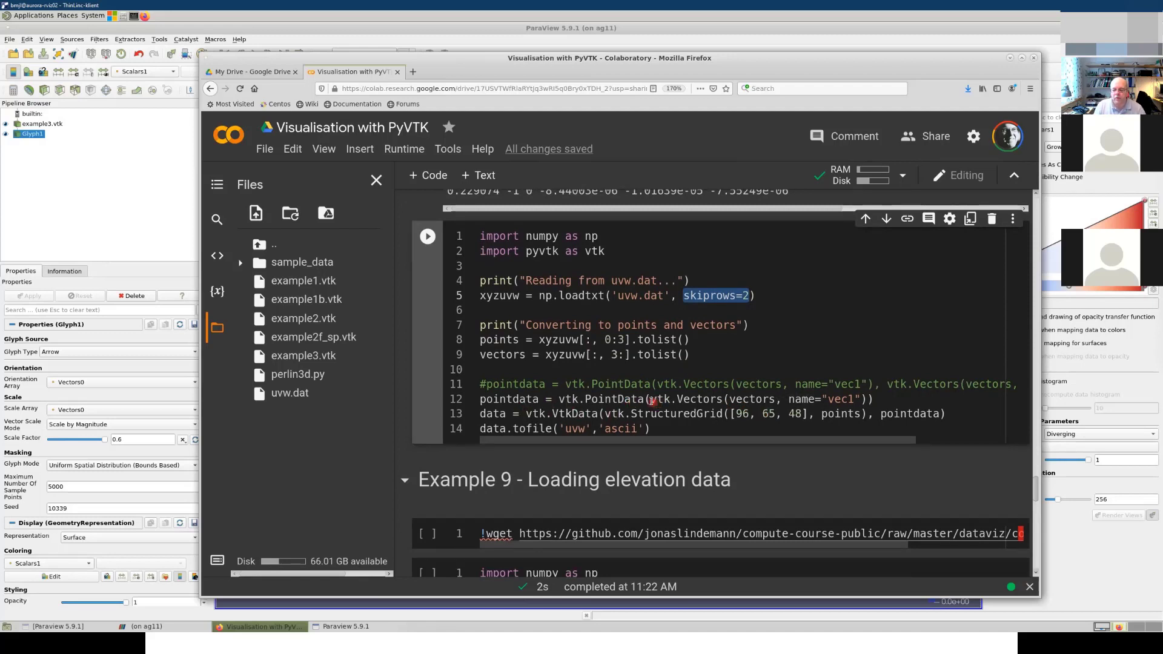
pyautogui.moveTo(650, 399); pyautogui.dragTo(864, 398)
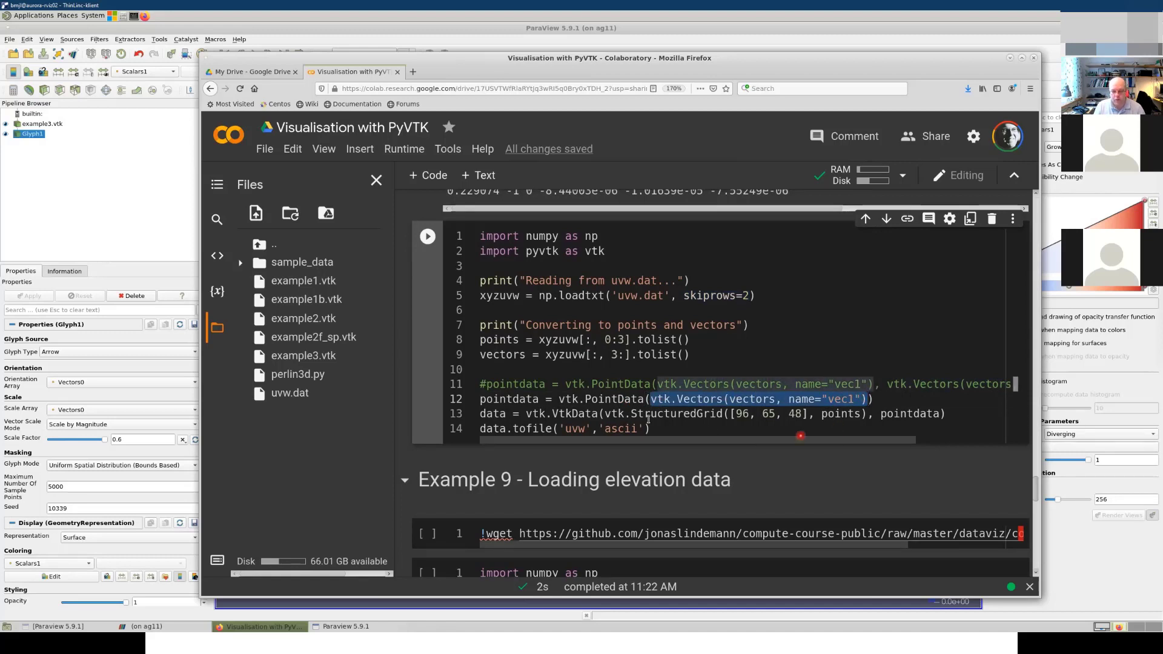
pyautogui.click(704, 416)
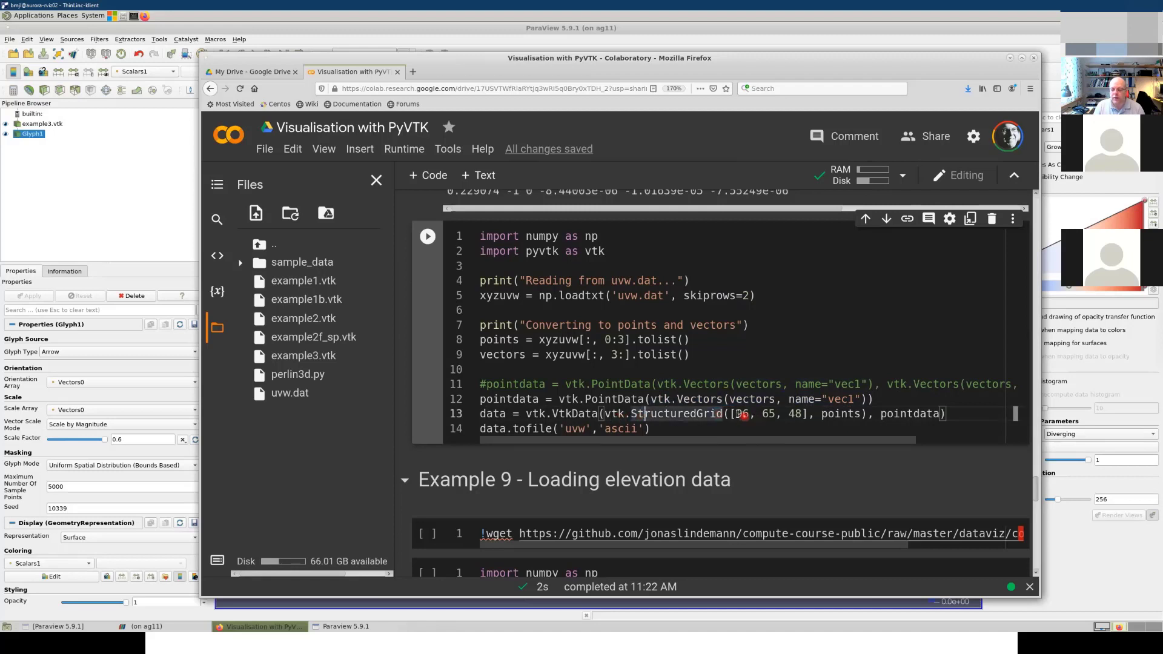
pyautogui.moveTo(734, 414); pyautogui.dragTo(799, 413)
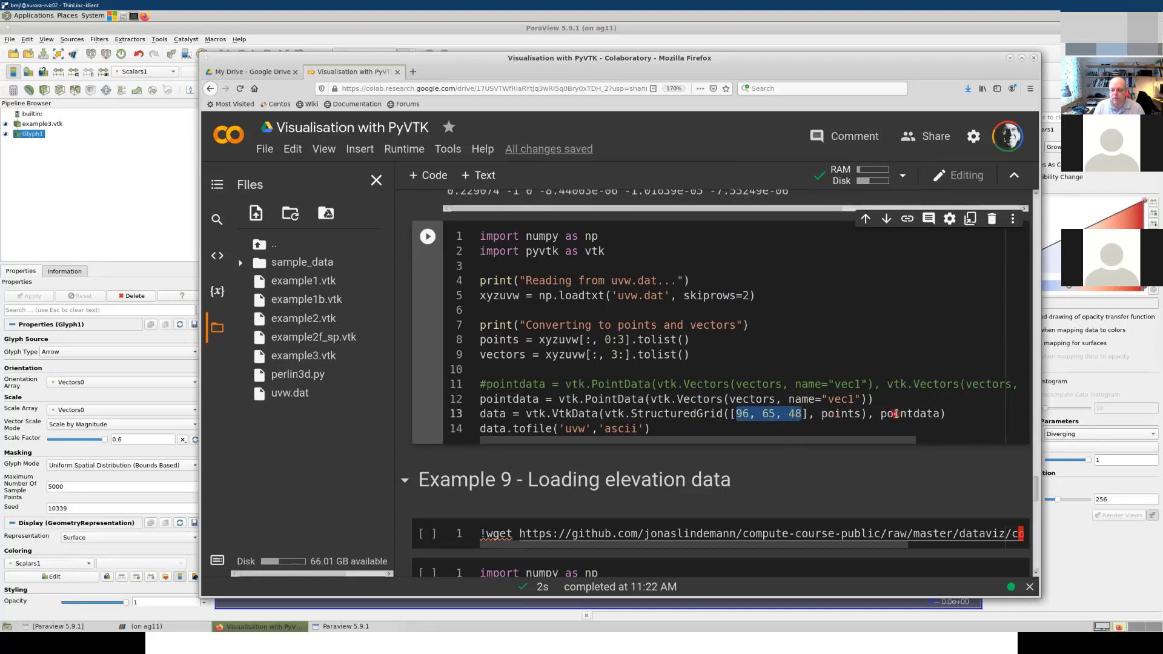
pyautogui.scroll(-2, 649, 401)
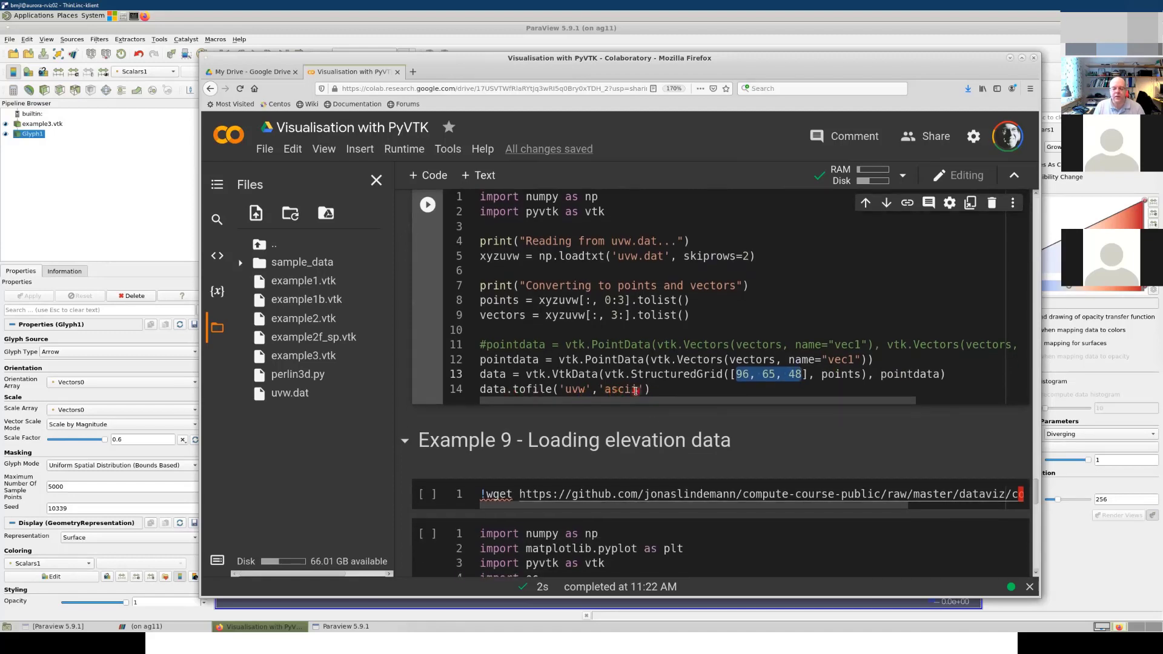
# Step: Run the Example 8 conversion cell and download the generated uvw.vtk into the paraview-workshop folder
pyautogui.hotkey('ctrl', 'Return')
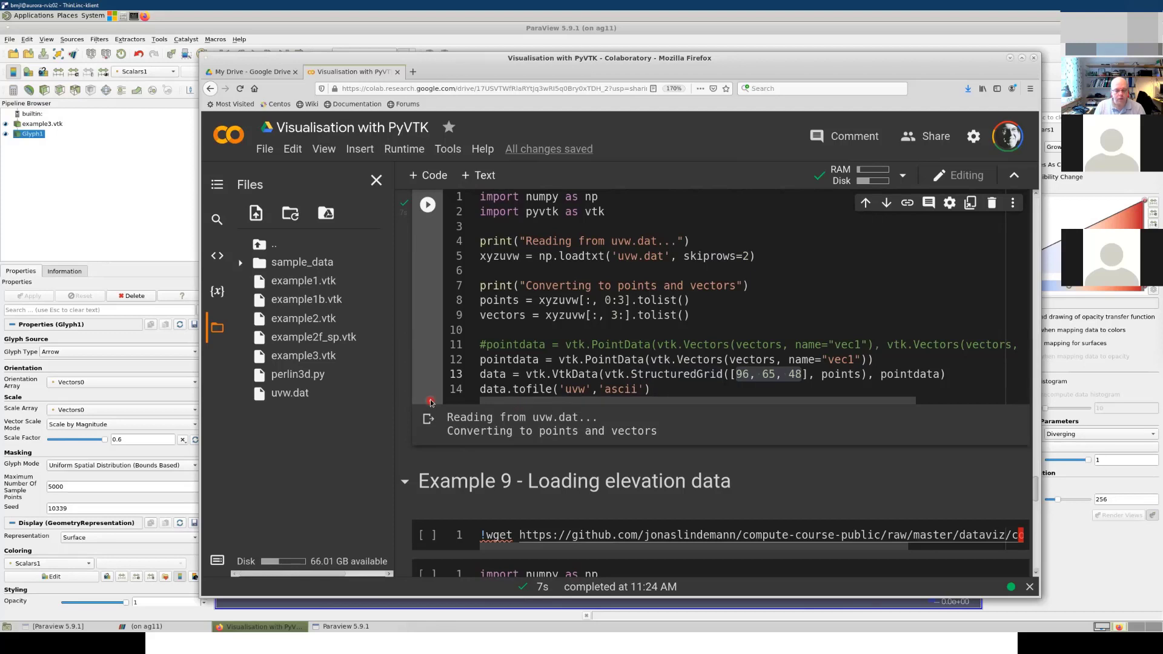
pyautogui.click(217, 256)
pyautogui.click(218, 329)
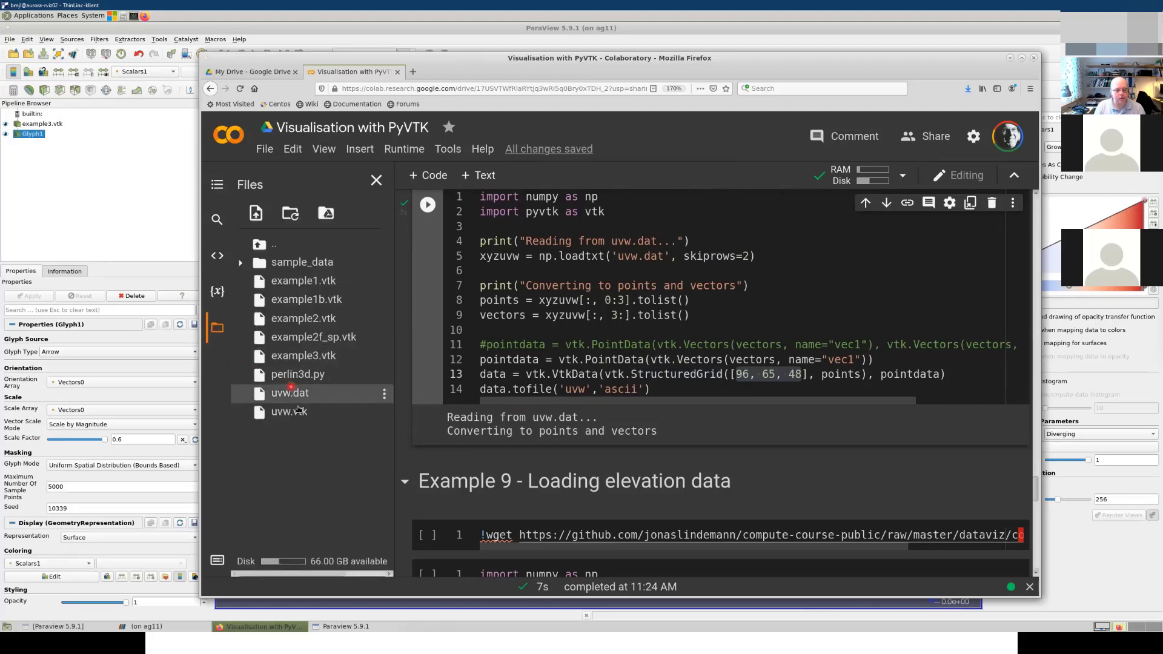
pyautogui.click(384, 412)
pyautogui.click(528, 441)
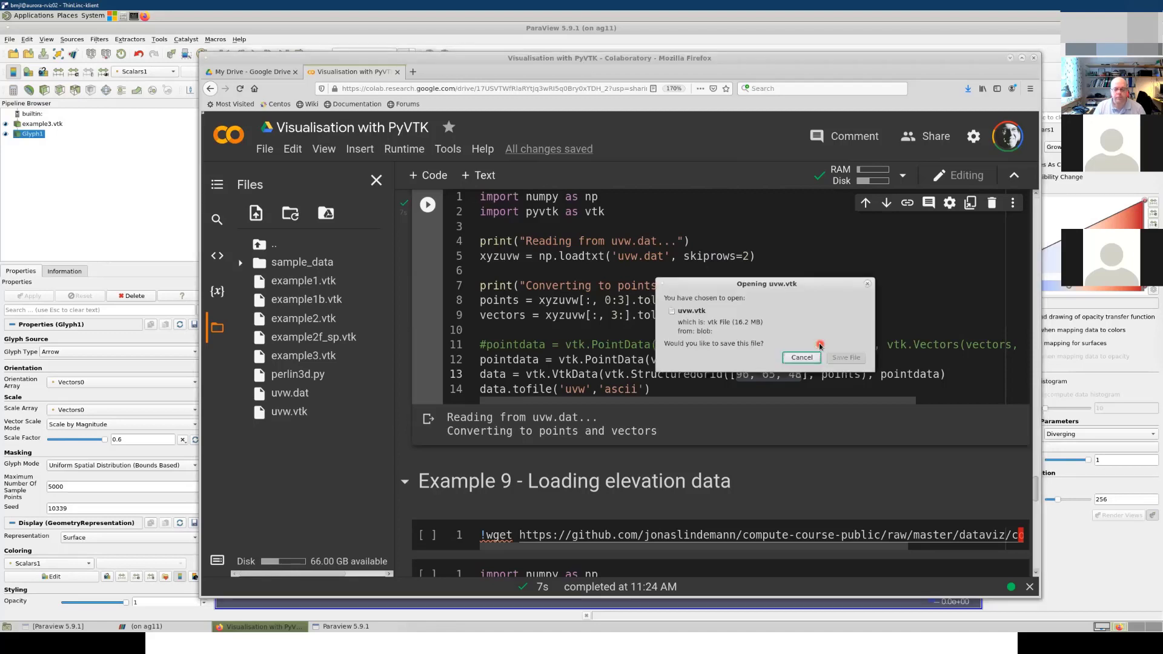
pyautogui.click(847, 357)
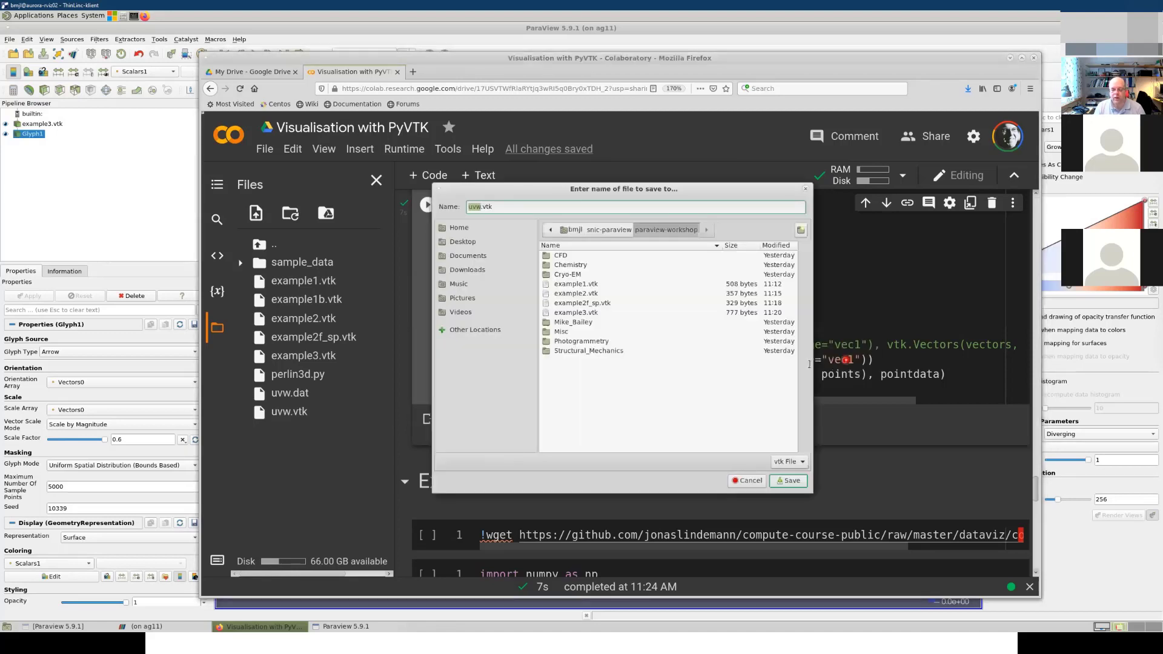
pyautogui.click(780, 481)
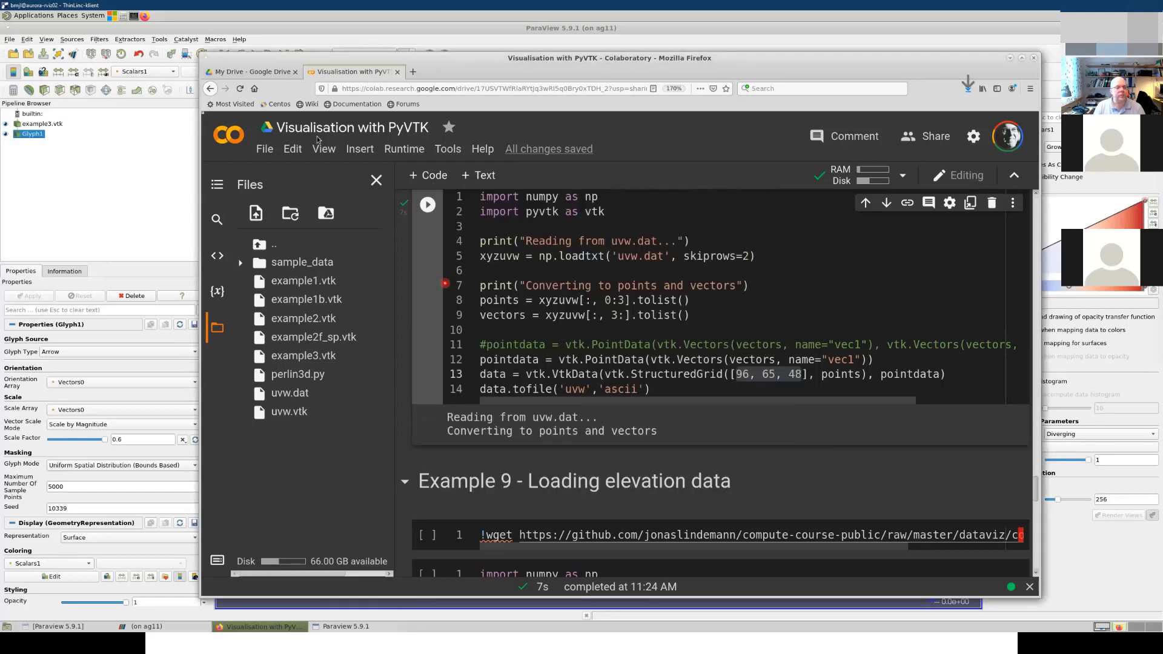
# Step: Switch to ParaView and reset the session, discarding the example3.vtk grid and its glyphs
pyautogui.click(259, 30)
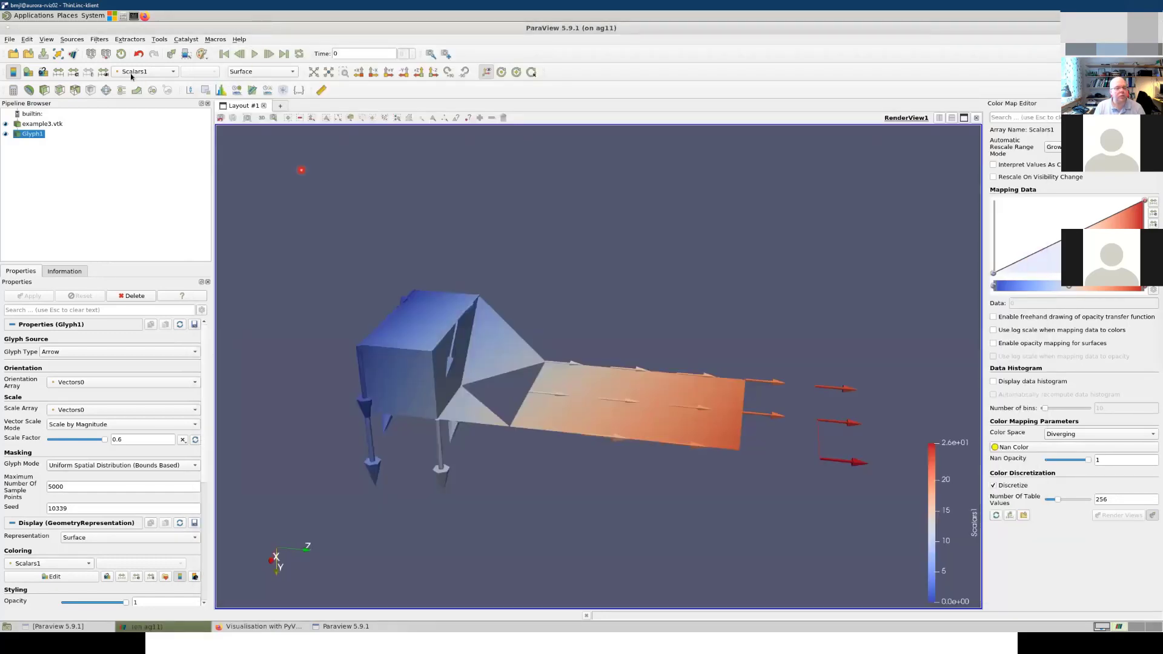
pyautogui.click(122, 53)
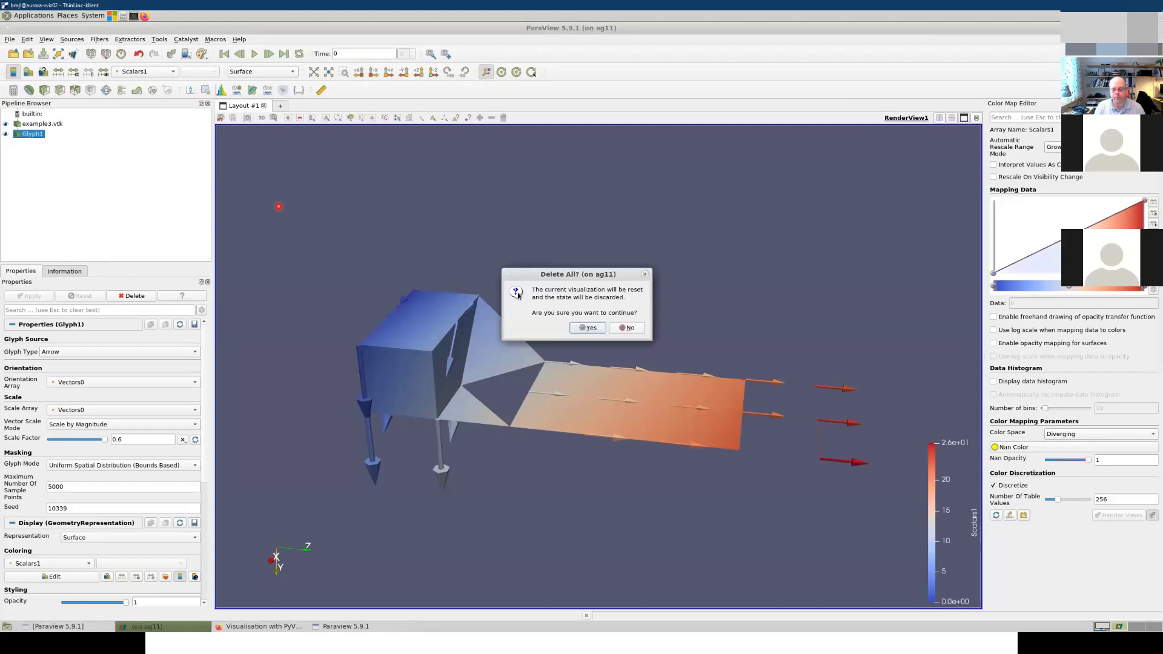
pyautogui.click(583, 327)
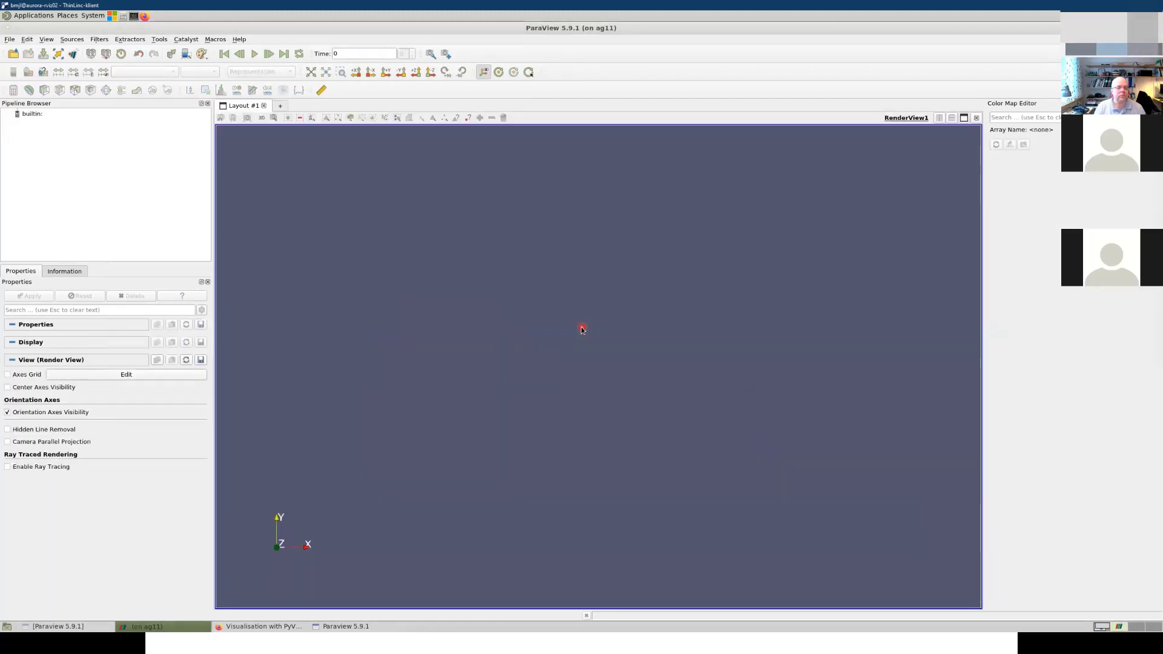
# Step: Open uvw.vtk from the paraview-workshop folder and apply it to load the structured grid
pyautogui.click(13, 54)
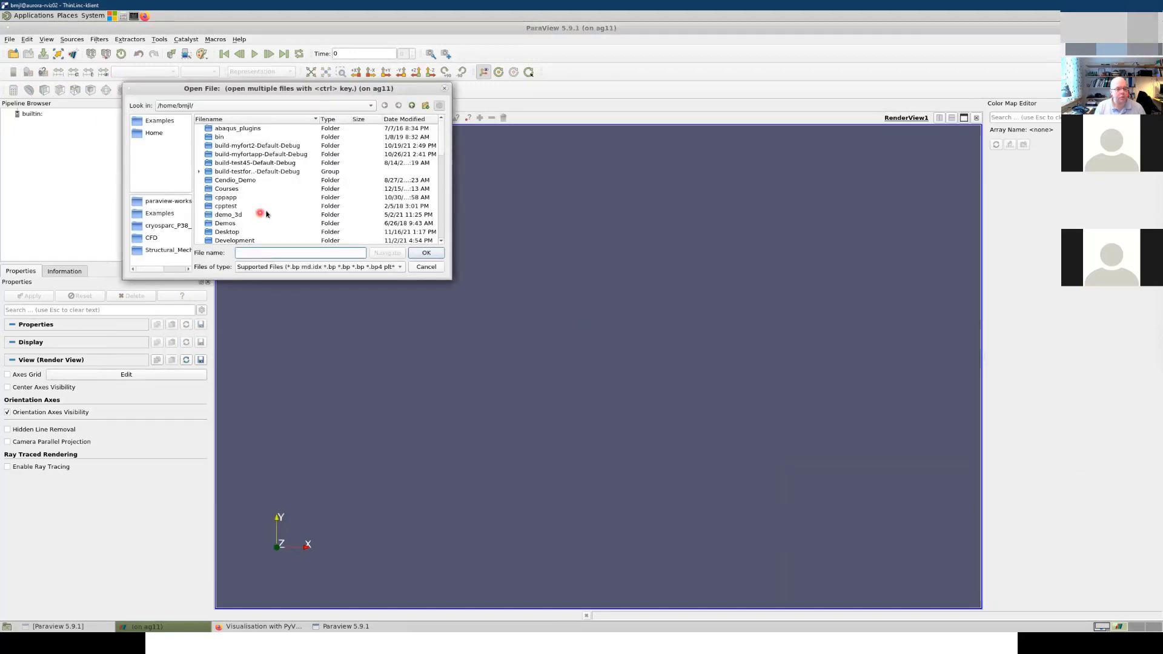
pyautogui.click(168, 202)
pyautogui.click(227, 216)
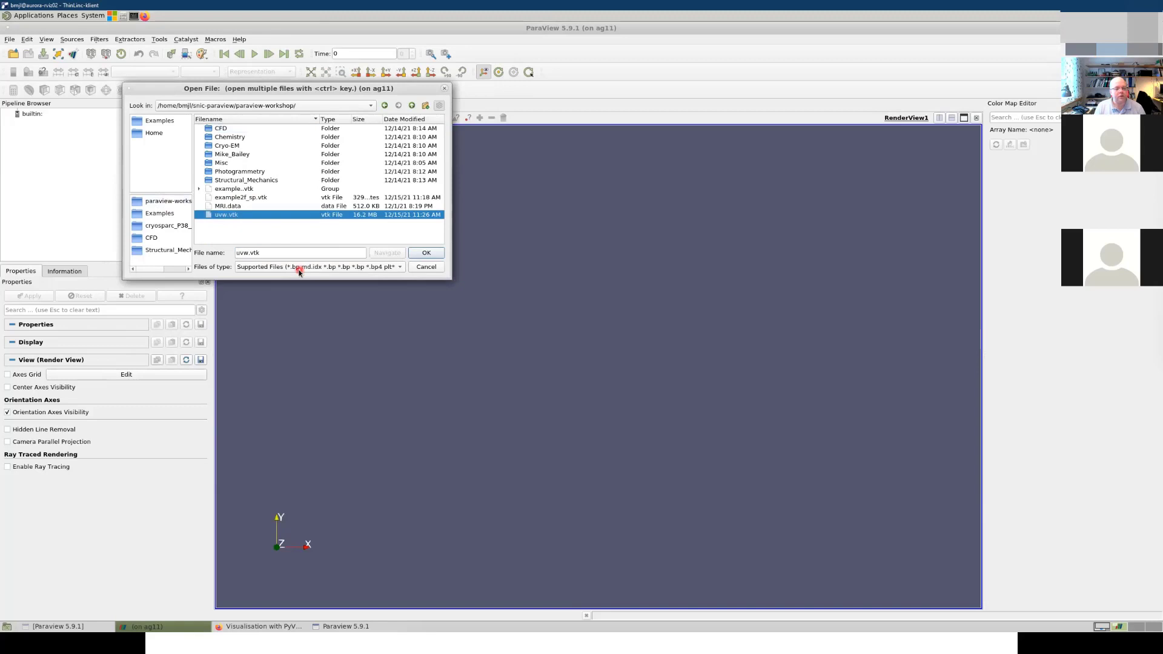
pyautogui.click(427, 254)
pyautogui.click(425, 364)
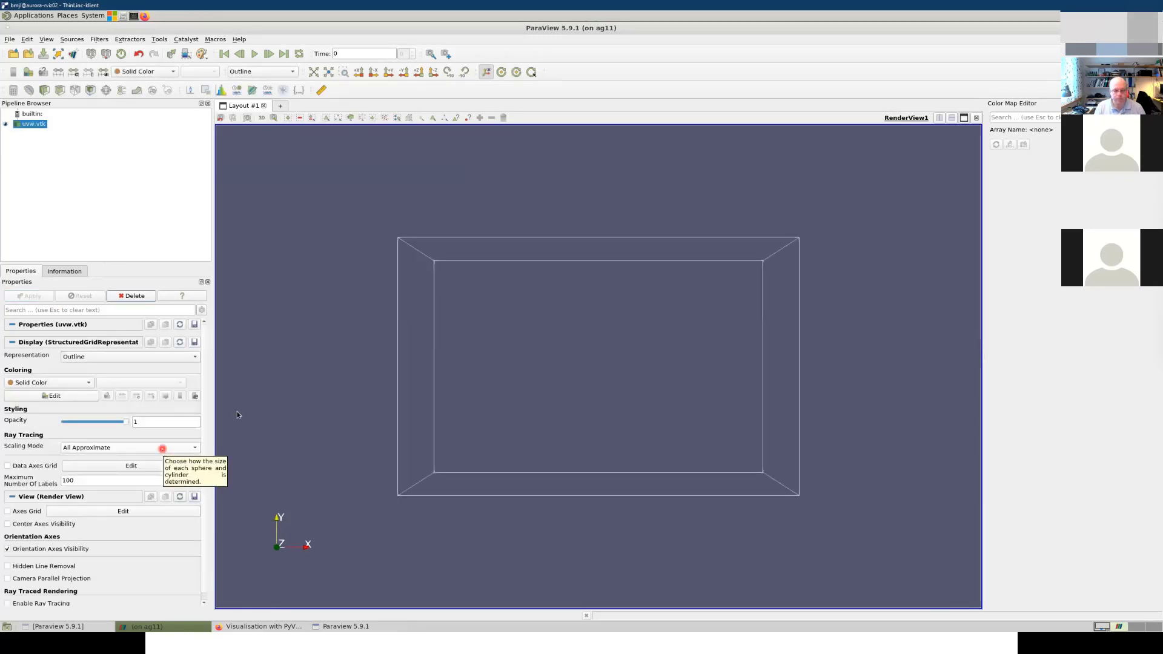
pyautogui.click(479, 344)
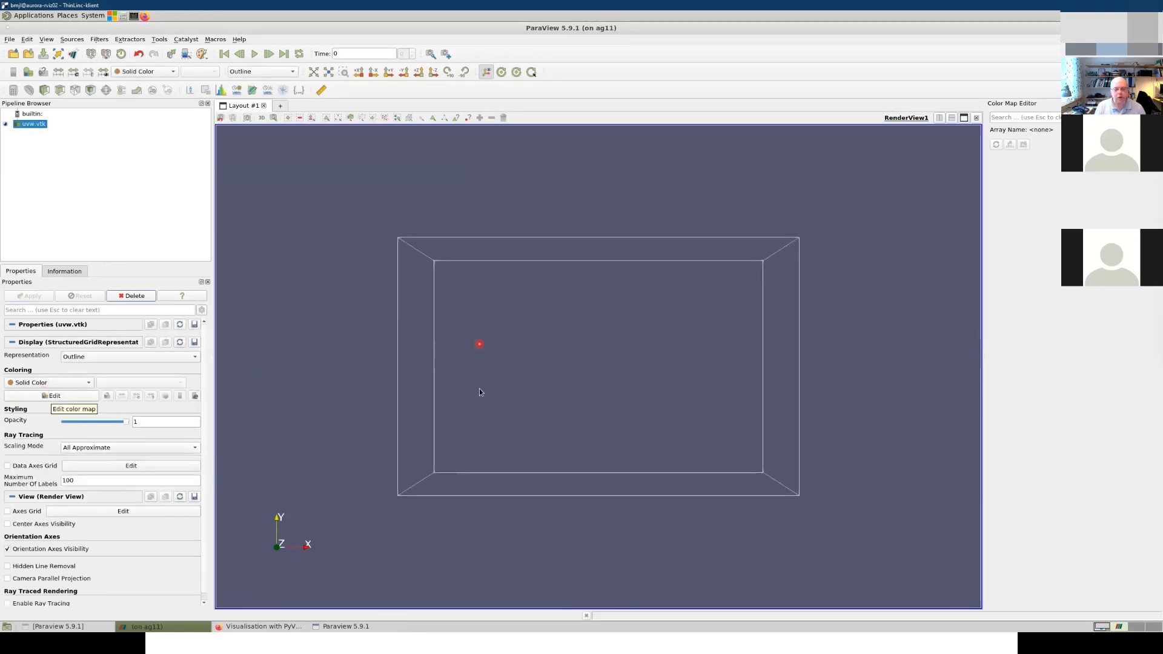
# Step: Color the uvw.vtk grid by vec1 magnitude and display it with the Surface representation
pyautogui.moveTo(479, 392)
pyautogui.mouseDown()
pyautogui.moveTo(463, 394)
pyautogui.moveTo(487, 407)
pyautogui.mouseUp()
pyautogui.moveTo(673, 428); pyautogui.dragTo(680, 423)
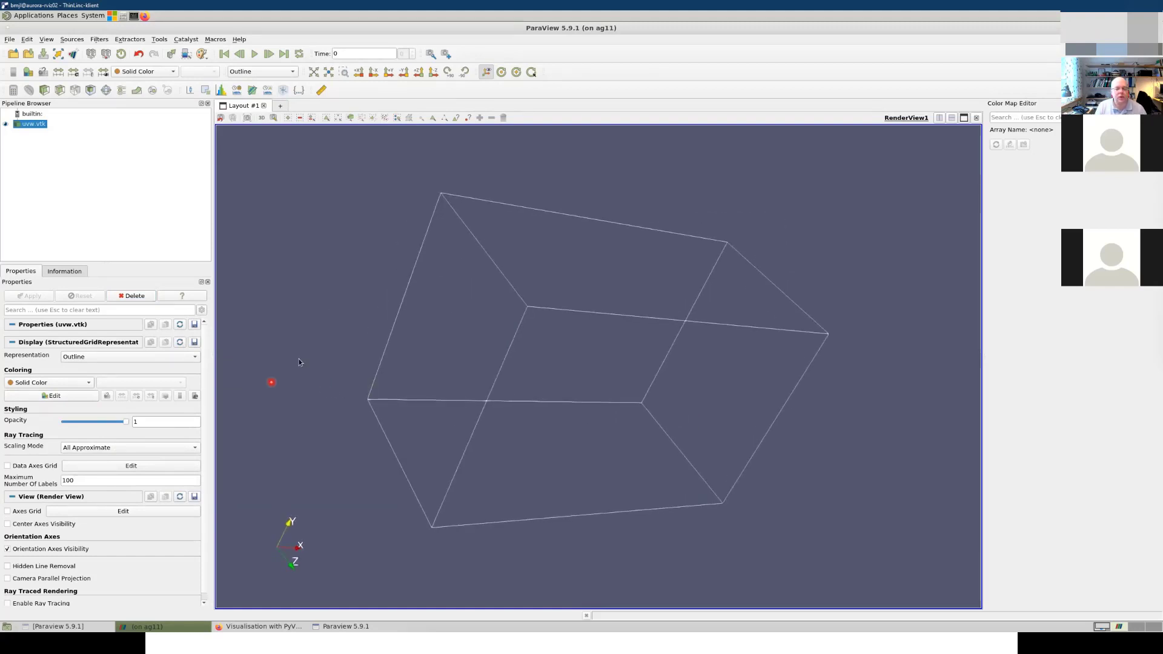
pyautogui.click(47, 385)
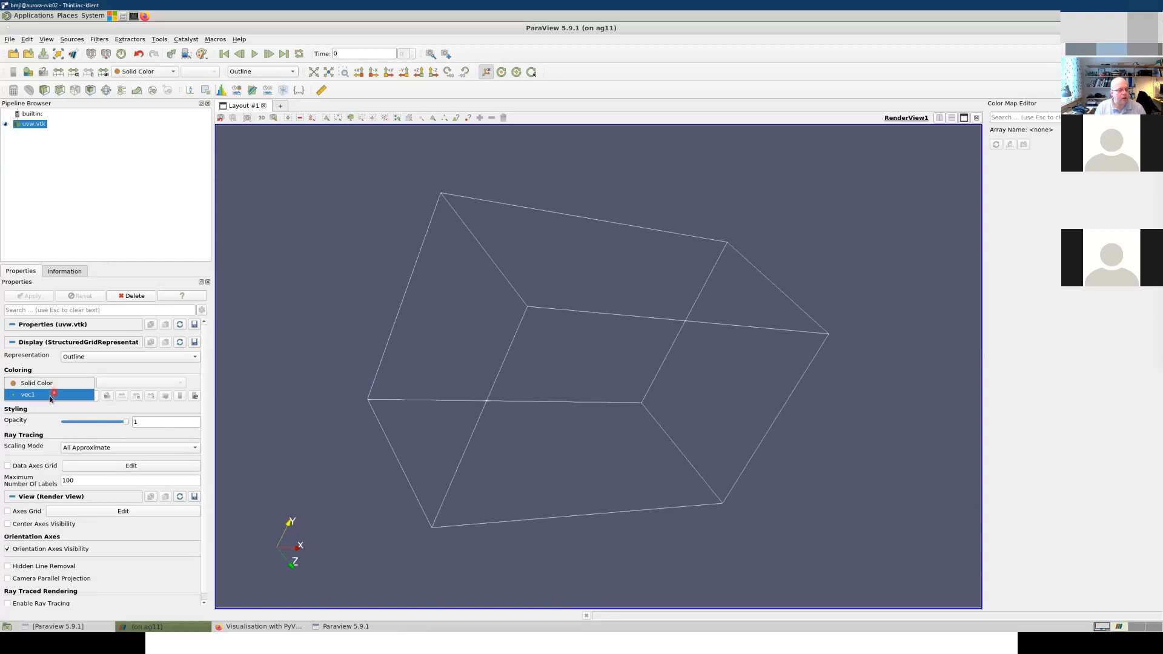
pyautogui.click(42, 394)
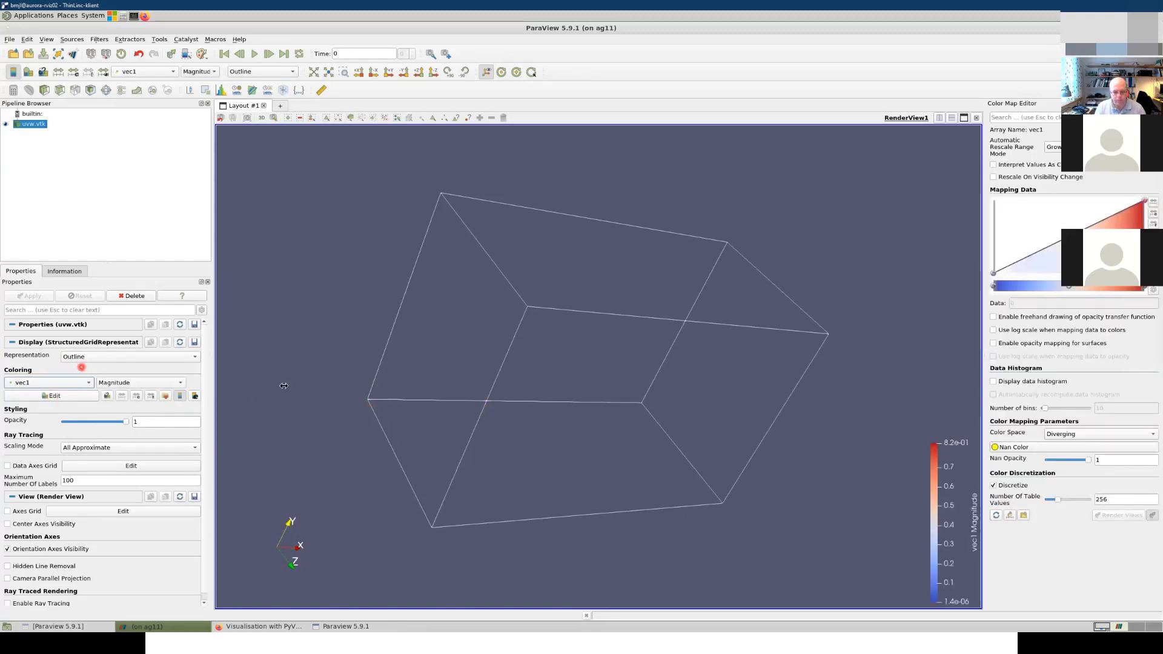
pyautogui.click(99, 358)
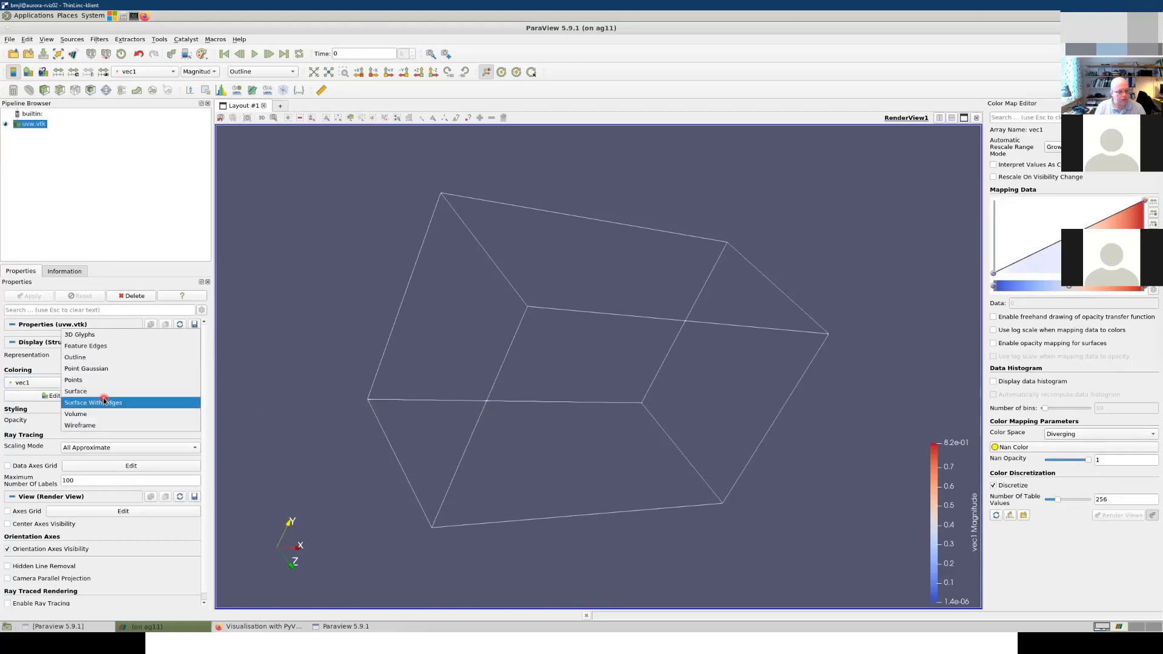
pyautogui.click(97, 391)
pyautogui.moveTo(564, 415)
pyautogui.mouseDown()
pyautogui.moveTo(518, 408)
pyautogui.moveTo(553, 404)
pyautogui.mouseUp()
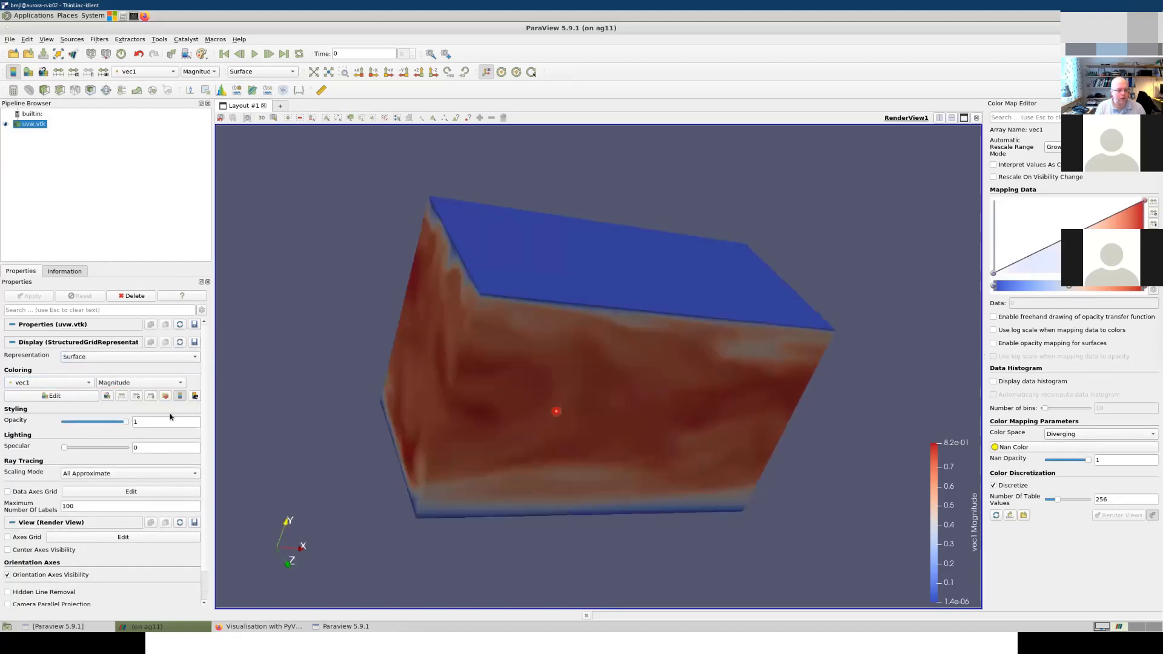
# Step: Inspect the uvw.vtk mesh in the Surface With Edges representation, and return it to Surface
pyautogui.click(131, 360)
pyautogui.click(131, 369)
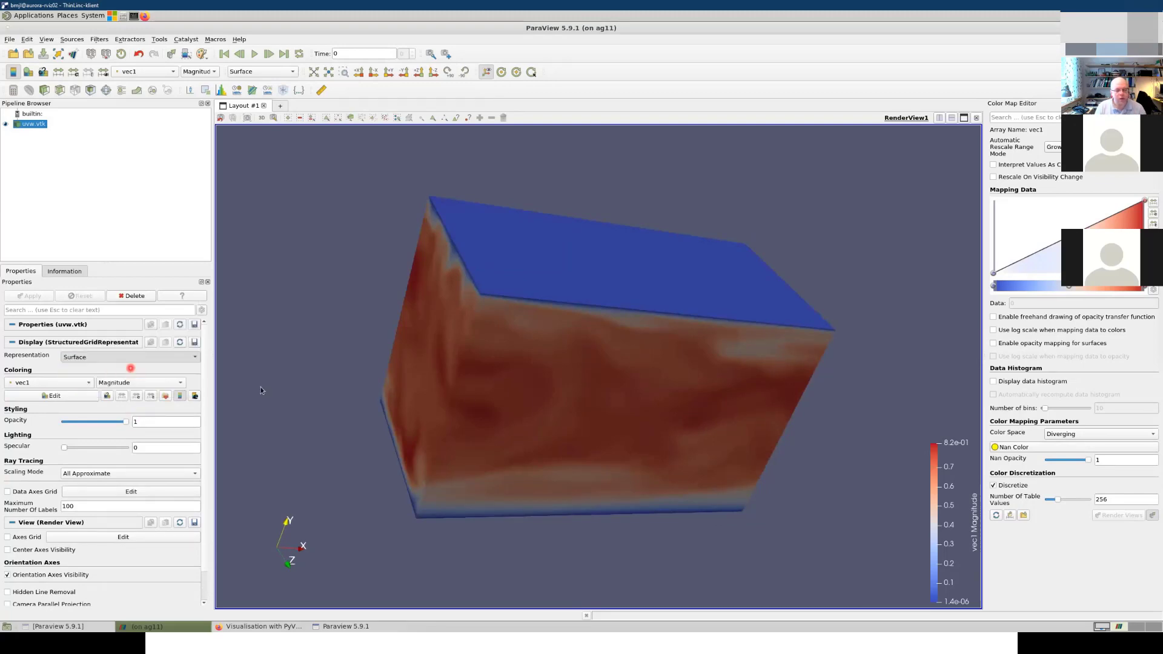
pyautogui.moveTo(609, 429); pyautogui.dragTo(667, 456)
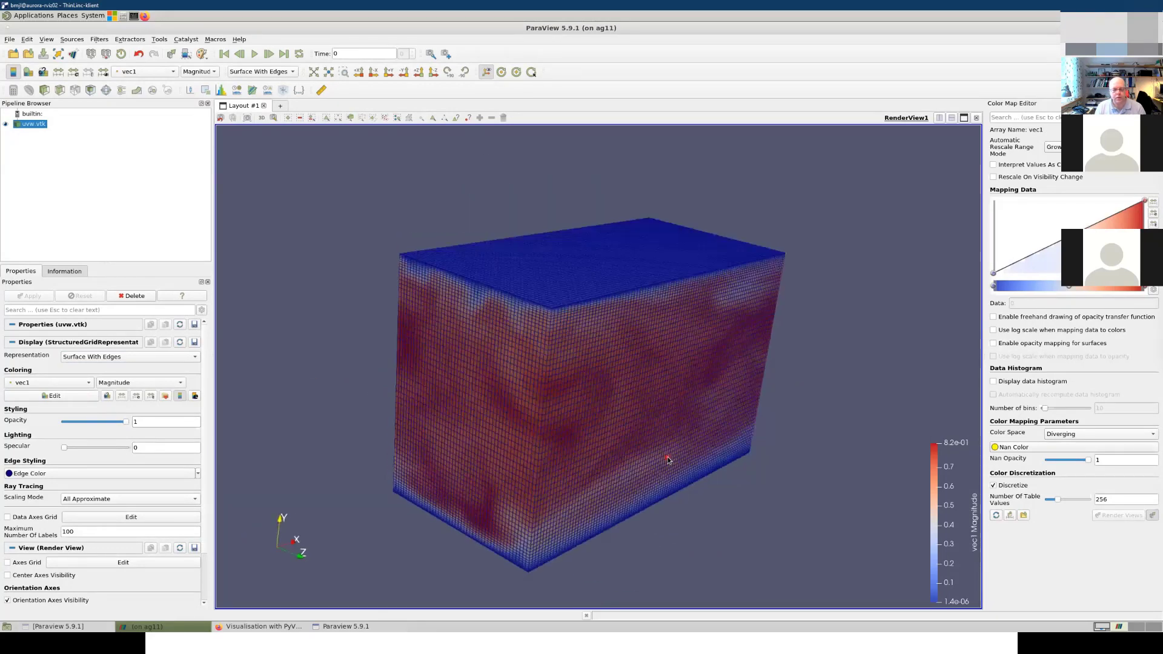
pyautogui.click(113, 356)
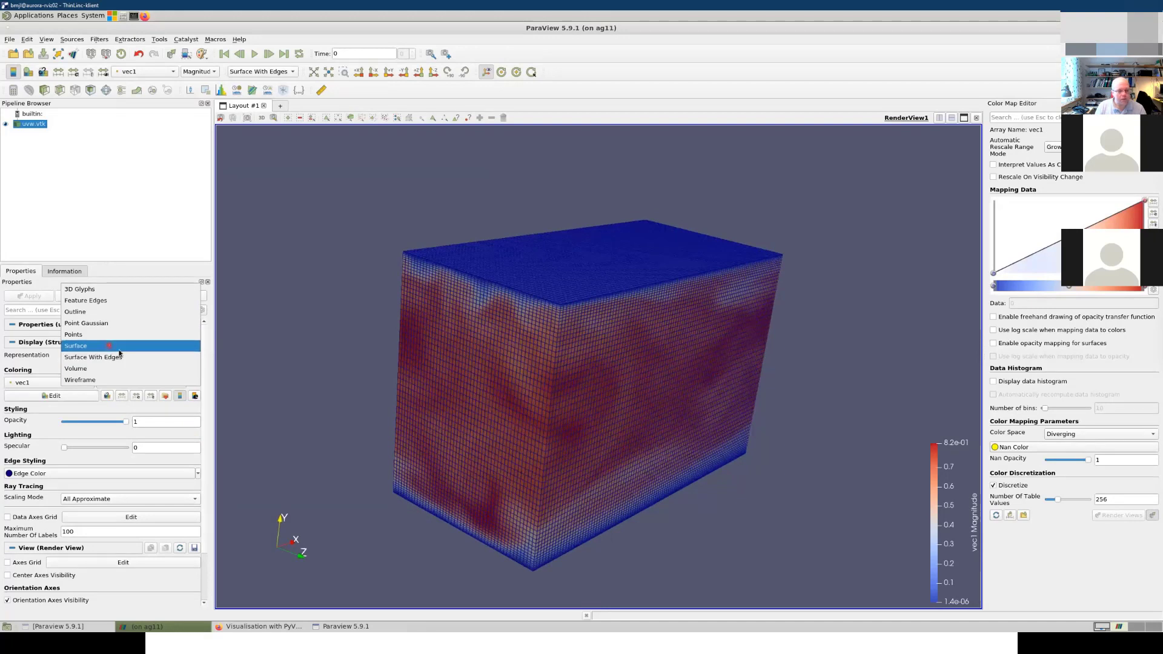
pyautogui.click(111, 346)
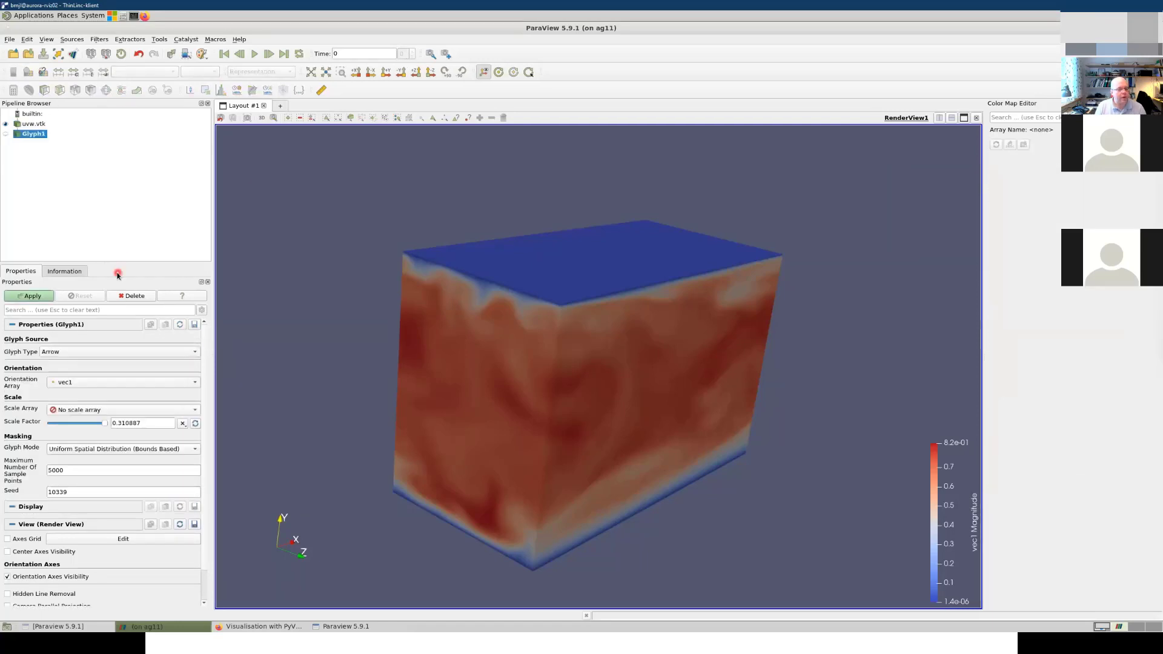
# Step: Add Arrow glyphs to uvw.vtk, oriented and scaled by vec1 magnitude, with the scale factor reset to the data range
pyautogui.click(90, 351)
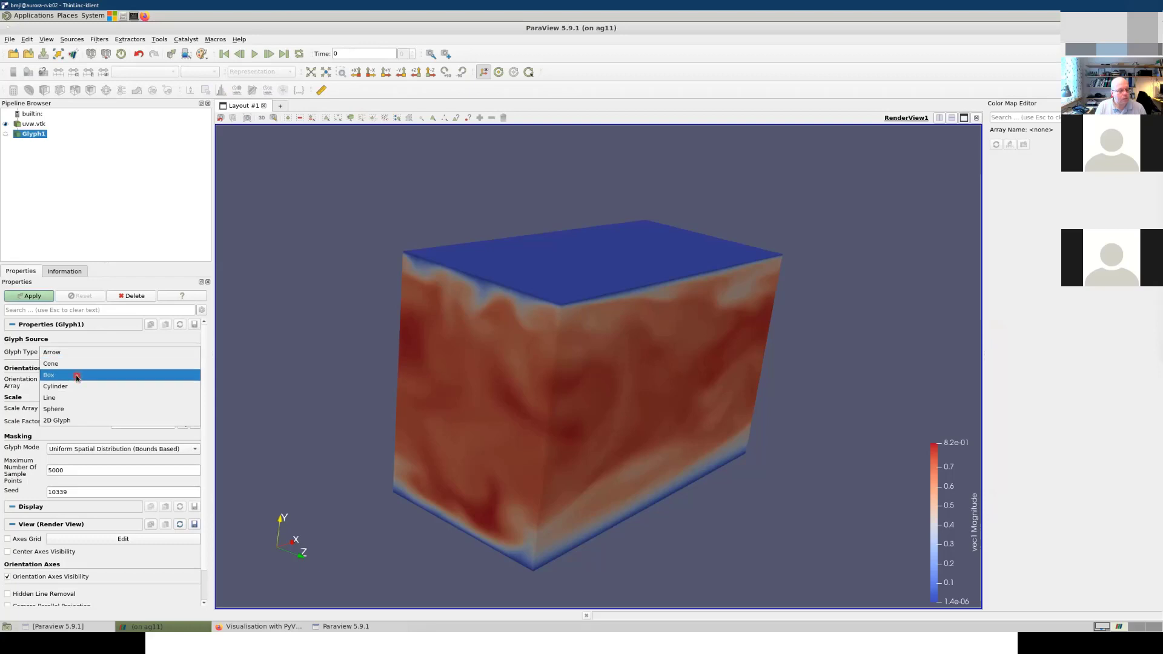
pyautogui.click(43, 353)
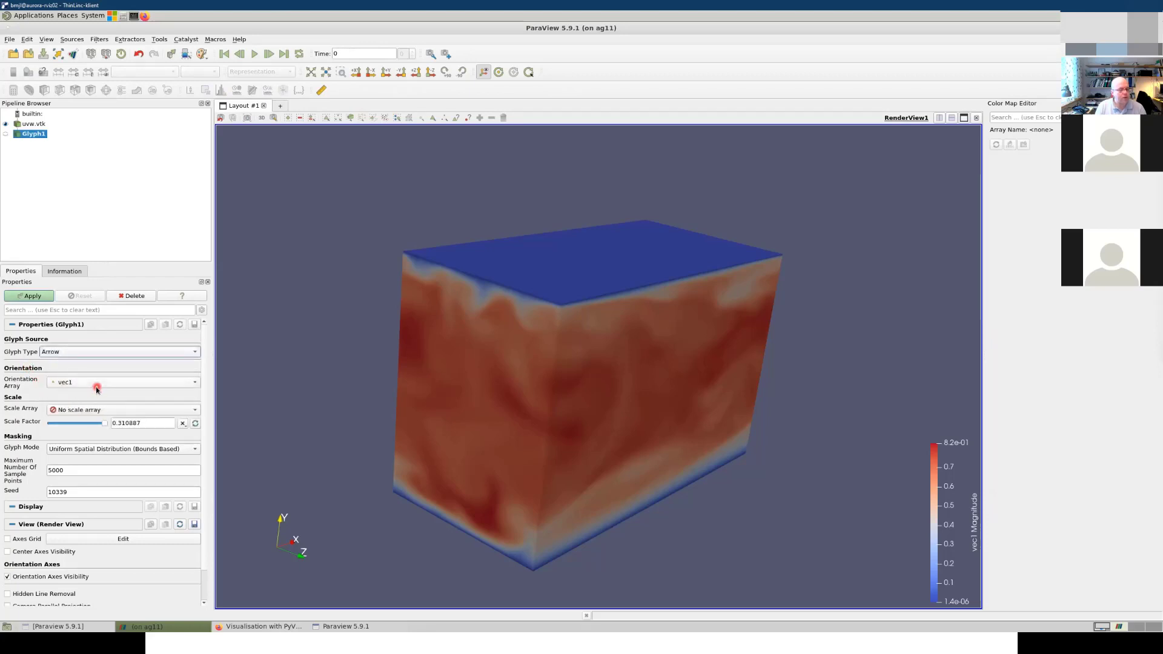
pyautogui.click(132, 427)
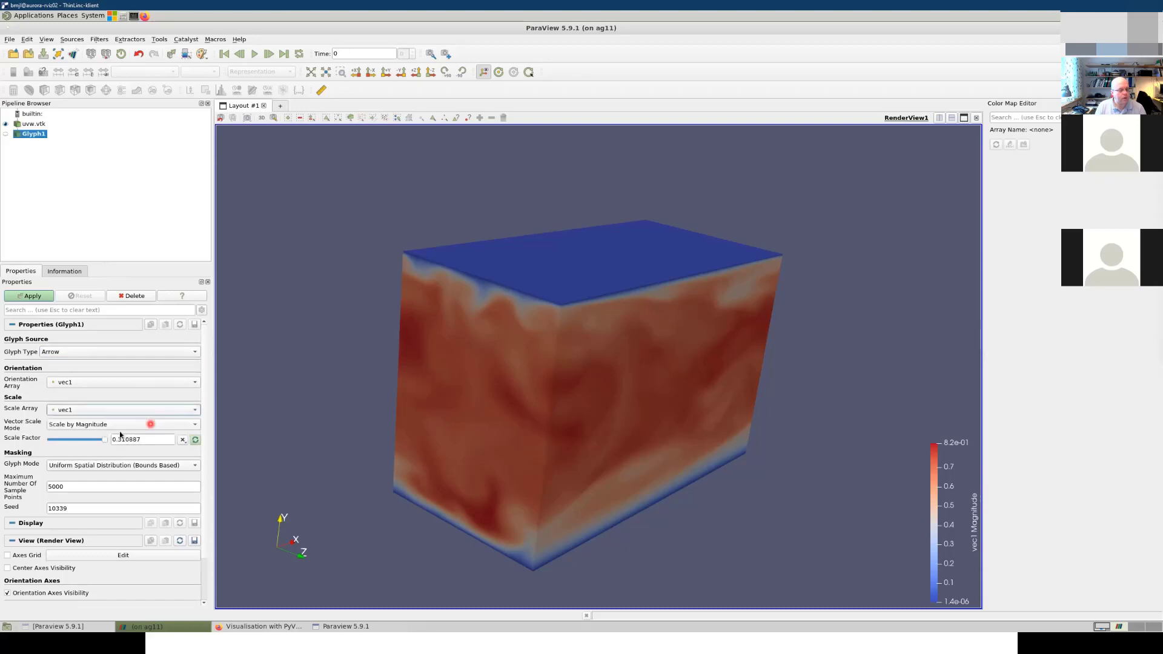
pyautogui.click(194, 443)
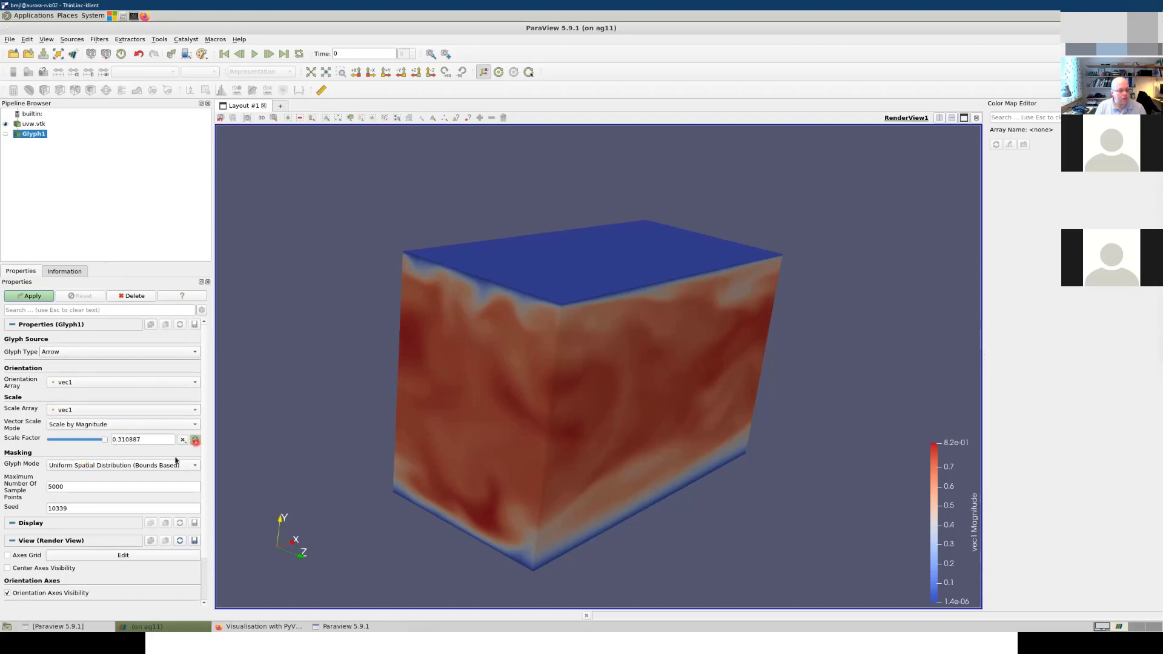
pyautogui.click(26, 296)
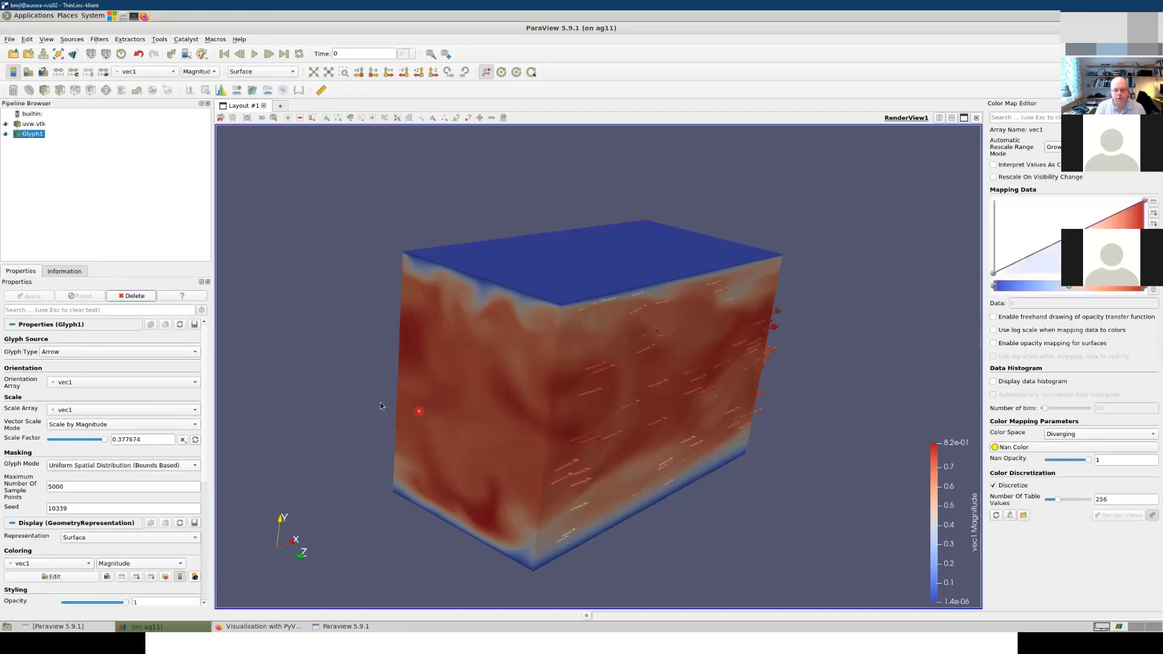
pyautogui.moveTo(380, 402); pyautogui.dragTo(490, 443)
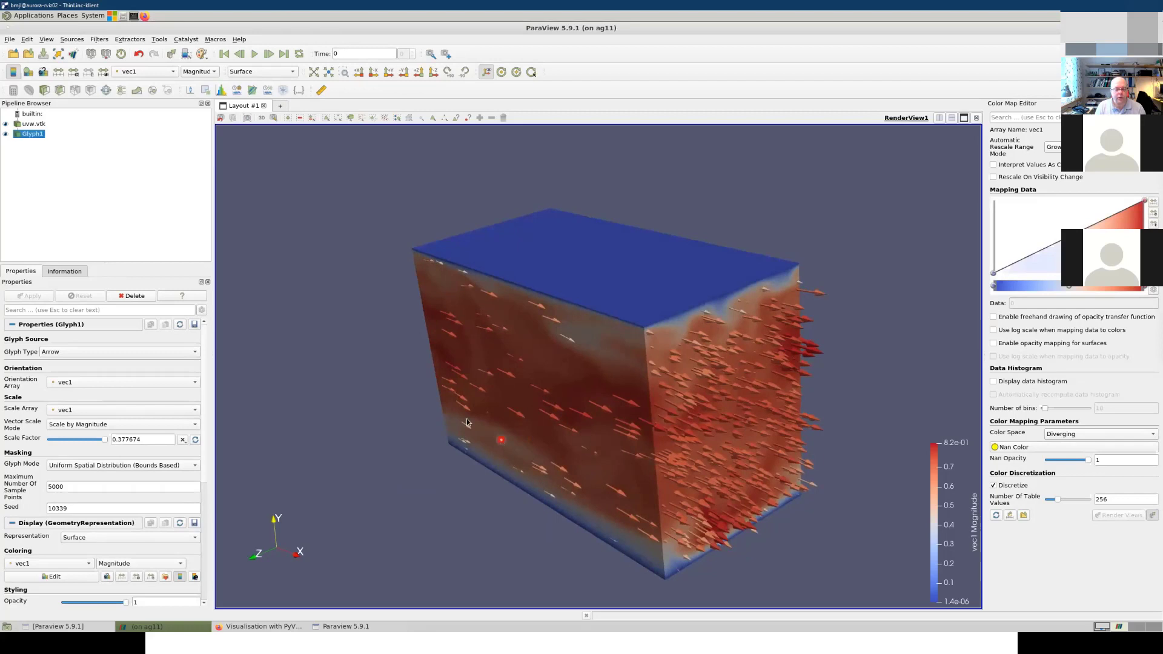
# Step: Lower the uvw.vtk surface opacity to 0.14 so the arrow glyphs inside show through
pyautogui.click(36, 124)
pyautogui.moveTo(126, 423); pyautogui.dragTo(78, 424)
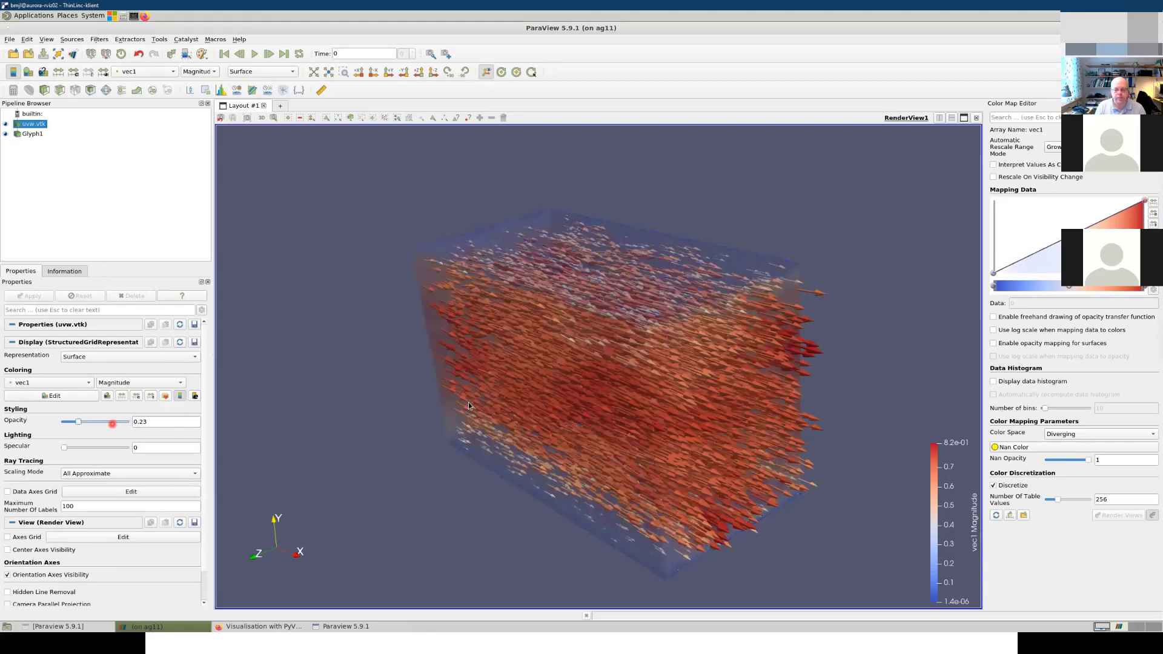
pyautogui.moveTo(467, 402); pyautogui.dragTo(644, 413)
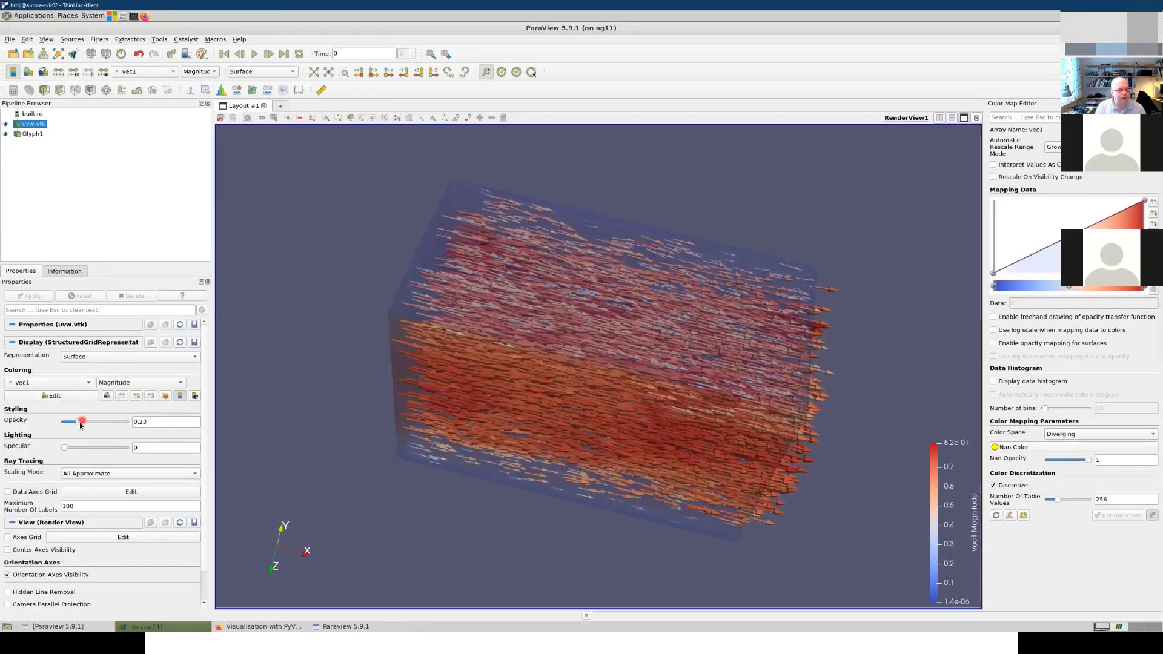
pyautogui.moveTo(78, 422); pyautogui.dragTo(73, 424)
# Step: Reduce the arrow glyphs' scale factor to about 0.16, apply it, and inspect the arrows up close
pyautogui.click(29, 134)
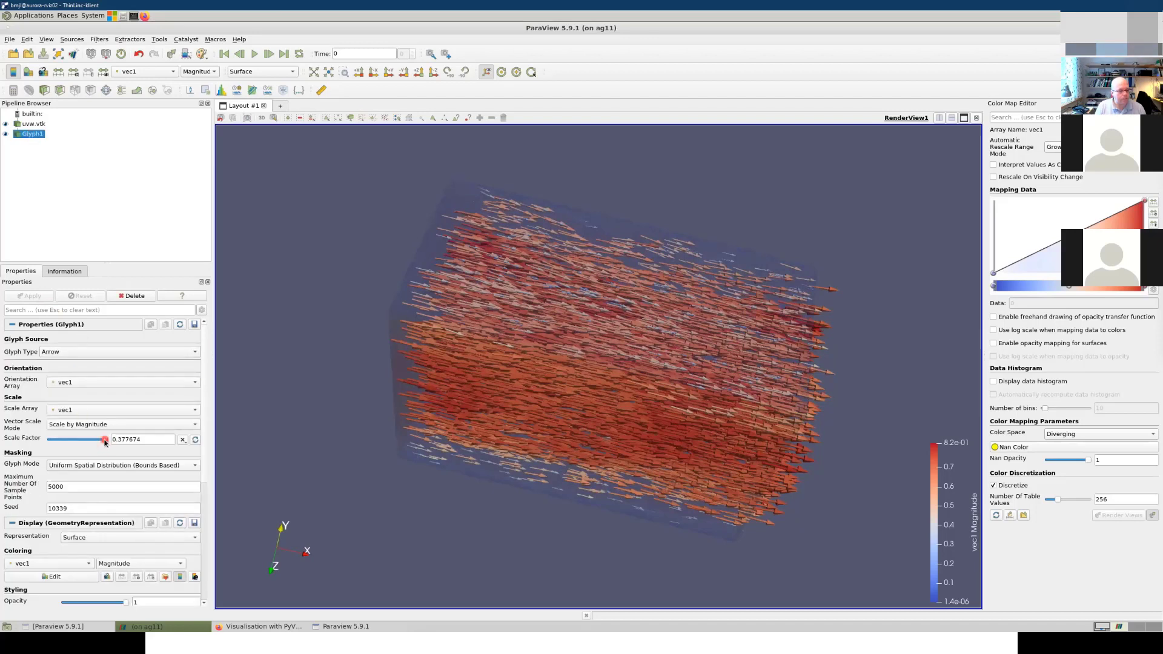
pyautogui.moveTo(89, 442); pyautogui.dragTo(78, 442)
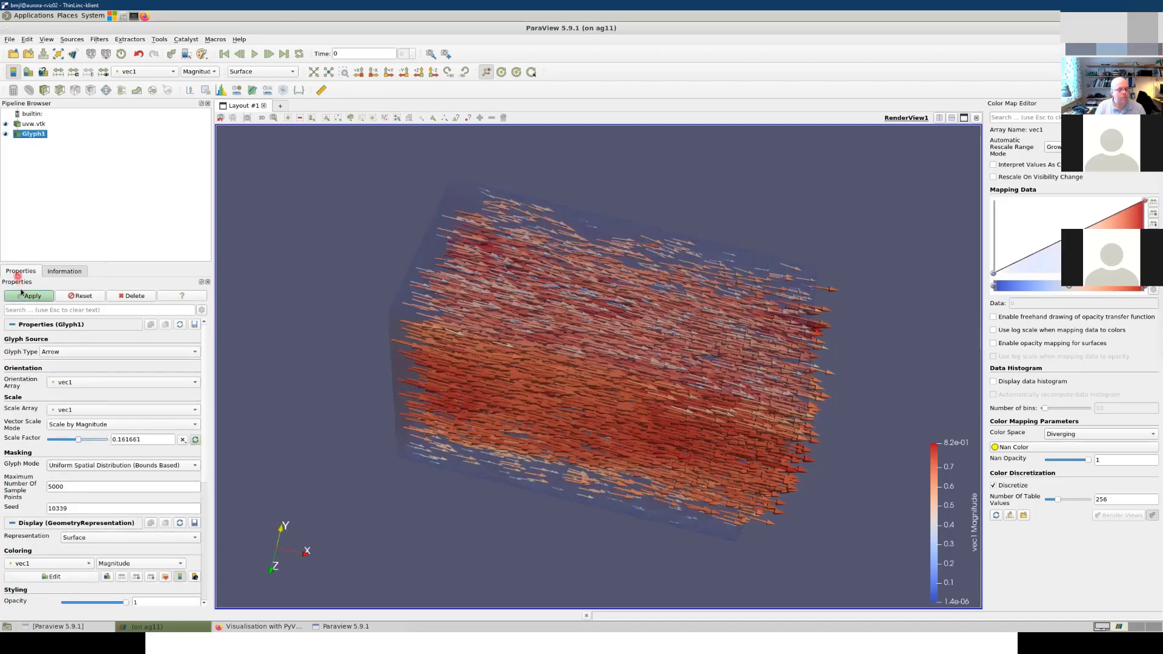
pyautogui.click(24, 296)
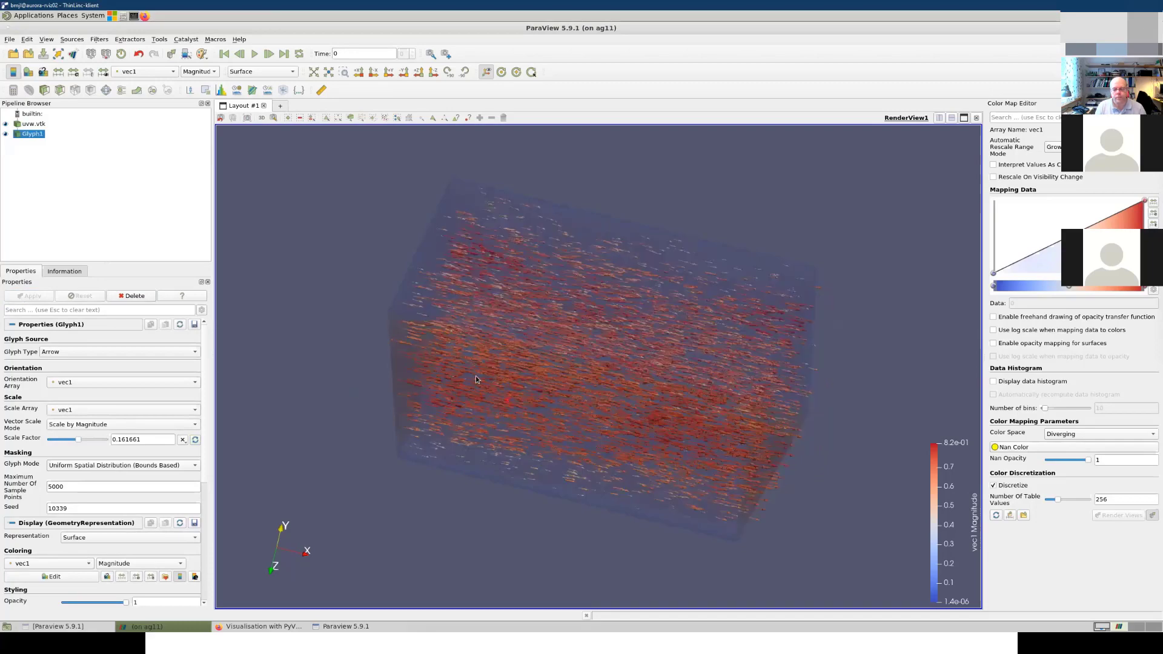
pyautogui.moveTo(475, 375); pyautogui.dragTo(556, 395)
pyautogui.scroll(8, 555, 391)
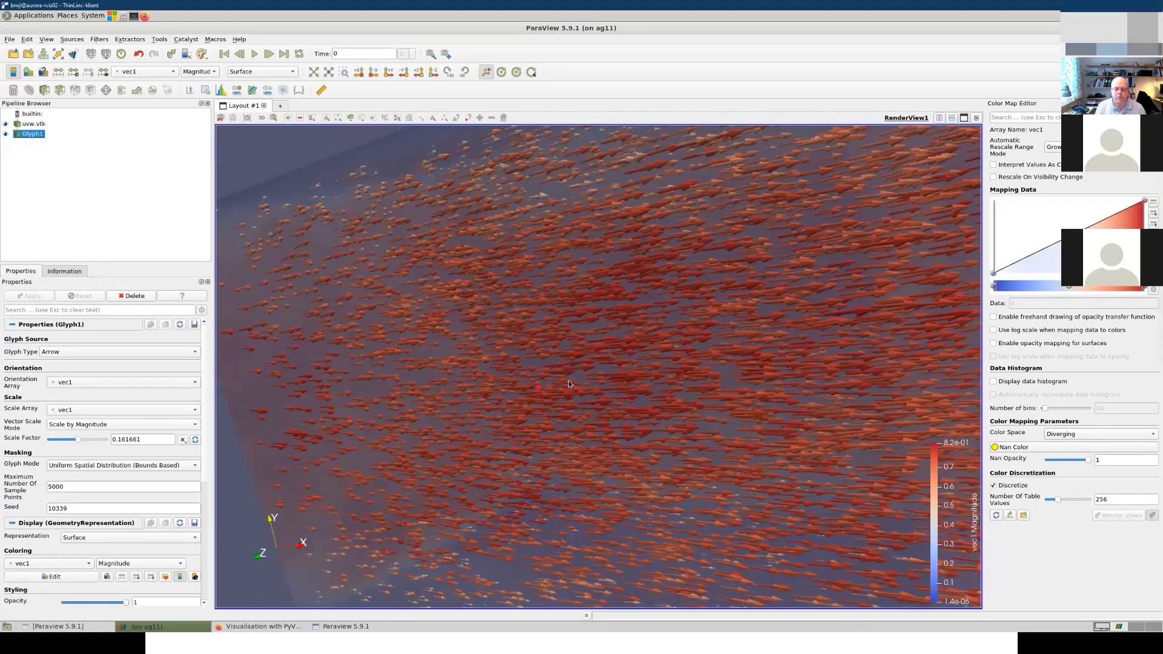
pyautogui.moveTo(646, 379); pyautogui.dragTo(479, 417)
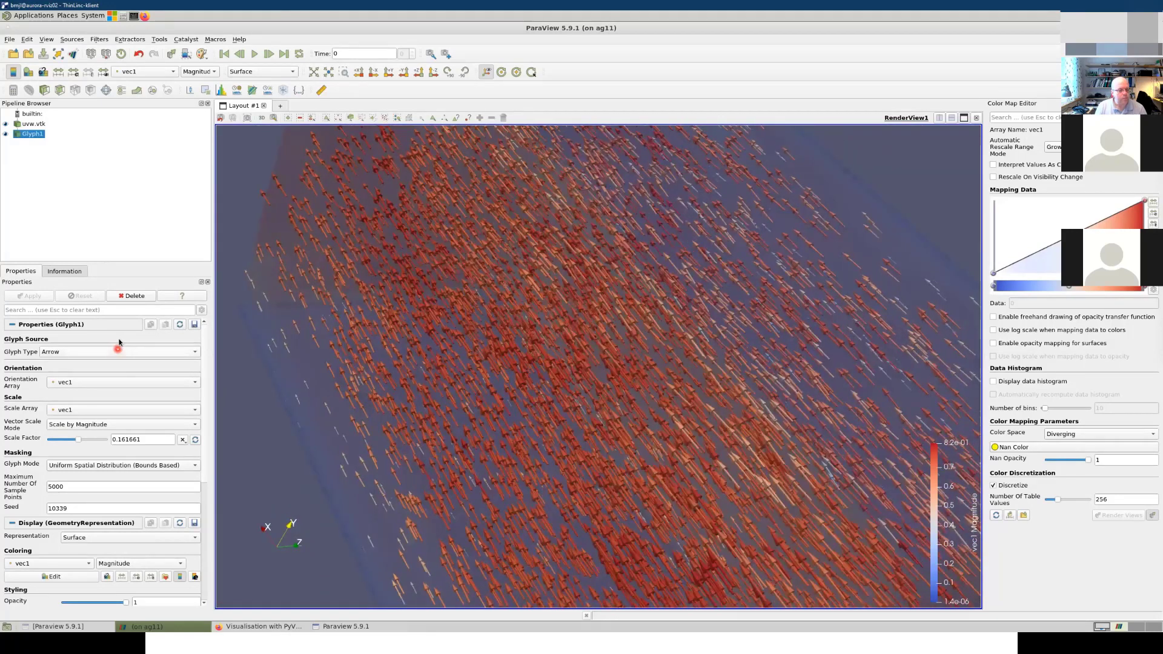
# Step: Add a Stream Tracer filter to uvw.vtk and hide the arrow glyphs
pyautogui.click(31, 125)
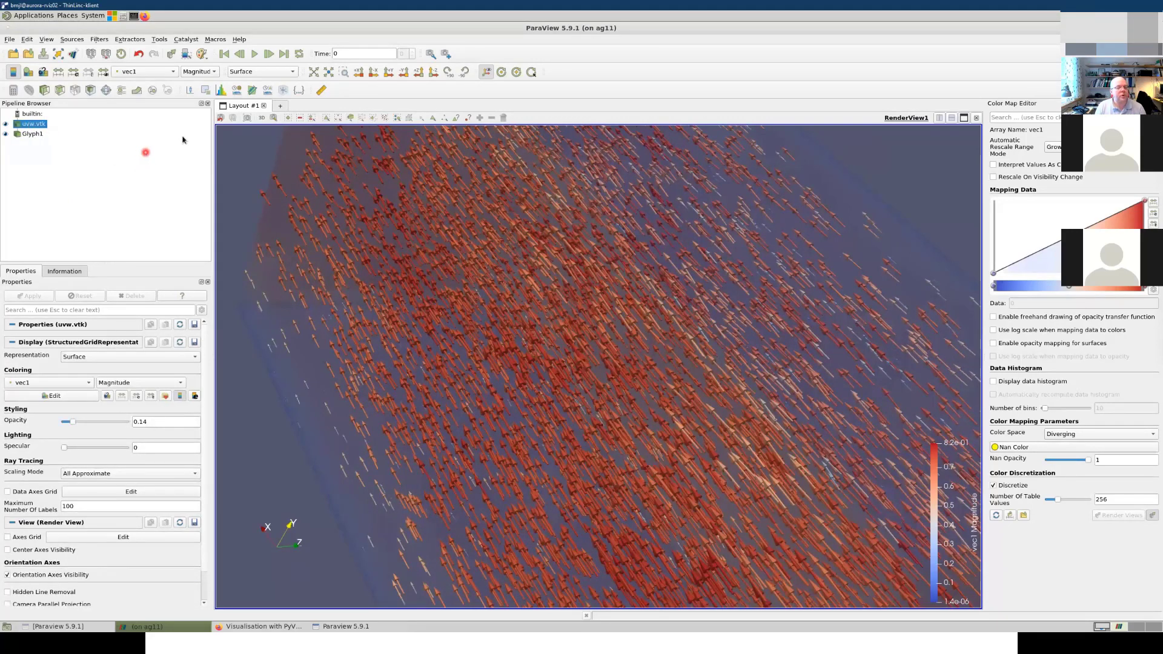
pyautogui.click(106, 90)
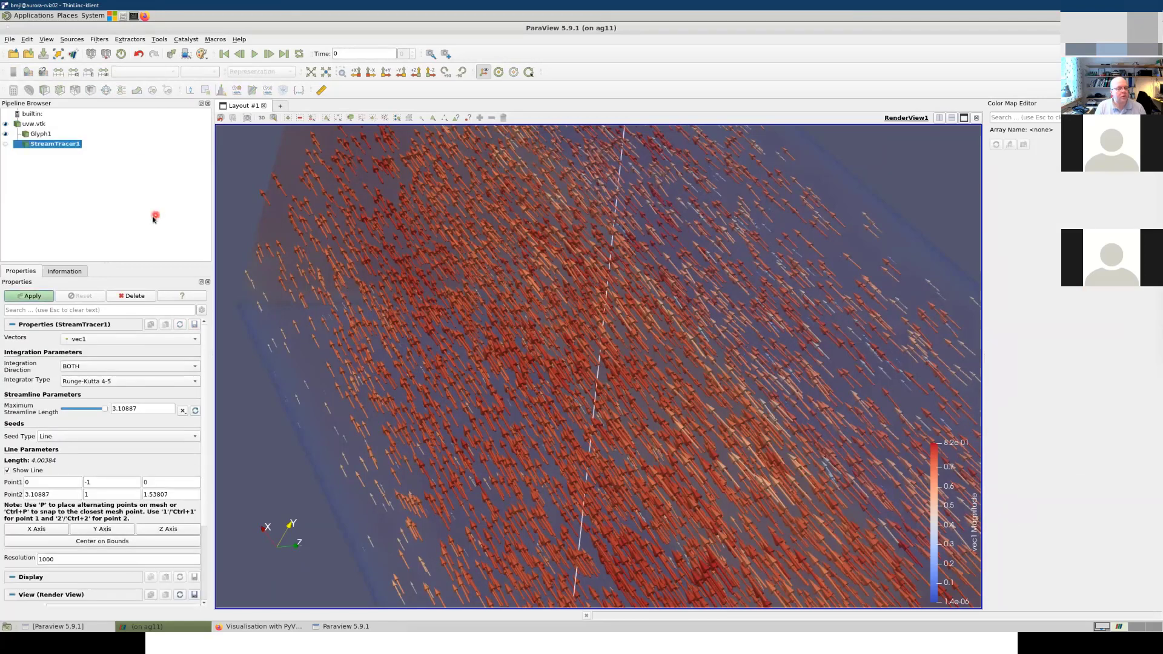
pyautogui.click(5, 134)
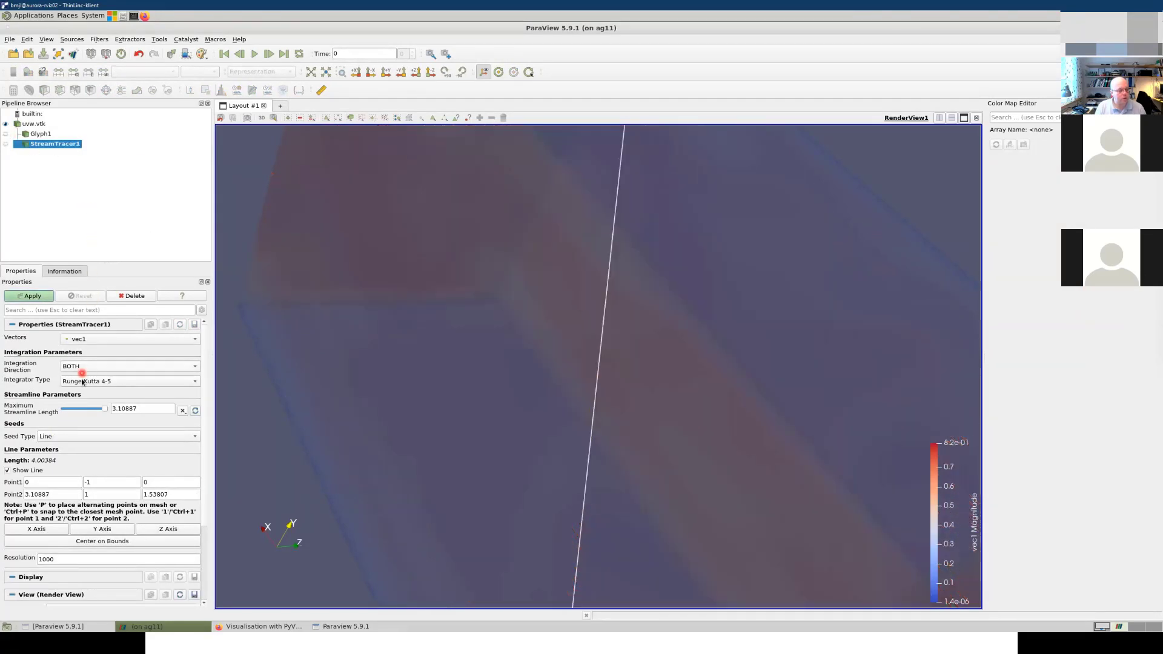
# Step: Set the stream tracer's seed type to Point Cloud and try sphere radii of 3 and 1.5
pyautogui.click(73, 437)
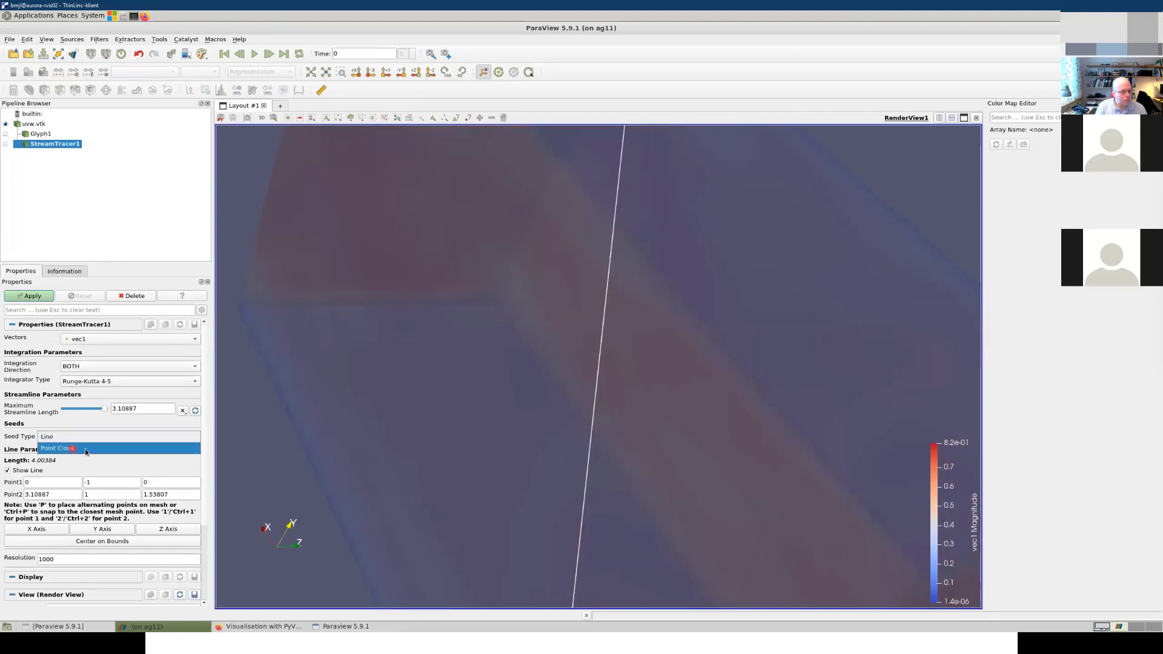
pyautogui.click(84, 449)
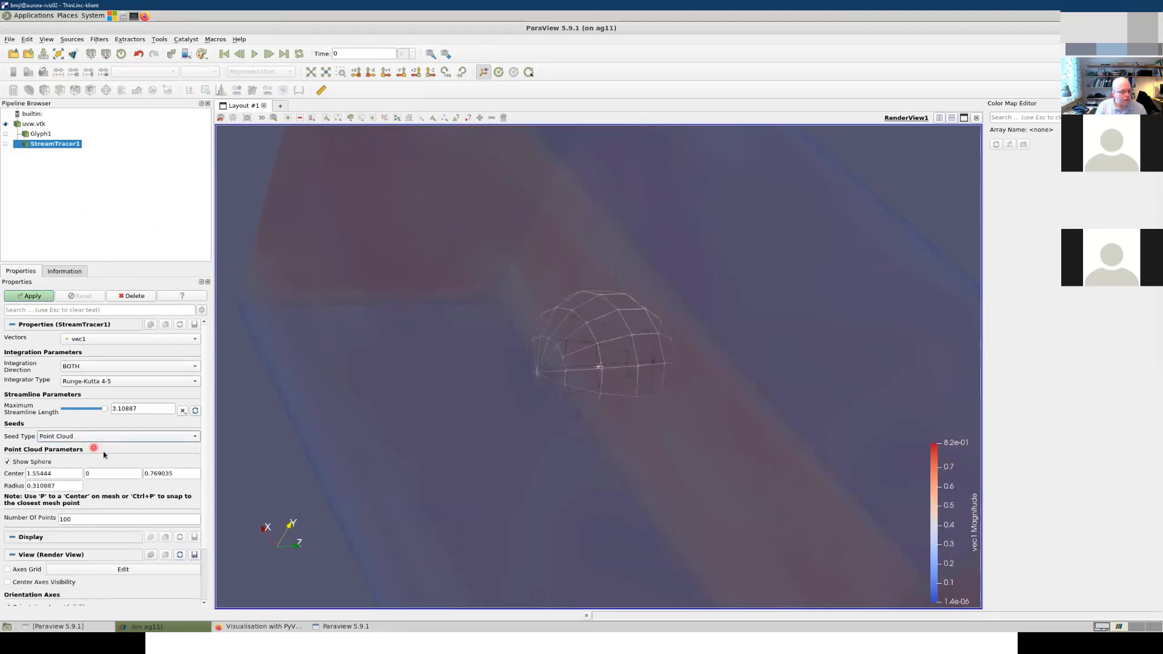
pyautogui.doubleClick(62, 485)
pyautogui.write('3')
pyautogui.press('Tab')
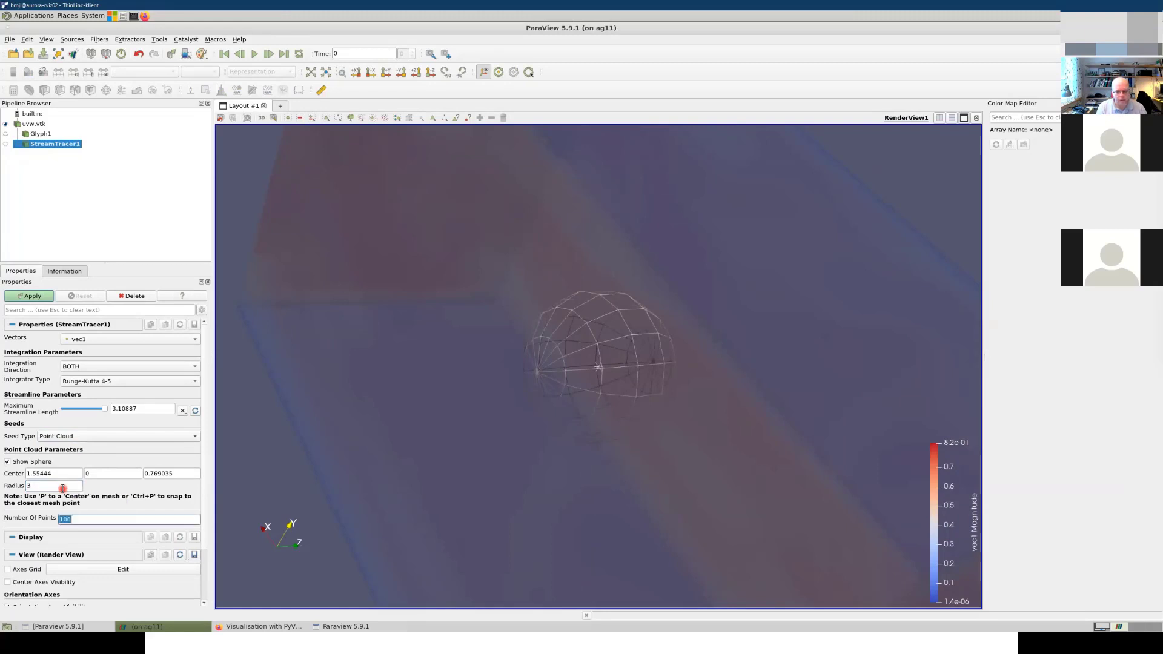
pyautogui.doubleClick(62, 486)
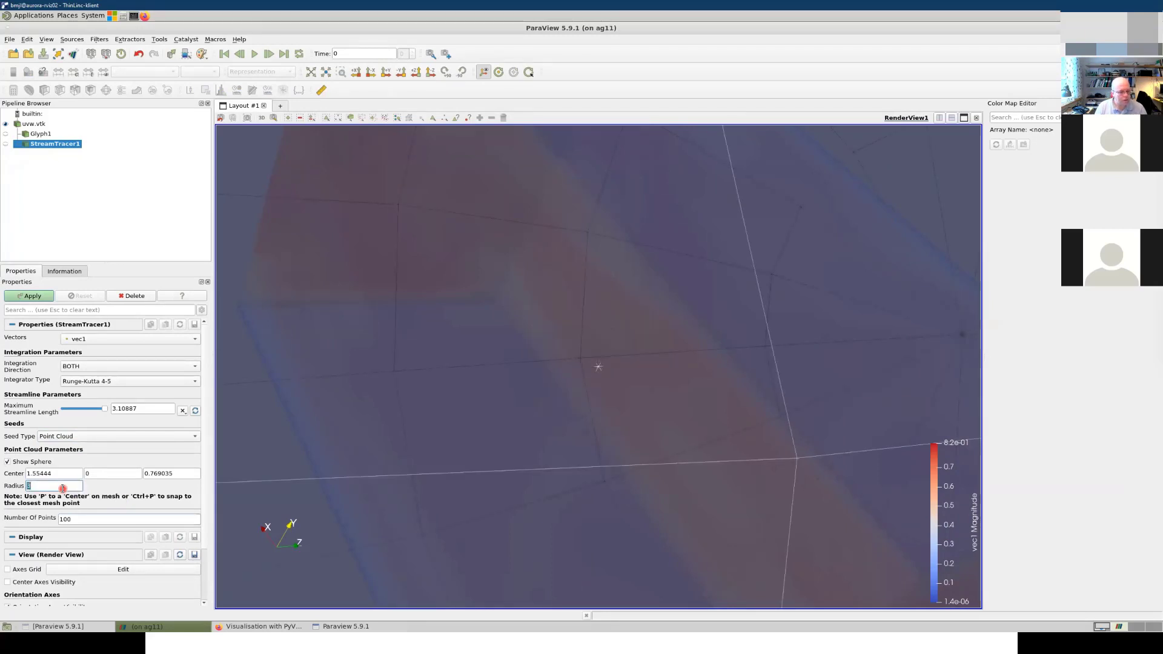
pyautogui.press('Tab')
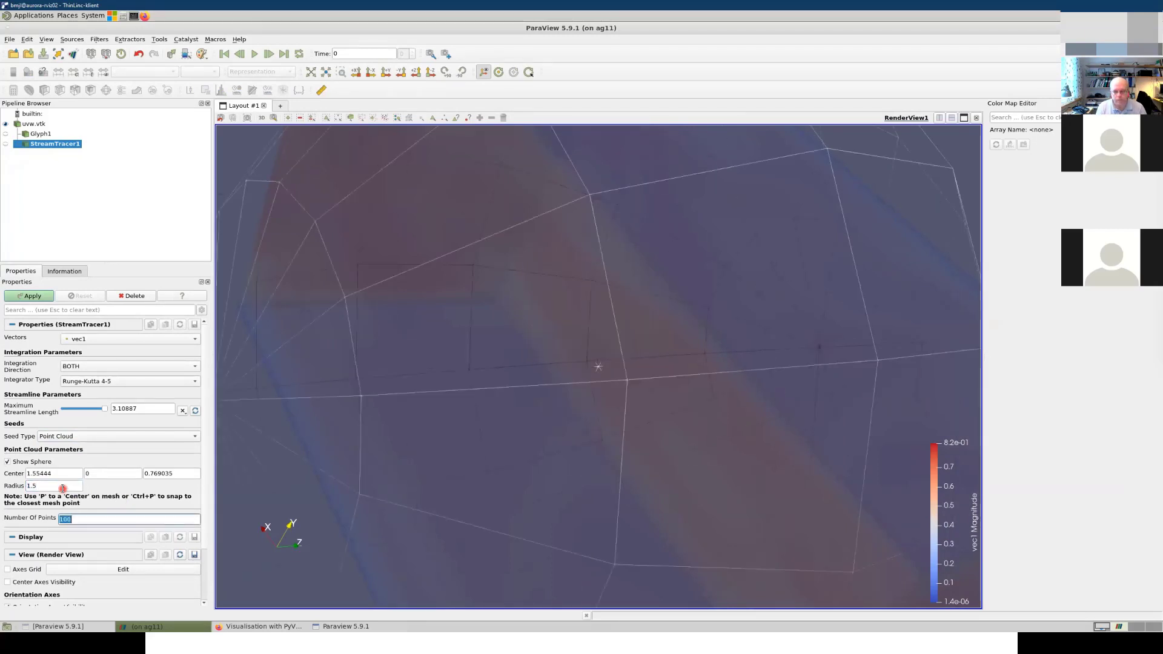
# Step: Set the stream tracer's Point Cloud seed sphere radius to 1 and check how it fits in the dataset
pyautogui.scroll(-5, 529, 412)
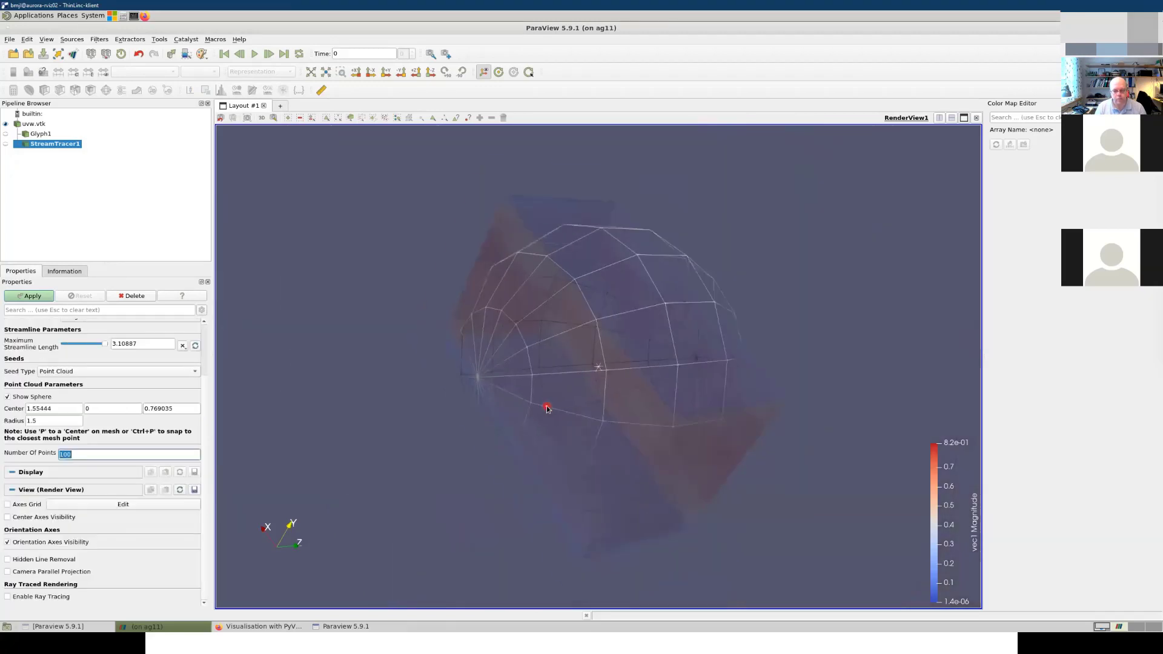
pyautogui.doubleClick(63, 424)
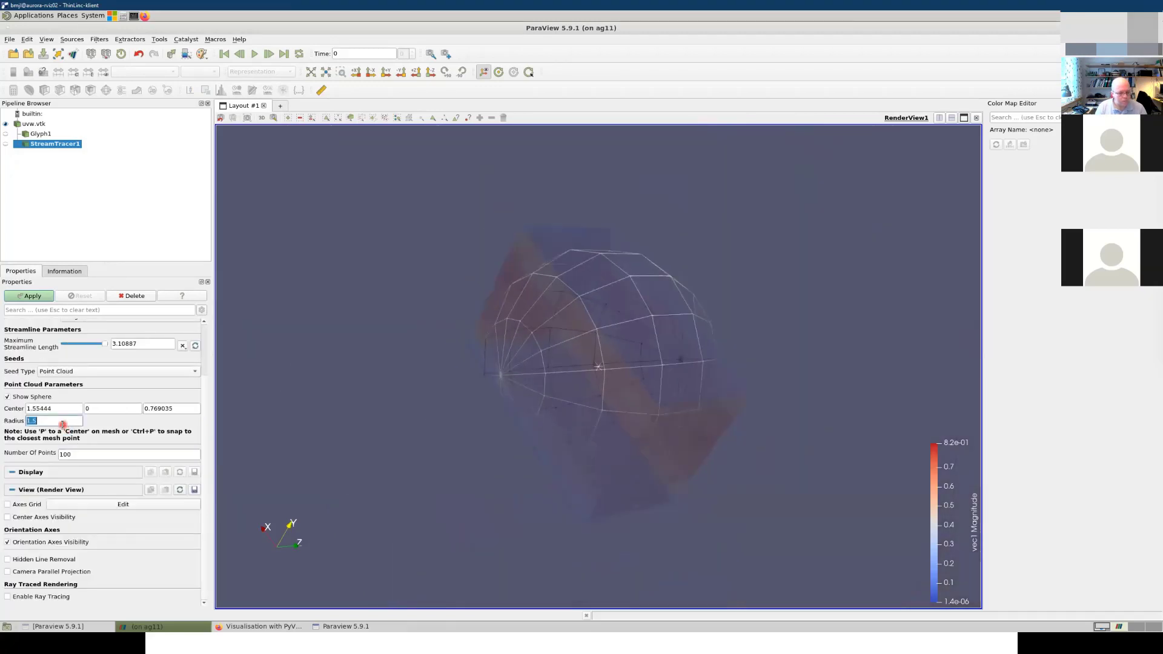
pyautogui.press('Tab')
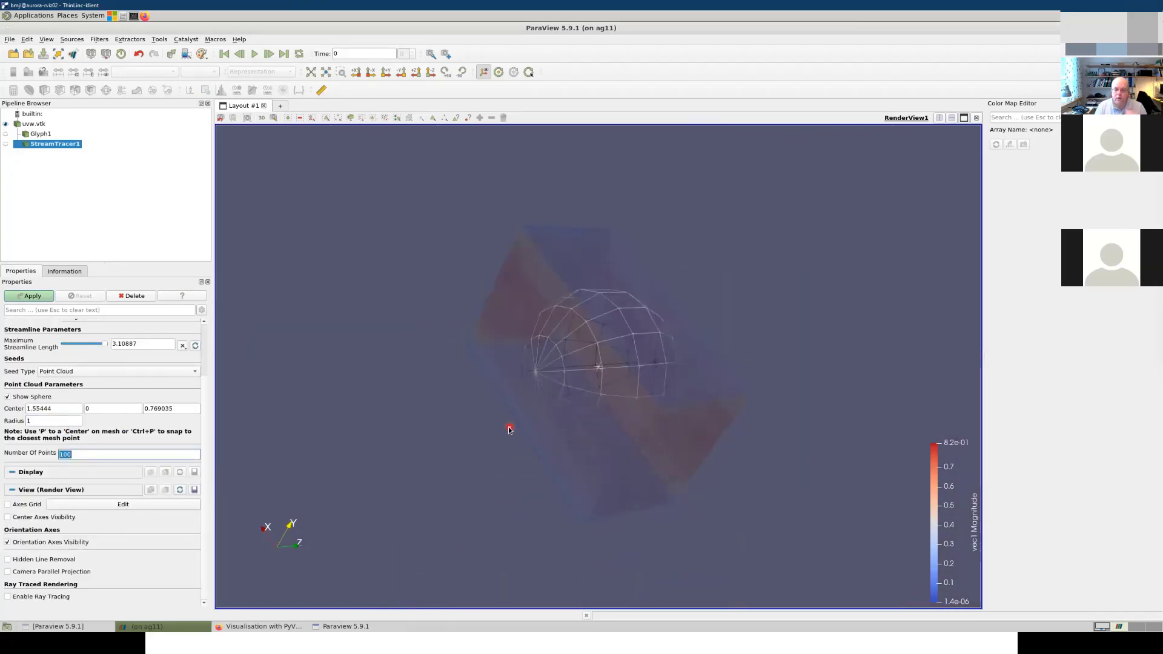
pyautogui.moveTo(613, 451); pyautogui.dragTo(428, 373)
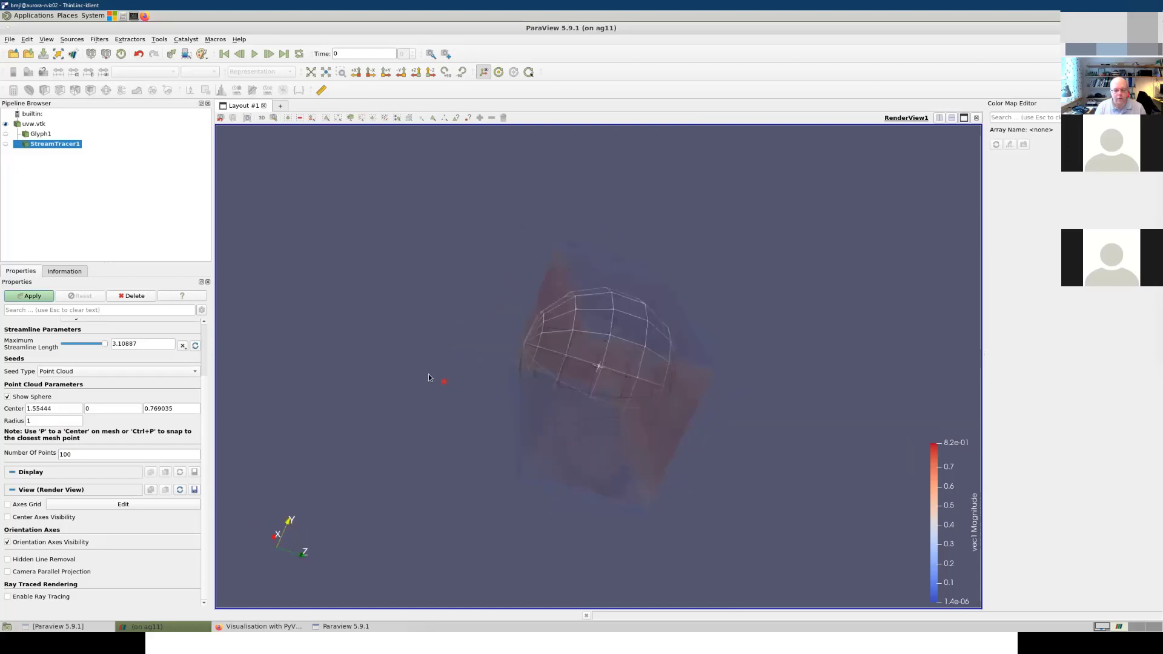
# Step: Set the stream tracer's number of seed points to 300, apply it, and inspect the streamlines up close
pyautogui.doubleClick(83, 455)
pyautogui.write('30')
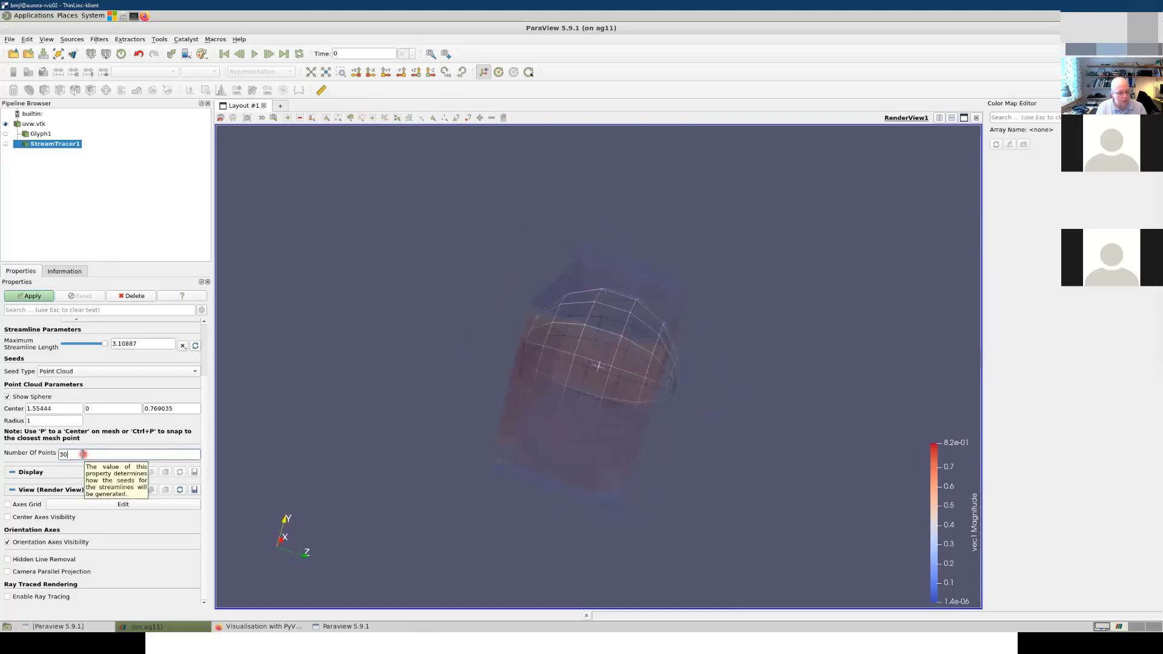
pyautogui.click(306, 356)
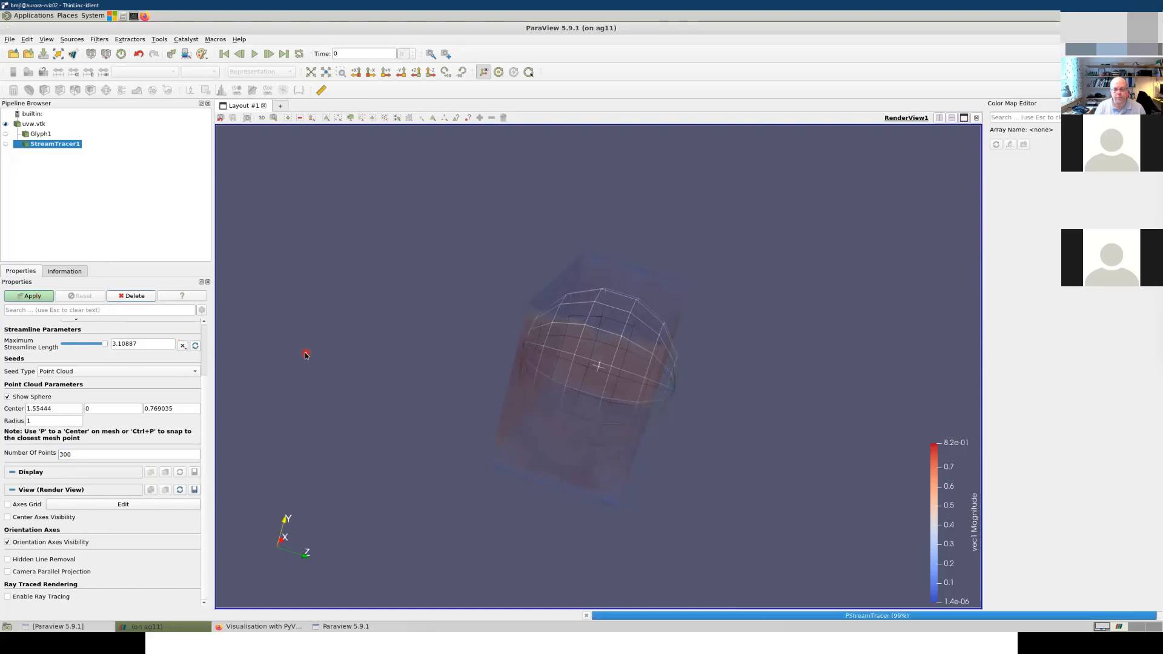
pyautogui.moveTo(591, 459); pyautogui.dragTo(556, 468)
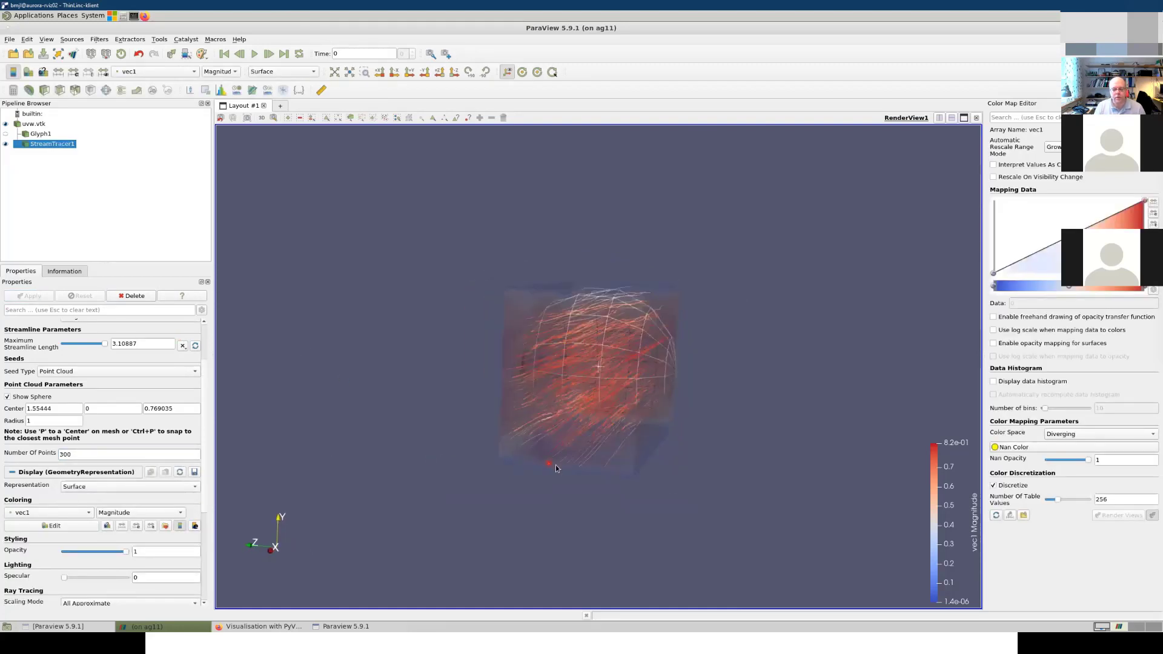
pyautogui.scroll(5, 599, 409)
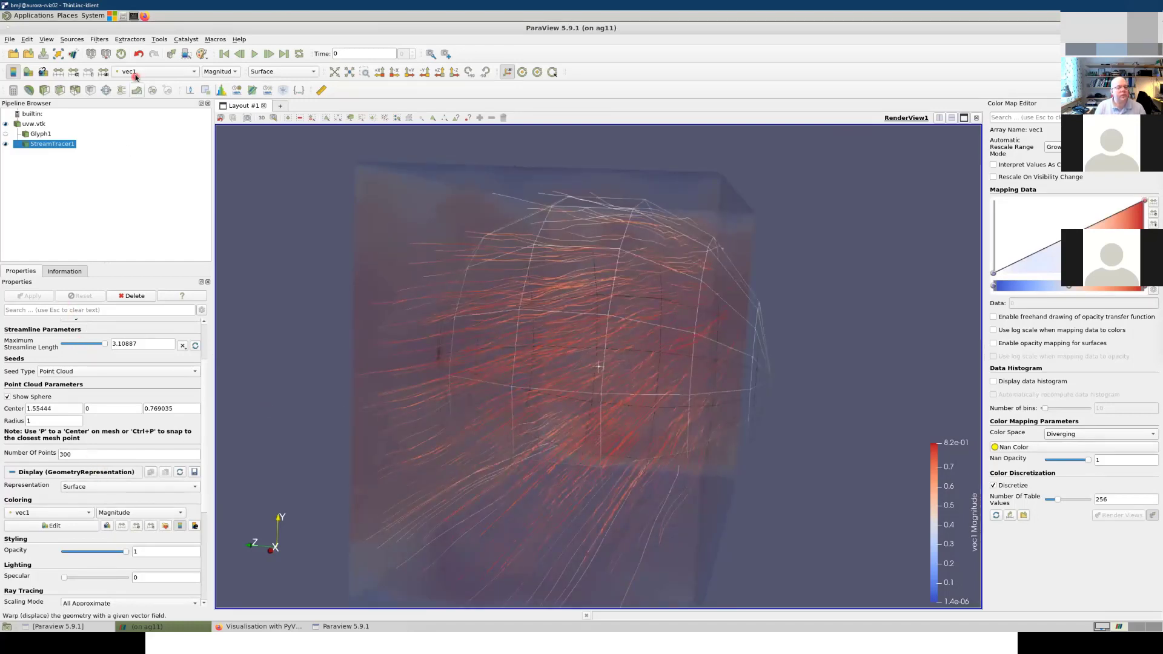
# Step: Search for the Tube filter and add it to the StreamTracer1 streamlines
pyautogui.click(97, 40)
pyautogui.press('Escape')
pyautogui.hotkey('ctrl', 'space')
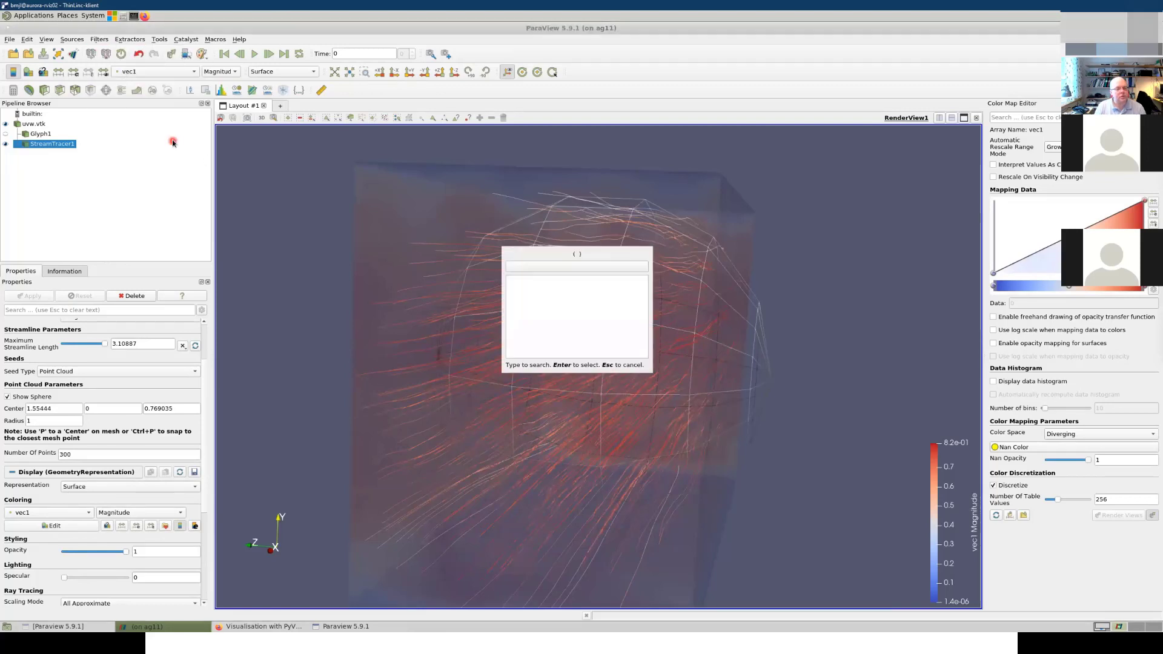
pyautogui.write('tube')
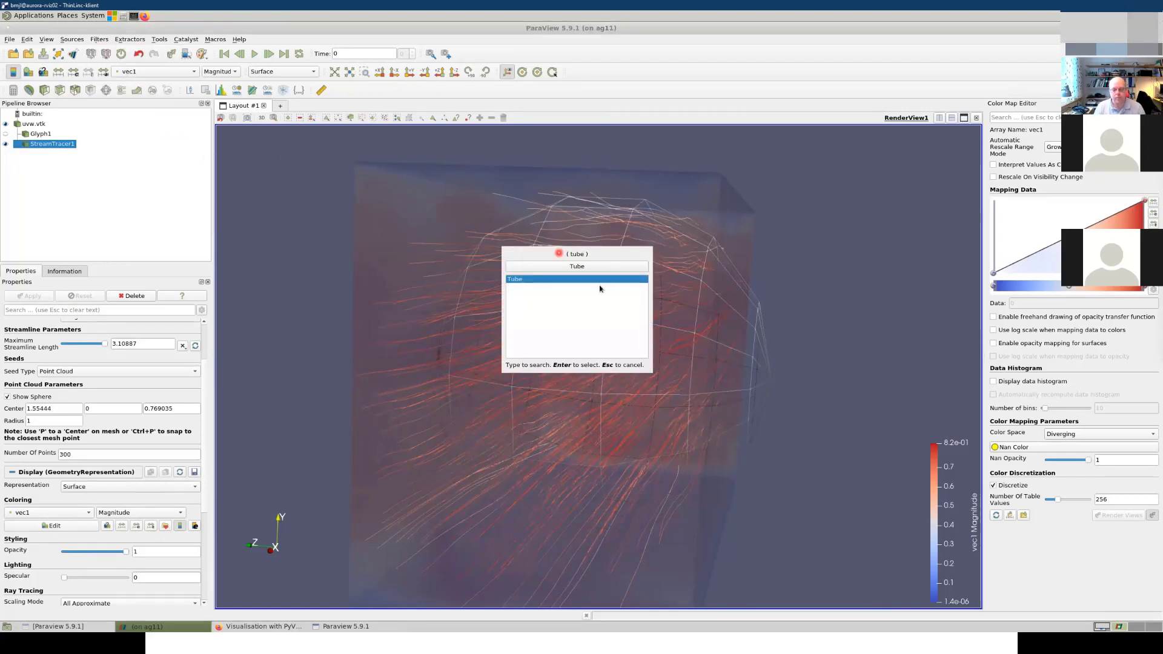
pyautogui.press('Return')
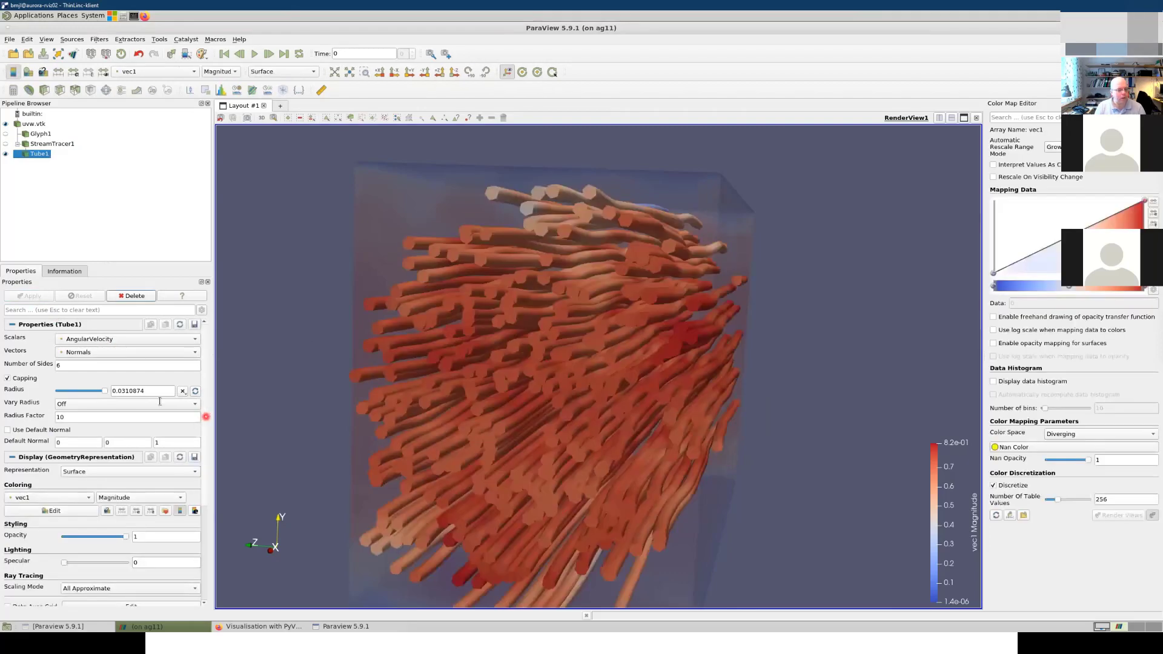
# Step: Reduce the Tube filter's radius to about 0.013, apply it, and inspect the tubes from another angle
pyautogui.moveTo(105, 394); pyautogui.dragTo(78, 394)
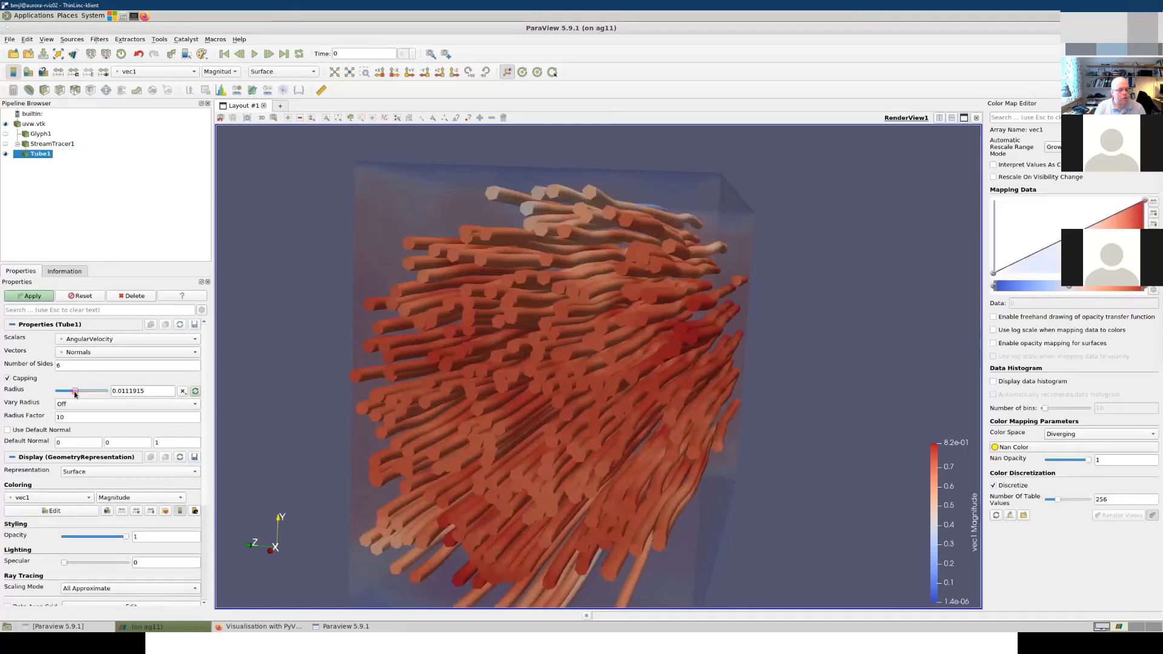
pyautogui.click(31, 296)
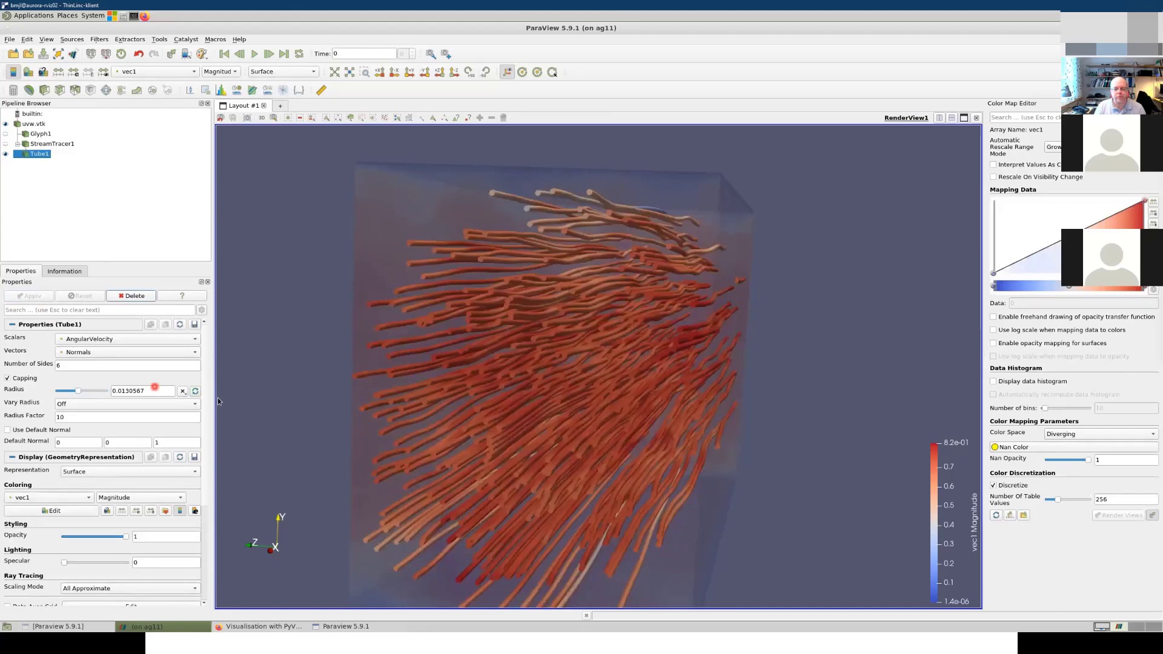
pyautogui.moveTo(423, 412); pyautogui.dragTo(623, 413)
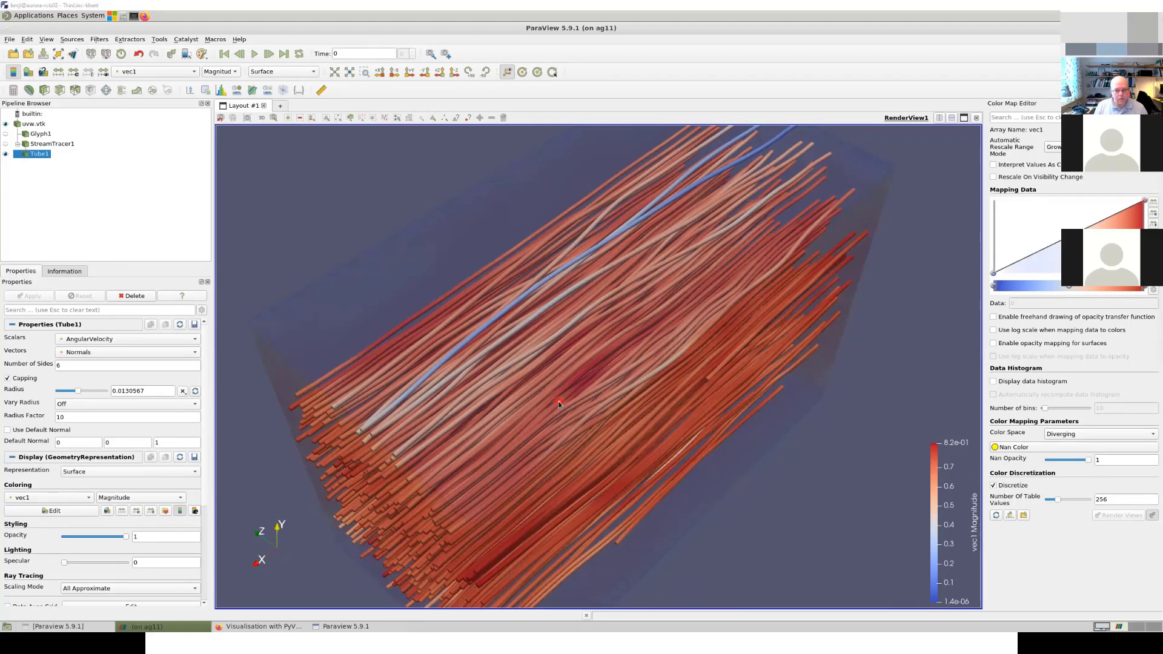
# Step: Switch to the Visualisation with PyVTK notebook in Firefox and read through the Example 9 elevation data code
pyautogui.press('super+Tab')
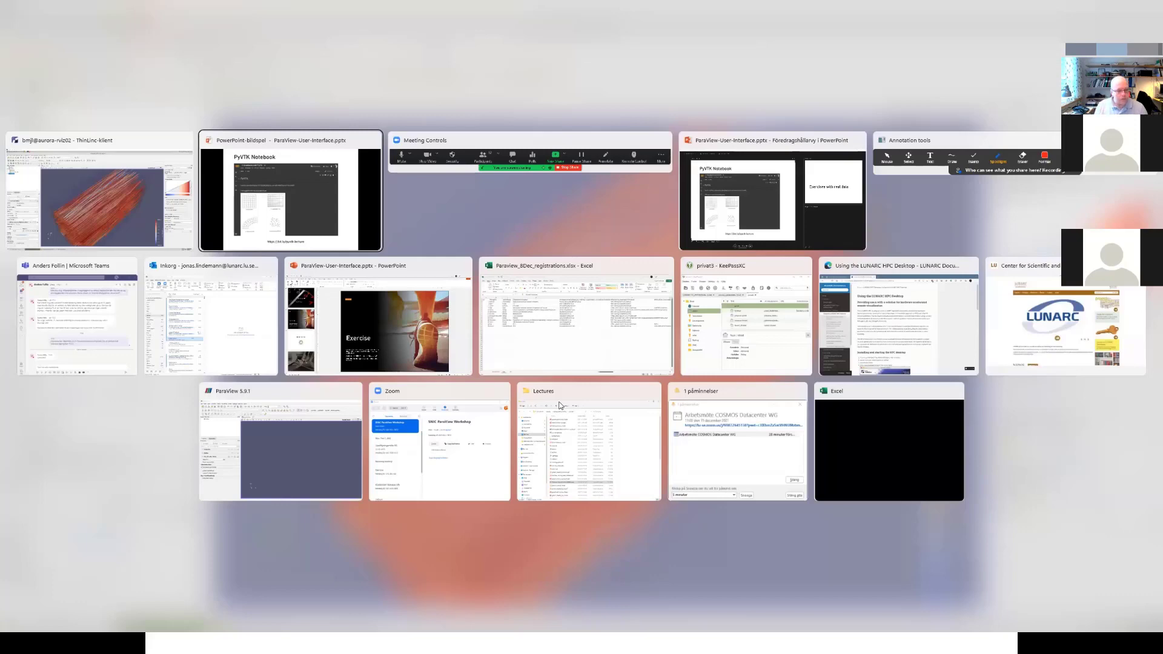
pyautogui.press('Escape')
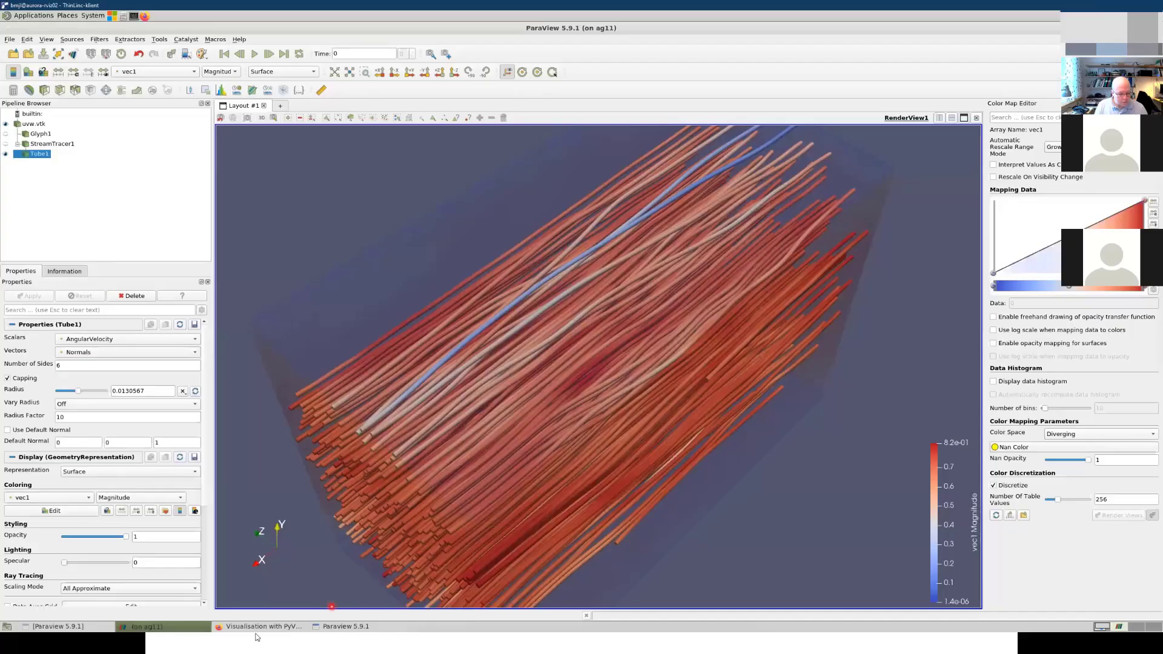
pyautogui.click(260, 626)
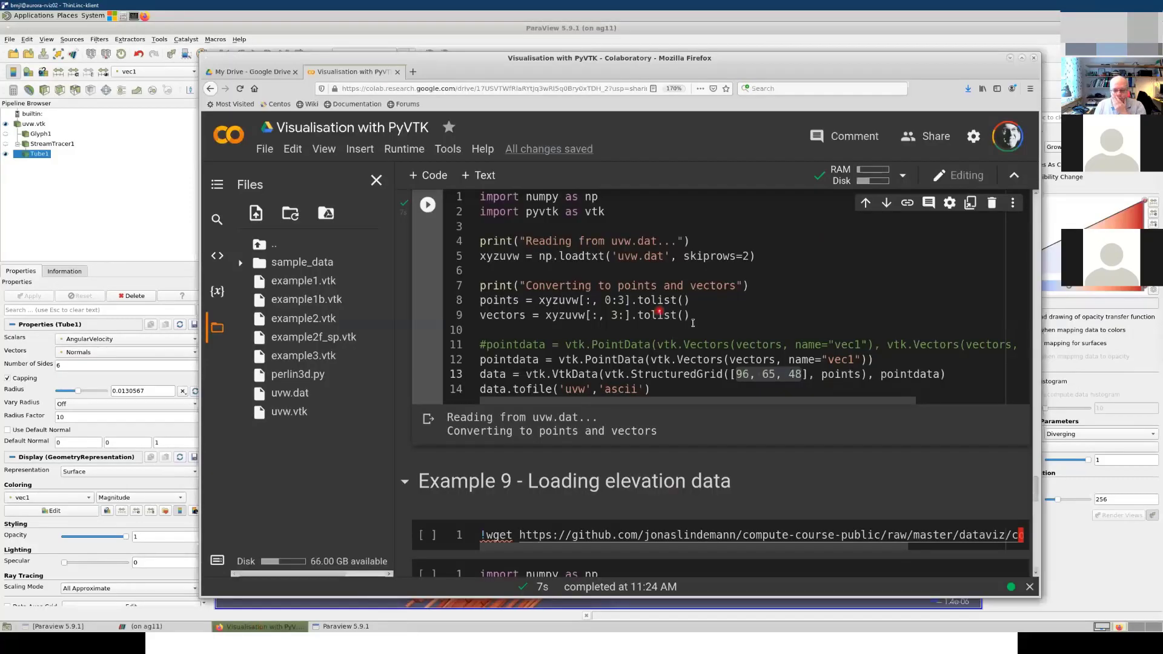
pyautogui.scroll(-5, 702, 329)
pyautogui.scroll(-1, 701, 329)
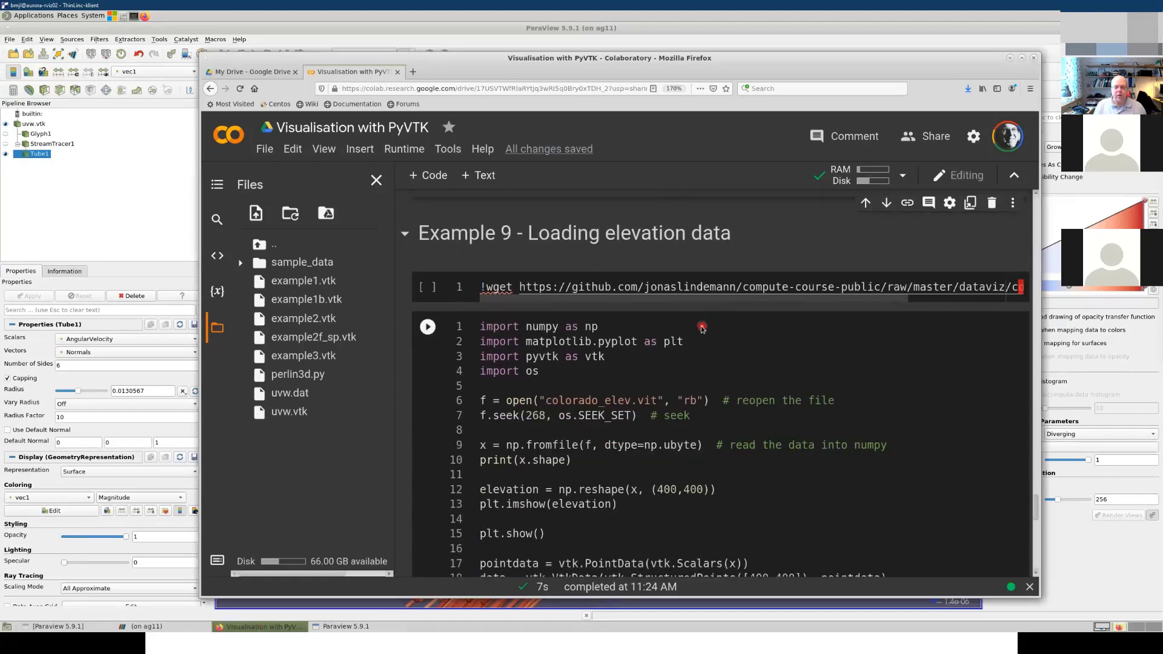
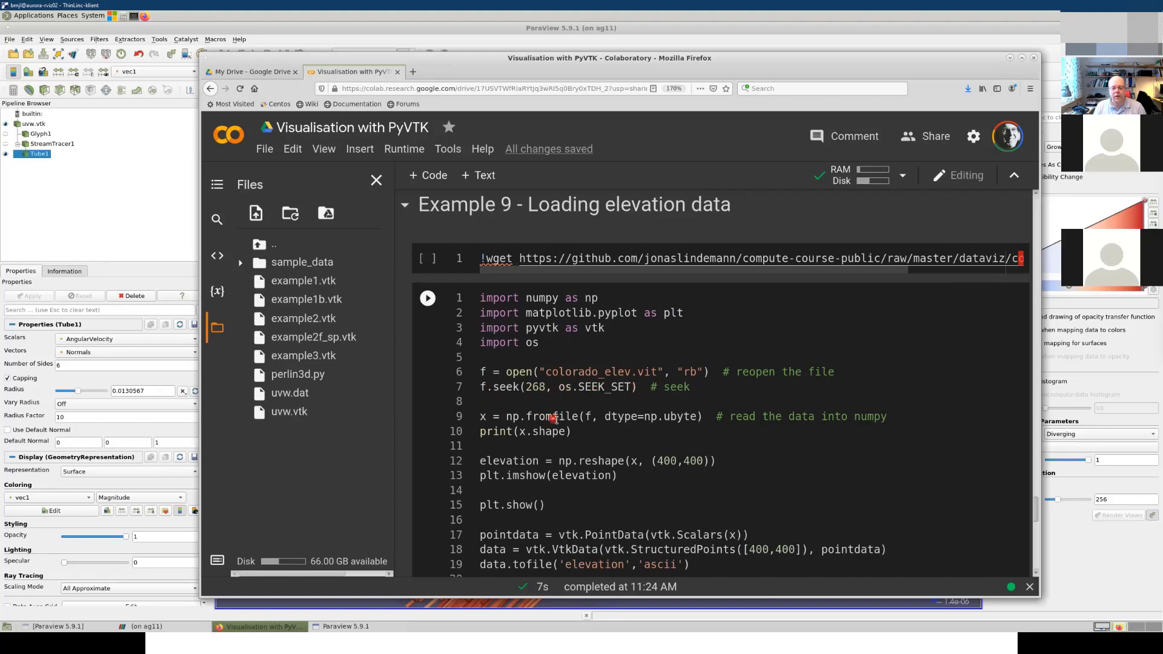
pyautogui.scroll(-1, 606, 419)
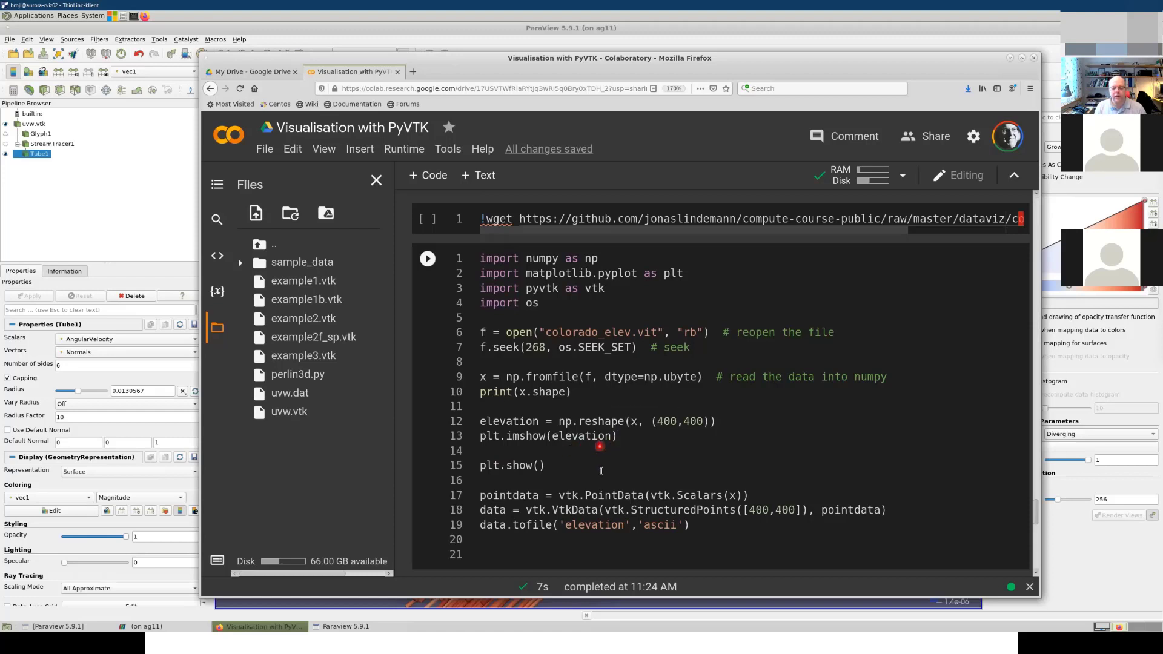
pyautogui.scroll(-1, 601, 470)
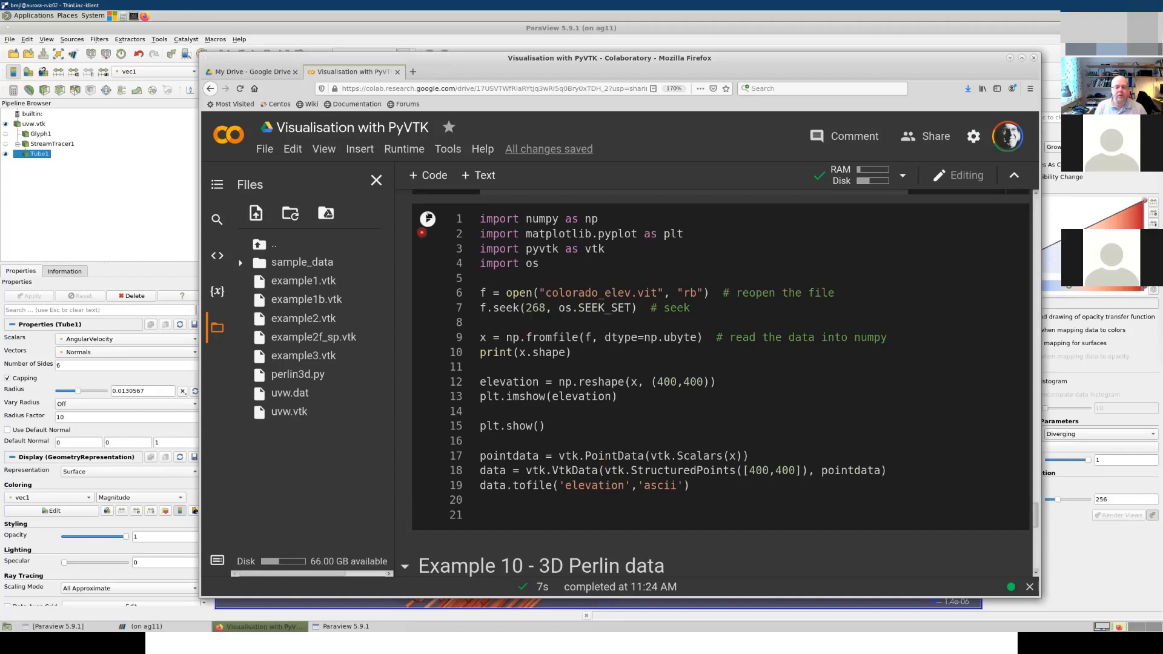
# Step: Try to run the Example 9 elevation conversion cell, and run the wget cell that downloads colorado_elev.vit
pyautogui.click(427, 219)
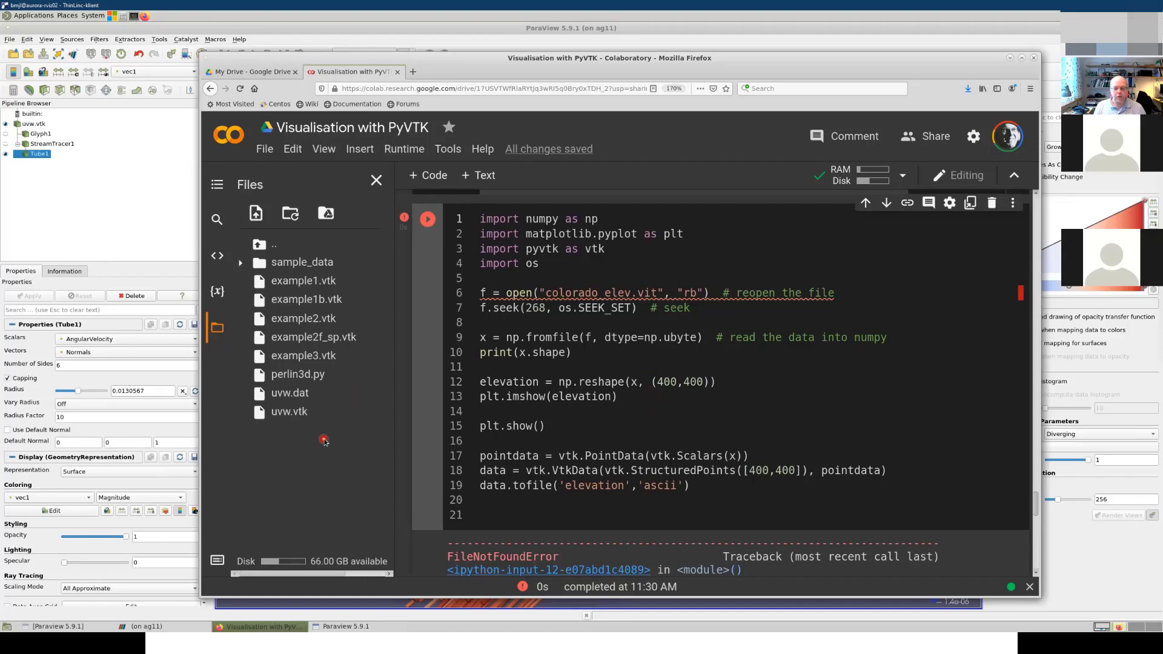
pyautogui.scroll(2, 430, 393)
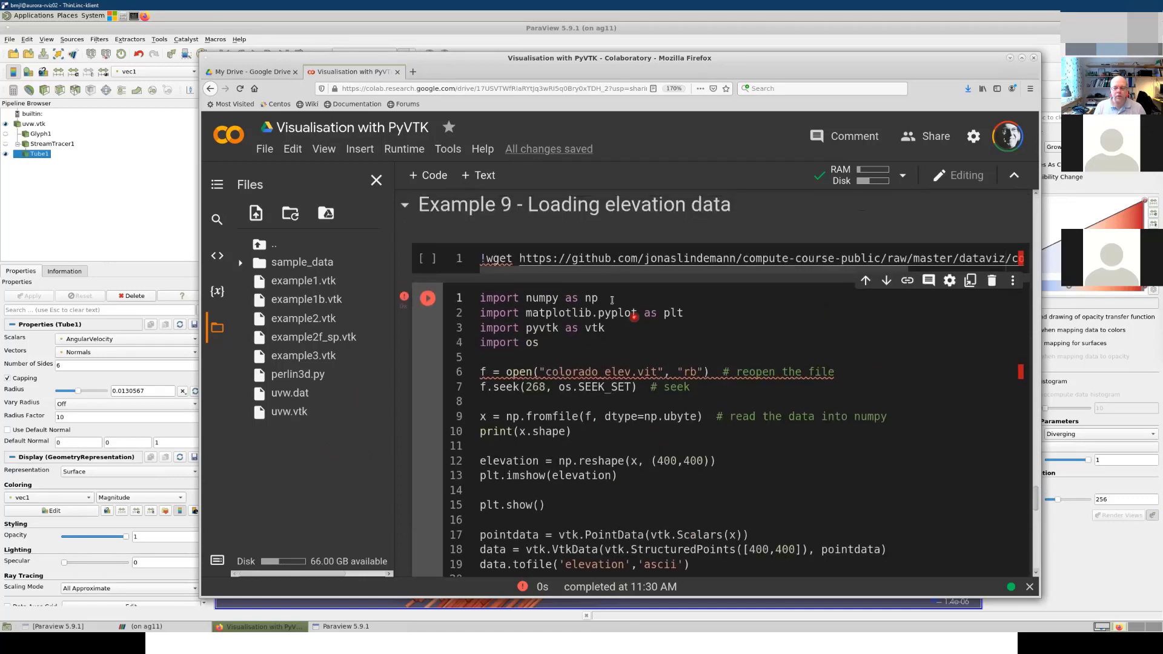
pyautogui.click(427, 259)
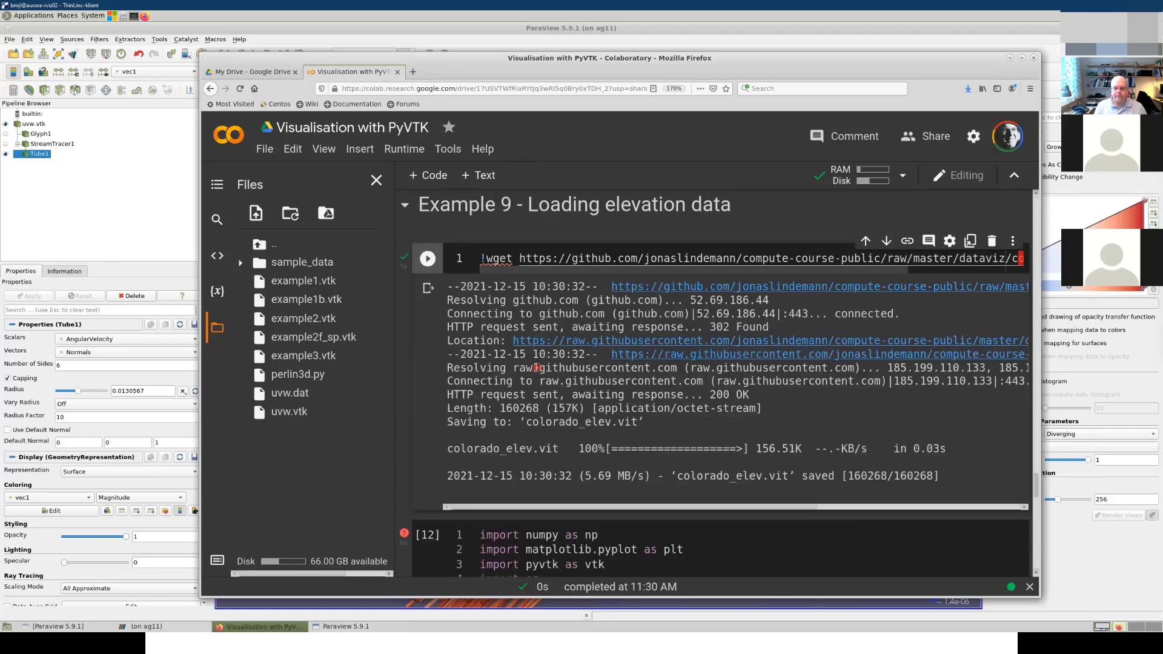
# Step: Run the Example 9 conversion cell again to plot the elevation data and write it as an ASCII VTK file
pyautogui.scroll(-2, 646, 376)
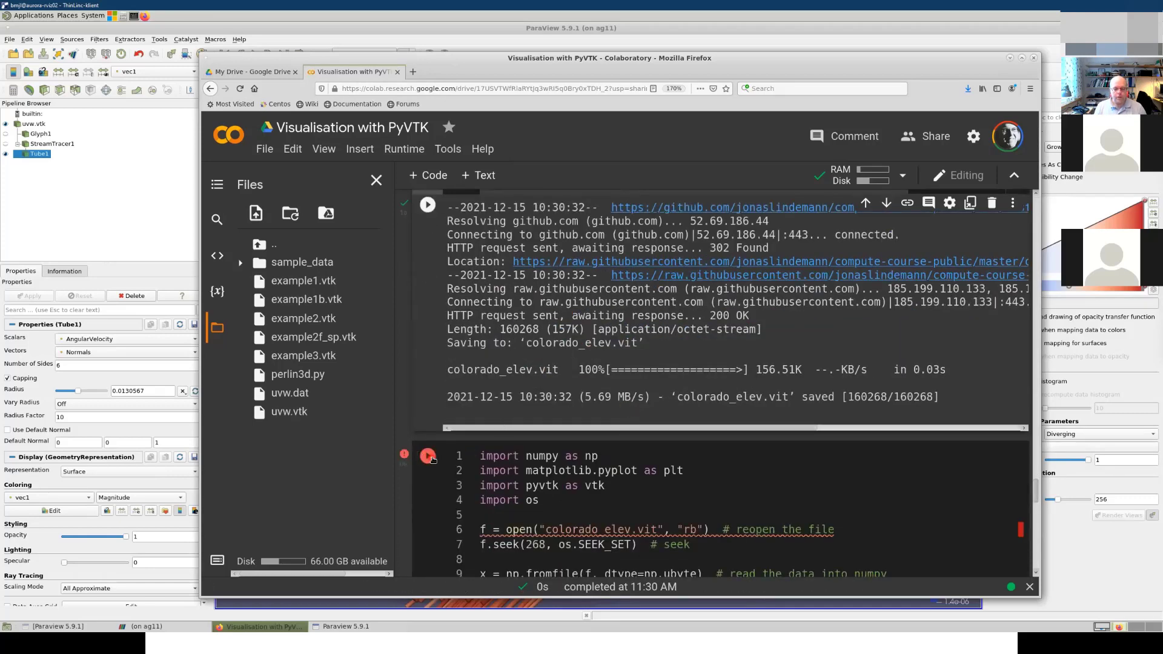
pyautogui.click(432, 458)
pyautogui.scroll(-4, 749, 444)
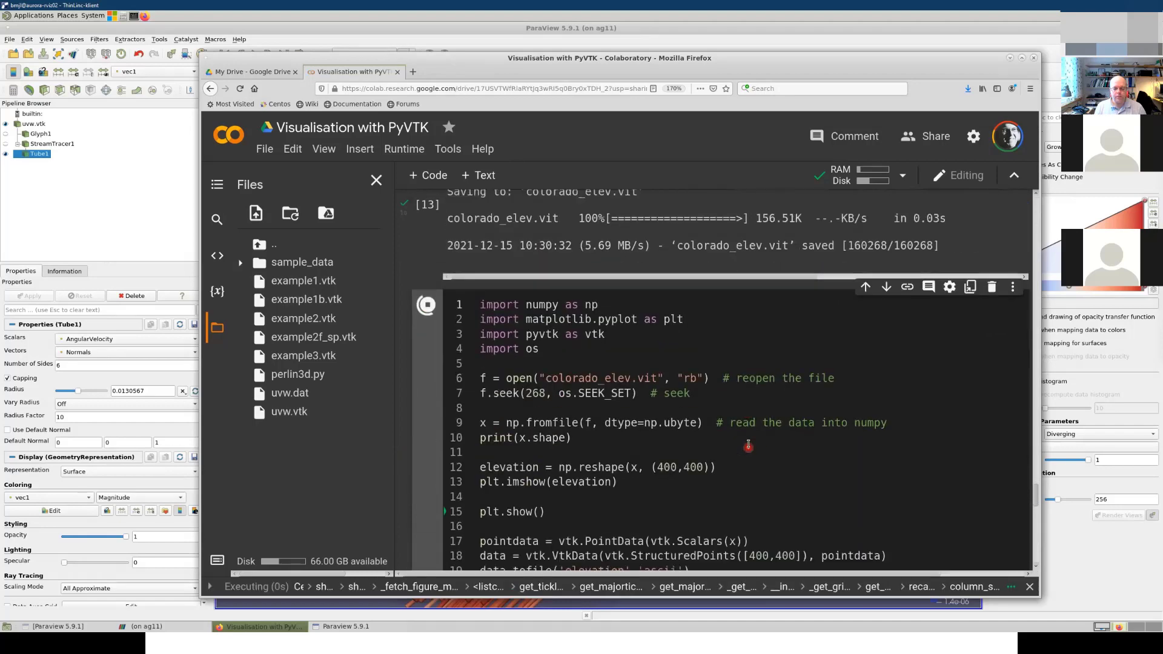
pyautogui.scroll(-2, 750, 444)
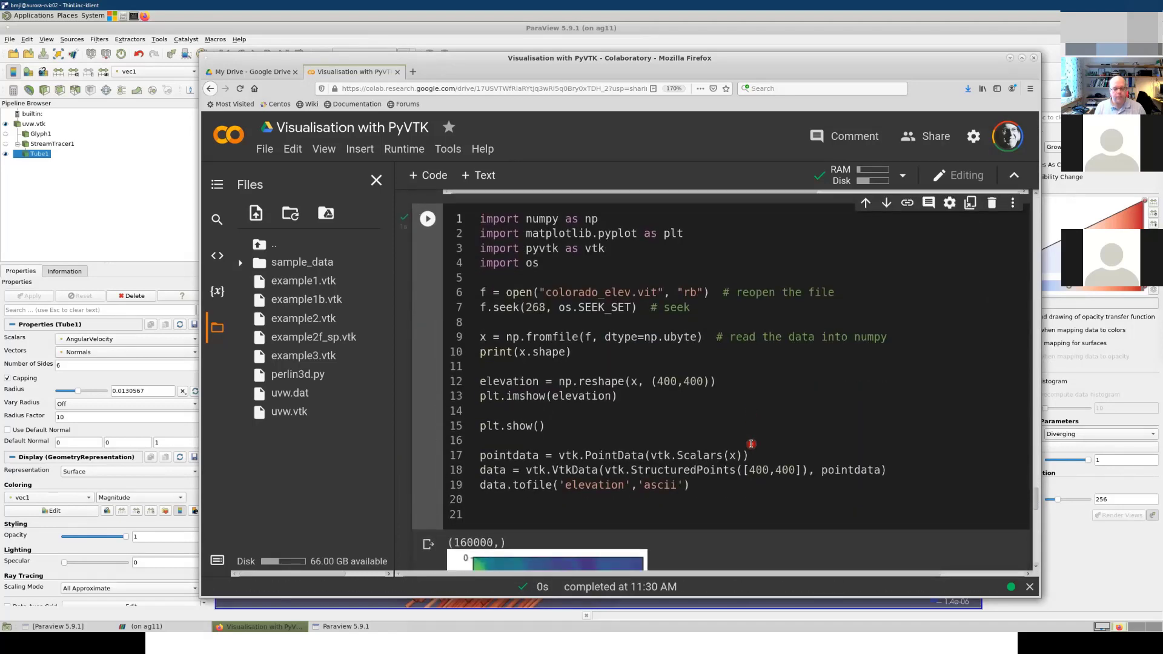
# Step: Refresh the notebook's file list and download elevation.vtk into the paraview-workshop folder
pyautogui.click(218, 294)
pyautogui.click(218, 331)
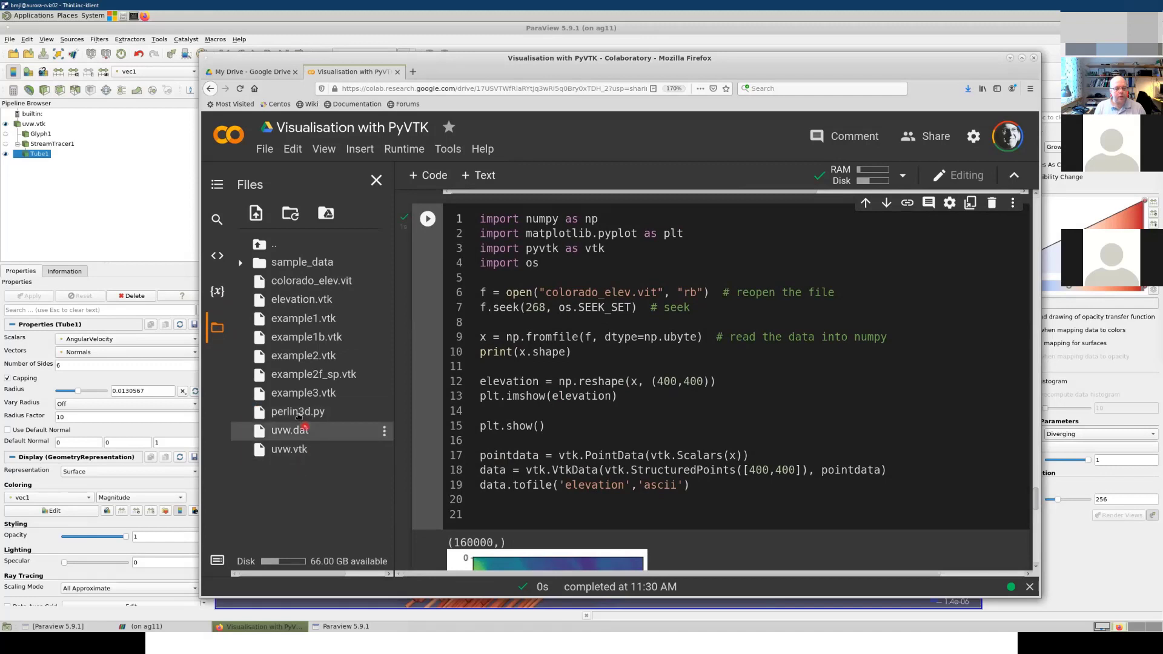
pyautogui.click(384, 299)
pyautogui.click(449, 321)
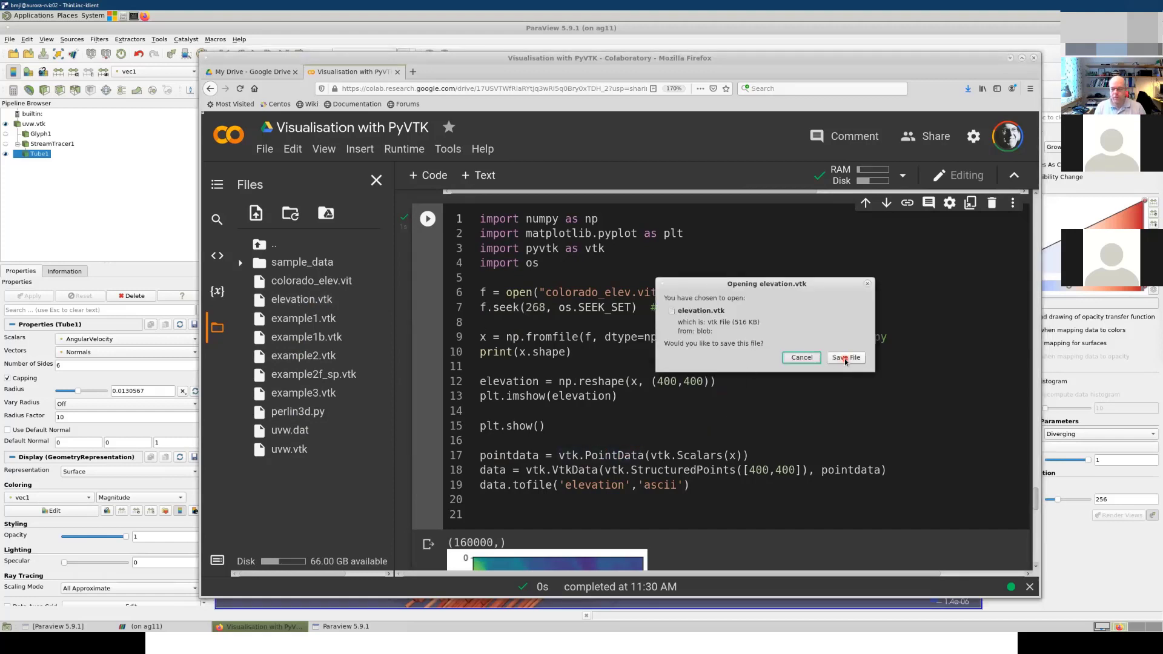
pyautogui.click(846, 359)
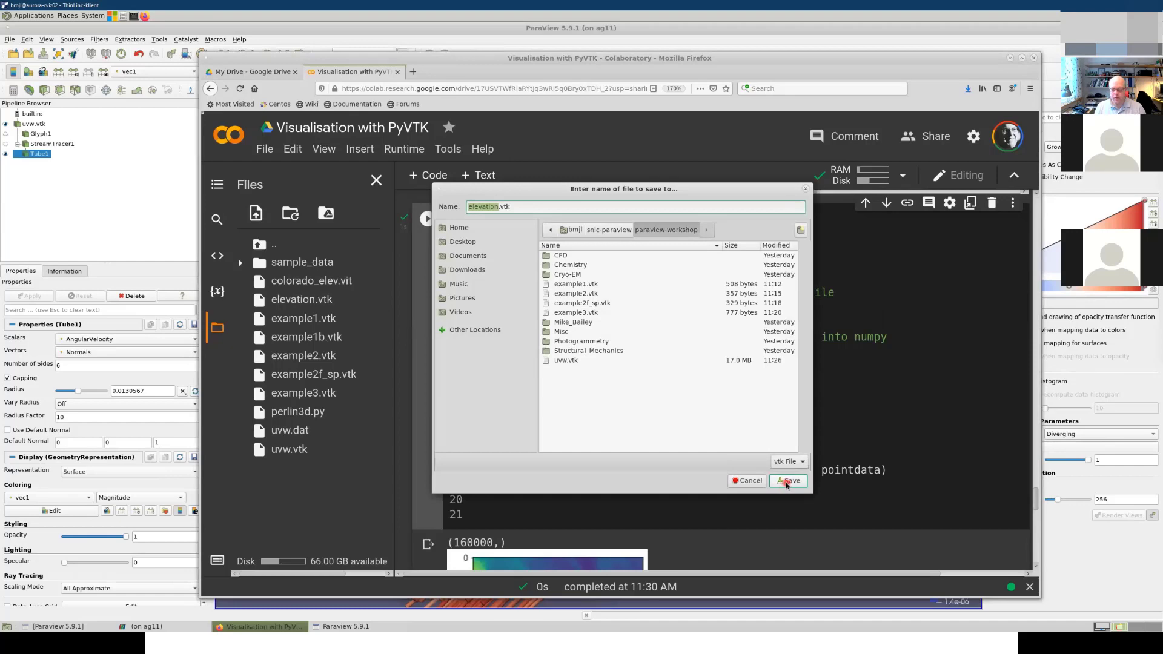
pyautogui.click(786, 482)
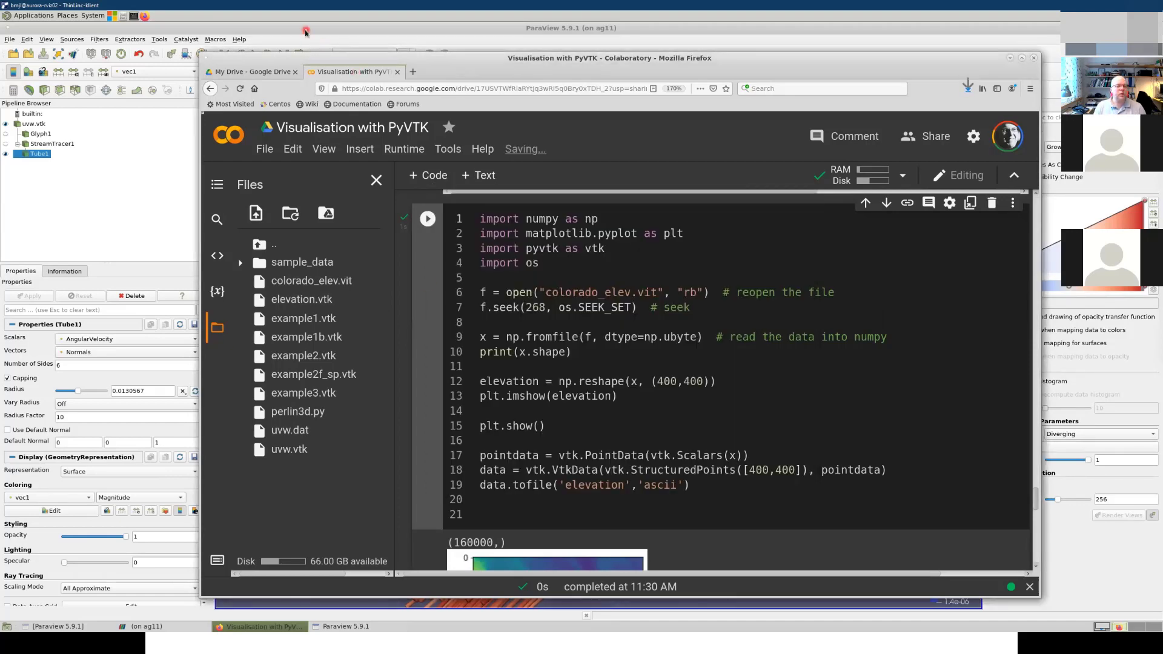
# Step: Switch back to ParaView and reset the session to clear the uvw.vtk pipeline
pyautogui.click(306, 31)
pyautogui.click(121, 53)
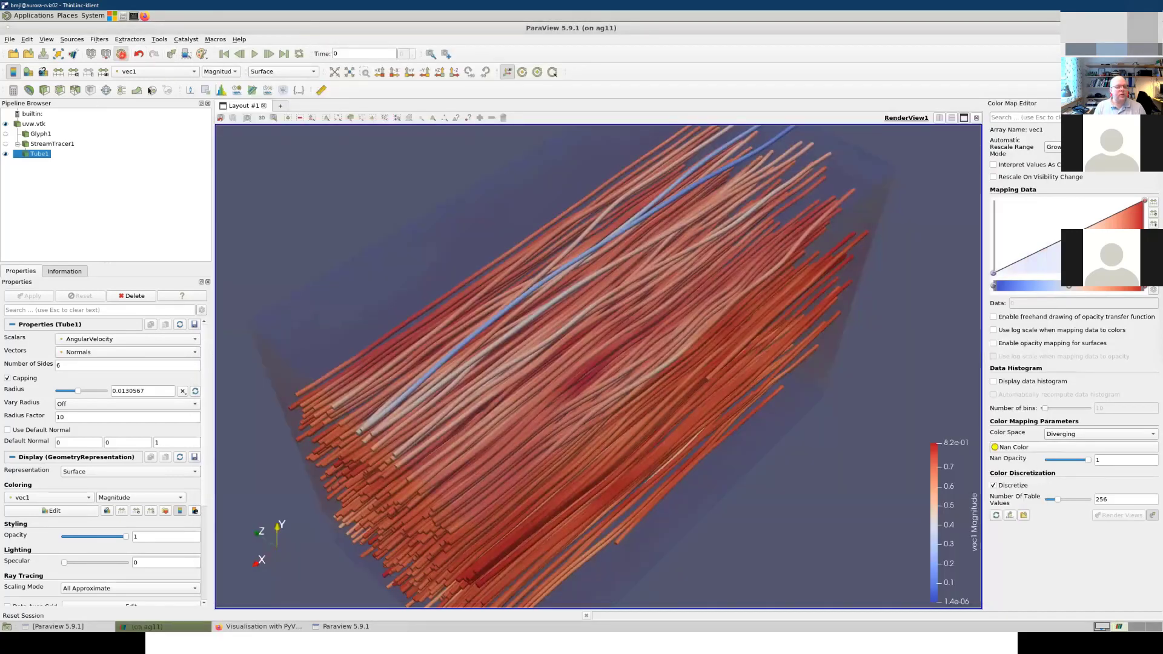
pyautogui.click(596, 328)
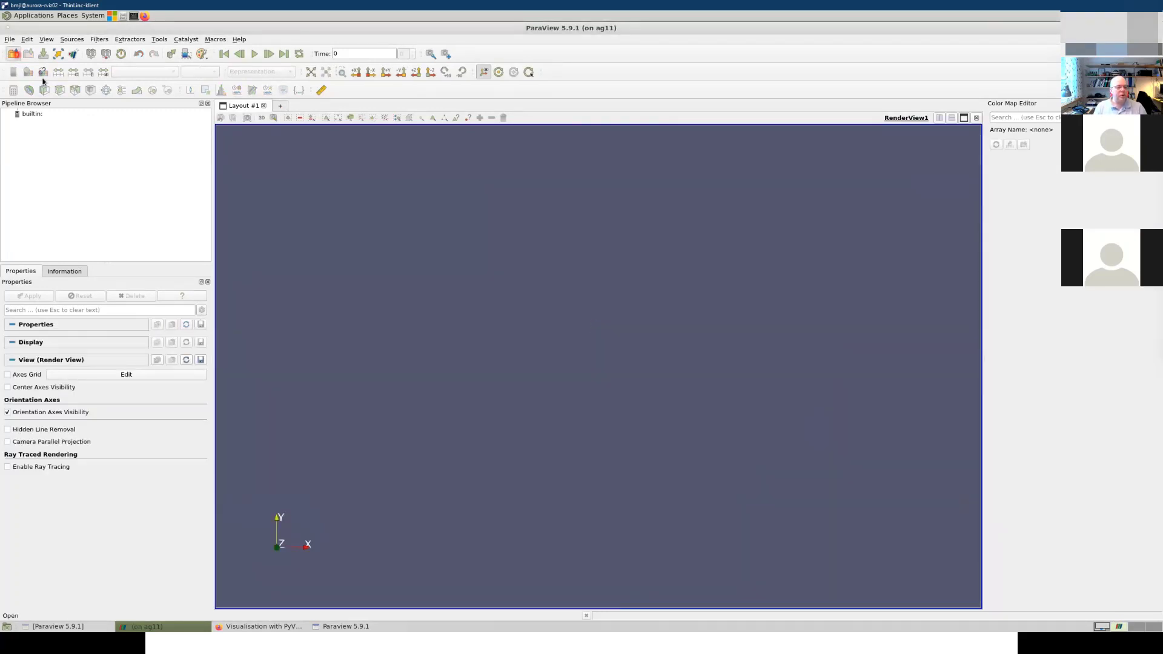
# Step: Open elevation.vtk from the paraview-workshop folder
pyautogui.click(13, 54)
pyautogui.click(155, 201)
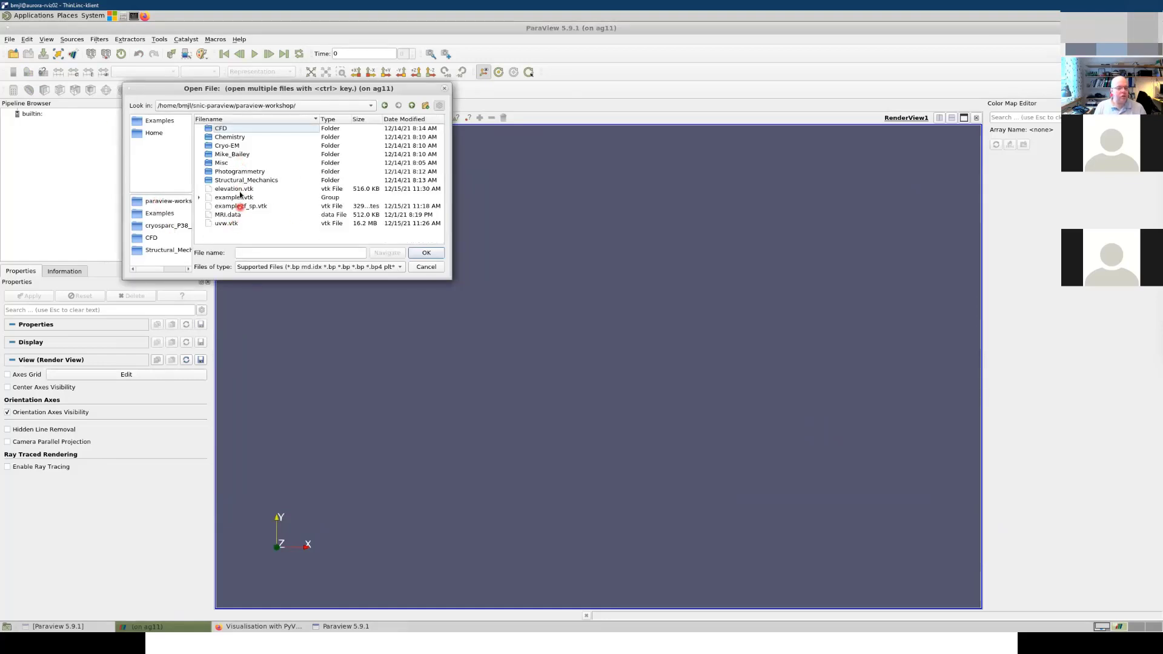
pyautogui.click(236, 189)
pyautogui.click(425, 253)
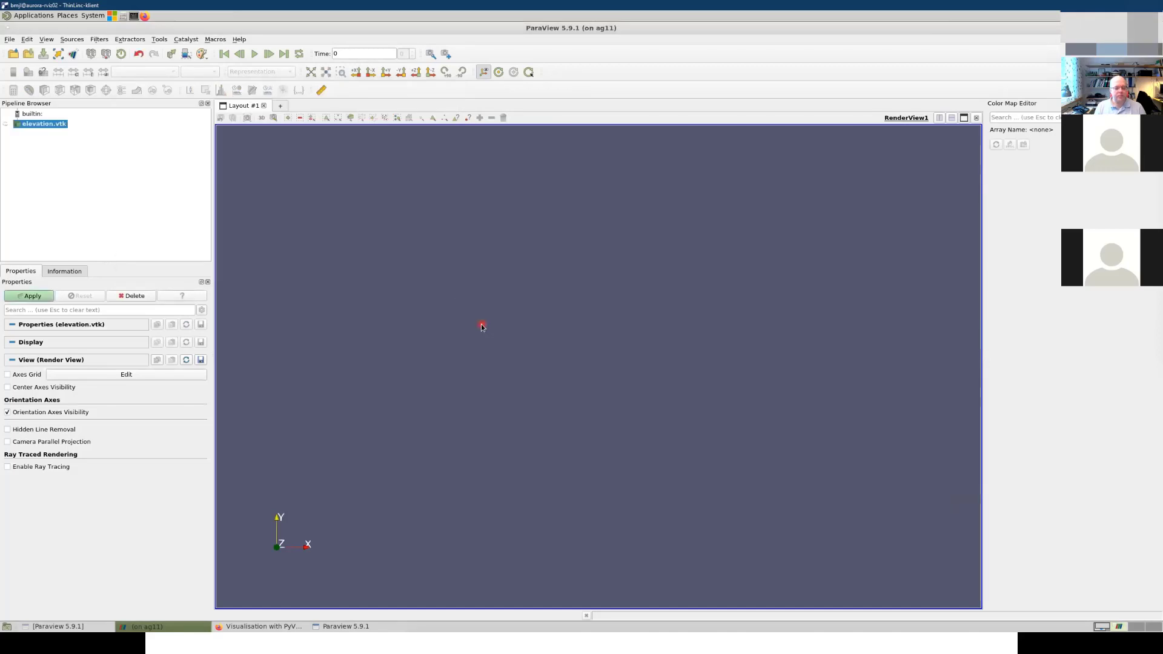
# Step: Load the elevation dataset into the render view and compare it with the Example 9 plot in the notebook
pyautogui.click(46, 297)
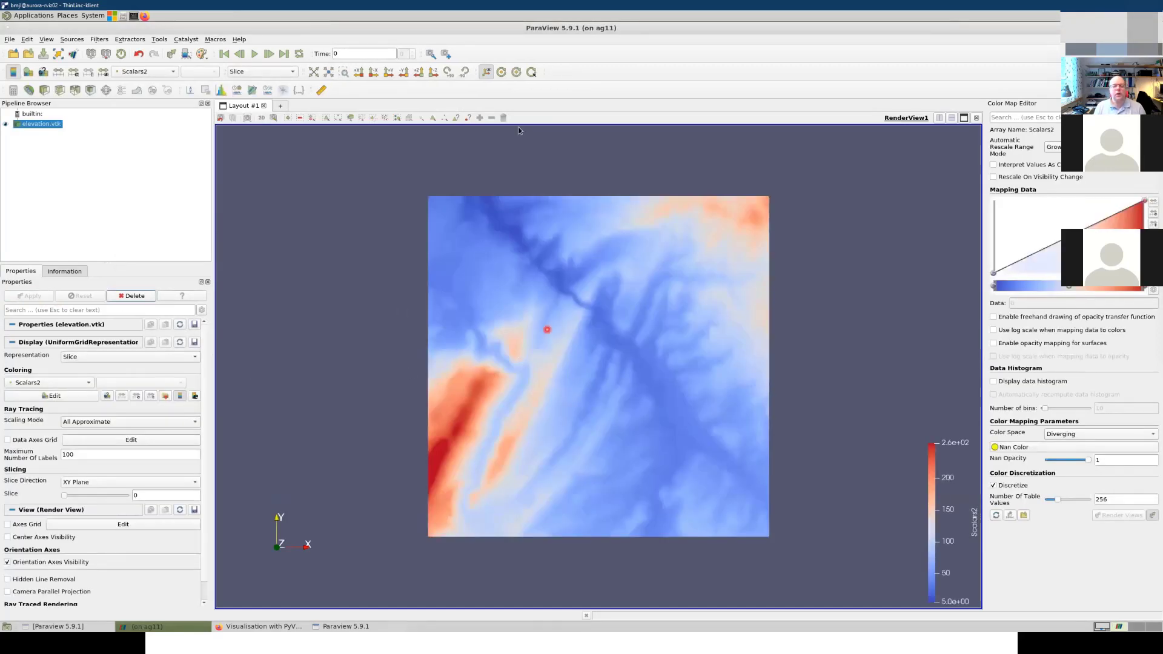
pyautogui.click(261, 626)
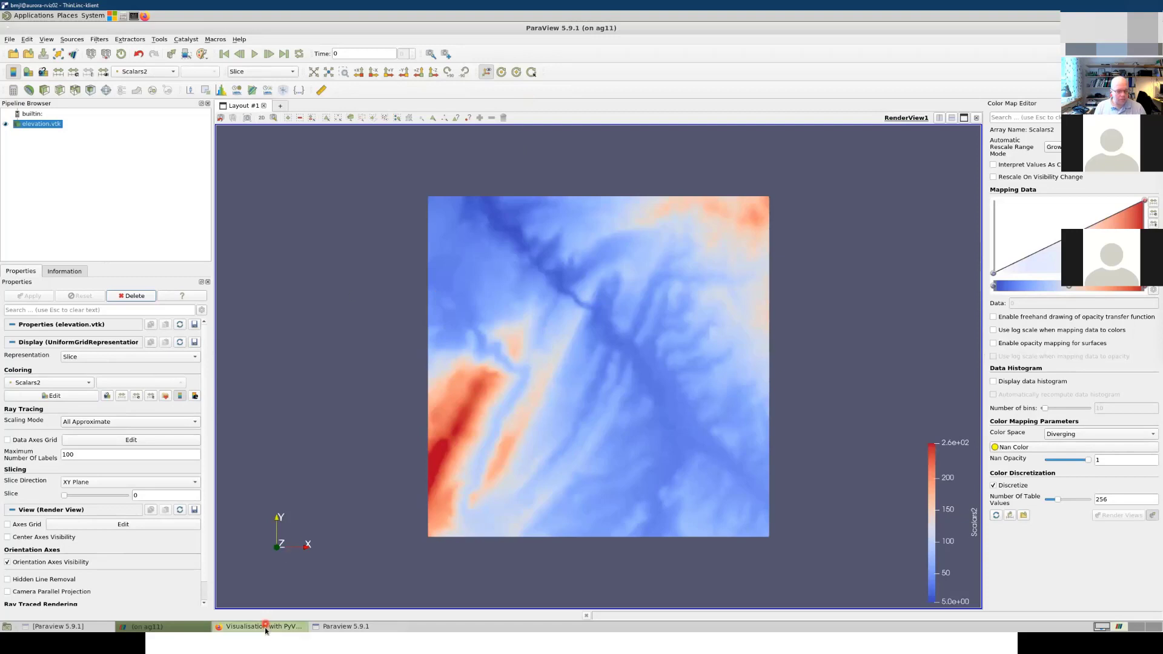
pyautogui.scroll(-5, 635, 468)
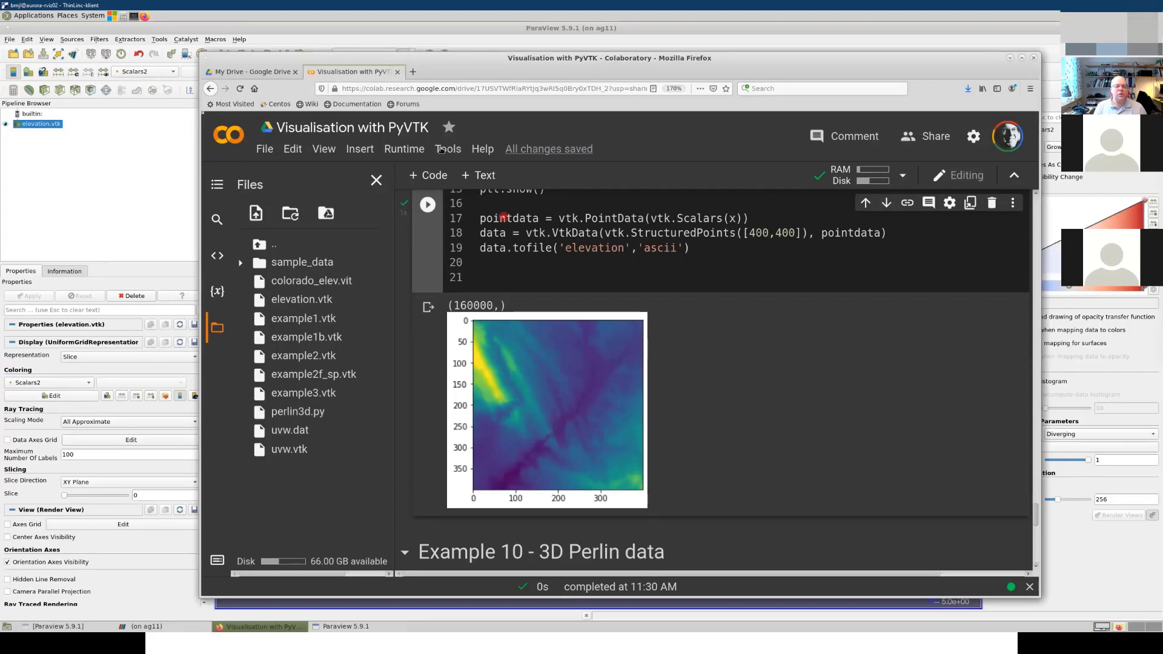
pyautogui.click(244, 35)
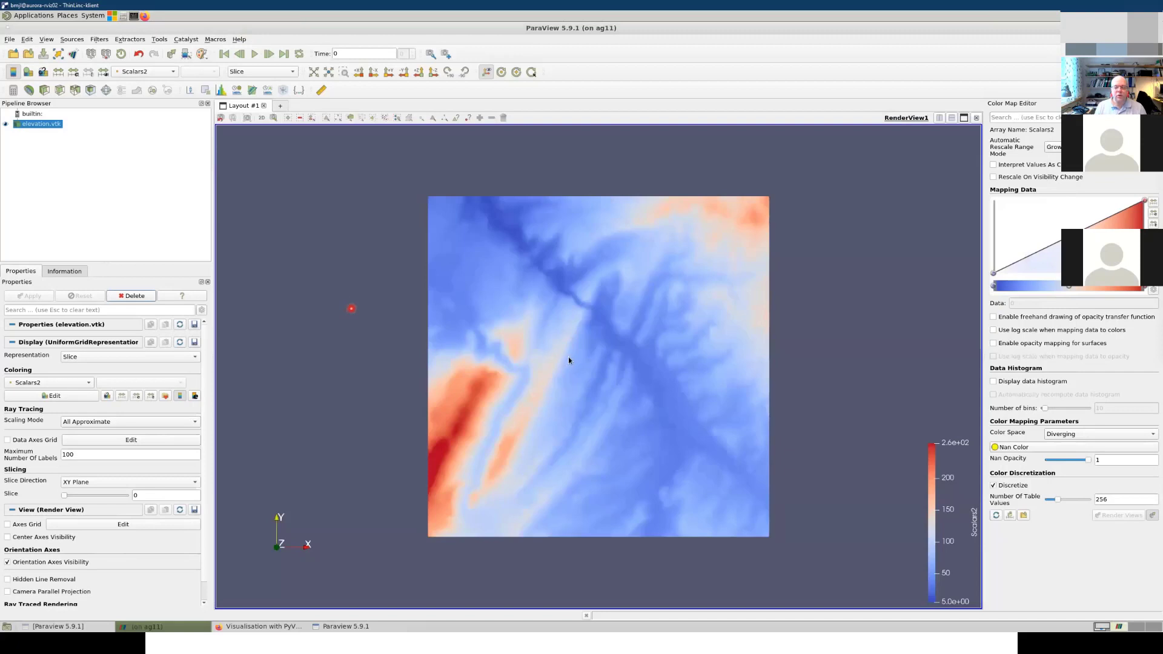
# Step: Switch the render view to 3D interaction and tilt the elevation plane into a perspective view
pyautogui.moveTo(554, 344); pyautogui.dragTo(617, 335)
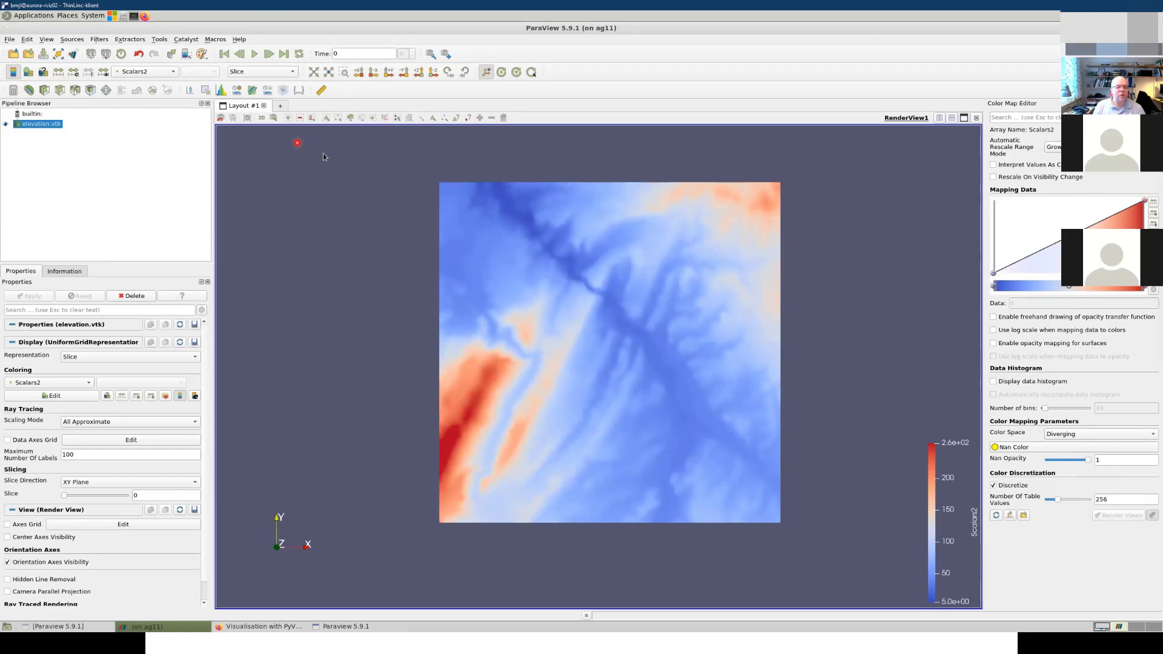
pyautogui.click(261, 118)
pyautogui.scroll(10, 598, 358)
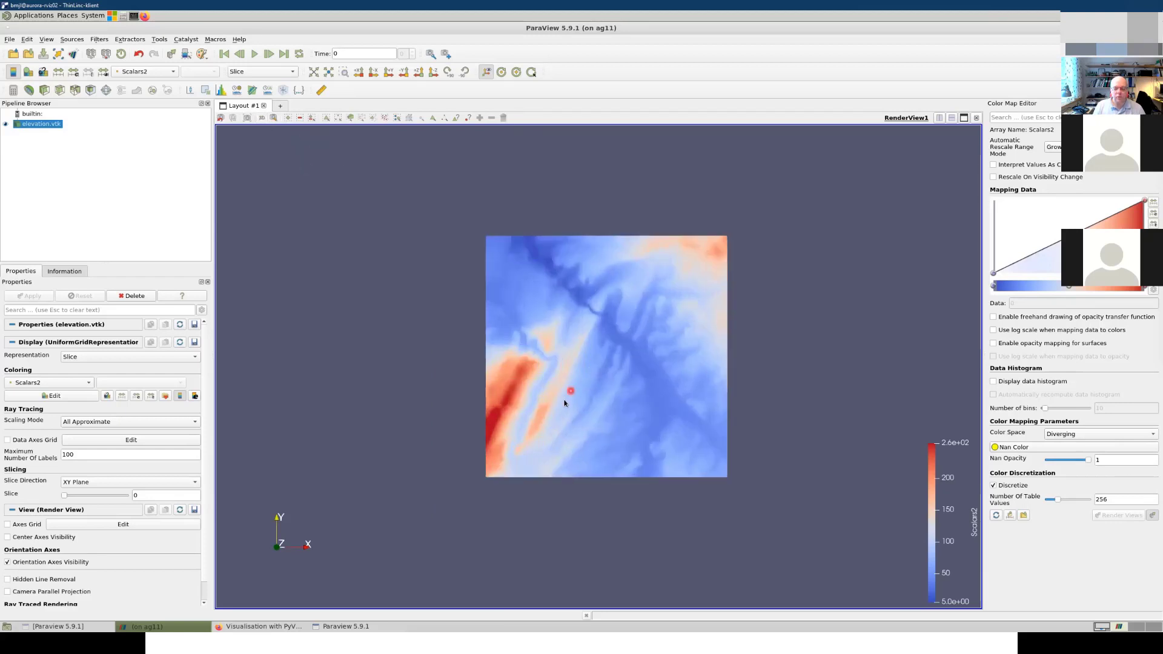
pyautogui.moveTo(564, 403)
pyautogui.mouseDown()
pyautogui.moveTo(555, 317)
pyautogui.moveTo(627, 339)
pyautogui.moveTo(621, 361)
pyautogui.mouseUp()
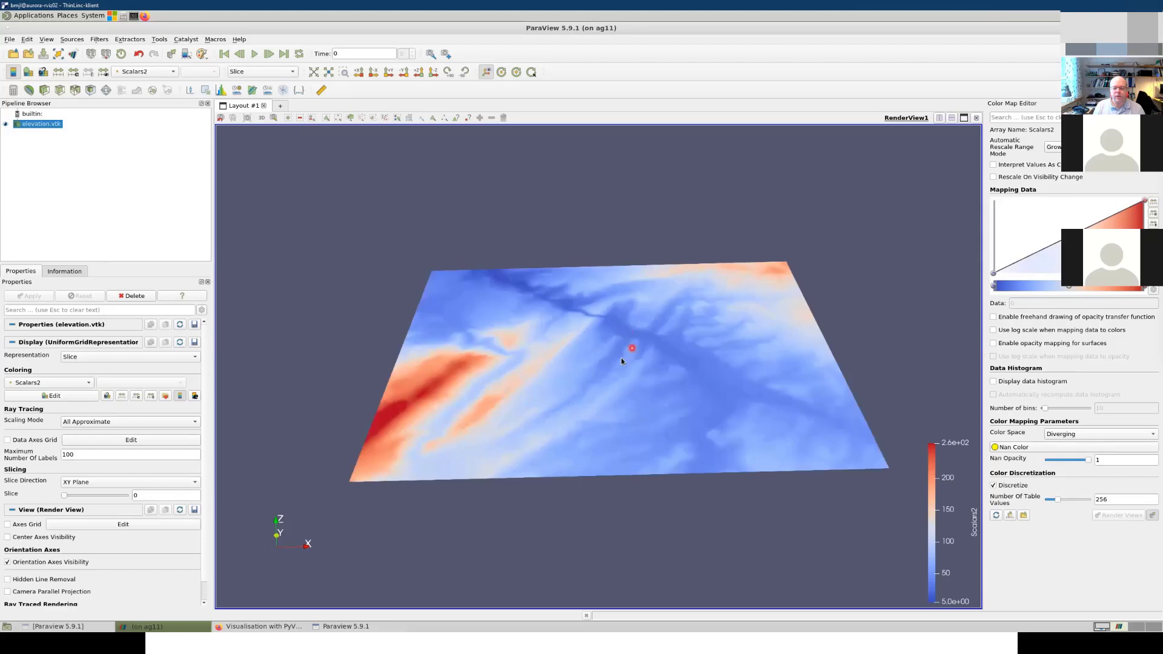
pyautogui.scroll(1, 621, 358)
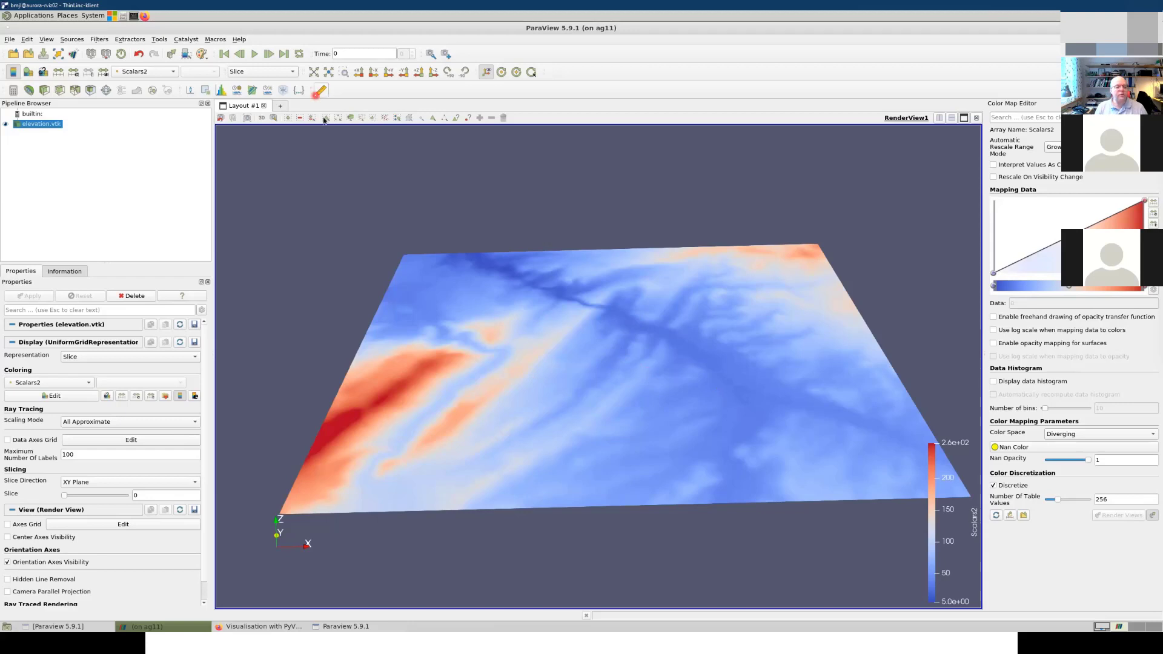
# Step: Add a Warp By Scalar filter to elevation.vtk using Scalars2 with scale factor 1, and apply it
pyautogui.click(109, 42)
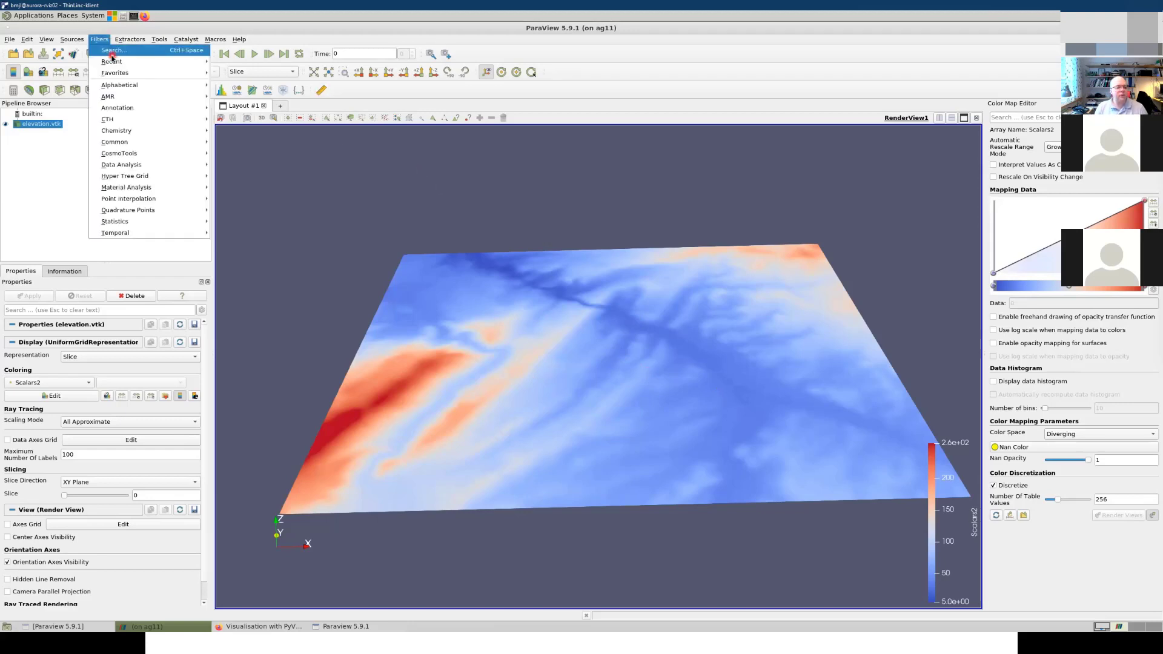
pyautogui.click(112, 50)
pyautogui.write('war')
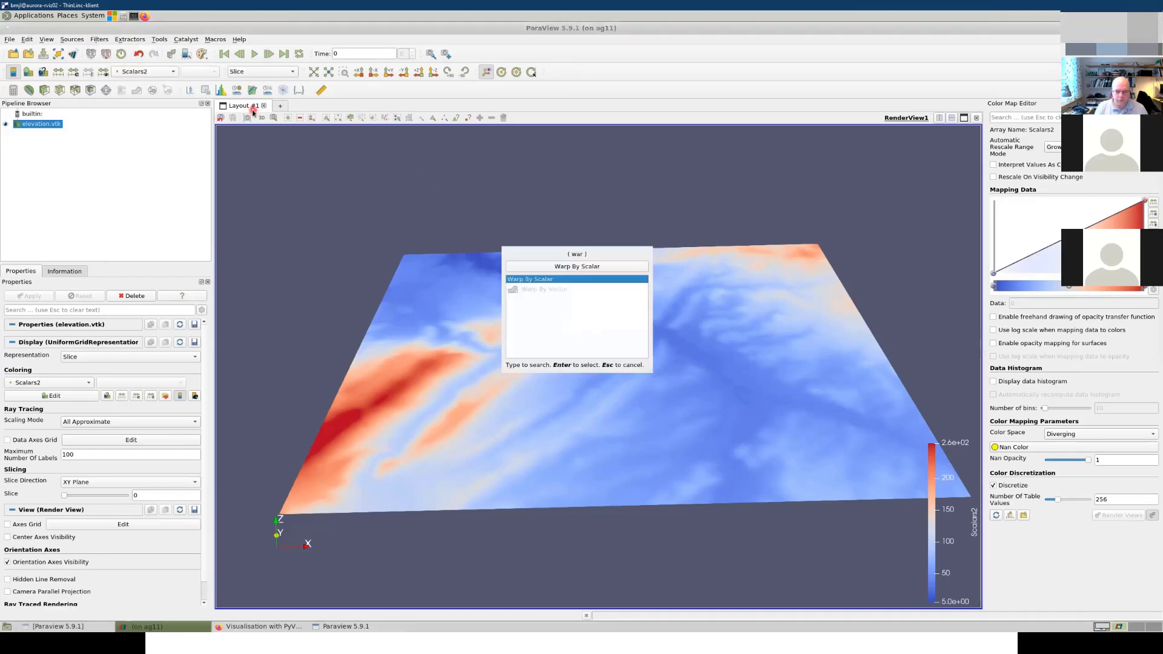
pyautogui.click(561, 267)
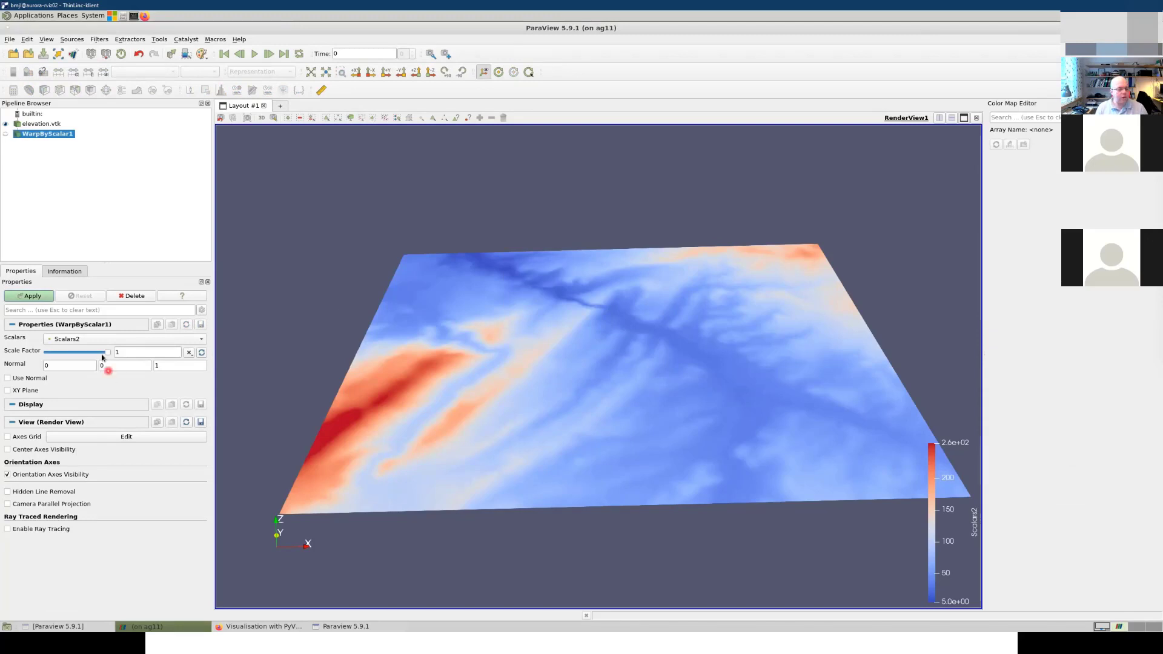
pyautogui.click(86, 340)
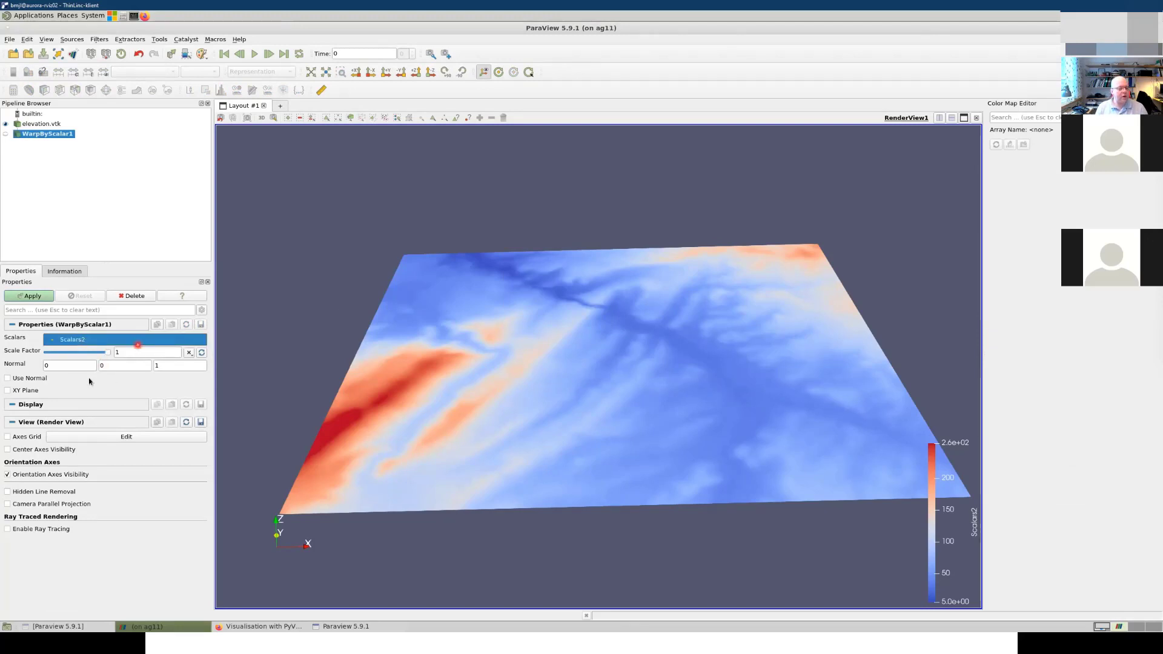
pyautogui.click(28, 355)
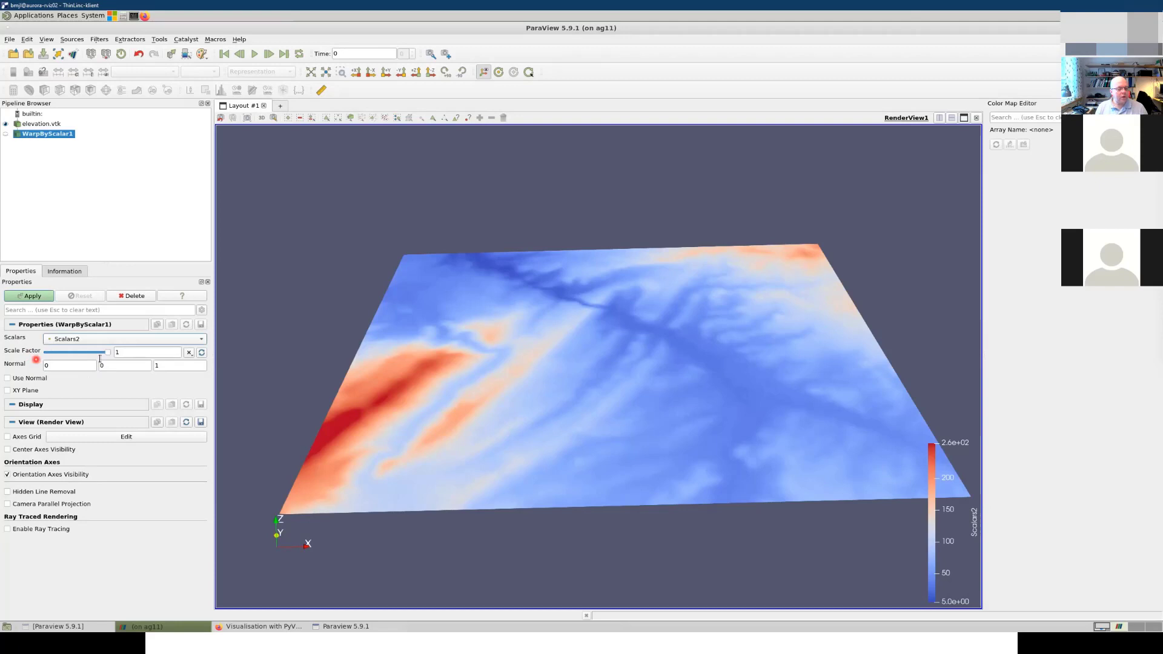
pyautogui.click(54, 295)
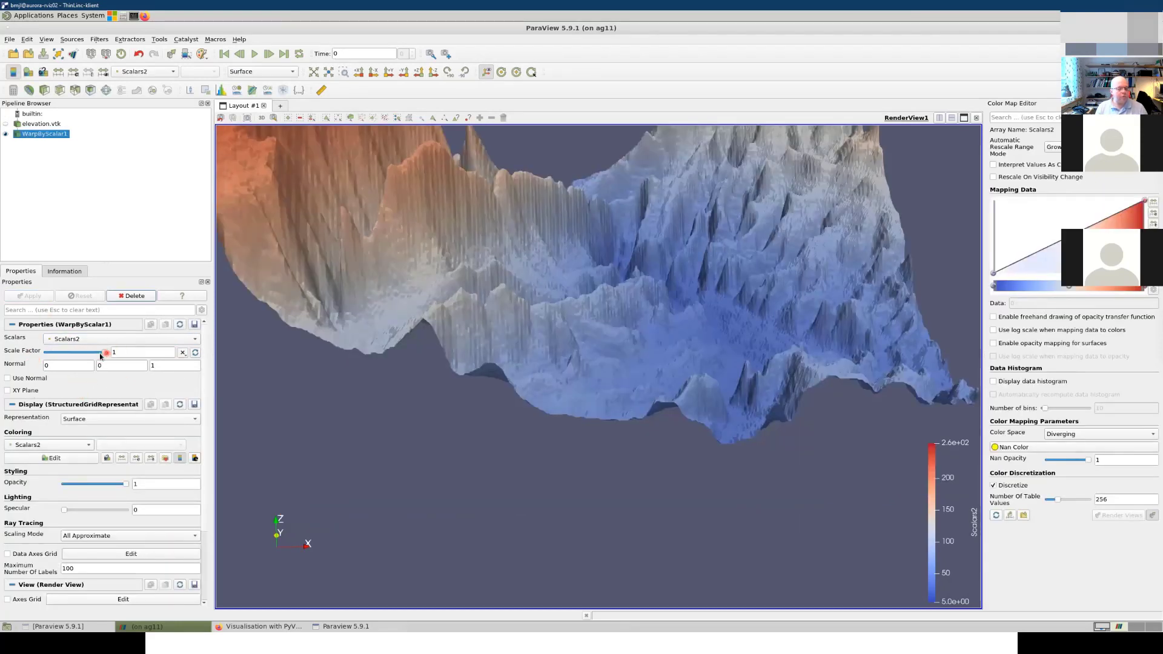
# Step: Reduce the warp's scale factor to about 0.147, apply it, and inspect the terrain relief up close
pyautogui.moveTo(105, 352); pyautogui.dragTo(66, 356)
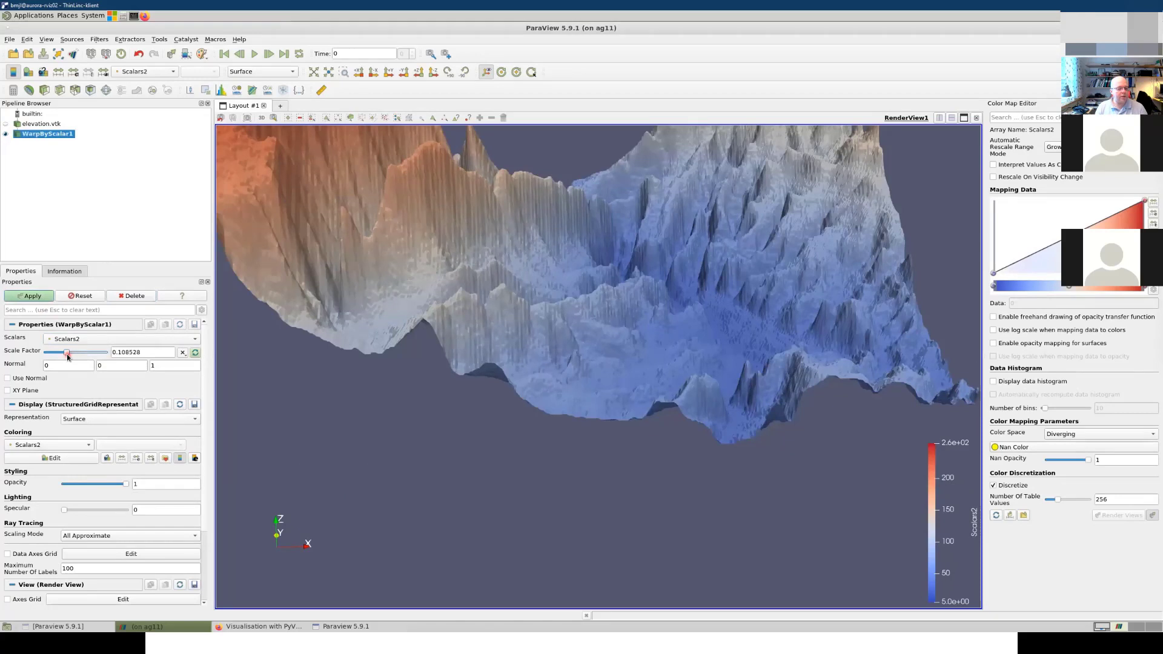
pyautogui.click(28, 295)
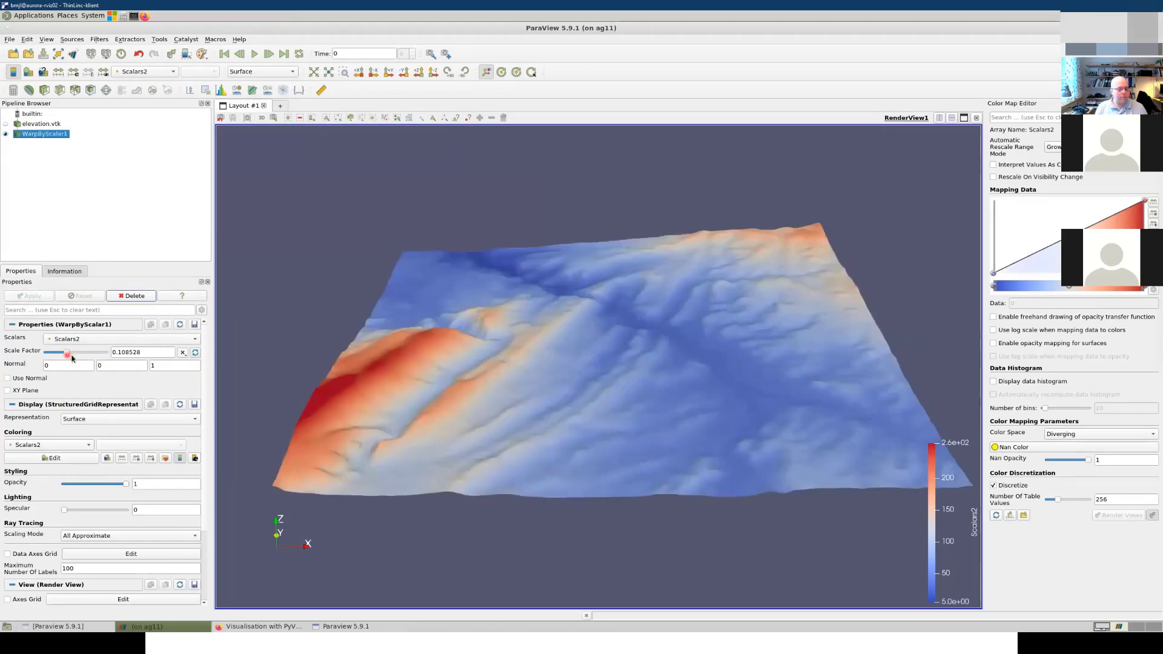
pyautogui.moveTo(66, 353); pyautogui.dragTo(74, 357)
pyautogui.click(30, 295)
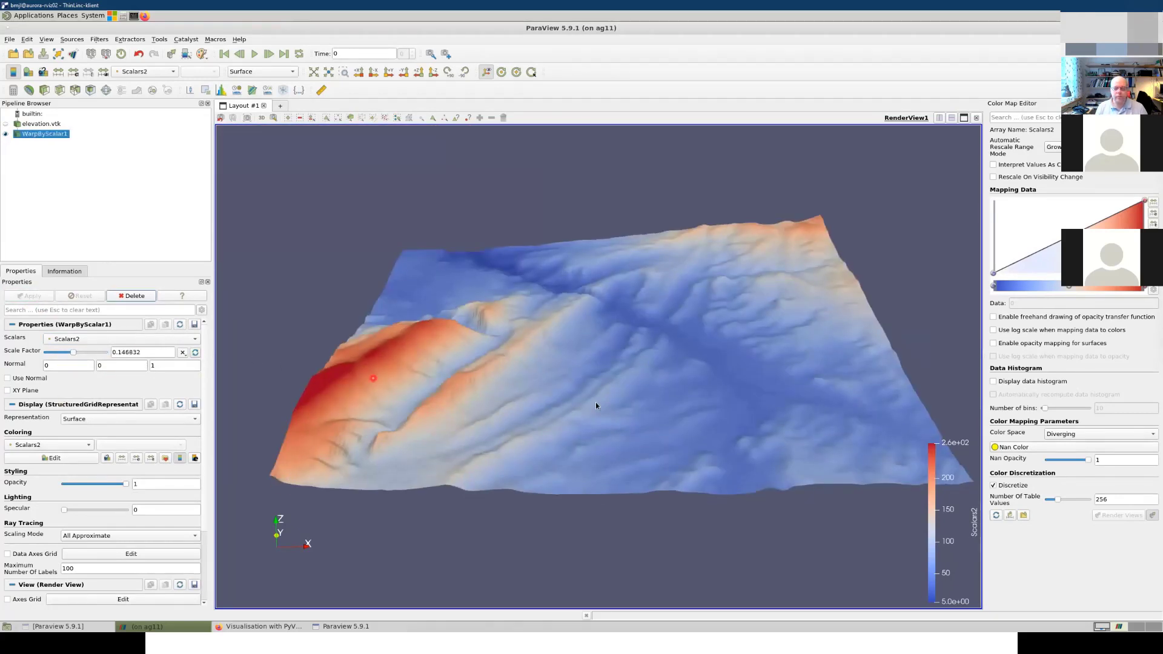
pyautogui.moveTo(595, 402)
pyautogui.mouseDown()
pyautogui.moveTo(659, 451)
pyautogui.moveTo(540, 394)
pyautogui.moveTo(568, 408)
pyautogui.moveTo(612, 405)
pyautogui.mouseUp()
pyautogui.scroll(6, 597, 372)
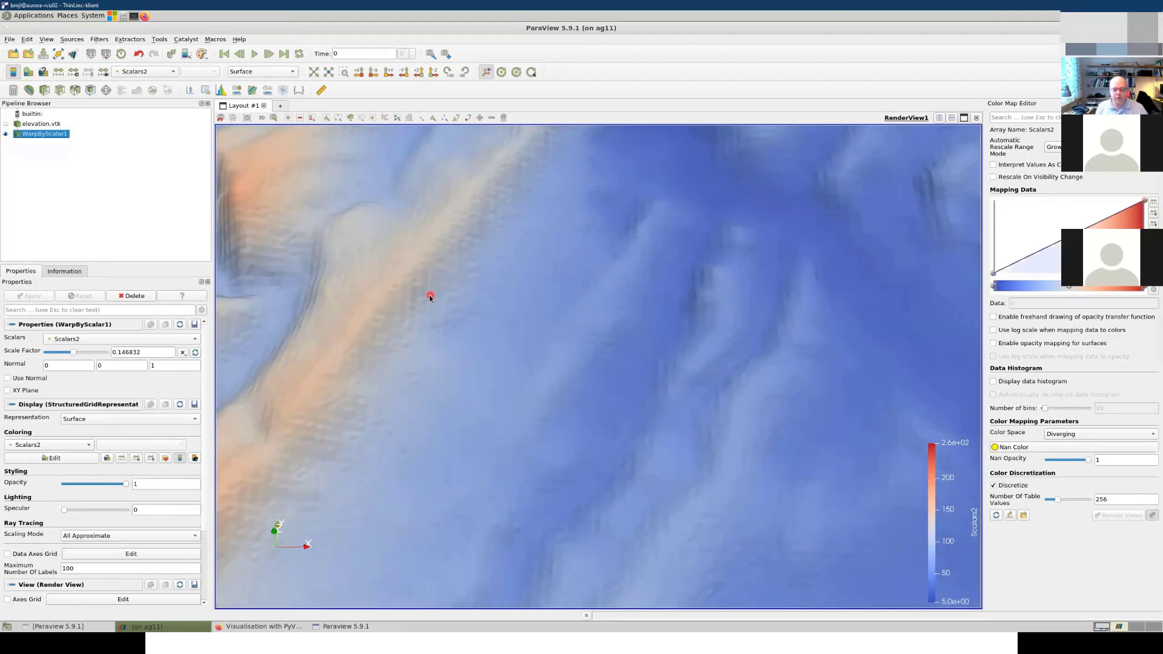
pyautogui.scroll(-5, 571, 358)
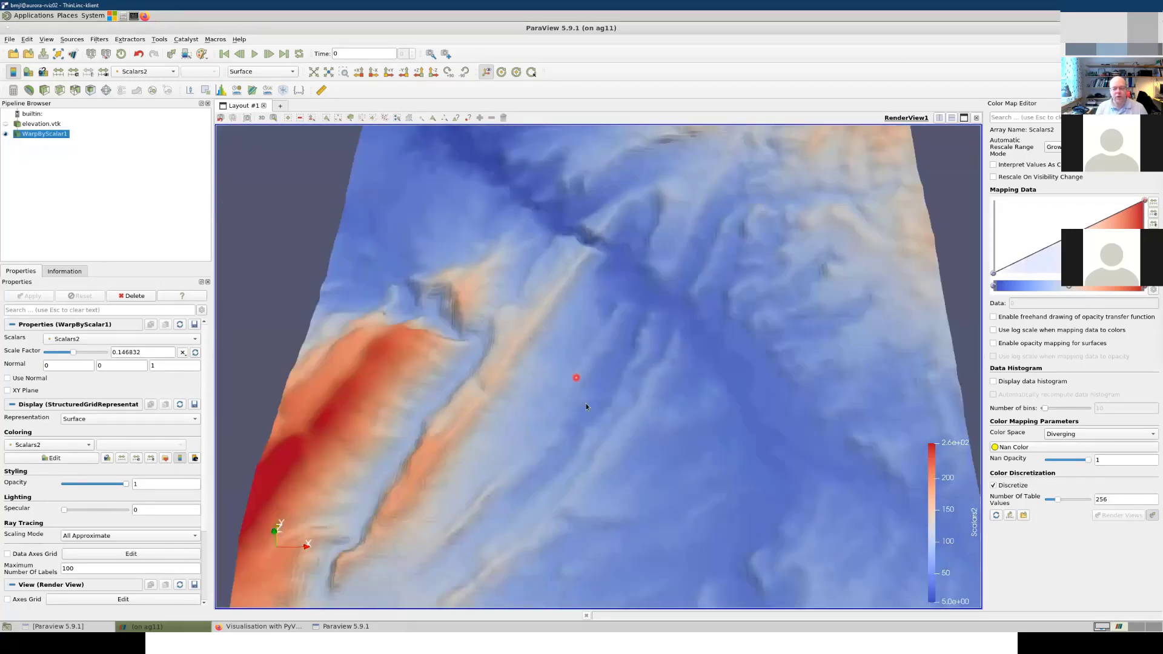
pyautogui.moveTo(586, 406); pyautogui.dragTo(613, 368)
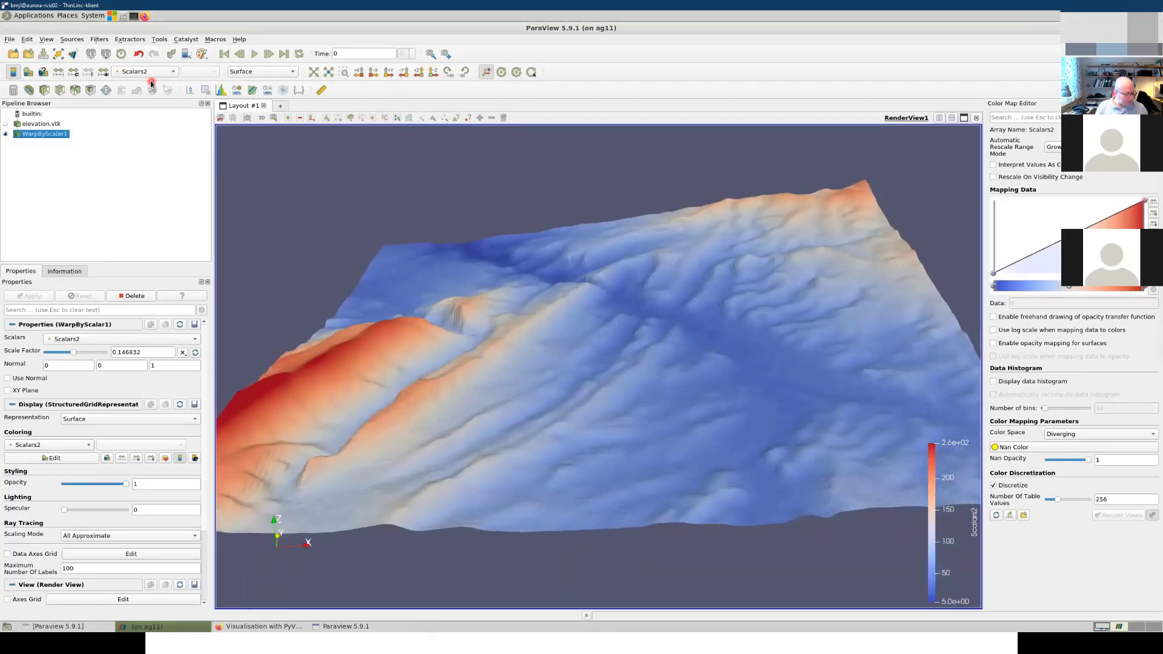
# Step: Search the filters for a surface extraction and add Extract Surface to the warped terrain
pyautogui.click(100, 41)
pyautogui.click(112, 50)
pyautogui.write('ger')
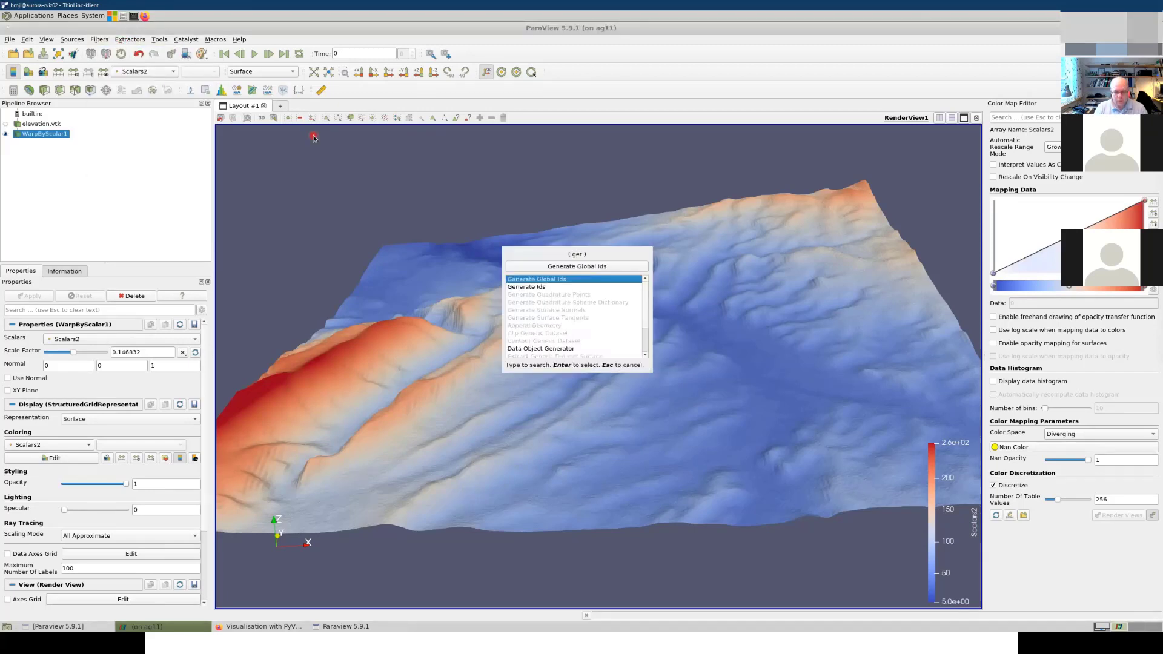
pyautogui.press('BackSpace')
pyautogui.press('BackSpace')
pyautogui.press('BackSpace')
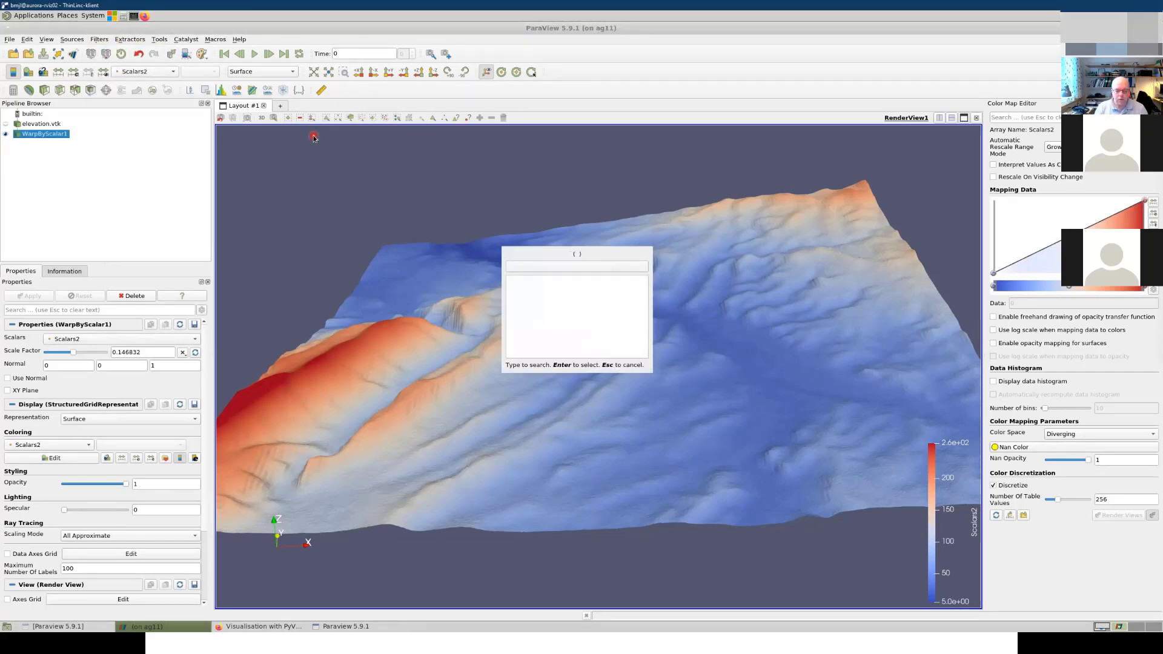
pyautogui.write('surfc')
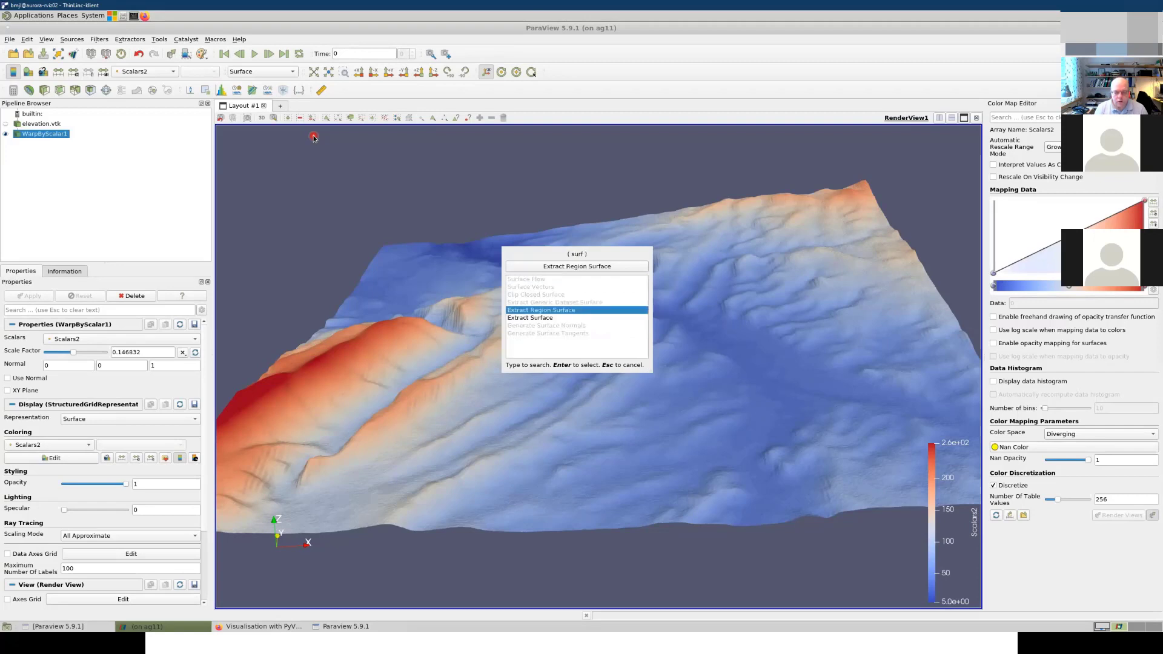
pyautogui.click(545, 317)
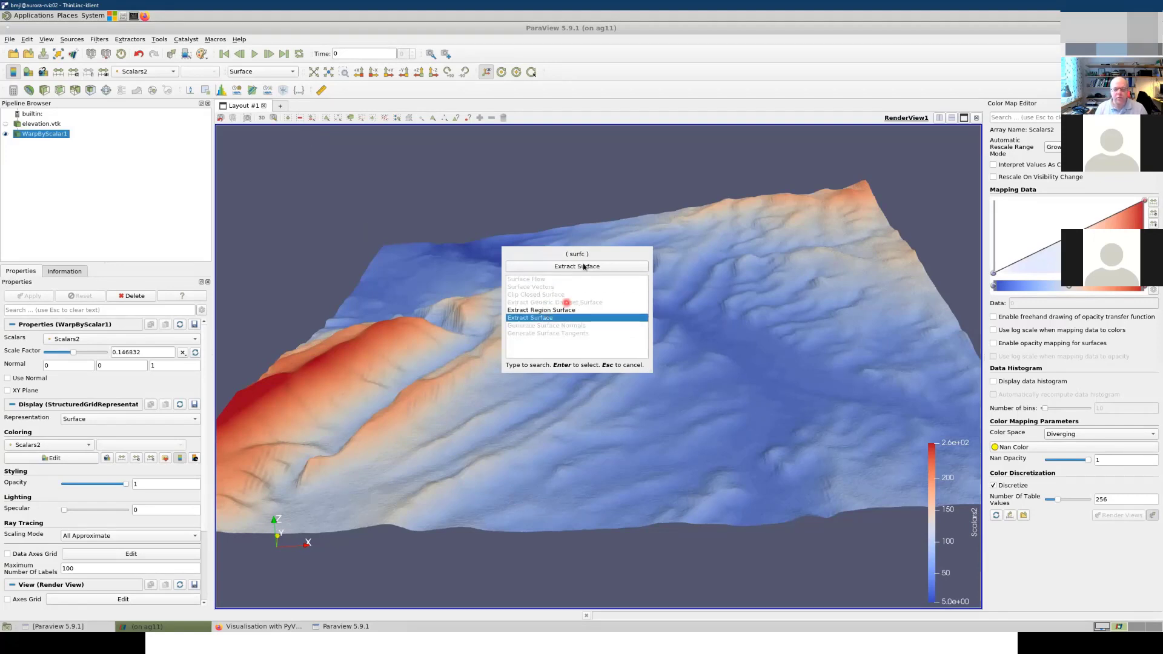
pyautogui.press('Return')
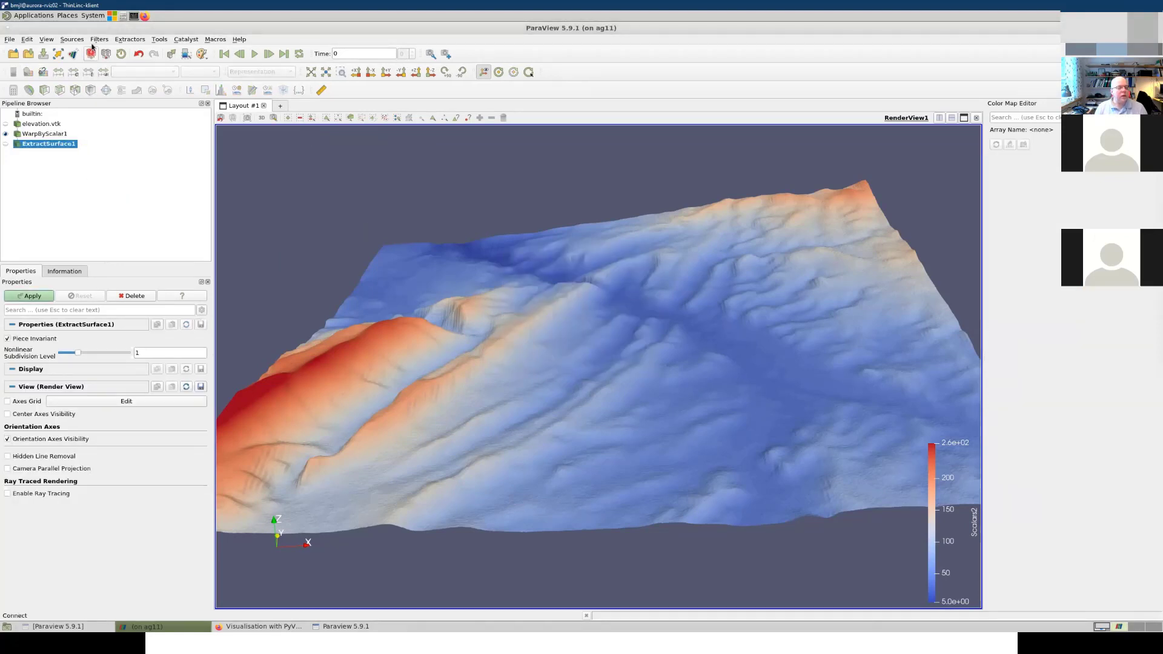
pyautogui.click(96, 39)
pyautogui.click(111, 50)
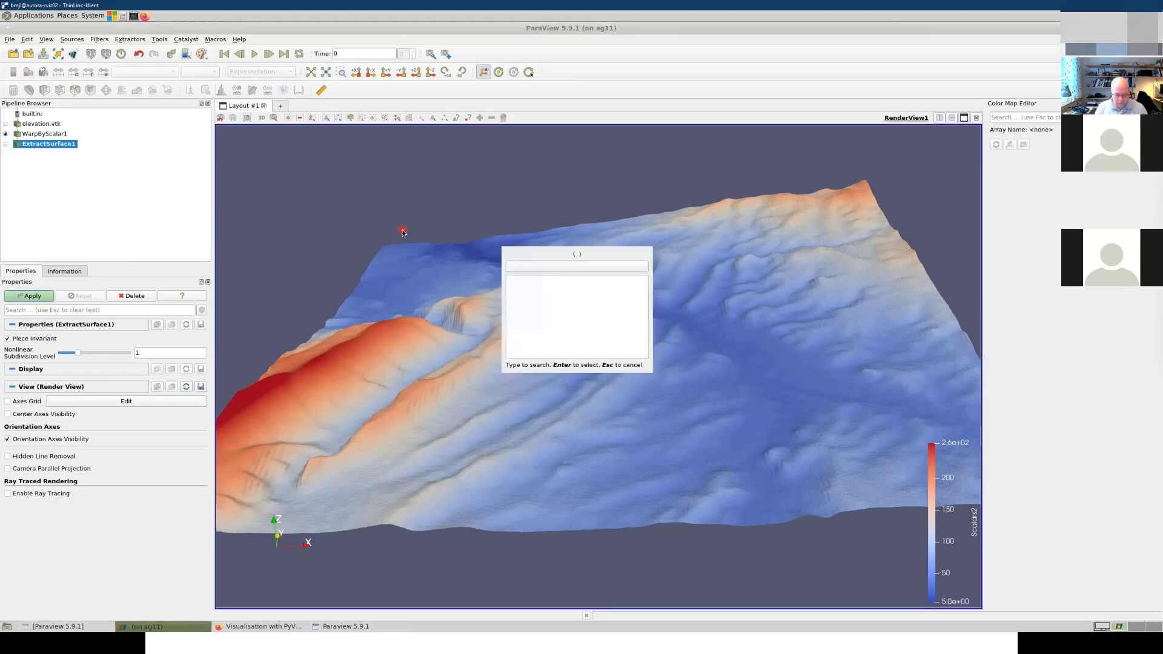
pyautogui.write('ge ')
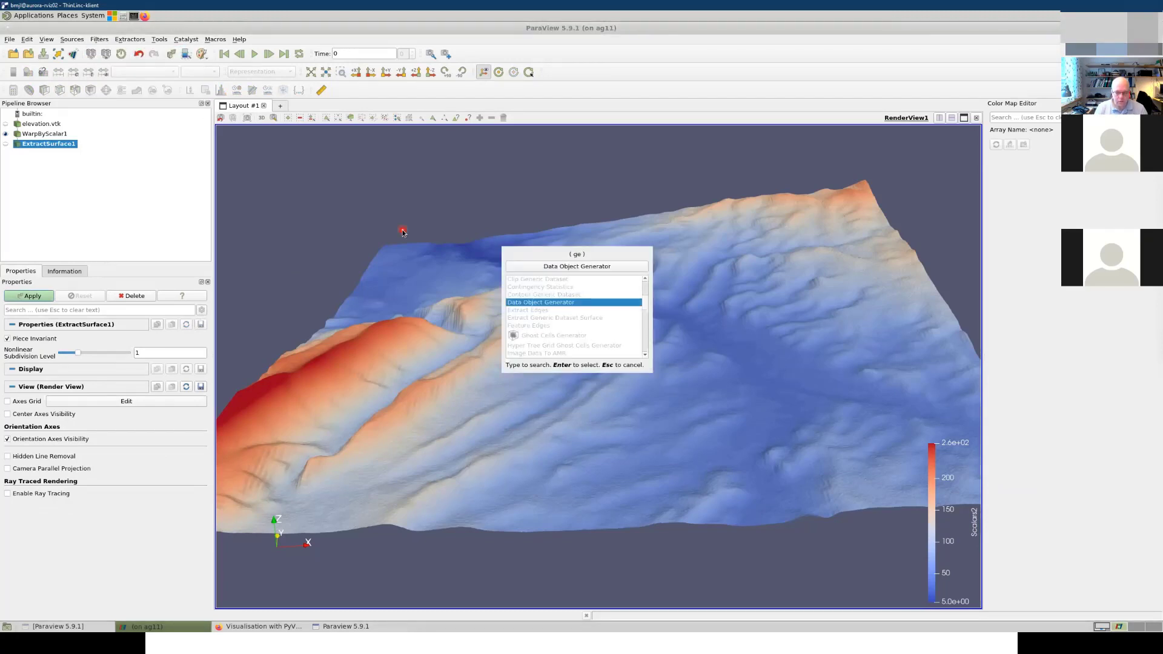
pyautogui.write('nerate')
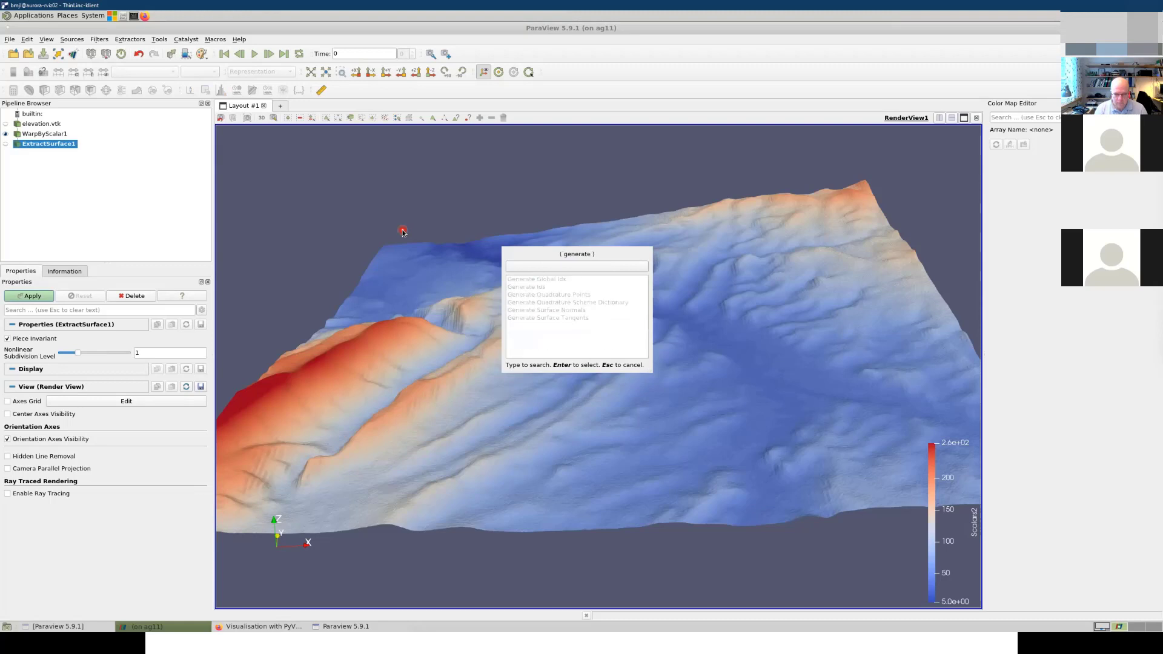
pyautogui.press('BackSpace')
pyautogui.press('BackSpace')
pyautogui.press('BackSpace')
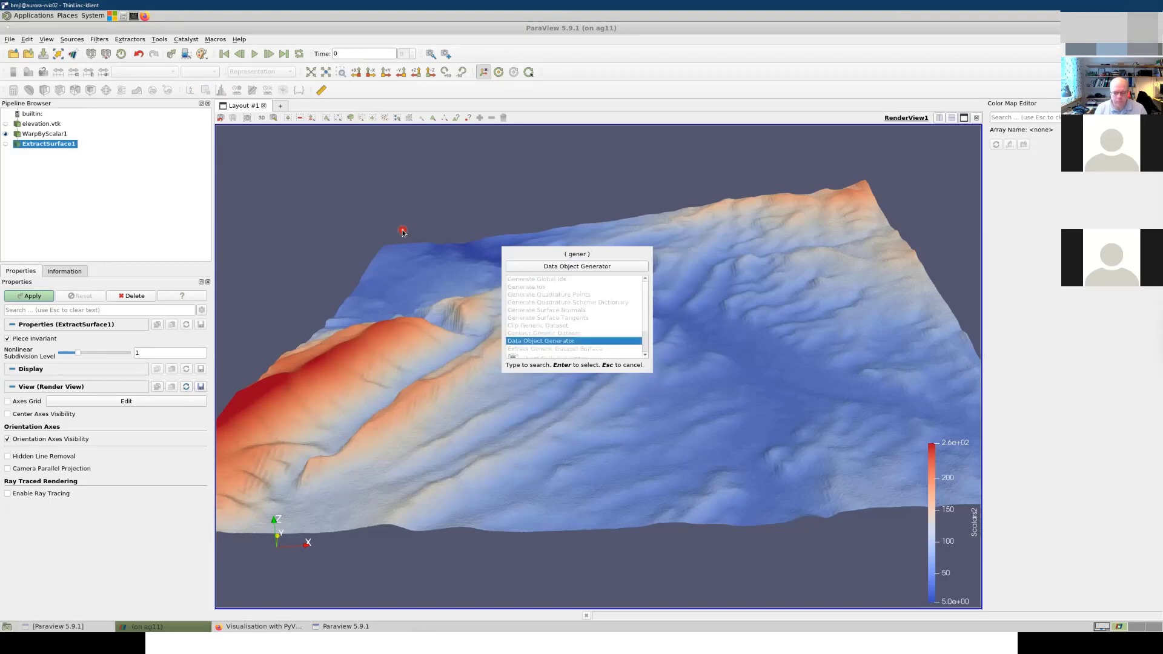
pyautogui.press('BackSpace')
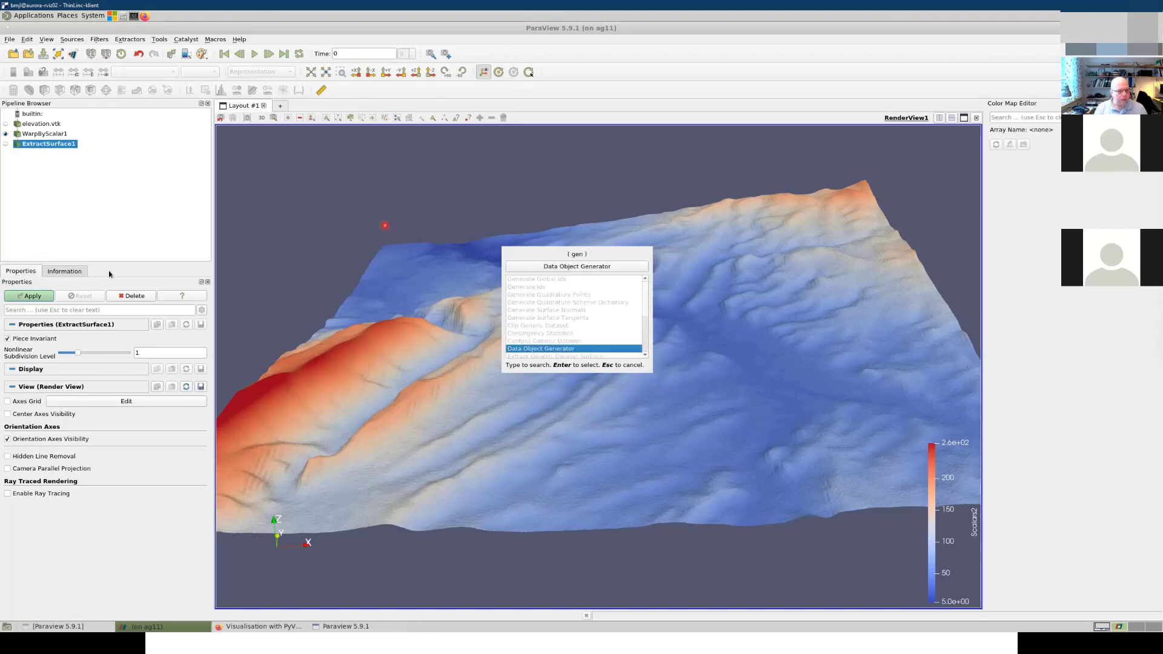
pyautogui.press('BackSpace')
pyautogui.press('BackSpace')
pyautogui.press('BackSpace')
pyautogui.press('Escape')
# Step: Apply the surface extraction, and add and apply Generate Surface Normals on the extracted terrain surface
pyautogui.click(26, 296)
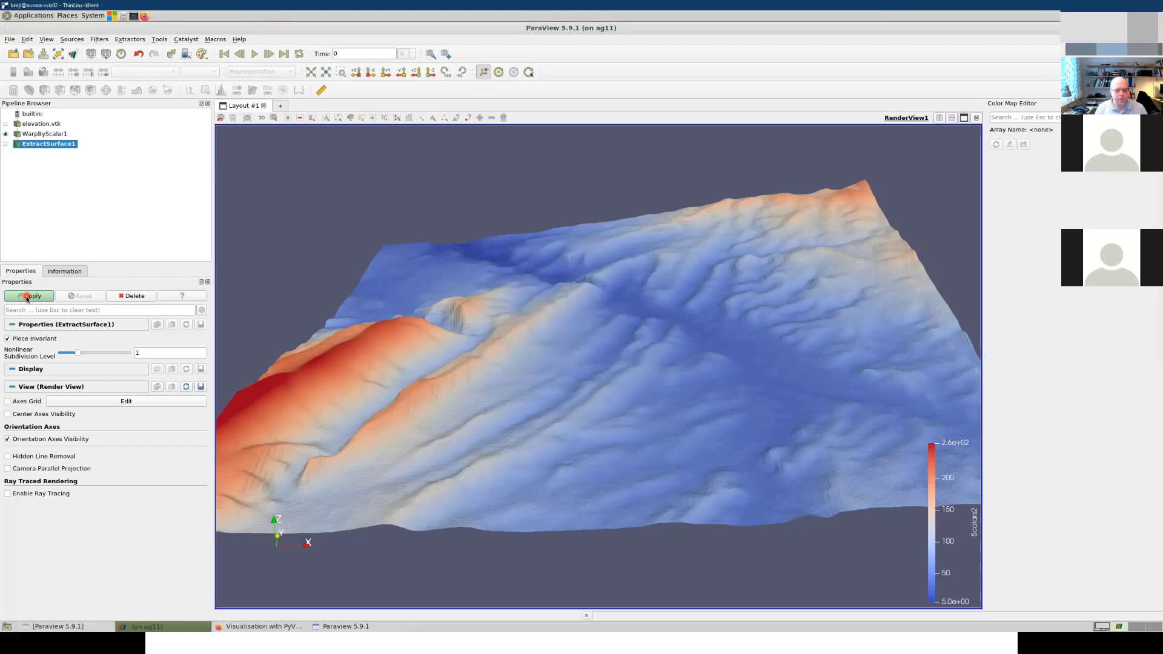
pyautogui.click(100, 39)
pyautogui.press('Escape')
pyautogui.hotkey('ctrl', 'space')
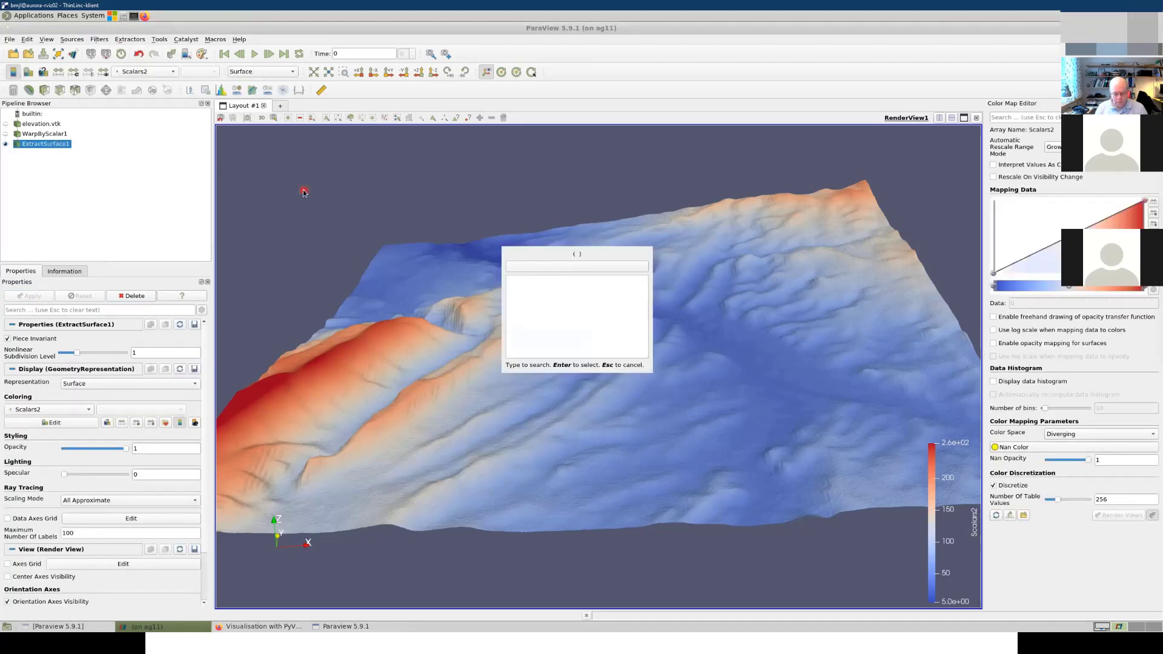
pyautogui.write('ge')
pyautogui.click(552, 309)
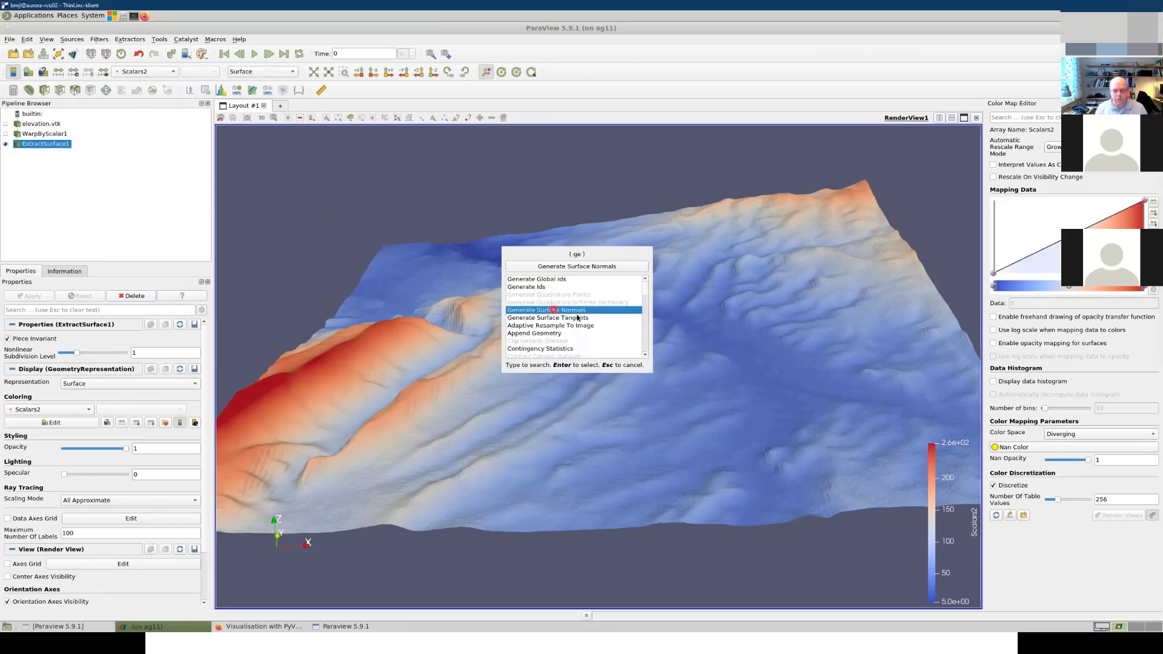
pyautogui.click(607, 266)
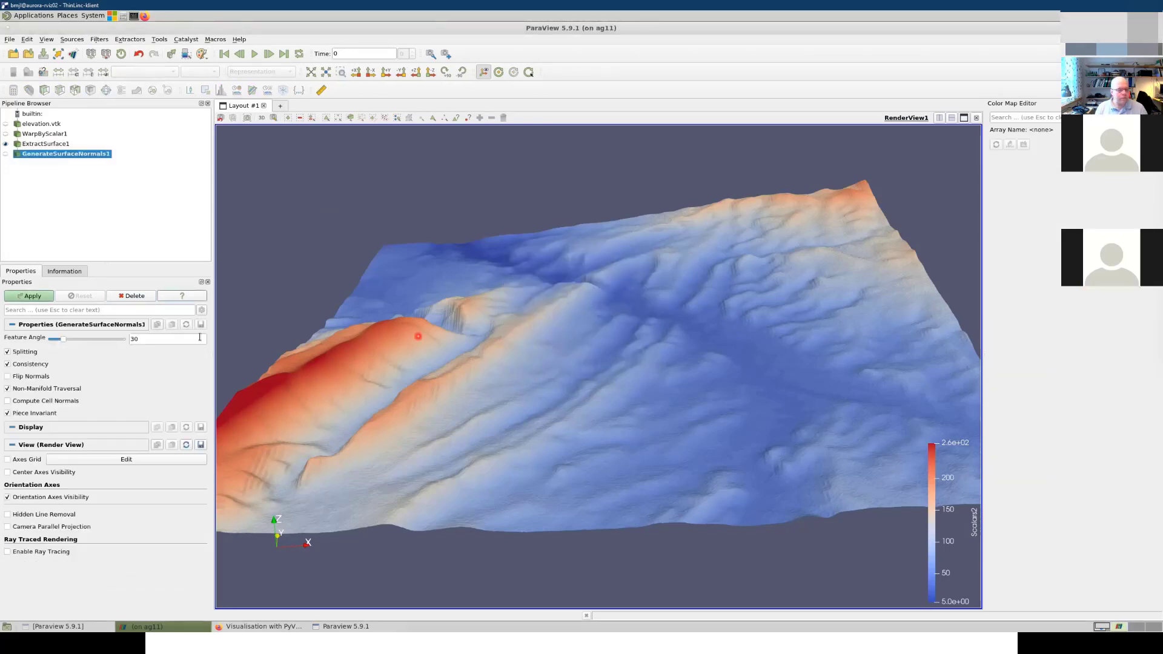
pyautogui.click(34, 296)
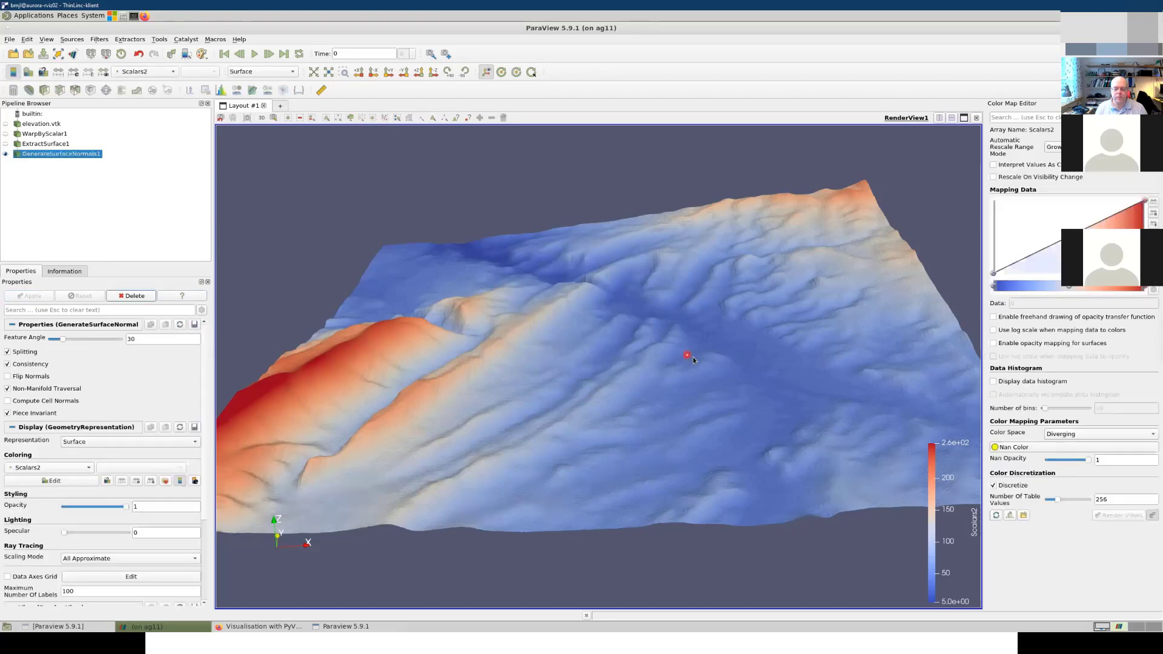
# Step: Set the terrain surface's specular lighting to 1 and inspect the highlights on the relief from several angles
pyautogui.moveTo(719, 385); pyautogui.dragTo(625, 363)
pyautogui.scroll(8, 626, 363)
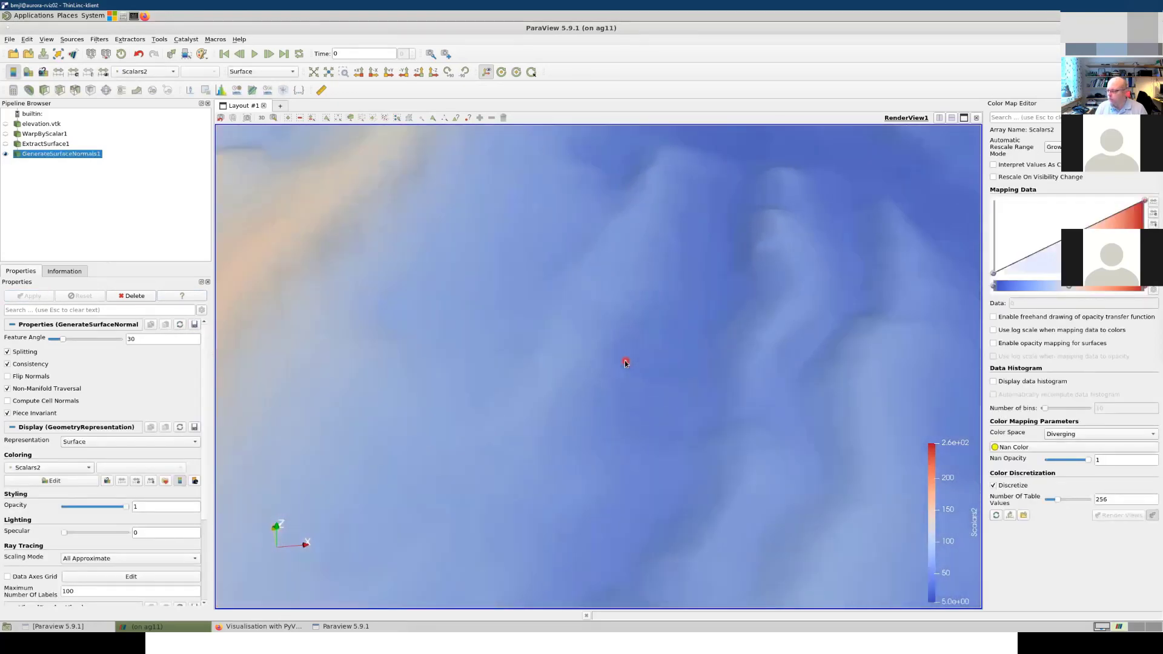
pyautogui.scroll(-8, 623, 373)
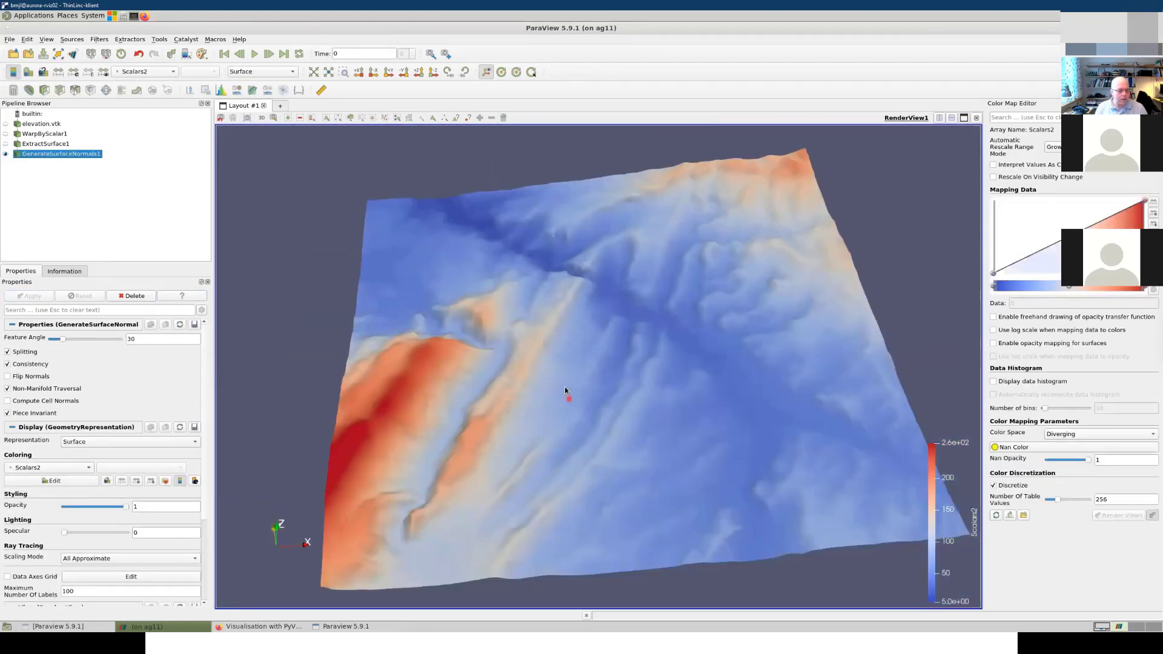
pyautogui.moveTo(565, 393); pyautogui.dragTo(565, 384)
pyautogui.scroll(-1, 565, 384)
pyautogui.moveTo(64, 533); pyautogui.dragTo(125, 533)
pyautogui.click(580, 419)
pyautogui.moveTo(595, 427); pyautogui.dragTo(787, 399)
pyautogui.scroll(3, 631, 394)
pyautogui.scroll(-5, 631, 392)
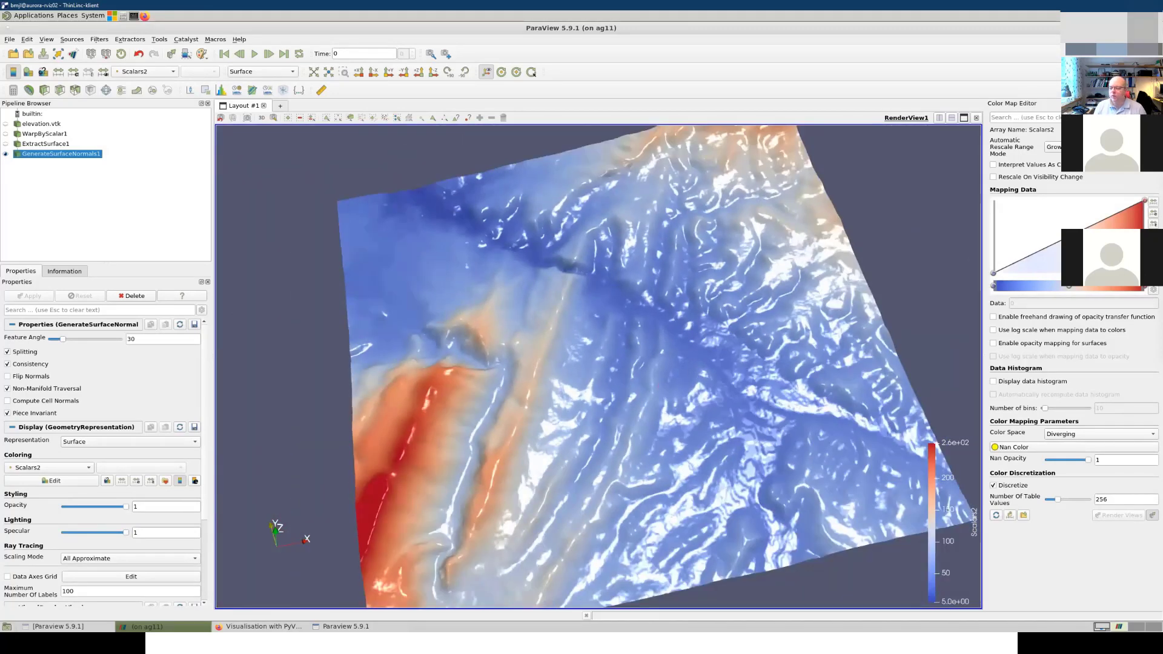
# Step: Apply the Blue - Green - Orange colour preset to the terrain and inspect the recoloured relief
pyautogui.click(1153, 256)
pyautogui.click(604, 348)
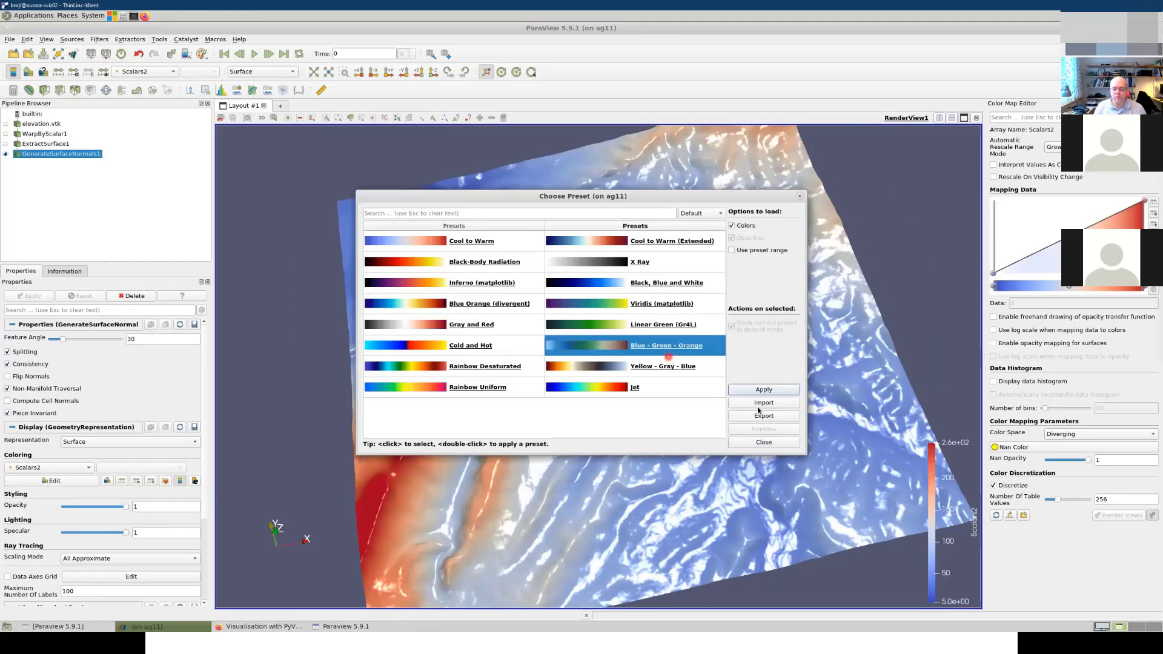
pyautogui.click(764, 389)
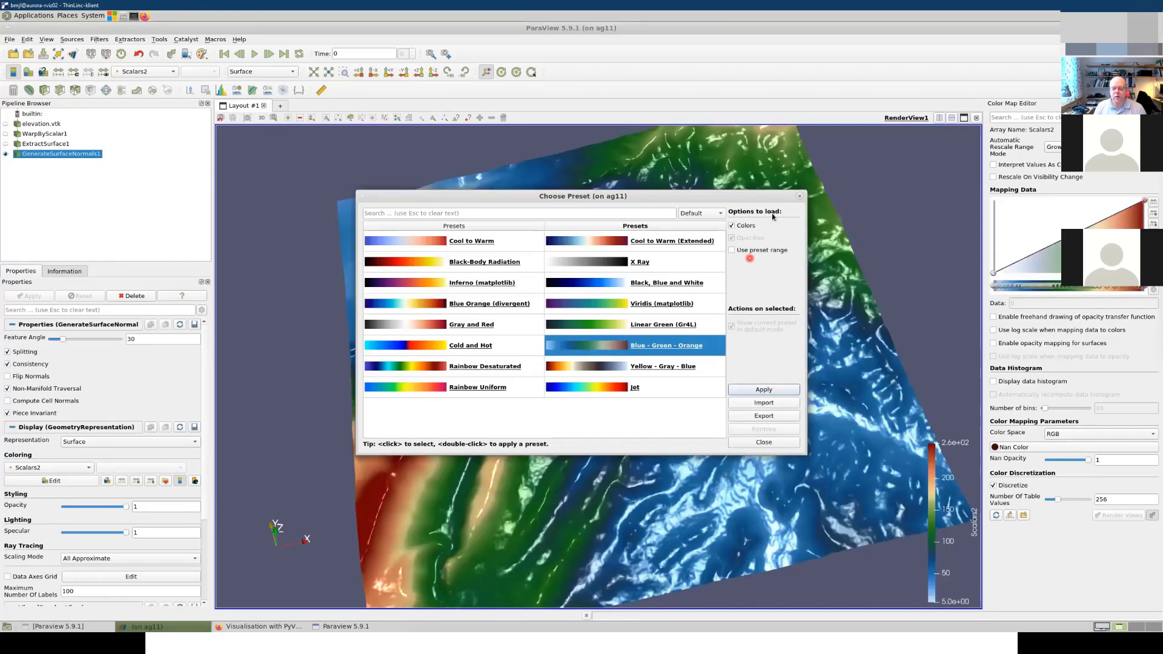
pyautogui.click(799, 195)
pyautogui.moveTo(575, 365); pyautogui.dragTo(602, 331)
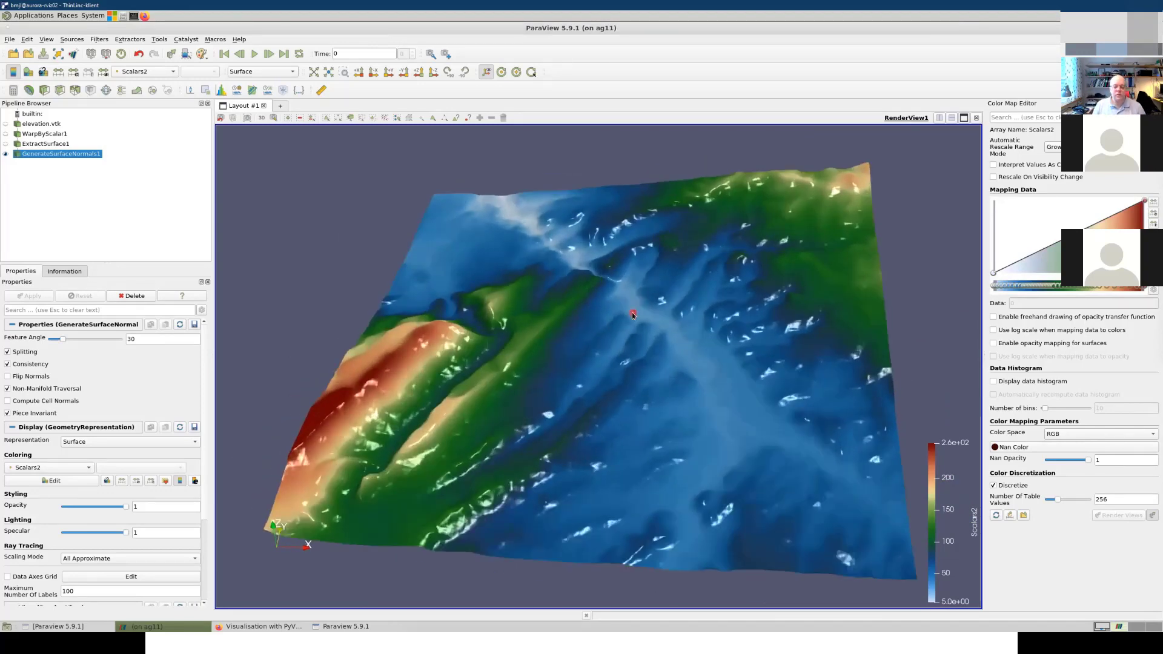
pyautogui.scroll(5, 631, 312)
pyautogui.scroll(-5, 637, 313)
pyautogui.moveTo(531, 373); pyautogui.dragTo(569, 369)
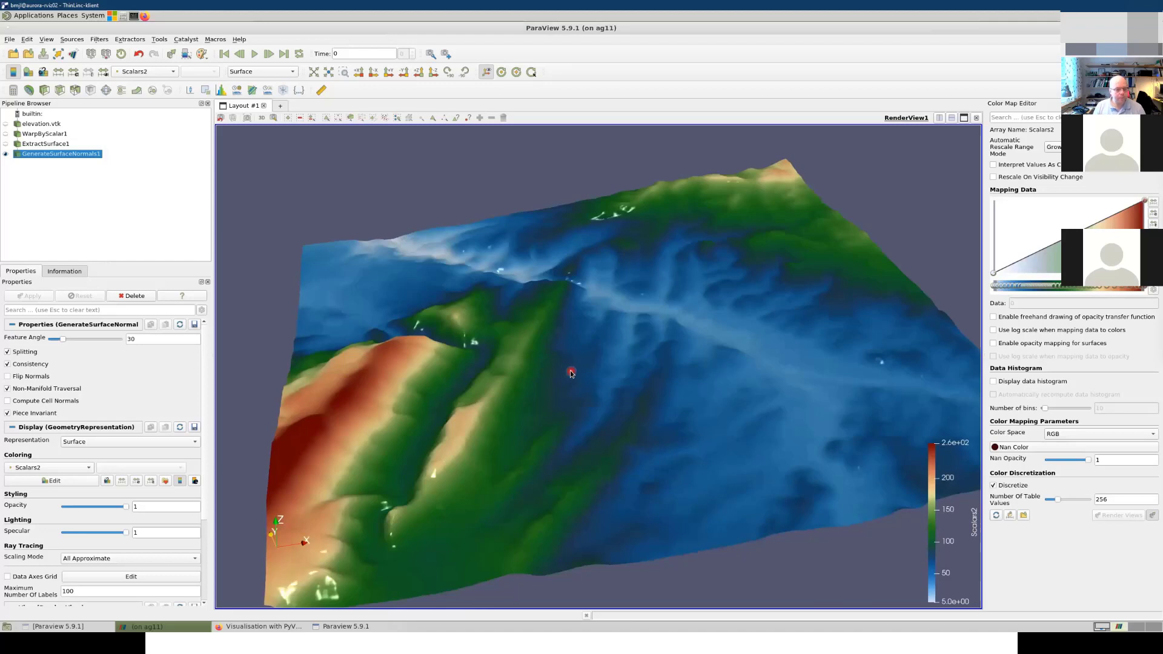
# Step: Switch to the PyVTK notebook in Firefox and look over the elevation plot and the start of Example 10
pyautogui.click(259, 628)
pyautogui.scroll(-2, 728, 371)
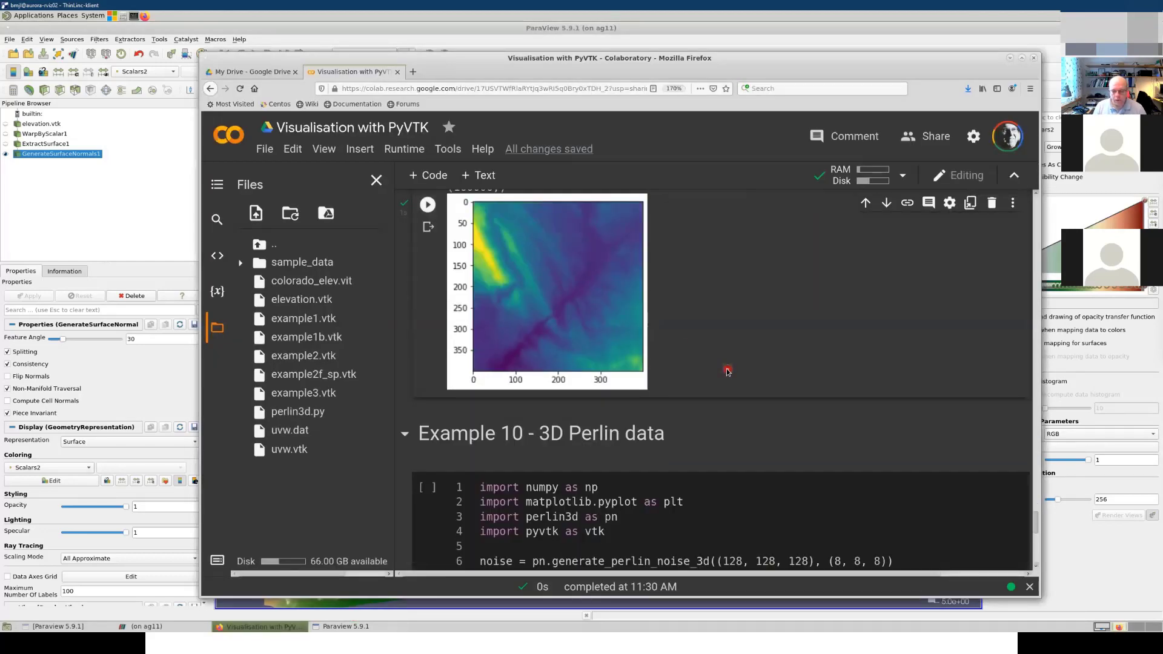
pyautogui.scroll(1, 728, 371)
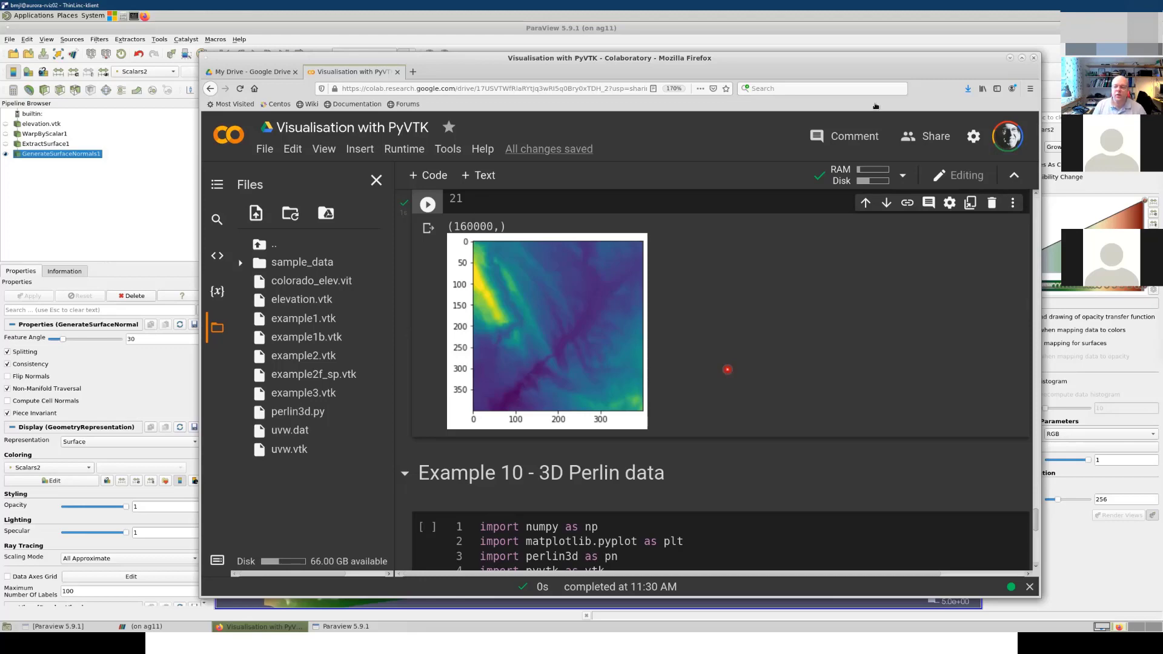
# Step: Return to ParaView and reset the session, discarding the whole elevation pipeline
pyautogui.click(312, 36)
pyautogui.click(117, 55)
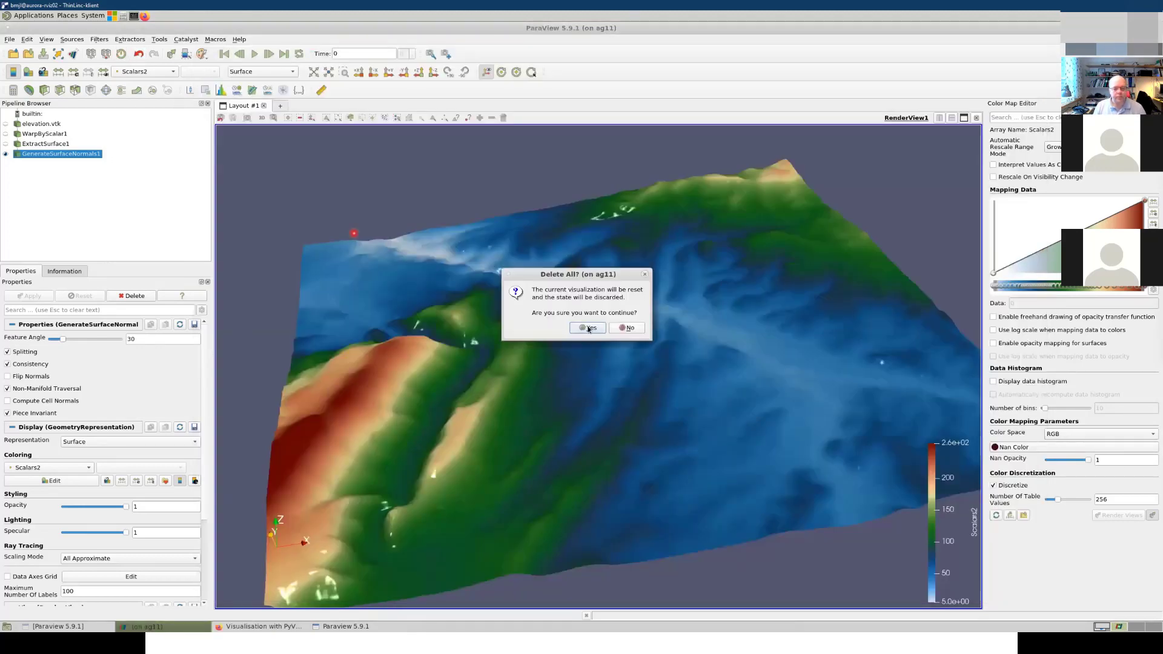
pyautogui.click(589, 329)
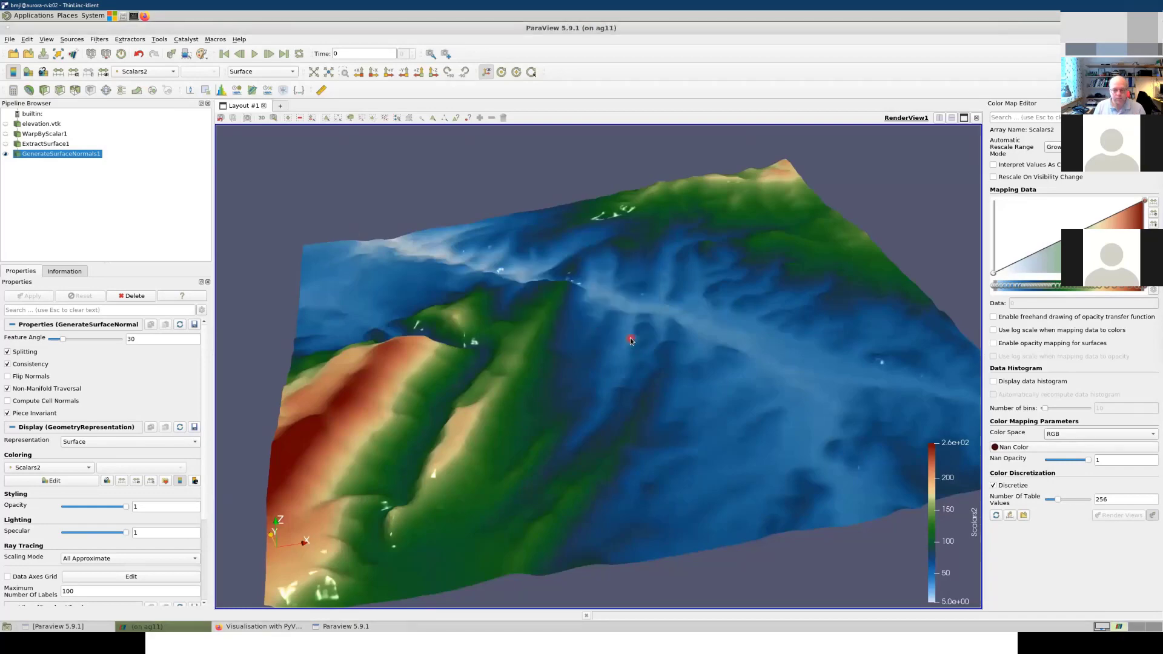
# Step: Switch to the lecture slides and advance to the Photogrammetry exercise instructions
pyautogui.press('super+Tab')
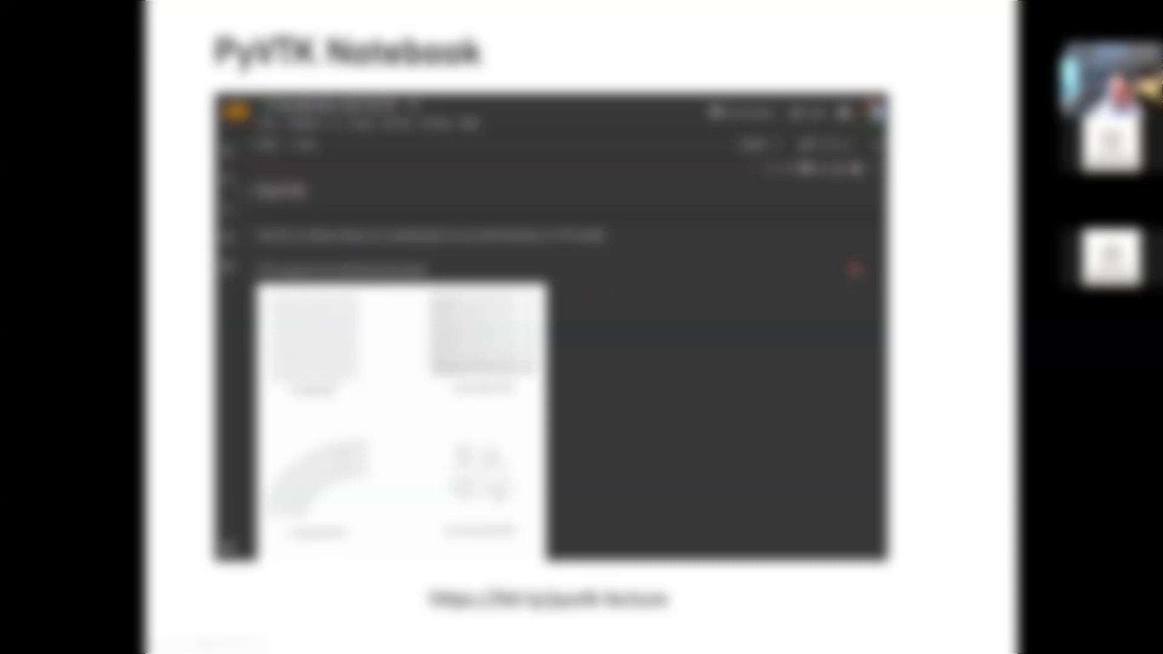
pyautogui.press('Right')
pyautogui.press('Right')
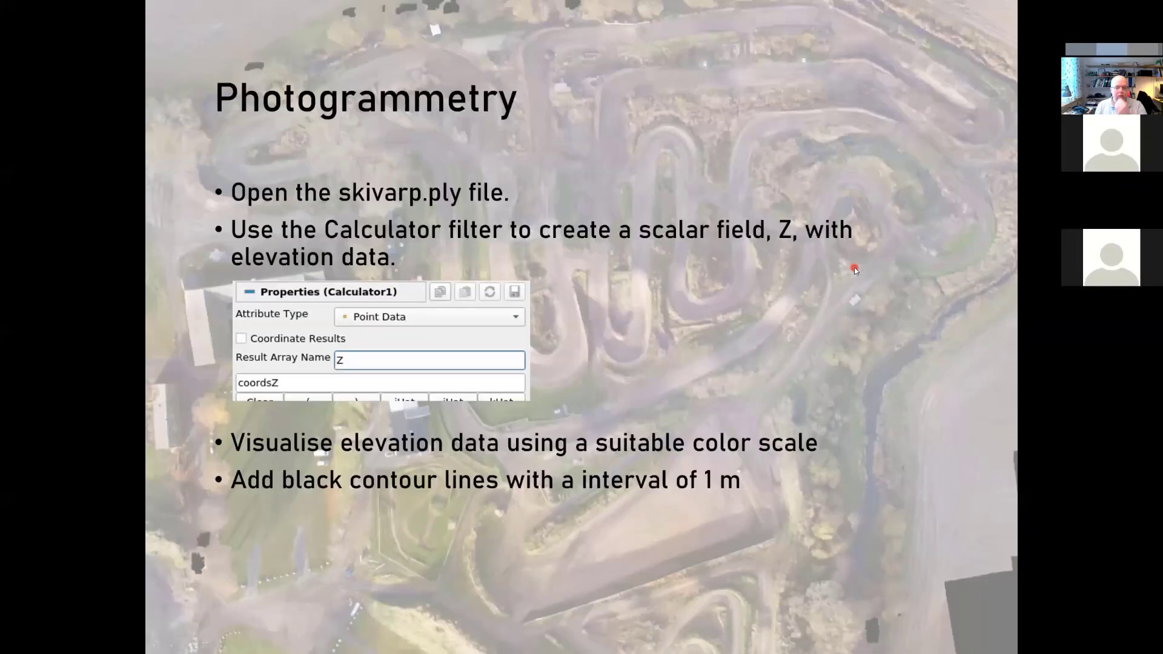
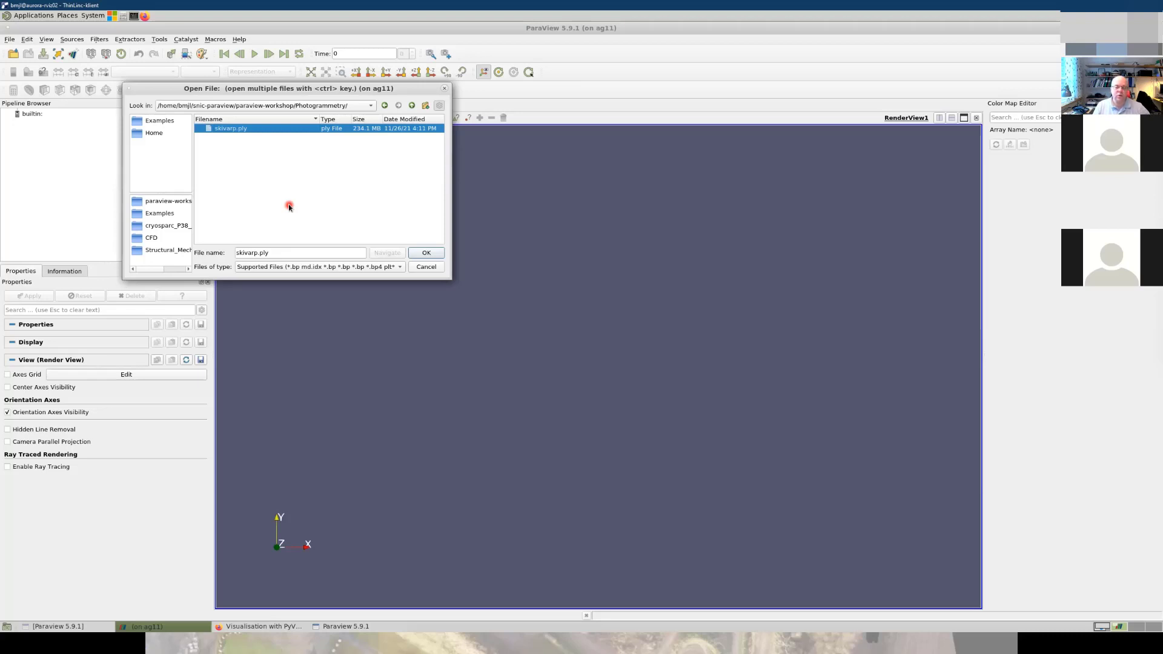
# Step: Load skivarp.ply from the Photogrammetry folder in ParaView and look over the site model and its available colouring arrays
pyautogui.click(426, 252)
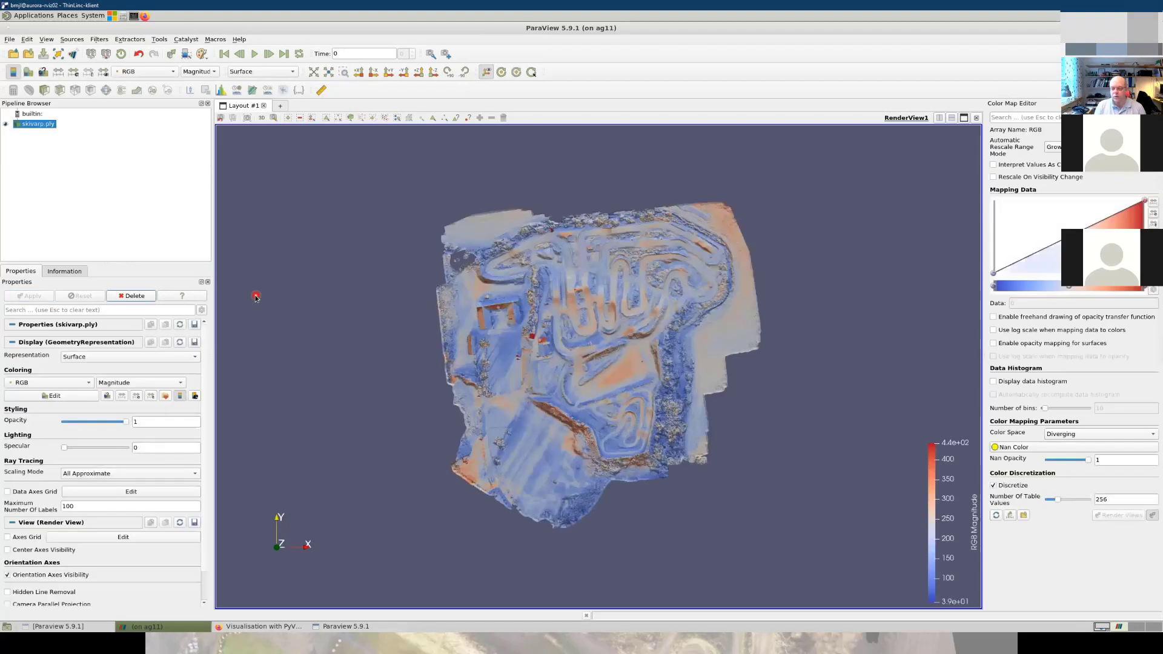
pyautogui.moveTo(620, 355); pyautogui.dragTo(564, 401, button='right')
pyautogui.moveTo(565, 401); pyautogui.dragTo(569, 332)
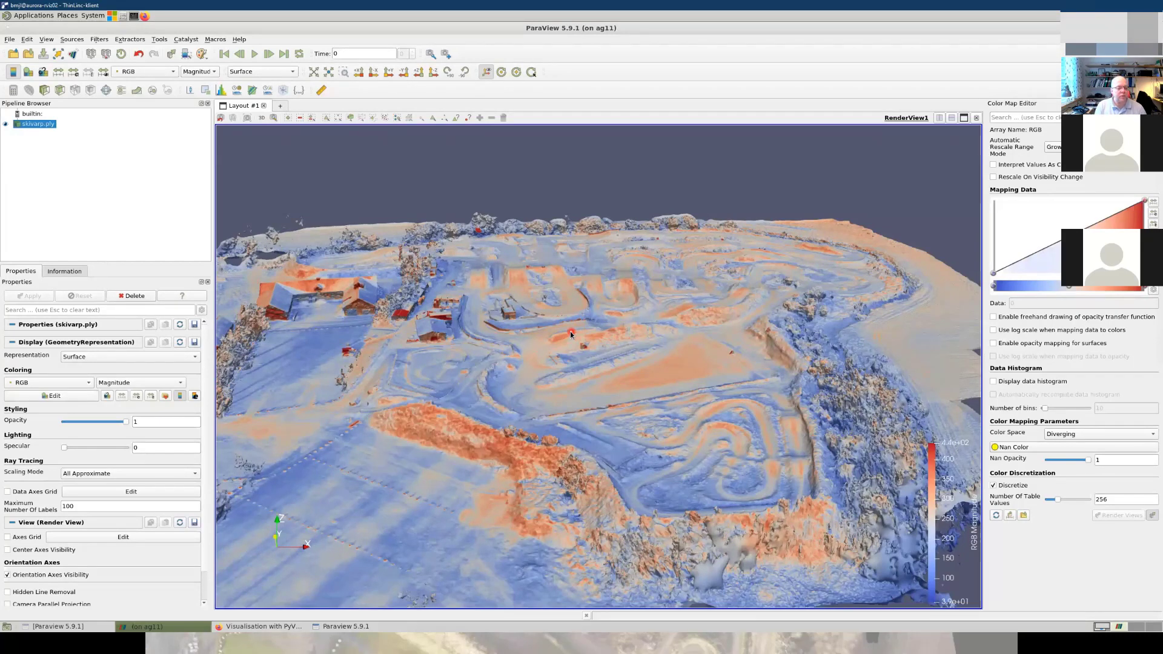
pyautogui.click(51, 383)
pyautogui.click(61, 383)
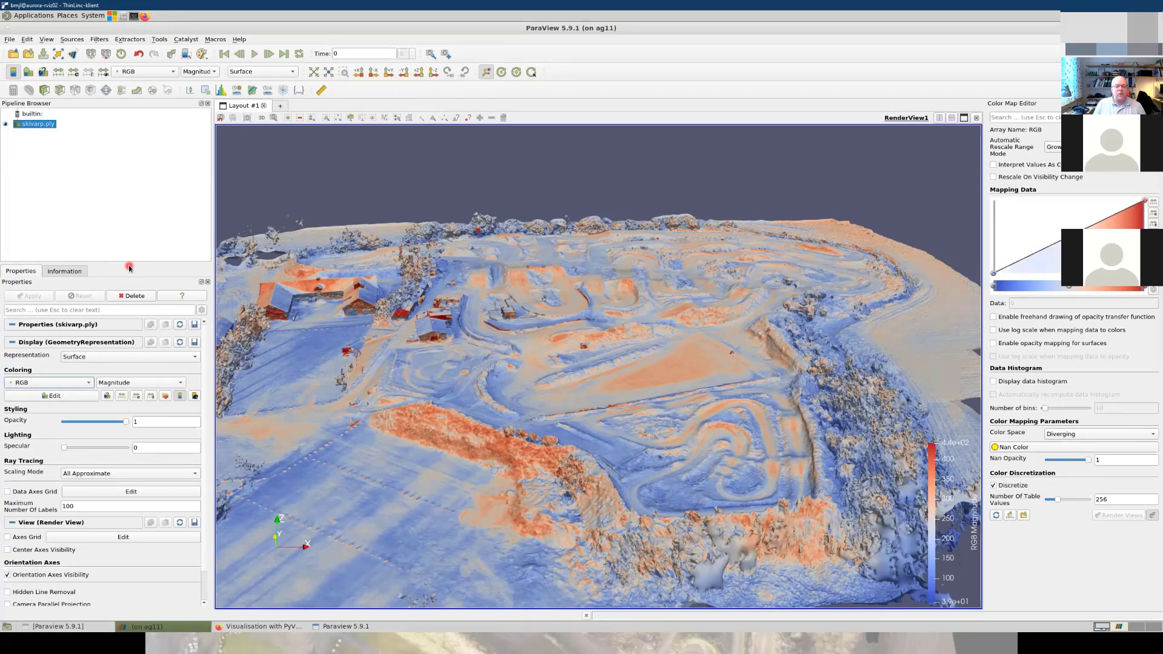
# Step: Add a Calculator filter to skivarp.ply with result array Z and expression coordsZ, and apply it
pyautogui.click(12, 90)
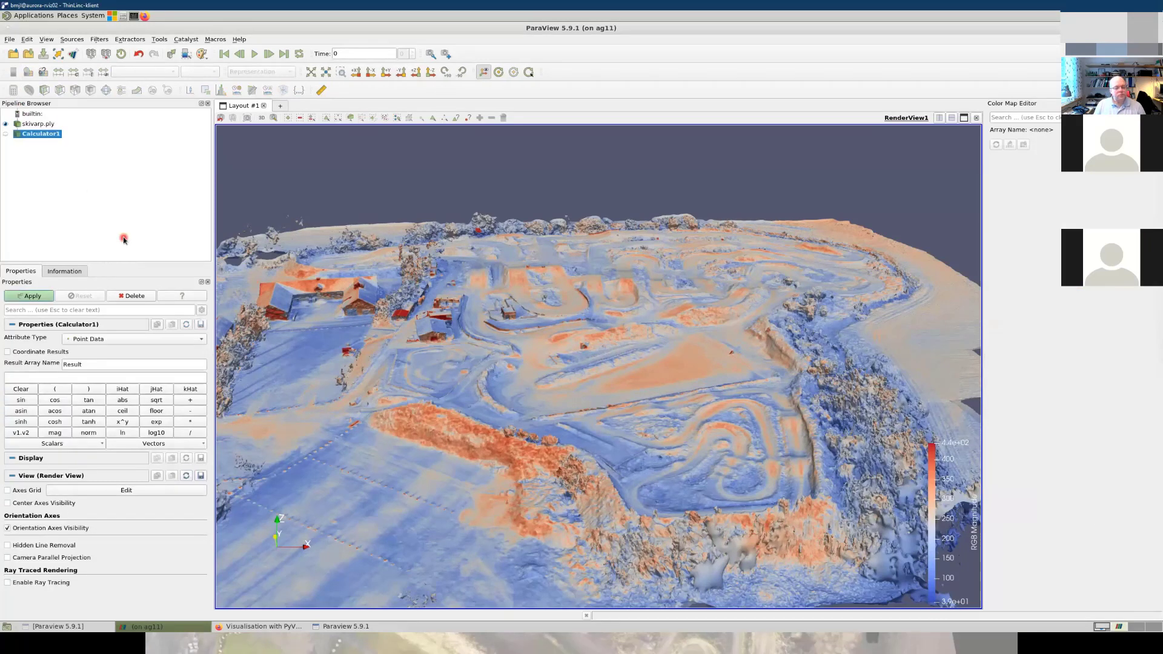
pyautogui.doubleClick(104, 367)
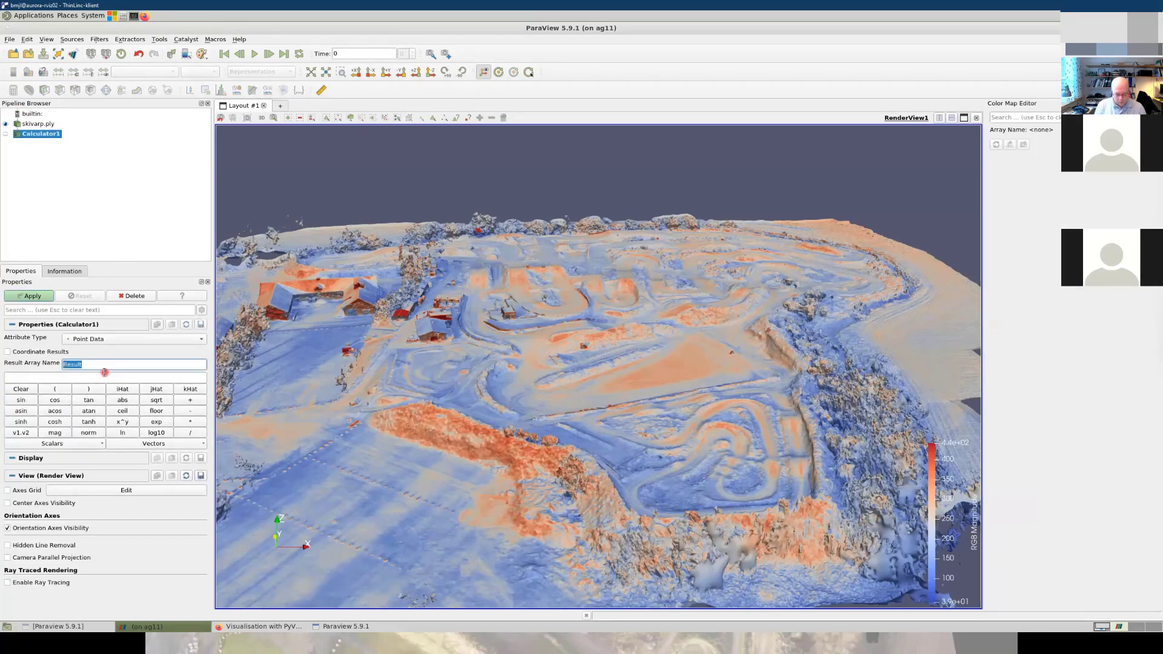
pyautogui.write('Z')
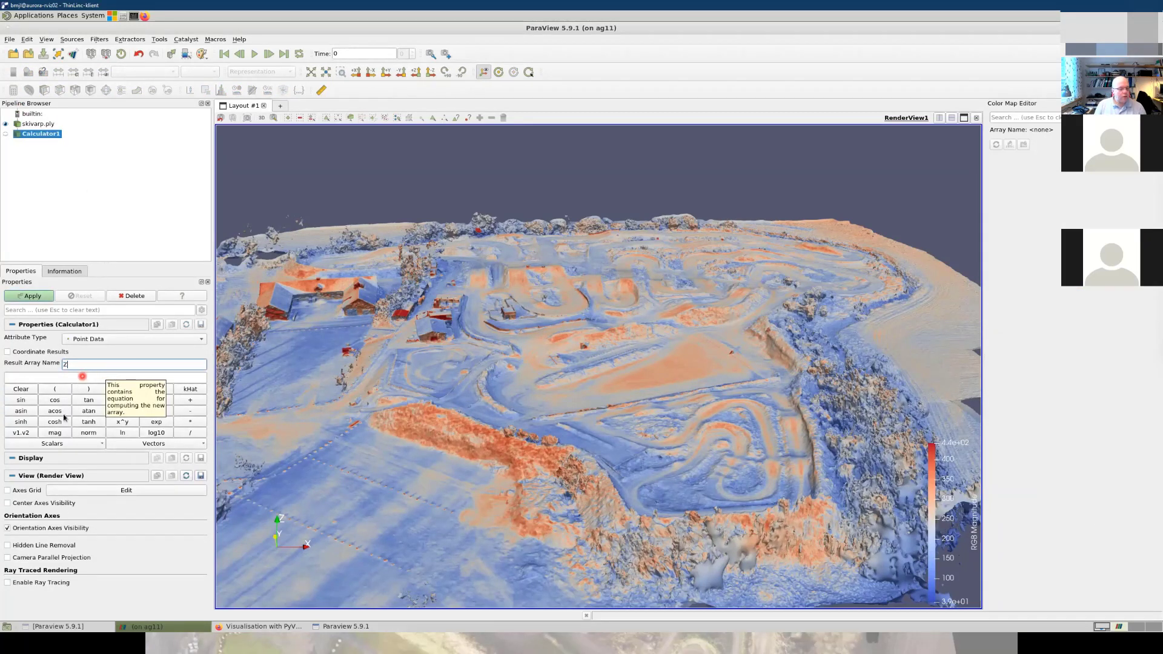
pyautogui.click(52, 443)
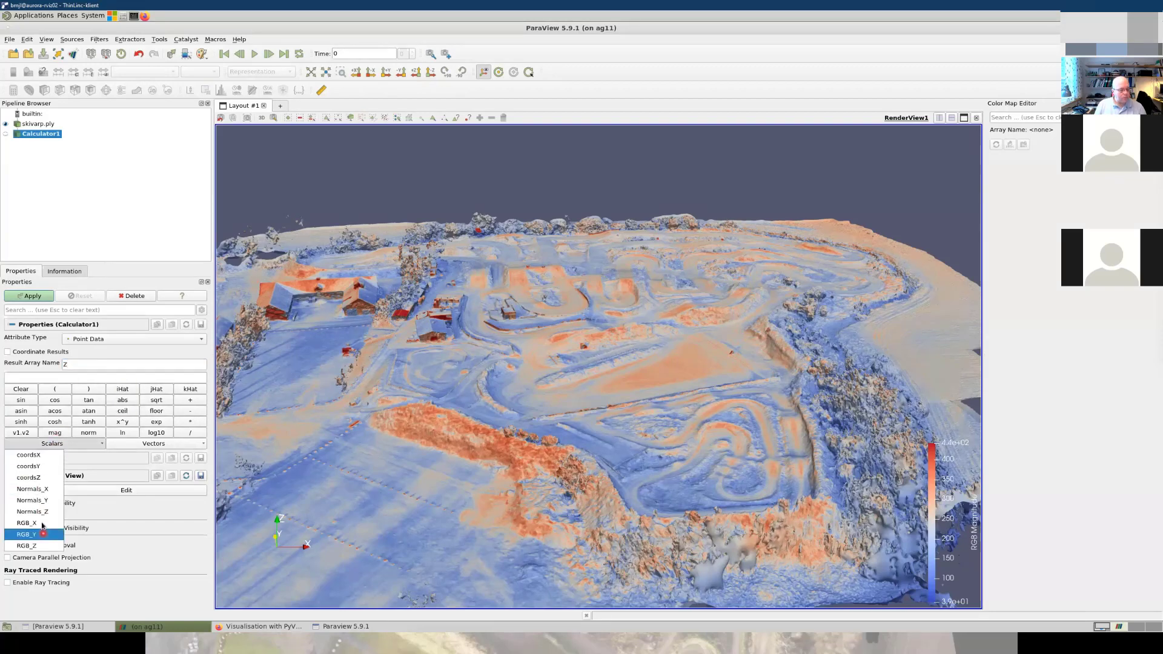
pyautogui.click(30, 477)
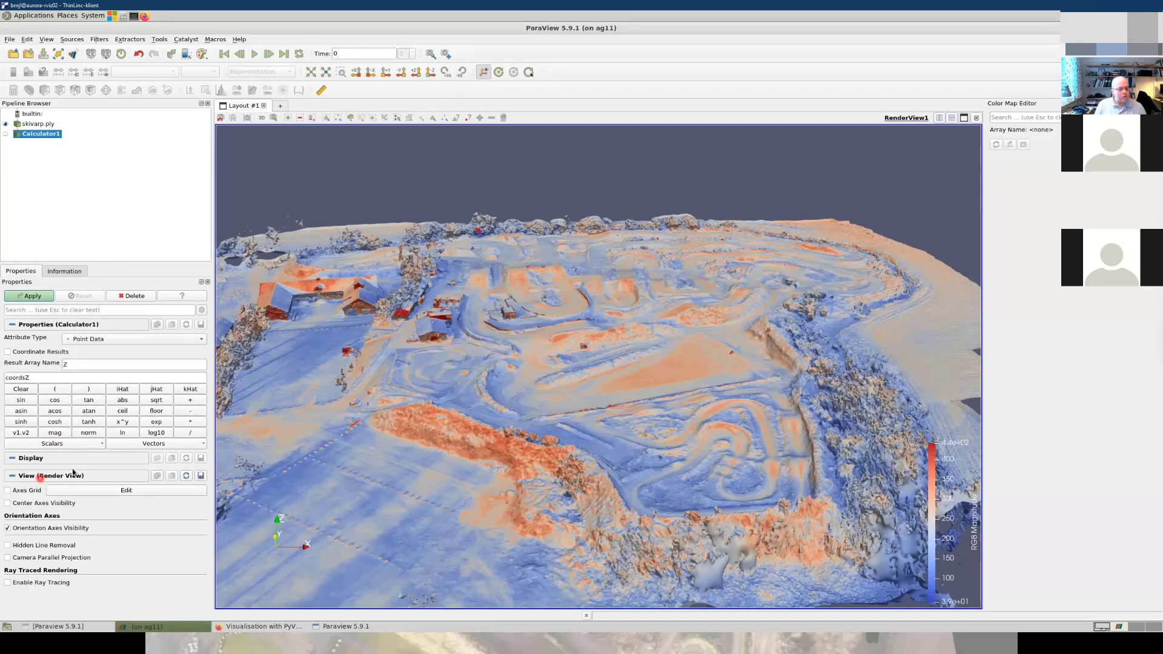
pyautogui.doubleClick(82, 364)
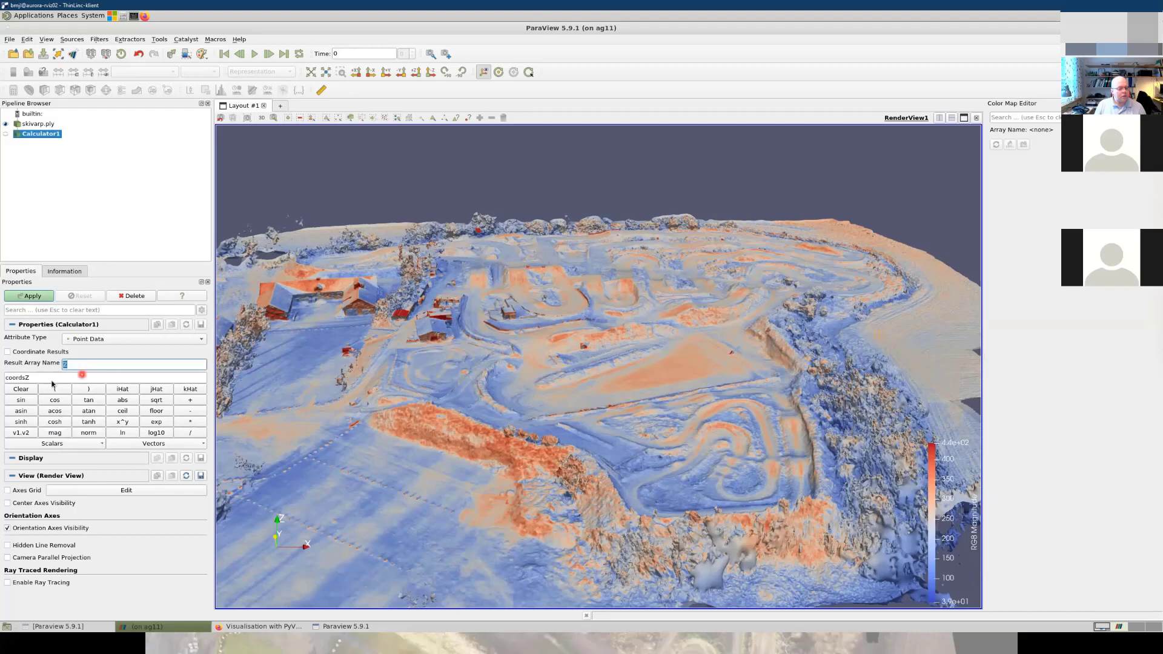
pyautogui.click(33, 297)
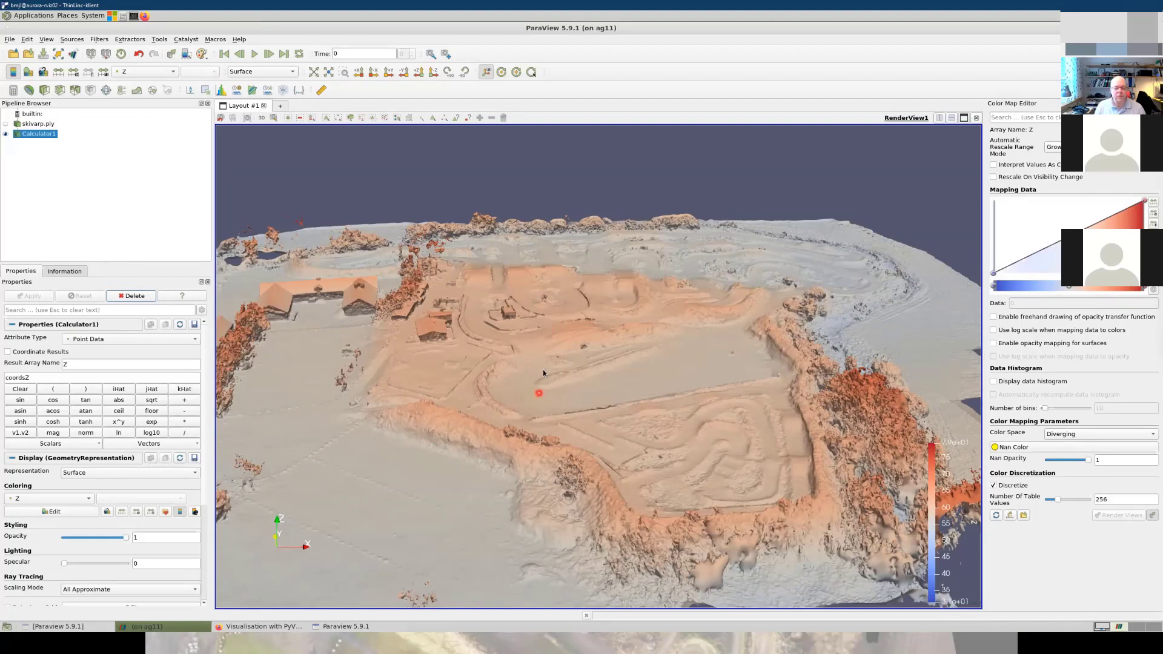
# Step: Colour the Z elevation with the Rainbow Uniform preset and view the site from another angle
pyautogui.moveTo(543, 372); pyautogui.dragTo(571, 438)
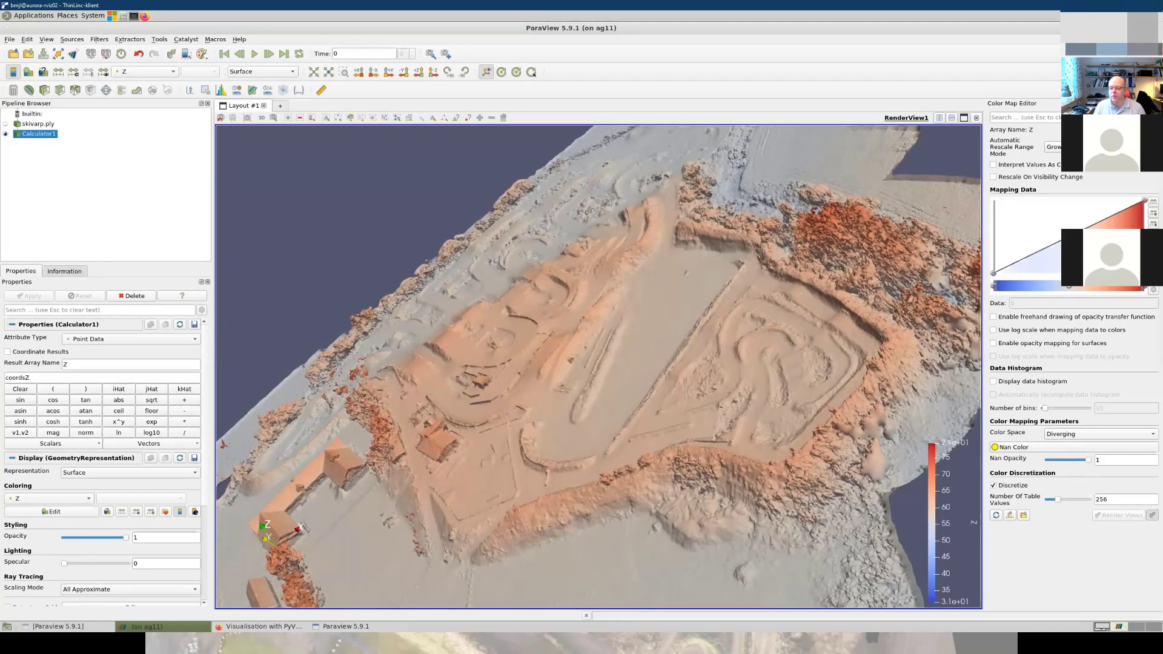
pyautogui.click(1153, 257)
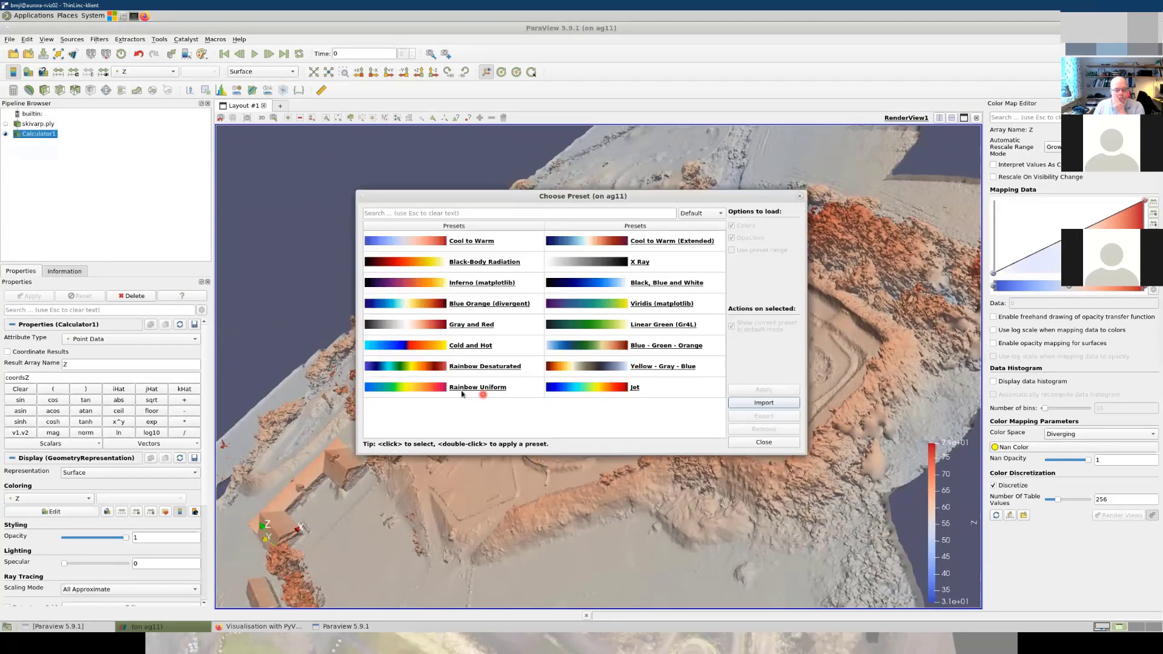
pyautogui.click(419, 391)
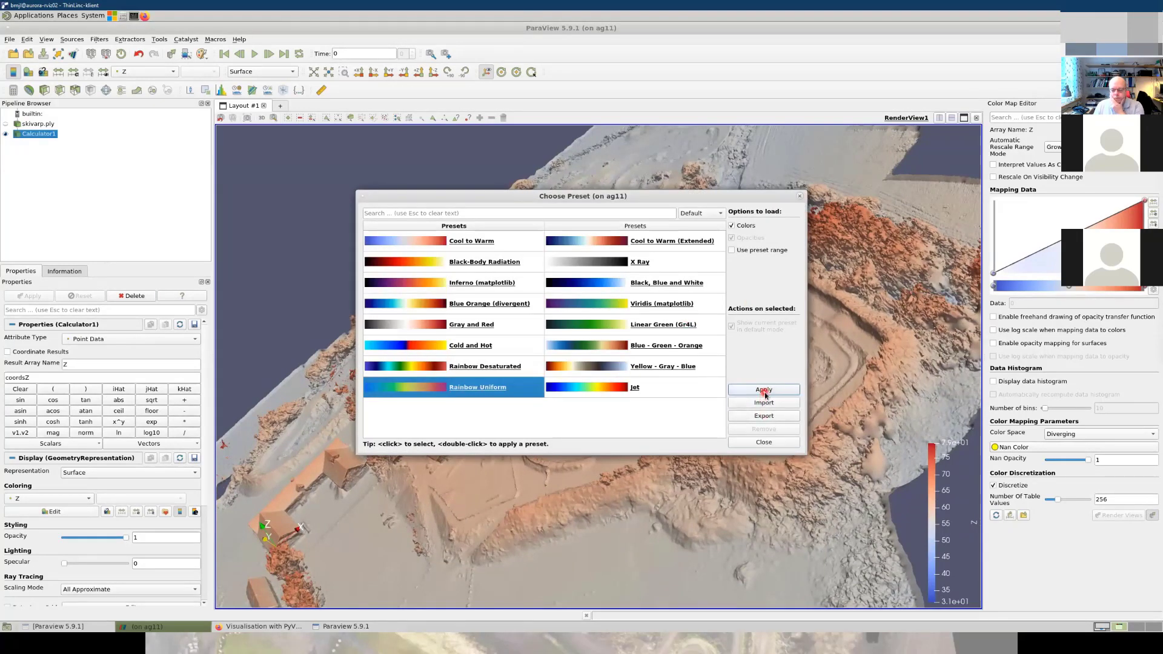
pyautogui.click(763, 390)
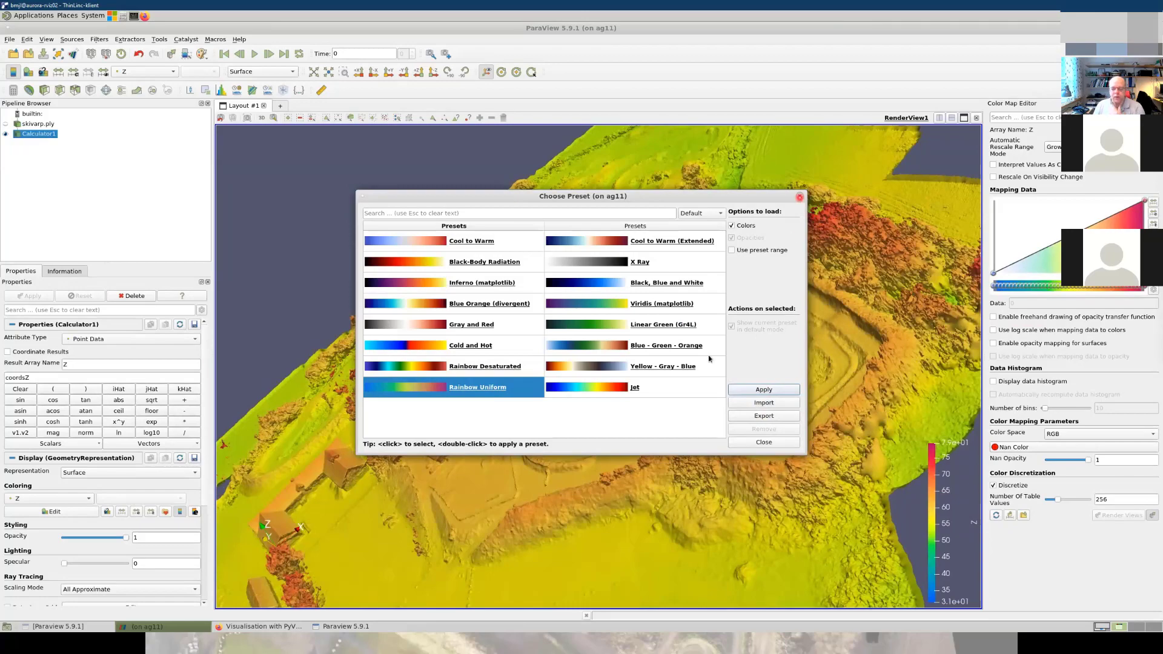
pyautogui.moveTo(684, 340); pyautogui.dragTo(402, 381)
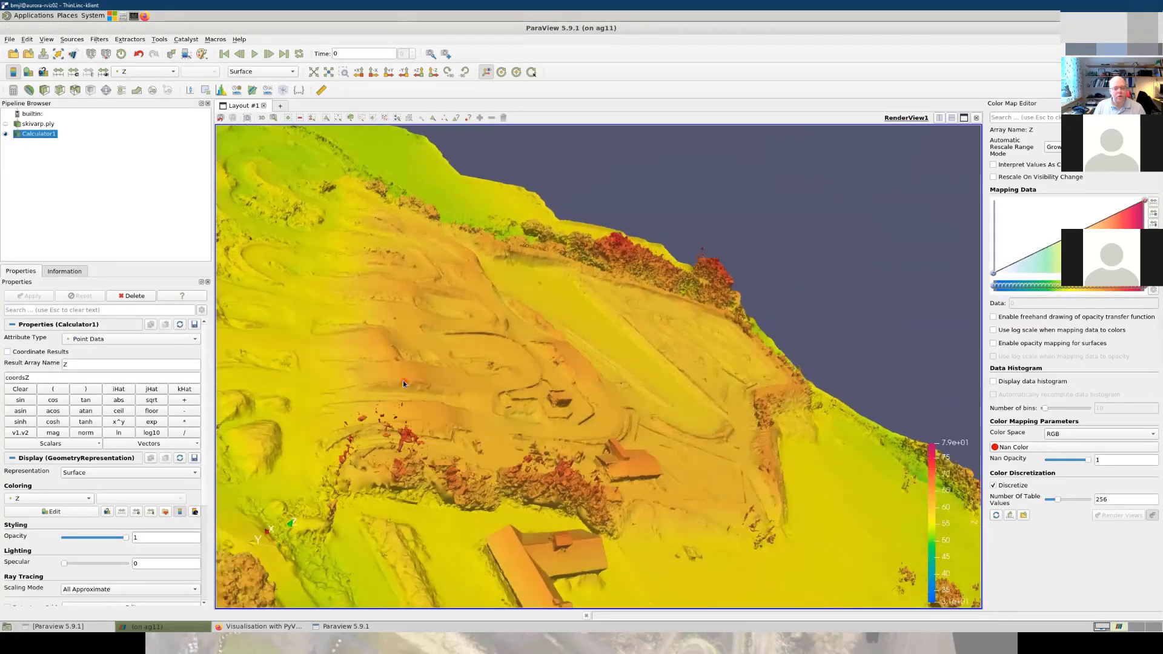
# Step: Add a Contour filter by Z to the Calculator result and clear its default isosurface value
pyautogui.click(29, 90)
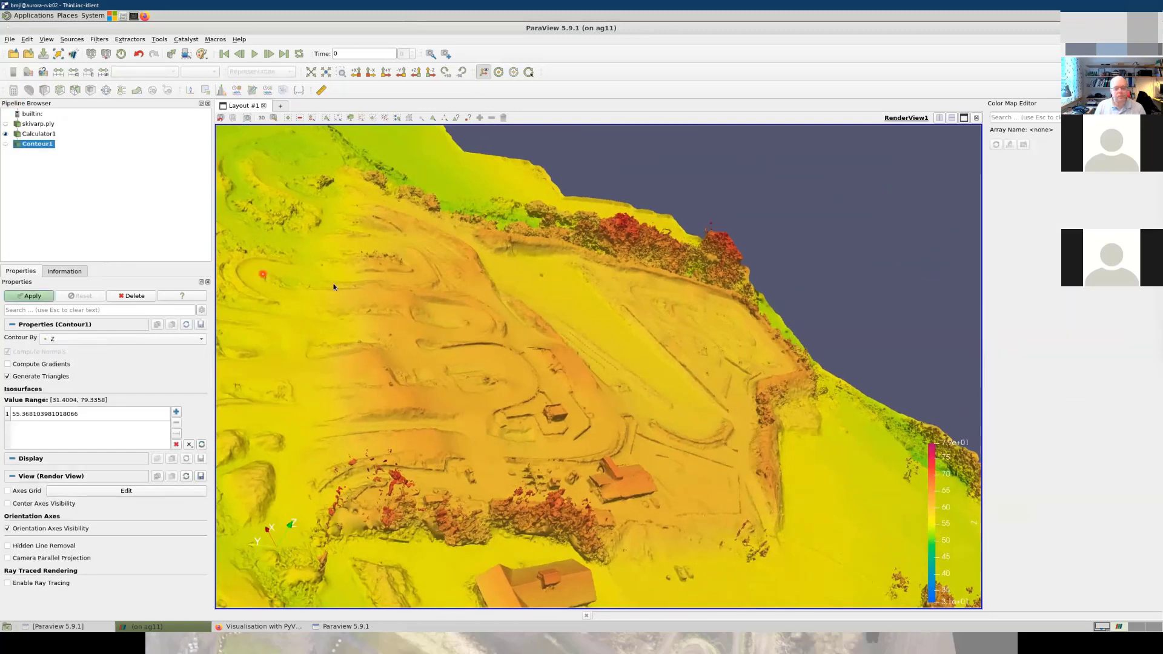
pyautogui.click(176, 443)
pyautogui.click(175, 433)
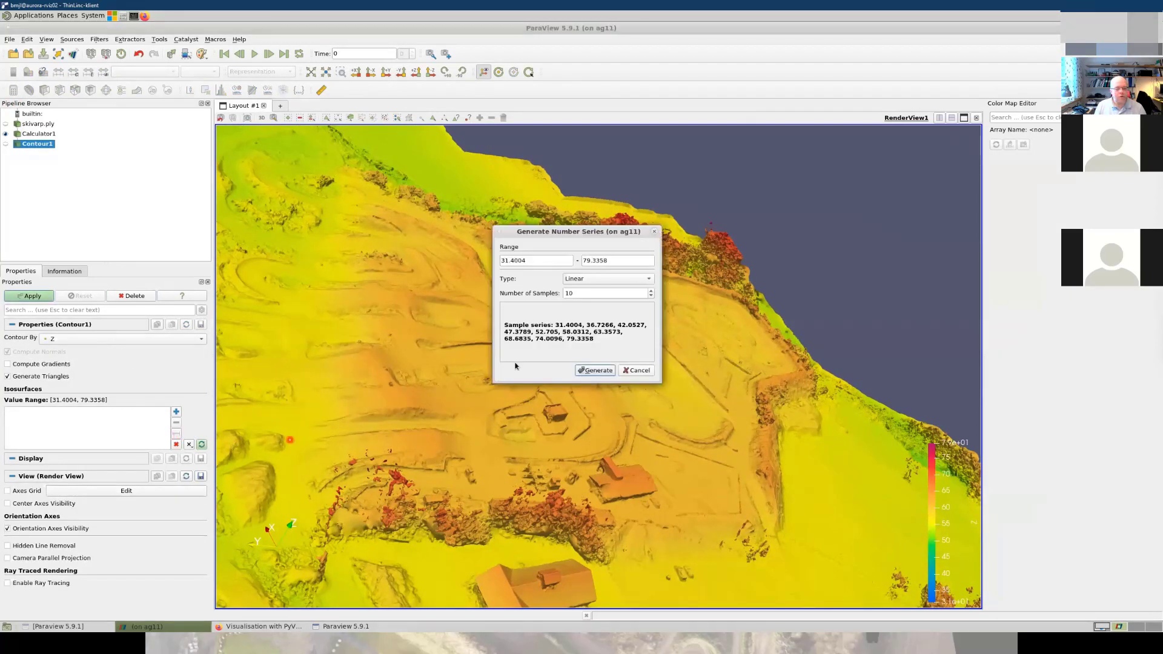
# Step: Generate a linear series of 51 isosurface values from 30 to 80 for the Contour filter and apply it
pyautogui.doubleClick(537, 260)
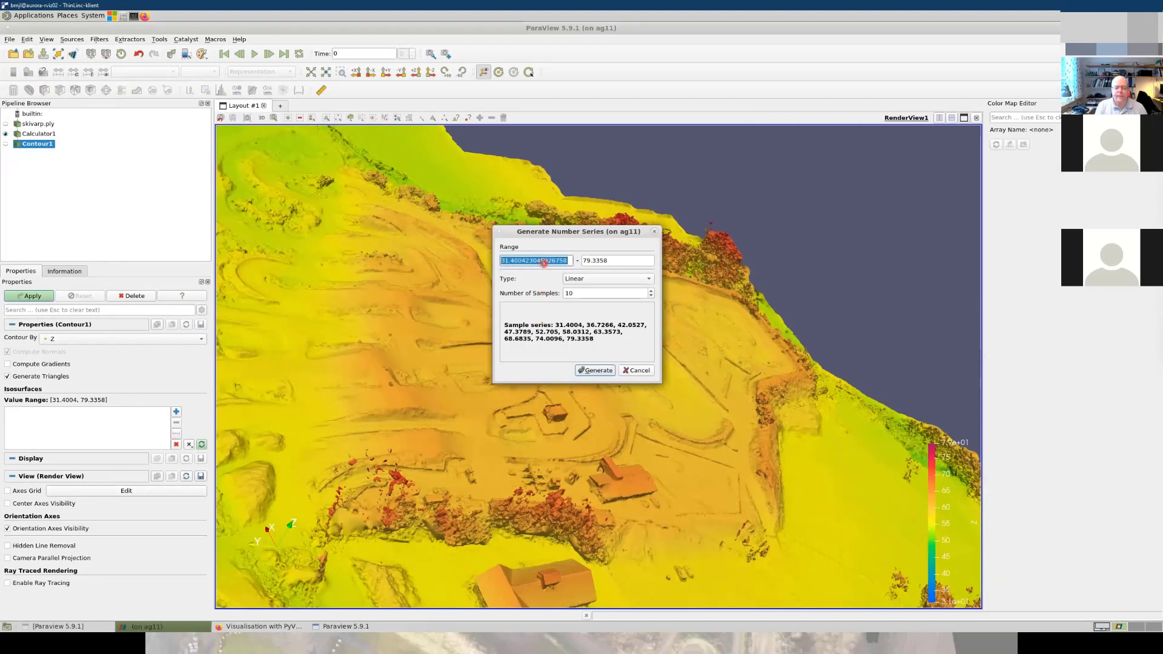
pyautogui.press('Home')
pyautogui.hotkey('shift', 'End')
pyautogui.write('30')
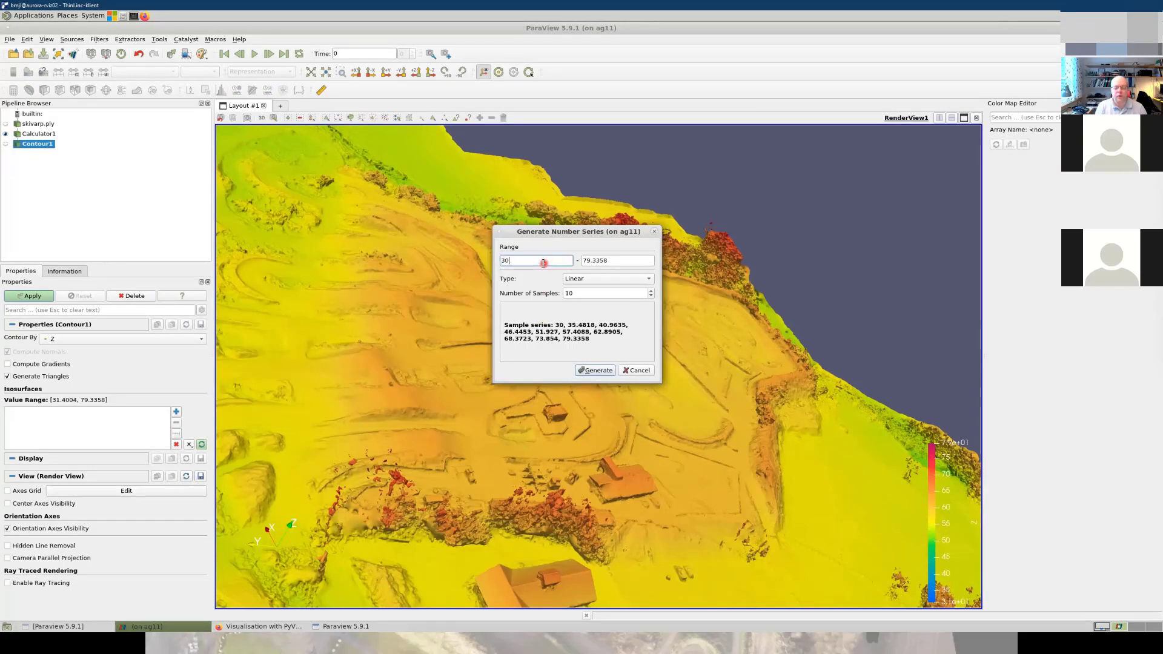
pyautogui.press('Tab')
pyautogui.write('80')
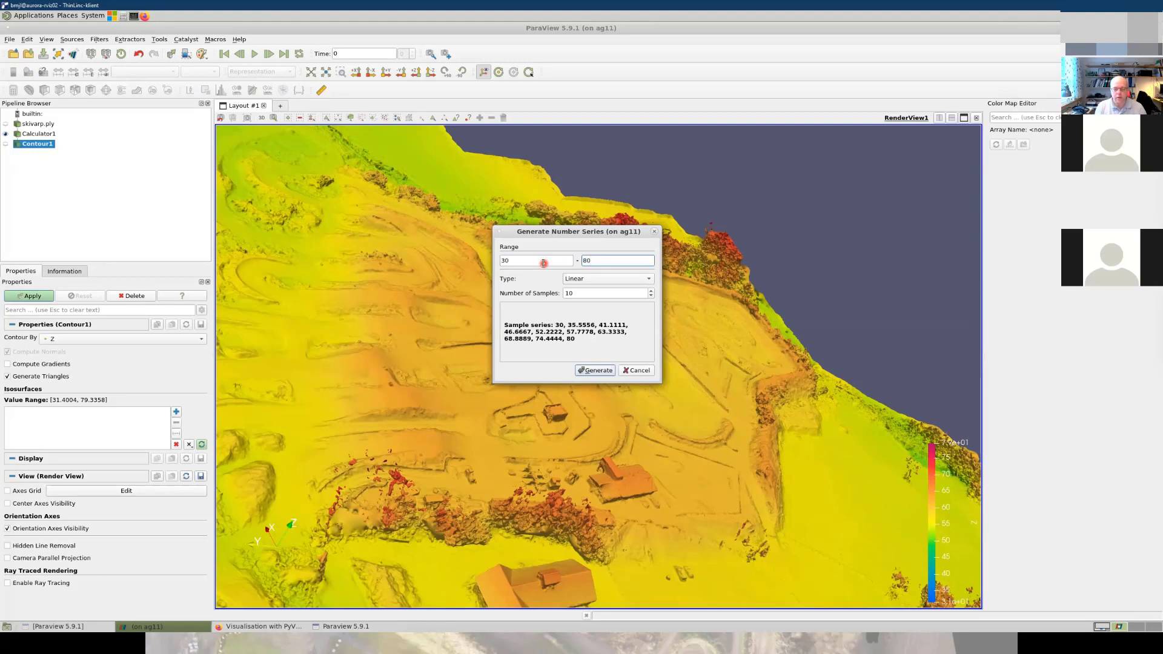
pyautogui.press('Tab')
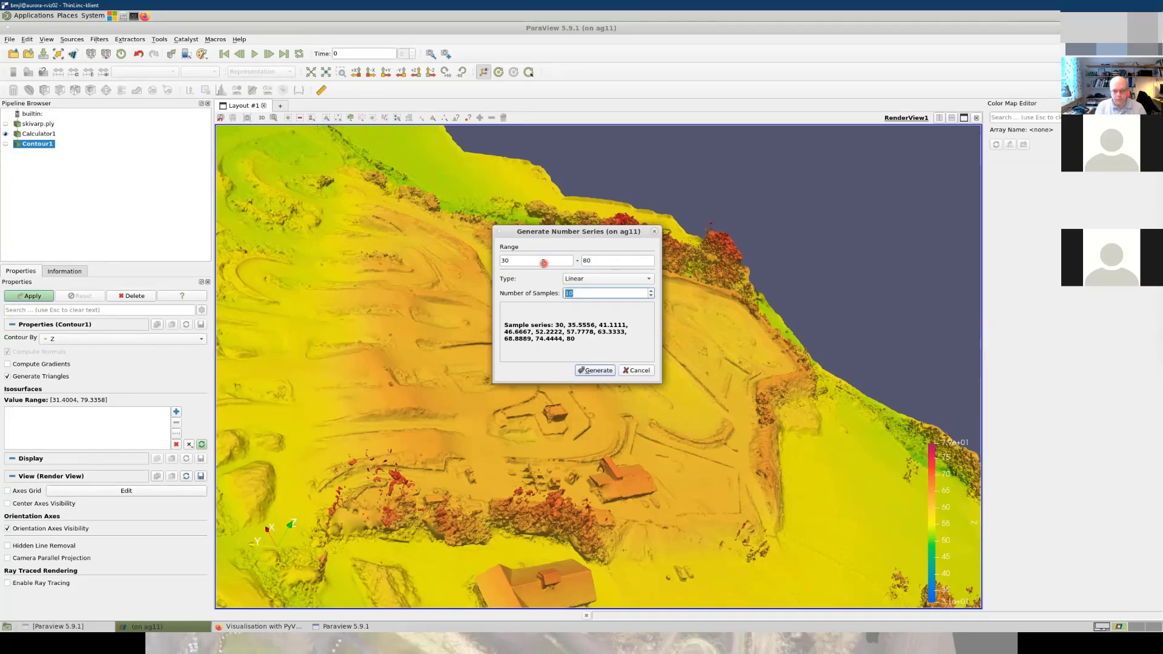
pyautogui.write('51')
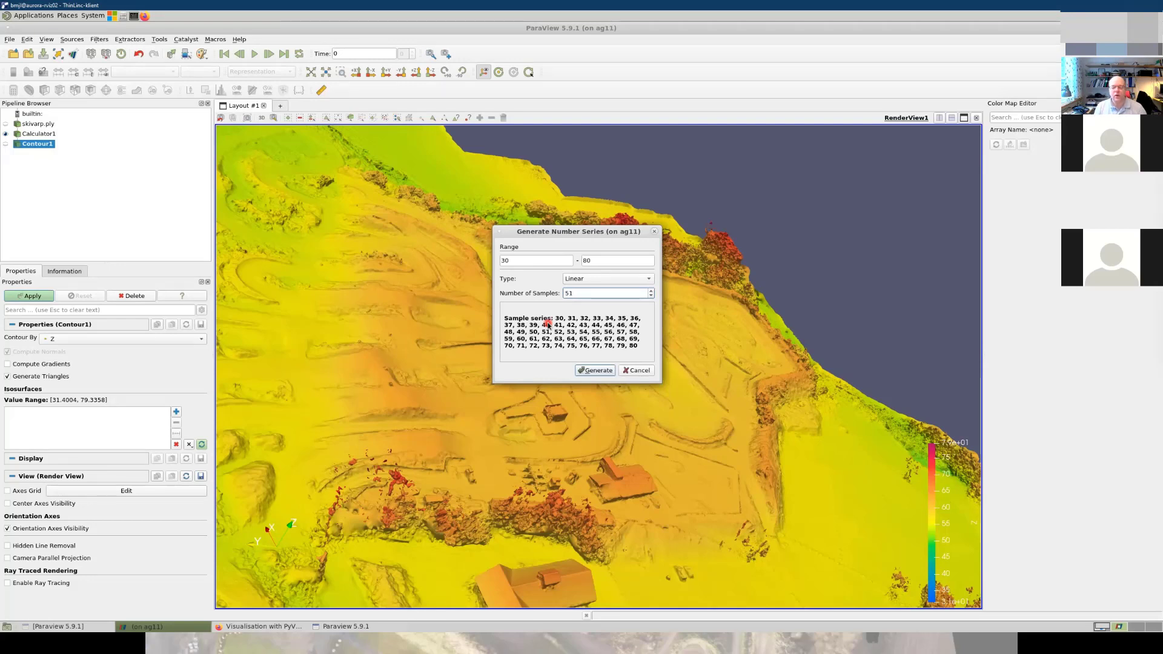
pyautogui.click(600, 370)
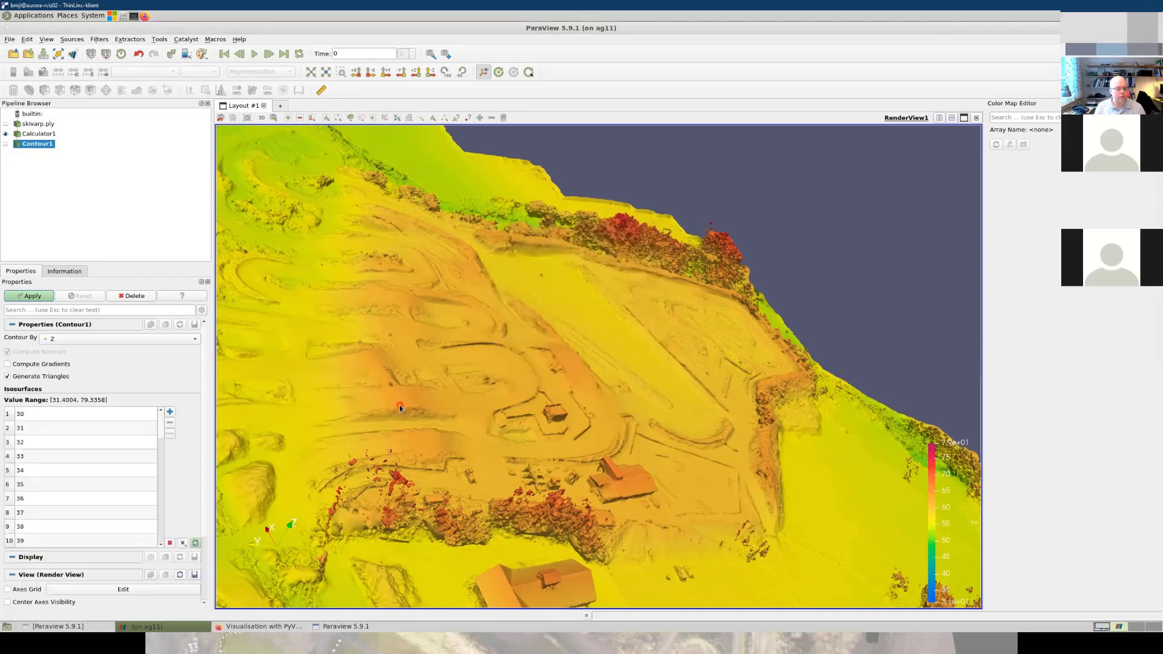
pyautogui.click(33, 296)
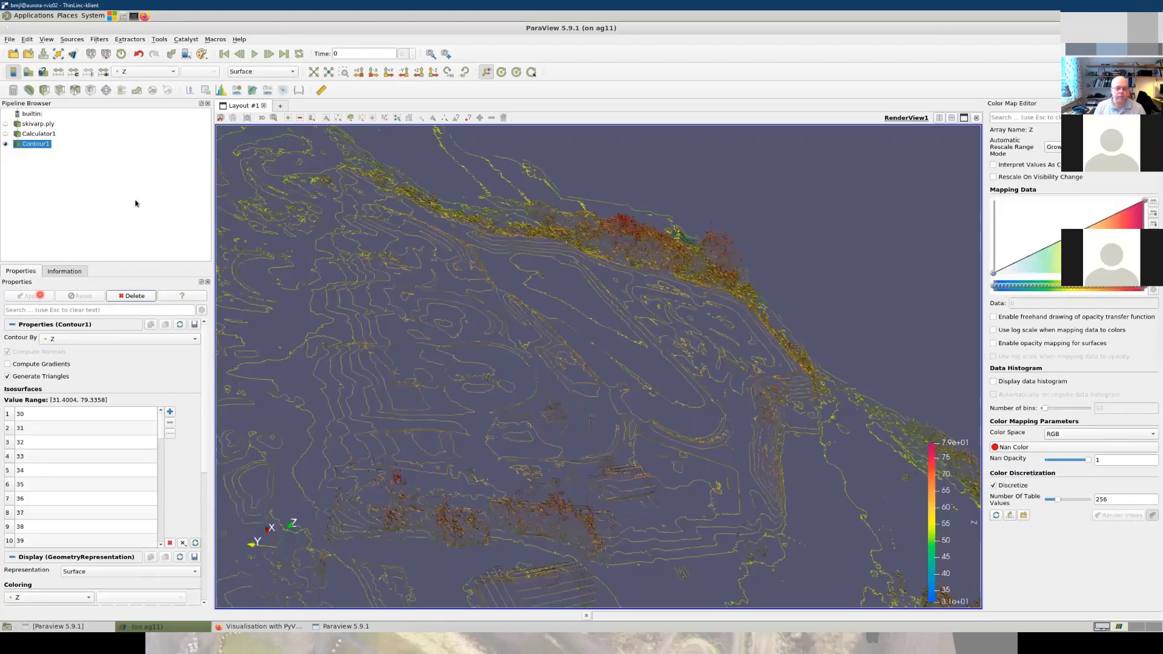
# Step: View the contour lines from several angles and show the Calculator surface together with them
pyautogui.moveTo(484, 327); pyautogui.dragTo(518, 408)
pyautogui.moveTo(592, 422)
pyautogui.mouseDown()
pyautogui.moveTo(629, 433)
pyautogui.moveTo(601, 427)
pyautogui.mouseUp()
pyautogui.moveTo(515, 362); pyautogui.dragTo(638, 387)
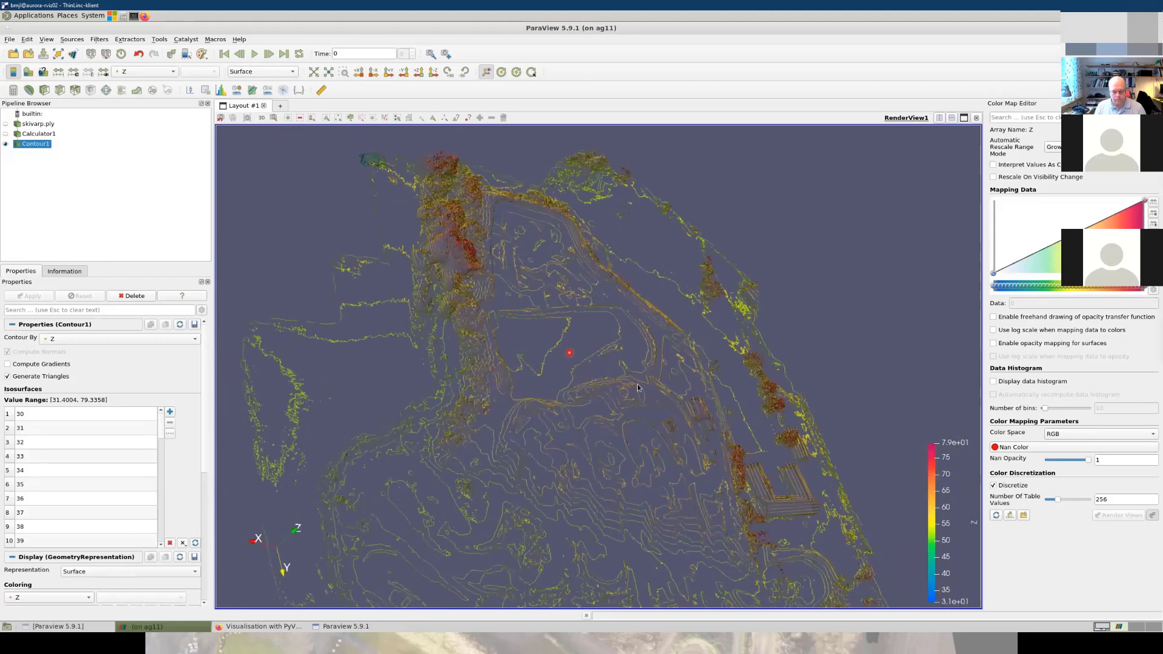
pyautogui.scroll(2, 630, 343)
pyautogui.moveTo(620, 341)
pyautogui.mouseDown(button='middle')
pyautogui.moveTo(630, 343)
pyautogui.moveTo(605, 348)
pyautogui.mouseUp(button='middle')
pyautogui.moveTo(604, 348); pyautogui.dragTo(570, 339)
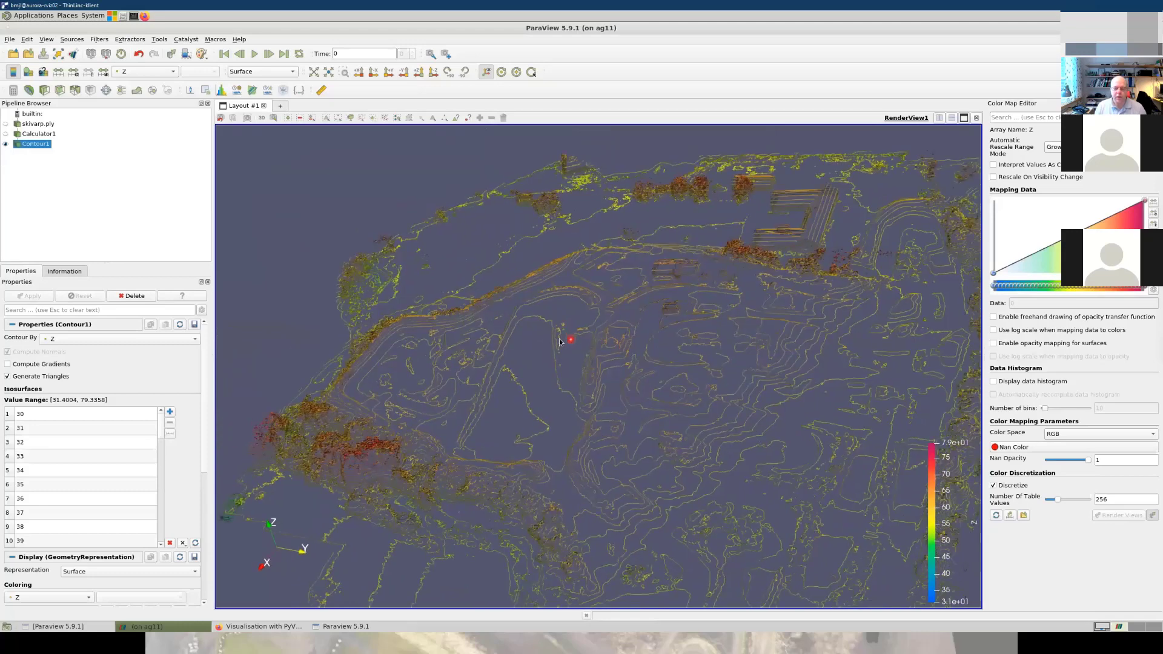
pyautogui.click(5, 134)
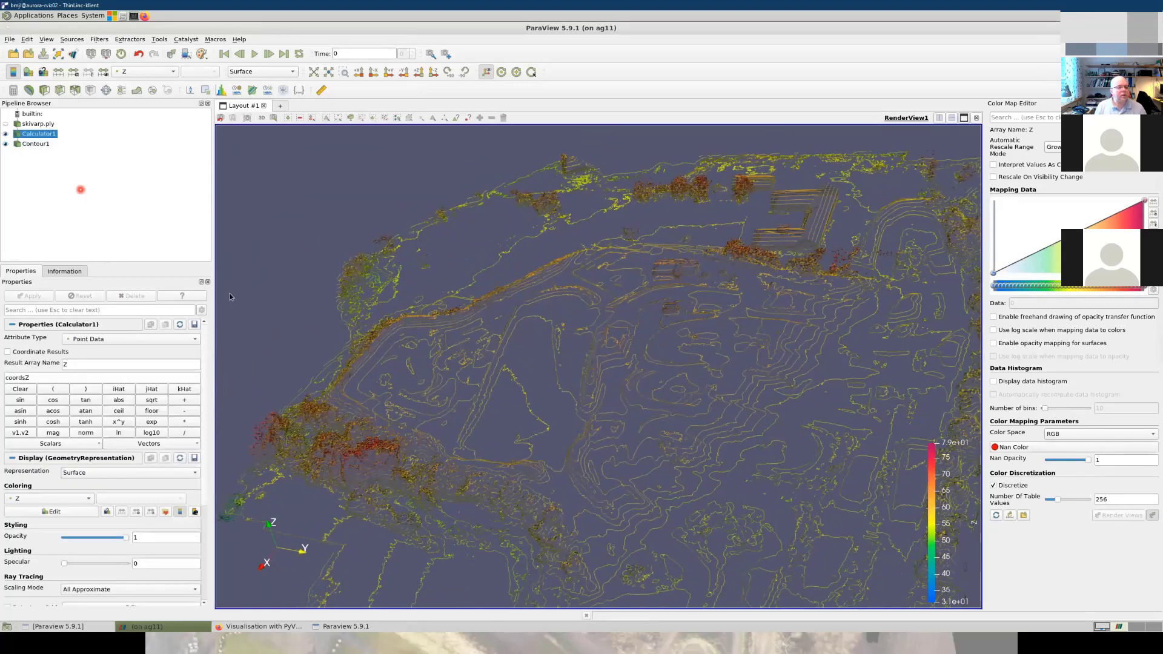
pyautogui.click(231, 296)
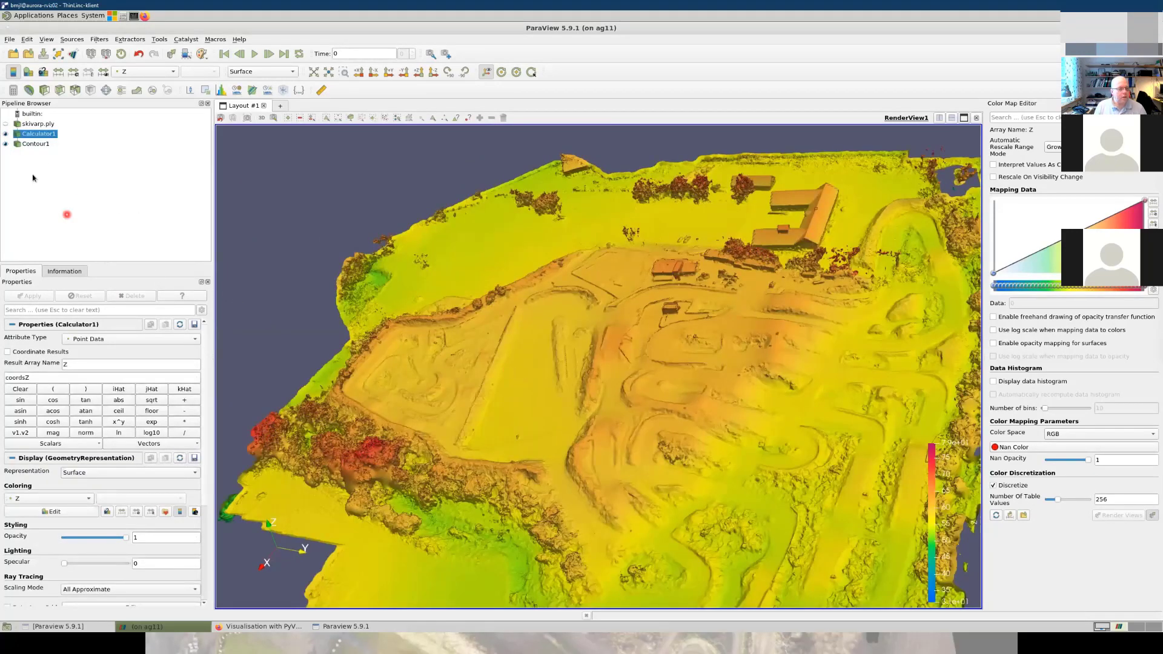
# Step: Colour the Contour result with a solid black colour (#000000) instead of the Z array
pyautogui.click(43, 151)
pyautogui.click(42, 146)
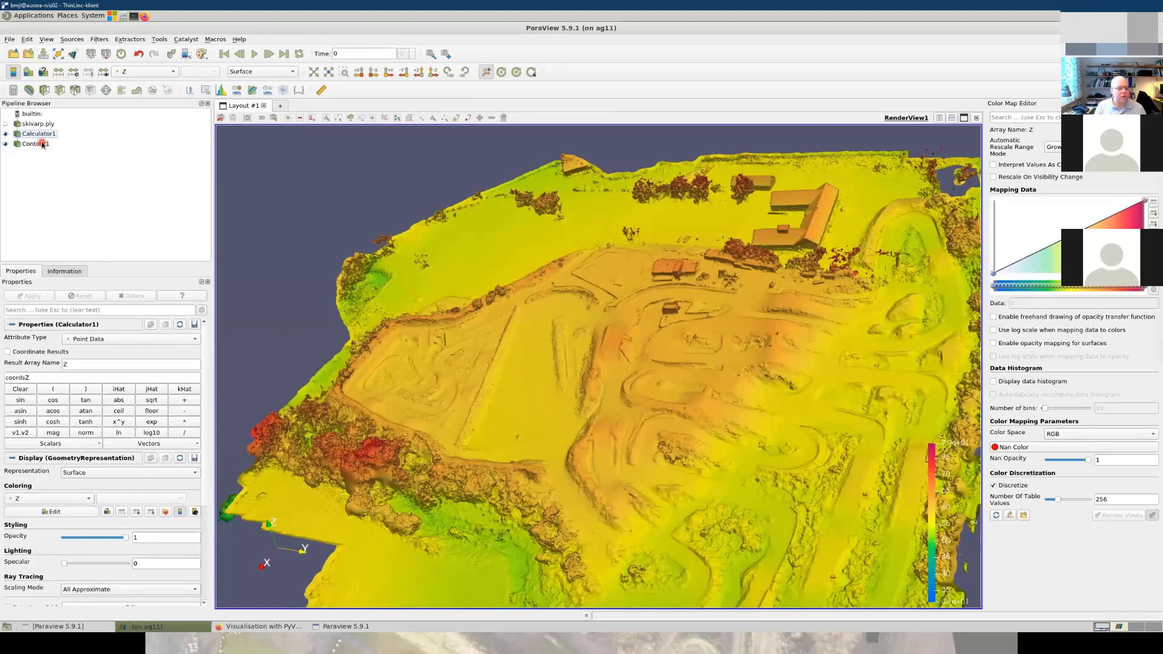
pyautogui.scroll(-6, 91, 454)
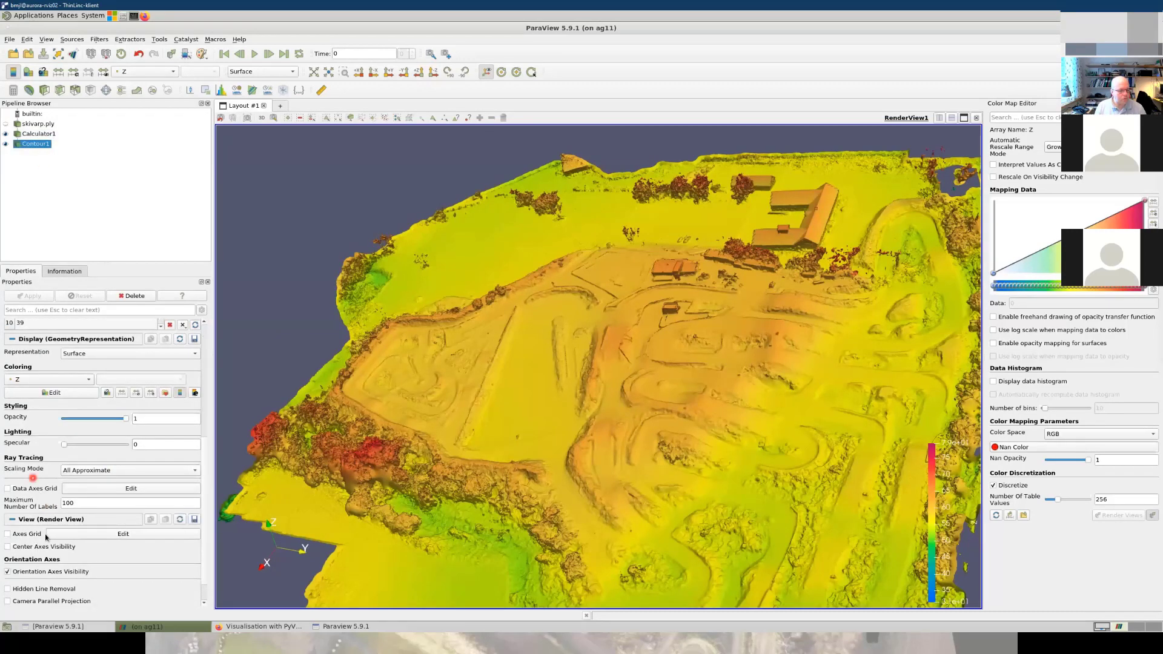
pyautogui.click(59, 379)
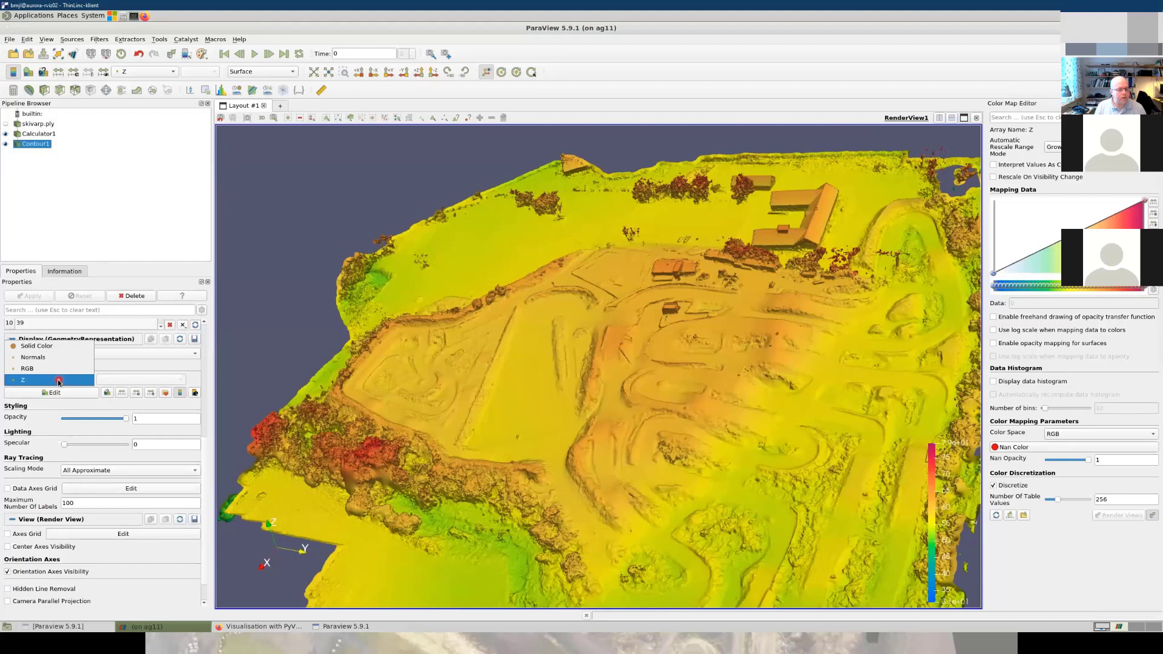
pyautogui.click(47, 348)
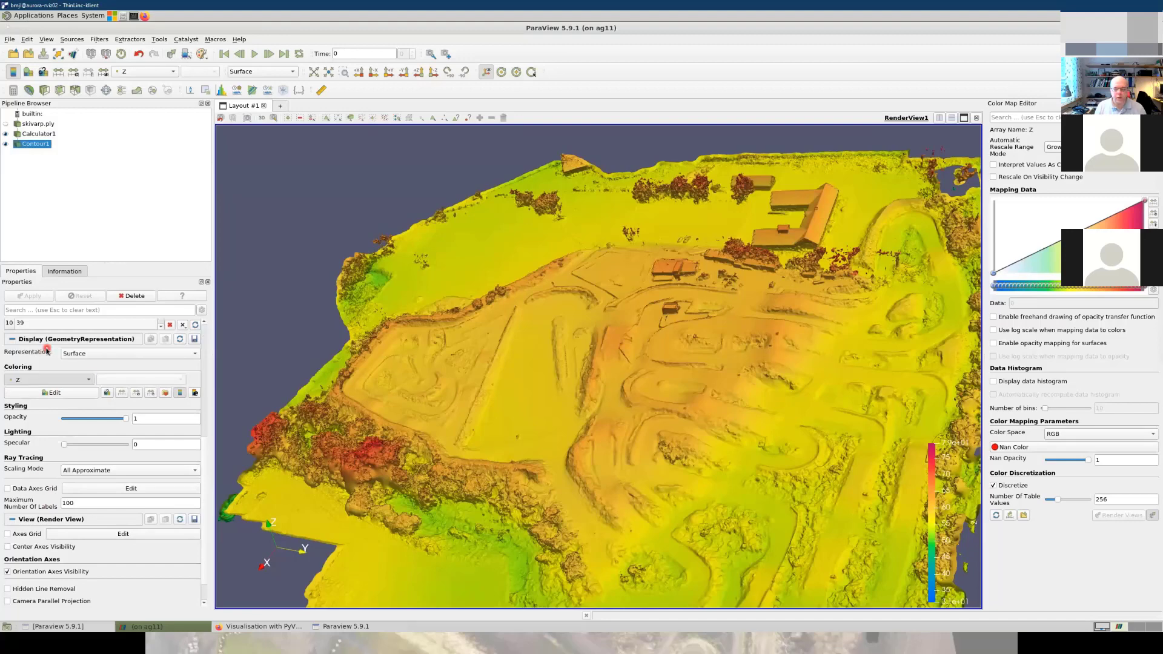
pyautogui.click(55, 392)
pyautogui.click(464, 236)
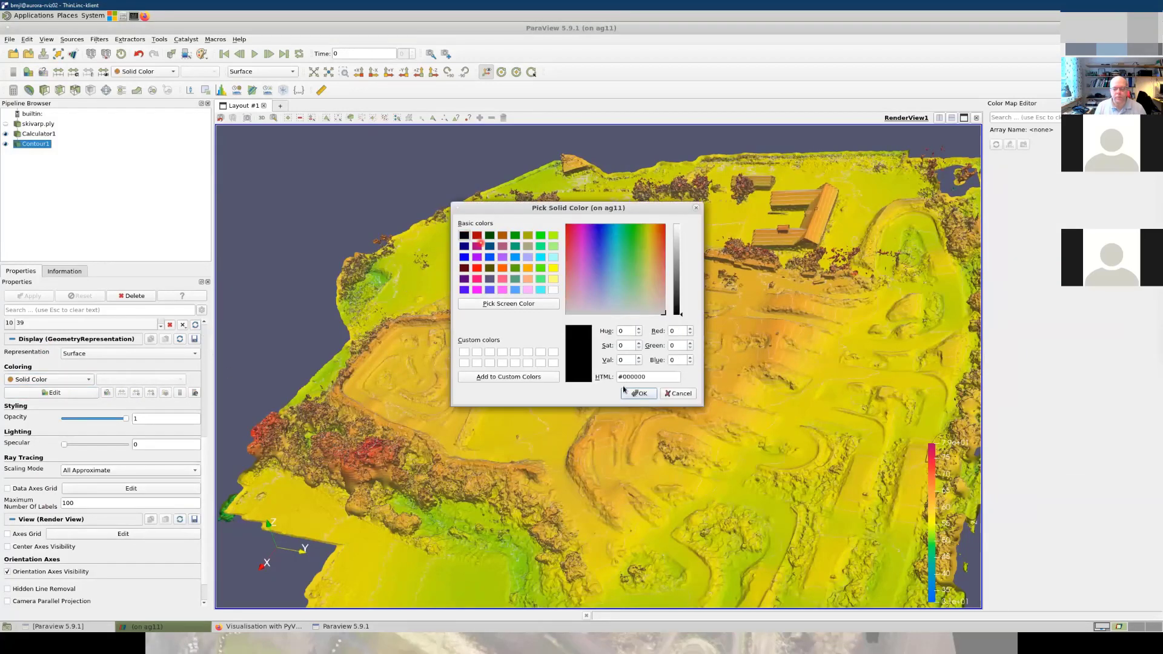
pyautogui.click(635, 394)
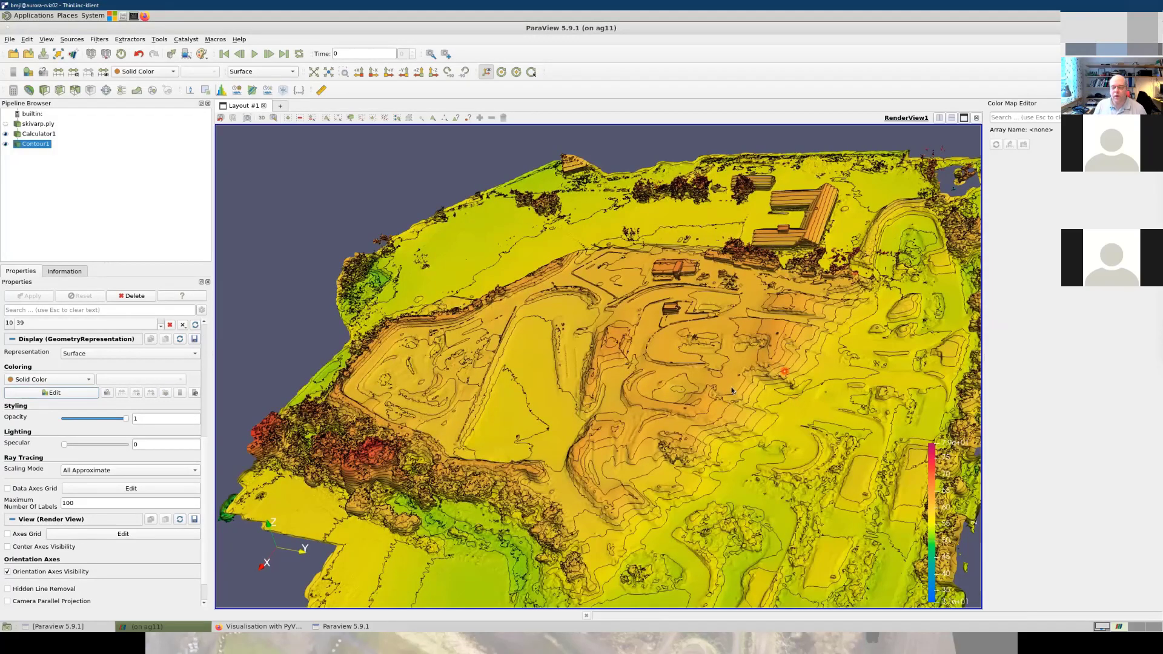
# Step: Examine the black contour lines on the terrain and the Contour result's statistics, data ranges and bounds
pyautogui.scroll(2, 716, 389)
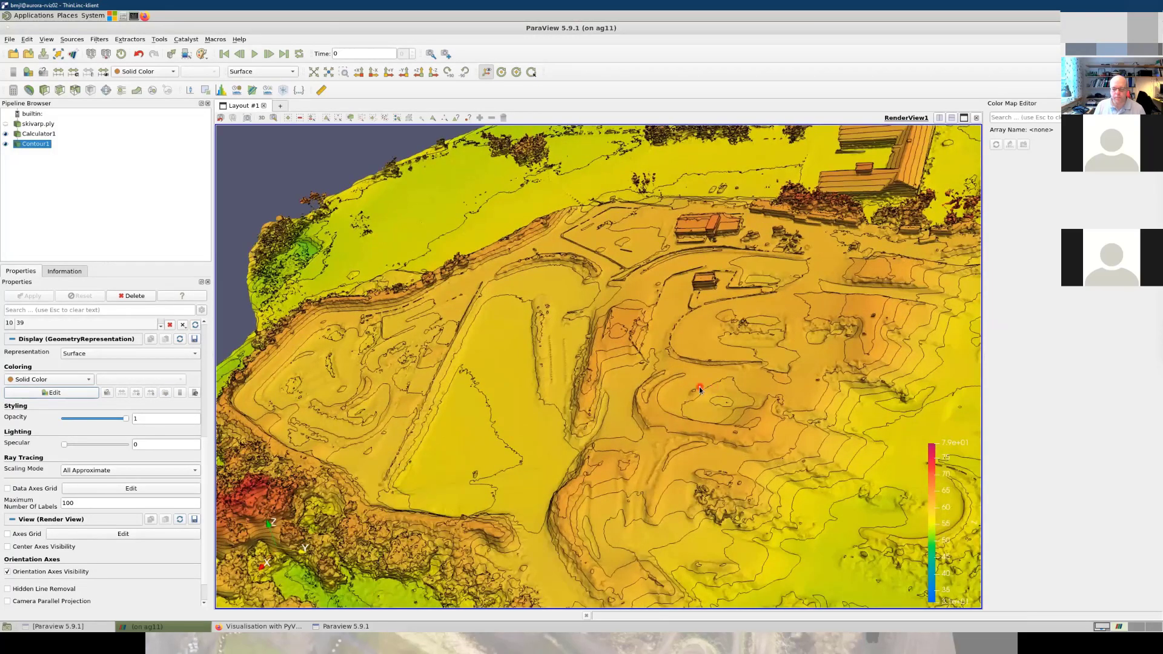
pyautogui.scroll(-1, 699, 390)
pyautogui.moveTo(651, 424); pyautogui.dragTo(755, 408)
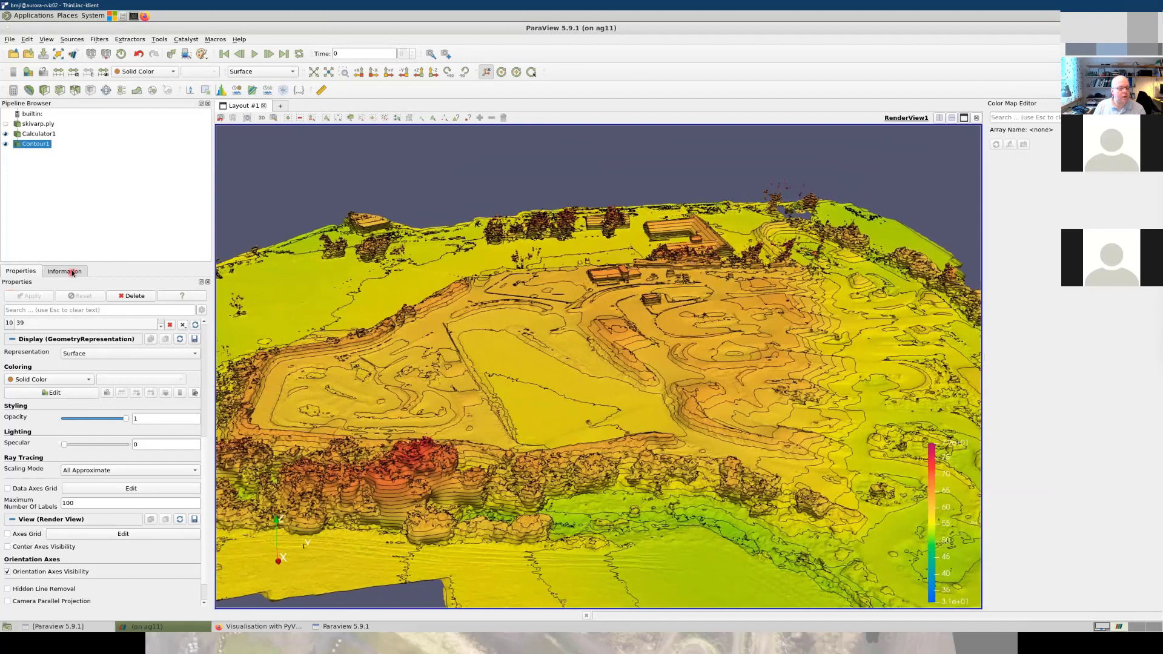
pyautogui.click(65, 272)
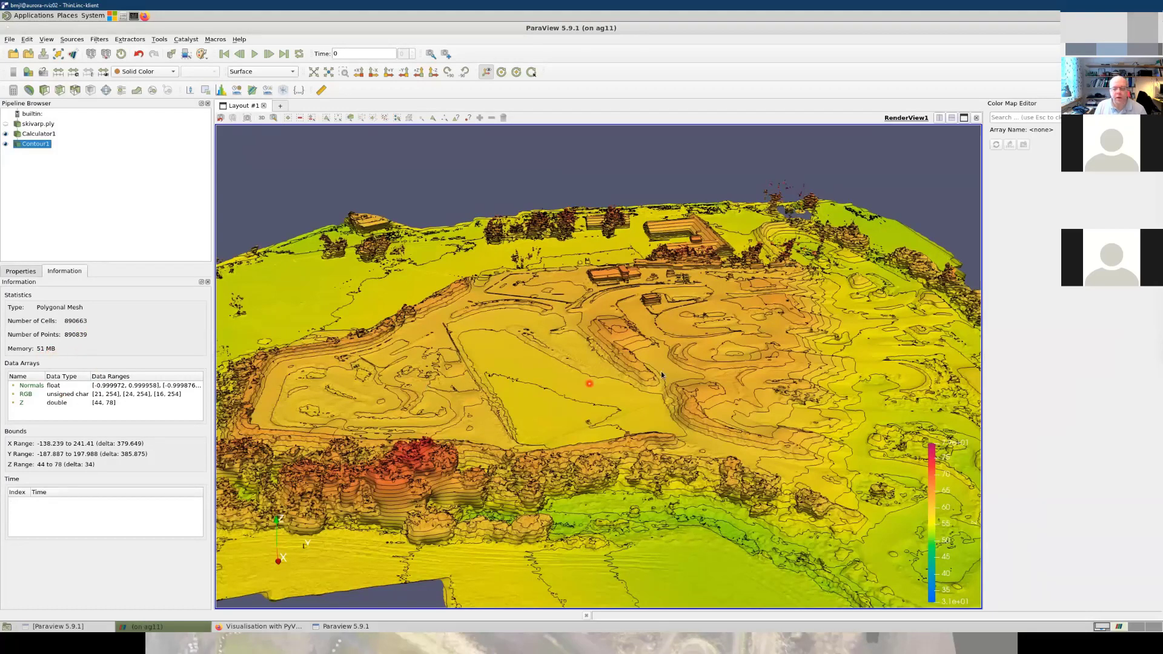
pyautogui.scroll(-2, 663, 346)
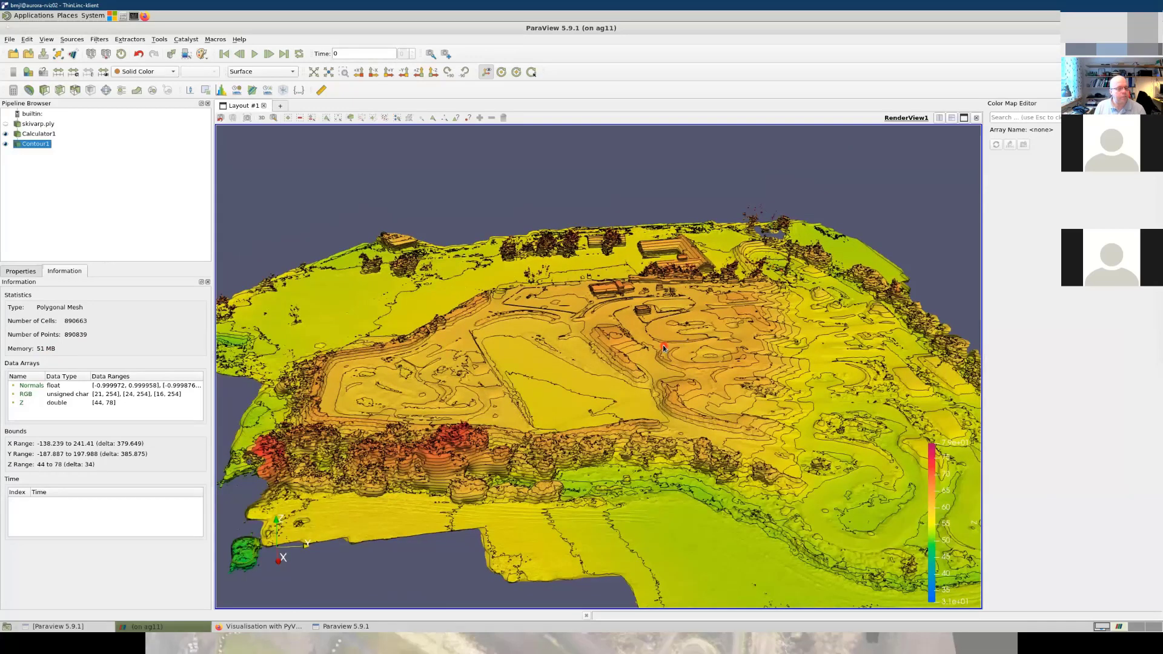
# Step: Reset the session, discarding skivarp.ply and all its filters from the pipeline
pyautogui.click(39, 124)
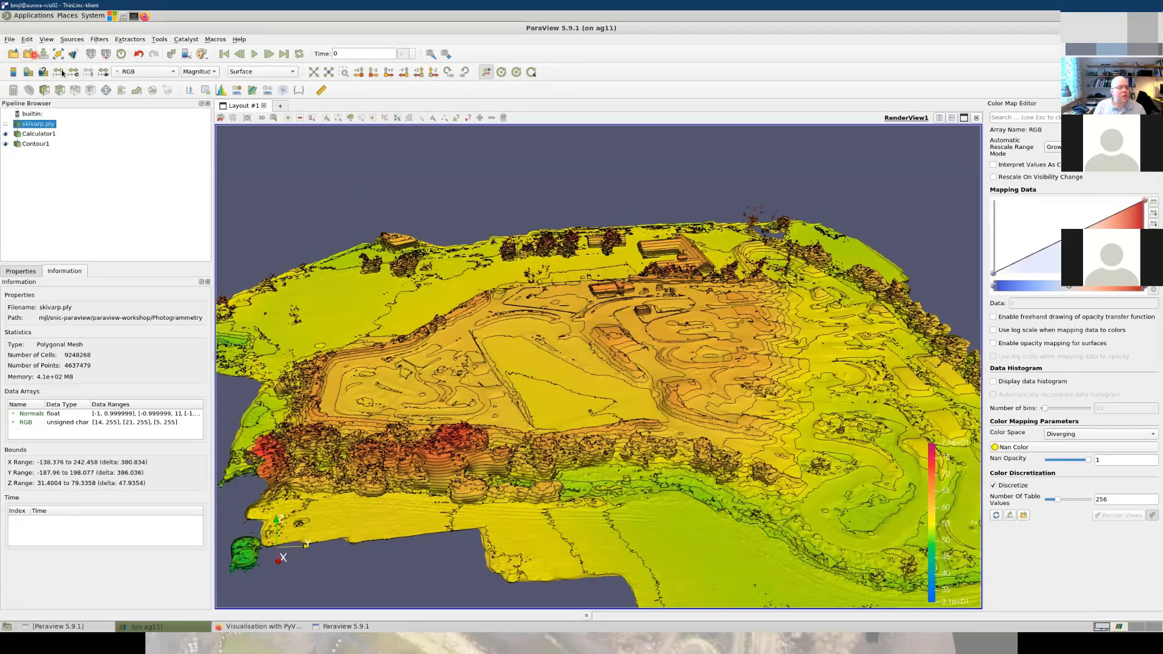
pyautogui.click(126, 57)
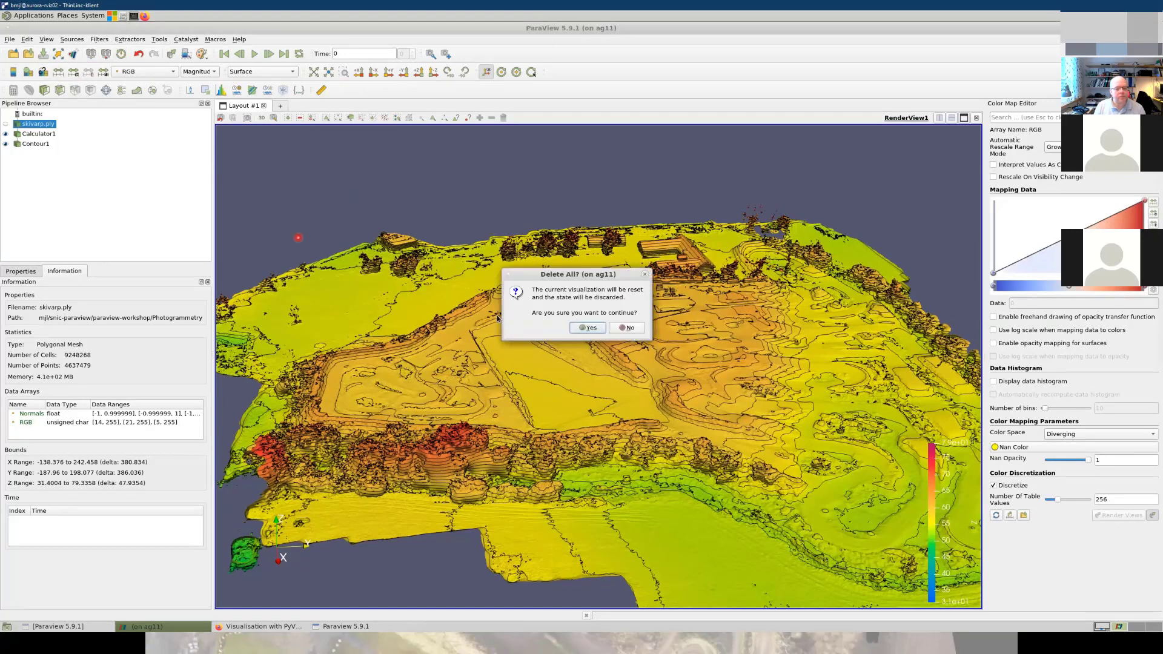
pyautogui.click(591, 330)
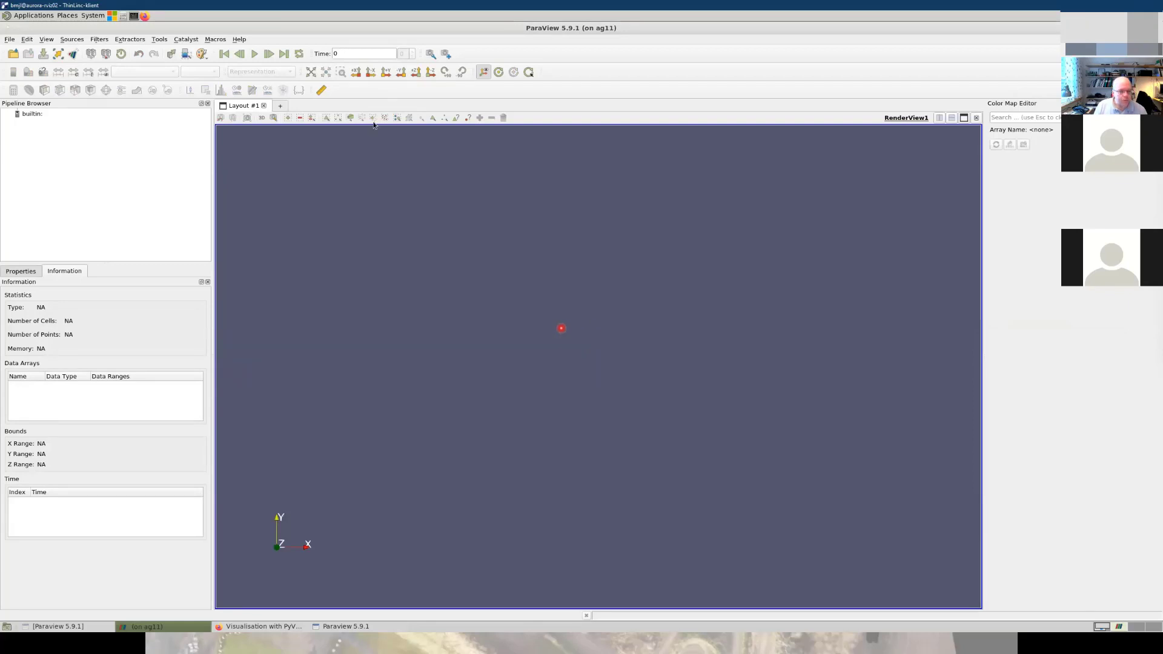
# Step: Start opening a file and browse to the Structural_Mechanics folder in paraview-workshop
pyautogui.click(11, 56)
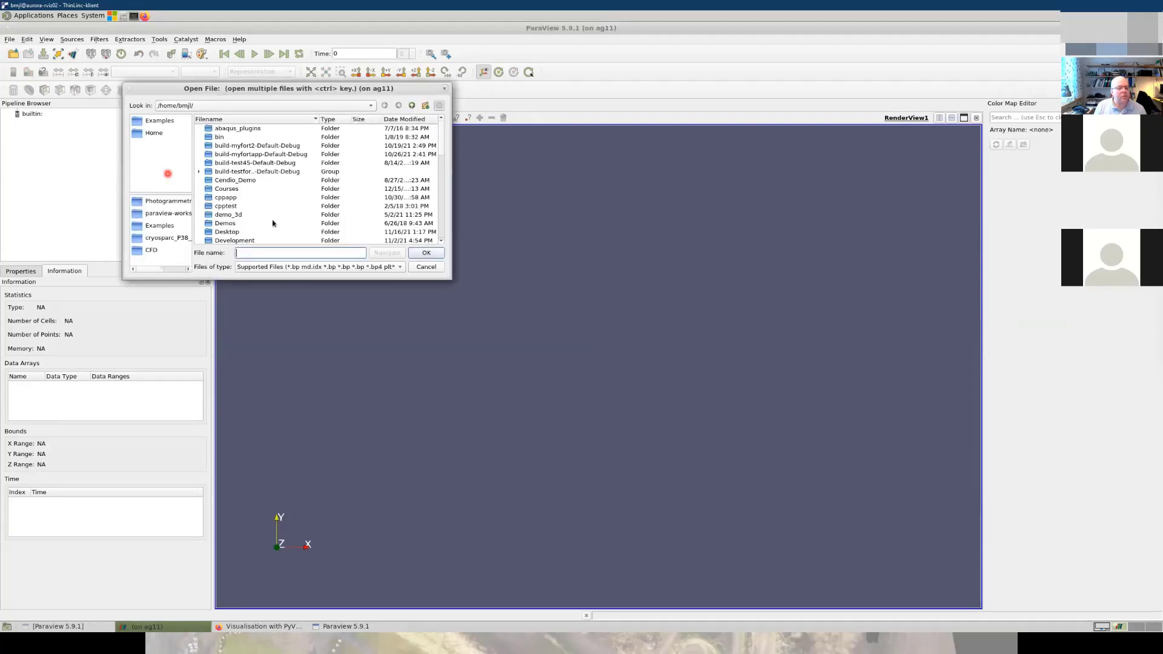
pyautogui.click(163, 203)
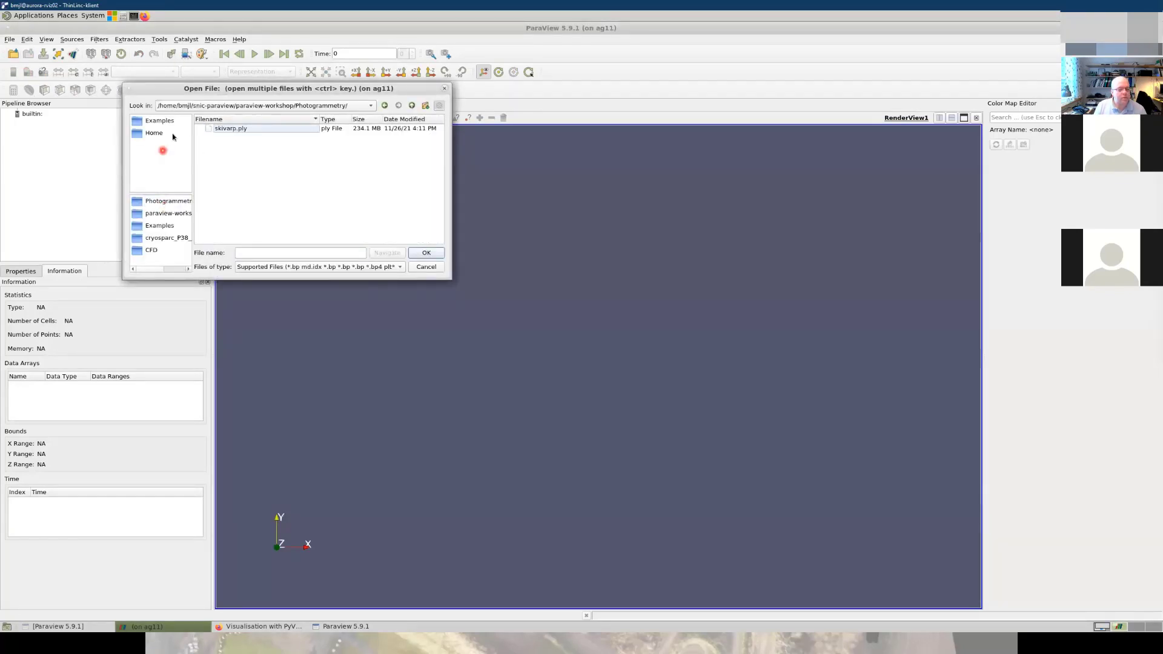
pyautogui.click(412, 106)
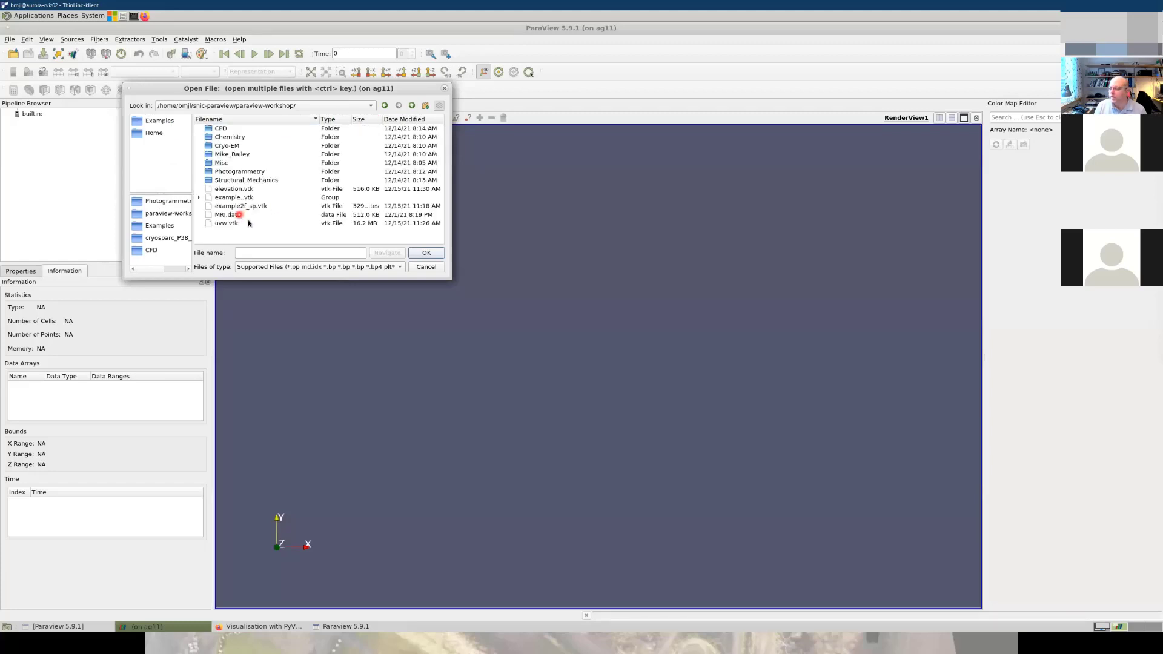
pyautogui.click(248, 221)
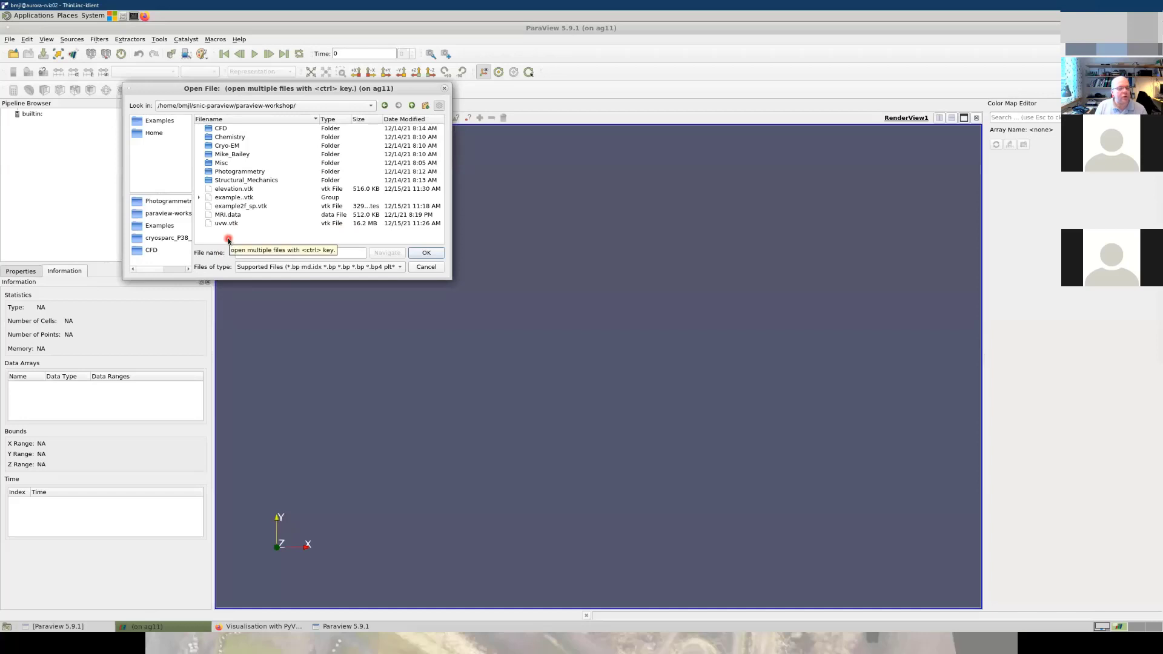
pyautogui.click(234, 188)
pyautogui.click(246, 182)
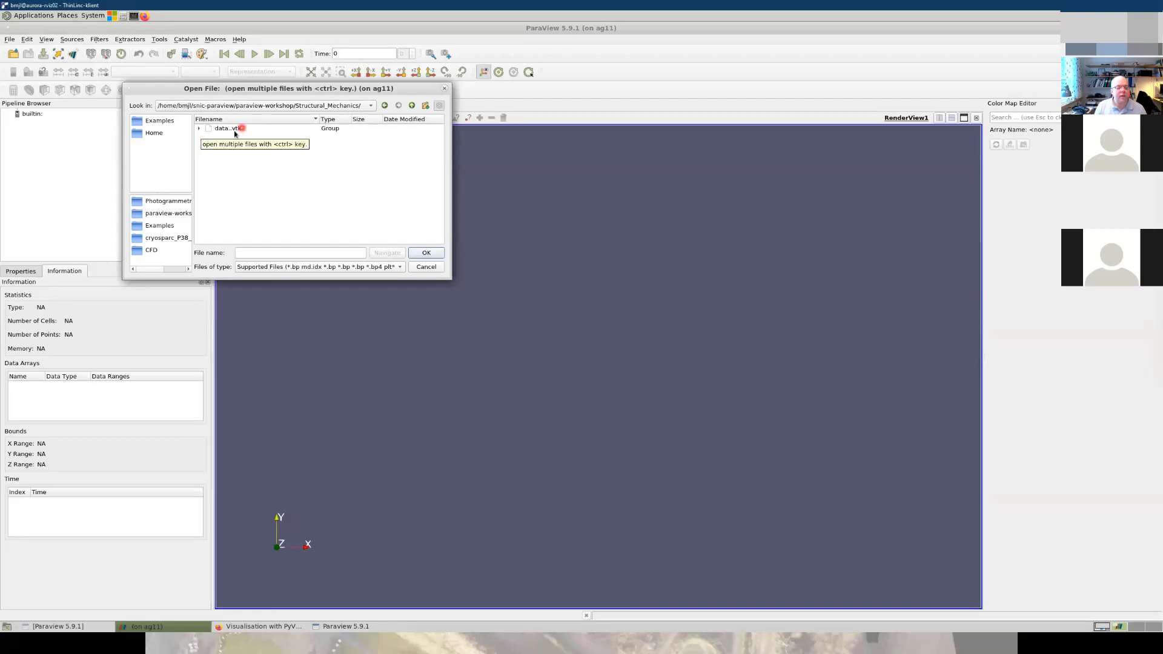
# Step: Look through the files in the data..vtk group and open the whole group as a time series
pyautogui.click(196, 128)
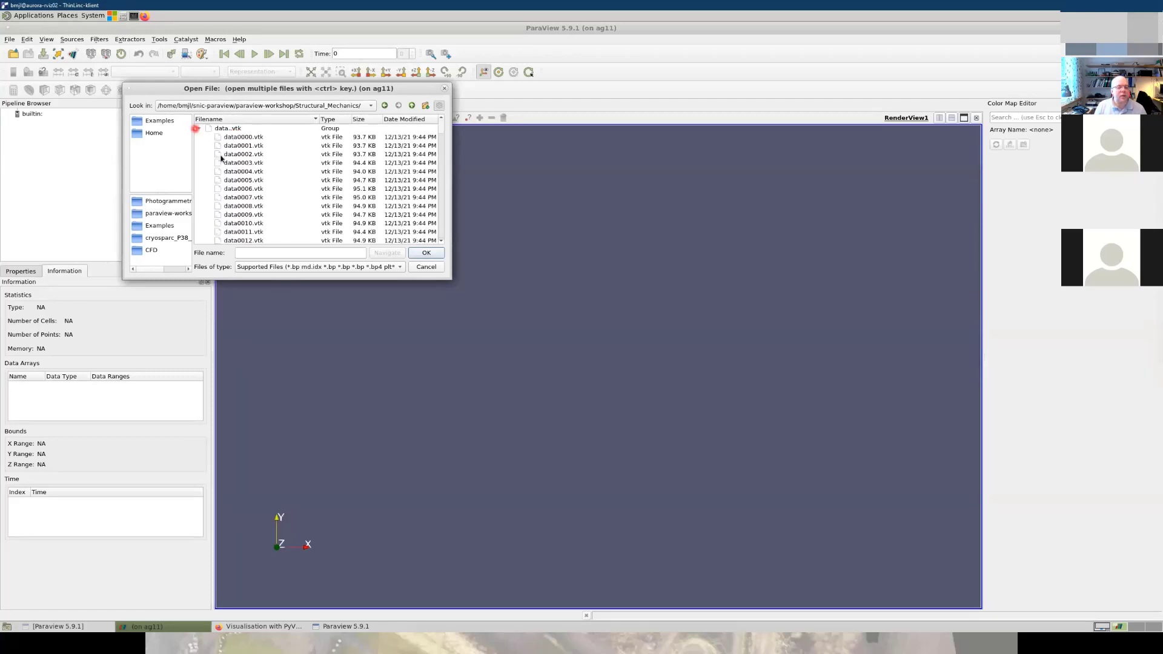
pyautogui.click(445, 150)
pyautogui.moveTo(450, 201); pyautogui.dragTo(444, 244)
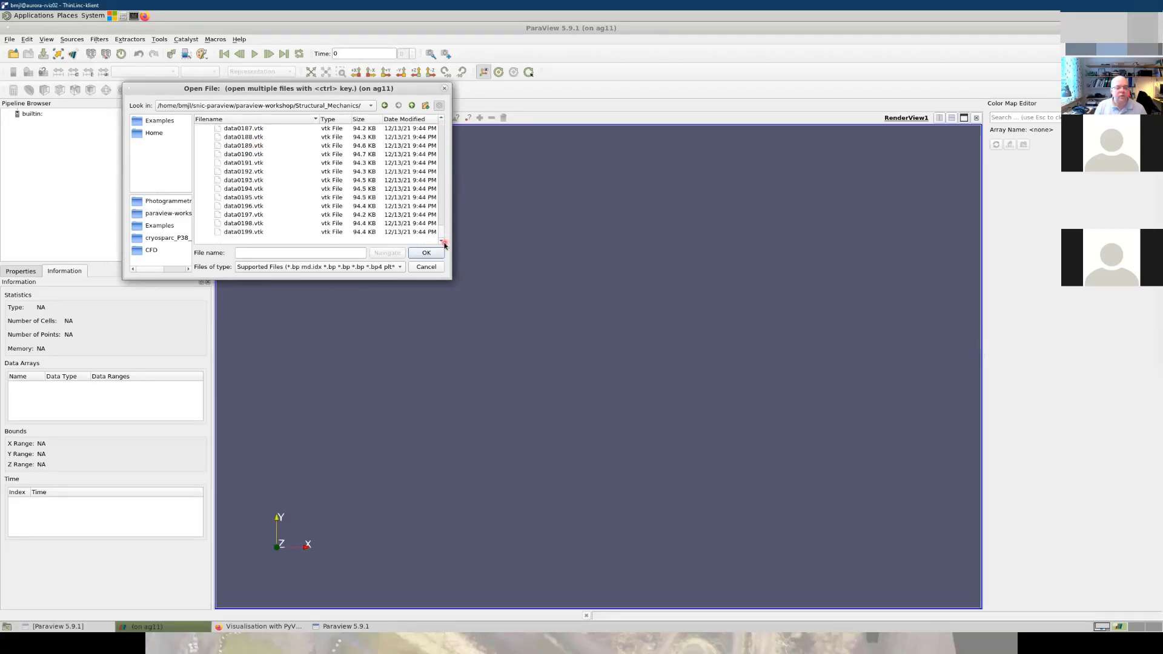
pyautogui.click(444, 232)
pyautogui.moveTo(440, 175); pyautogui.dragTo(440, 124)
pyautogui.click(234, 129)
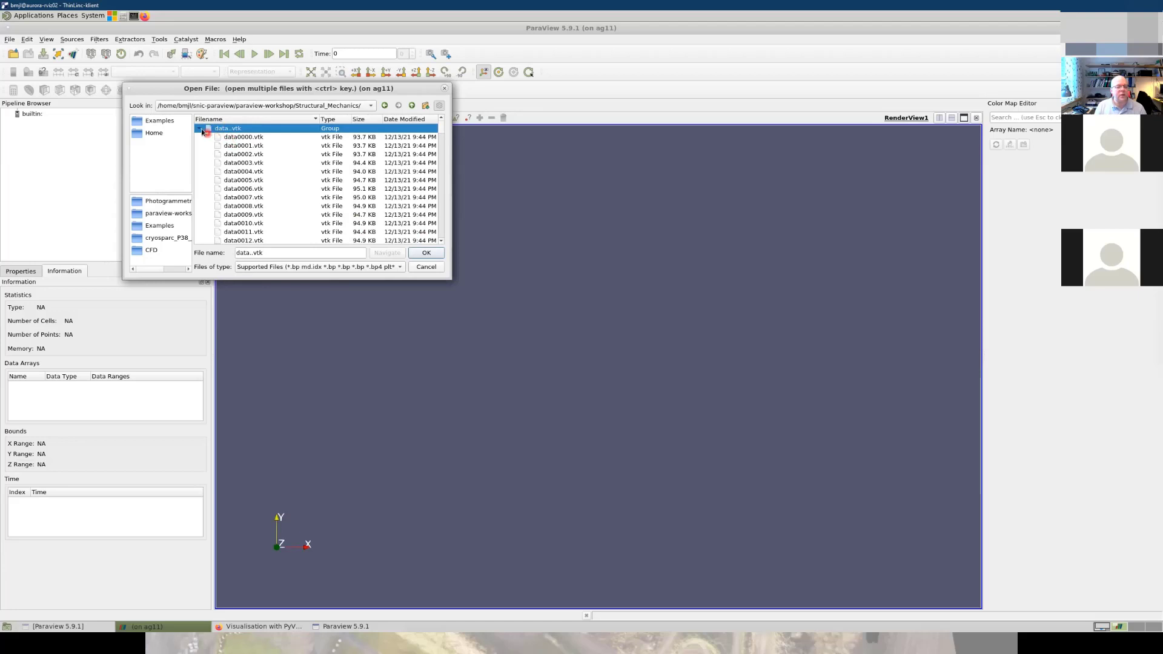
pyautogui.click(203, 131)
pyautogui.click(427, 252)
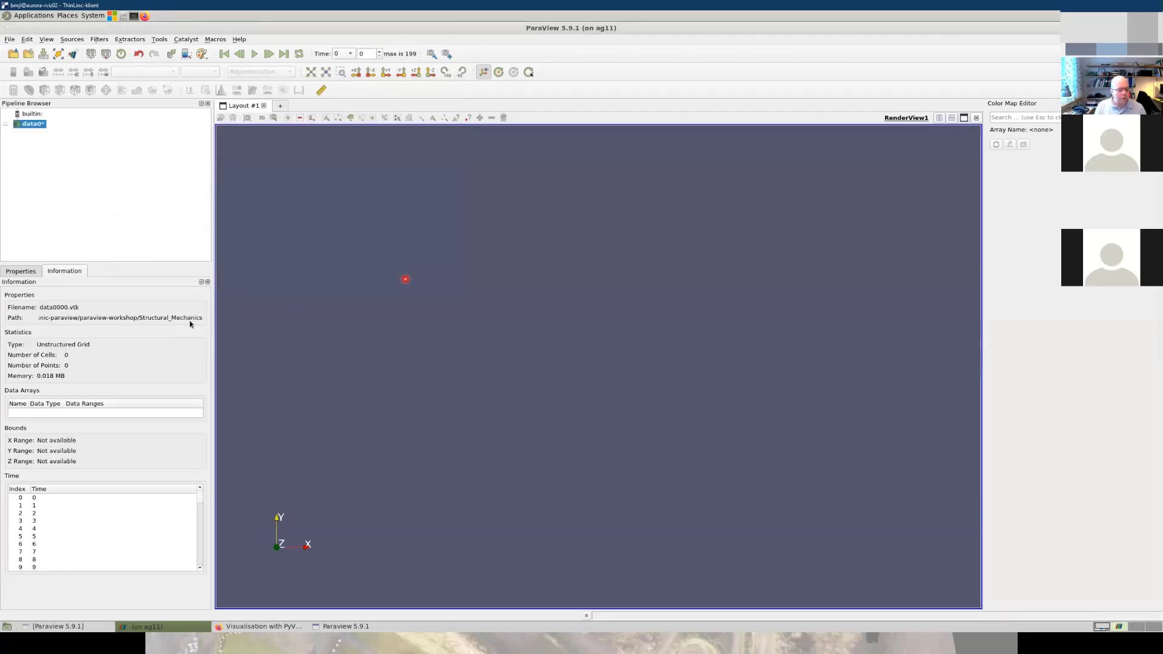
# Step: Load the data0* time series into the view and display the beam as Surface With Edges
pyautogui.click(25, 272)
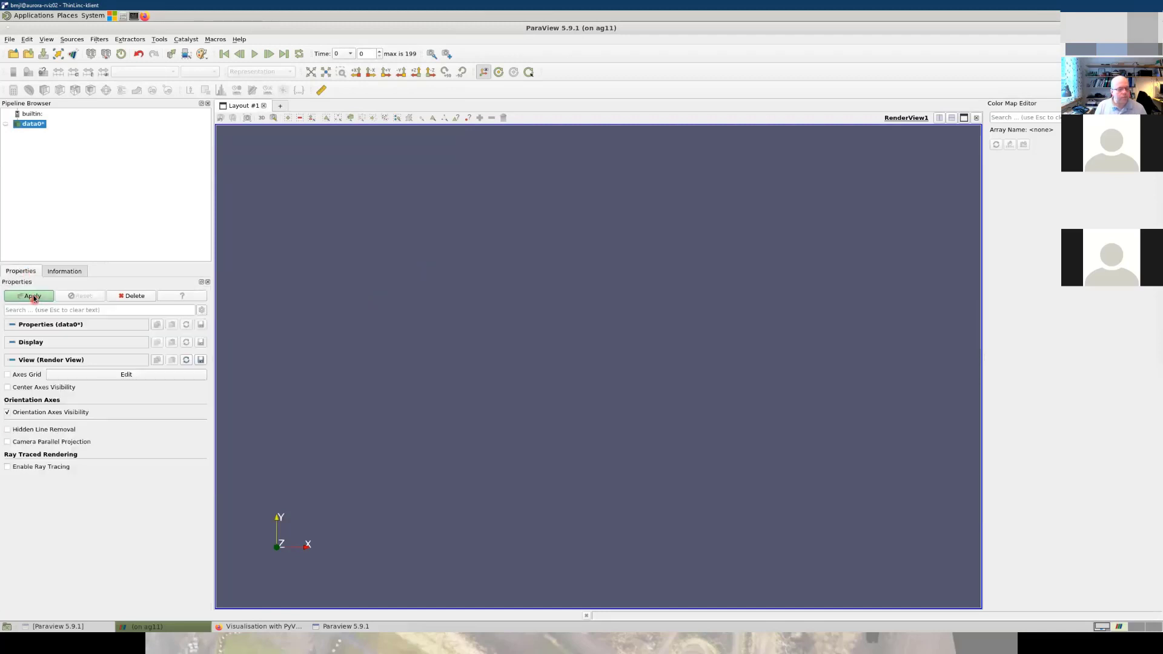
pyautogui.moveTo(384, 366); pyautogui.dragTo(456, 435)
pyautogui.click(254, 72)
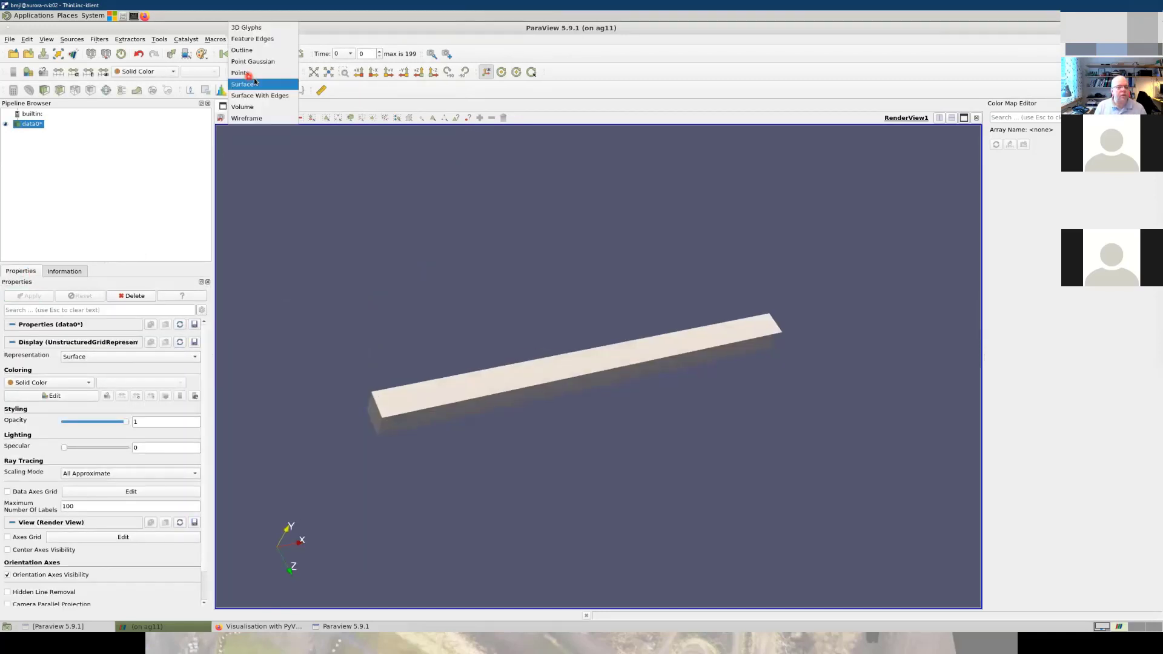
pyautogui.click(265, 95)
pyautogui.moveTo(771, 346); pyautogui.dragTo(630, 324)
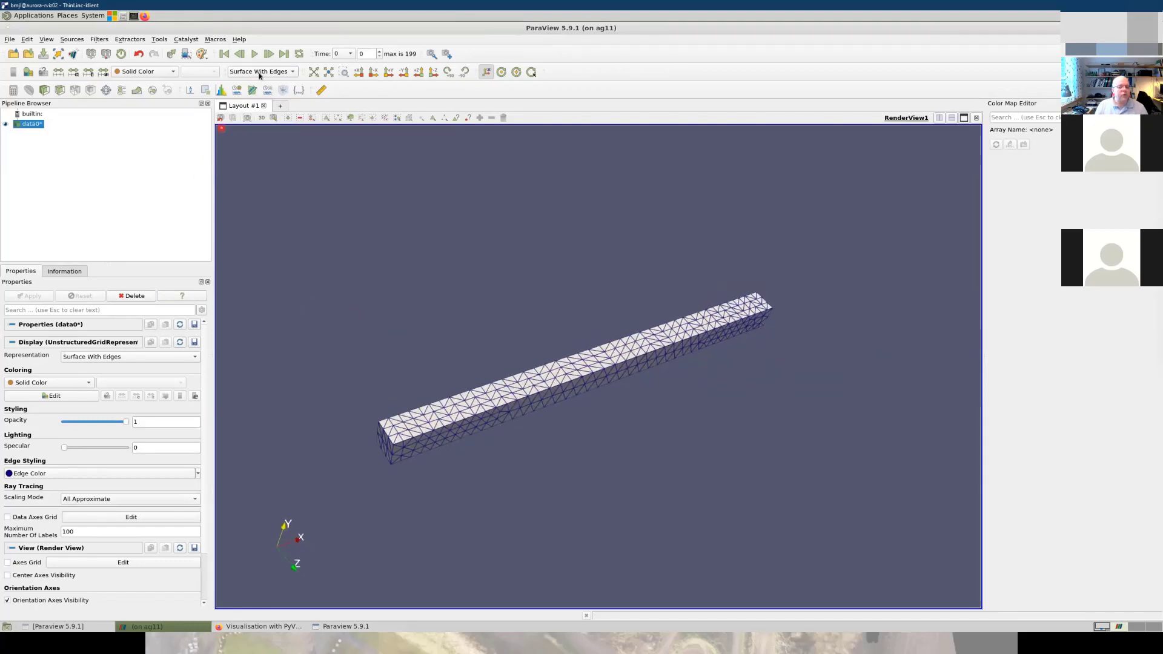
# Step: Color the beam by the displacement array's magnitude
pyautogui.click(268, 54)
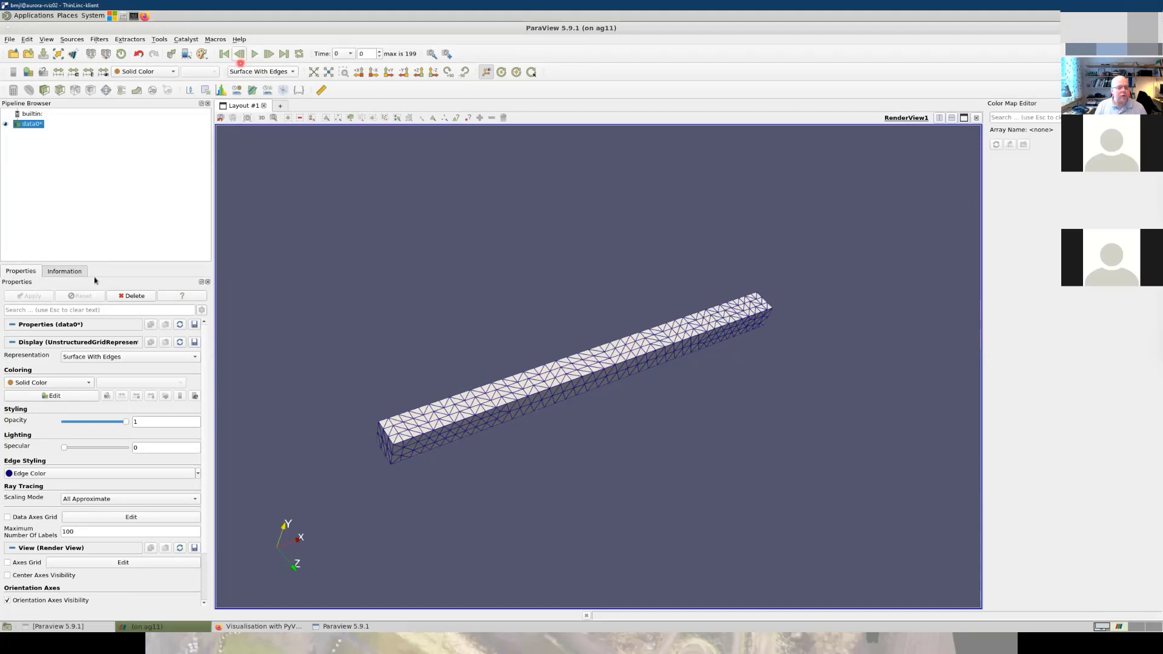
pyautogui.click(25, 384)
pyautogui.click(35, 395)
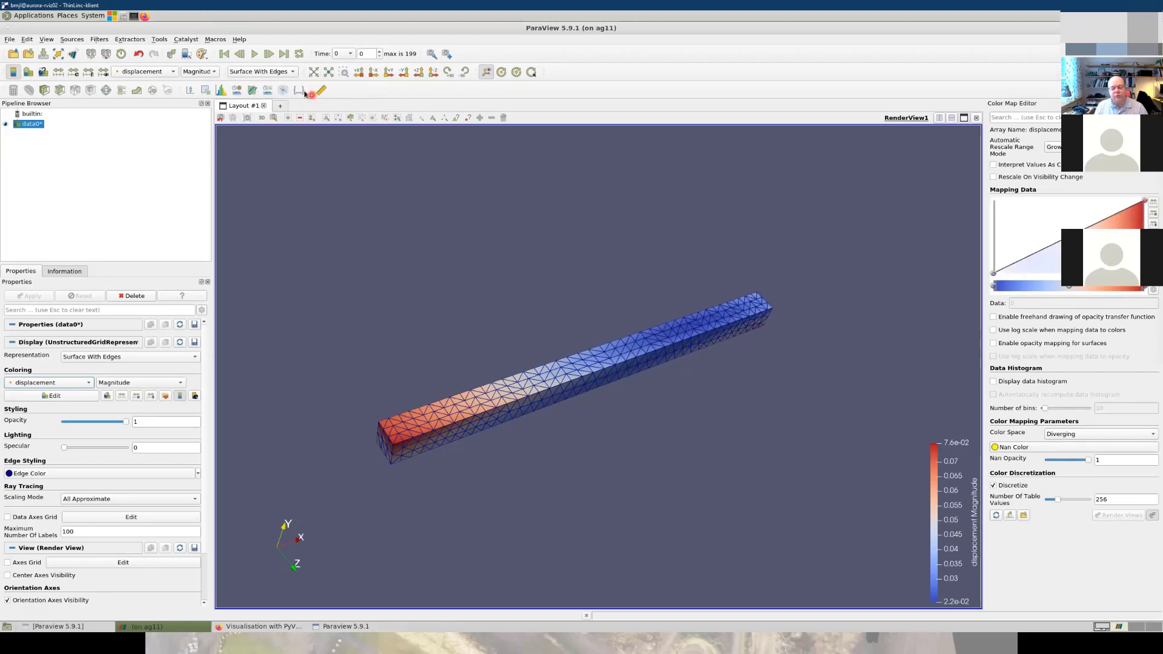
# Step: Advance the beam's time series frame by frame to time step 8, watching the displacement colors
pyautogui.click(268, 56)
pyautogui.click(268, 55)
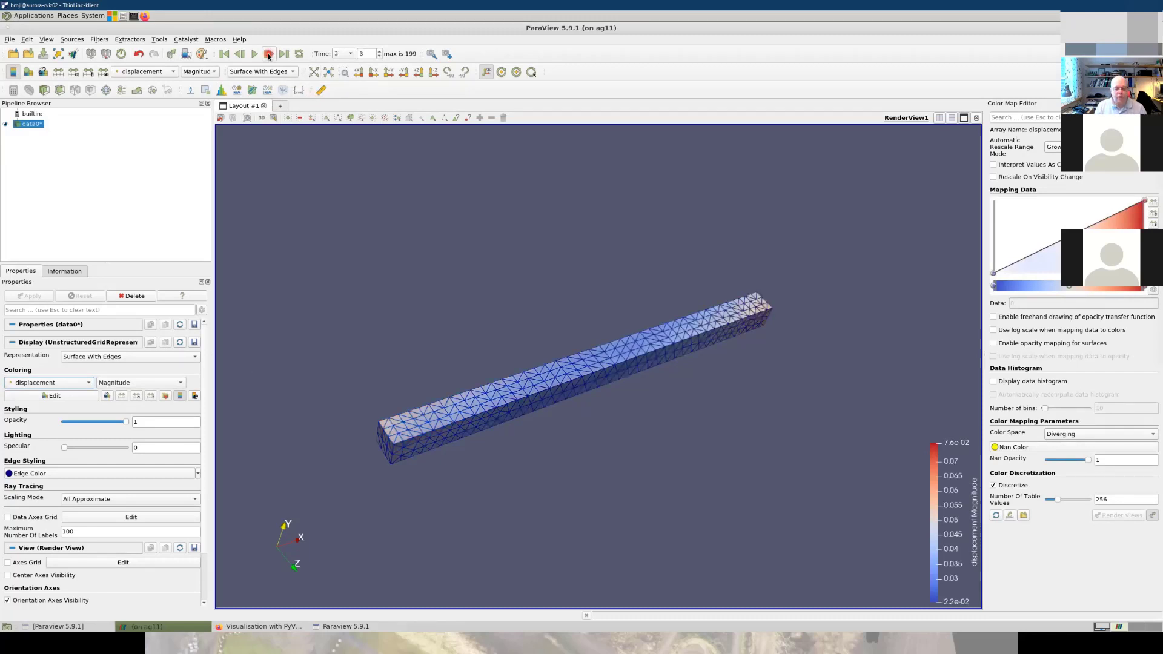
pyautogui.click(268, 56)
pyautogui.click(268, 56)
pyautogui.click(268, 56)
pyautogui.click(268, 56)
pyautogui.click(268, 55)
pyautogui.click(268, 55)
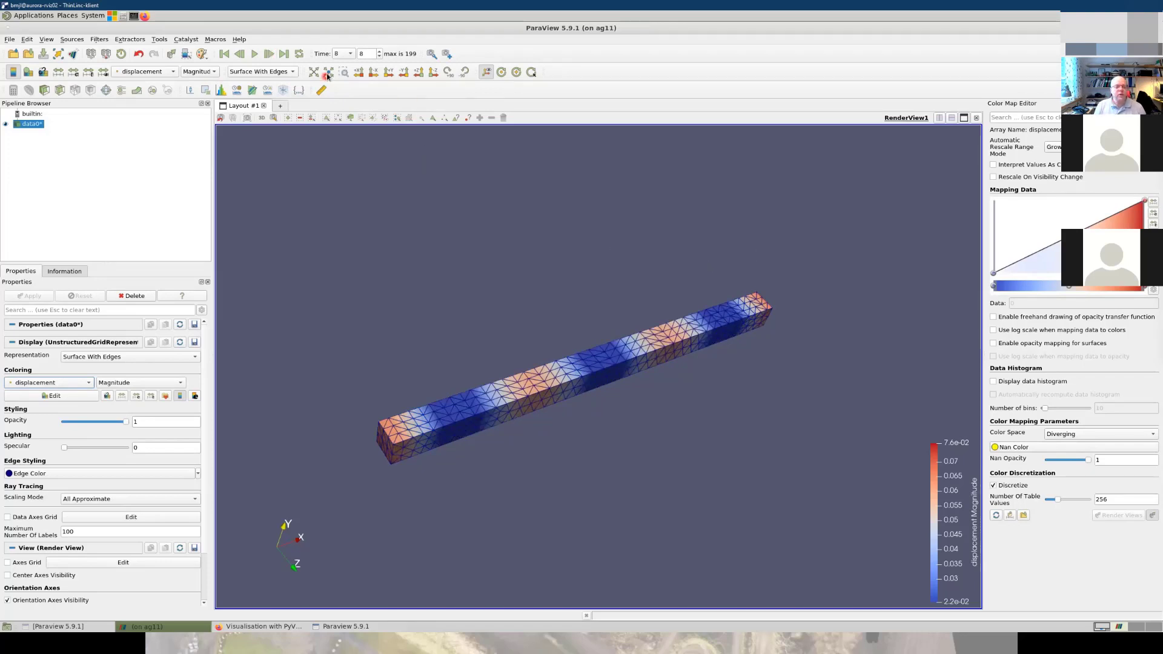
# Step: Apply a Warp By Vector filter to the beam using the displacement vectors and a scale factor of about 1.03
pyautogui.click(138, 91)
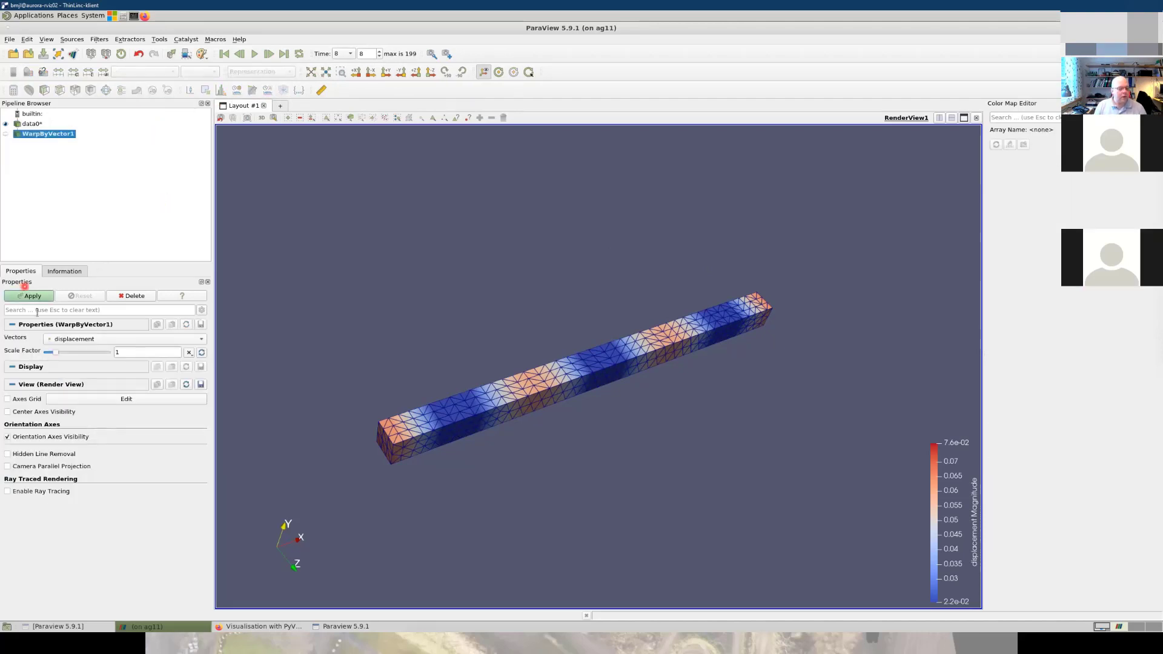
pyautogui.click(79, 340)
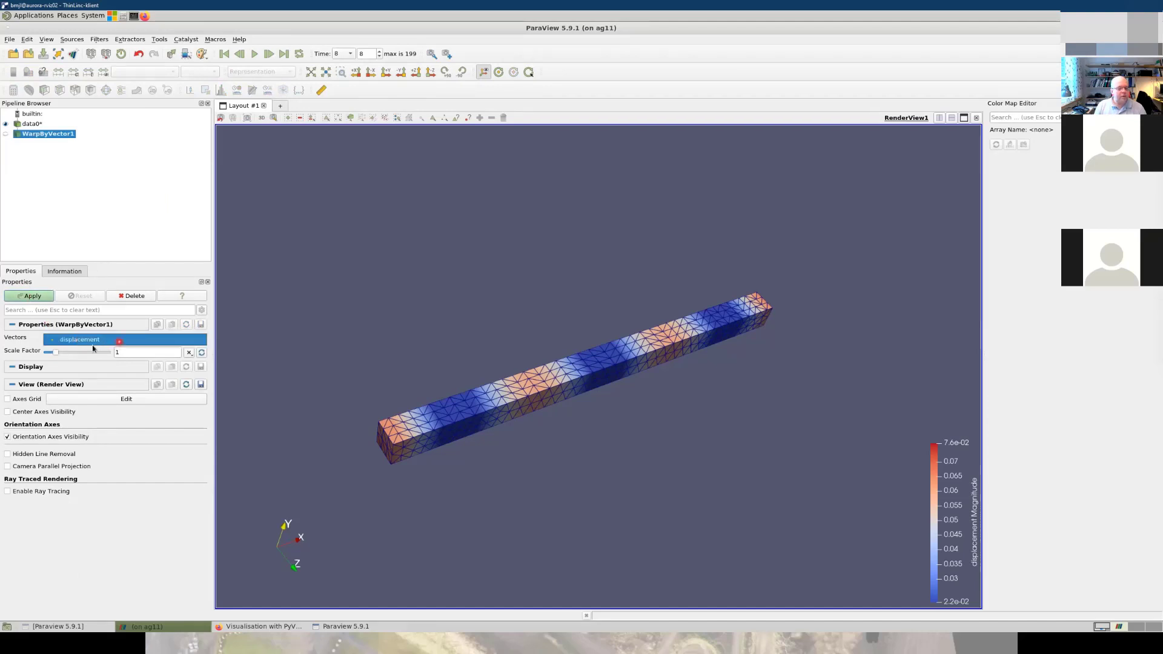
pyautogui.click(202, 354)
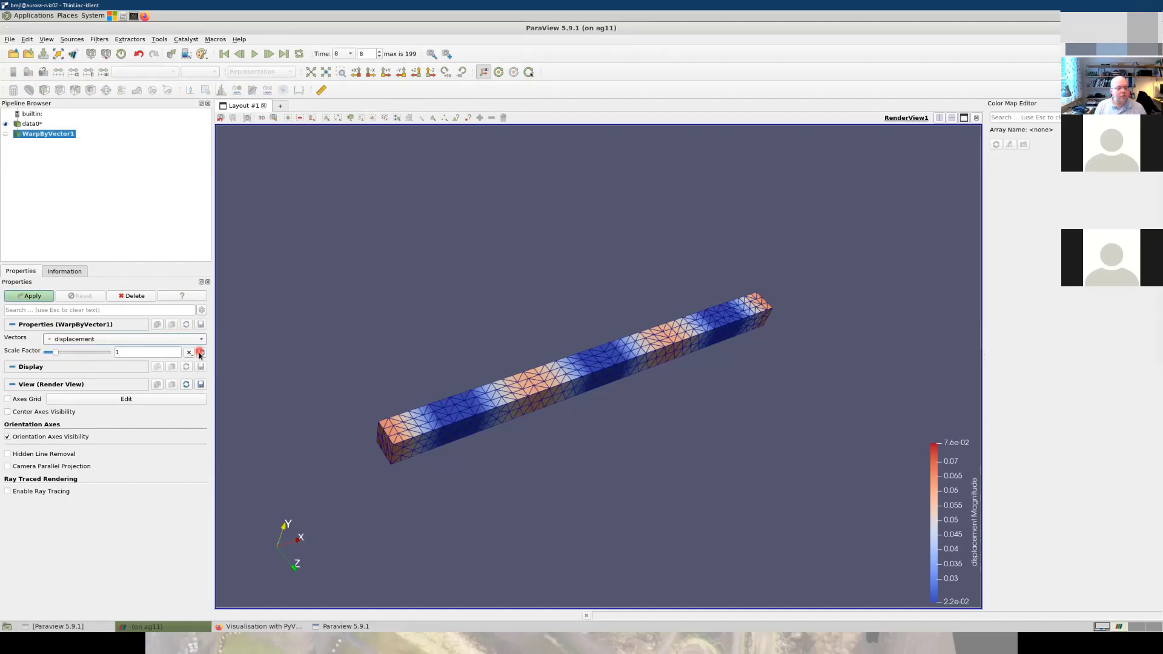
pyautogui.click(202, 354)
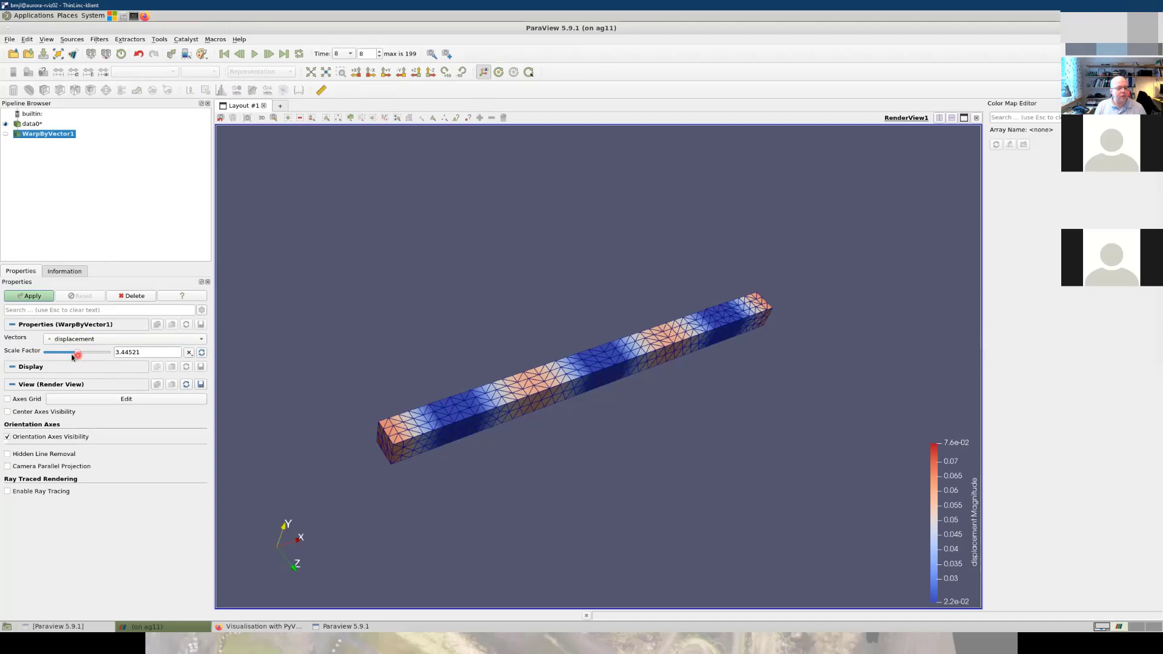
pyautogui.moveTo(72, 356); pyautogui.dragTo(49, 356)
pyautogui.click(36, 299)
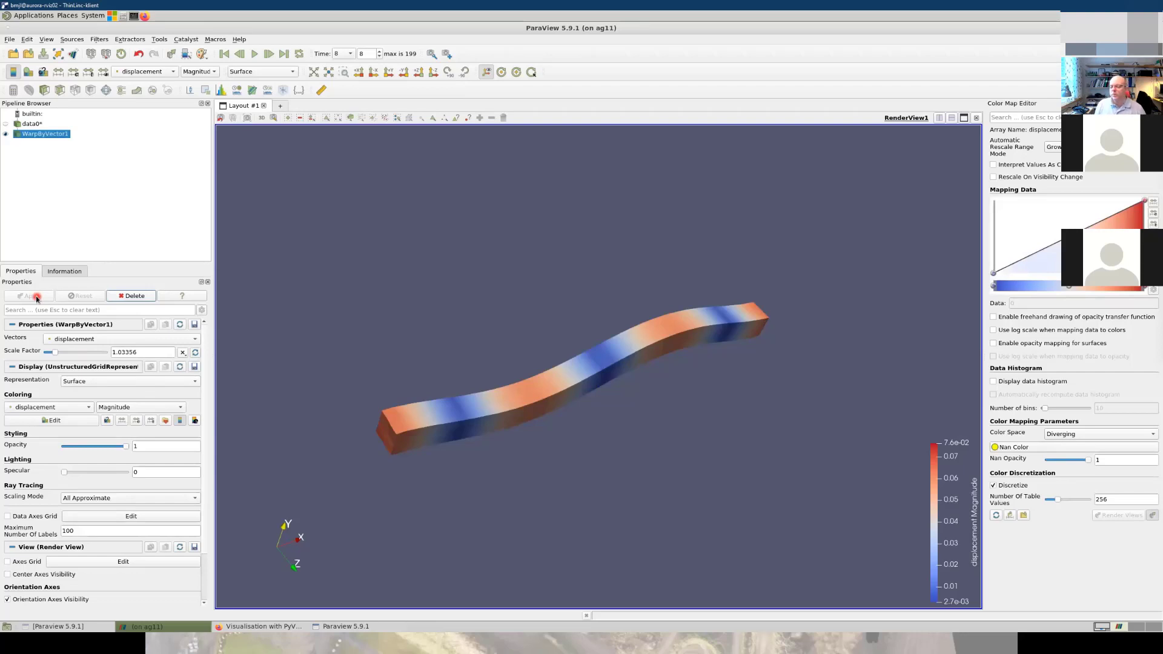
# Step: Step the warped beam forward frame by frame to time step 22 and play the animation on to step 51
pyautogui.moveTo(593, 414); pyautogui.dragTo(533, 397)
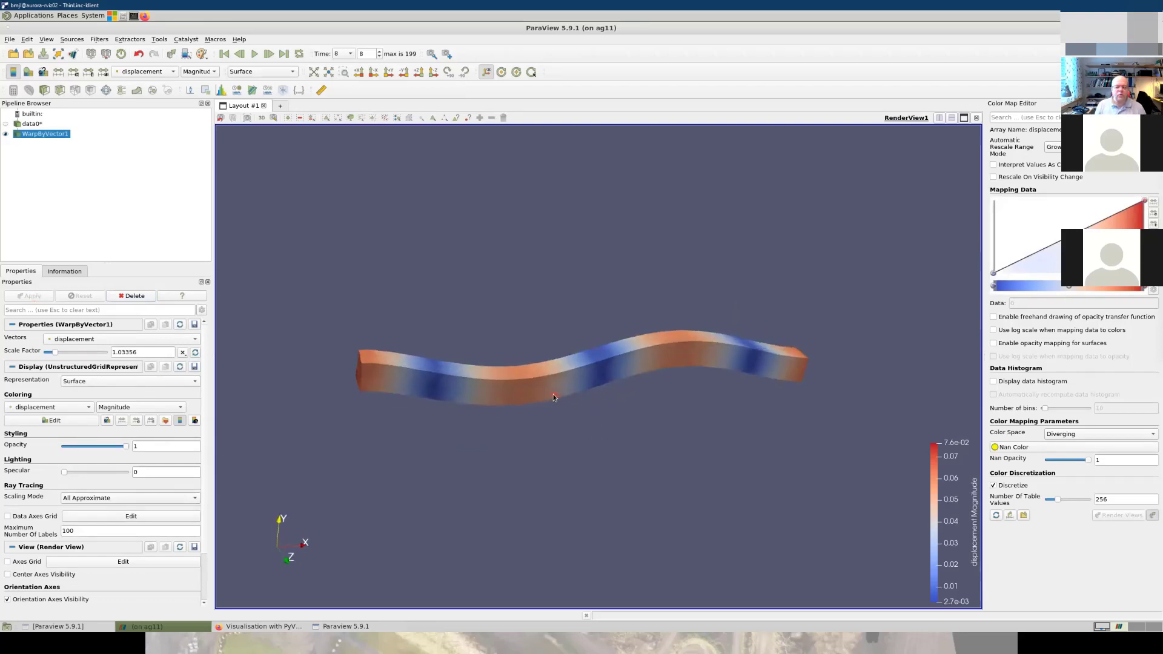
pyautogui.click(269, 54)
pyautogui.click(269, 54)
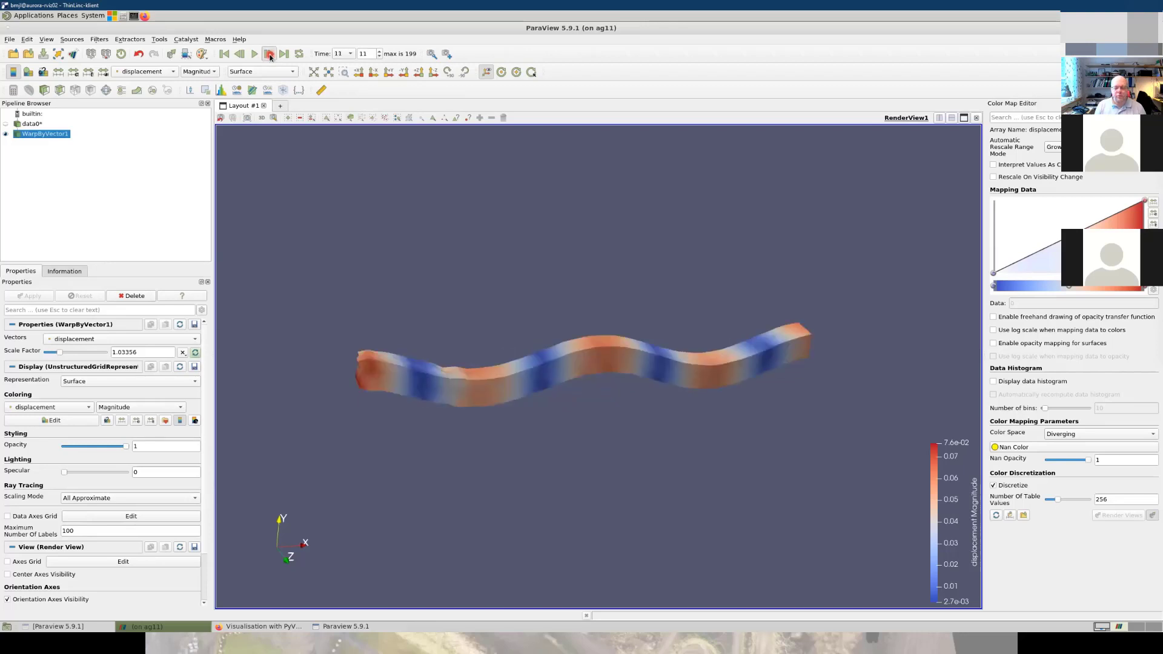
pyautogui.click(269, 54)
pyautogui.click(269, 53)
pyautogui.click(269, 54)
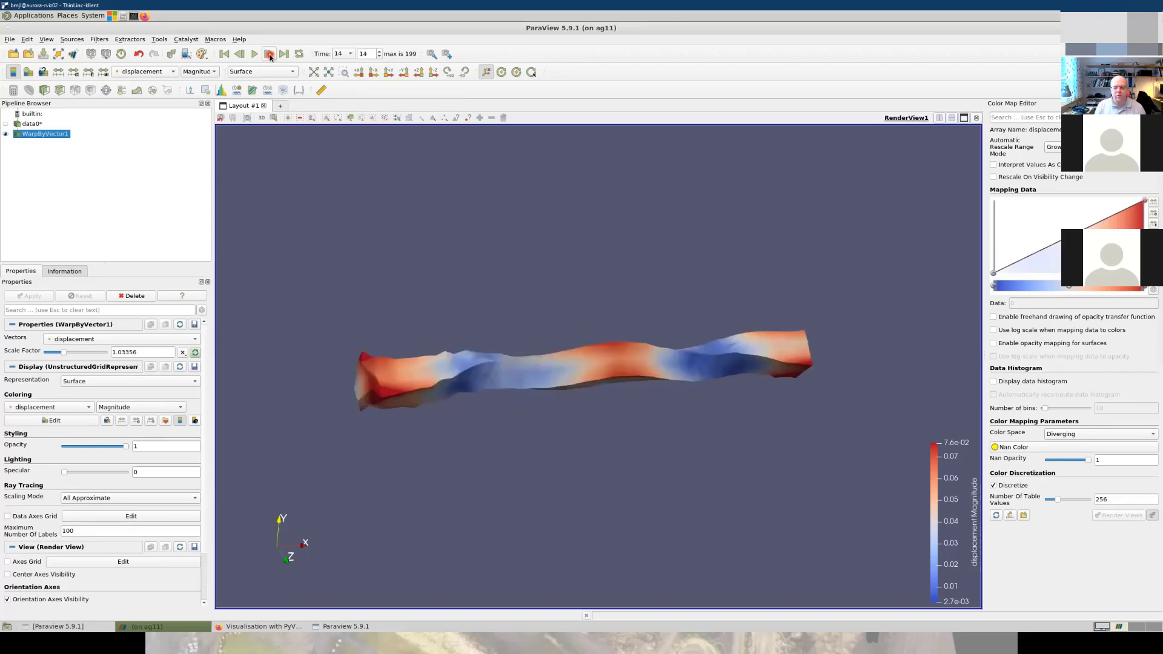
pyautogui.click(269, 53)
pyautogui.click(269, 54)
pyautogui.click(269, 54)
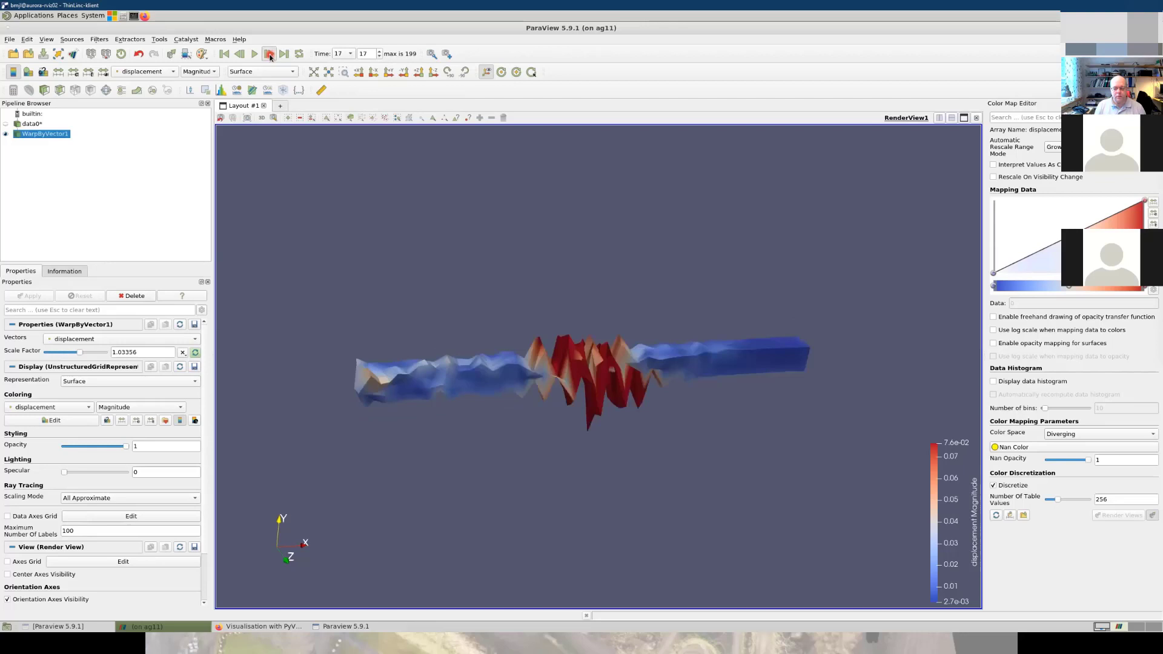
pyautogui.click(269, 54)
pyautogui.click(269, 54)
pyautogui.click(269, 54)
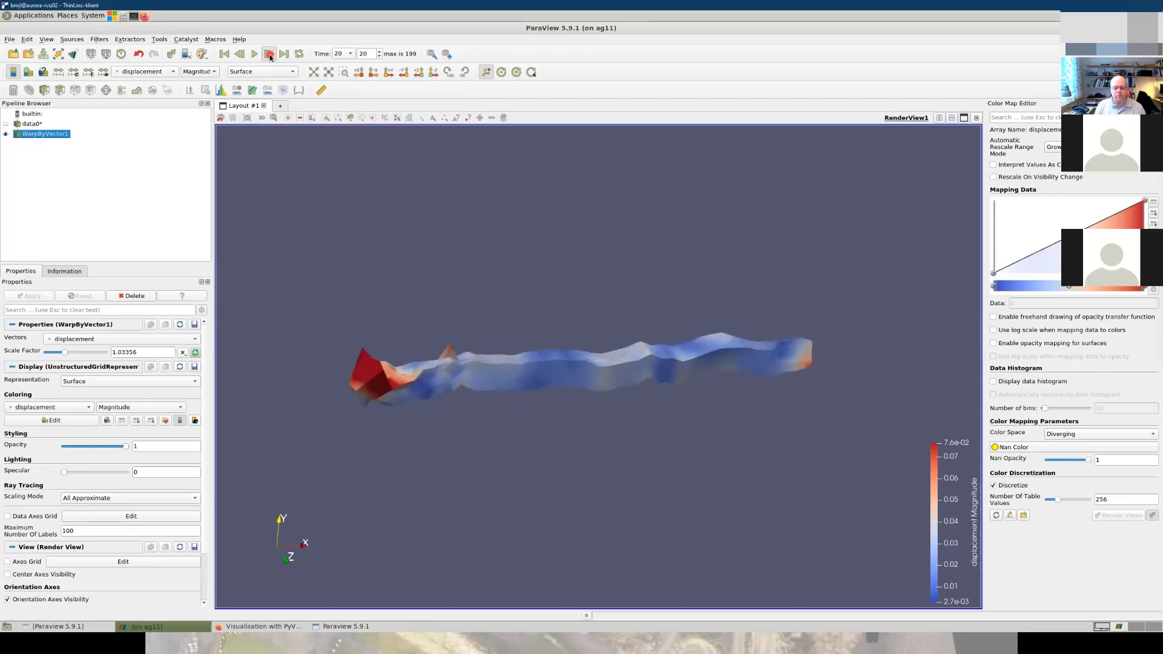
pyautogui.click(268, 54)
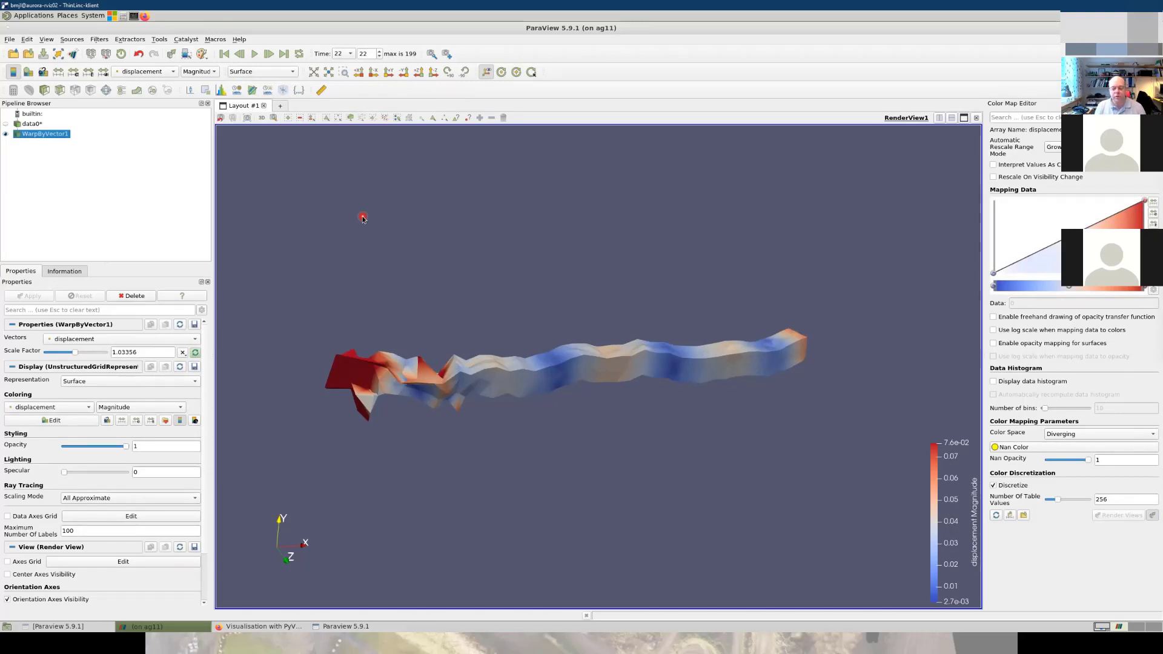
pyautogui.click(254, 54)
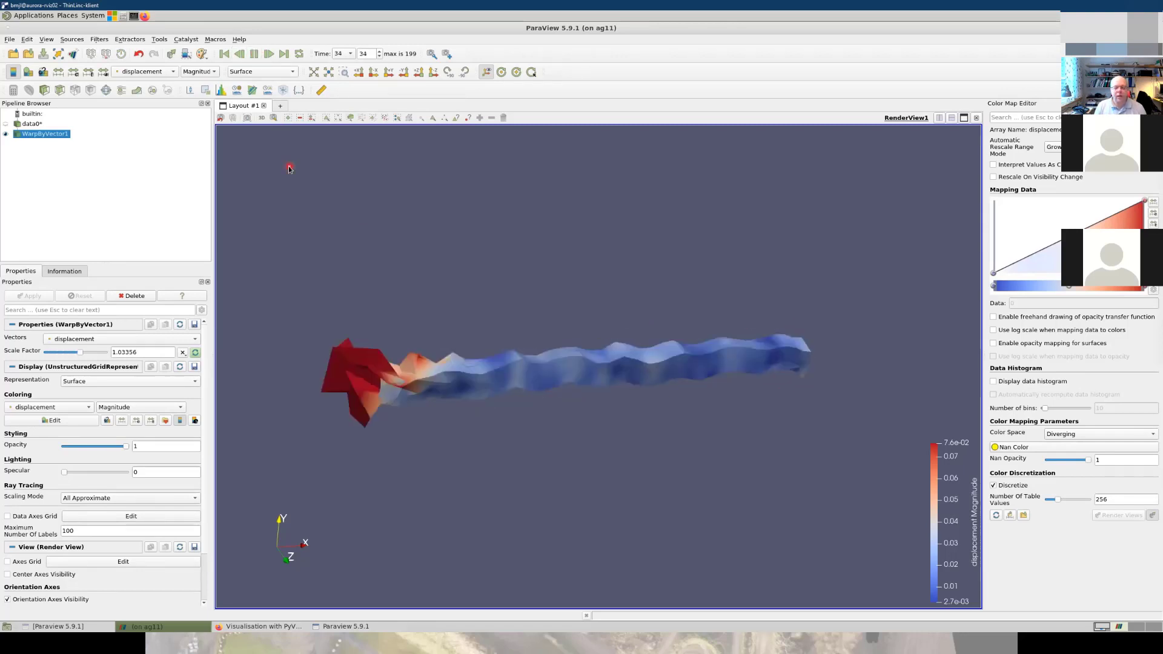
pyautogui.click(255, 54)
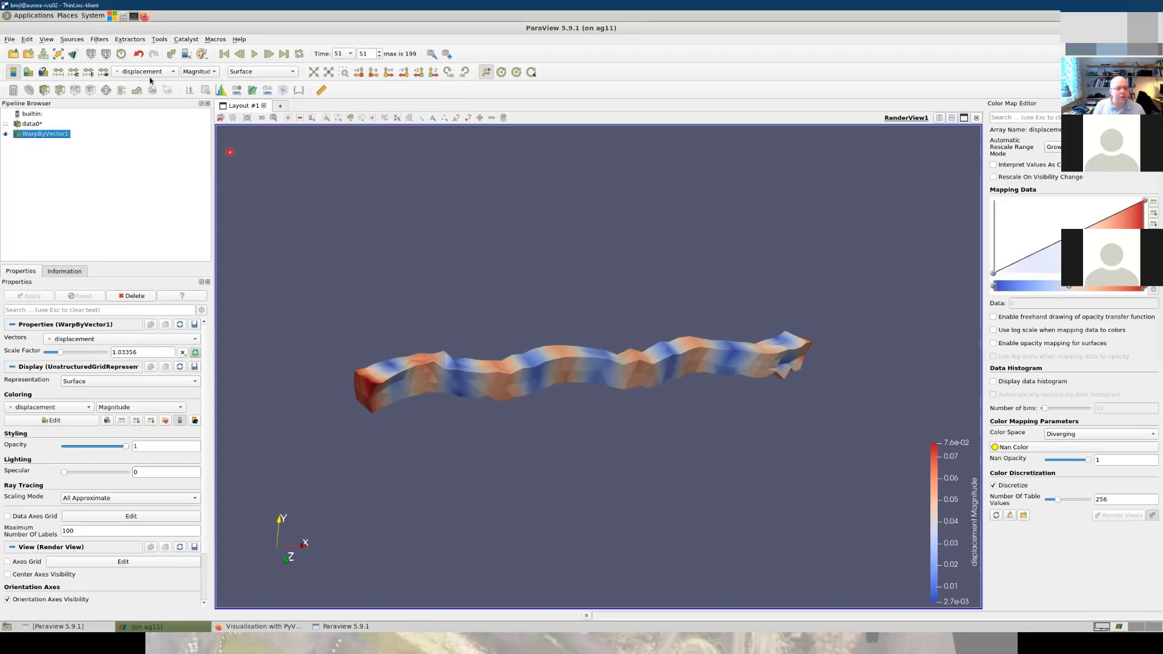
# Step: Reset the session, discarding the beam pipeline, and load pipe.vtk from the CFD folder in paraview-workshop
pyautogui.click(125, 54)
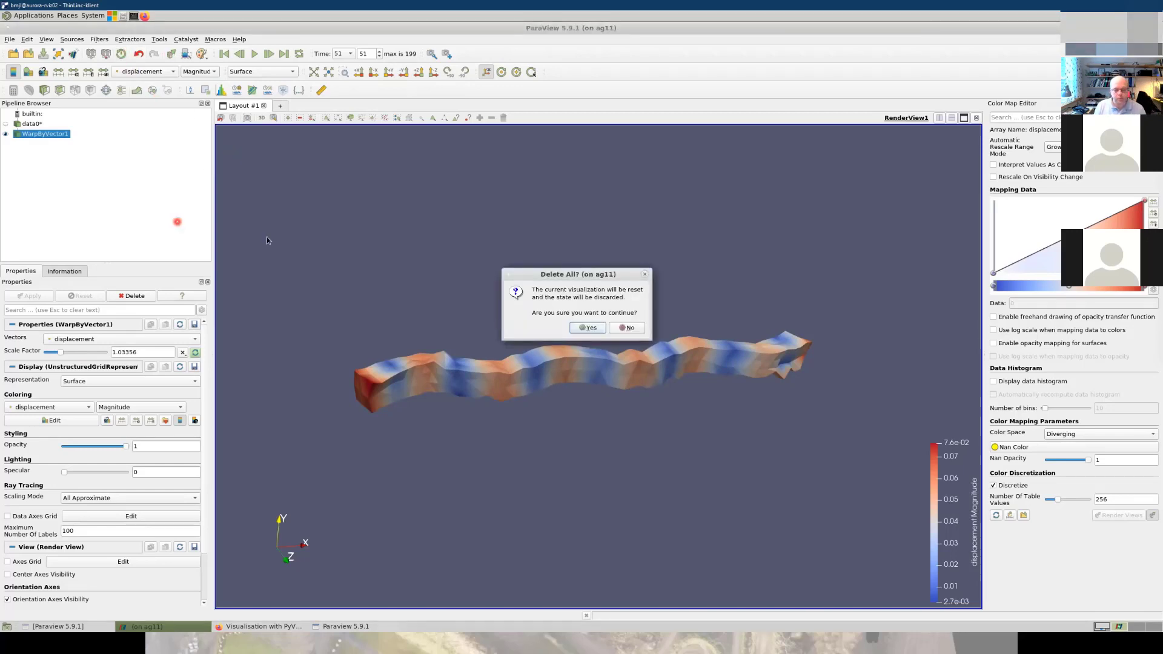
pyautogui.click(584, 328)
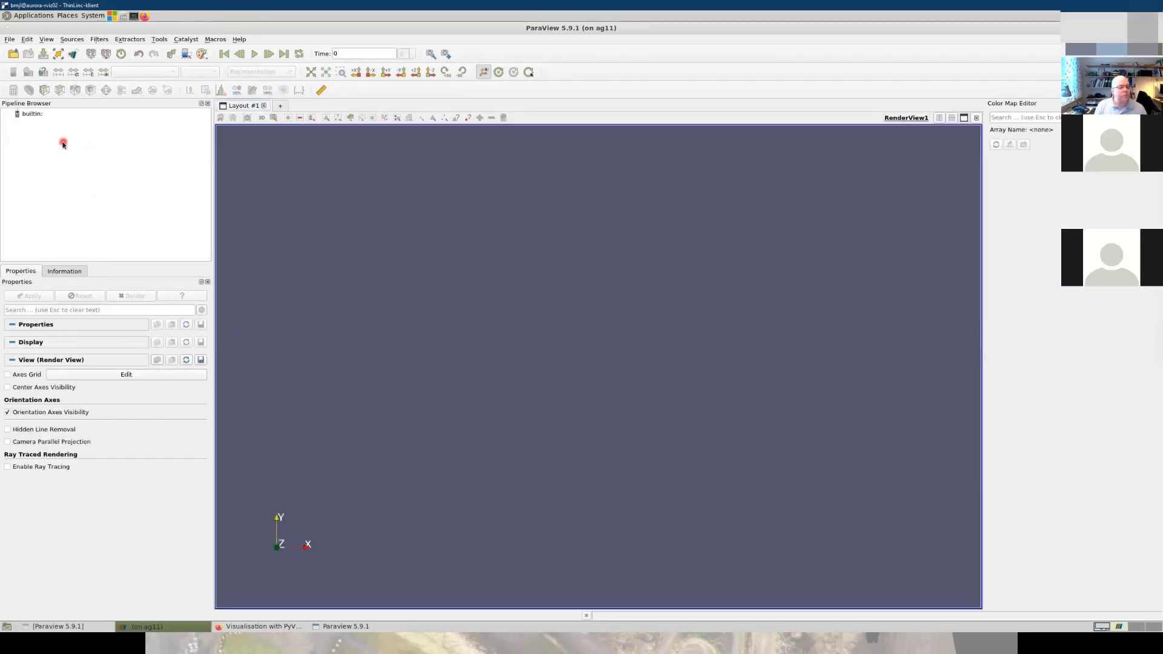
pyautogui.click(13, 54)
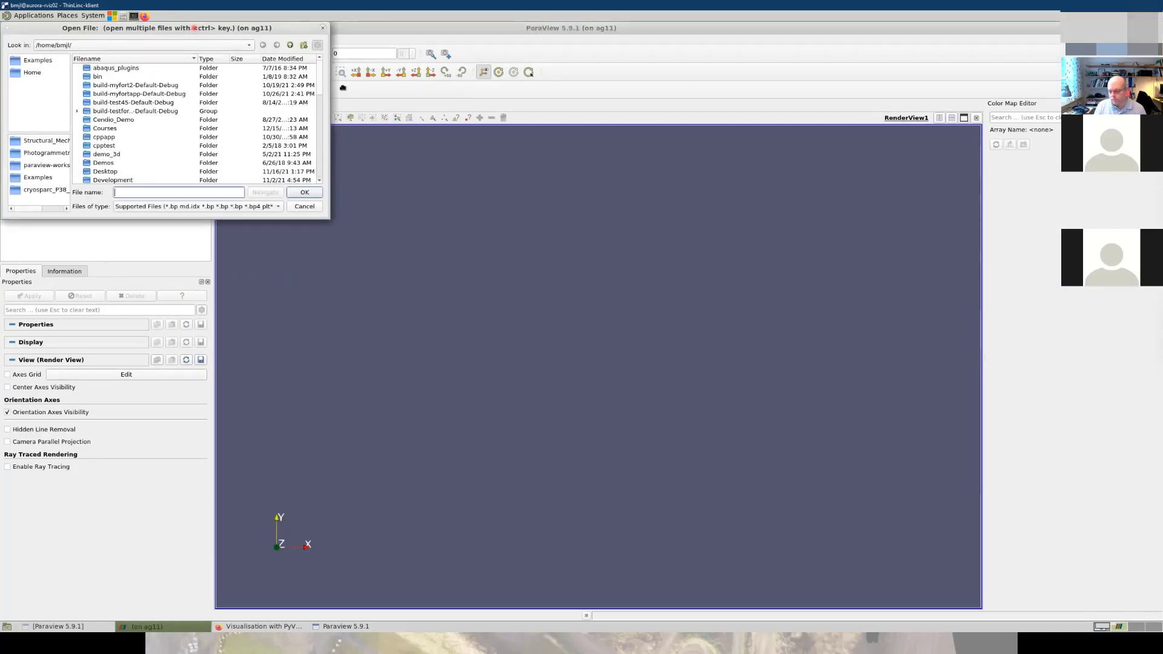
pyautogui.scroll(-2, 374, 257)
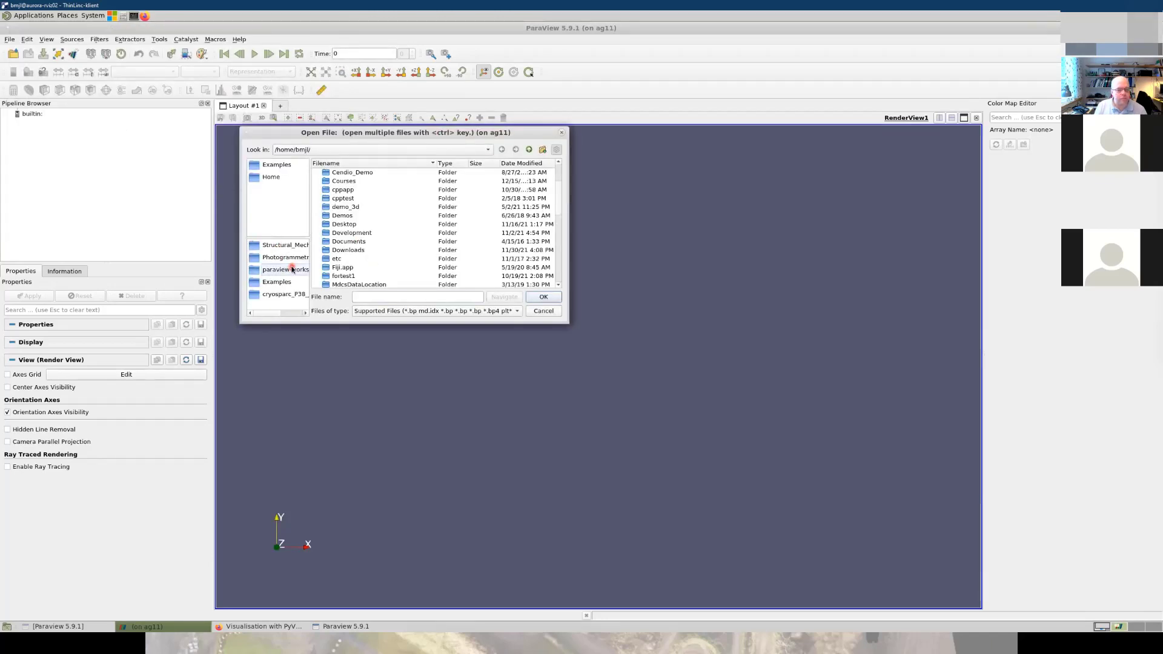
pyautogui.click(289, 269)
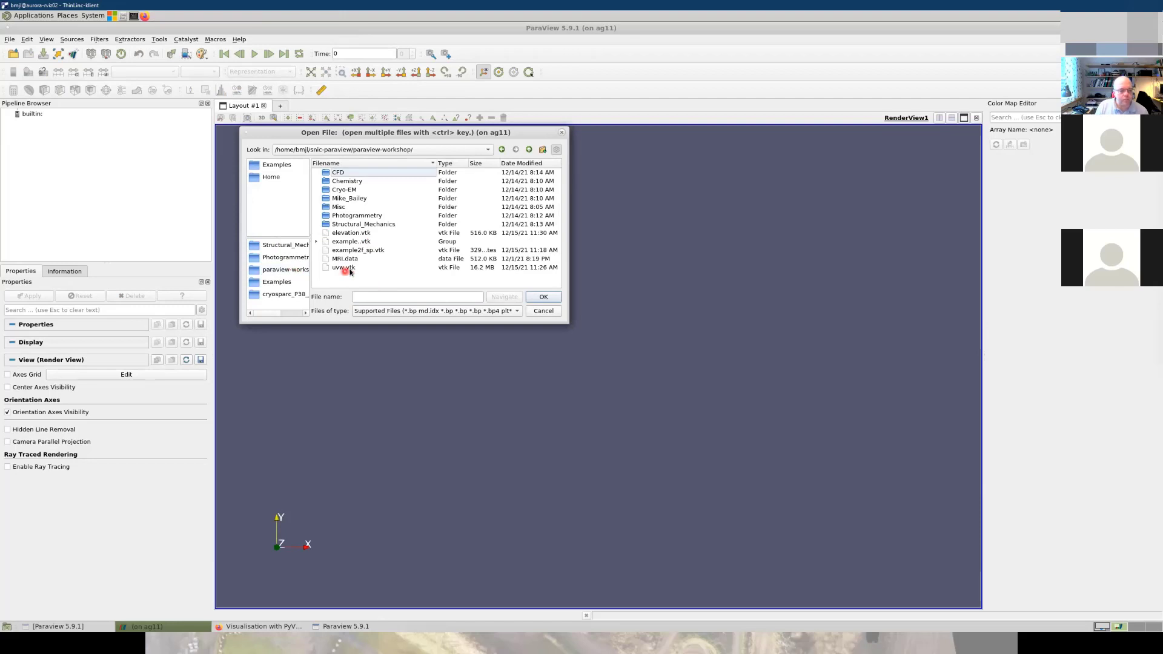
pyautogui.doubleClick(338, 172)
pyautogui.click(348, 174)
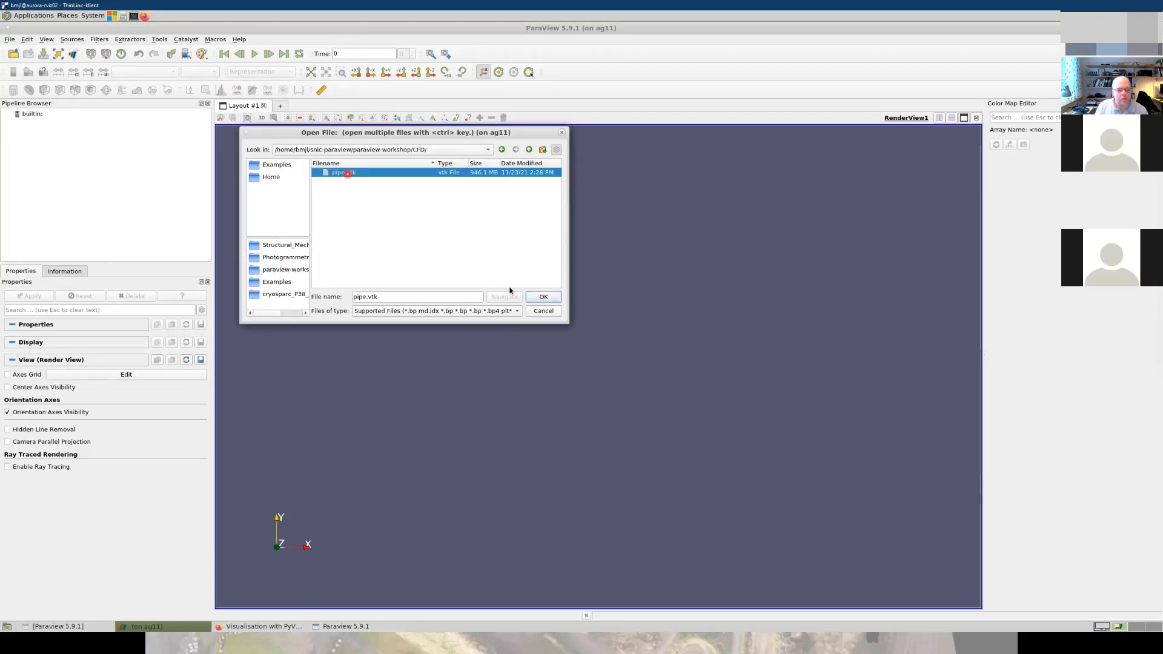
pyautogui.click(549, 297)
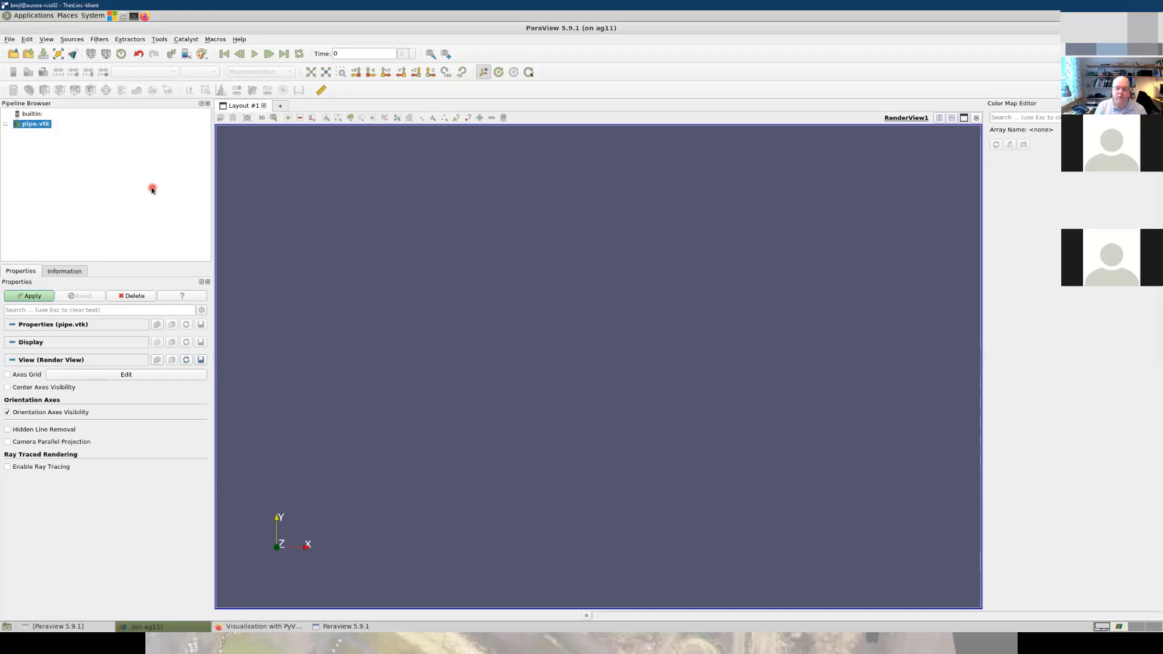
pyautogui.press('Return')
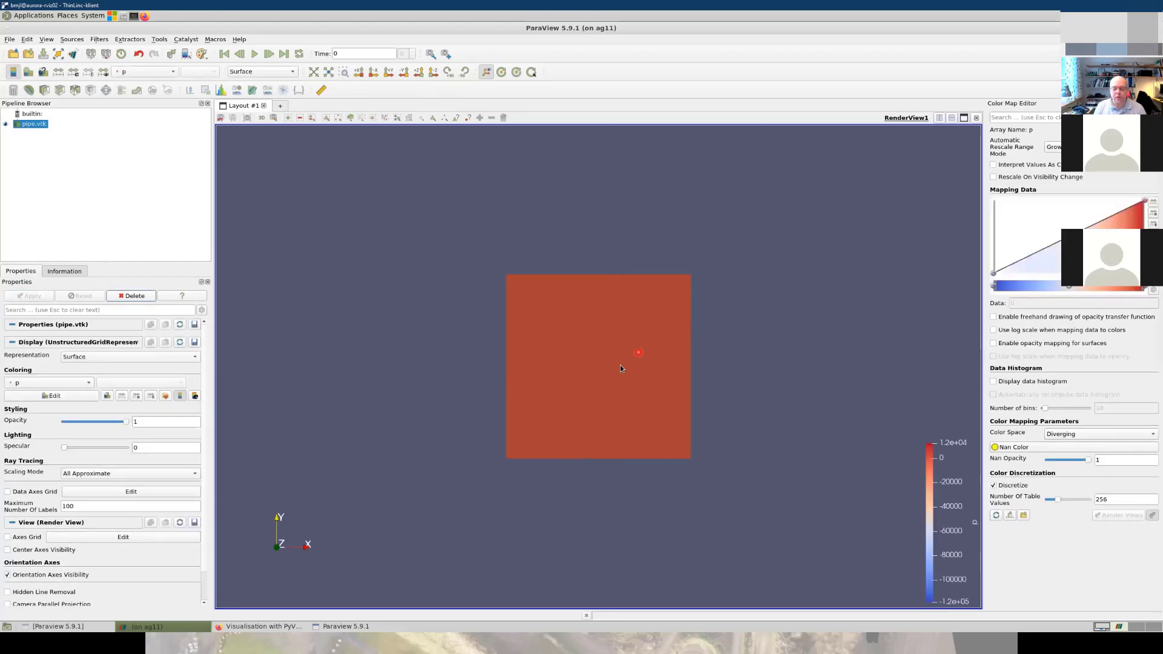
# Step: Color the pipe dataset by U magnitude and lower its opacity to 0.22
pyautogui.moveTo(620, 364); pyautogui.dragTo(434, 393)
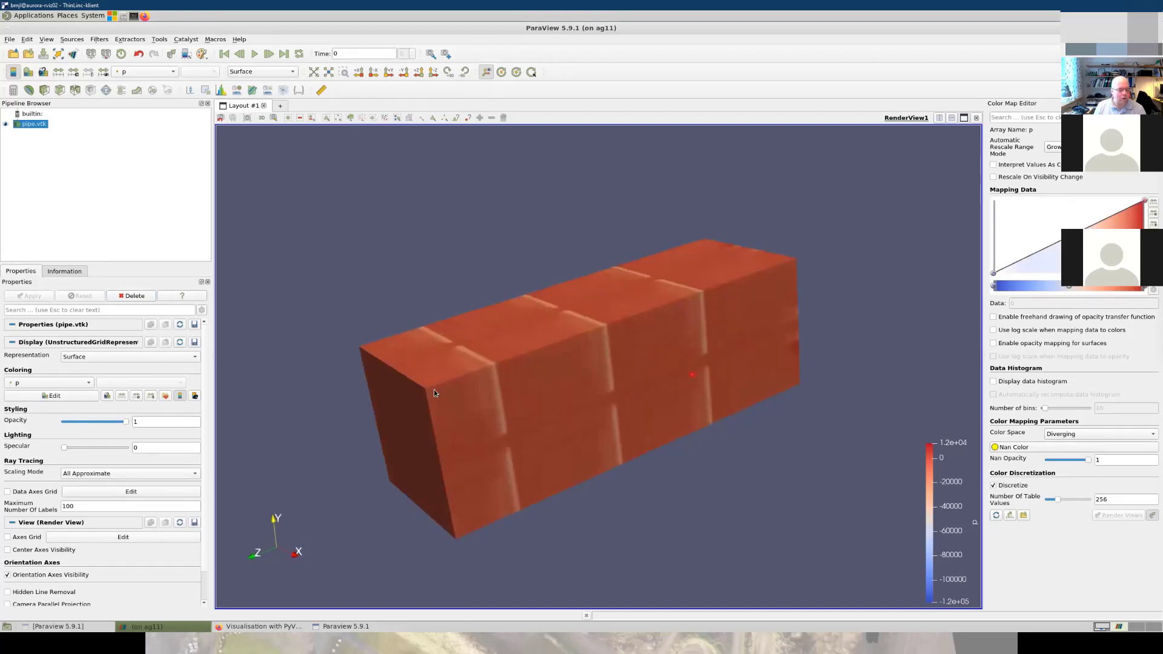
pyautogui.click(59, 383)
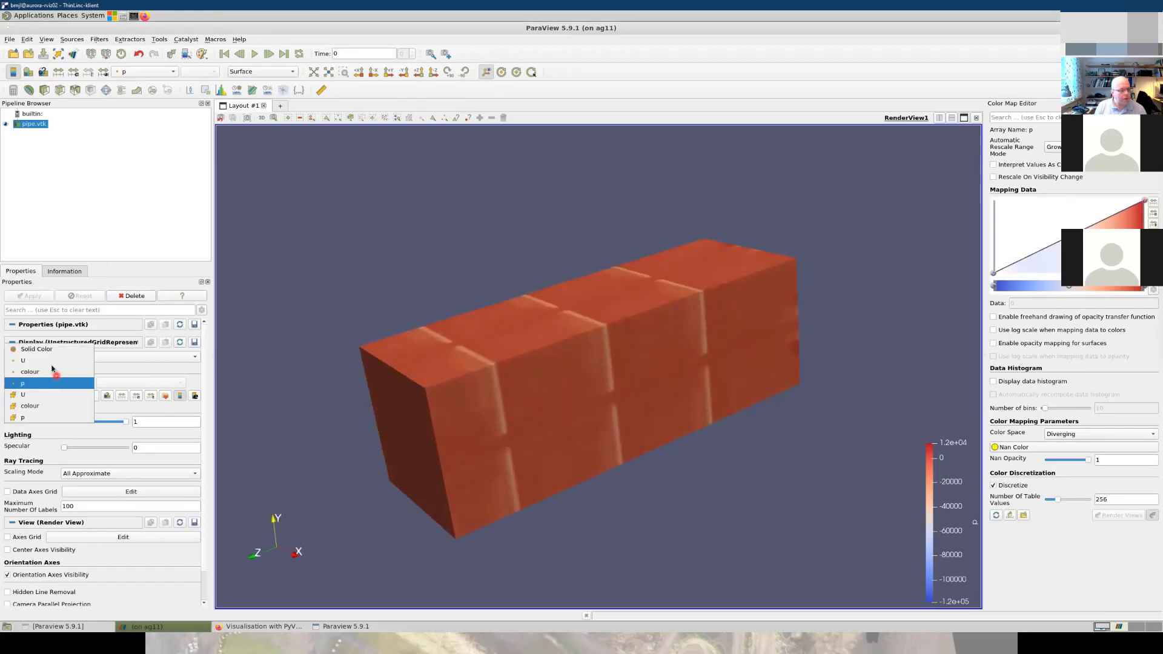
pyautogui.click(52, 362)
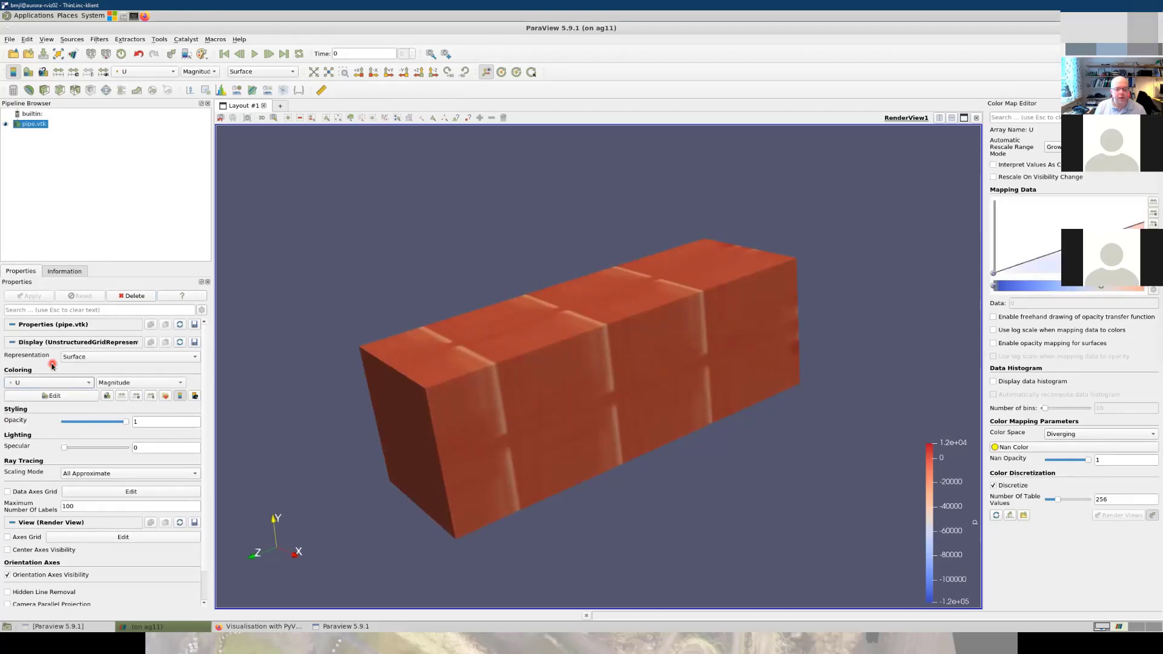
pyautogui.moveTo(491, 414); pyautogui.dragTo(431, 448)
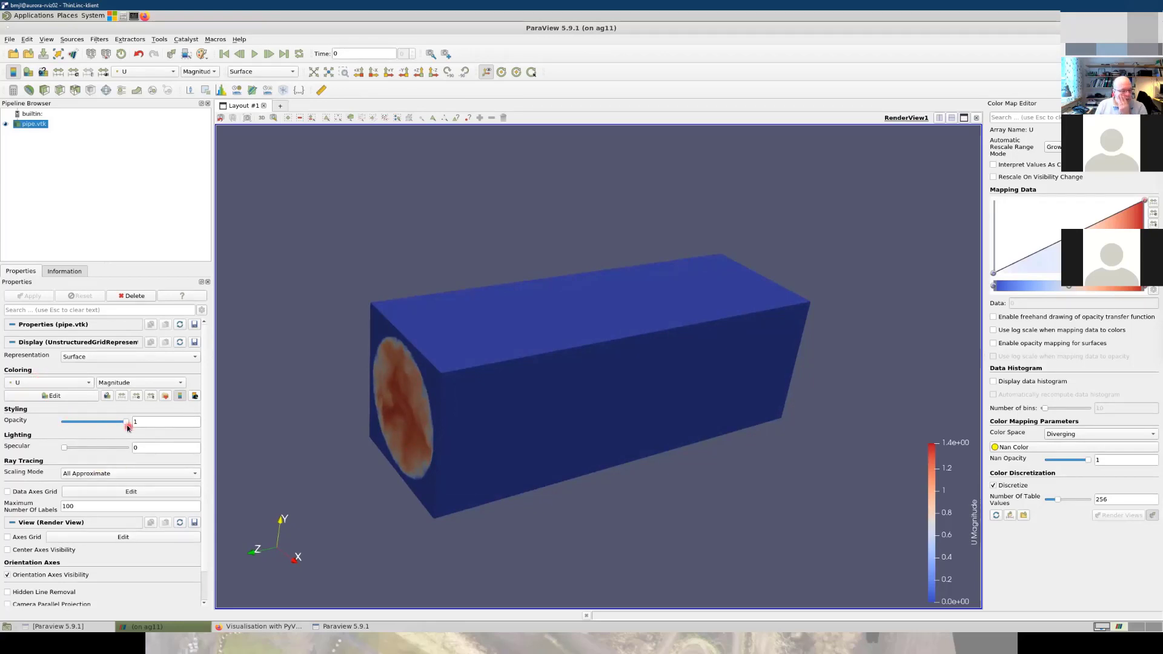
pyautogui.moveTo(125, 422); pyautogui.dragTo(78, 424)
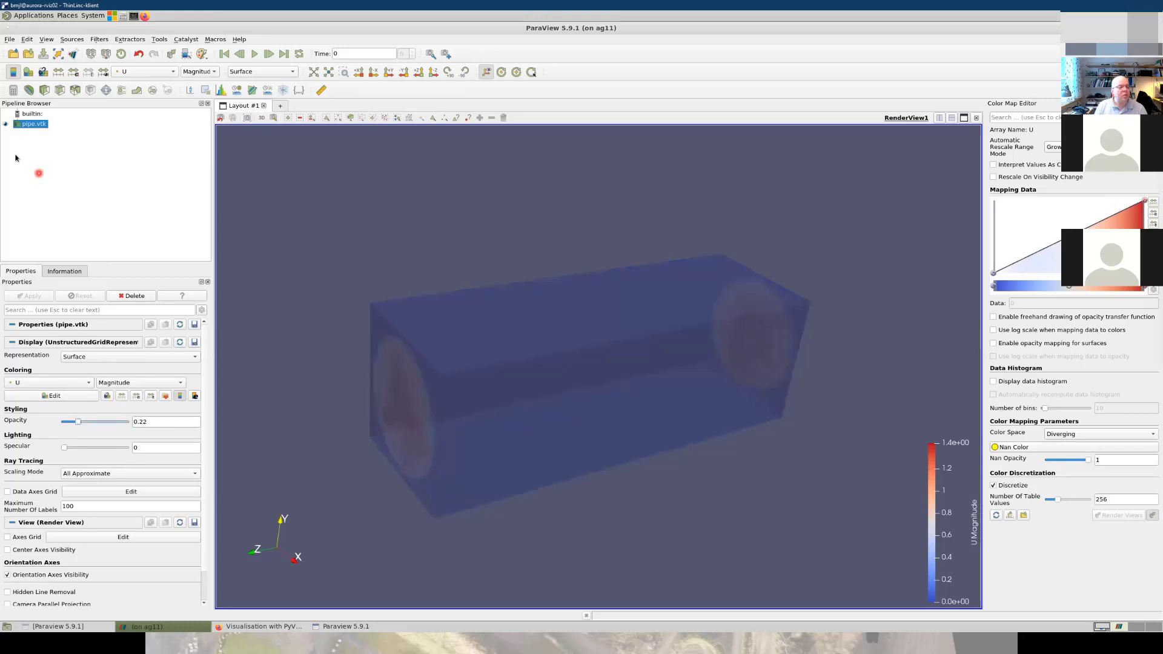
# Step: Add a Stream Tracer filter to the pipe dataset with Point Cloud as the seed type
pyautogui.click(120, 91)
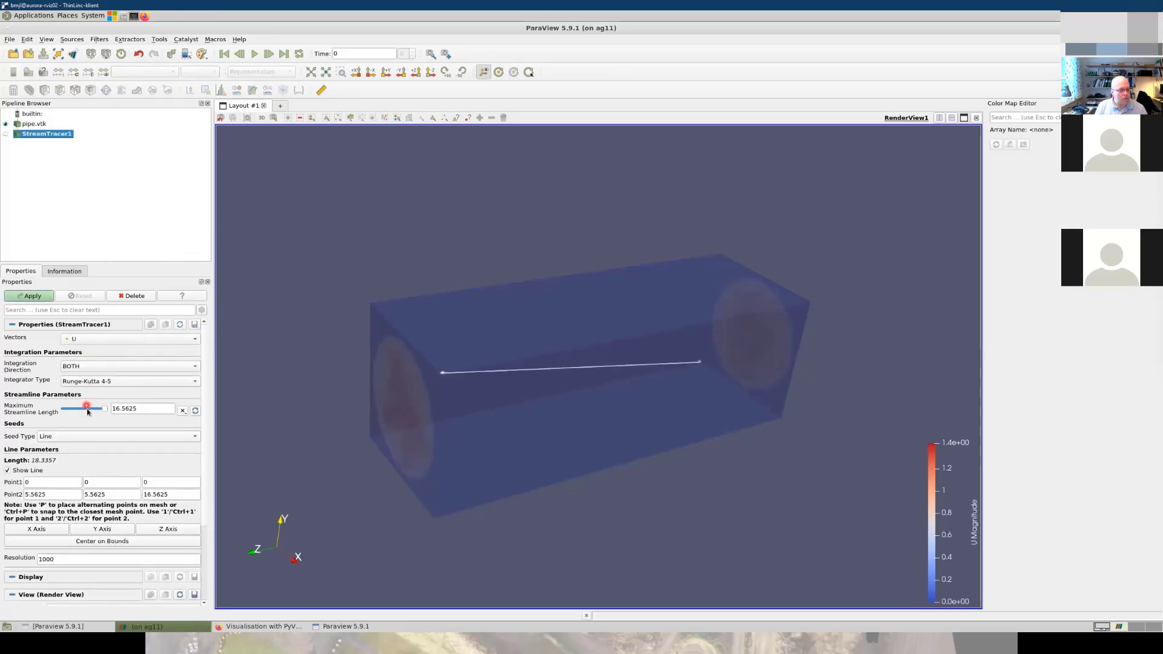
pyautogui.click(91, 437)
pyautogui.click(94, 448)
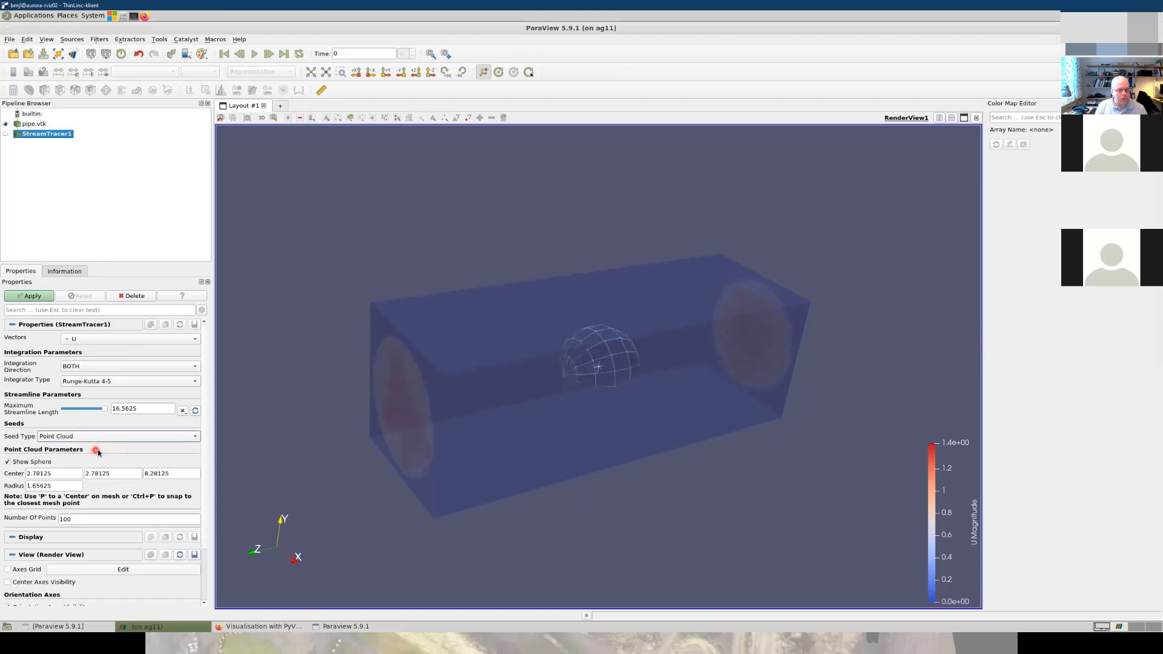
# Step: Set the point cloud seed radius to 3 with 500 points and apply the stream tracer
pyautogui.doubleClick(63, 490)
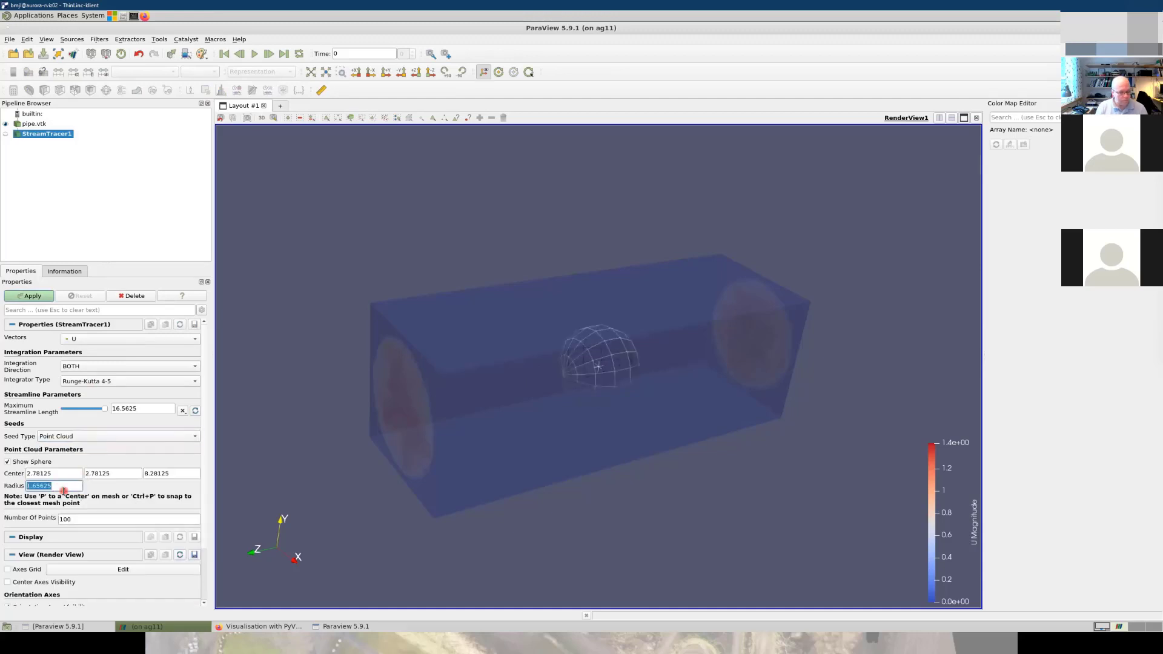
pyautogui.write('3')
pyautogui.press('Tab')
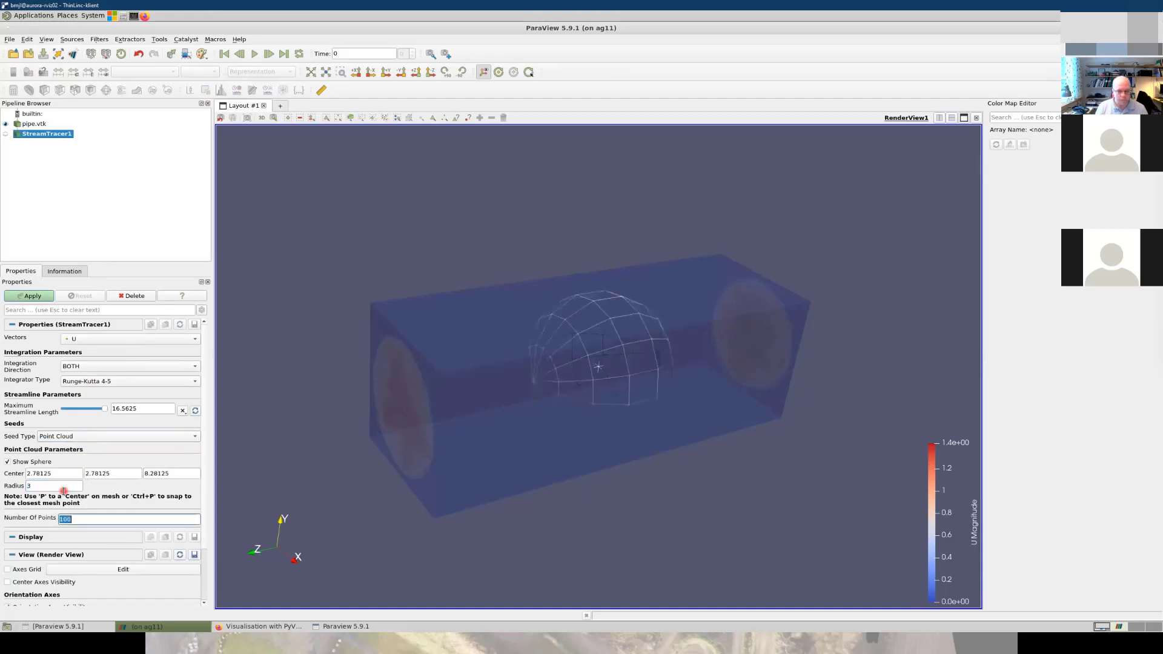
pyautogui.click(79, 522)
pyautogui.write('5')
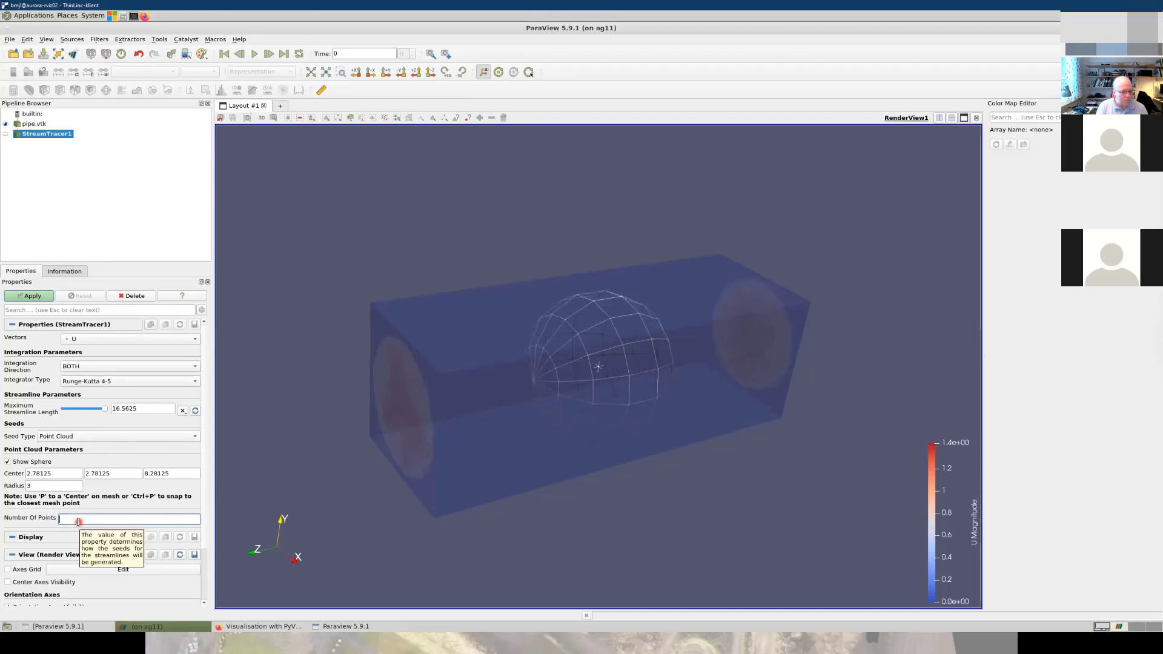
pyautogui.click(28, 297)
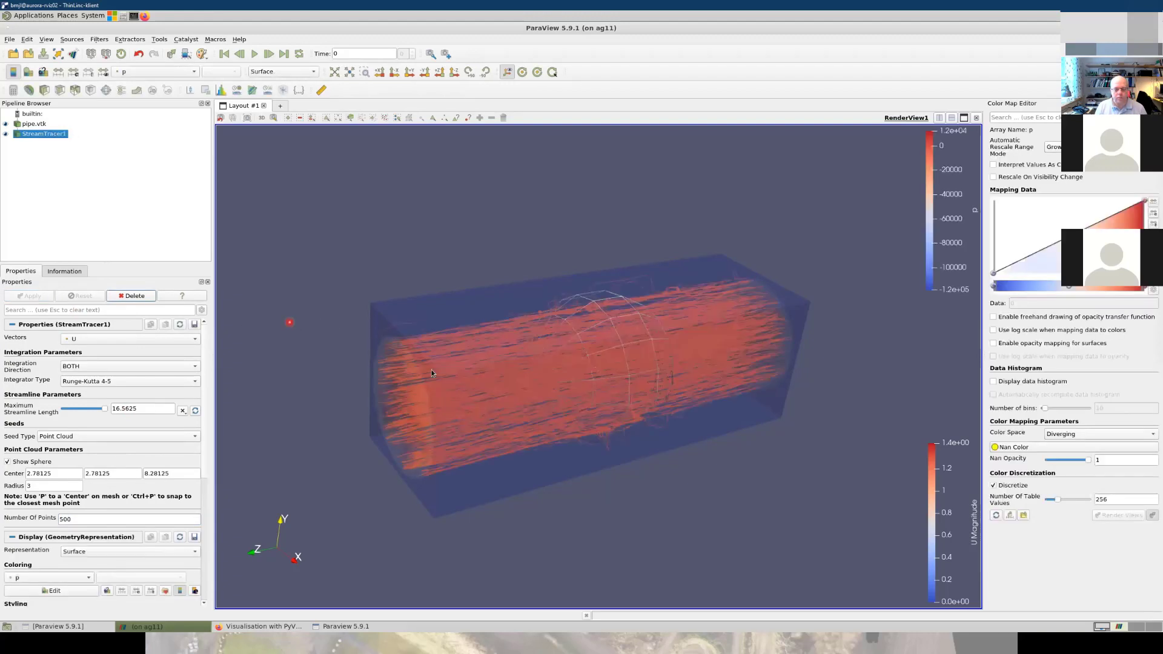
# Step: Inspect the streamlines from the pipe's end and reset the session, discarding the pipe and streamline pipeline
pyautogui.moveTo(528, 475); pyautogui.dragTo(586, 419)
pyautogui.press('p')
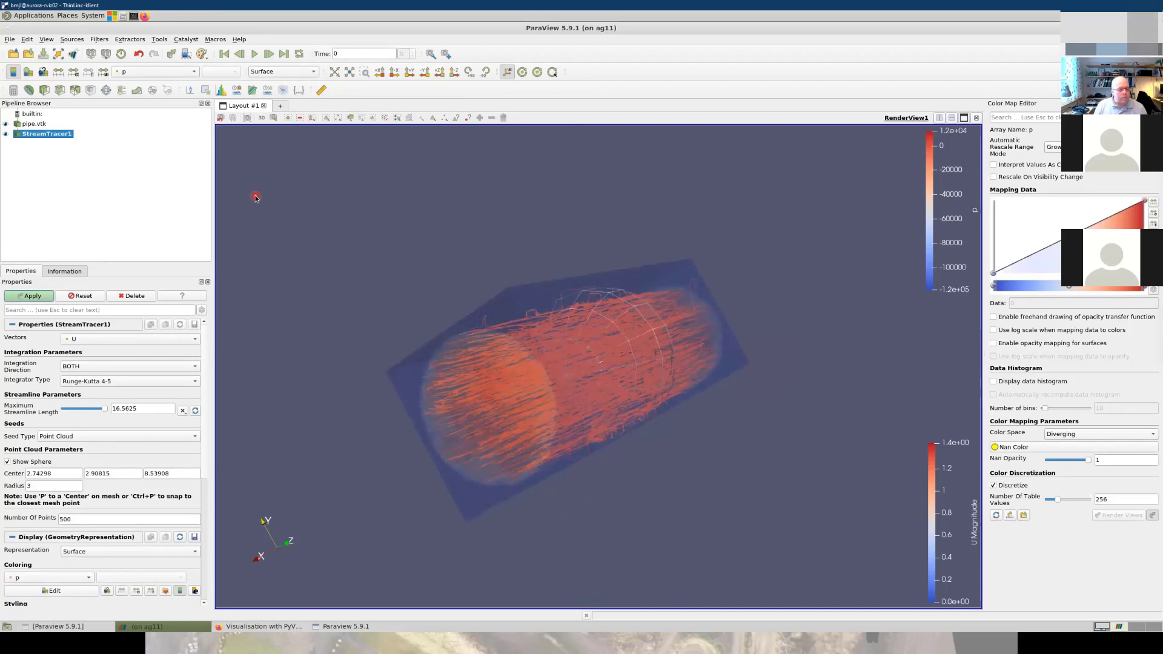
pyautogui.click(120, 53)
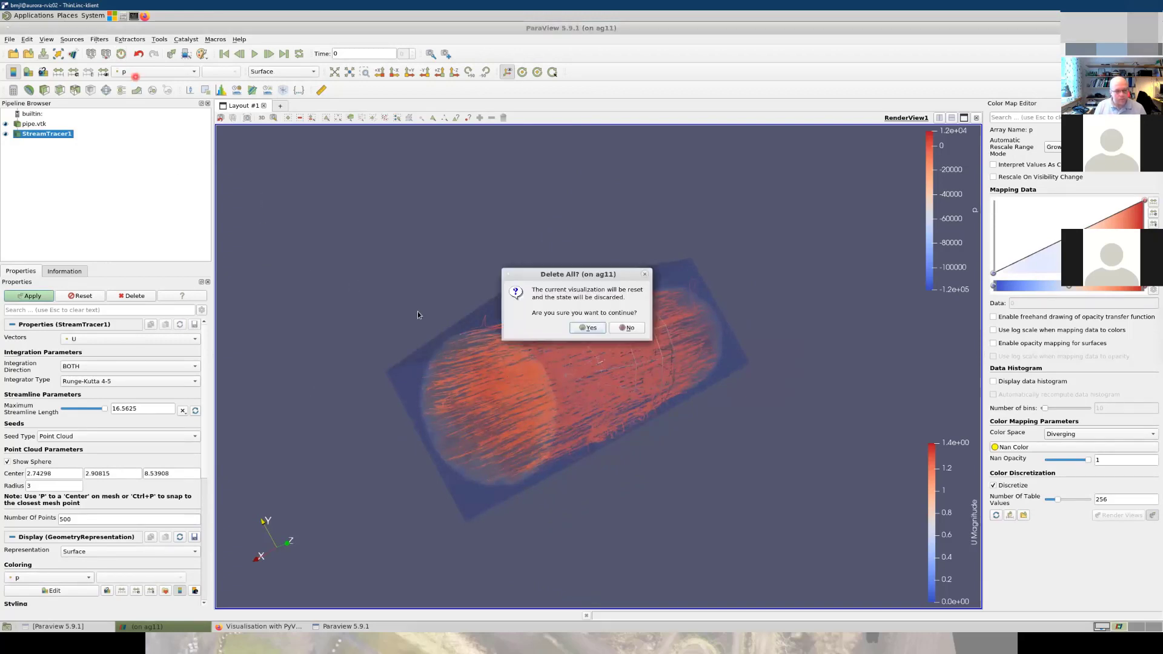
pyautogui.click(576, 327)
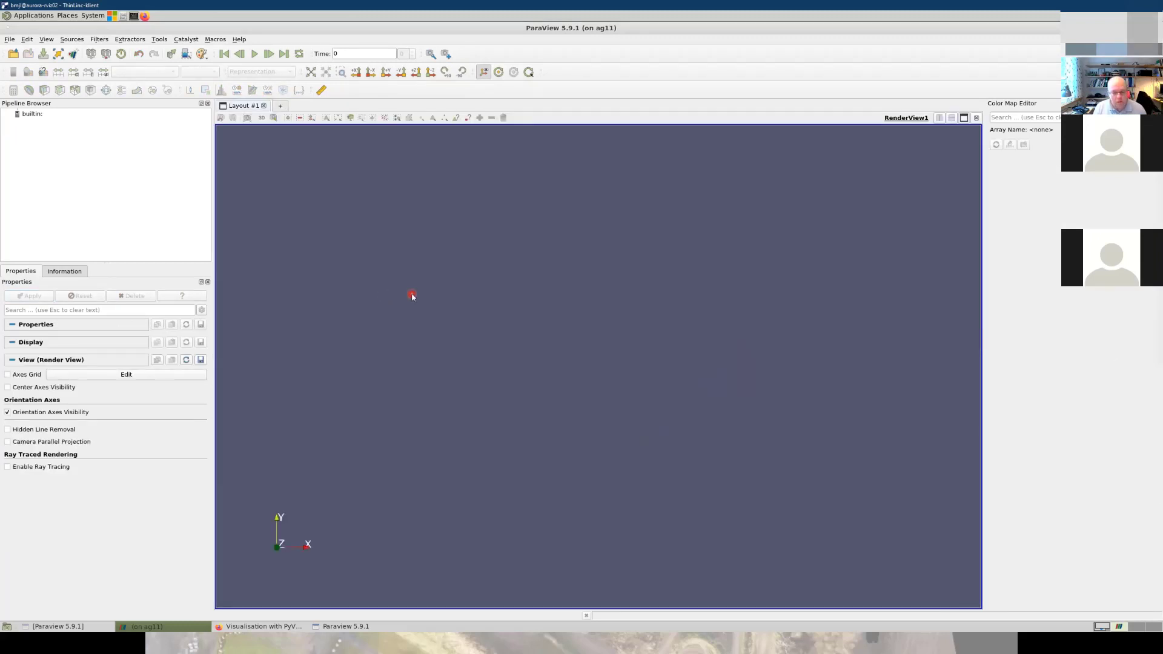
pyautogui.press('super+Tab')
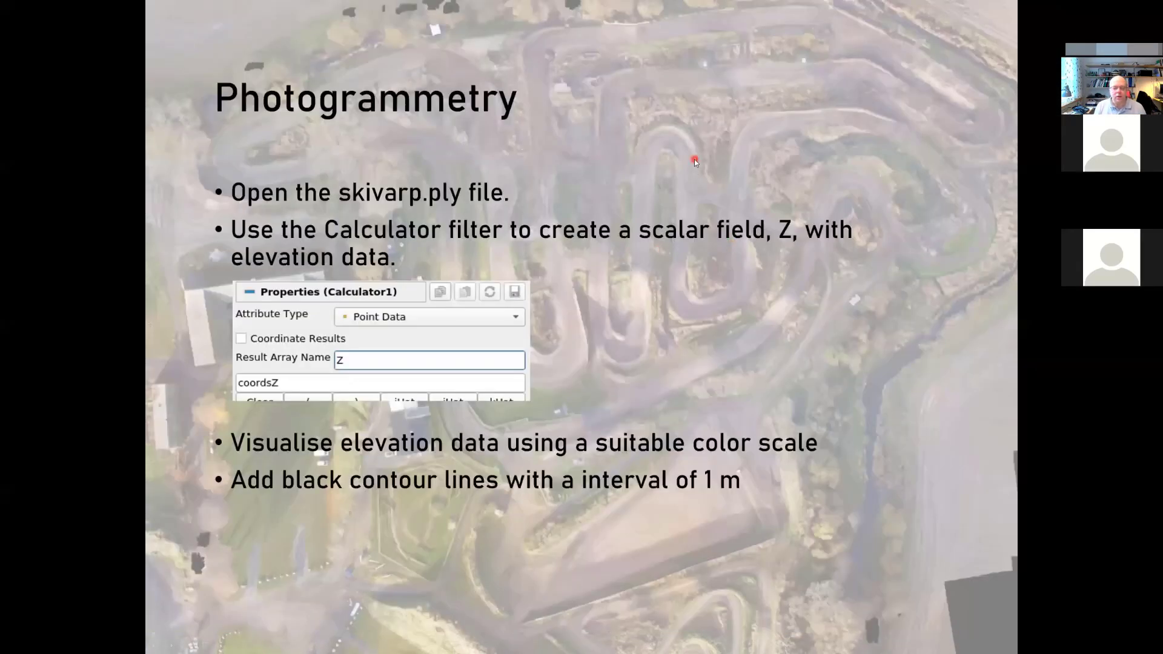
pyautogui.click(694, 159)
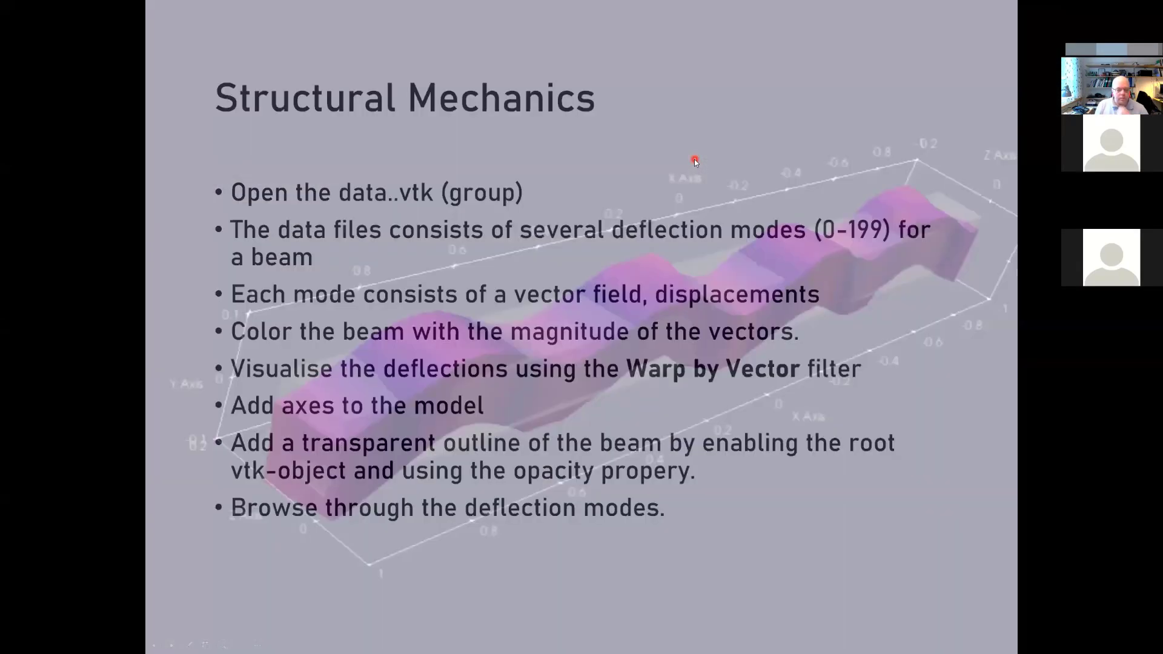
pyautogui.click(694, 161)
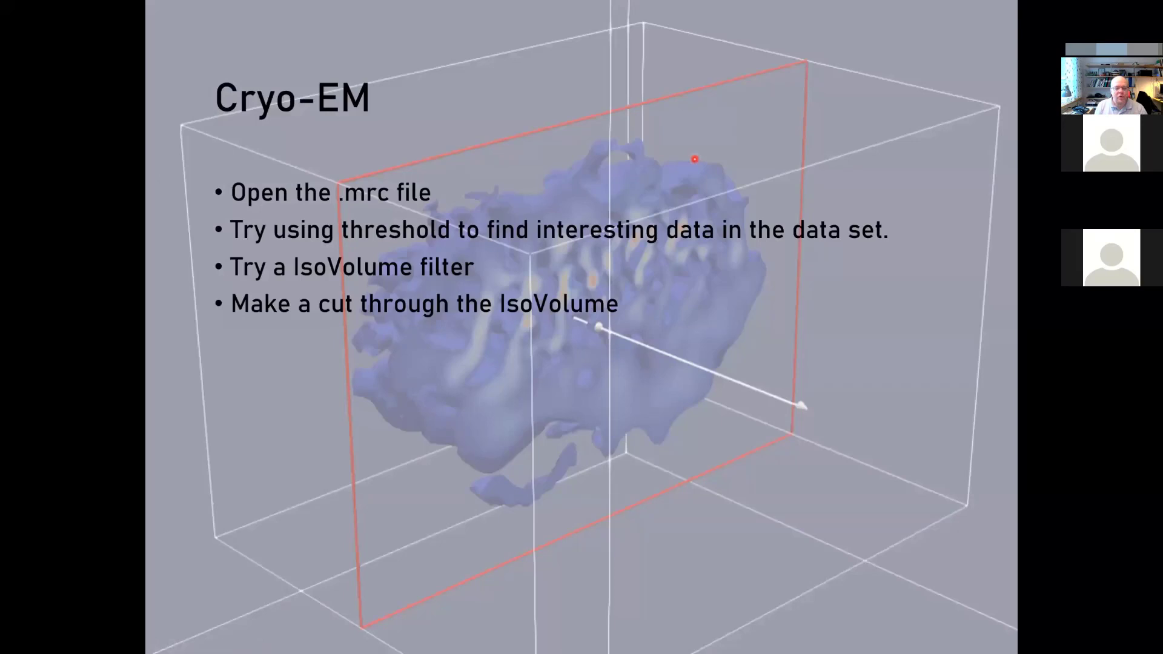